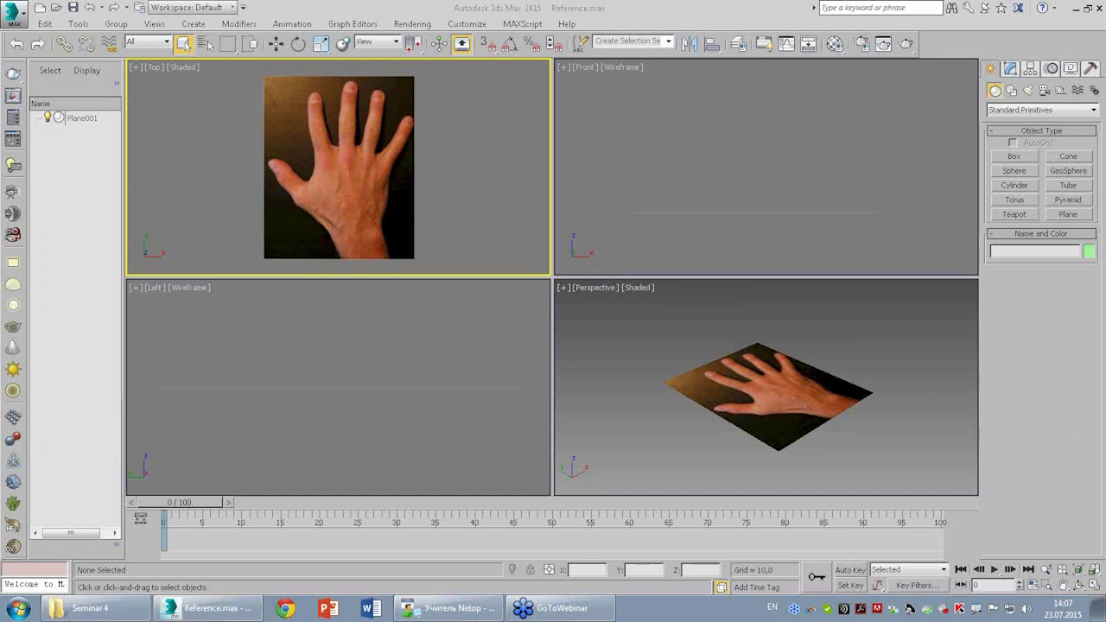
Close the classroom monitoring window and nudge the 3ds Max hand reference view slightly.
left_click(442, 607)
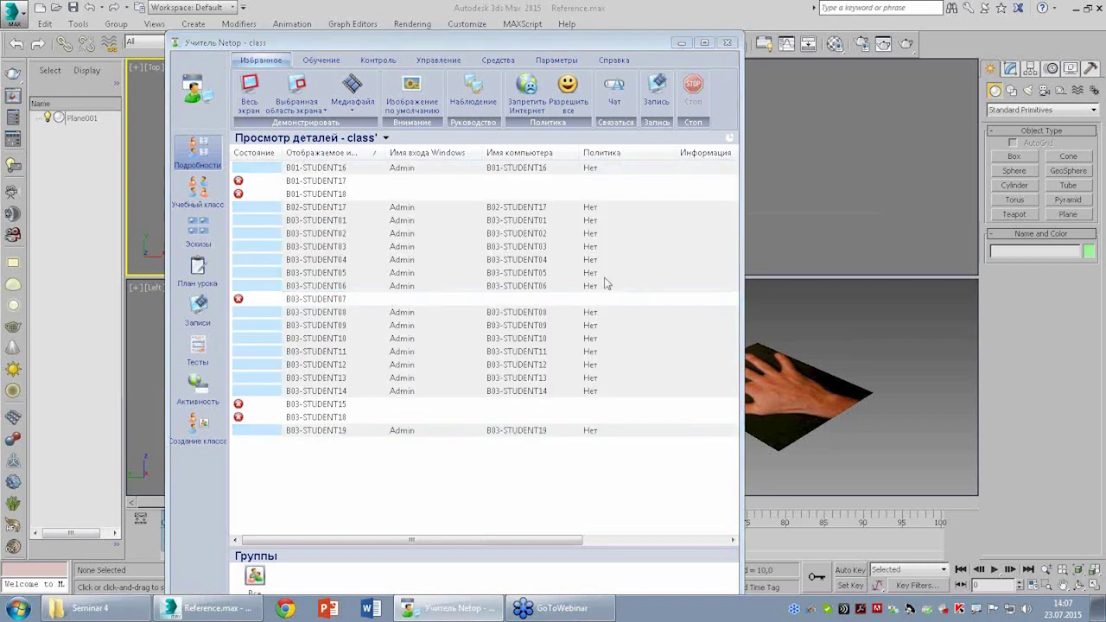
left_click(250, 89)
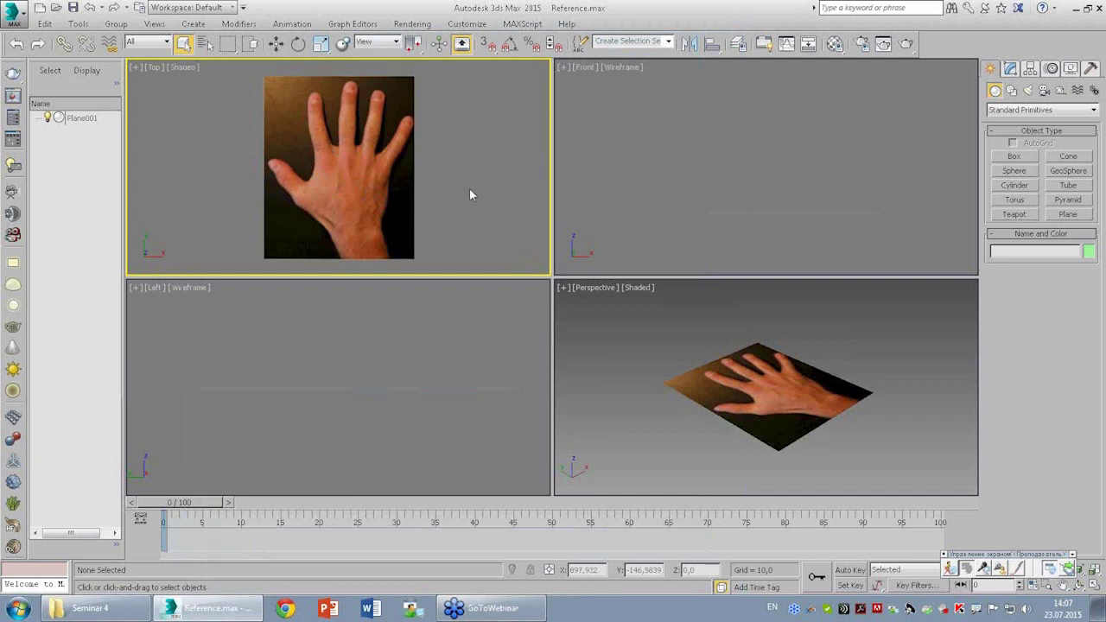
scroll(340, 145, "down", 2)
scroll(339, 145, "up", 2)
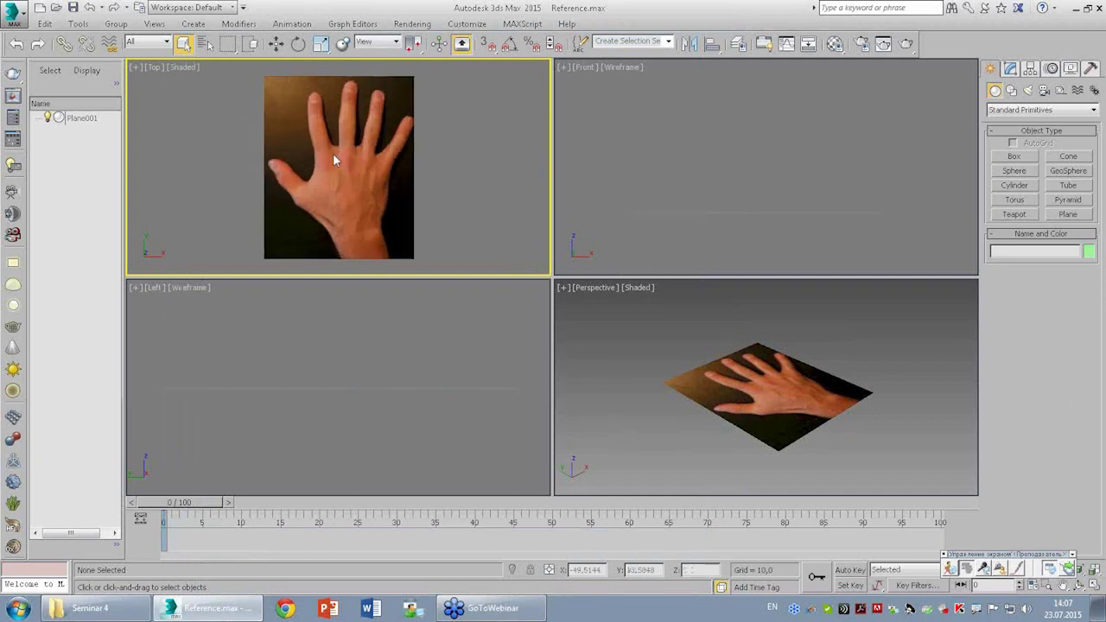
left_click(423, 298)
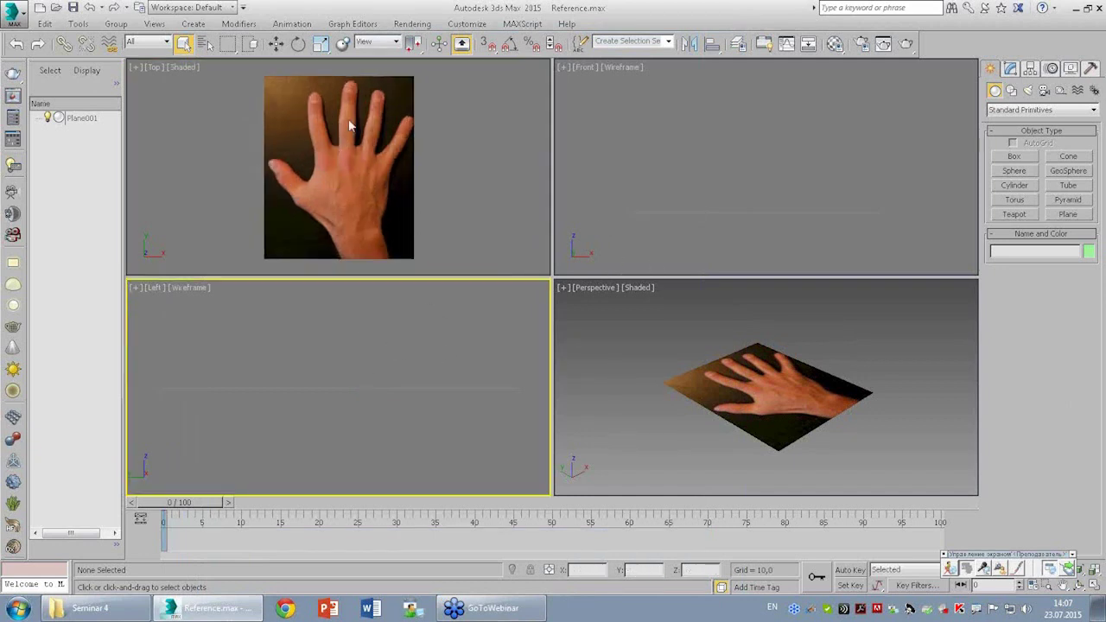
middle_click_drag(348, 121, 351, 122)
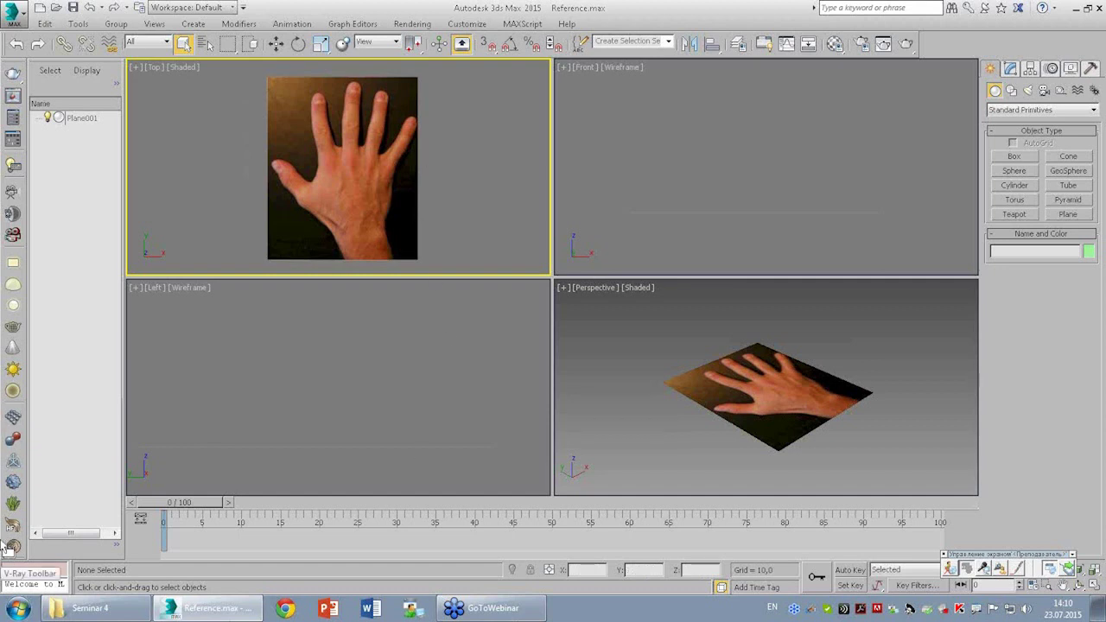
Launch Paint from the Start menu, then draw a test ellipse and undo it.
left_click(17, 608)
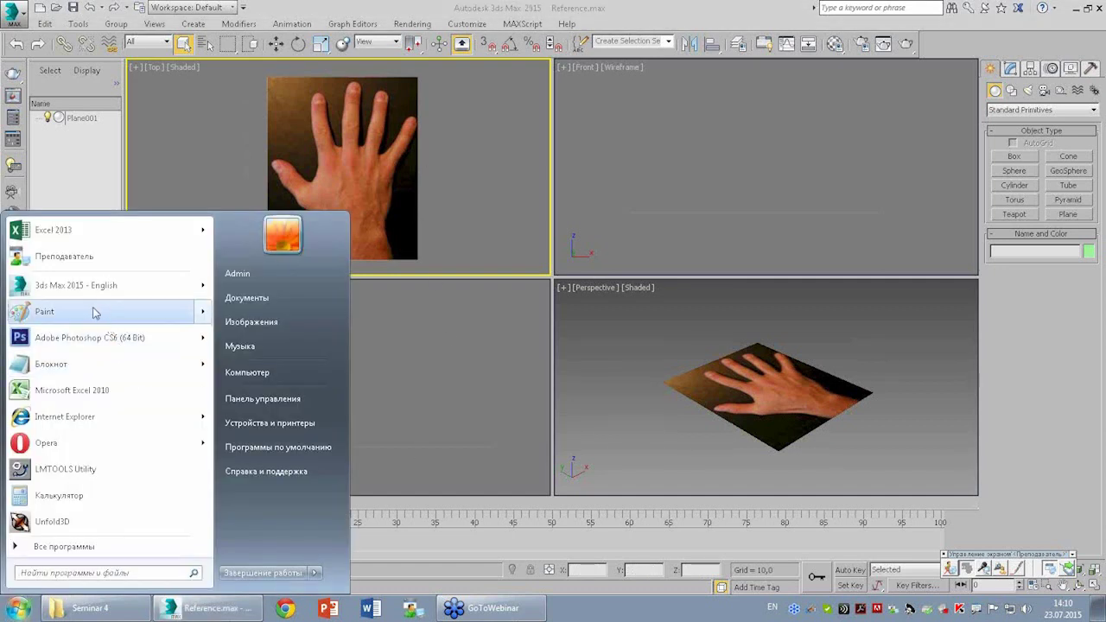
left_click(95, 312)
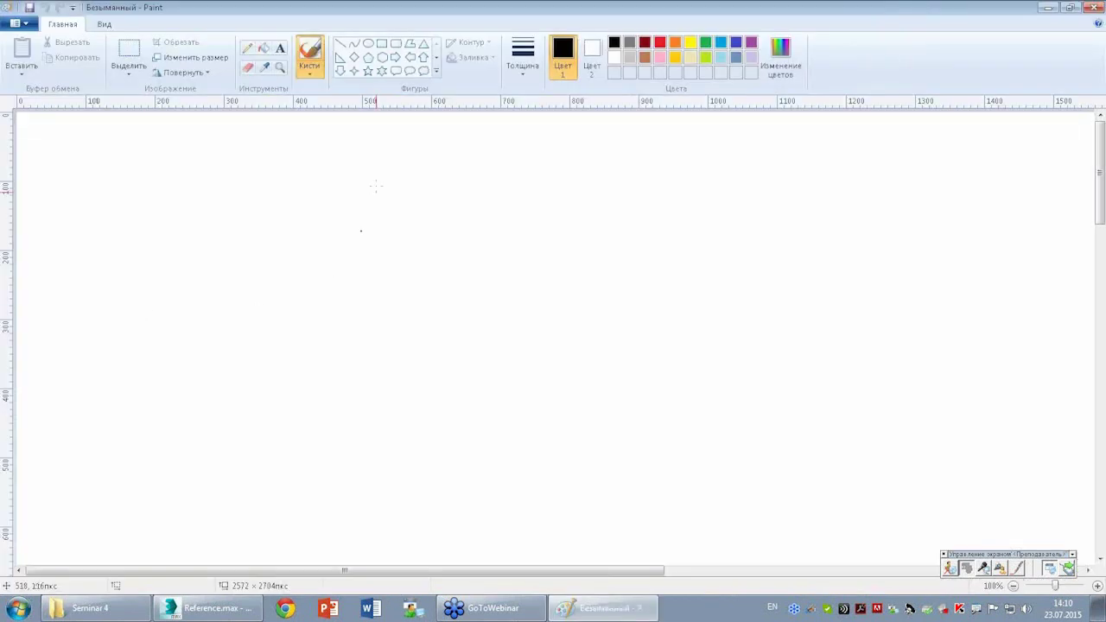
left_click(242, 50)
left_click(368, 43)
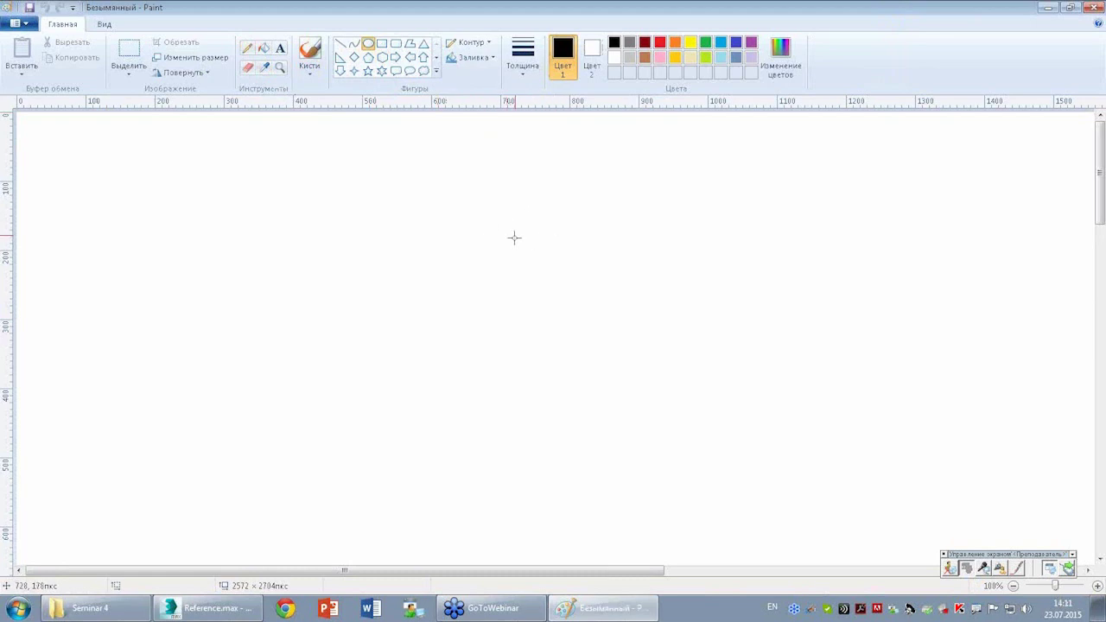
left_click_drag(415, 284, 482, 363)
key("ctrl+z")
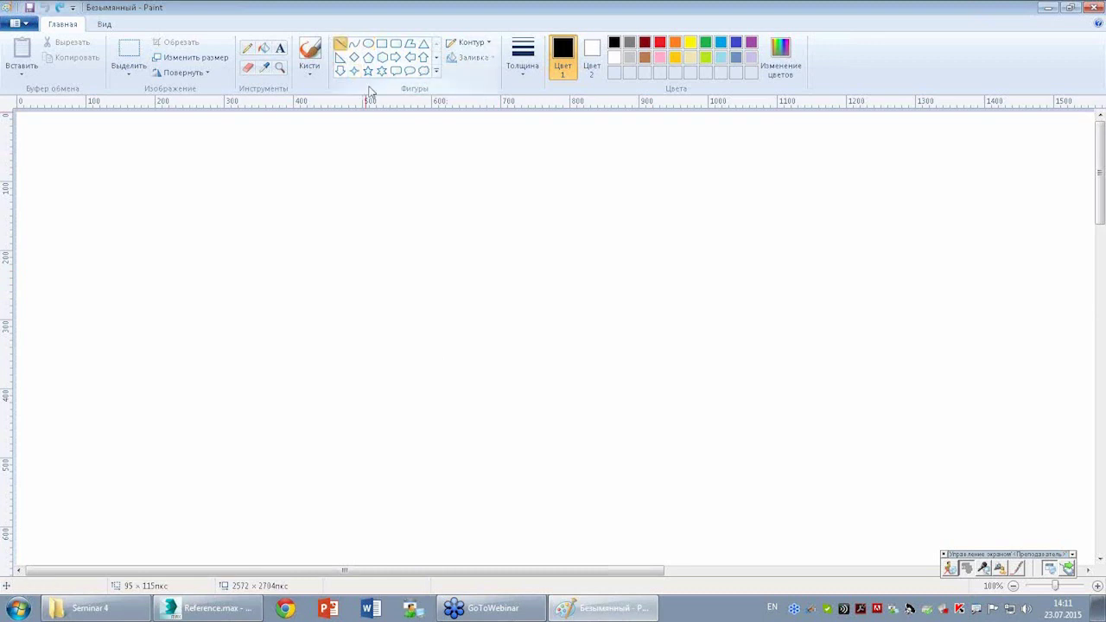
Switch to the Pencil tool and choose a line thickness.
left_click(247, 47)
left_click(523, 56)
left_click(549, 145)
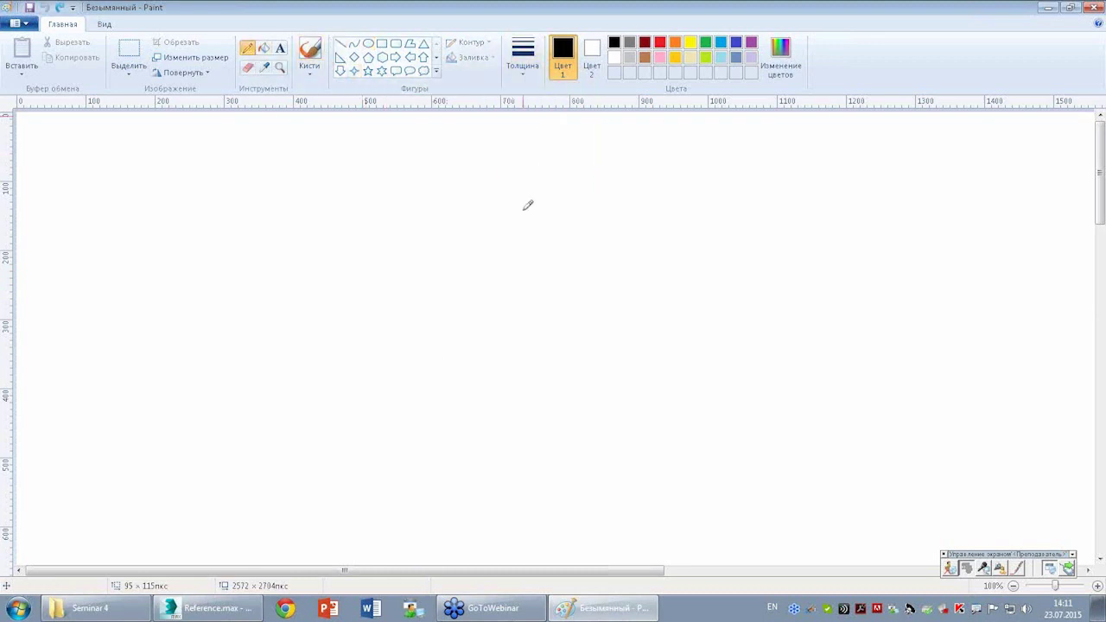
Sketch a seated stick figure with head, arm and a chair seat and back.
mouse_move(469, 195)
left_mouse_down()
mouse_move(469, 243)
mouse_move(521, 273)
mouse_move(496, 320)
left_mouse_up()
mouse_move(468, 272)
left_mouse_down()
mouse_move(446, 302)
mouse_move(516, 306)
left_mouse_up()
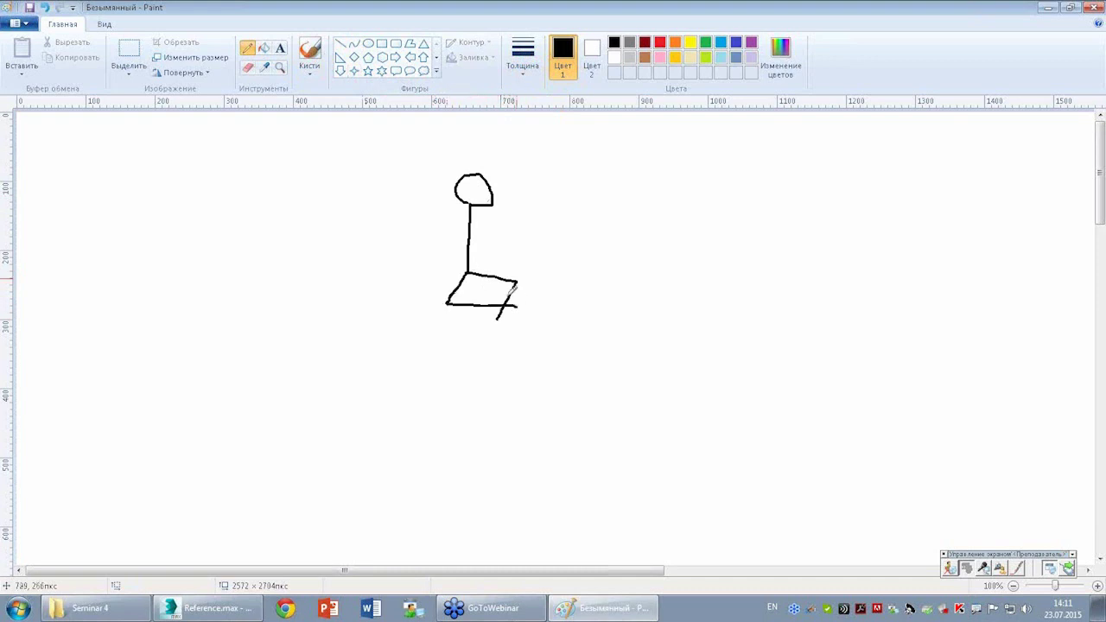
left_click_drag(471, 225, 500, 275)
mouse_move(469, 227)
left_mouse_down()
mouse_move(428, 259)
mouse_move(462, 280)
left_mouse_up()
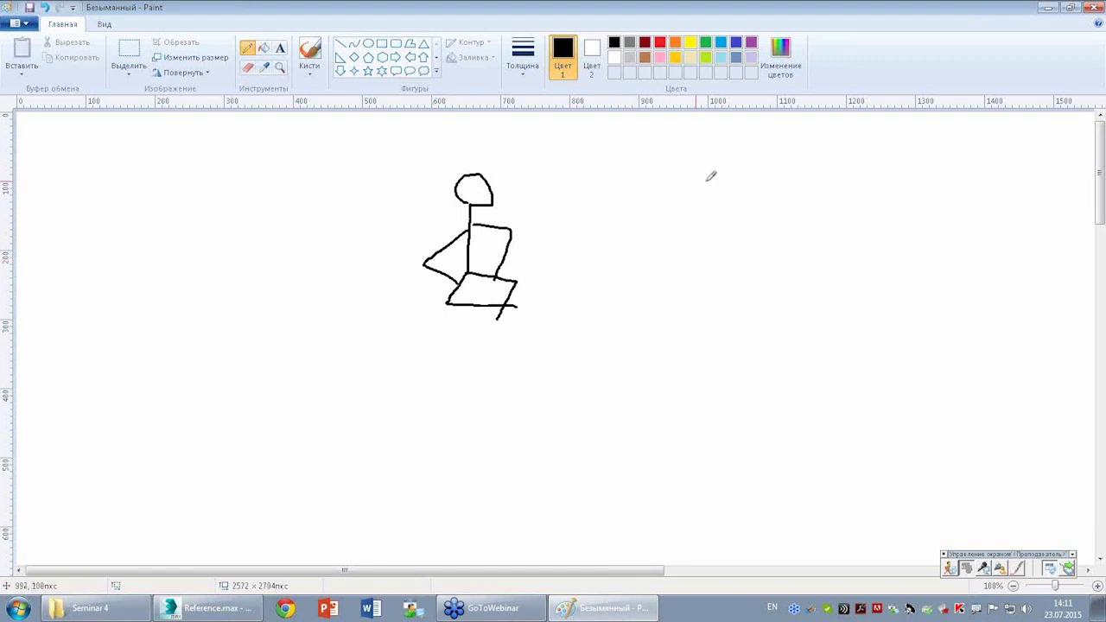
Draw a standing stick figure with arms, legs and a smiling face; undo the added fist.
mouse_move(711, 196)
left_mouse_down()
mouse_move(705, 167)
mouse_move(710, 195)
mouse_move(659, 404)
left_mouse_up()
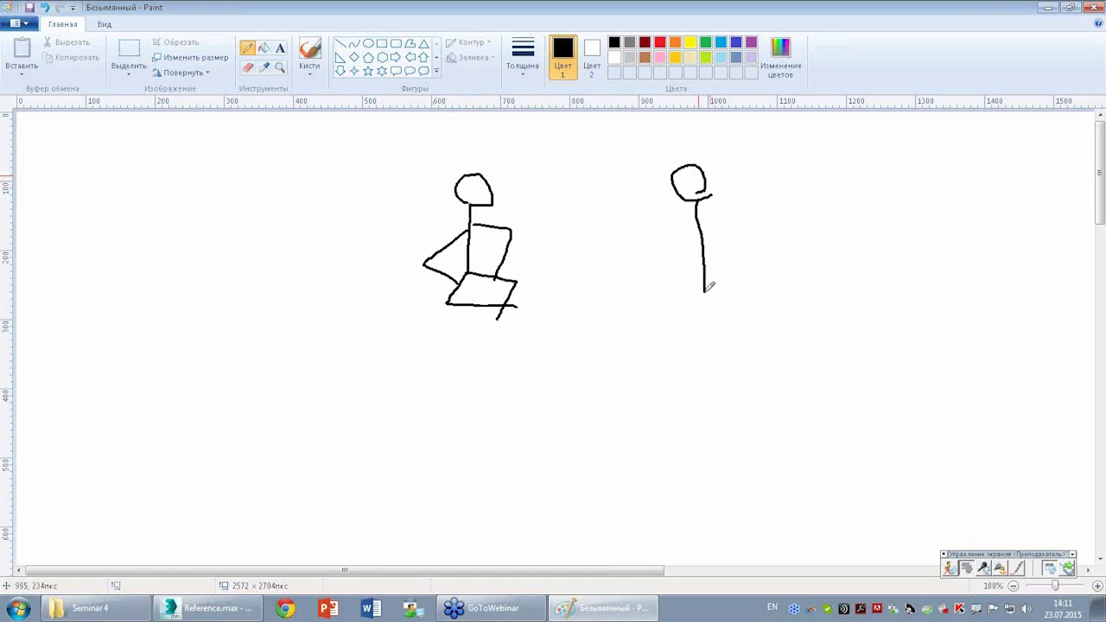
left_click_drag(704, 307, 730, 399)
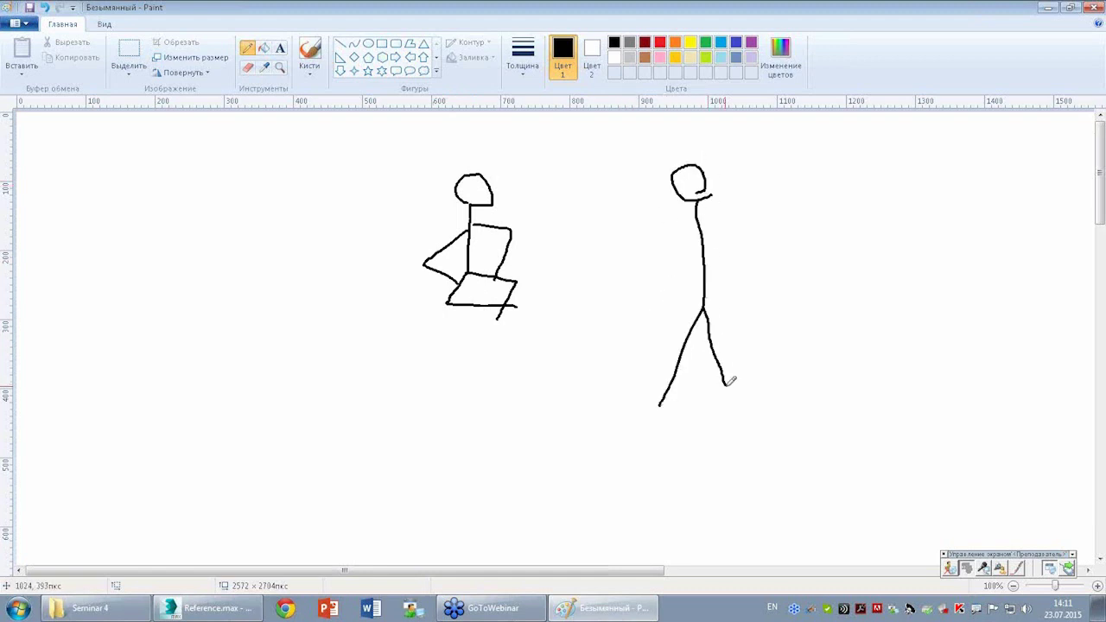
left_click_drag(698, 222, 795, 279)
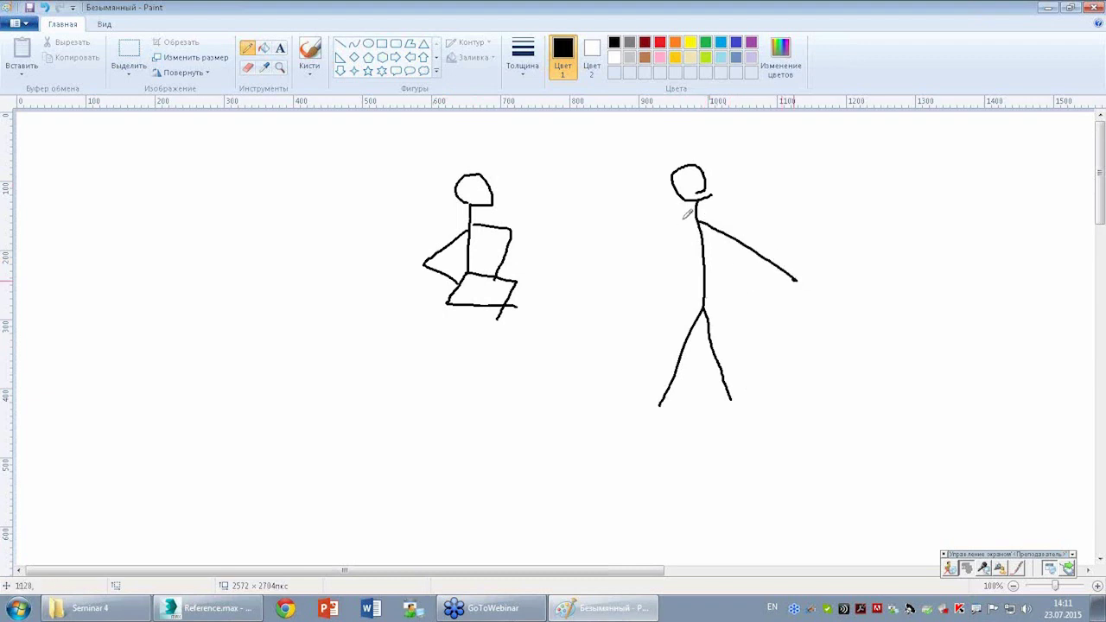
left_click_drag(679, 235, 637, 281)
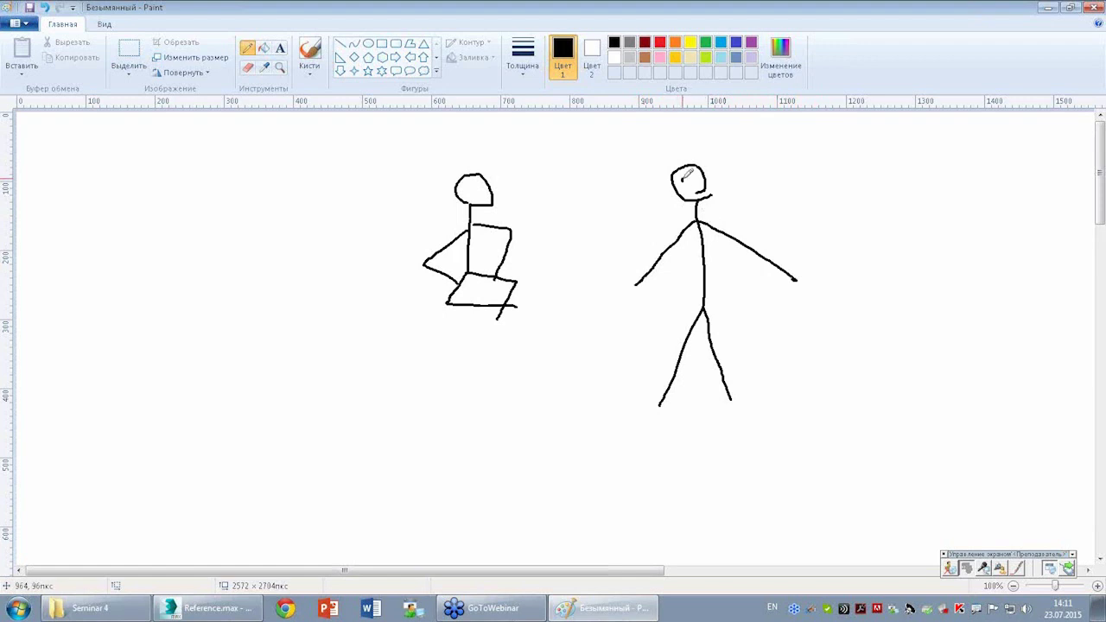
left_click(693, 178)
left_click_drag(682, 187, 697, 191)
left_click_drag(499, 222, 527, 231)
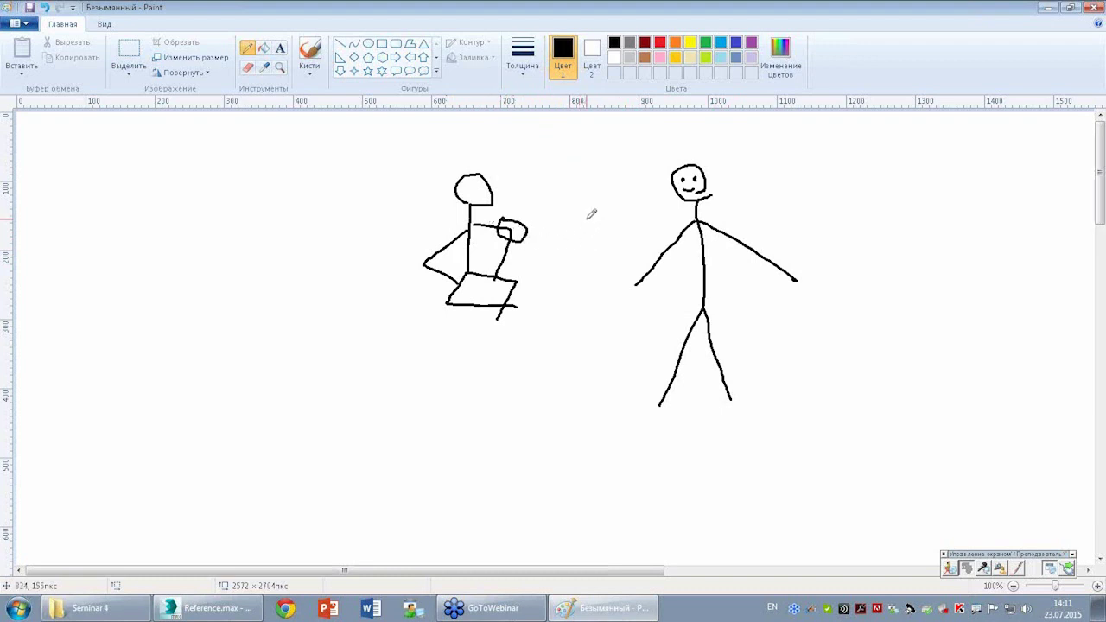
key("ctrl+z")
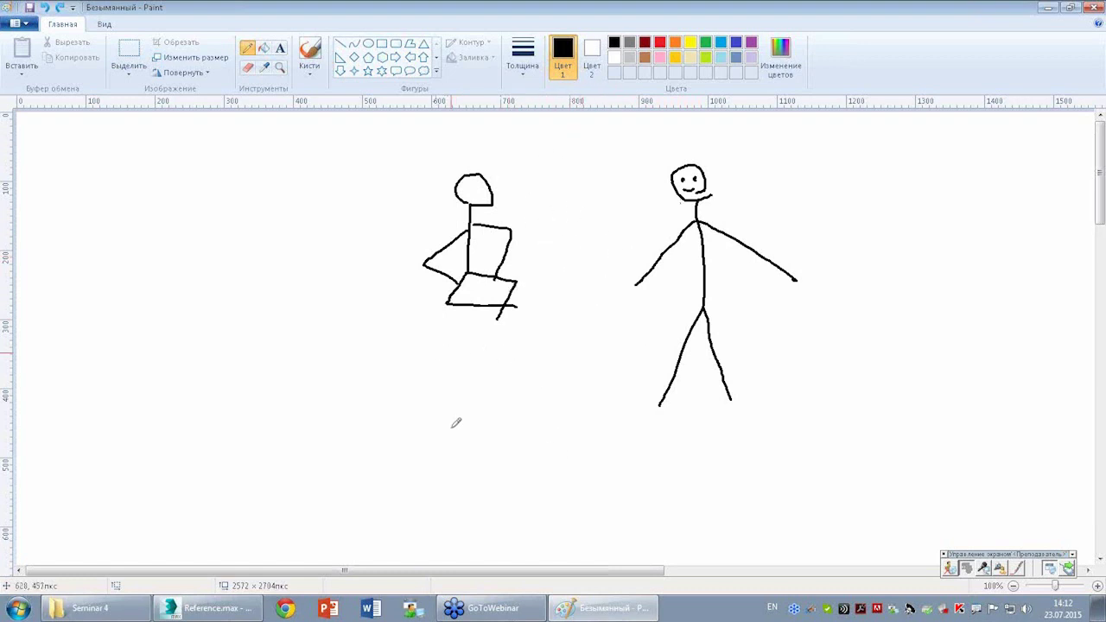
Maximize the Top viewport of Reference.max with Alt+W, then go back to Paint.
left_click(205, 607)
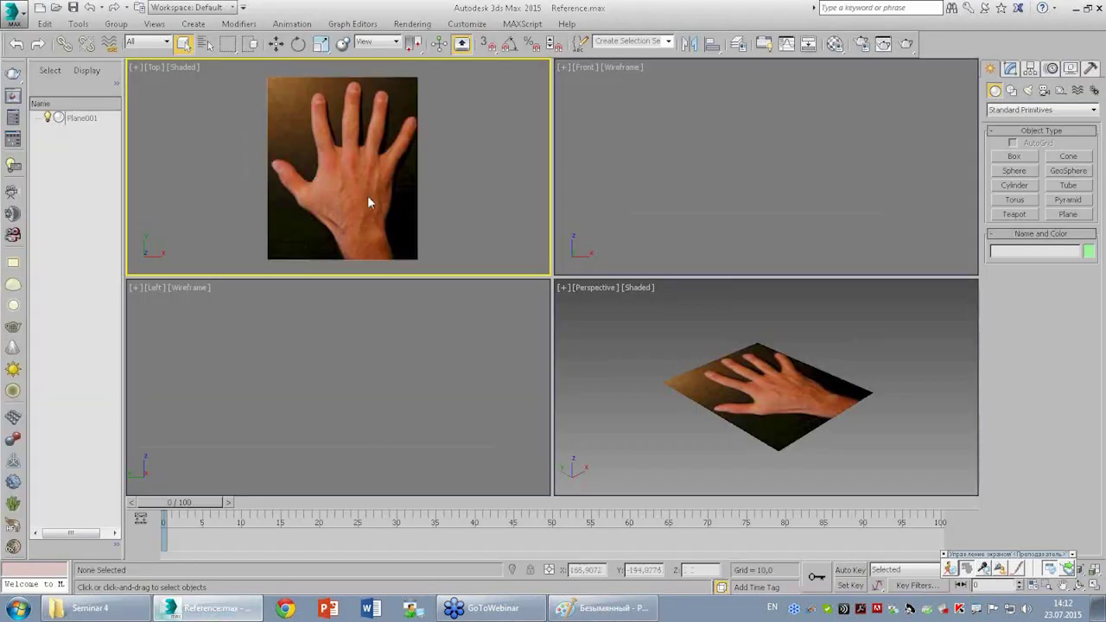
key("alt+w")
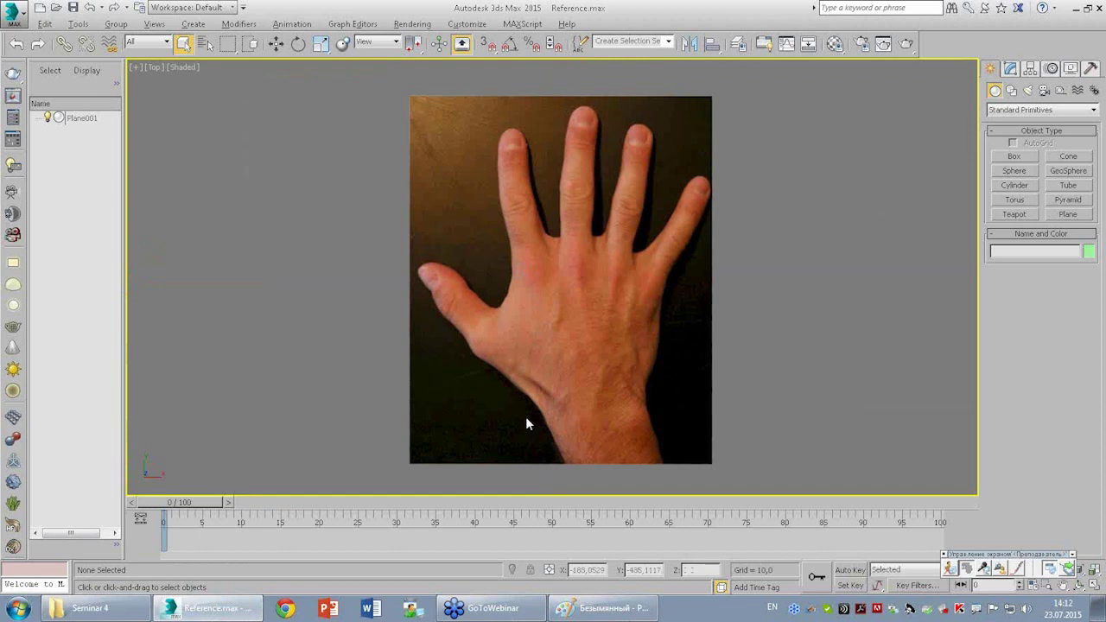
left_click(627, 613)
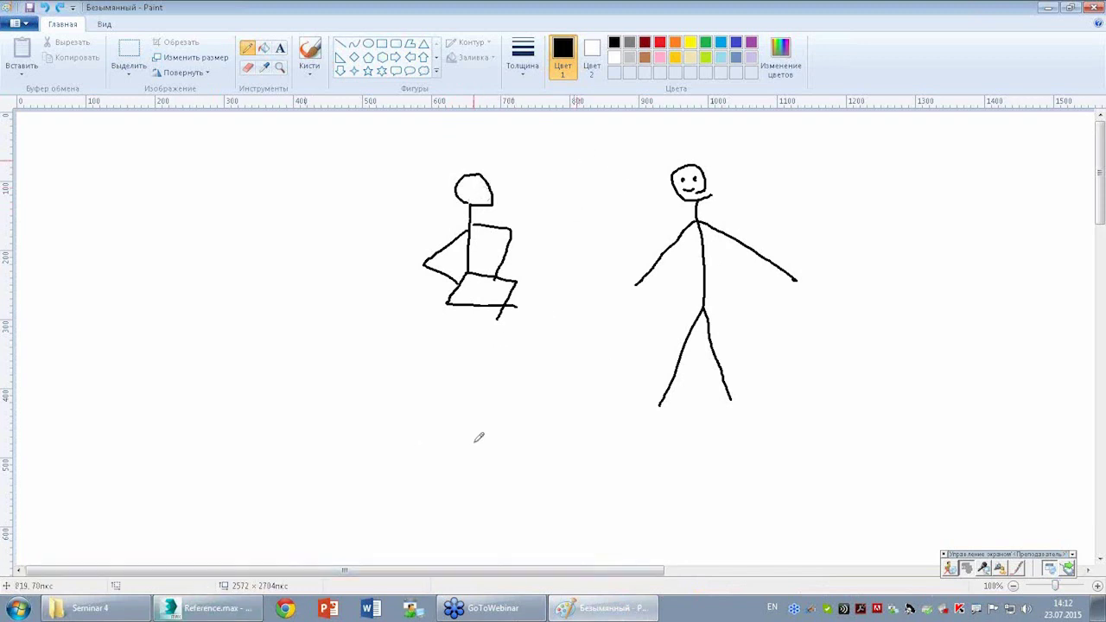
Return to Reference.max and pan the enlarged hand reference slightly left.
left_click(207, 610)
middle_click_drag(585, 234, 575, 236)
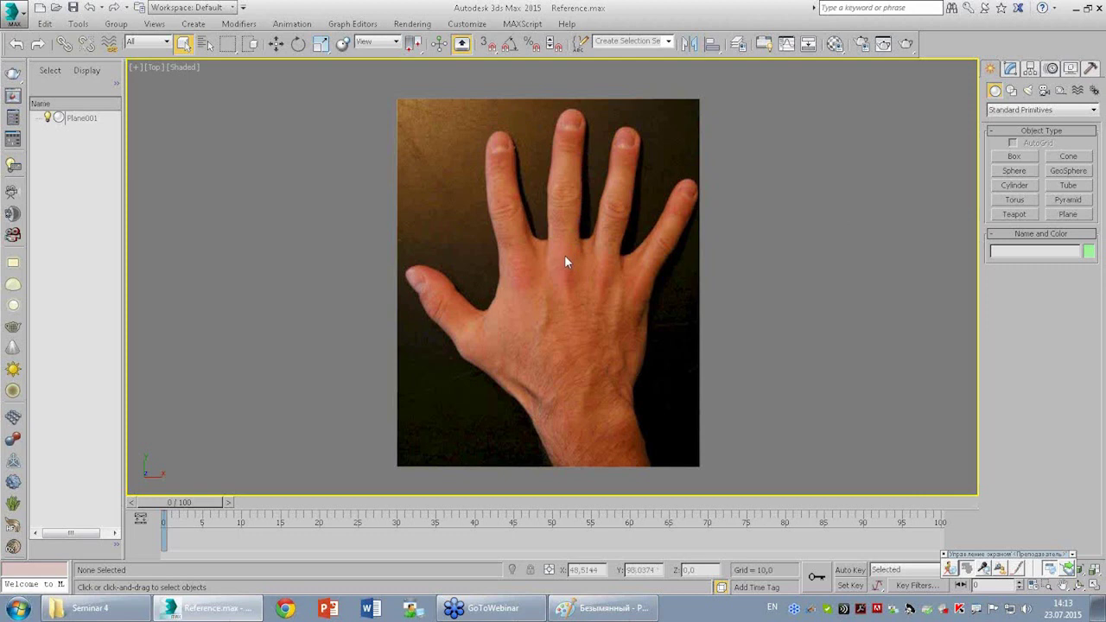
middle_click_drag(567, 233, 550, 228)
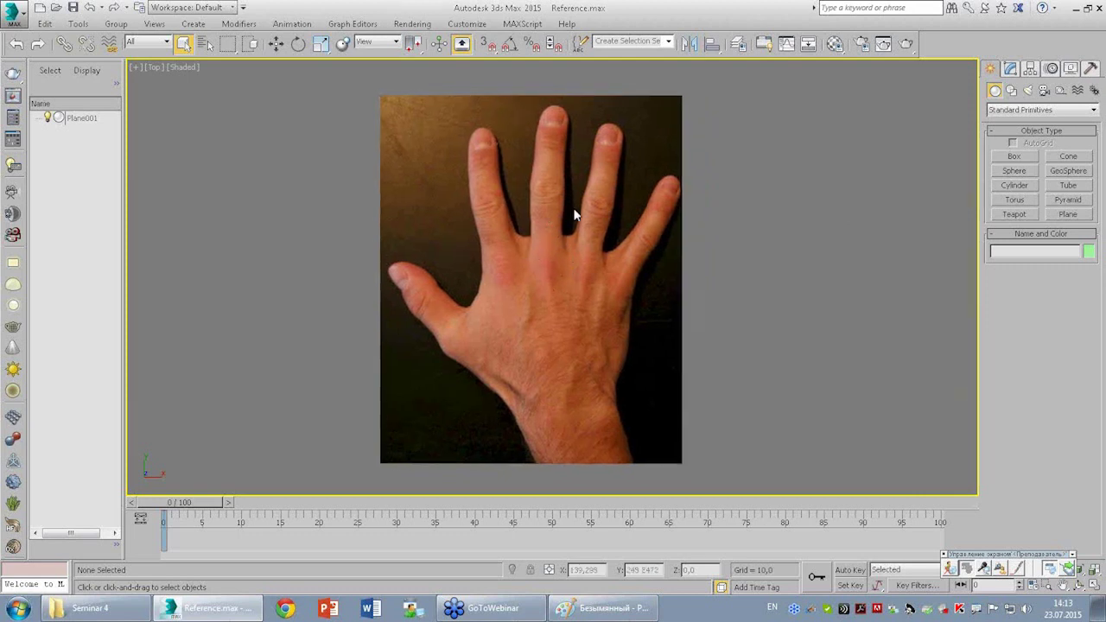
middle_click_drag(613, 213, 562, 265)
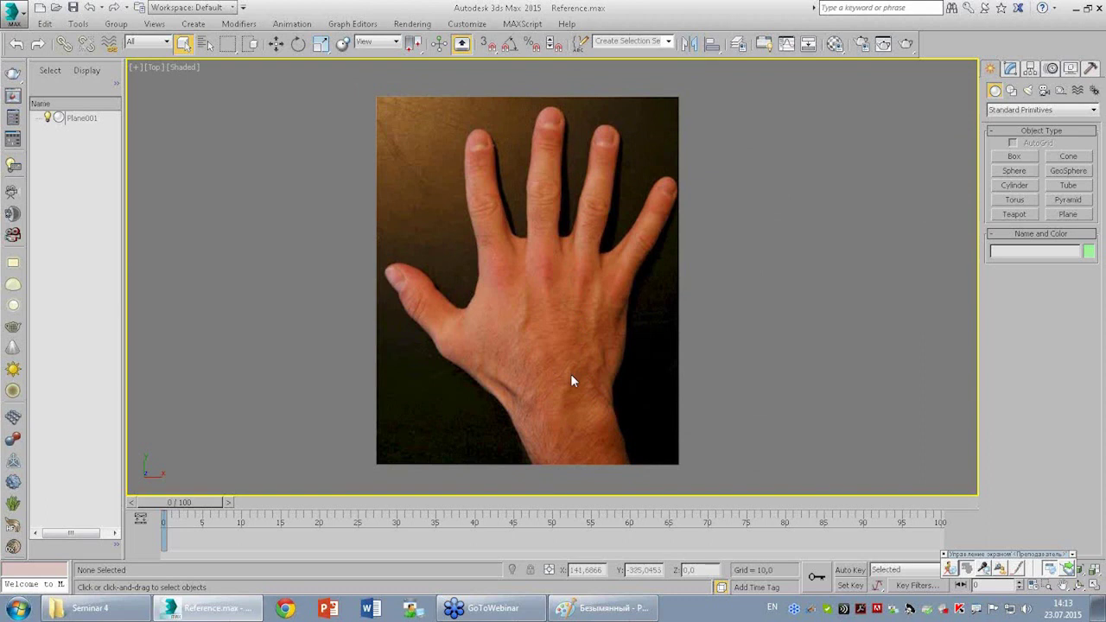
mouse_move(587, 349)
middle_mouse_down()
mouse_move(599, 344)
mouse_move(573, 350)
middle_mouse_up()
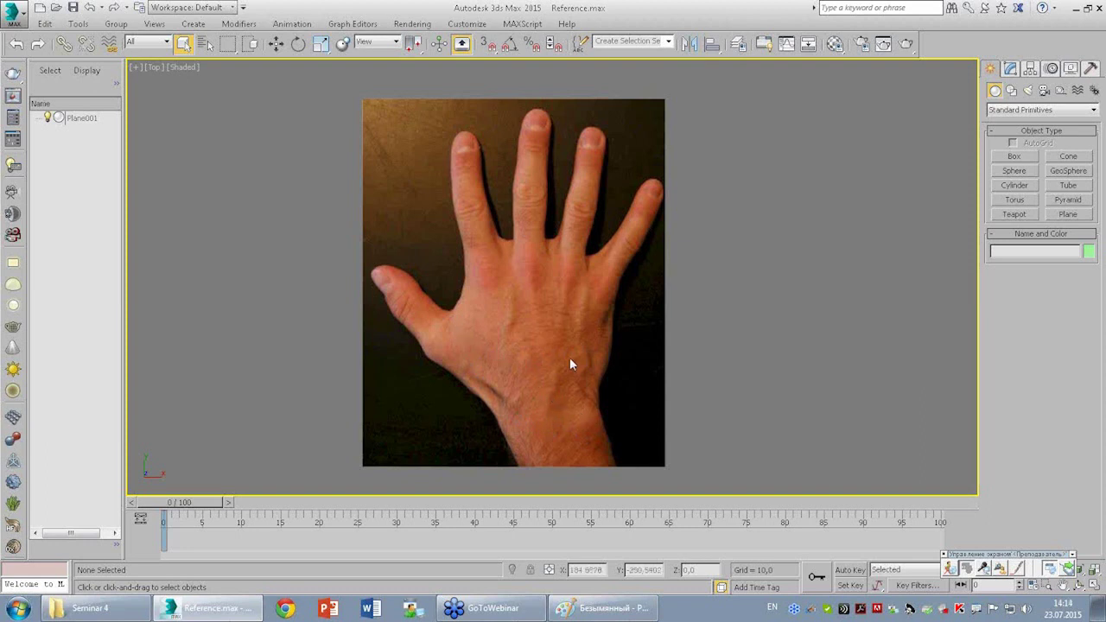
Paste the 3ds Max hand screenshot into Paint and set a red Pencil.
left_click(605, 608)
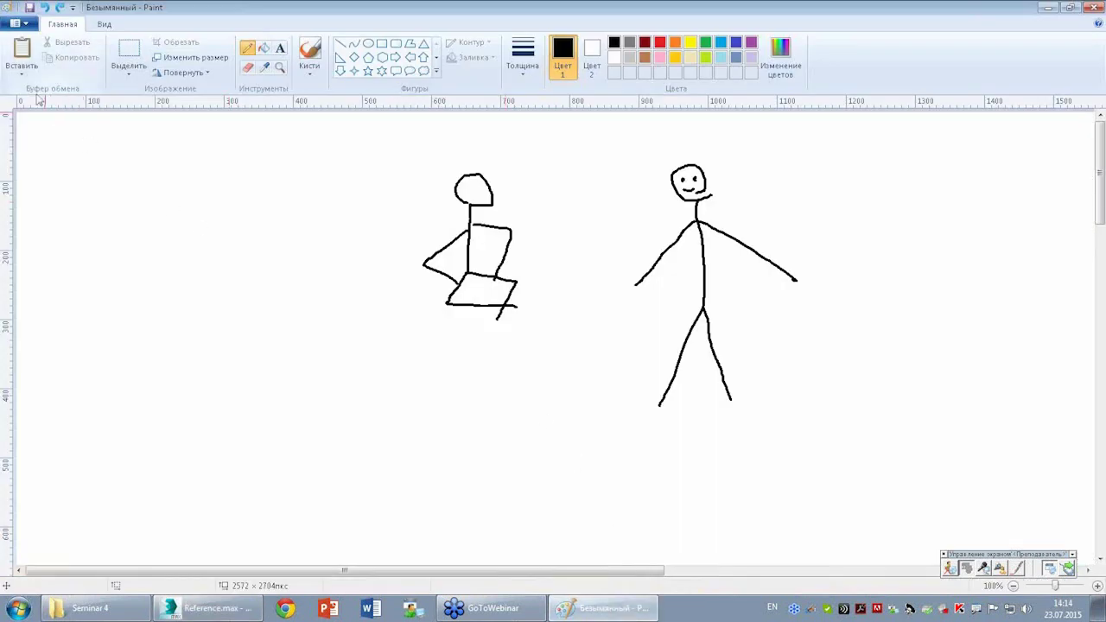
left_click(21, 50)
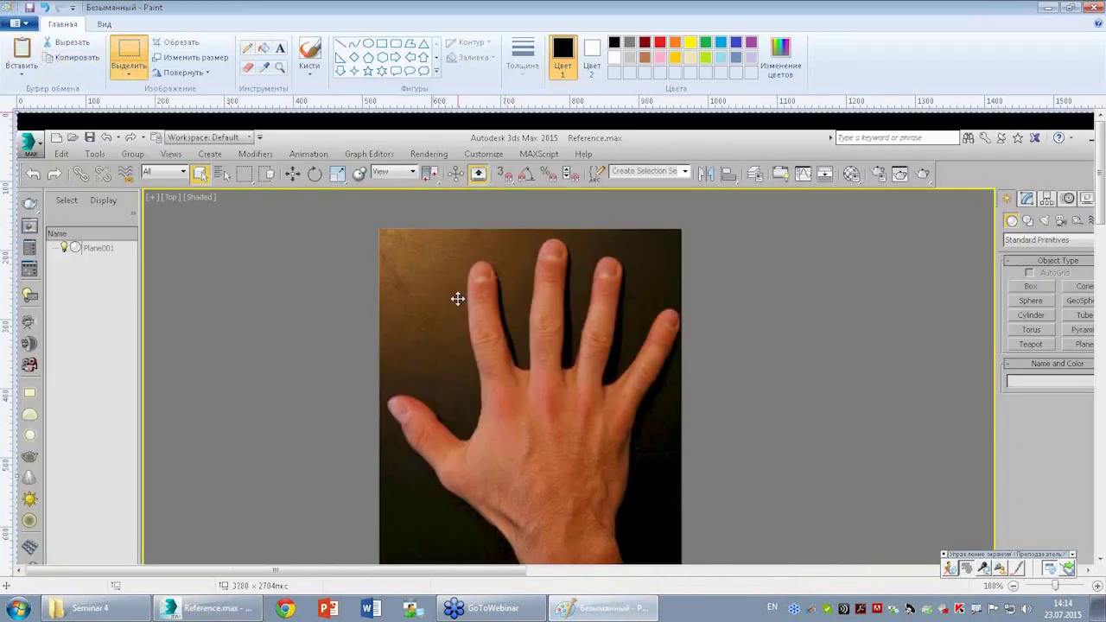
left_click(249, 49)
left_click(660, 42)
scroll(560, 383, "down", 3)
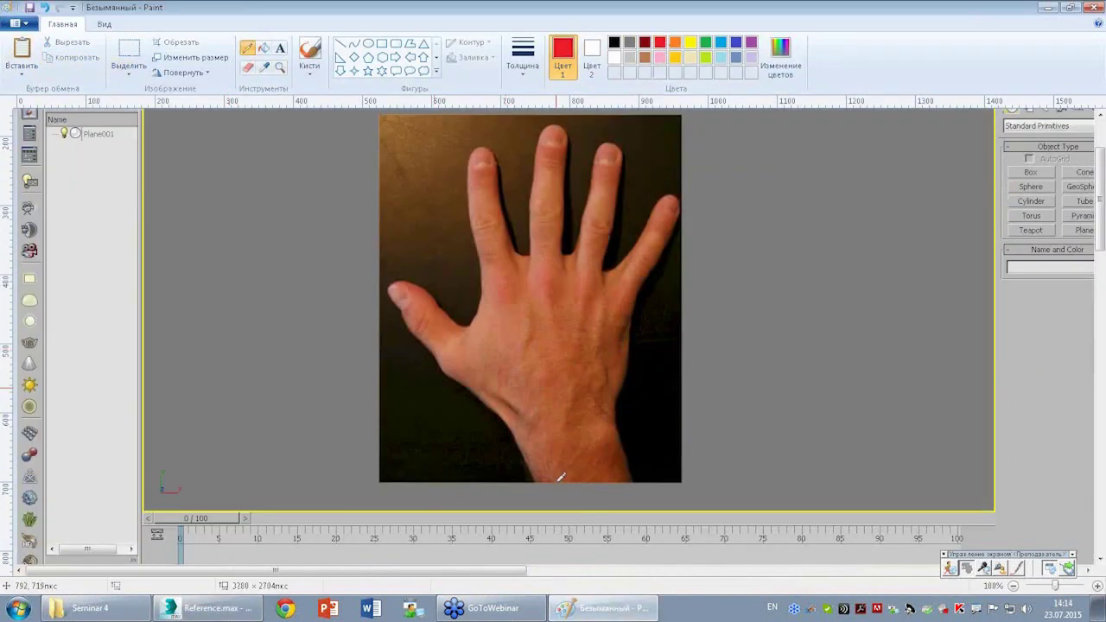
Outline the two forearm bone ends and the small carpal bones across the wrist in red.
left_click_drag(550, 482, 540, 439)
key("ctrl+z")
mouse_move(544, 458)
left_mouse_down()
mouse_move(577, 438)
mouse_move(571, 484)
mouse_move(591, 482)
left_mouse_up()
left_click_drag(580, 429, 626, 480)
left_click_drag(544, 432, 547, 431)
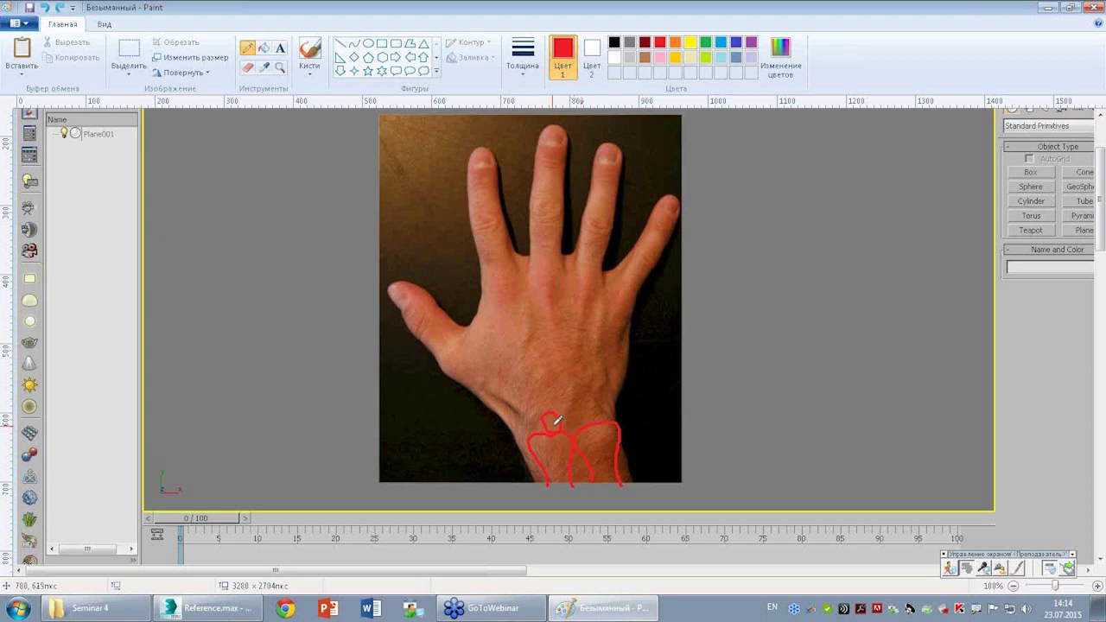
left_click_drag(593, 421, 569, 414)
mouse_move(528, 420)
left_mouse_down()
mouse_move(523, 412)
mouse_move(573, 388)
mouse_move(593, 395)
mouse_move(582, 395)
left_mouse_up()
Draw red bone lines from the wrist up the little, ring and middle fingers, undoing a stray line.
left_click_drag(598, 391, 633, 295)
left_click_drag(653, 256, 671, 209)
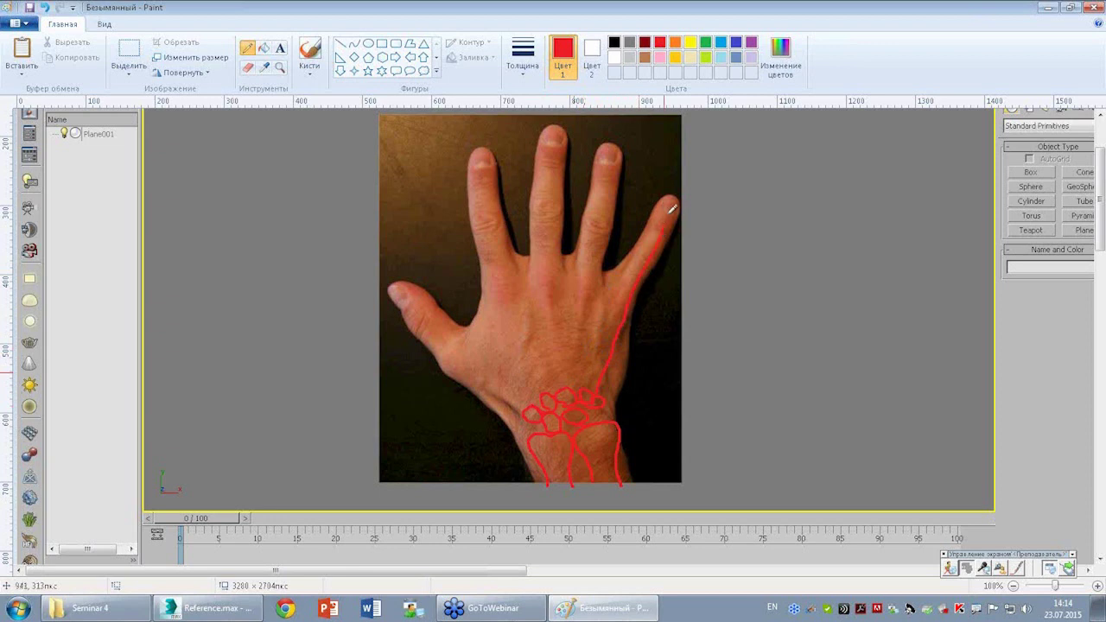
left_click_drag(588, 386, 595, 324)
key("ctrl+z")
mouse_move(607, 153)
left_mouse_down()
mouse_move(565, 383)
mouse_move(553, 136)
left_mouse_up()
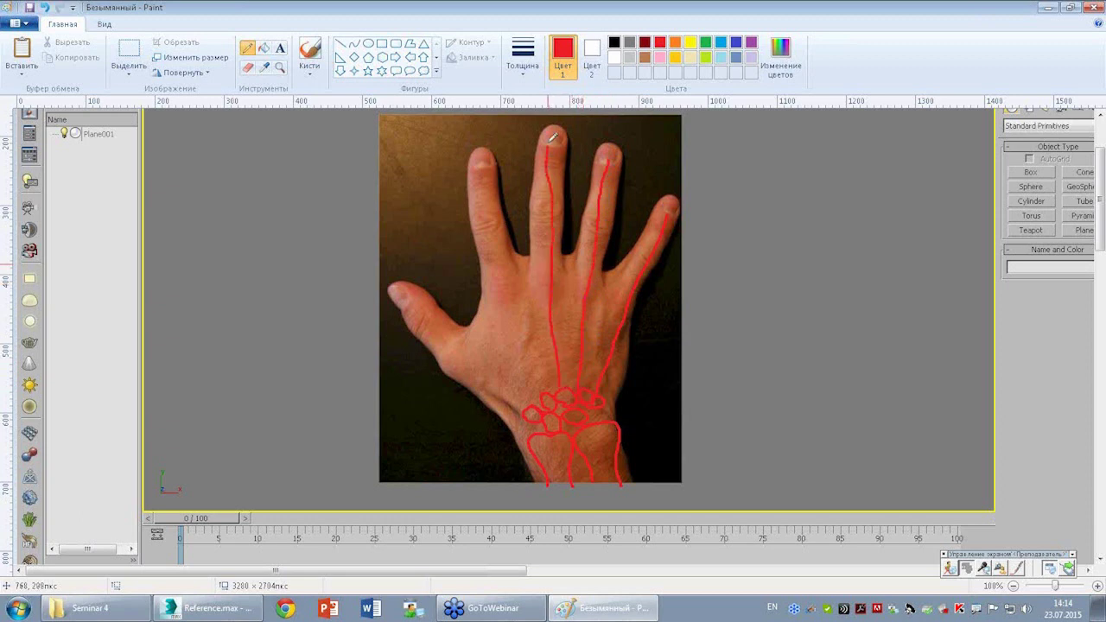
mouse_move(478, 171)
left_mouse_down()
mouse_move(551, 393)
mouse_move(528, 403)
mouse_move(467, 363)
mouse_move(393, 285)
left_mouse_up()
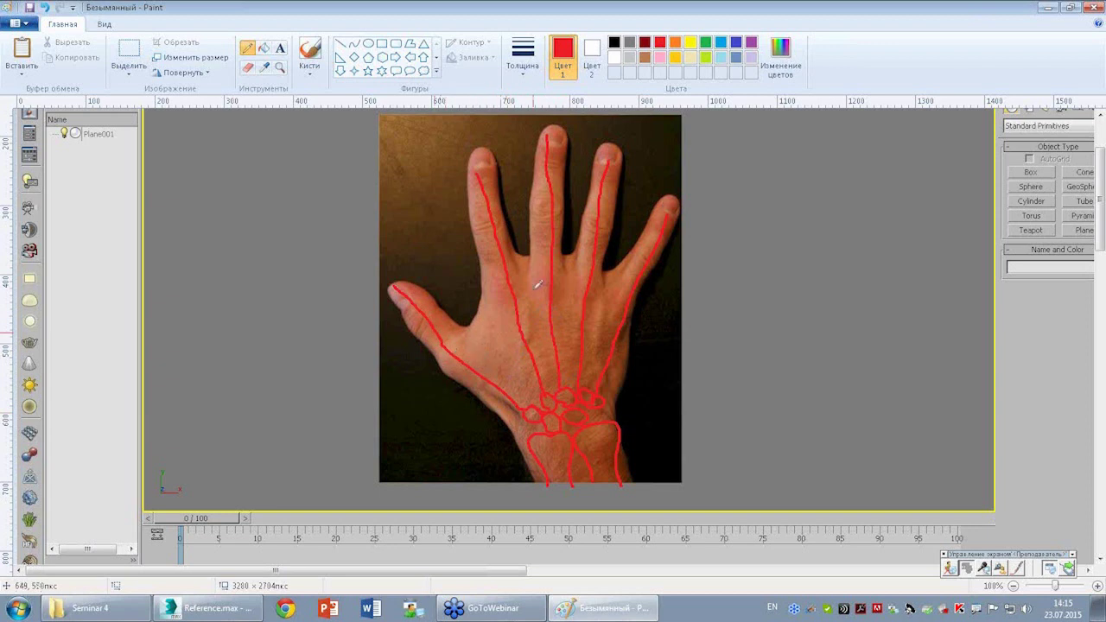
Draw red knuckle loops linked by an arc across the palm, plus a loop at the thumb base.
mouse_move(515, 302)
left_mouse_down()
mouse_move(524, 275)
mouse_move(617, 296)
left_mouse_up()
key("ctrl+z")
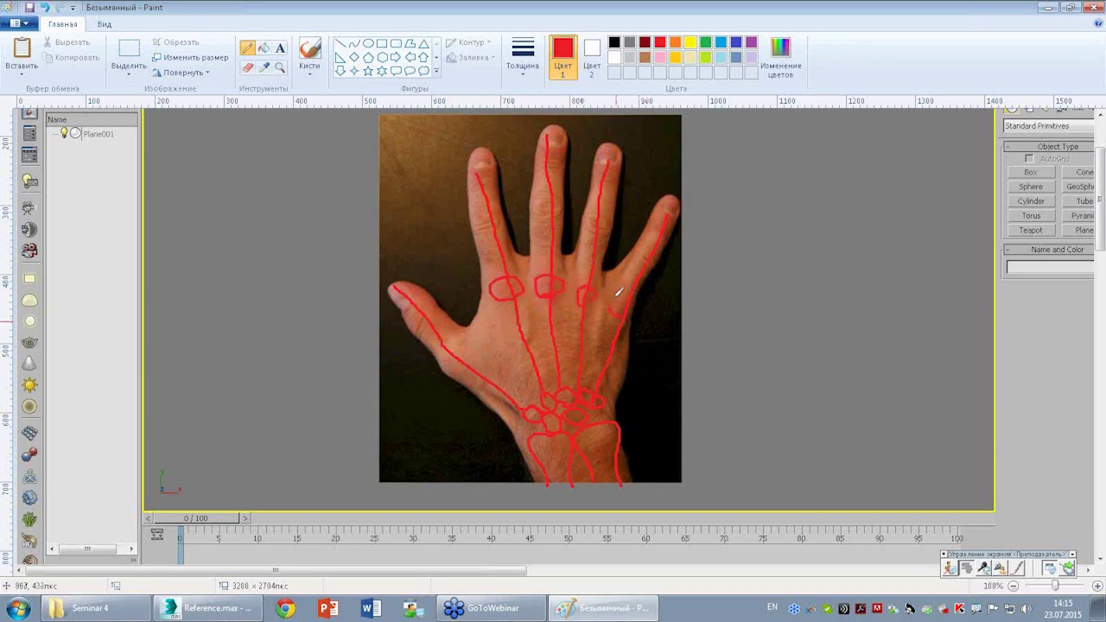
left_click_drag(487, 278, 594, 280)
left_click_drag(471, 369, 480, 354)
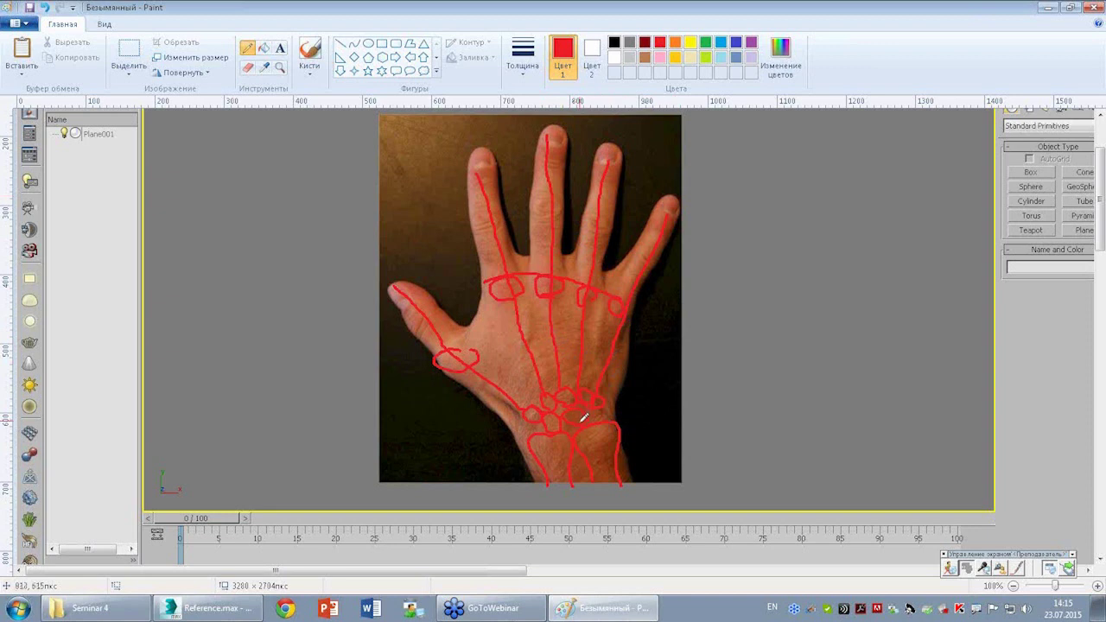
Drag ex.max from the Seminar 4 folder into 3ds Max and open it.
left_click(207, 608)
scroll(518, 286, "up", 2)
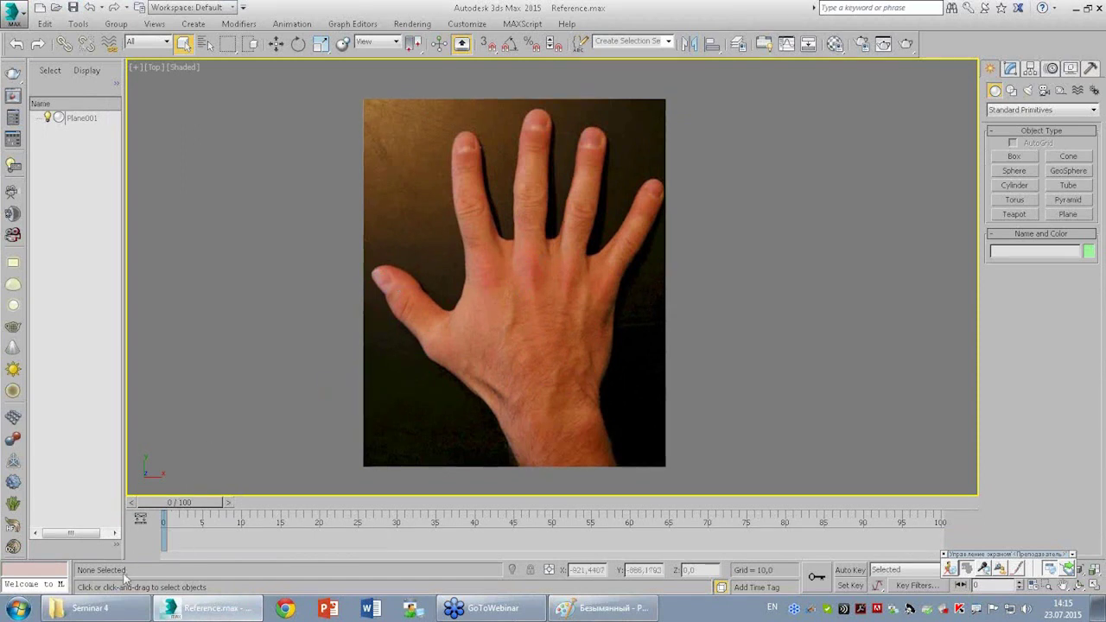
left_click(86, 608)
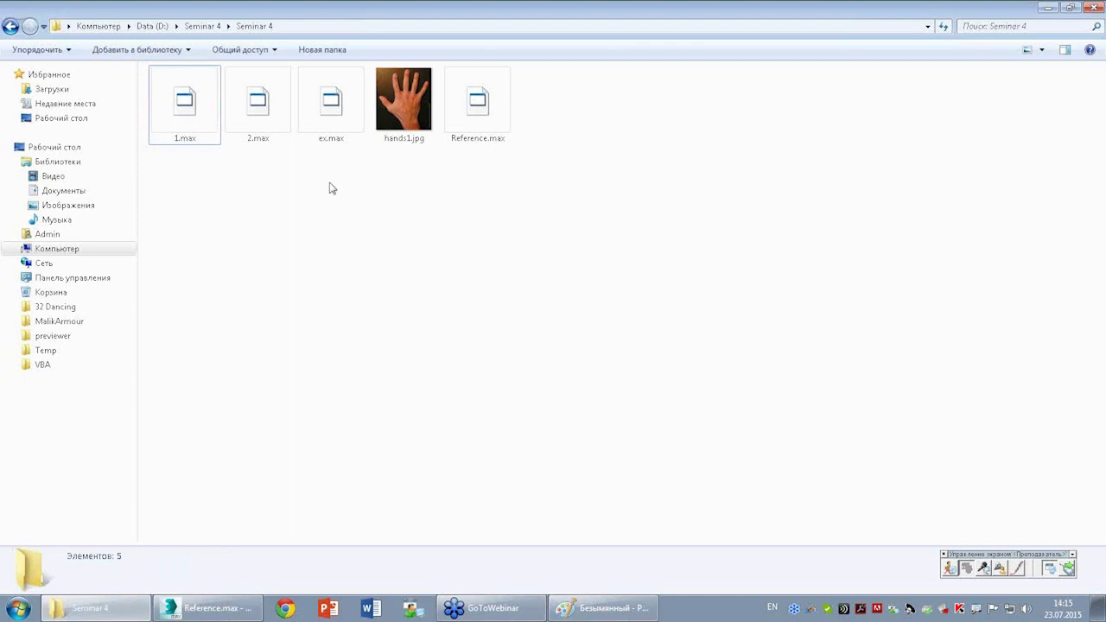
left_click_drag(331, 113, 210, 594)
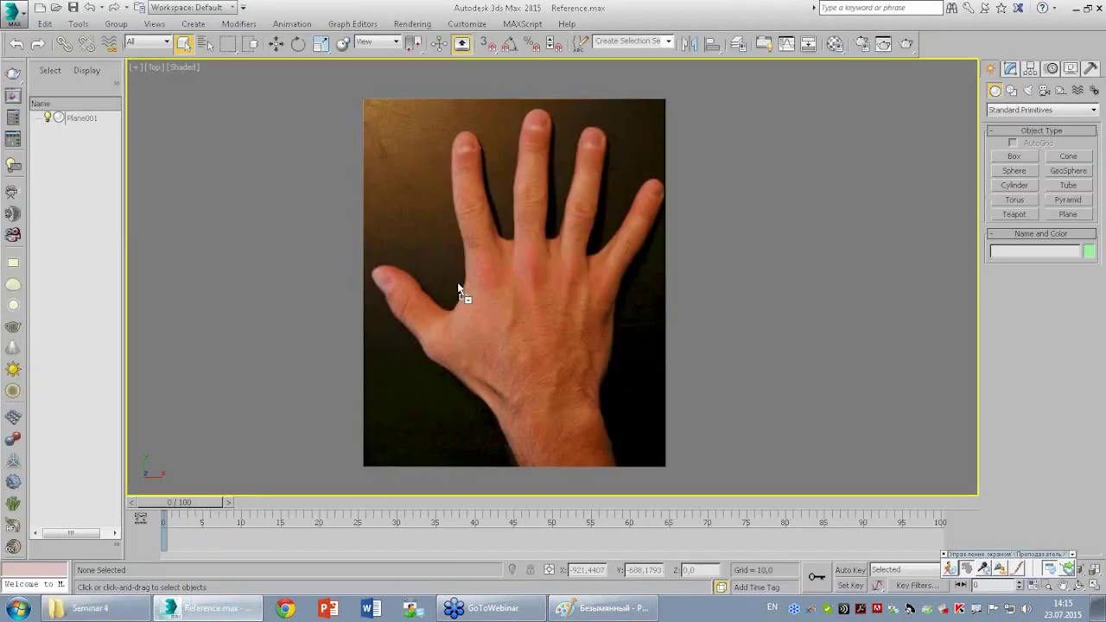
left_click_drag(210, 595, 290, 146)
left_click(319, 157)
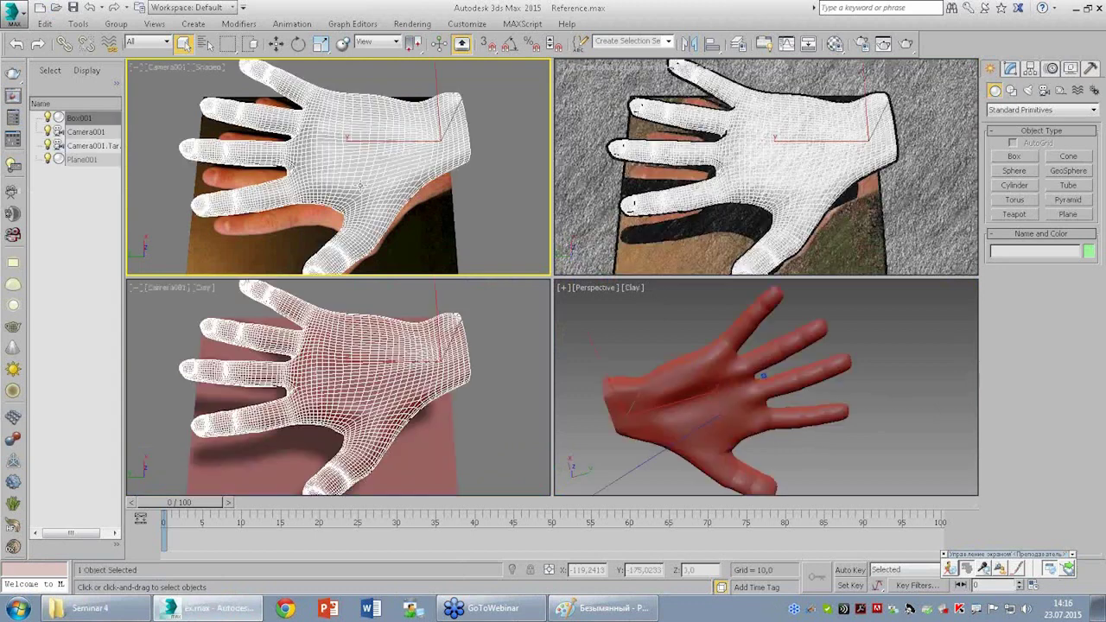
Switch the lower-left view to Perspective and orbit the clay hand in the lower-right view.
middle_click_drag(735, 395, 730, 384)
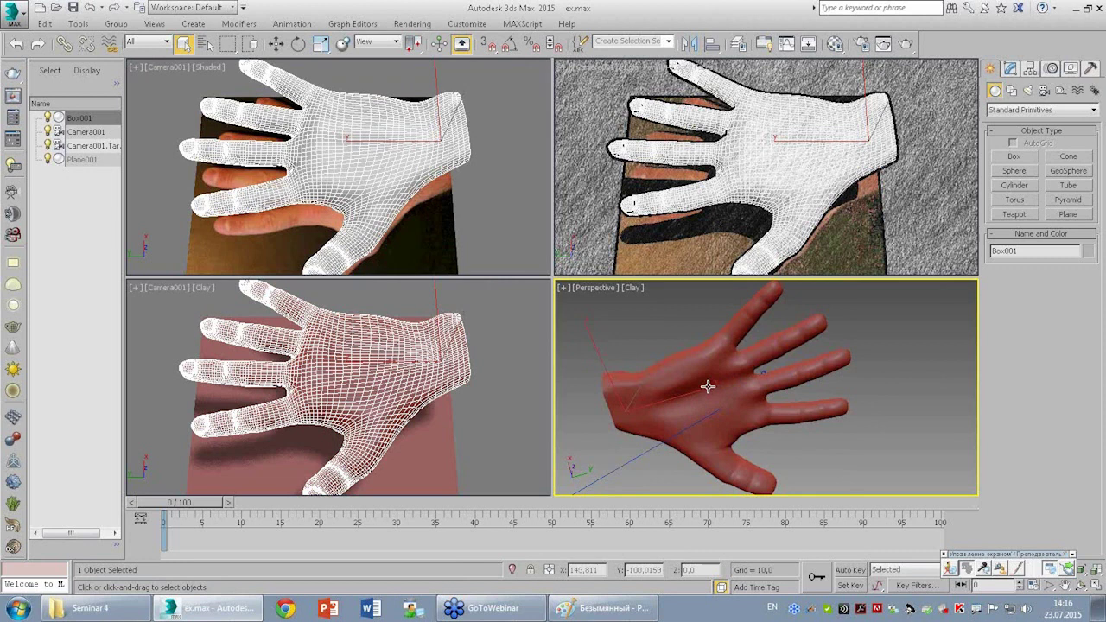
middle_click(481, 382)
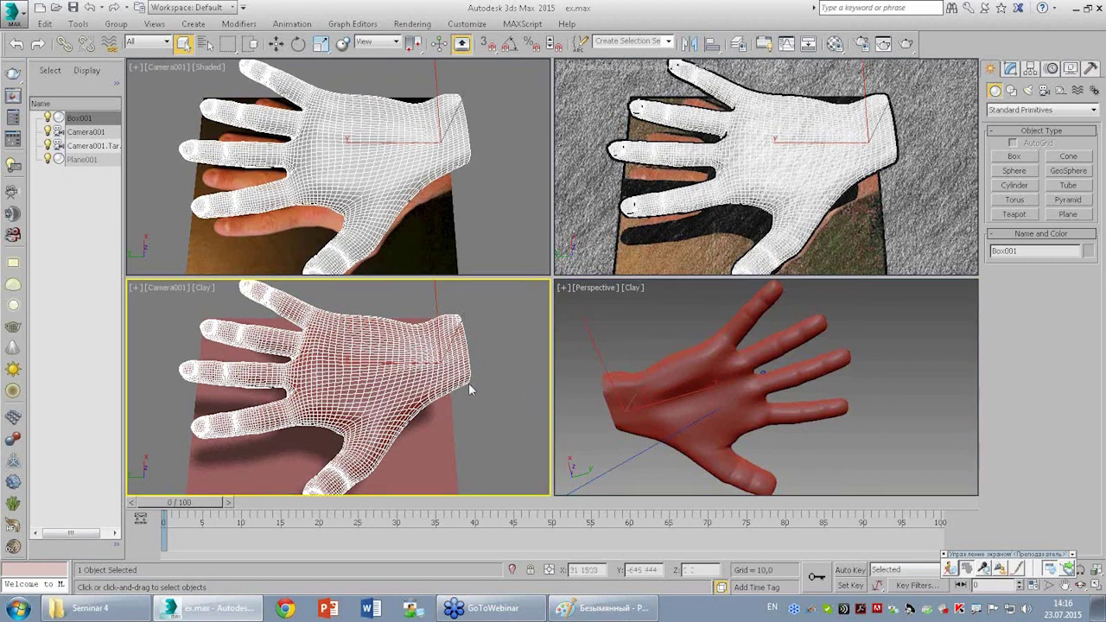
key("p")
middle_click(656, 374)
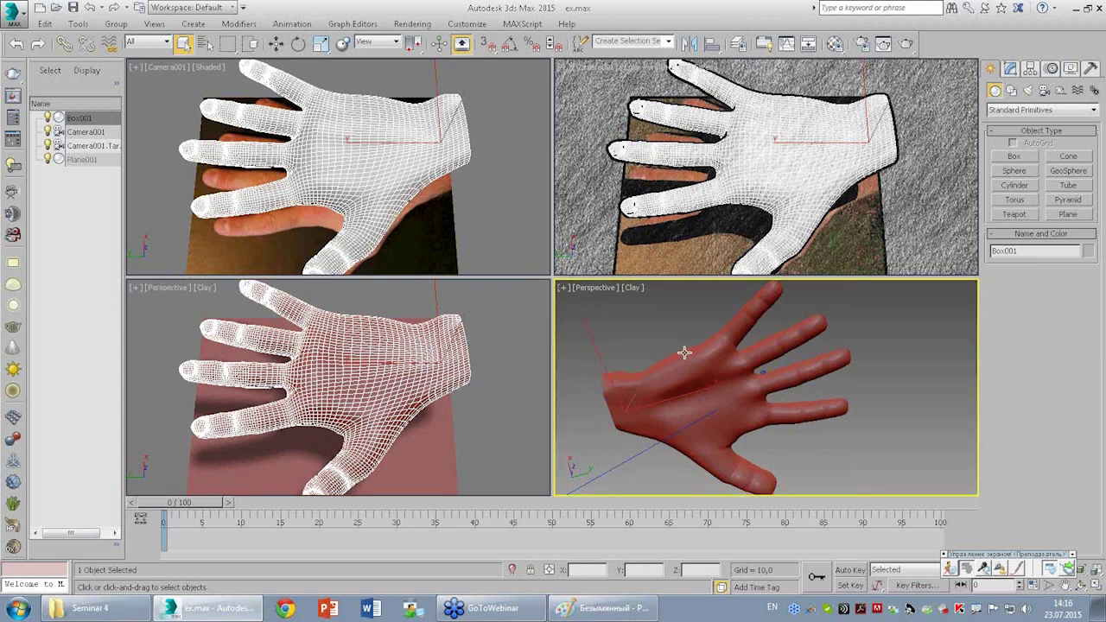
middle_click_drag(648, 319, 621, 379, "alt")
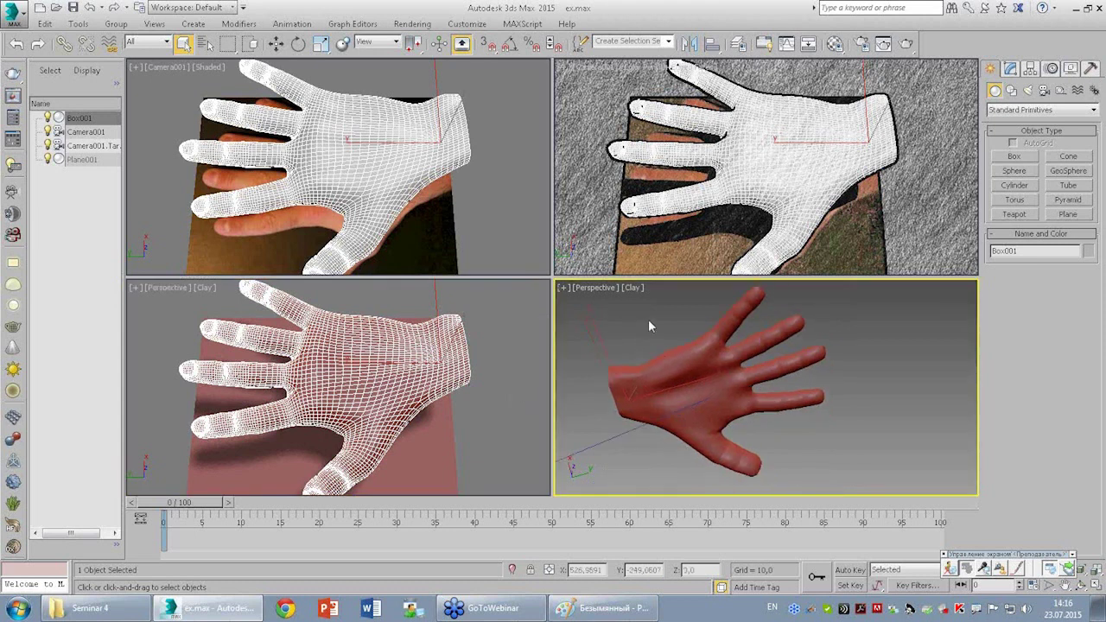
left_click(518, 323)
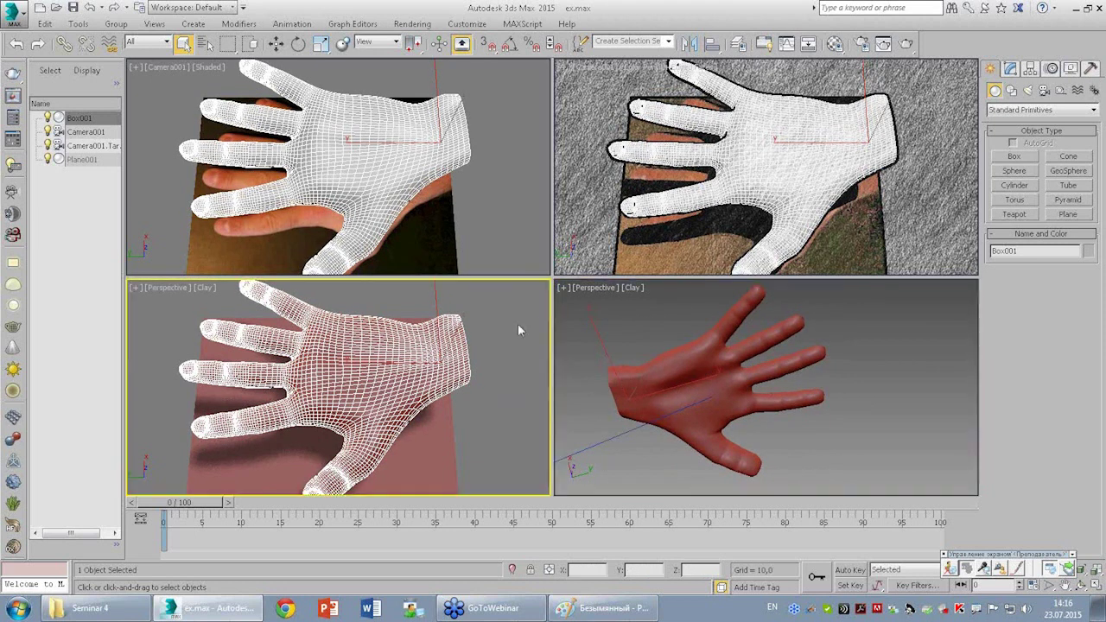
right_click(654, 358)
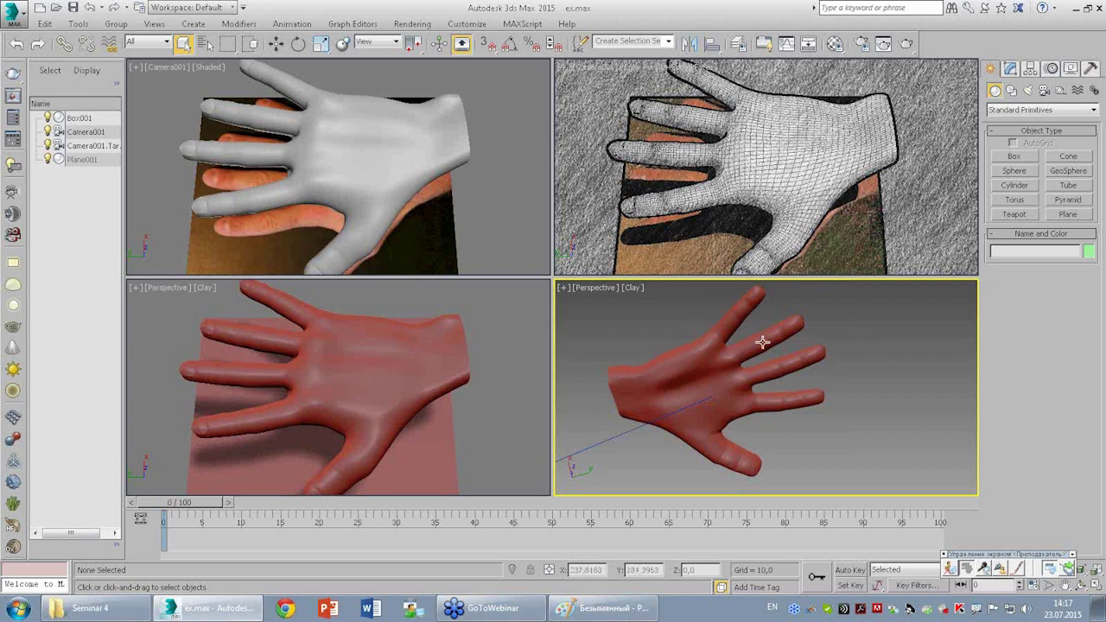
Select the hand mesh Box001 and orbit around it to inspect it from above and tilted.
middle_click(360, 391)
left_click(682, 399)
mouse_move(686, 387)
middle_mouse_down("alt")
mouse_move(758, 560)
mouse_move(636, 274)
middle_mouse_up("alt")
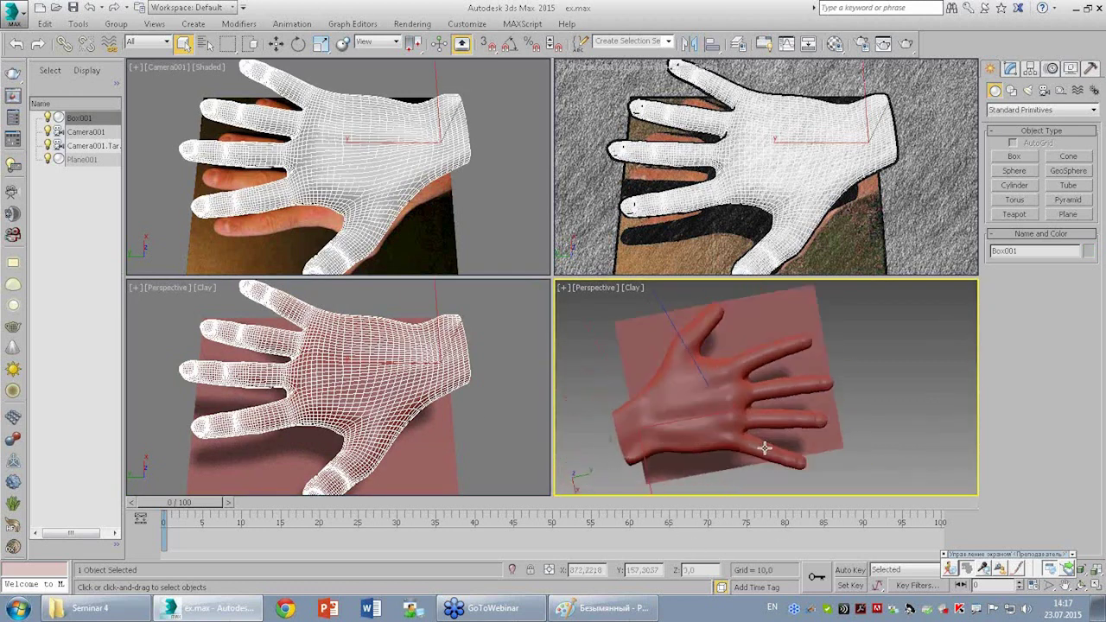
middle_click_drag(725, 389, 711, 346, "alt")
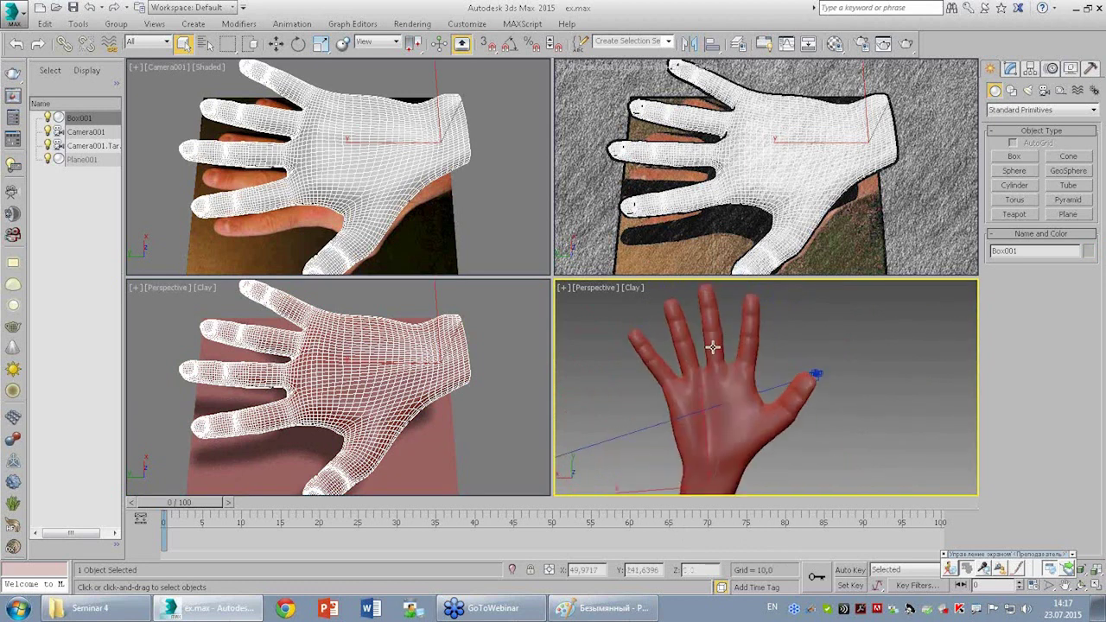
scroll(731, 420, "up", 3)
scroll(732, 423, "down", 2)
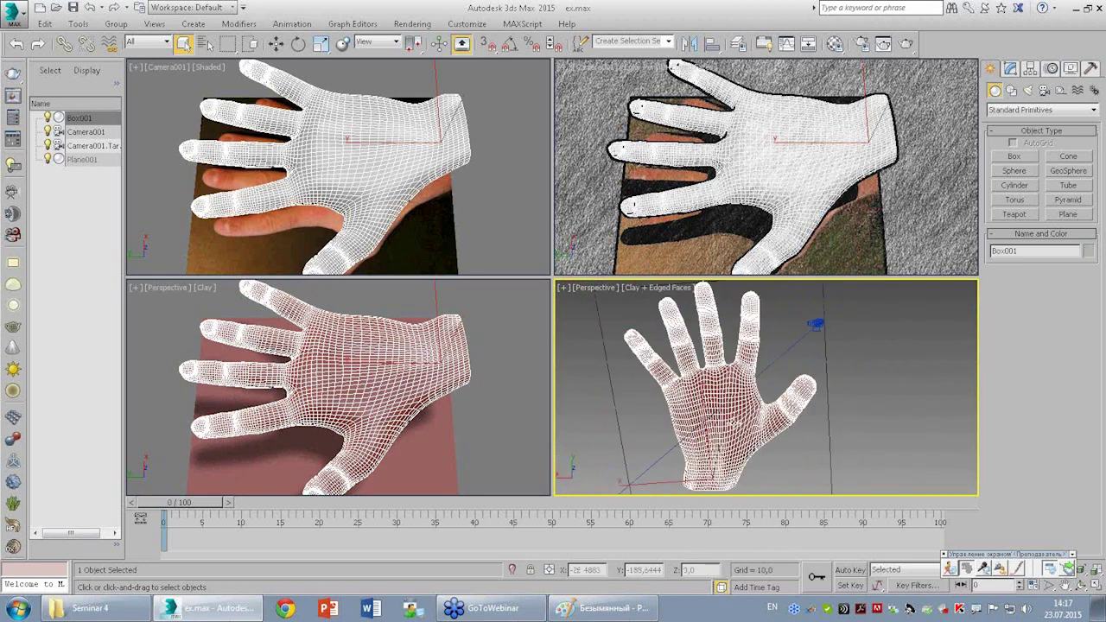
mouse_move(794, 370)
middle_mouse_down("alt")
mouse_move(800, 419)
mouse_move(772, 395)
mouse_move(830, 437)
mouse_move(808, 406)
mouse_move(817, 414)
middle_mouse_up("alt")
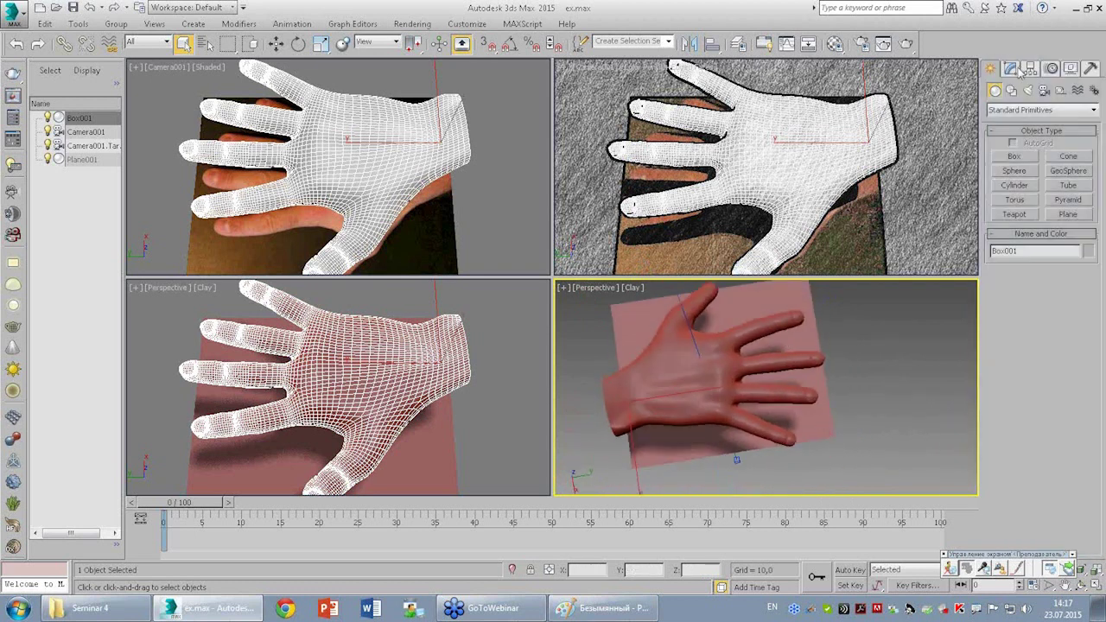
Turn off TurboSmooth to reveal the low-poly cage and show polygon and vertex counts.
left_click(1019, 72)
middle_click_drag(821, 315, 816, 339, "alt")
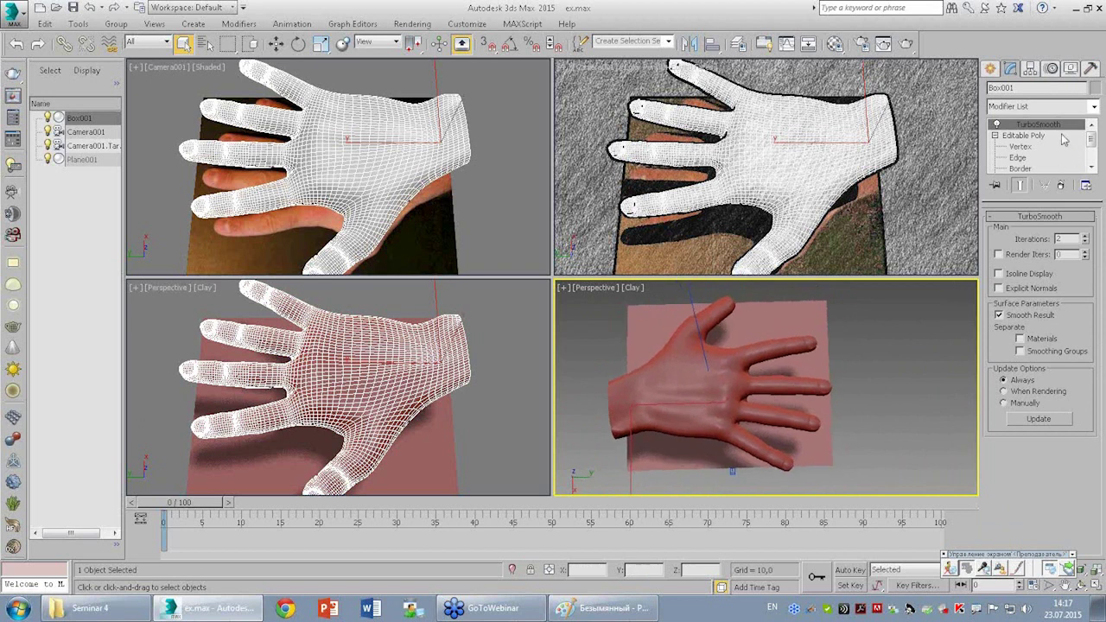
left_click(996, 125)
middle_click_drag(842, 418, 717, 413, "alt")
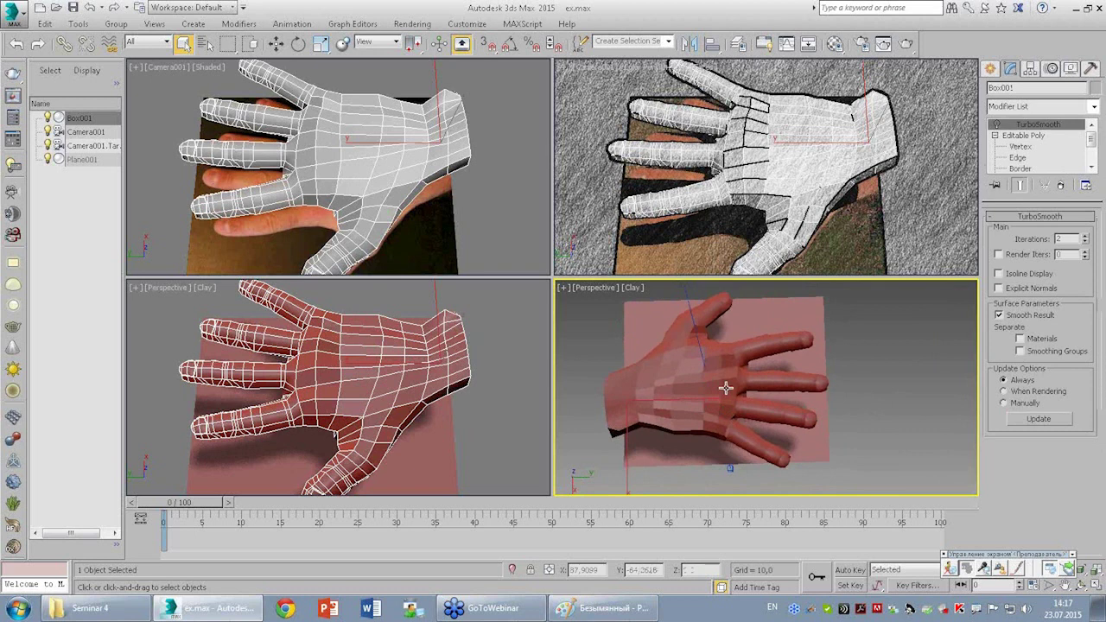
key("7")
key("7")
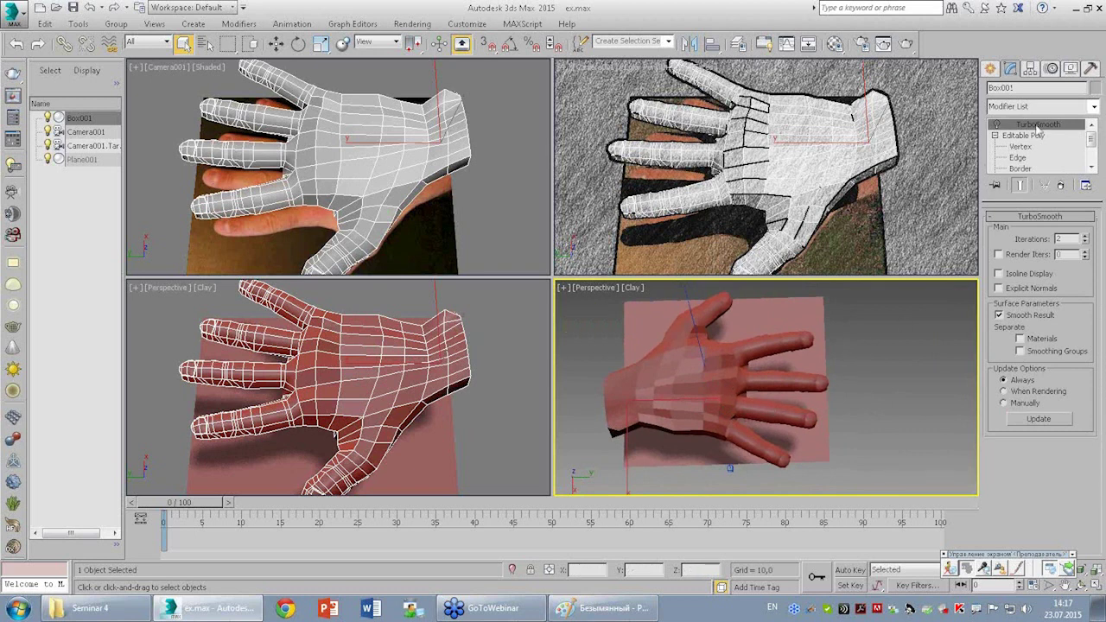
Select all polygons of the base Editable Poly, auto-smooth them, and clear the selection.
left_click(1024, 135)
key("5")
key("ctrl+a")
scroll(1019, 369, "down", 5)
scroll(1011, 393, "down", 5)
scroll(1003, 421, "down", 5)
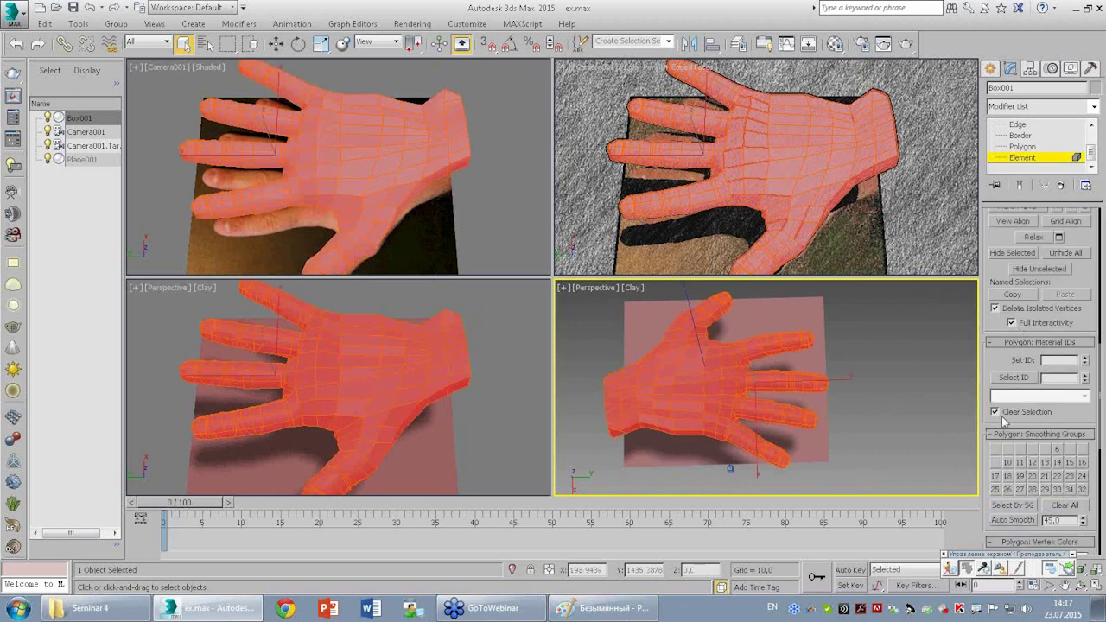
left_click(1012, 520)
key("ctrl+d")
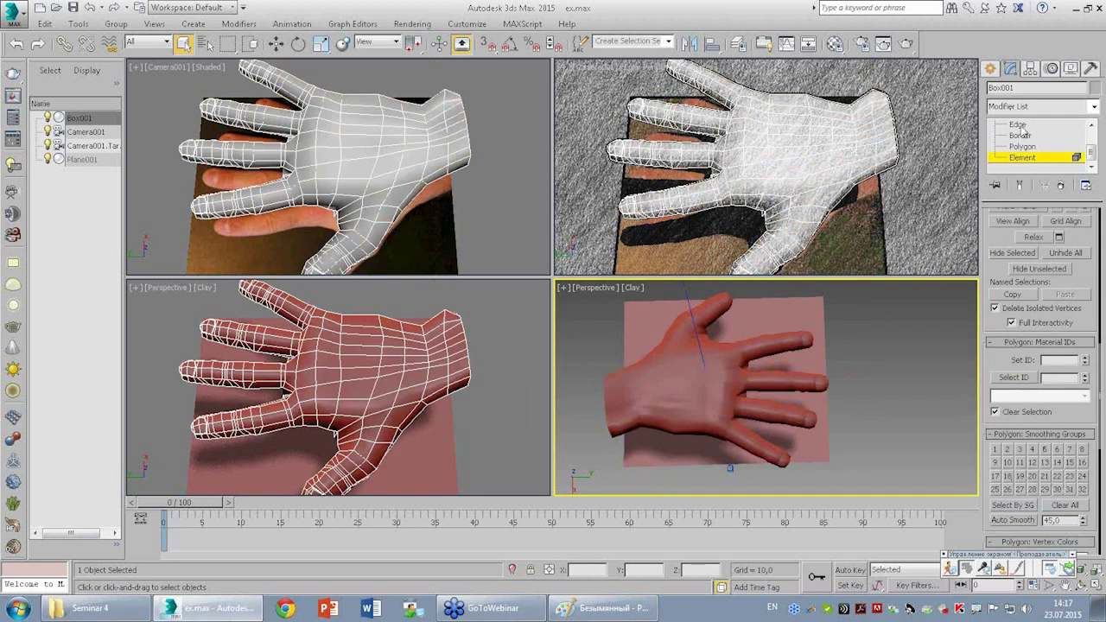
Maximize the Clay perspective view, orbit the hand, and re-enable the TurboSmooth result.
left_click(1019, 125)
key("alt+w")
mouse_move(543, 293)
middle_mouse_down("alt")
mouse_move(489, 233)
mouse_move(464, 114)
mouse_move(476, 227)
mouse_move(532, 279)
mouse_move(533, 316)
mouse_move(538, 288)
mouse_move(596, 259)
mouse_move(529, 308)
middle_mouse_up("alt")
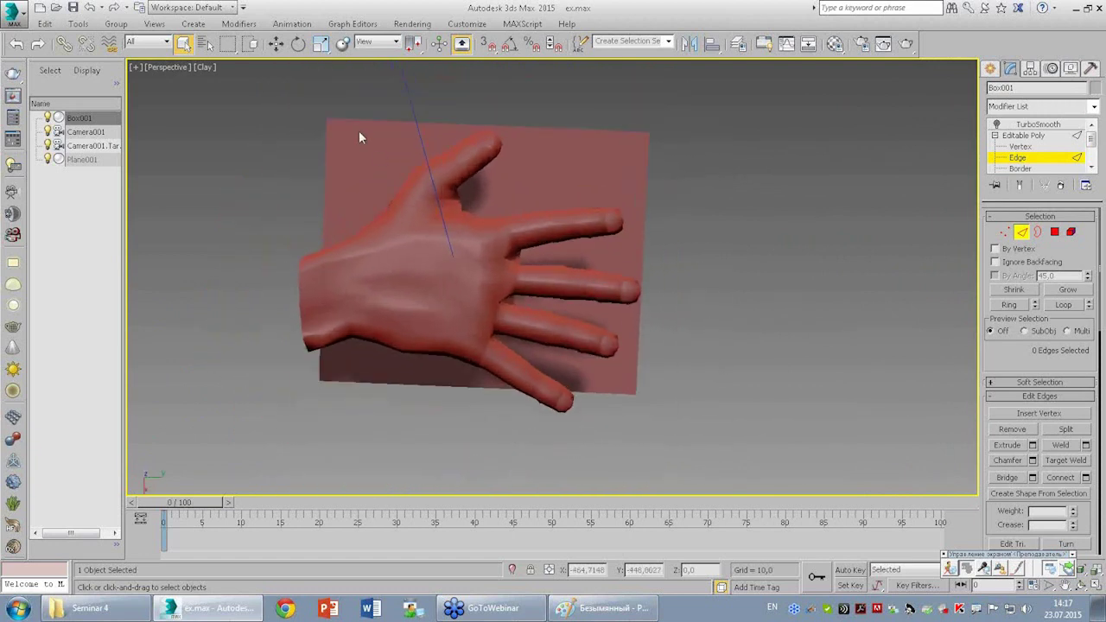
mouse_move(569, 244)
middle_mouse_down("alt")
mouse_move(496, 65)
mouse_move(543, 247)
mouse_move(582, 222)
mouse_move(572, 227)
middle_mouse_up("alt")
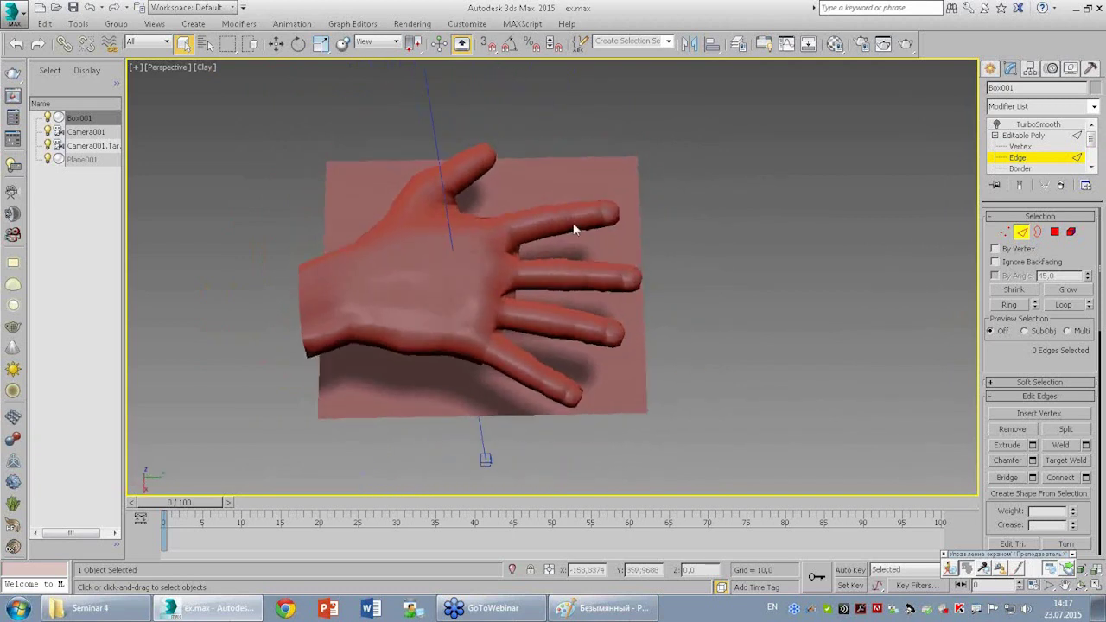
left_click(1017, 135)
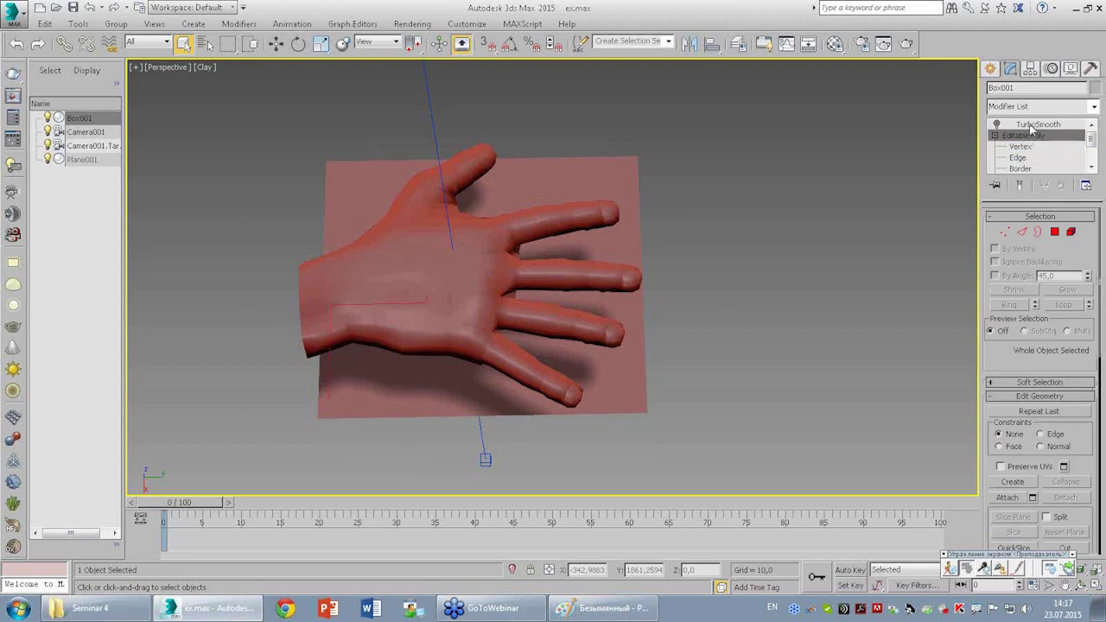
left_click(1033, 125)
mouse_move(605, 315)
middle_mouse_down("alt")
mouse_move(597, 322)
mouse_move(549, 65)
mouse_move(530, 143)
mouse_move(454, 192)
mouse_move(484, 239)
mouse_move(496, 291)
mouse_move(594, 278)
middle_mouse_up("alt")
Restore the four-viewport layout and tilt the bottom-left perspective view of the hand.
key("alt+w")
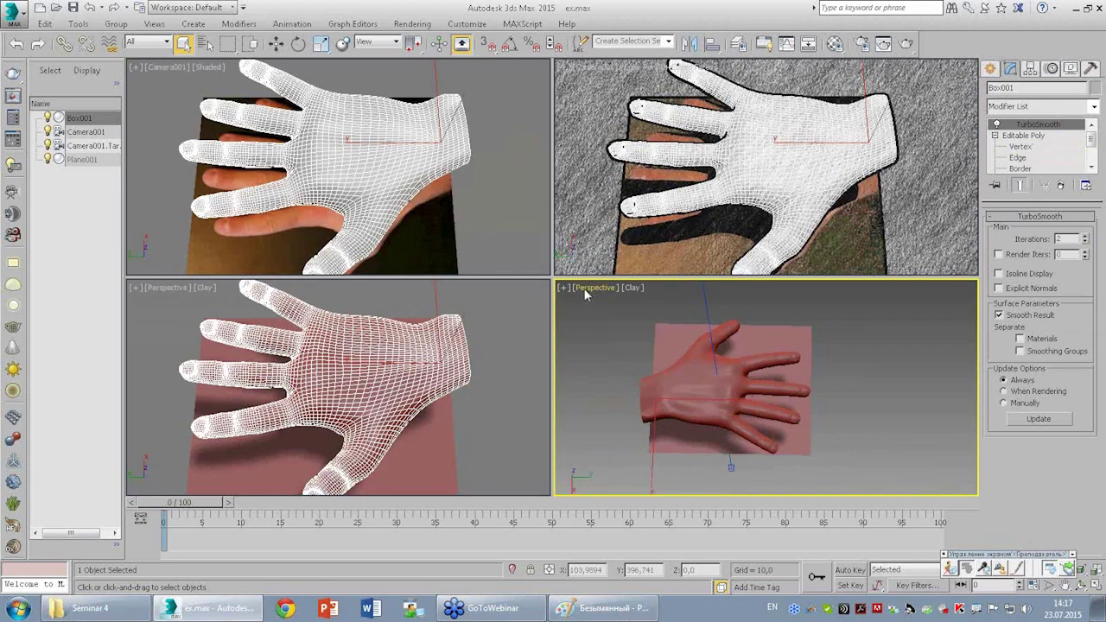
left_click(416, 335)
middle_click_drag(415, 335, 466, 350, "alt")
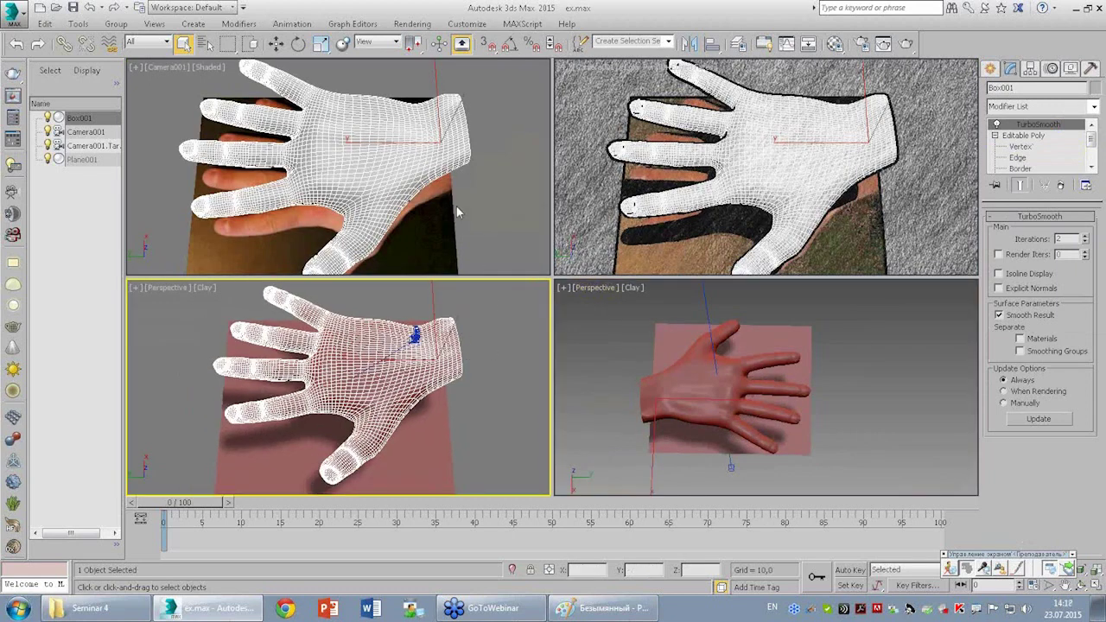
left_click(16, 12)
Reset the scene without saving changes to ex.max.
left_click(35, 75)
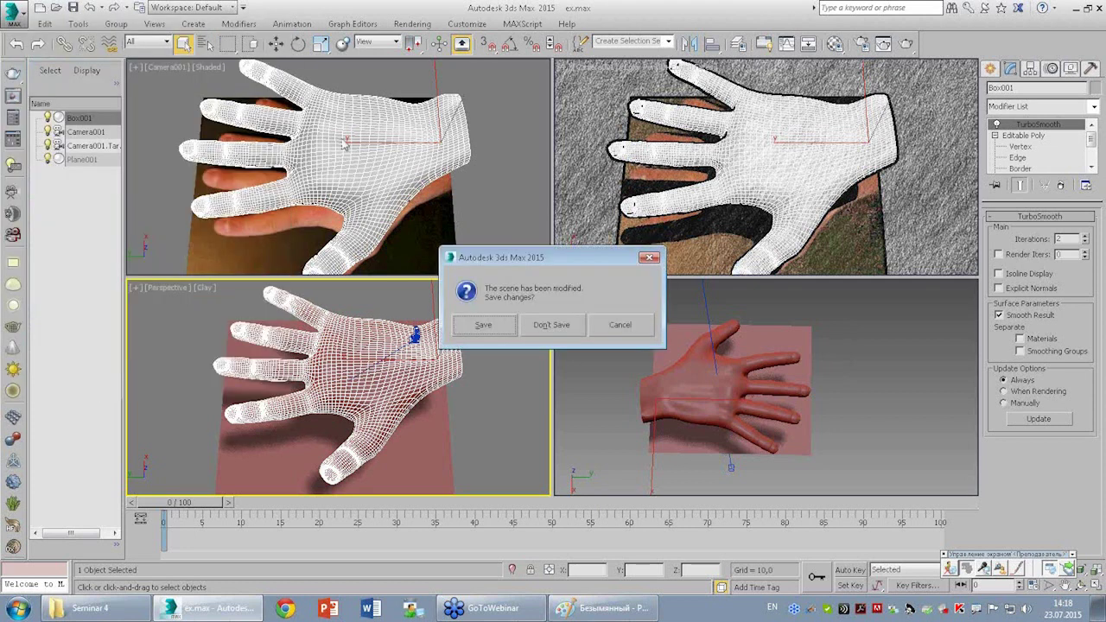
left_click(551, 324)
left_click(507, 328)
Open Reference.max from Recent Documents and maximize its Top view with Alt+W.
left_click(16, 12)
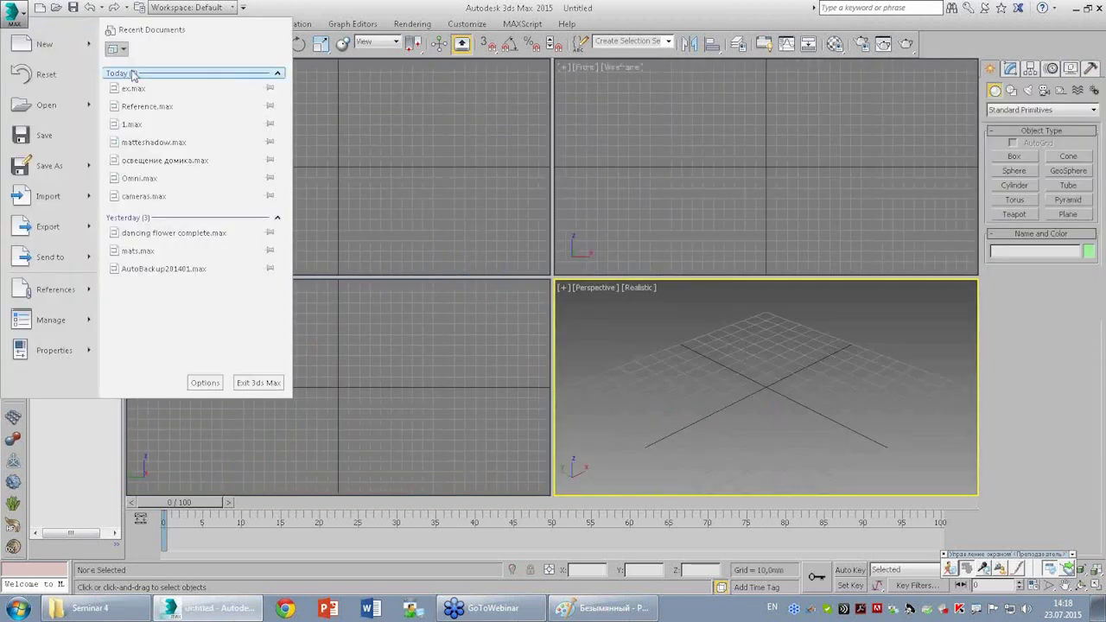
left_click(148, 106)
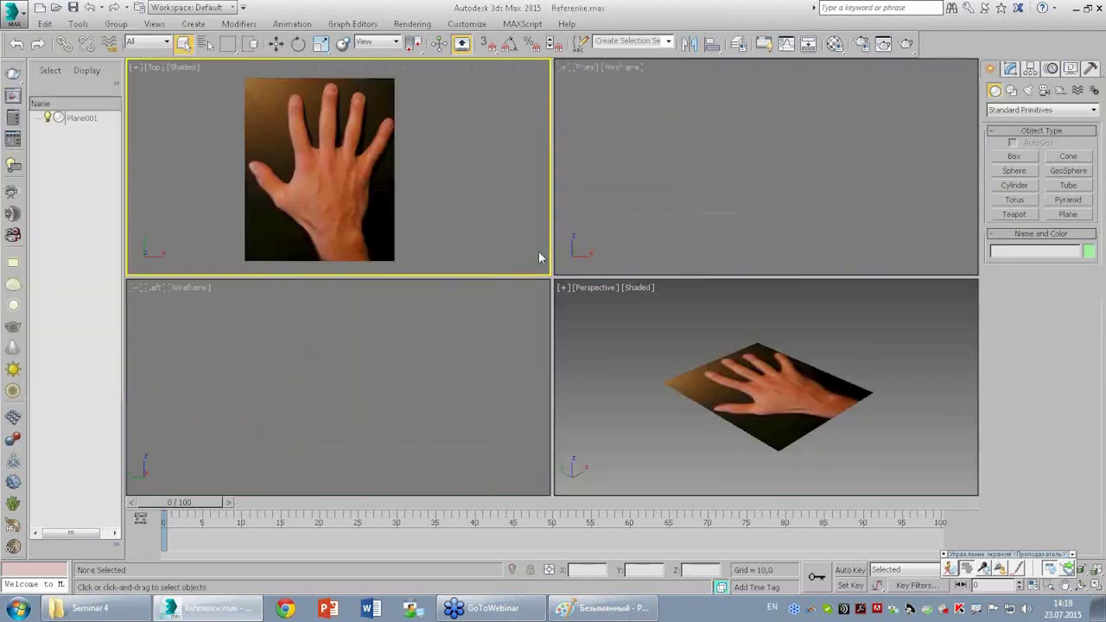
scroll(427, 184, "up", 1)
key("alt+w")
scroll(544, 302, "up", 2)
scroll(604, 311, "down", 2)
scroll(596, 341, "up", 2)
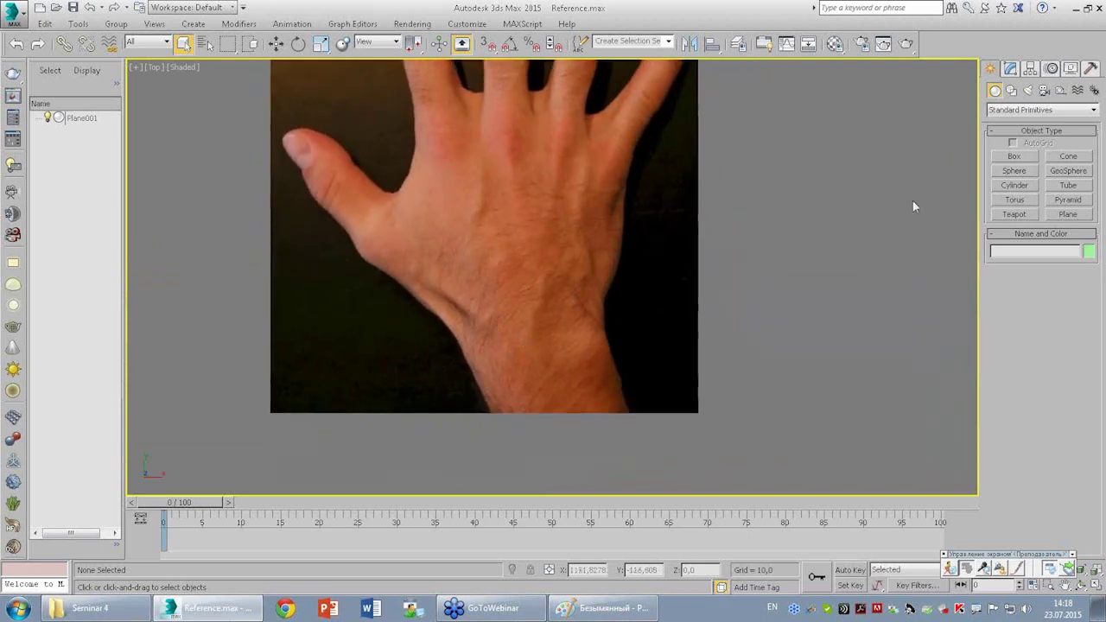
Draw a box over the wrist of the photo and lower its height to about 93.
left_click(1008, 156)
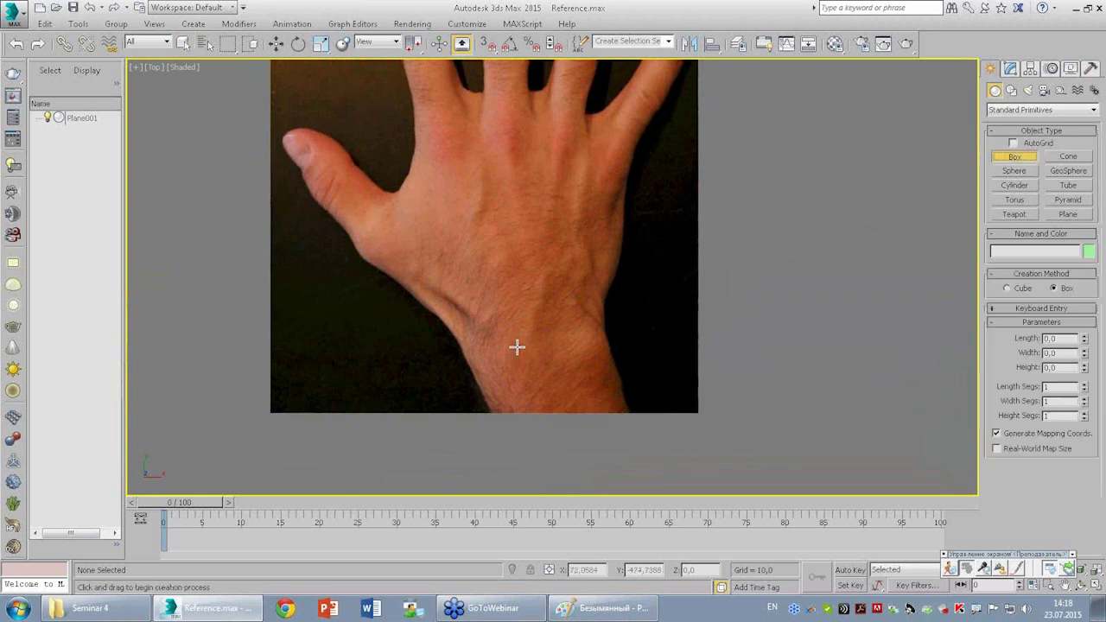
left_click_drag(480, 325, 608, 412)
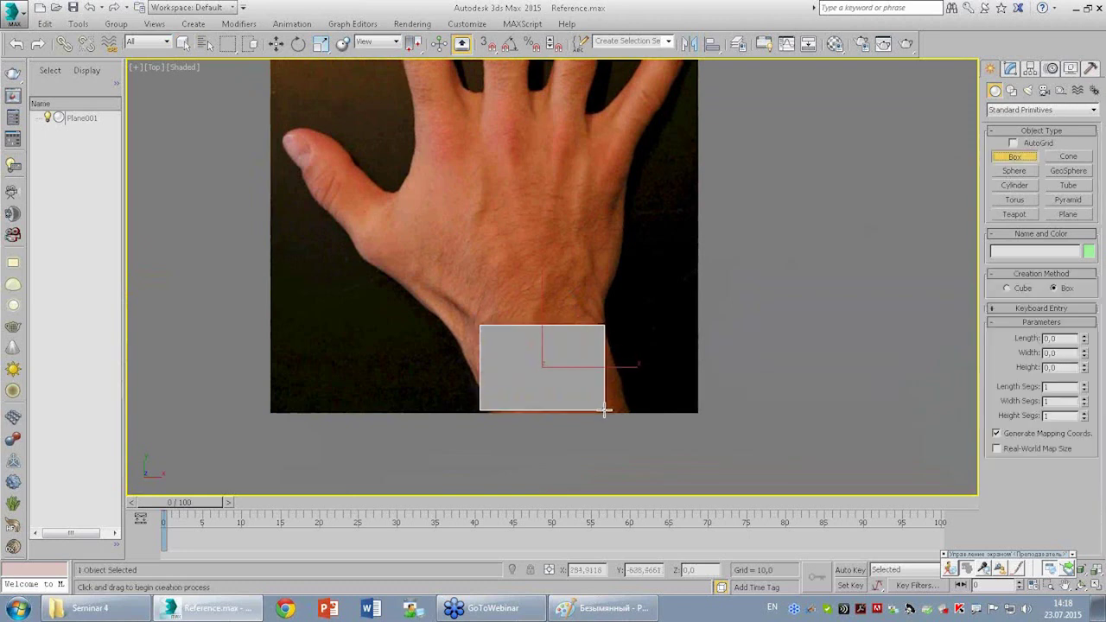
left_click(597, 390)
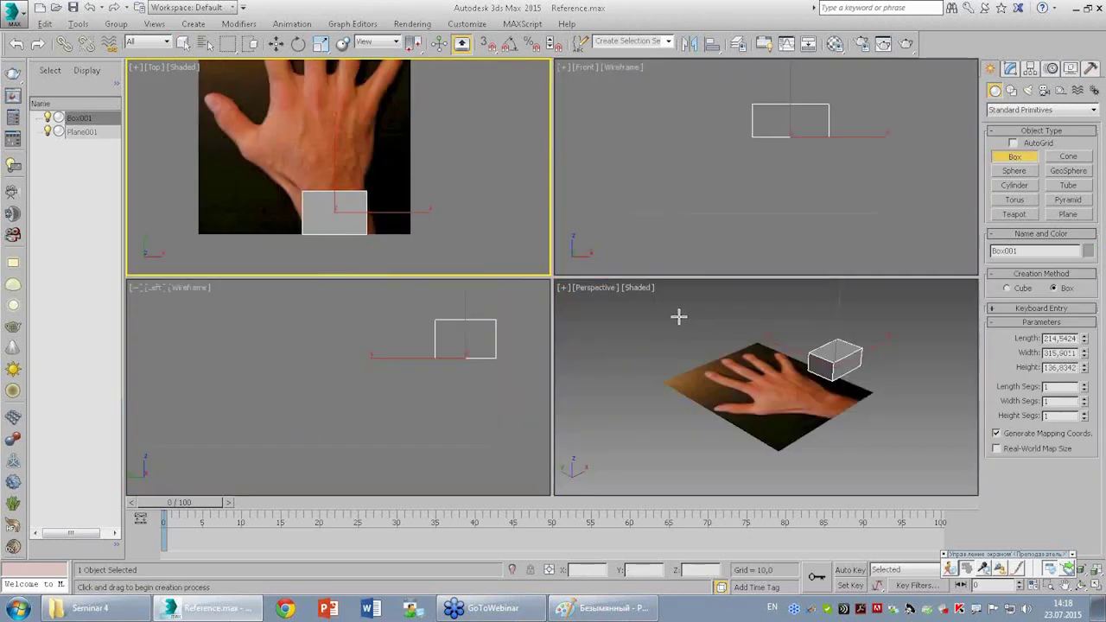
key("alt+w")
left_click(834, 370)
right_click(790, 168)
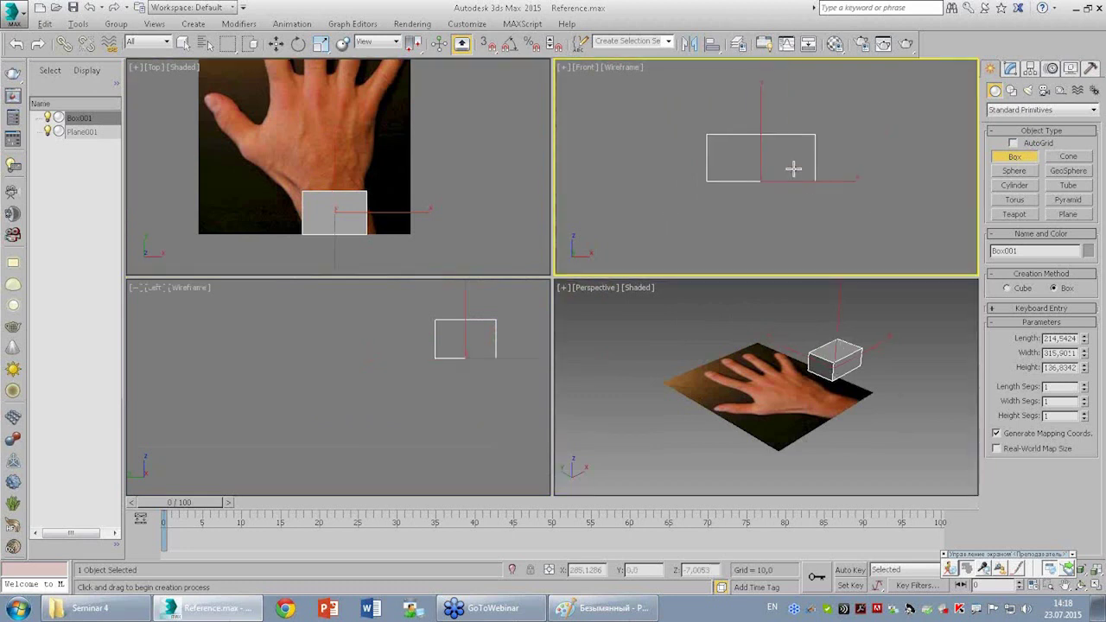
right_click(799, 175)
left_click_drag(1082, 261, 1090, 283)
Maximize the Top view around the wrist box and open its right-click menu.
right_click(293, 156)
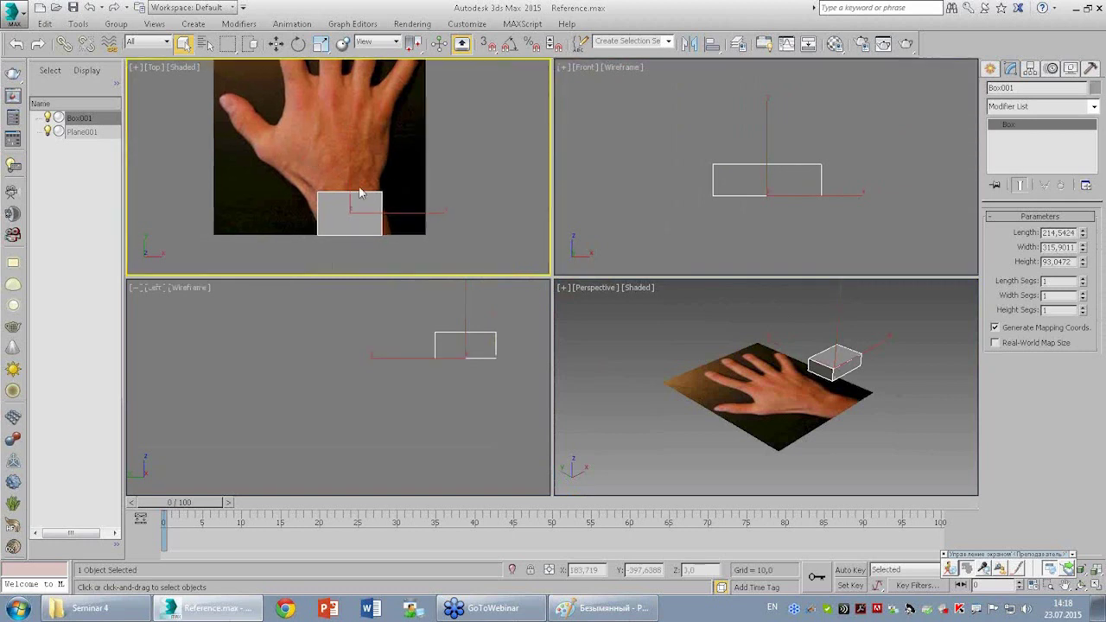
key("alt+w")
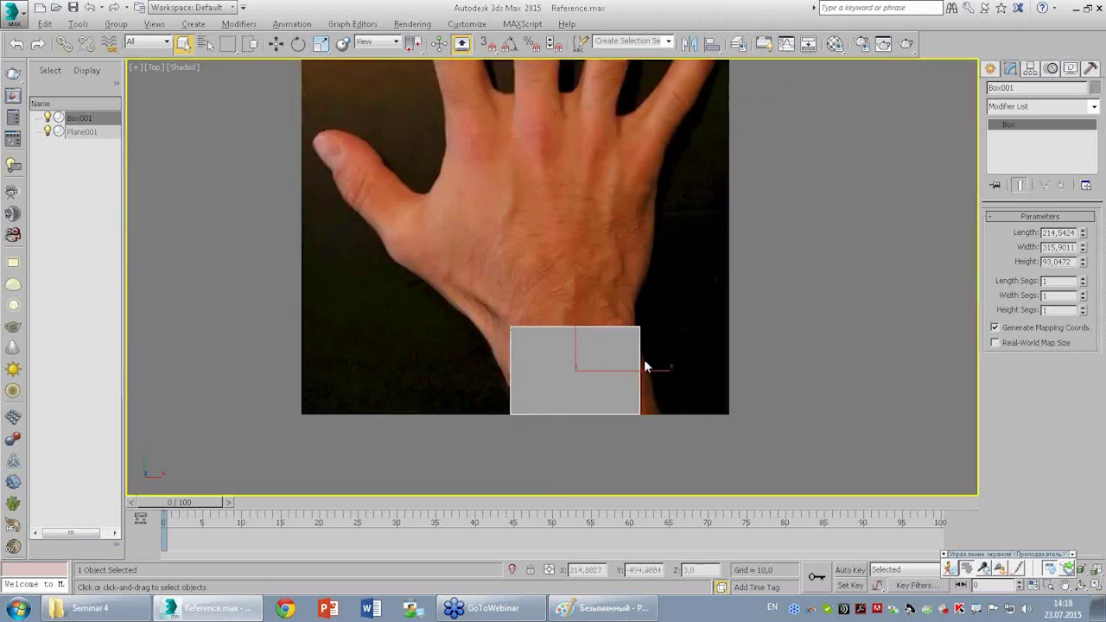
middle_click_drag(633, 375, 621, 372)
scroll(594, 380, "up", 3)
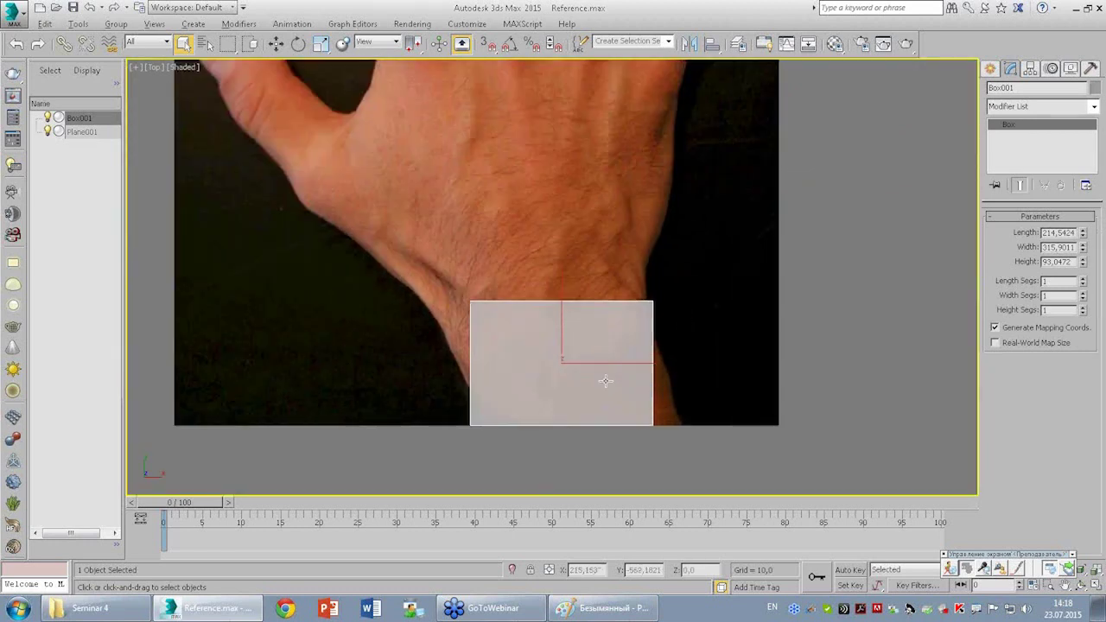
scroll(587, 333, "down", 3)
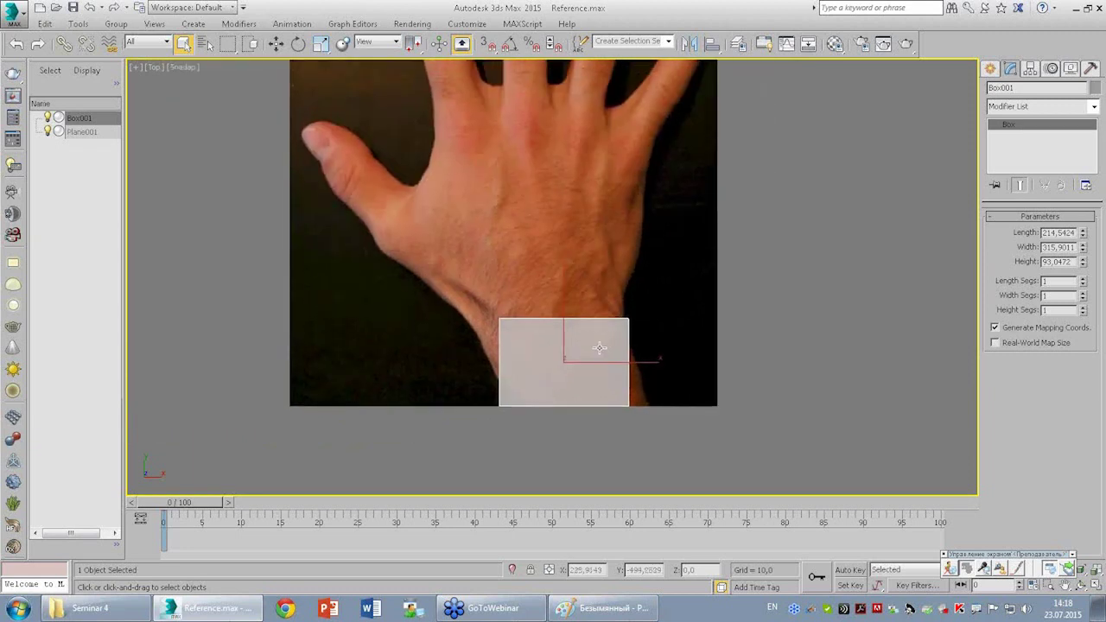
scroll(599, 348, "up", 2)
right_click(580, 347)
mouse_move(581, 480)
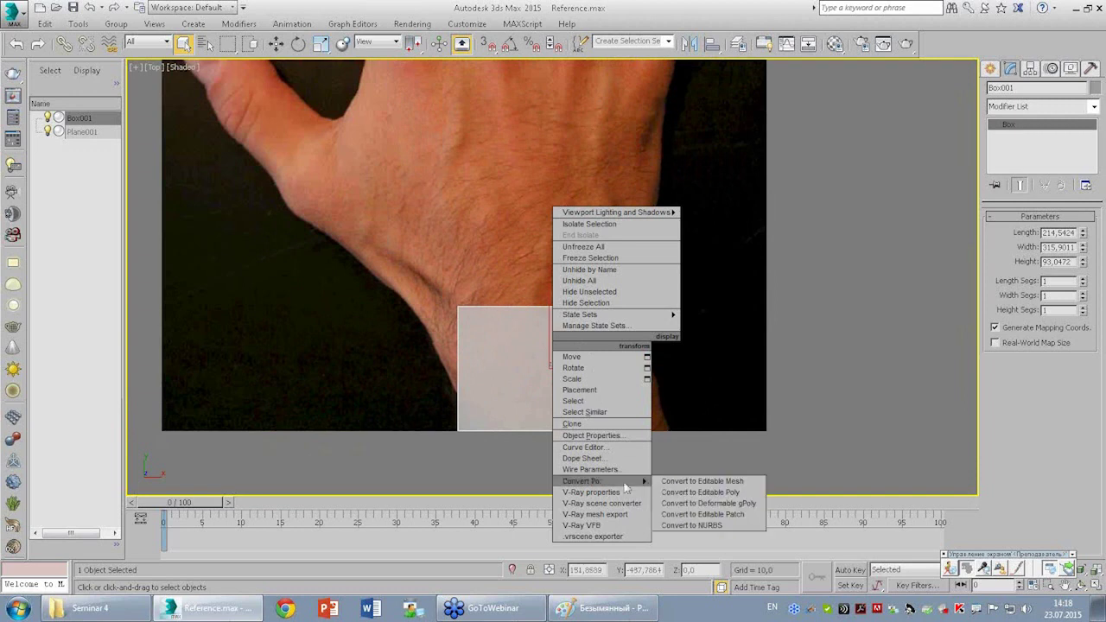
Convert the box to an Editable Poly and enter Vertex mode with the Move tool.
left_click(703, 494)
scroll(524, 258, "down", 2)
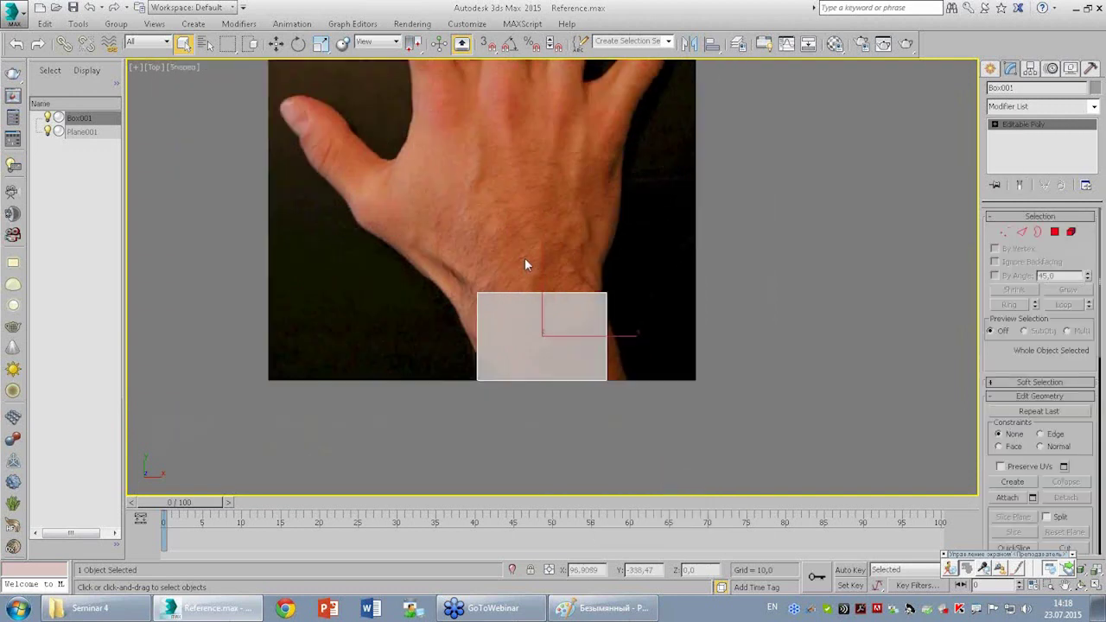
scroll(497, 258, "up", 2)
left_click(633, 313)
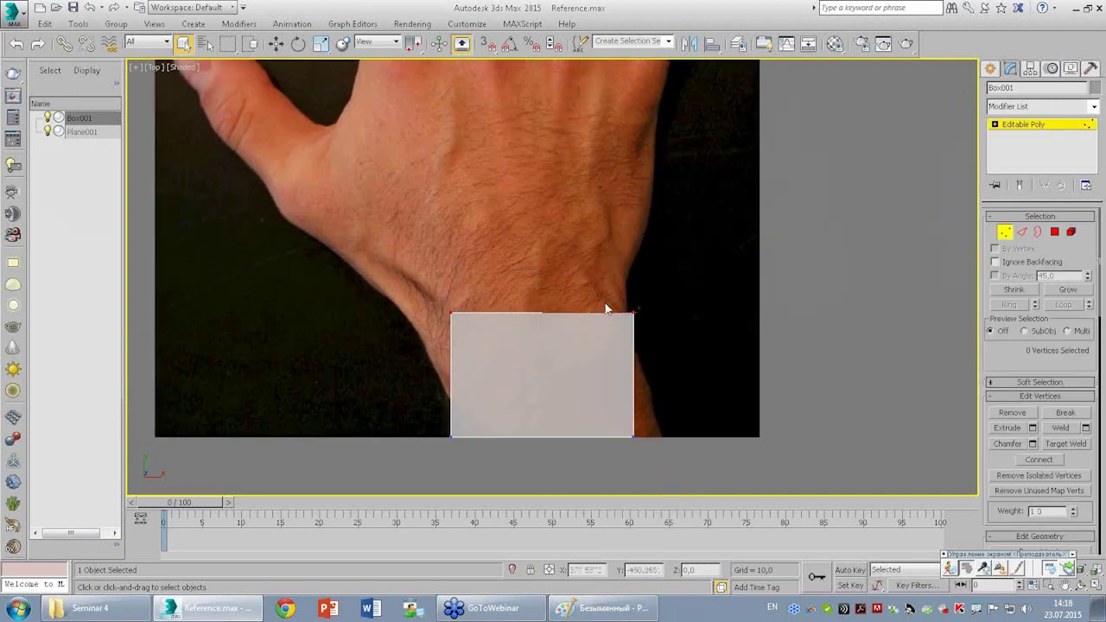
key("w")
Move the box's corner vertices into a slanted shape matching the wrist edges.
left_click_drag(576, 289, 557, 298)
left_click(628, 341)
mouse_move(628, 341)
left_mouse_down()
mouse_move(609, 318)
mouse_move(646, 285)
left_mouse_up()
mouse_move(620, 450)
left_mouse_down()
mouse_move(660, 414)
mouse_move(711, 395)
left_mouse_up()
left_click_drag(444, 423, 530, 434)
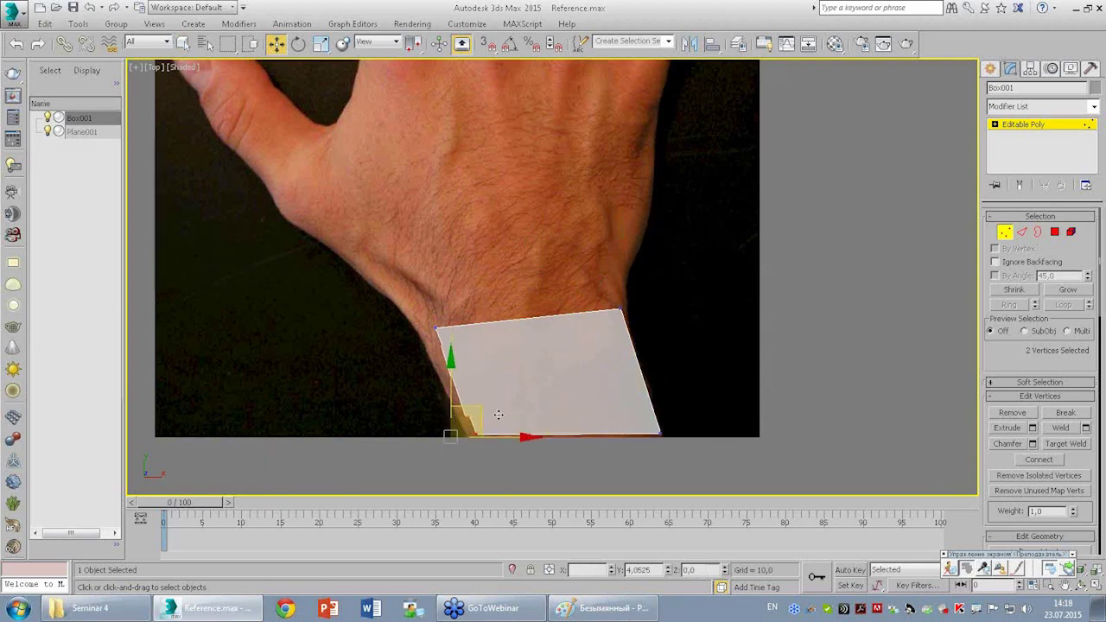
left_click_drag(424, 315, 476, 352)
left_click_drag(463, 308, 448, 309)
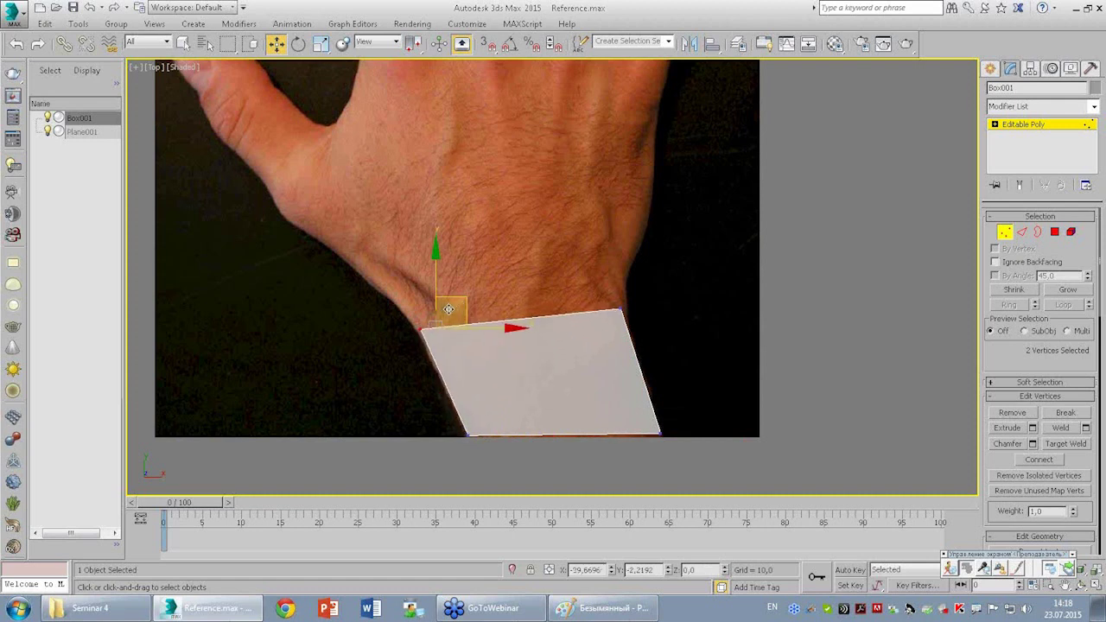
left_click(528, 267)
scroll(535, 238, "down", 3)
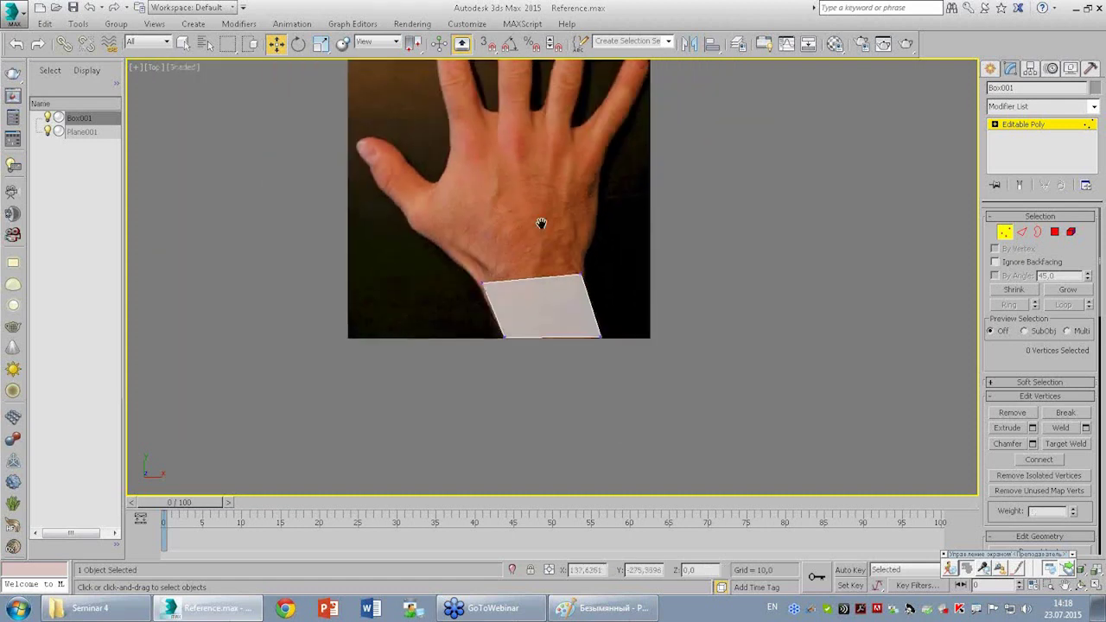
scroll(575, 296, "up", 1)
Outline the wrist band on the hand bone sketch in yellow pencil and hatch it diagonally.
left_click(588, 605)
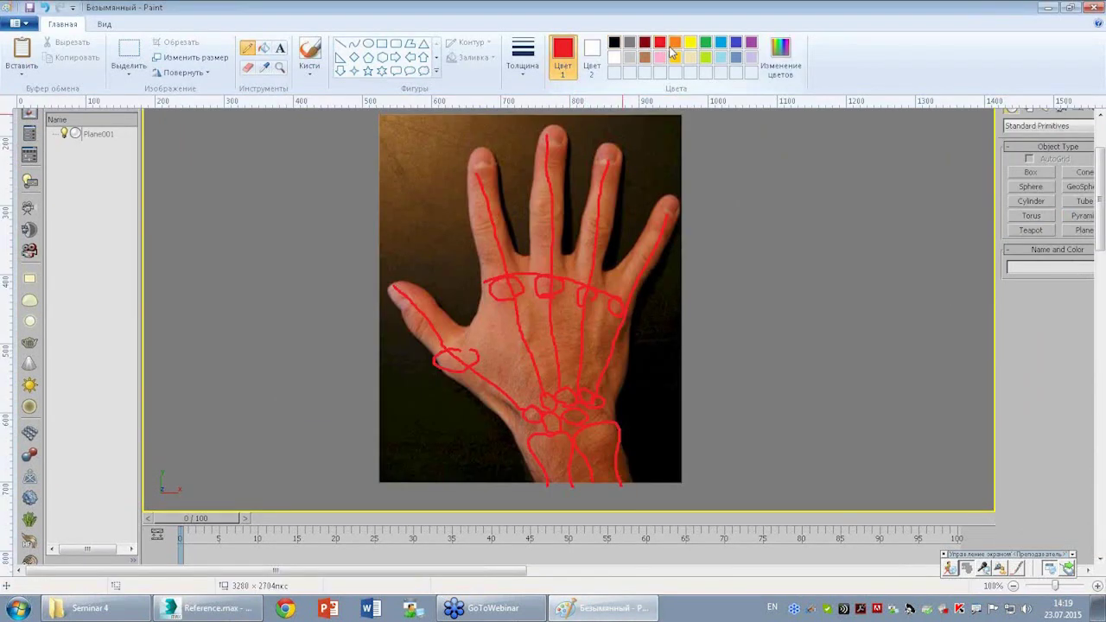
left_click(690, 43)
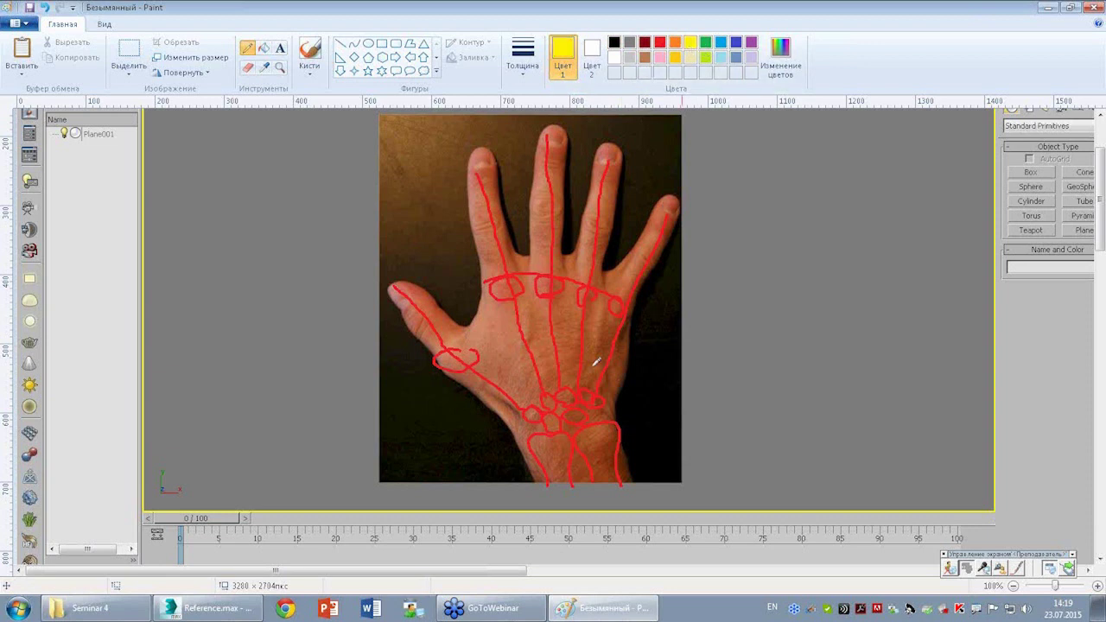
mouse_move(491, 439)
left_mouse_down()
mouse_move(650, 406)
mouse_move(632, 480)
left_mouse_up()
mouse_move(518, 427)
left_mouse_down()
mouse_move(546, 487)
mouse_move(598, 420)
left_mouse_up()
mouse_move(556, 478)
left_mouse_down()
mouse_move(605, 442)
mouse_move(615, 452)
left_mouse_up()
left_click_drag(596, 479, 634, 465)
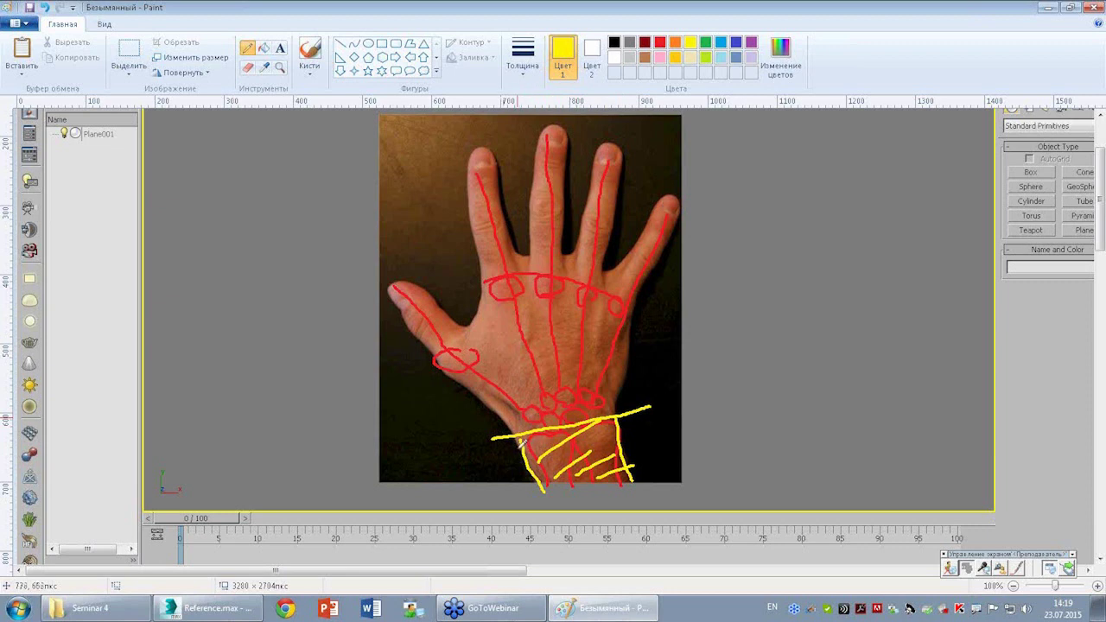
left_click_drag(534, 441, 619, 420)
left_click(211, 608)
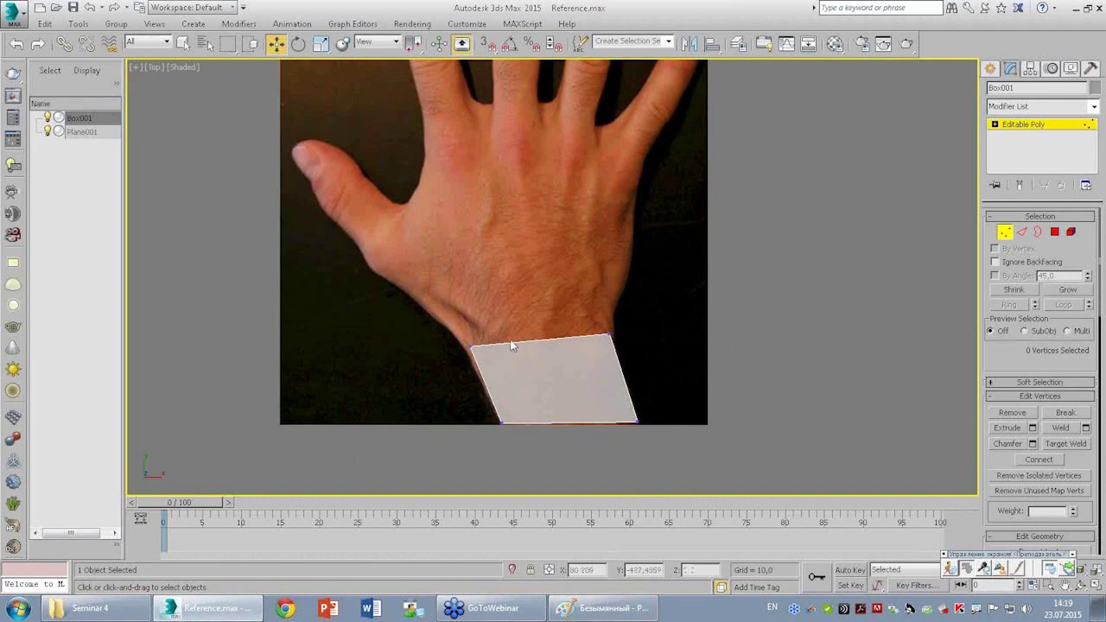
Select Box001's front polygon with Extrude active, then bring up the Paint hand sketch.
key("alt+w")
key("alt+w")
mouse_move(769, 335)
middle_mouse_down("alt")
mouse_move(877, 285)
mouse_move(645, 281)
mouse_move(641, 266)
mouse_move(735, 274)
middle_mouse_up("alt")
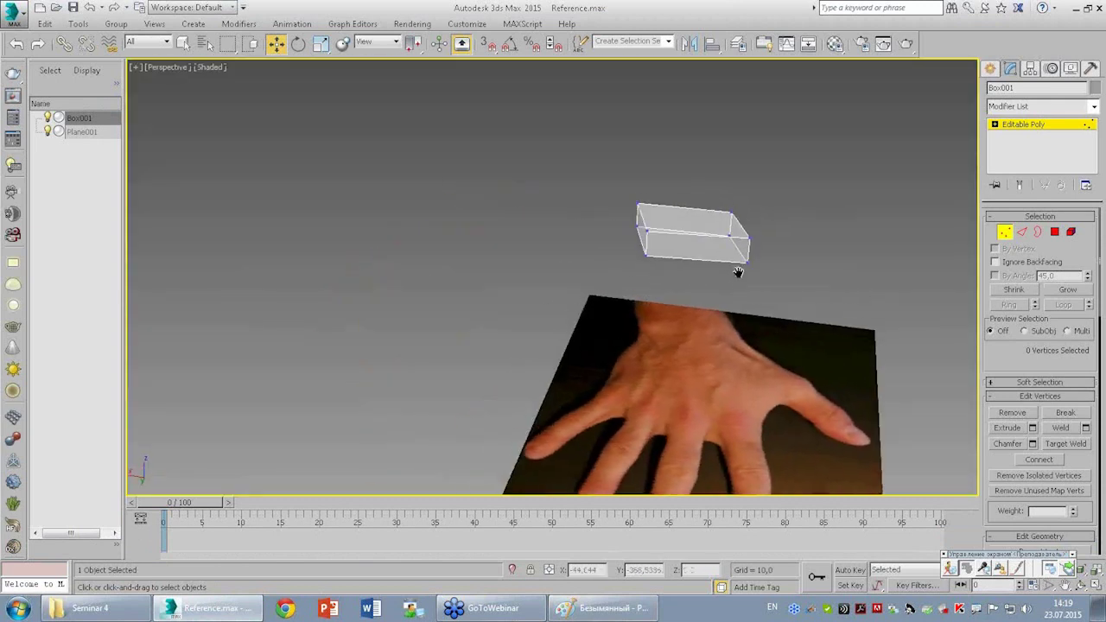
key("4")
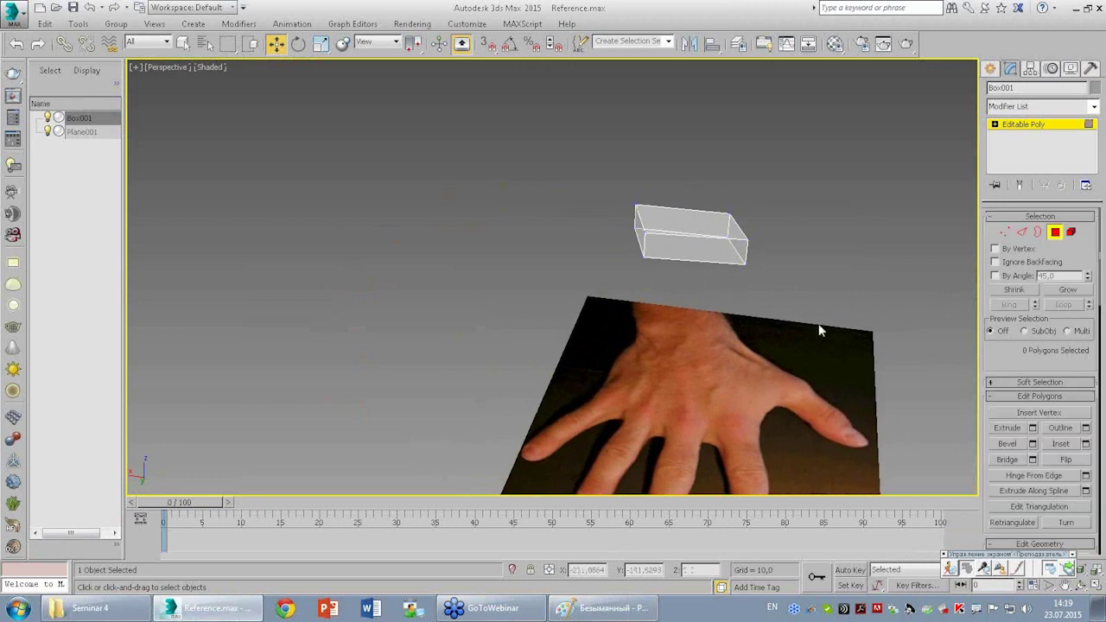
left_click(1013, 429)
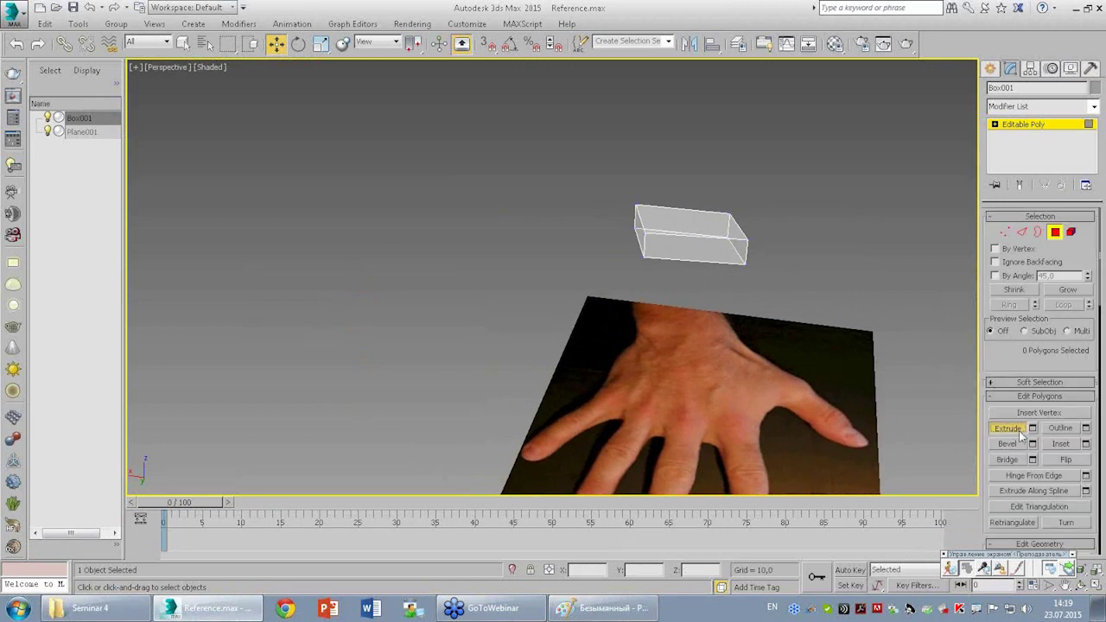
left_click(690, 259)
mouse_move(713, 211)
middle_mouse_down("alt")
mouse_move(698, 288)
mouse_move(715, 225)
middle_mouse_up("alt")
mouse_move(682, 263)
middle_mouse_down("alt")
mouse_move(613, 227)
mouse_move(662, 268)
middle_mouse_up("alt")
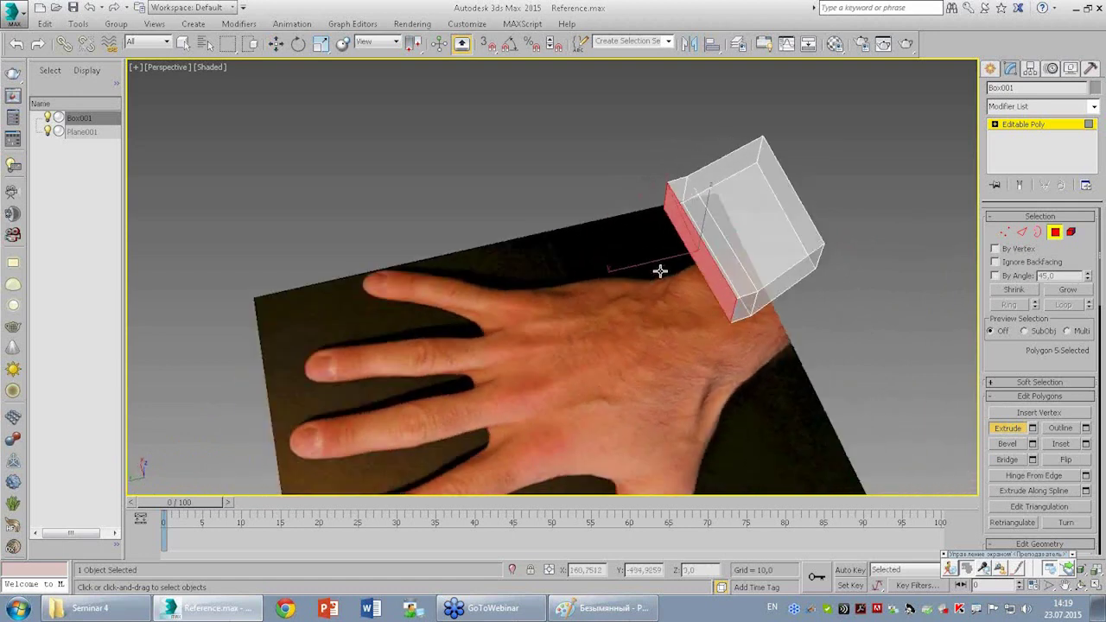
left_click(567, 615)
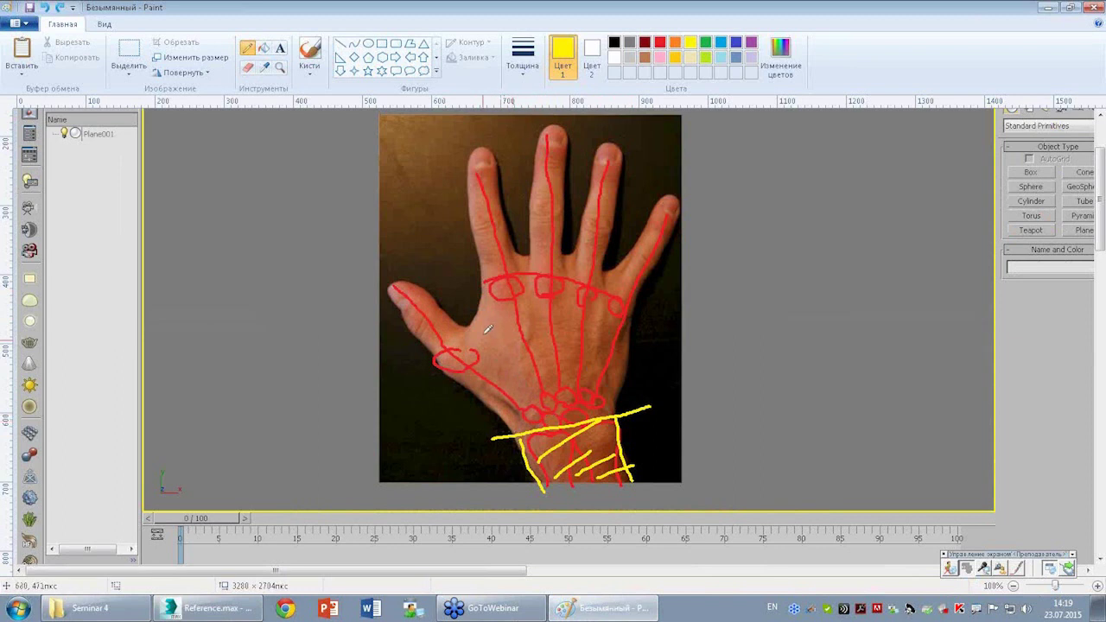
Draw straight yellow lines across the mid-palm and on either side of the knuckles, replacing a curved one.
left_click_drag(490, 326, 629, 327)
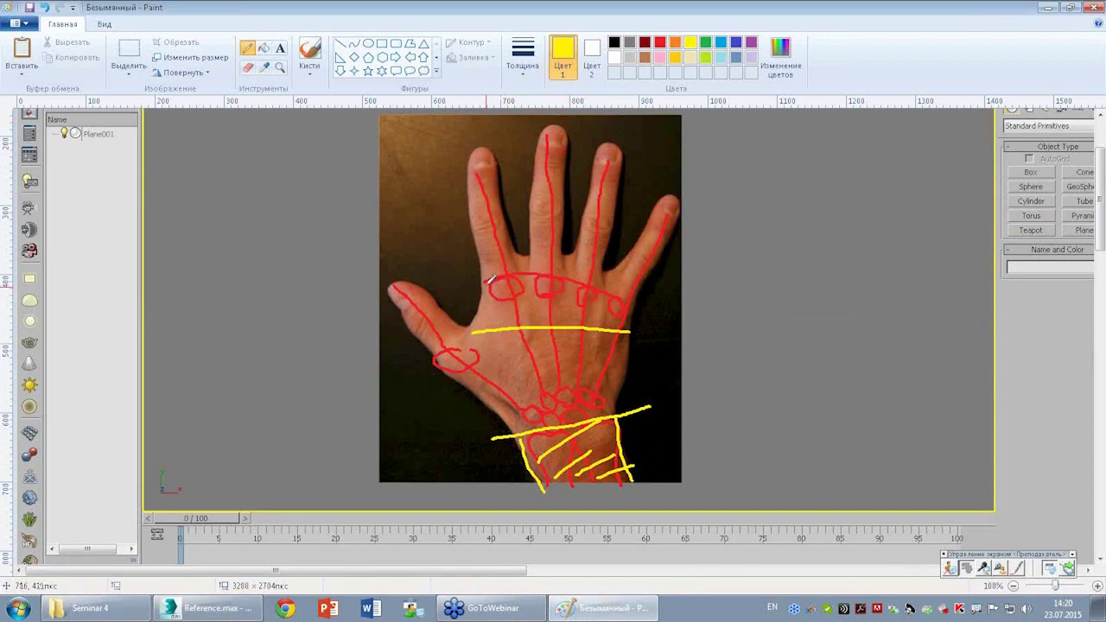
mouse_move(484, 279)
left_mouse_down()
mouse_move(601, 286)
mouse_move(634, 302)
left_mouse_up()
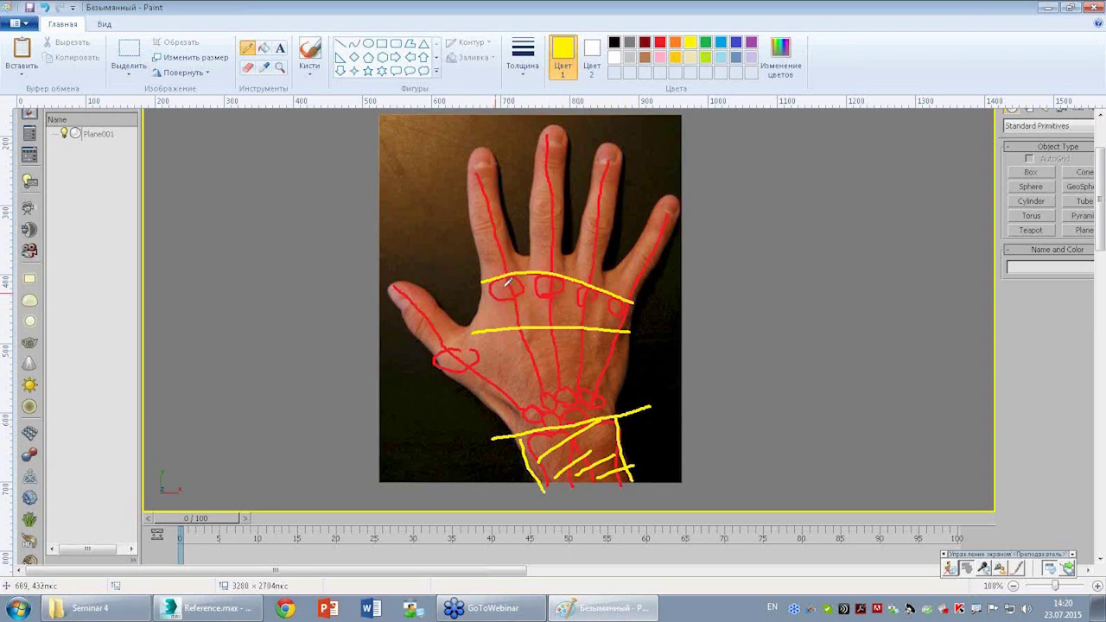
key("ctrl+z")
left_click_drag(484, 277, 640, 284)
left_click_drag(489, 292, 636, 306)
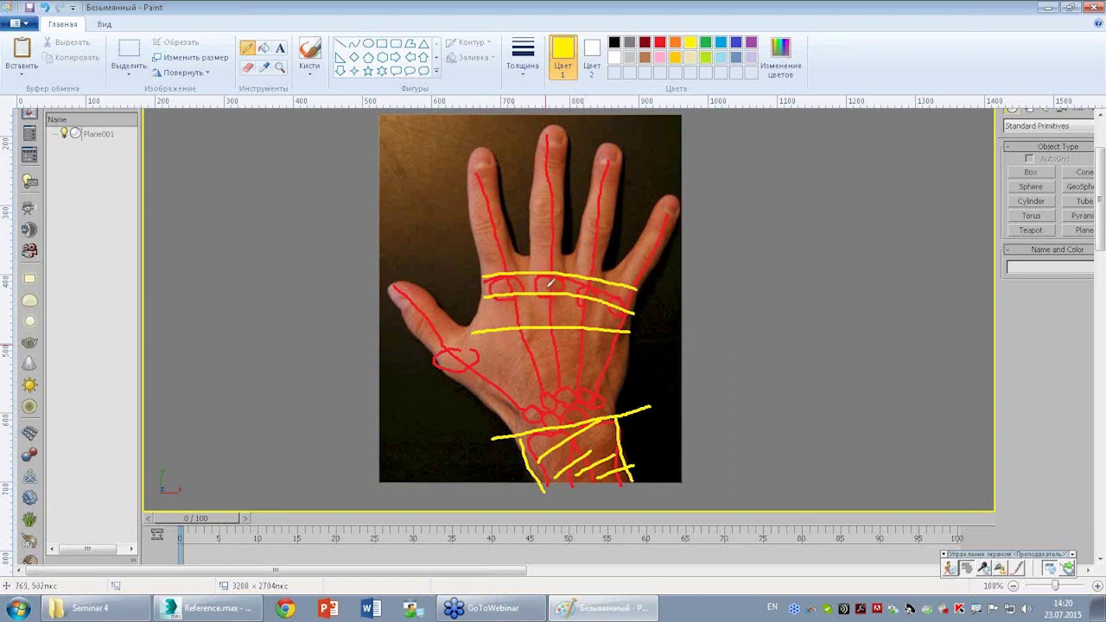
left_click(205, 608)
Extrude the box's front polygon toward the palm in short segments, undoing the overshoot.
middle_click_drag(618, 331, 660, 277, "alt")
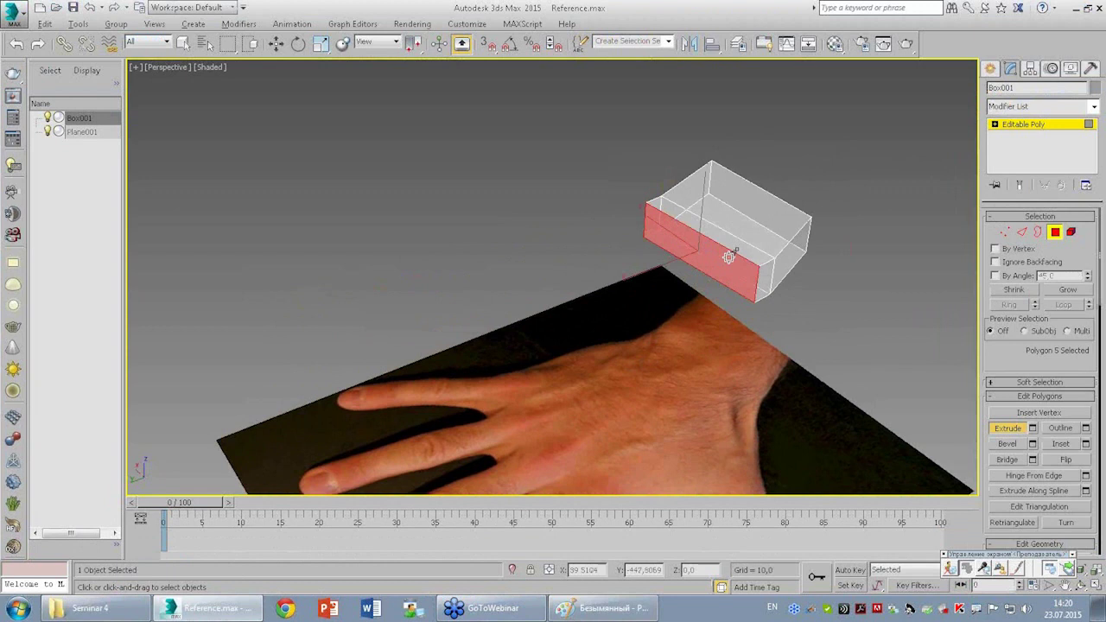
left_click_drag(734, 270, 693, 251)
middle_click_drag(693, 250, 692, 277, "alt")
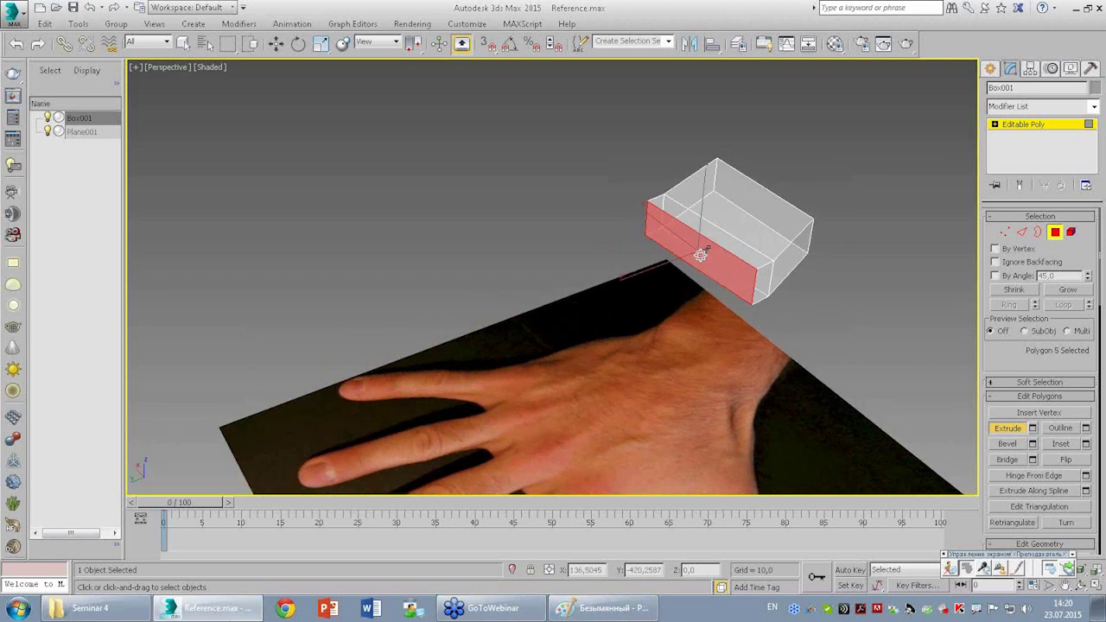
left_click_drag(700, 254, 678, 286)
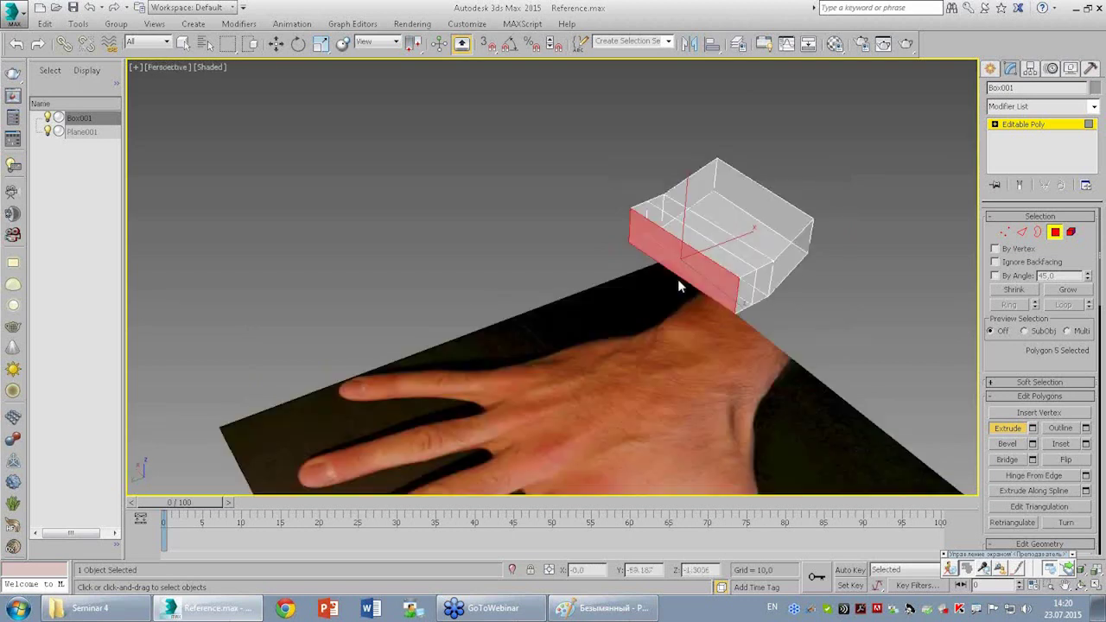
left_click_drag(684, 279, 684, 278)
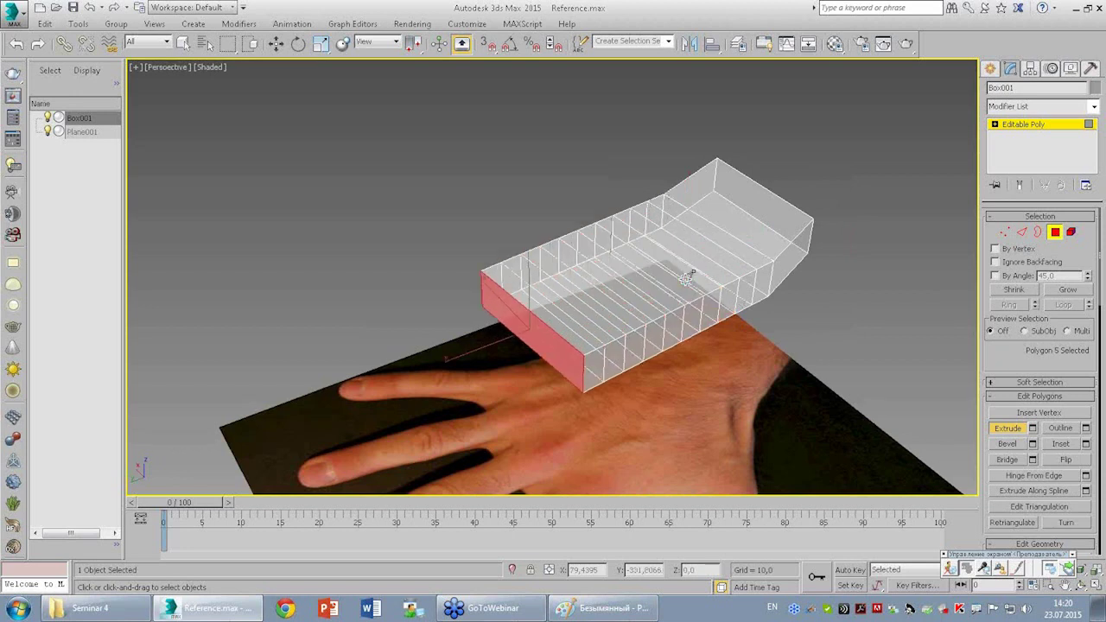
key("ctrl+z")
key("ctrl+z")
key("ctrl+z")
key("ctrl+z")
key("ctrl+z")
key("ctrl+z")
key("ctrl+z")
key("ctrl+z")
key("ctrl+z")
key("ctrl+z")
key("ctrl+z")
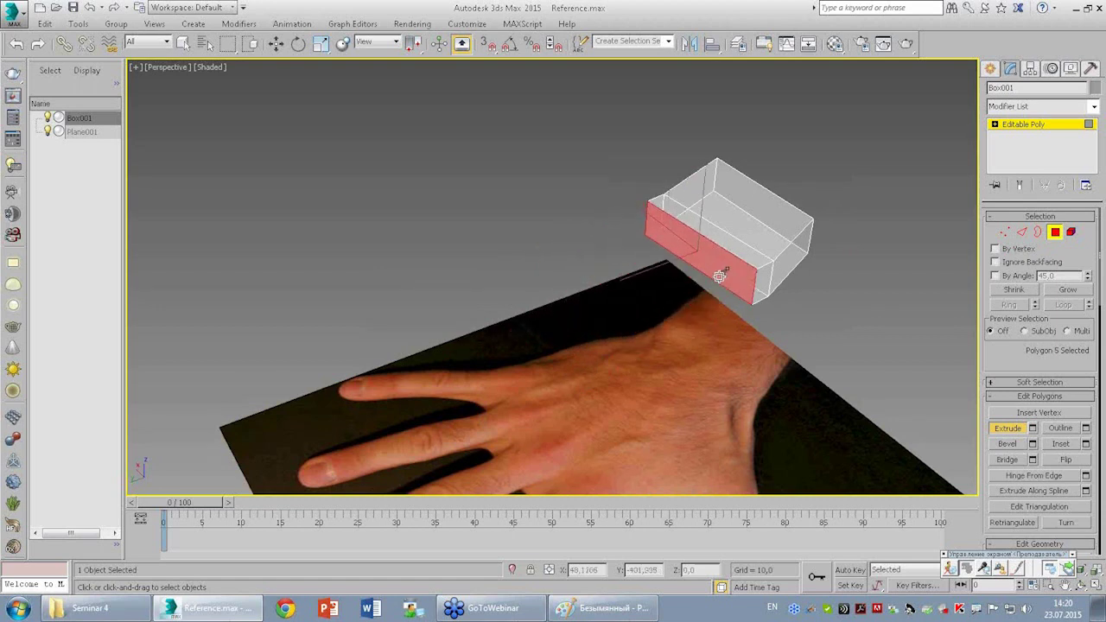
left_click_drag(719, 277, 717, 259)
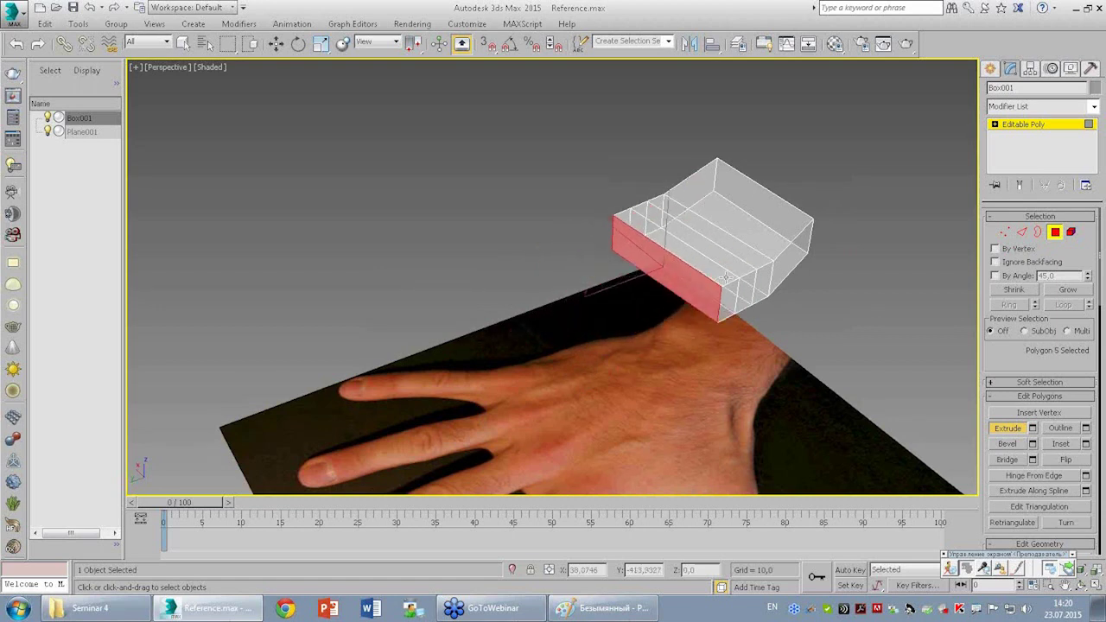
Switch to Move and Vertex mode in a maximized Top view.
key("w")
key("alt+w")
left_click(377, 246)
key("alt+w")
scroll(533, 250, "down", 2)
key("1")
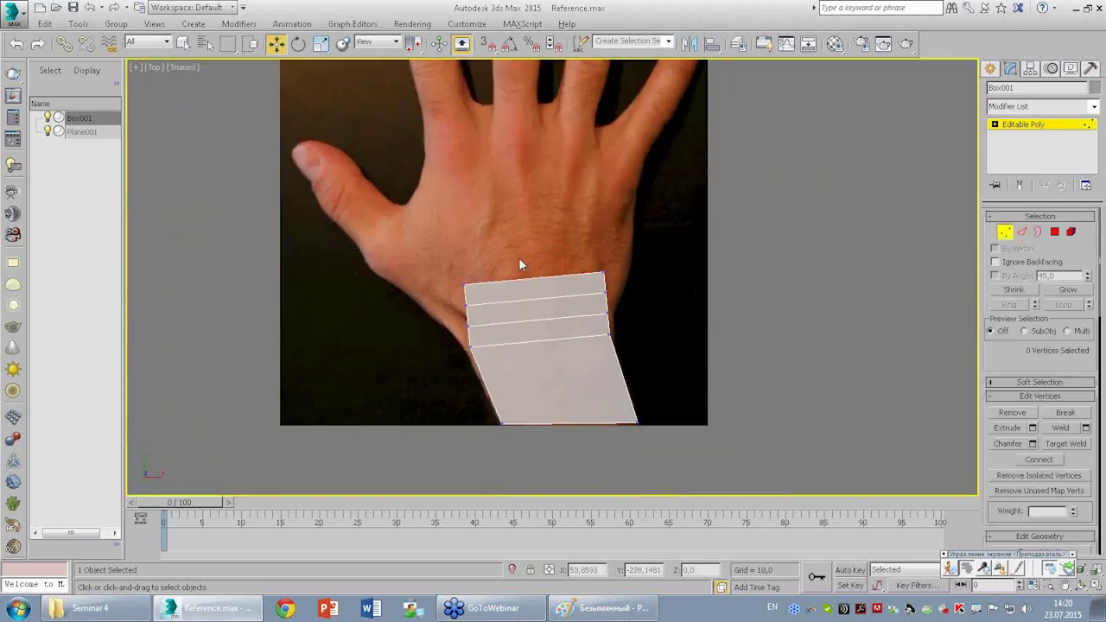
scroll(519, 258, "down", 2)
scroll(523, 299, "up", 2)
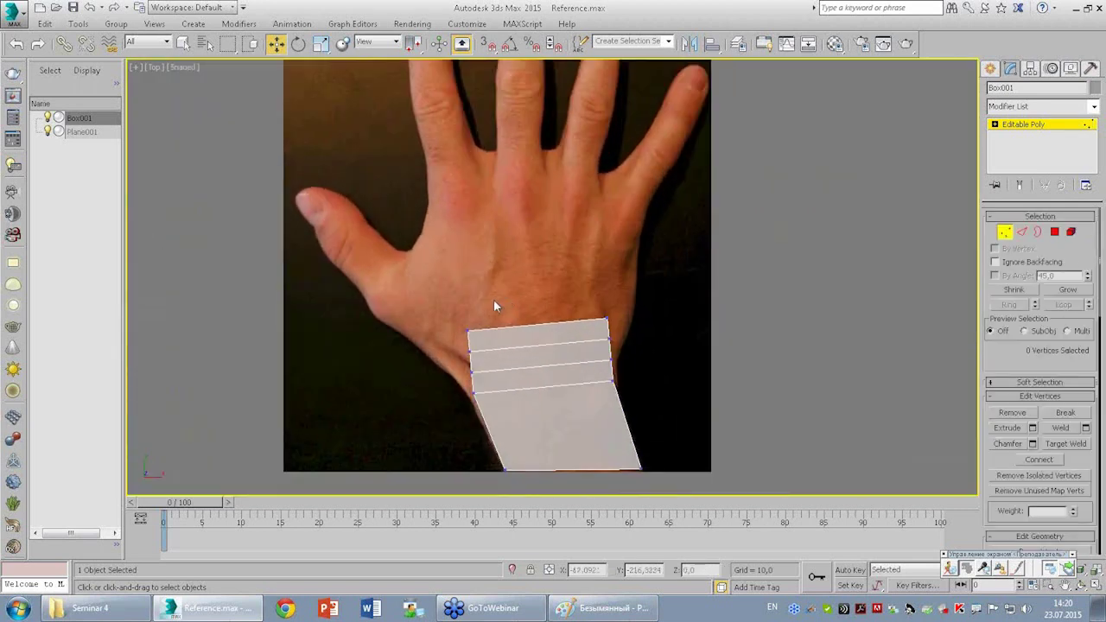
Pull the top row of vertices up to the knuckle line.
left_click_drag(472, 302, 657, 329)
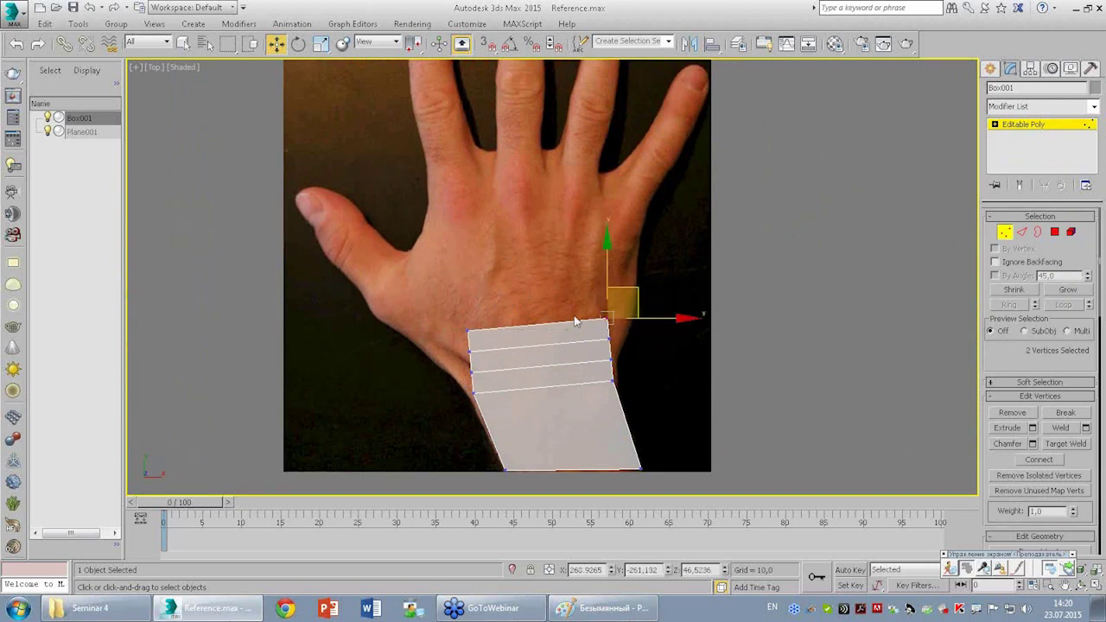
left_click_drag(643, 292, 679, 185)
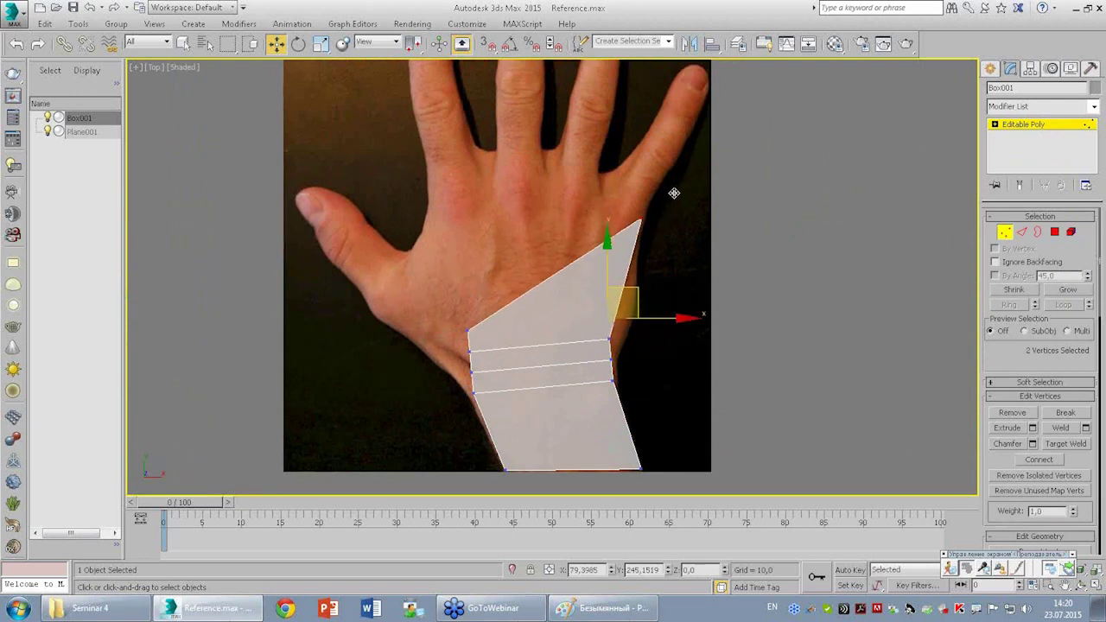
left_click(465, 336)
left_click_drag(493, 322, 463, 160)
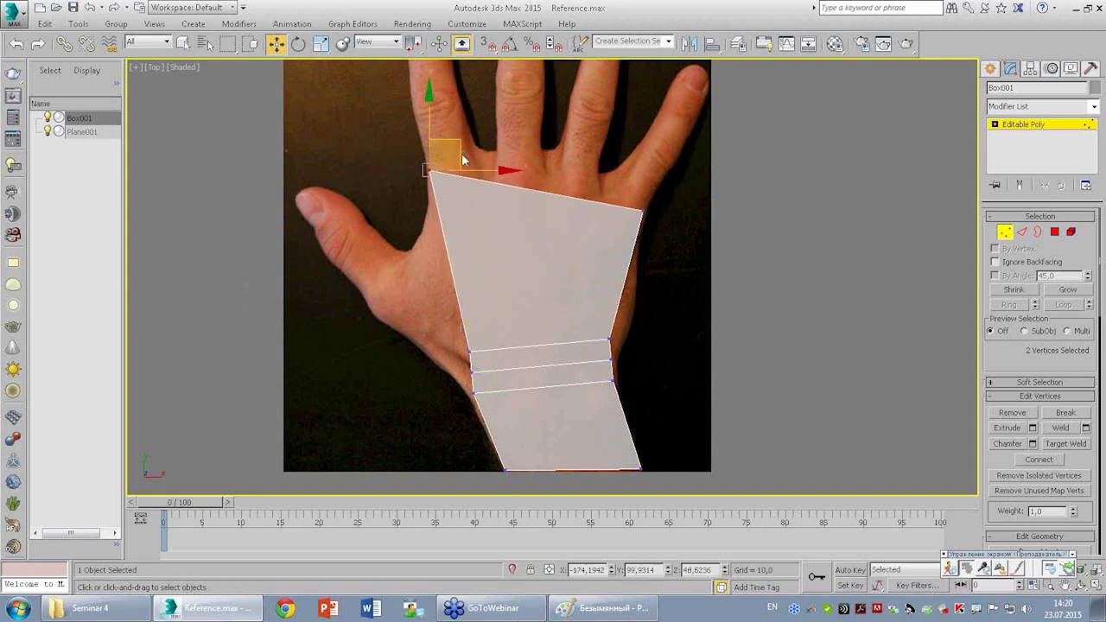
left_click(609, 339)
left_click_drag(625, 321, 674, 193)
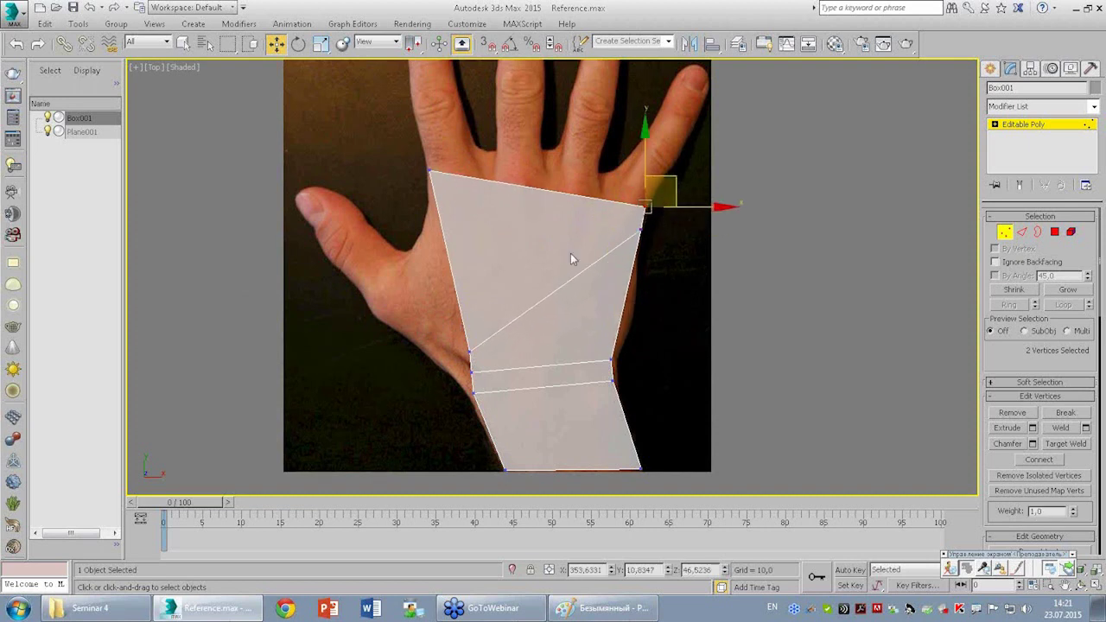
Raise the middle-row vertices along the palm edges to level them.
left_click_drag(475, 377, 475, 373)
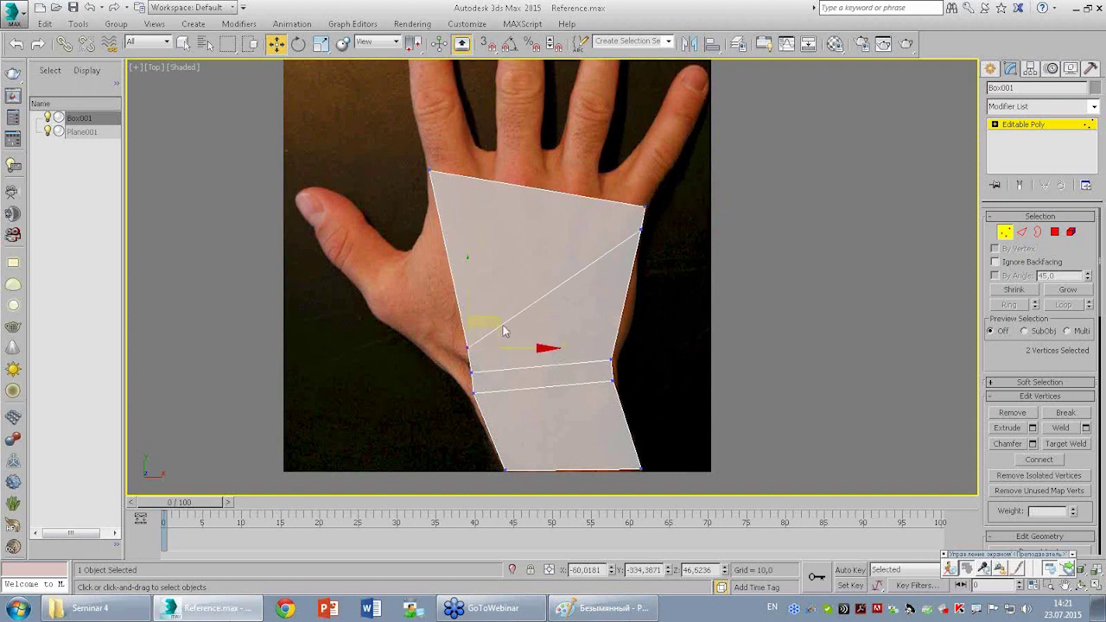
left_click_drag(486, 330, 462, 179)
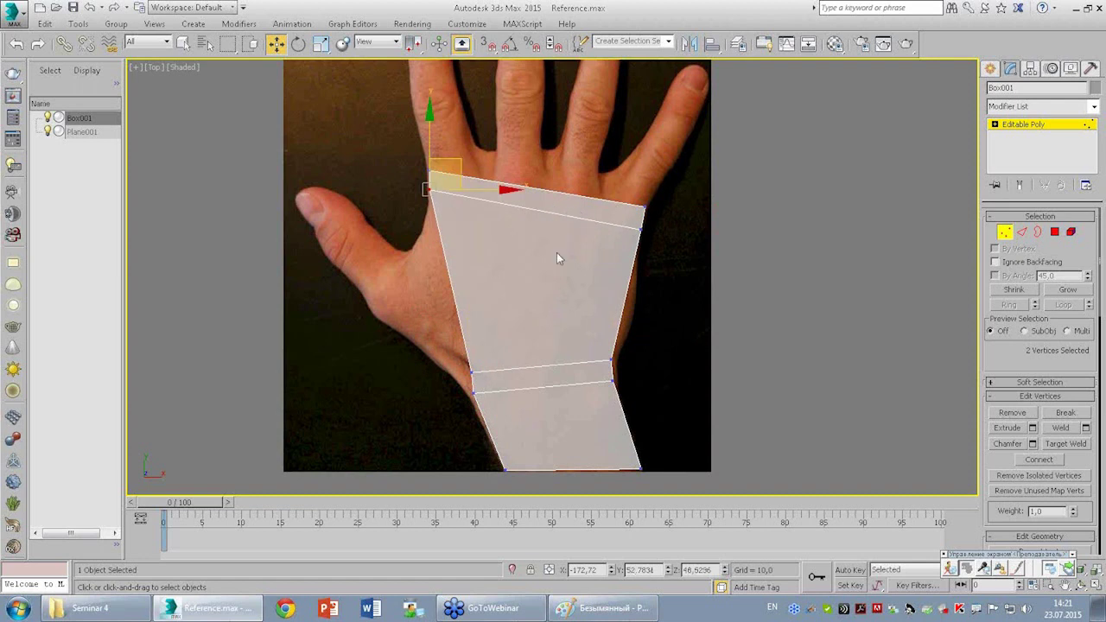
left_click(611, 361)
left_click_drag(639, 332, 660, 259)
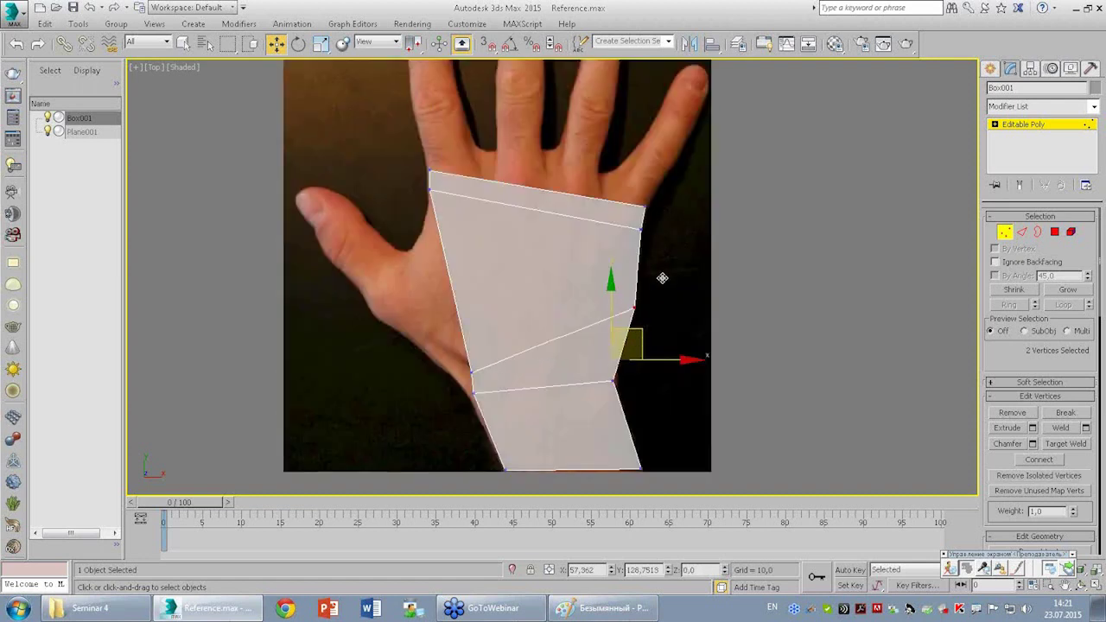
left_click(634, 286)
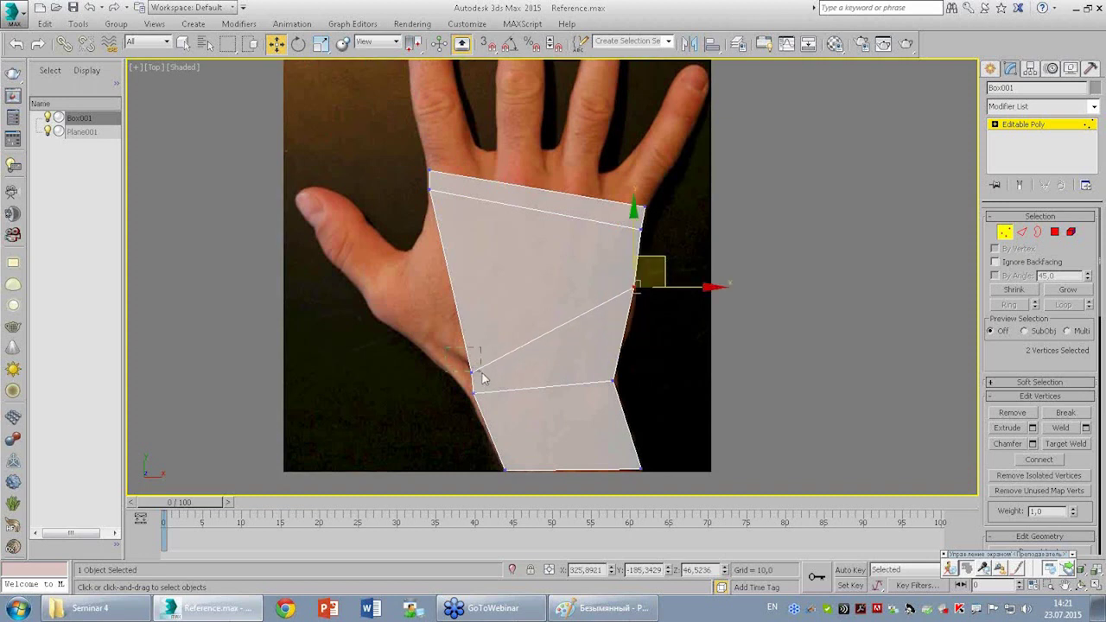
left_click(480, 375)
left_click_drag(501, 355, 458, 233)
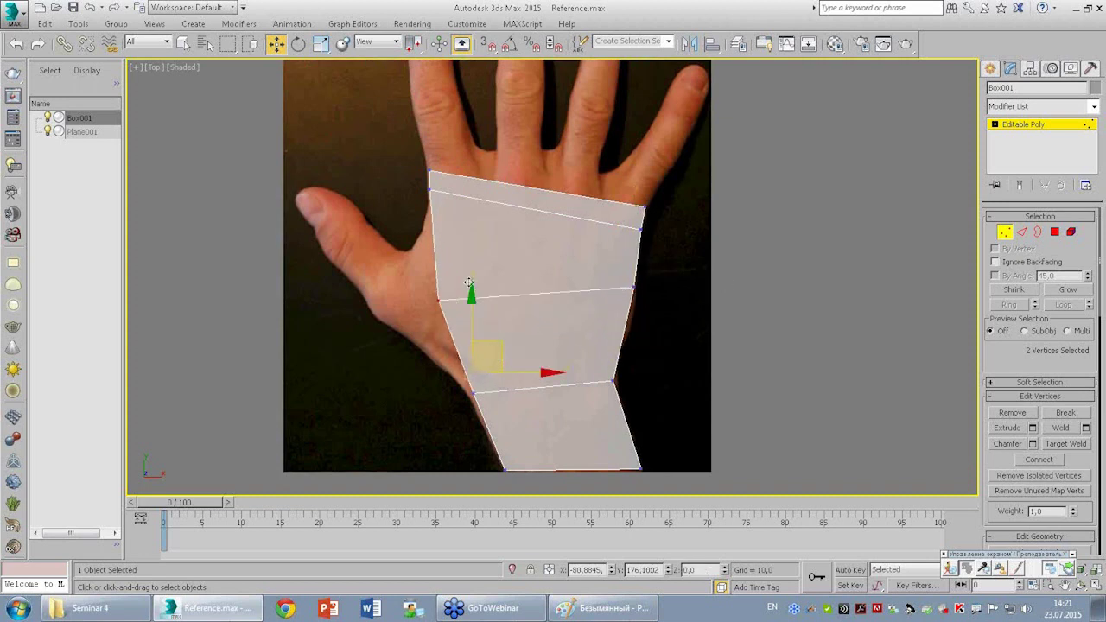
left_click(431, 251)
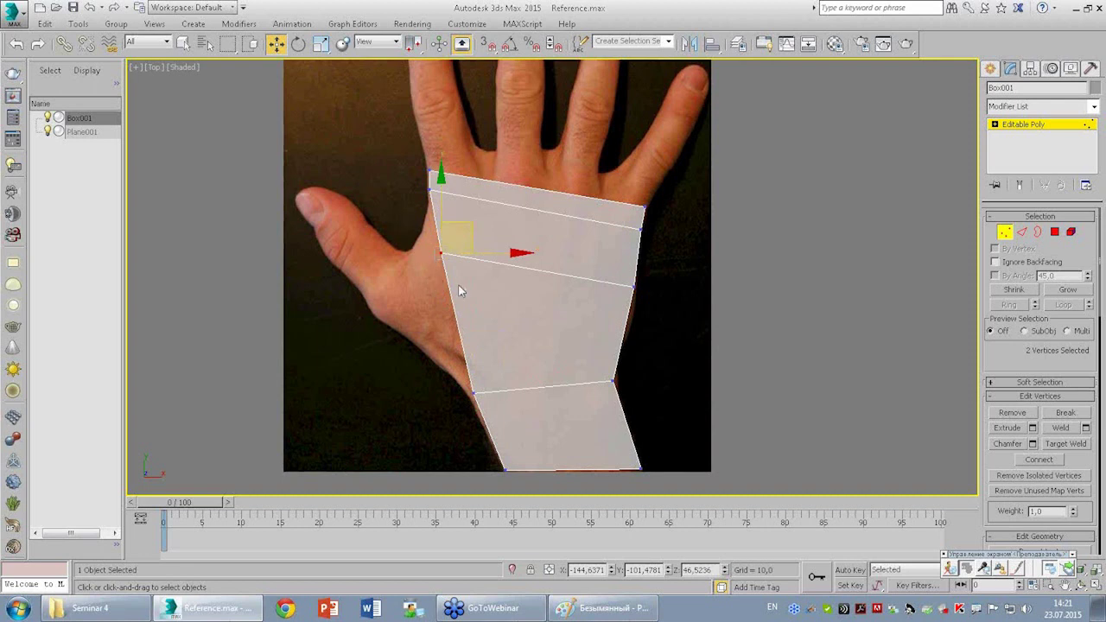
Sketch a yellow guide around the thumb base in Paint, redoing the first V-shaped stroke.
key("alt+Tab")
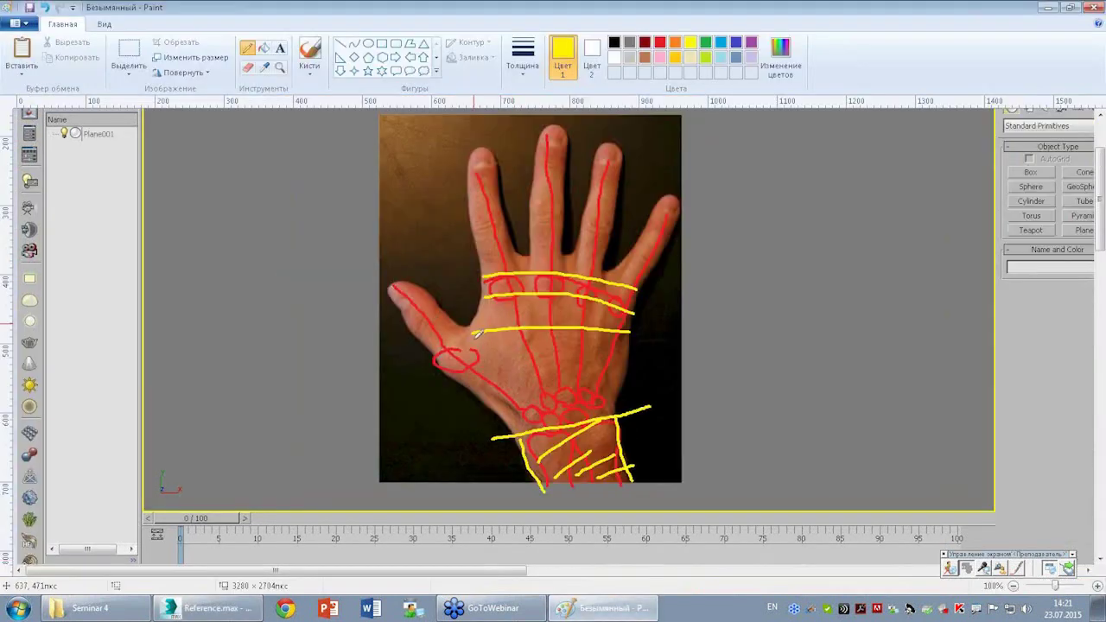
left_click_drag(459, 321, 496, 288)
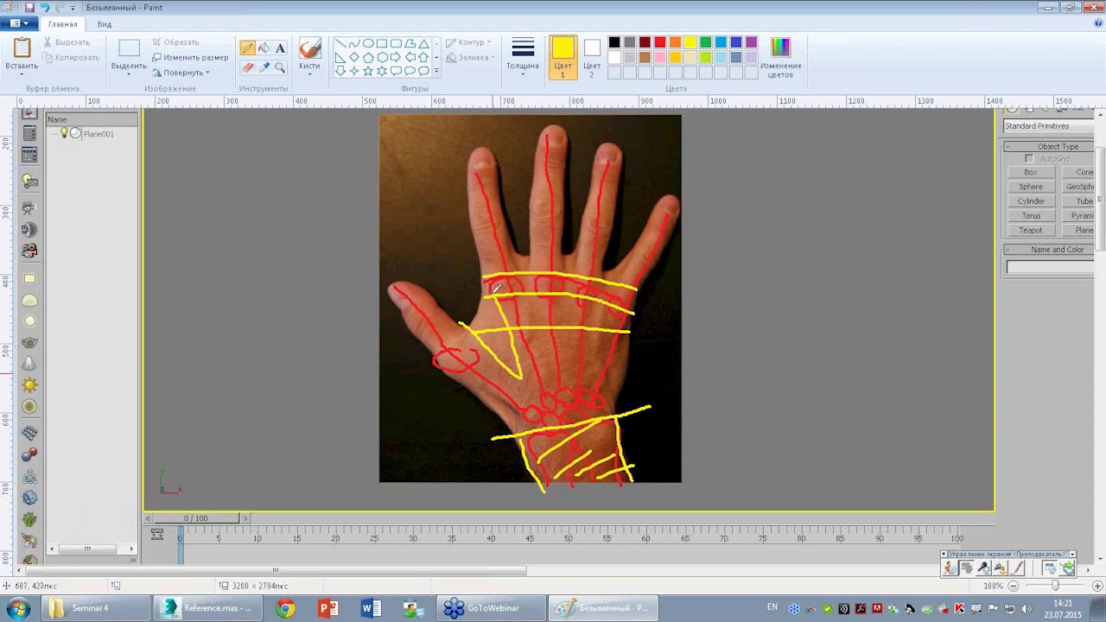
key("ctrl+z")
left_click_drag(462, 333, 486, 340)
left_click_drag(497, 294, 490, 335)
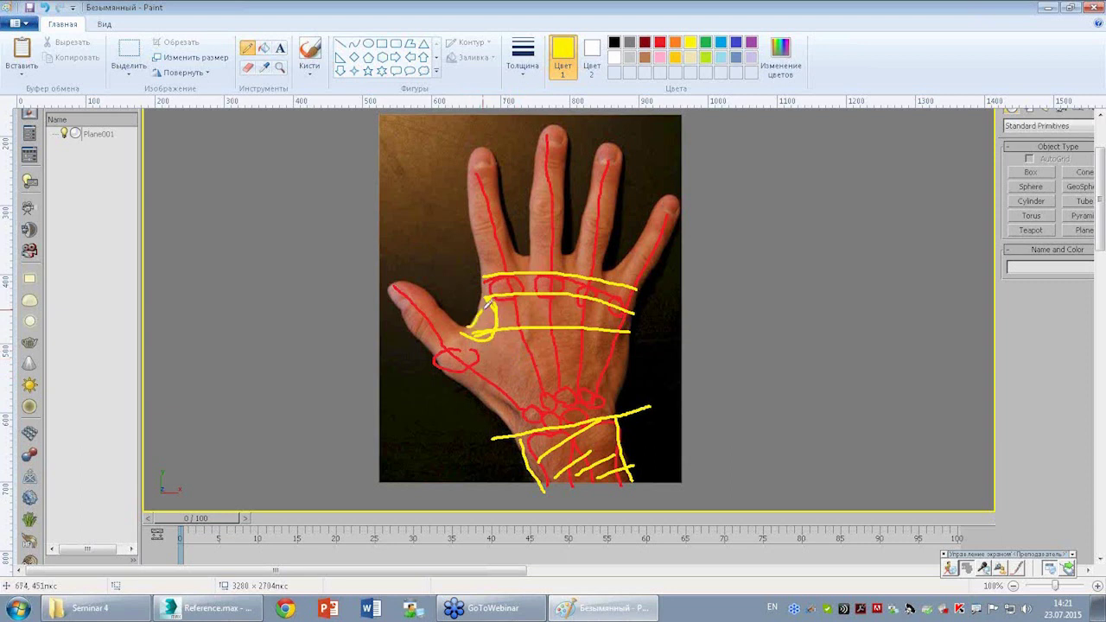
key("alt+Tab")
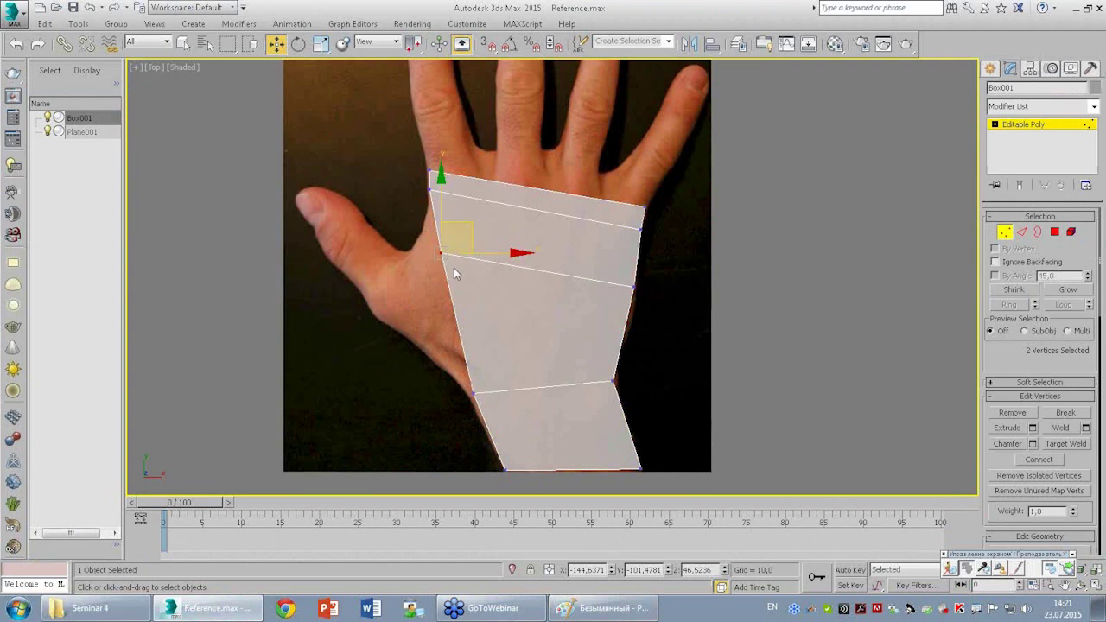
Pull the left vertices out toward the thumb and recentre the palm mesh.
mouse_move(473, 235)
left_mouse_down()
mouse_move(441, 232)
mouse_move(472, 242)
left_mouse_up()
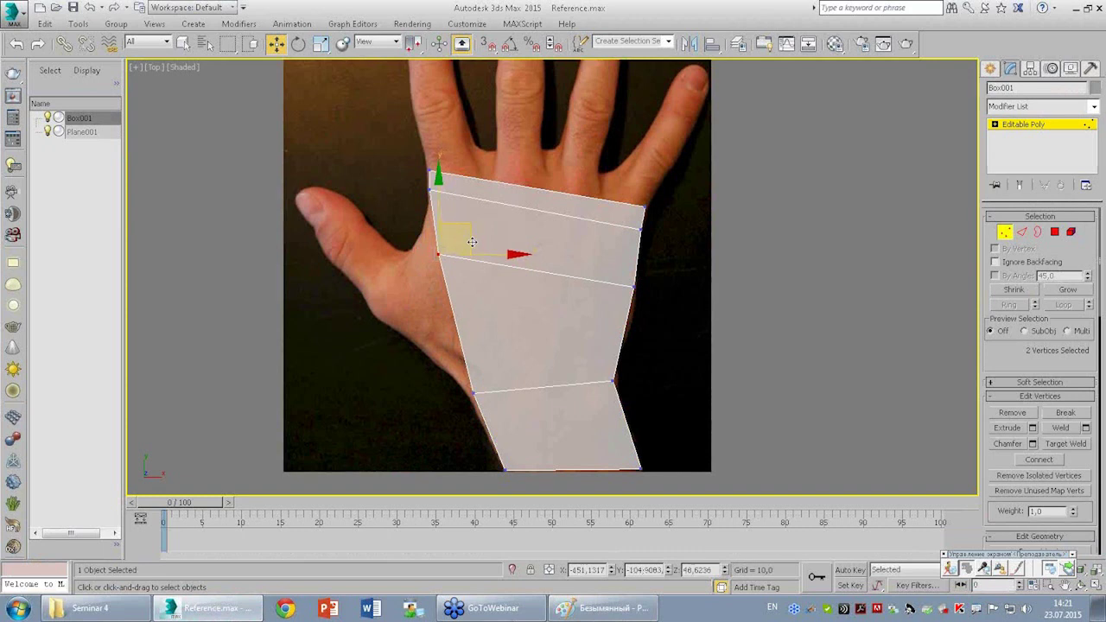
left_click(466, 390)
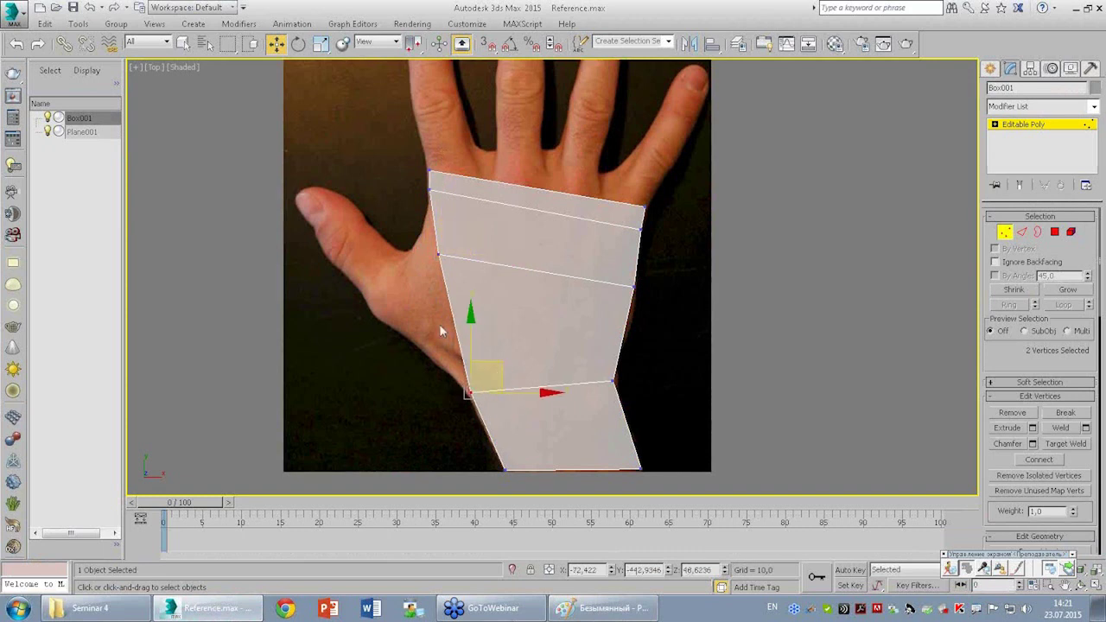
left_click(451, 289)
mouse_move(505, 271)
middle_mouse_down()
mouse_move(541, 234)
mouse_move(567, 257)
middle_mouse_up()
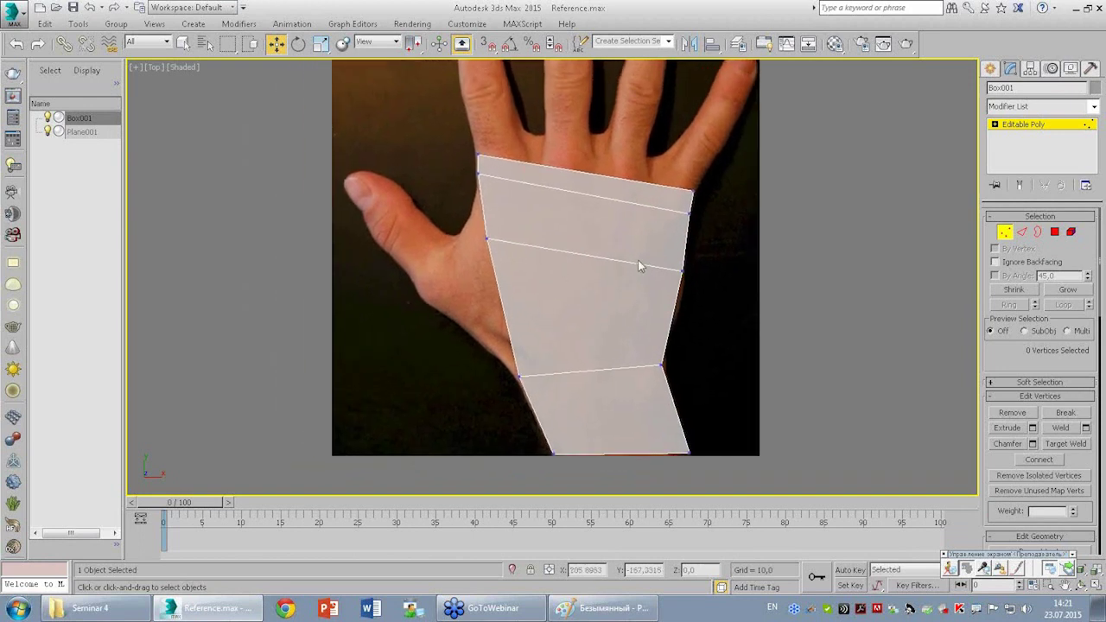
Select the palm mesh's end face in Polygon mode from the Perspective view.
key("alt+w")
key("alt+w")
mouse_move(596, 268)
middle_mouse_down("alt")
mouse_move(659, 310)
mouse_move(835, 321)
mouse_move(780, 336)
mouse_move(800, 326)
middle_mouse_up("alt")
left_click(1054, 231)
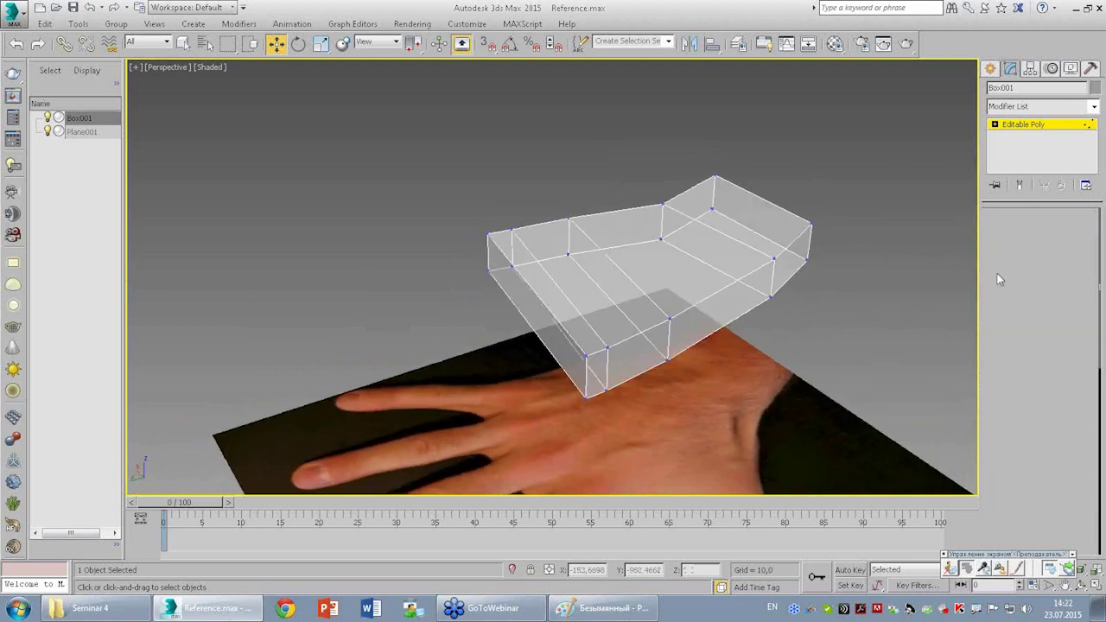
left_click(540, 315)
key("alt+w")
scroll(255, 153, "up", 3)
scroll(284, 156, "up", 2)
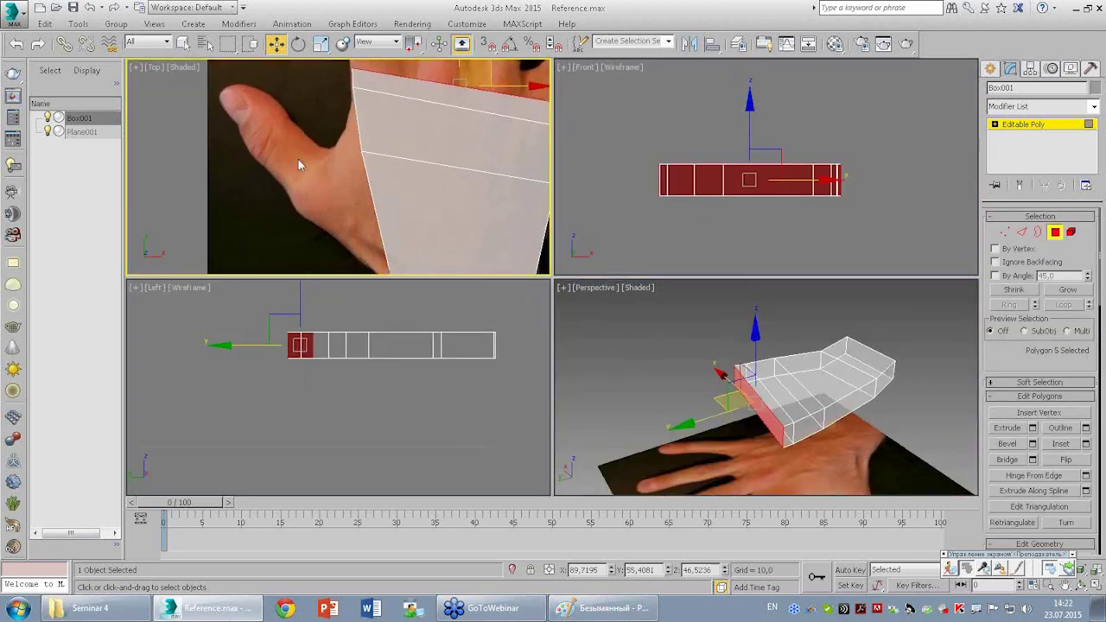
scroll(345, 189, "down", 3)
scroll(373, 194, "up", 1)
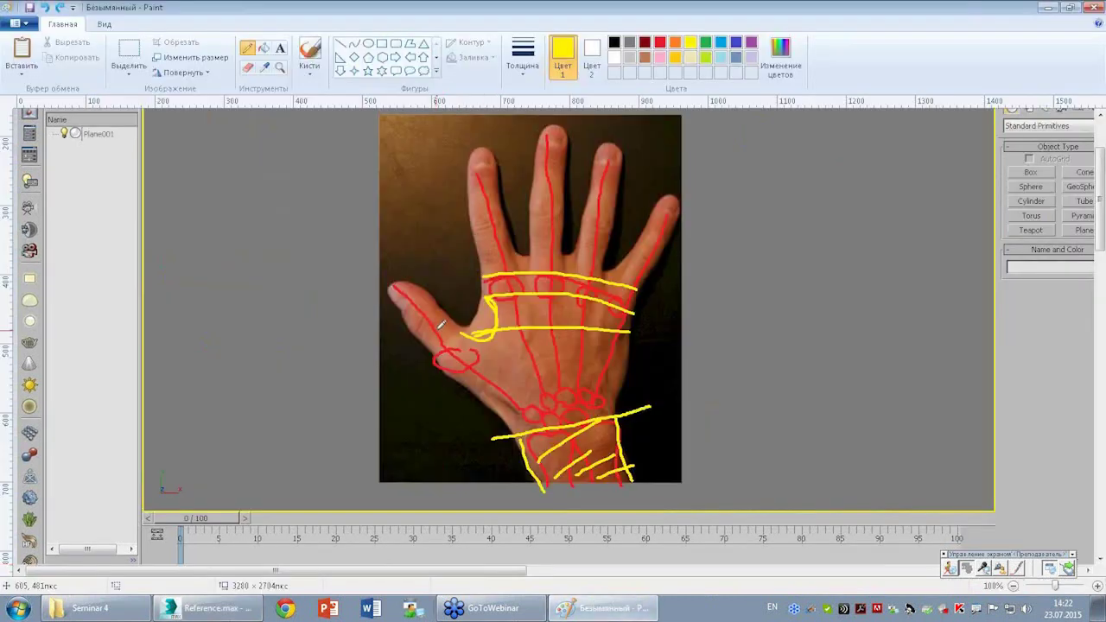
Draw yellow lines framing the thumb-base strip from the palm edge down to the wrist.
left_click(600, 607)
left_click_drag(483, 321, 499, 437)
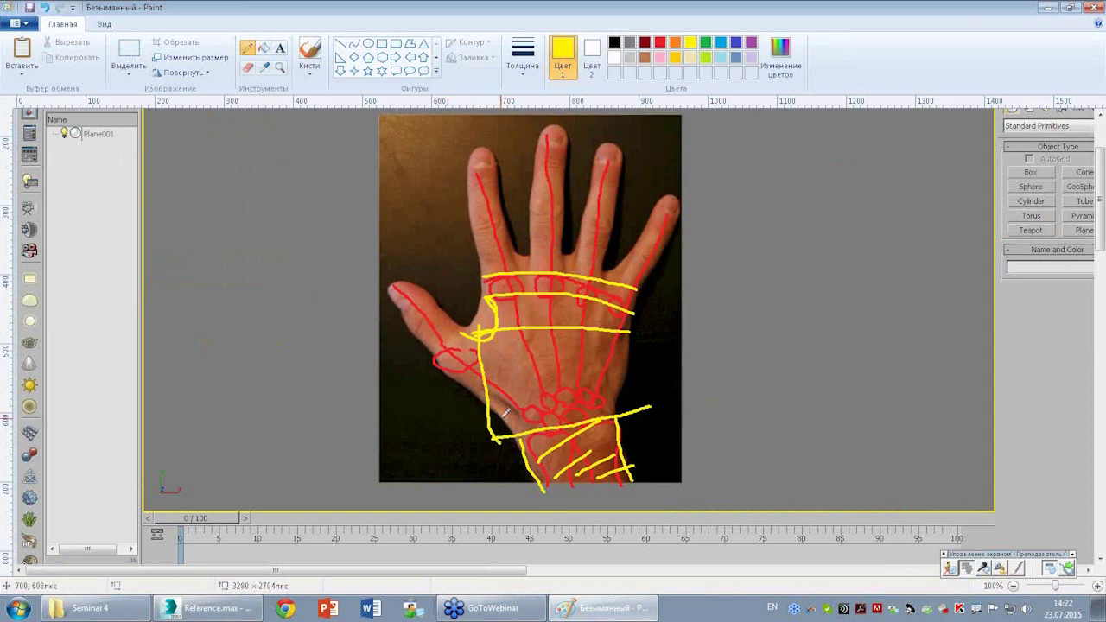
mouse_move(443, 371)
left_mouse_down()
mouse_move(456, 317)
mouse_move(492, 331)
left_mouse_up()
mouse_move(453, 371)
left_mouse_down()
mouse_move(489, 408)
mouse_move(477, 333)
left_mouse_up()
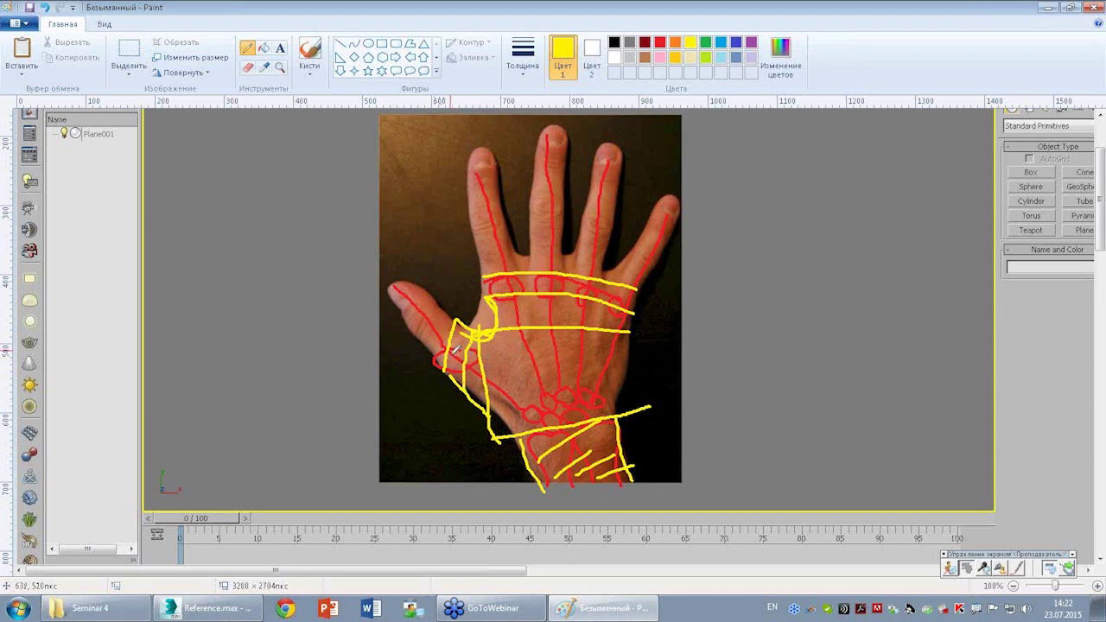
Extrude the palm's thumb-side face twice out toward the thumb.
left_click(208, 608)
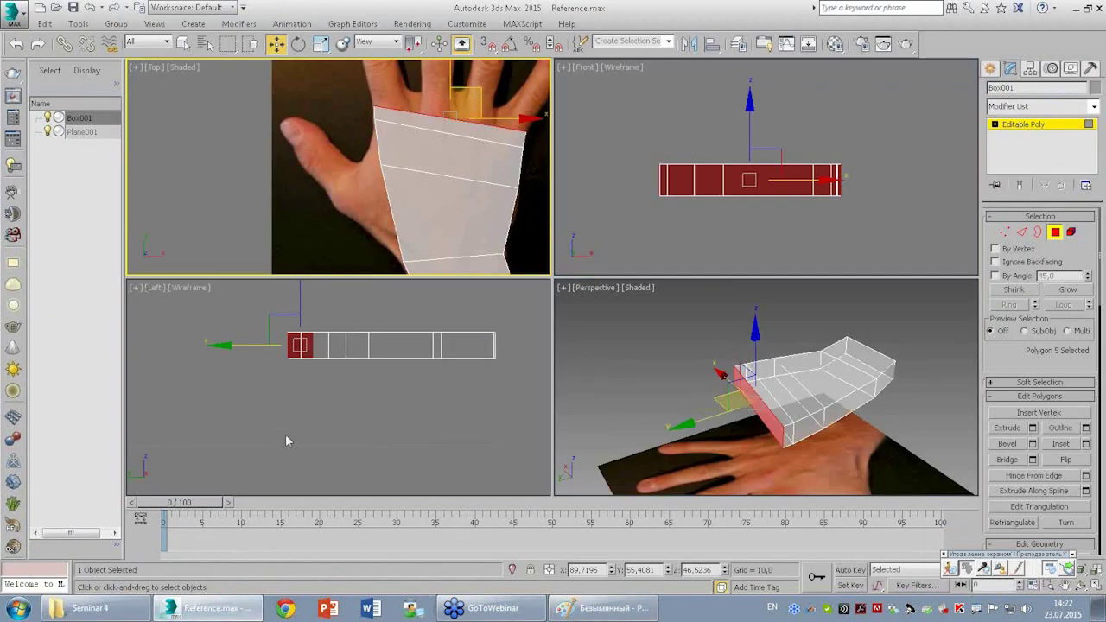
middle_click_drag(800, 396, 707, 386, "alt")
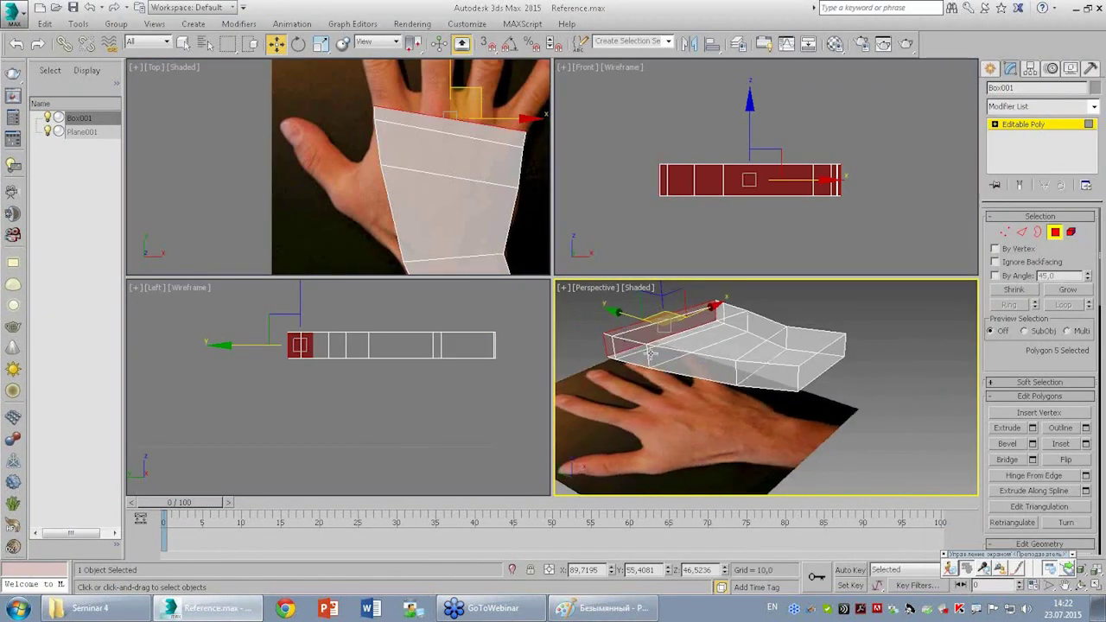
left_click(707, 386)
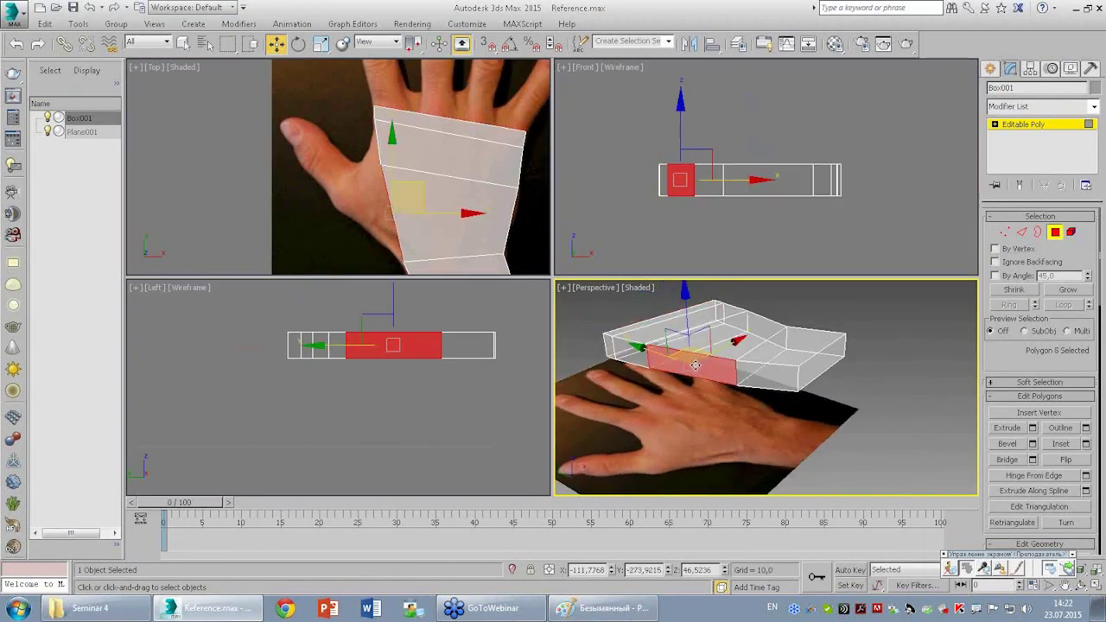
left_click(1008, 429)
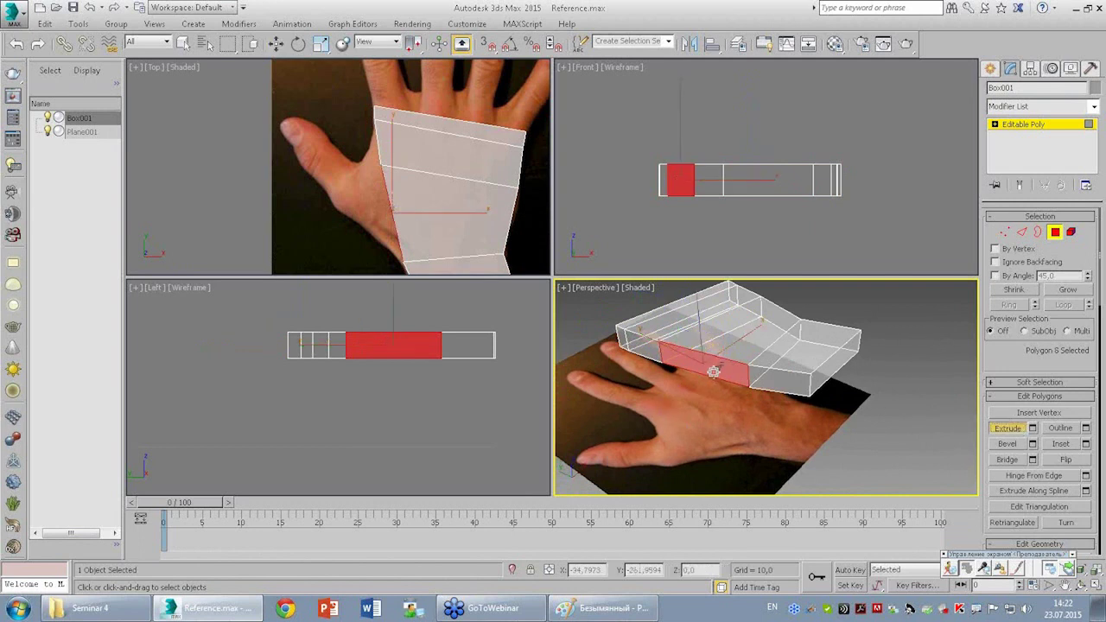
left_click_drag(706, 372, 730, 239)
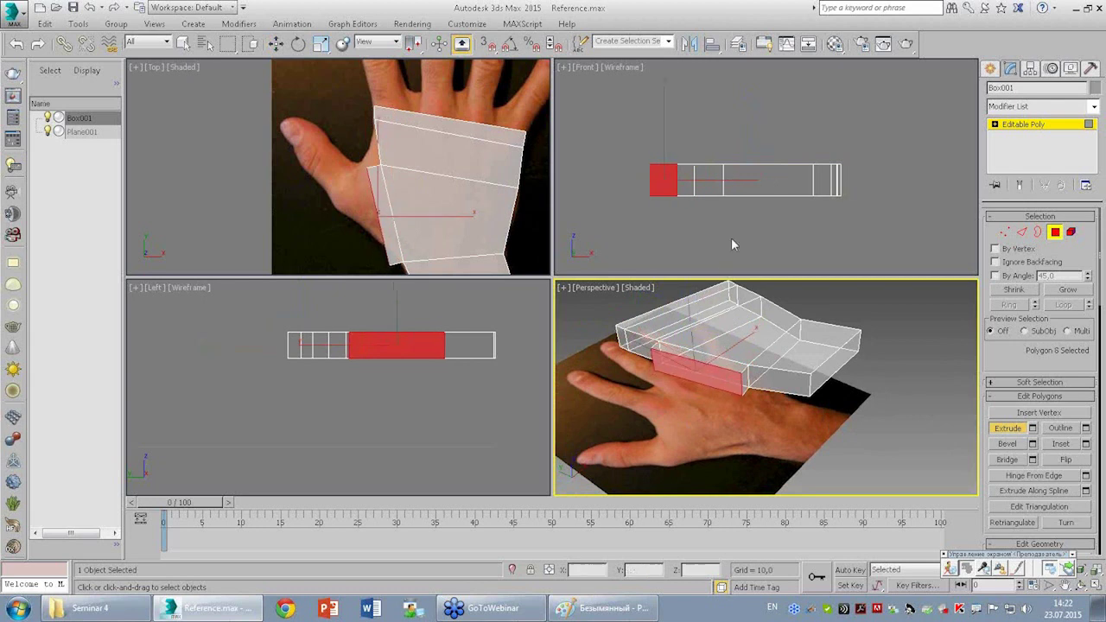
left_click_drag(704, 350, 699, 324)
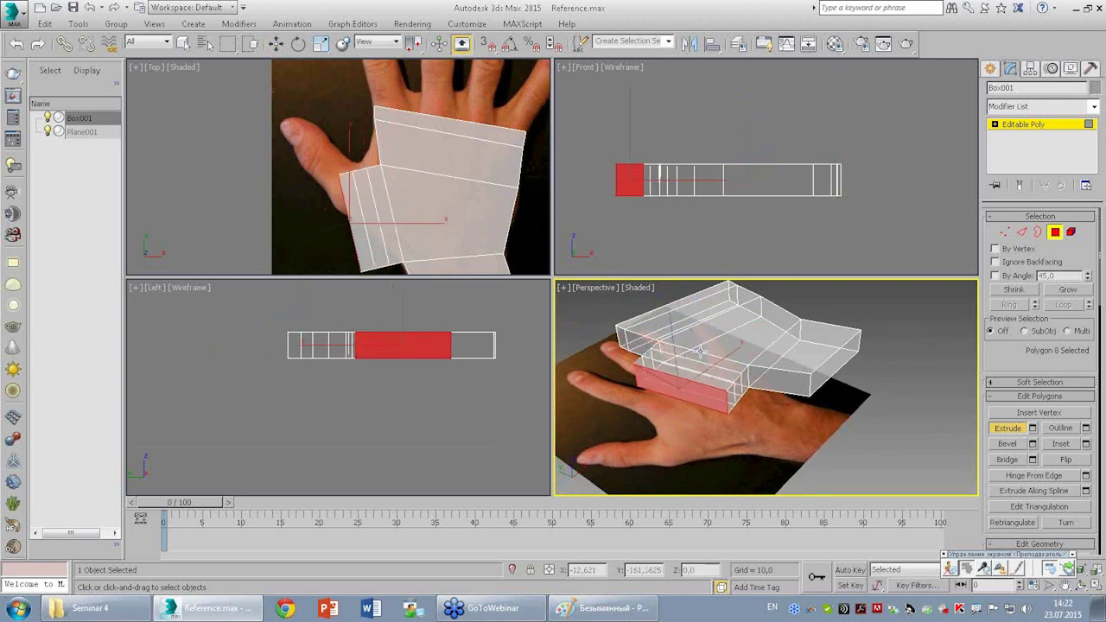
Maximize the Top view and select the two thumb-side corner vertices.
key("alt+w")
scroll(596, 313, "down", 1)
scroll(600, 313, "up", 2)
key("1")
left_click_drag(594, 245, 618, 304)
Move the thumb-side corner vertices up onto the reference thumb base.
key("w")
mouse_move(631, 259)
left_mouse_down()
mouse_move(655, 251)
mouse_move(602, 259)
left_mouse_up()
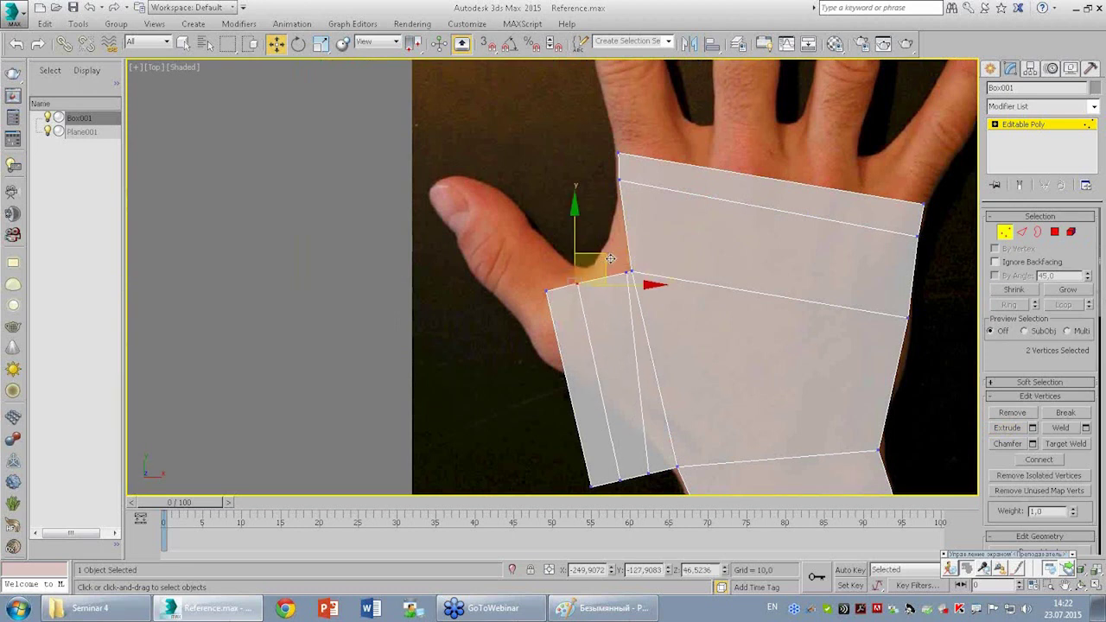
mouse_move(608, 258)
left_mouse_down()
mouse_move(625, 245)
mouse_move(605, 242)
left_mouse_up()
left_click(545, 292)
middle_click_drag(580, 464, 584, 387)
Pull the bottom-left and bottom corner vertices up-left onto the hand outline.
left_click(598, 406)
left_click_drag(598, 406, 538, 268)
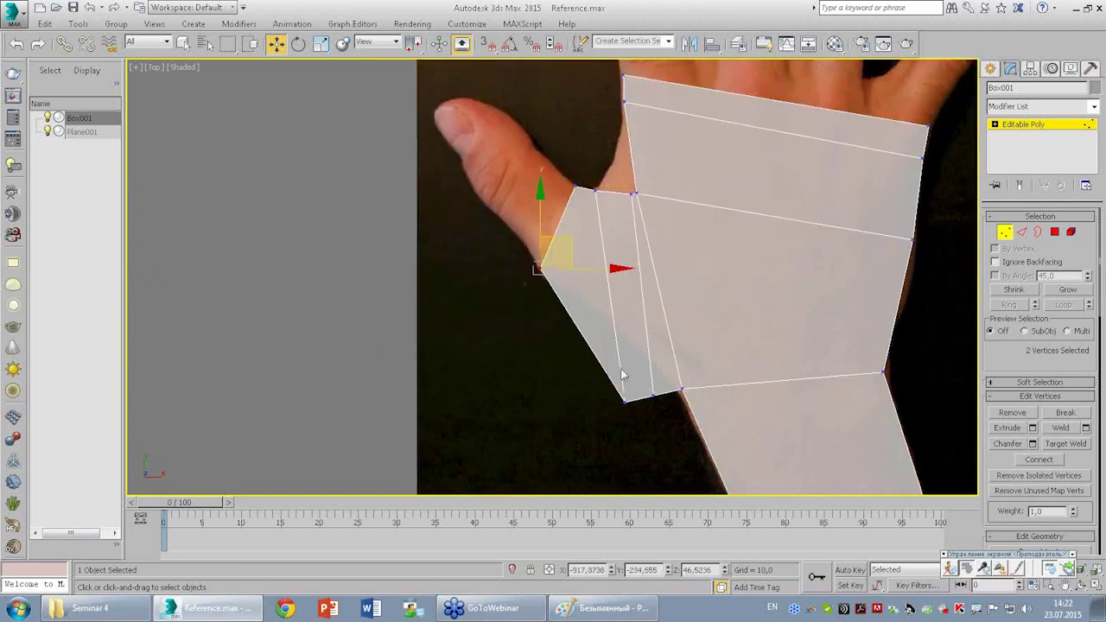
left_click(623, 399)
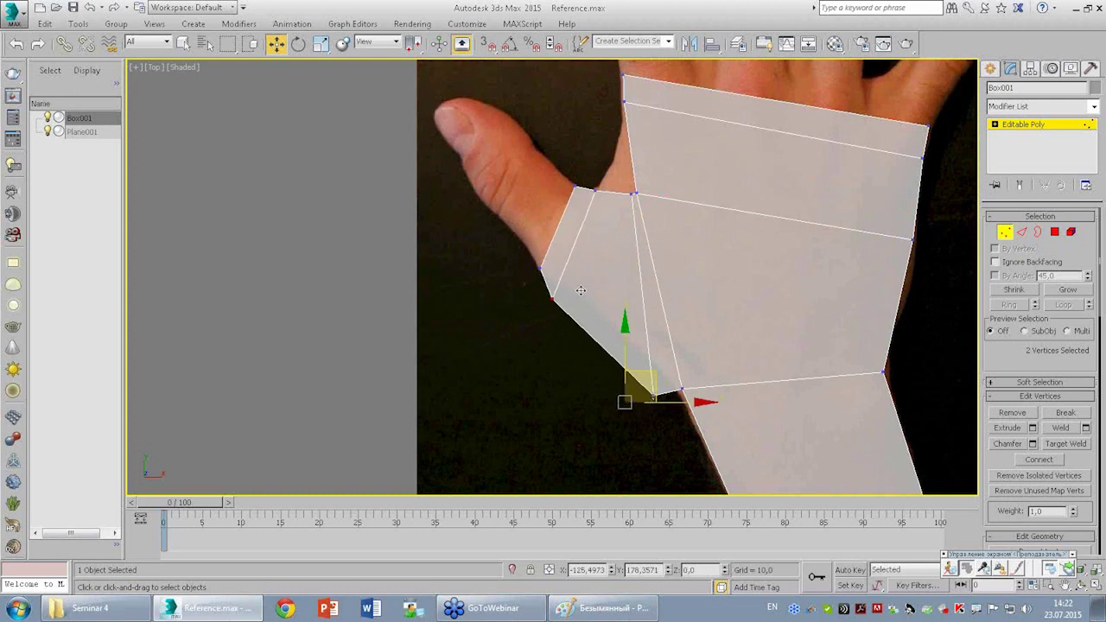
left_click(550, 290)
left_click(656, 401)
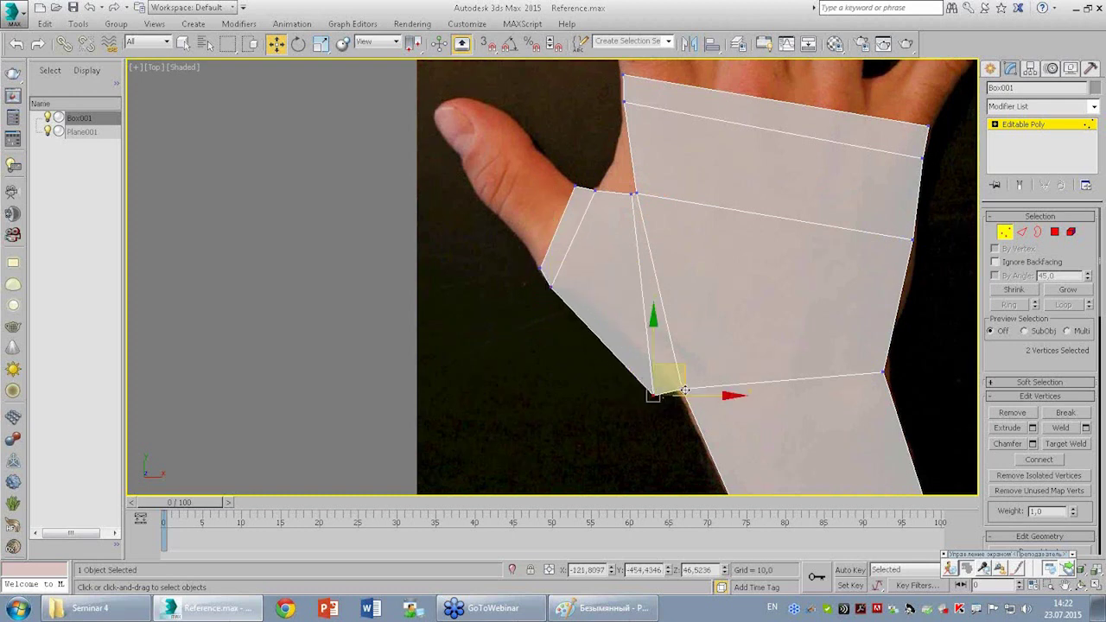
mouse_move(685, 382)
left_mouse_down()
mouse_move(616, 277)
mouse_move(606, 286)
left_mouse_up()
Adjust the thumb-base bottom vertex and palm right-edge vertex, then recentre the hand.
left_click(682, 405)
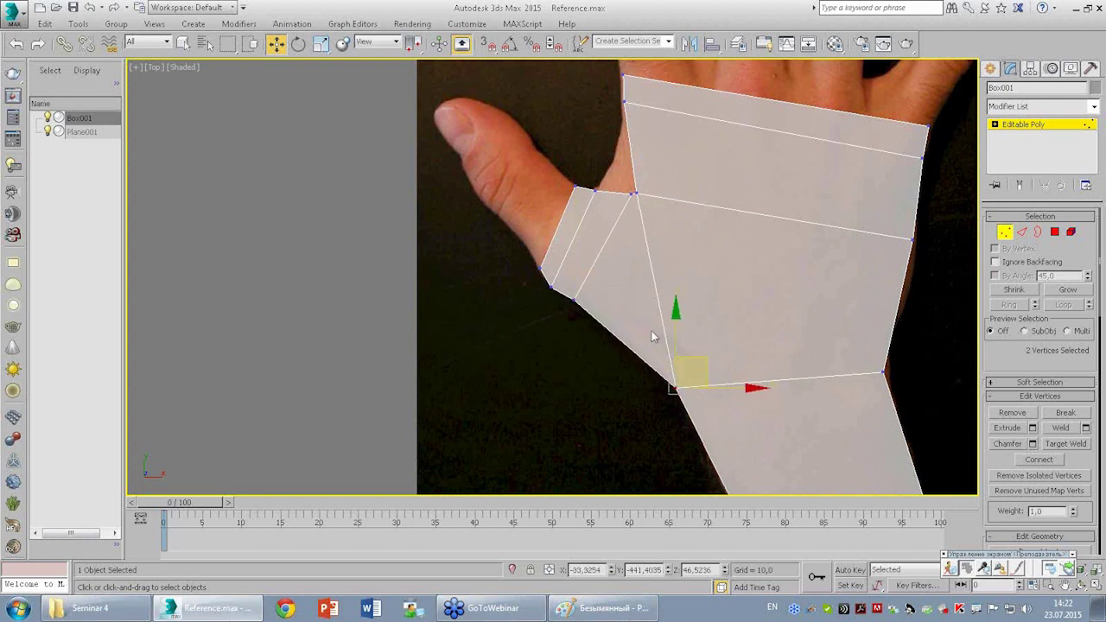
scroll(607, 216, "up", 2)
mouse_move(621, 242)
middle_mouse_down()
mouse_move(594, 309)
mouse_move(716, 269)
middle_mouse_up()
scroll(624, 306, "down", 3)
left_click_drag(775, 251, 814, 263)
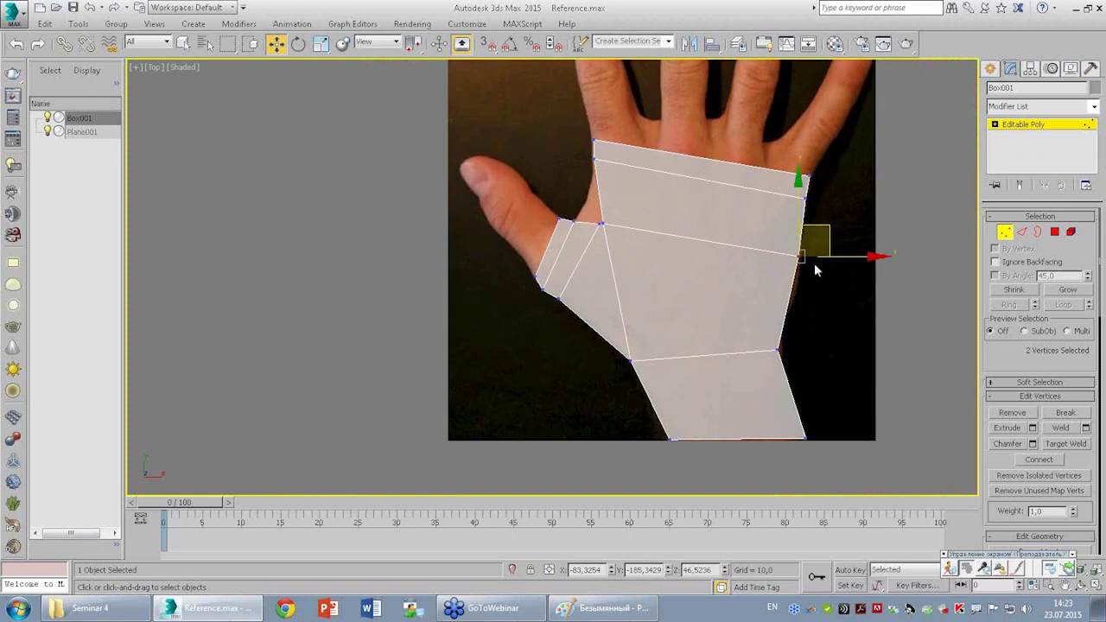
scroll(714, 349, "down", 3)
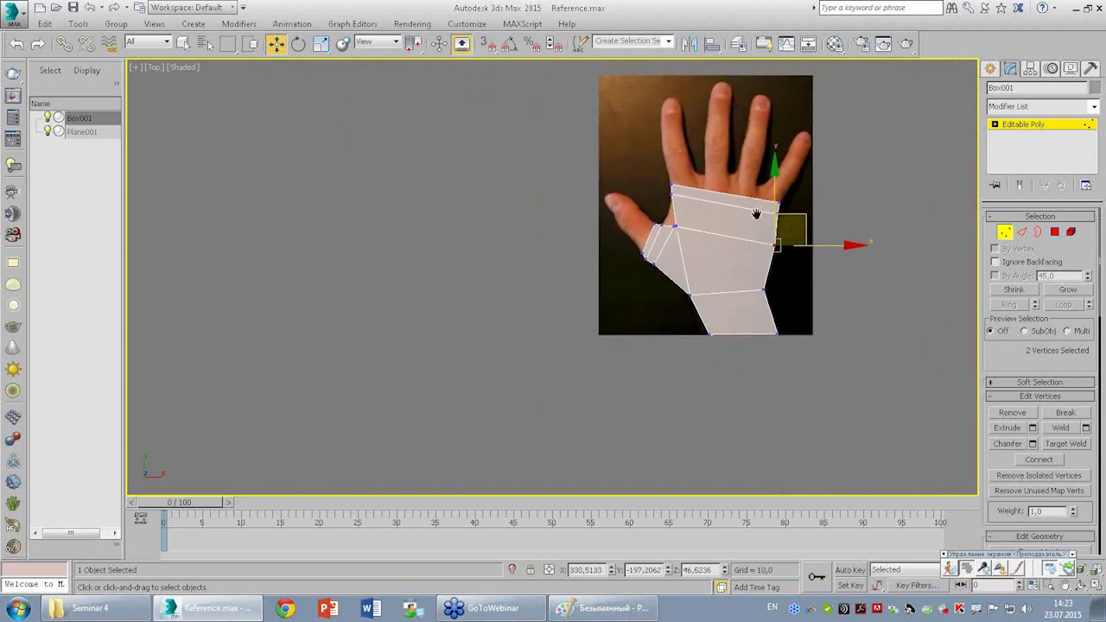
left_click(698, 191)
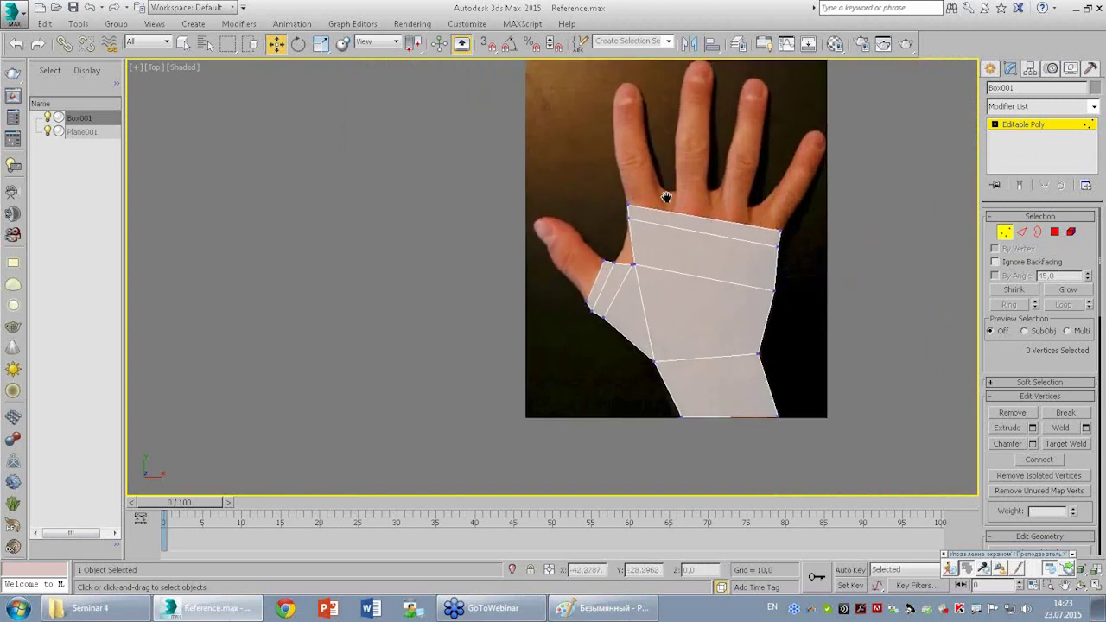
middle_click_drag(696, 307, 626, 351)
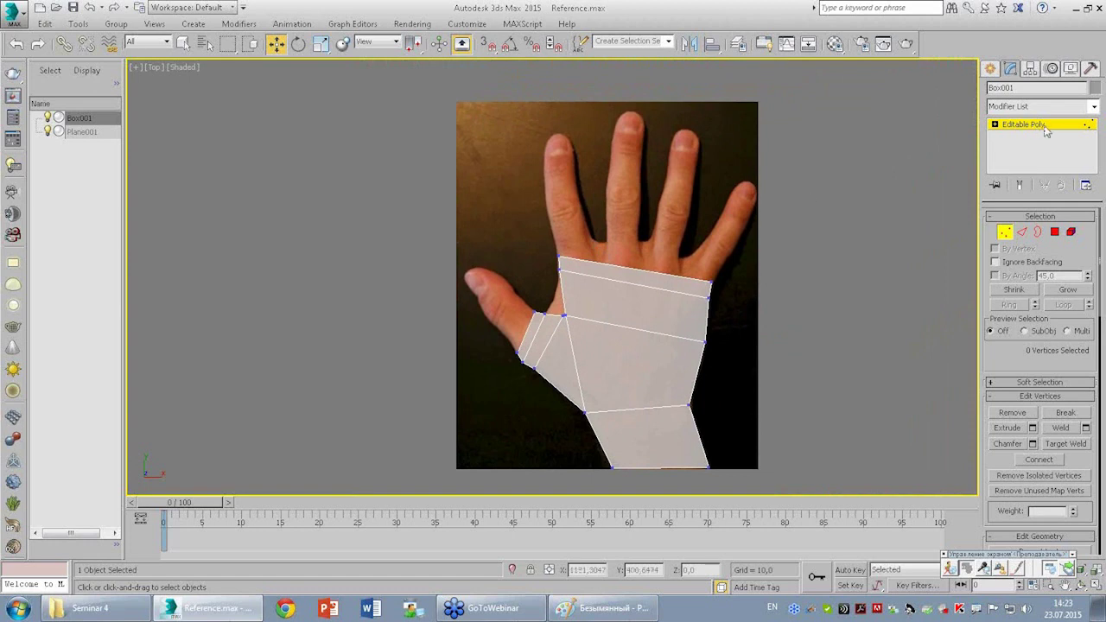
Load scene Material #25 into the first sample slot as an instance.
key("1")
key("m")
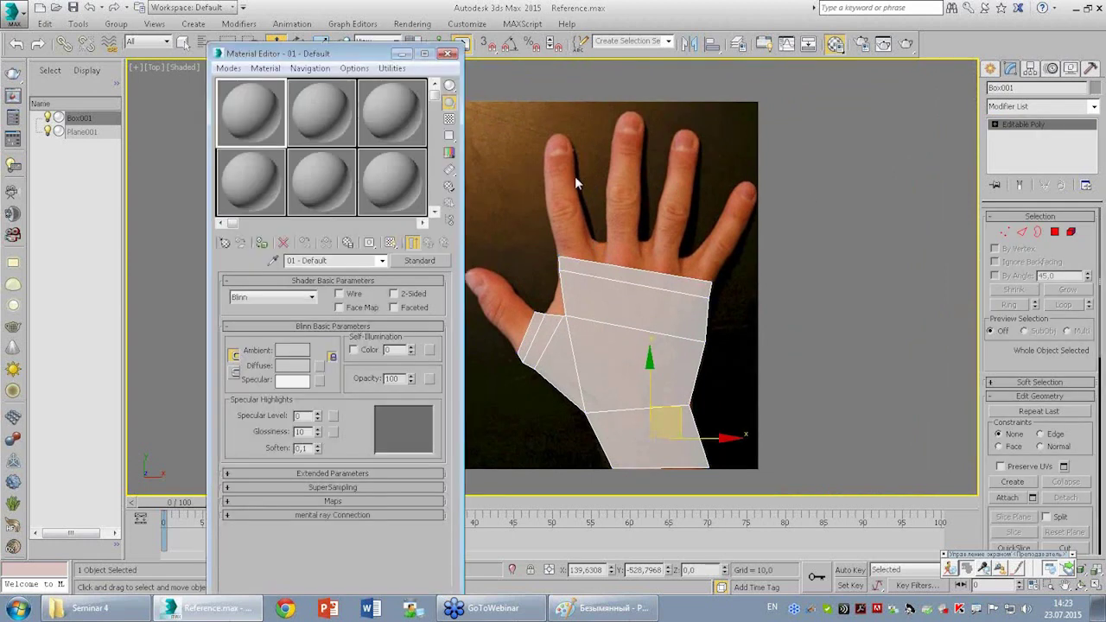
left_click(224, 242)
left_click(604, 110)
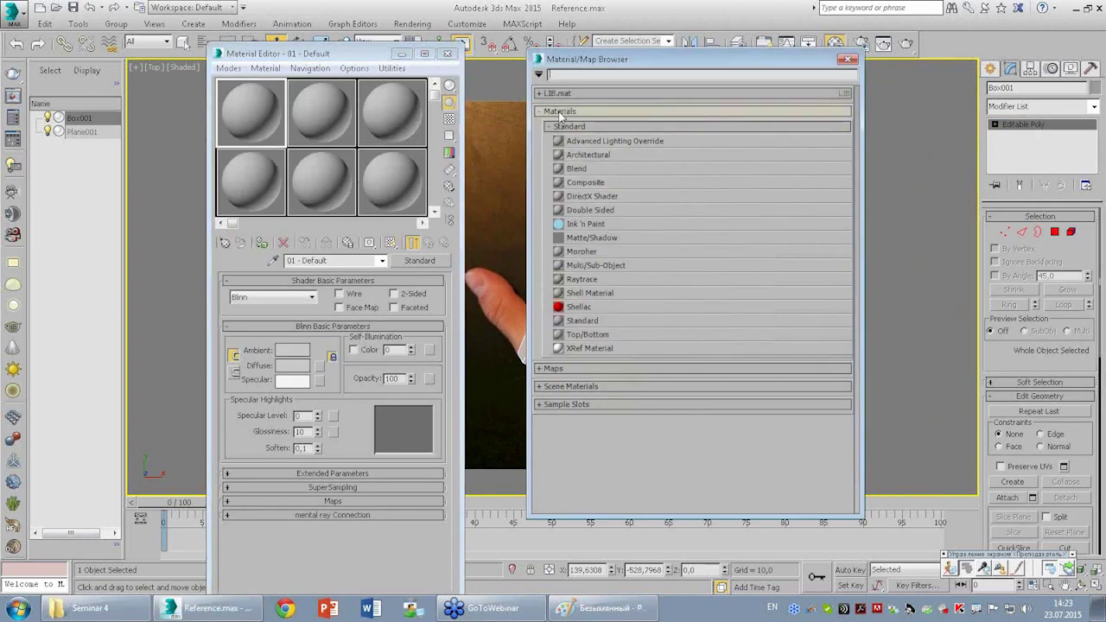
left_click(579, 148)
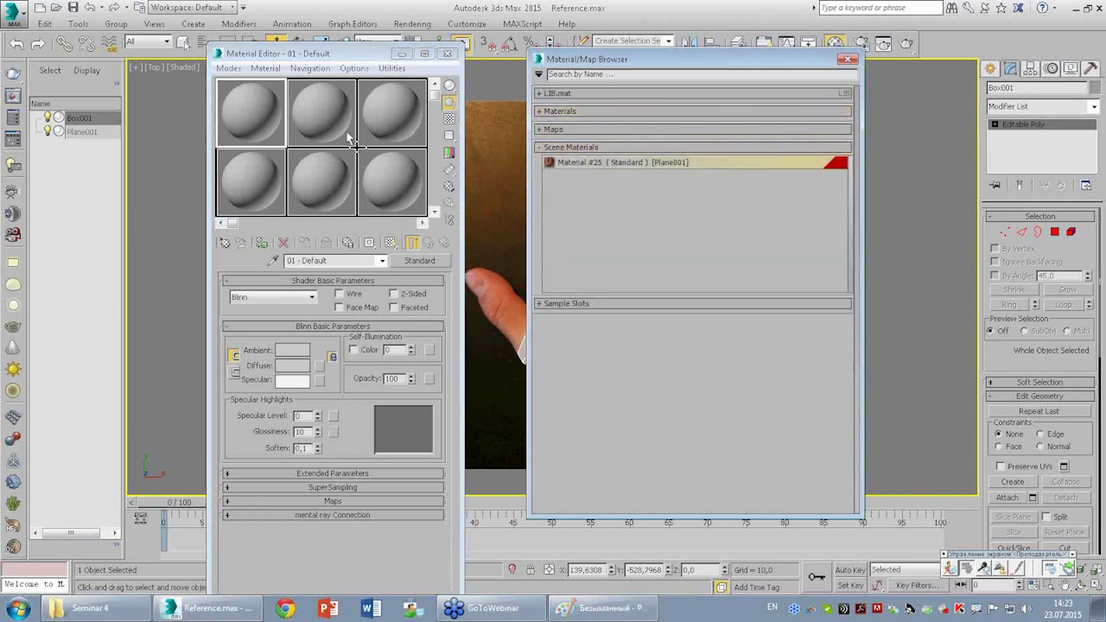
left_click_drag(596, 163, 358, 136)
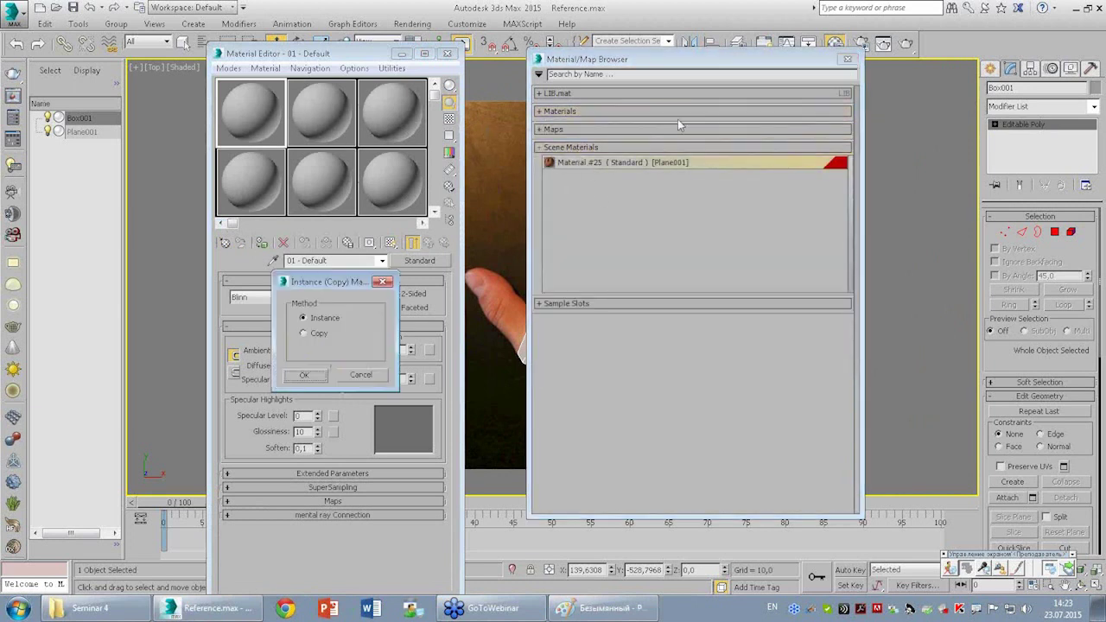
left_click(313, 375)
left_click(847, 59)
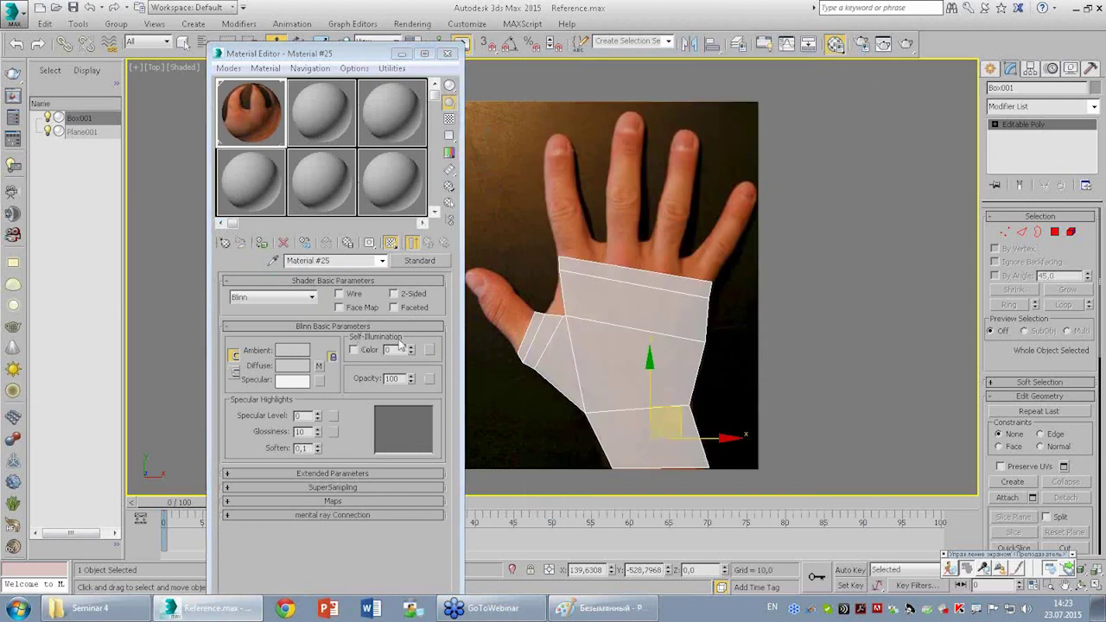
Raise the material's Self-Illumination to 100 and close the Material Editor.
left_click_drag(411, 350, 411, 337)
middle_click_drag(566, 188, 592, 192)
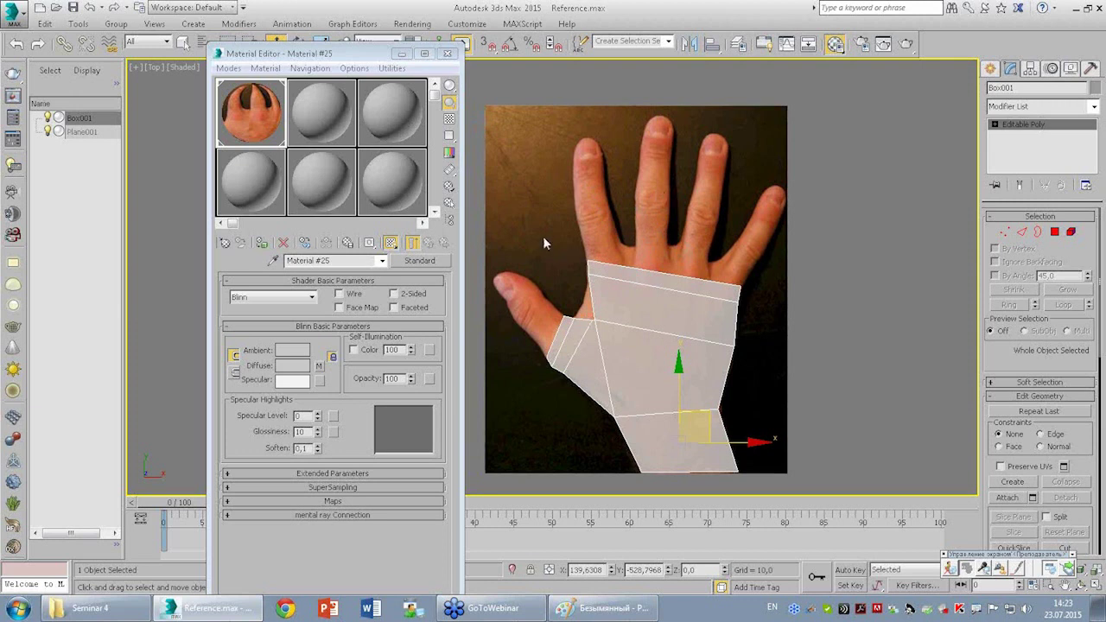
left_click(446, 53)
scroll(692, 314, "up", 3)
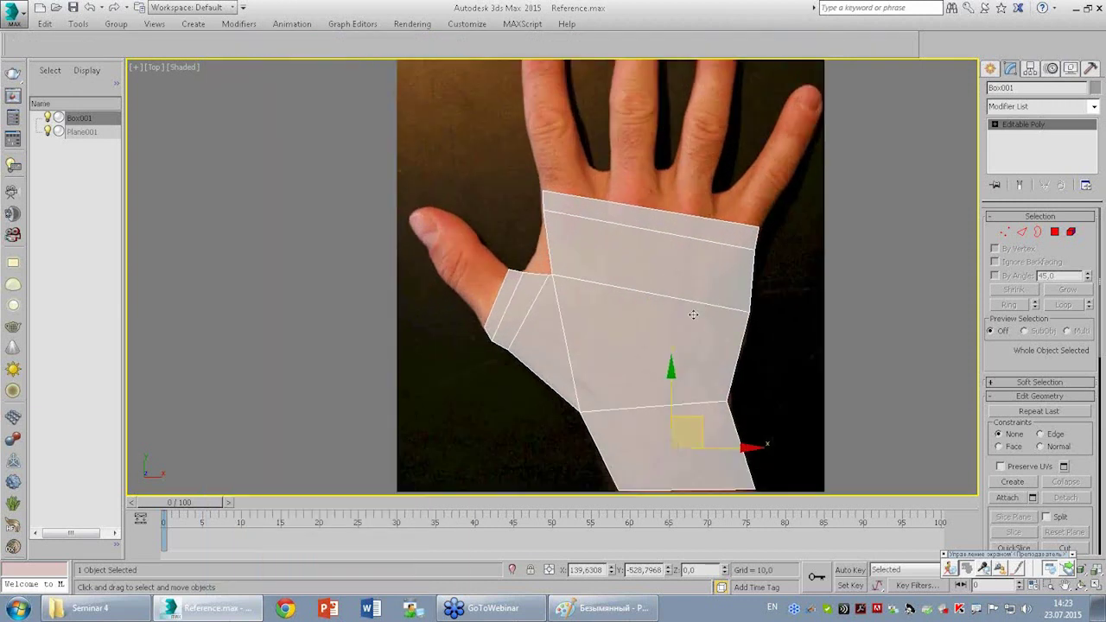
right_click(653, 285)
left_click(661, 375)
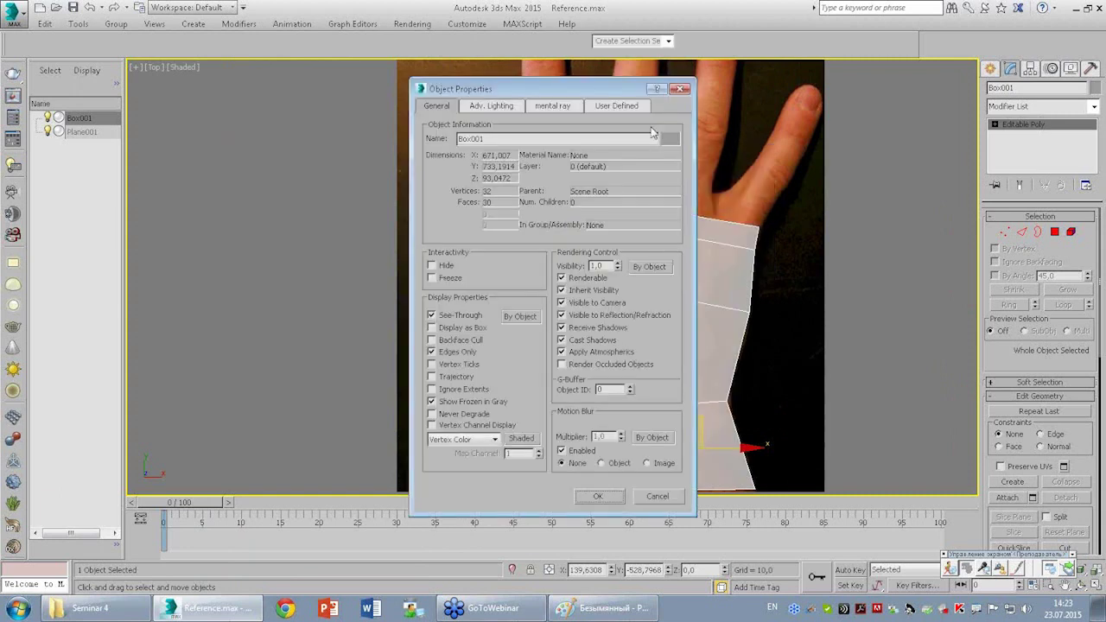
left_click(681, 88)
left_click(682, 114)
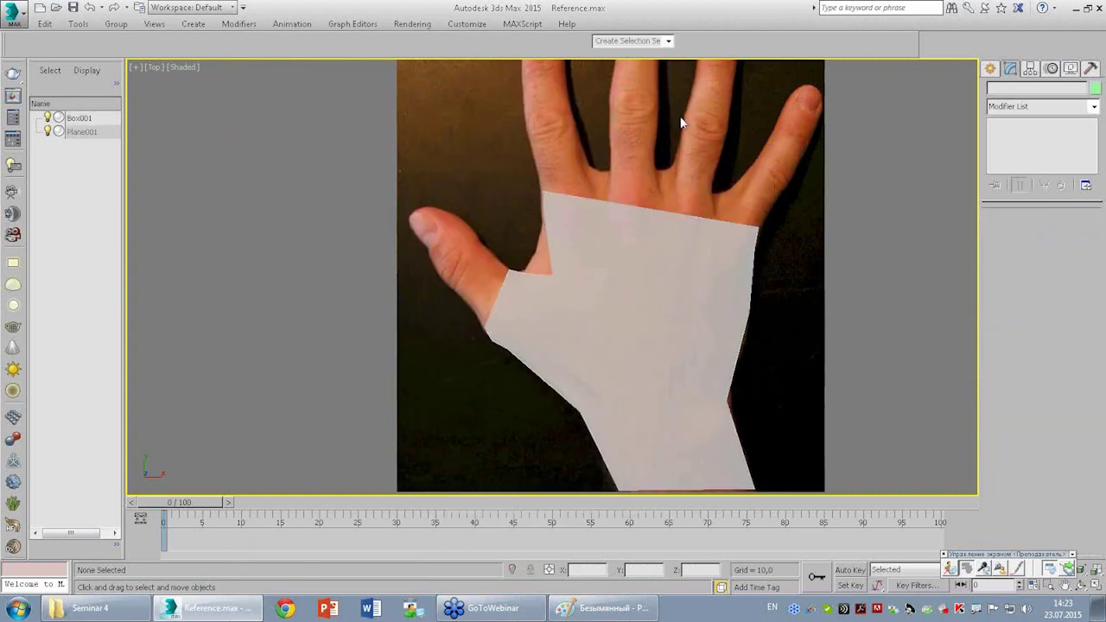
left_click(648, 271)
right_click(617, 283)
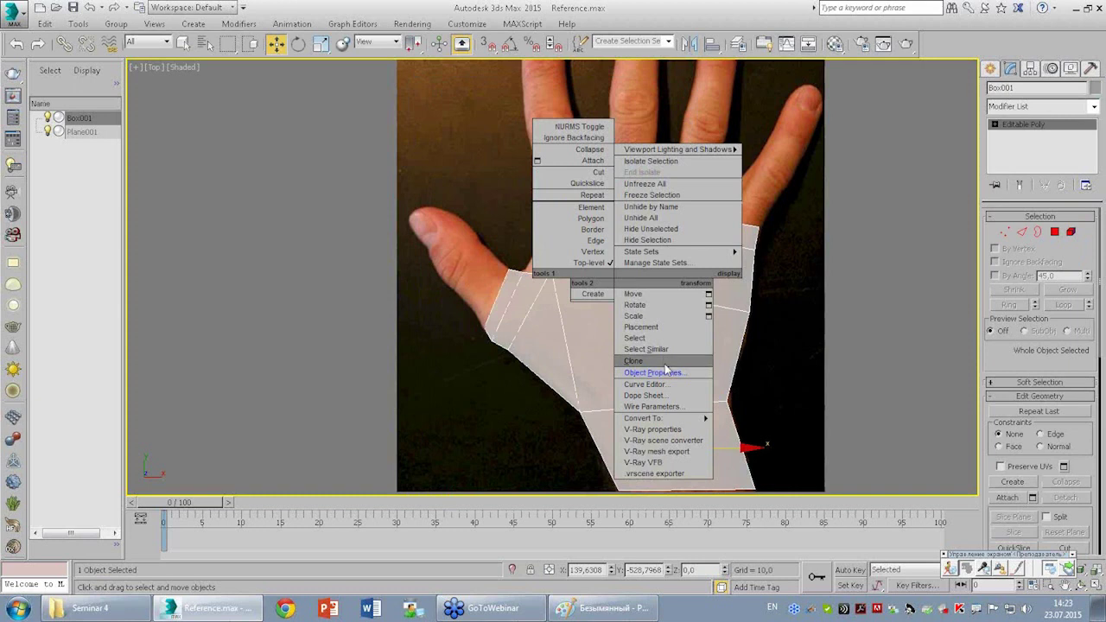
left_click(664, 372)
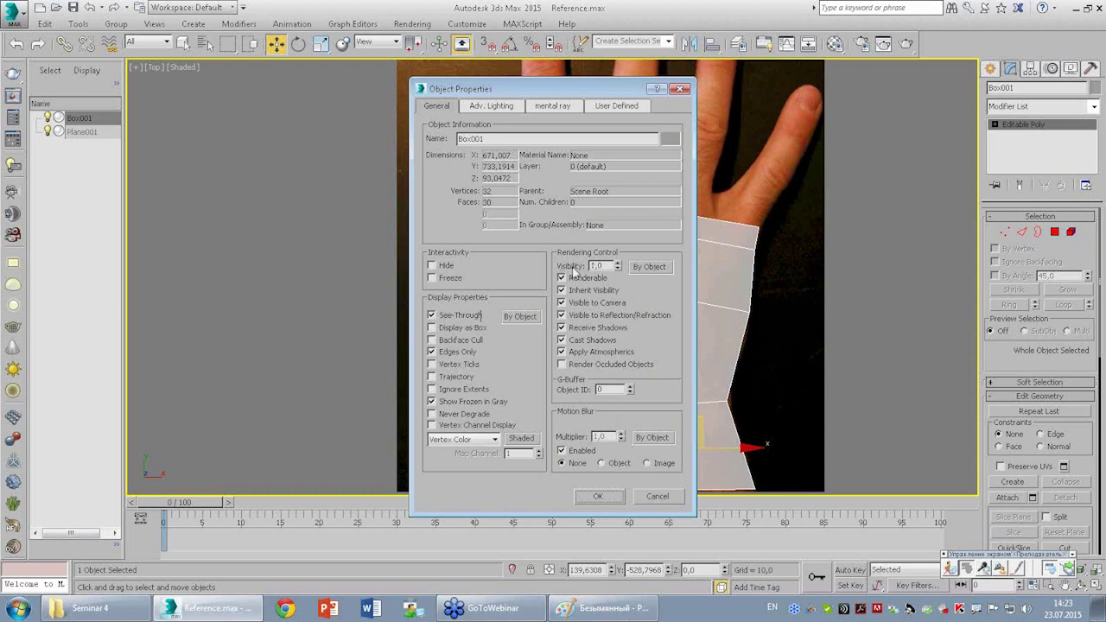
left_click_drag(613, 266, 617, 267)
left_click(616, 263)
left_click(597, 495)
middle_click_drag(649, 346, 640, 326, "alt")
key("t")
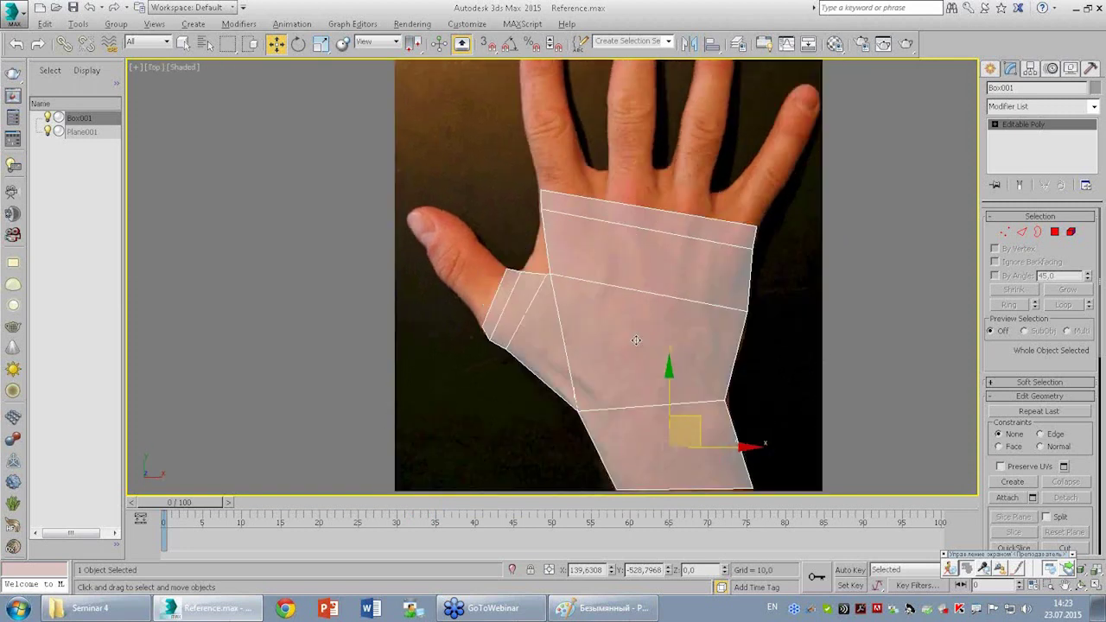
scroll(647, 319, "down", 1)
scroll(648, 319, "up", 1)
left_click(643, 328)
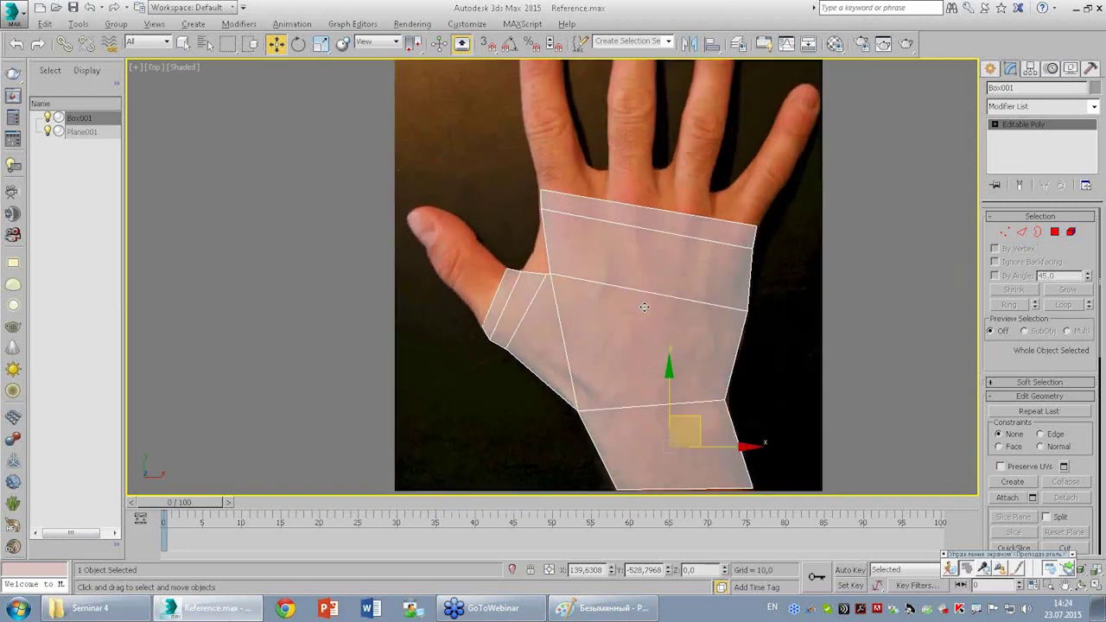
right_click(639, 271)
left_click(645, 276)
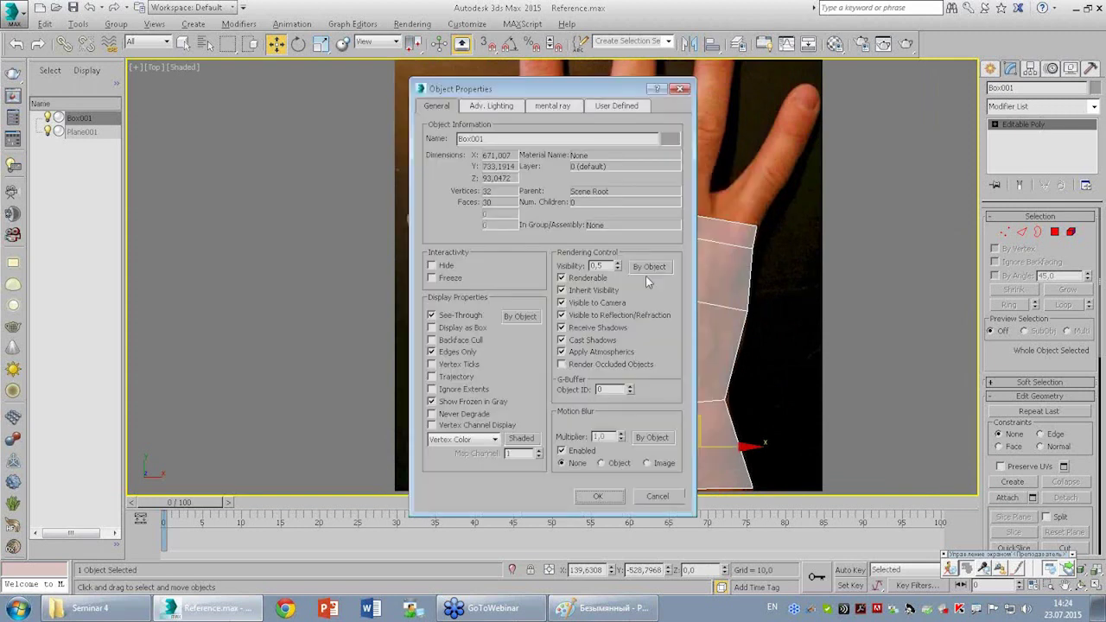
left_click(594, 500)
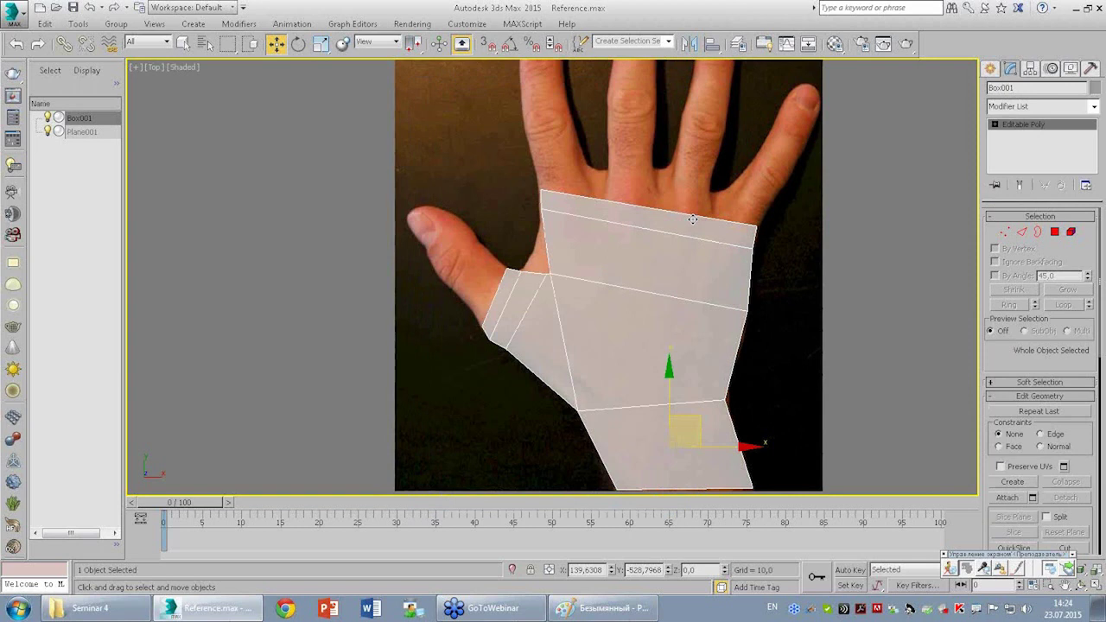
middle_click_drag(513, 292, 593, 330)
scroll(566, 308, "up", 2)
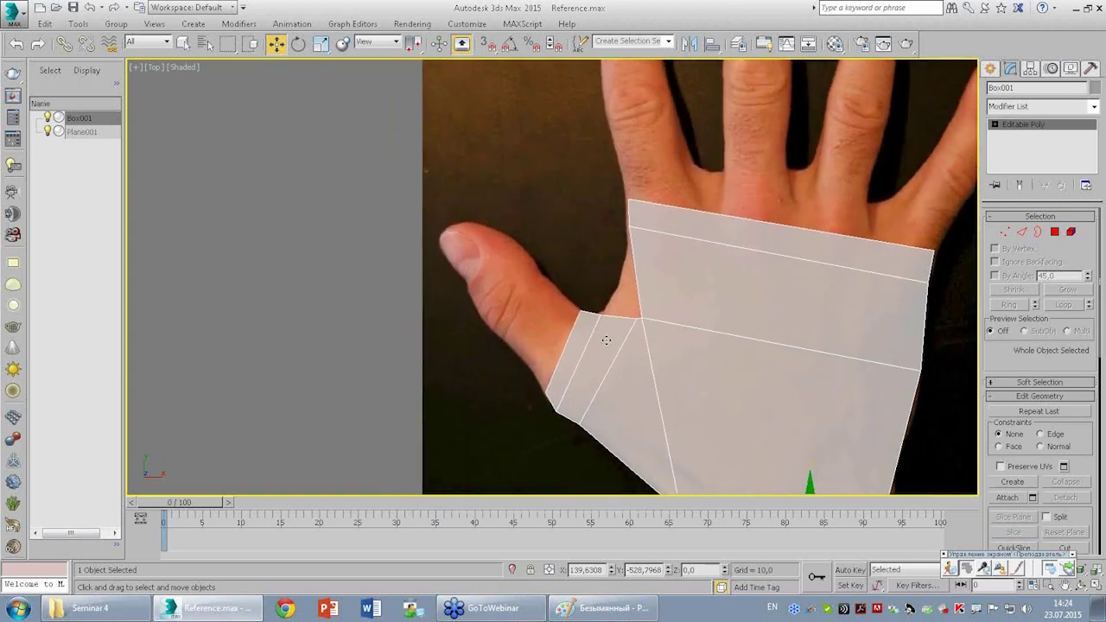
scroll(691, 229, "down", 2)
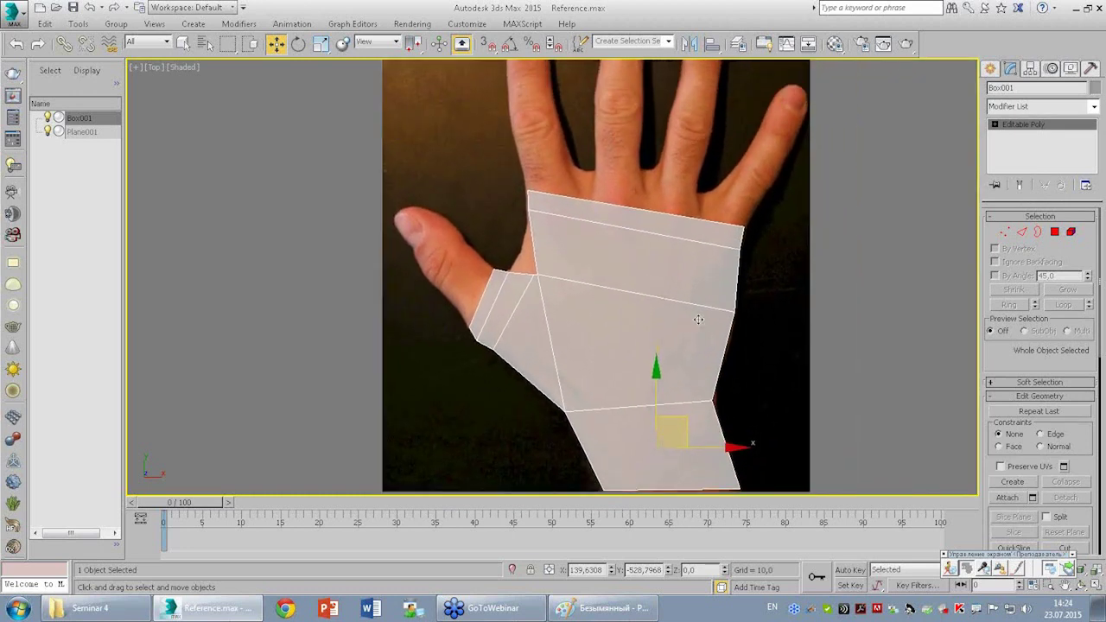
middle_click_drag(620, 322, 596, 316)
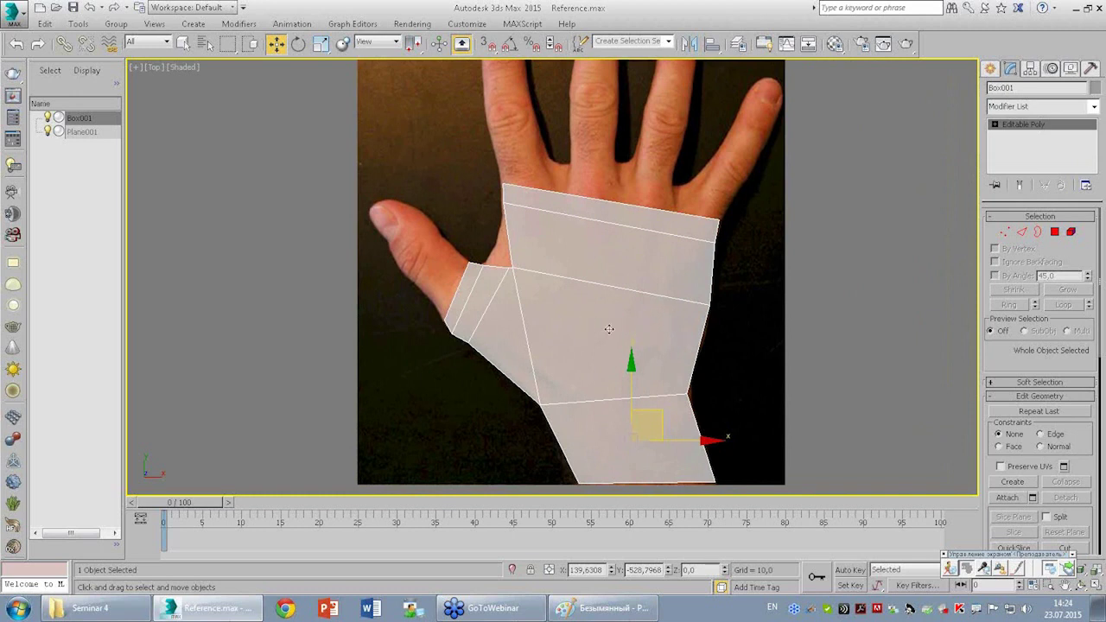
middle_click_drag(531, 317, 564, 315)
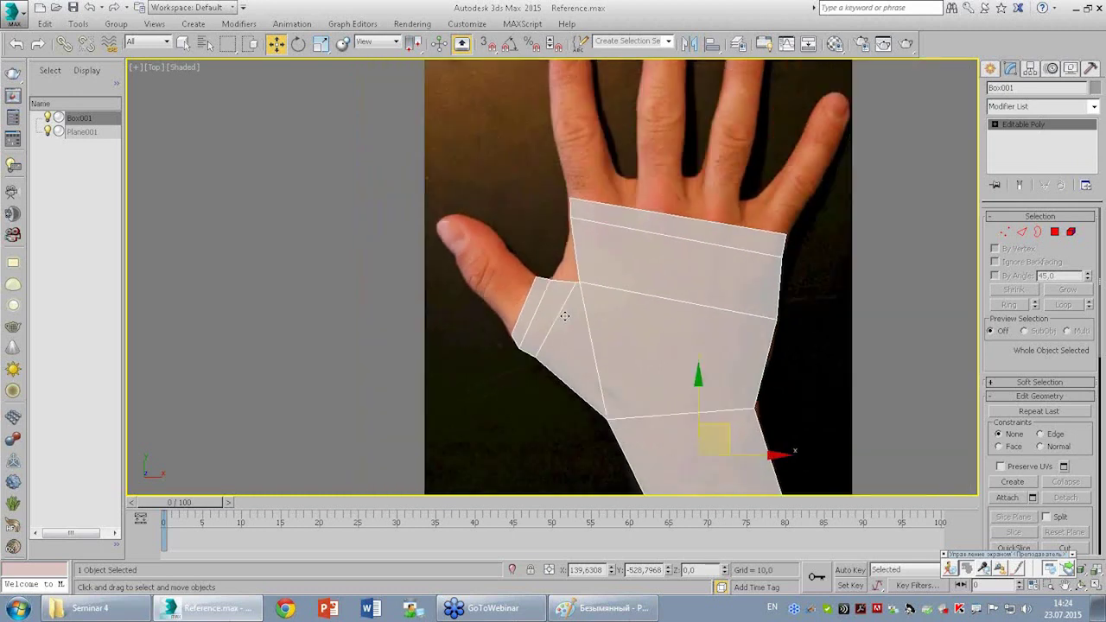
scroll(510, 255, "down", 2)
scroll(518, 216, "up", 2)
scroll(531, 293, "up", 3)
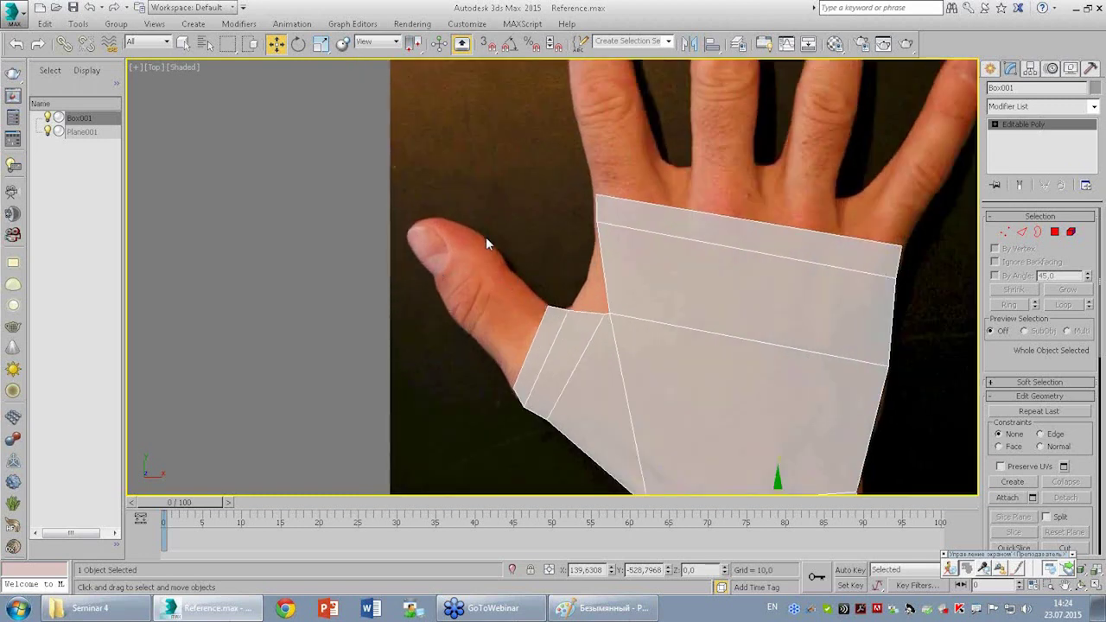
scroll(519, 270, "down", 2)
middle_click_drag(507, 303, 504, 340)
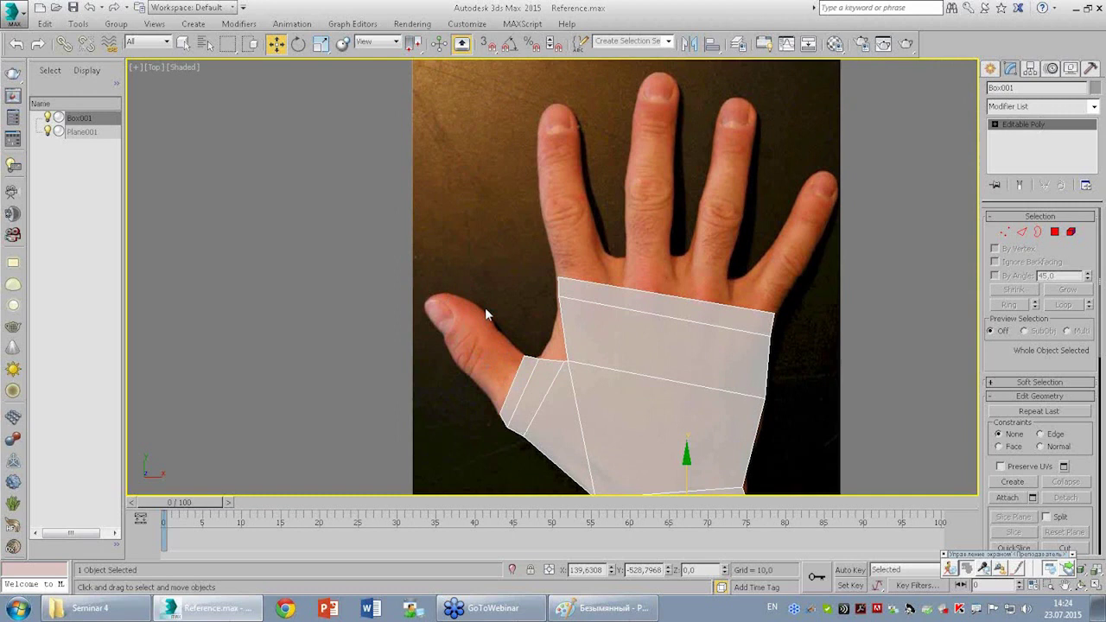
middle_click_drag(543, 395, 518, 306)
scroll(510, 259, "up", 2)
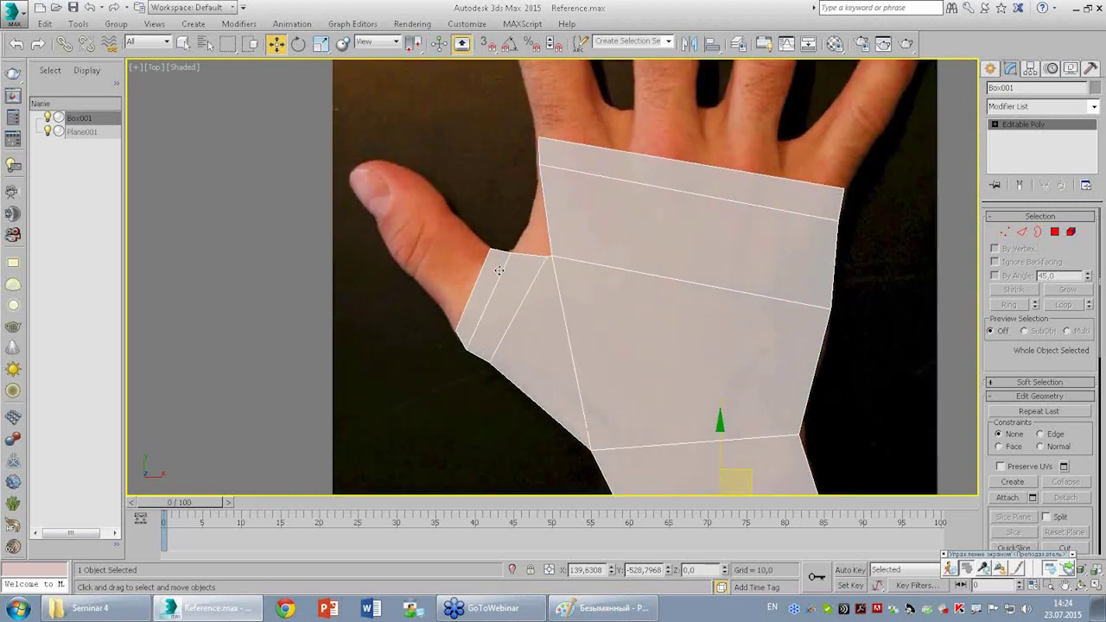
scroll(511, 293, "down", 2)
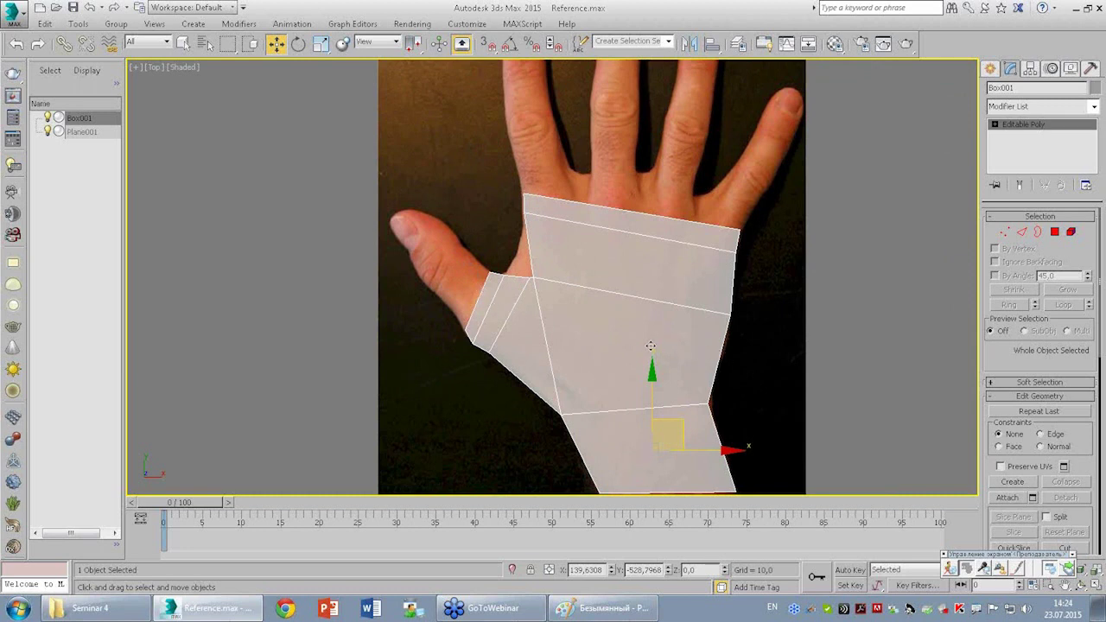
At Edge level, Ring-select the ten edges from a thumb-base edge, then activate Perspective.
left_click(1021, 232)
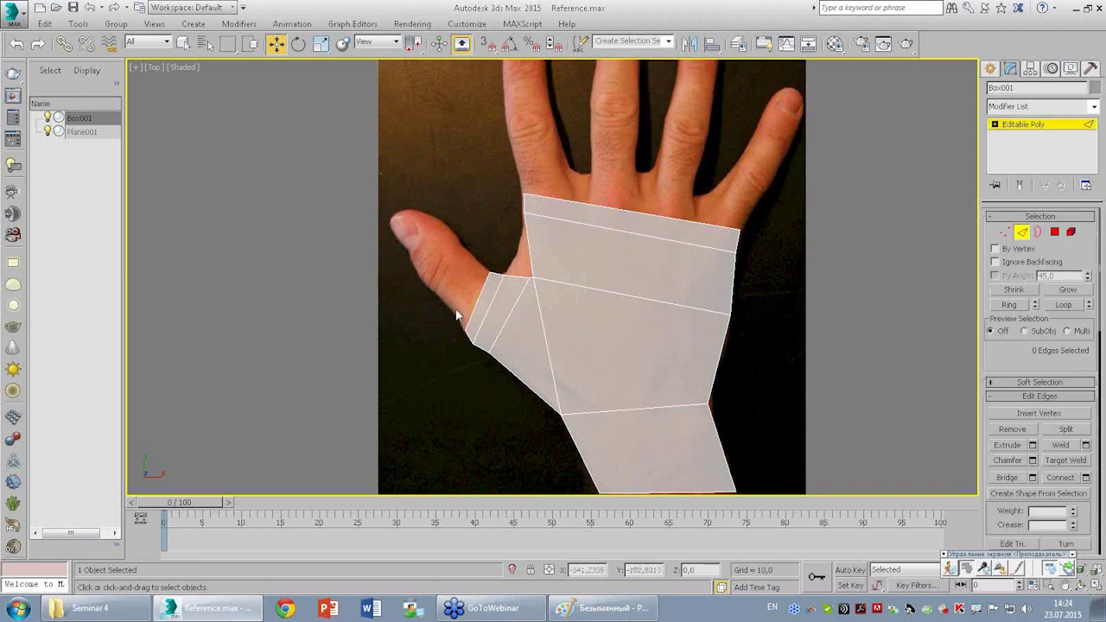
left_click(506, 307)
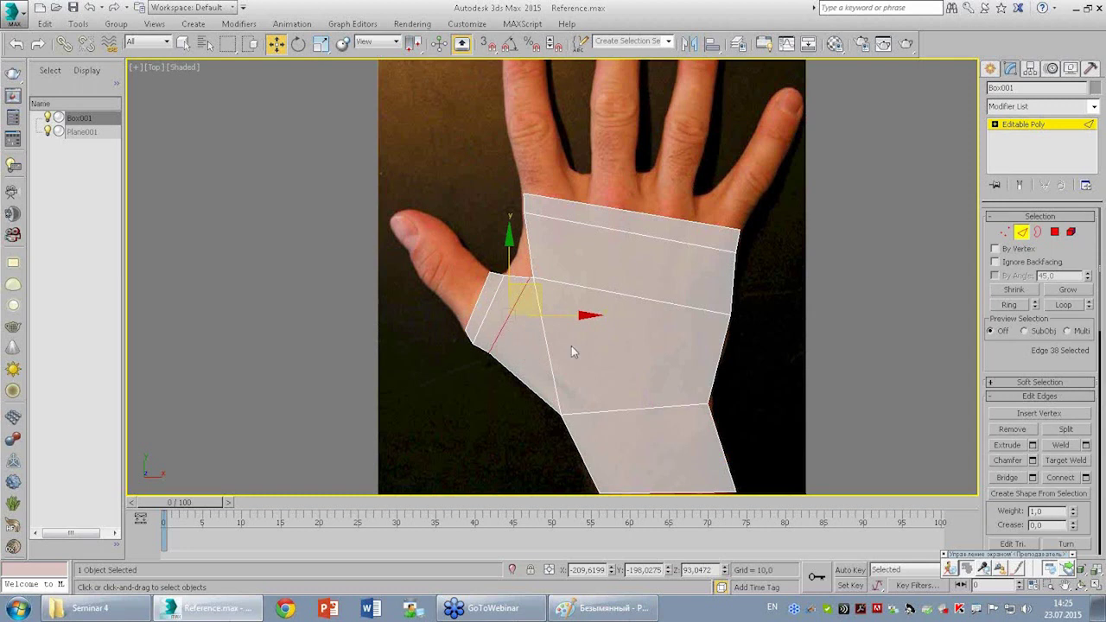
key("alt+r")
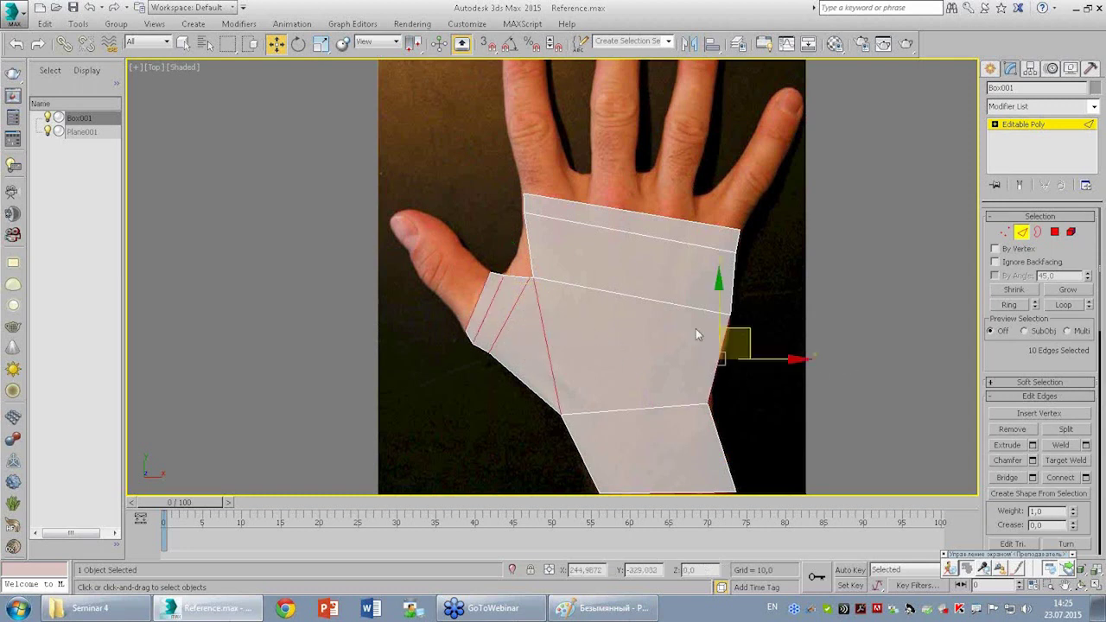
left_click(512, 307)
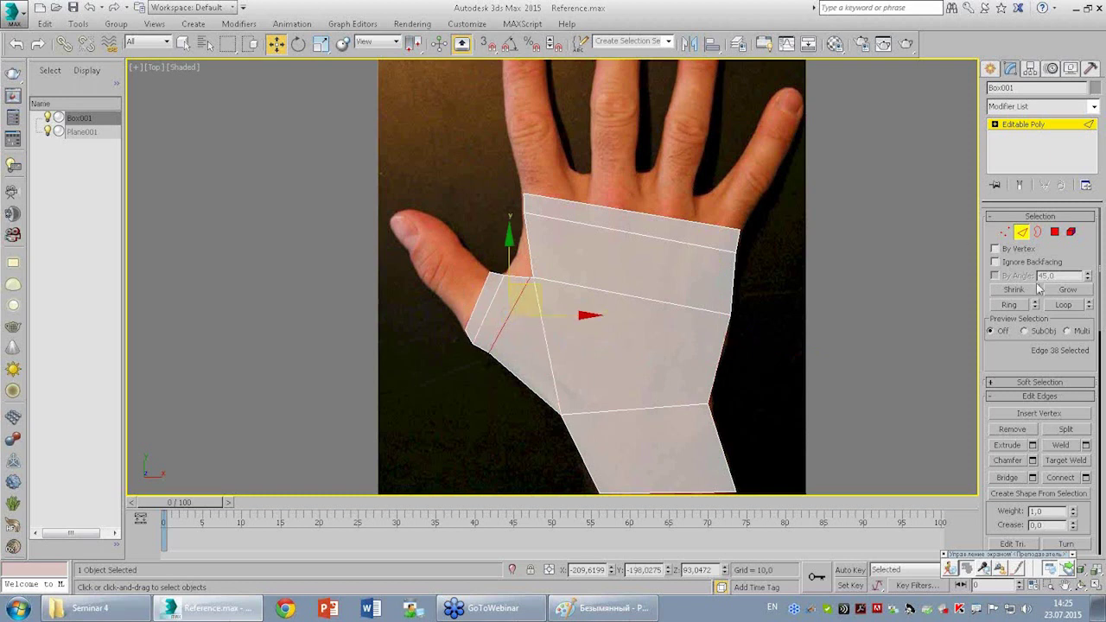
left_click(1009, 305)
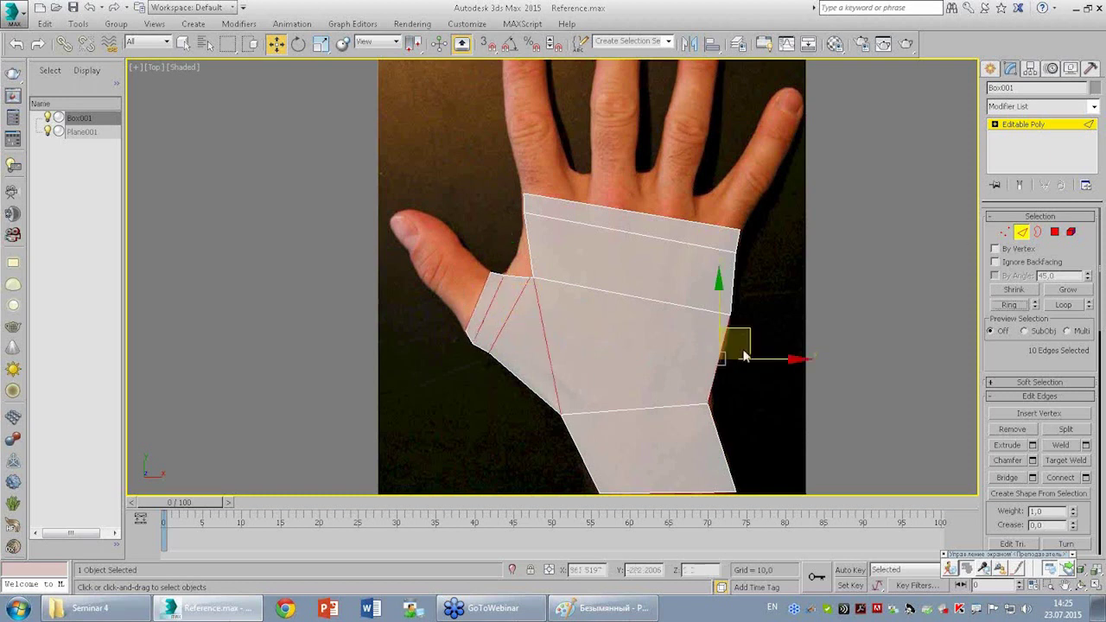
left_click(523, 328)
key("alt+r")
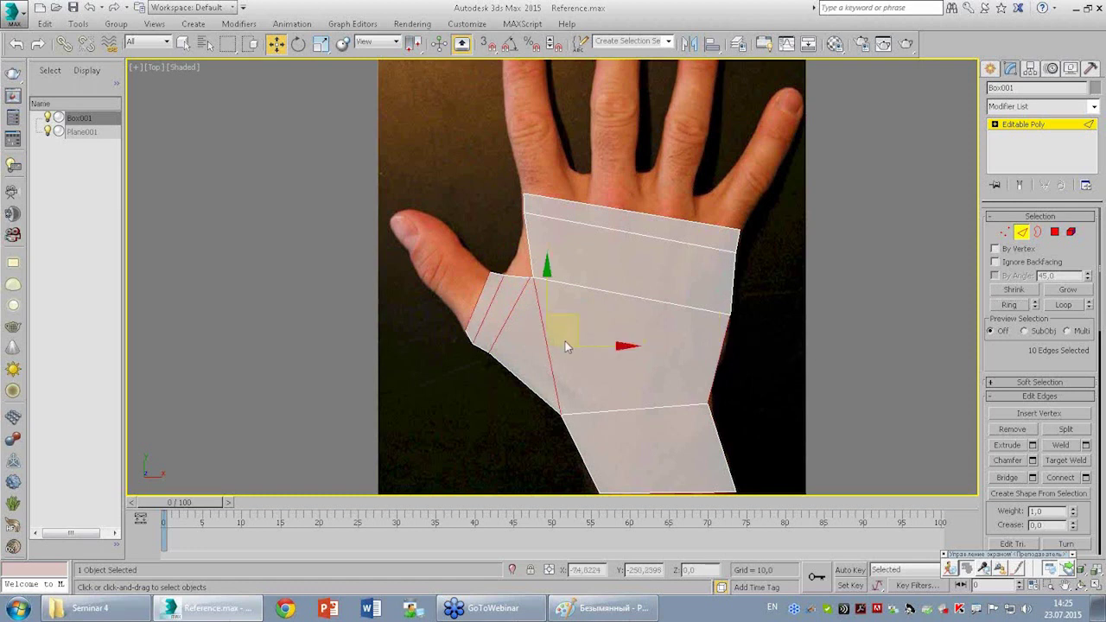
key("alt+w")
right_click(836, 423)
key("alt+w")
middle_click_drag(525, 254, 596, 242, "alt")
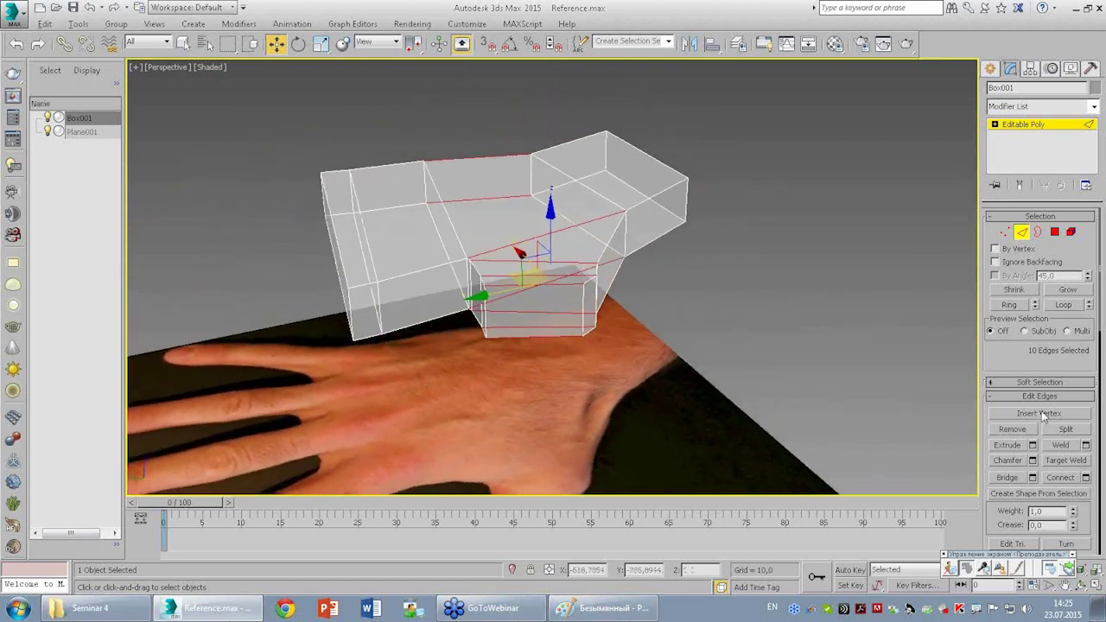
left_click(1086, 476)
mouse_move(588, 208)
middle_mouse_down("alt")
mouse_move(605, 190)
mouse_move(640, 239)
mouse_move(593, 190)
mouse_move(637, 230)
middle_mouse_up("alt")
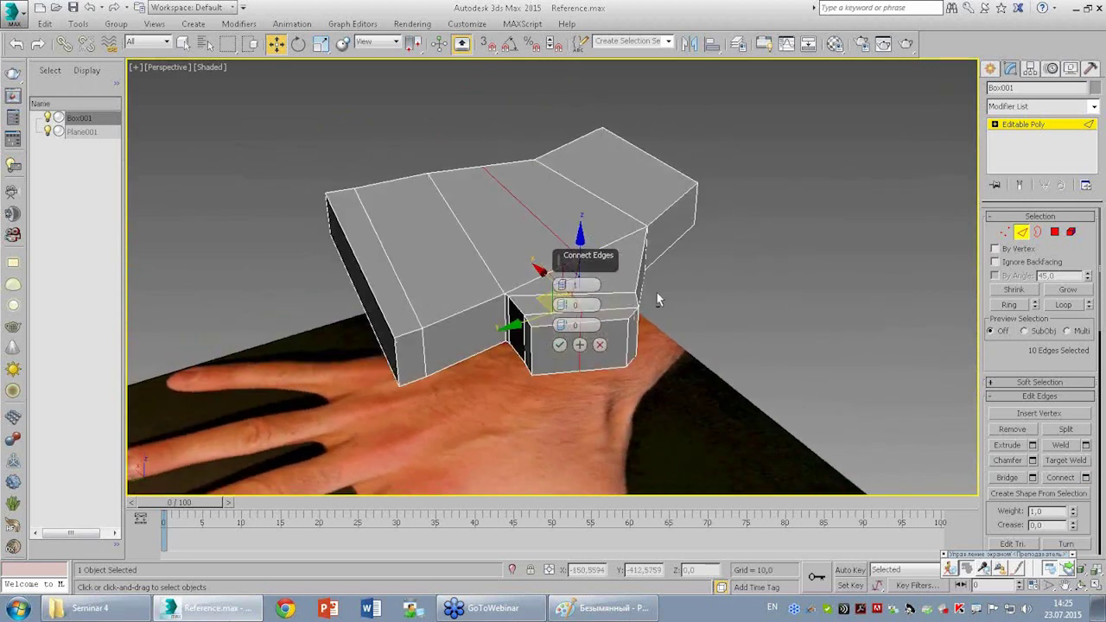
mouse_move(656, 293)
middle_mouse_down("alt")
mouse_move(540, 286)
mouse_move(537, 309)
mouse_move(484, 304)
mouse_move(474, 342)
mouse_move(485, 357)
middle_mouse_up("alt")
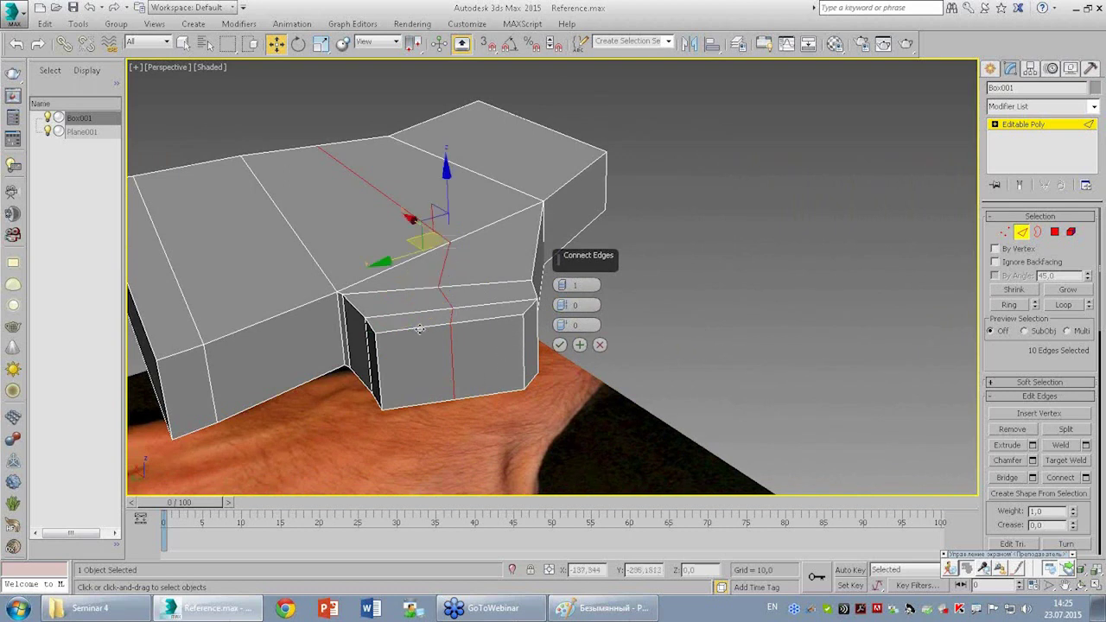
left_click(560, 344)
mouse_move(559, 344)
middle_mouse_down("alt")
mouse_move(527, 305)
mouse_move(508, 353)
middle_mouse_up("alt")
mouse_move(462, 198)
middle_mouse_down("alt")
mouse_move(441, 335)
mouse_move(474, 277)
mouse_move(530, 291)
mouse_move(474, 256)
mouse_move(446, 281)
mouse_move(471, 296)
mouse_move(458, 299)
mouse_move(513, 284)
mouse_move(489, 288)
mouse_move(509, 277)
middle_mouse_up("alt")
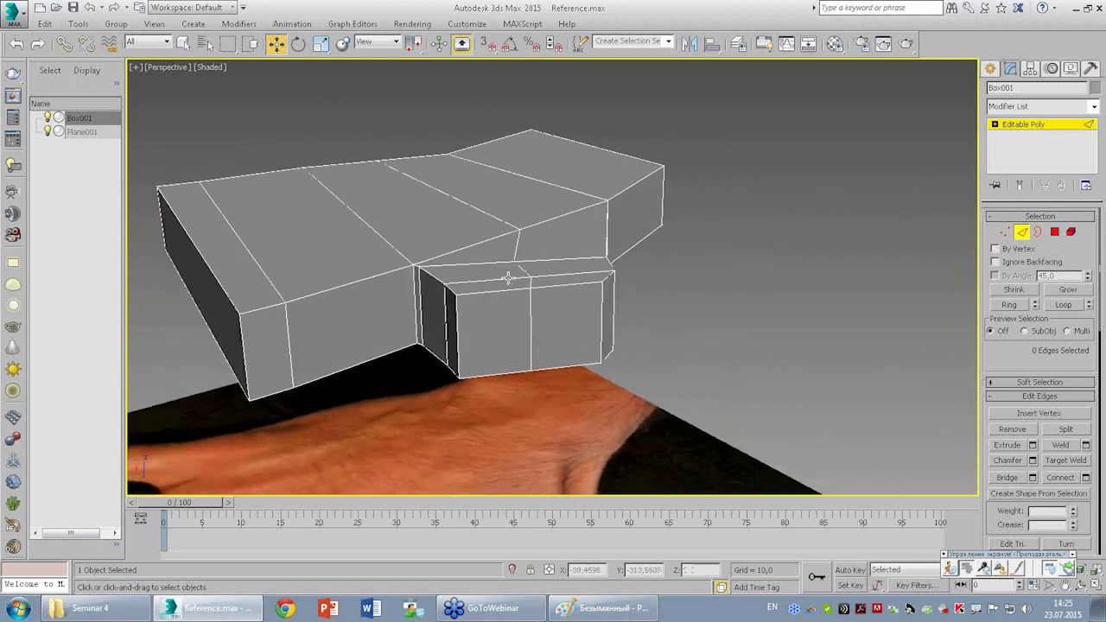
scroll(445, 246, "down", 2)
middle_click_drag(444, 242, 463, 234, "alt")
scroll(465, 229, "up", 2)
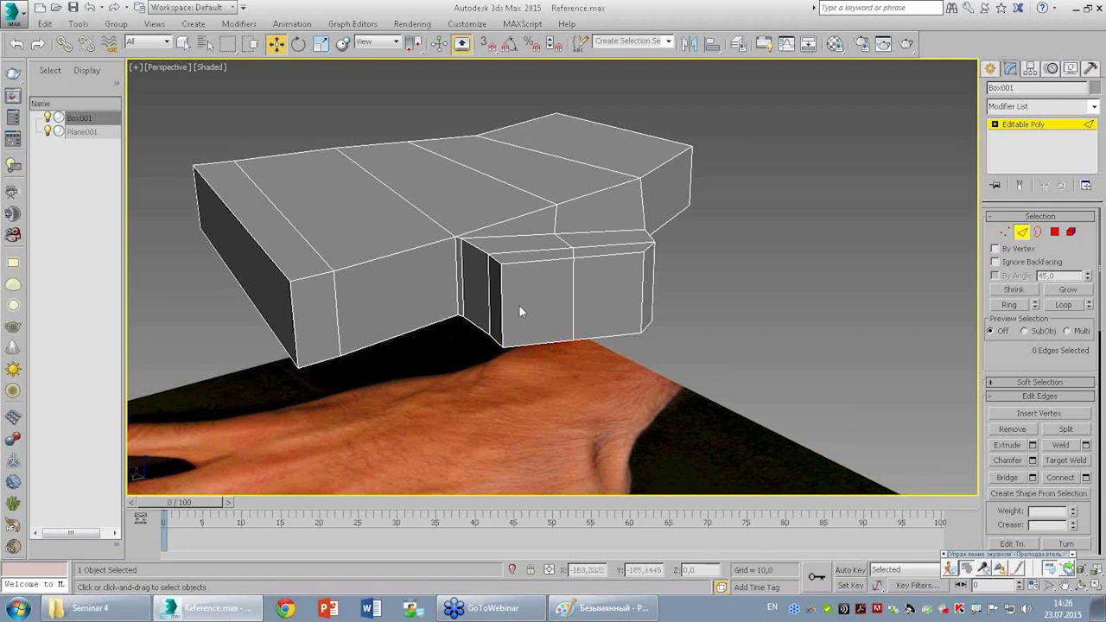
middle_click_drag(427, 274, 451, 284, "alt")
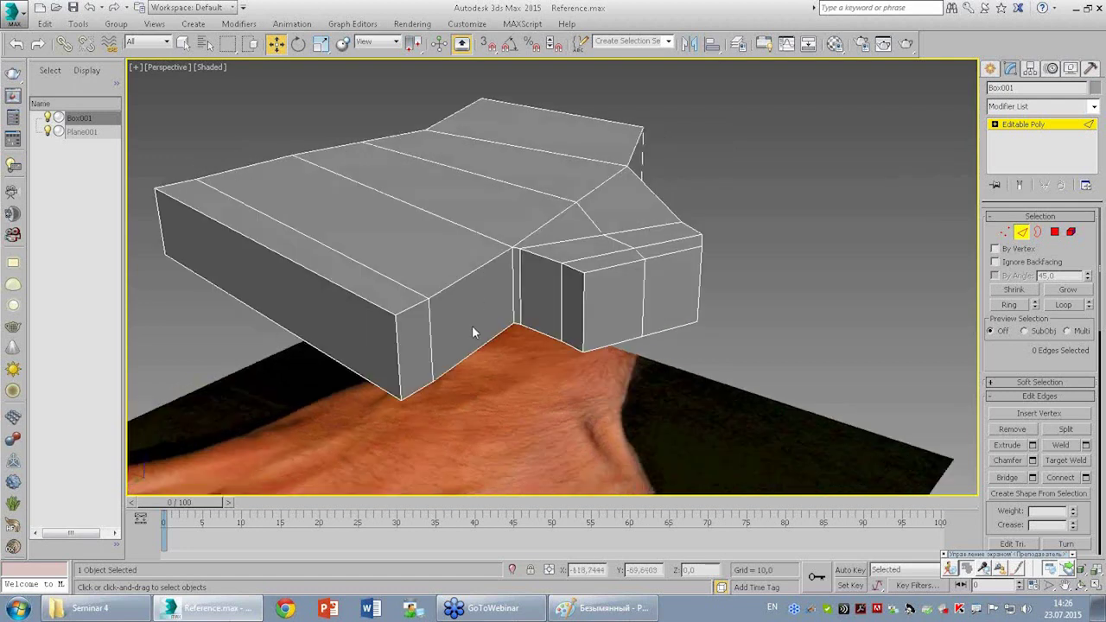
middle_click_drag(499, 318, 486, 323)
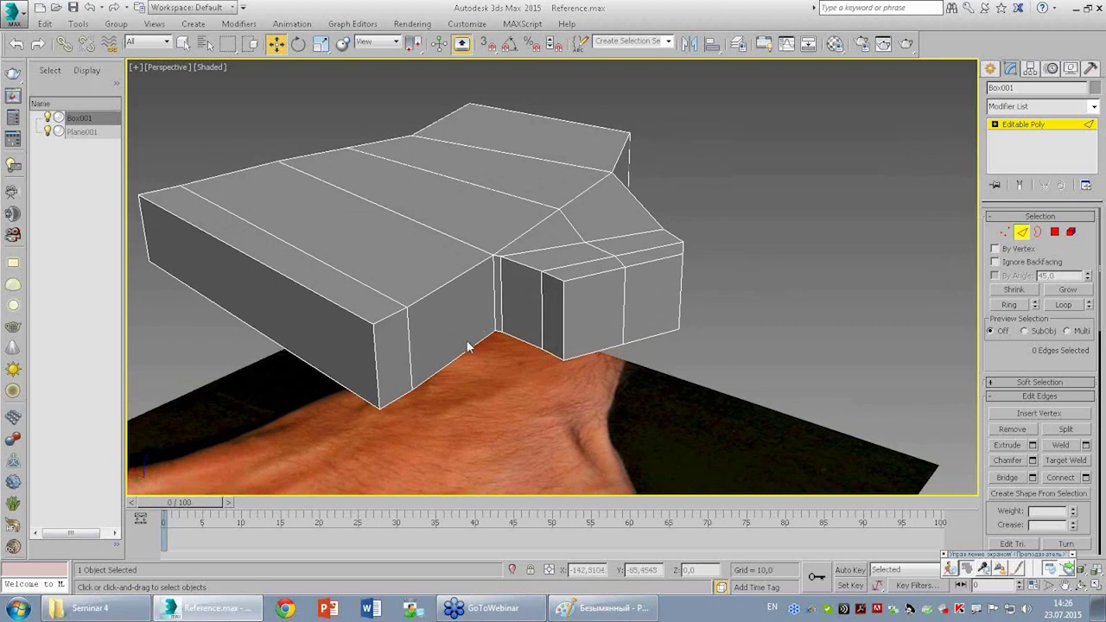
left_click(409, 350)
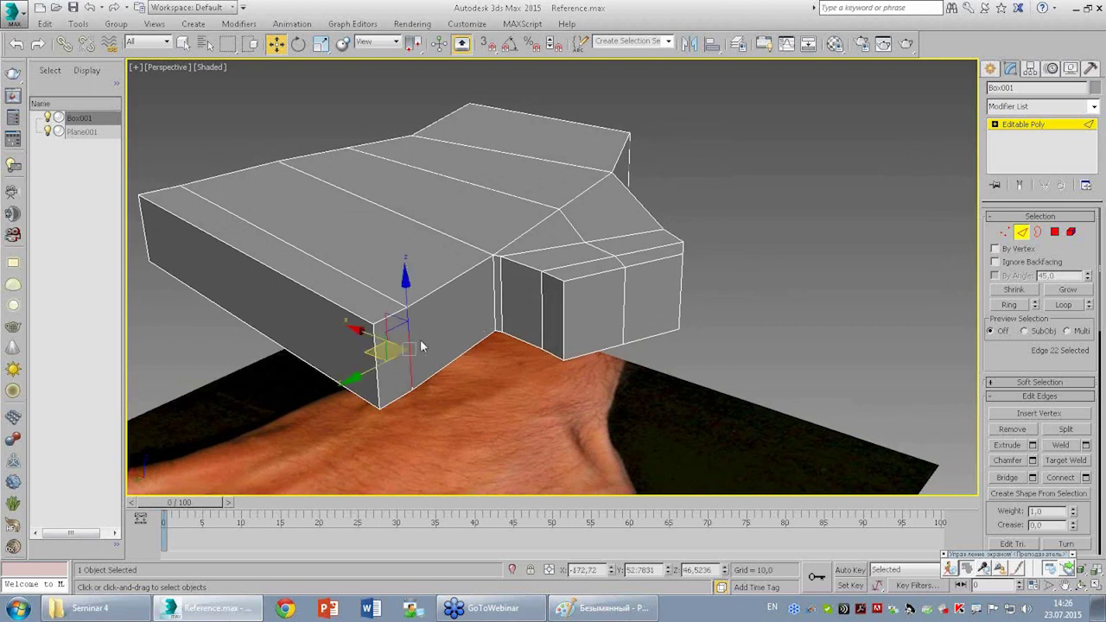
key("alt+r")
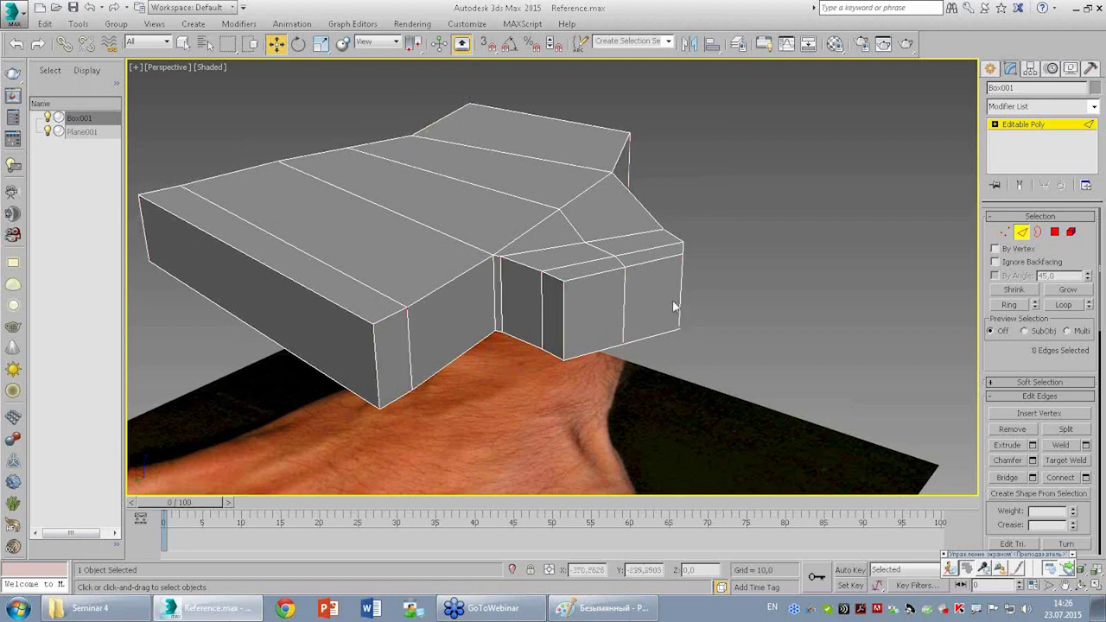
Ring-select the 18 vertical side edges and Connect them with one horizontal loop.
left_click(373, 354)
key("alt+r")
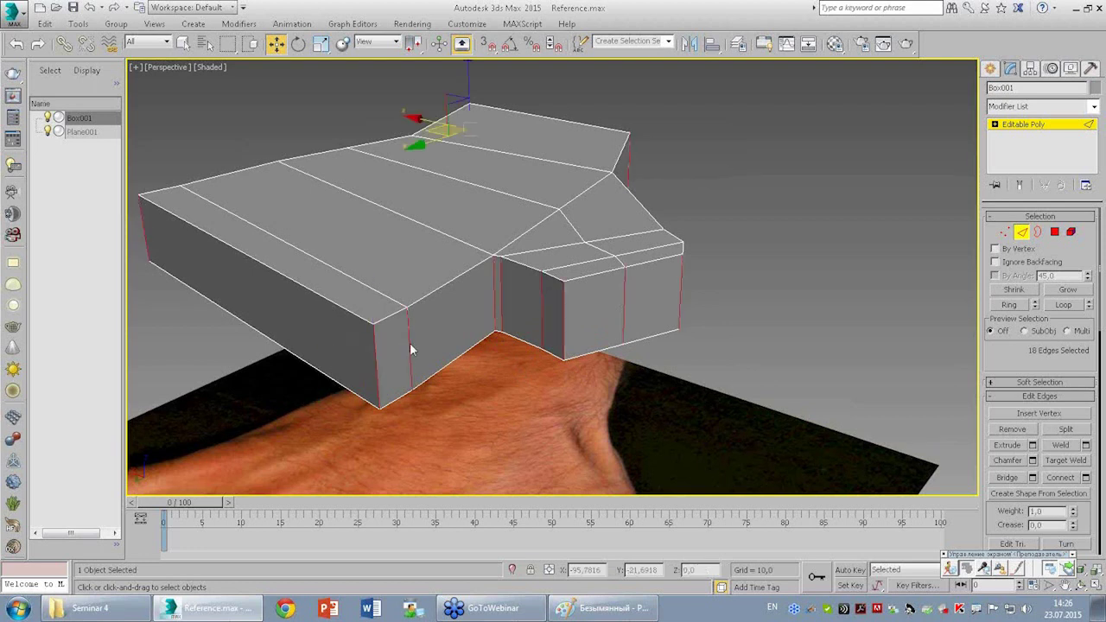
left_click(422, 343)
left_click(375, 354)
key("alt+r")
left_click(1086, 477)
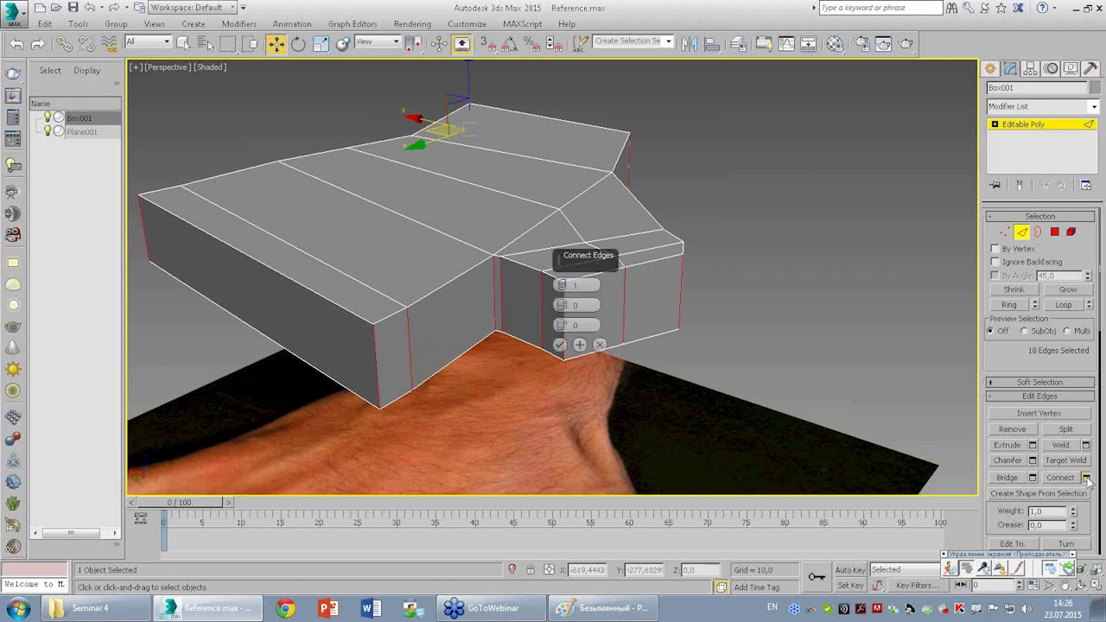
left_click(559, 344)
mouse_move(555, 346)
middle_mouse_down("alt")
mouse_move(457, 259)
mouse_move(483, 361)
mouse_move(489, 331)
middle_mouse_up("alt")
left_click(483, 360)
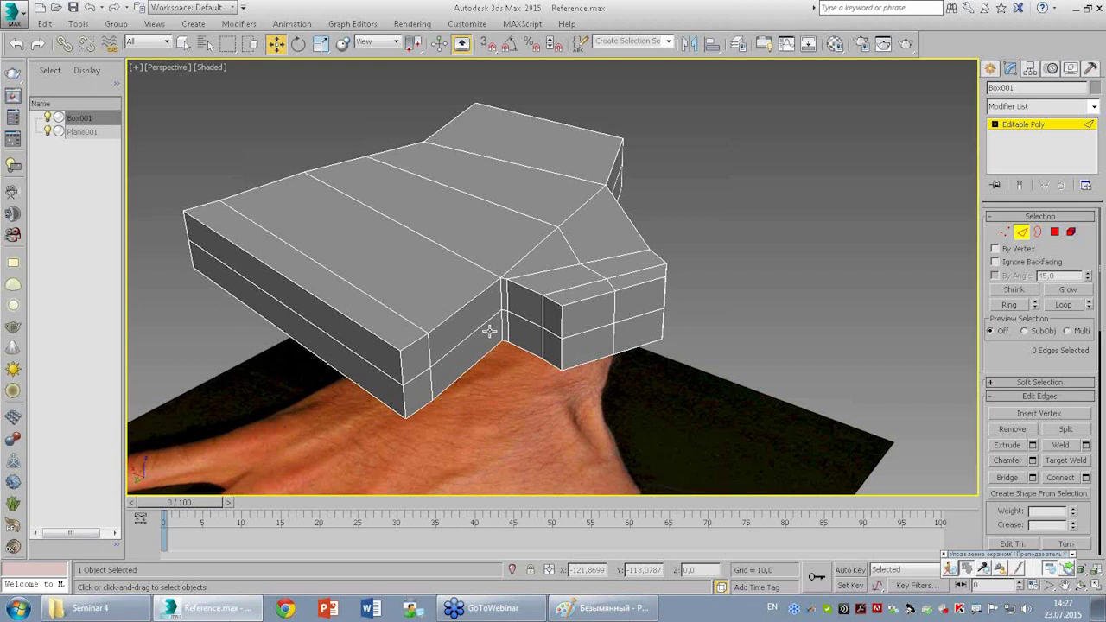
mouse_move(709, 209)
middle_mouse_down("alt")
mouse_move(502, 232)
mouse_move(444, 227)
mouse_move(558, 217)
middle_mouse_up("alt")
mouse_move(513, 205)
middle_mouse_down("alt")
mouse_move(493, 251)
mouse_move(513, 263)
middle_mouse_up("alt")
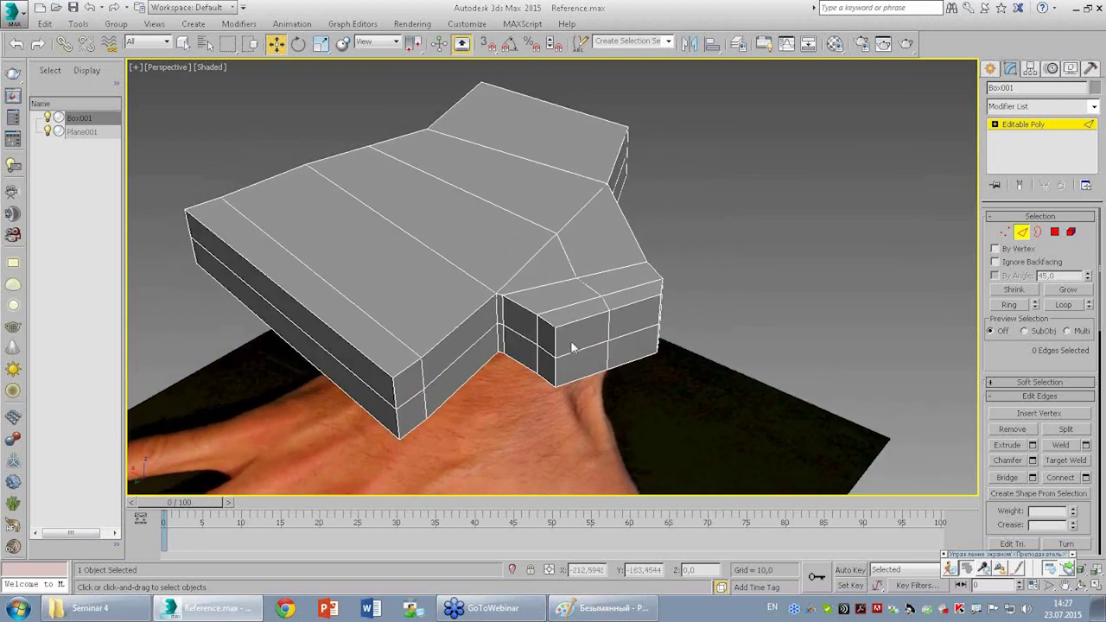
mouse_move(597, 316)
middle_mouse_down("alt")
mouse_move(545, 254)
mouse_move(575, 256)
mouse_move(575, 279)
mouse_move(580, 257)
middle_mouse_up("alt")
mouse_move(600, 355)
middle_mouse_down("alt")
mouse_move(562, 267)
mouse_move(360, 281)
mouse_move(410, 278)
middle_mouse_up("alt")
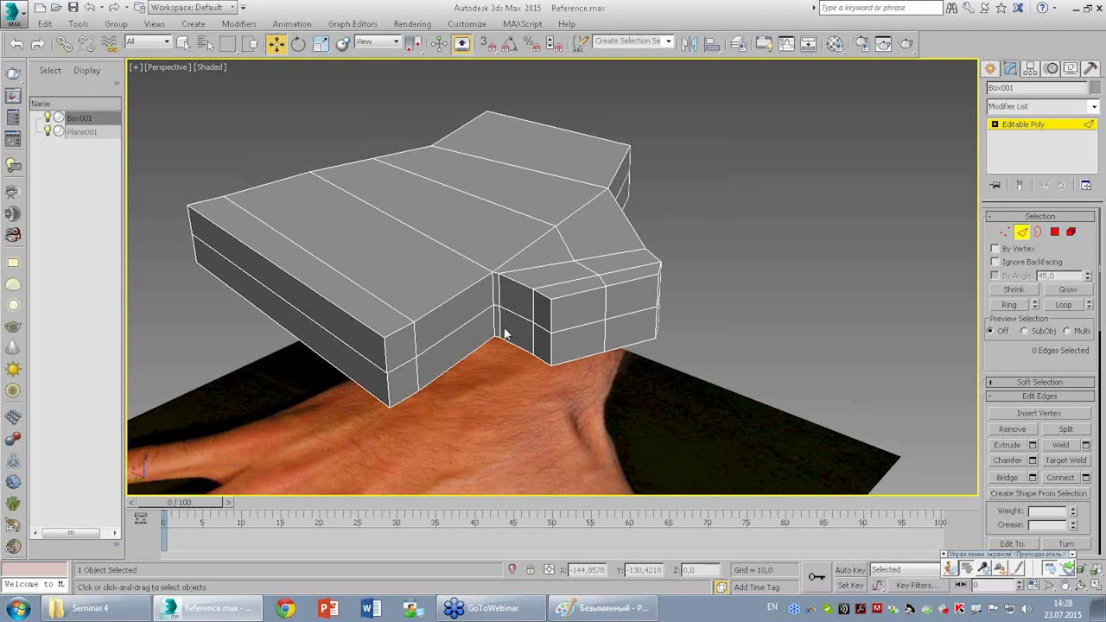
mouse_move(501, 314)
middle_mouse_down("alt")
mouse_move(480, 300)
mouse_move(565, 291)
mouse_move(578, 304)
mouse_move(501, 302)
mouse_move(523, 301)
mouse_move(509, 317)
mouse_move(480, 289)
mouse_move(483, 267)
middle_mouse_up("alt")
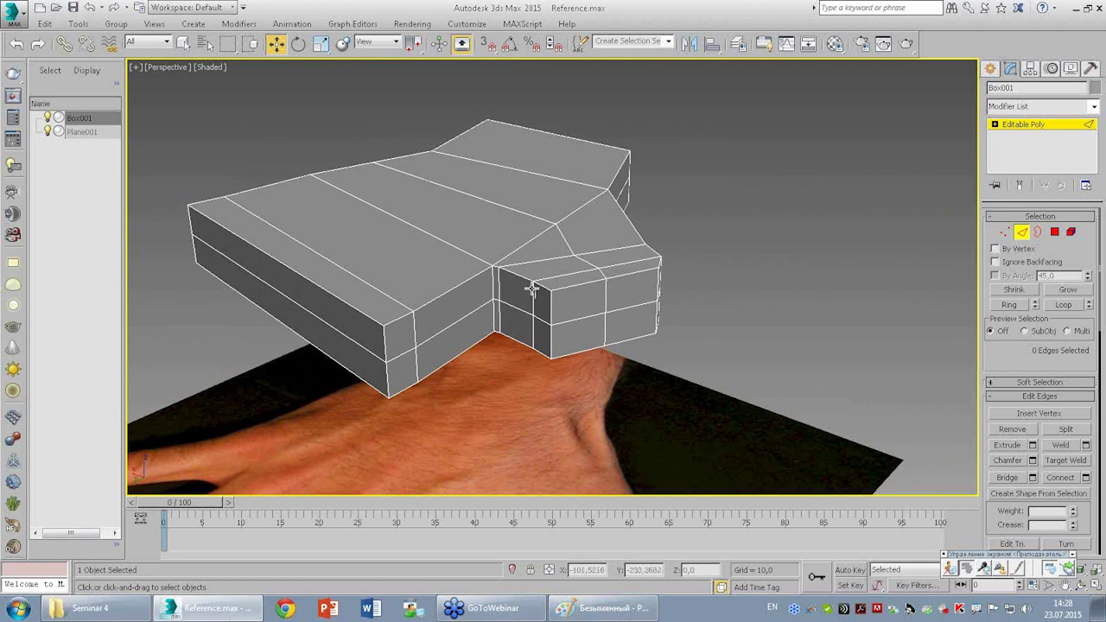
mouse_move(518, 277)
middle_mouse_down("alt")
mouse_move(531, 264)
mouse_move(542, 290)
mouse_move(613, 255)
mouse_move(329, 313)
middle_mouse_up("alt")
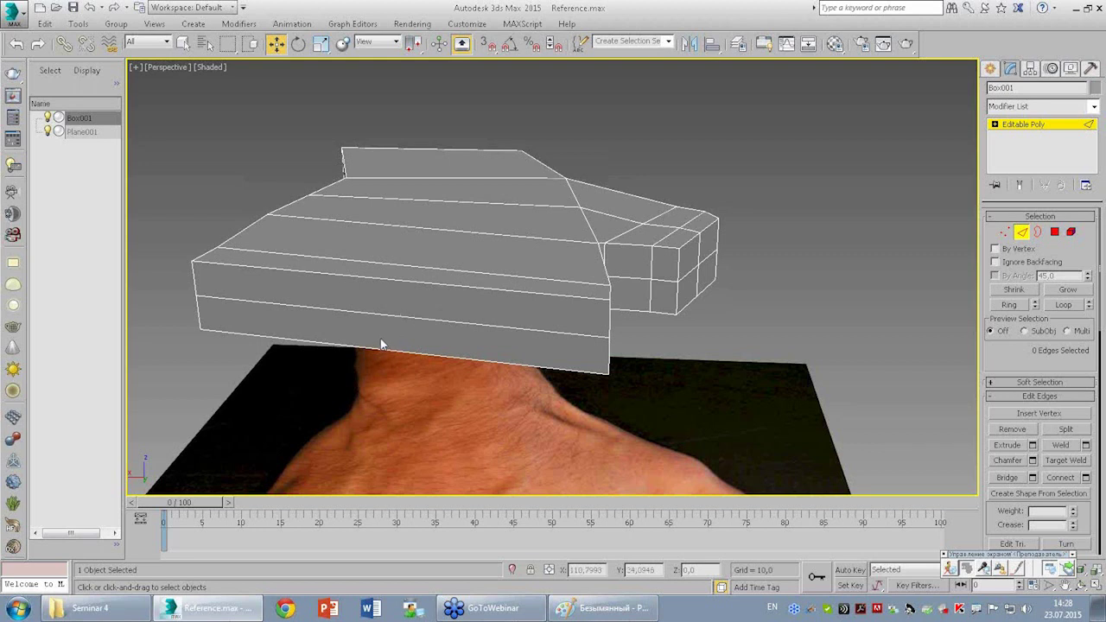
Ring-select the palm-top edges and Connect them with Segments set to 2.
middle_click_drag(481, 245, 391, 279, "alt")
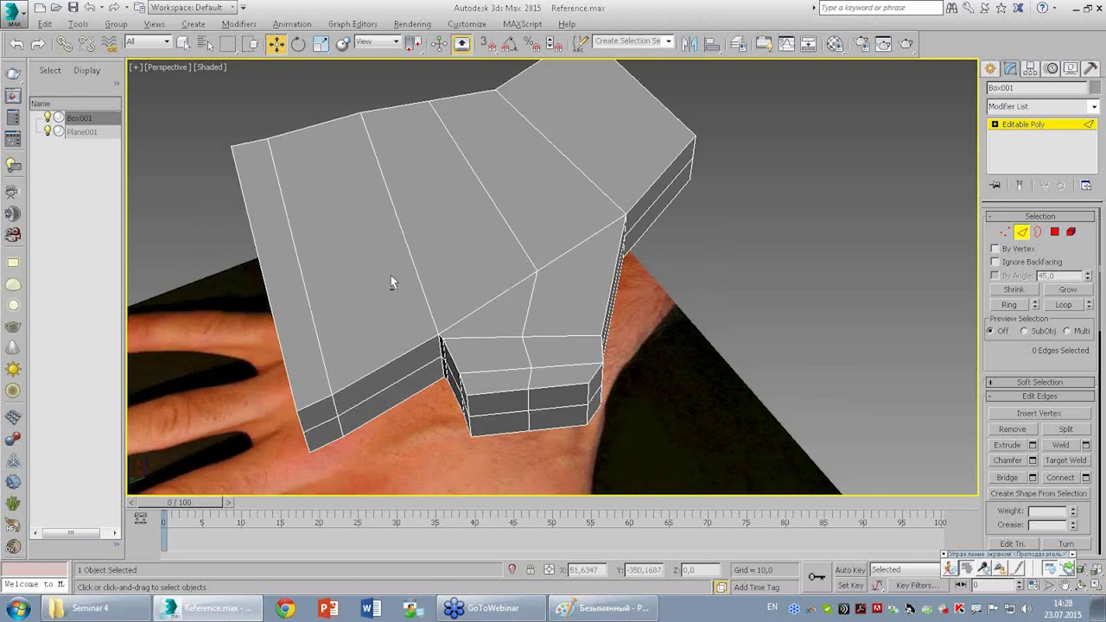
left_click(385, 188)
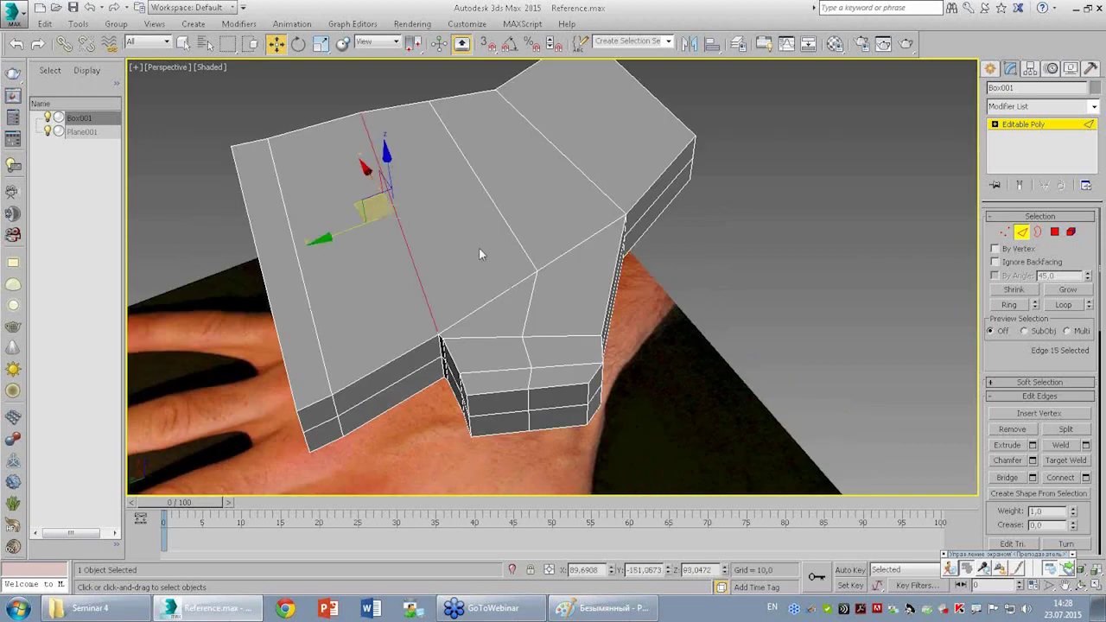
left_click(1009, 304)
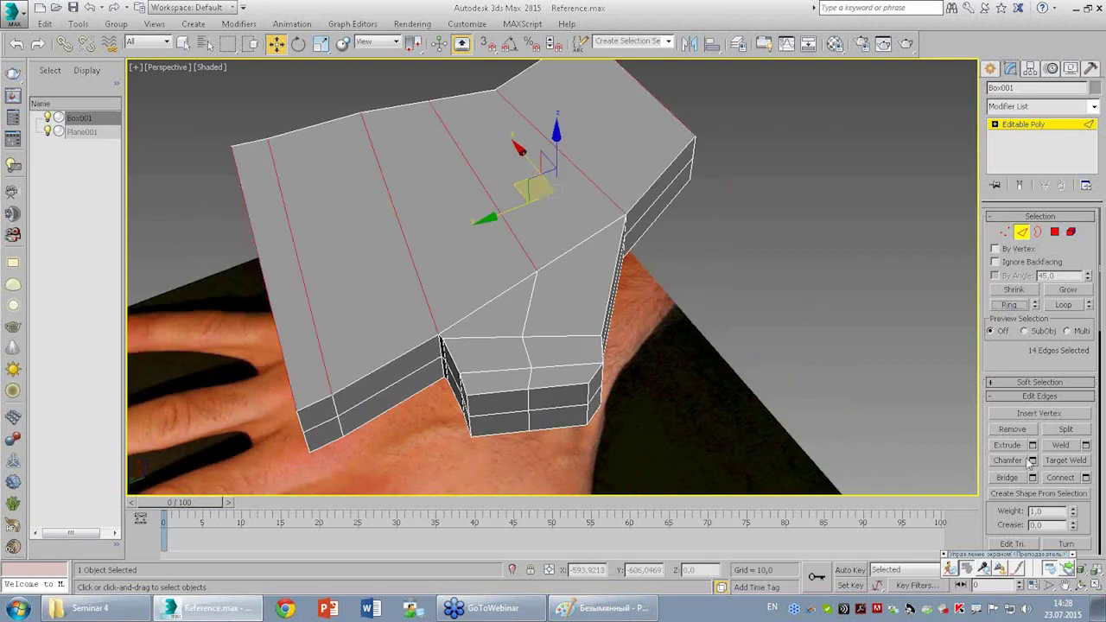
left_click(1084, 477)
mouse_move(432, 234)
middle_mouse_down("alt")
mouse_move(479, 223)
mouse_move(535, 259)
middle_mouse_up("alt")
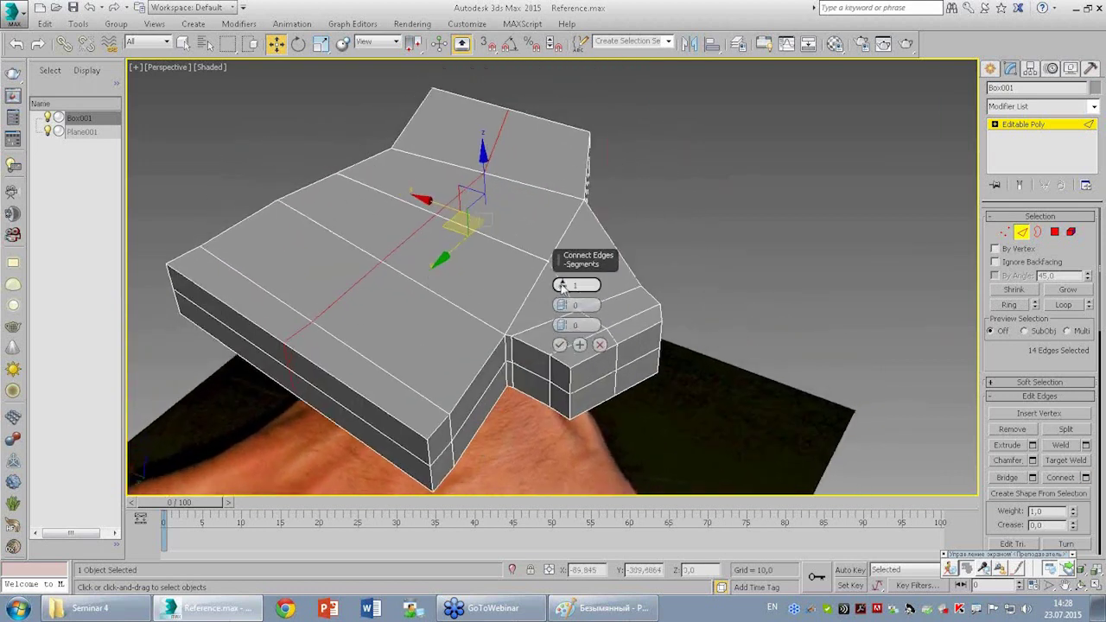
left_click_drag(561, 286, 562, 284)
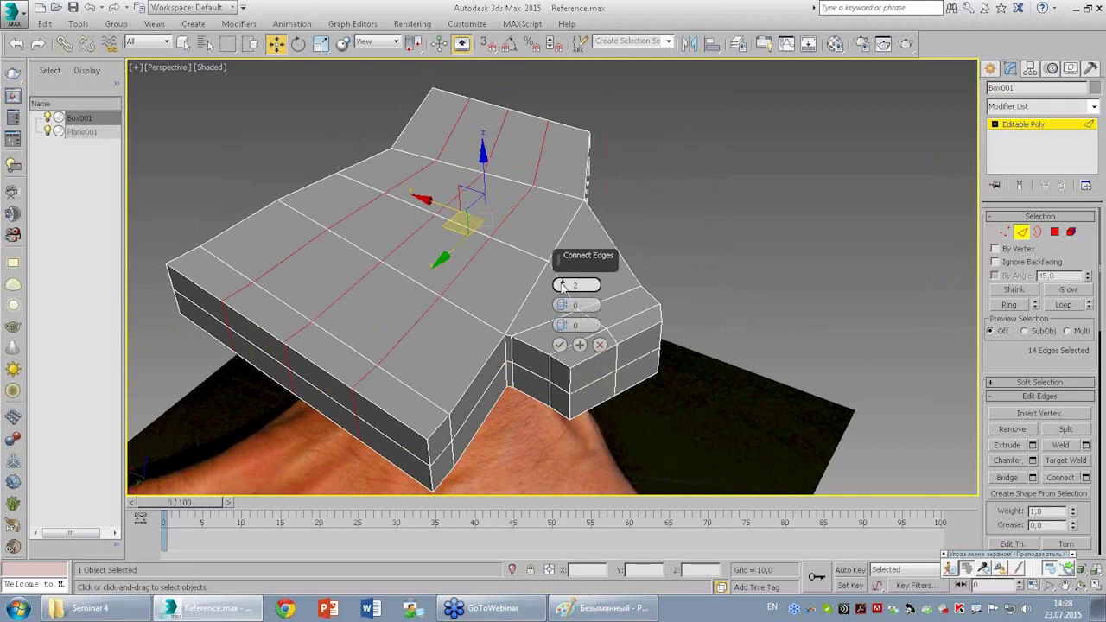
left_click(560, 346)
mouse_move(562, 351)
middle_mouse_down("alt")
mouse_move(543, 257)
mouse_move(556, 257)
mouse_move(490, 259)
mouse_move(561, 254)
mouse_move(446, 281)
mouse_move(486, 269)
middle_mouse_up("alt")
left_click(721, 303)
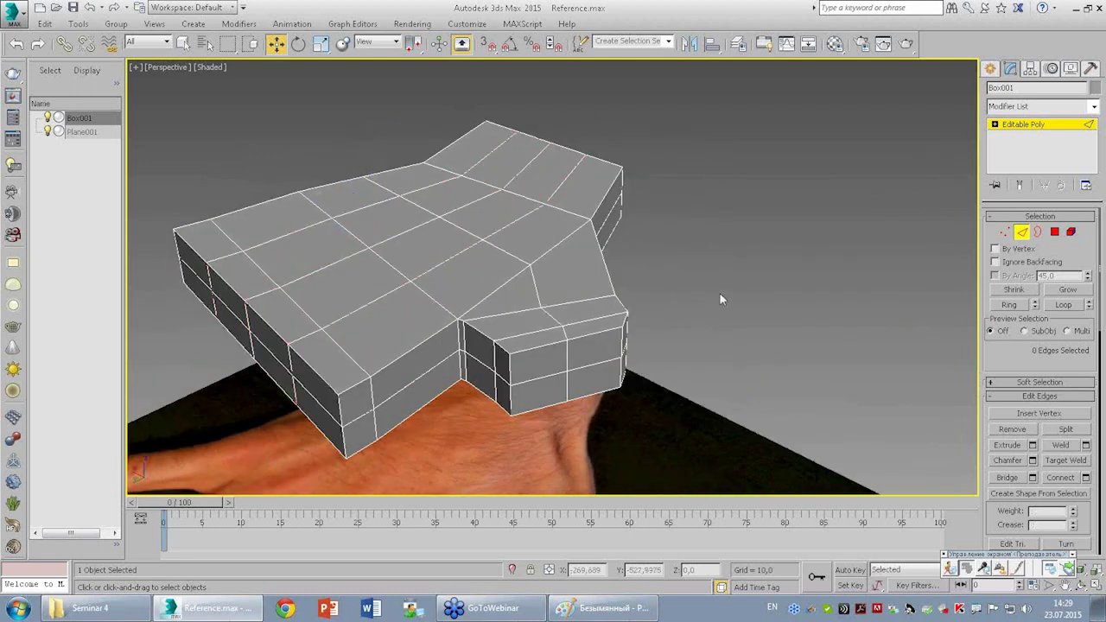
mouse_move(666, 257)
middle_mouse_down("alt")
mouse_move(624, 254)
mouse_move(649, 268)
mouse_move(640, 305)
mouse_move(643, 270)
mouse_move(621, 274)
mouse_move(672, 250)
mouse_move(700, 160)
mouse_move(682, 148)
mouse_move(623, 170)
mouse_move(568, 234)
mouse_move(582, 254)
mouse_move(606, 245)
mouse_move(592, 263)
middle_mouse_up("alt")
Switch to Vertex mode with the Top viewport maximized and framed on the hand.
key("1")
key("alt+w")
left_click(479, 231)
key("alt+w")
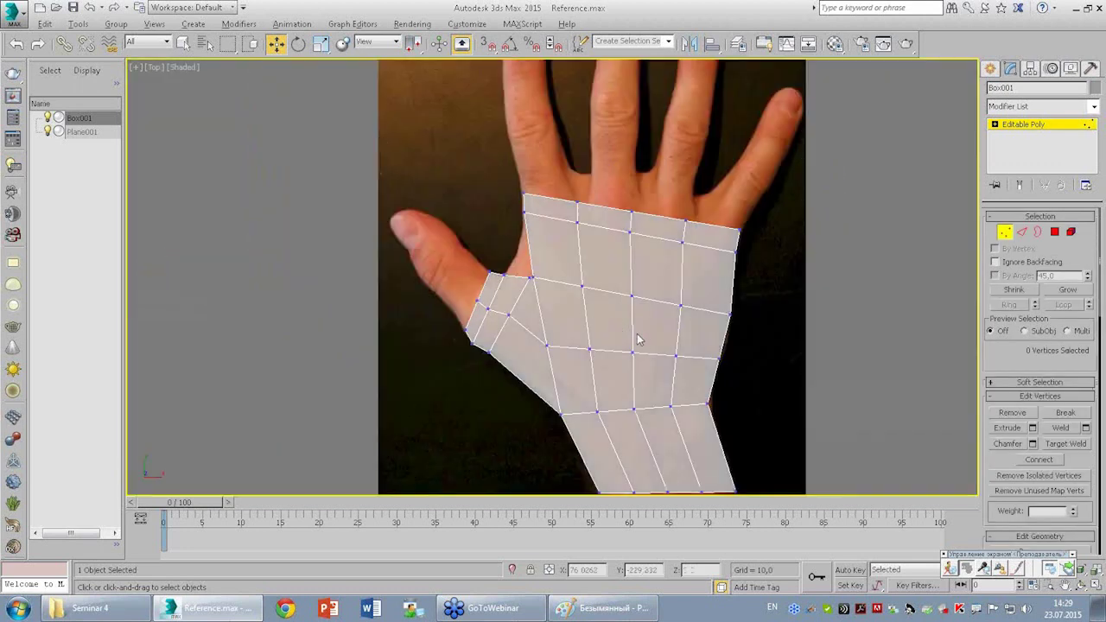
scroll(525, 196, "up", 3)
scroll(618, 313, "up", 2)
scroll(618, 313, "down", 2)
middle_click_drag(541, 75, 612, 172)
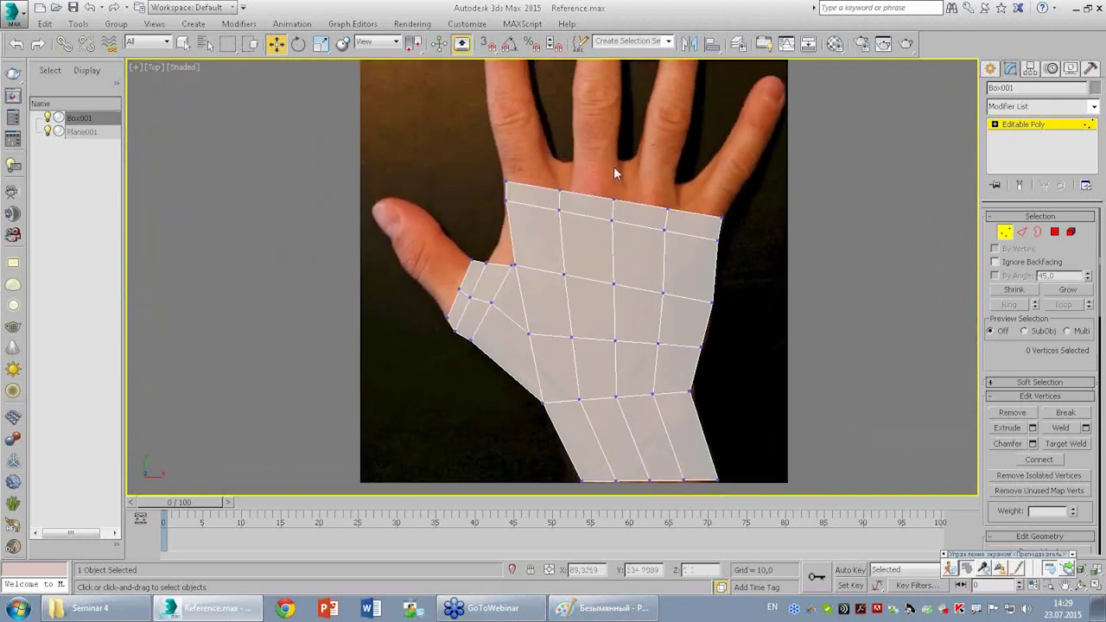
scroll(613, 172, "up", 2)
Move the knuckle vertex columns to match the knuckle line and hand outline.
left_click(532, 284)
mouse_move(579, 257)
left_mouse_down()
mouse_move(583, 239)
mouse_move(635, 323)
left_mouse_up()
left_click_drag(615, 264, 632, 230)
mouse_move(656, 406)
left_mouse_down()
mouse_move(720, 272)
mouse_move(739, 262)
left_mouse_up()
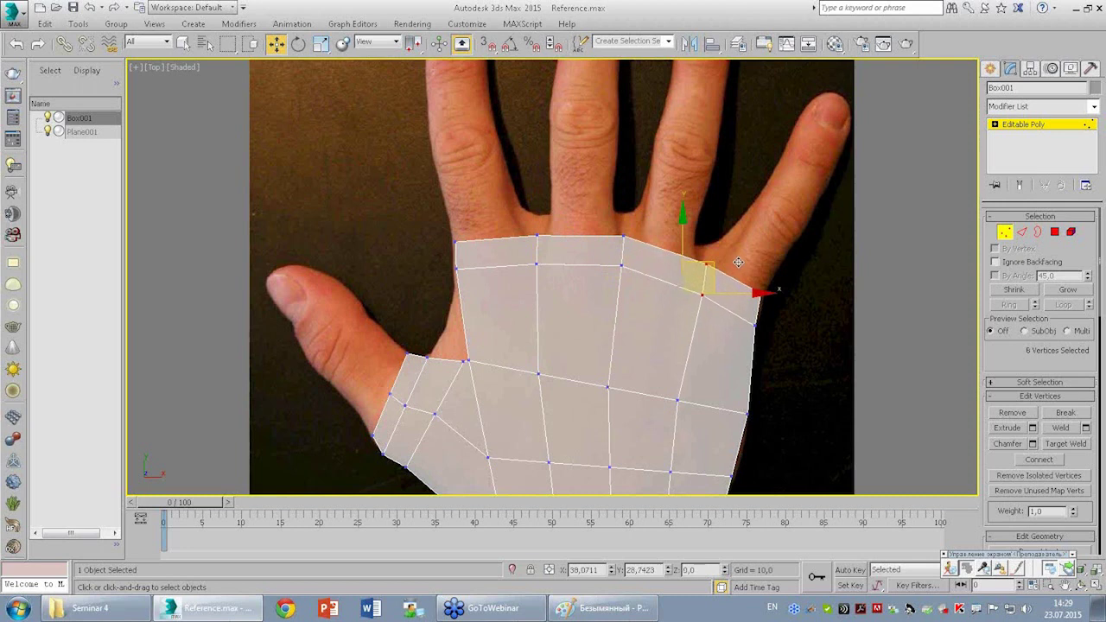
middle_click_drag(738, 262, 553, 291)
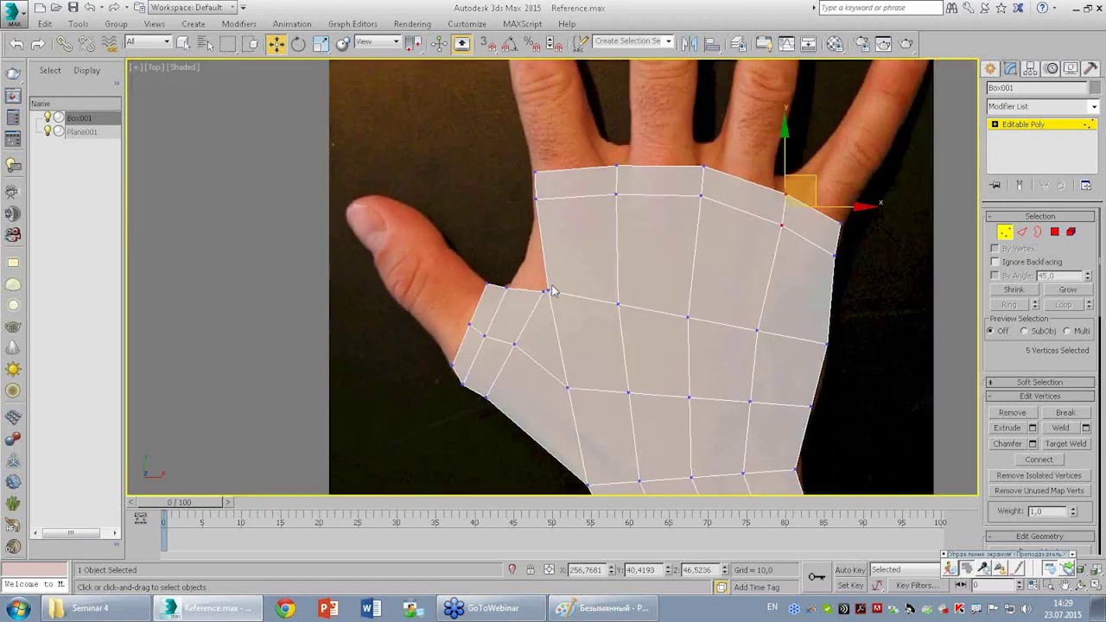
mouse_move(531, 336)
middle_mouse_down()
mouse_move(555, 259)
mouse_move(524, 204)
middle_mouse_up()
mouse_move(743, 449)
middle_mouse_down()
mouse_move(677, 344)
mouse_move(660, 394)
middle_mouse_up()
left_click(673, 387)
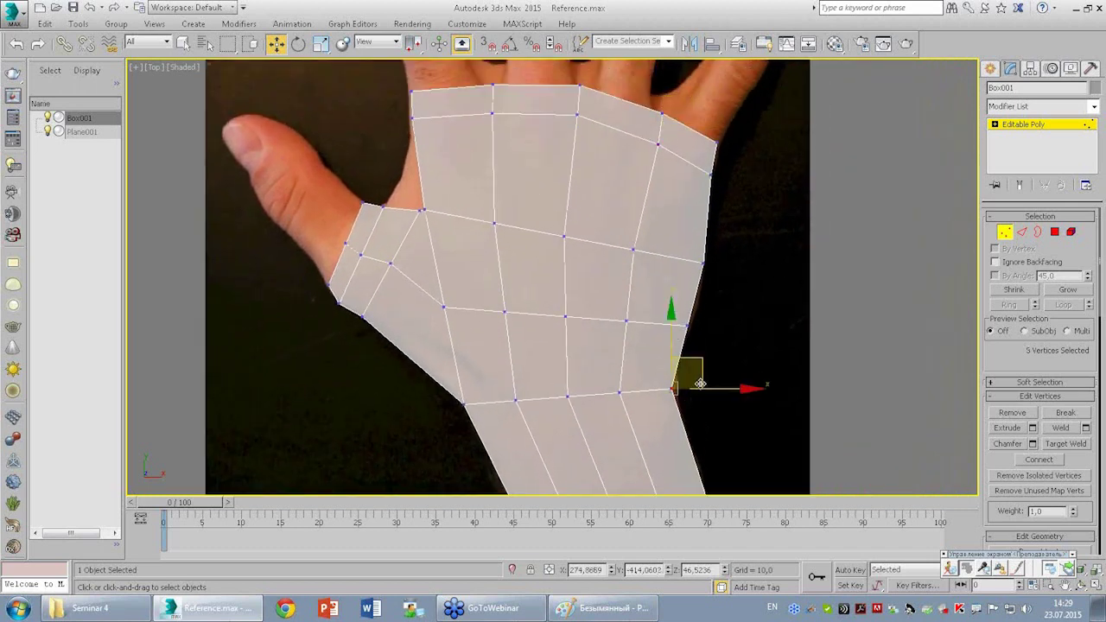
Maximize Perspective, orbit to check the palm's fit, and turn off See-Through with Alt+X.
key("alt+w")
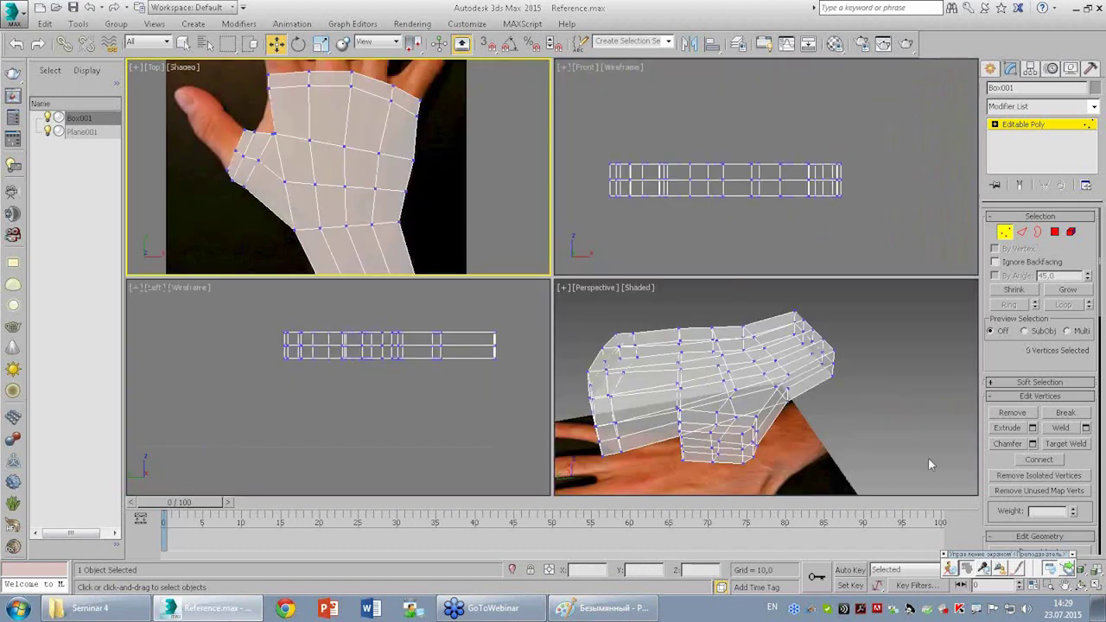
key("alt+w")
mouse_move(709, 296)
middle_mouse_down("alt")
mouse_move(647, 124)
mouse_move(620, 170)
middle_mouse_up("alt")
mouse_move(696, 259)
middle_mouse_down("alt")
mouse_move(755, 310)
mouse_move(748, 400)
mouse_move(715, 193)
mouse_move(738, 256)
middle_mouse_up("alt")
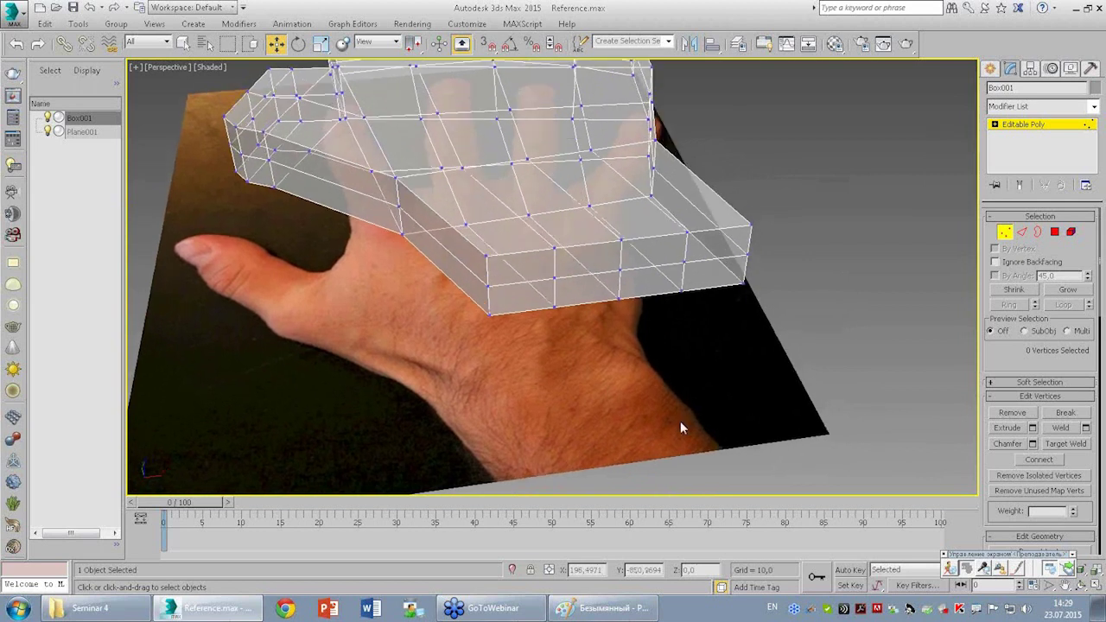
mouse_move(707, 311)
middle_mouse_down("alt")
mouse_move(671, 302)
mouse_move(689, 303)
middle_mouse_up("alt")
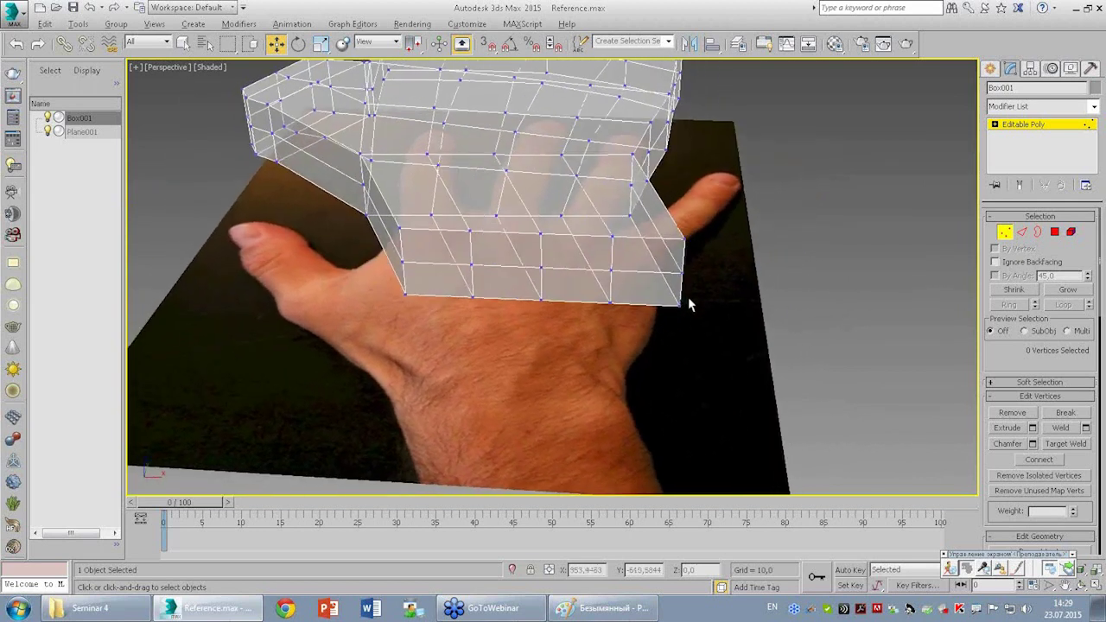
mouse_move(631, 415)
middle_mouse_down("alt")
mouse_move(627, 288)
mouse_move(668, 324)
middle_mouse_up("alt")
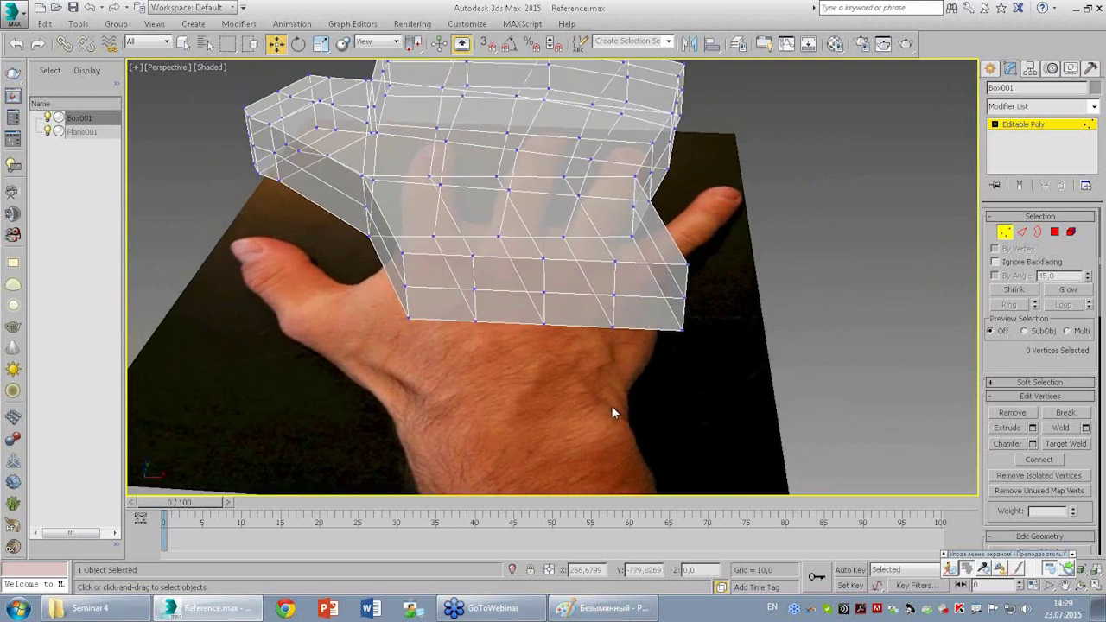
left_click(684, 279)
mouse_move(684, 268)
middle_mouse_down("alt")
mouse_move(679, 243)
mouse_move(696, 243)
middle_mouse_up("alt")
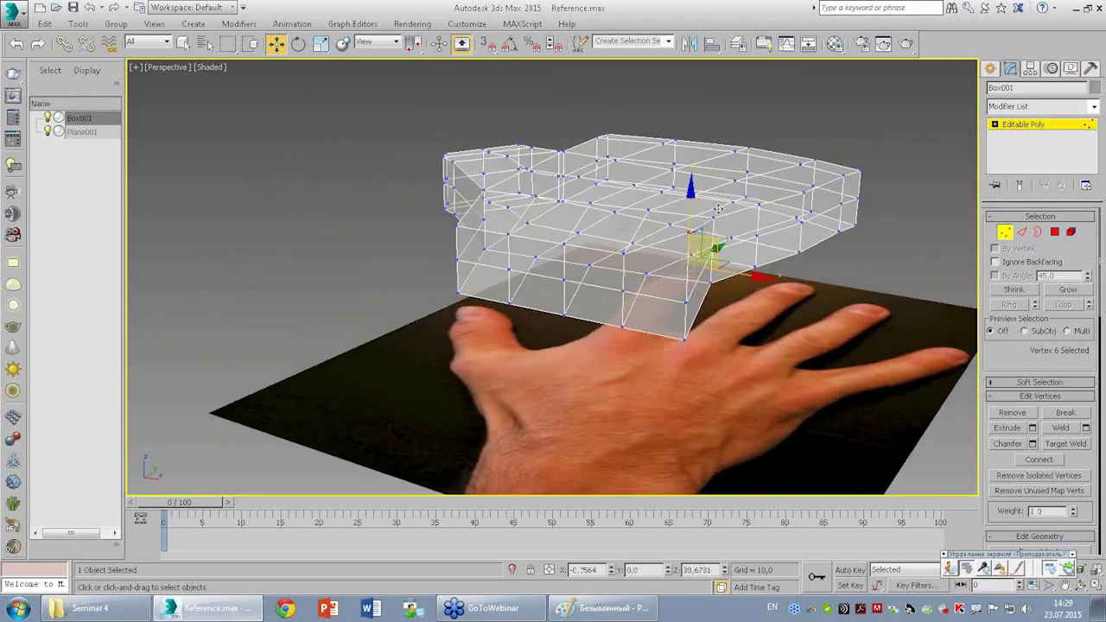
key("alt+x")
mouse_move(722, 211)
middle_mouse_down("alt")
mouse_move(802, 265)
mouse_move(747, 110)
mouse_move(640, 212)
middle_mouse_up("alt")
scroll(638, 287, "up", 2)
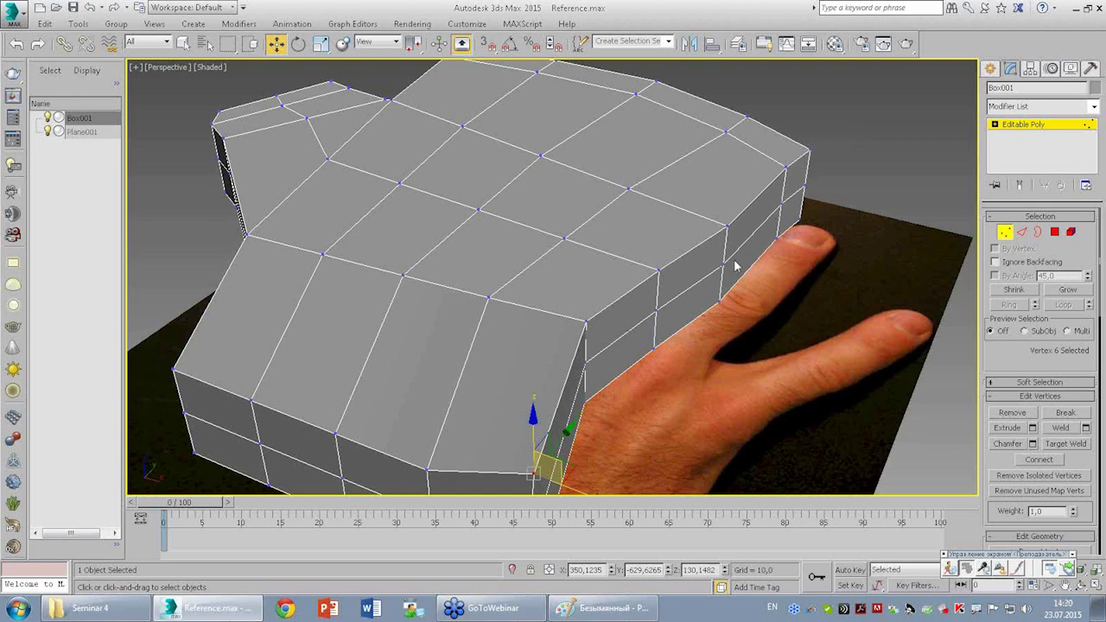
Move the palm-edge corner vertex up-left and the next vertex up-right to fit the reference.
mouse_move(586, 323)
middle_mouse_down("alt")
mouse_move(616, 321)
mouse_move(653, 346)
mouse_move(615, 311)
middle_mouse_up("alt")
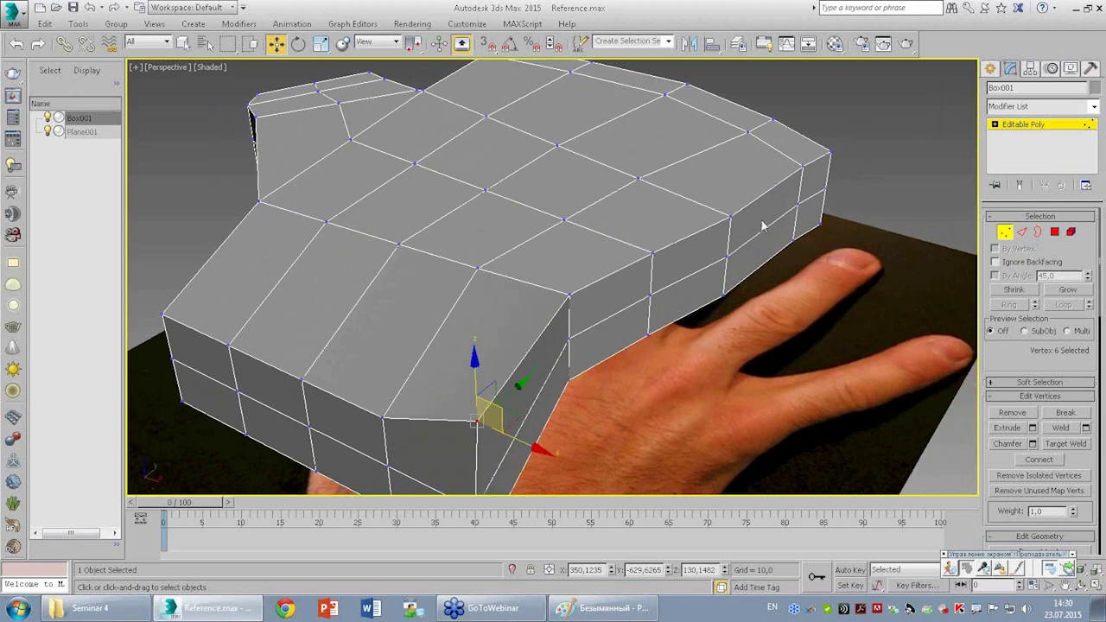
left_click(569, 296)
middle_click_drag(568, 296, 609, 299, "alt")
left_click_drag(609, 299, 589, 283)
left_click(664, 258)
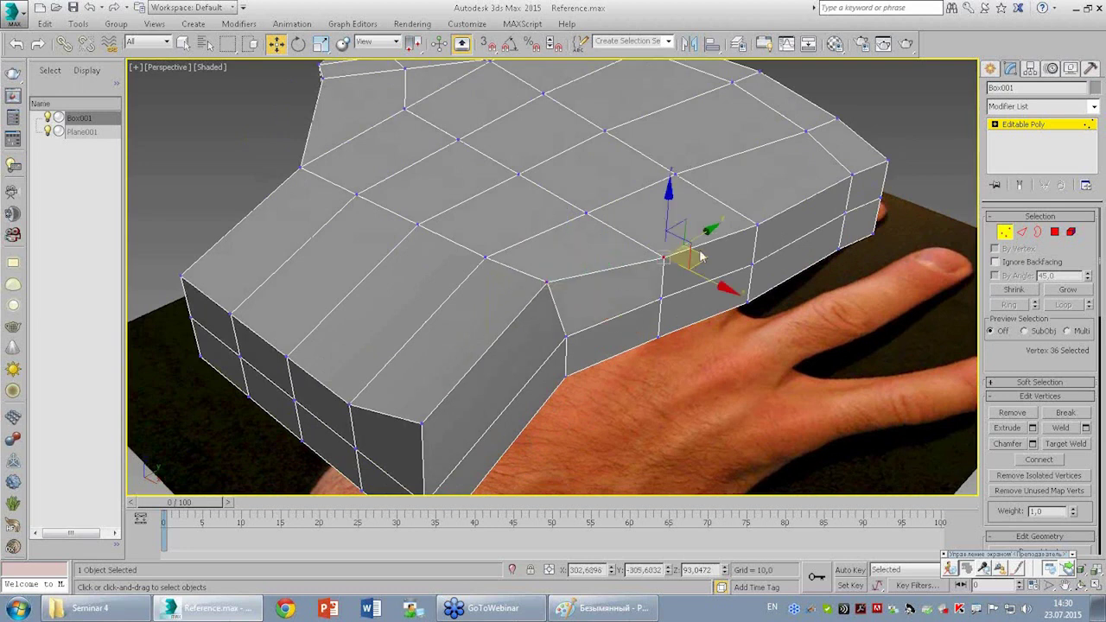
left_click_drag(701, 256, 756, 226)
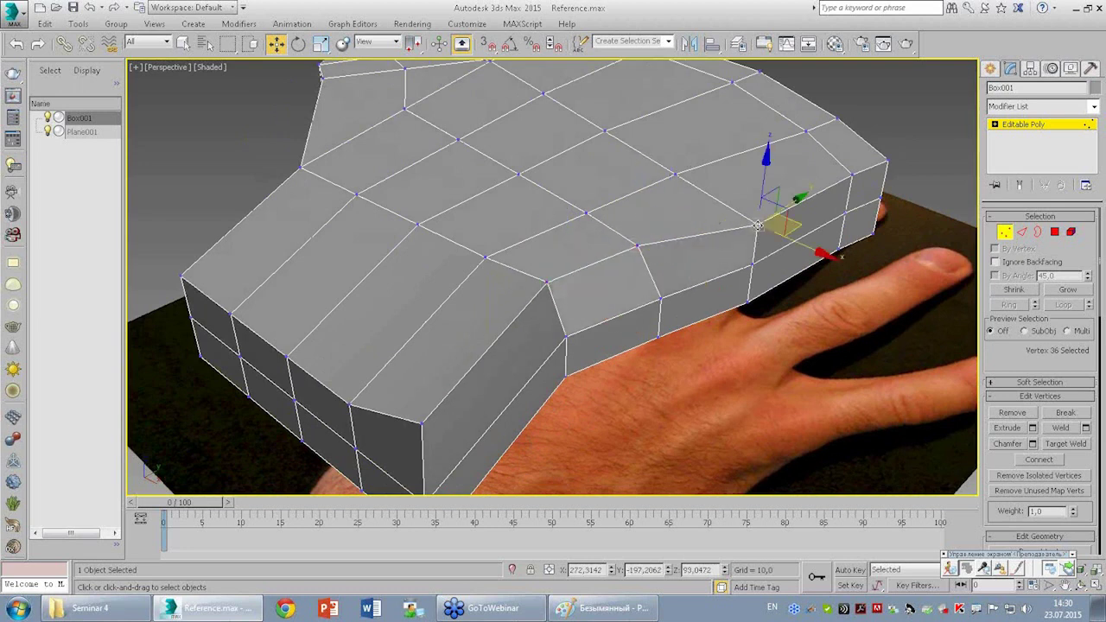
Select the finger-end corner and lower side vertices along the little-finger edge.
left_click(769, 186)
middle_click_drag(769, 186, 647, 227, "alt")
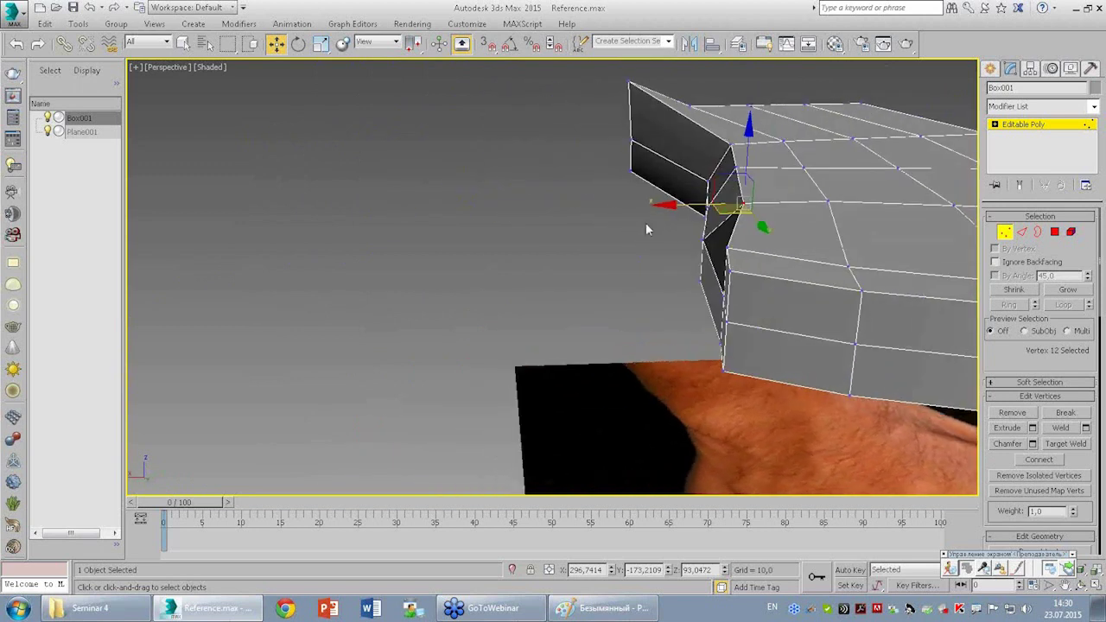
left_click(727, 249)
left_click(748, 250)
left_click(734, 285)
left_click(729, 276)
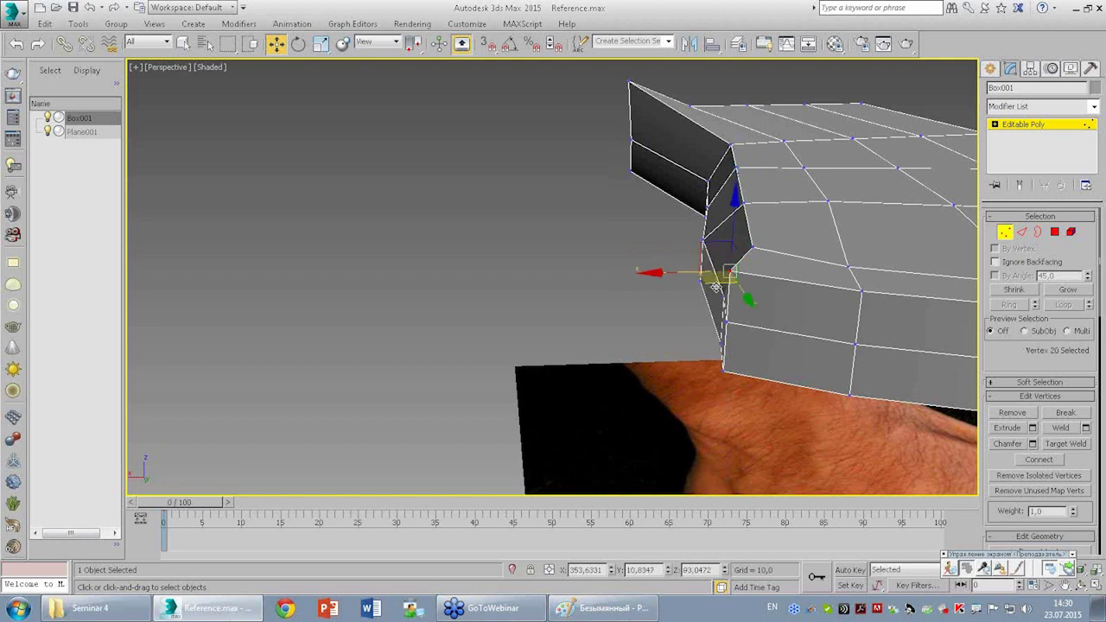
middle_click_drag(767, 323, 716, 412, "alt")
left_click_drag(748, 404, 674, 384)
Select five notch vertices and move them left along X.
left_click(623, 365, "ctrl")
left_click(597, 353, "ctrl")
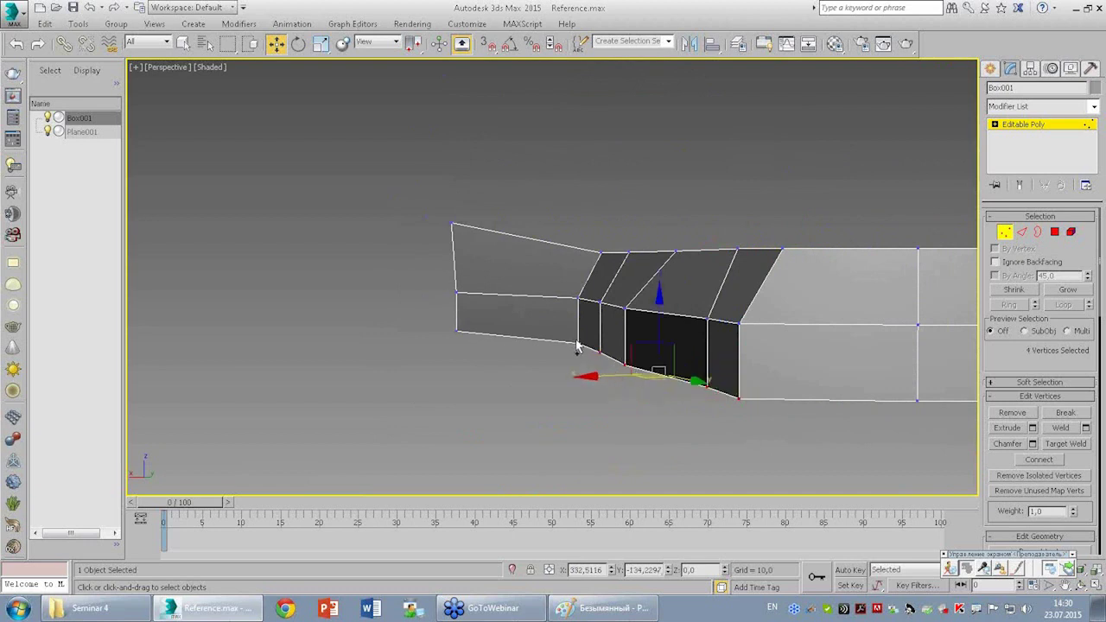
left_click(578, 342, "ctrl")
mouse_move(639, 368)
left_mouse_down()
mouse_move(617, 361)
mouse_move(632, 355)
left_mouse_up()
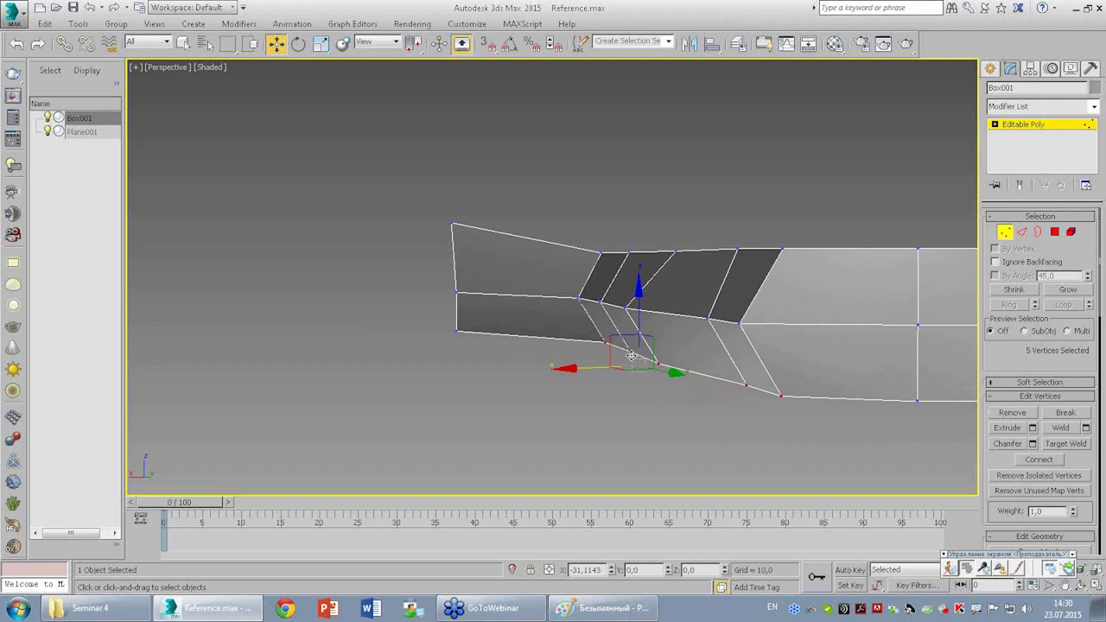
middle_click_drag(631, 355, 832, 311, "alt")
scroll(756, 307, "down", 3)
mouse_move(758, 298)
middle_mouse_down("alt")
mouse_move(696, 286)
mouse_move(672, 386)
mouse_move(640, 391)
middle_mouse_up("alt")
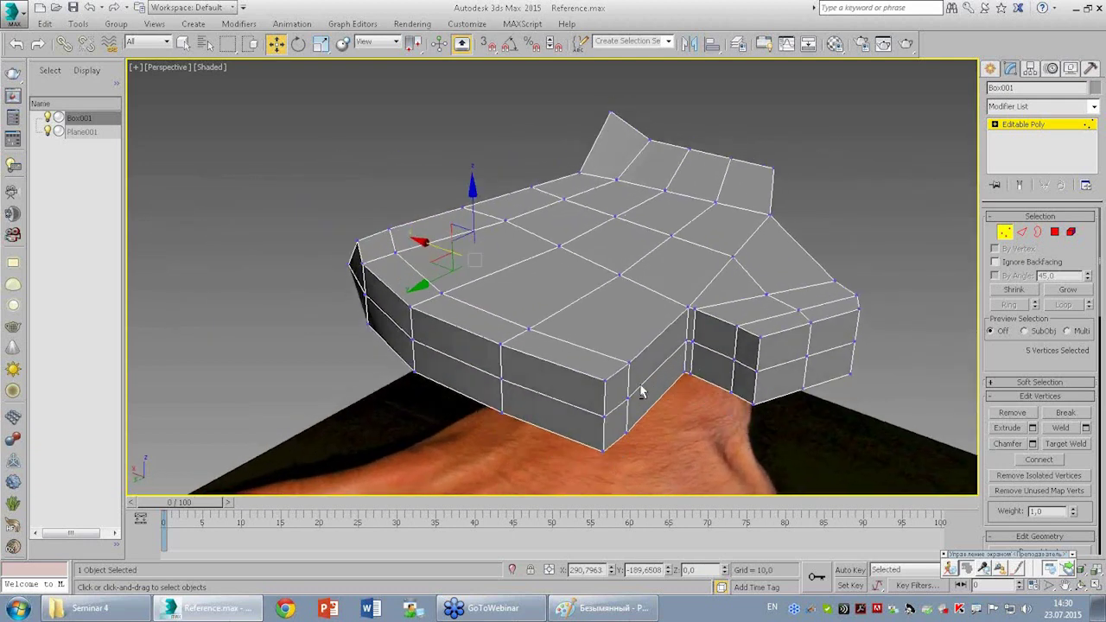
Pull the notch corner vertex up-right and lift the bottom corner to the palm top.
left_click(606, 382)
mouse_move(562, 365)
left_mouse_down()
mouse_move(682, 341)
mouse_move(656, 298)
mouse_move(643, 299)
left_mouse_up()
middle_click_drag(643, 299, 587, 412, "alt")
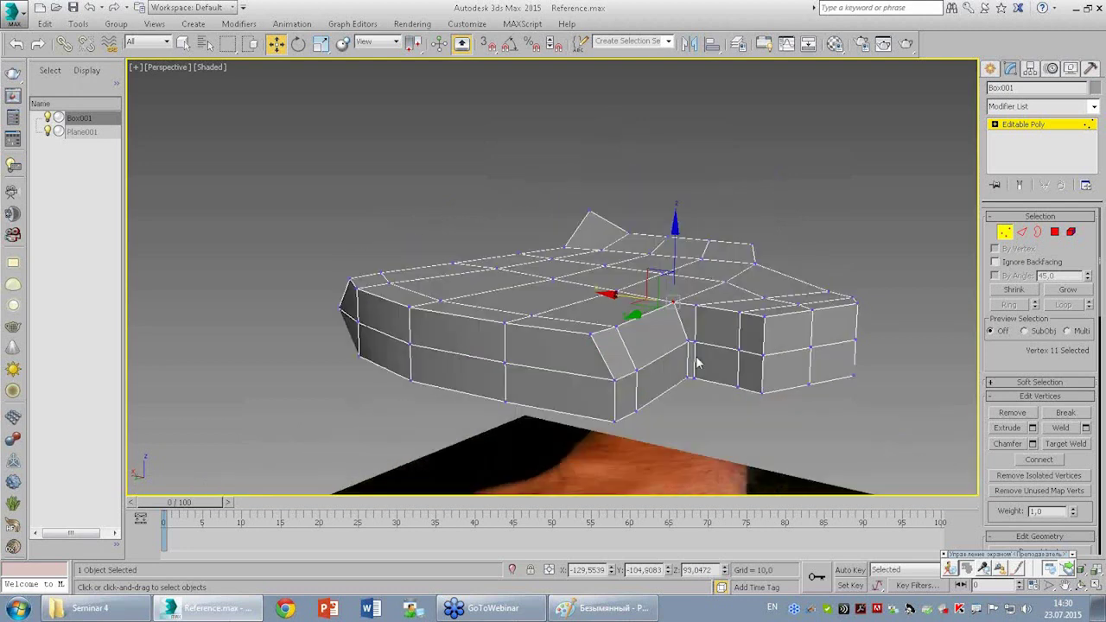
mouse_move(587, 412)
left_mouse_down()
mouse_move(631, 424)
mouse_move(682, 383)
left_mouse_up()
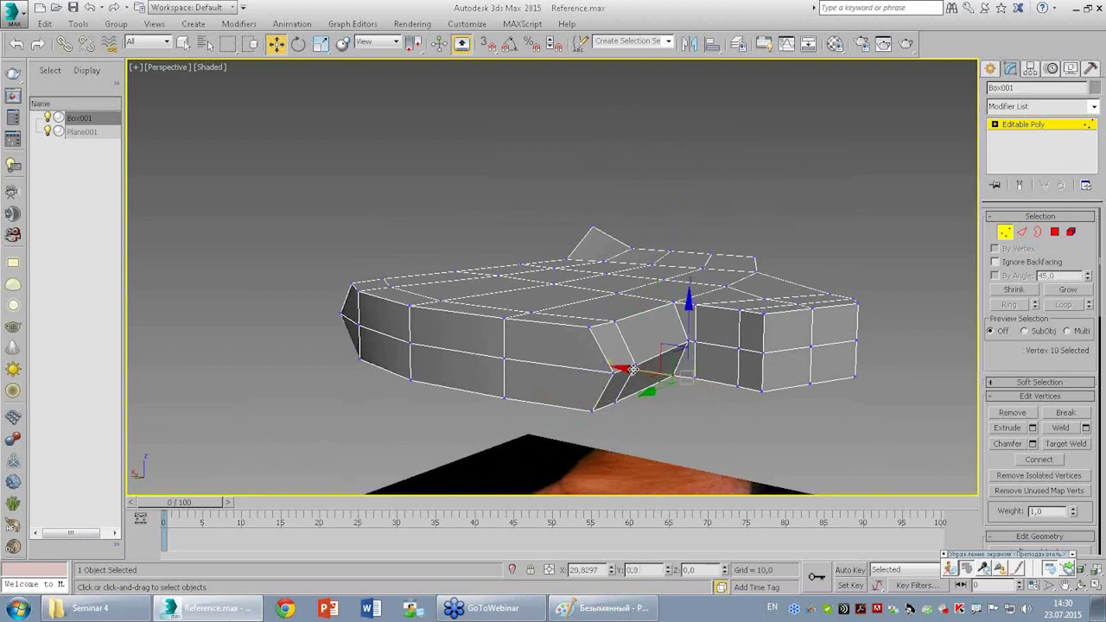
mouse_move(646, 372)
middle_mouse_down("alt")
mouse_move(796, 344)
mouse_move(640, 325)
middle_mouse_up("alt")
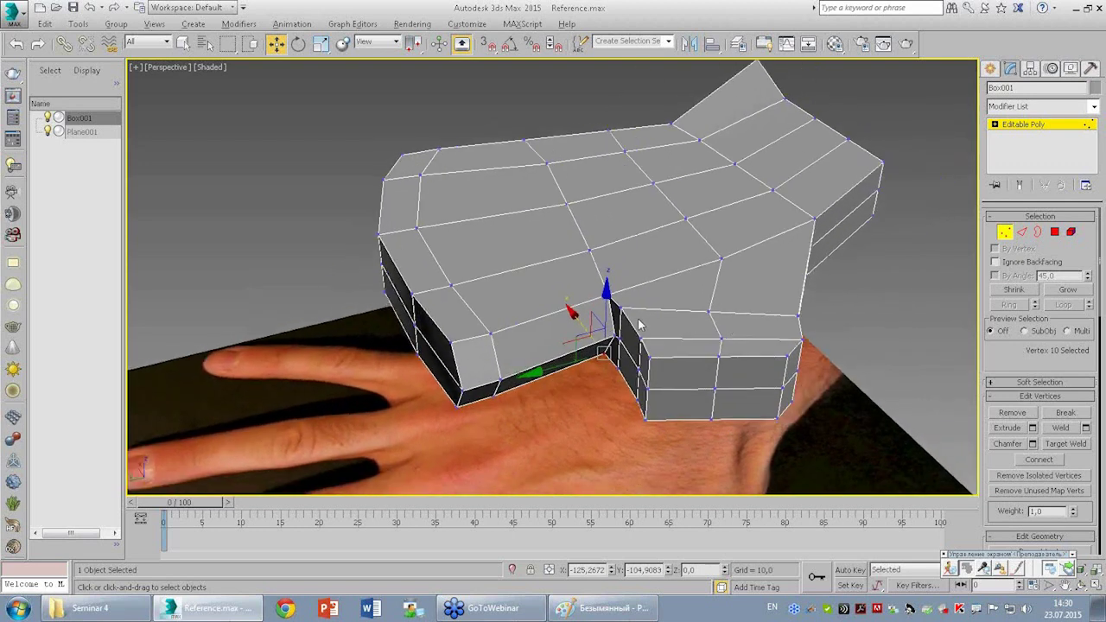
left_click_drag(620, 311, 637, 259)
Select the inner thumb-notch vertices from a side-on view.
middle_click_drag(831, 336, 778, 317, "alt")
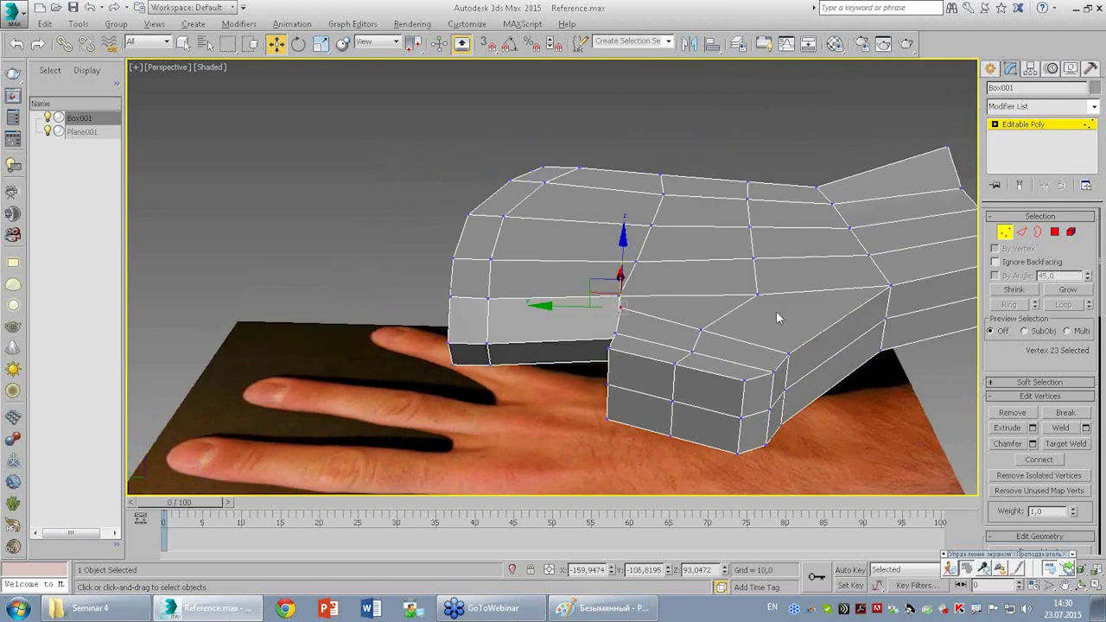
mouse_move(777, 367)
middle_mouse_down("alt")
mouse_move(785, 334)
mouse_move(728, 314)
middle_mouse_up("alt")
left_click(745, 343)
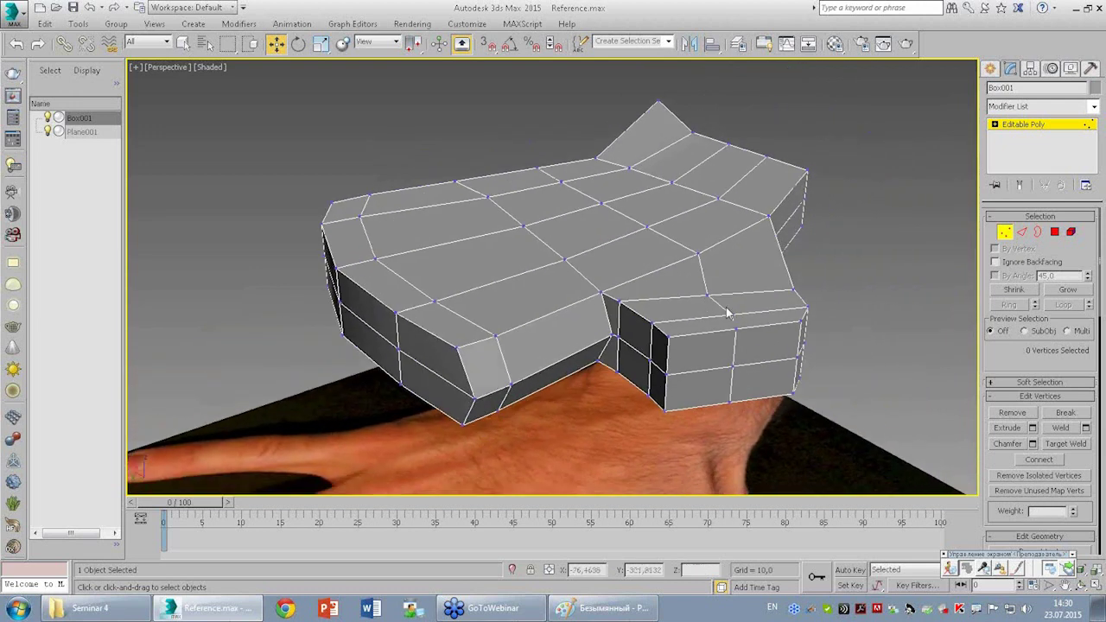
left_click(618, 300)
left_click(663, 336, "ctrl")
left_click(666, 341, "ctrl")
mouse_move(806, 341)
middle_mouse_down("alt")
mouse_move(789, 341)
mouse_move(819, 372)
middle_mouse_up("alt")
Select six thumb-base end vertices and scale them down inward.
left_click(803, 351, "ctrl")
left_click(822, 339, "ctrl")
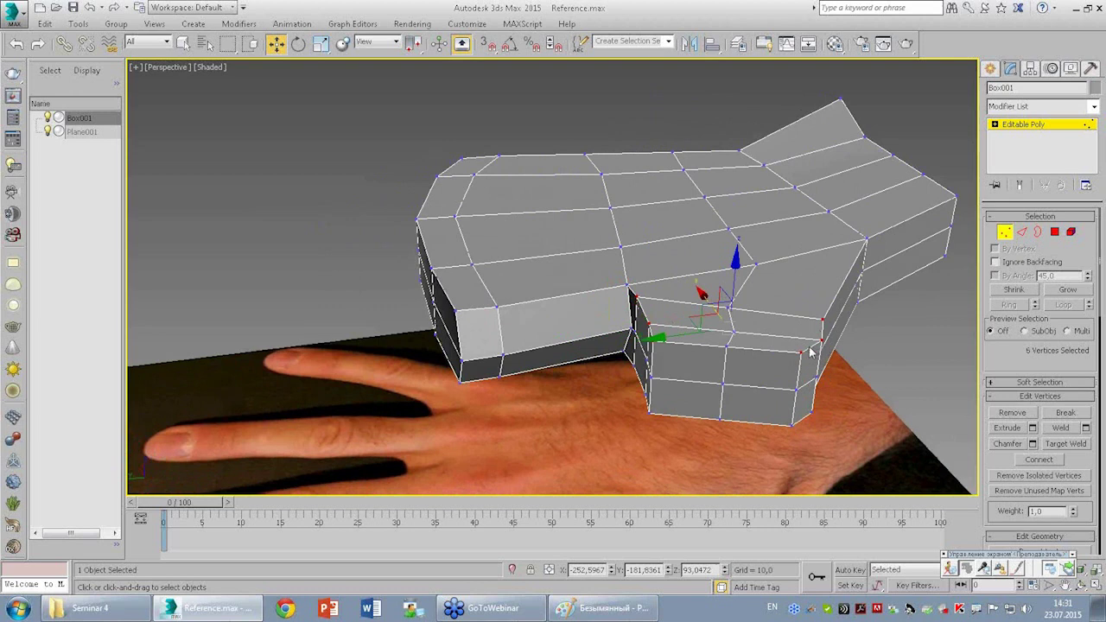
middle_click_drag(810, 351, 758, 343)
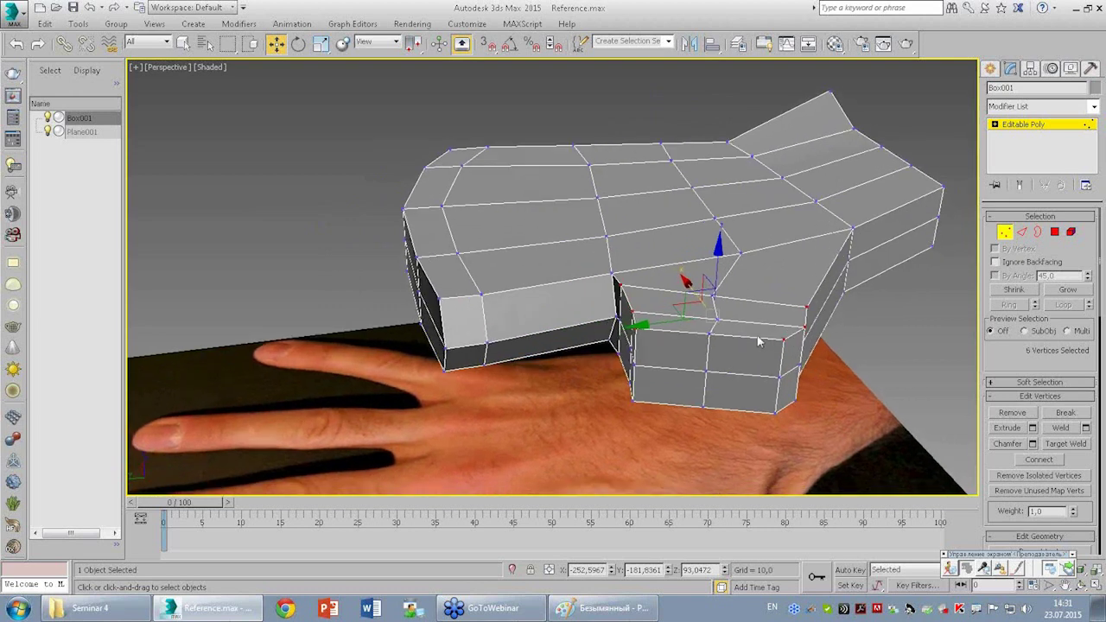
key("r")
left_click_drag(707, 311, 713, 318)
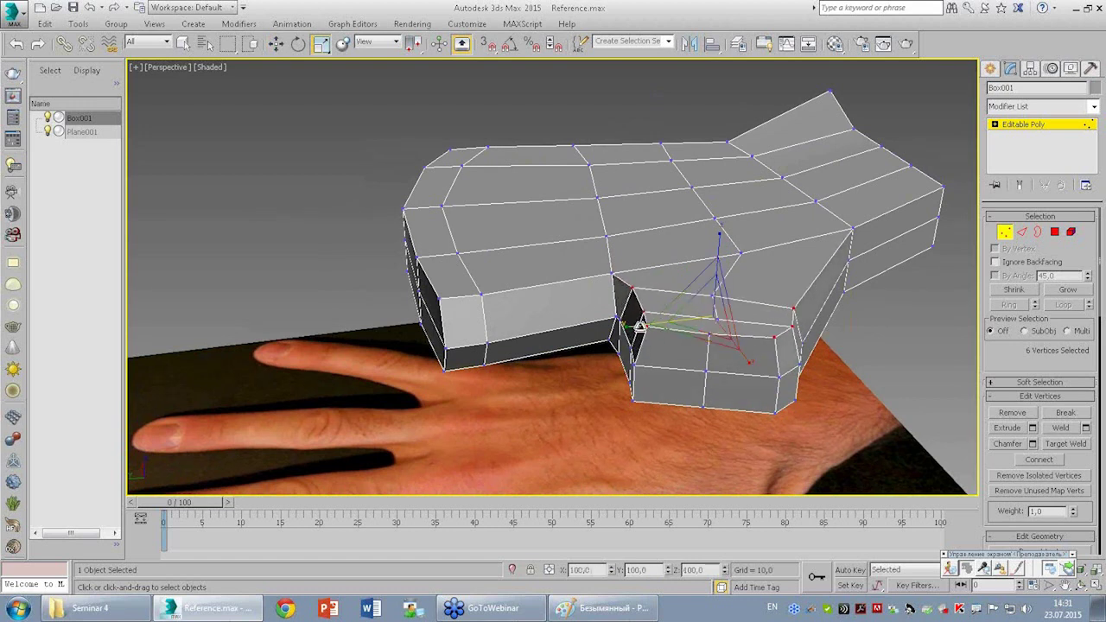
left_click_drag(665, 310, 630, 293)
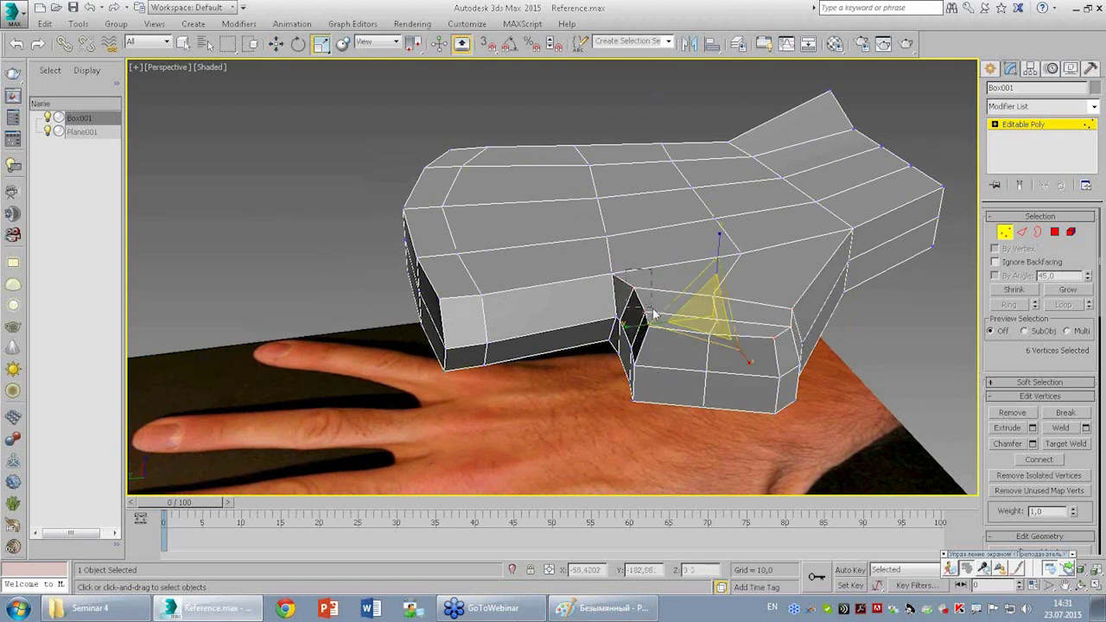
Move the two notch-corner vertices down and outward to the right.
left_click(633, 290)
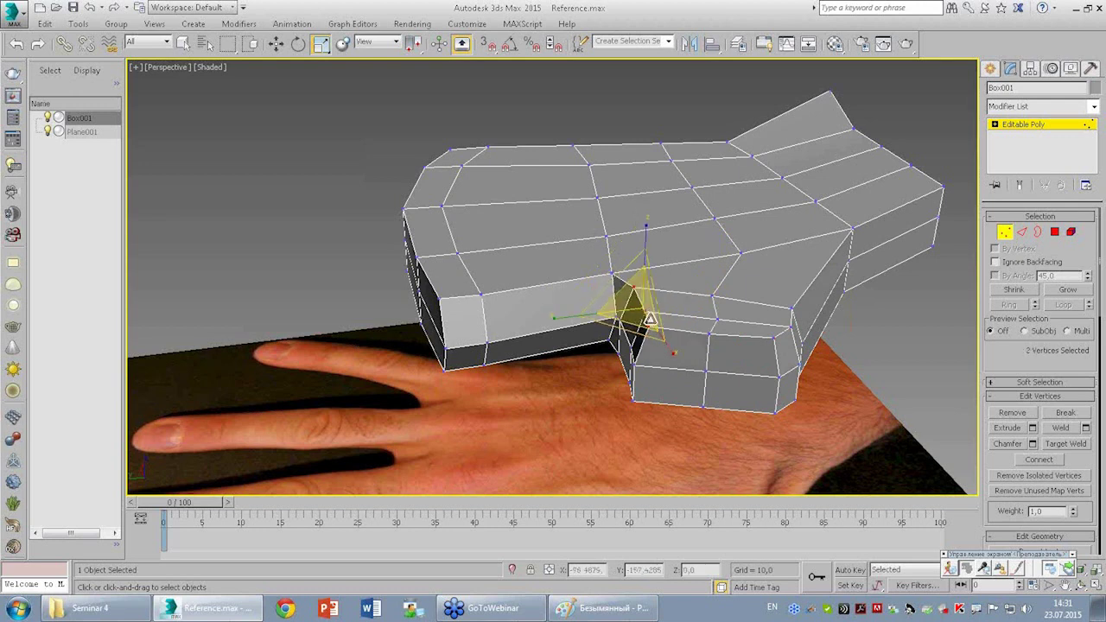
key("w")
left_click_drag(619, 289, 650, 309)
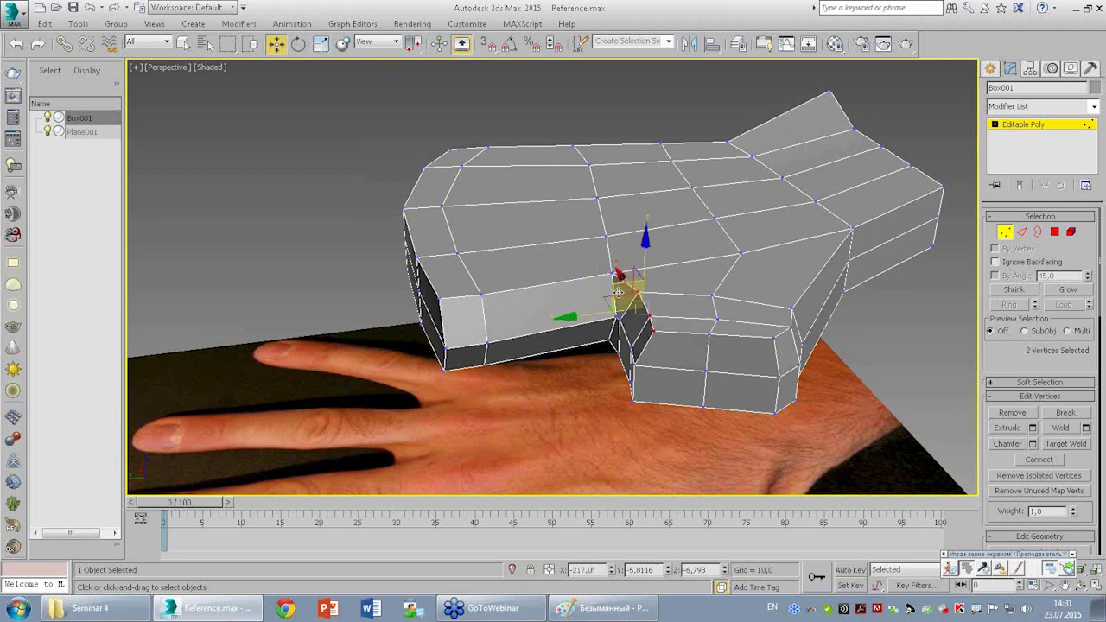
mouse_move(768, 348)
left_mouse_down()
mouse_move(793, 332)
mouse_move(748, 402)
left_mouse_up()
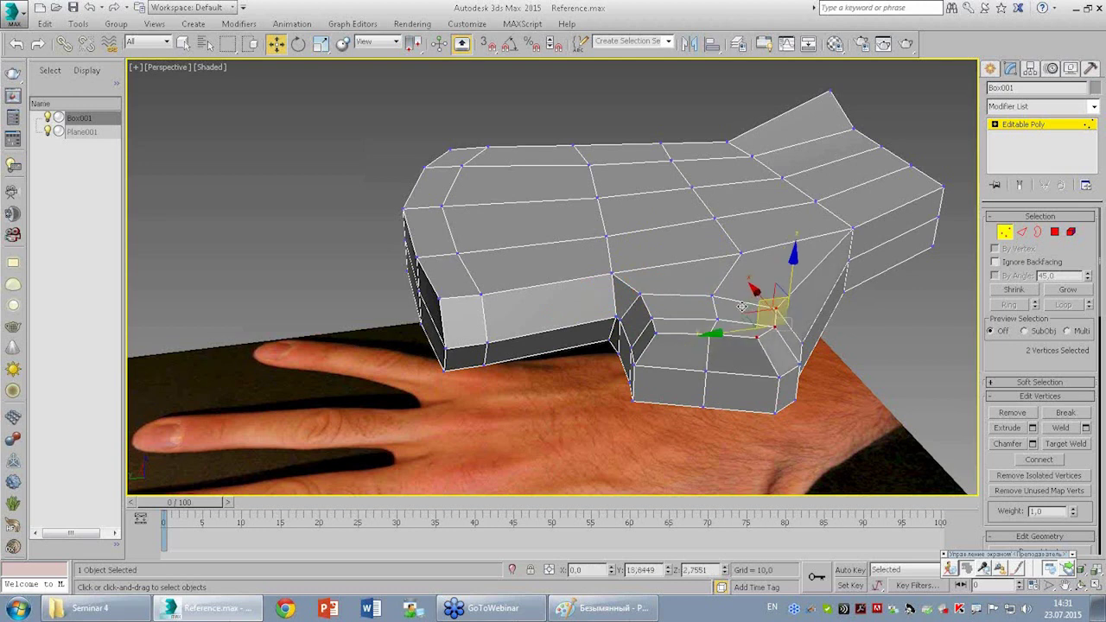
middle_click_drag(748, 401, 726, 361, "alt")
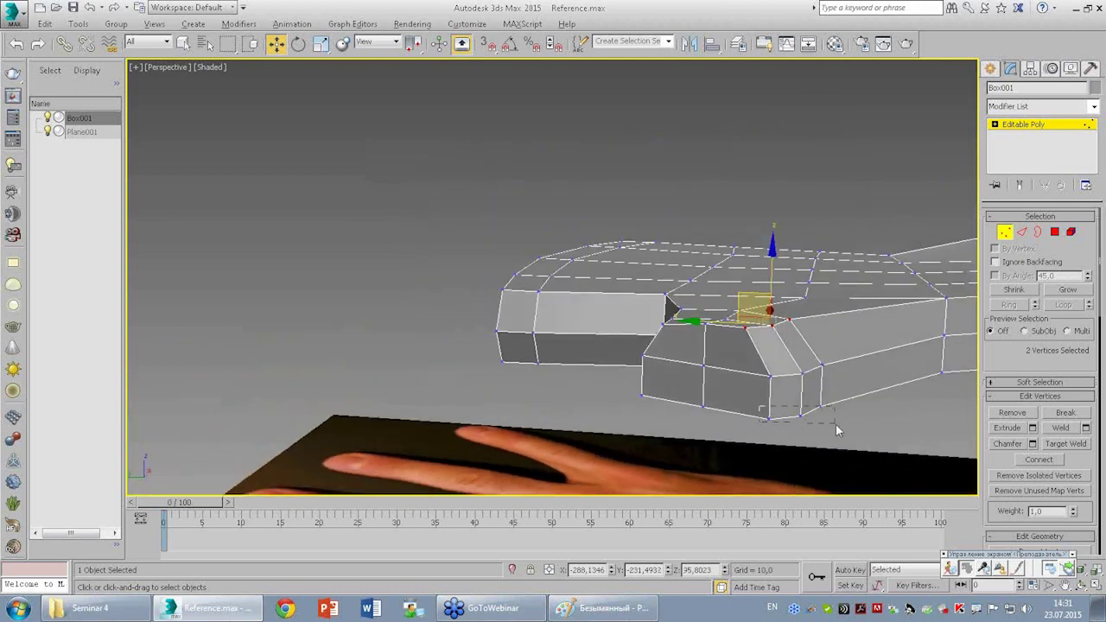
From below, select four lower thumb-base vertices and move them up and inward.
left_click_drag(836, 425, 826, 434)
middle_click_drag(827, 434, 729, 363, "alt")
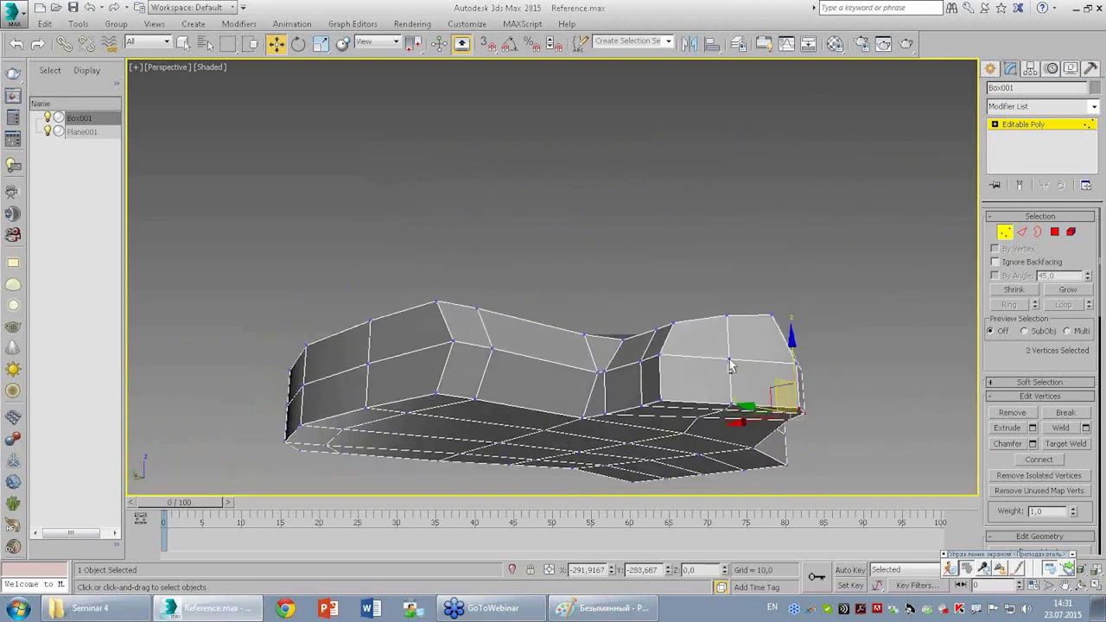
left_click_drag(645, 395, 651, 409, "ctrl")
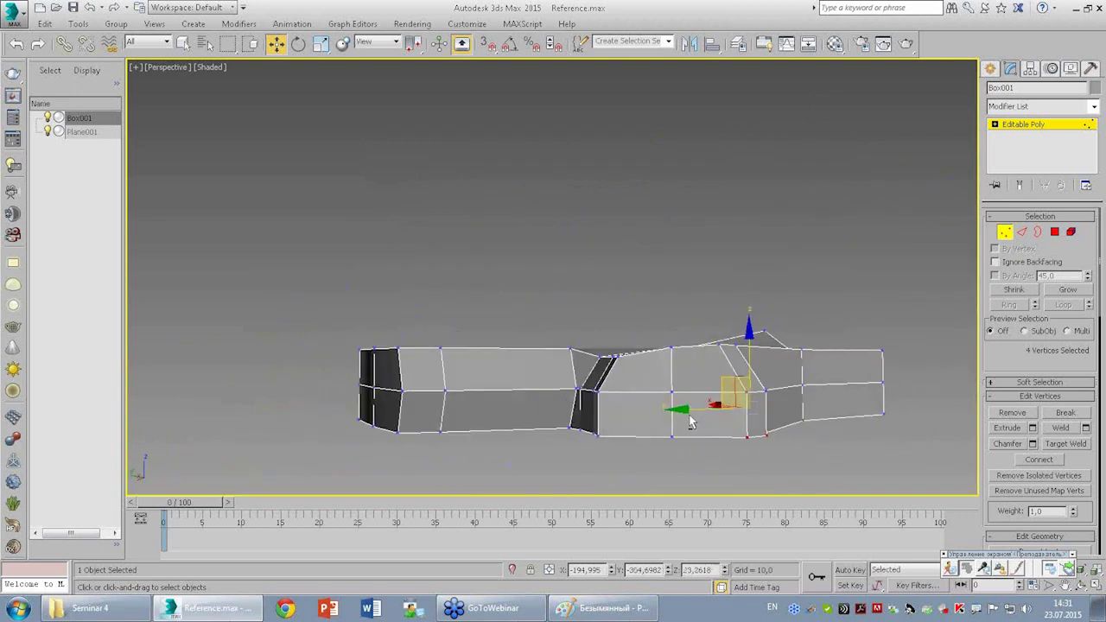
middle_click_drag(715, 407, 731, 393, "alt")
left_click_drag(731, 393, 706, 376)
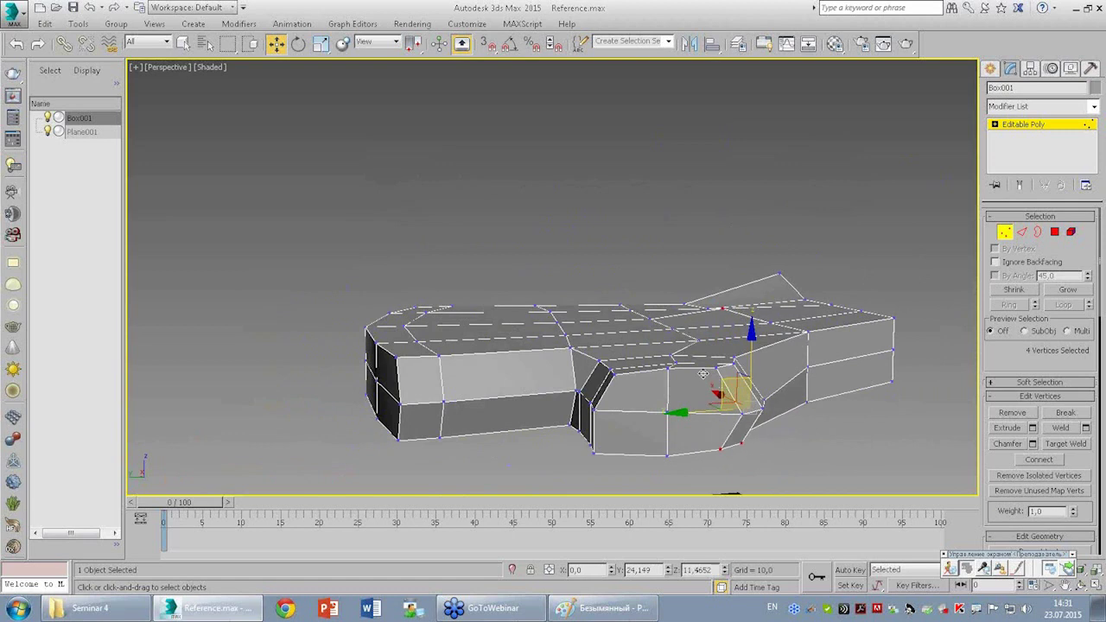
Tuck the three underside thumb-notch vertices inward, raised to Z 4.4318.
left_click(741, 311, "alt")
mouse_move(785, 316)
middle_mouse_down("alt")
mouse_move(767, 393)
mouse_move(794, 417)
middle_mouse_up("alt")
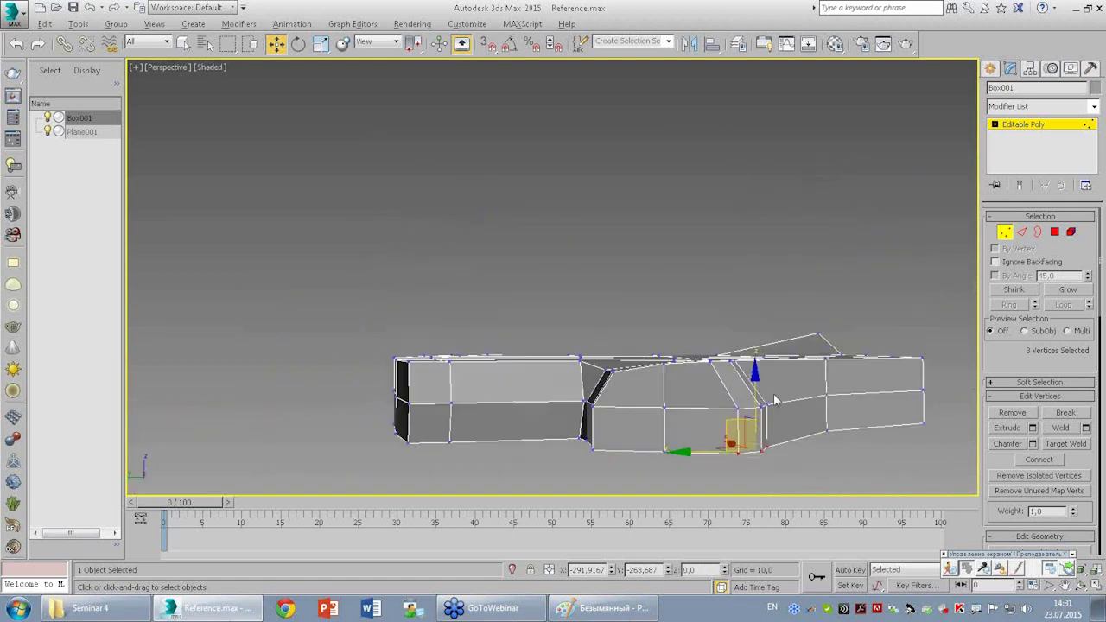
left_click_drag(734, 429, 717, 421)
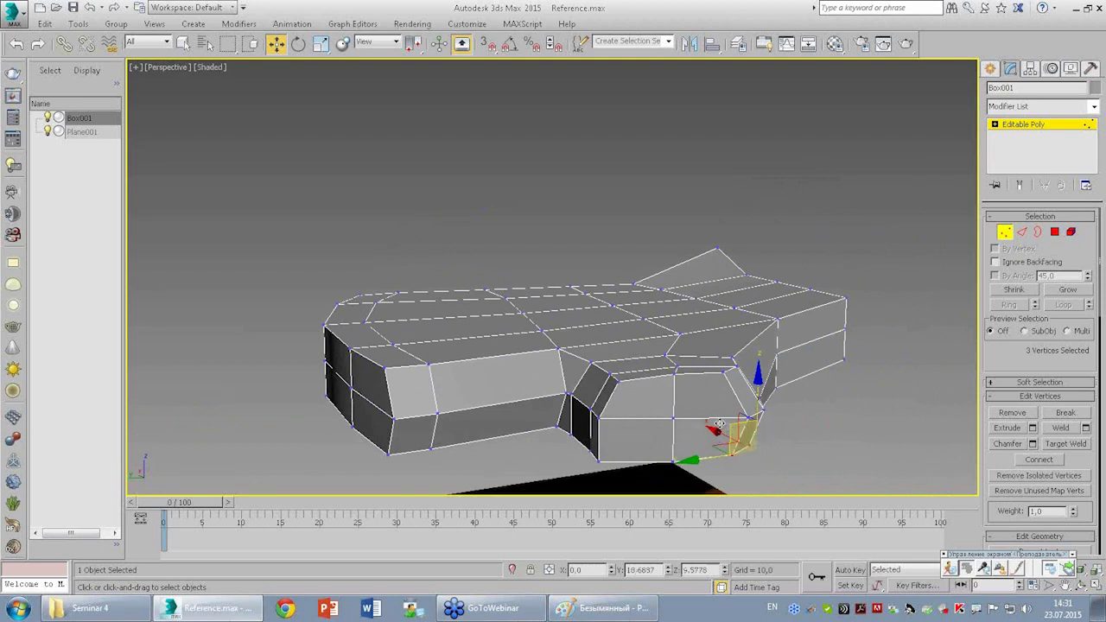
mouse_move(718, 421)
middle_mouse_down("alt")
mouse_move(642, 437)
mouse_move(647, 400)
mouse_move(627, 397)
middle_mouse_up("alt")
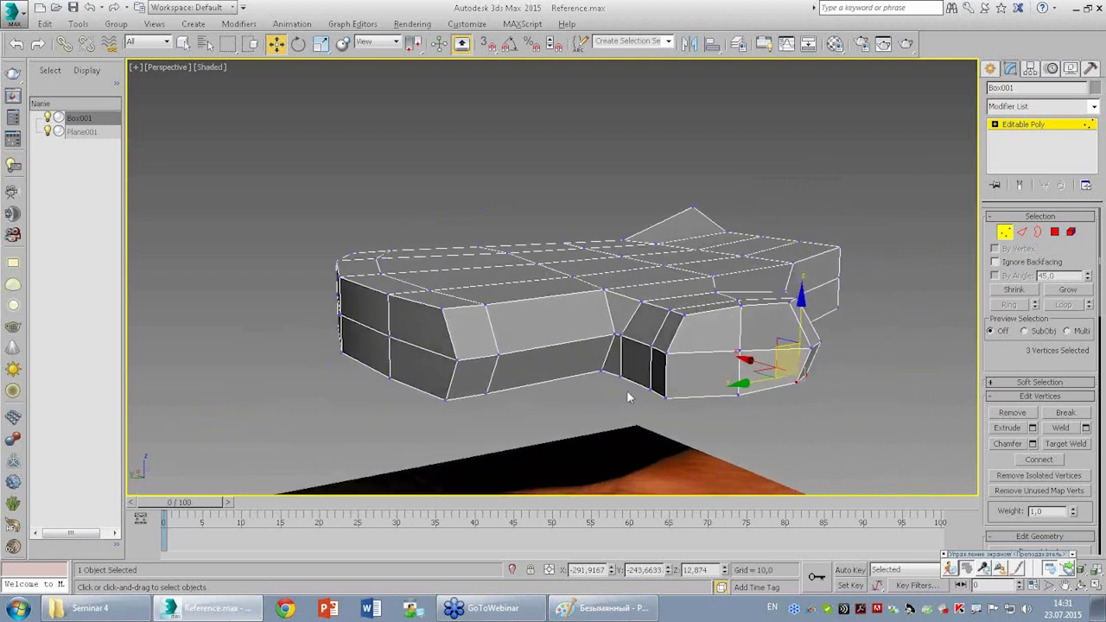
left_click_drag(651, 406, 650, 404)
middle_click_drag(651, 405, 625, 362, "alt")
left_click_drag(626, 363, 650, 361)
mouse_move(649, 361)
middle_mouse_down("alt")
mouse_move(798, 315)
mouse_move(772, 349)
mouse_move(835, 395)
mouse_move(703, 397)
mouse_move(715, 411)
mouse_move(780, 365)
mouse_move(765, 360)
mouse_move(735, 395)
mouse_move(790, 394)
mouse_move(789, 414)
mouse_move(752, 456)
mouse_move(737, 313)
middle_mouse_up("alt")
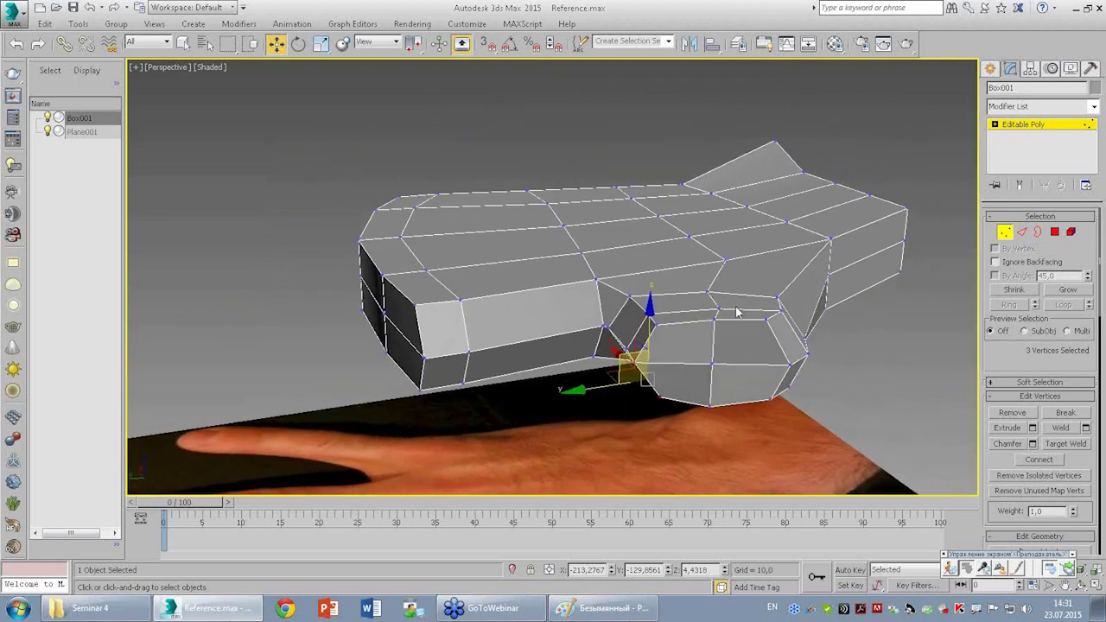
Lift three vertices near the thumb base up toward the palm top.
left_click_drag(706, 294, 707, 291)
left_click(715, 308, "ctrl")
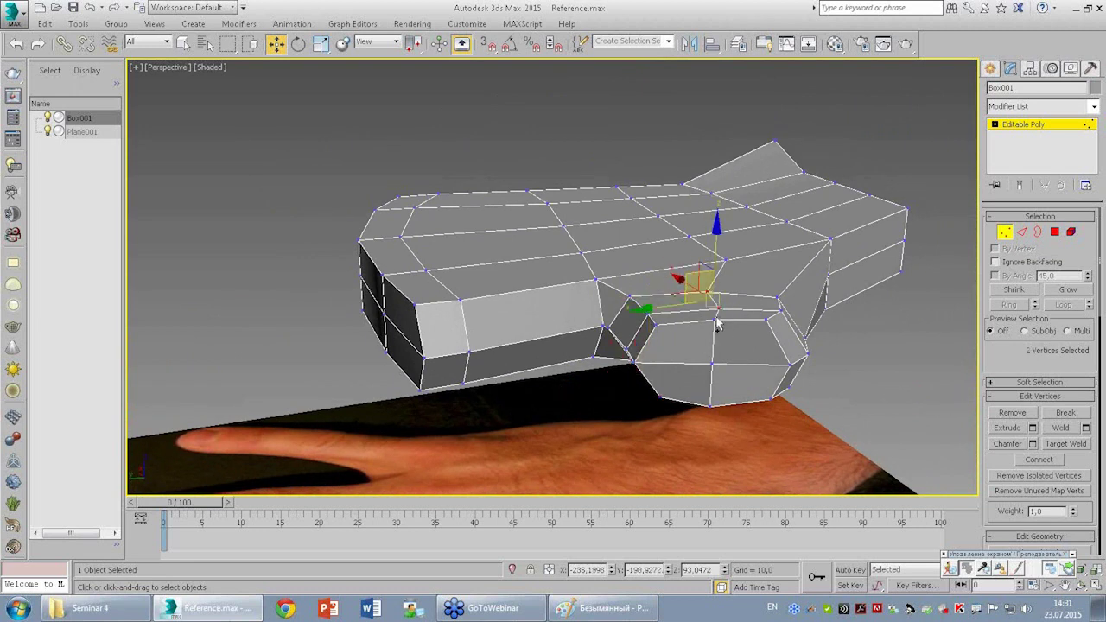
left_click(714, 313, "ctrl")
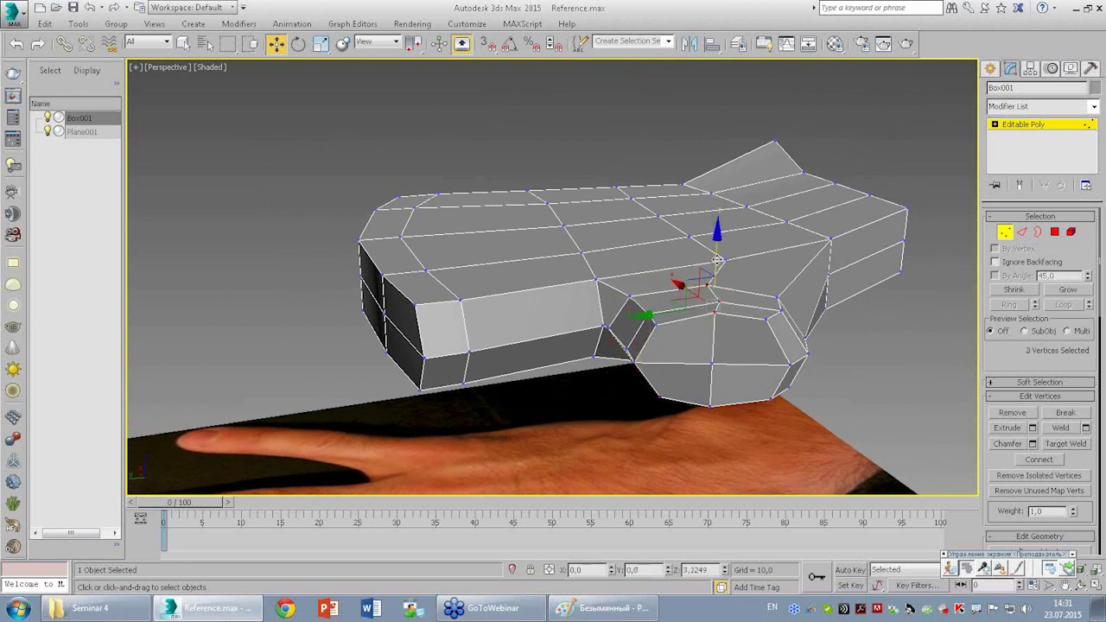
left_click_drag(721, 261, 726, 260)
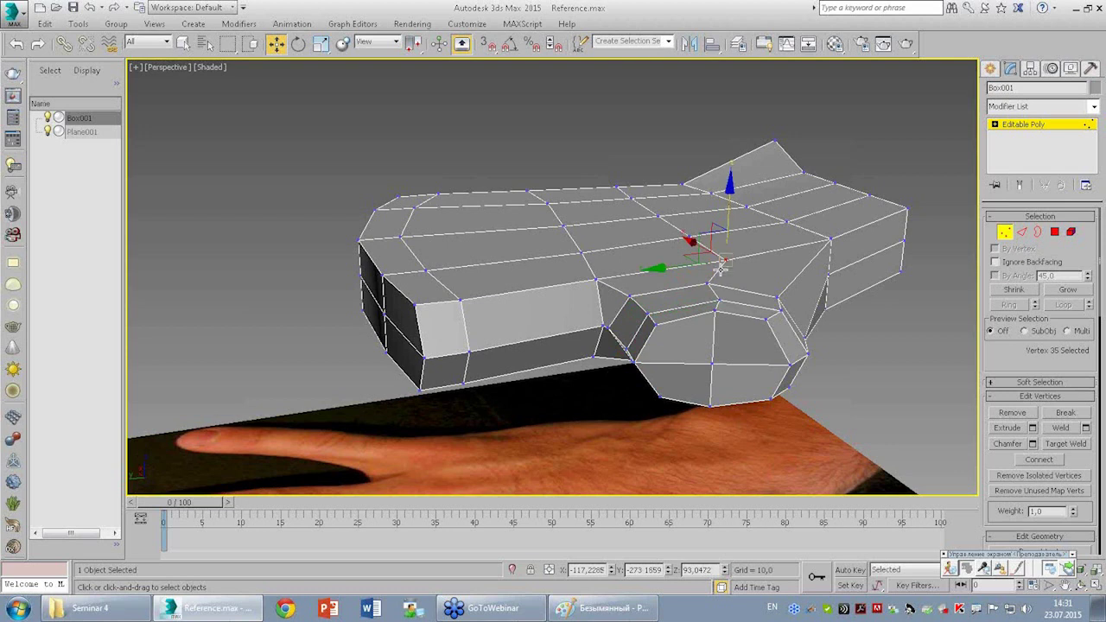
Shift a single vertex above the thumb base slightly to smooth the palm surface.
left_click(710, 291)
left_click(708, 284)
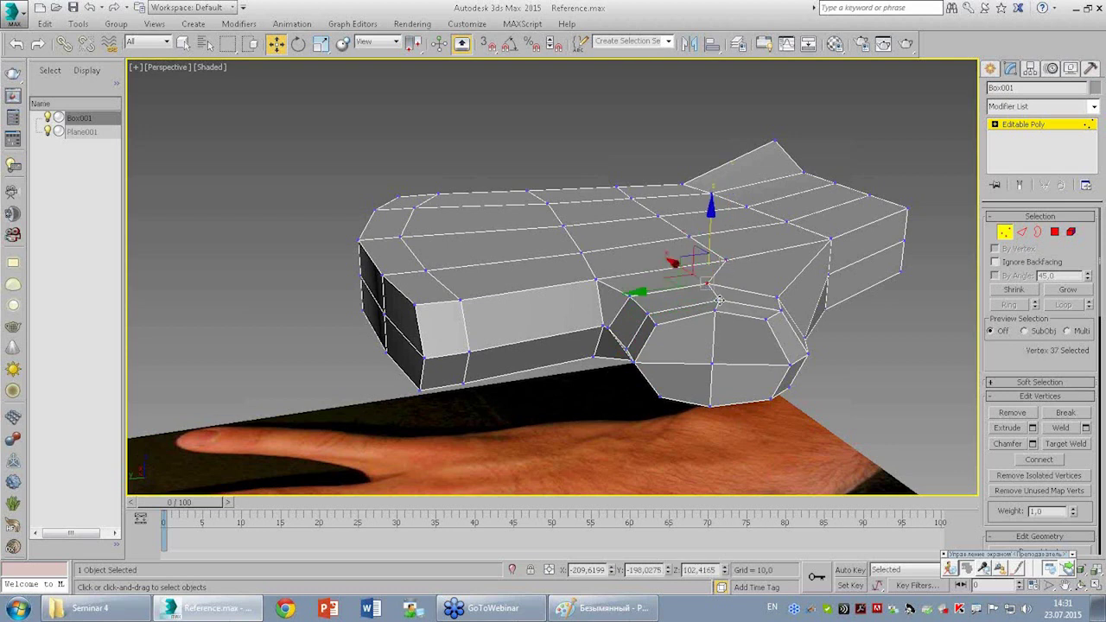
left_click(714, 305, "ctrl")
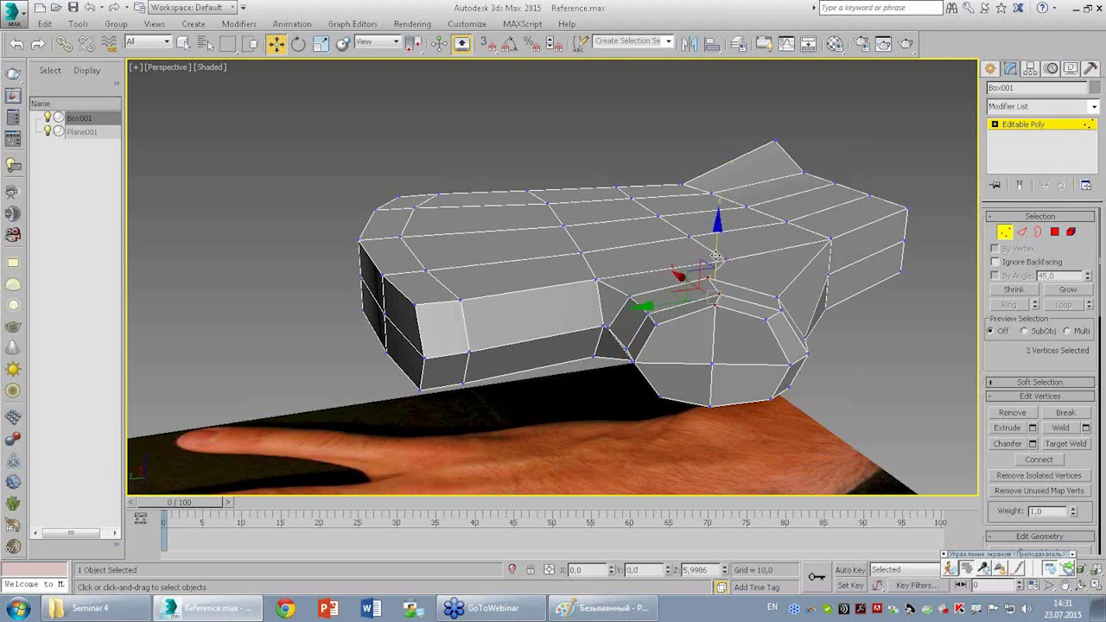
left_click(710, 286)
mouse_move(702, 278)
left_mouse_down()
mouse_move(694, 269)
mouse_move(704, 281)
left_mouse_up()
left_click(776, 291)
mouse_move(782, 285)
middle_mouse_down("alt")
mouse_move(787, 277)
mouse_move(756, 274)
mouse_move(786, 318)
mouse_move(794, 254)
mouse_move(814, 271)
mouse_move(855, 265)
mouse_move(768, 173)
mouse_move(698, 240)
middle_mouse_up("alt")
Lower the crease vertices between palm and thumb block, then show four viewports.
left_click(683, 227)
left_click_drag(684, 233, 685, 251)
left_click(685, 248, "ctrl")
left_click_drag(683, 185, 685, 197)
middle_click_drag(685, 197, 724, 201, "alt")
left_click(724, 201)
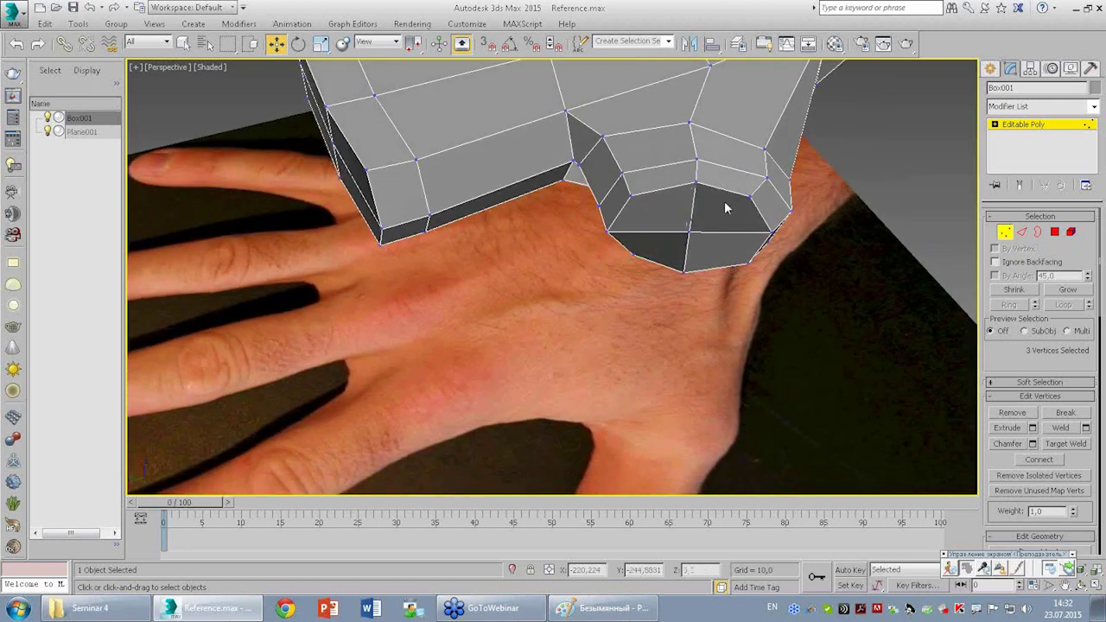
key("alt+w")
Box-select the thumb-base vertices in Top view and move them down over the reference thumb.
scroll(282, 150, "up", 1)
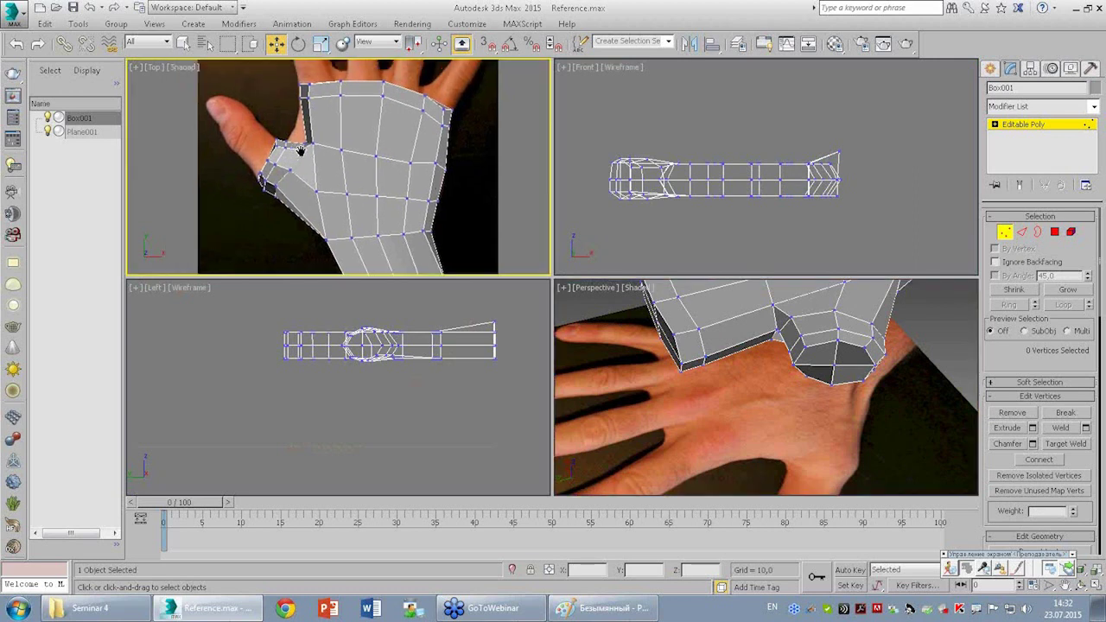
scroll(331, 75, "up", 2)
middle_click_drag(360, 175, 339, 165)
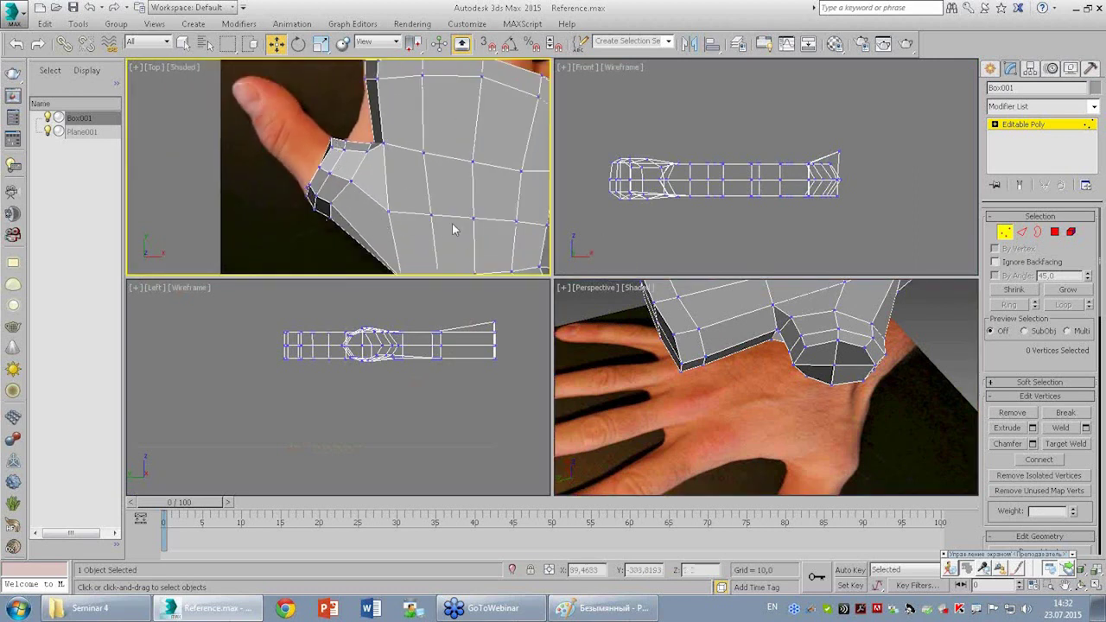
left_click_drag(342, 238, 347, 242)
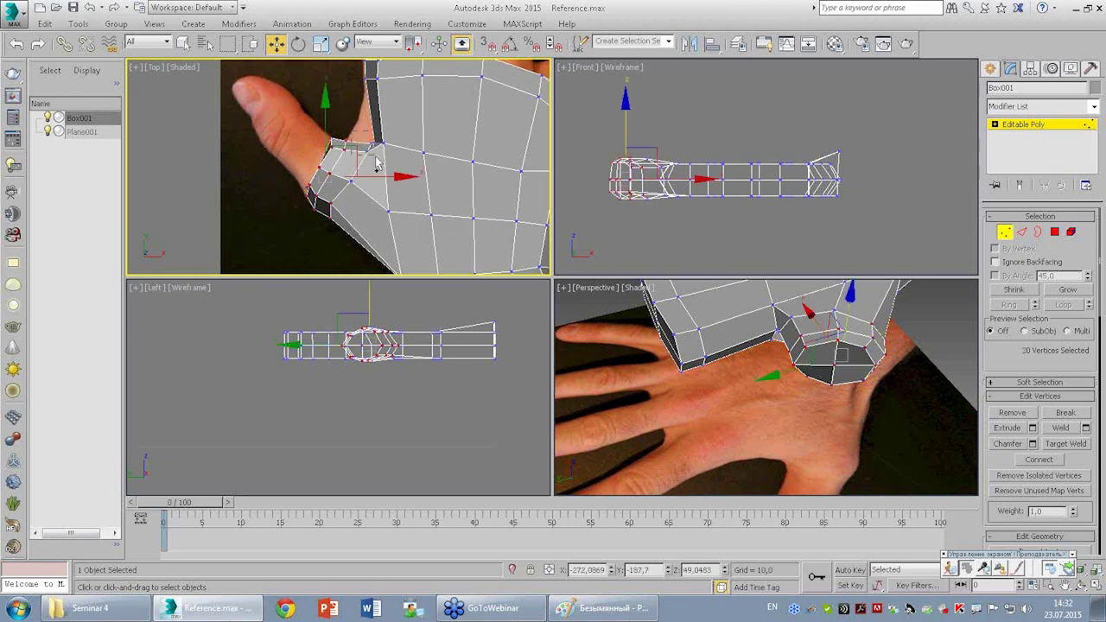
left_click_drag(375, 166, 376, 168, "ctrl")
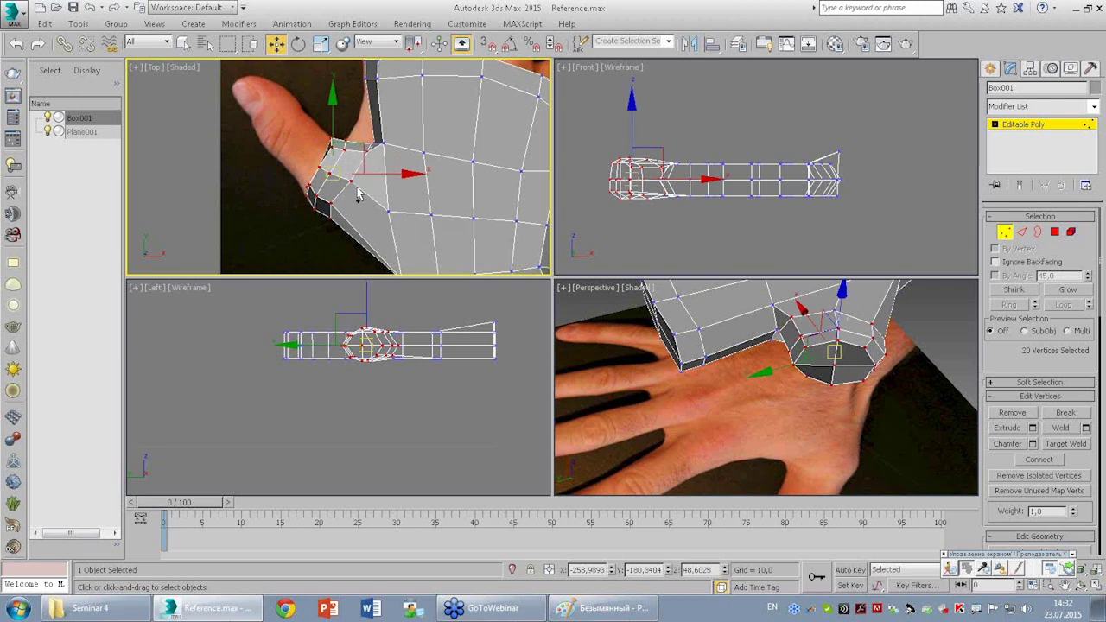
scroll(671, 180, "up", 2)
scroll(667, 155, "up", 2)
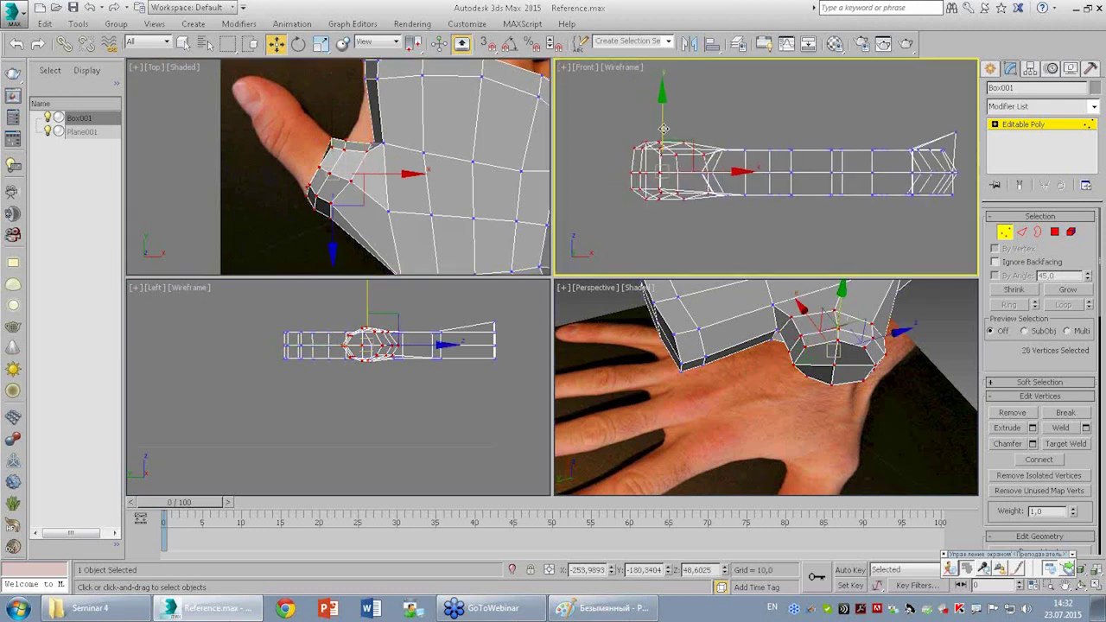
mouse_move(666, 133)
left_mouse_down()
mouse_move(681, 348)
mouse_move(698, 270)
left_mouse_up()
mouse_move(666, 106)
left_mouse_down()
mouse_move(668, 120)
mouse_move(706, 136)
left_mouse_up()
Deselect the thumb vertices and maximize the Perspective view, orbiting to a low front angle.
key("e")
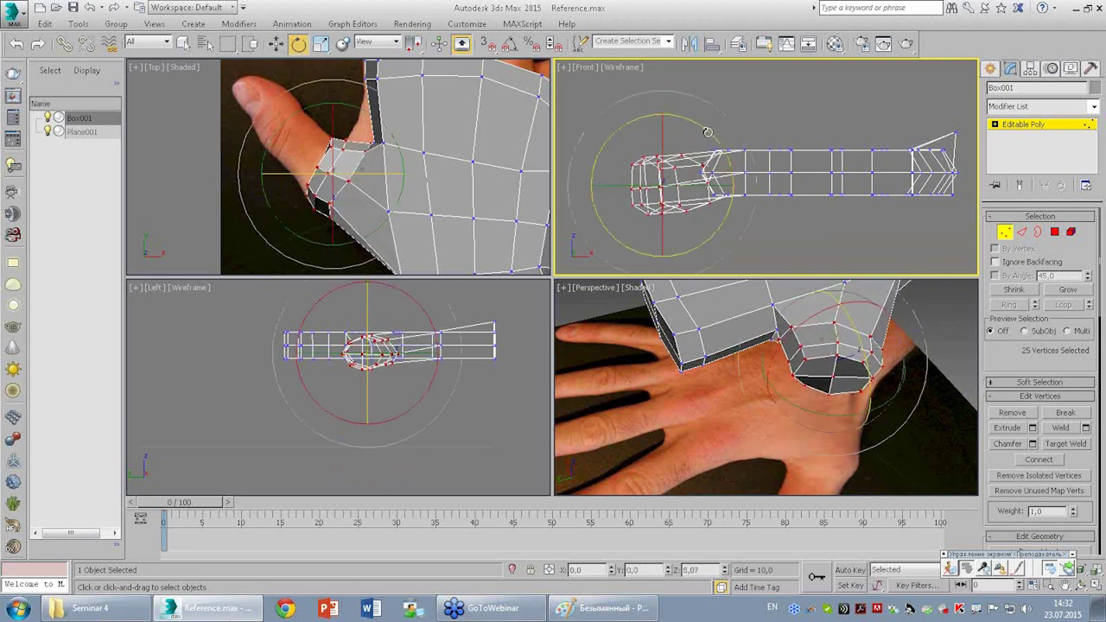
middle_click_drag(358, 199, 346, 87)
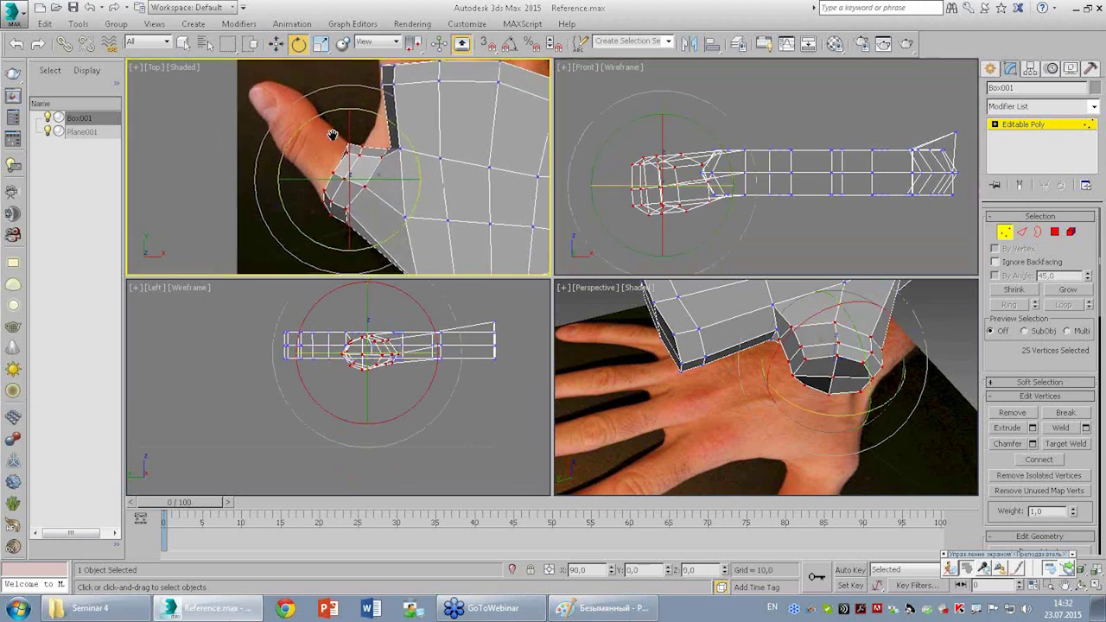
left_click(260, 105)
left_click(852, 350)
key("alt+w")
mouse_move(762, 197)
middle_mouse_down("alt")
mouse_move(689, 242)
mouse_move(526, 246)
middle_mouse_up("alt")
mouse_move(671, 267)
middle_mouse_down("alt")
mouse_move(847, 337)
mouse_move(752, 295)
mouse_move(663, 292)
middle_mouse_up("alt")
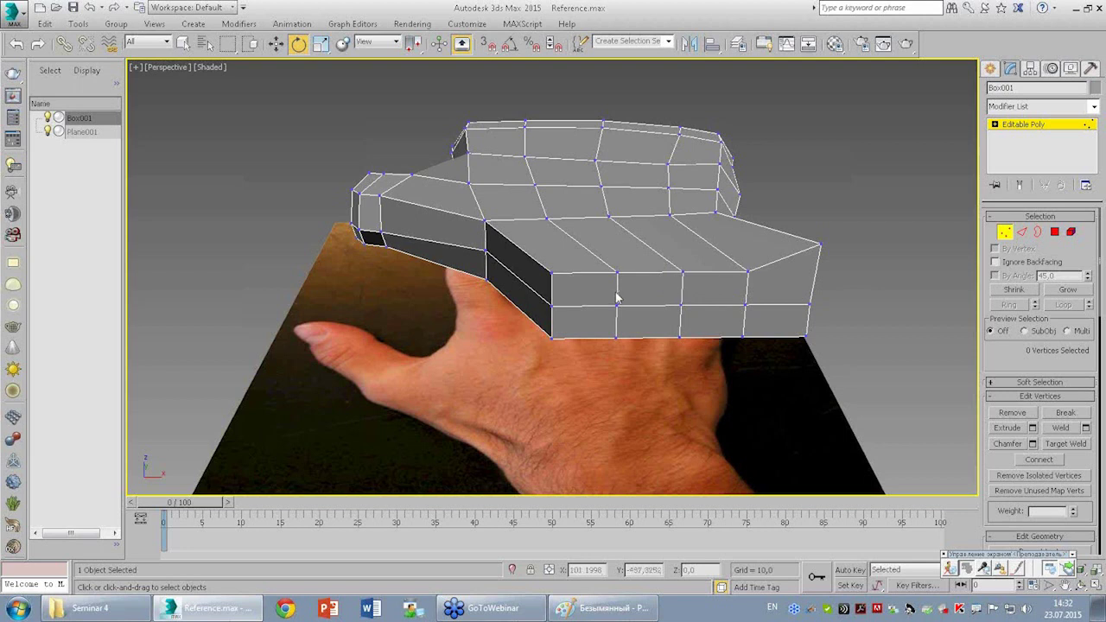
Move the palm's front corner vertices down and sideways onto the finger-end corner.
left_click(485, 222)
key("w")
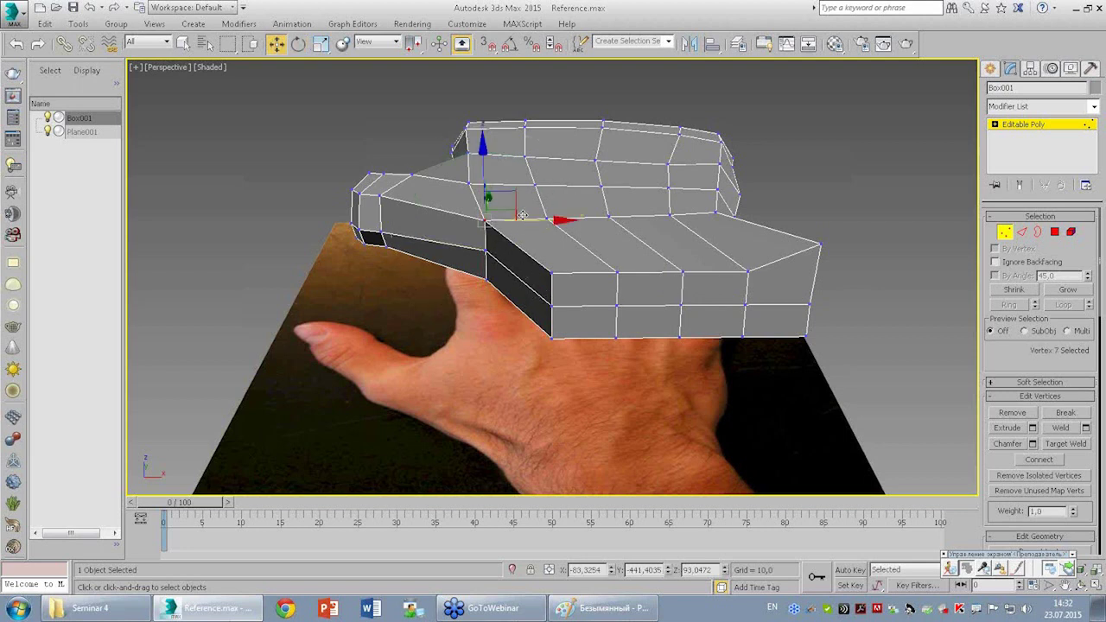
left_click(489, 277)
middle_click_drag(488, 276, 508, 278, "alt")
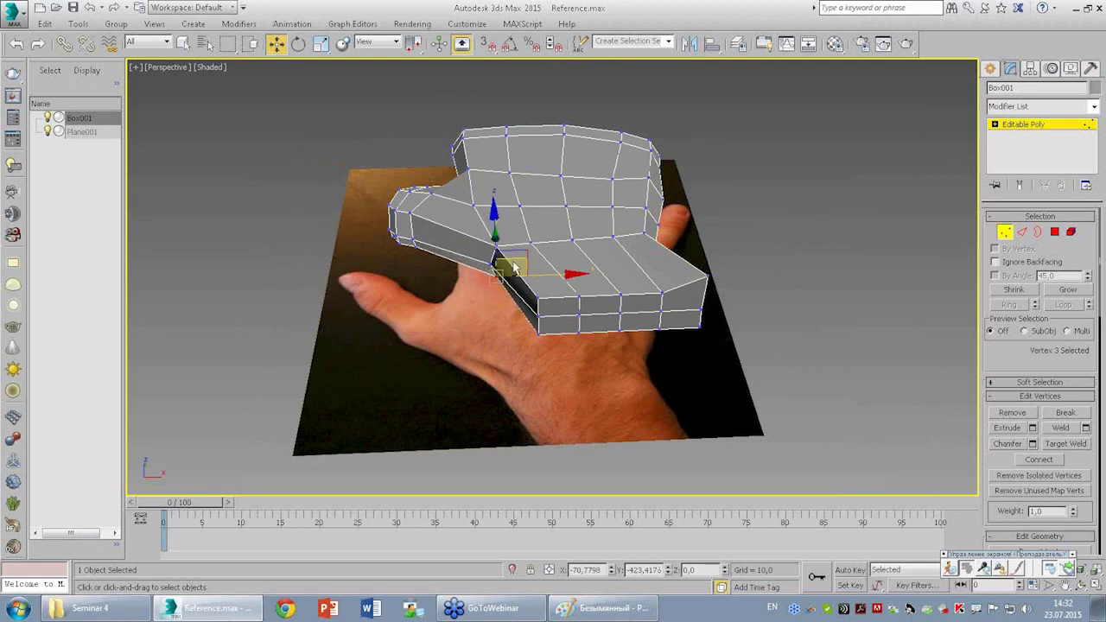
scroll(543, 298, "up", 2)
left_click_drag(490, 264, 535, 296)
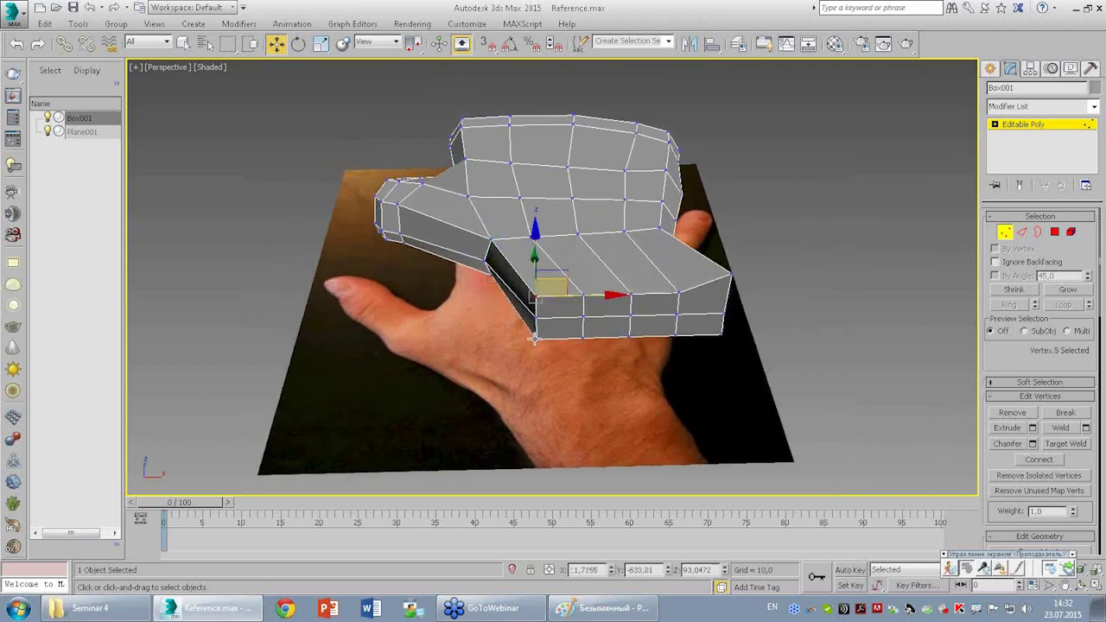
left_click_drag(604, 316, 719, 334)
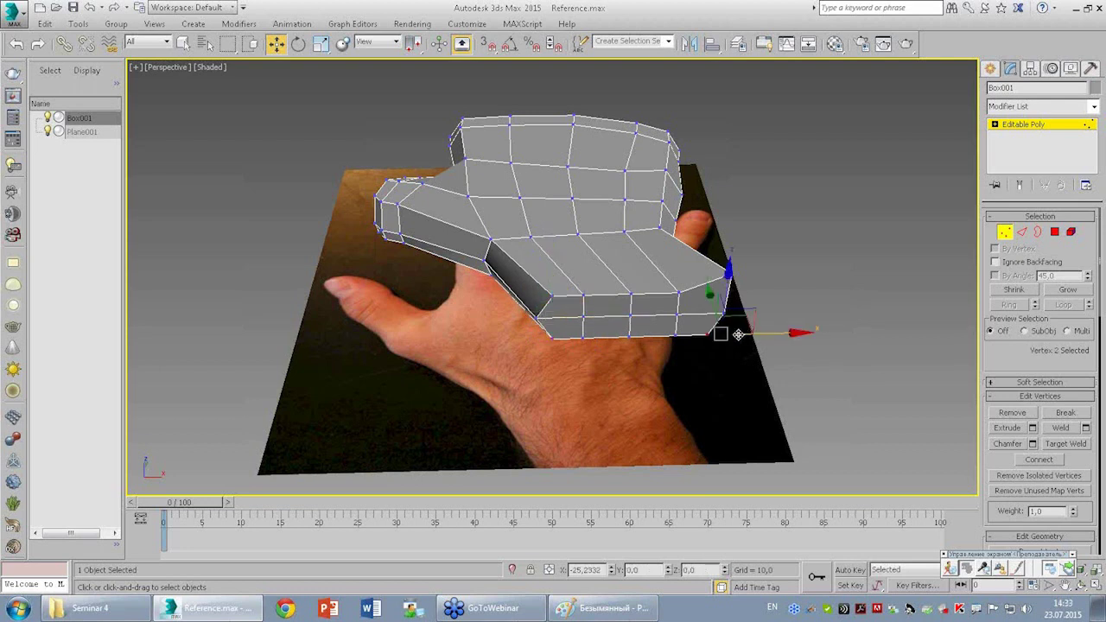
left_click(680, 349)
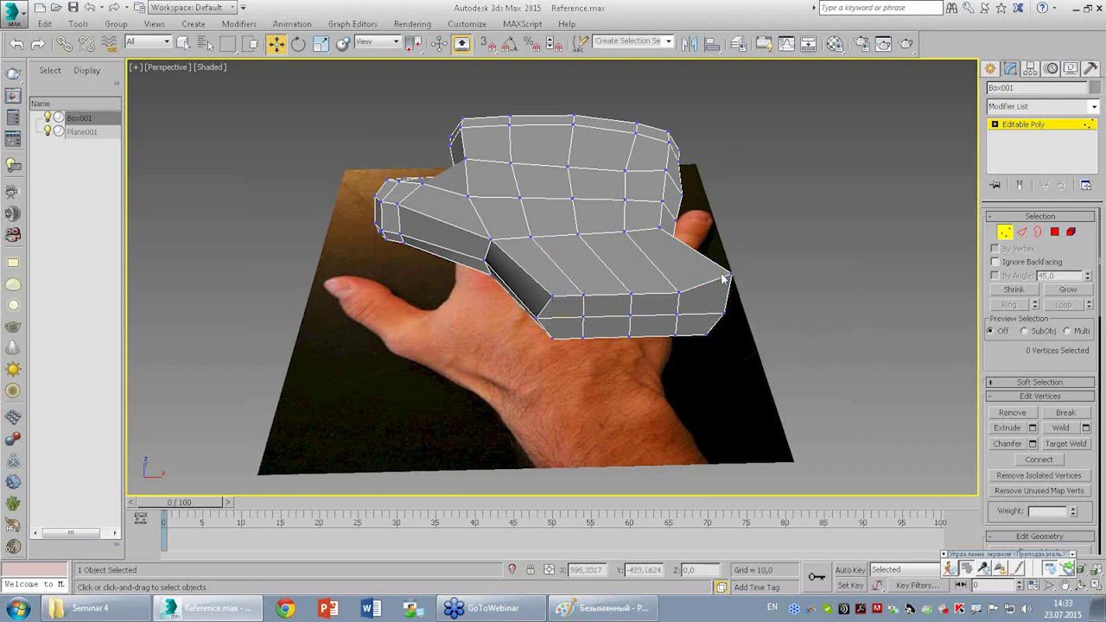
Pull the finger-end bottom-edge vertices down along Z to round that edge.
left_click(629, 294)
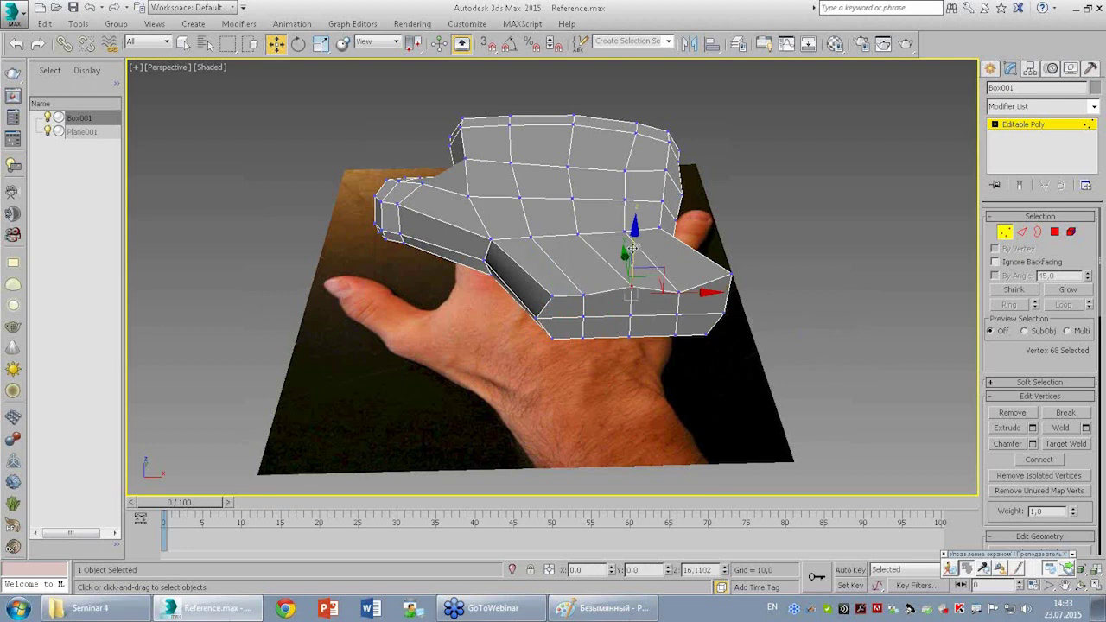
left_click(583, 295)
left_click(678, 291, "ctrl")
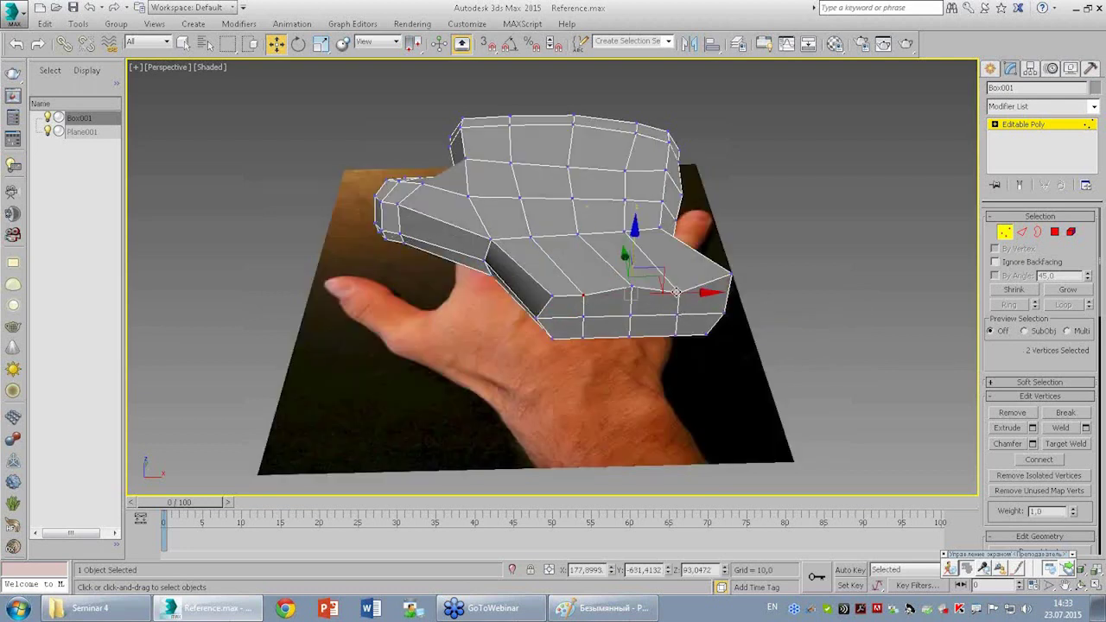
left_click_drag(632, 235, 633, 300)
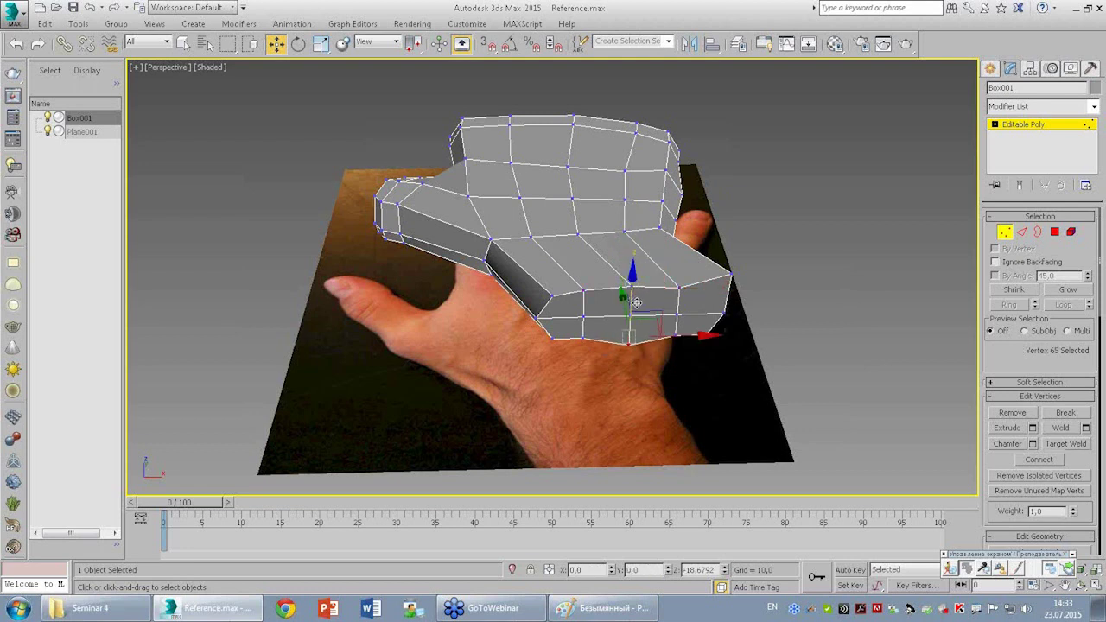
left_click(580, 293)
left_click(678, 291, "ctrl")
left_click_drag(632, 278, 639, 304)
mouse_move(638, 304)
middle_mouse_down("alt")
mouse_move(688, 311)
mouse_move(691, 279)
mouse_move(701, 314)
middle_mouse_up("alt")
At Polygon level, select the eight finger-end polygons of Box001 and delete them.
left_click(691, 279)
left_click(1054, 232)
left_click(259, 259)
left_click(558, 354)
left_click(595, 337, "ctrl")
left_click(631, 349, "ctrl")
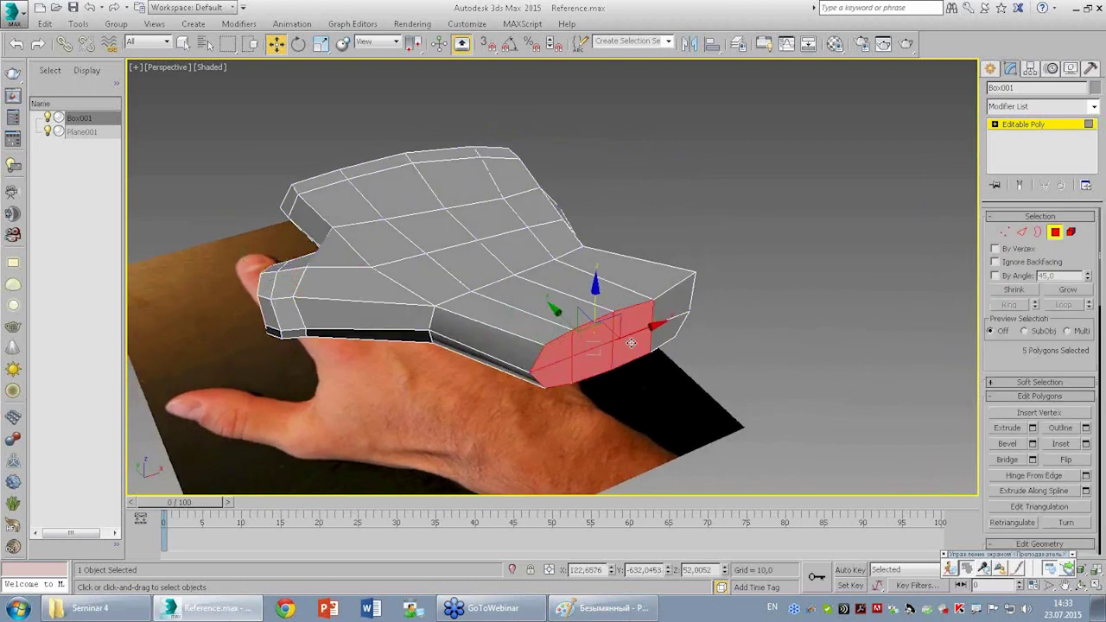
left_click(661, 315, "ctrl")
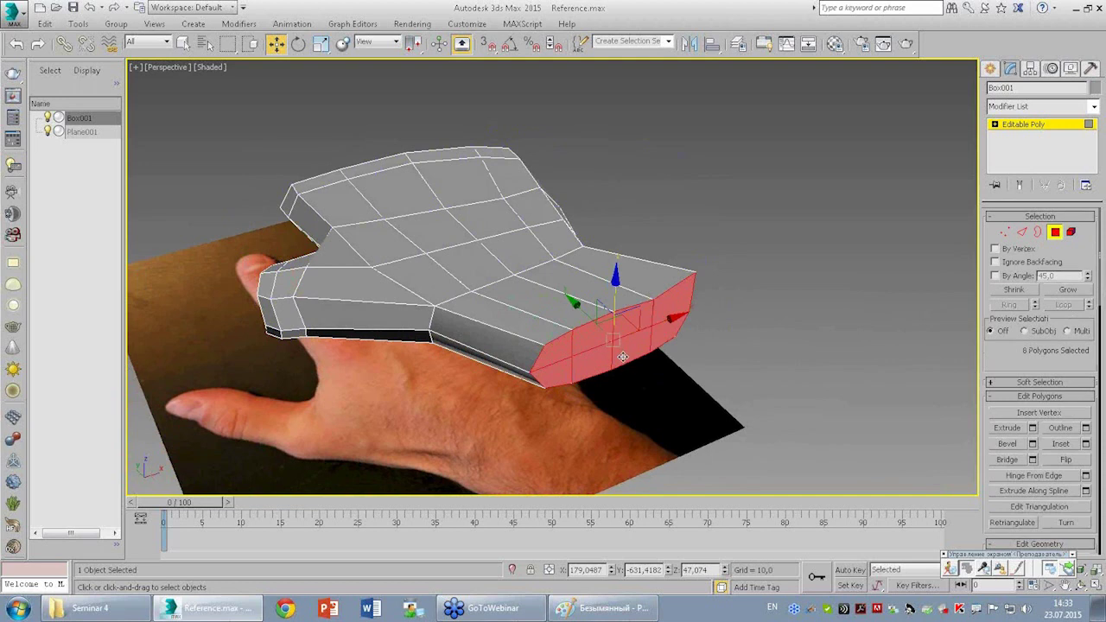
key("F2")
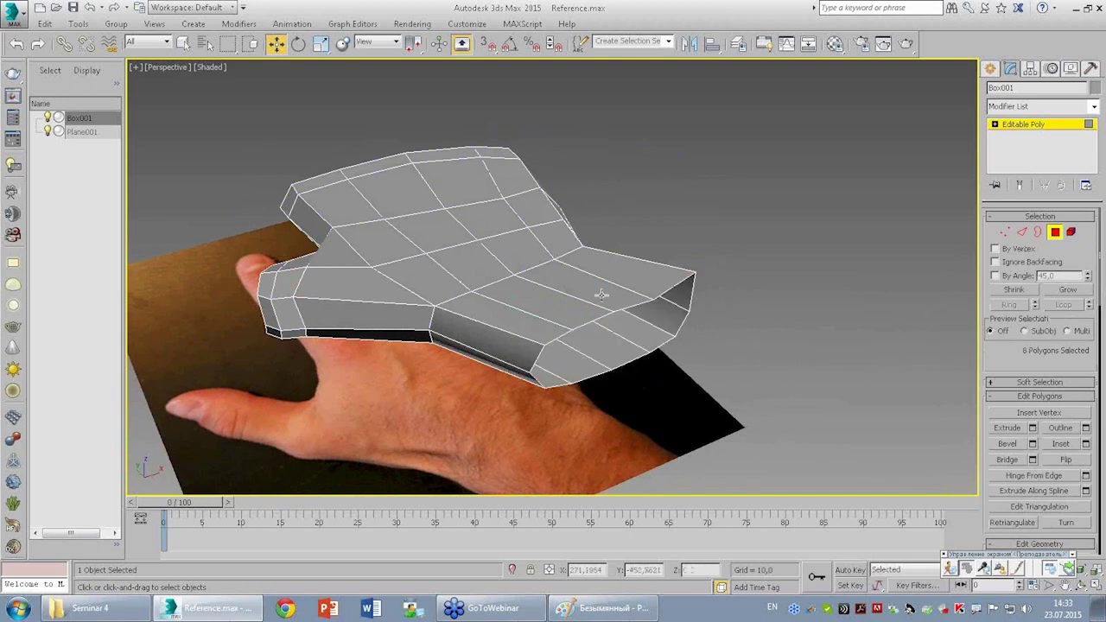
middle_click_drag(600, 298, 628, 264, "alt")
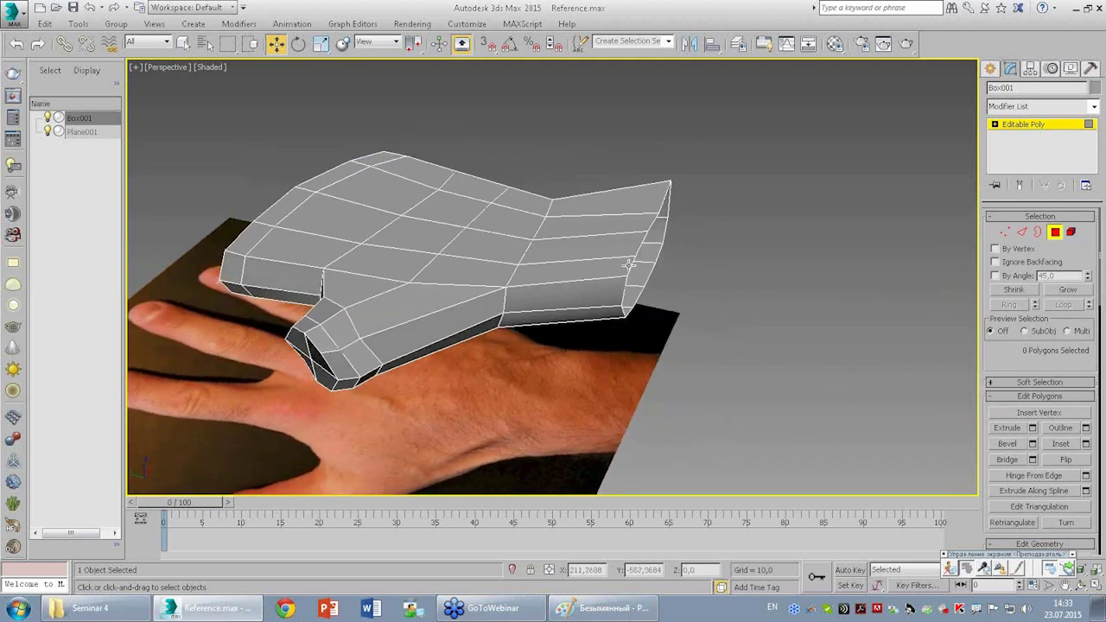
middle_click_drag(635, 268, 584, 270, "alt")
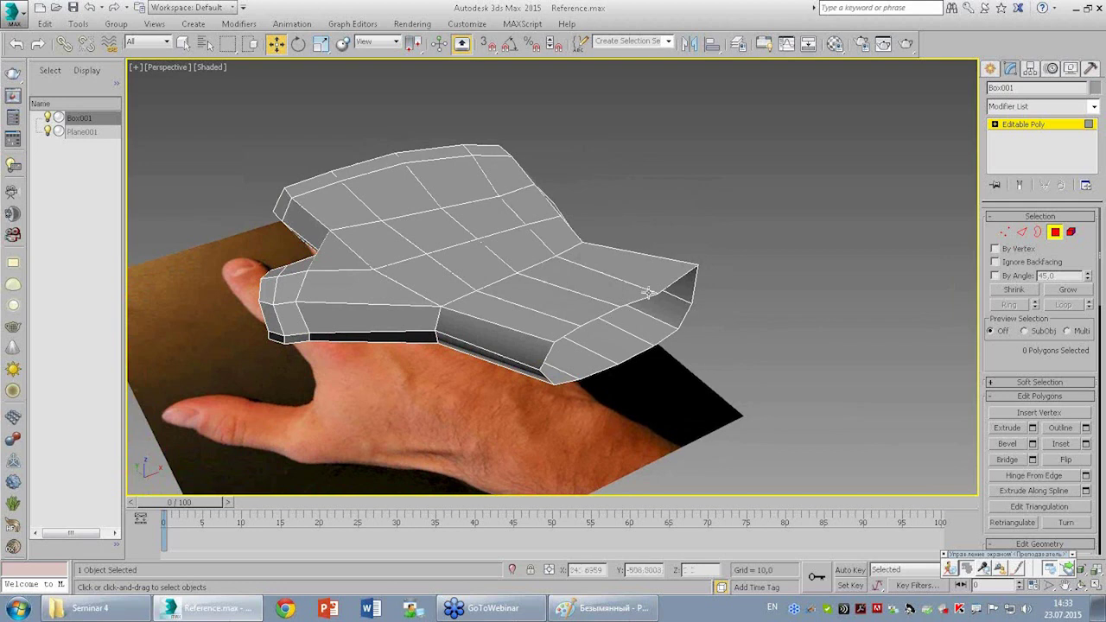
Switch to Vertex mode and pick vertices on the top of the palm mesh.
middle_click_drag(648, 294, 601, 245, "alt")
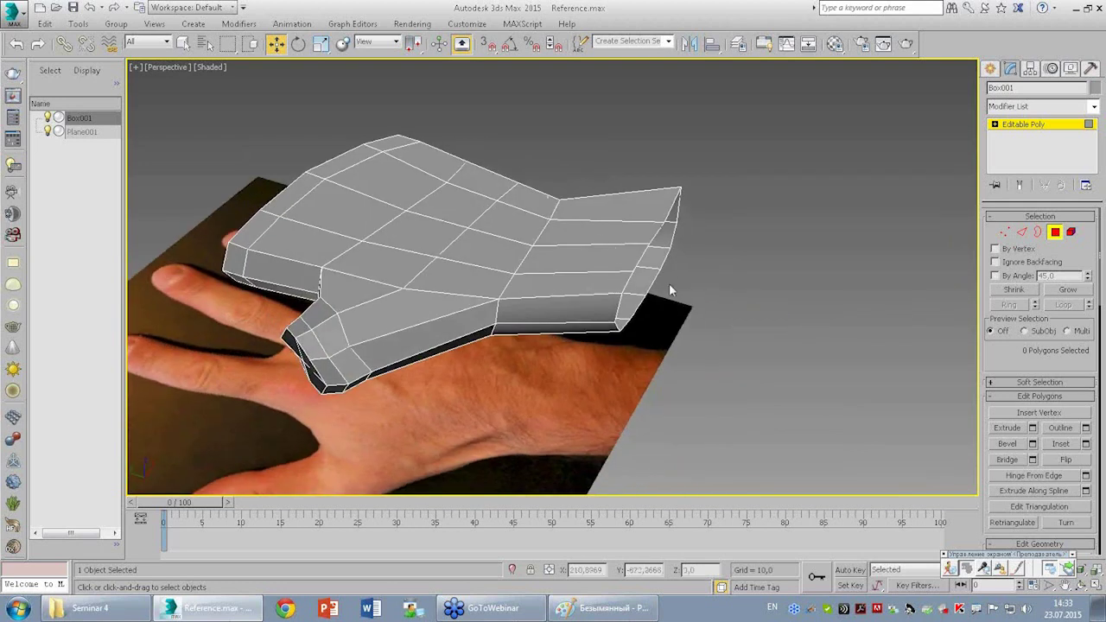
middle_click_drag(670, 290, 648, 256, "alt")
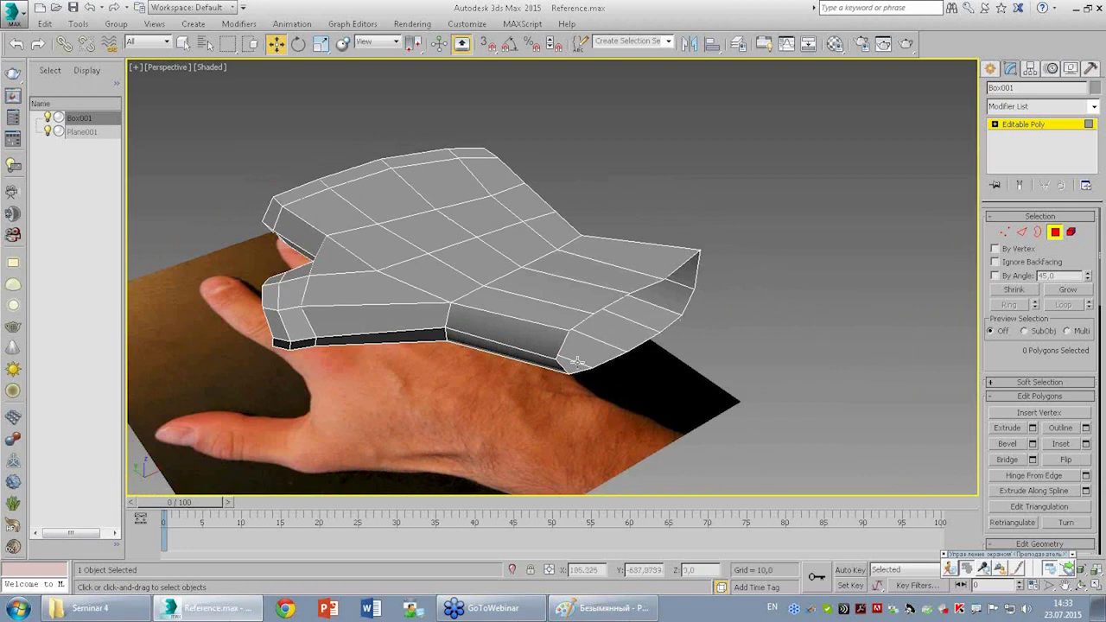
middle_click_drag(409, 253, 590, 240, "alt")
mouse_move(442, 251)
middle_mouse_down("alt")
mouse_move(423, 255)
mouse_move(472, 281)
middle_mouse_up("alt")
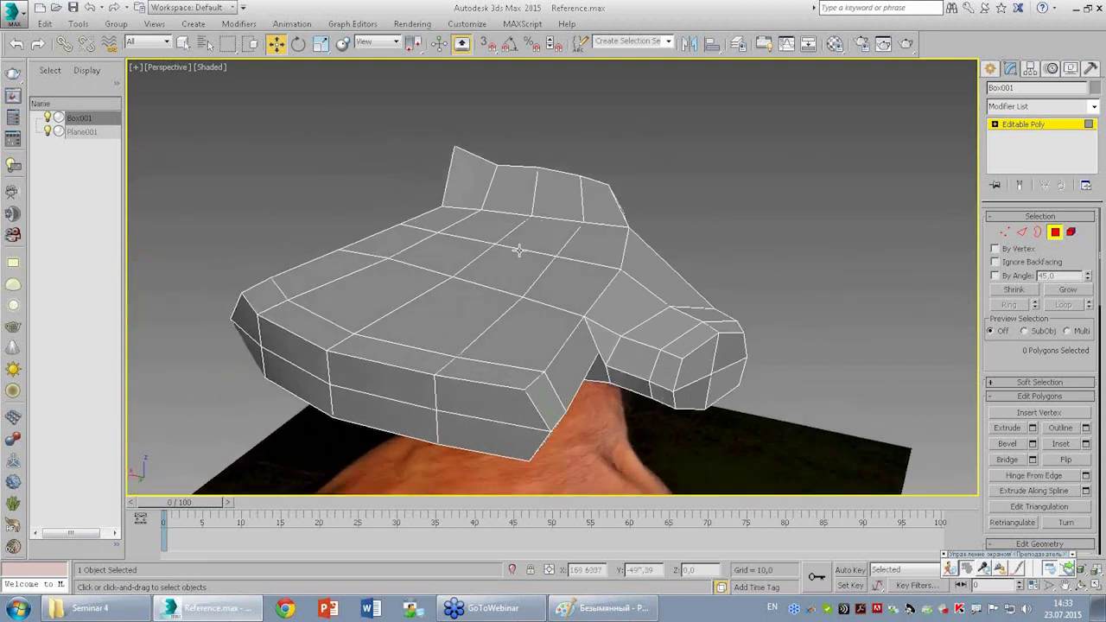
key("1")
mouse_move(525, 251)
middle_mouse_down("alt")
mouse_move(513, 266)
mouse_move(563, 275)
middle_mouse_up("alt")
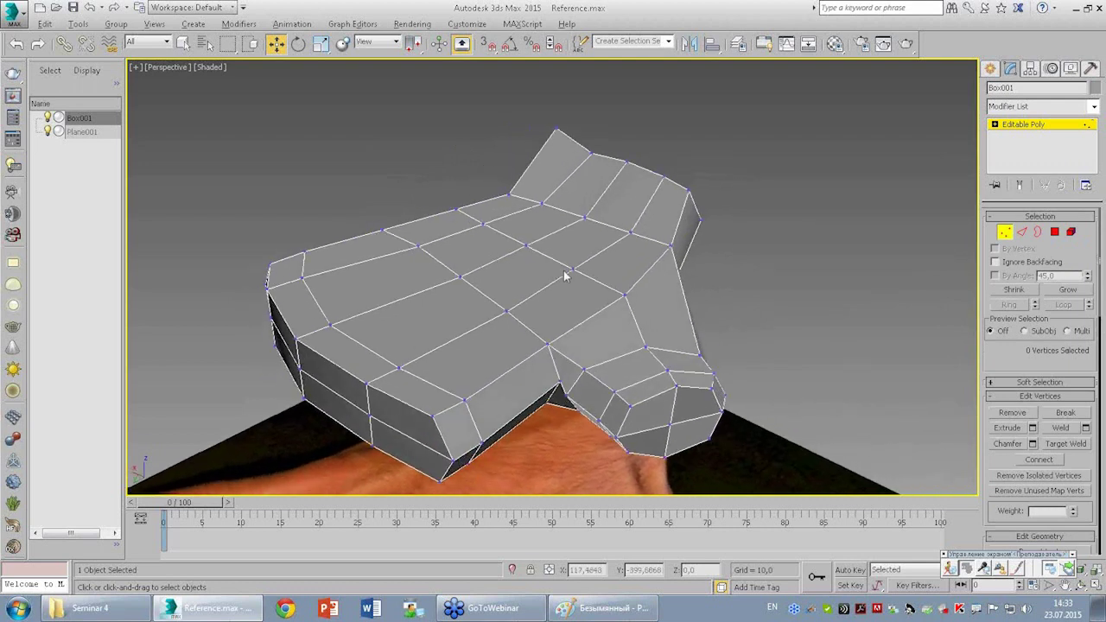
left_click(572, 269)
middle_click_drag(522, 302, 521, 301, "alt")
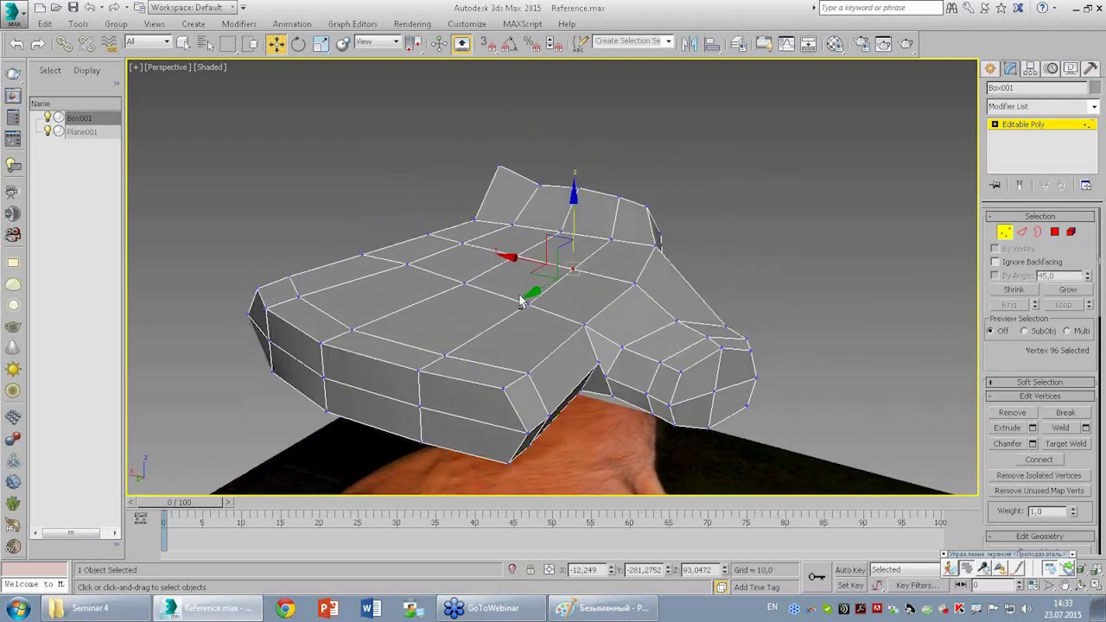
middle_click_drag(549, 258, 528, 247, "alt")
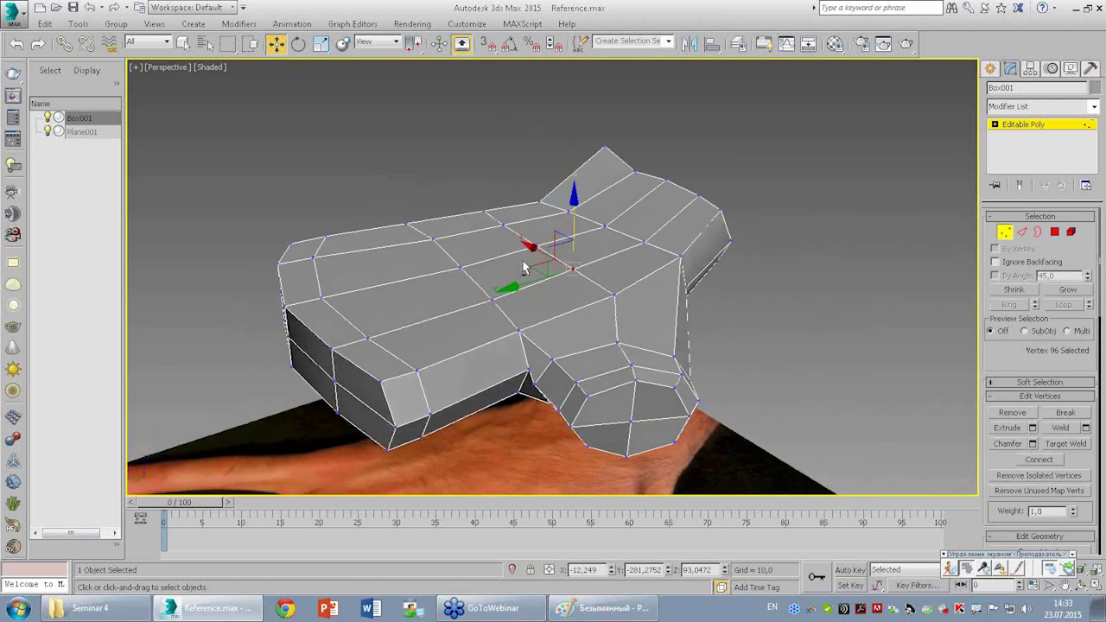
left_click(531, 245, "ctrl")
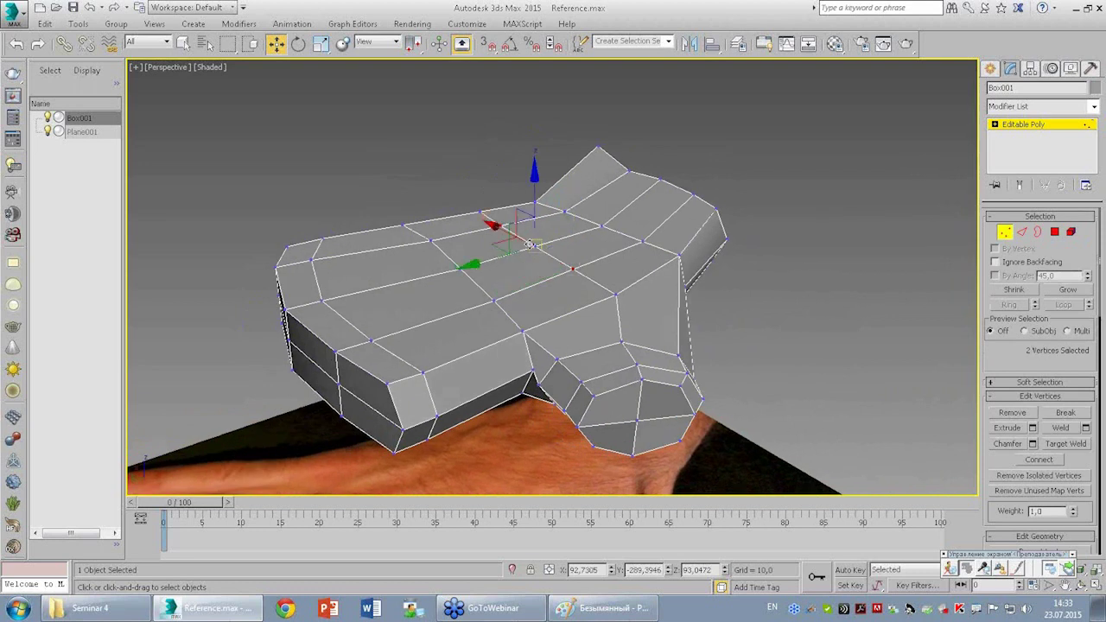
Raise individual top-of-palm vertices upward along Z.
left_click(466, 270)
left_click(460, 268)
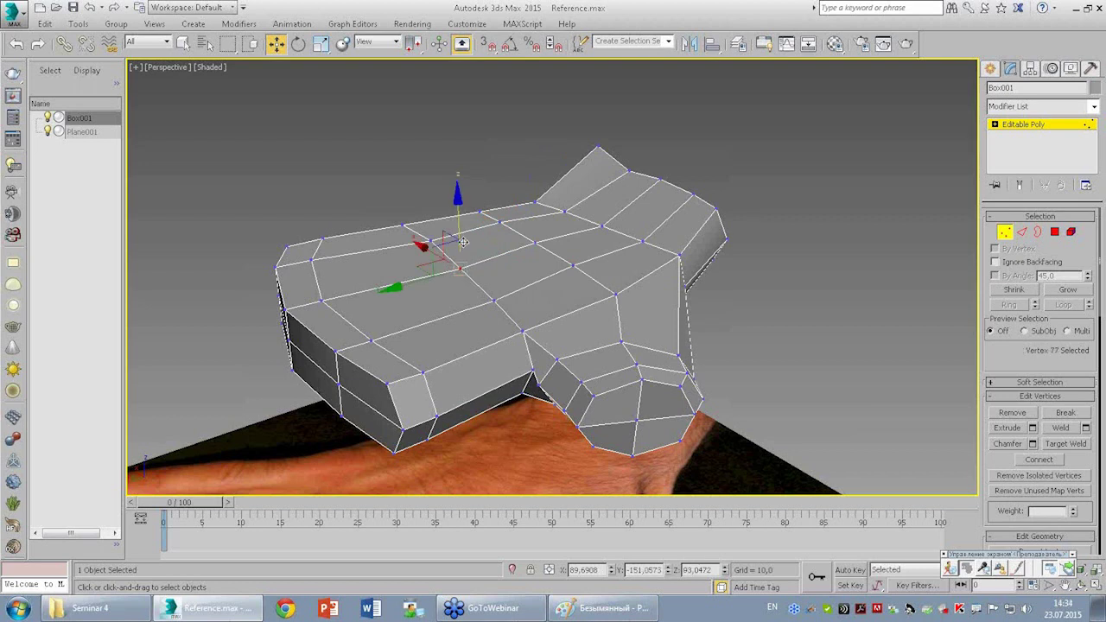
middle_click_drag(463, 238, 459, 244, "alt")
left_click(390, 252)
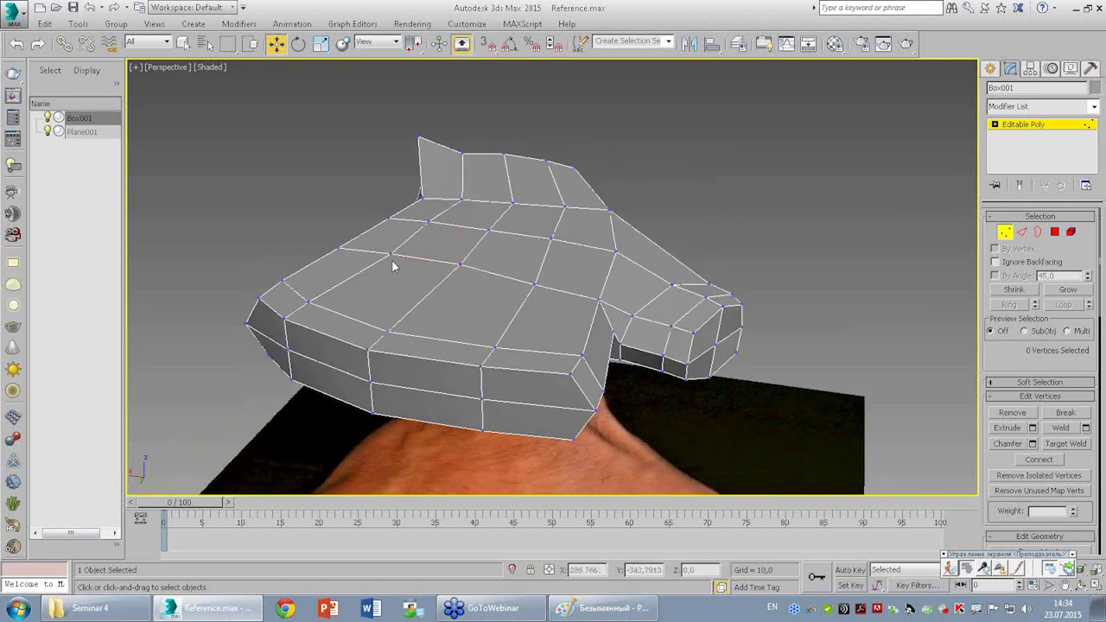
left_click_drag(389, 209, 490, 271)
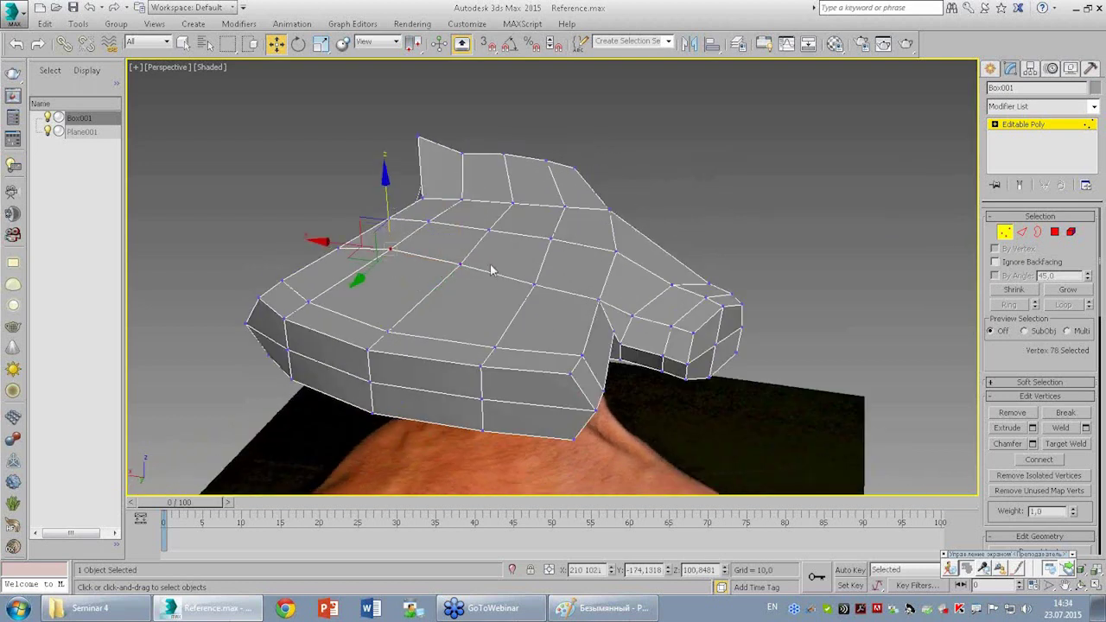
left_click(535, 285)
left_click_drag(535, 237, 535, 225)
middle_click_drag(534, 224, 520, 267, "alt")
Select two neighbouring top vertices and lift them together to round the hand's back.
left_click(456, 267)
left_click(457, 269)
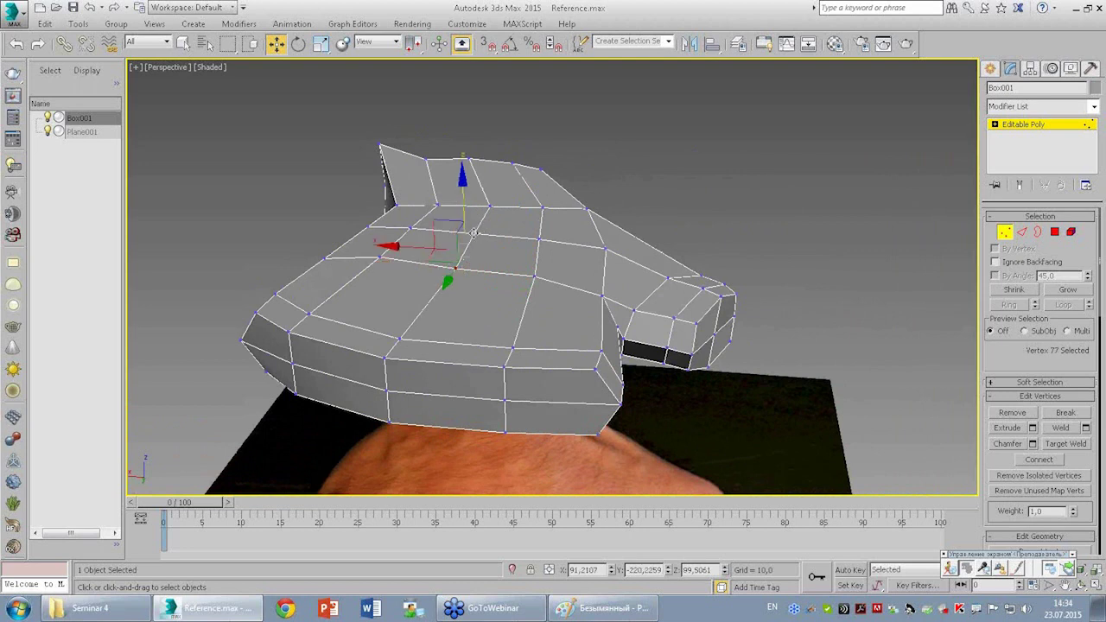
left_click(464, 207, "ctrl")
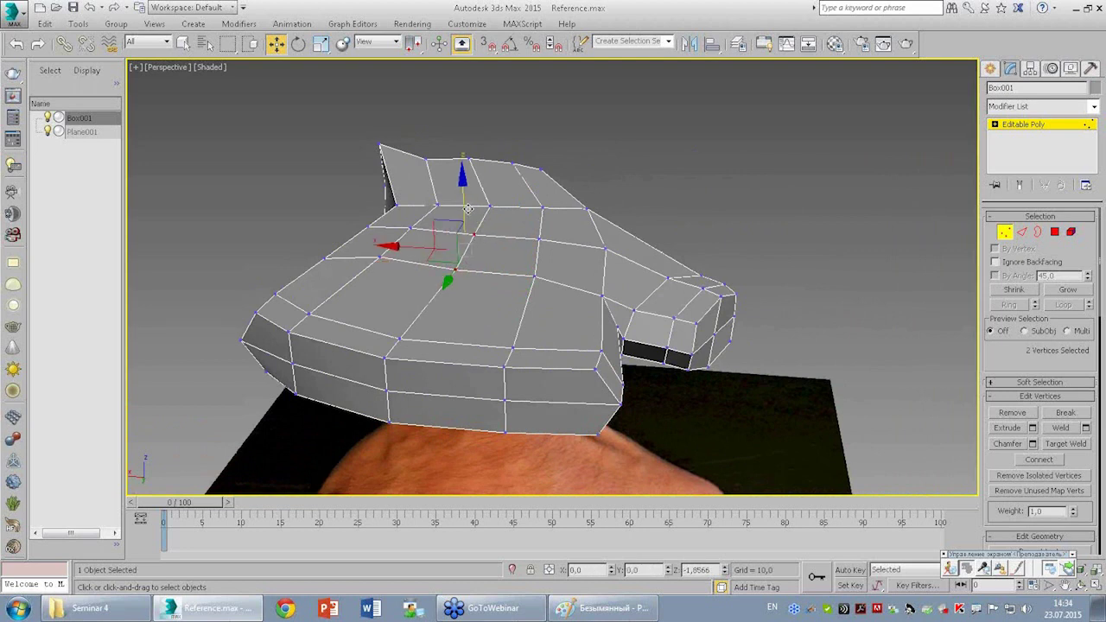
left_click(489, 205)
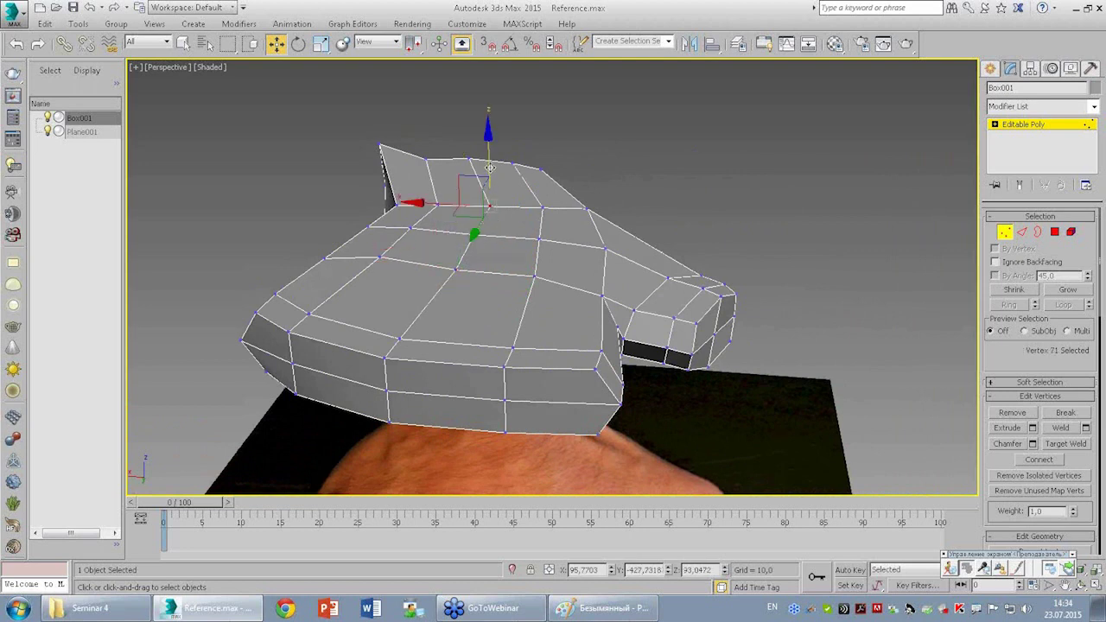
left_click(542, 206)
left_click(437, 204, "ctrl")
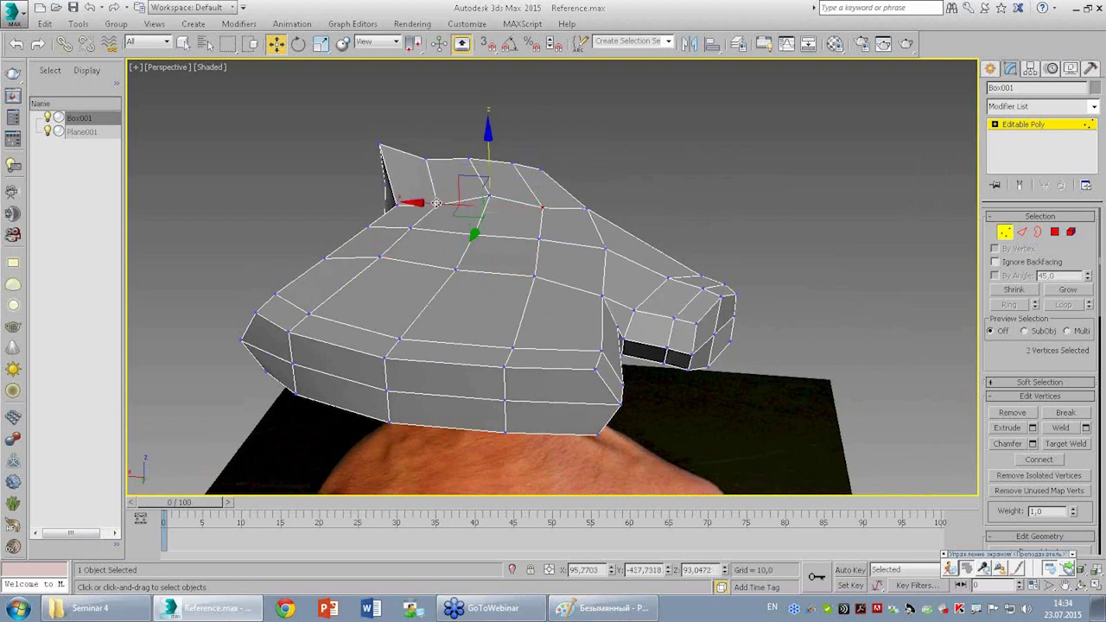
left_click_drag(488, 157, 491, 149)
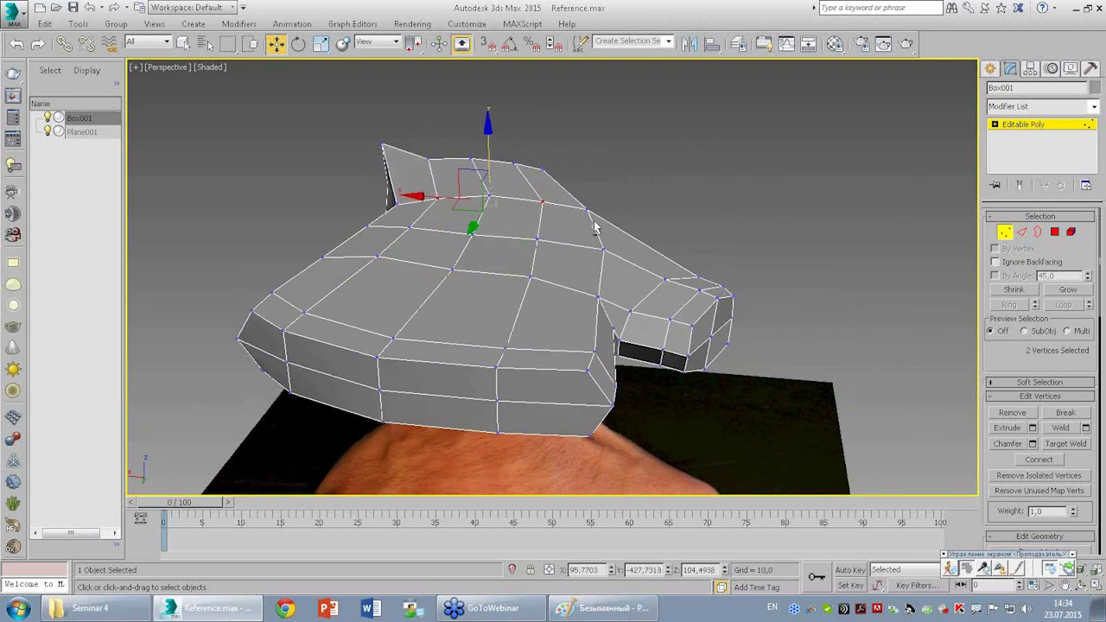
middle_click_drag(492, 151, 595, 273, "alt")
left_click(584, 225)
mouse_move(584, 224)
middle_mouse_down("alt")
mouse_move(609, 267)
mouse_move(579, 259)
mouse_move(556, 279)
mouse_move(634, 247)
mouse_move(452, 227)
mouse_move(396, 273)
mouse_move(513, 265)
mouse_move(370, 228)
mouse_move(407, 227)
mouse_move(419, 259)
mouse_move(481, 230)
mouse_move(438, 275)
middle_mouse_up("alt")
Pull the corner vertex of the palm's finger-side edge outward along X.
scroll(437, 275, "up", 1)
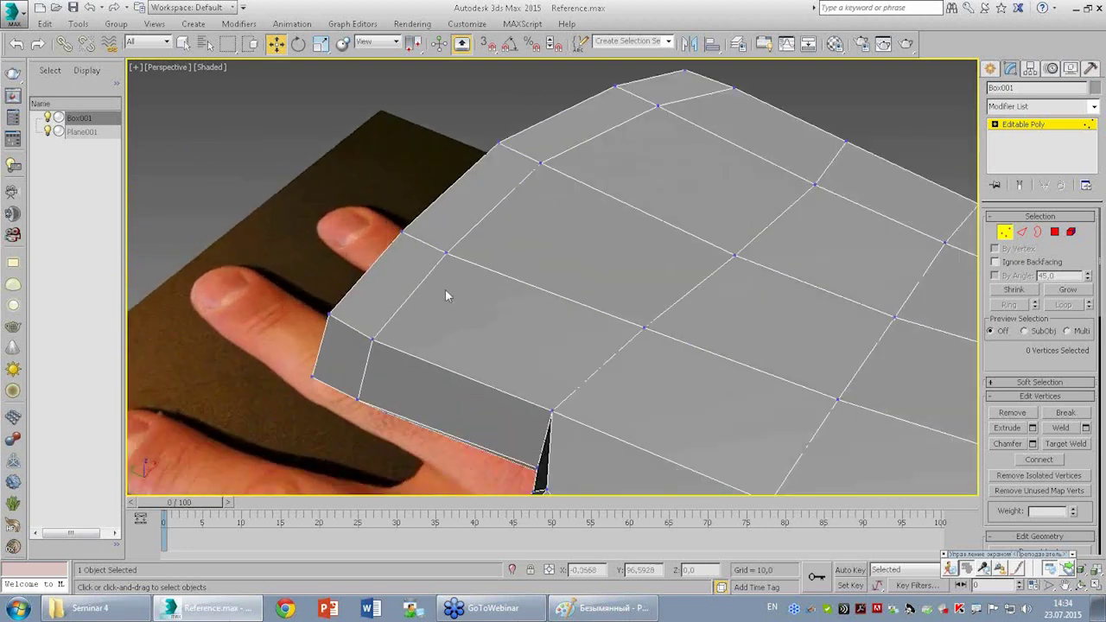
scroll(435, 271, "down", 4)
scroll(441, 266, "up", 4)
middle_click_drag(477, 240, 463, 258, "alt")
scroll(458, 253, "up", 2)
left_click(457, 244)
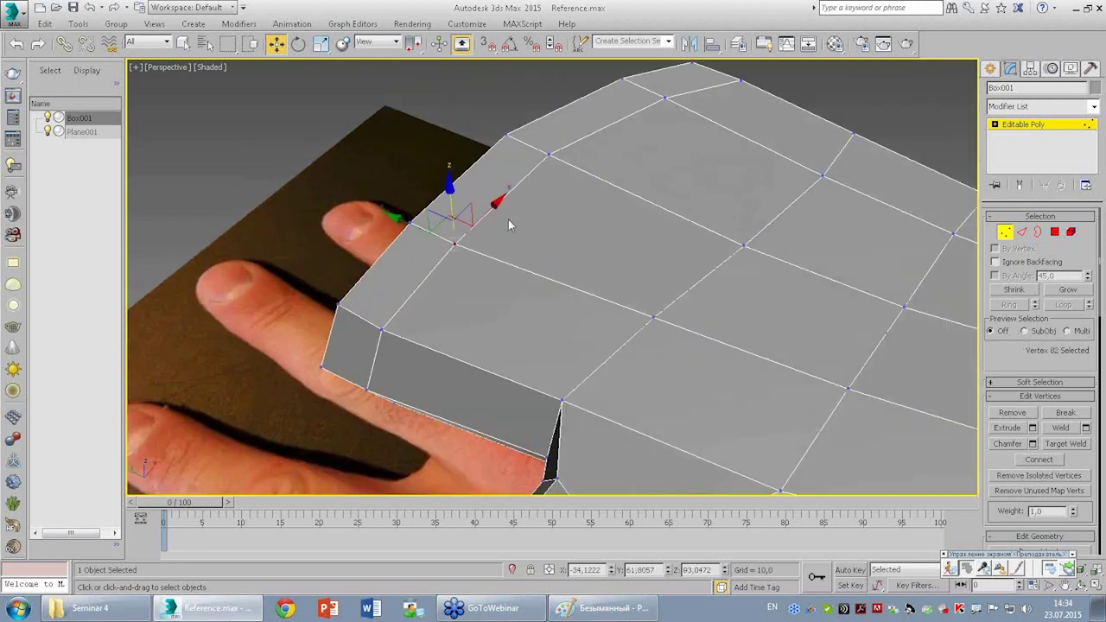
scroll(508, 221, "down", 1)
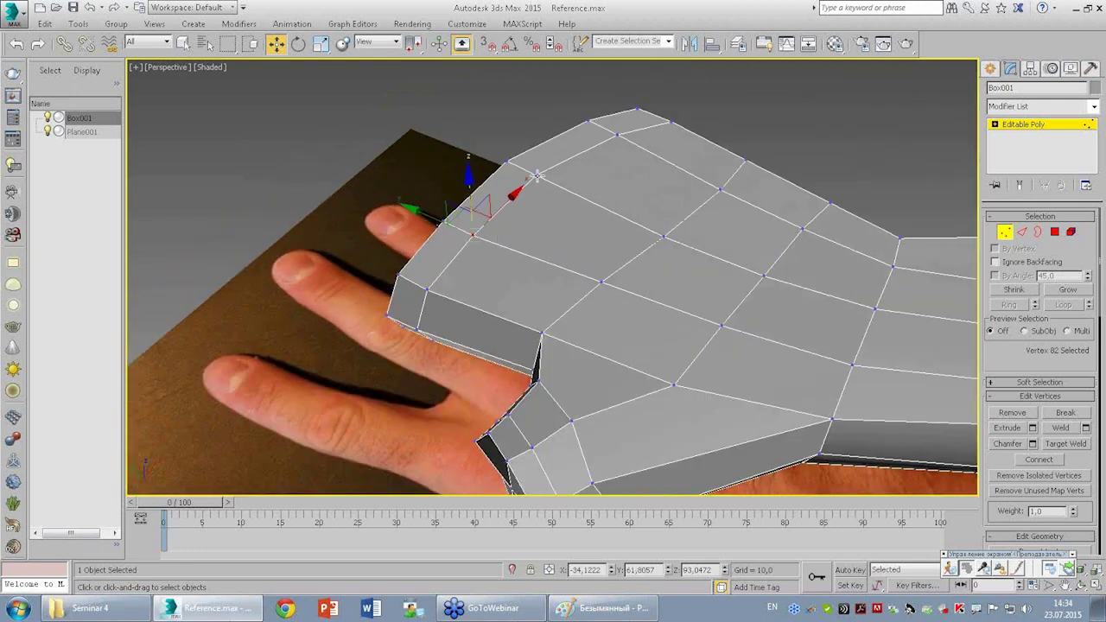
left_click_drag(537, 175, 602, 156)
Move three front-edge vertices up on Z, then across the YZ plane.
left_click(615, 135, "ctrl")
mouse_move(616, 135)
middle_mouse_down("alt")
mouse_move(636, 145)
mouse_move(606, 168)
middle_mouse_up("alt")
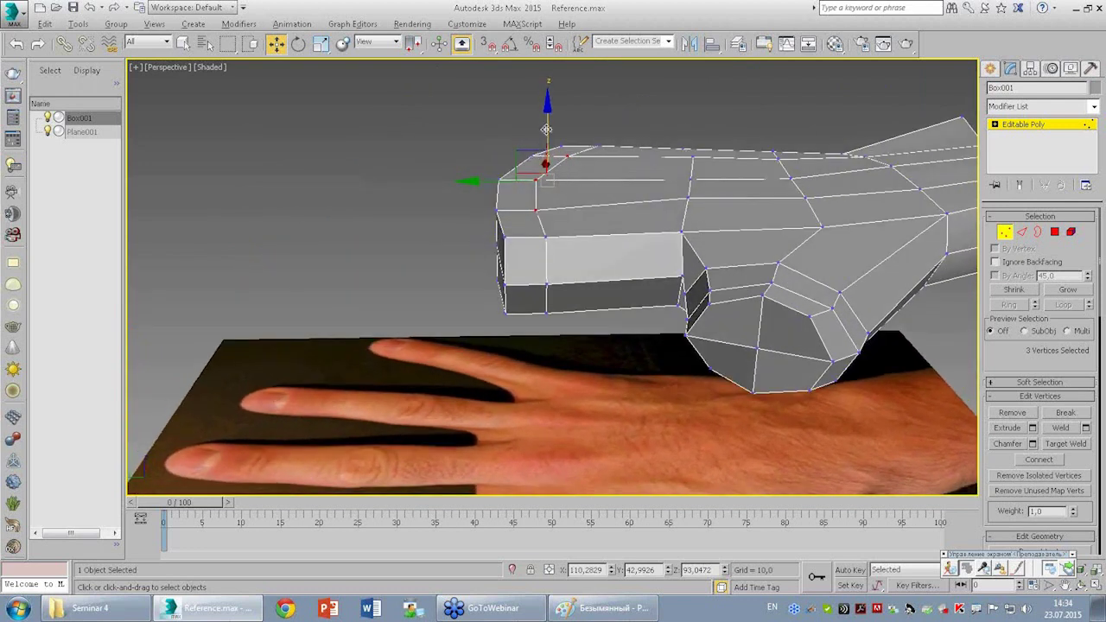
left_click_drag(549, 131, 555, 119)
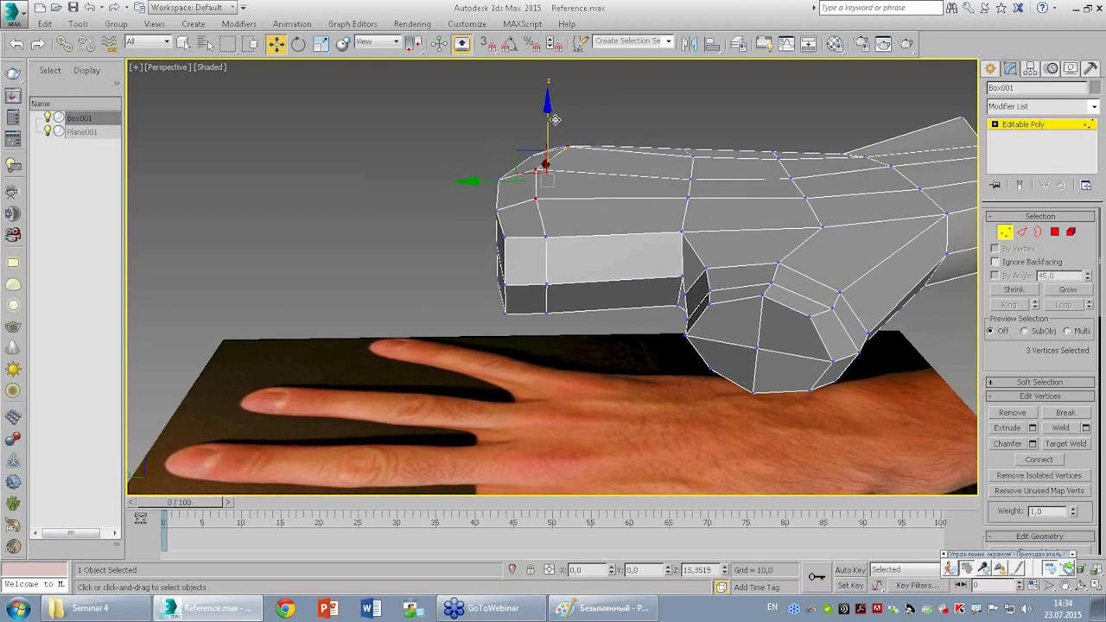
left_click_drag(529, 144, 525, 138)
left_click(631, 121)
mouse_move(631, 121)
middle_mouse_down("alt")
mouse_move(755, 145)
mouse_move(654, 149)
mouse_move(737, 143)
mouse_move(656, 173)
mouse_move(587, 224)
mouse_move(606, 219)
middle_mouse_up("alt")
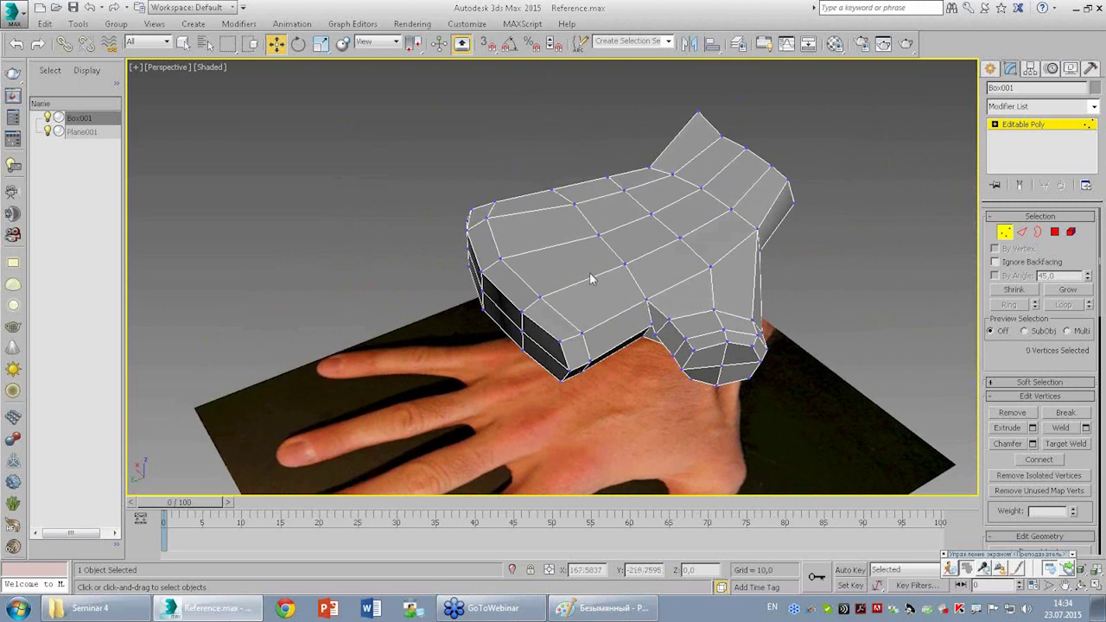
Bring the mesh's underside into view and pick a vertex there.
middle_click_drag(590, 278, 565, 267, "alt")
left_click_drag(510, 235, 476, 191)
left_click(551, 151)
mouse_move(550, 151)
middle_mouse_down("alt")
mouse_move(665, 200)
mouse_move(710, 182)
middle_mouse_up("alt")
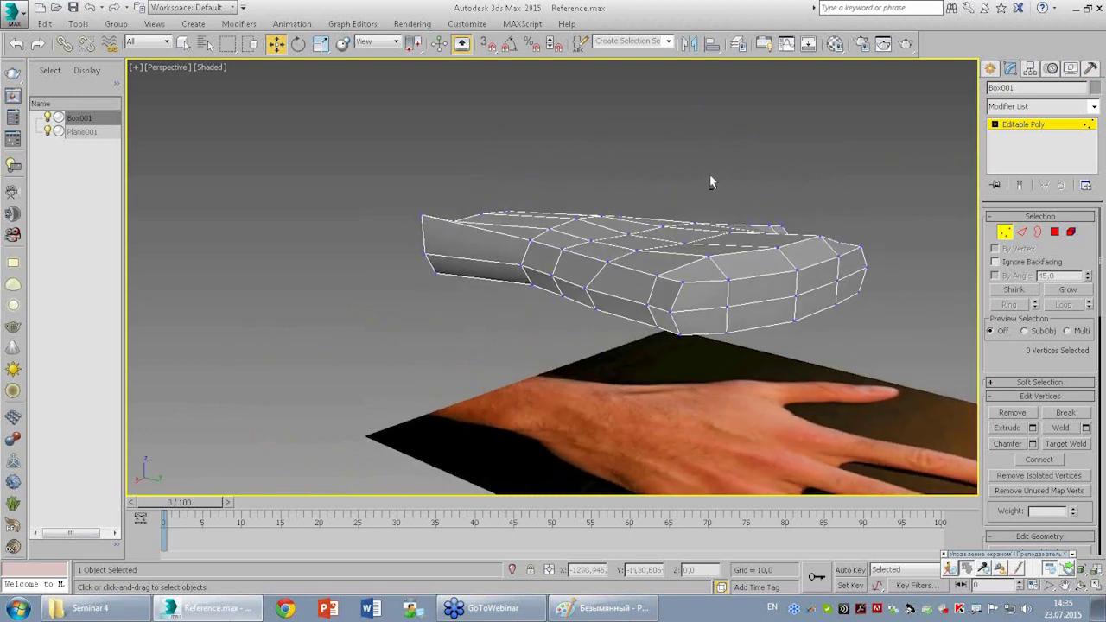
mouse_move(644, 273)
middle_mouse_down("alt")
mouse_move(593, 275)
mouse_move(562, 292)
mouse_move(699, 227)
mouse_move(703, 202)
mouse_move(691, 215)
middle_mouse_up("alt")
left_click(657, 261)
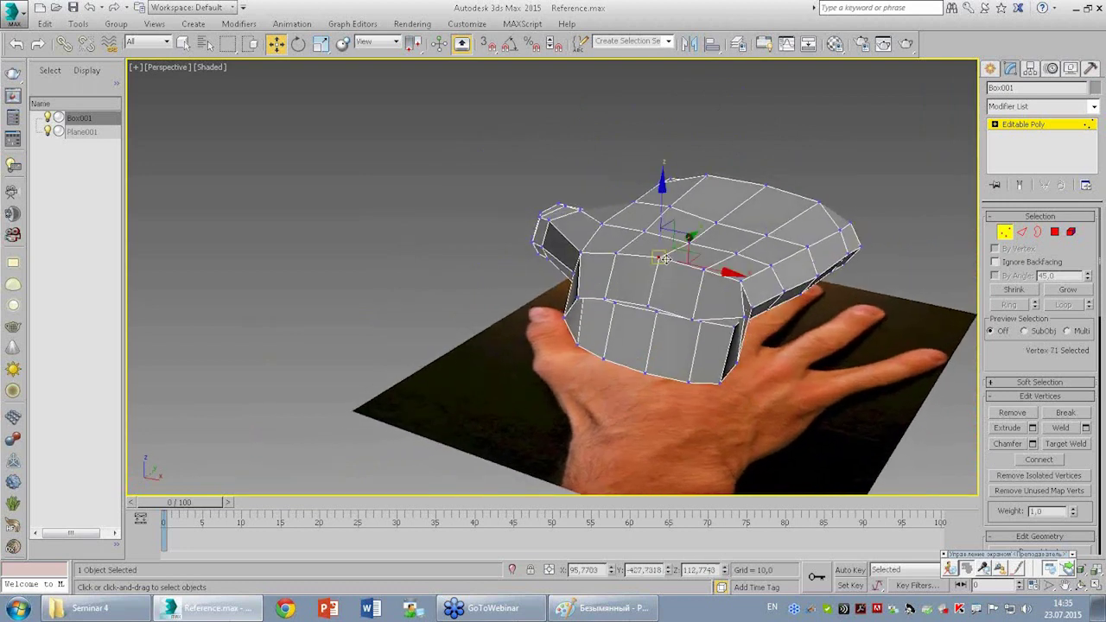
left_click(649, 306, "ctrl")
middle_click_drag(649, 306, 663, 265, "alt")
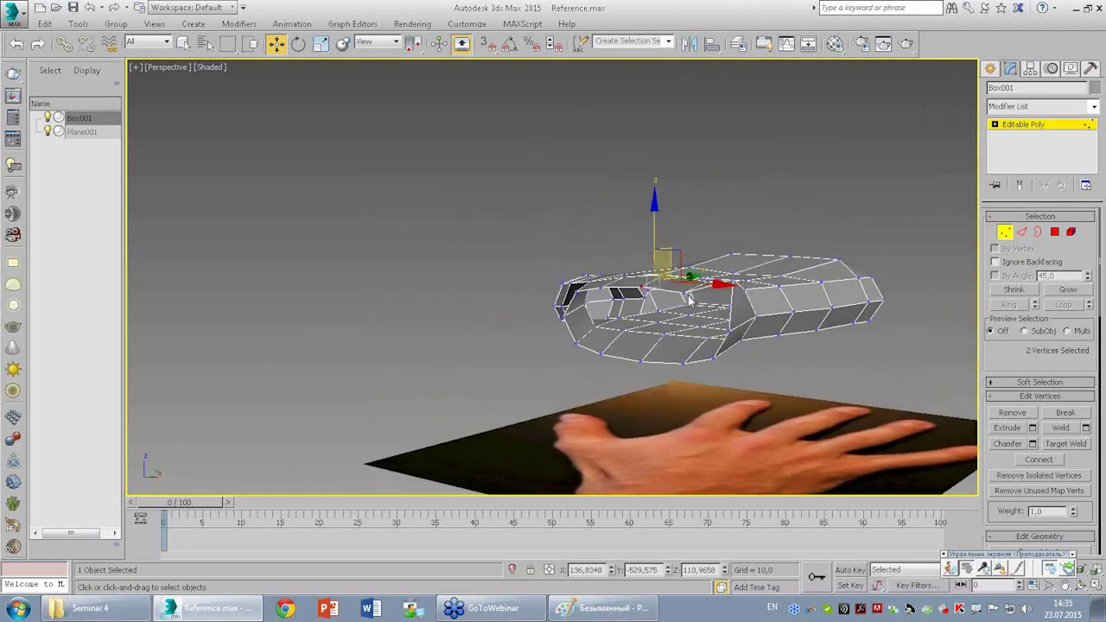
left_click(688, 298)
left_click(685, 286)
Raise vertex 65 at the underside's edge along Z.
mouse_move(692, 344)
middle_mouse_down("alt")
mouse_move(659, 320)
mouse_move(647, 329)
mouse_move(671, 341)
middle_mouse_up("alt")
scroll(691, 352, "up", 2)
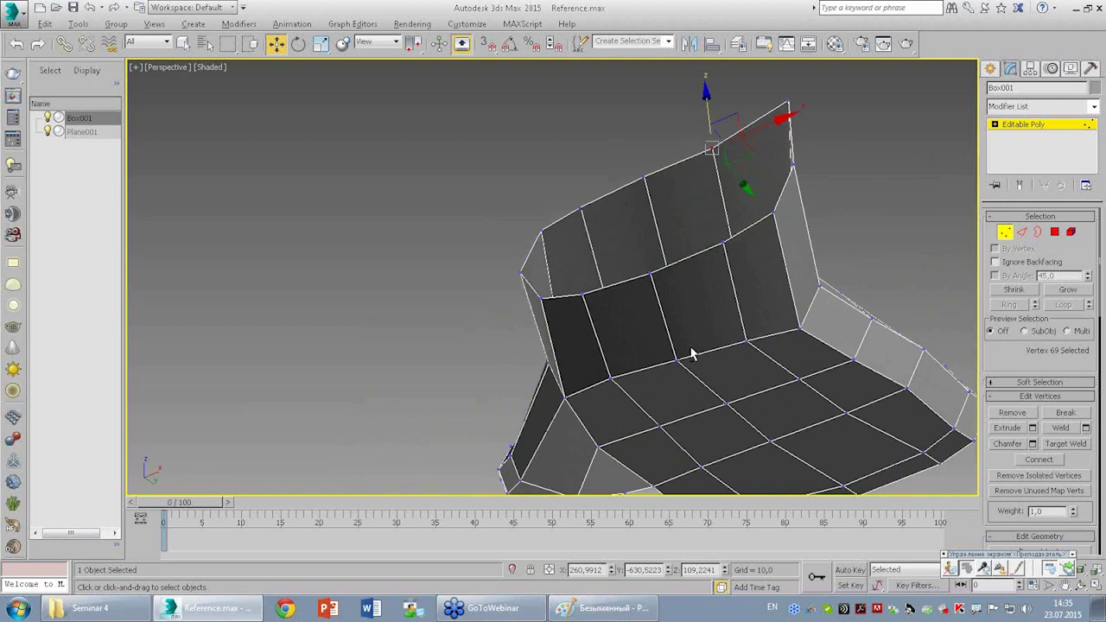
left_click(653, 275)
middle_click_drag(652, 274, 655, 321, "alt")
left_click_drag(649, 239, 649, 221)
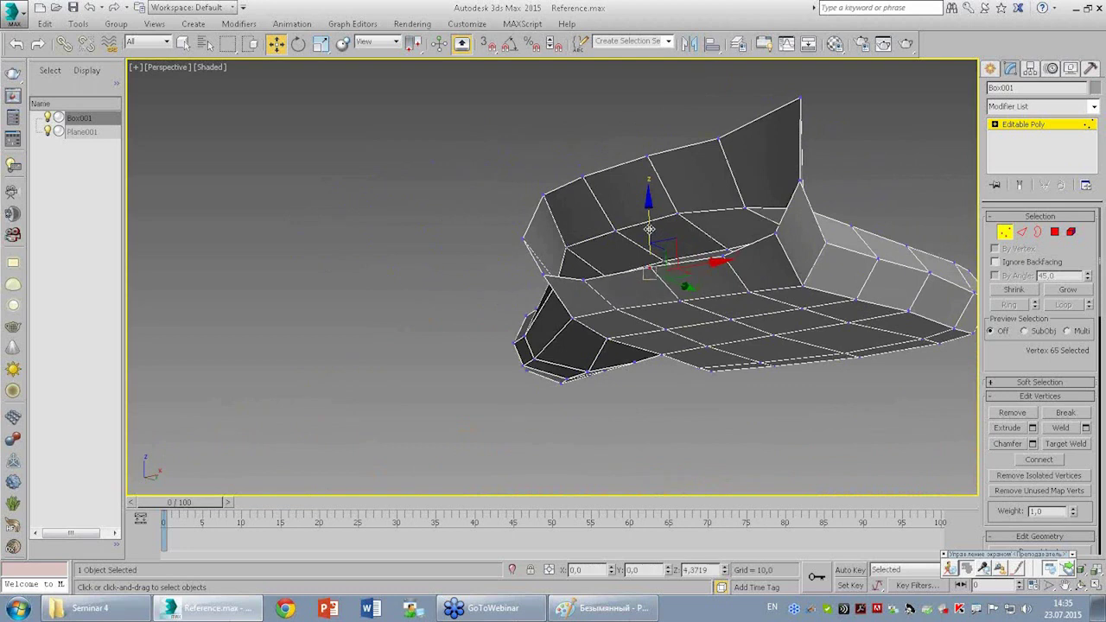
mouse_move(649, 221)
middle_mouse_down("alt")
mouse_move(740, 365)
mouse_move(703, 288)
mouse_move(723, 308)
mouse_move(607, 237)
middle_mouse_up("alt")
mouse_move(622, 194)
middle_mouse_down("alt")
mouse_move(630, 222)
mouse_move(573, 173)
mouse_move(533, 174)
mouse_move(662, 216)
mouse_move(651, 163)
mouse_move(728, 256)
mouse_move(691, 217)
mouse_move(698, 178)
mouse_move(696, 271)
mouse_move(715, 177)
mouse_move(801, 207)
mouse_move(691, 203)
mouse_move(426, 228)
mouse_move(513, 218)
mouse_move(497, 194)
middle_mouse_up("alt")
Push a vertex in the middle of the underside downward along Z.
middle_click_drag(499, 156, 516, 218, "alt")
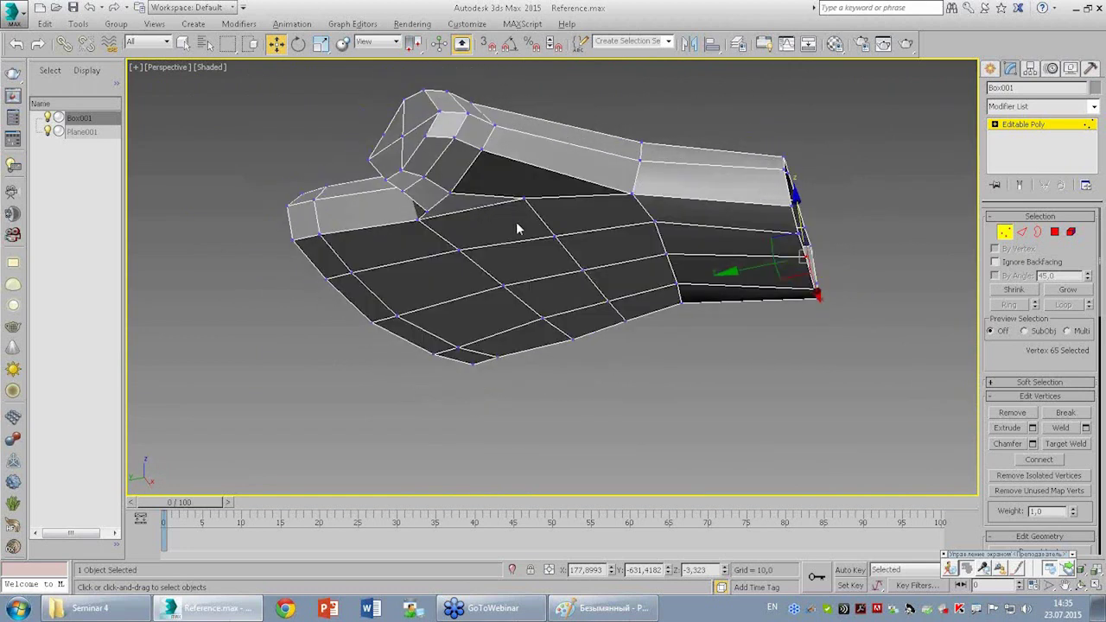
left_click(523, 199)
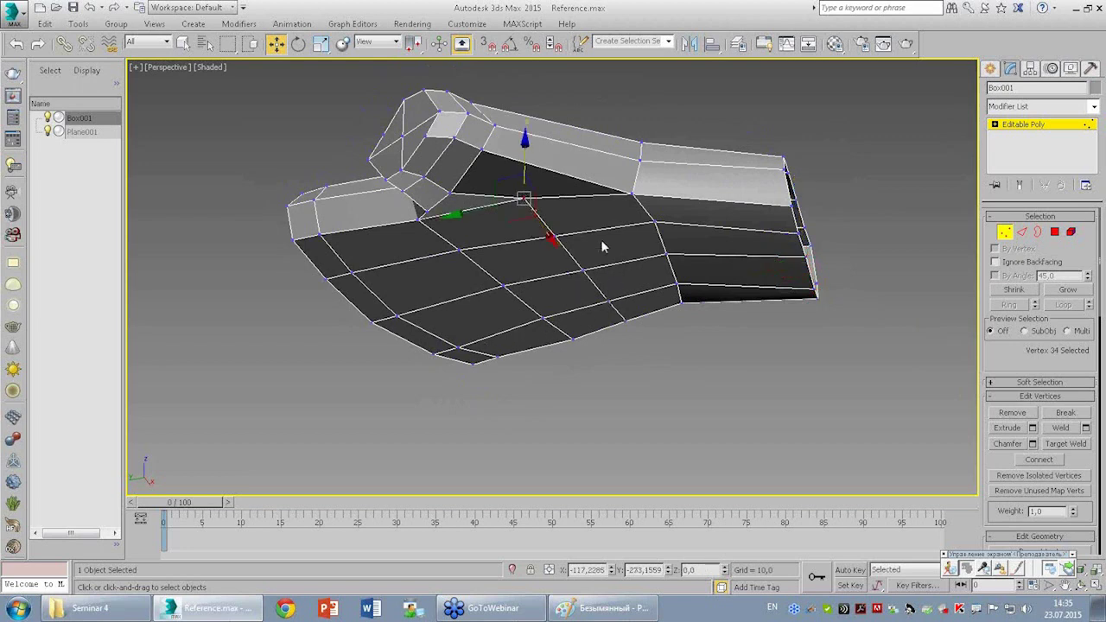
middle_click_drag(535, 237, 545, 194, "alt")
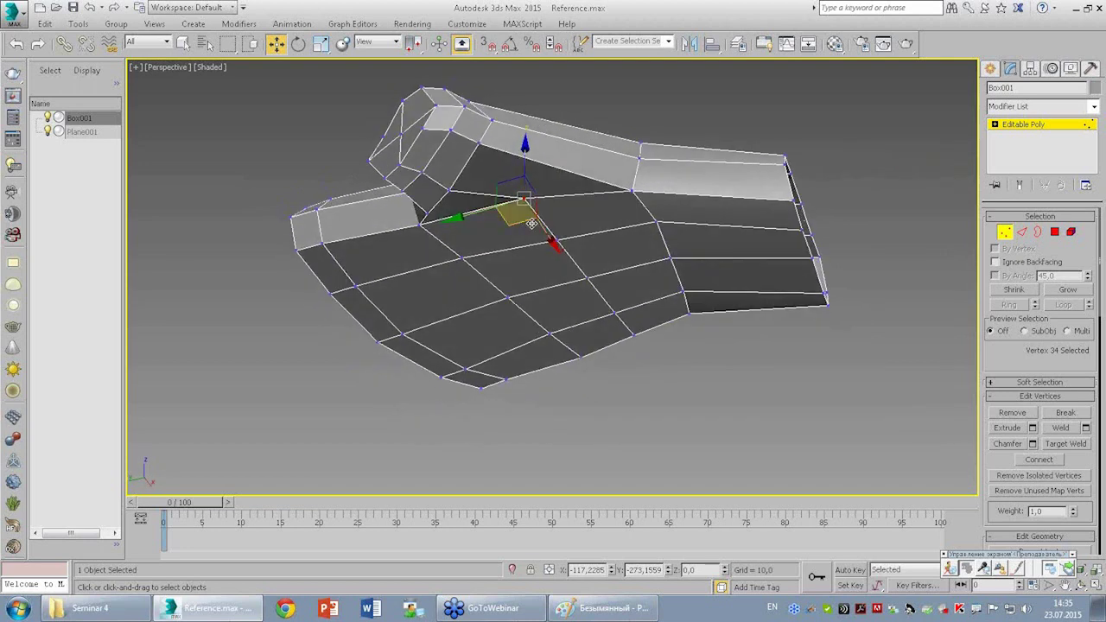
left_click_drag(527, 164, 530, 189)
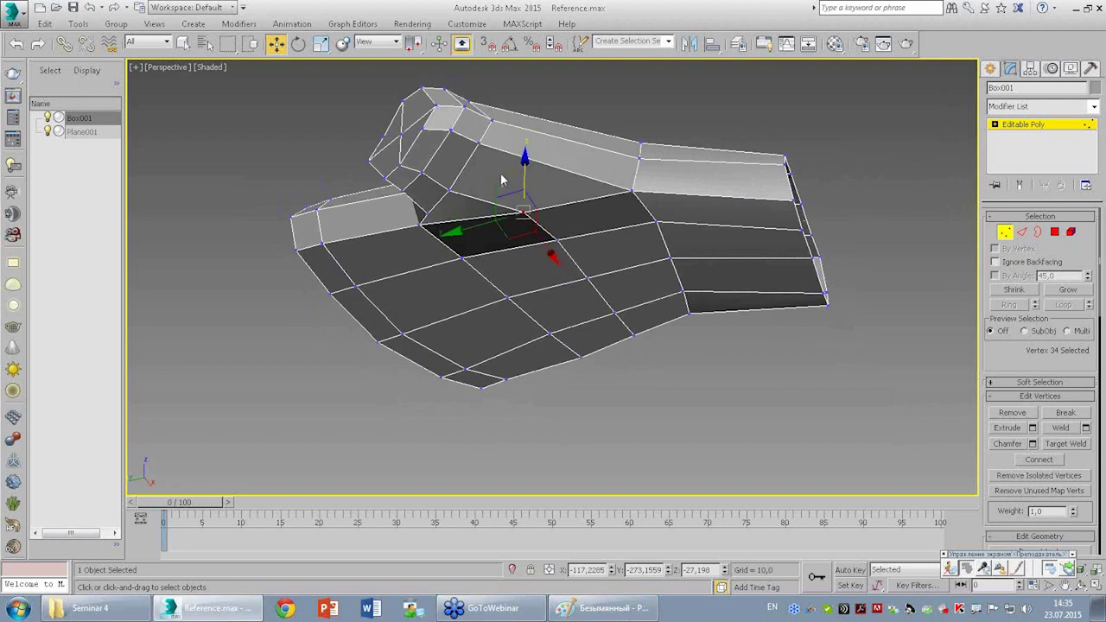
middle_click_drag(568, 242, 551, 223, "alt")
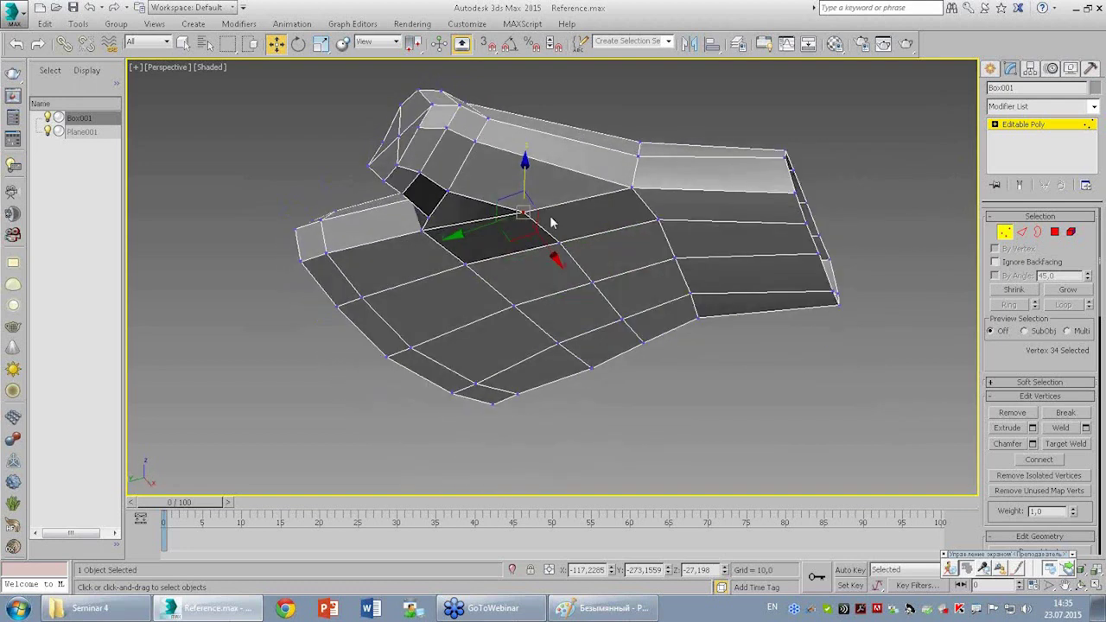
left_click_drag(527, 185, 530, 193)
mouse_move(531, 193)
middle_mouse_down("alt")
mouse_move(513, 199)
mouse_move(629, 291)
mouse_move(586, 229)
middle_mouse_up("alt")
Lower two vertices along the palm's lower edge.
left_click(592, 225)
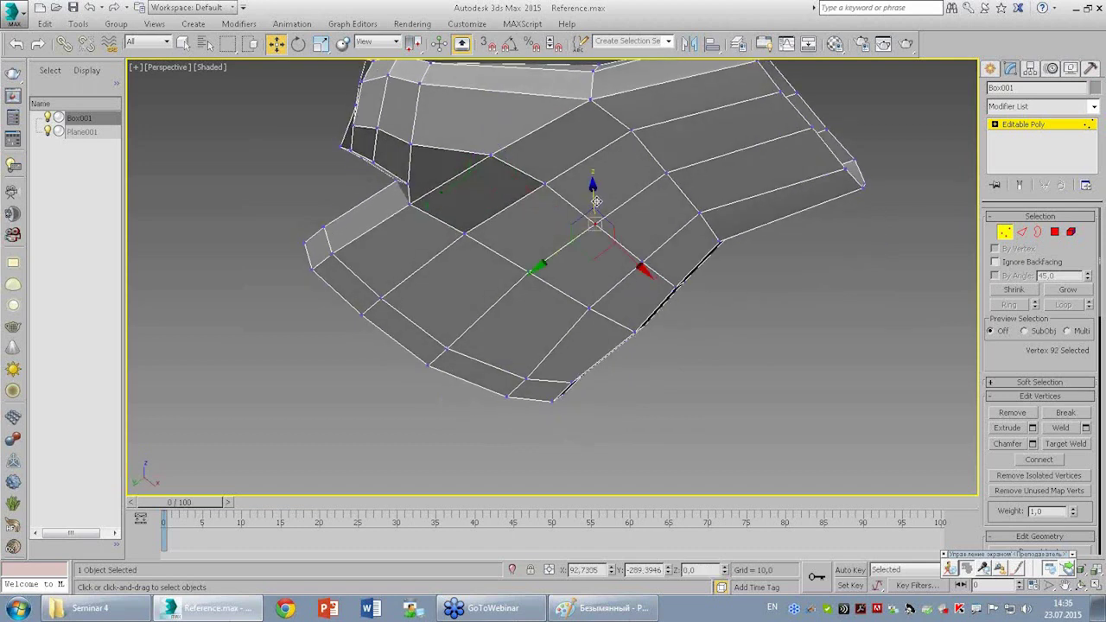
left_click(650, 270)
mouse_move(644, 261)
left_mouse_down()
mouse_move(624, 298)
mouse_move(588, 323)
left_mouse_up()
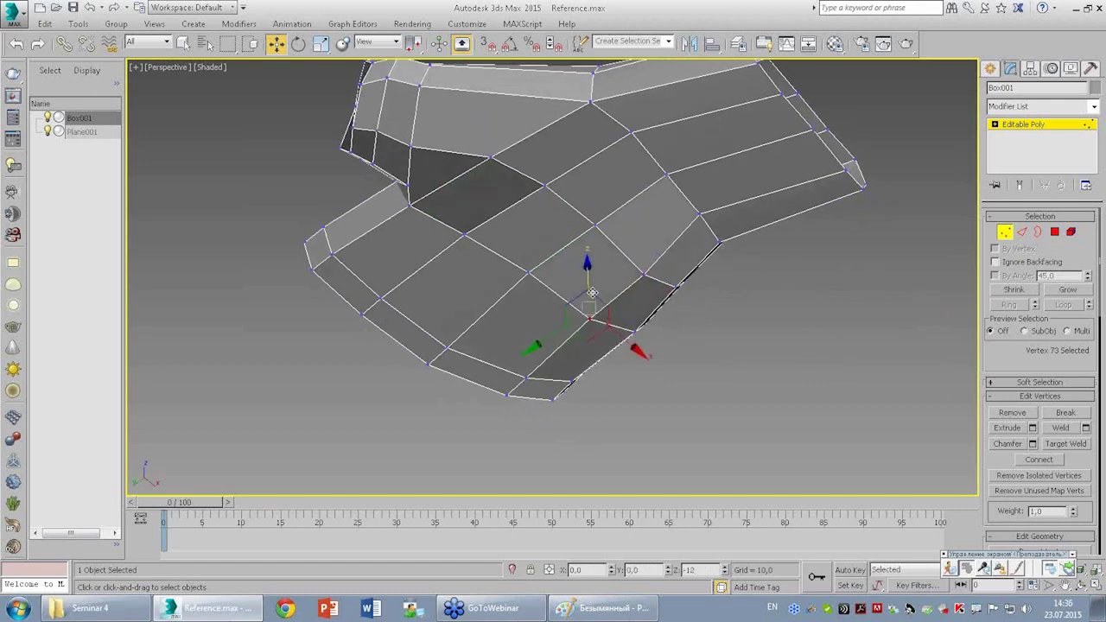
left_click(527, 377)
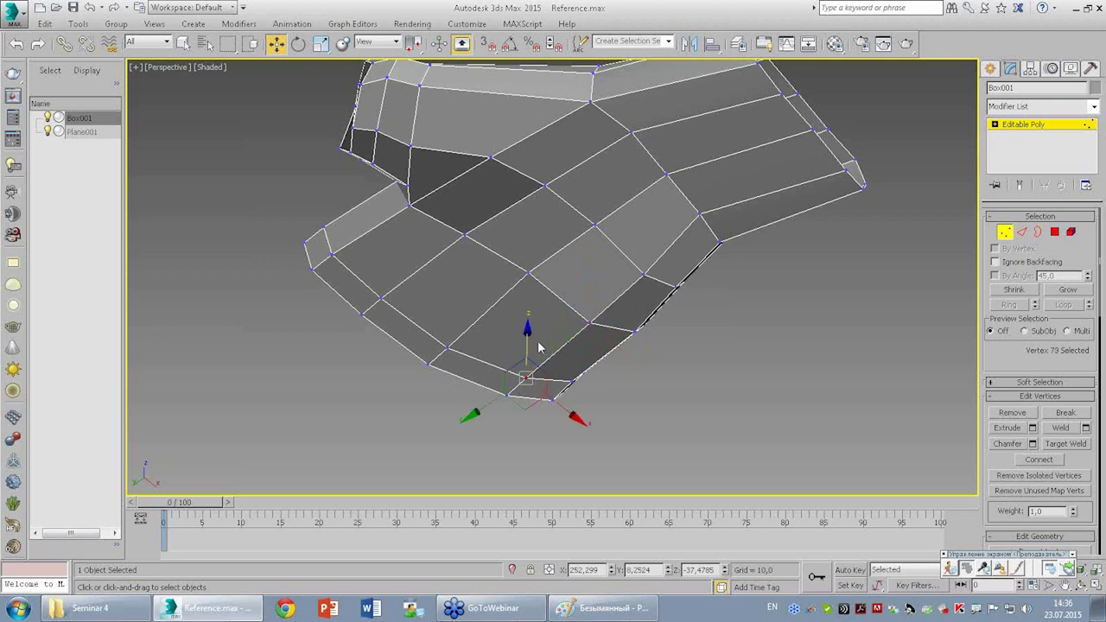
left_click_drag(529, 342, 529, 364)
Lower vertices on the far and top edges, then exit Vertex mode.
middle_click_drag(562, 415, 679, 334, "alt")
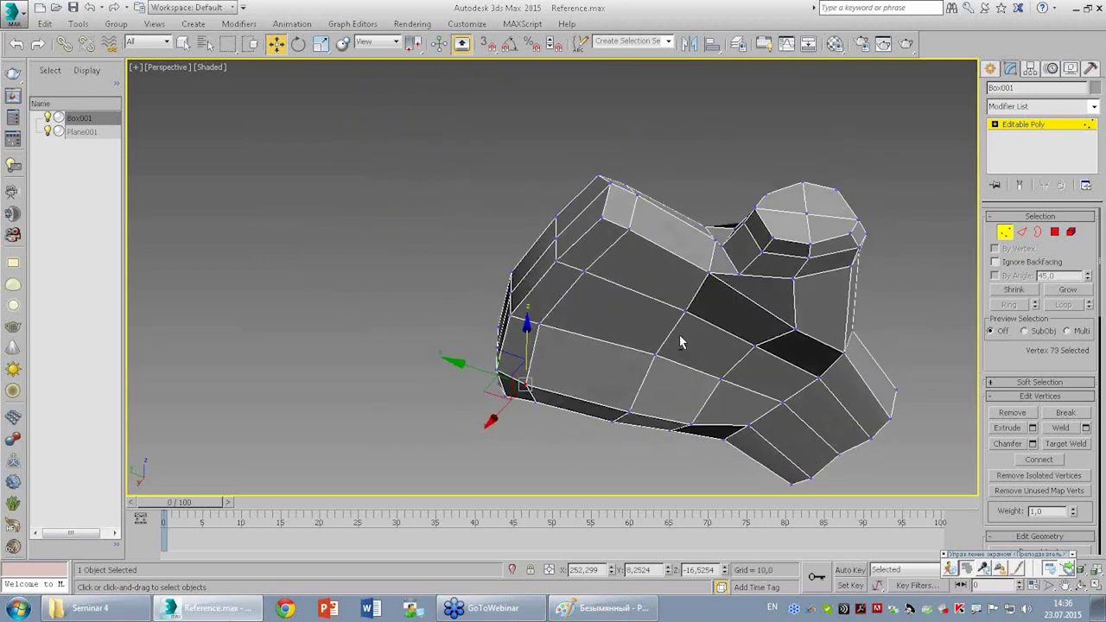
left_click(755, 348)
left_click_drag(751, 318, 794, 326)
mouse_move(795, 327)
middle_mouse_down("alt")
mouse_move(843, 345)
mouse_move(582, 247)
mouse_move(647, 292)
middle_mouse_up("alt")
left_click(711, 216)
left_click_drag(710, 197, 729, 213)
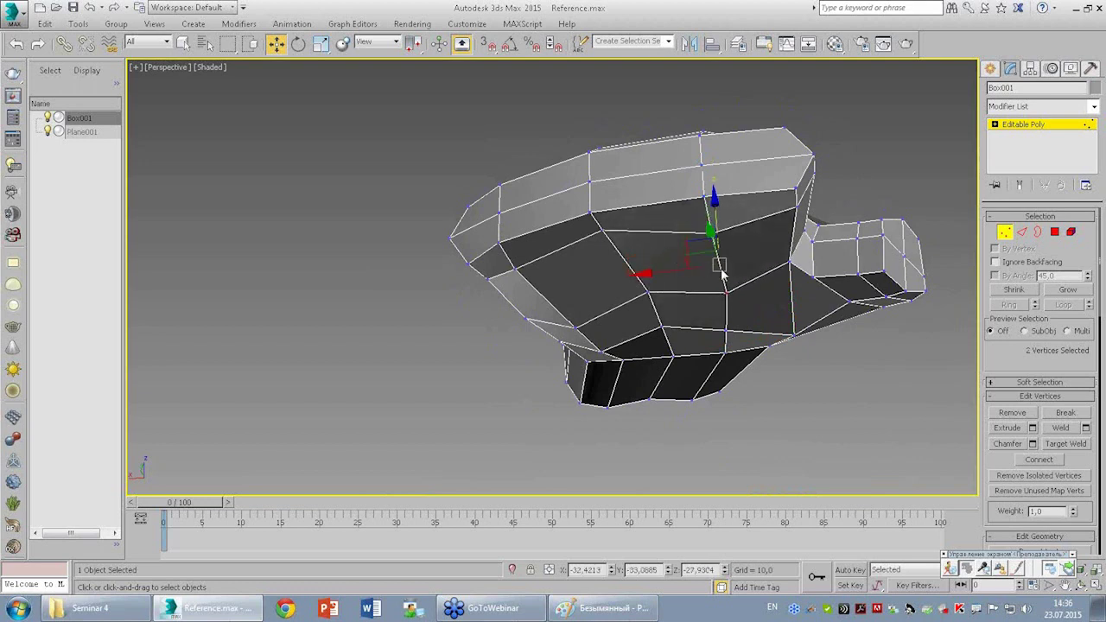
mouse_move(591, 316)
middle_mouse_down("alt")
mouse_move(592, 291)
mouse_move(666, 313)
mouse_move(646, 317)
mouse_move(766, 240)
mouse_move(754, 268)
mouse_move(733, 250)
mouse_move(780, 237)
mouse_move(550, 263)
mouse_move(528, 227)
mouse_move(587, 262)
mouse_move(501, 195)
mouse_move(524, 239)
mouse_move(562, 180)
mouse_move(665, 204)
mouse_move(634, 207)
mouse_move(589, 236)
mouse_move(609, 221)
middle_mouse_up("alt")
left_click(1043, 125)
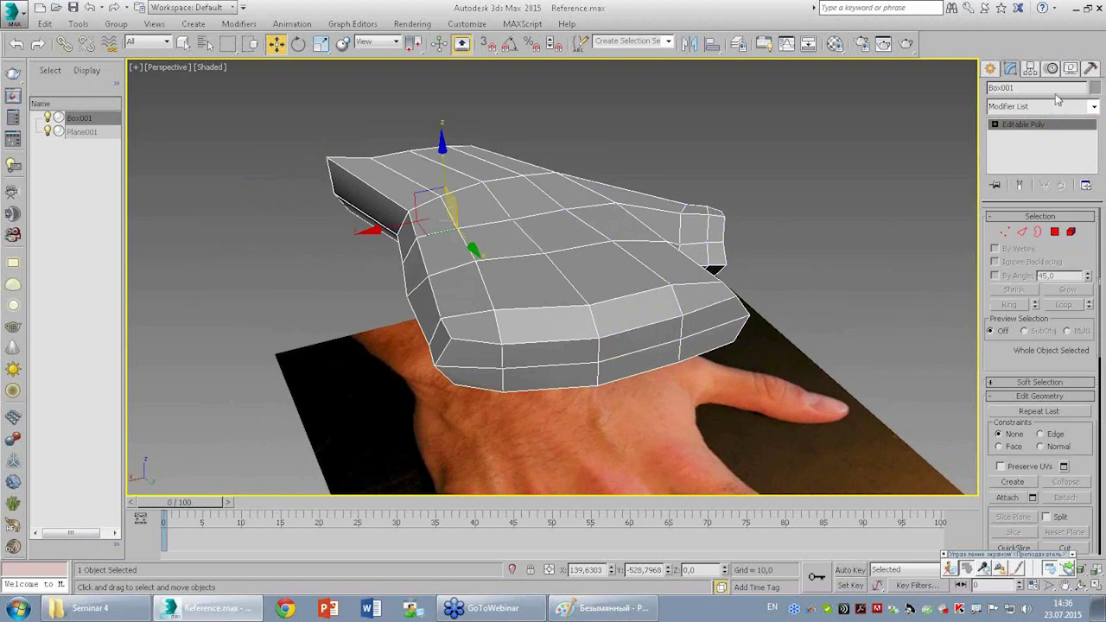
Turn off Use NURMS Subdivision on the Editable Poly.
left_click(1003, 232)
scroll(1036, 294, "down", 2)
scroll(1039, 308, "down", 2)
scroll(1039, 308, "down", 3)
scroll(1039, 308, "down", 3)
scroll(1039, 308, "down", 2)
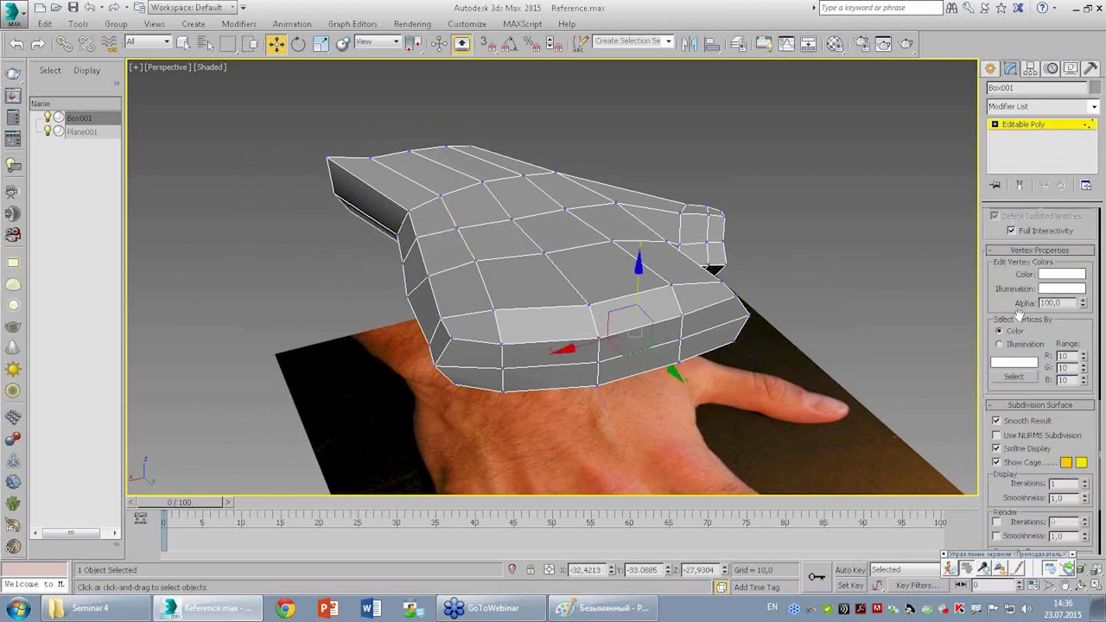
scroll(1019, 319, "down", 3)
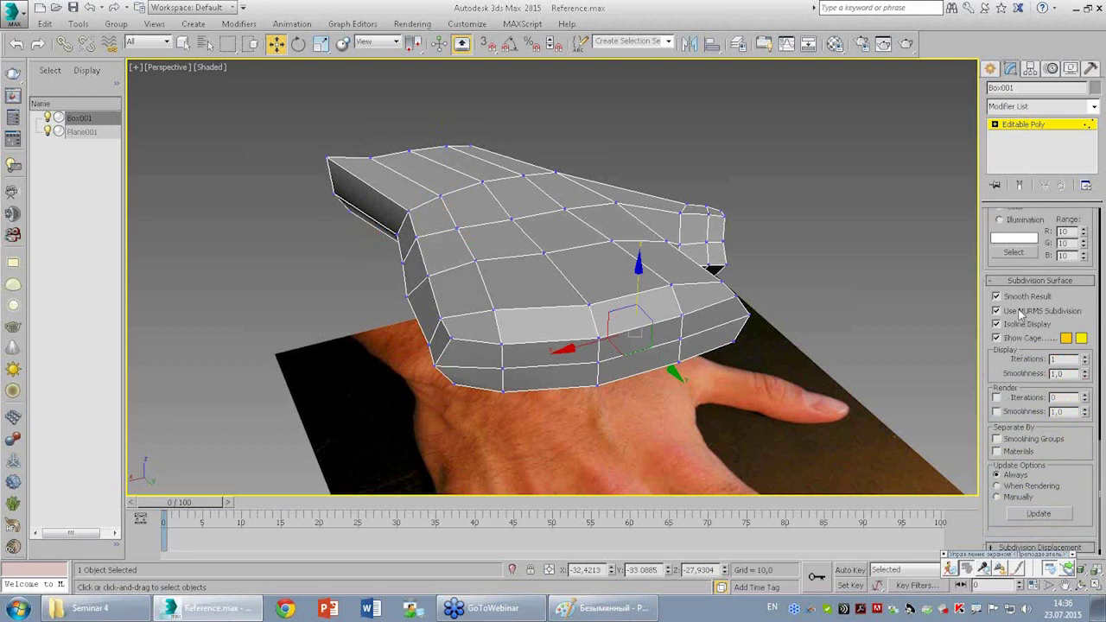
left_click(1020, 311)
Add a TurboSmooth modifier at 1 iteration to the palm mesh.
left_click(1027, 126)
left_click(1041, 106)
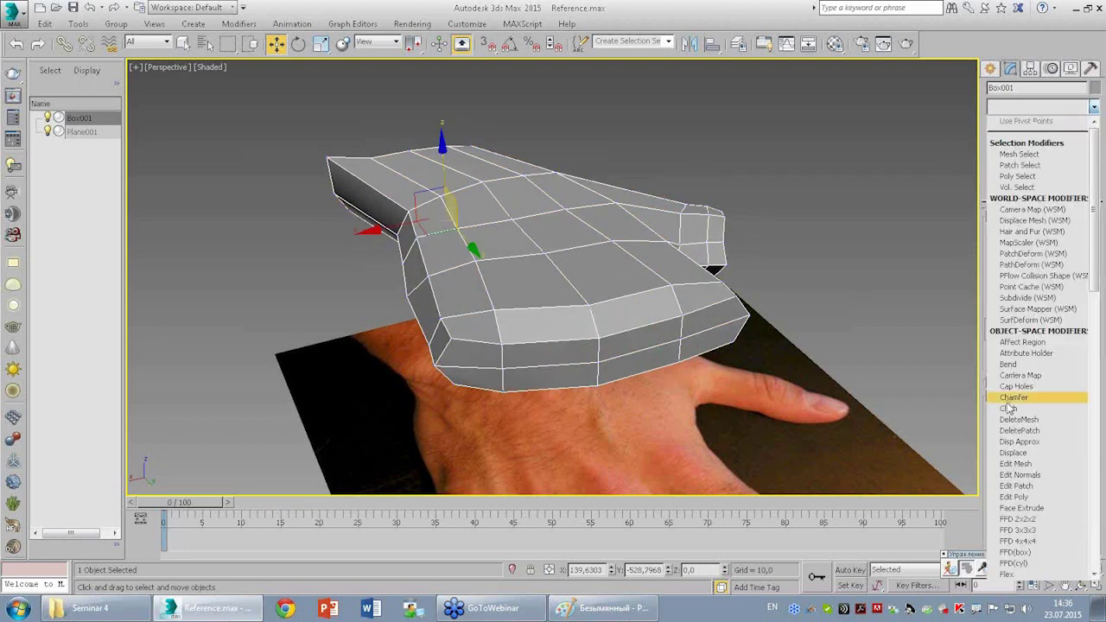
scroll(1008, 413, "down", 5)
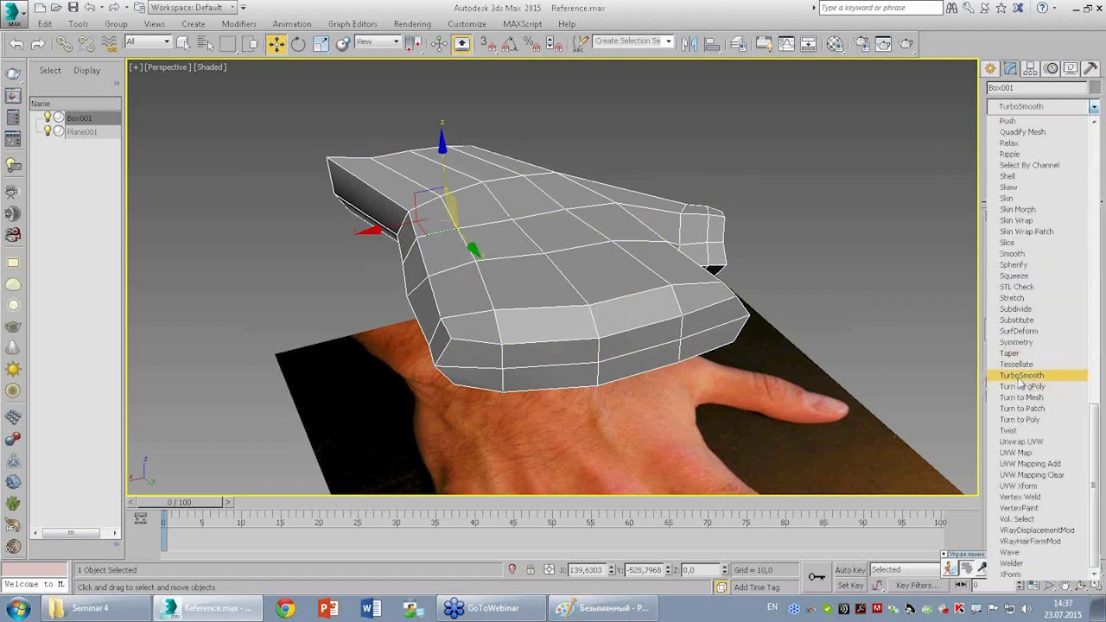
left_click(1017, 376)
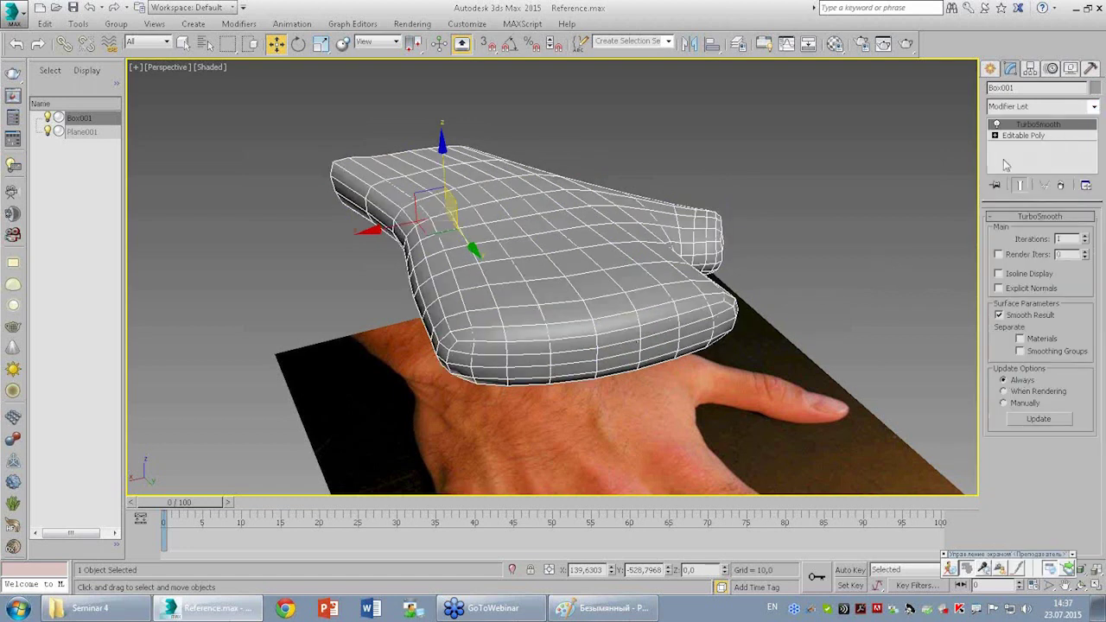
mouse_move(753, 306)
middle_mouse_down("alt")
mouse_move(647, 358)
mouse_move(747, 442)
mouse_move(658, 319)
mouse_move(616, 323)
mouse_move(629, 302)
mouse_move(609, 330)
middle_mouse_up("alt")
middle_click_drag(621, 286, 621, 286, "alt")
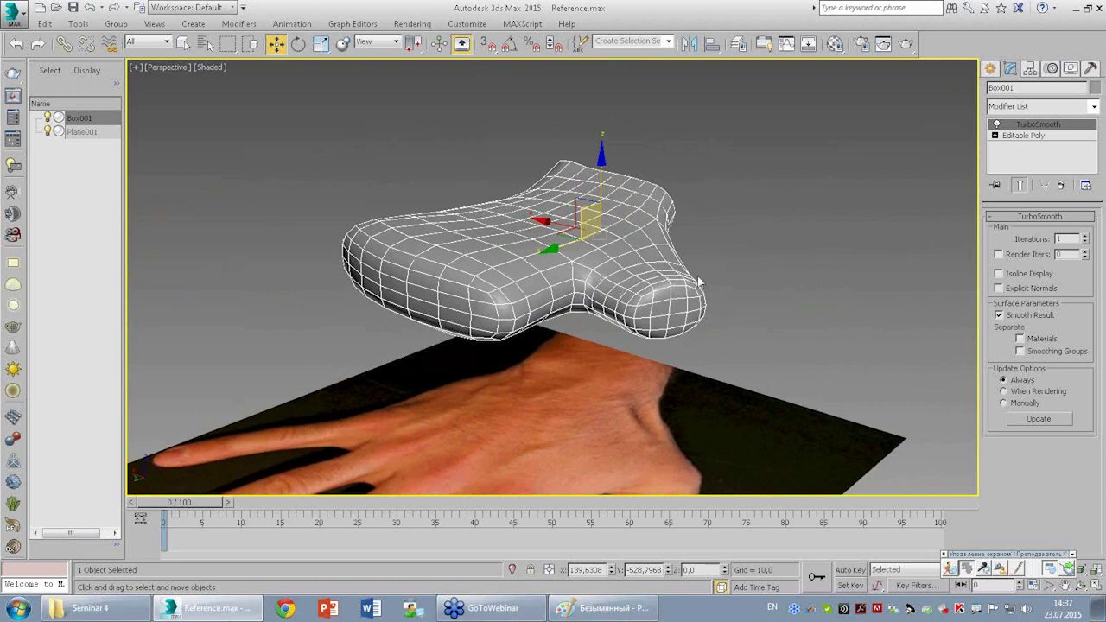
mouse_move(763, 299)
middle_mouse_down("alt")
mouse_move(605, 169)
mouse_move(706, 308)
middle_mouse_up("alt")
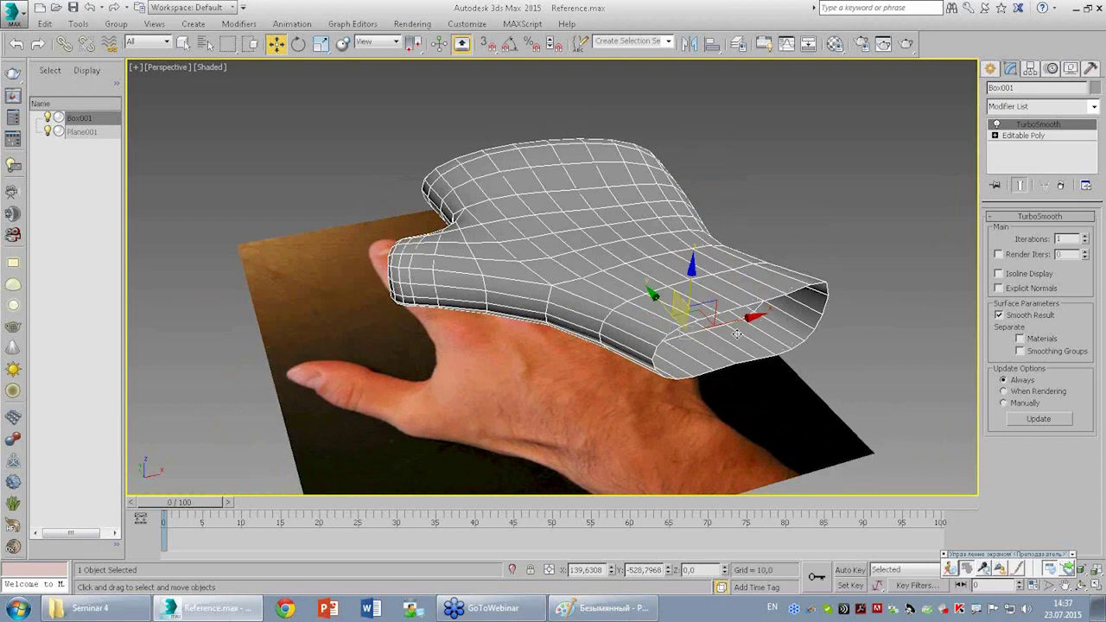
mouse_move(553, 228)
middle_mouse_down("alt")
mouse_move(659, 215)
mouse_move(906, 146)
middle_mouse_up("alt")
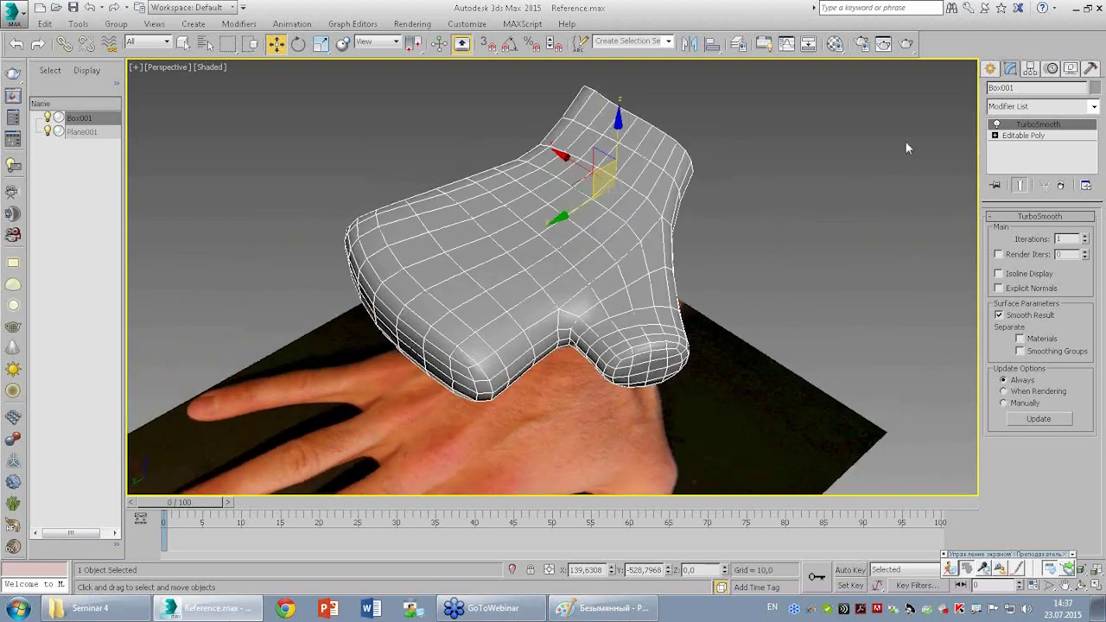
Return to the Editable Poly's vertices with Show End Result enabled.
left_click(1007, 139)
left_click(994, 136)
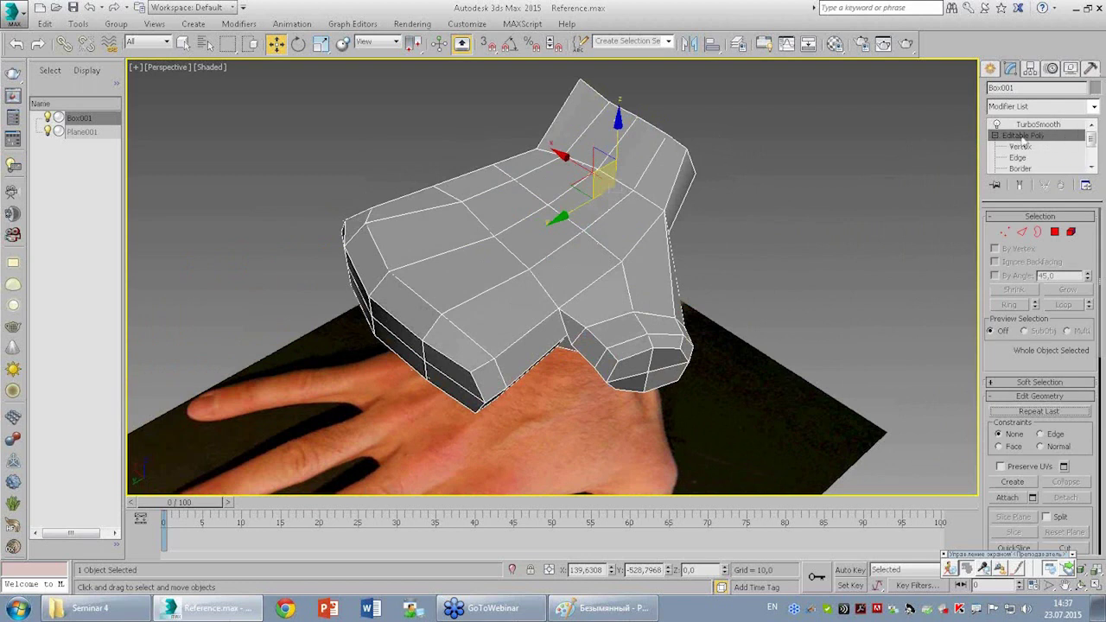
left_click(1021, 185)
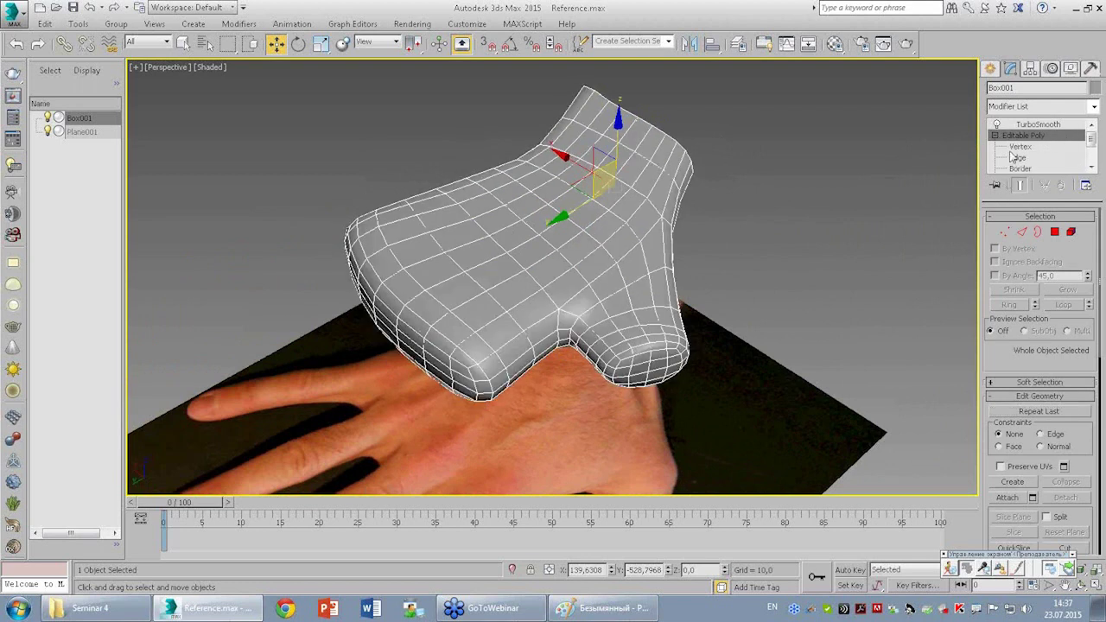
left_click(1019, 147)
mouse_move(570, 287)
middle_mouse_down("alt")
mouse_move(665, 311)
mouse_move(731, 289)
middle_mouse_up("alt")
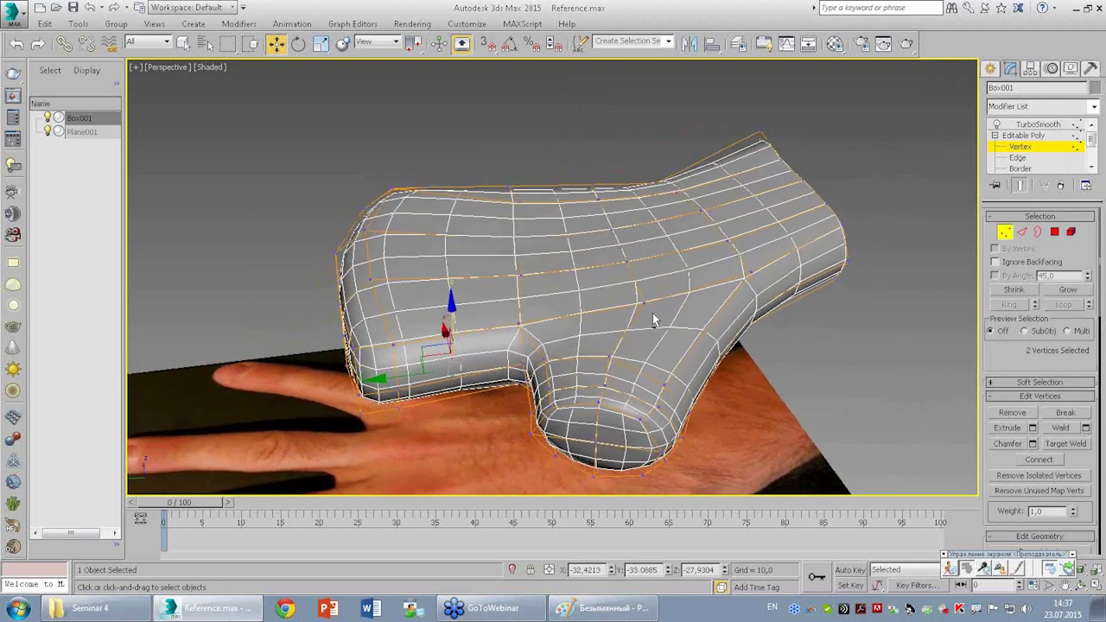
Move a cage vertex near the finger base up and to the right.
middle_click_drag(679, 357, 682, 353, "alt")
left_click(672, 345)
left_click_drag(668, 335, 696, 354)
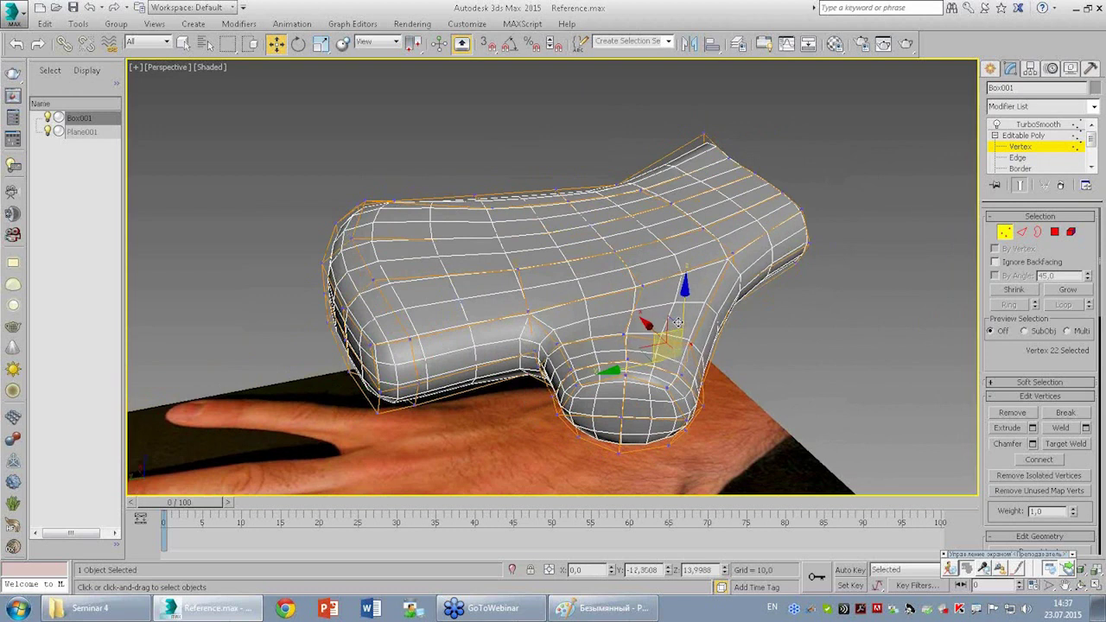
middle_click_drag(696, 354, 649, 338, "alt")
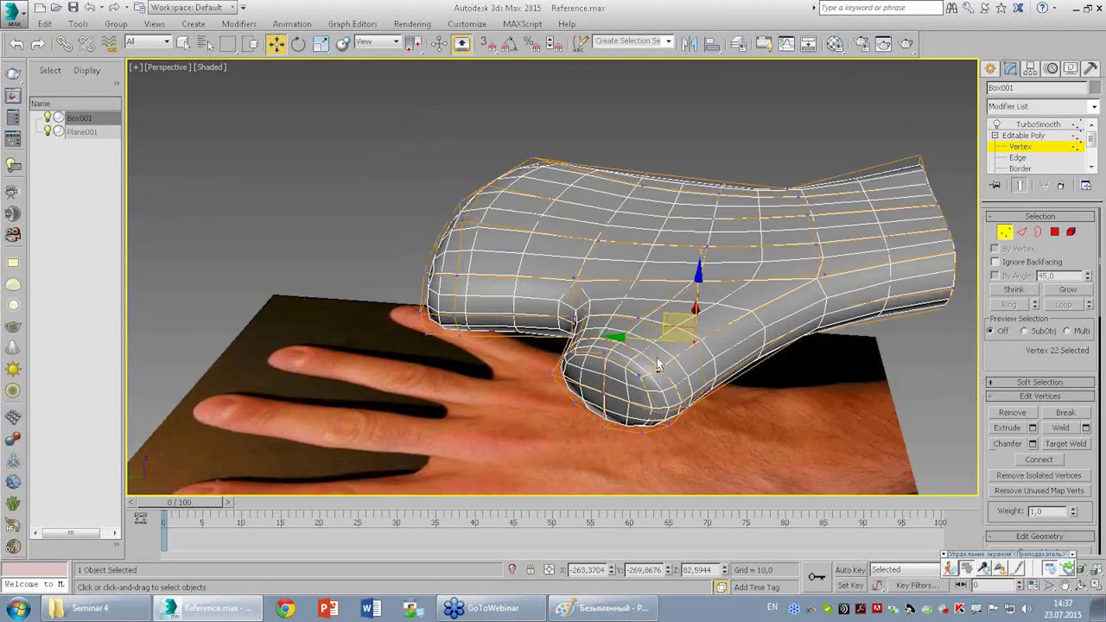
left_click(600, 331)
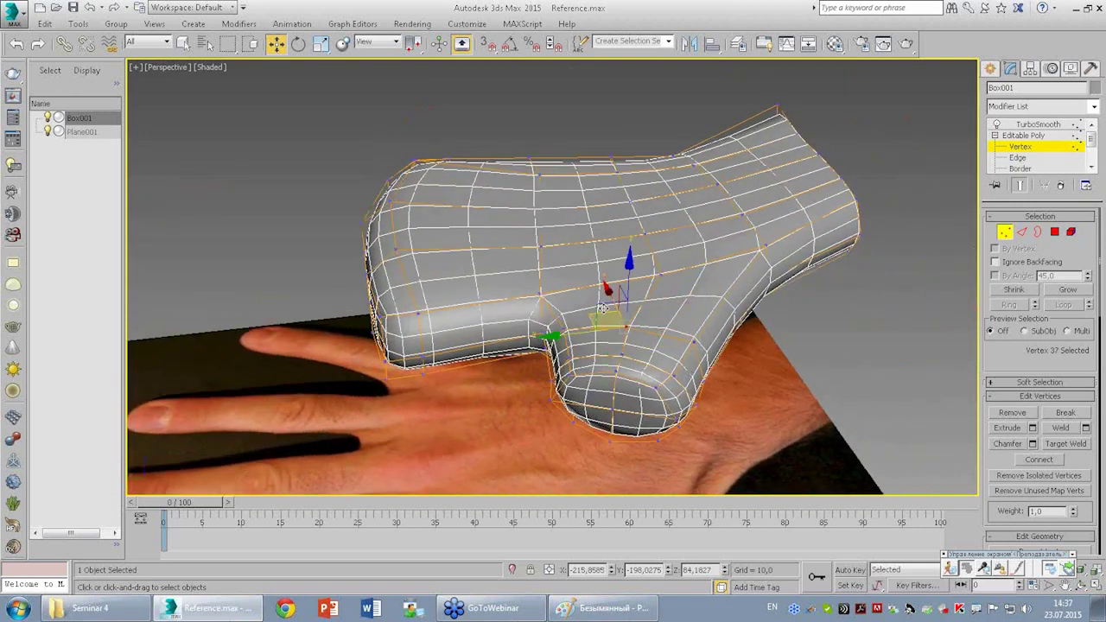
mouse_move(596, 290)
middle_mouse_down("alt")
mouse_move(581, 252)
mouse_move(572, 277)
mouse_move(530, 265)
mouse_move(525, 198)
mouse_move(622, 259)
mouse_move(602, 216)
mouse_move(577, 304)
middle_mouse_up("alt")
Raise three edge vertices of the cage together along Z.
left_click(581, 289)
left_click(611, 250, "ctrl")
left_click(636, 209, "ctrl")
left_click_drag(611, 183, 612, 170)
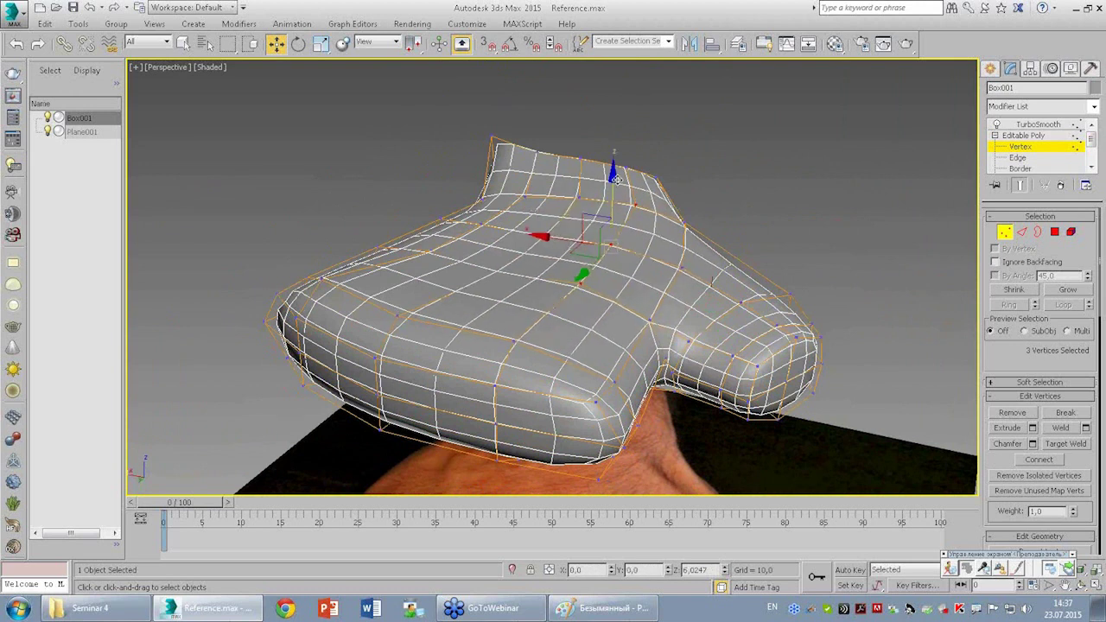
middle_click_drag(441, 274, 535, 292)
Raise three vertices on the palm's upper-left edge.
left_click(520, 264)
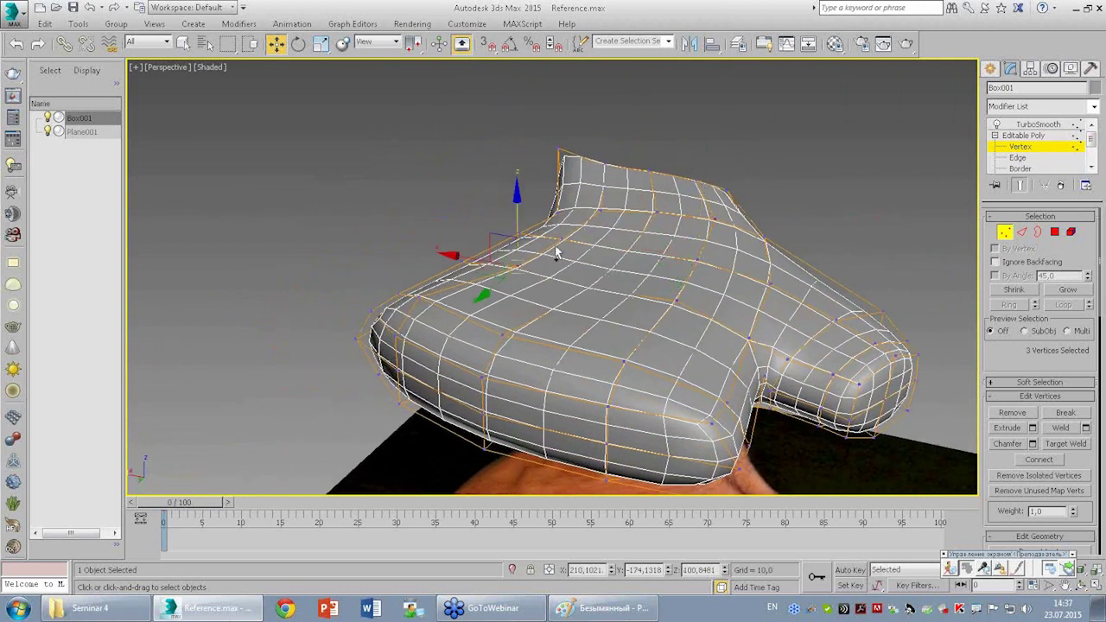
left_click(558, 247, "ctrl")
left_click(602, 210, "ctrl")
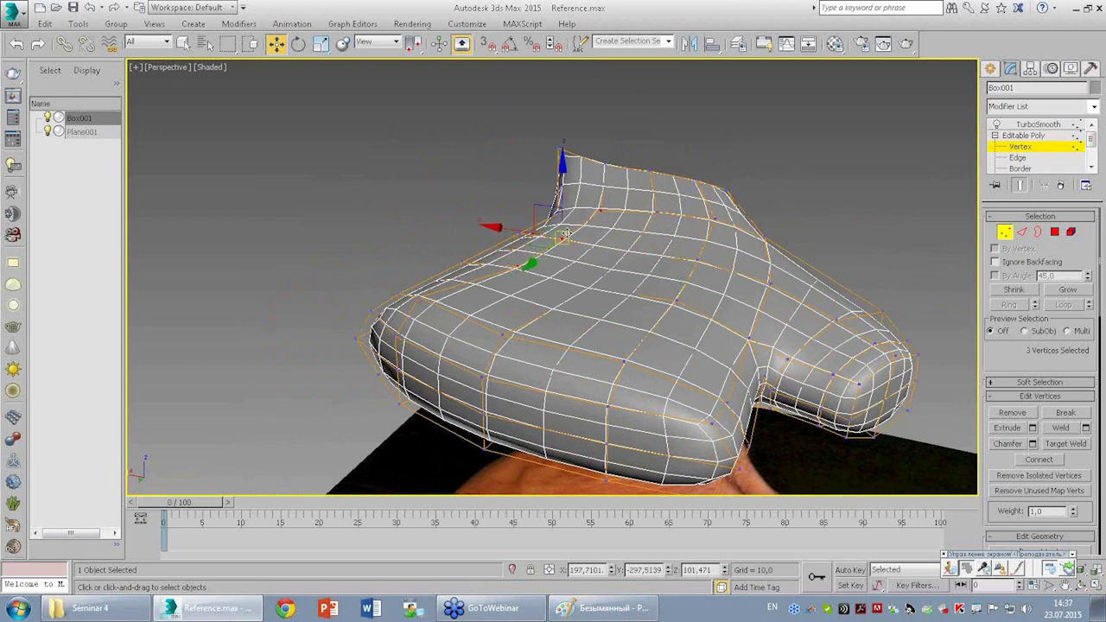
left_click_drag(561, 205, 563, 194)
mouse_move(564, 192)
middle_mouse_down("alt")
mouse_move(718, 153)
mouse_move(686, 228)
mouse_move(698, 261)
middle_mouse_up("alt")
left_click(718, 153)
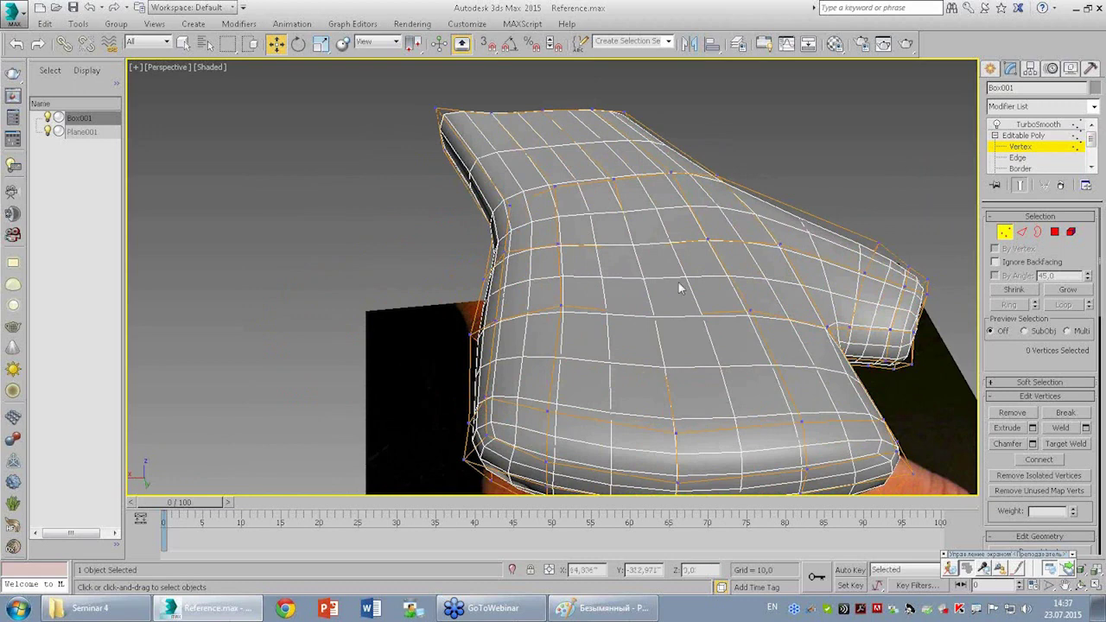
mouse_move(592, 148)
middle_mouse_down("alt")
mouse_move(634, 306)
mouse_move(635, 158)
mouse_move(640, 178)
mouse_move(738, 271)
mouse_move(743, 286)
mouse_move(715, 319)
mouse_move(743, 372)
middle_mouse_up("alt")
In Polygon mode, shift one underside polygon slightly up-left.
left_click(1055, 232)
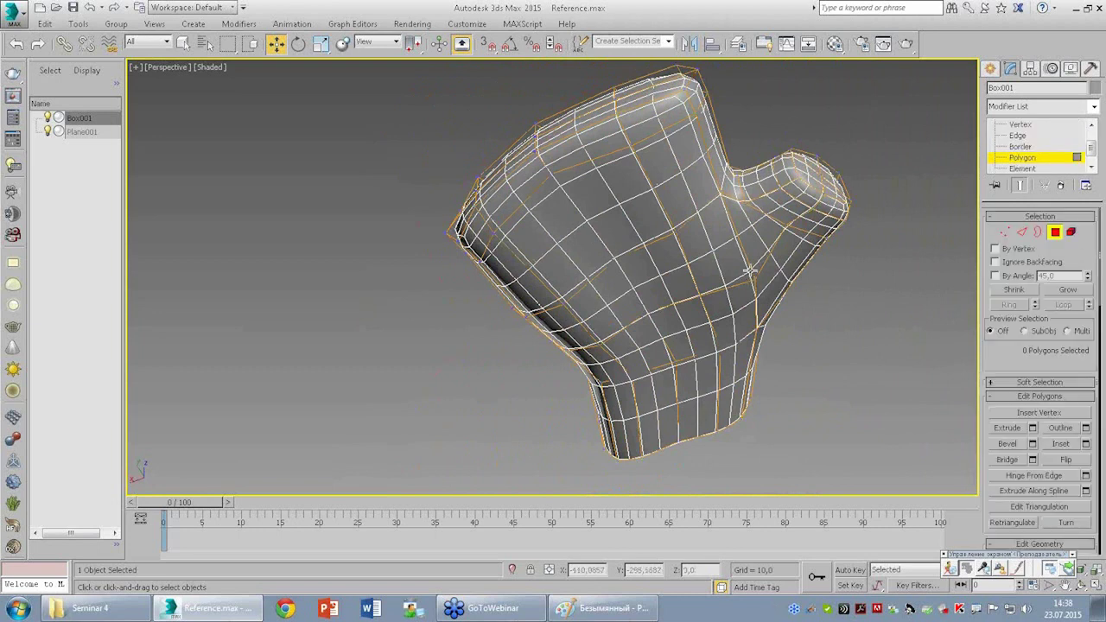
left_click(707, 246)
left_click(729, 311, "ctrl")
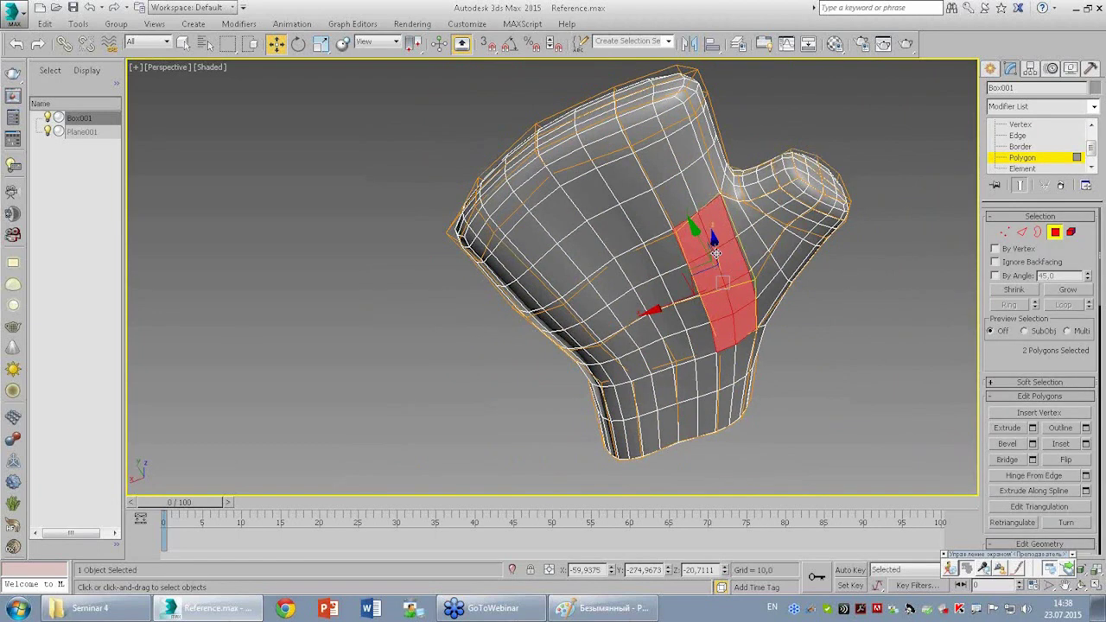
left_click(723, 268, "alt")
left_click_drag(723, 268, 716, 223)
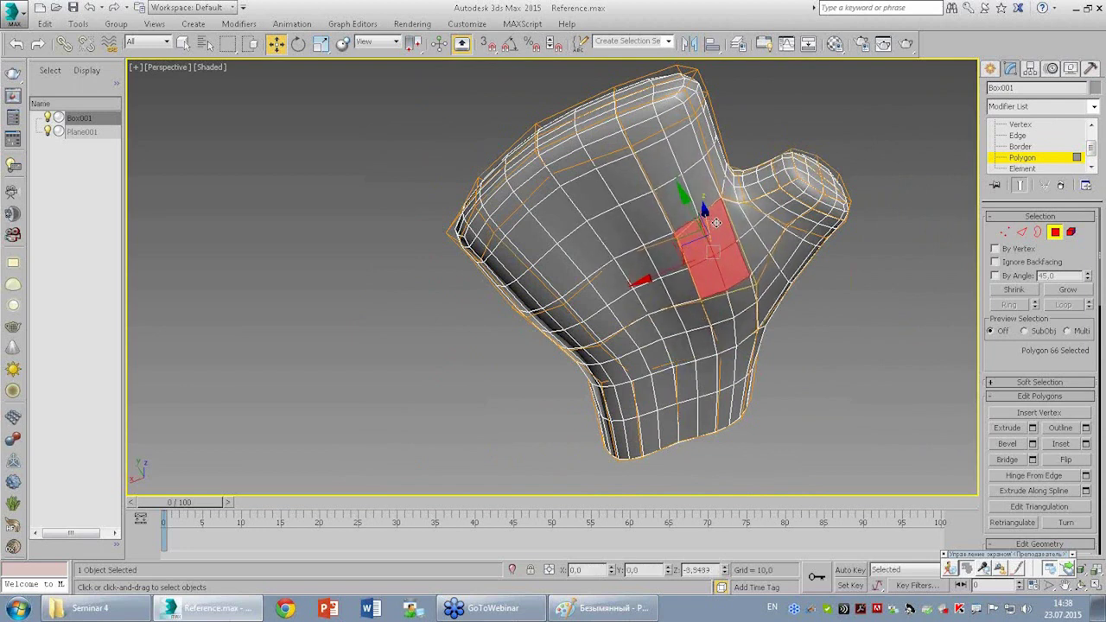
Switch to Edge mode, return to TurboSmooth in the stack and deselect the mesh.
left_click(529, 281)
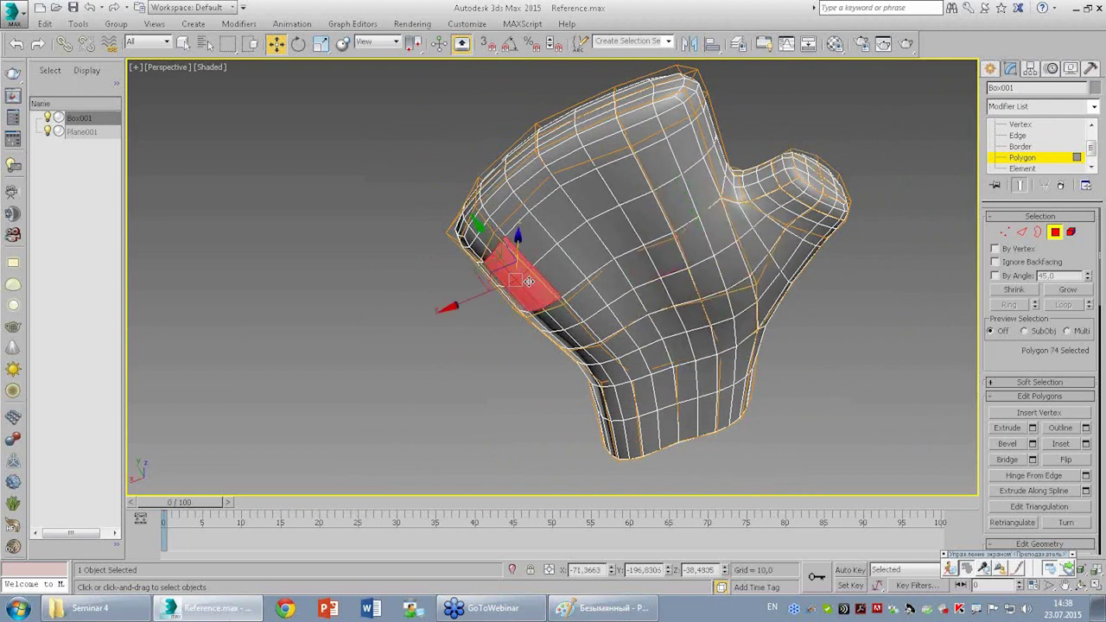
left_click(563, 322, "ctrl")
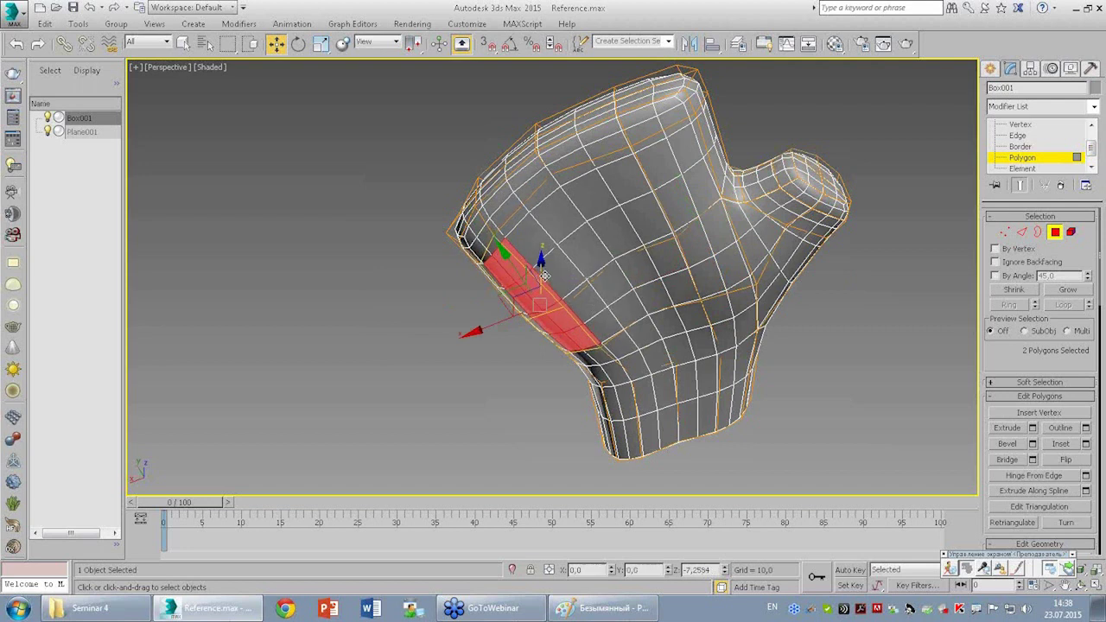
left_click(659, 346)
left_click(683, 333, "ctrl")
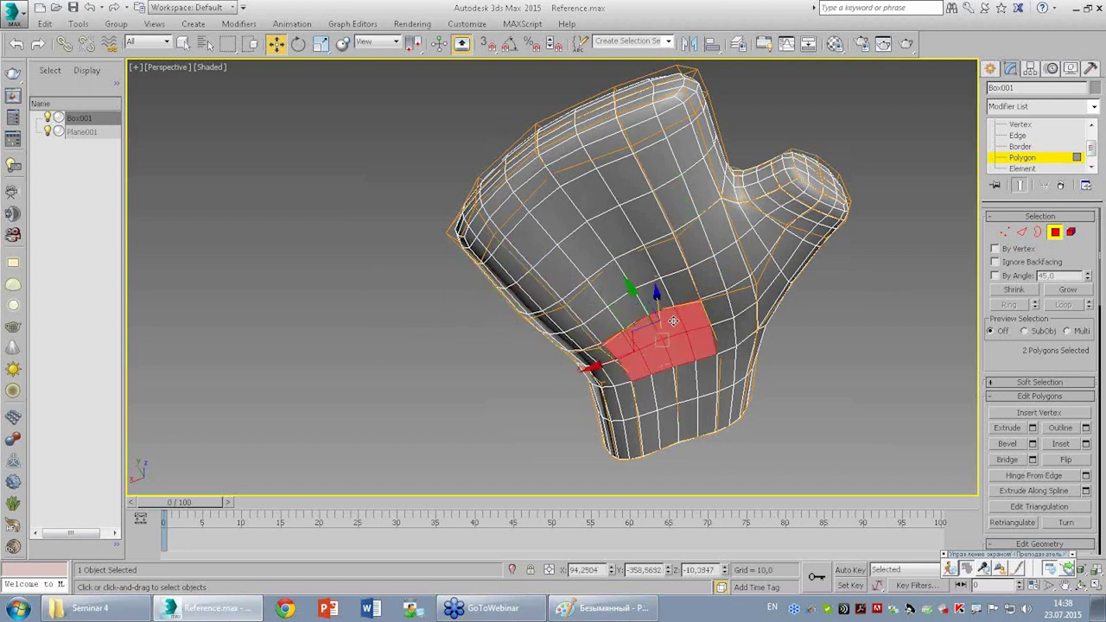
left_click(690, 340)
key("2")
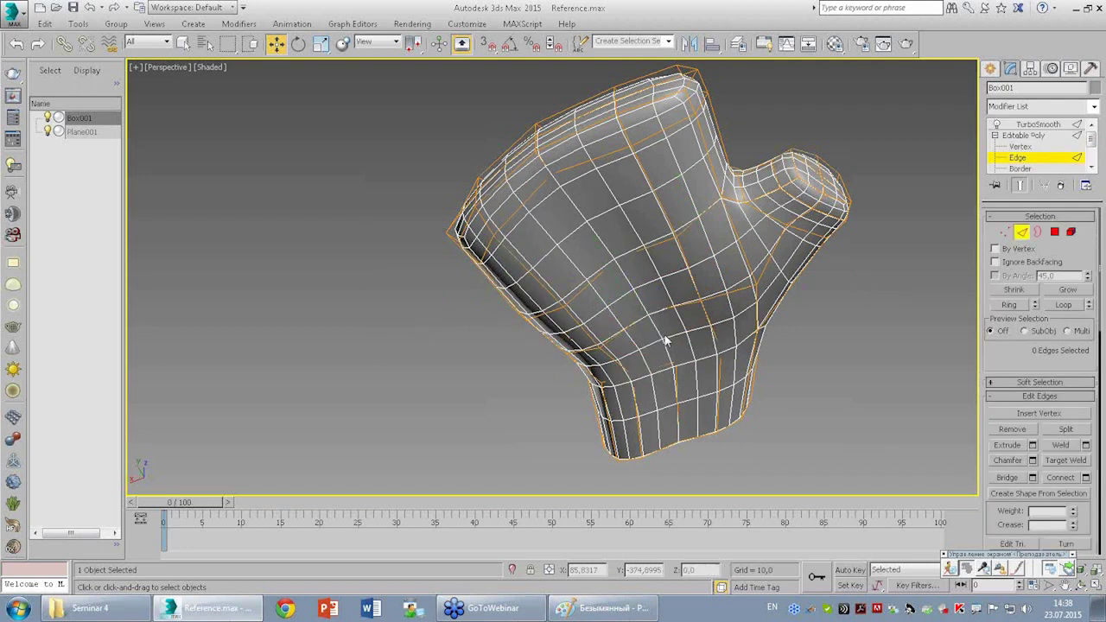
middle_click_drag(666, 338, 713, 245, "alt")
left_click(1035, 124)
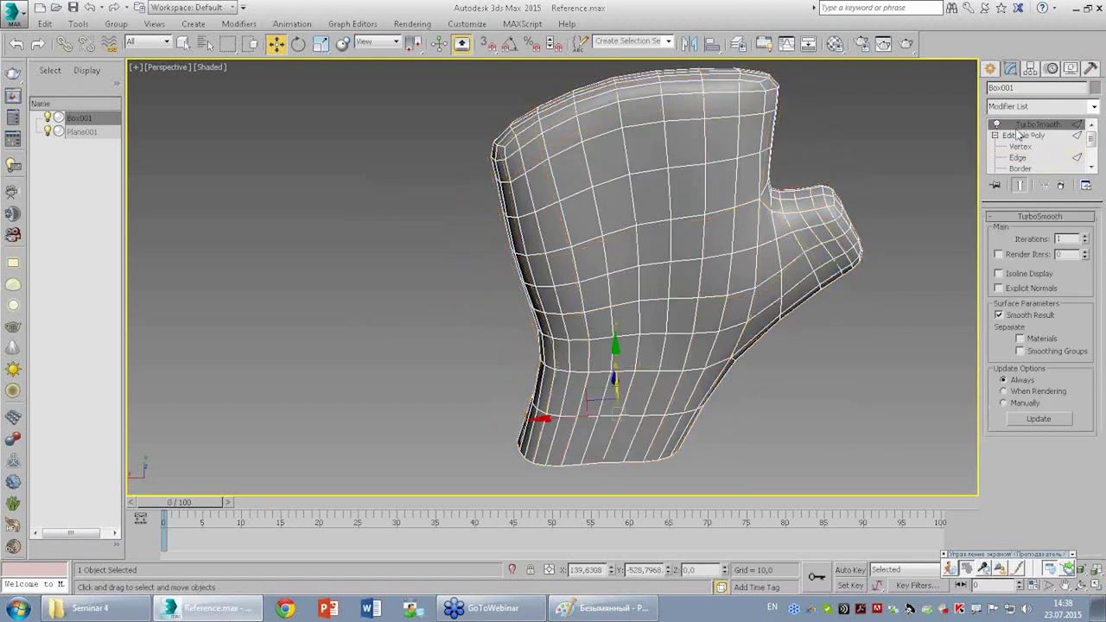
left_click(895, 273)
mouse_move(713, 299)
middle_mouse_down("alt")
mouse_move(709, 222)
mouse_move(697, 370)
mouse_move(795, 449)
mouse_move(705, 203)
mouse_move(780, 452)
mouse_move(738, 225)
middle_mouse_up("alt")
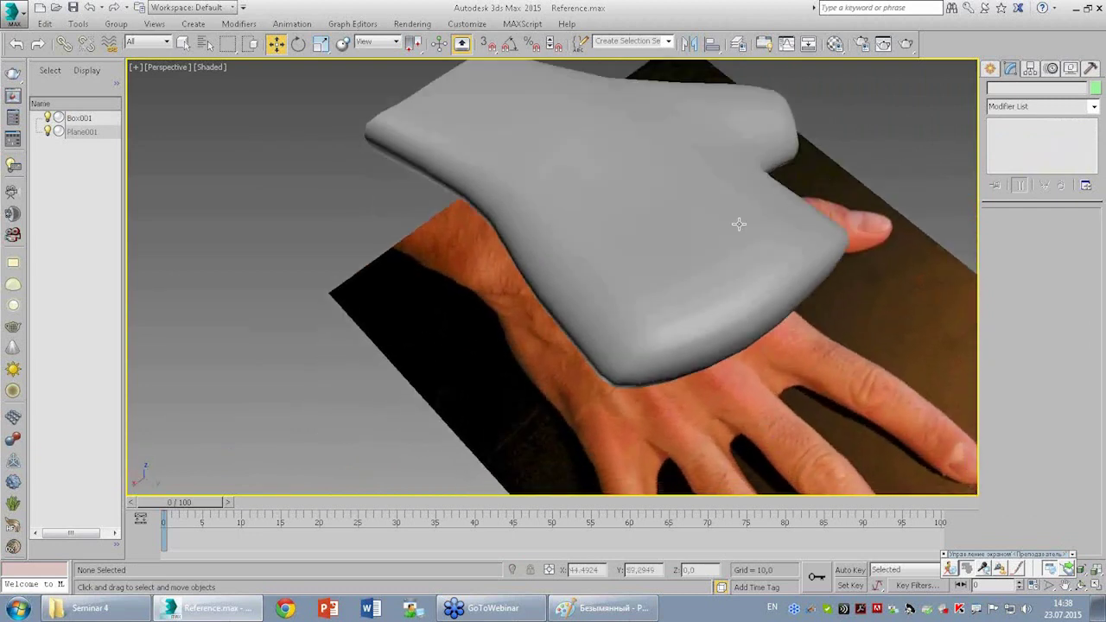
Set the Perspective viewport to Clay shading and orbit around the red palm.
scroll(671, 230, "down", 2)
scroll(682, 217, "up", 3)
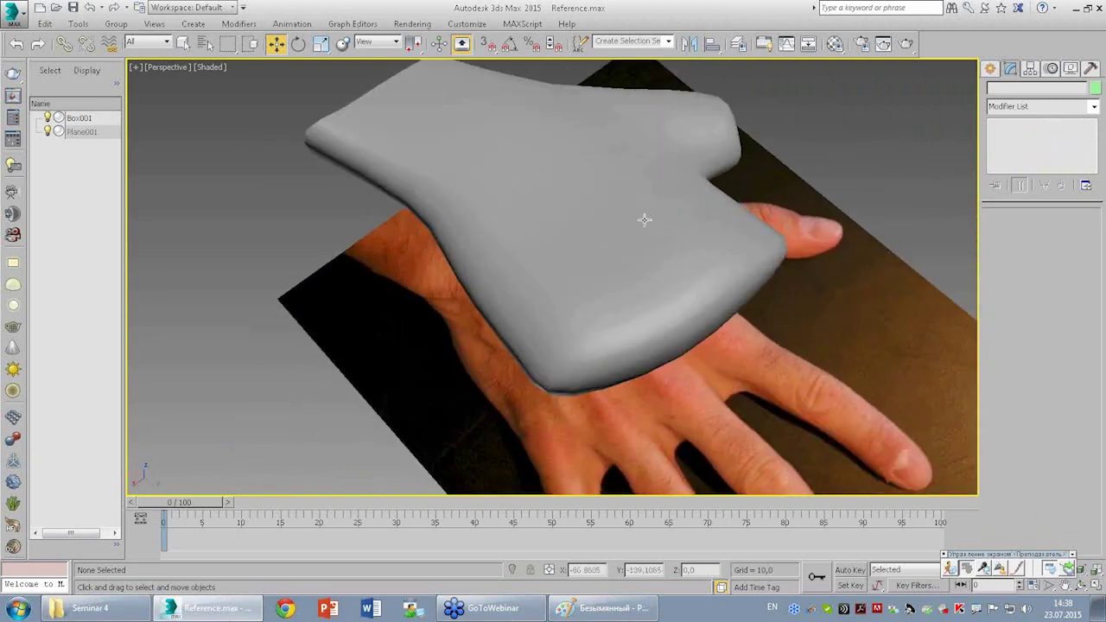
left_click(209, 68)
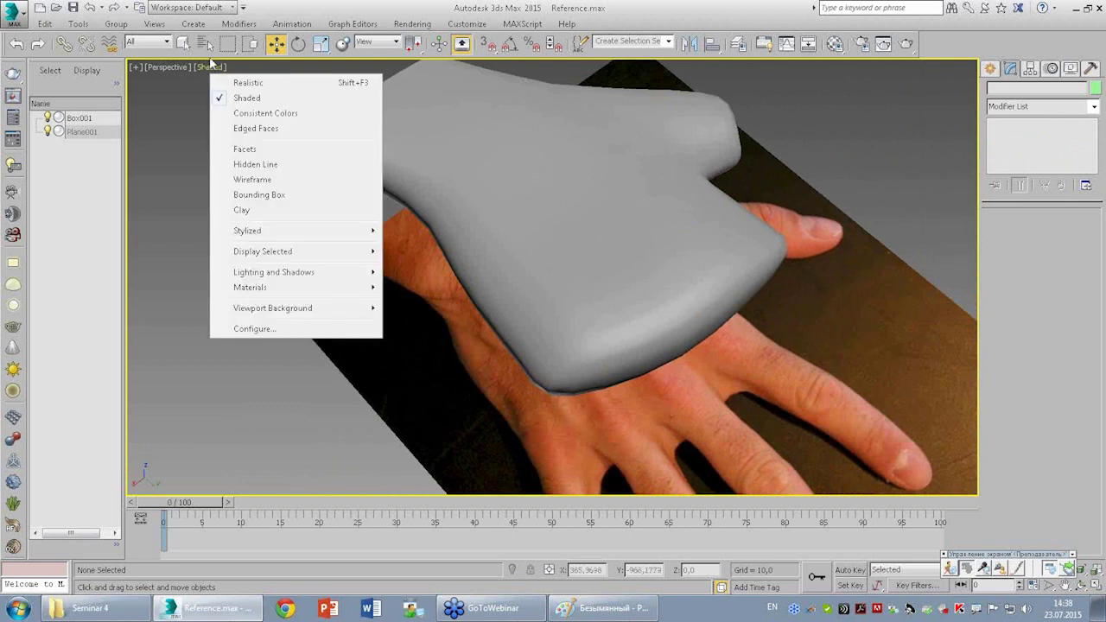
left_click(246, 211)
mouse_move(491, 205)
middle_mouse_down("alt")
mouse_move(552, 224)
mouse_move(505, 47)
middle_mouse_up("alt")
mouse_move(624, 343)
middle_mouse_down("alt")
mouse_move(609, 288)
mouse_move(580, 262)
mouse_move(587, 299)
mouse_move(614, 309)
middle_mouse_up("alt")
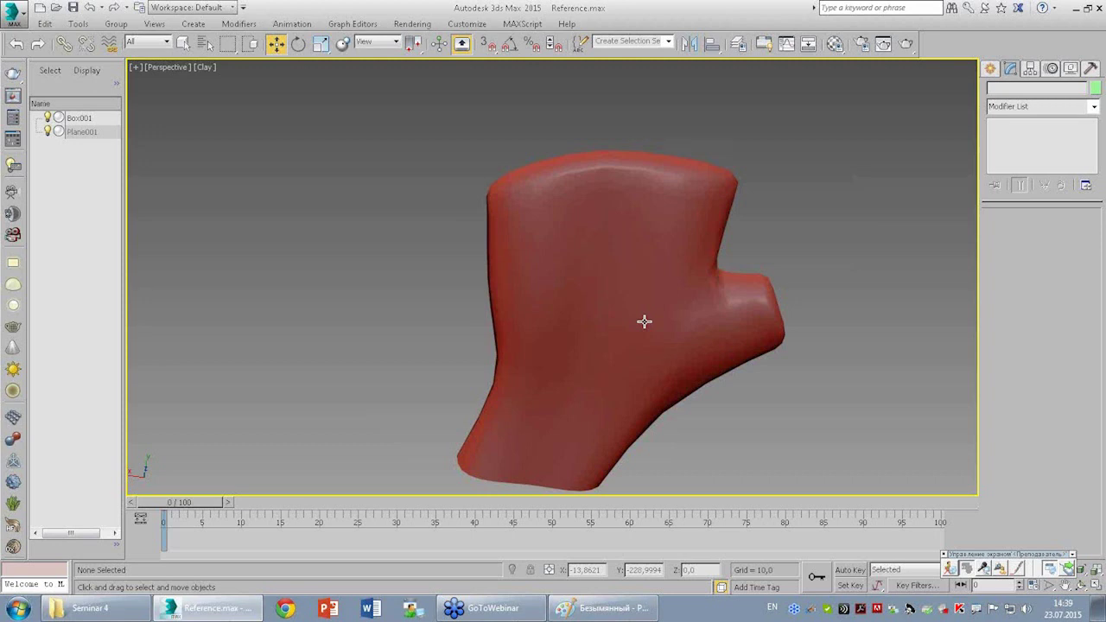
mouse_move(644, 321)
middle_mouse_down("alt")
mouse_move(624, 277)
mouse_move(637, 227)
mouse_move(661, 282)
mouse_move(653, 292)
mouse_move(647, 277)
middle_mouse_up("alt")
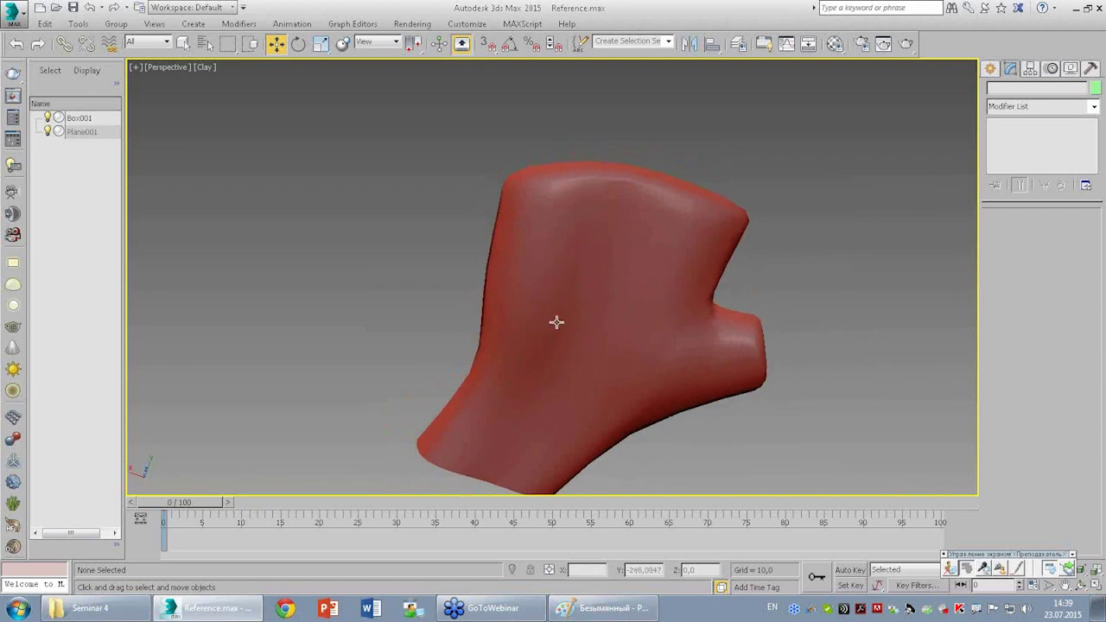
Select Box001 at Vertex level and drag a top palm vertex to reshape the palm.
left_click(656, 294)
left_click(1045, 147)
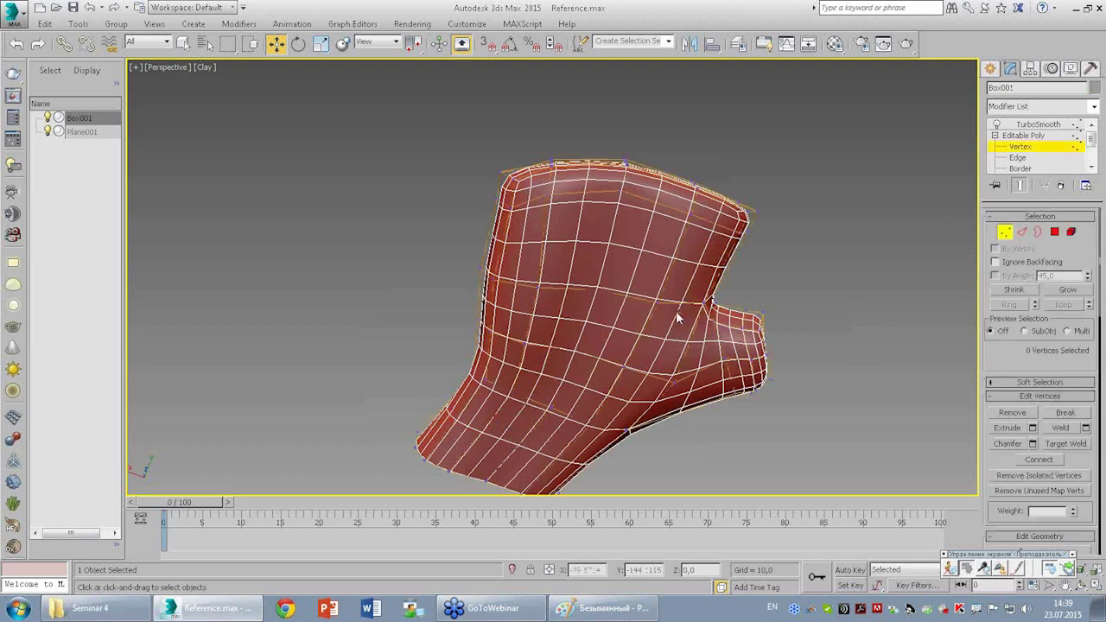
left_click(622, 336)
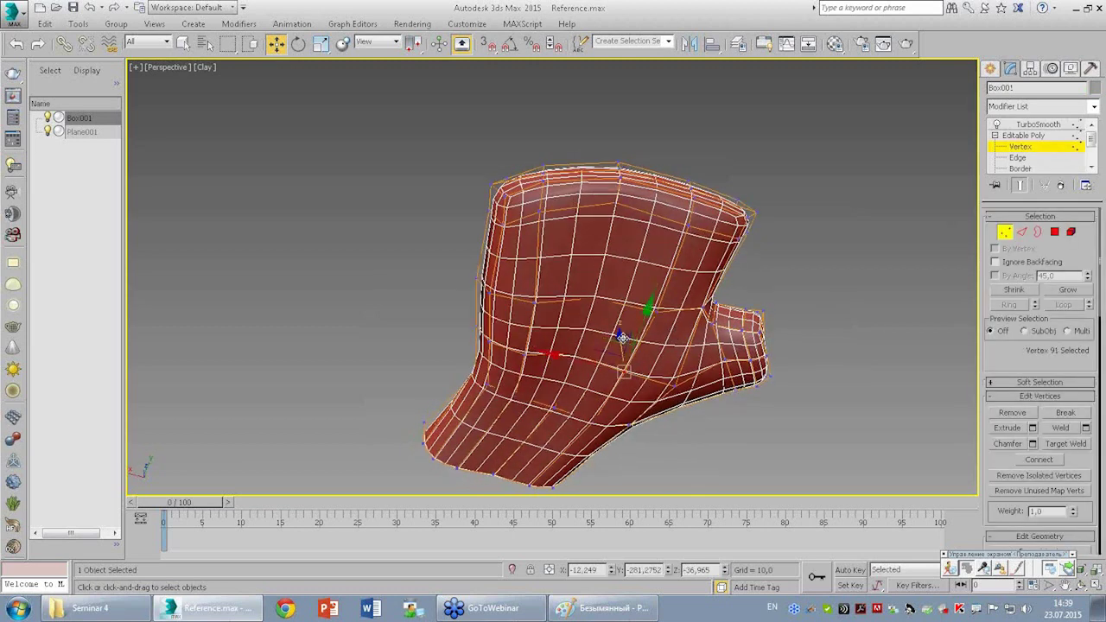
left_click(656, 312)
left_click_drag(652, 285, 654, 287)
mouse_move(654, 285)
middle_mouse_down("alt")
mouse_move(612, 292)
mouse_move(595, 440)
mouse_move(545, 452)
middle_mouse_up("alt")
left_click(535, 364)
middle_click_drag(535, 329, 561, 336, "alt")
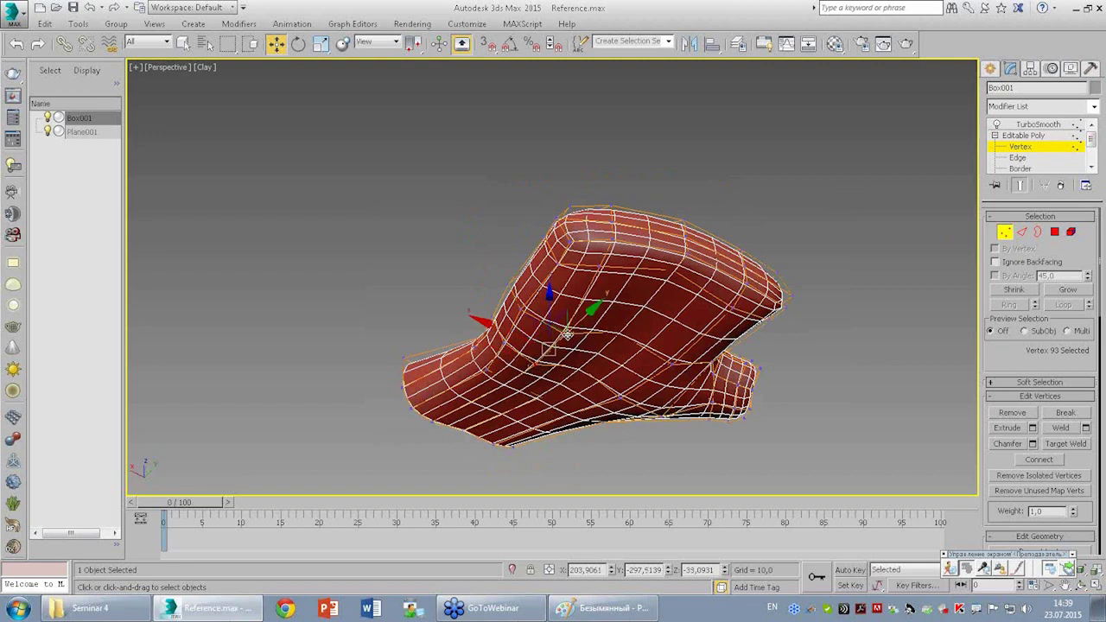
left_click(598, 232)
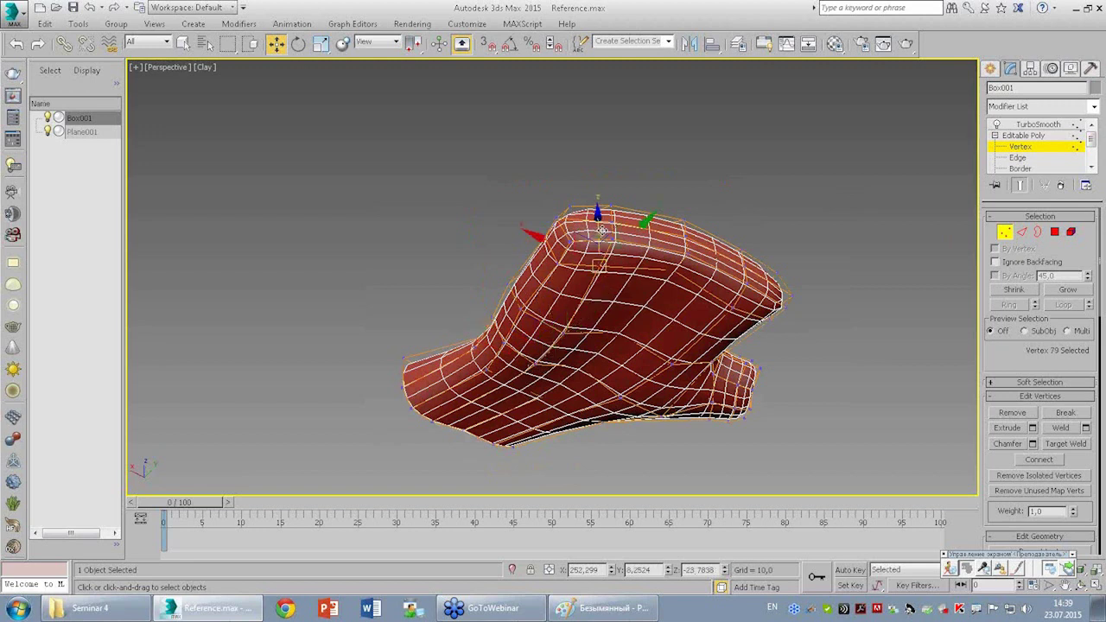
left_click_drag(602, 231, 662, 291)
left_click(798, 362)
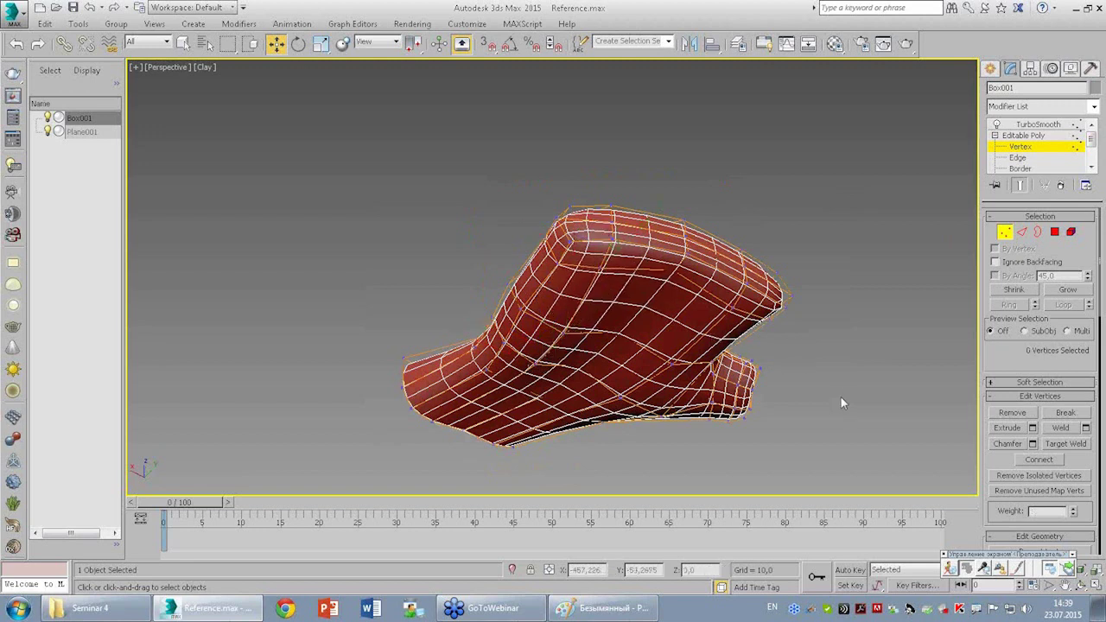
Pull another palm vertex upward, checking the shape from several angles.
mouse_move(608, 390)
middle_mouse_down("alt")
mouse_move(596, 340)
mouse_move(605, 387)
middle_mouse_up("alt")
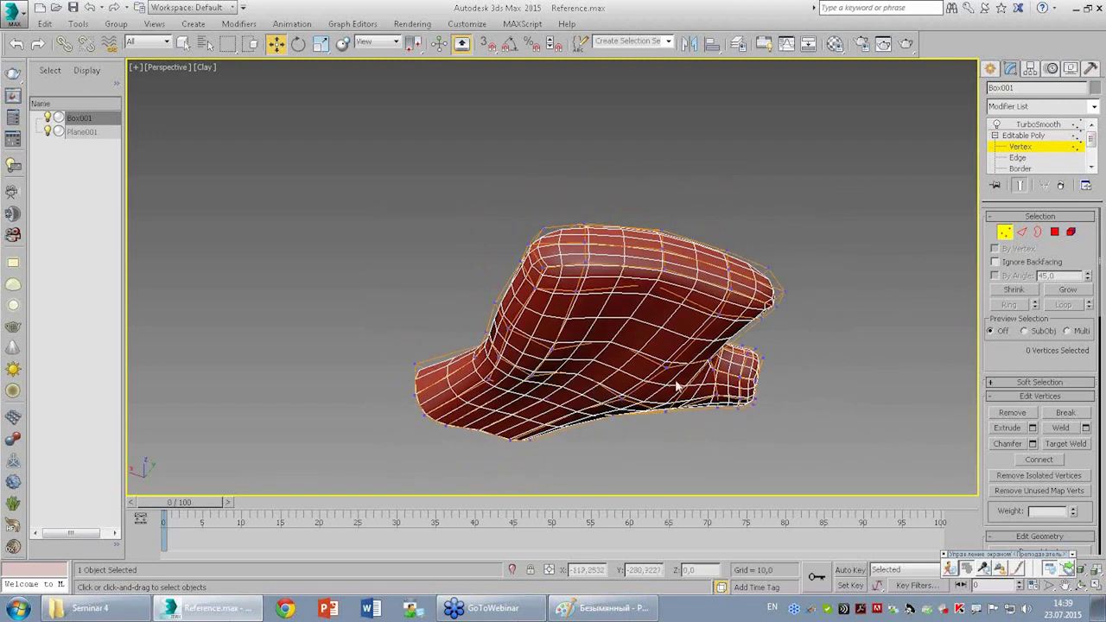
middle_click_drag(681, 384, 674, 387, "alt")
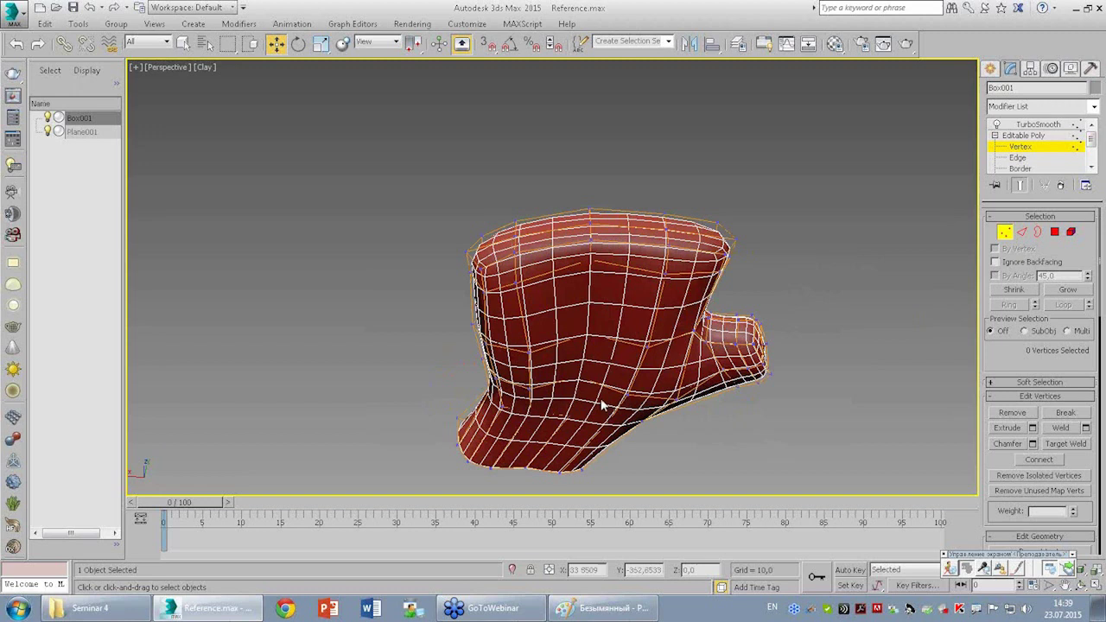
mouse_move(579, 380)
left_mouse_down()
mouse_move(577, 335)
mouse_move(582, 347)
left_mouse_up()
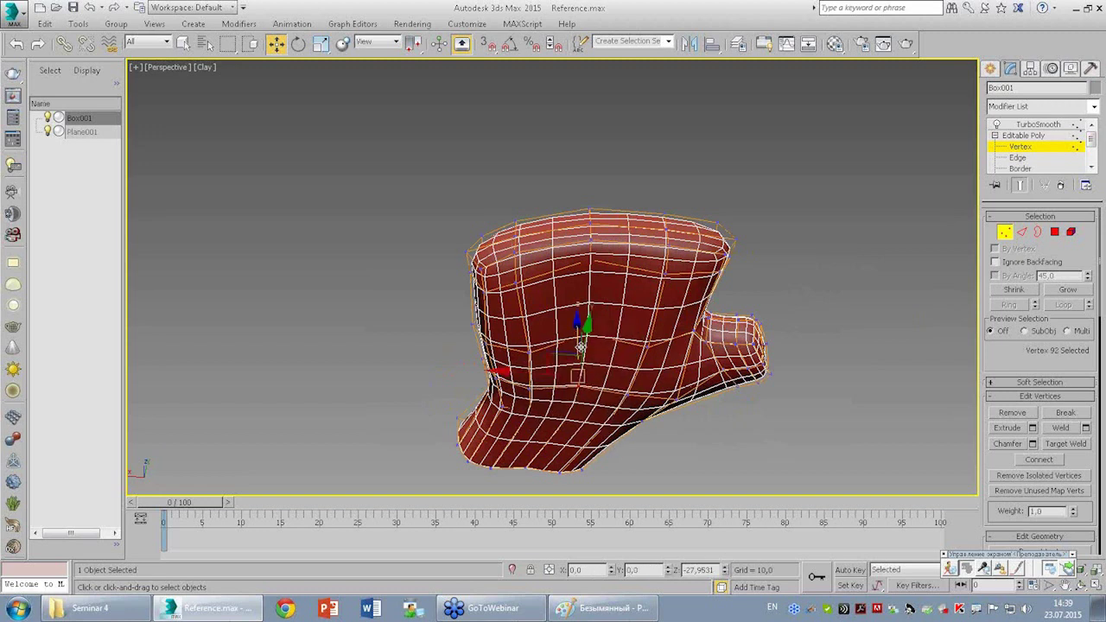
middle_click_drag(581, 347, 602, 354, "alt")
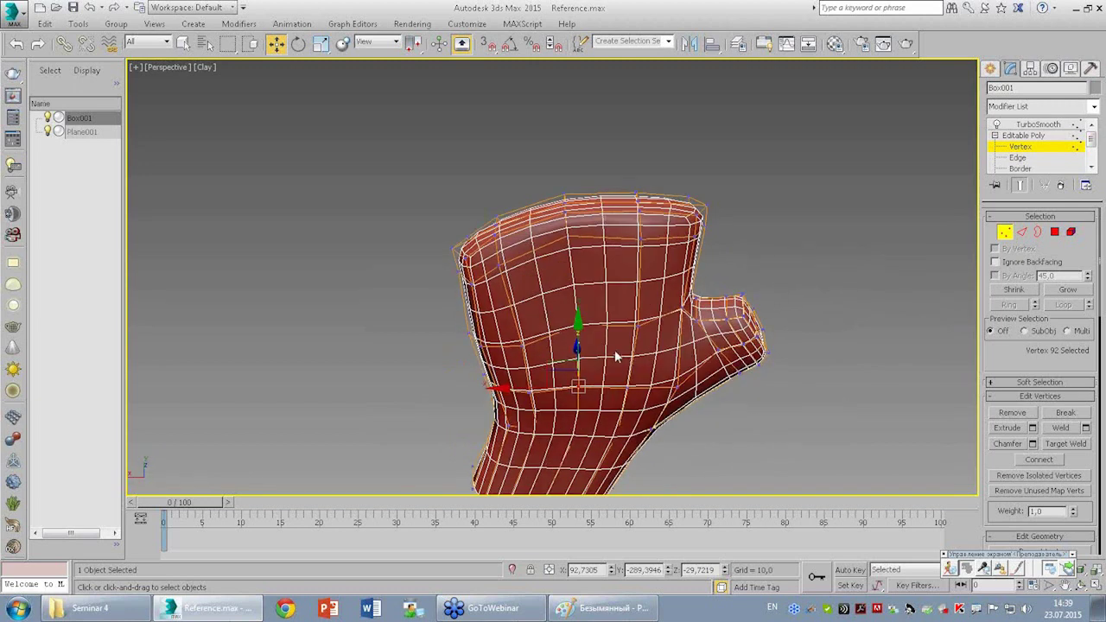
mouse_move(589, 342)
middle_mouse_down("alt")
mouse_move(592, 374)
mouse_move(627, 316)
mouse_move(629, 434)
mouse_move(580, 371)
middle_mouse_up("alt")
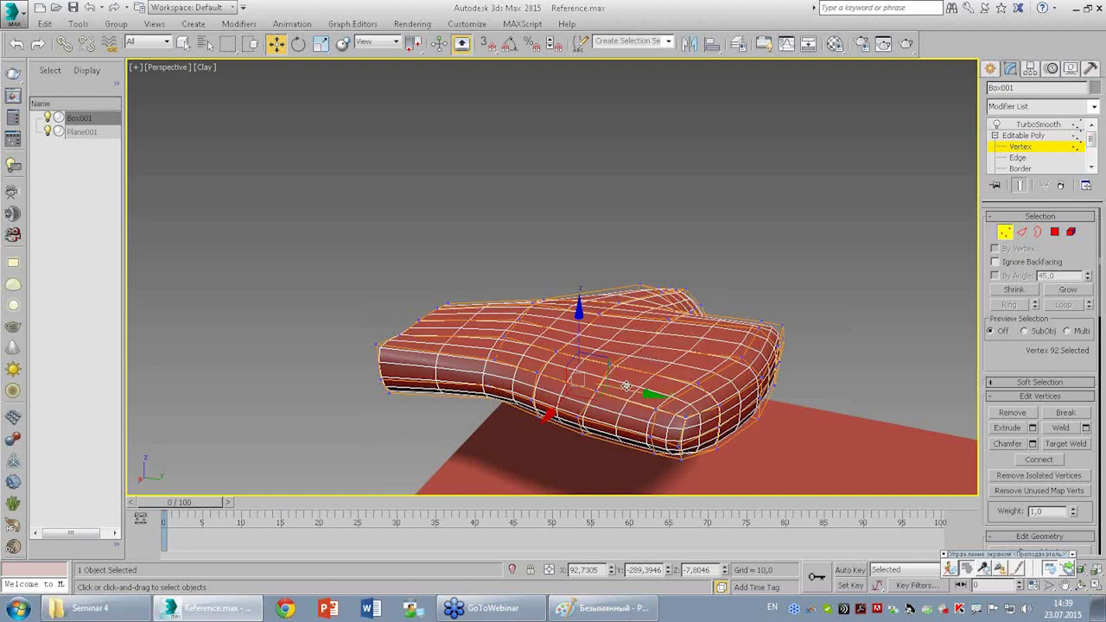
mouse_move(642, 321)
middle_mouse_down("alt")
mouse_move(760, 380)
mouse_move(772, 365)
middle_mouse_up("alt")
Set the viewport back to Shaded over the hand photo and select TurboSmooth in the stack.
left_click(200, 68)
left_click(245, 102)
middle_click_drag(624, 323, 638, 359, "alt")
mouse_move(615, 294)
middle_mouse_down("alt")
mouse_move(605, 267)
mouse_move(553, 246)
middle_mouse_up("alt")
left_click(1037, 124)
mouse_move(618, 363)
middle_mouse_down("alt")
mouse_move(629, 398)
mouse_move(636, 385)
mouse_move(604, 256)
mouse_move(622, 302)
mouse_move(659, 343)
mouse_move(711, 335)
middle_mouse_up("alt")
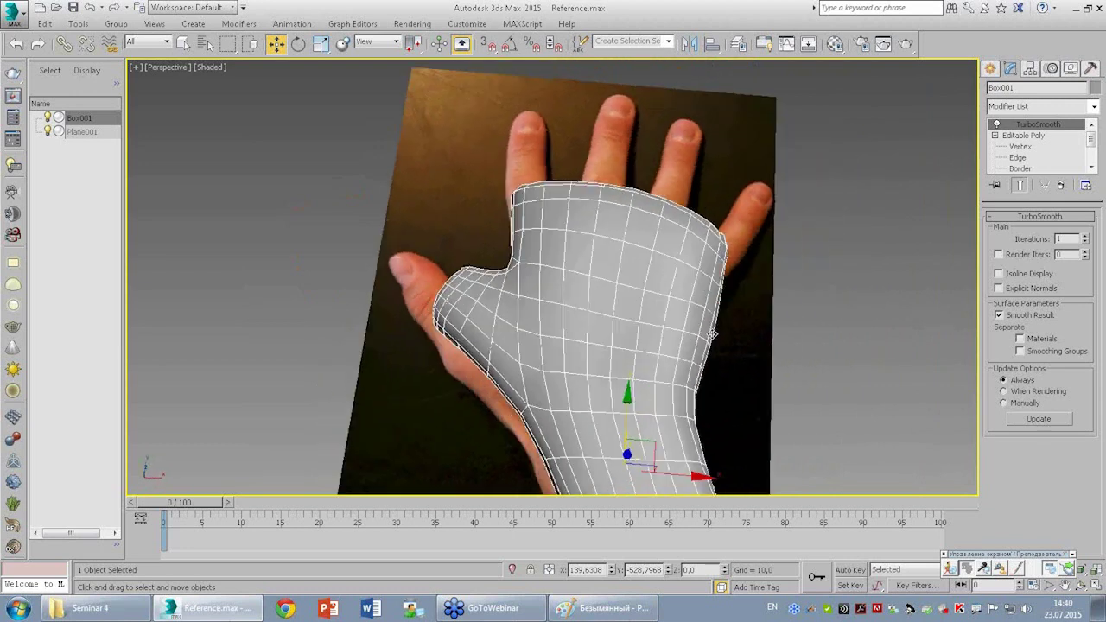
Maximize the Top view with Alt+W and frame the palm and fingers.
key("alt+w")
key("alt+w")
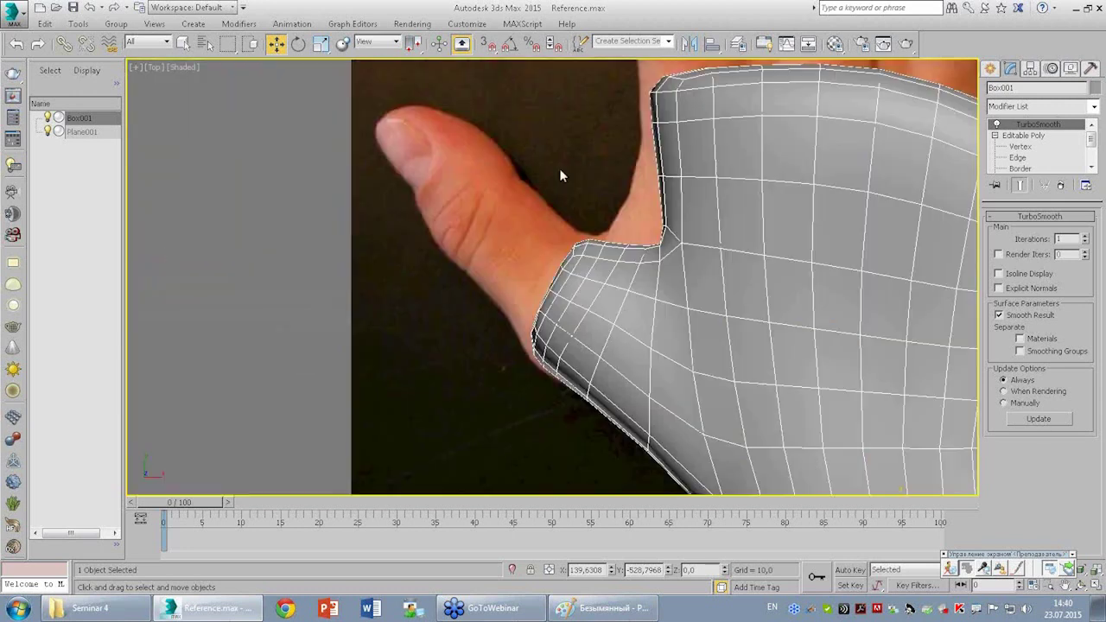
scroll(462, 278, "down", 3)
scroll(681, 201, "down", 1)
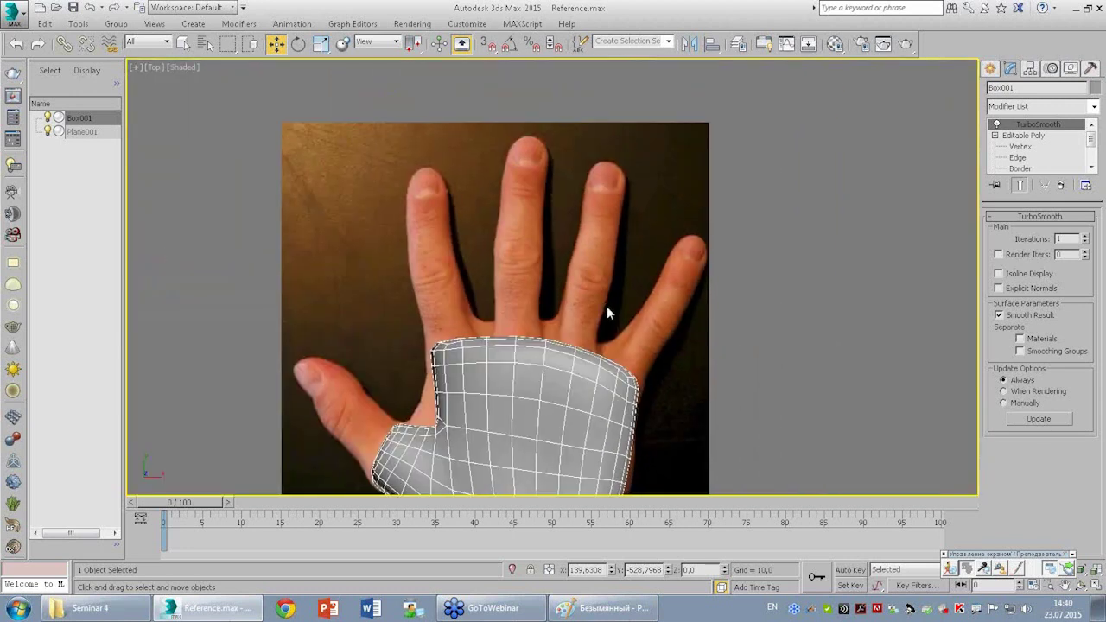
scroll(562, 238, "up", 3)
middle_click_drag(479, 343, 556, 255)
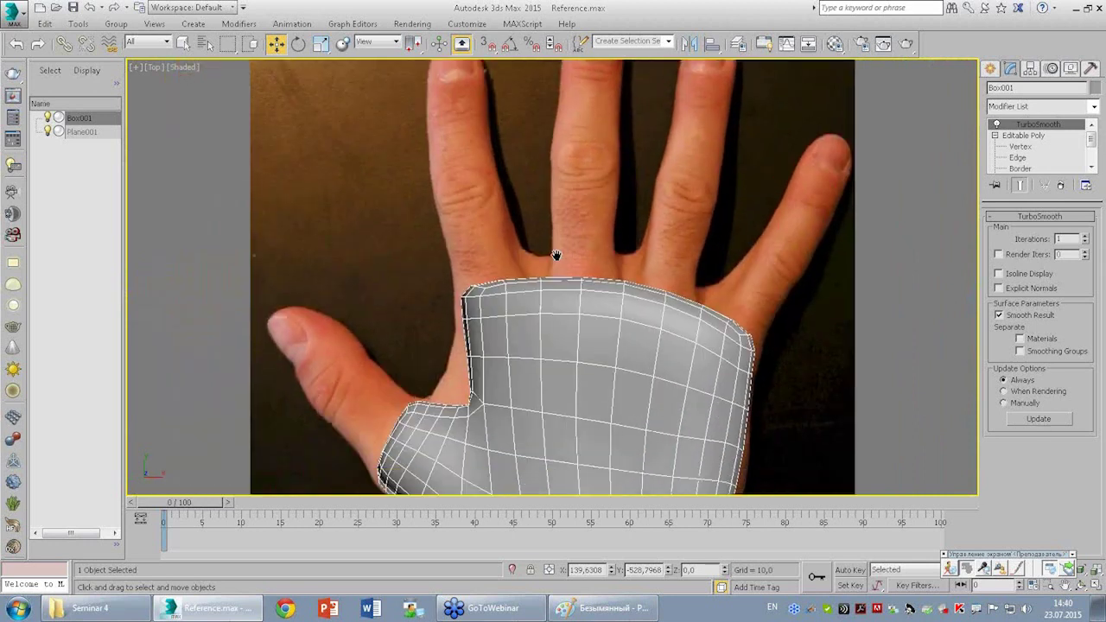
At Vertex level, select vertices on the palm's right edge, toggling wireframe with F3.
left_click(1039, 125)
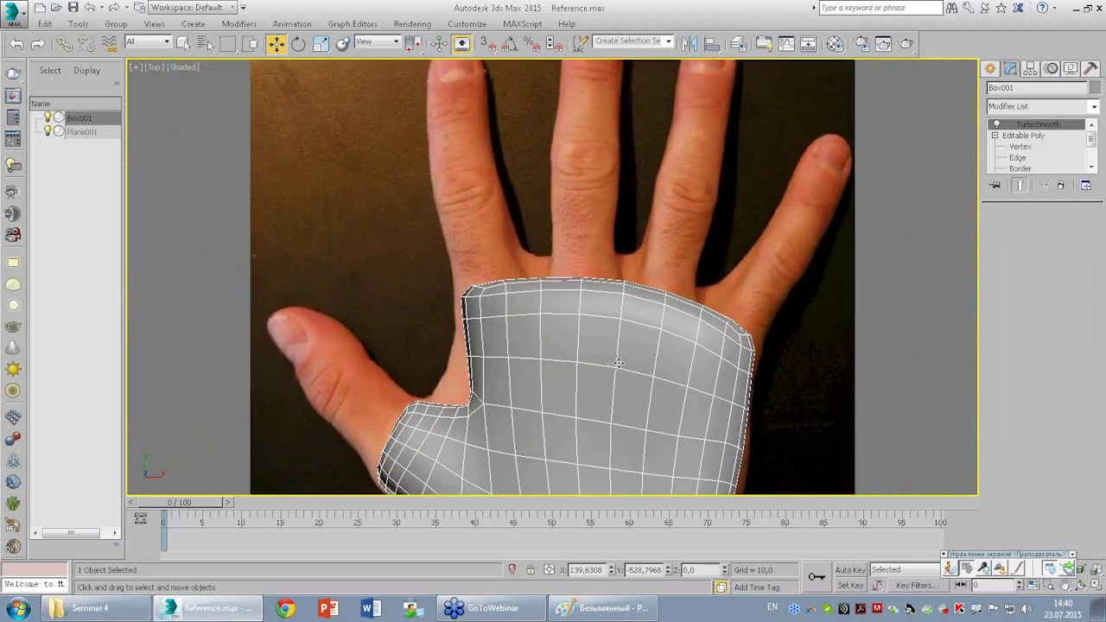
left_click(1020, 146)
scroll(696, 318, "down", 2)
scroll(696, 318, "up", 2)
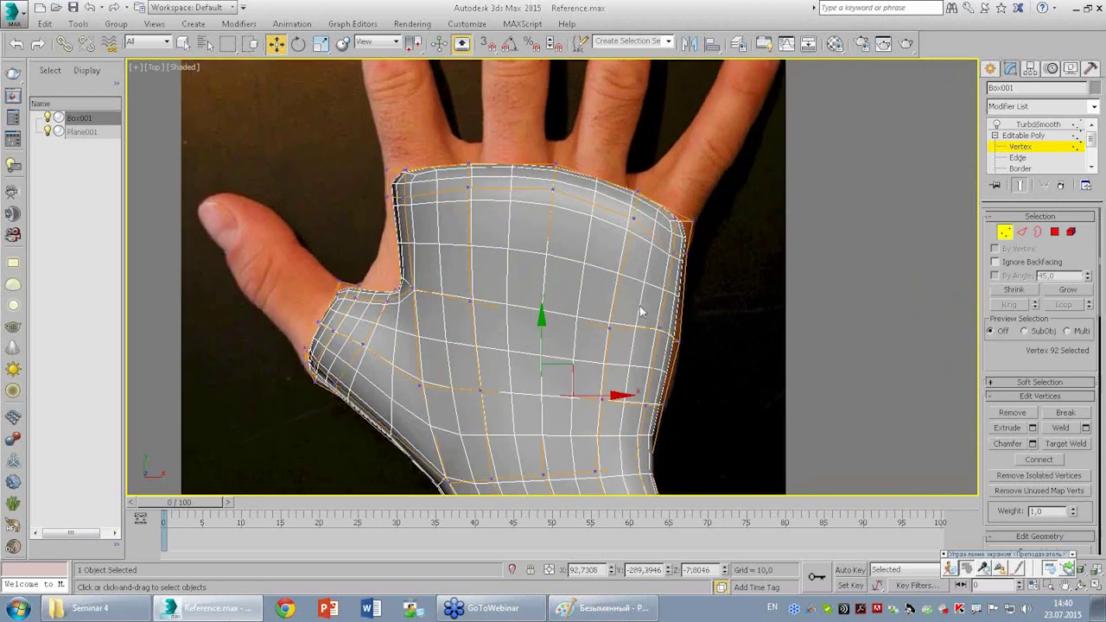
left_click(661, 326)
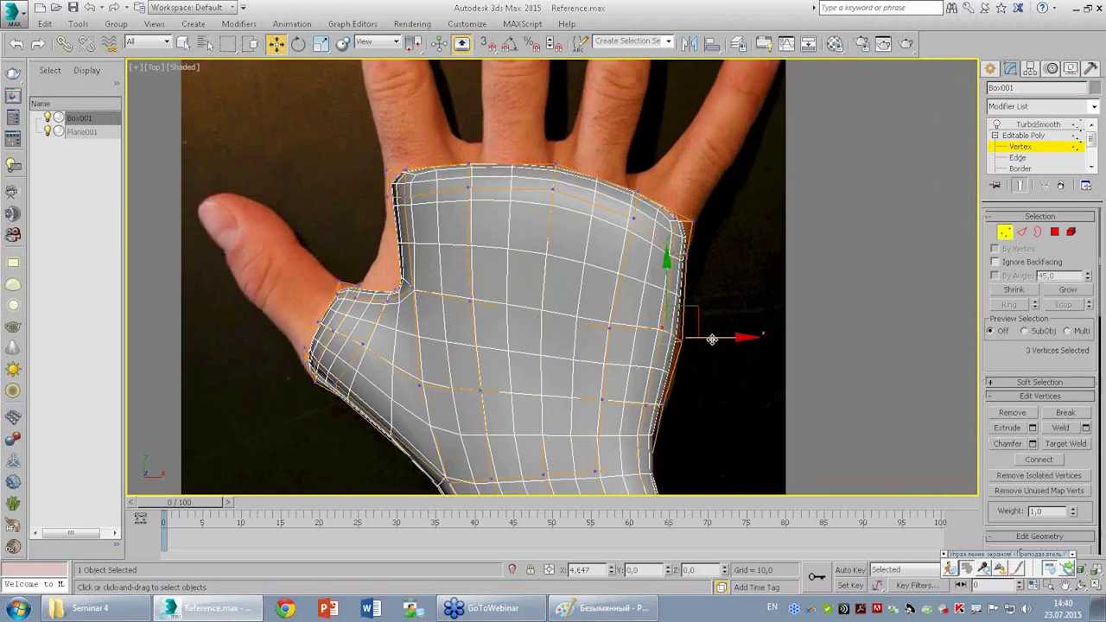
key("F3")
left_click(644, 399)
key("F3")
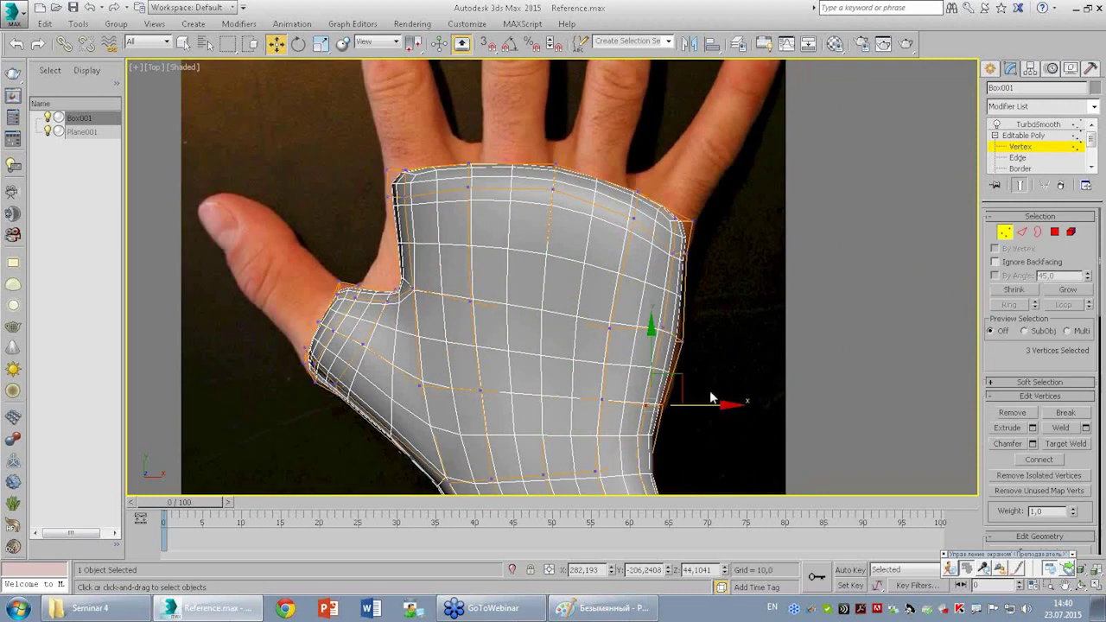
Check palm vertices between wrist and fingers, then return to the TurboSmooth level.
middle_click_drag(707, 406, 654, 247)
scroll(491, 251, "up", 2)
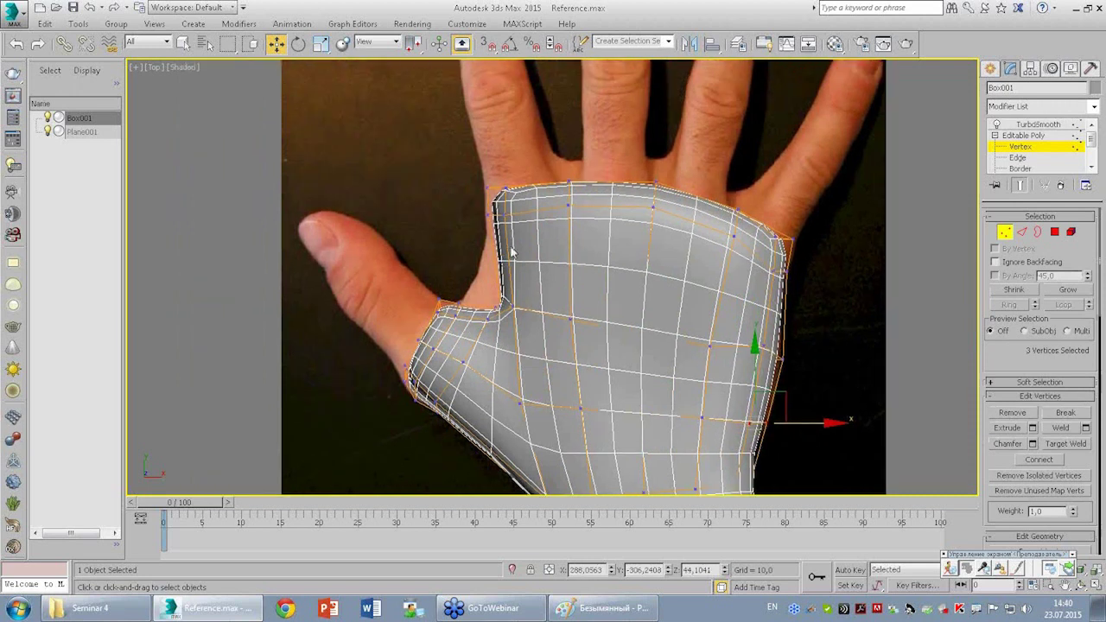
scroll(491, 250, "up", 2)
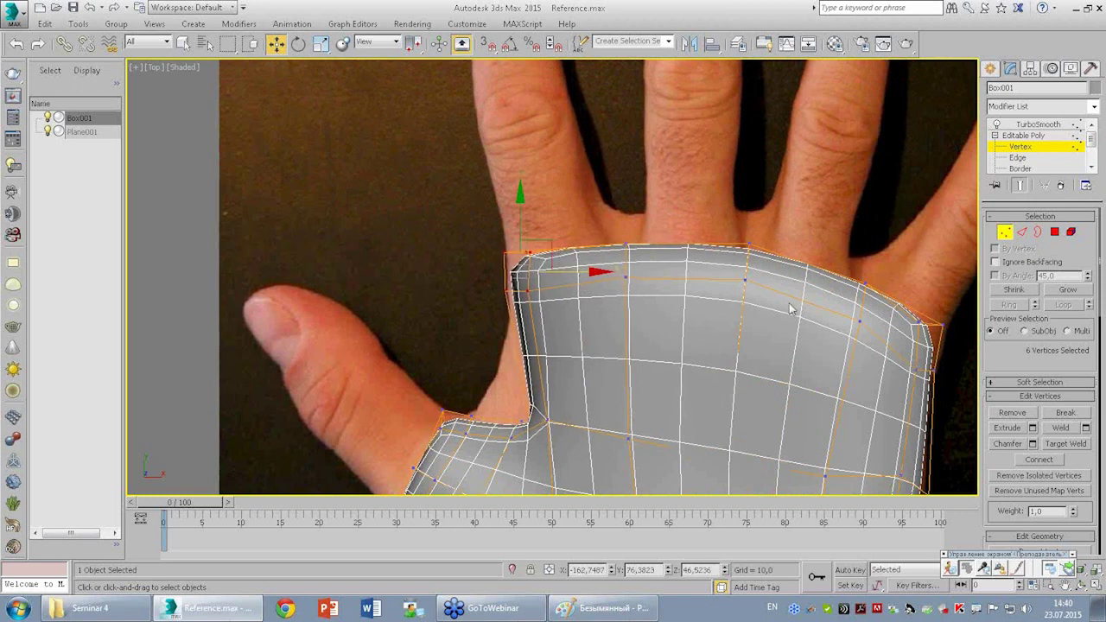
middle_click_drag(792, 309, 776, 322)
scroll(776, 323, "down", 3)
scroll(553, 423, "up", 2)
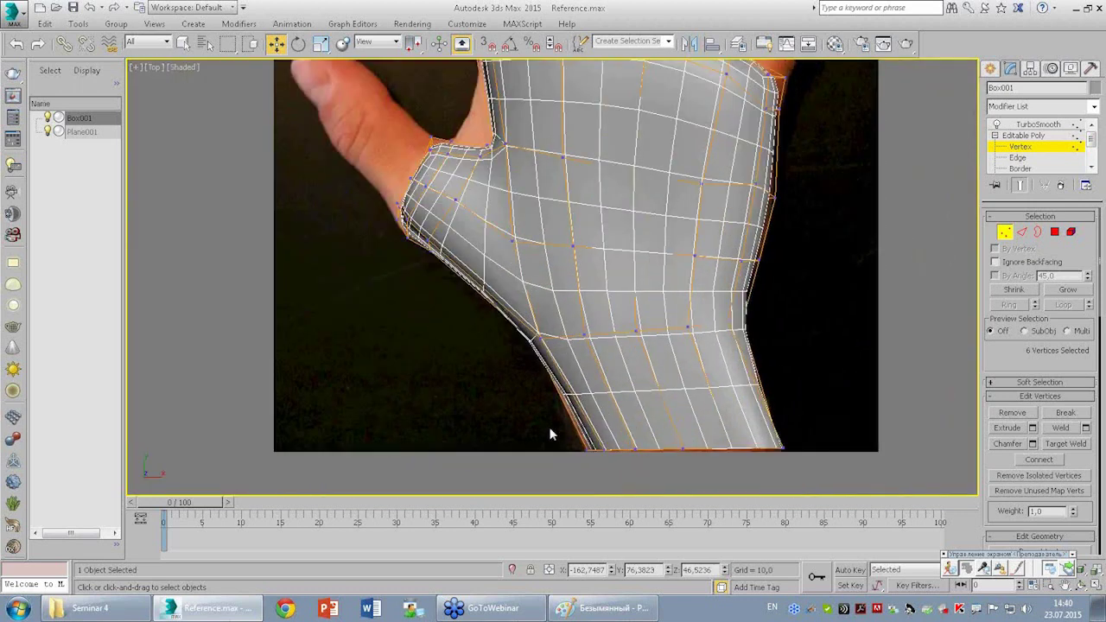
left_click_drag(604, 462, 606, 464)
left_click(609, 471)
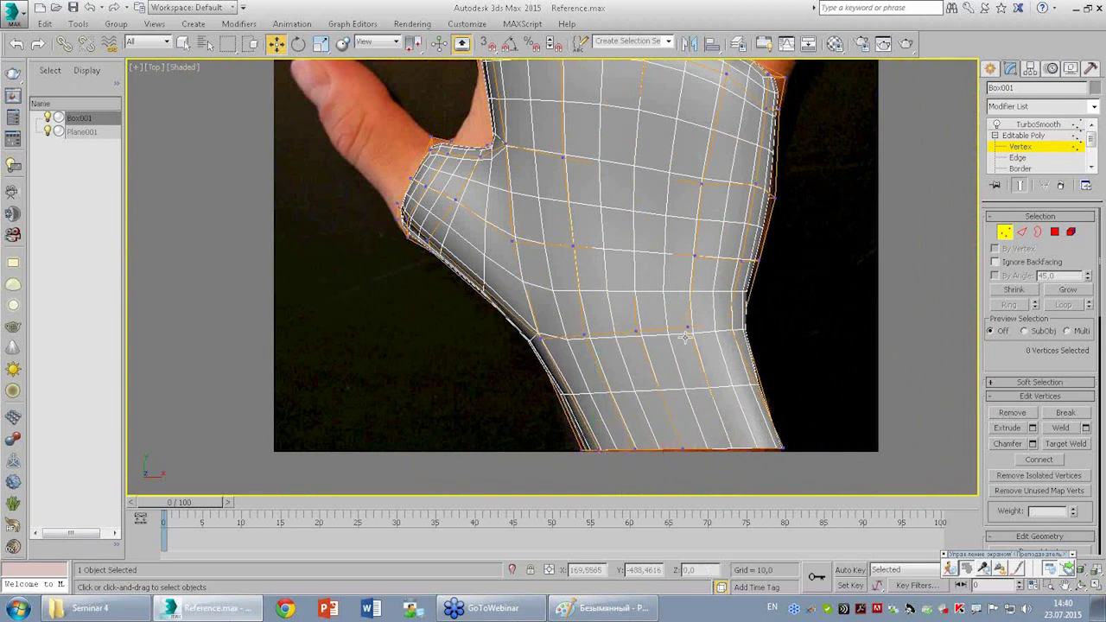
mouse_move(659, 225)
middle_mouse_down()
mouse_move(631, 280)
mouse_move(647, 304)
middle_mouse_up()
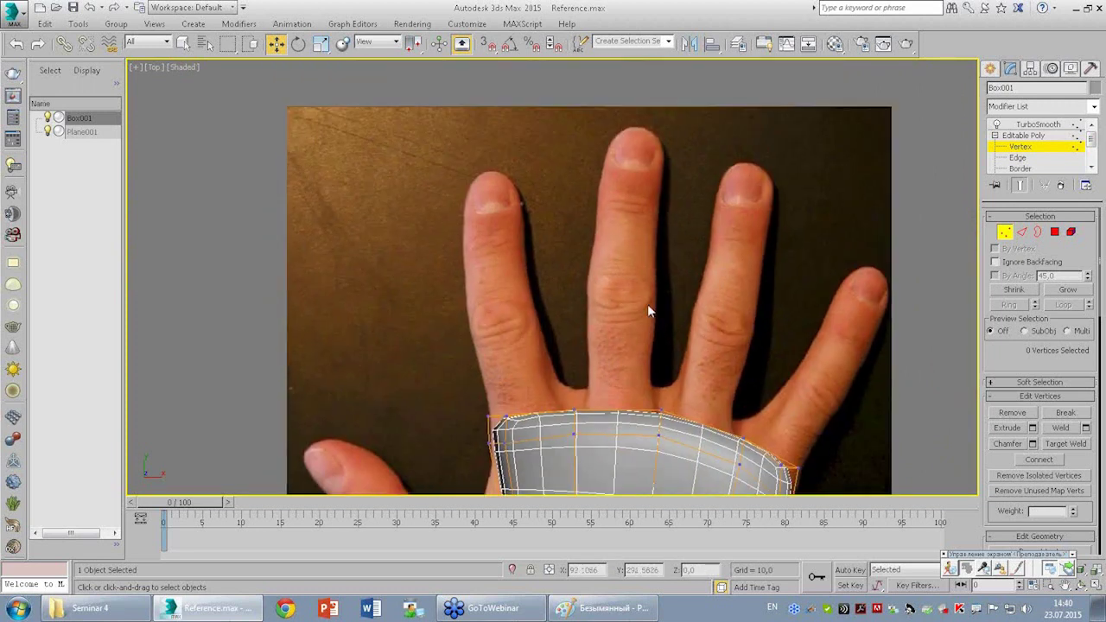
left_click(1041, 135)
left_click(1039, 124)
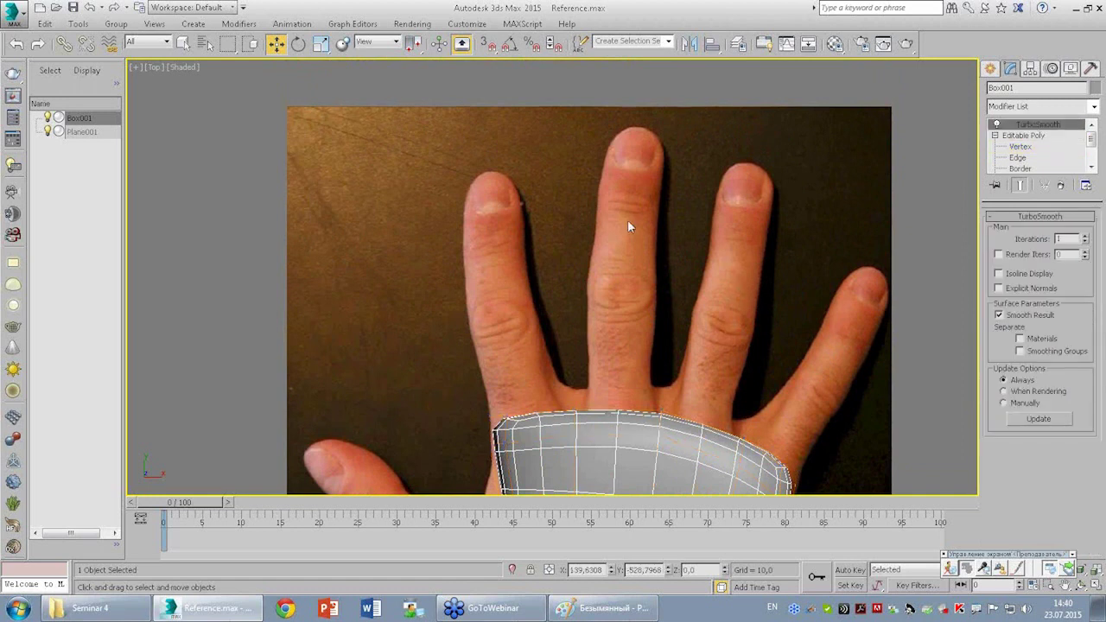
Zoom the Top view out to frame the whole hand photo and palm mesh.
scroll(663, 238, "down", 2)
scroll(645, 232, "up", 3)
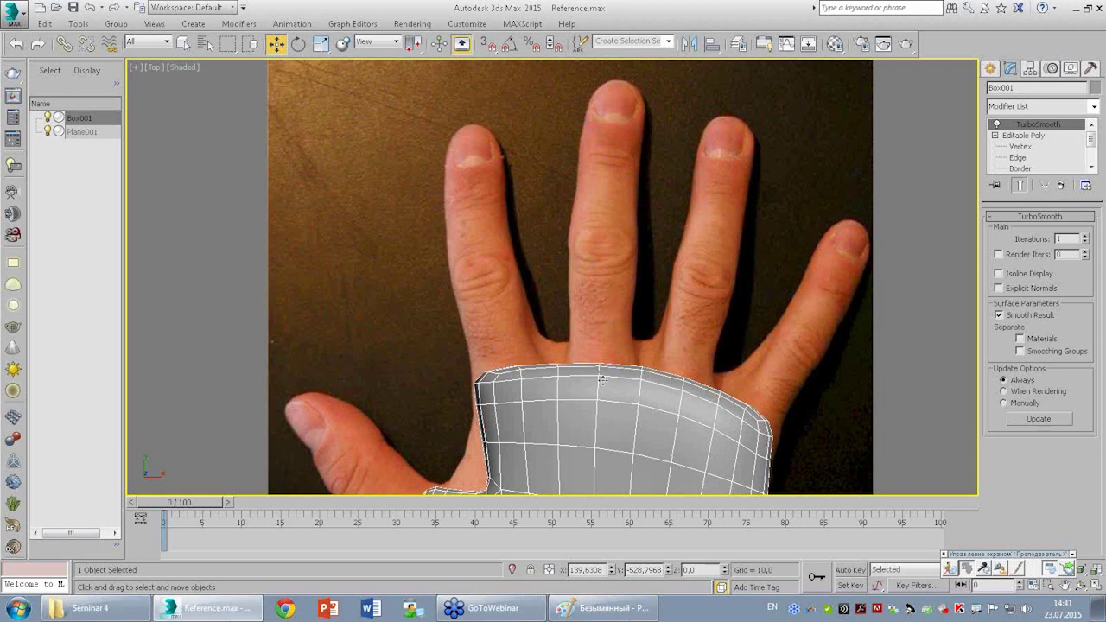
scroll(630, 363, "down", 3)
scroll(630, 363, "up", 3)
scroll(621, 345, "down", 2)
scroll(639, 316, "down", 2)
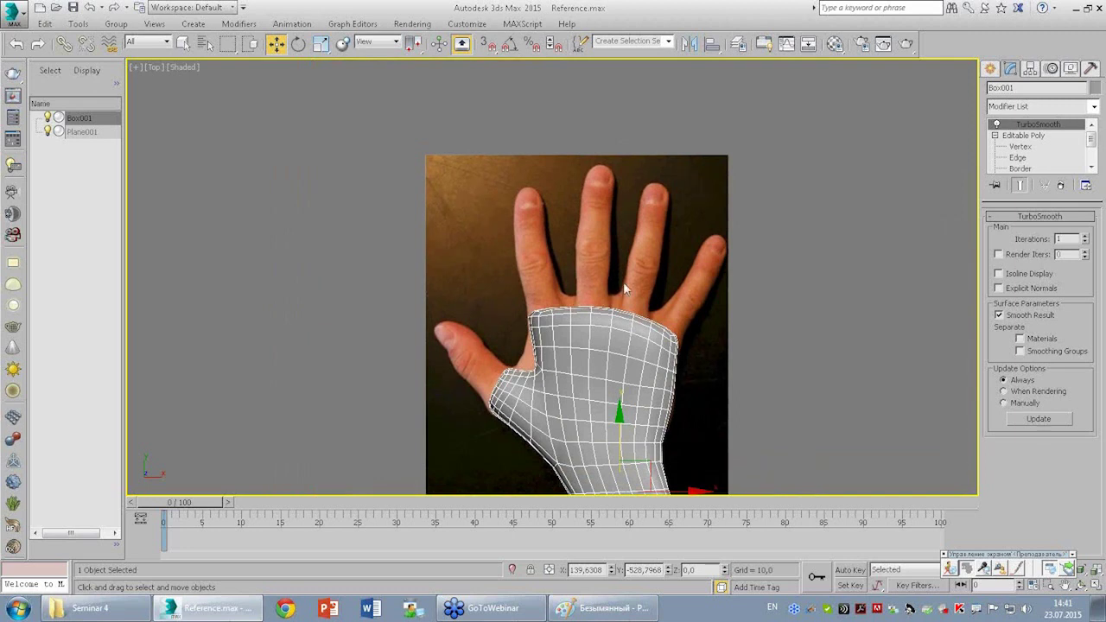
scroll(623, 282, "up", 2)
With Create > Shapes > Line, draw a spline from the index finger base to its tip.
left_click(991, 69)
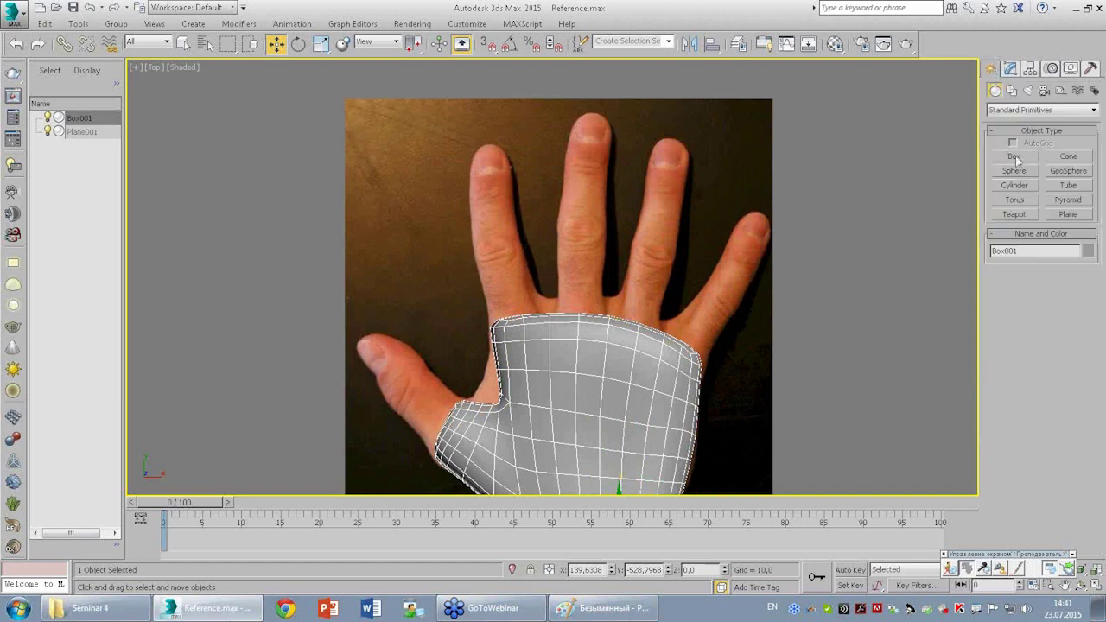
left_click(1011, 90)
left_click(1014, 168)
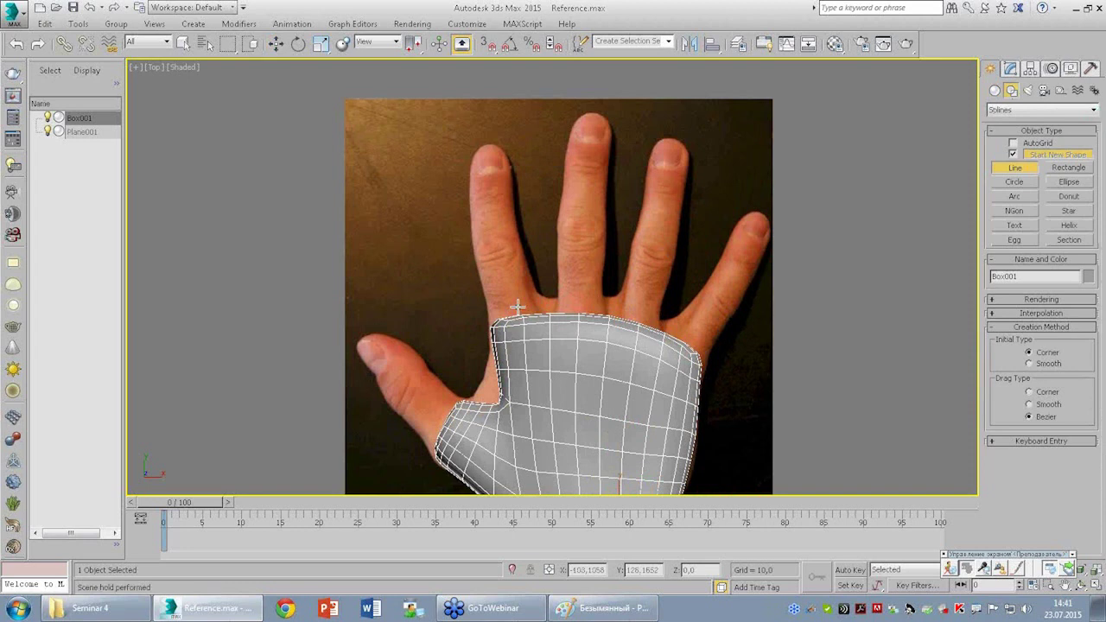
left_click(510, 309)
left_click(500, 255)
left_click(490, 196)
left_click(491, 154)
right_click(490, 154)
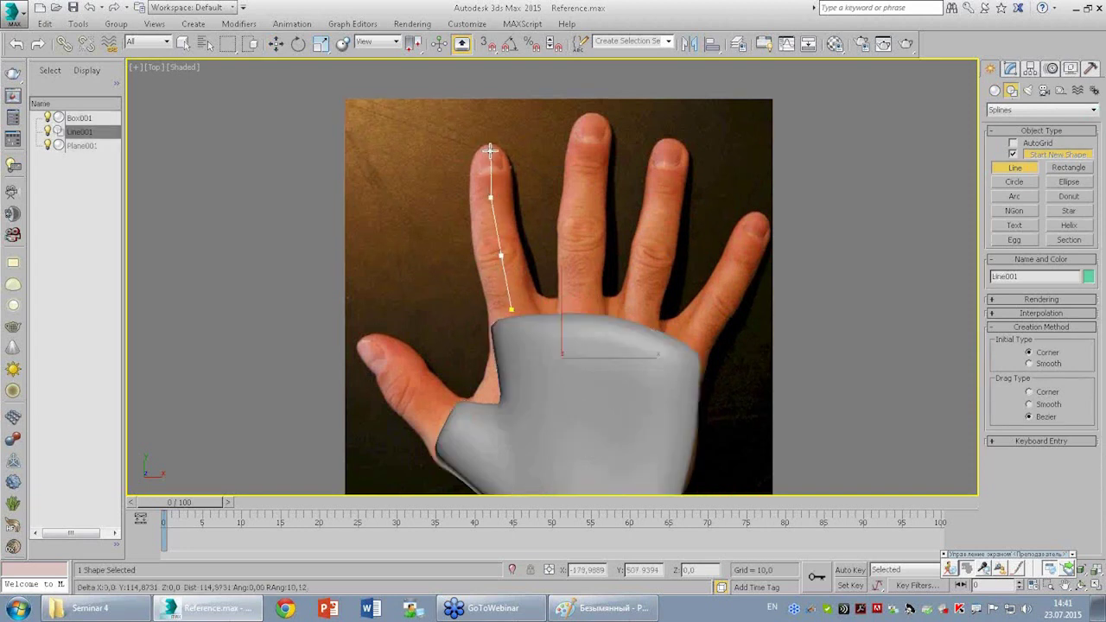
Draw line splines up the middle and ring fingers from base to tip.
left_click(577, 307)
left_click(585, 235)
left_click(591, 119)
right_click(591, 118)
left_click(637, 319)
left_click(655, 256)
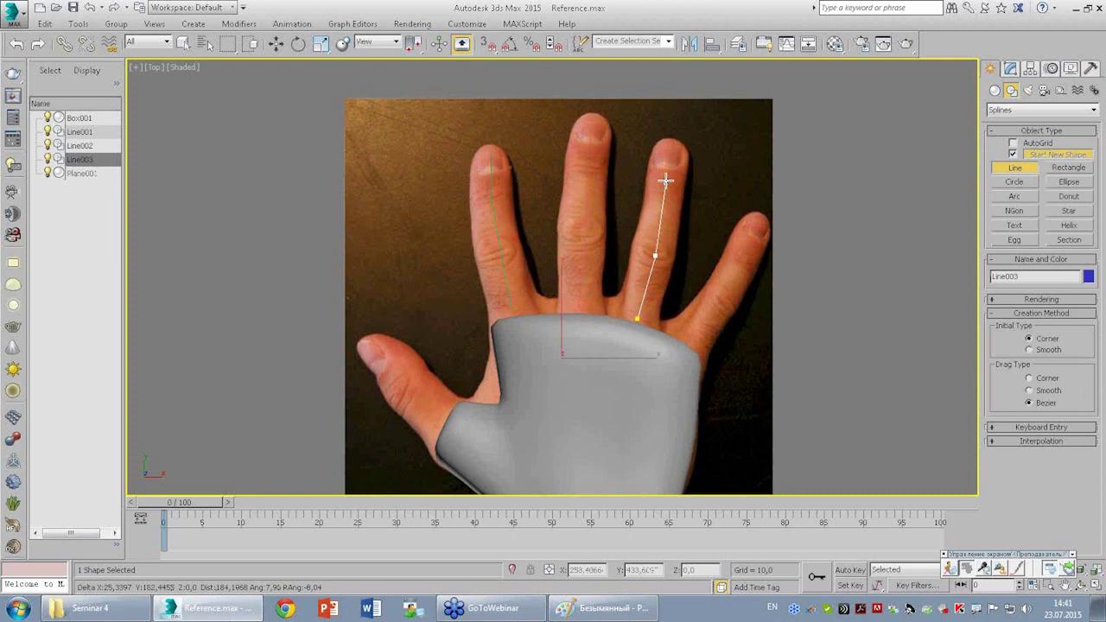
left_click(672, 148)
right_click(672, 149)
Draw the fourth spline up the little finger and view the hand in Perspective.
left_click(693, 343)
left_click(725, 301)
left_click(745, 259)
left_click(764, 216)
right_click(764, 216)
key("w")
key("p")
mouse_move(793, 211)
middle_mouse_down("alt")
mouse_move(868, 432)
mouse_move(687, 320)
mouse_move(666, 296)
mouse_move(624, 180)
middle_mouse_up("alt")
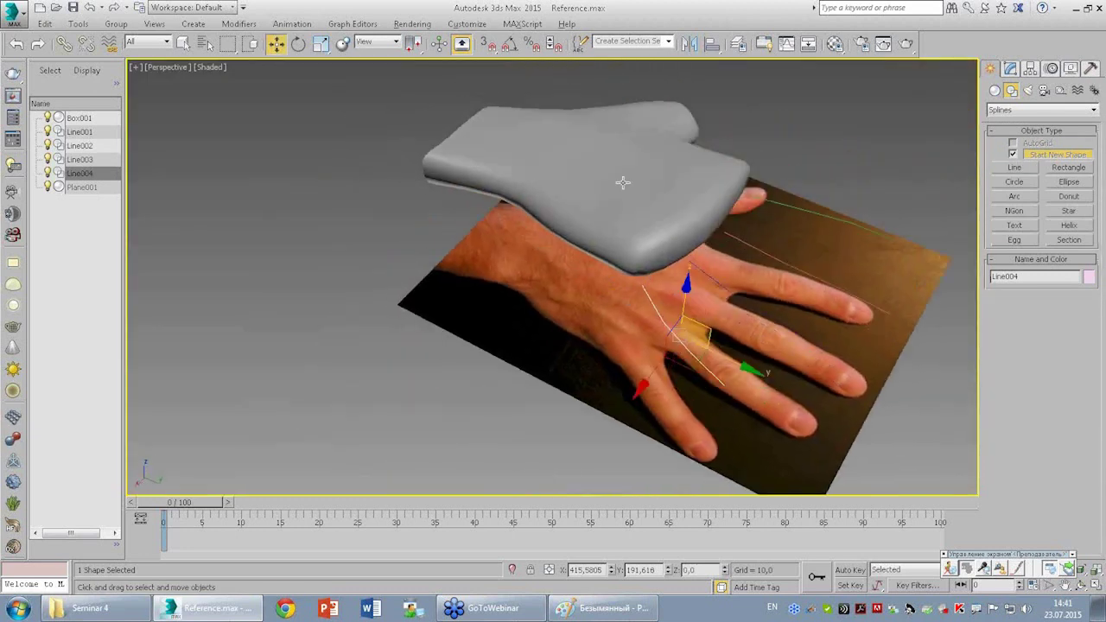
Check the spline's properties, then select two front-edge polygons of Box001 at Polygon level.
right_click(609, 179)
left_click(648, 270)
left_click(680, 89)
left_click(711, 163)
middle_click_drag(773, 233, 748, 218, "alt")
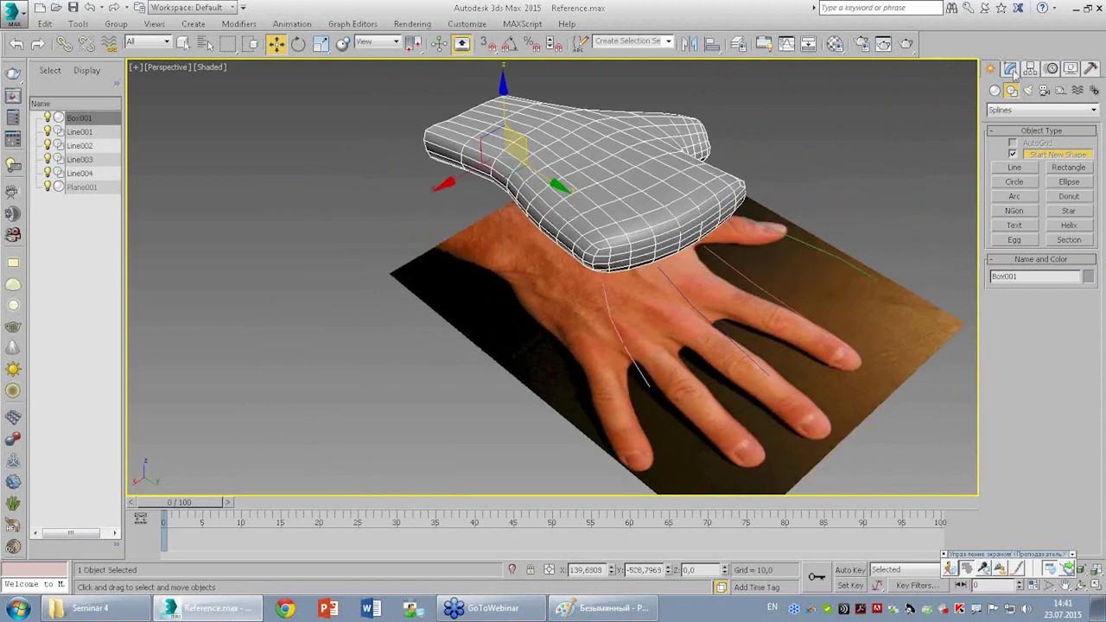
left_click(1010, 69)
left_click(1022, 168)
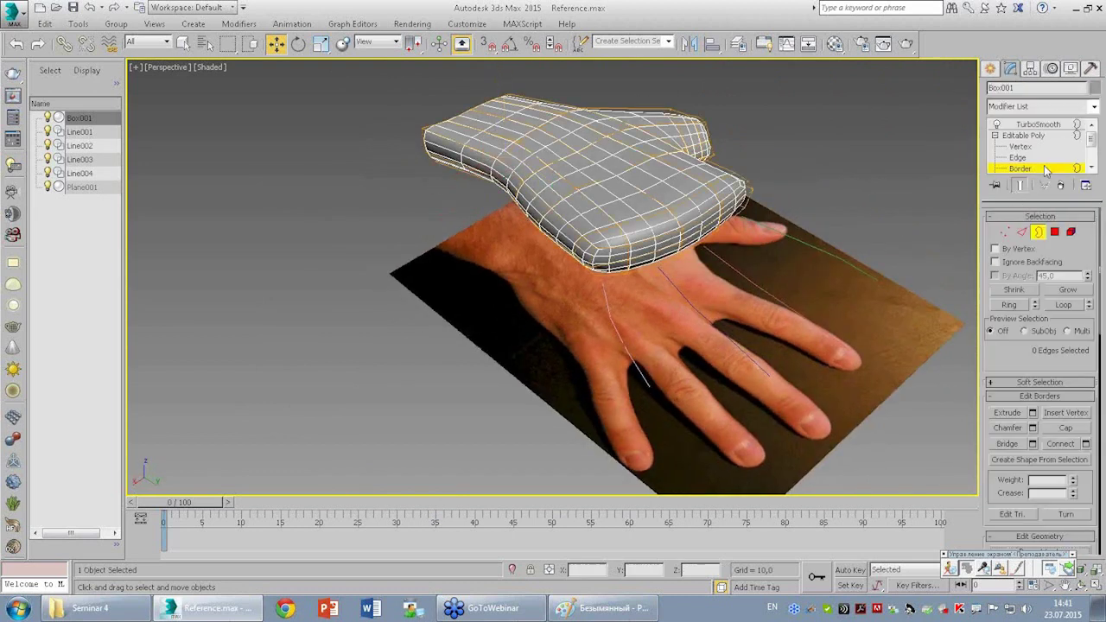
left_click(1054, 232)
middle_click_drag(657, 312, 687, 325, "alt")
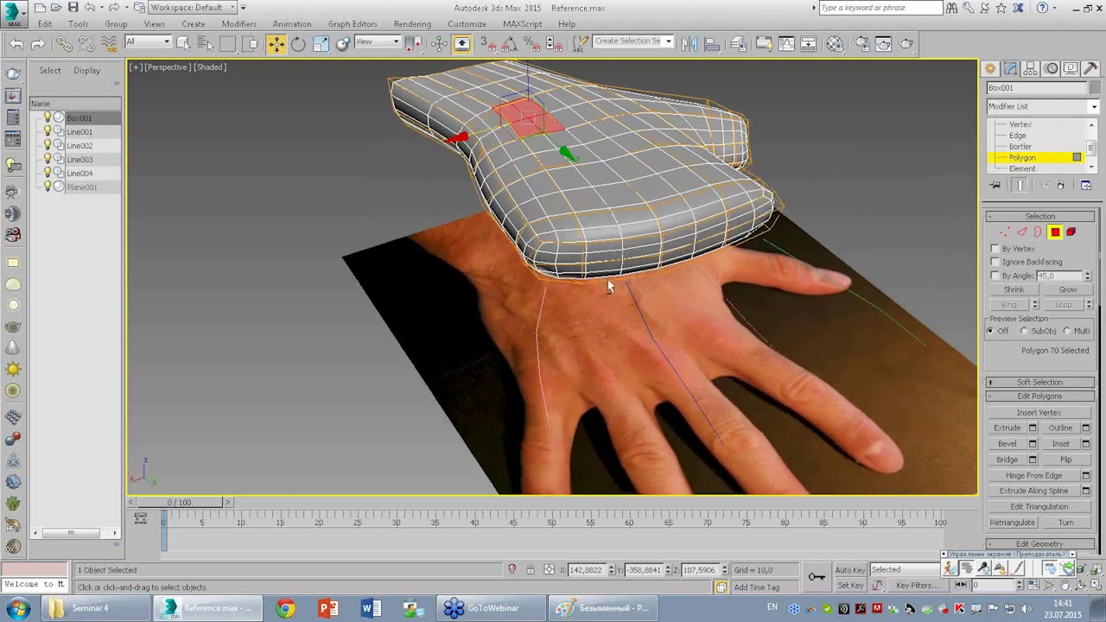
middle_click_drag(611, 322, 657, 337, "alt")
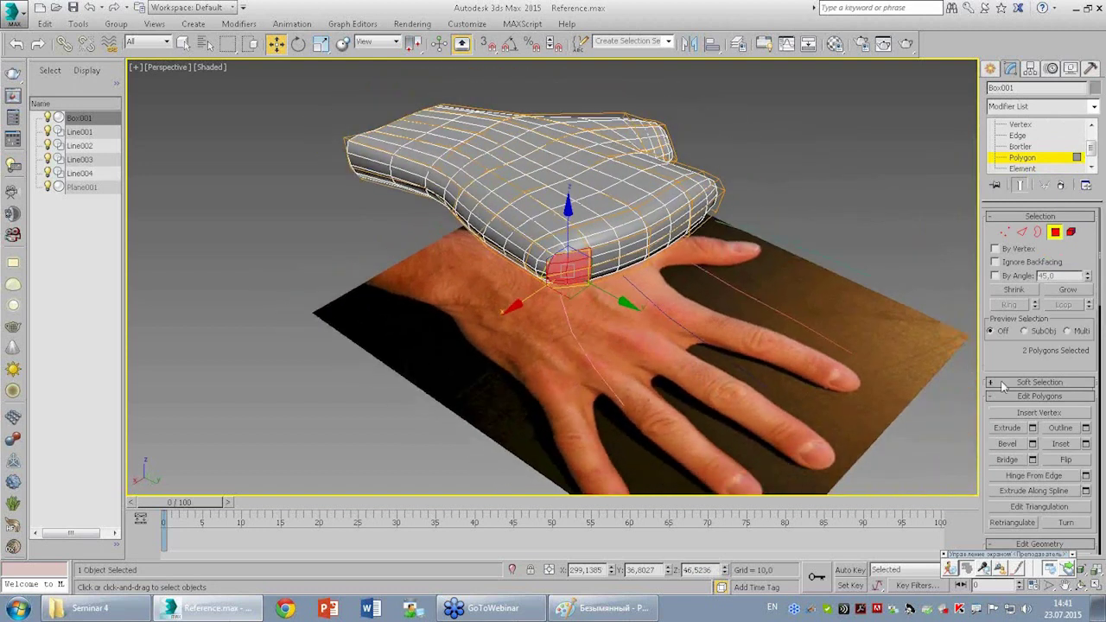
left_click_drag(1011, 363, 999, 242)
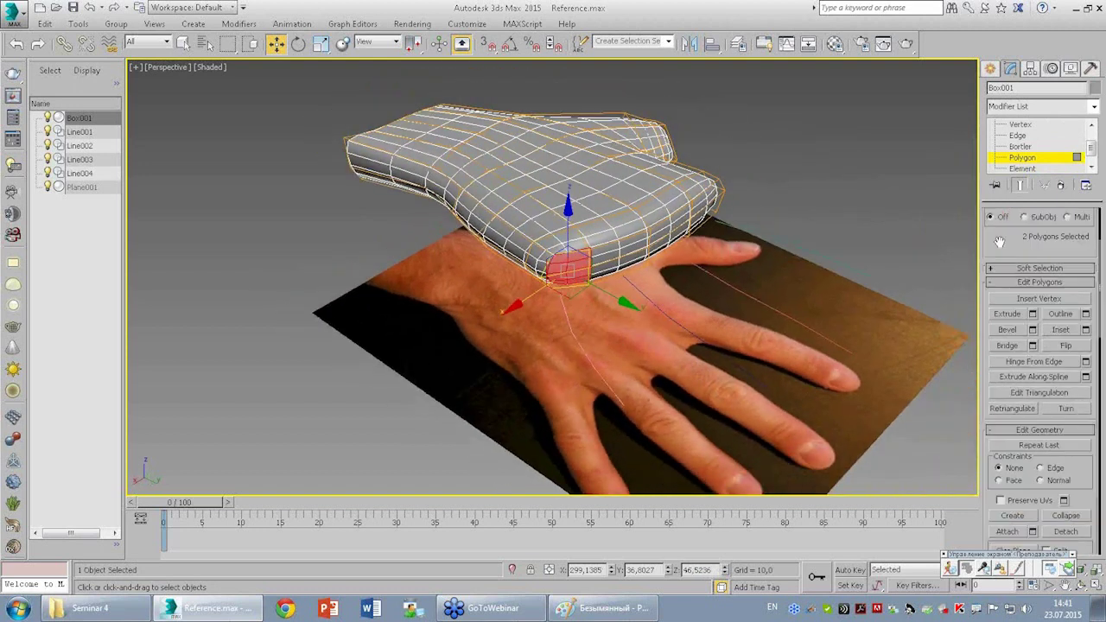
Extrude the polygons along the first finger spline with 3 segments and taper -0,25.
left_click(1086, 386)
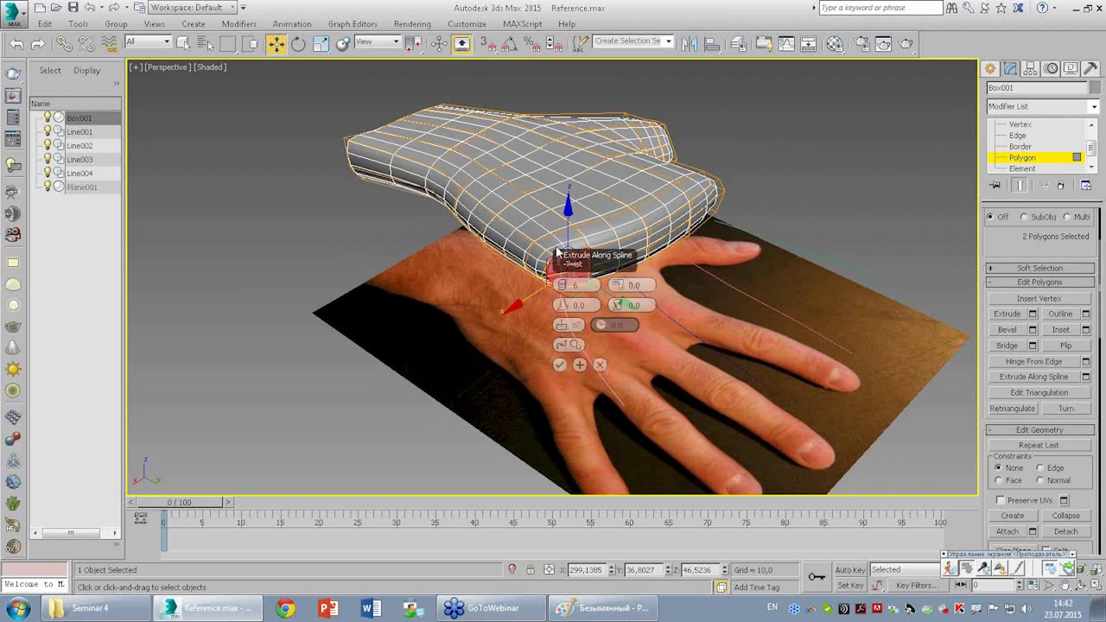
left_click_drag(559, 252, 344, 247)
left_click(364, 339)
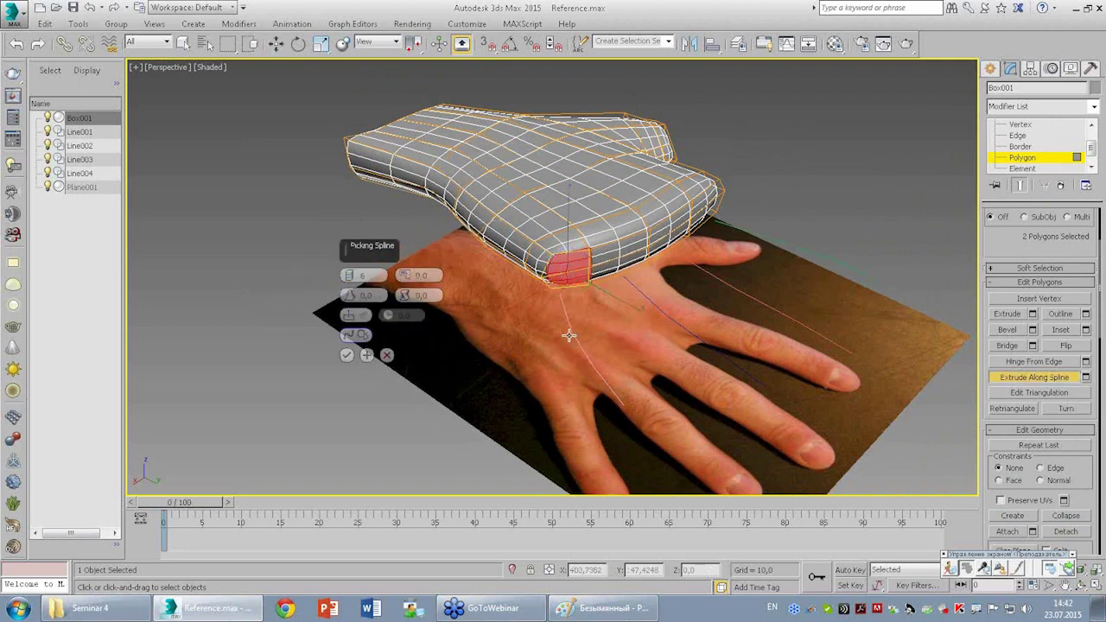
left_click(572, 331)
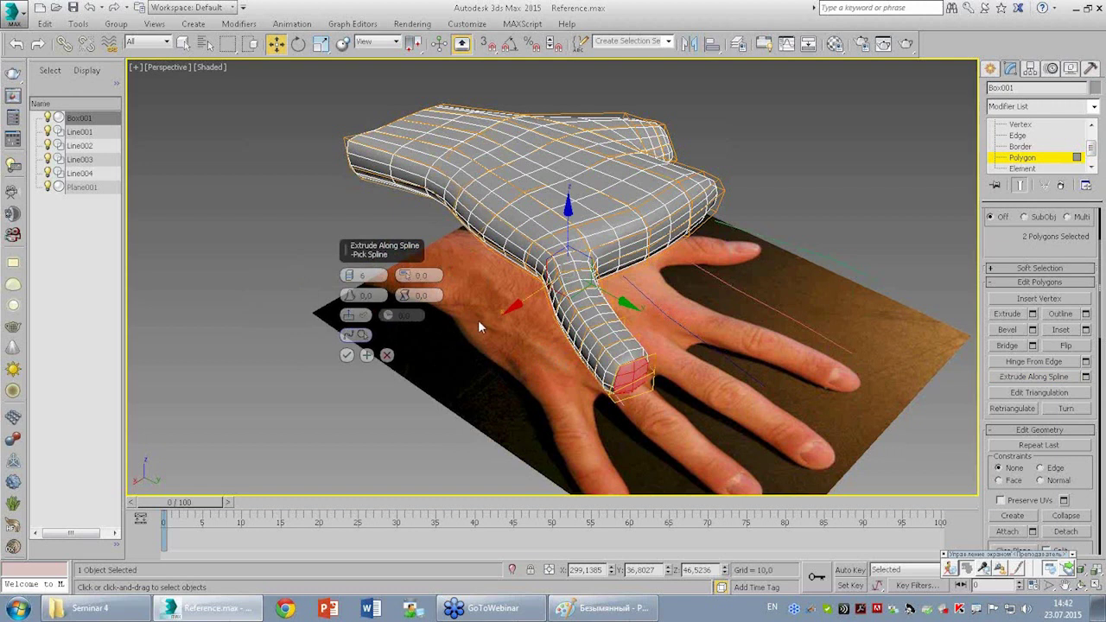
left_click_drag(348, 273, 404, 273)
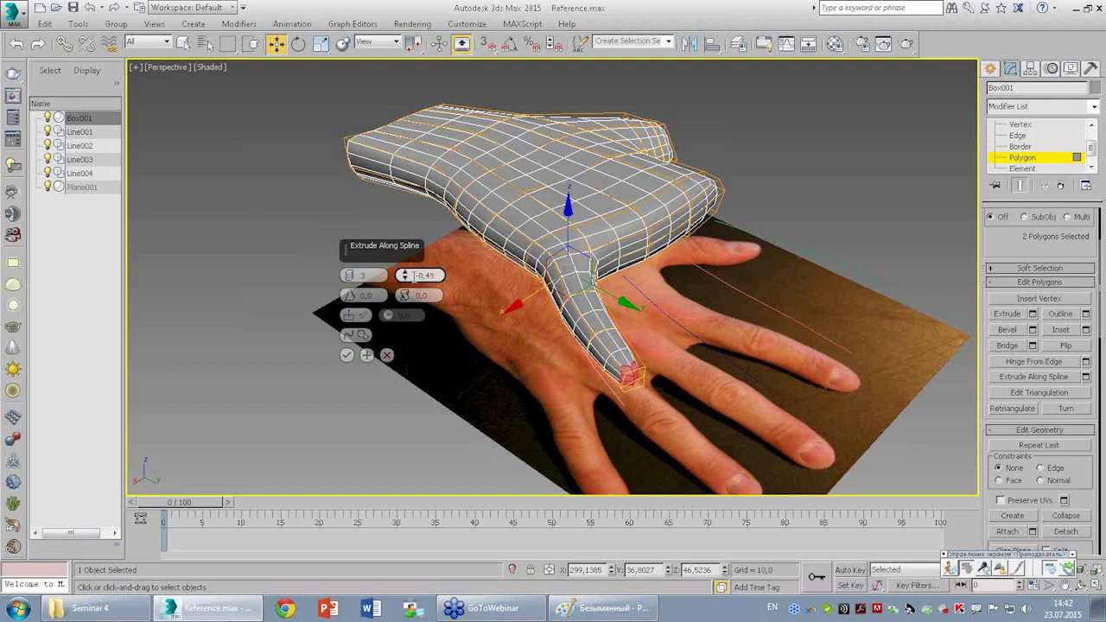
key("BackSpace")
key("BackSpace")
type("2")
key("Return")
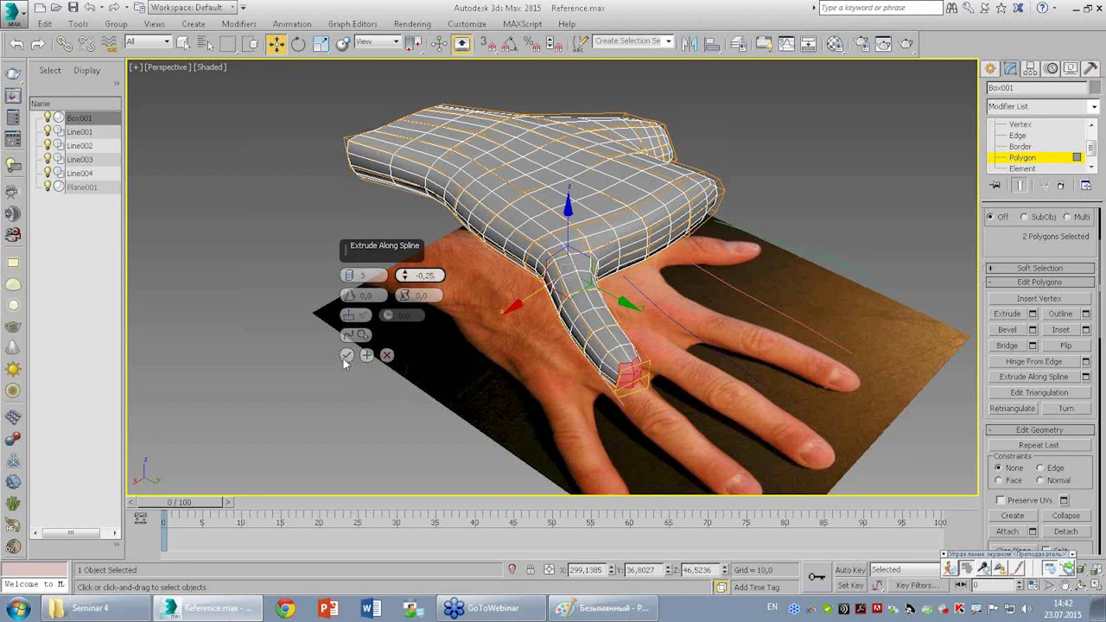
left_click(347, 355)
mouse_move(345, 350)
middle_mouse_down("alt")
mouse_move(686, 288)
mouse_move(622, 259)
middle_mouse_up("alt")
left_click(618, 246)
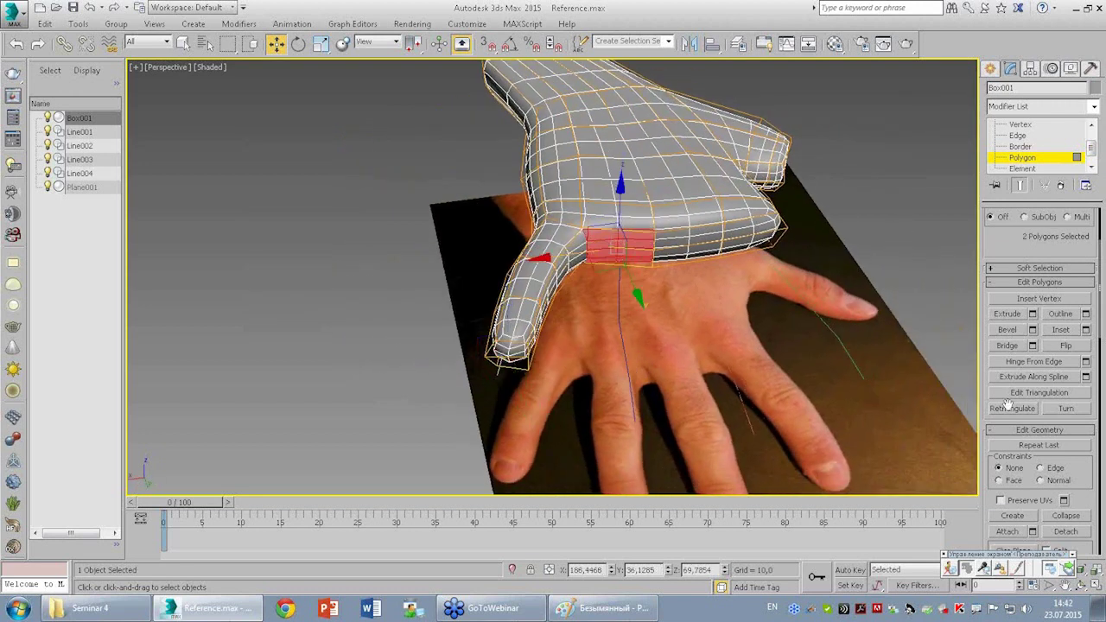
Extrude further polygon pairs along the remaining finger splines, undoing one wrong extrusion.
left_click(1024, 378)
left_click(620, 333)
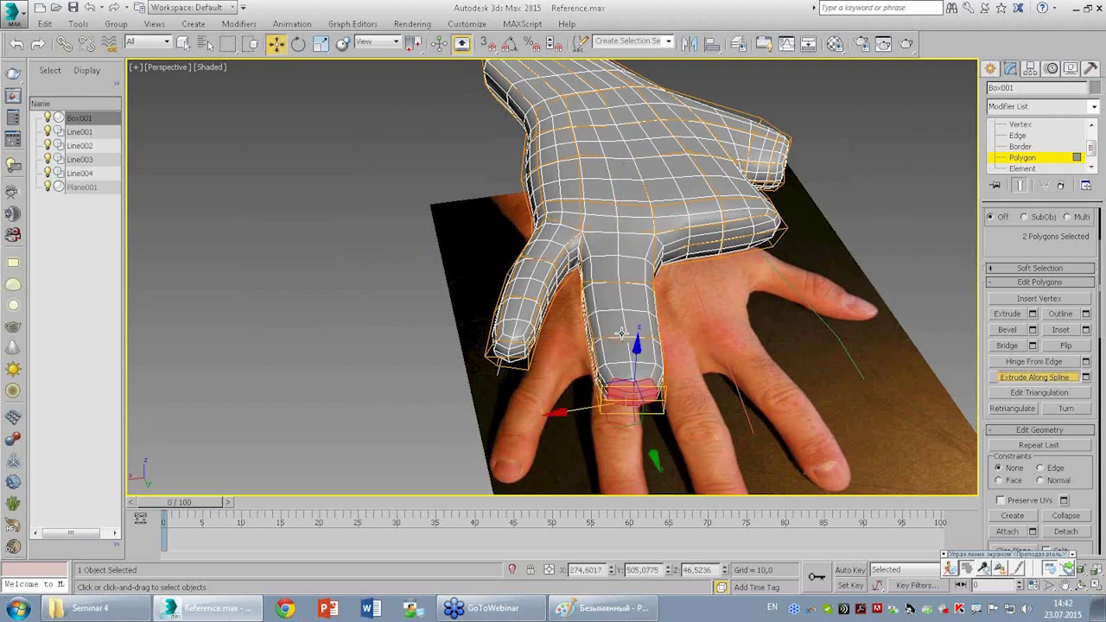
left_click(690, 246)
left_click(1024, 377)
left_click(810, 340)
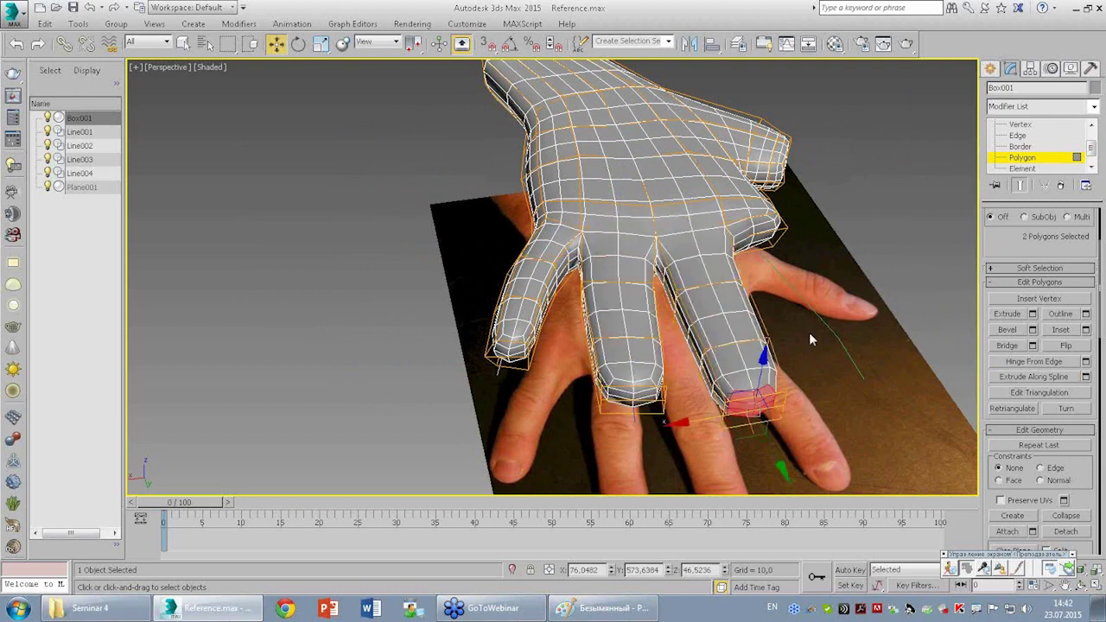
middle_click_drag(809, 339, 816, 316, "alt")
key("ctrl+z")
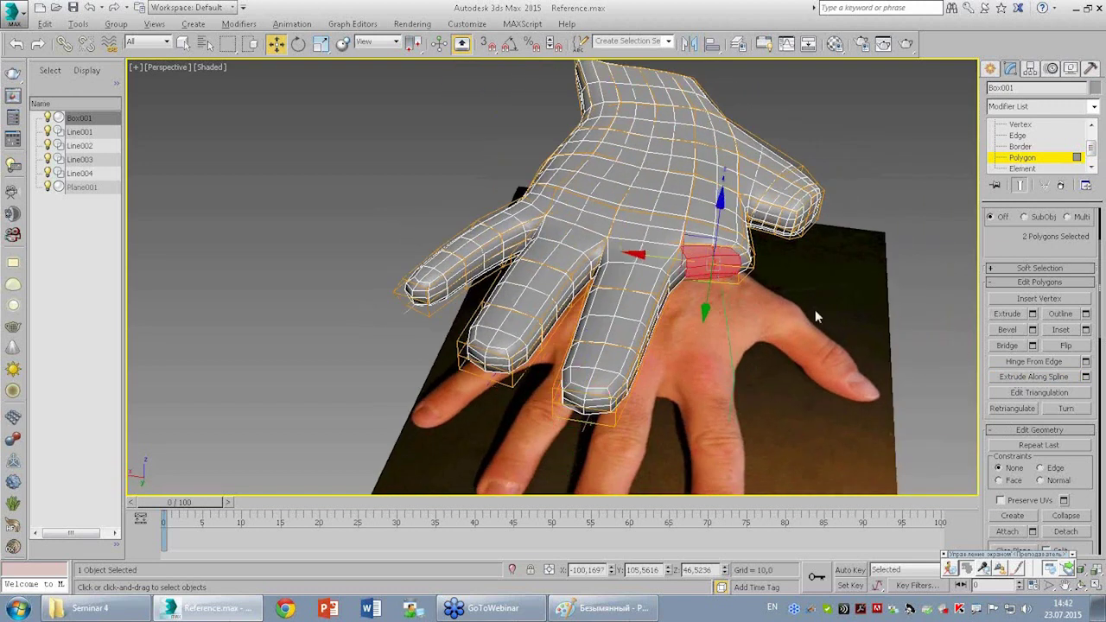
left_click(1025, 377)
left_click(726, 370)
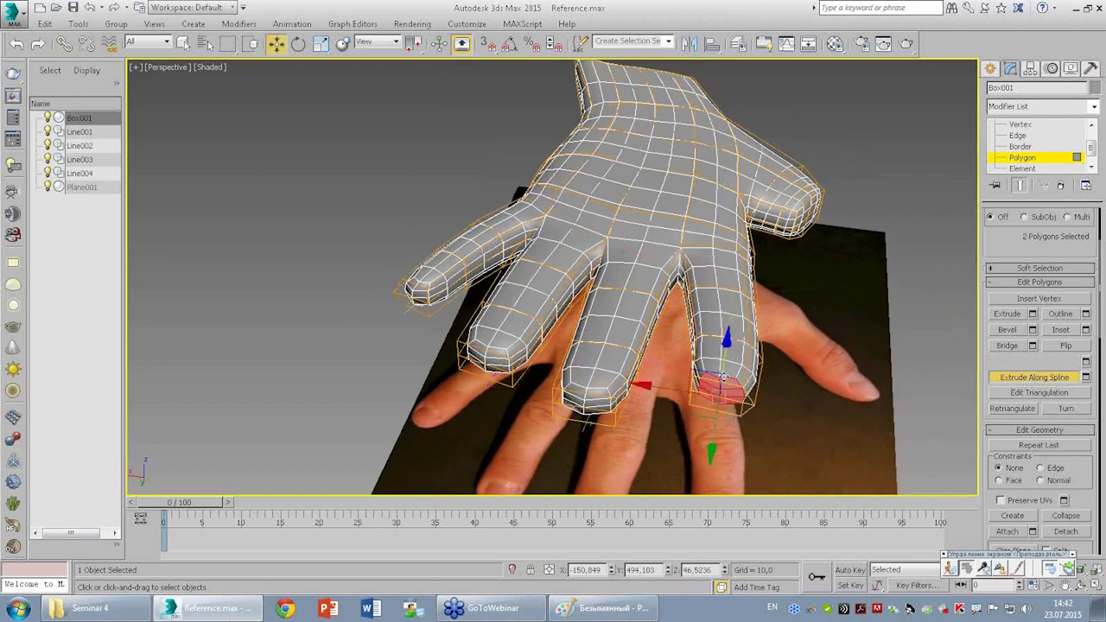
mouse_move(723, 373)
middle_mouse_down("alt")
mouse_move(668, 208)
mouse_move(620, 214)
middle_mouse_up("alt")
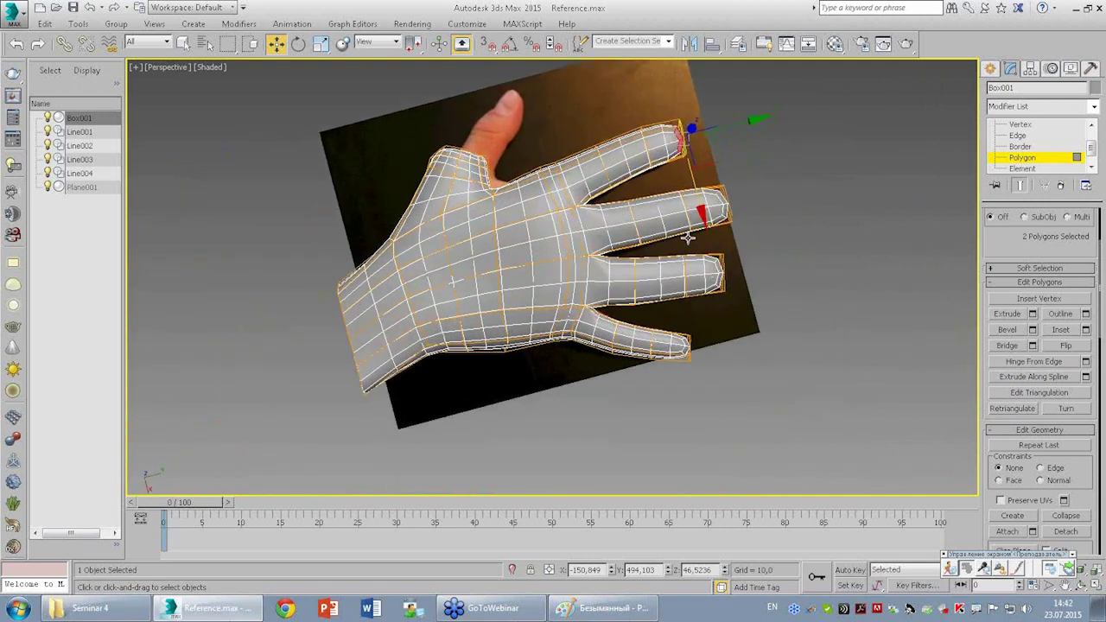
scroll(665, 209, "up", 2)
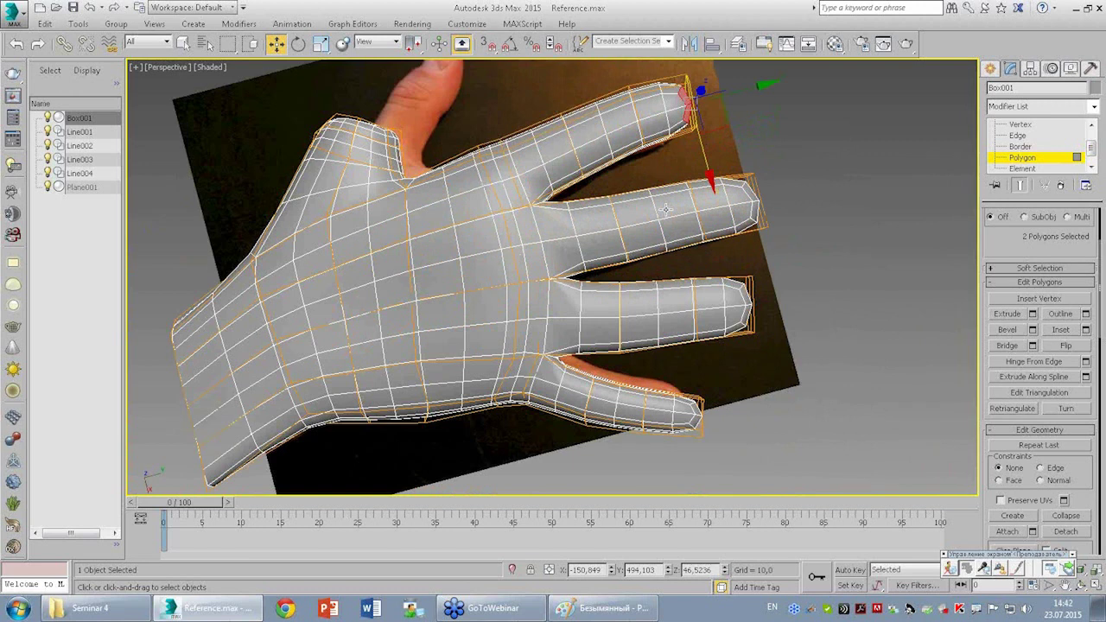
mouse_move(691, 257)
middle_mouse_down("alt")
mouse_move(663, 149)
mouse_move(697, 270)
middle_mouse_up("alt")
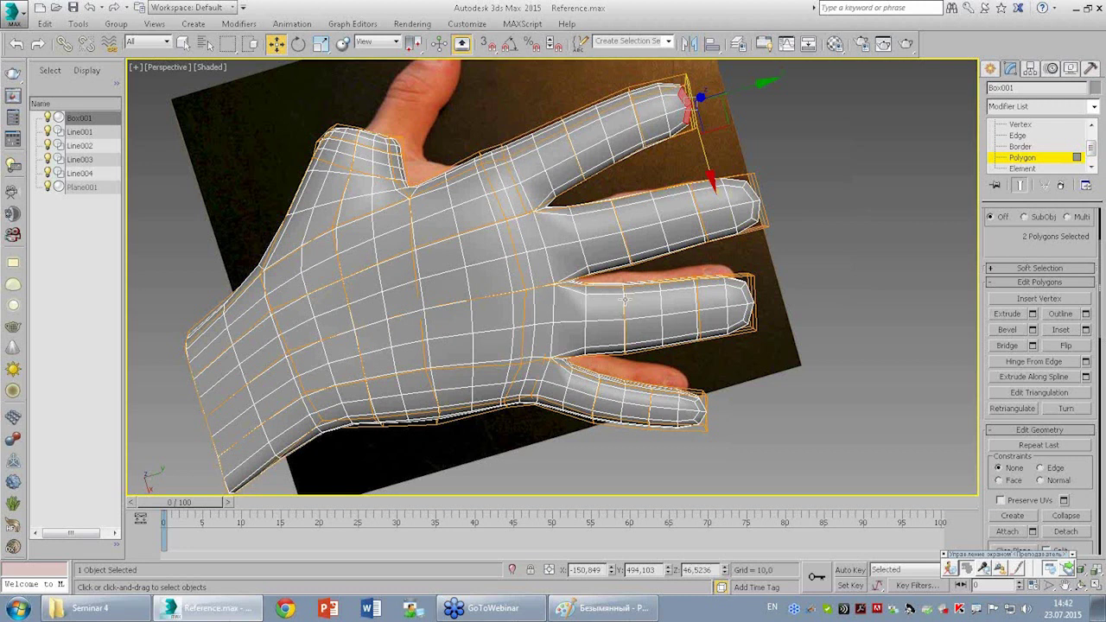
middle_click_drag(629, 293, 645, 298)
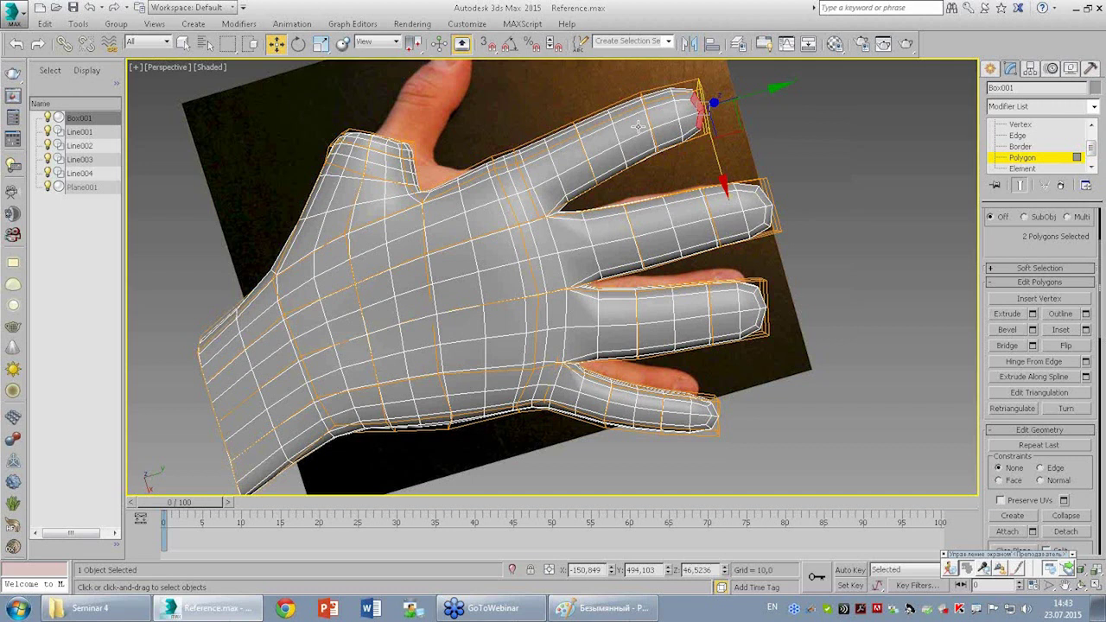
Undo the finger extrusions and fetch the held scene with Ctrl+Alt+F, confirming Yes.
key("ctrl+z")
key("ctrl+z")
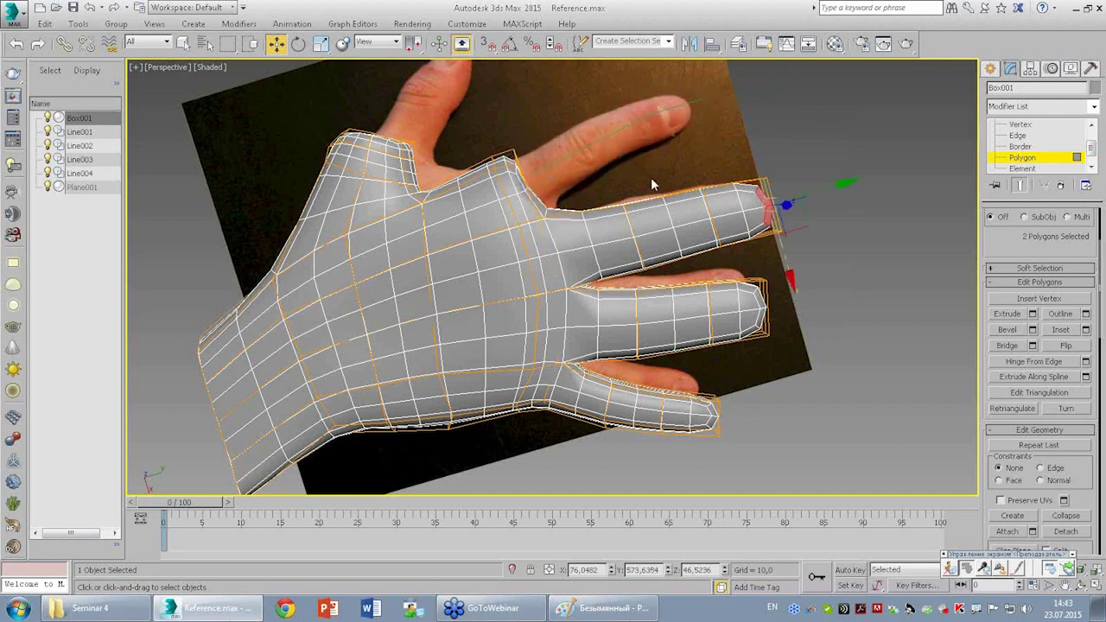
key("ctrl+z")
key("ctrl+alt+f")
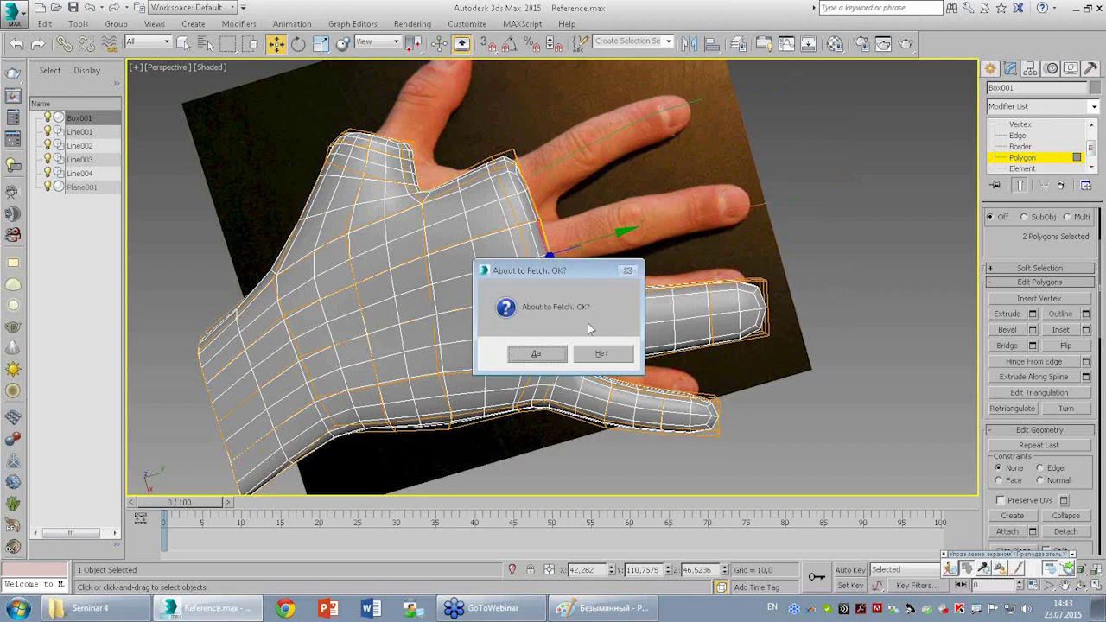
left_click(536, 353)
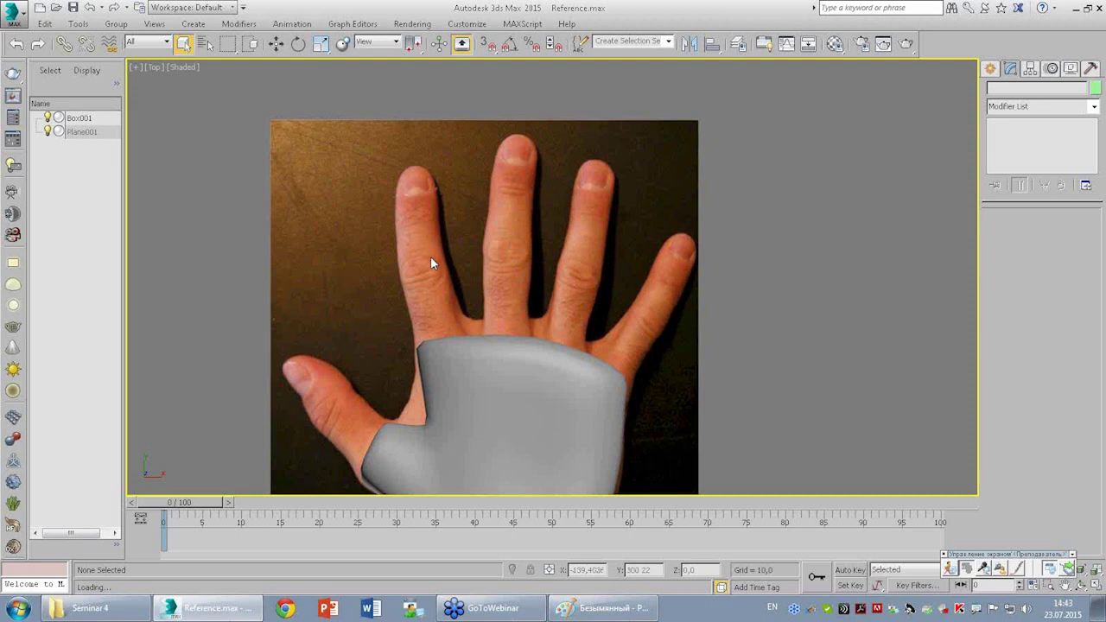
Frame the hand photo, select Box001 and restore the four-viewport layout with Alt+W.
scroll(491, 239, "down", 4)
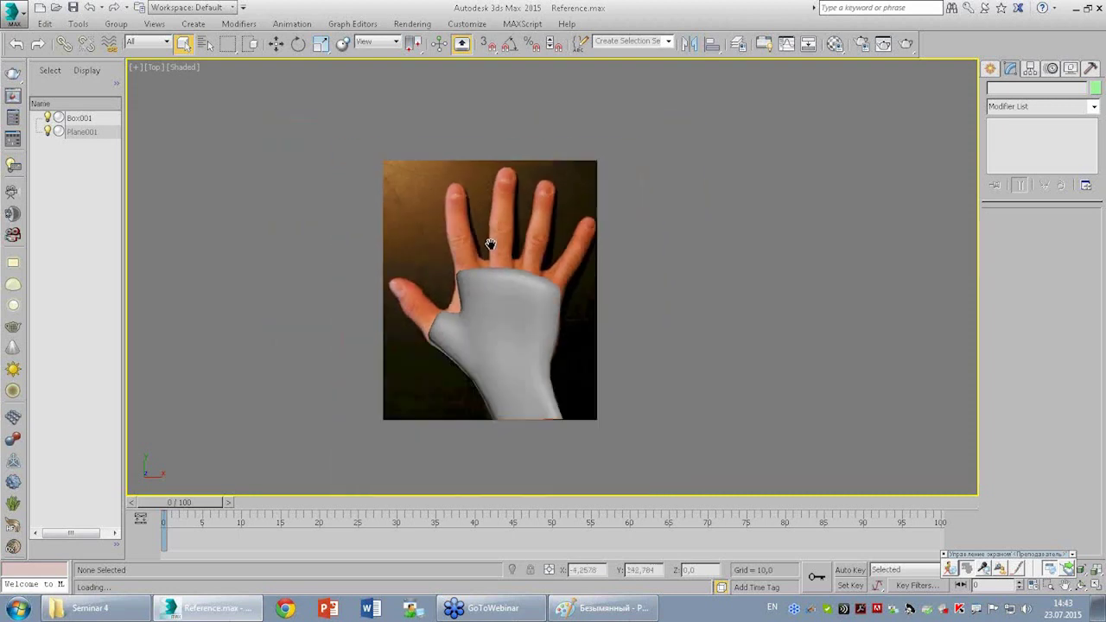
scroll(486, 237, "up", 2)
scroll(489, 248, "up", 2)
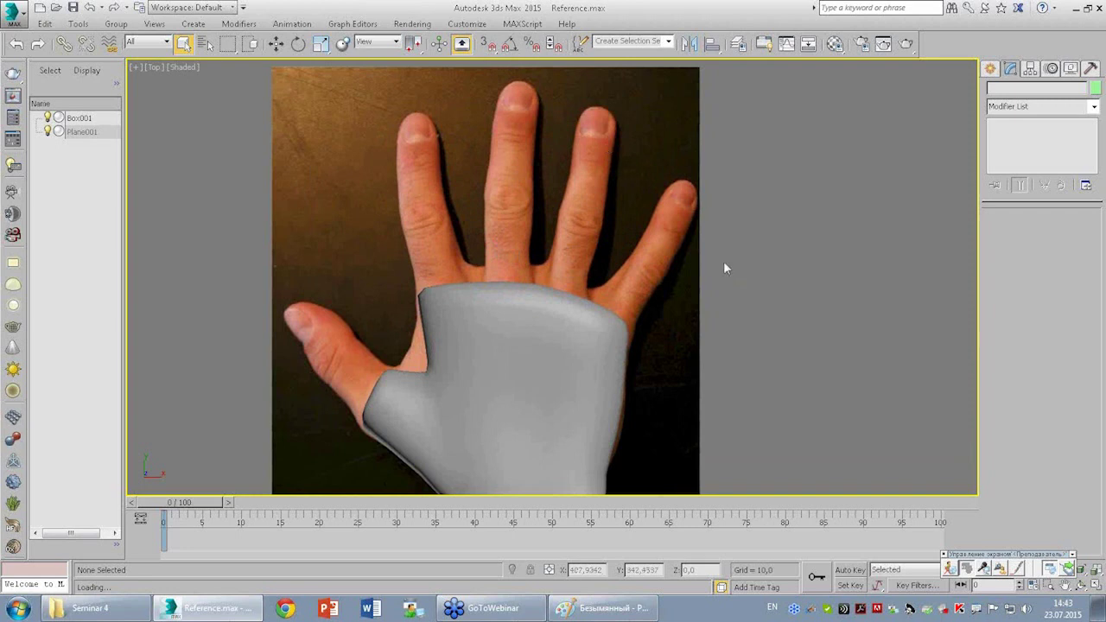
middle_click_drag(594, 264, 610, 298)
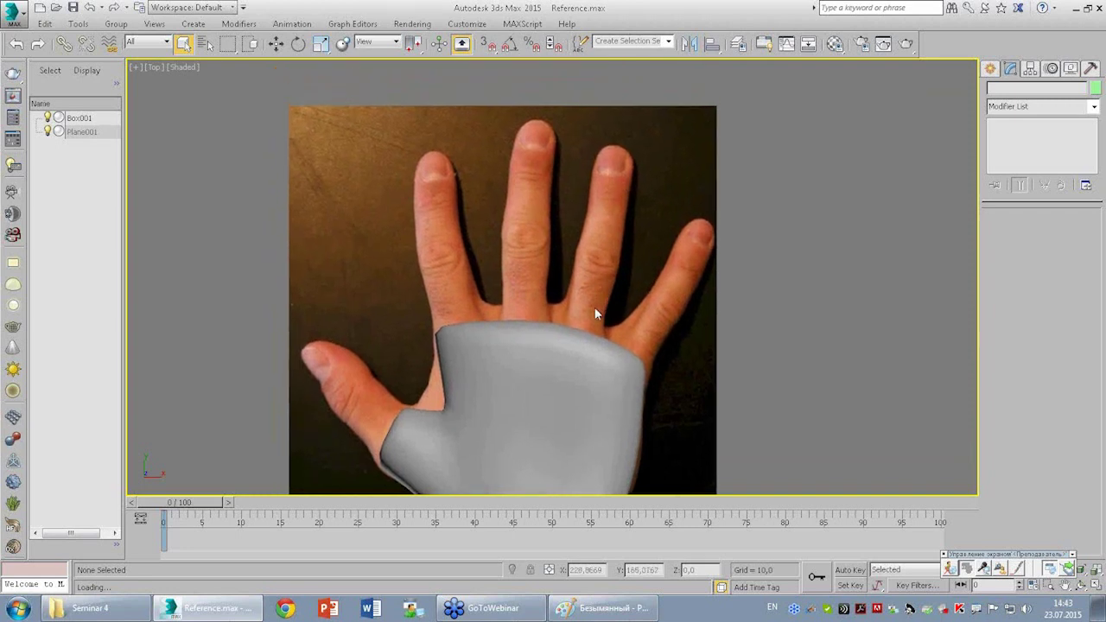
left_click(532, 347)
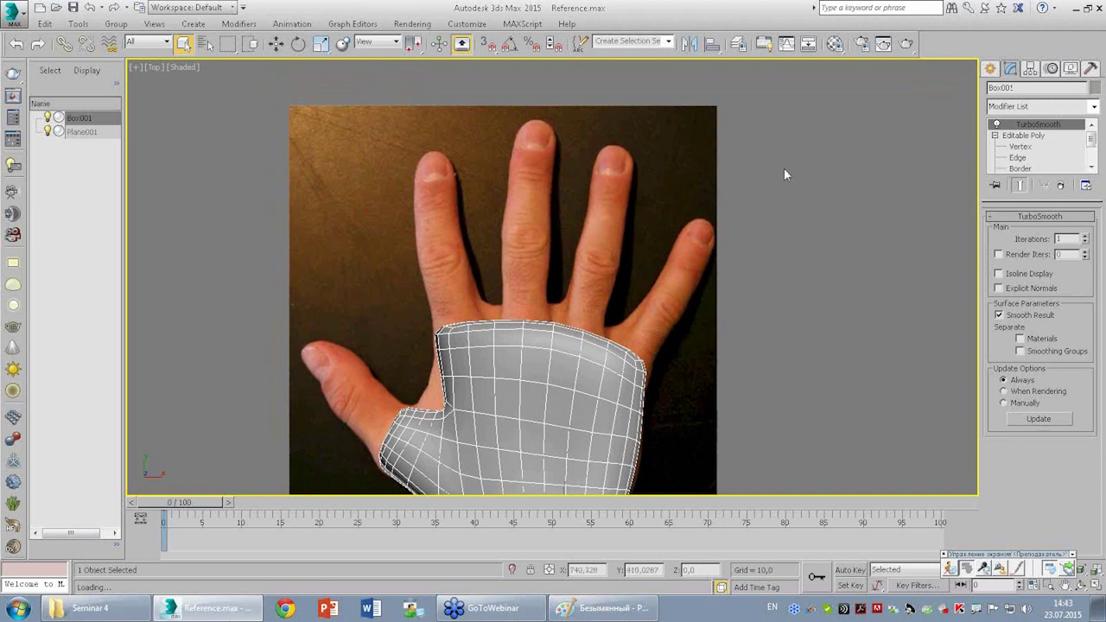
key("alt+w")
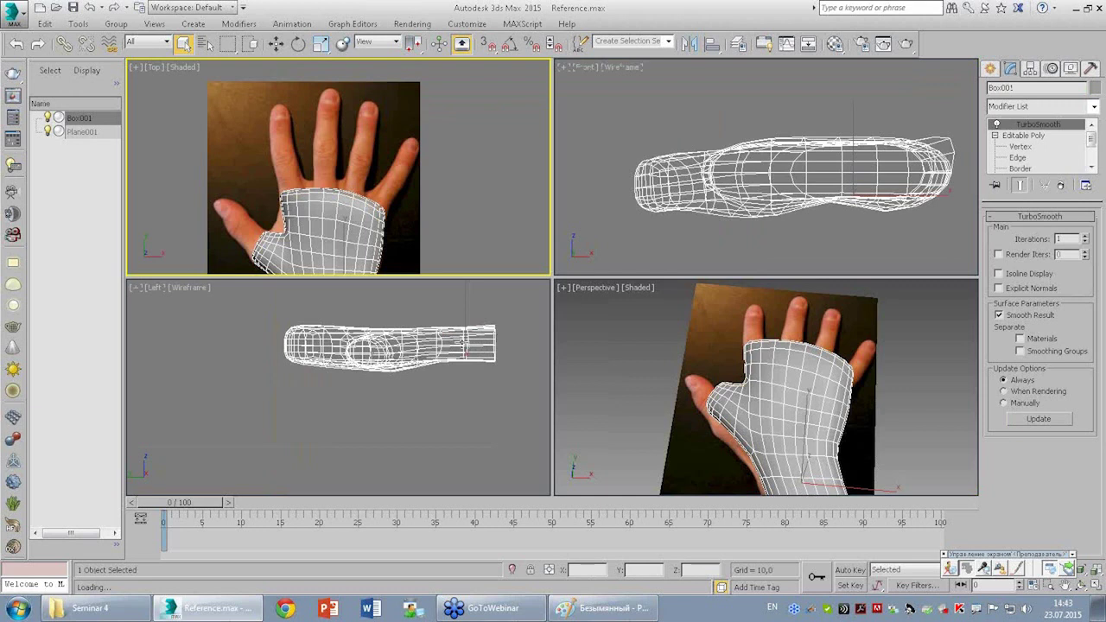
Create a Standard Primitives cylinder by dragging it out in the Front viewport.
left_click(990, 68)
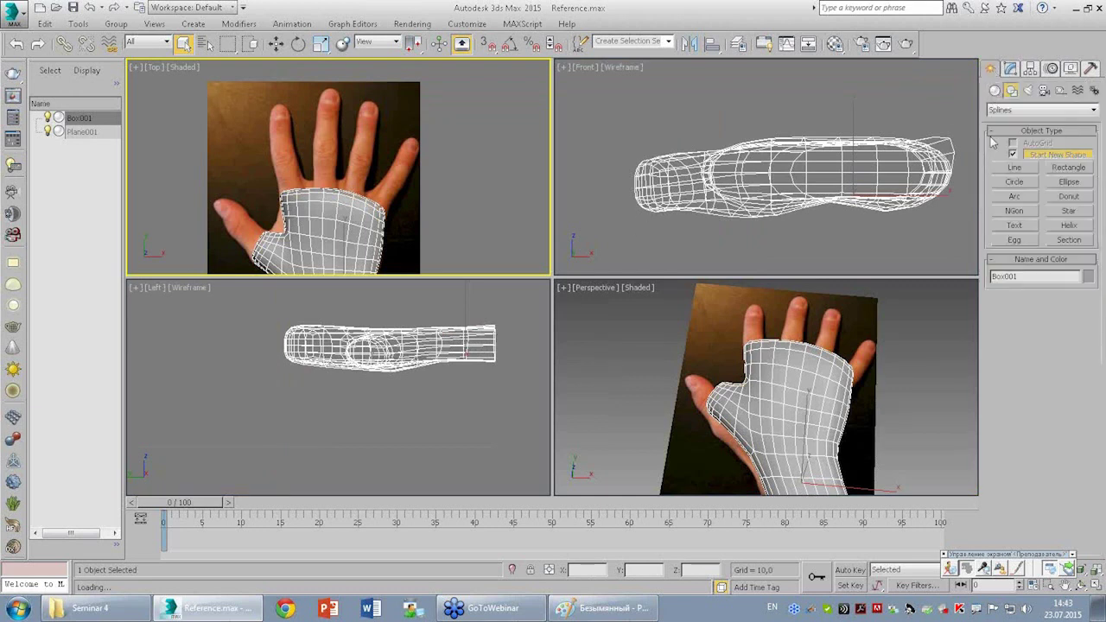
left_click(994, 90)
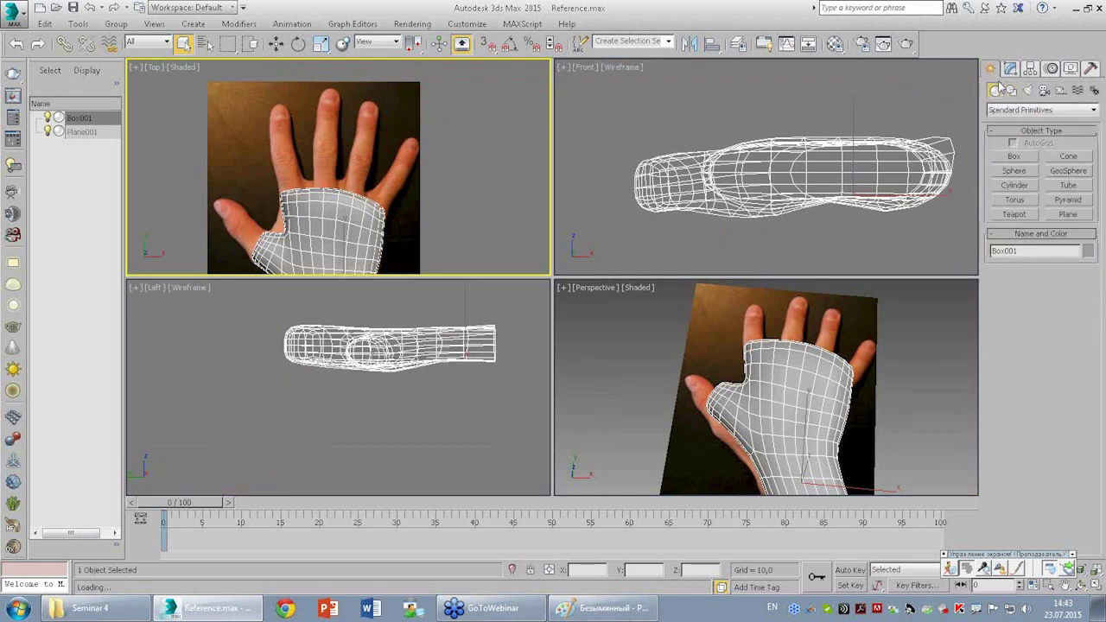
left_click(1028, 185)
left_click(846, 160)
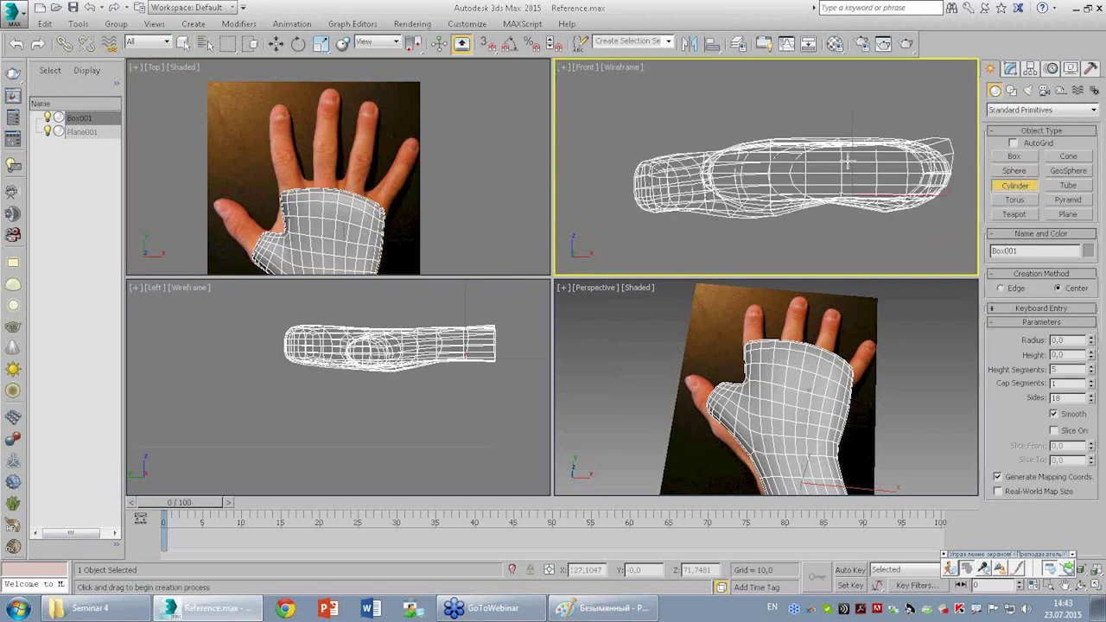
left_click_drag(762, 175, 777, 178)
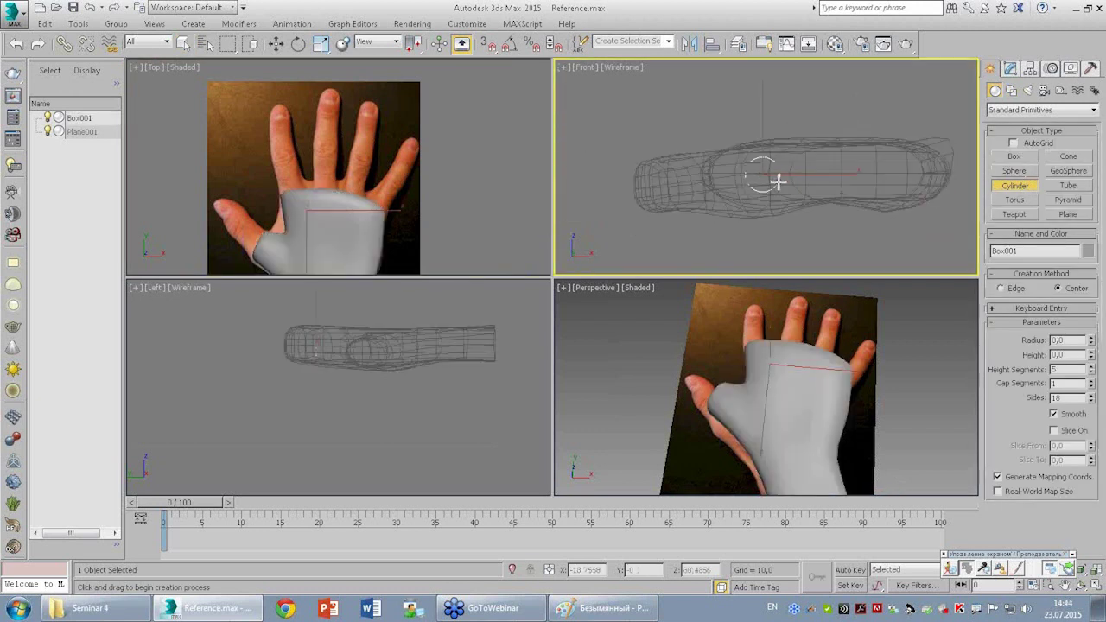
left_click(778, 90)
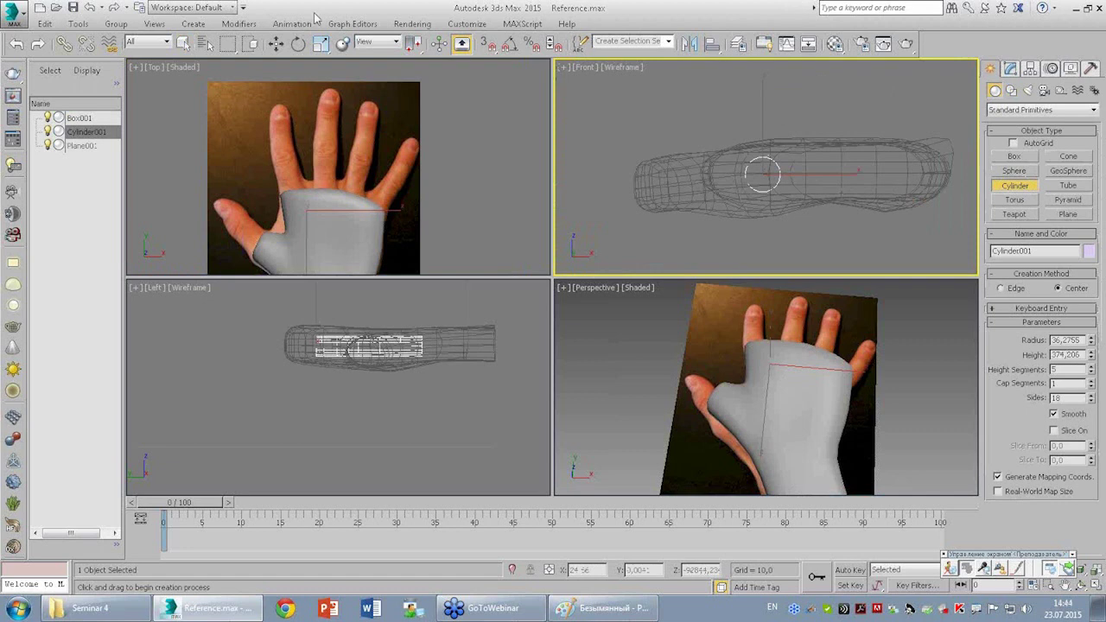
Maximize the Top view and move the cylinder onto the middle finger up to its tip.
left_click(275, 43)
right_click(328, 111)
key("alt+w")
mouse_move(517, 335)
left_mouse_down()
mouse_move(562, 87)
mouse_move(636, 130)
mouse_move(602, 126)
mouse_move(560, 159)
mouse_move(550, 45)
mouse_move(699, 184)
mouse_move(536, 164)
mouse_move(553, 155)
mouse_move(555, 128)
mouse_move(575, 159)
left_mouse_up()
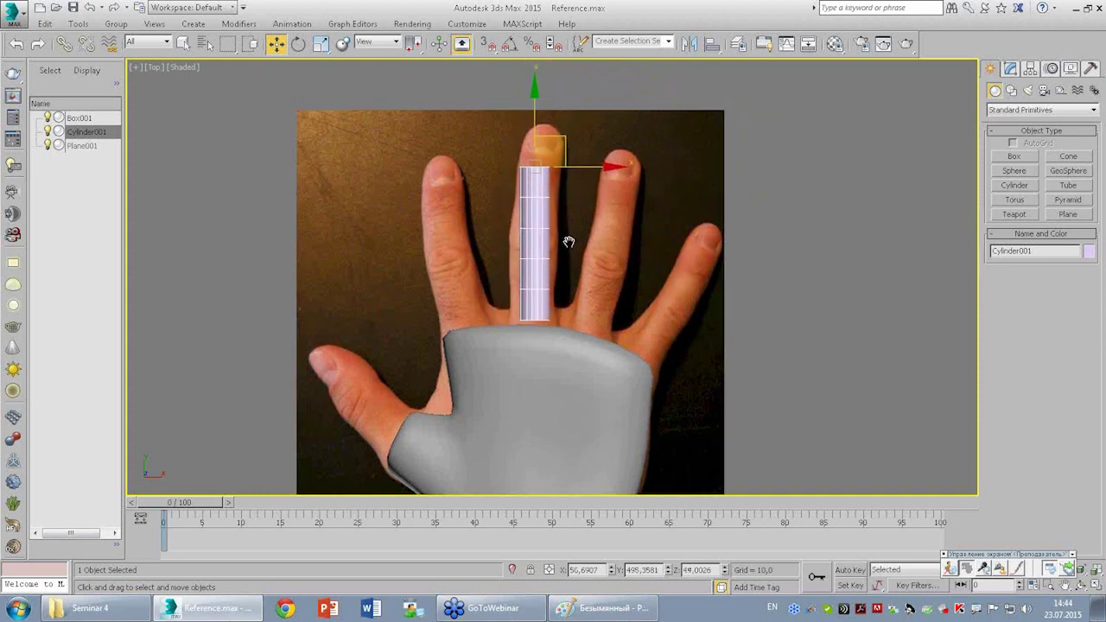
scroll(569, 230, "up", 2)
middle_click_drag(569, 230, 576, 238)
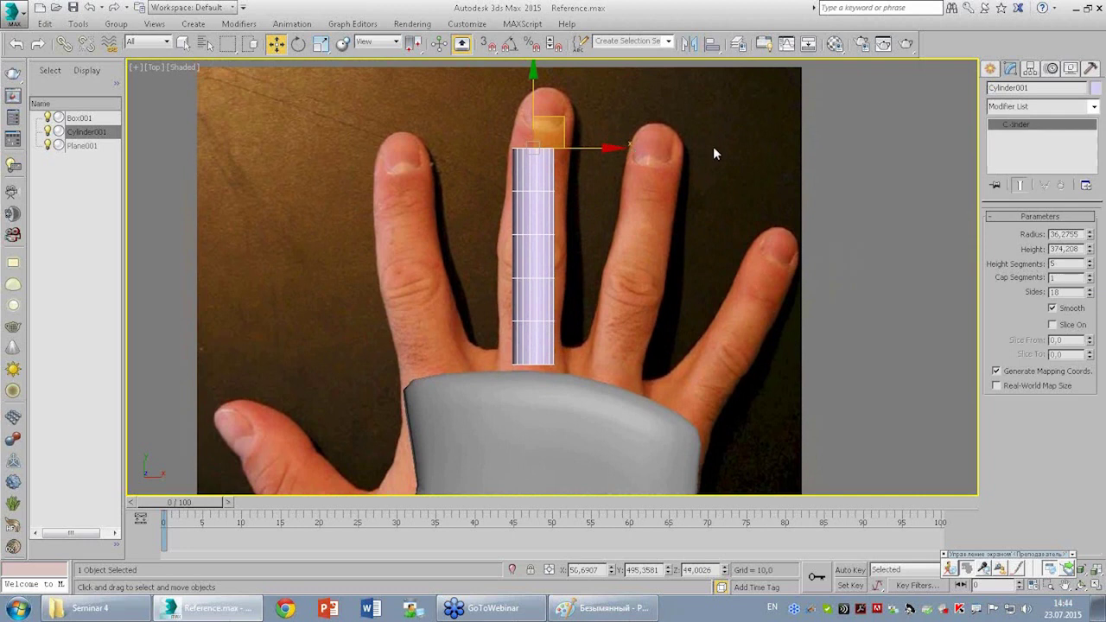
left_click_drag(567, 126, 566, 64)
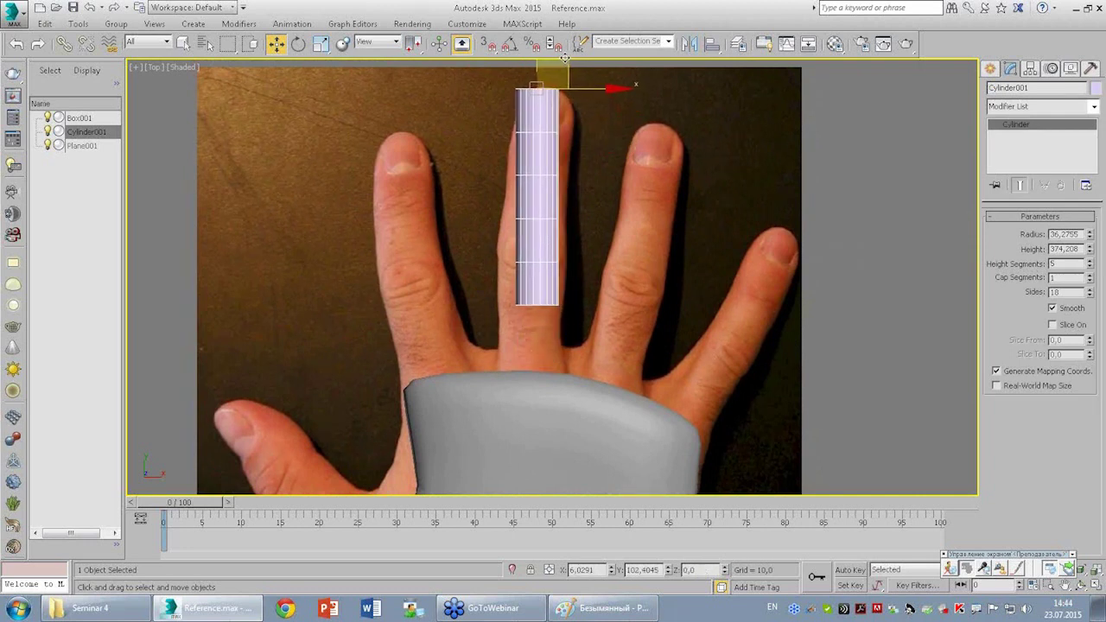
Raise the cylinder's height to 486,4704 and radius to 58,0409 to match the finger.
mouse_move(1089, 250)
left_mouse_down()
mouse_move(1090, 229)
mouse_move(1089, 240)
left_mouse_up()
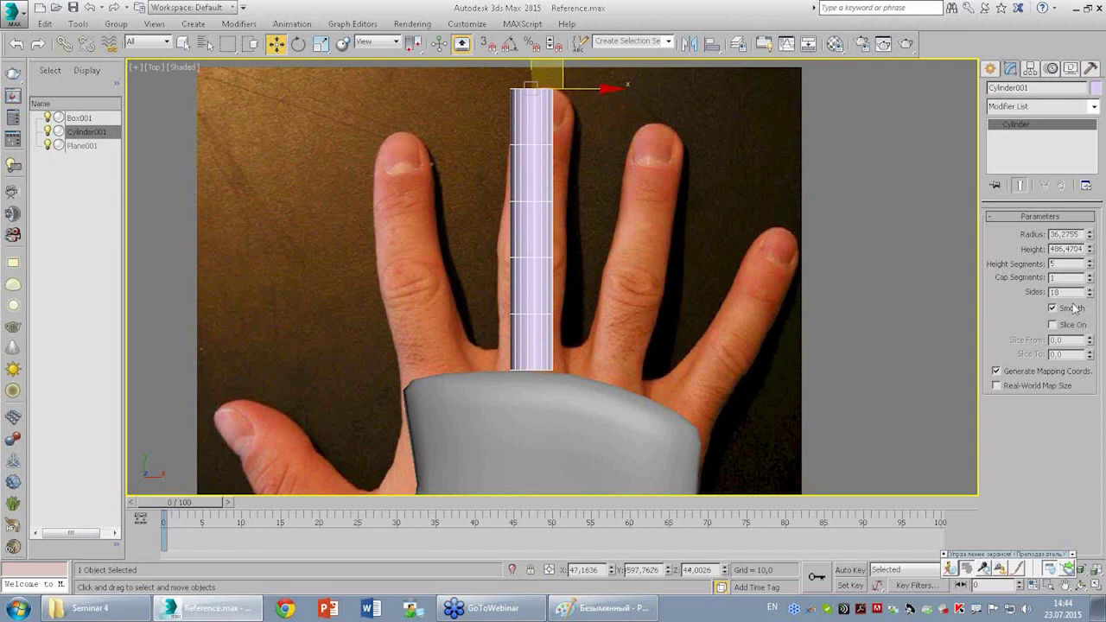
scroll(576, 264, "up", 3)
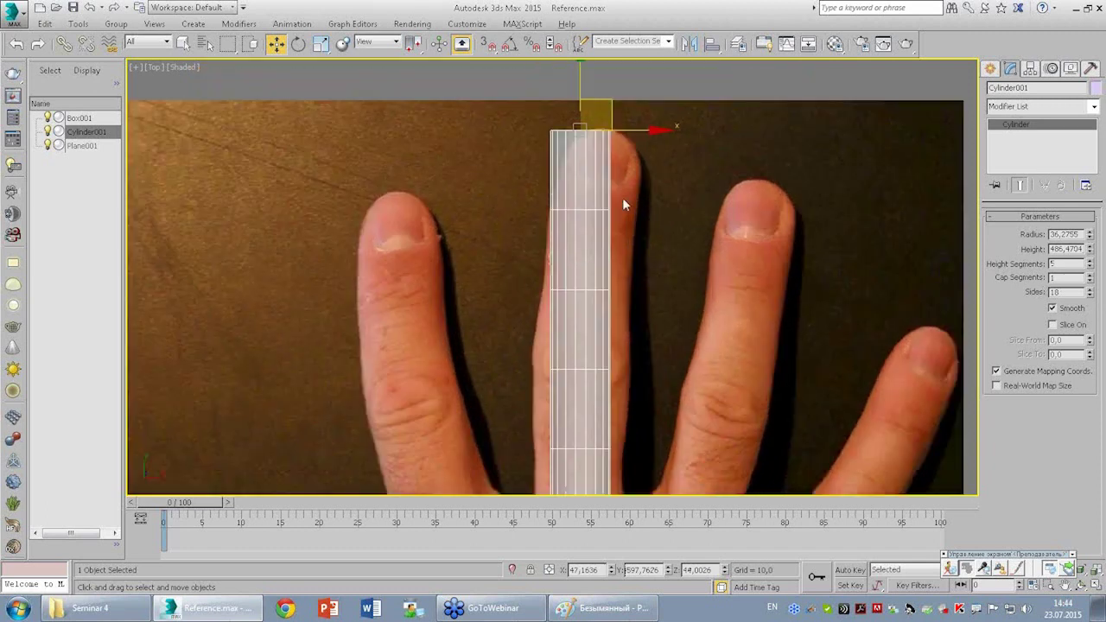
scroll(622, 196, "down", 3)
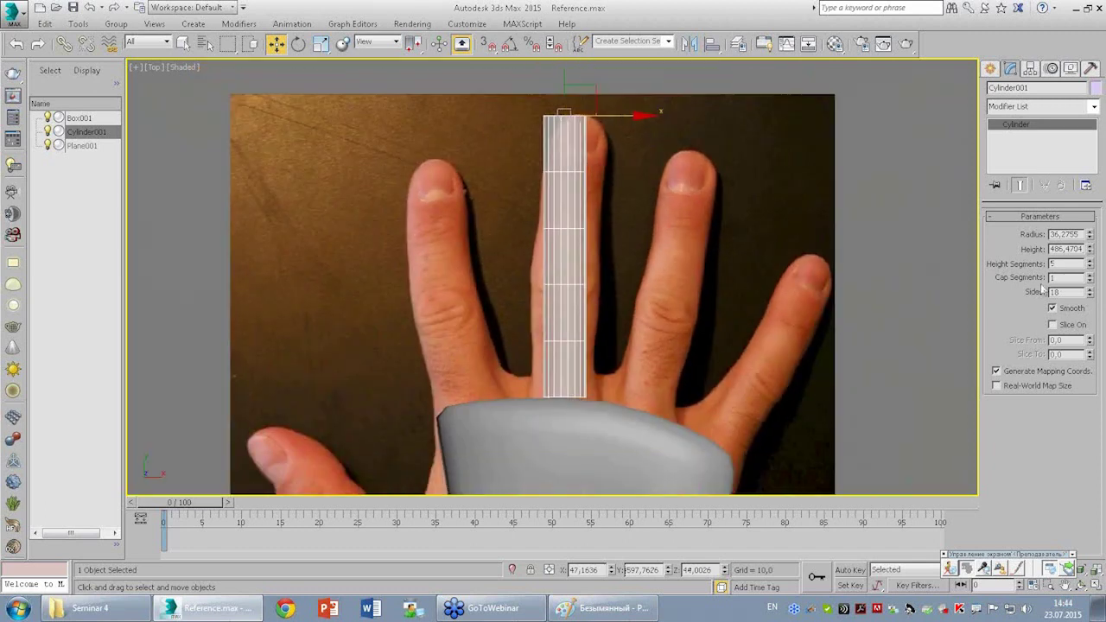
left_click_drag(1090, 234, 1097, 192)
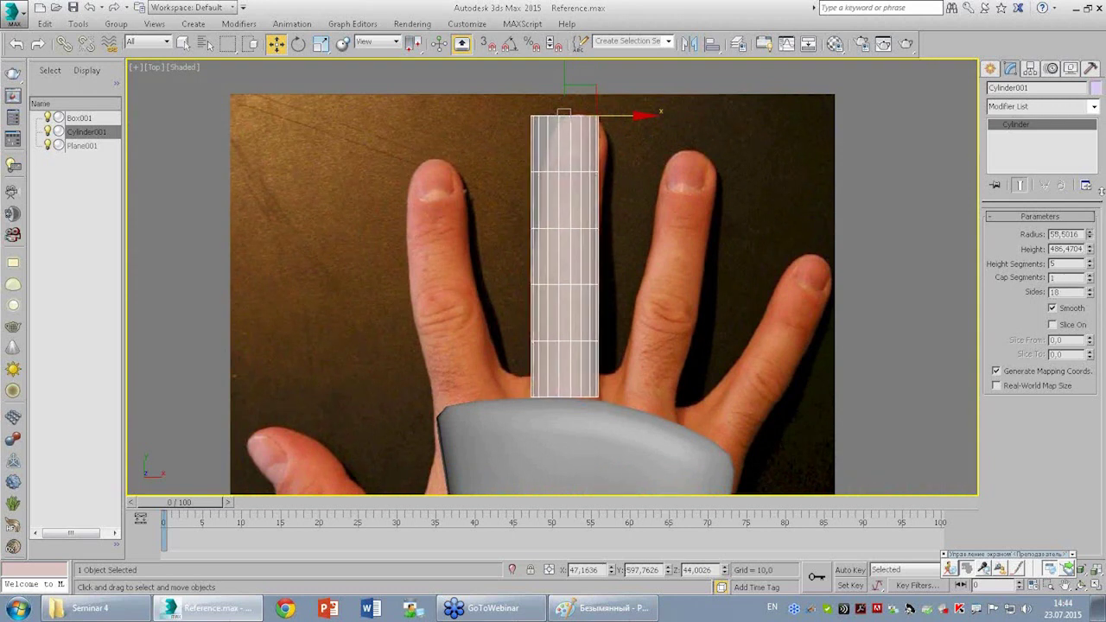
double_click(1074, 292)
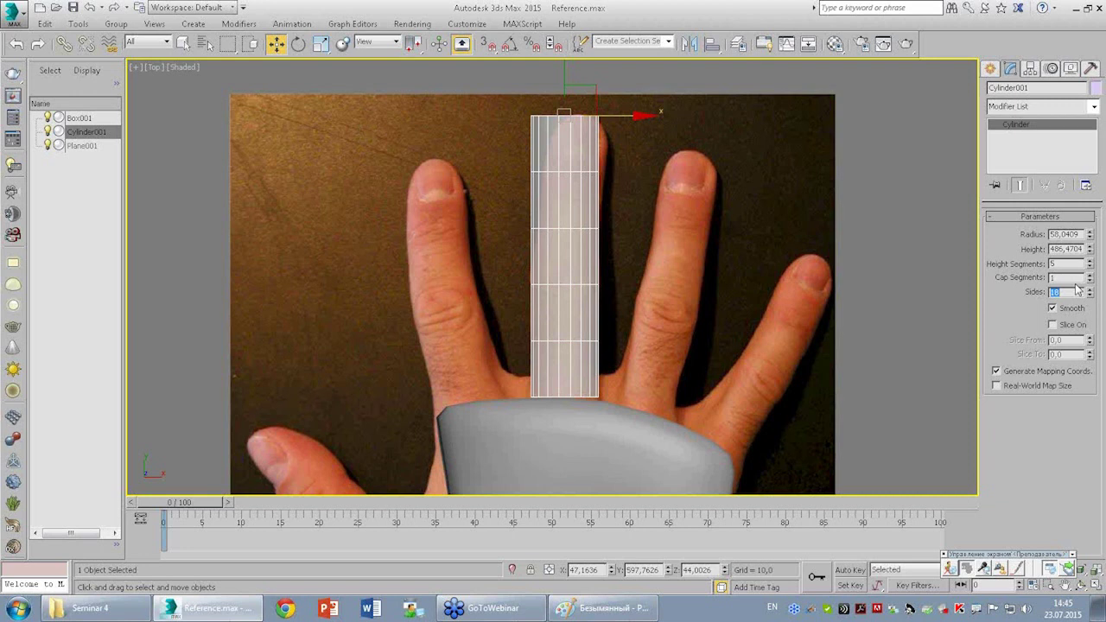
Give Cylinder001 8 sides and reduce its height segments to 3 along the middle finger.
type("8")
key("Return")
mouse_move(585, 218)
middle_mouse_down()
mouse_move(609, 234)
mouse_move(601, 206)
middle_mouse_up()
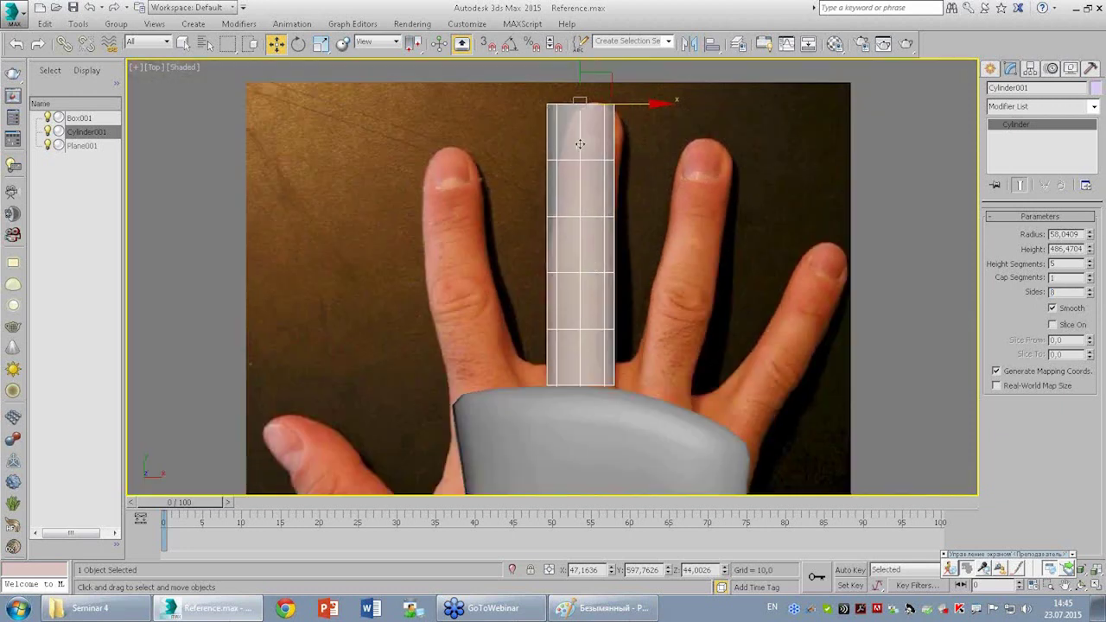
scroll(593, 219, "up", 2)
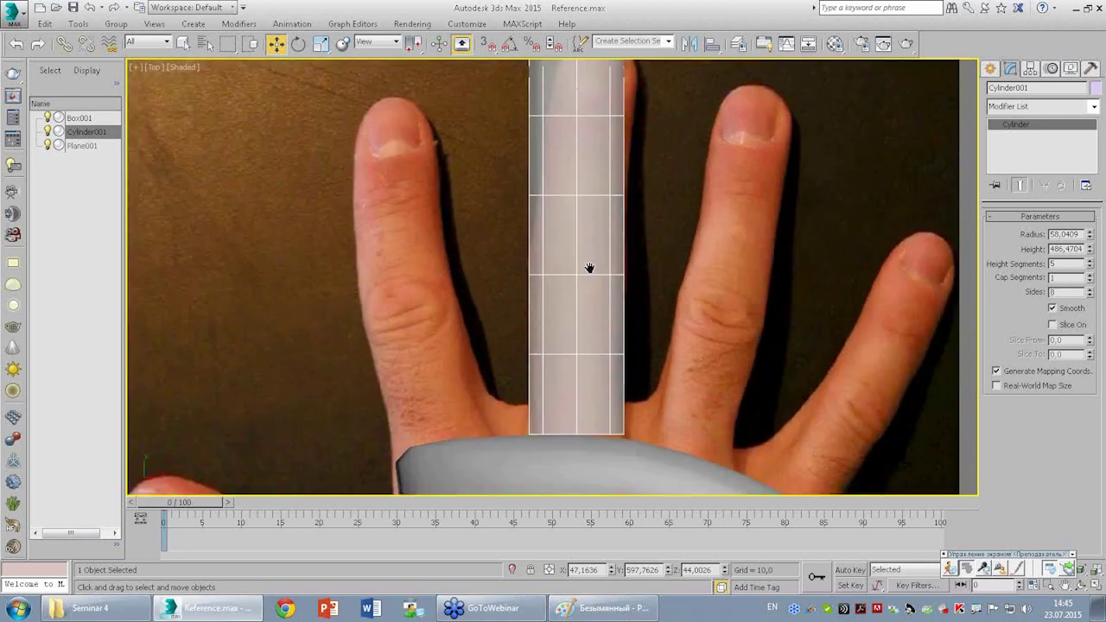
middle_click_drag(590, 268, 599, 345)
scroll(600, 346, "down", 2)
middle_click_drag(637, 304, 644, 261)
scroll(644, 257, "up", 2)
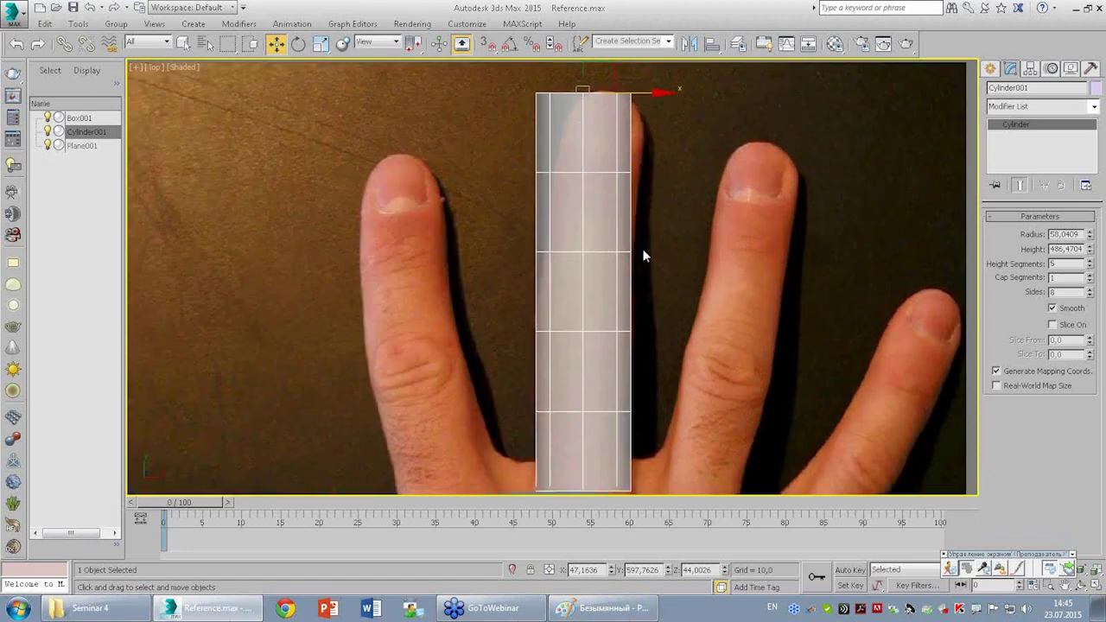
scroll(649, 248, "down", 2)
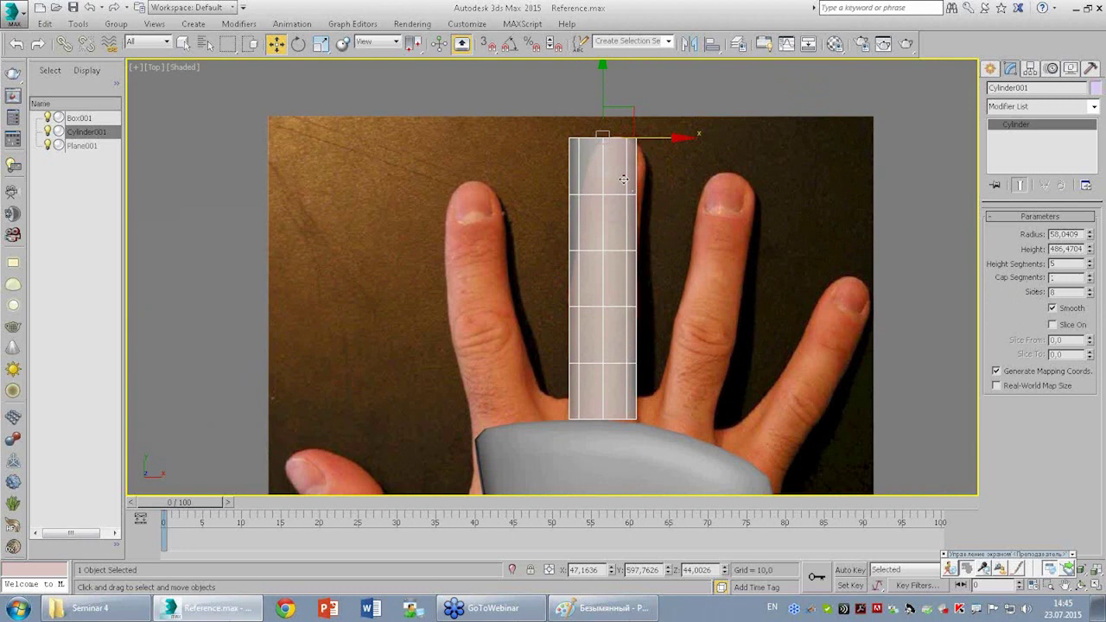
mouse_move(1091, 264)
left_mouse_down()
mouse_move(1088, 225)
mouse_move(1094, 270)
left_mouse_up()
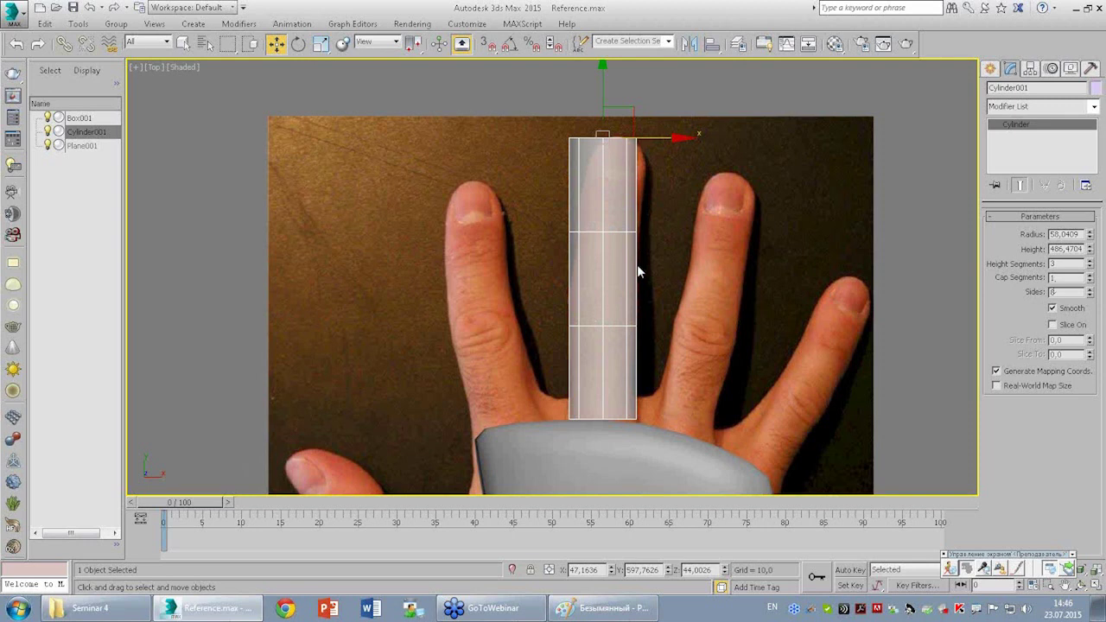
Convert the finger cylinder to an Editable Poly from the Left view.
key("alt+w")
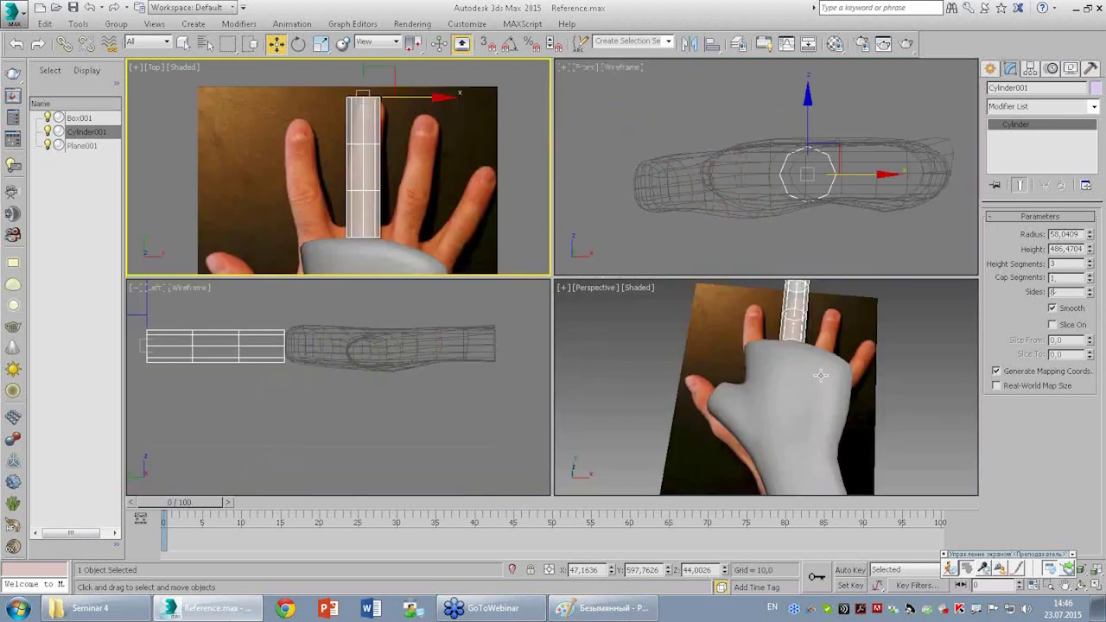
key("alt+w")
mouse_move(593, 217)
middle_mouse_down("alt")
mouse_move(787, 234)
mouse_move(647, 197)
mouse_move(621, 256)
mouse_move(588, 225)
mouse_move(597, 182)
mouse_move(601, 195)
middle_mouse_up("alt")
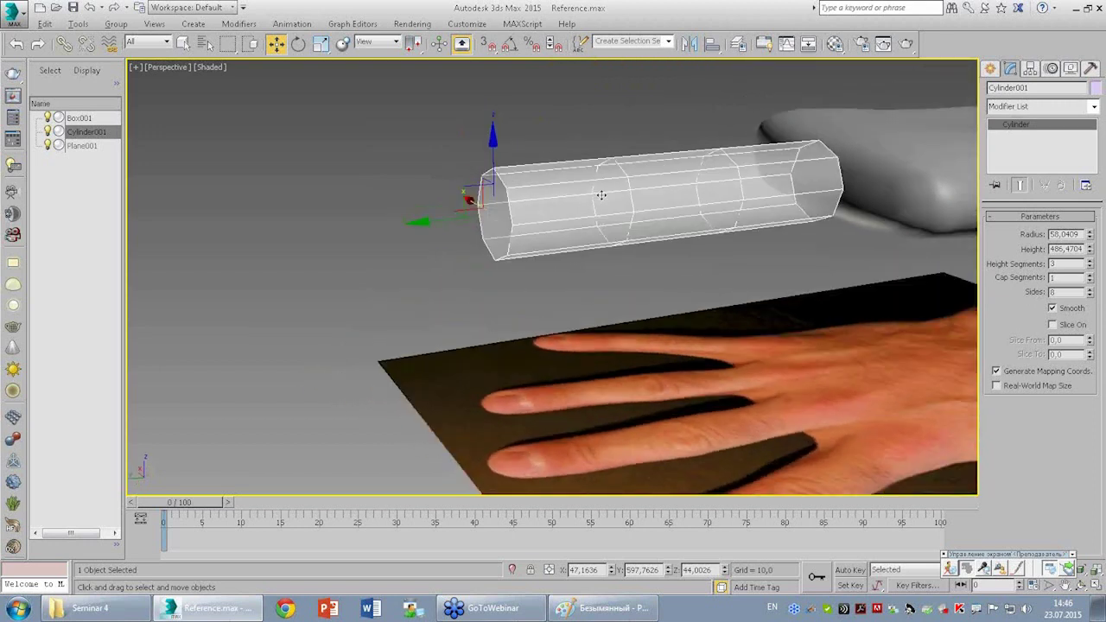
key("alt+w")
right_click(350, 352)
key("alt+w")
scroll(597, 260, "up", 2)
scroll(576, 248, "down", 1)
scroll(575, 248, "down", 2)
right_click(575, 248)
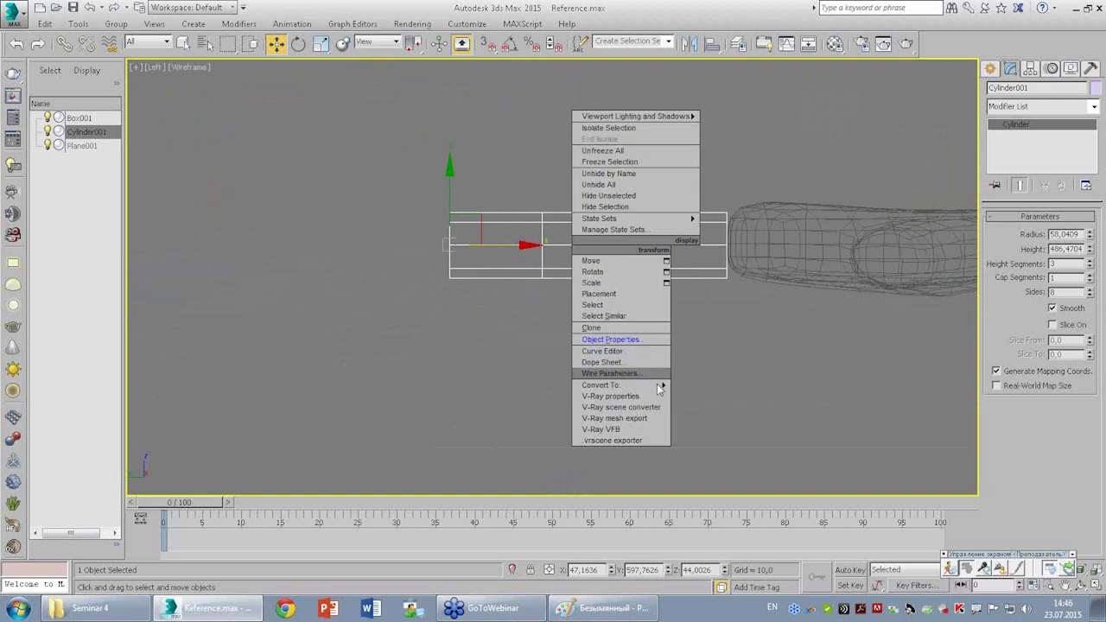
left_click(726, 397)
Flatten the whole finger cylinder vertically with Scale in the Left view.
key("1")
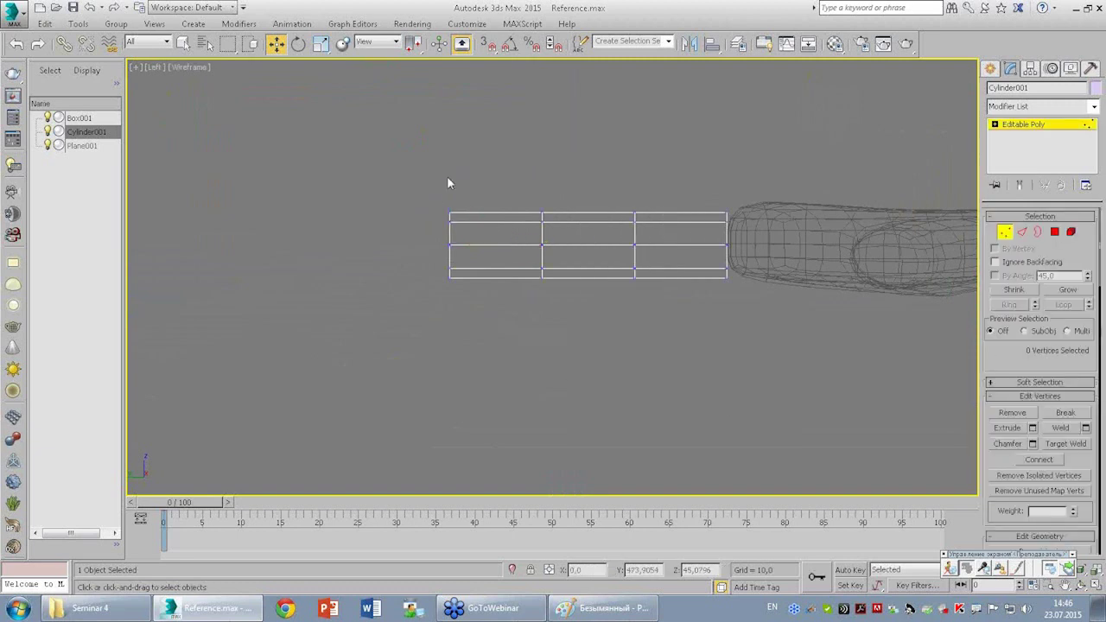
left_click_drag(400, 185, 469, 286)
key("r")
left_click_drag(447, 170, 451, 178)
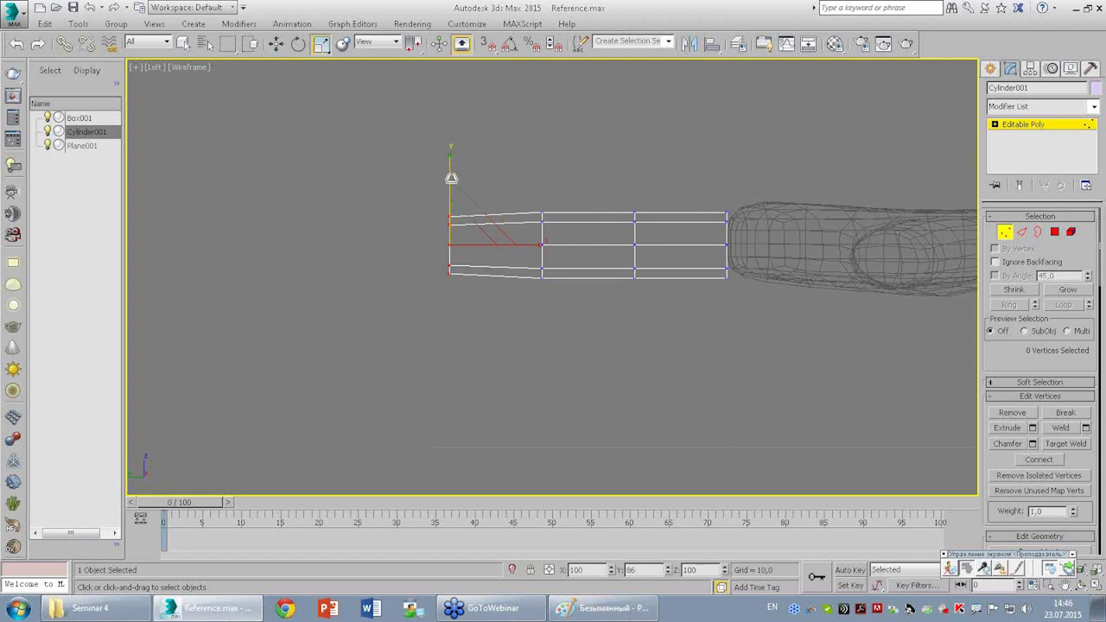
key("ctrl+z")
left_click_drag(382, 173, 697, 326)
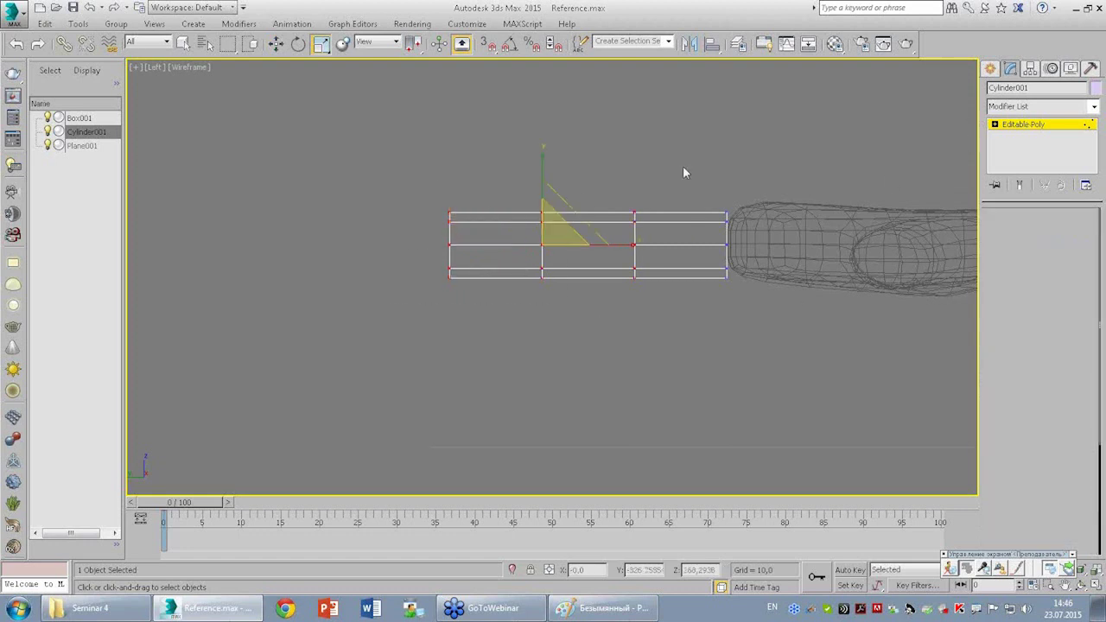
key("1")
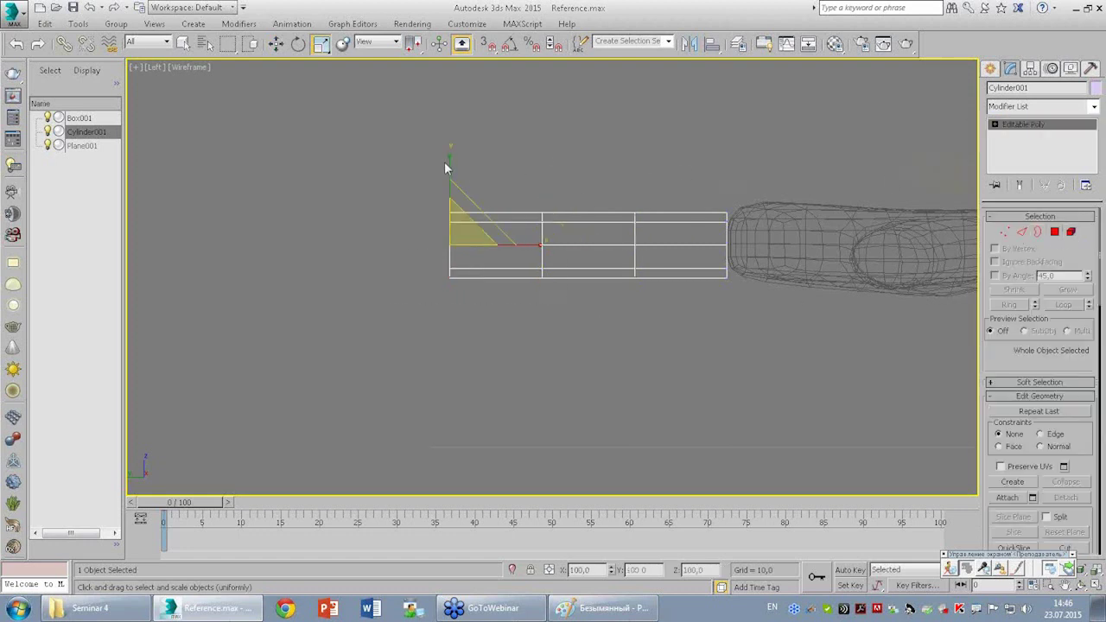
left_click_drag(455, 164, 462, 177)
key("alt+w")
left_click(748, 349)
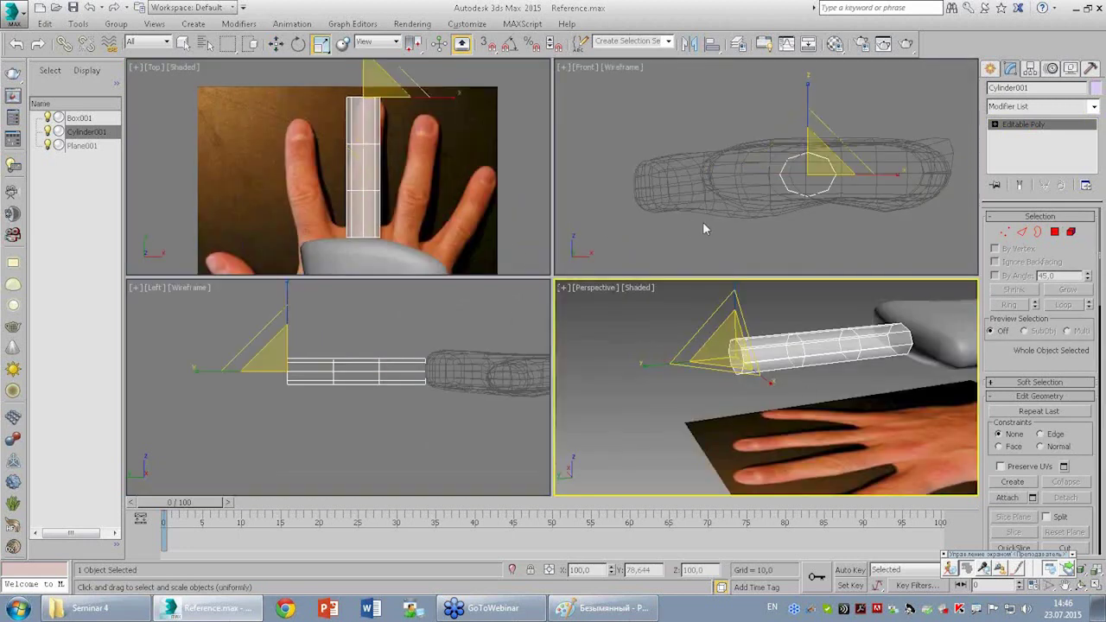
left_click(314, 372)
key("alt+w")
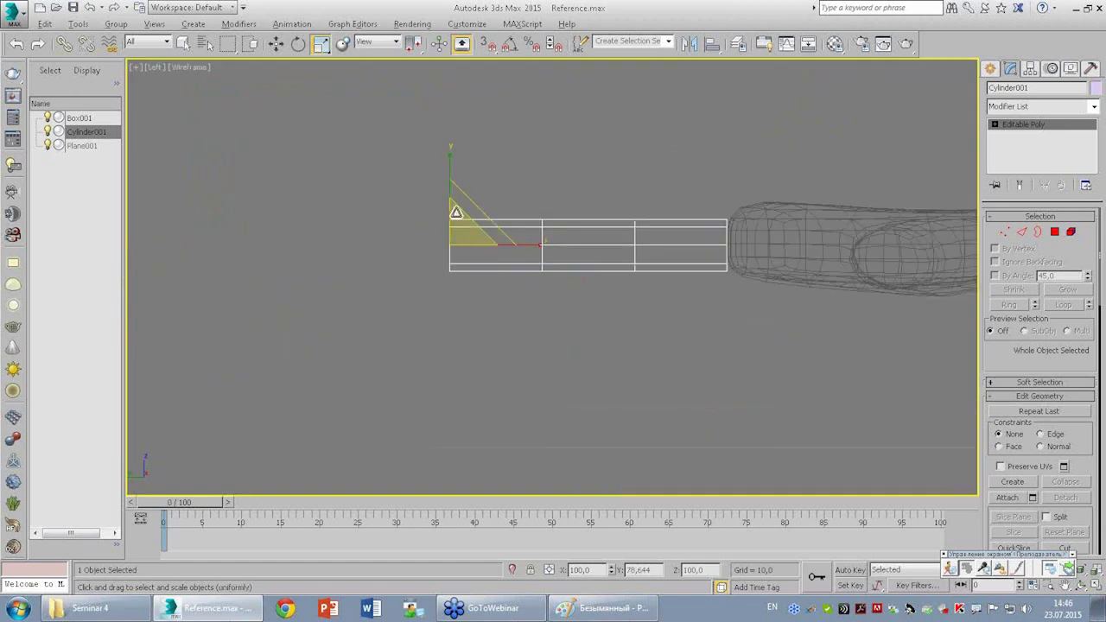
left_click_drag(452, 176, 454, 171)
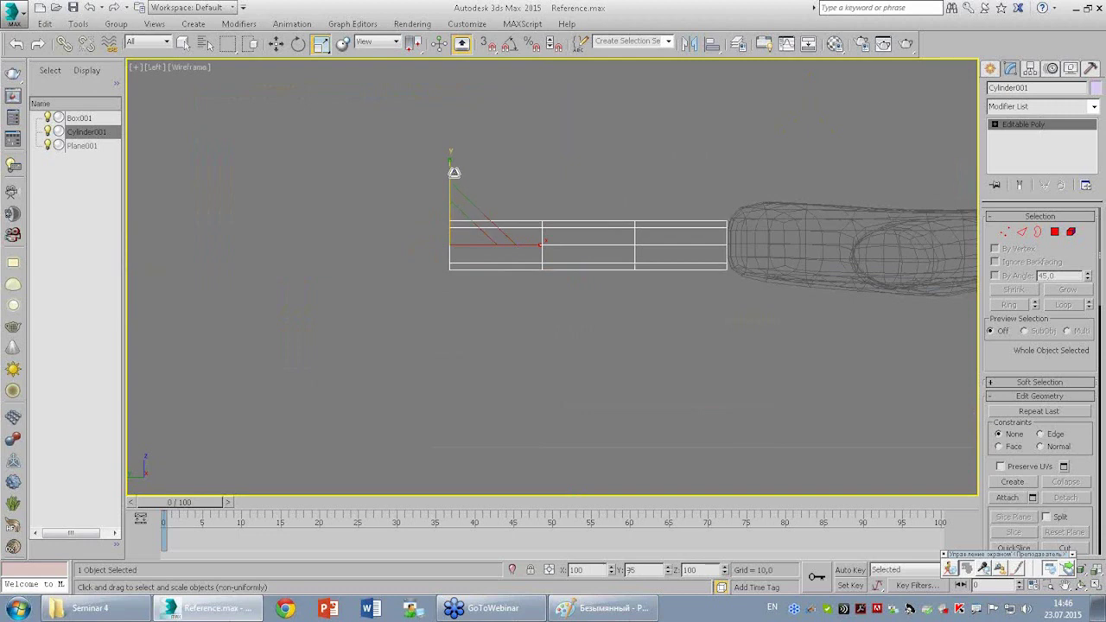
Taper the fingertip end vertices inward with Scale in the Left view.
key("w")
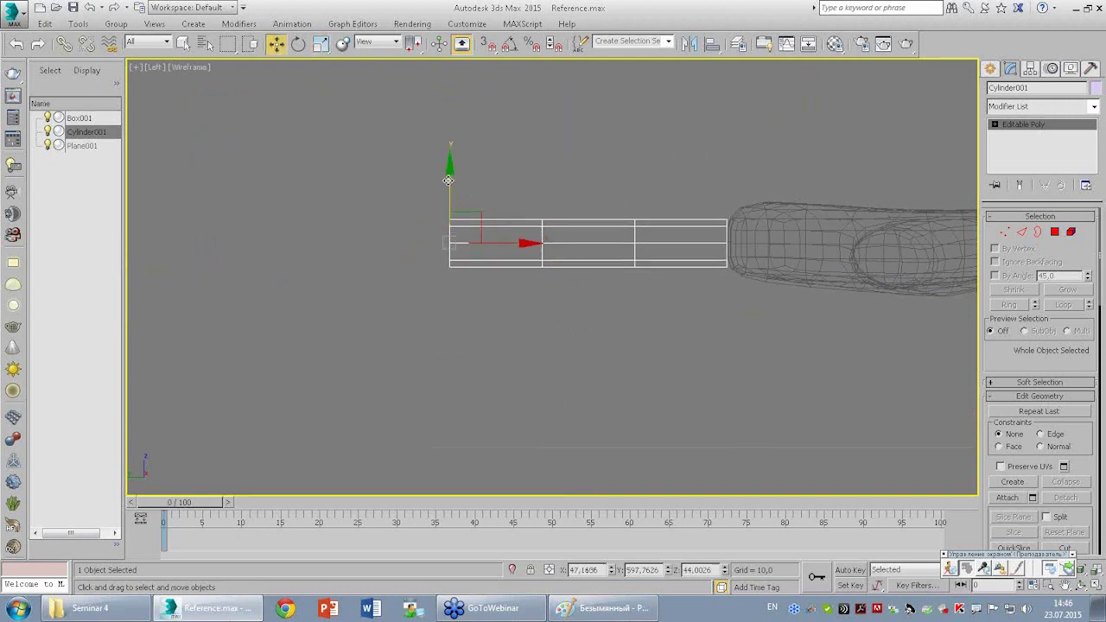
key("alt+w")
left_click(396, 202)
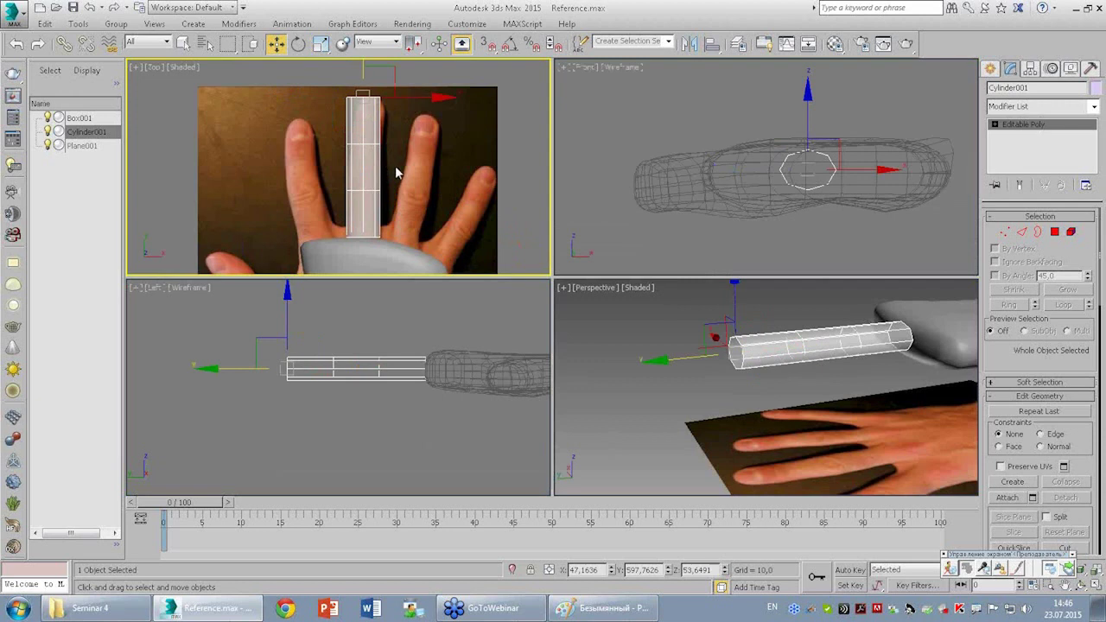
right_click(405, 338)
key("alt+w")
key("1")
left_click_drag(396, 166, 488, 338)
key("r")
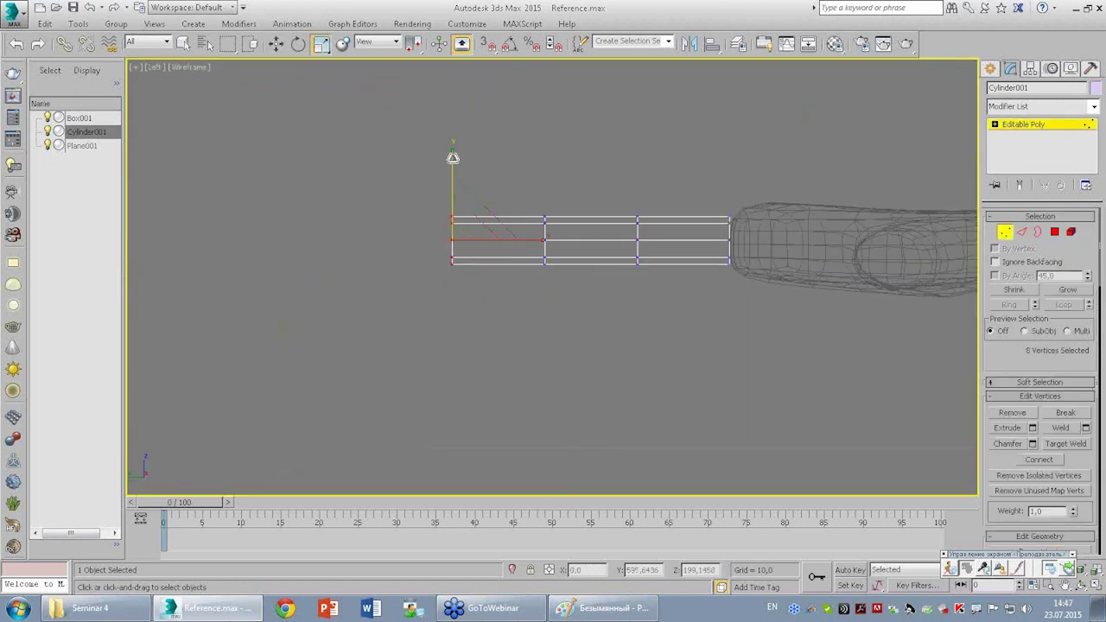
left_click_drag(453, 157, 458, 167)
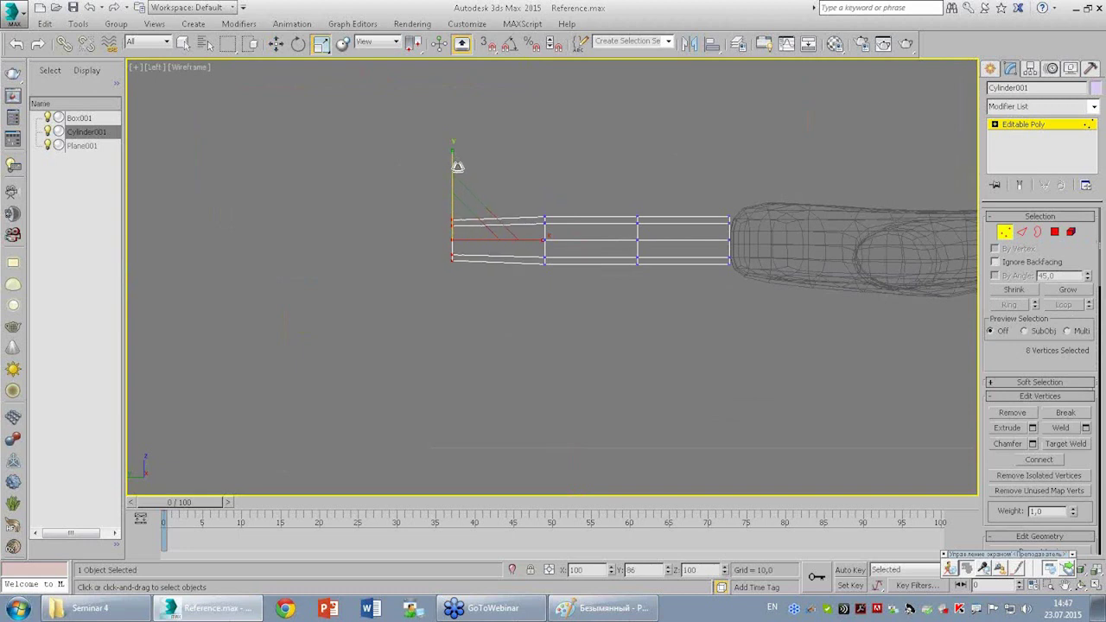
Shrink the second vertex column slightly and refine the fingertip taper.
left_click_drag(530, 178, 576, 283)
left_click_drag(544, 192, 553, 173)
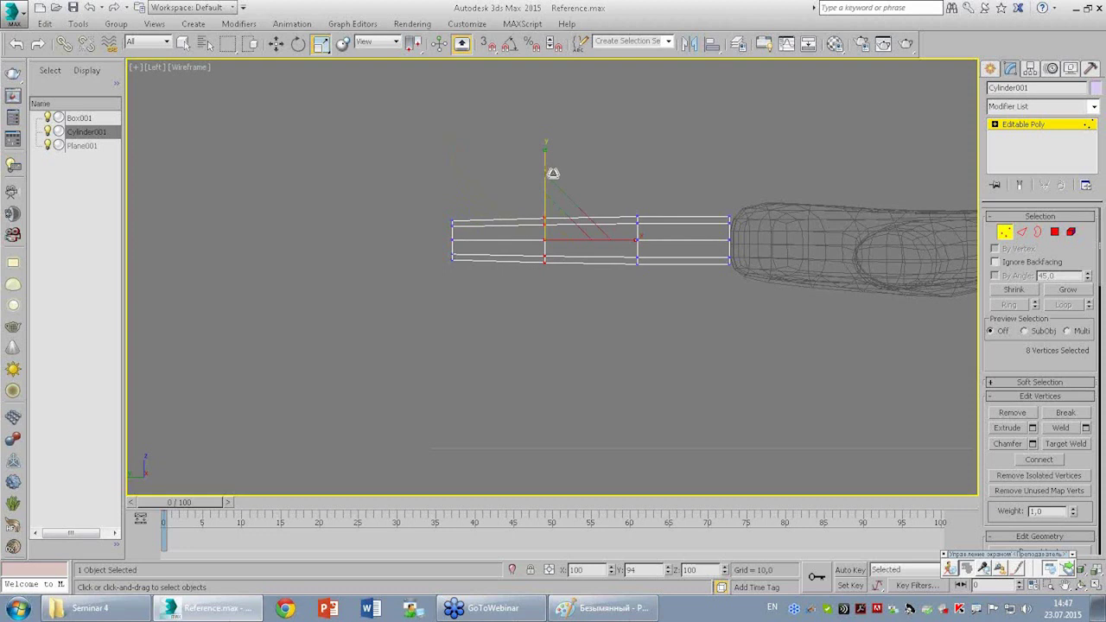
left_click_drag(434, 192, 473, 289)
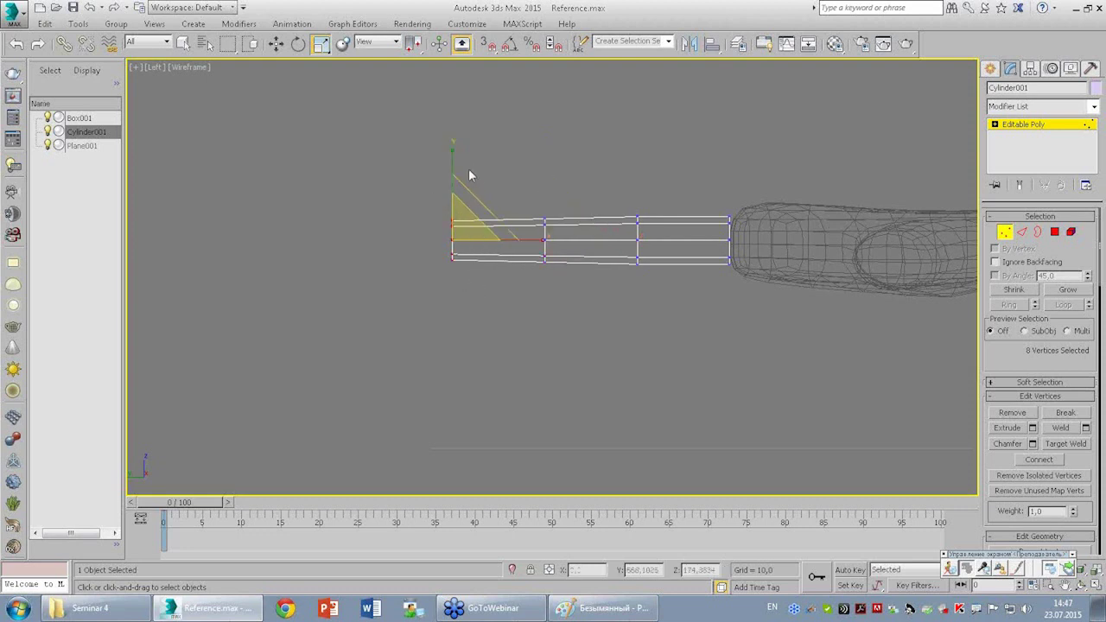
left_click_drag(451, 156, 455, 159)
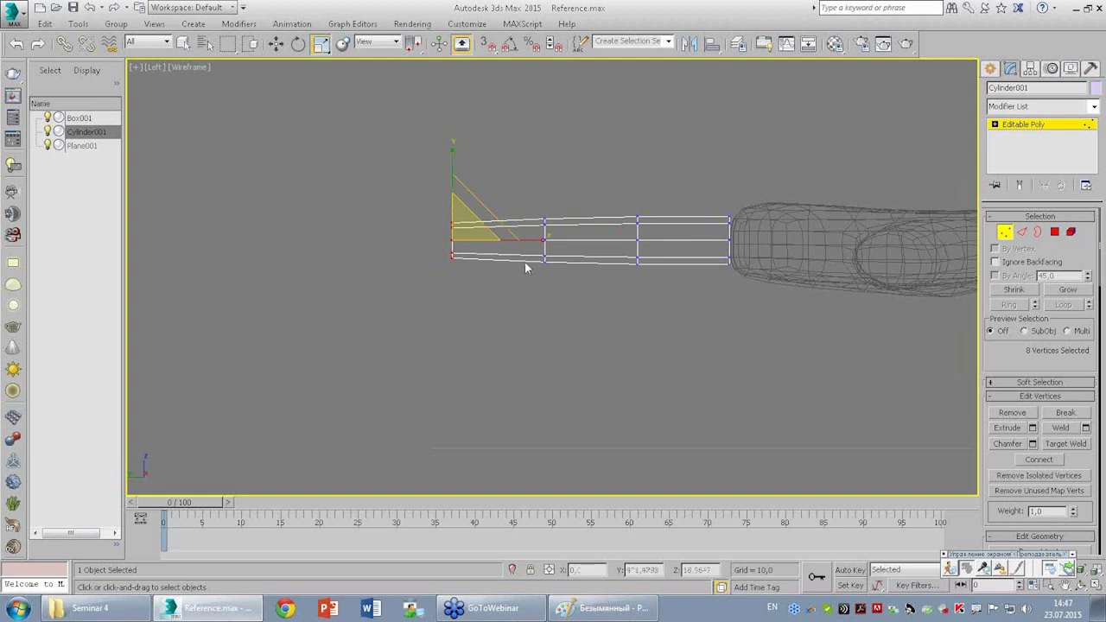
left_click(494, 299)
left_click_drag(452, 197, 460, 263)
left_click(662, 200)
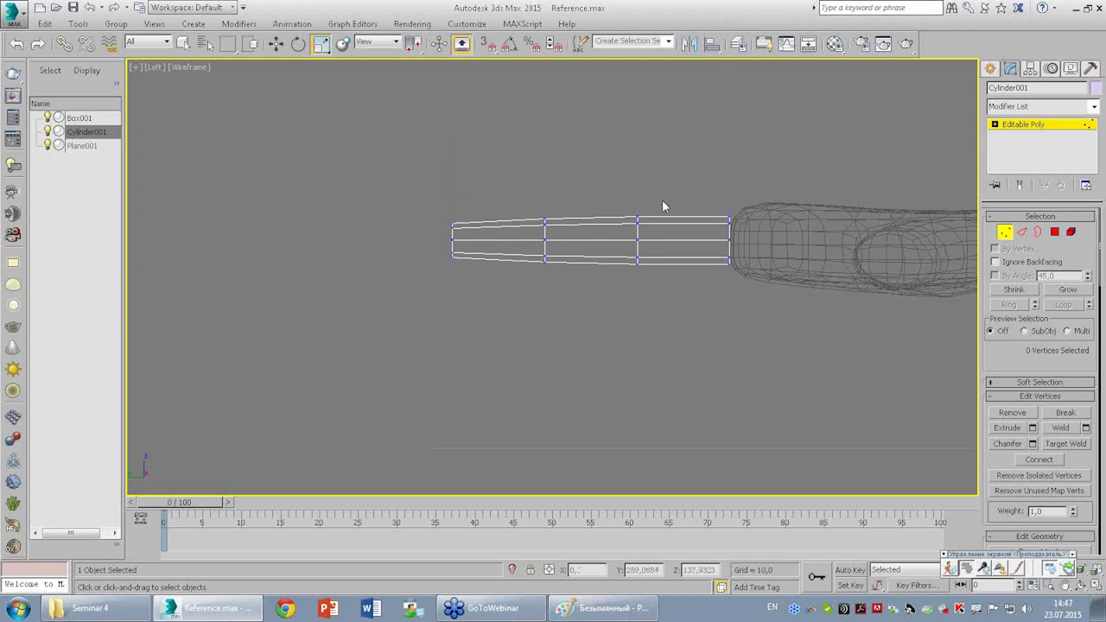
In the Top view, move the cylinder's top vertex row down onto the fingertip.
key("alt+w")
left_click(690, 217)
left_click(396, 128)
key("alt+w")
left_click_drag(575, 126, 644, 169)
key("w")
left_click_drag(607, 108, 607, 119)
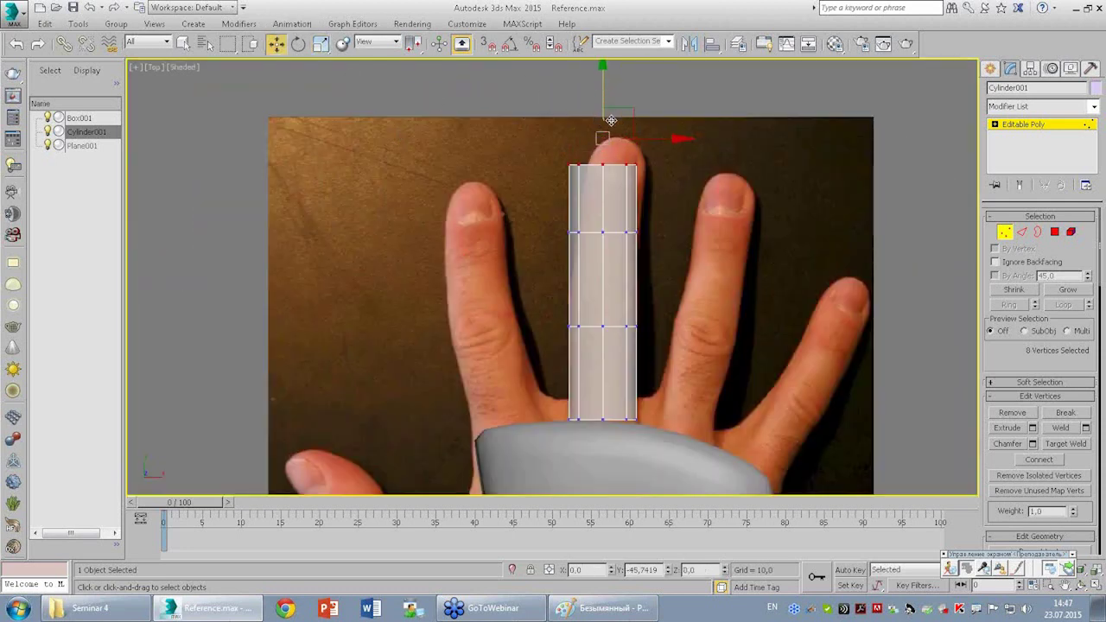
left_click(759, 283)
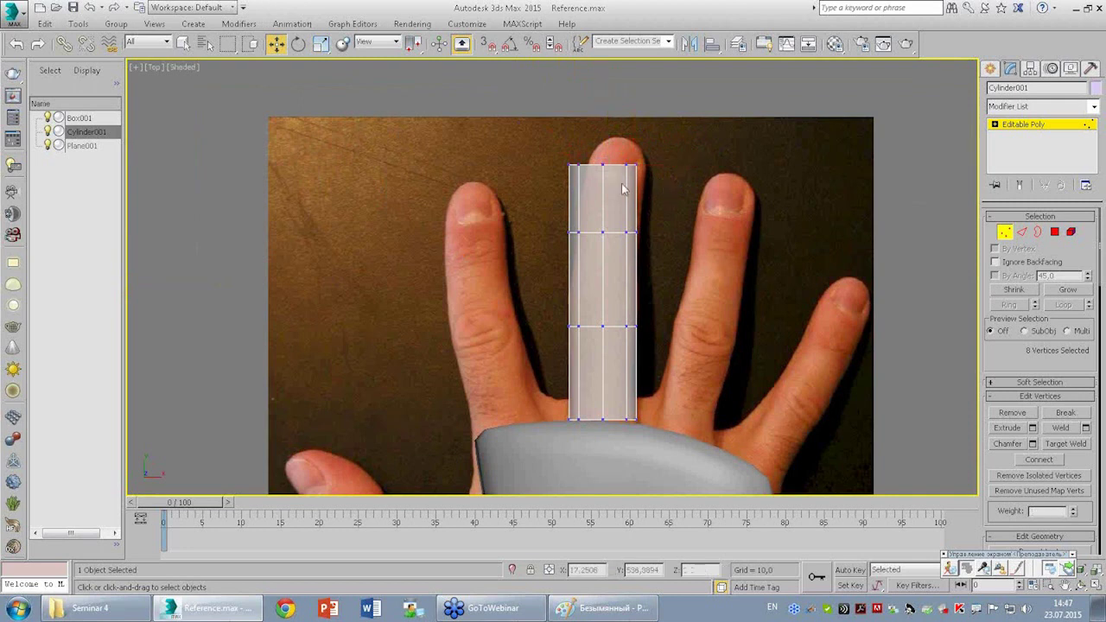
Orbit the Perspective view in Polygon mode to inspect the cylinder's end caps.
key("alt+w")
right_click(748, 388)
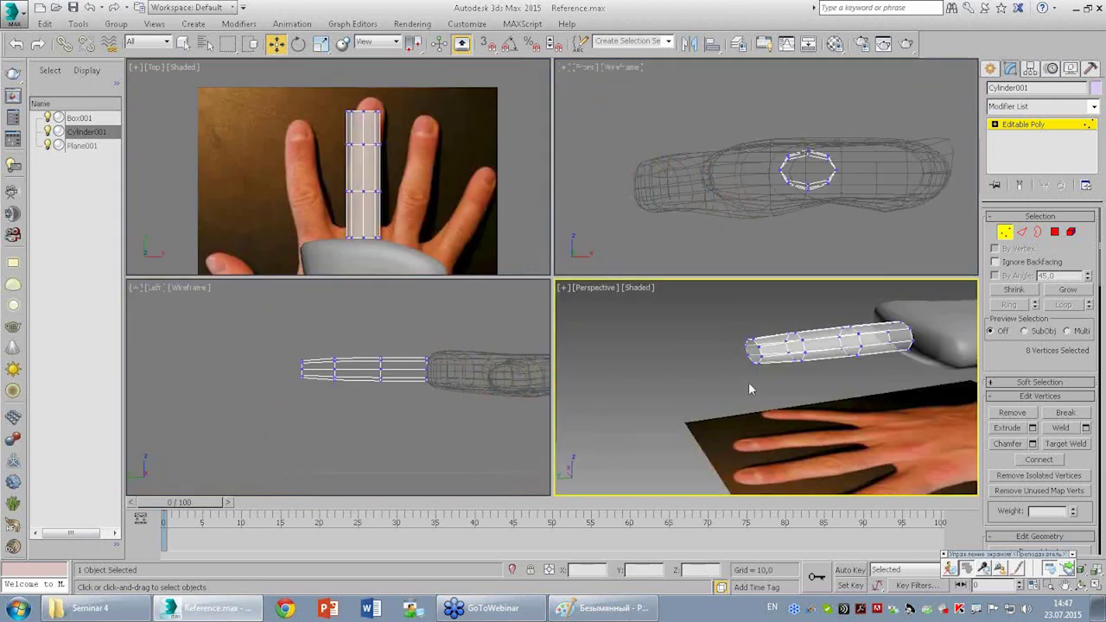
key("alt+w")
middle_click_drag(671, 259, 561, 229, "alt")
key("4")
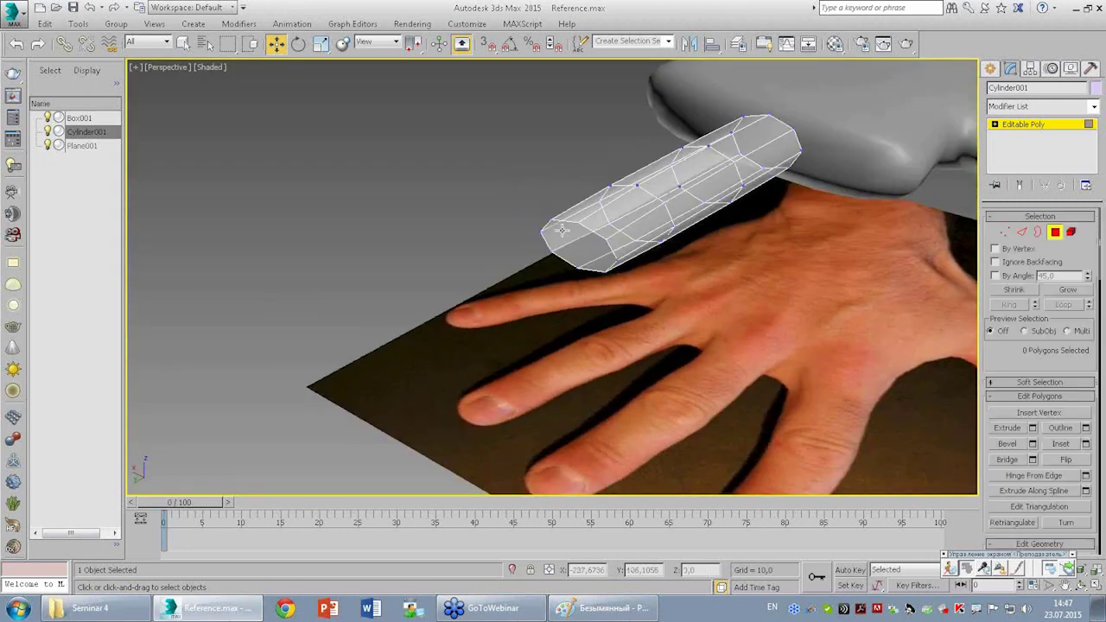
left_click(561, 234)
middle_click_drag(800, 242, 817, 246, "alt")
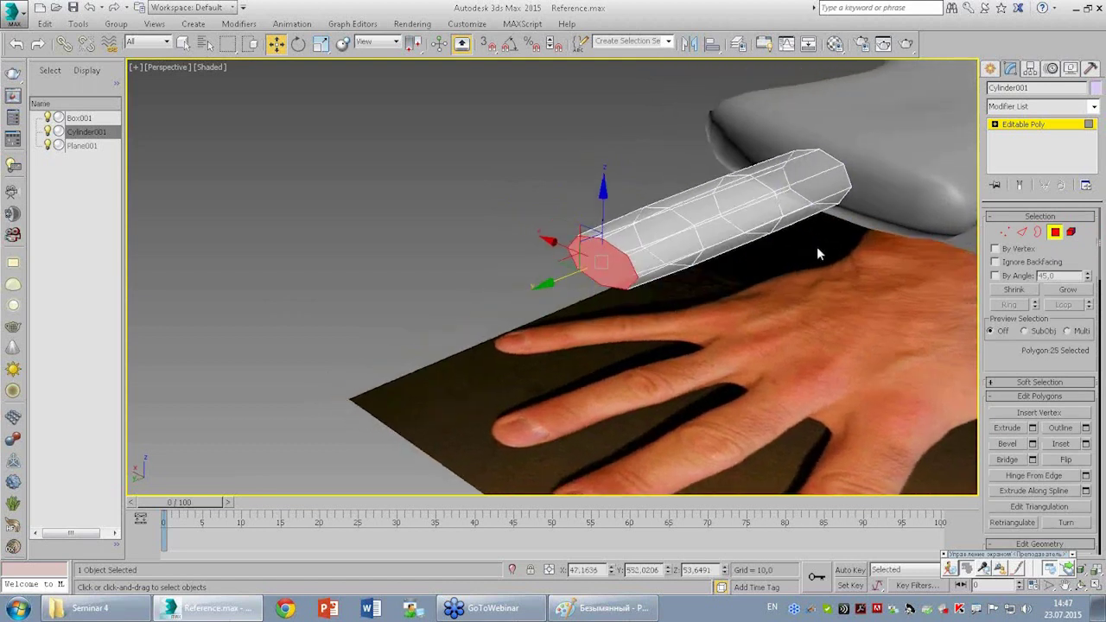
left_click(736, 285)
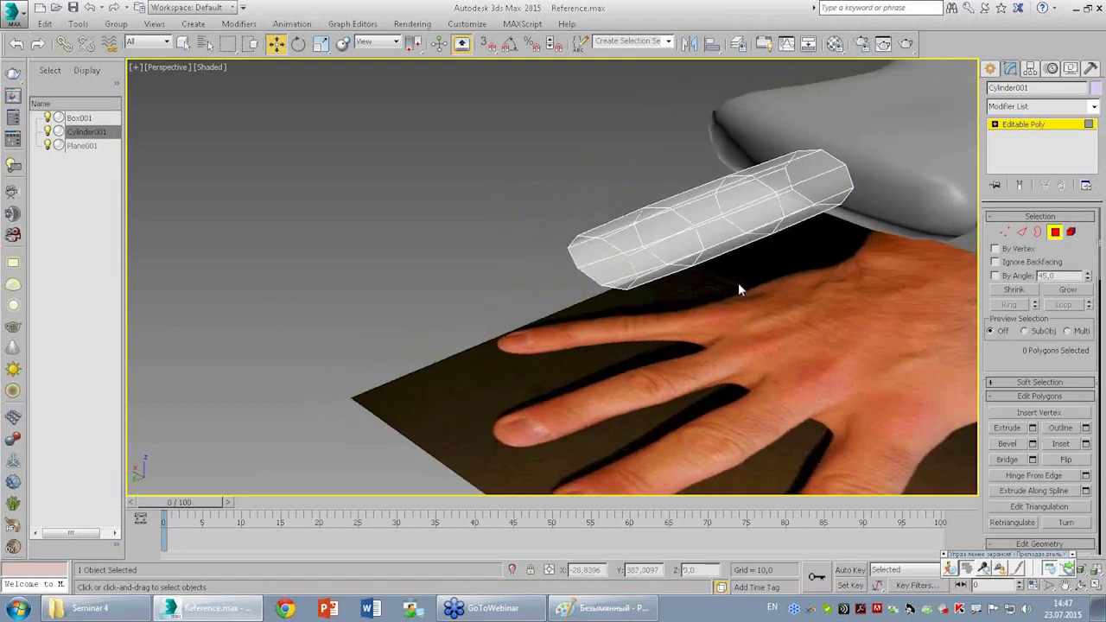
mouse_move(800, 254)
middle_mouse_down("alt")
mouse_move(677, 254)
mouse_move(779, 298)
mouse_move(878, 282)
middle_mouse_up("alt")
left_click(879, 281)
left_click(881, 285)
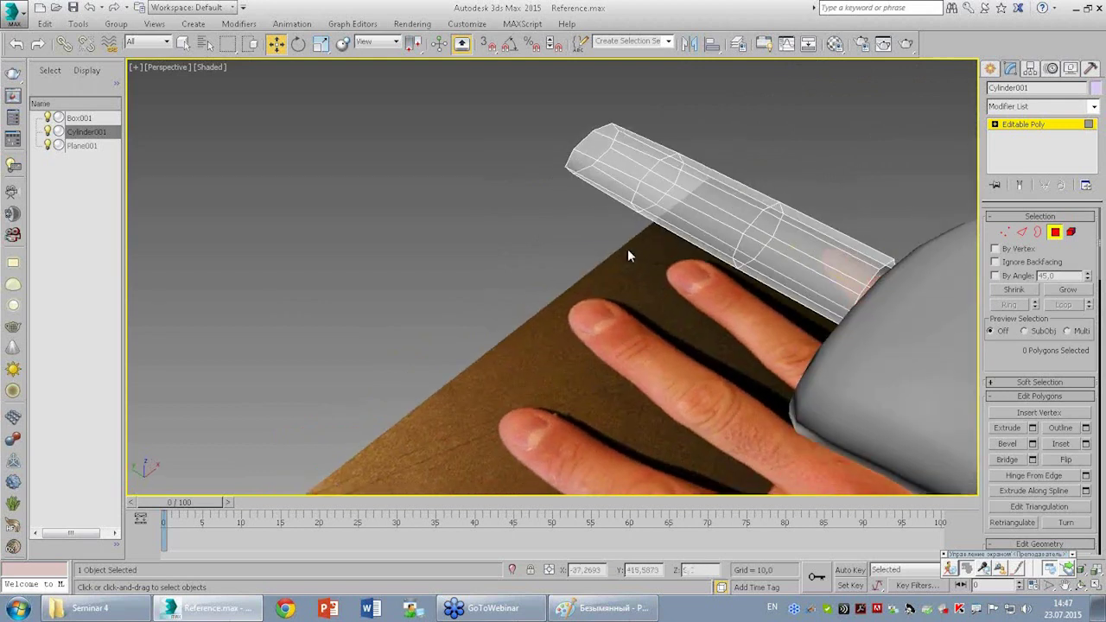
mouse_move(627, 249)
middle_mouse_down("alt")
mouse_move(717, 189)
mouse_move(806, 199)
mouse_move(778, 234)
mouse_move(787, 216)
middle_mouse_up("alt")
Turn on See-Through for the cylinder in the maximized Top view, in Vertex mode.
key("alt+w")
left_click(413, 165)
key("alt+w")
key("alt+x")
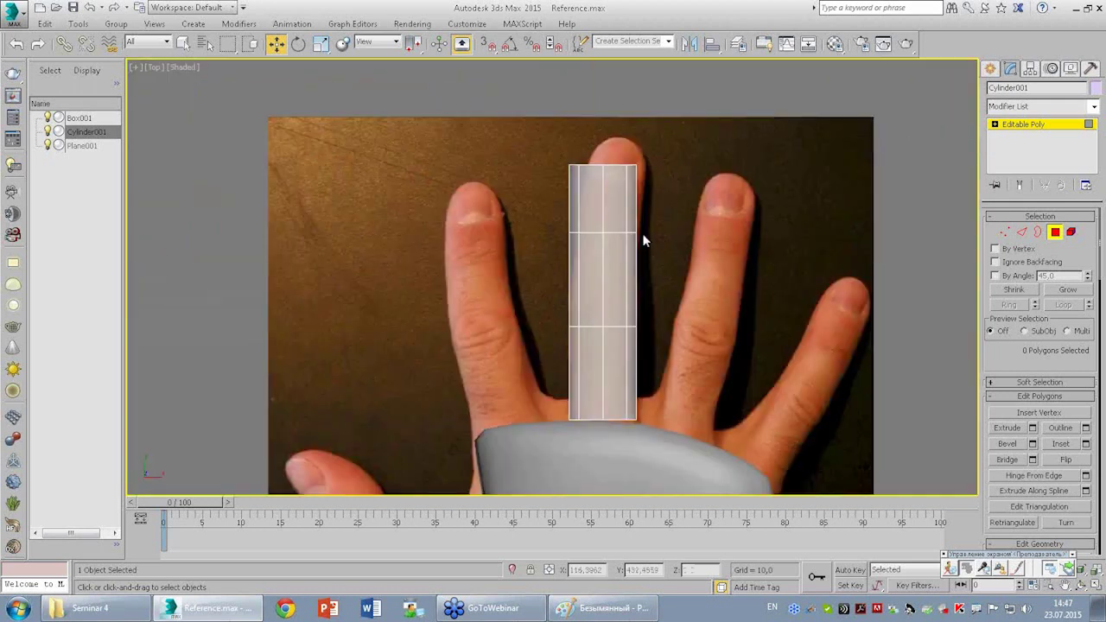
key("1")
scroll(585, 165, "up", 3)
Narrow the top vertex row and the next row down to fit the finger width.
left_click_drag(526, 169, 659, 196)
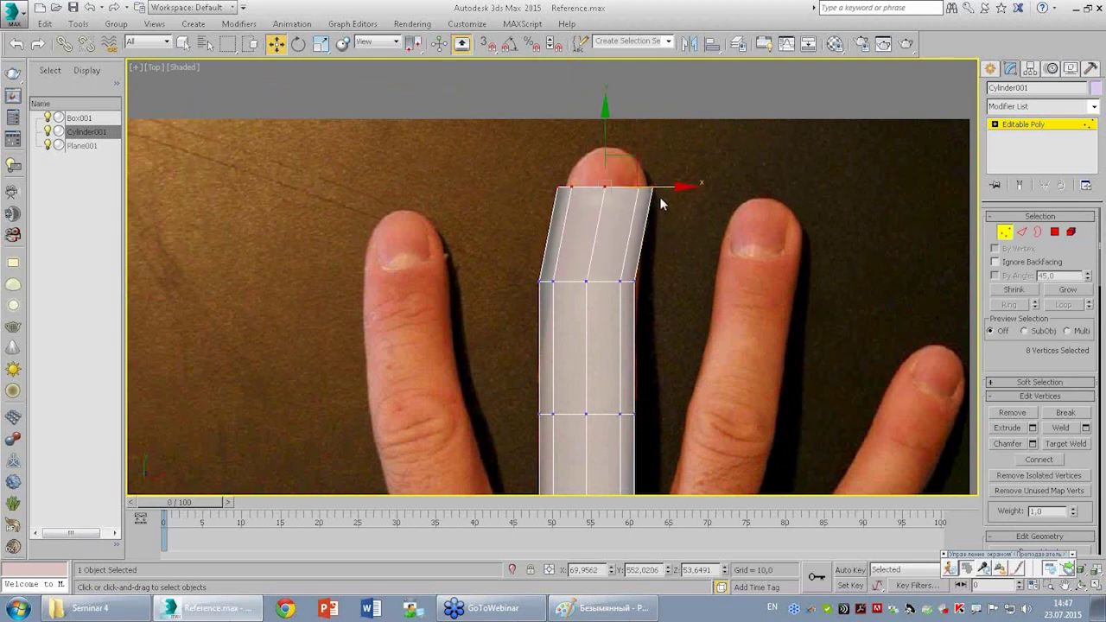
key("r")
left_click_drag(679, 183, 668, 184)
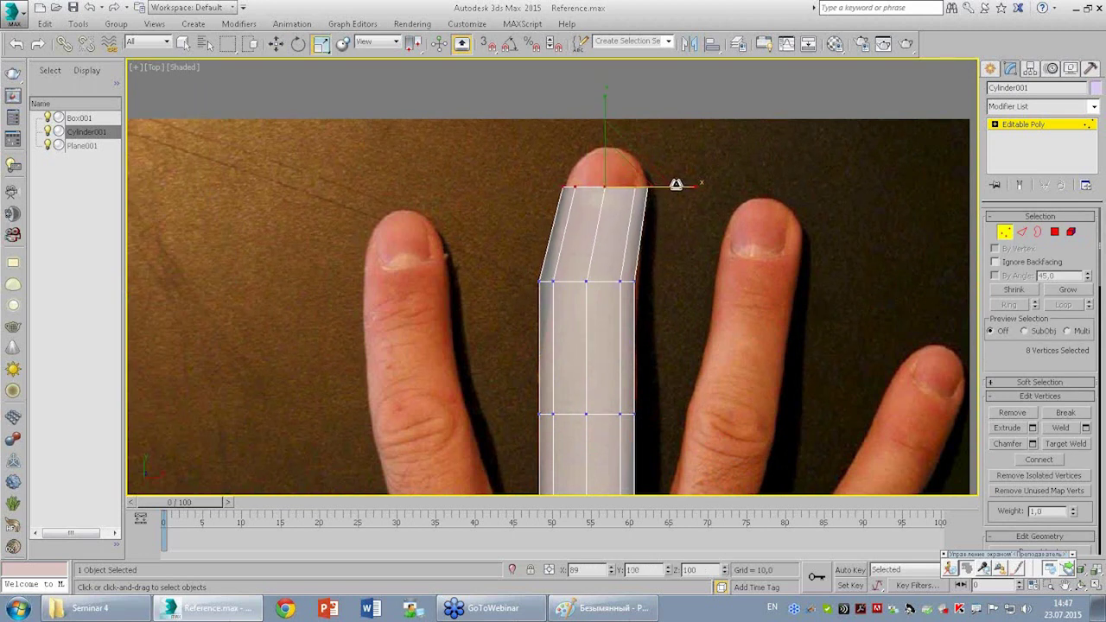
left_click_drag(512, 258, 662, 287)
key("s")
key("w")
left_click_drag(644, 281, 656, 282)
key("s")
key("r")
left_click_drag(670, 281, 671, 279)
Move the selected vertex row up to the finger joint and widen it slightly.
middle_click_drag(671, 279, 595, 243)
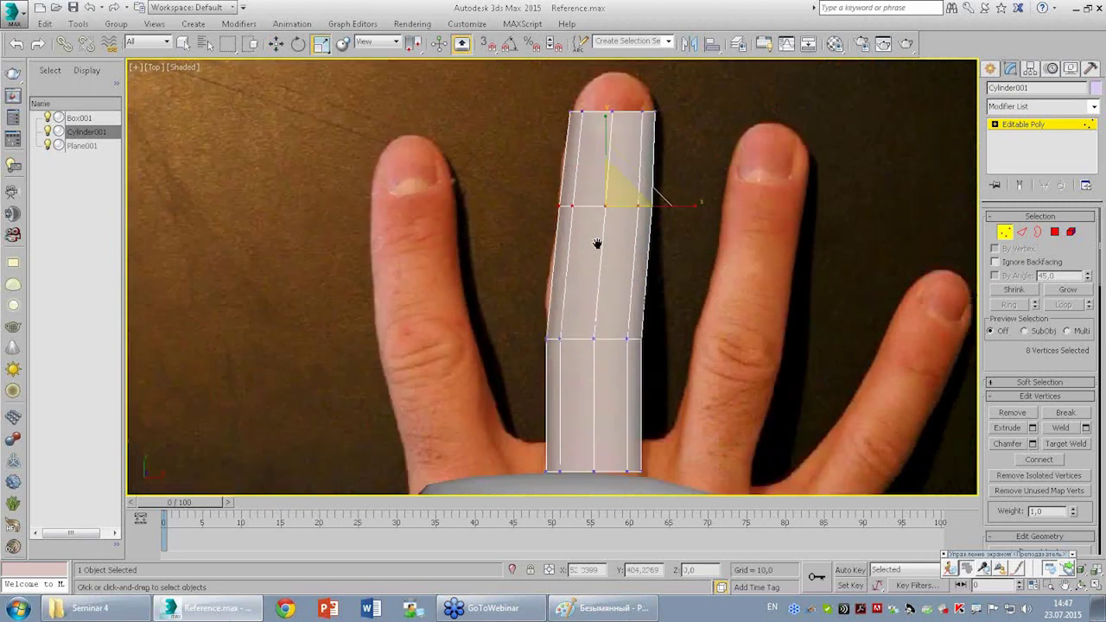
scroll(596, 244, "up", 4)
key("w")
scroll(614, 328, "up", 2)
scroll(613, 328, "down", 2)
left_click_drag(624, 283, 624, 239)
scroll(595, 369, "down", 2)
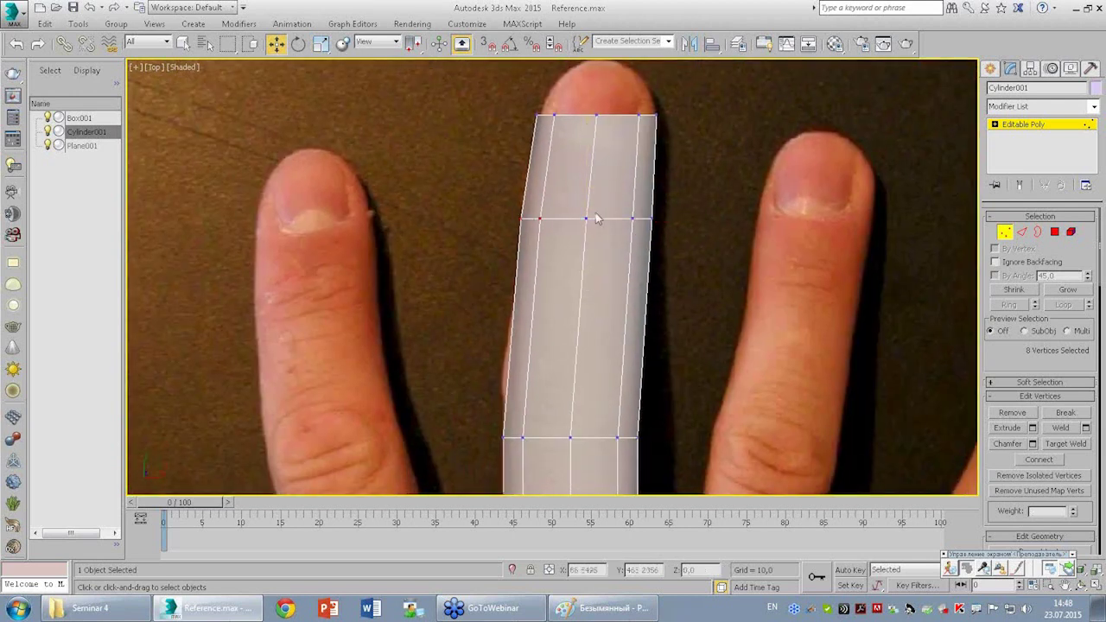
middle_click_drag(585, 351, 554, 272)
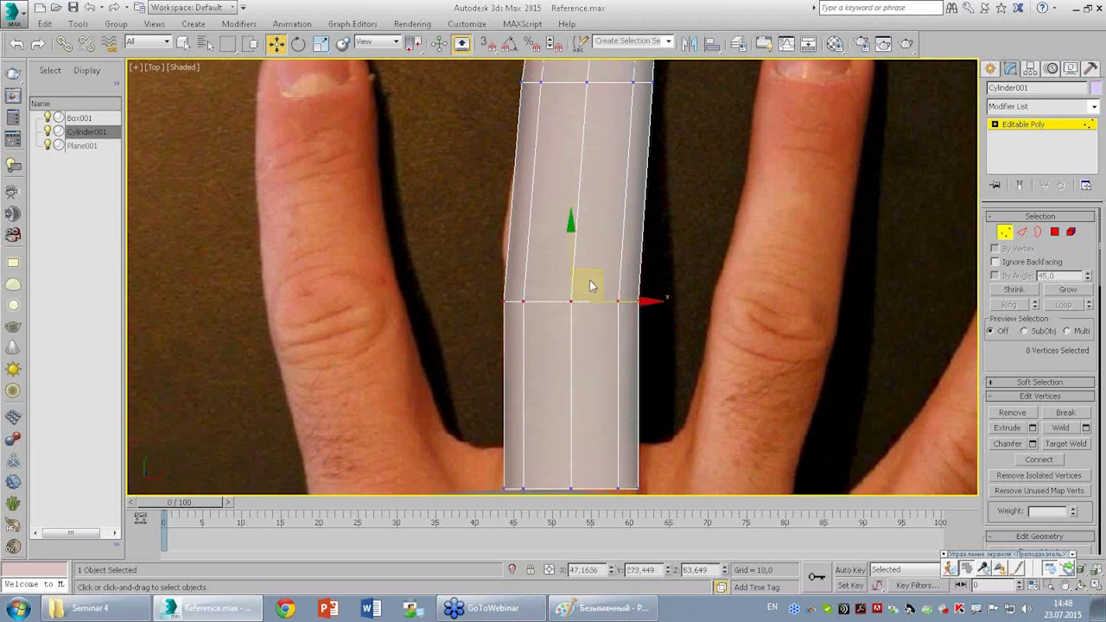
left_click_drag(597, 270, 597, 238)
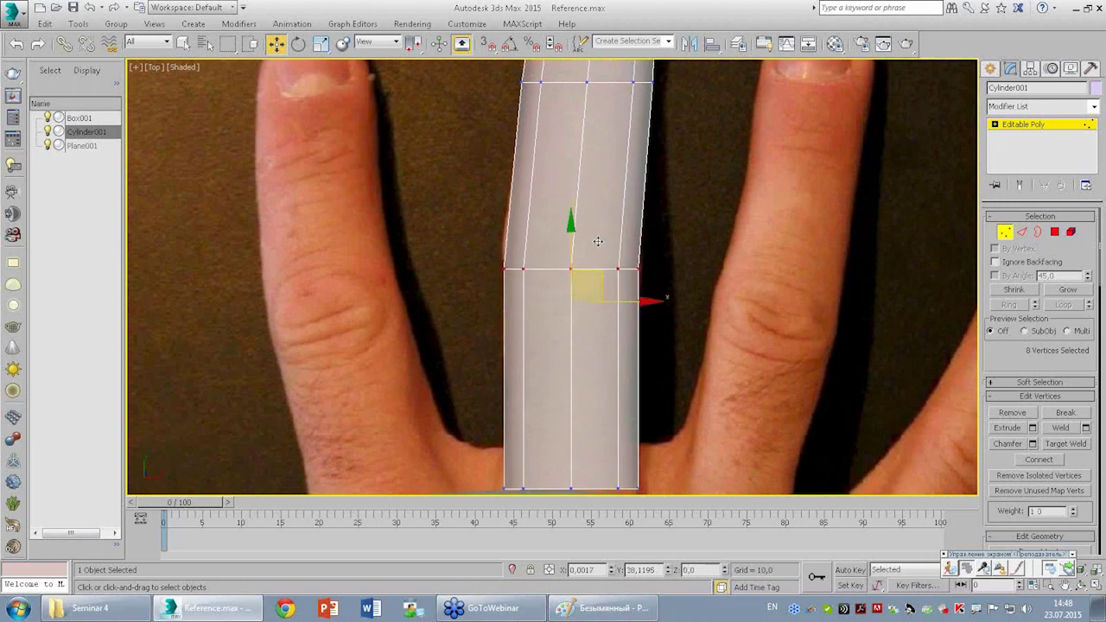
key("r")
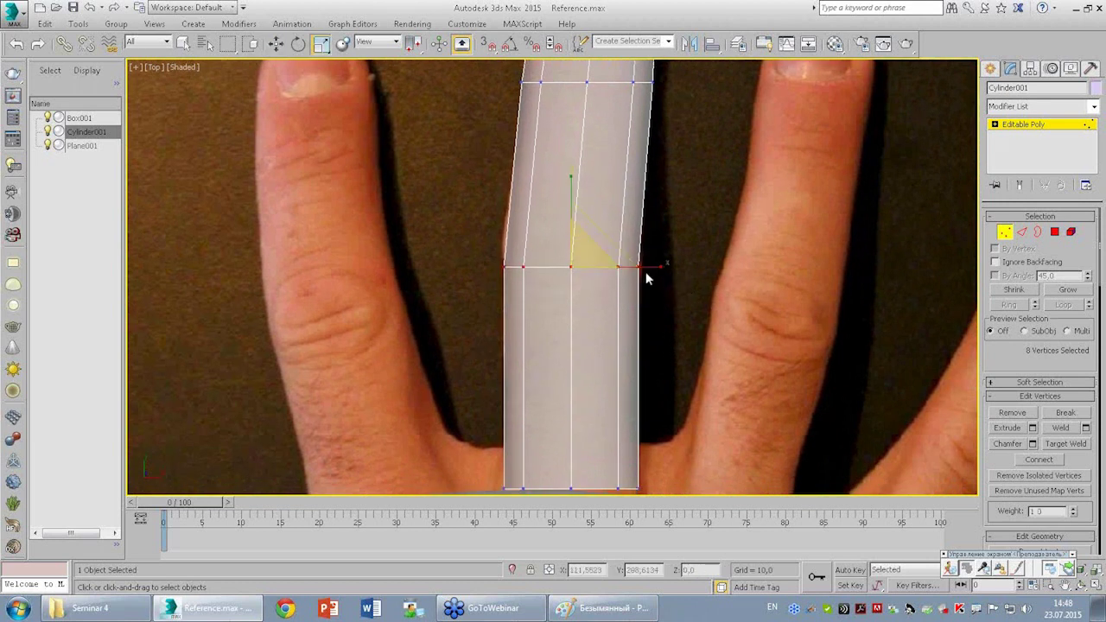
left_click_drag(648, 266, 654, 266)
scroll(686, 226, "down", 3)
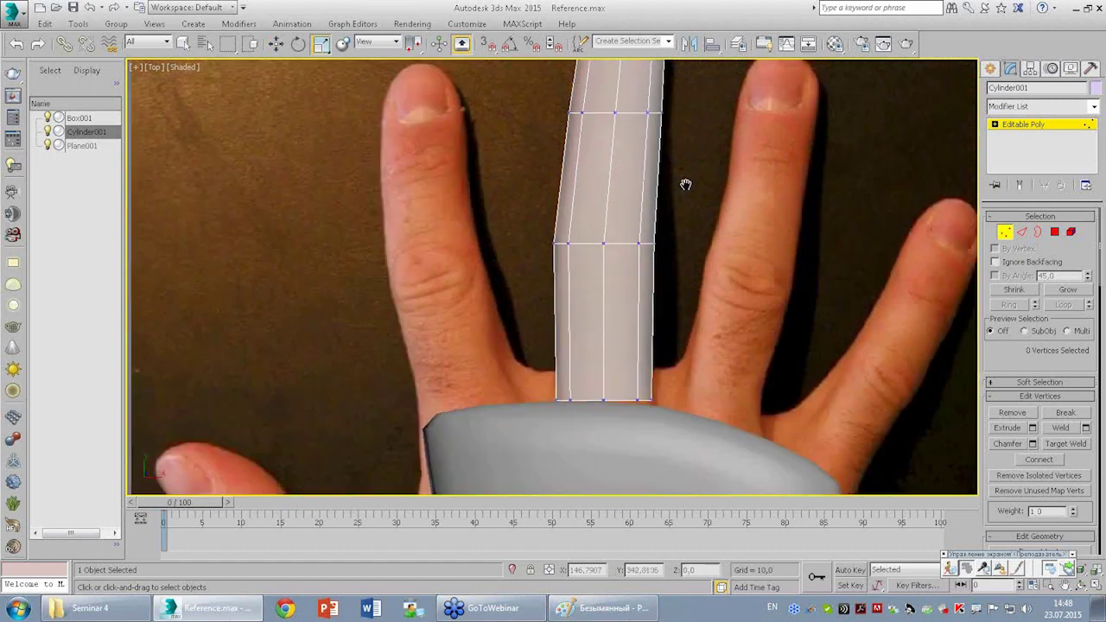
scroll(672, 289, "down", 3)
Select the open border at the fingertip end in the Perspective view.
key("alt+w")
left_click(879, 373)
key("alt+w")
mouse_move(878, 373)
middle_mouse_down("alt")
mouse_move(780, 210)
mouse_move(852, 266)
mouse_move(733, 321)
mouse_move(791, 303)
mouse_move(758, 288)
mouse_move(752, 234)
middle_mouse_up("alt")
middle_click_drag(859, 267, 1076, 267, "alt")
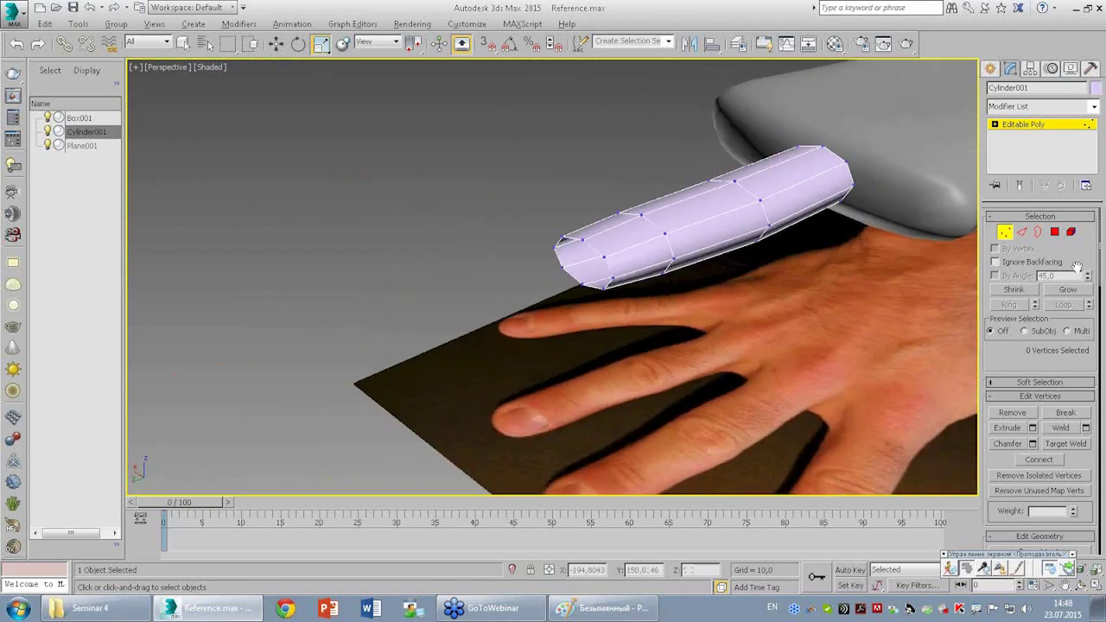
left_click(1038, 231)
left_click(583, 269)
key("alt+w")
key("alt+w")
Shift-move the fingertip border upward to extend the mesh to the nail tip.
scroll(708, 204, "up", 3)
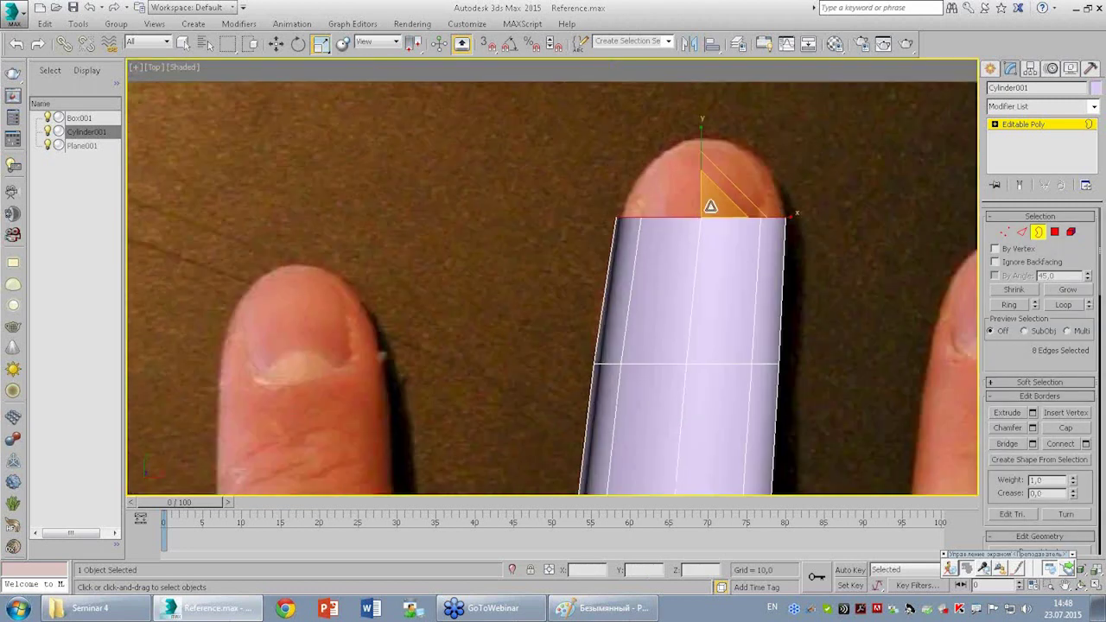
scroll(705, 222, "up", 3)
scroll(675, 250, "up", 2)
key("w")
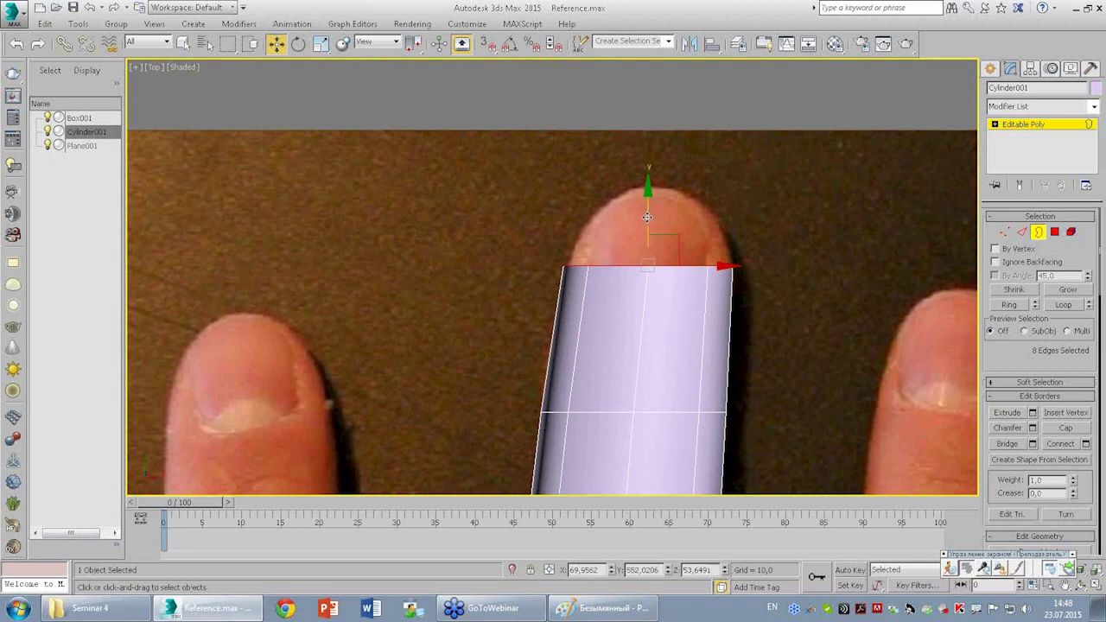
left_click_drag(647, 221, 666, 180, "shift")
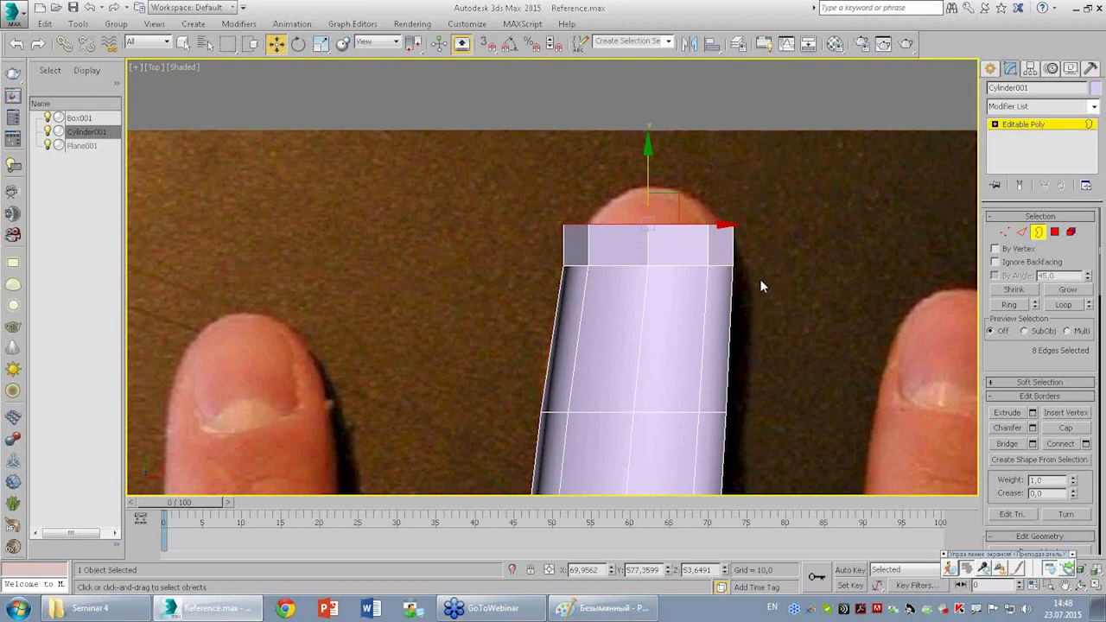
Cap the open fingertip border with a face.
key("alt+w")
right_click(800, 344)
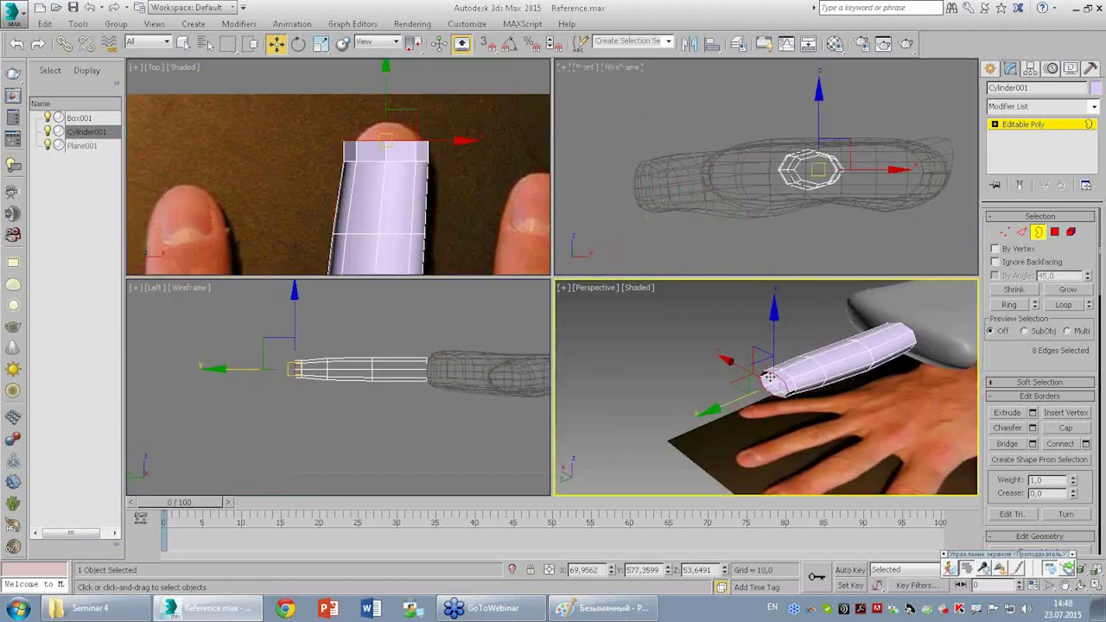
scroll(783, 390, "up", 4)
mouse_move(783, 390)
middle_mouse_down("alt")
mouse_move(750, 365)
mouse_move(868, 395)
middle_mouse_up("alt")
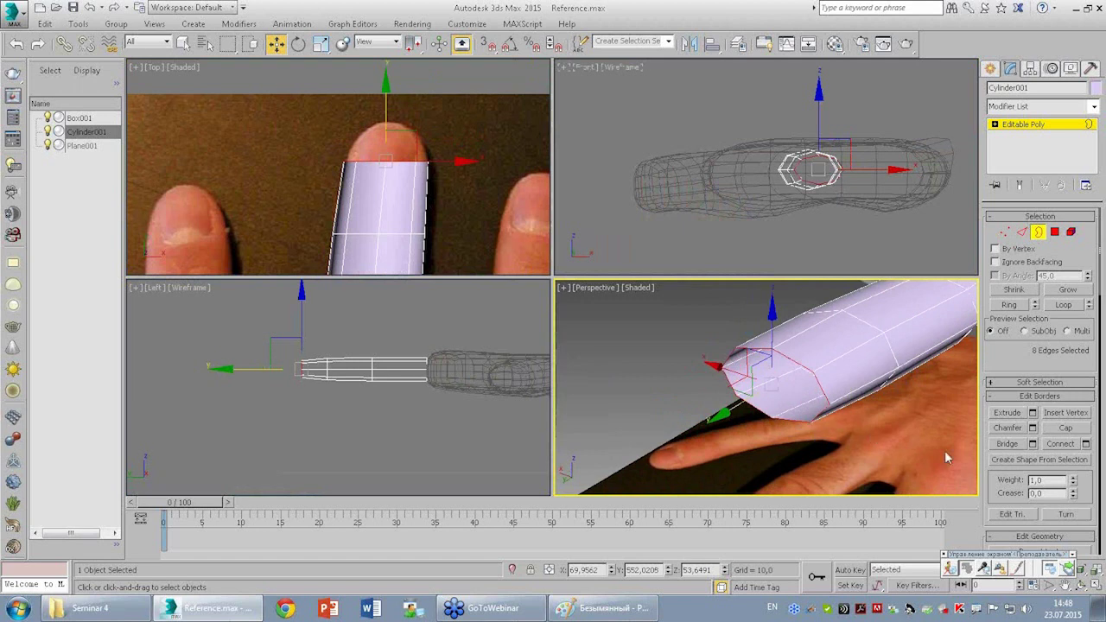
left_click(1058, 428)
left_click(867, 422)
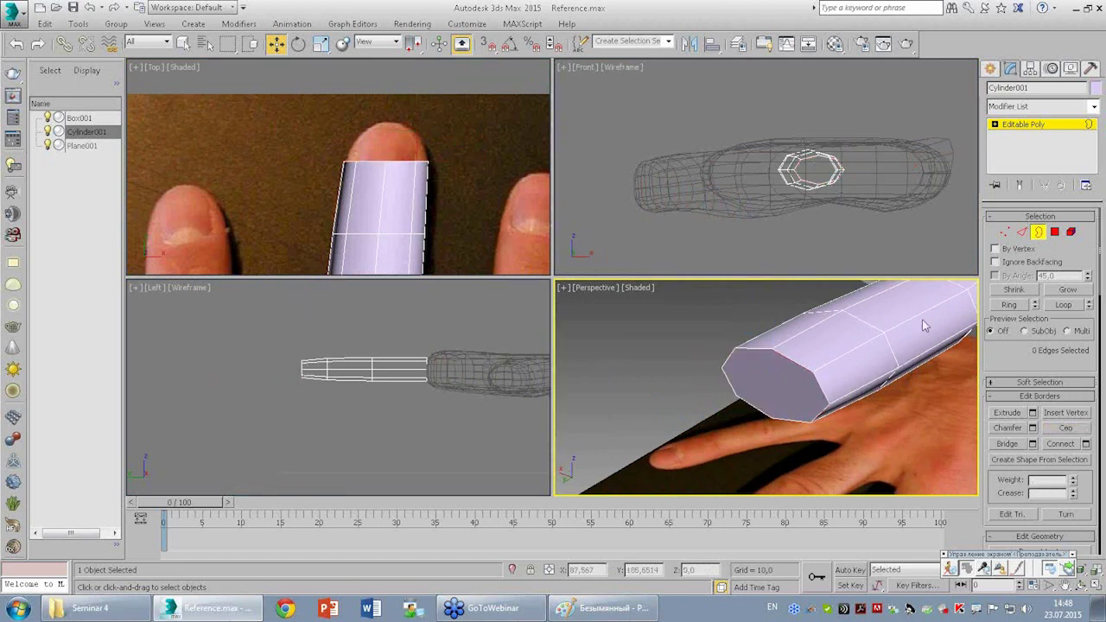
Connect two opposite vertices across the end cap with a new edge.
key("alt+w")
mouse_move(654, 251)
middle_mouse_down()
mouse_move(613, 265)
mouse_move(629, 270)
middle_mouse_up()
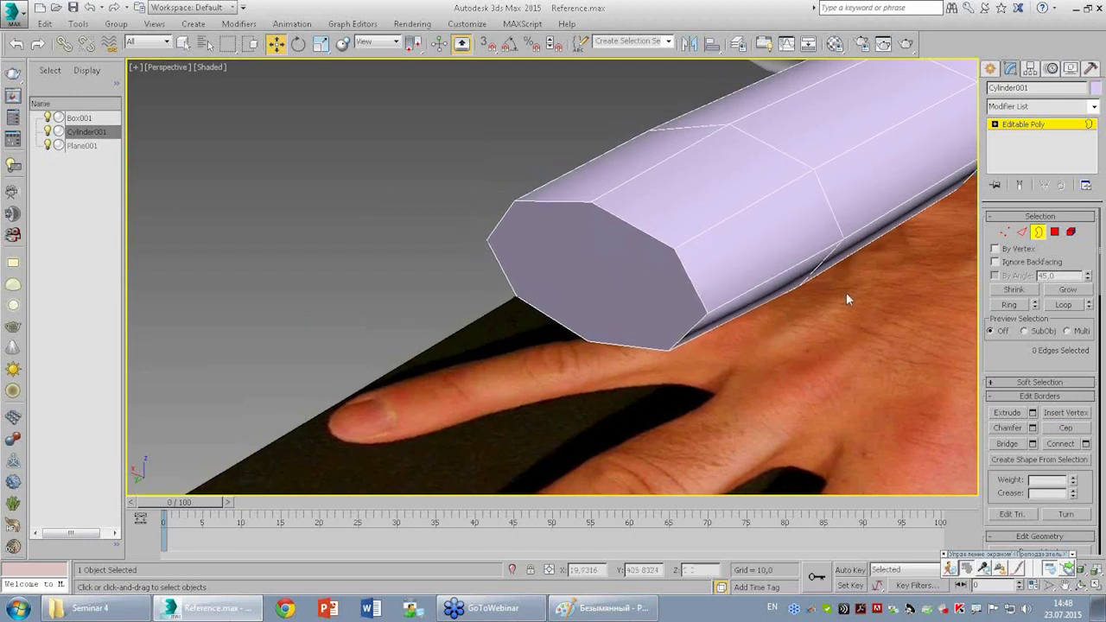
left_click(1004, 232)
left_click_drag(511, 256, 511, 257)
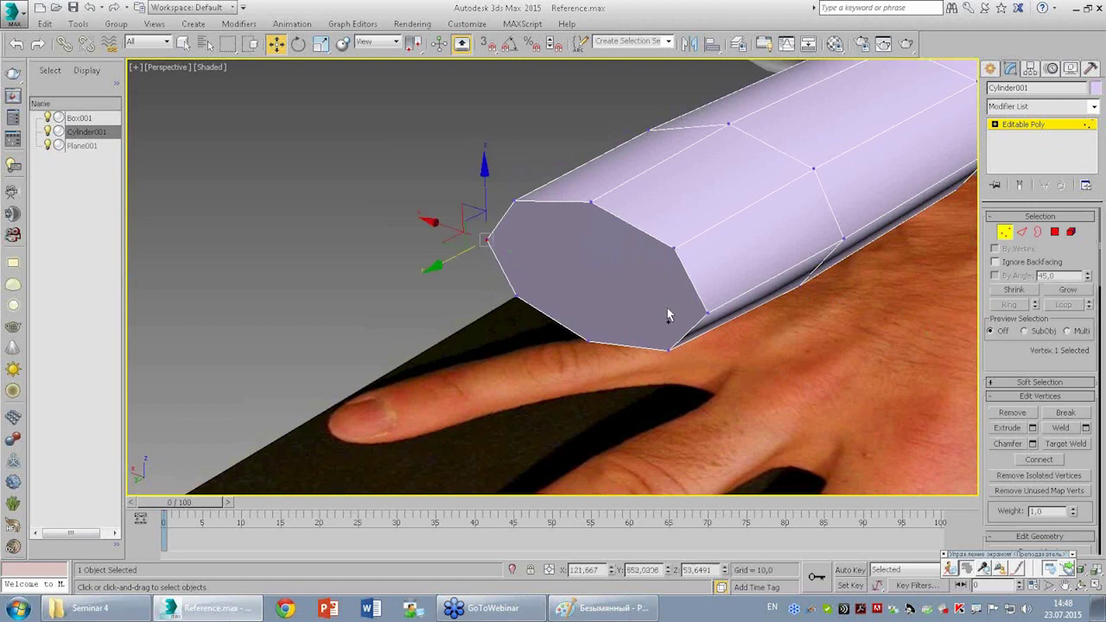
left_click(706, 313, "ctrl")
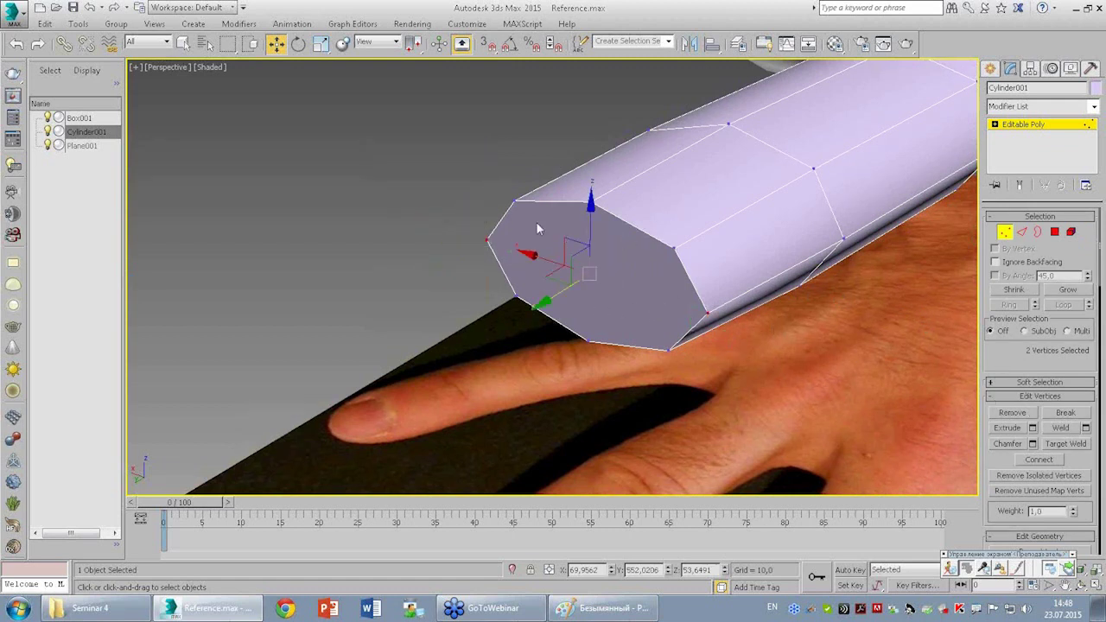
scroll(1008, 353, "down", 1)
left_click(1037, 427)
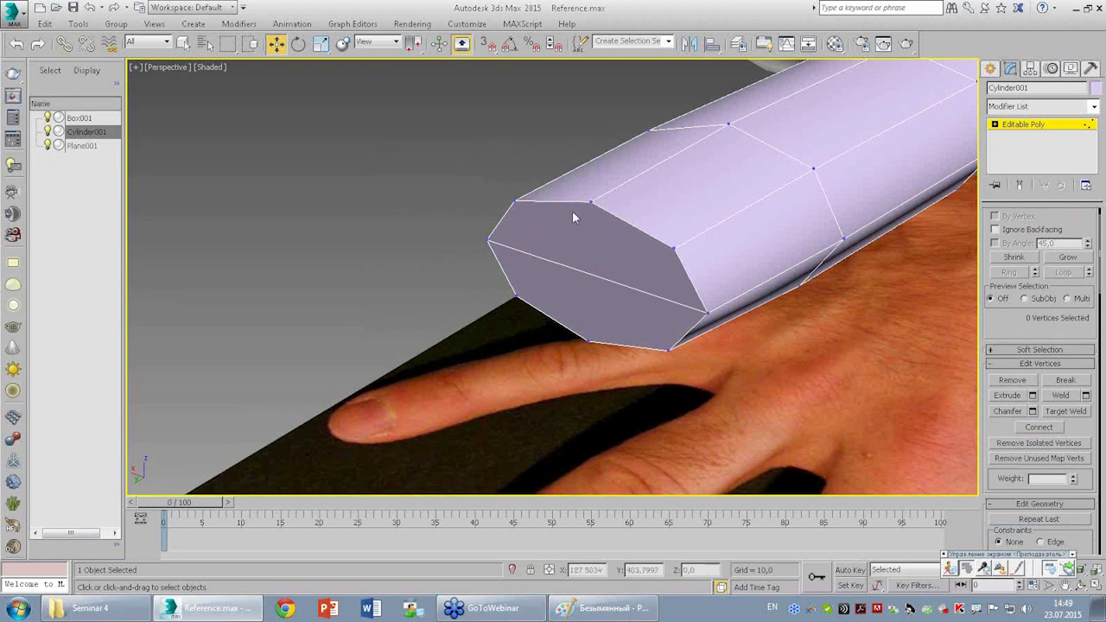
Cut a new edge across the finger's end face from its top vertex to its bottom vertex.
scroll(1032, 363, "down", 2)
scroll(1049, 432, "down", 1)
scroll(1061, 481, "down", 1)
left_click(1049, 499)
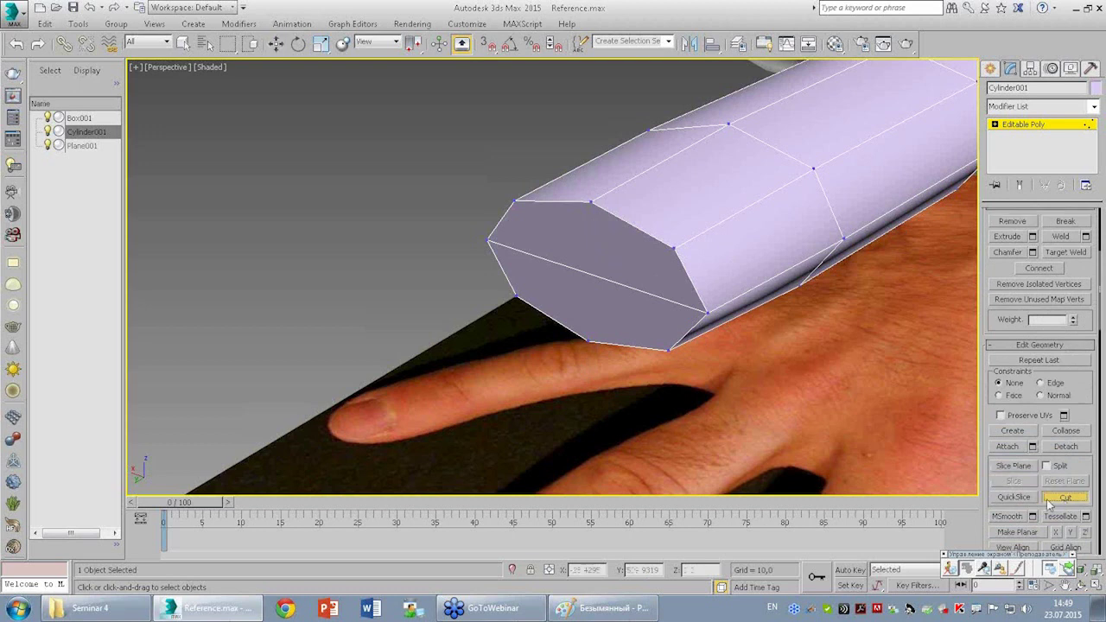
left_click(589, 201)
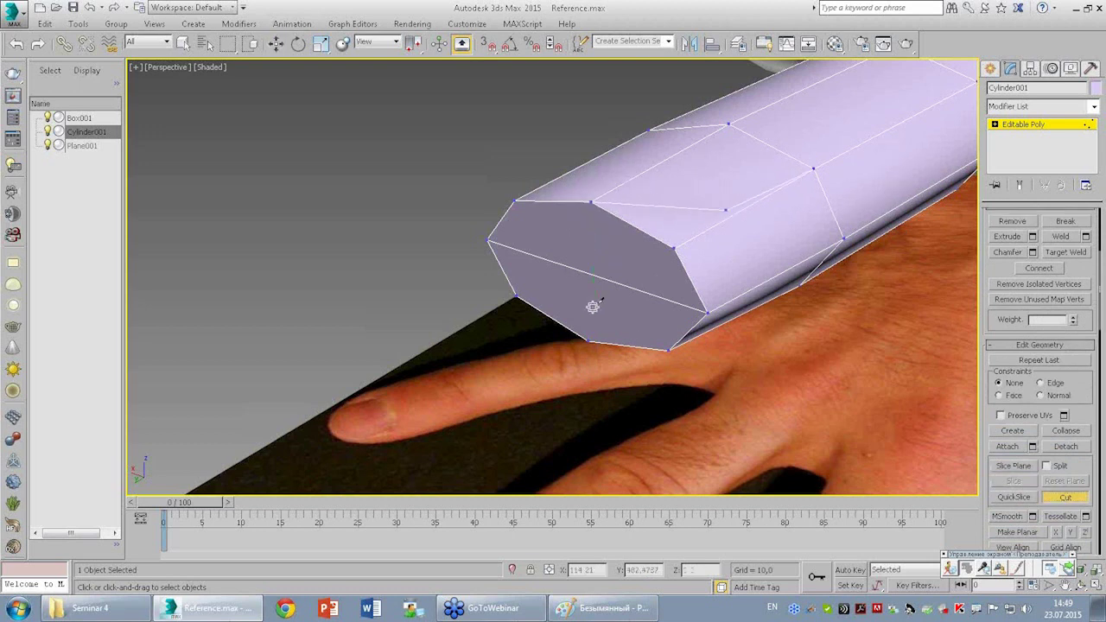
left_click(587, 339)
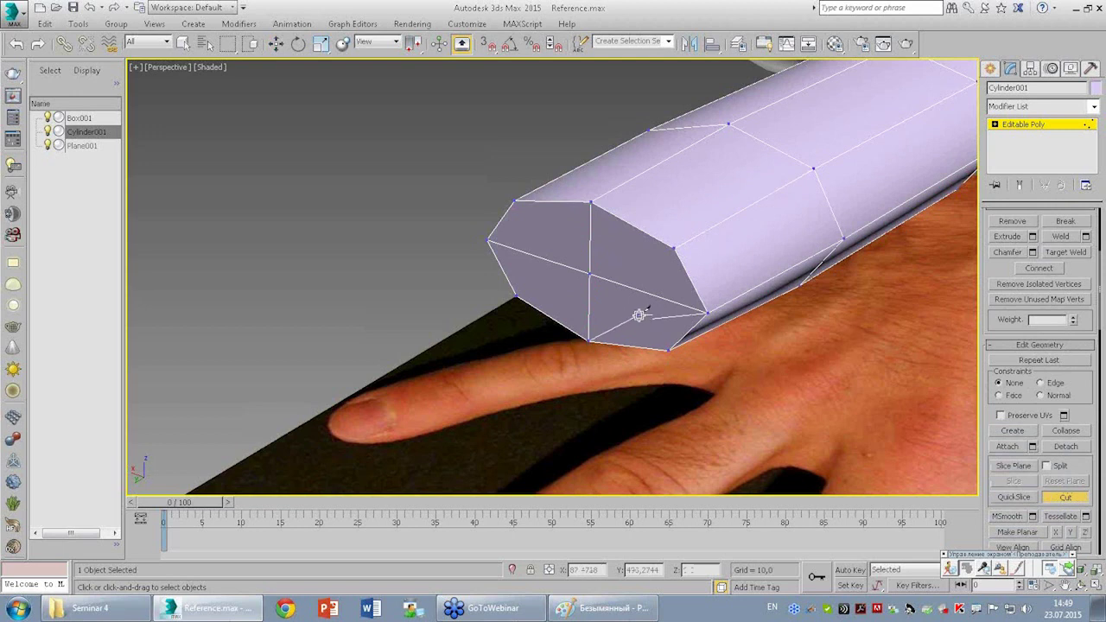
right_click(584, 283)
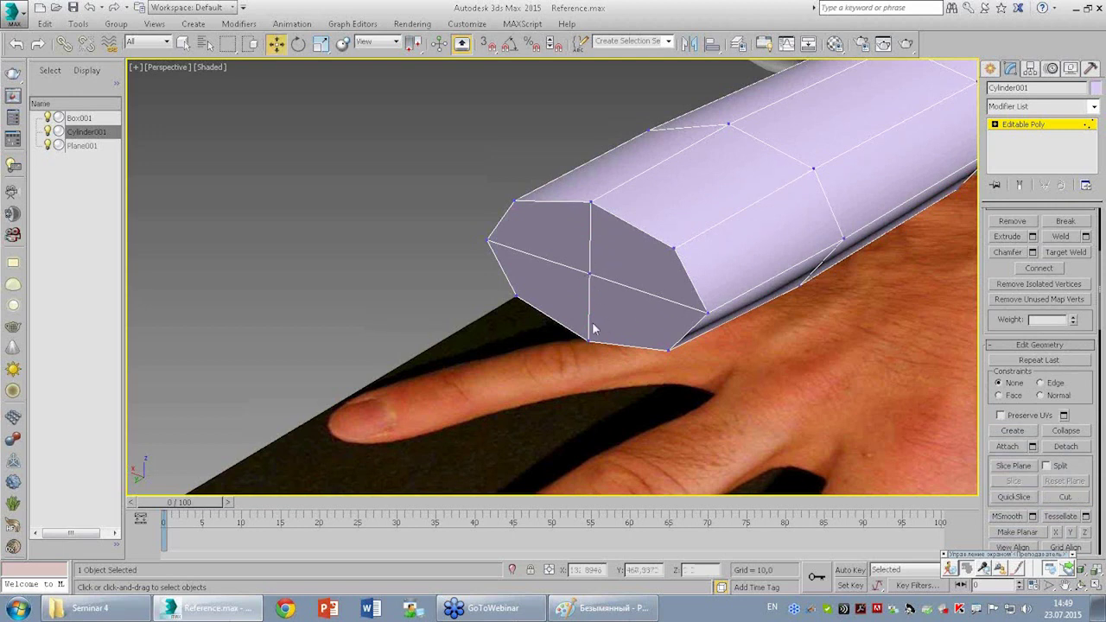
Extrude the four end-cap polygons outward to lengthen the finger.
left_click(993, 125)
left_click(1002, 137)
left_click(1018, 147)
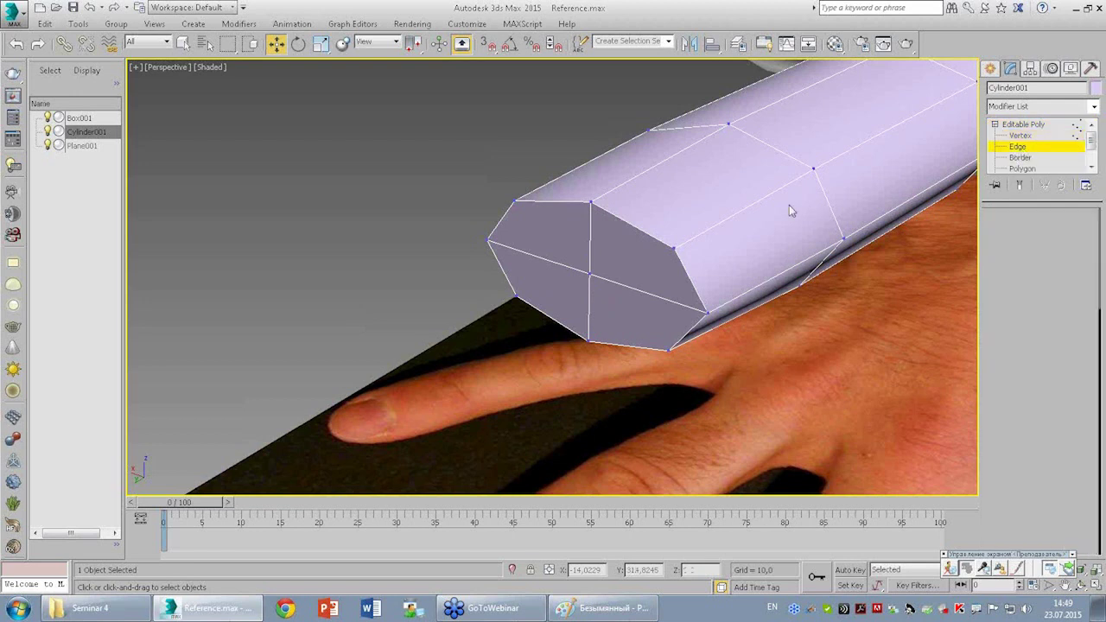
key("4")
left_click(562, 283)
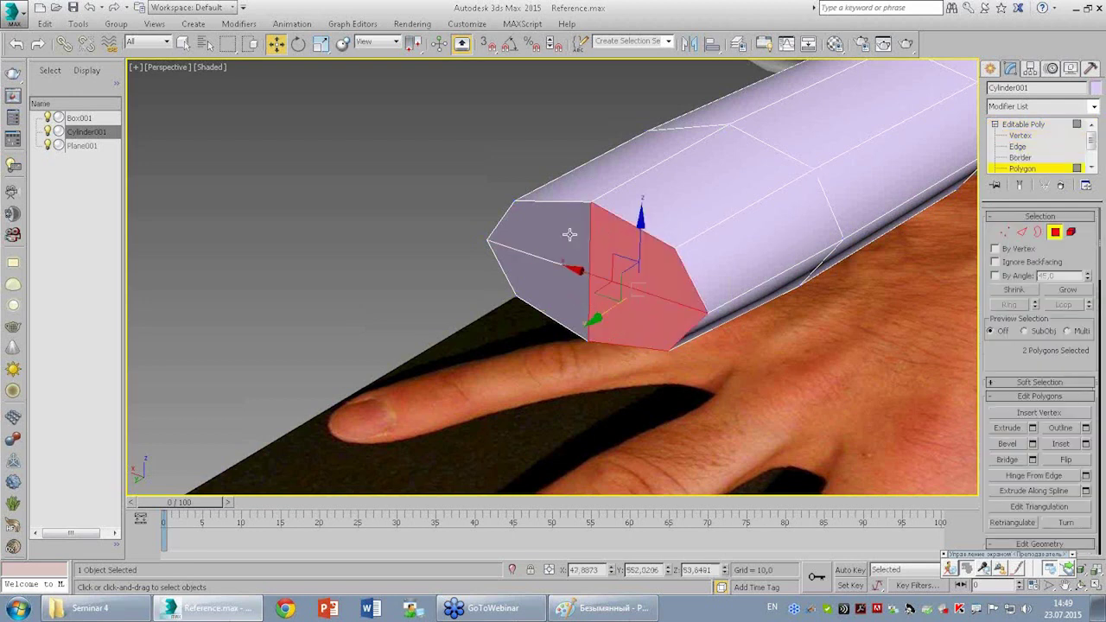
left_click(1013, 428)
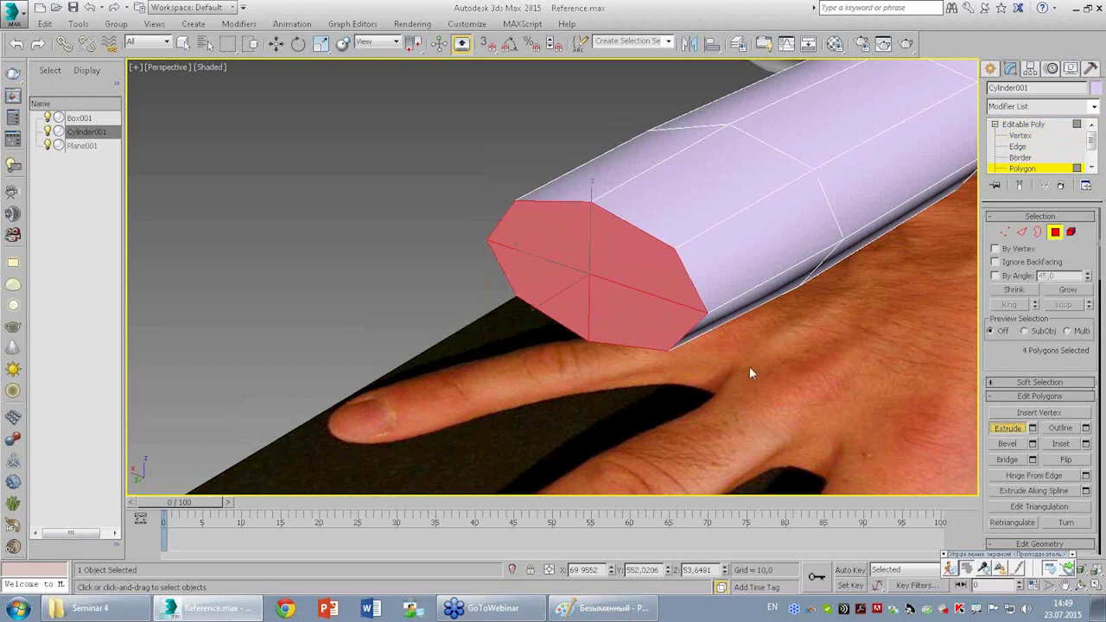
left_click_drag(644, 290, 672, 169)
Scale the extruded end cap inward to taper the fingertip.
key("alt+w")
key("alt+w")
key("w")
key("r")
left_click_drag(739, 227, 721, 219)
key("alt+w")
scroll(782, 415, "up", 3)
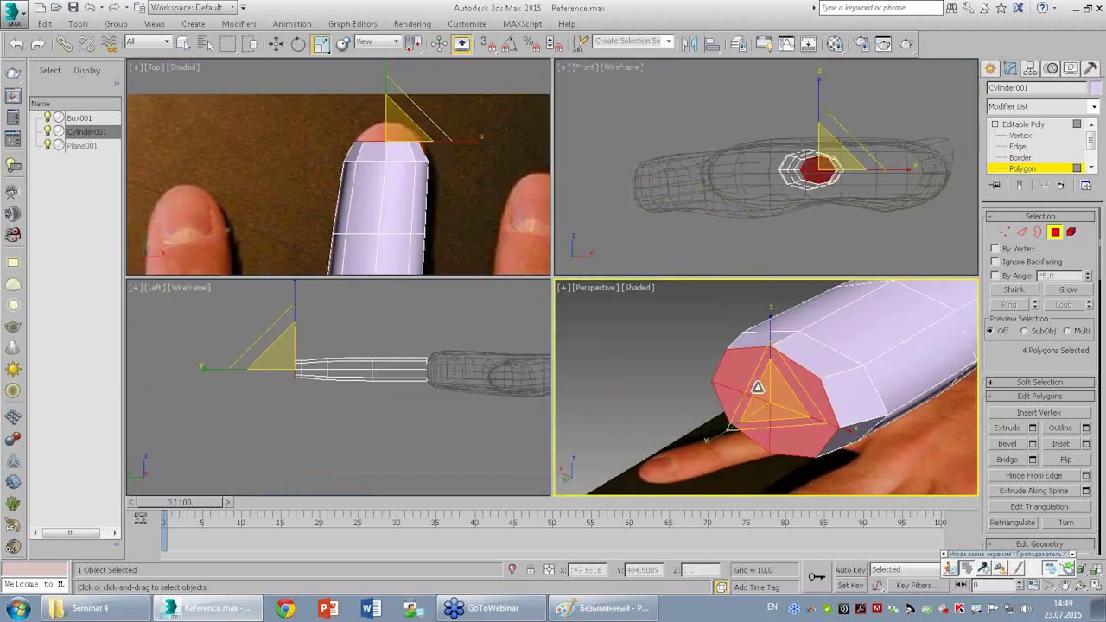
key("w")
key("e")
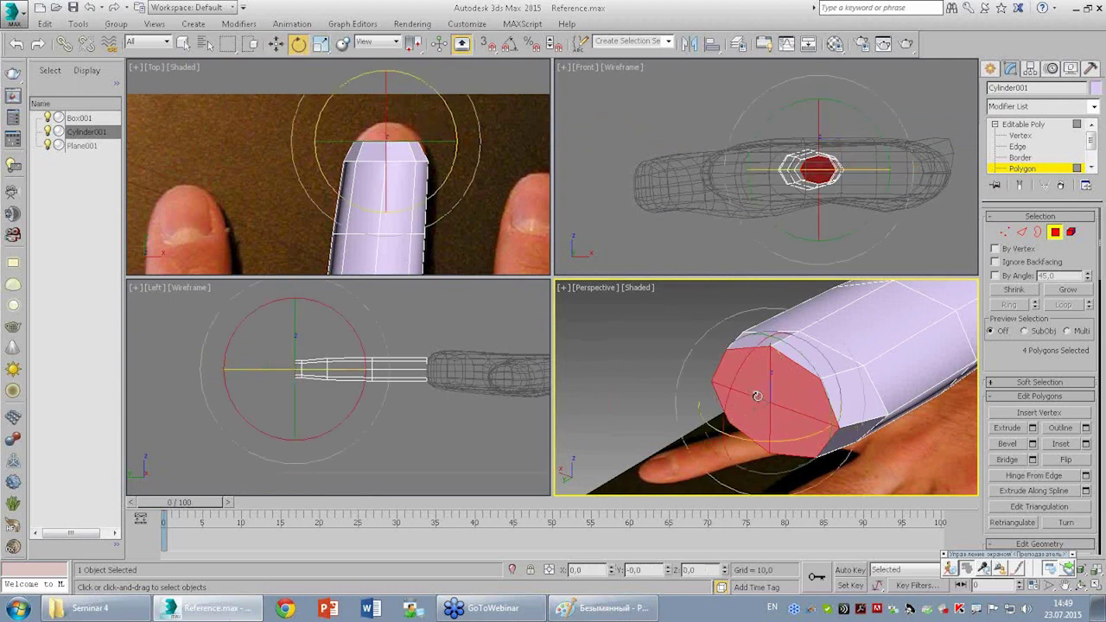
left_click(756, 395)
In the top view, pull the centre tip vertex forward into a point.
key("1")
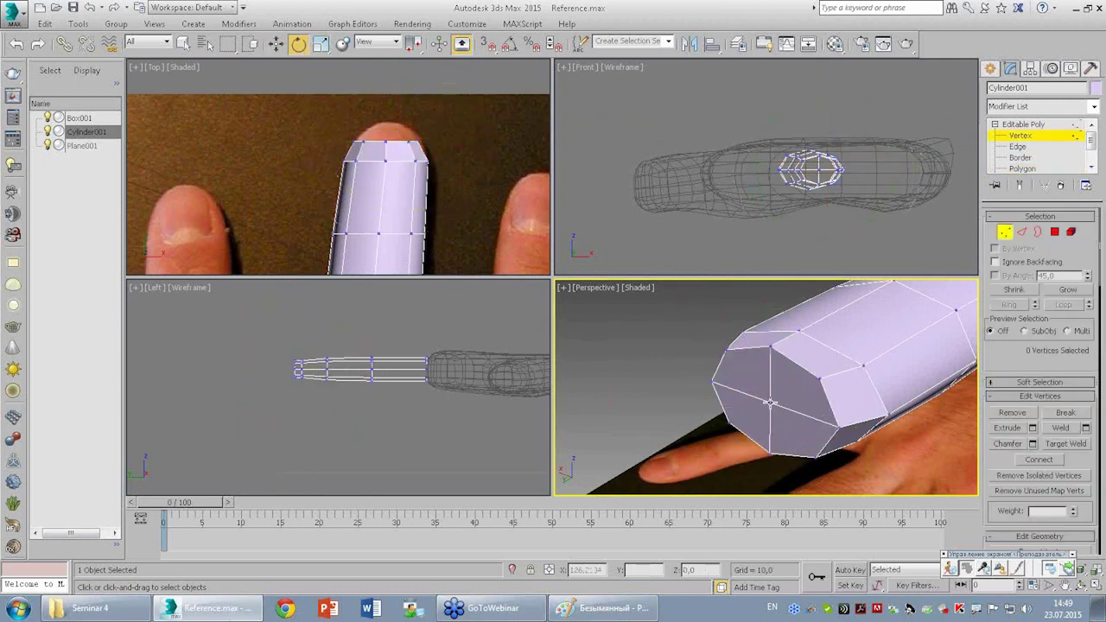
key("alt+w")
scroll(553, 203, "up", 2)
scroll(599, 253, "up", 1)
key("w")
left_click_drag(631, 234, 634, 177)
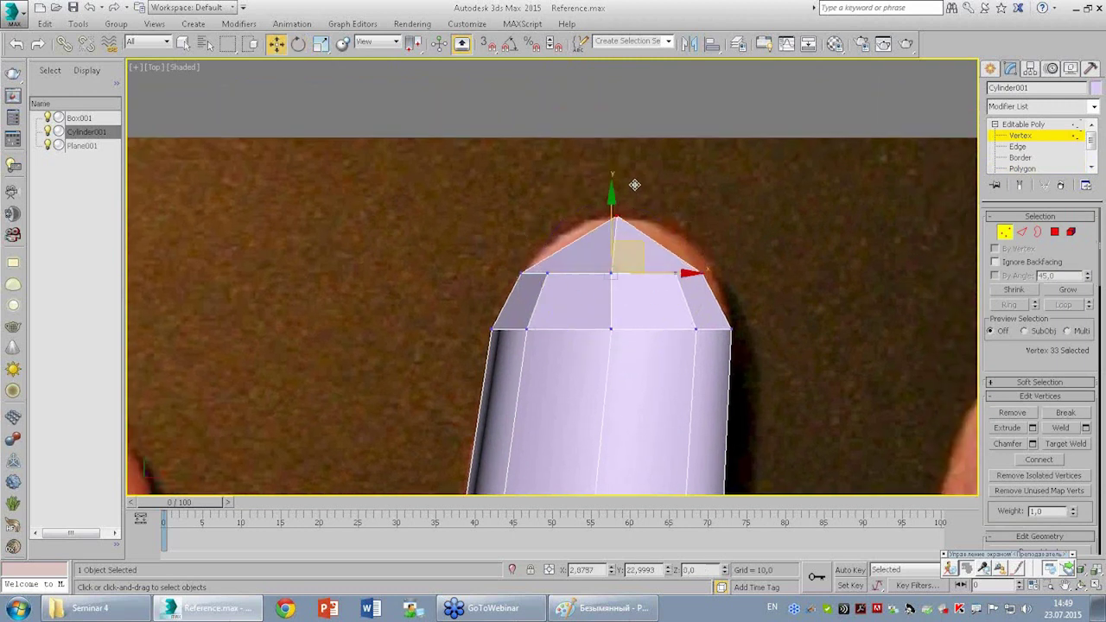
In the side view, raise the selected tip vertices slightly.
key("alt+w")
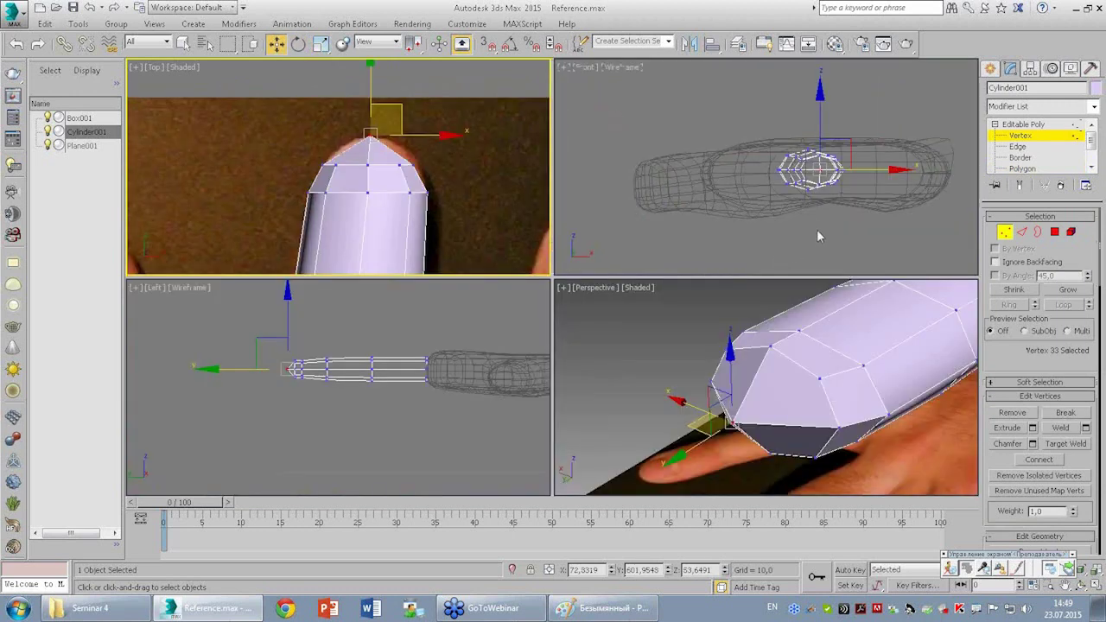
right_click(327, 336)
key("alt+w")
scroll(327, 336, "up", 3)
middle_click_drag(757, 135, 717, 204)
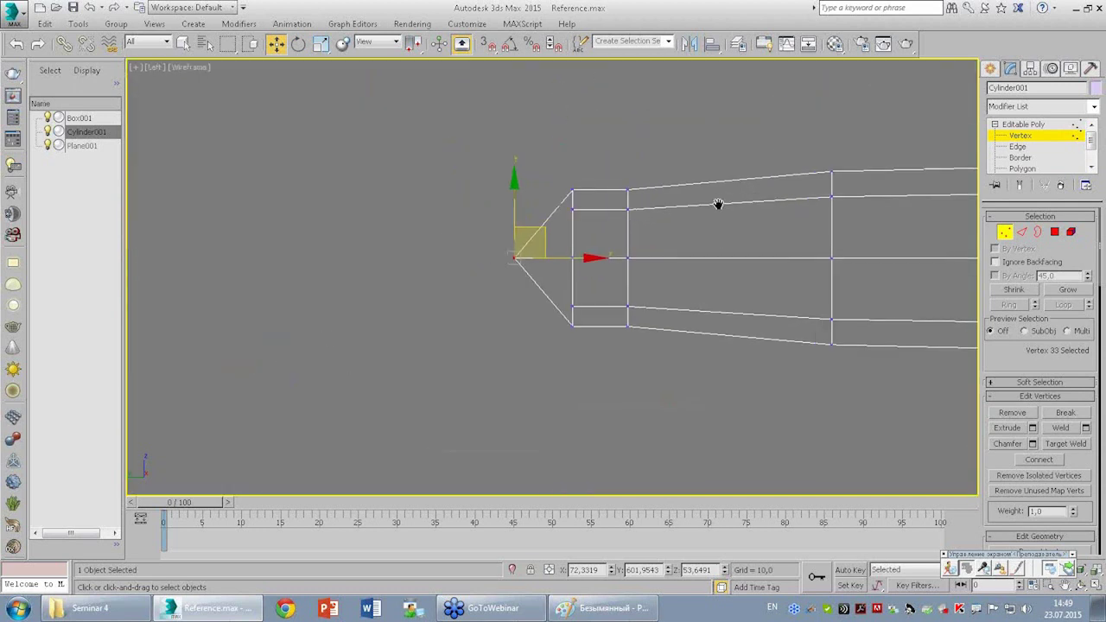
scroll(593, 222, "up", 1)
scroll(596, 297, "up", 1)
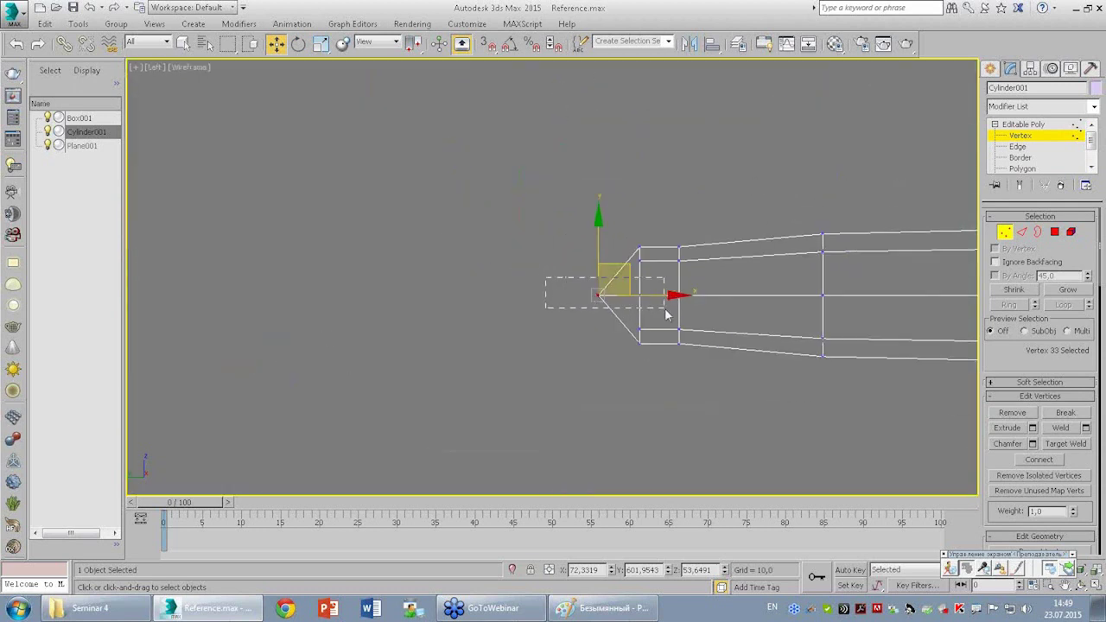
left_click_drag(545, 277, 665, 314)
left_click_drag(679, 274, 680, 268)
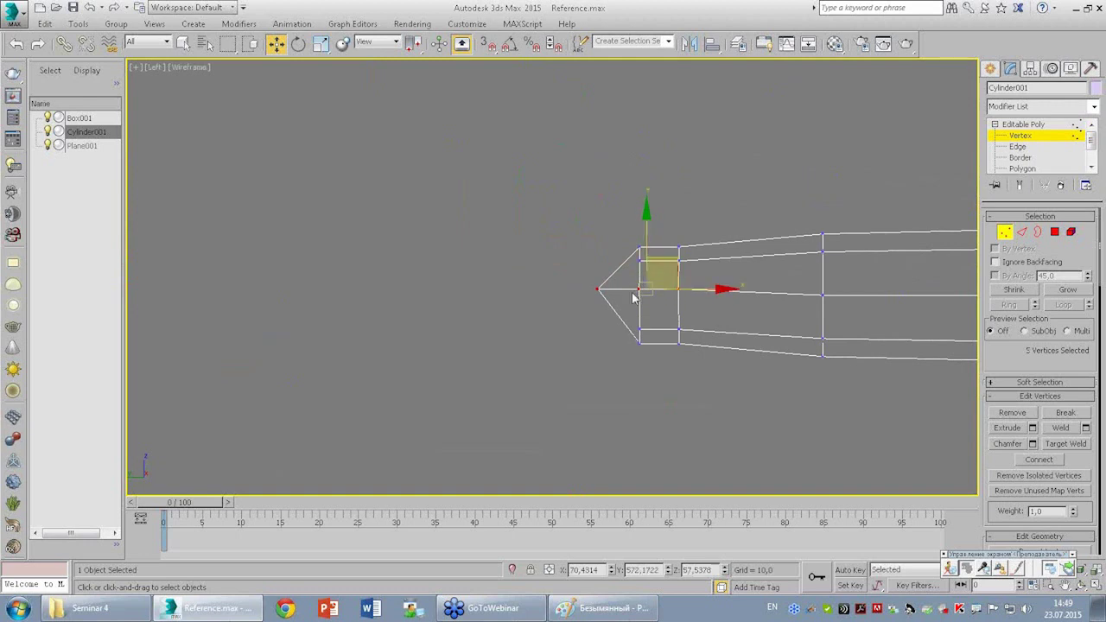
Raise the lower tip vertices, then shift the centre tip vertex up and forward.
left_click(644, 365)
mouse_move(638, 330)
left_mouse_down()
mouse_move(638, 318)
mouse_move(691, 354)
left_mouse_up()
left_click(687, 346)
left_click_drag(667, 315, 667, 309)
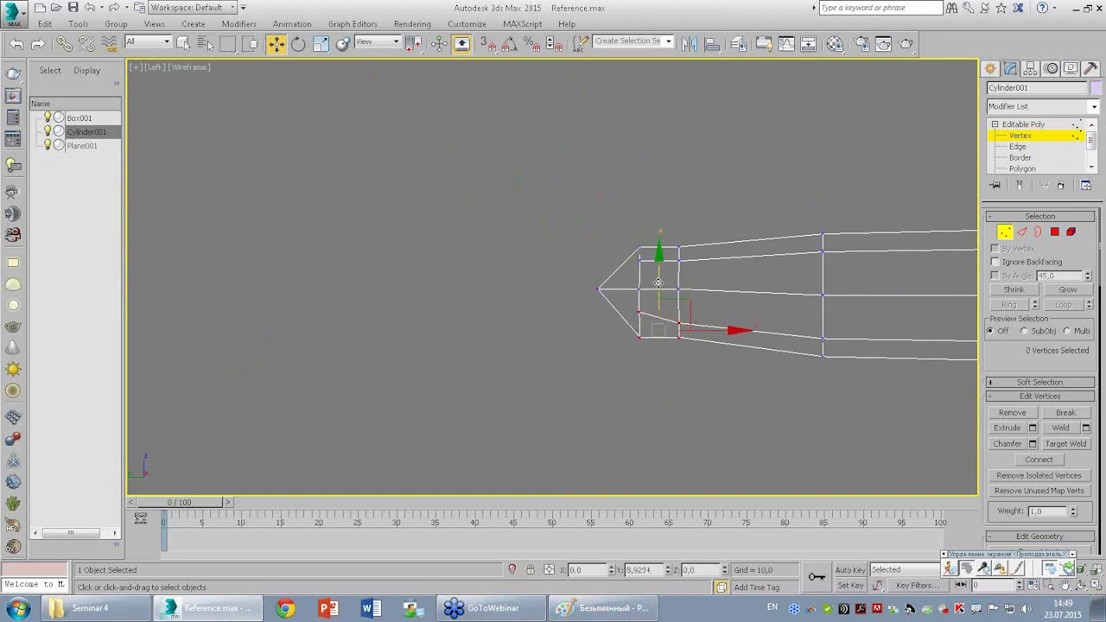
left_click(597, 289)
mouse_move(634, 263)
left_mouse_down()
mouse_move(636, 253)
mouse_move(624, 264)
left_mouse_up()
In the top view, pull the tip's right corner vertex inward.
key("alt+w")
left_click(449, 108)
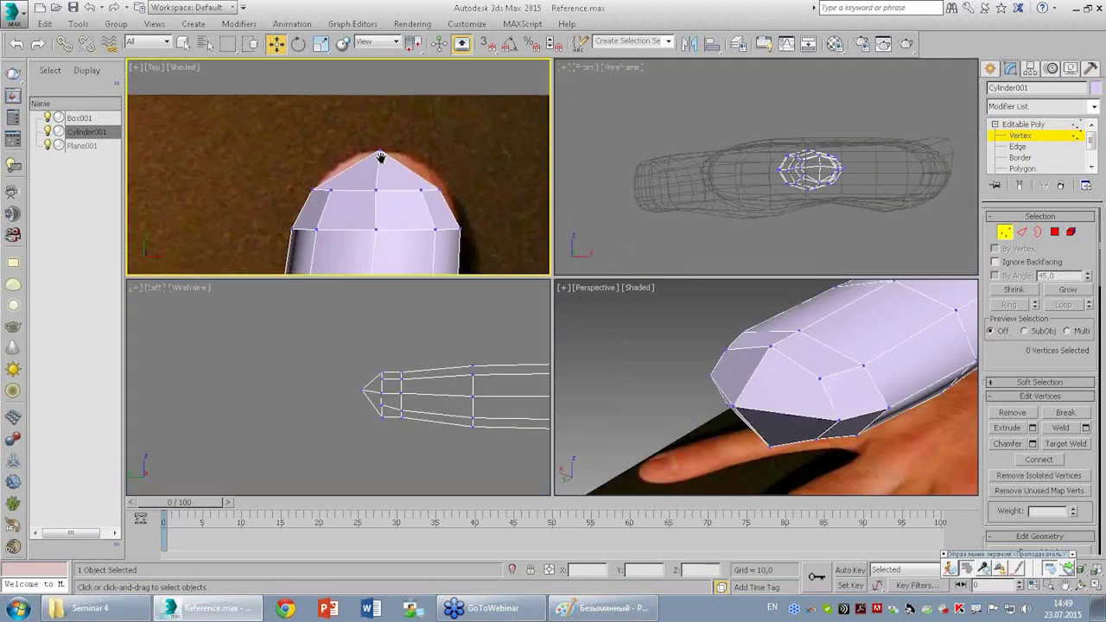
scroll(453, 189, "down", 2)
left_click(468, 198)
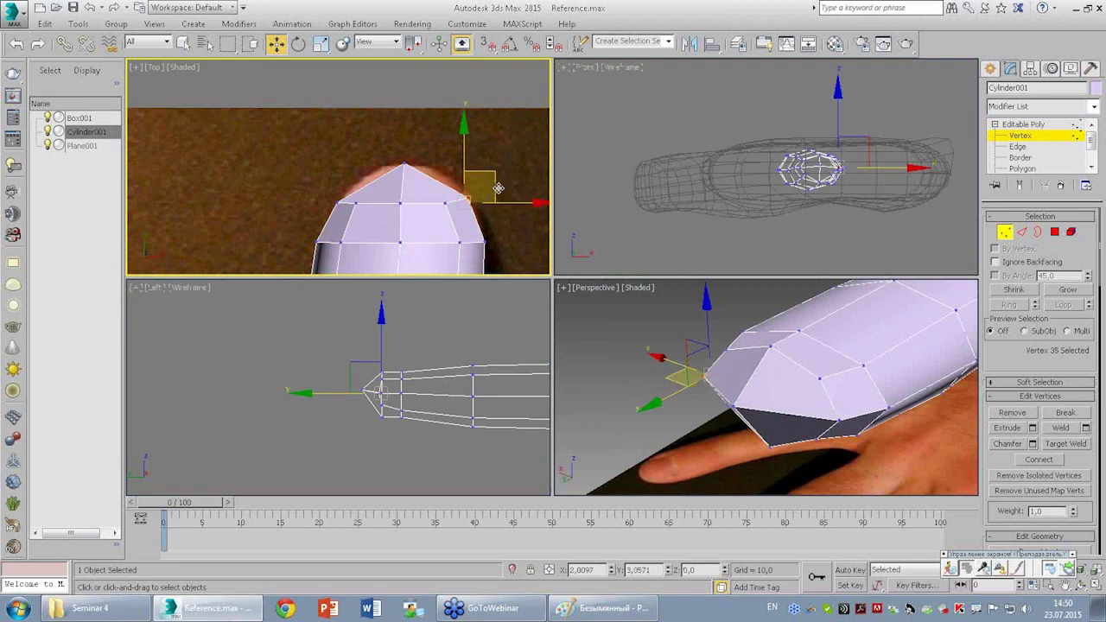
left_click_drag(469, 198, 446, 201)
left_click(474, 190)
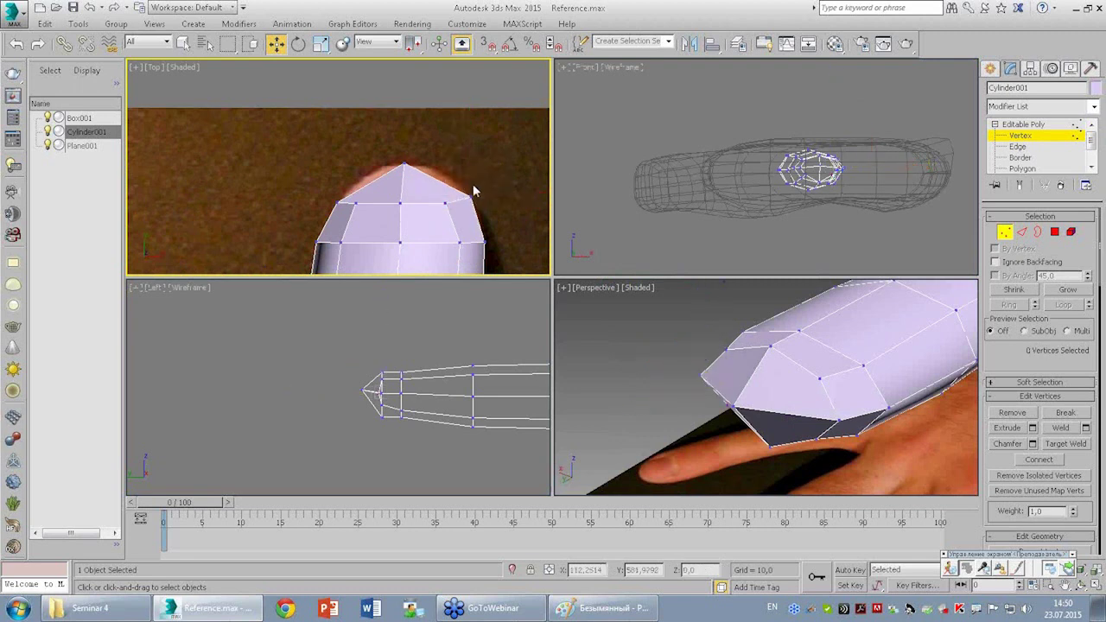
Select two tip vertices, then the tip's left corner vertex, in the top view.
left_click(445, 202)
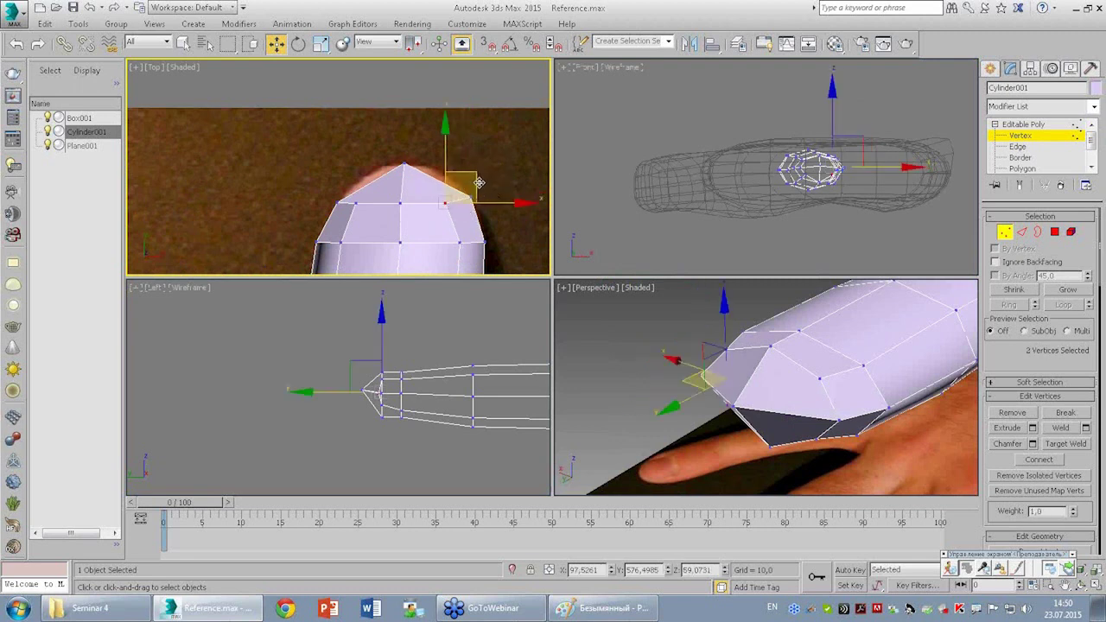
left_click(400, 203, "ctrl")
left_click(393, 209)
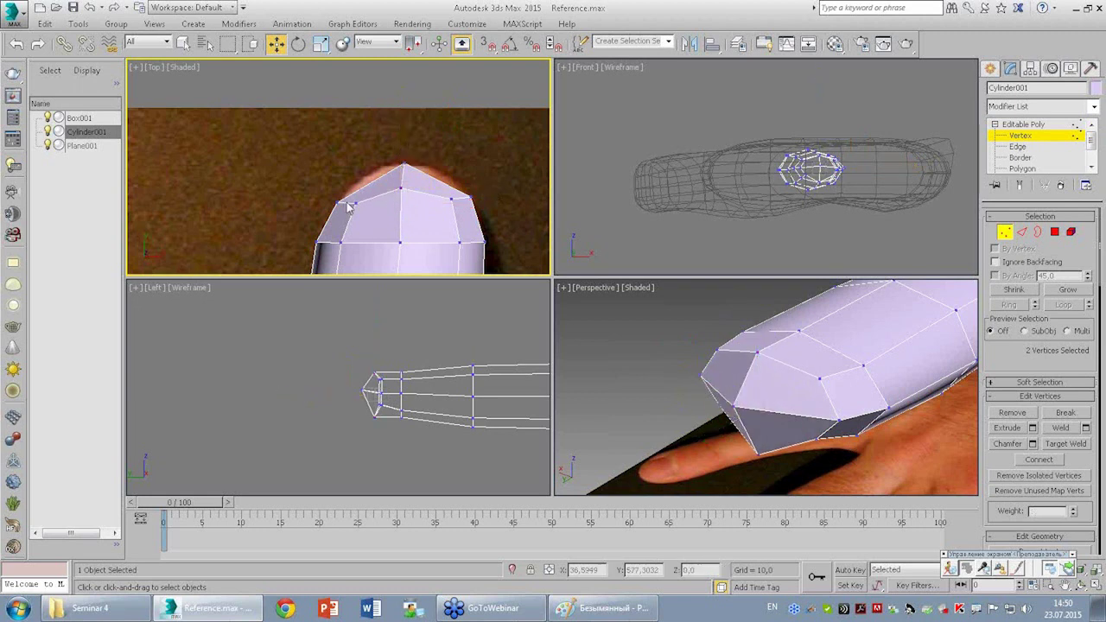
left_click(337, 200)
left_click(383, 156)
left_click(337, 200)
left_click(353, 181)
left_click(338, 202)
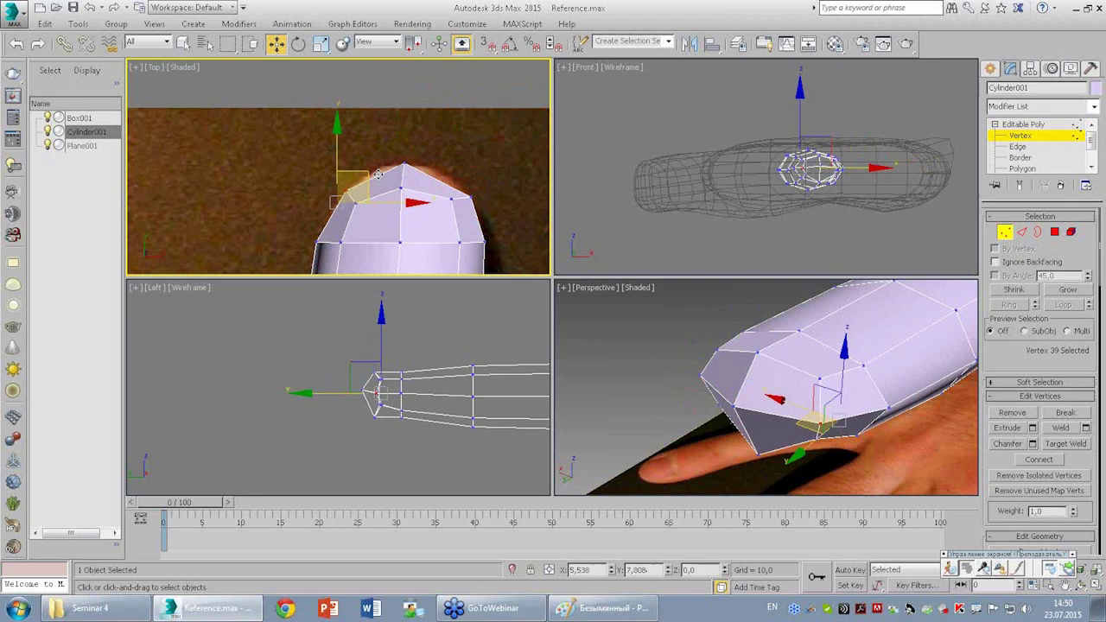
left_click(388, 222)
Raise a lower tip vertex in the side view to round the fingertip's underside.
scroll(388, 222, "down", 4)
middle_click_drag(388, 222, 408, 113)
scroll(445, 156, "down", 2)
middle_click_drag(445, 156, 453, 135)
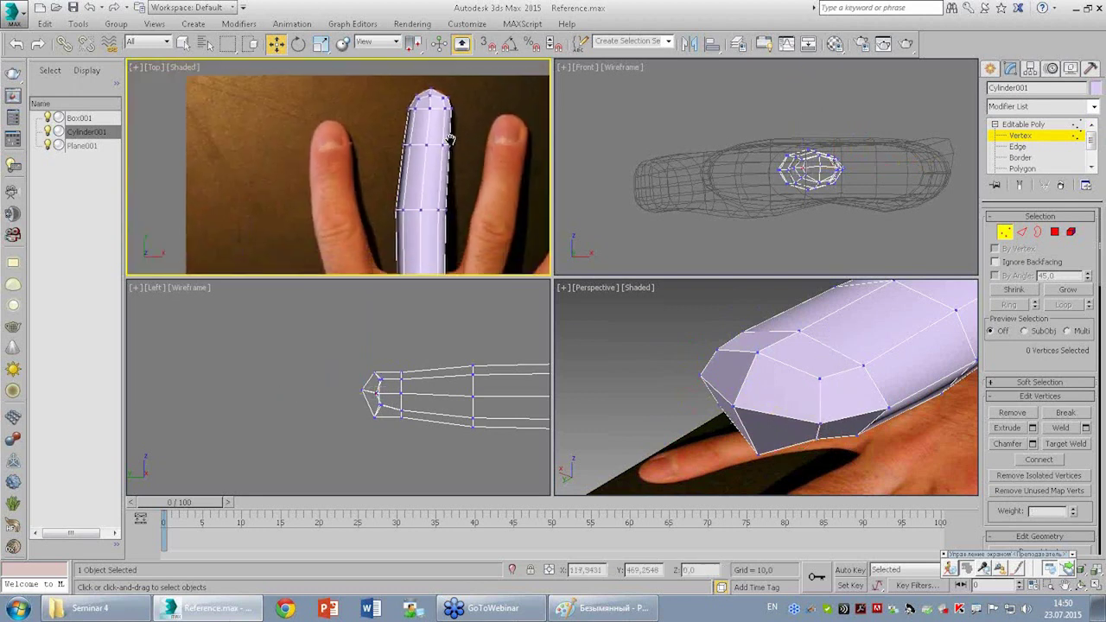
scroll(467, 153, "down", 2)
middle_click_drag(473, 205, 479, 139)
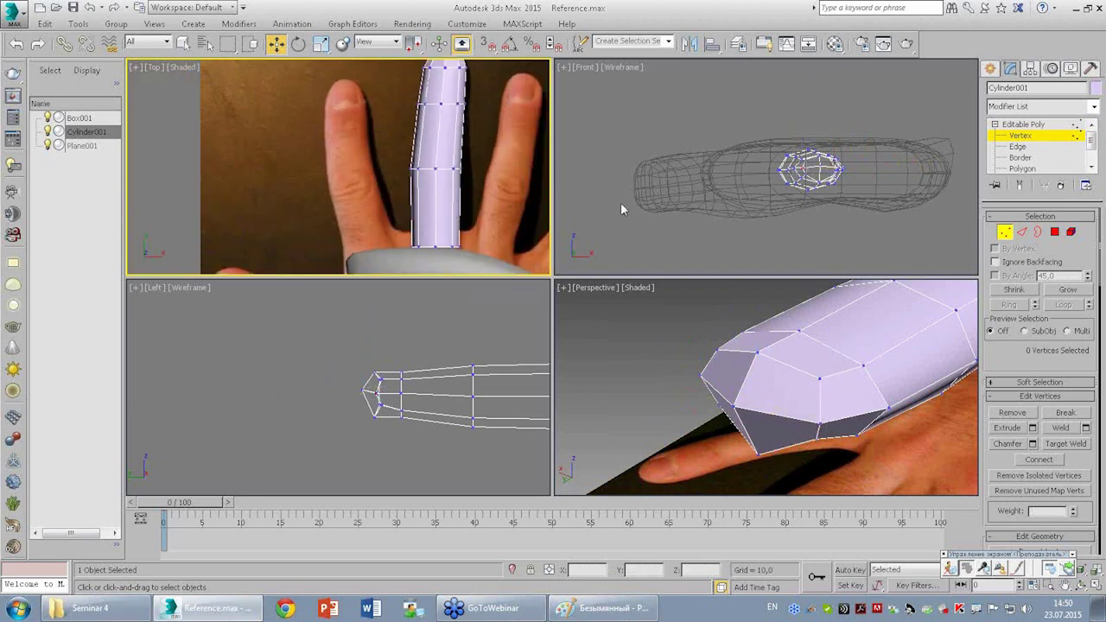
middle_click_drag(779, 347, 778, 331)
scroll(757, 439, "up", 3)
left_click(668, 330)
middle_click_drag(378, 388, 373, 406)
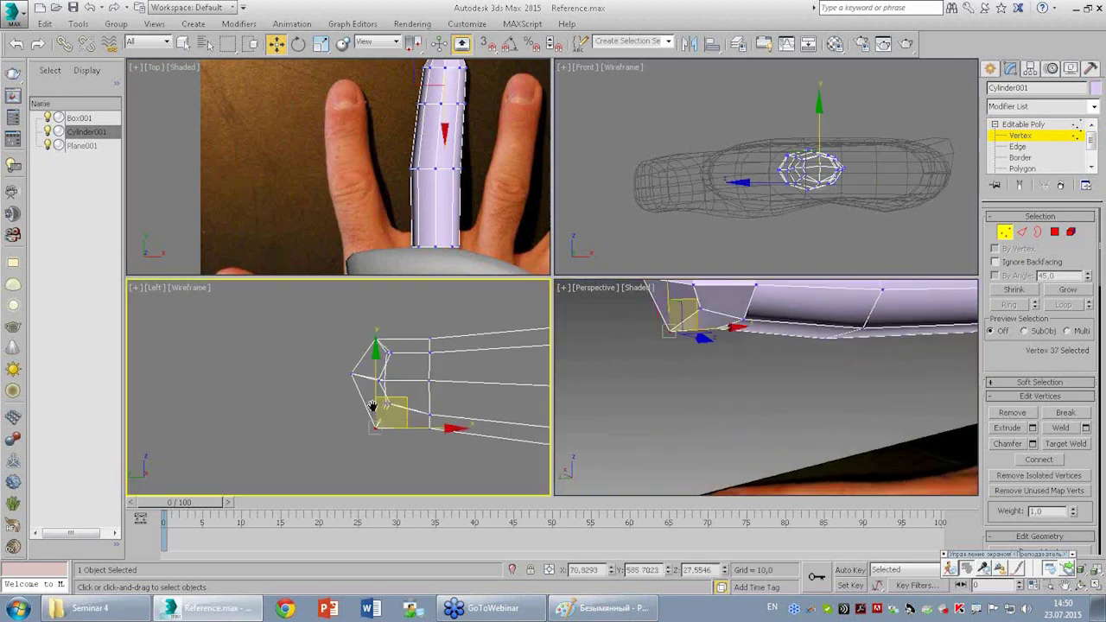
left_click_drag(410, 406, 408, 390)
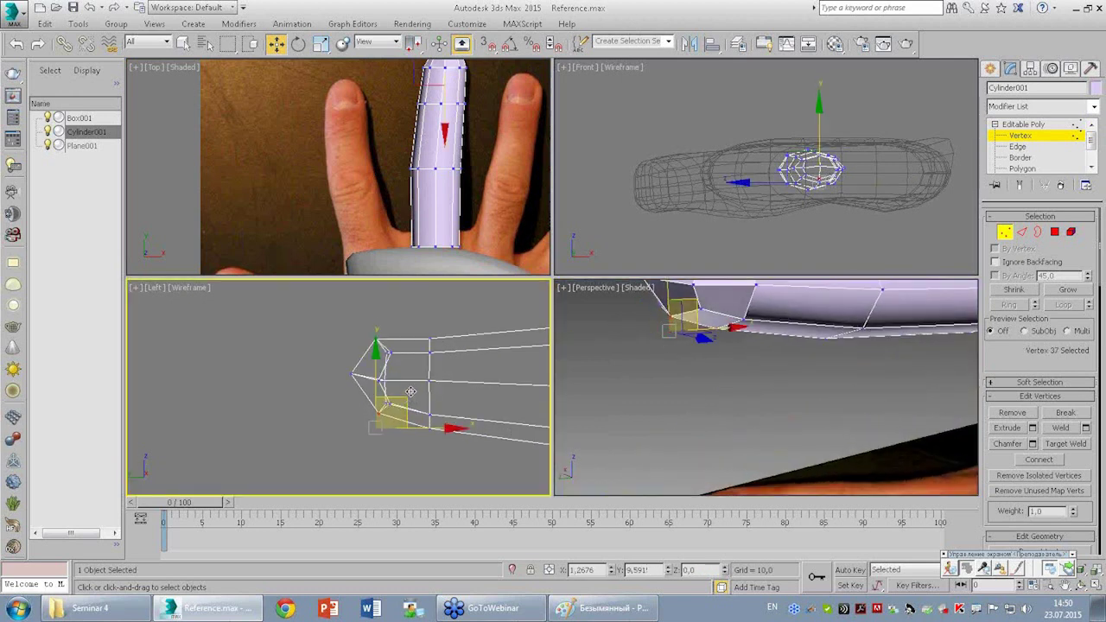
left_click(329, 294)
Nudge the finger's middle vertex row up in the top view to match the photo.
middle_click_drag(456, 157, 455, 170)
key("alt+w")
scroll(743, 274, "down", 2)
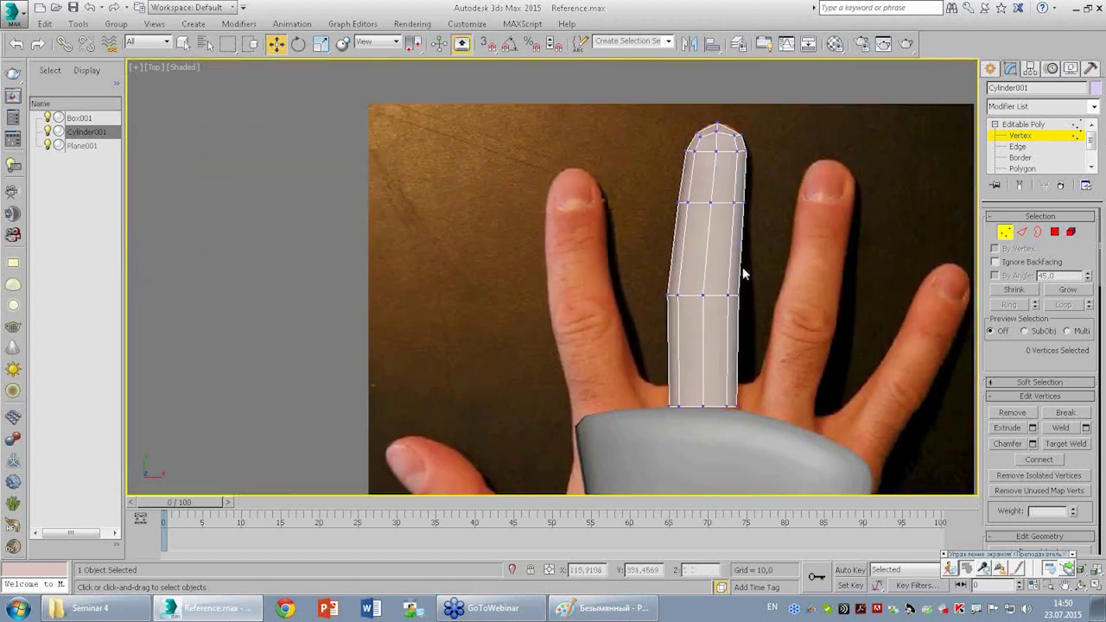
scroll(743, 273, "up", 2)
scroll(706, 214, "up", 1)
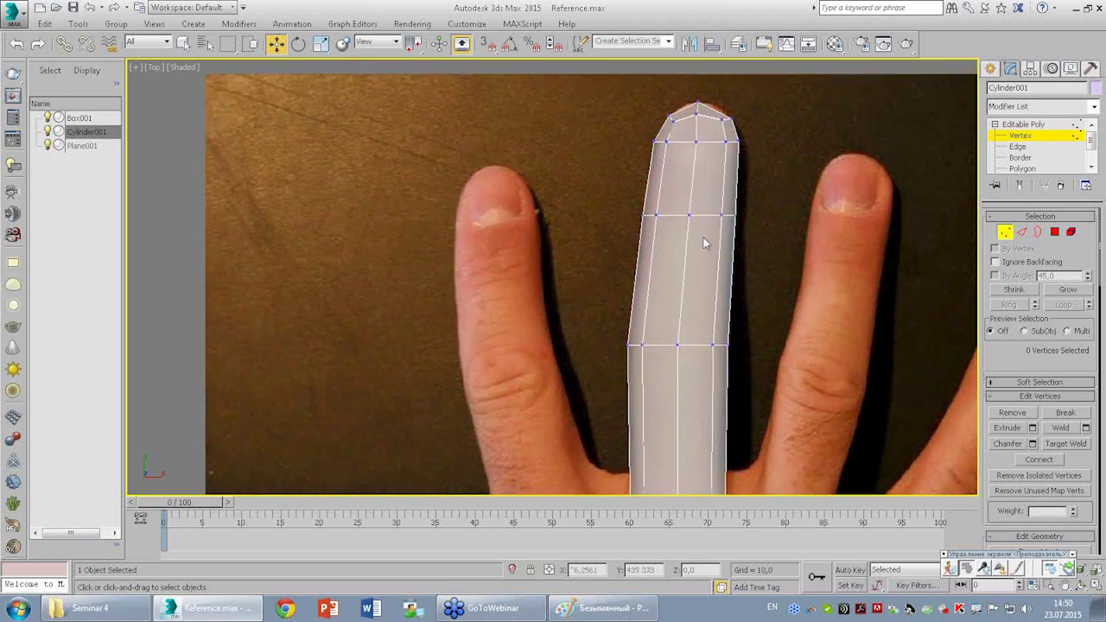
scroll(706, 233, "up", 2)
scroll(682, 381, "down", 1)
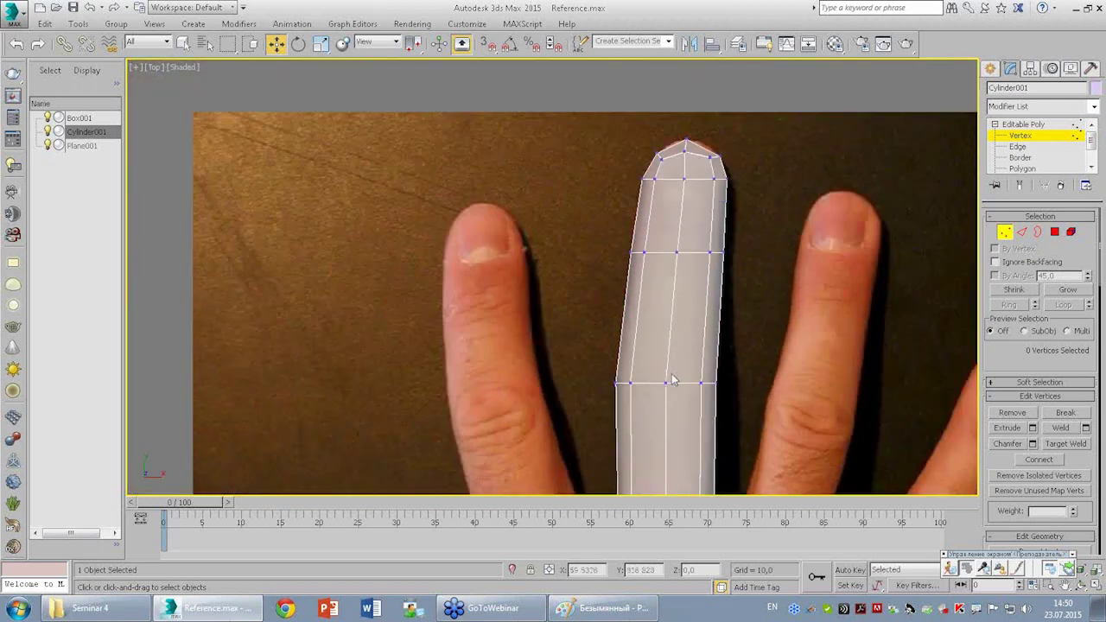
left_click_drag(627, 376, 706, 391)
left_click_drag(667, 349, 667, 345)
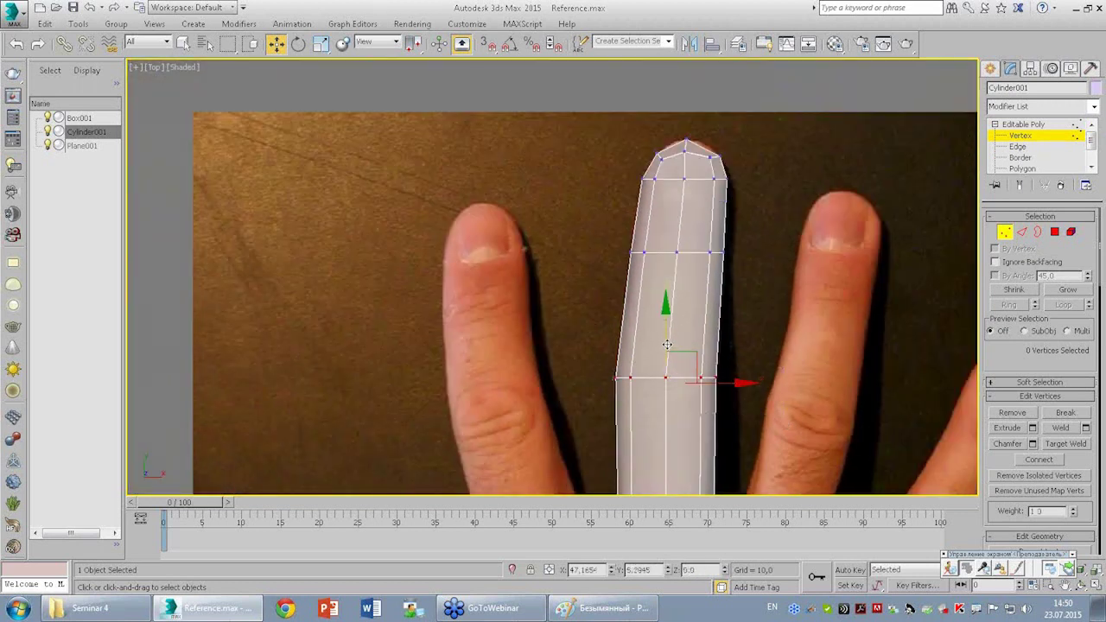
left_click(665, 311)
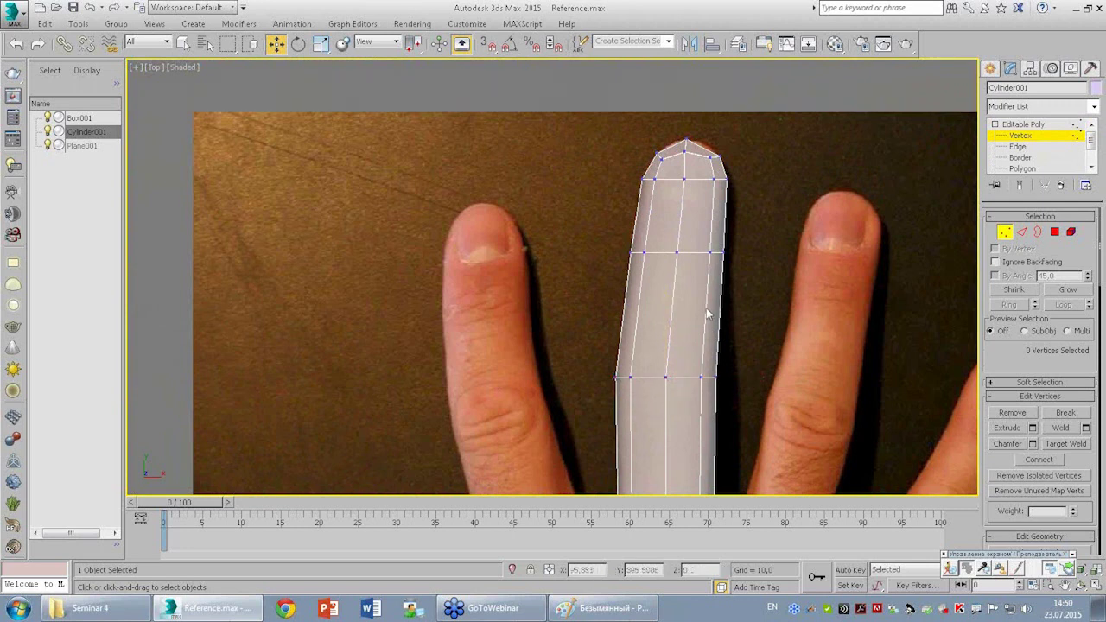
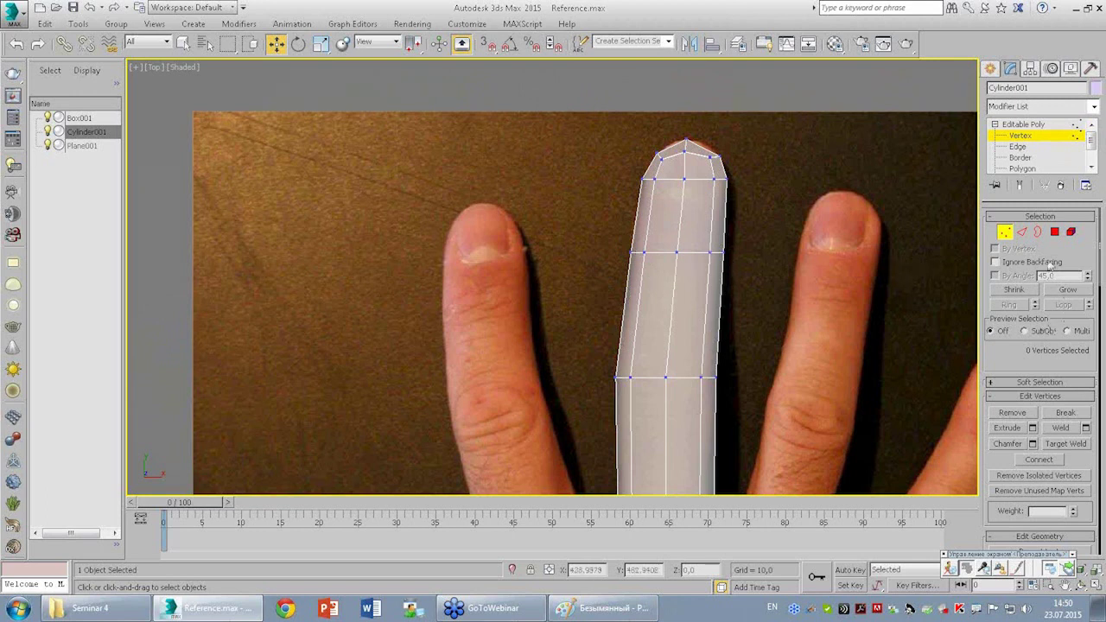
Select the finger's knuckle edge loops in Edge mode and frame them in a shaded perspective view.
left_click(1021, 231)
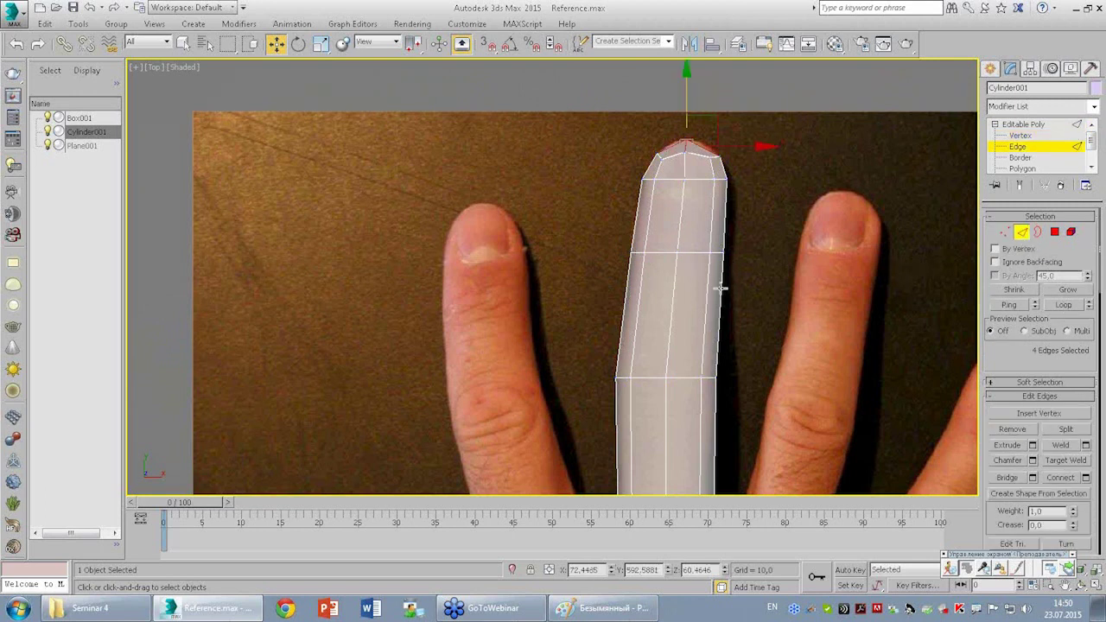
double_click(685, 251, "ctrl")
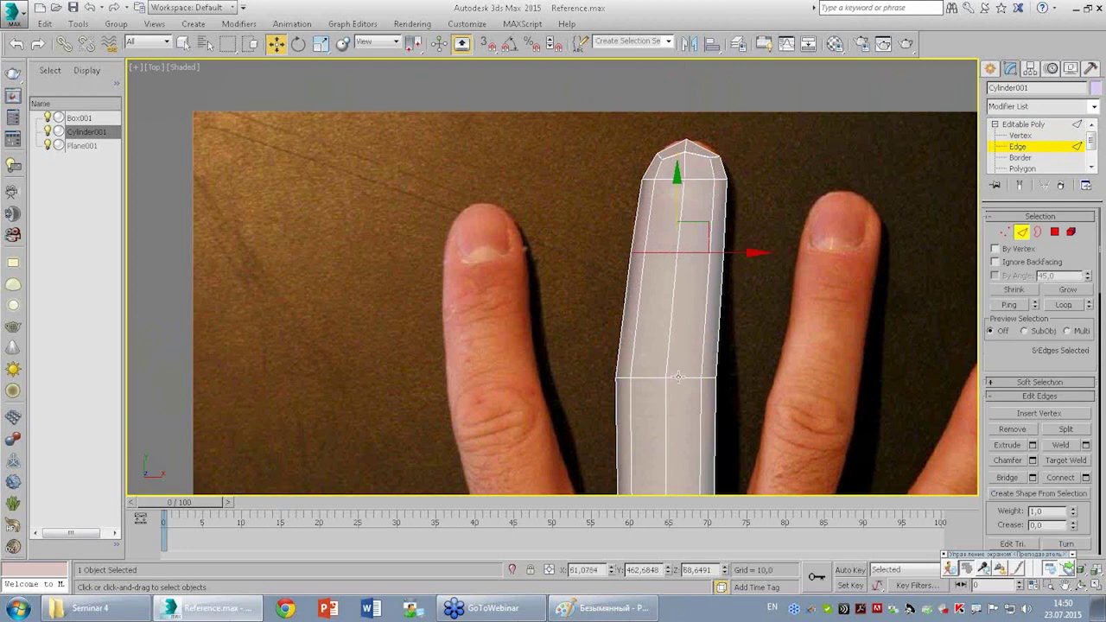
key("alt+w")
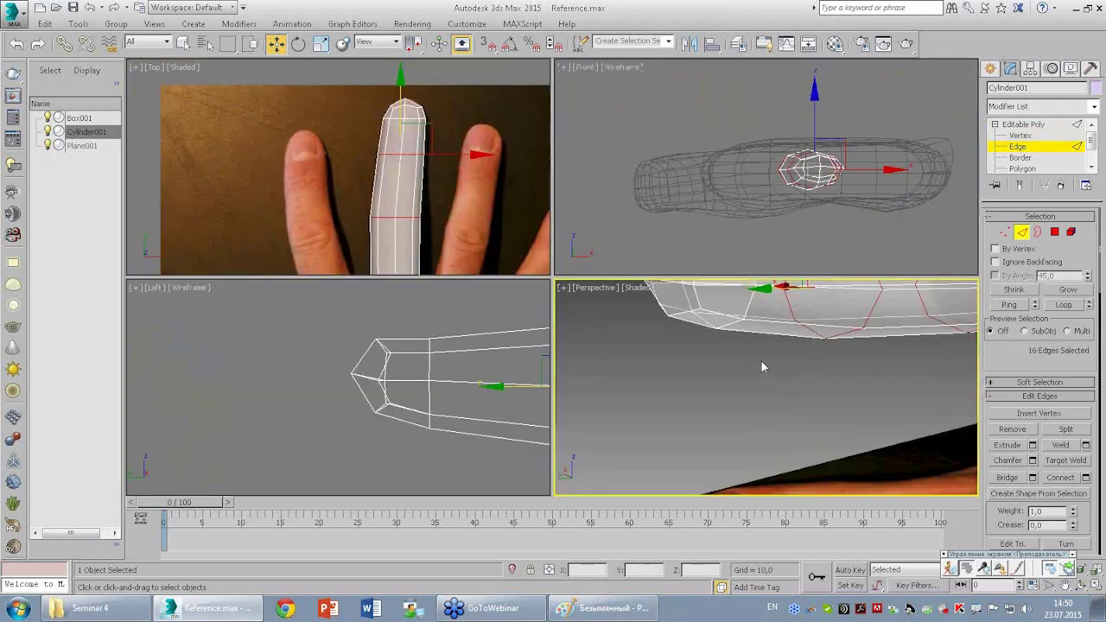
key("alt+w")
key("z")
key("alt+x")
mouse_move(729, 360)
middle_mouse_down("alt")
mouse_move(692, 331)
mouse_move(909, 390)
middle_mouse_up("alt")
Chamfer the selected loops with 2 segments and an amount of 38,3277.
left_click(1031, 459)
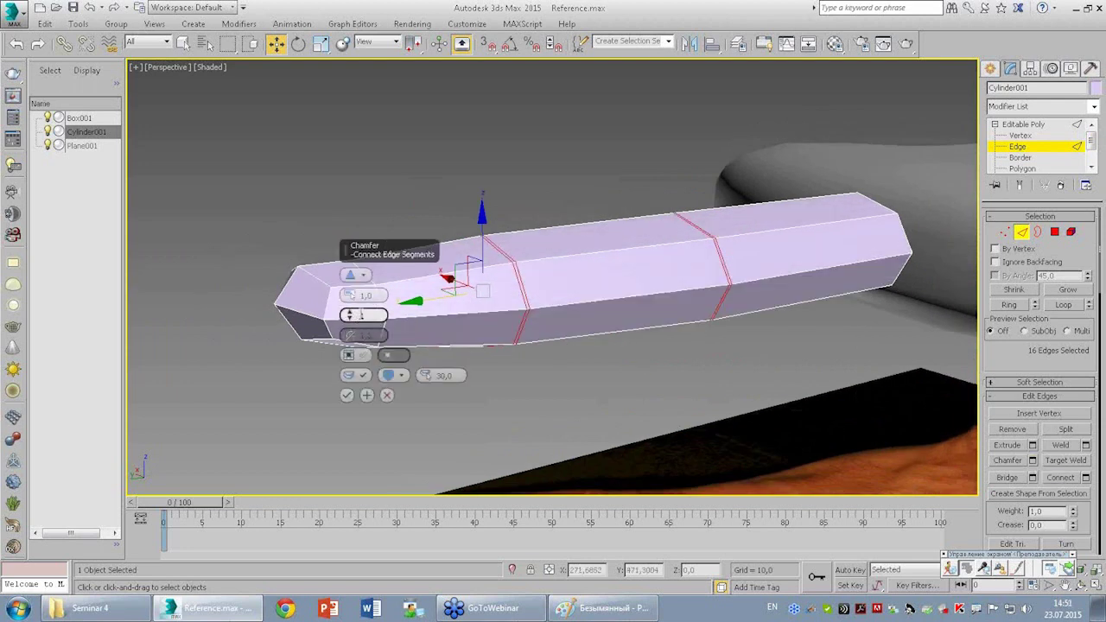
mouse_move(356, 317)
left_mouse_down()
mouse_move(350, 289)
mouse_move(384, 201)
left_mouse_up()
key("alt+w")
mouse_move(371, 185)
middle_mouse_down()
mouse_move(406, 165)
mouse_move(417, 172)
middle_mouse_up()
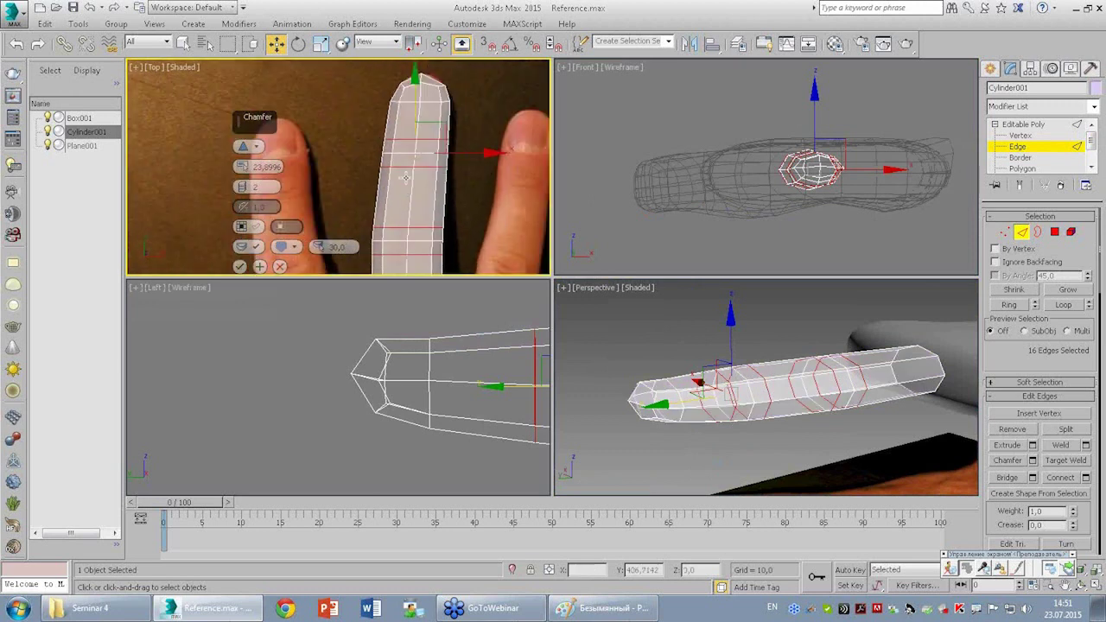
left_click_drag(247, 166, 263, 153)
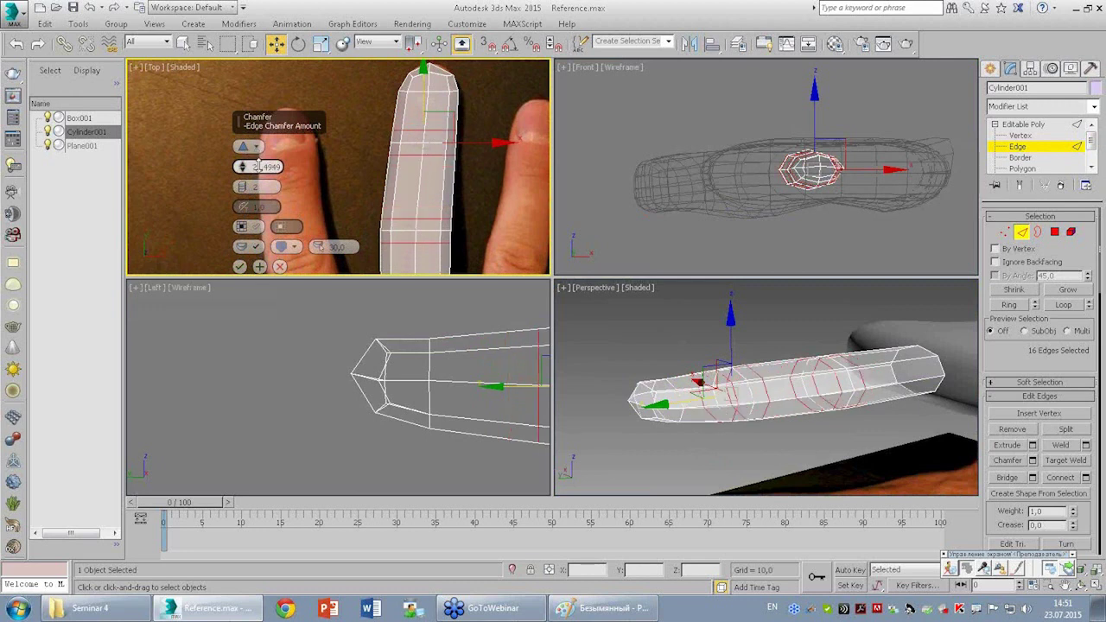
right_click(265, 153)
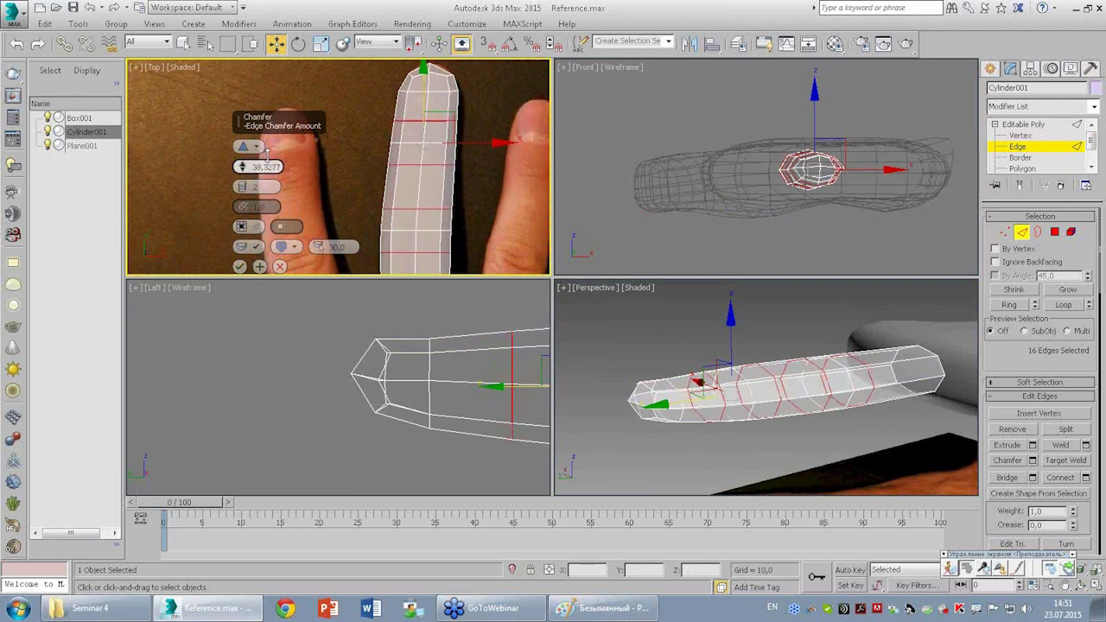
left_click(240, 267)
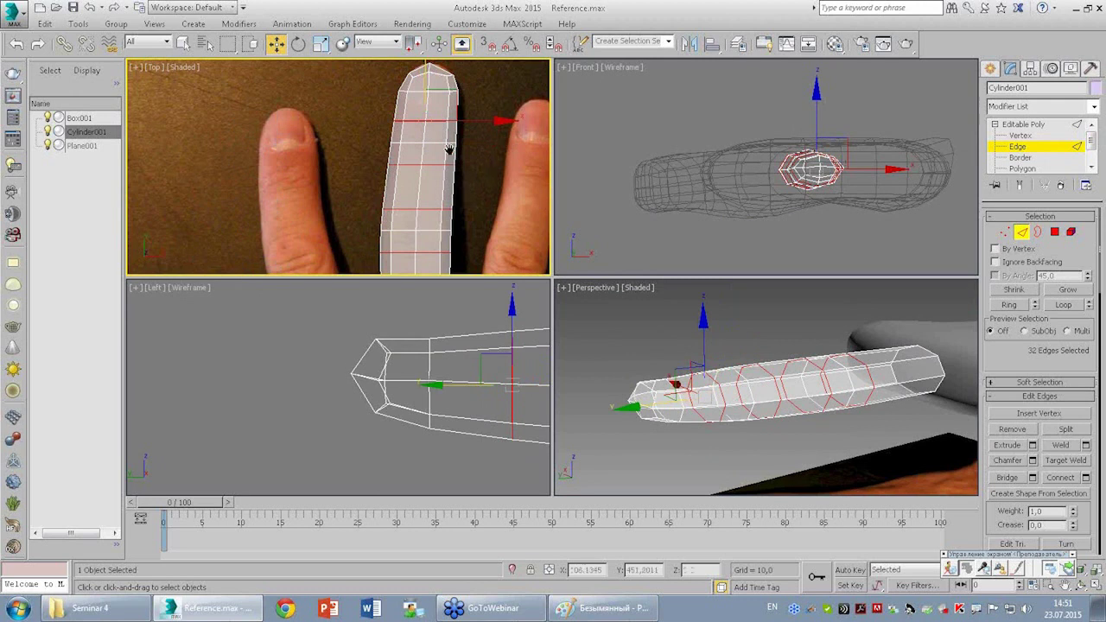
In the maximized Top view, scale the selected edge loops narrower to fit the photographed finger.
key("alt+w")
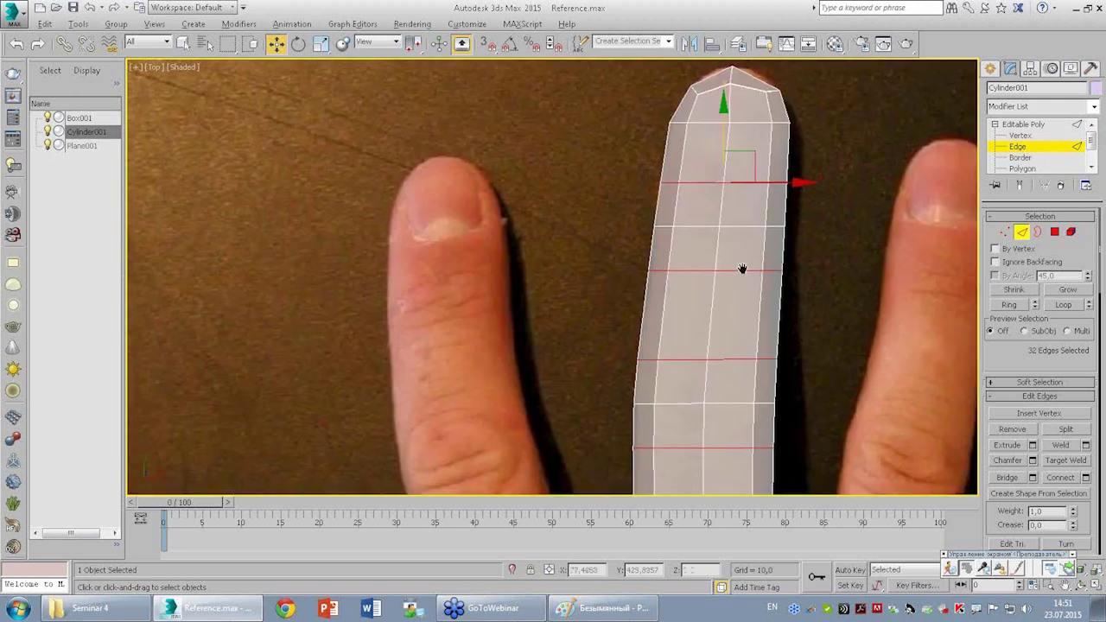
middle_click_drag(740, 267, 705, 205)
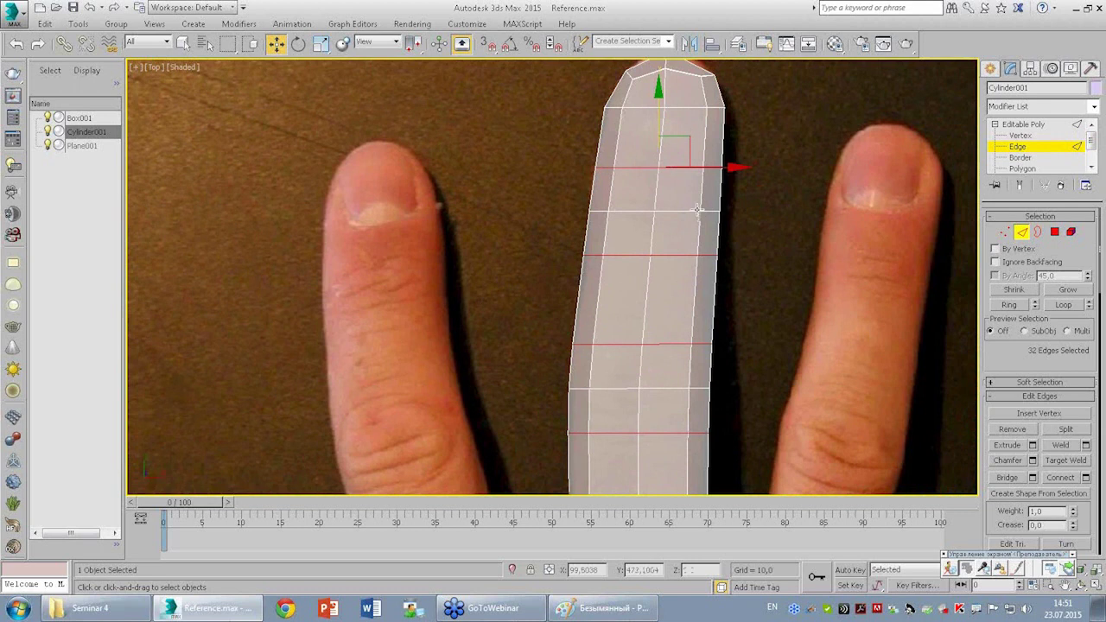
key("r")
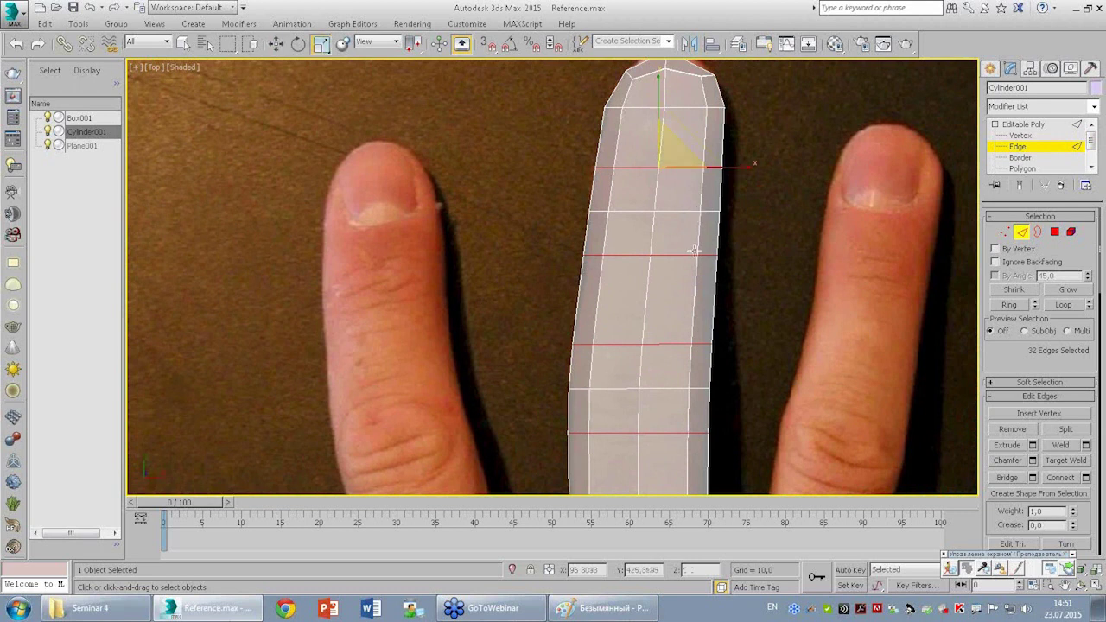
left_click_drag(671, 154, 688, 162)
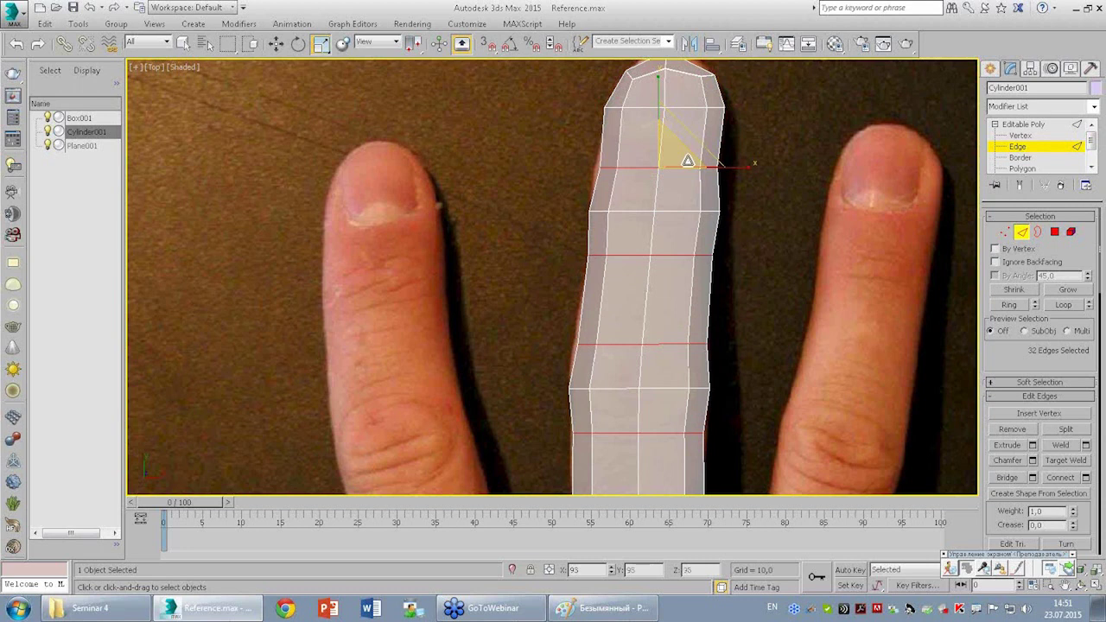
Select the finger's vertex rows and scale the lower rows to match the photo outline.
key("1")
left_click_drag(568, 169, 750, 265)
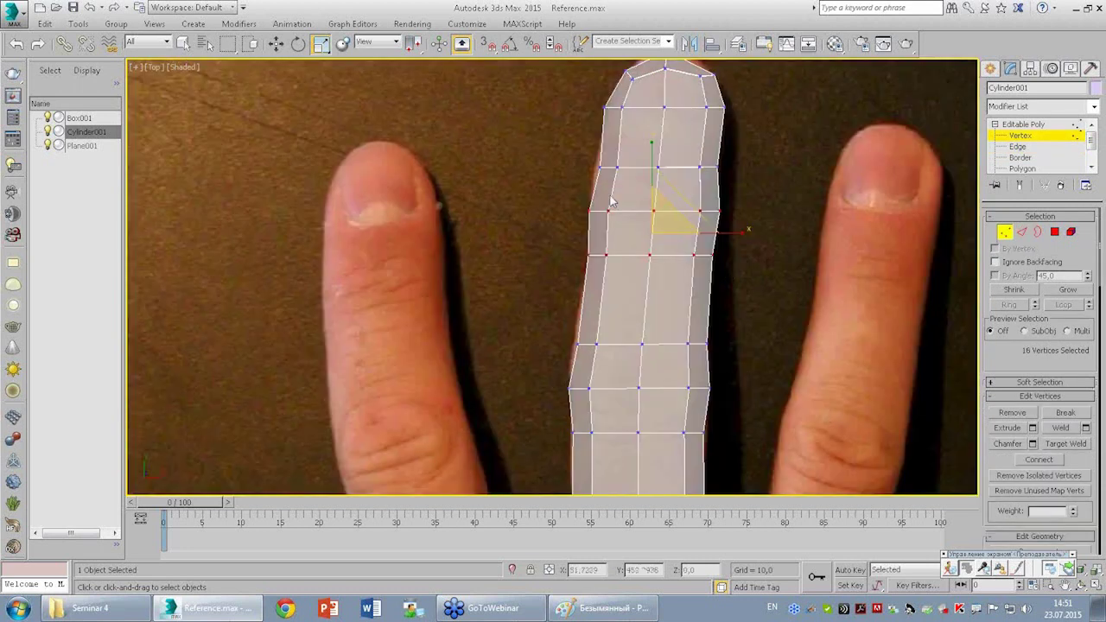
left_click_drag(547, 141, 735, 260, "ctrl")
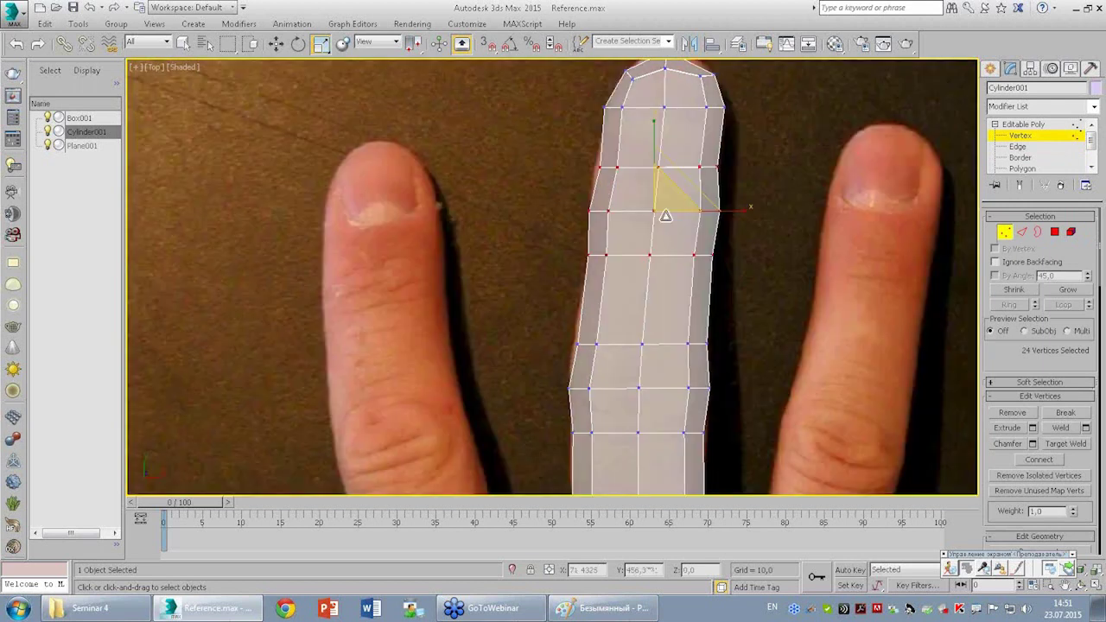
left_click_drag(596, 395, 741, 447)
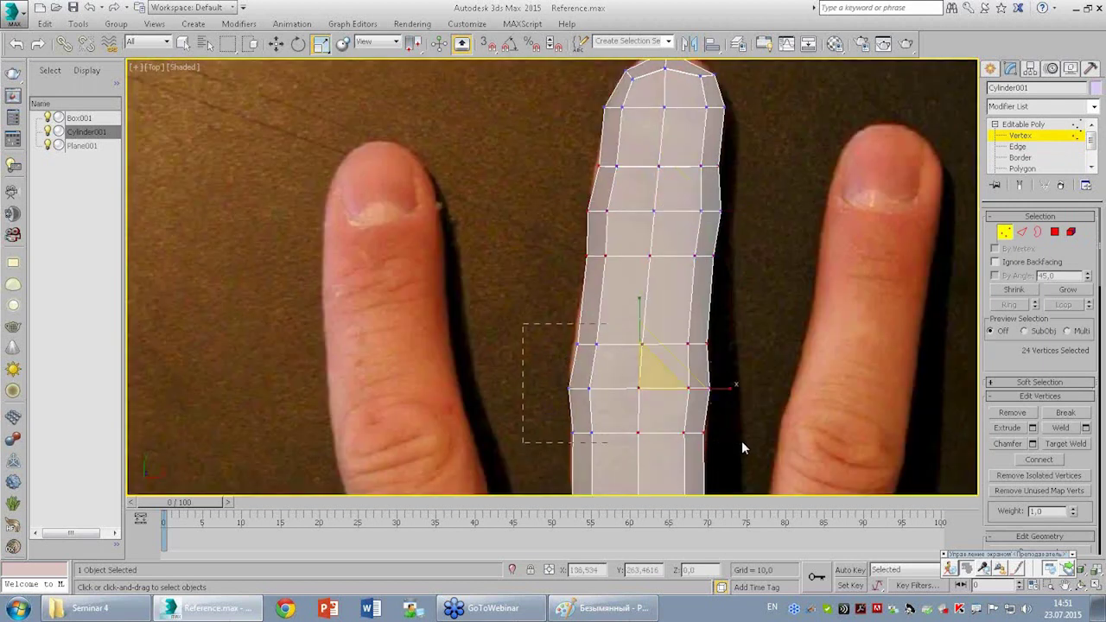
left_click_drag(708, 399, 716, 389)
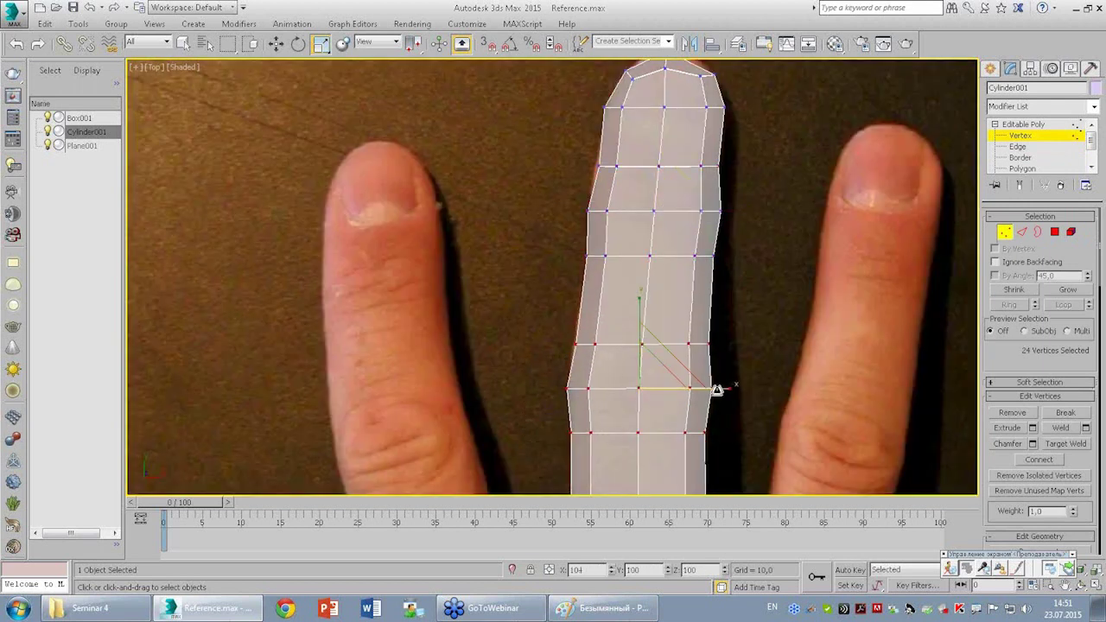
Clear the vertex selection and return to Edge mode with no edges selected.
left_click(755, 275)
scroll(716, 242, "down", 2)
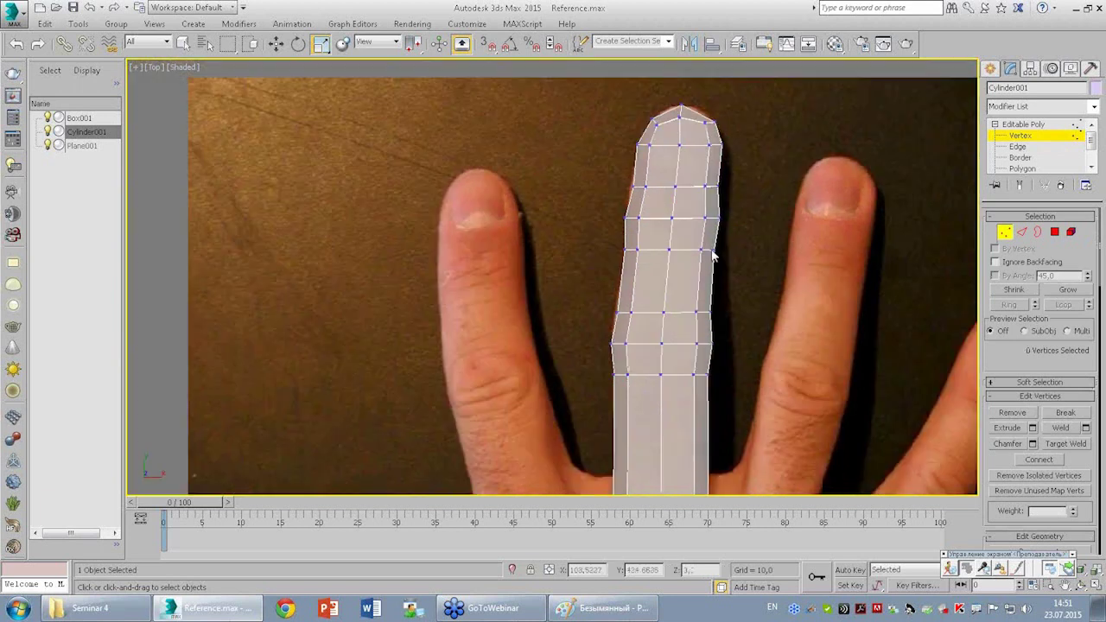
scroll(712, 255, "down", 3)
scroll(703, 282, "up", 3)
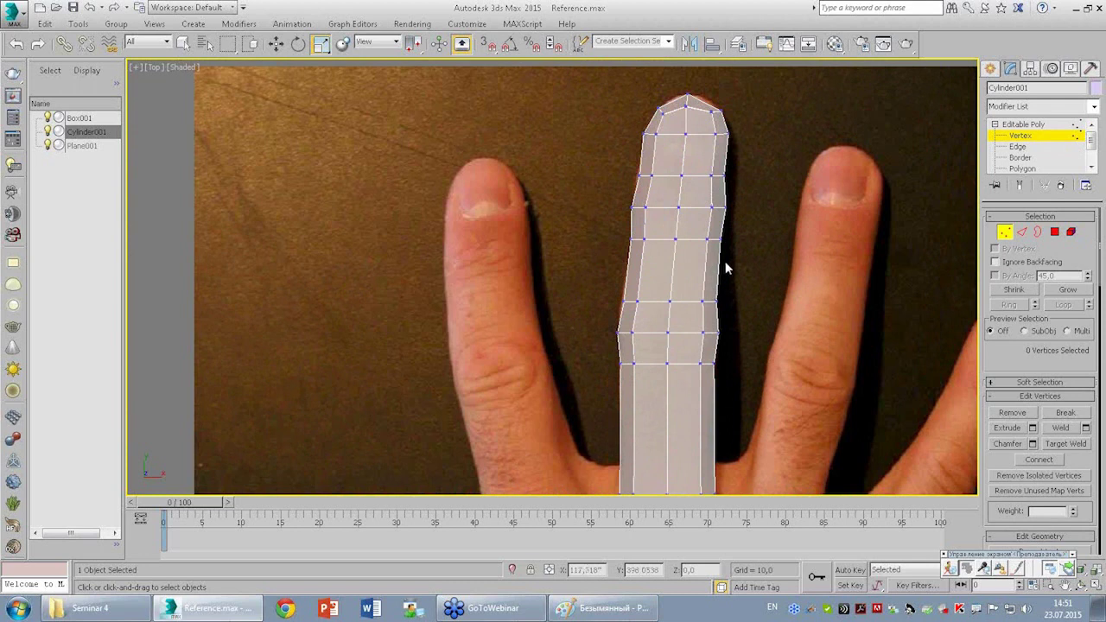
left_click(1022, 233)
left_click(632, 263)
scroll(690, 225, "up", 2)
scroll(691, 259, "up", 2)
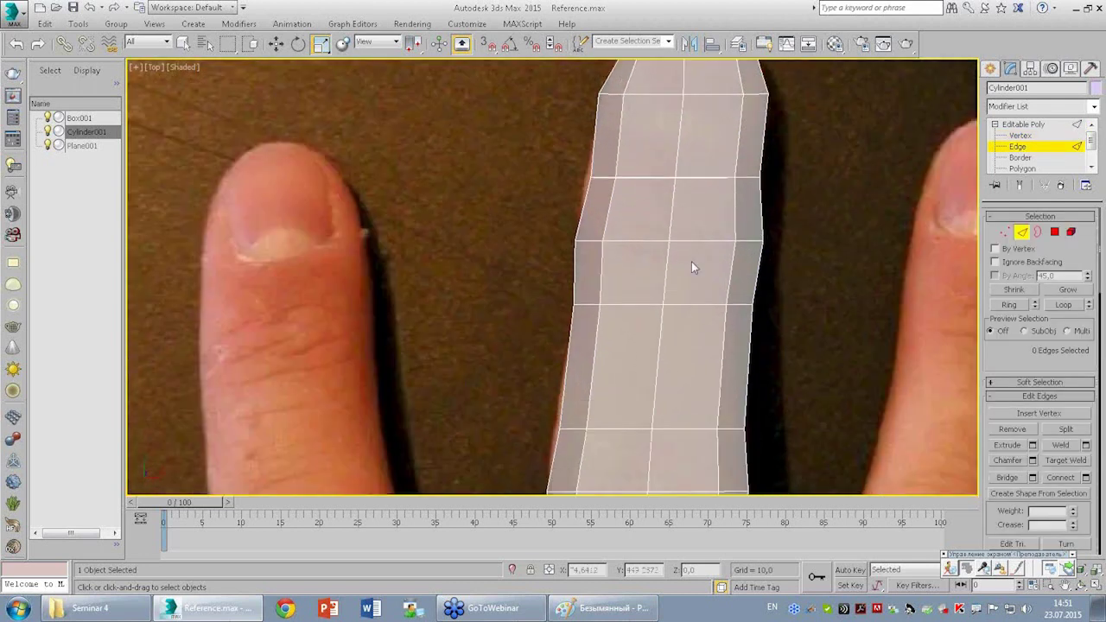
Orbit the maximized Perspective view to inspect the finger mesh from above, below and the side.
key("alt+w")
key("alt+w")
mouse_move(550, 234)
middle_mouse_down("alt")
mouse_move(560, 246)
mouse_move(479, 323)
middle_mouse_up("alt")
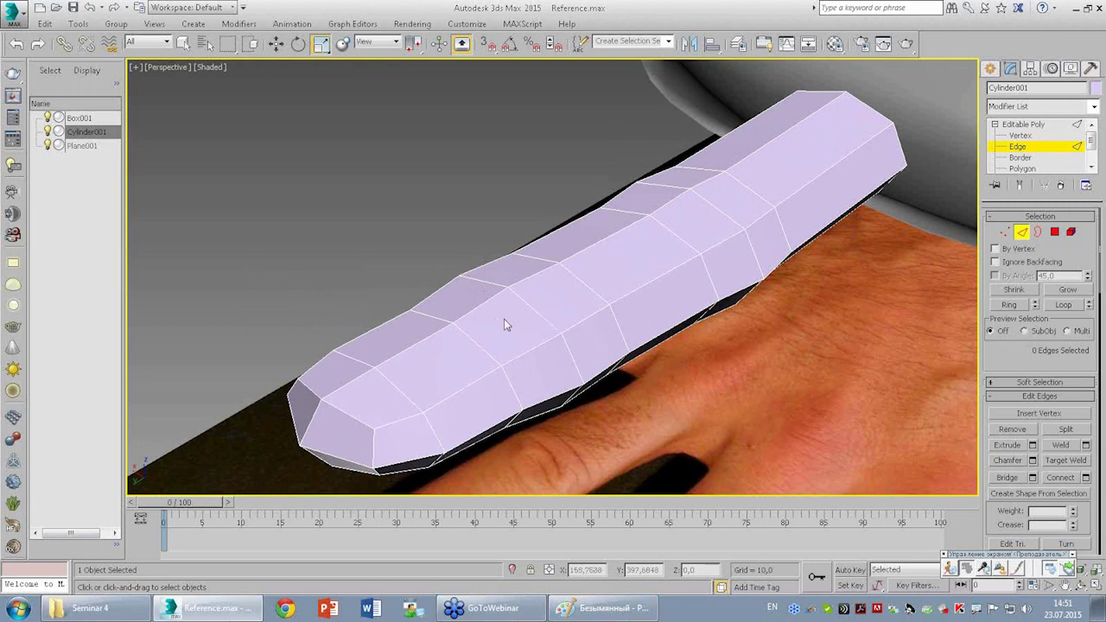
mouse_move(506, 307)
middle_mouse_down("alt")
mouse_move(580, 333)
mouse_move(480, 414)
middle_mouse_up("alt")
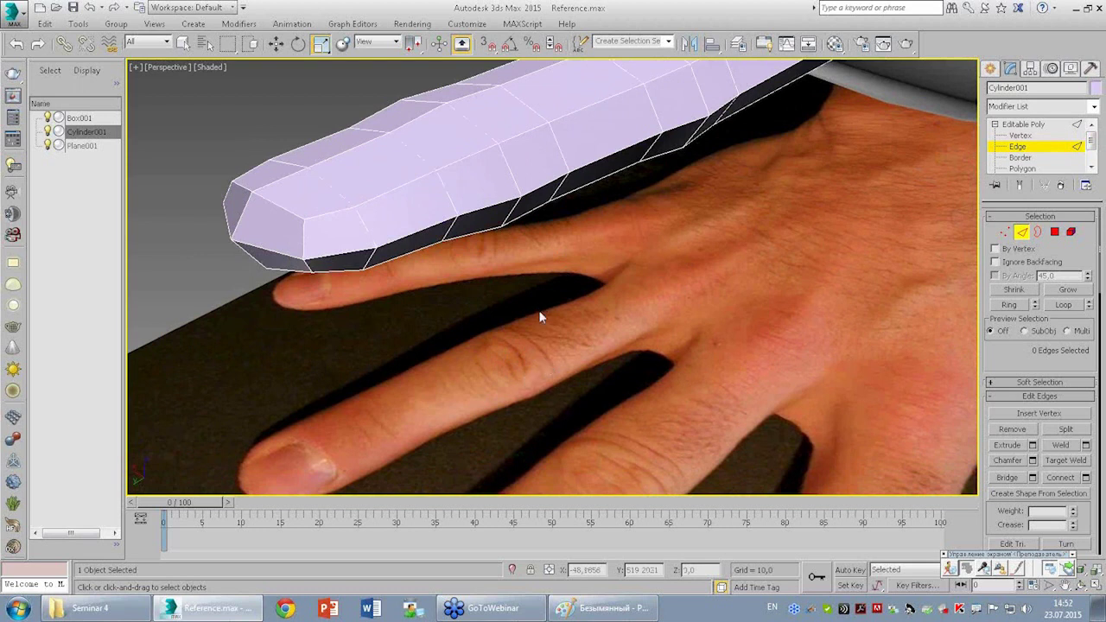
middle_click_drag(538, 314, 458, 259, "alt")
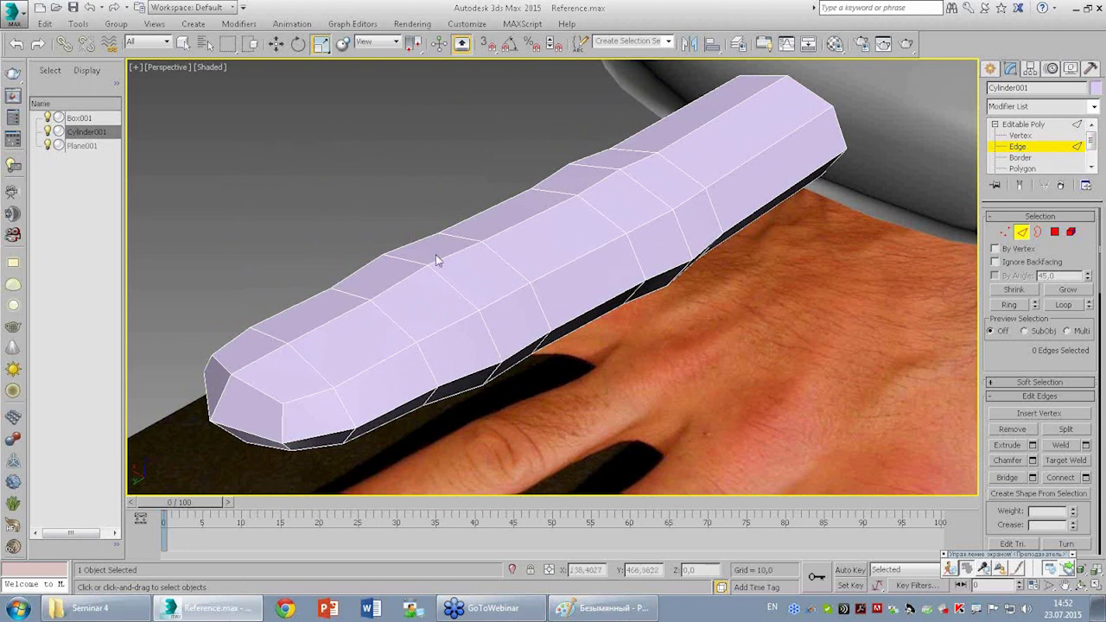
mouse_move(511, 274)
middle_mouse_down("alt")
mouse_move(497, 198)
mouse_move(389, 250)
middle_mouse_up("alt")
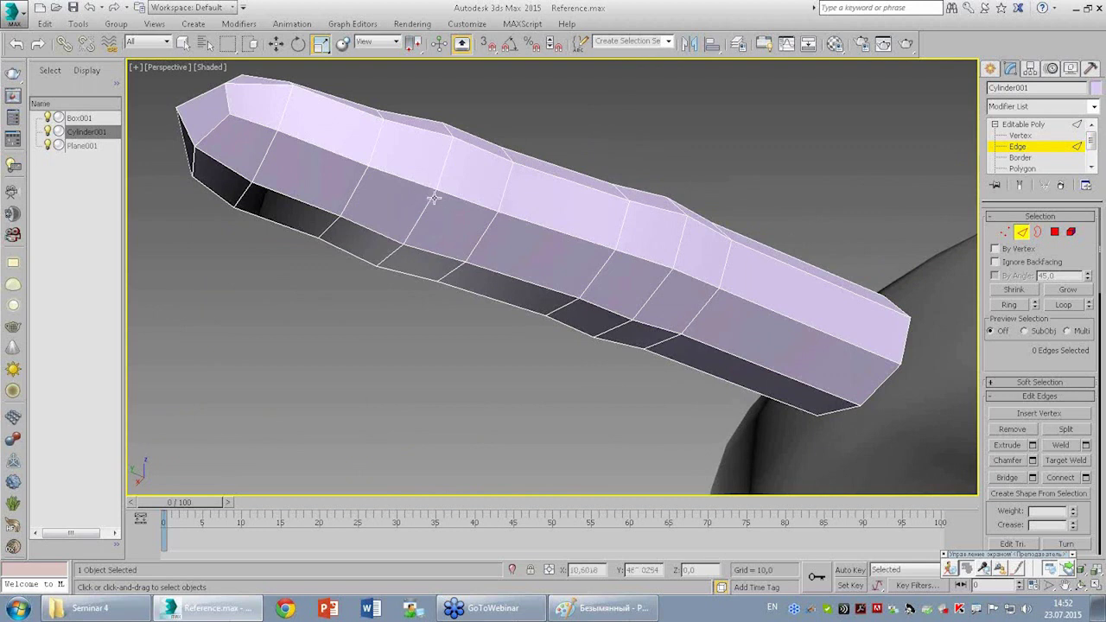
mouse_move(424, 217)
middle_mouse_down("alt")
mouse_move(458, 242)
mouse_move(439, 288)
middle_mouse_up("alt")
Make the Left view active and maximize it.
key("alt+w")
right_click(496, 340)
key("alt+w")
scroll(428, 338, "down", 3)
In the Left view, pull the lower vertices of two pairs of rings together to crease the joints.
middle_click_drag(656, 354, 619, 354)
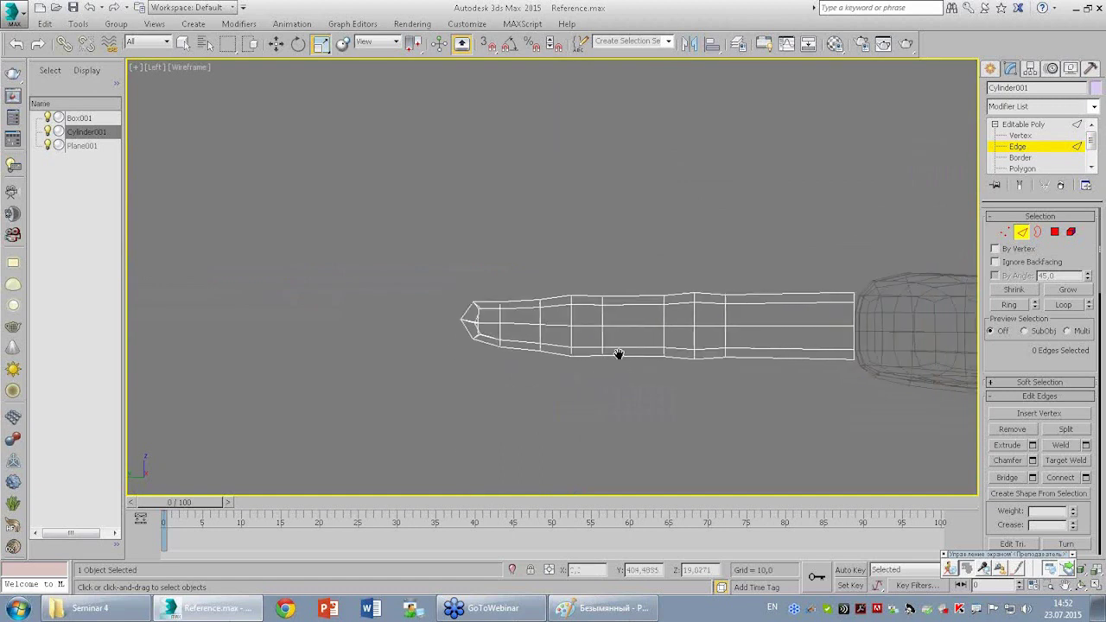
scroll(641, 297, "up", 2)
scroll(579, 333, "up", 1)
key("1")
scroll(552, 345, "up", 2)
scroll(557, 354, "up", 2)
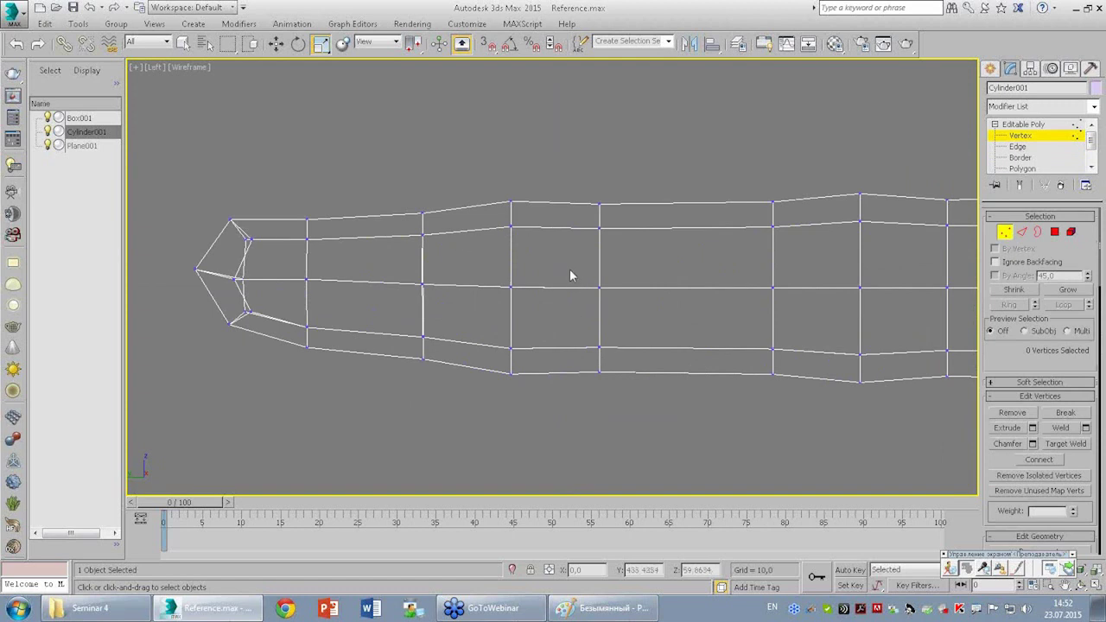
left_click_drag(569, 274, 622, 384)
left_click_drag(402, 274, 445, 372, "ctrl")
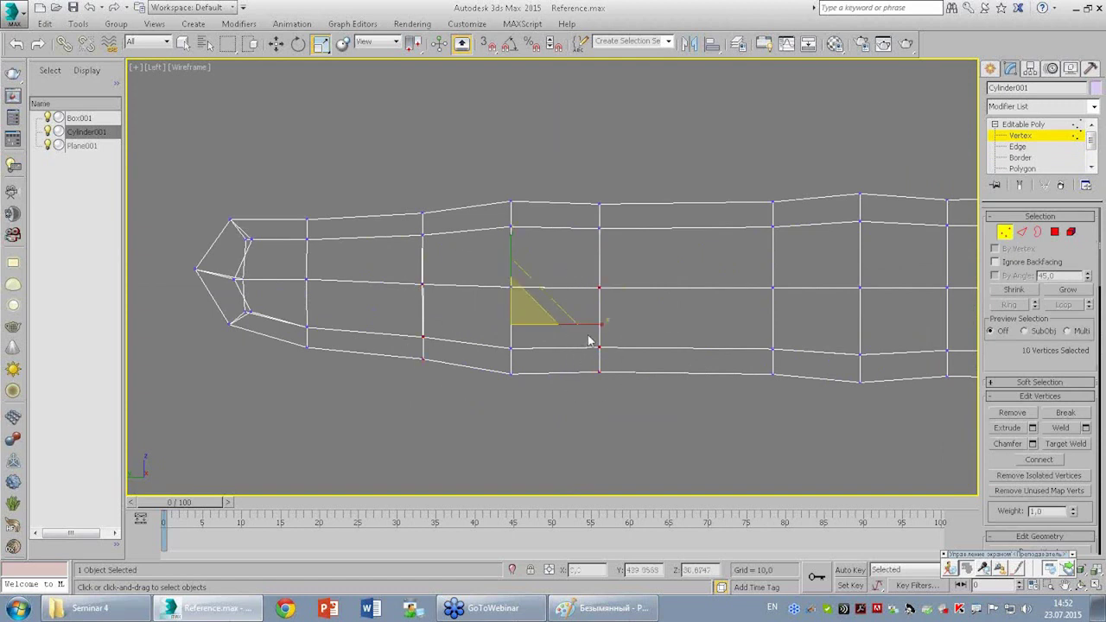
left_click_drag(589, 325, 508, 332)
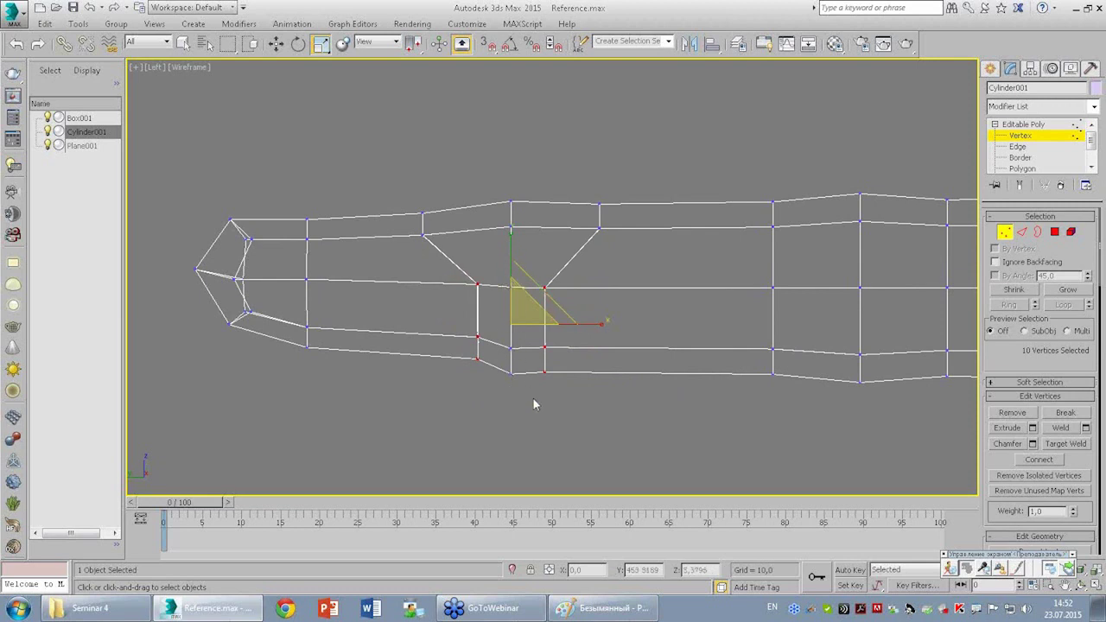
middle_click_drag(740, 366, 575, 317)
left_click_drag(575, 318, 647, 428)
mouse_move(744, 261)
left_mouse_down("ctrl")
mouse_move(785, 326)
mouse_move(663, 328)
left_mouse_up("ctrl")
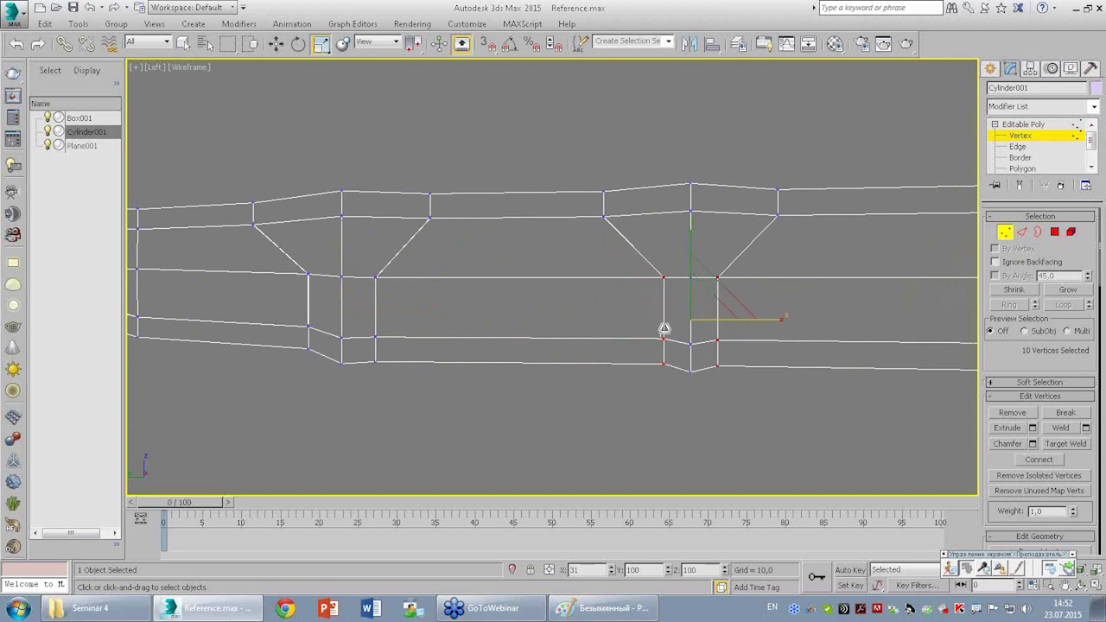
Raise two edges at the first finger joint upward into a knuckle bump.
key("alt+w")
key("alt+w")
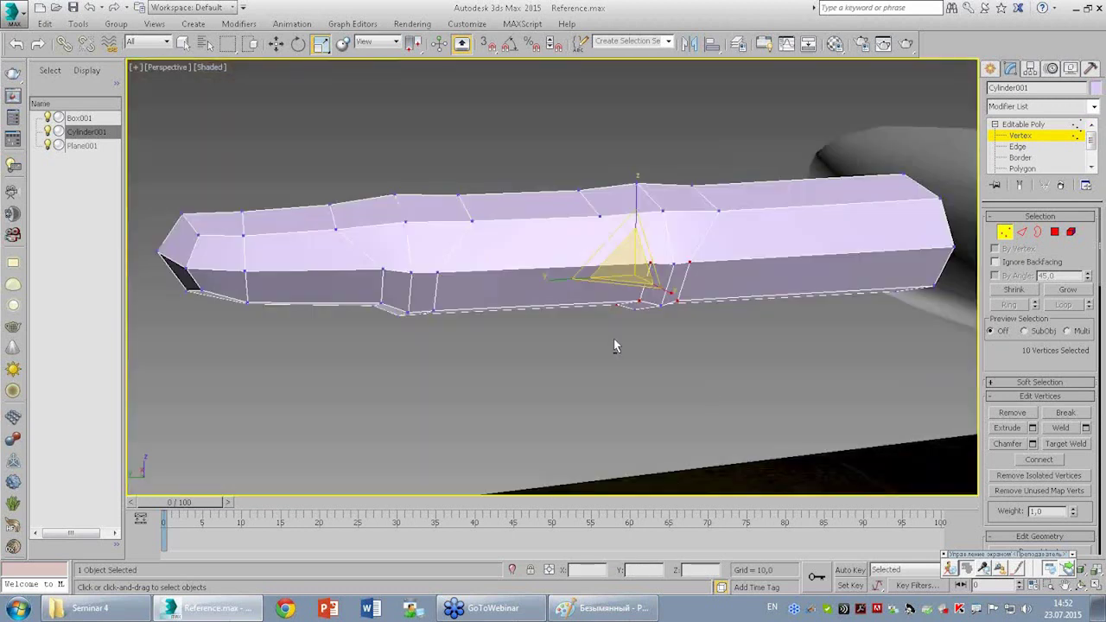
middle_click_drag(613, 339, 506, 178, "alt")
middle_click_drag(434, 171, 487, 223, "alt")
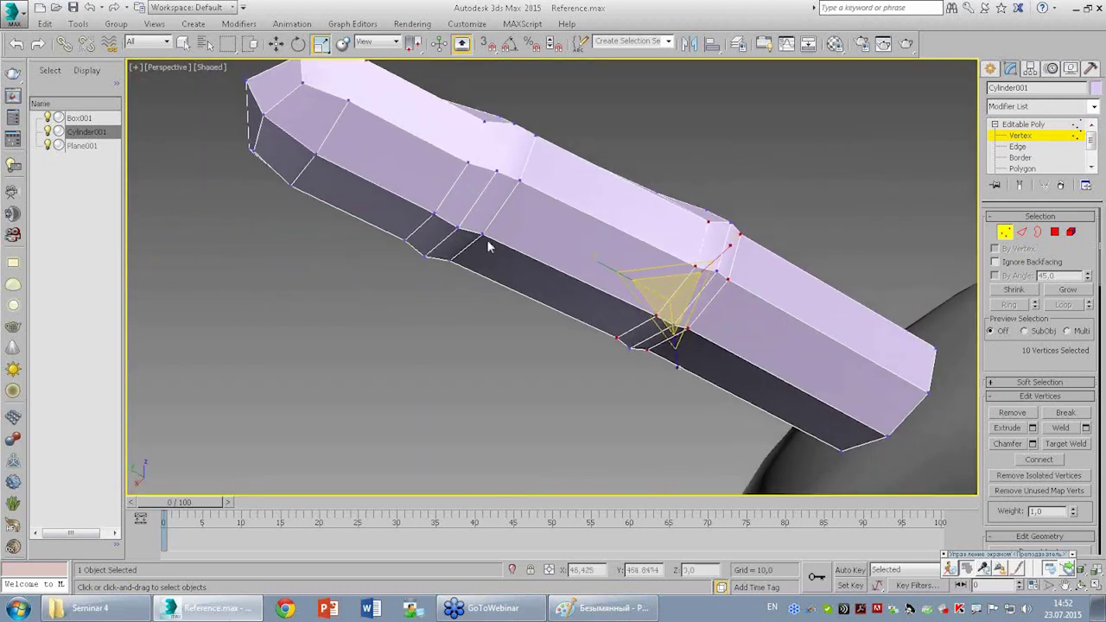
key("2")
left_click(462, 197)
left_click(447, 240, "ctrl")
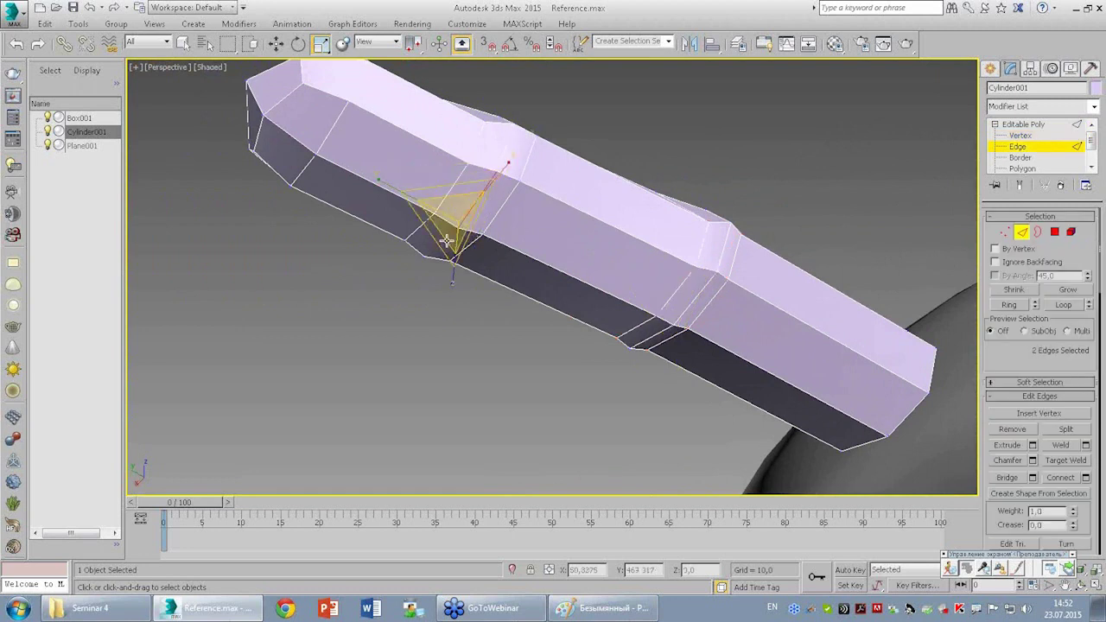
mouse_move(446, 240)
middle_mouse_down("alt")
mouse_move(523, 257)
mouse_move(513, 266)
middle_mouse_up("alt")
key("w")
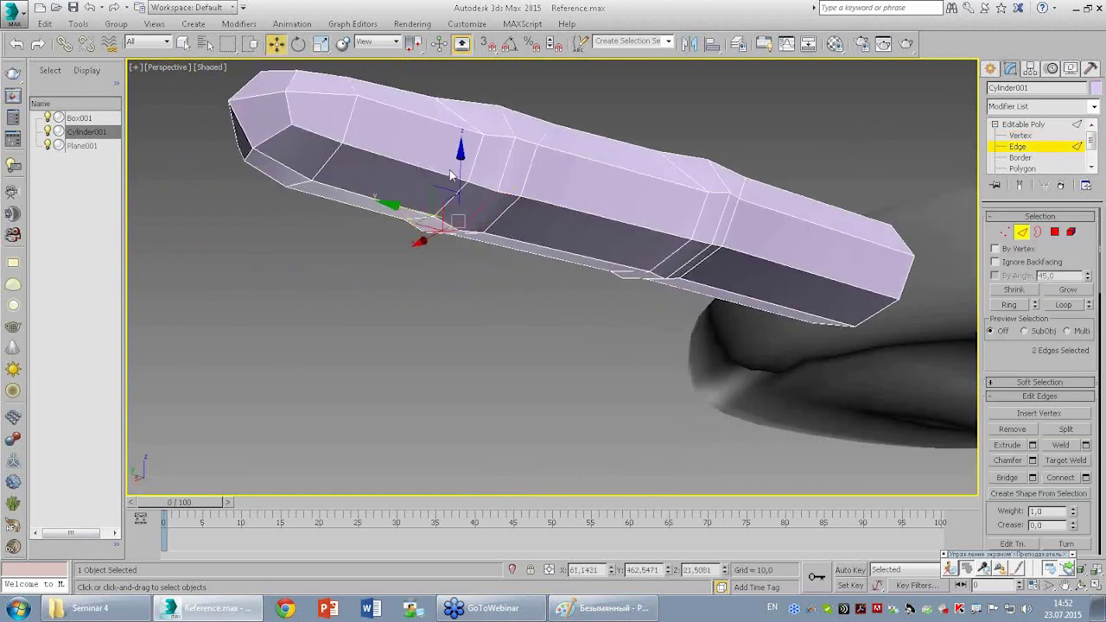
left_click_drag(459, 168, 459, 159)
Raise two edges at the next joint to form a second knuckle bump.
mouse_move(459, 161)
middle_mouse_down("alt")
mouse_move(636, 250)
mouse_move(715, 240)
mouse_move(712, 259)
mouse_move(696, 250)
middle_mouse_up("alt")
left_click(715, 238)
left_click(712, 259, "ctrl")
left_click_drag(701, 214, 701, 200)
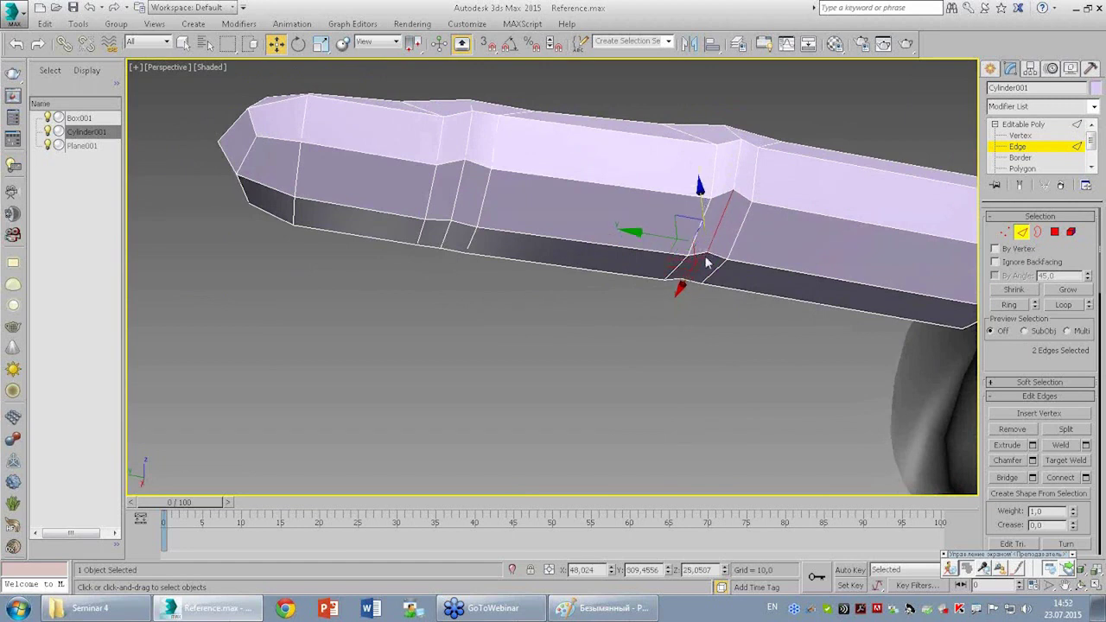
Clear the selection, check the reshaped finger from side and underside, and exit sub-object mode.
left_click(542, 327)
middle_click_drag(542, 327, 654, 291, "alt")
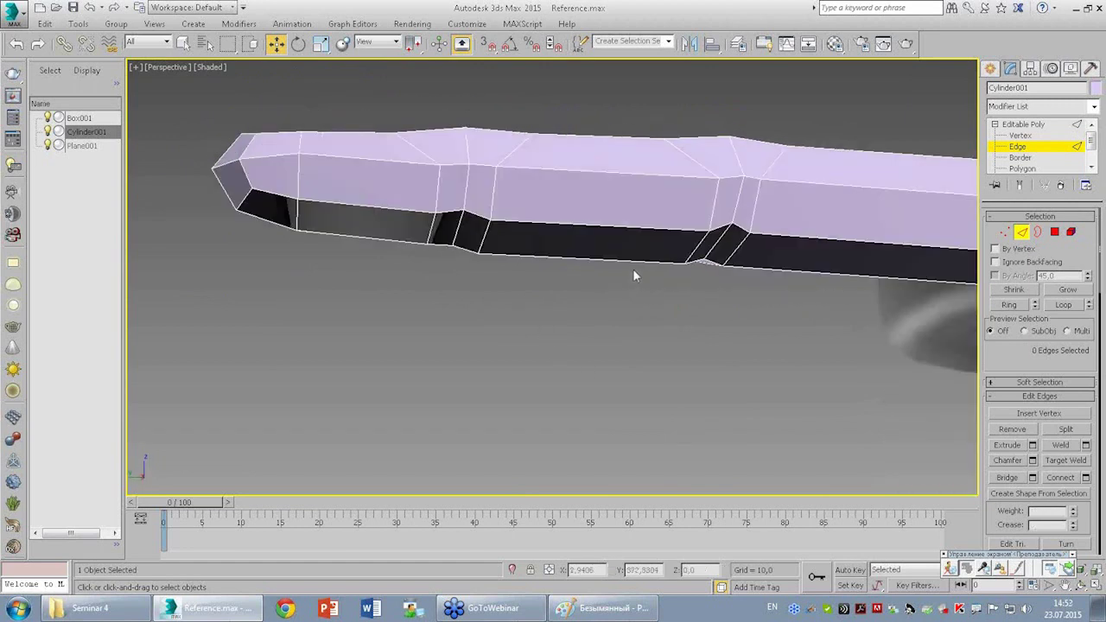
key("alt+w")
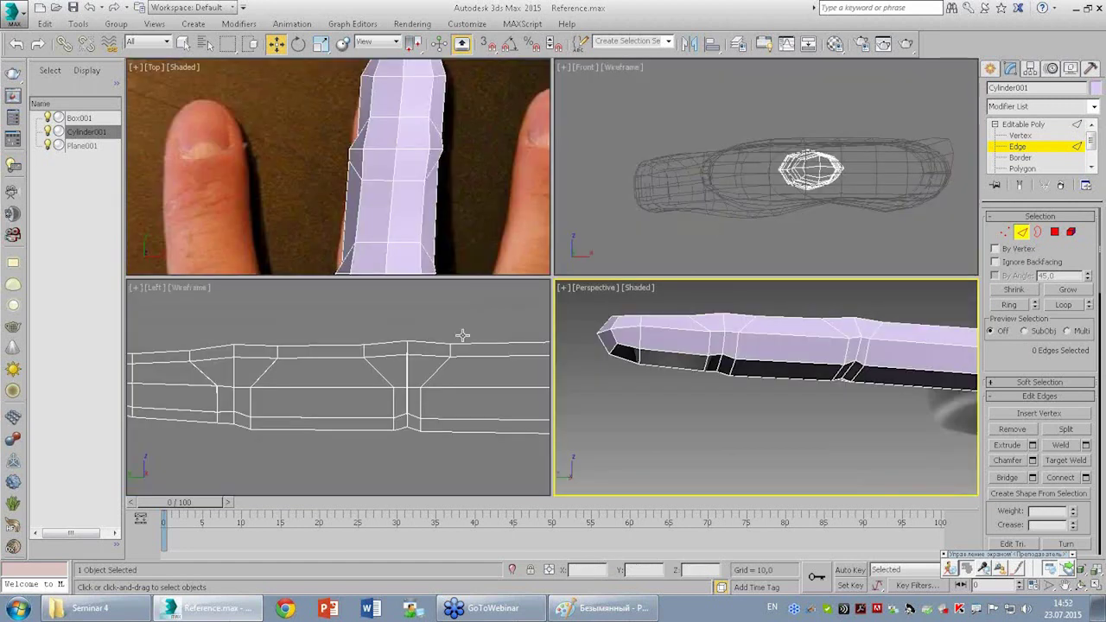
key("alt+w")
middle_click_drag(444, 358, 561, 327)
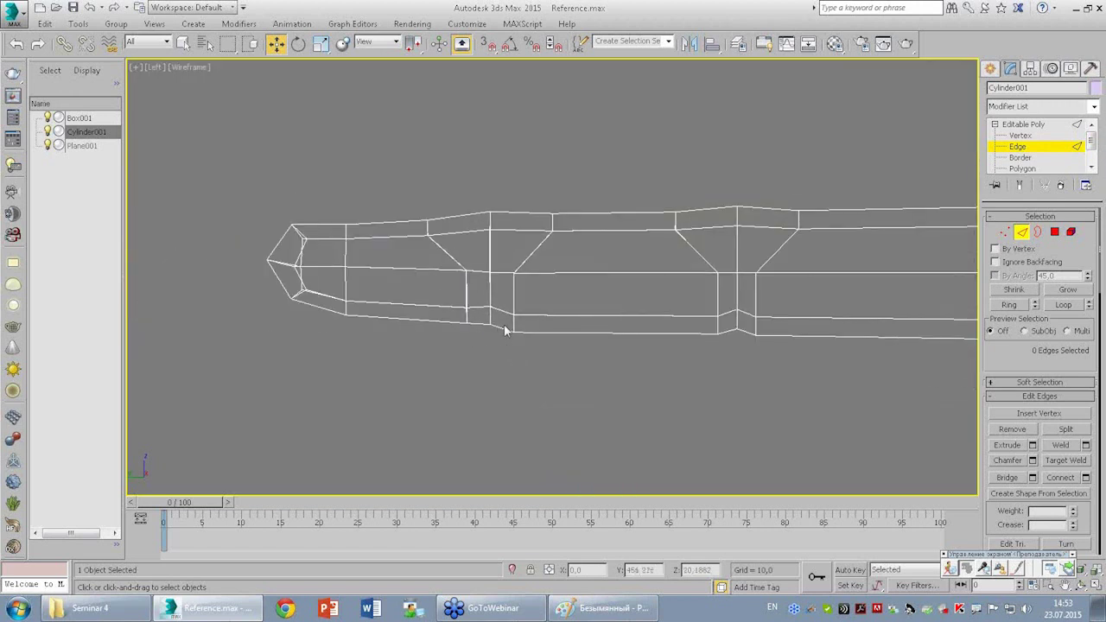
key("alt+w")
left_click(795, 391)
key("alt+w")
middle_click_drag(794, 391, 993, 141, "alt")
left_click(1023, 124)
left_click(1041, 105)
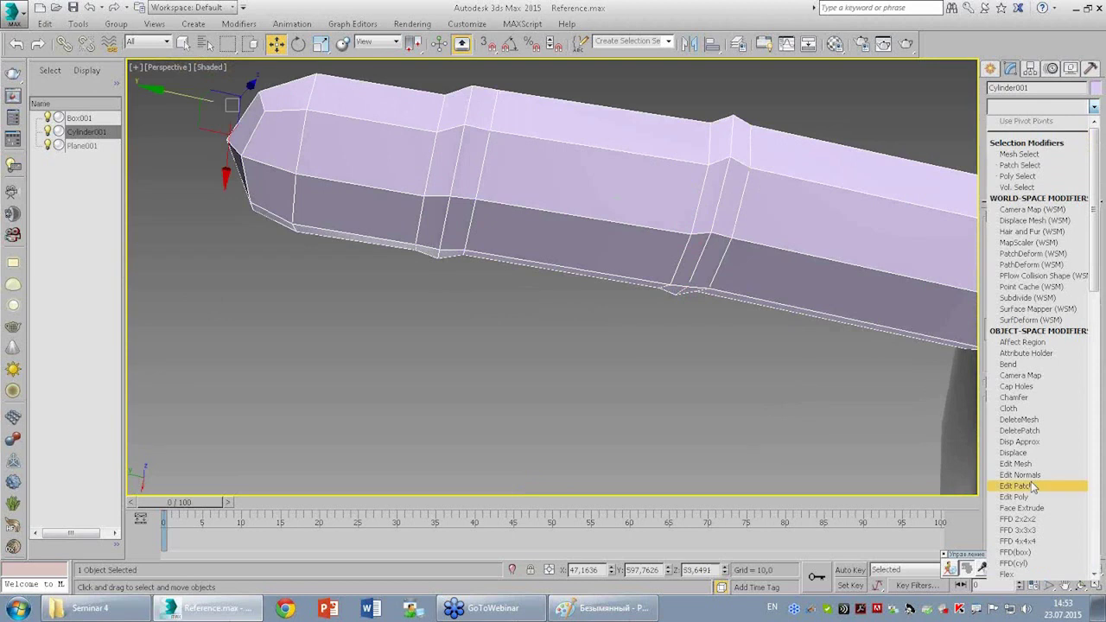
Apply a TurboSmooth modifier to the finger and inspect the smoothed result.
scroll(1031, 487, "down", 5)
left_click(1023, 380)
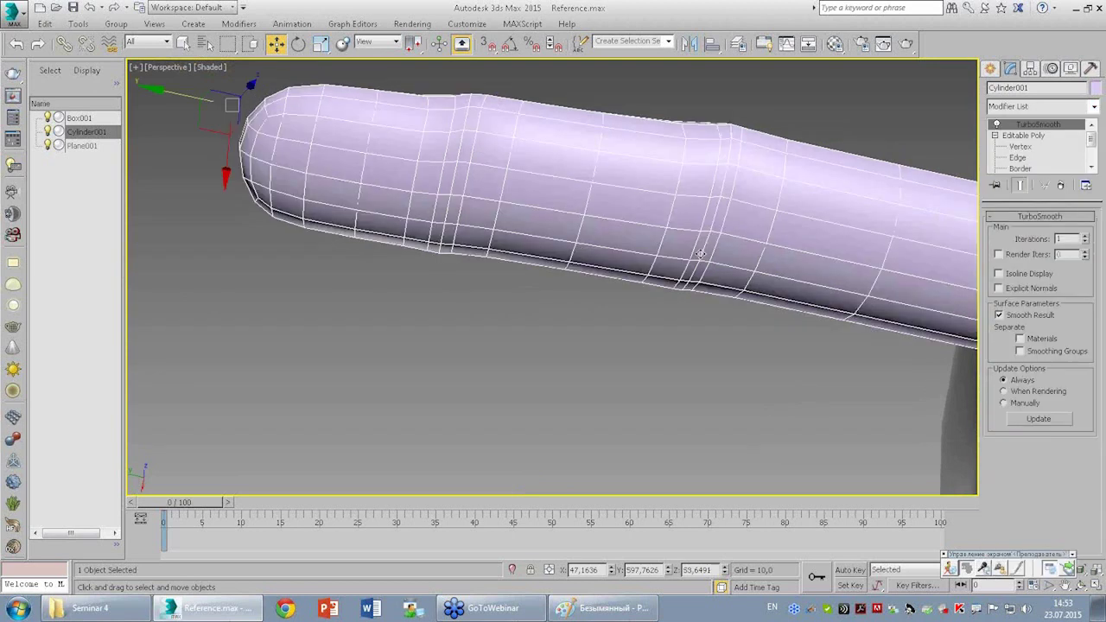
scroll(793, 331, "down", 3)
left_click(738, 401)
mouse_move(738, 400)
middle_mouse_down("alt")
mouse_move(684, 336)
mouse_move(741, 292)
mouse_move(742, 325)
mouse_move(716, 371)
mouse_move(716, 428)
middle_mouse_up("alt")
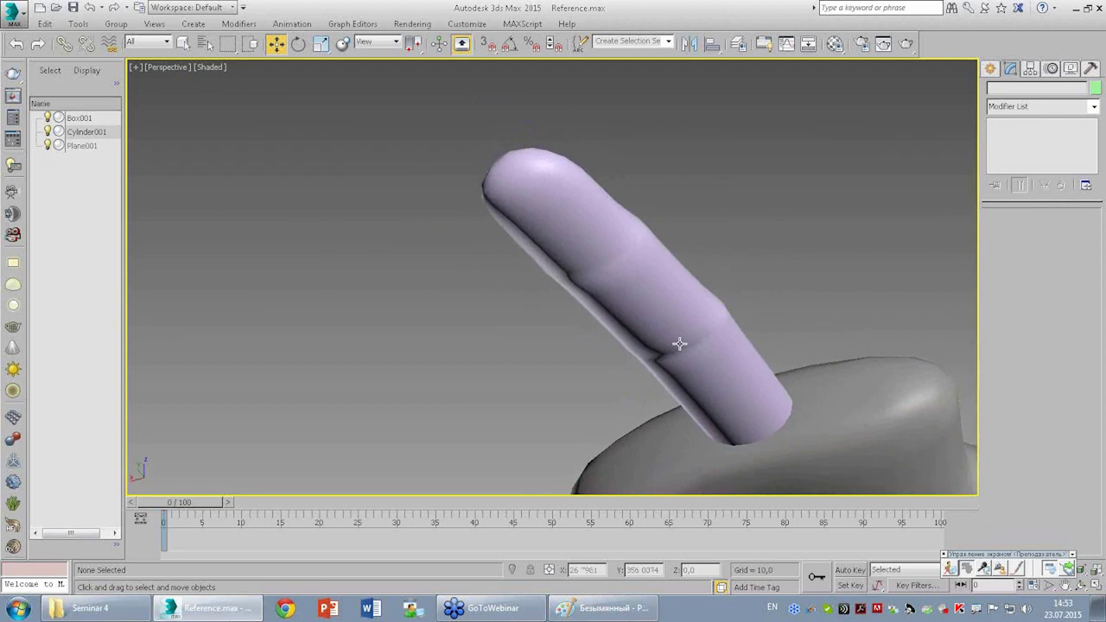
mouse_move(713, 336)
middle_mouse_down("alt")
mouse_move(716, 371)
mouse_move(711, 317)
middle_mouse_up("alt")
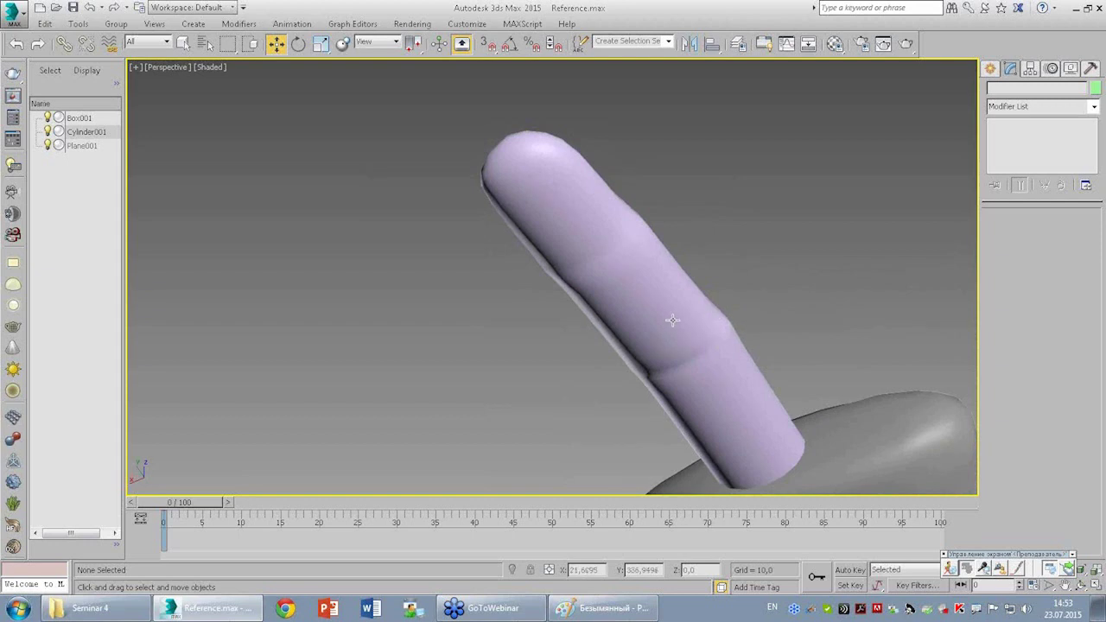
Change the finger cylinder's object colour to white.
left_click(672, 321)
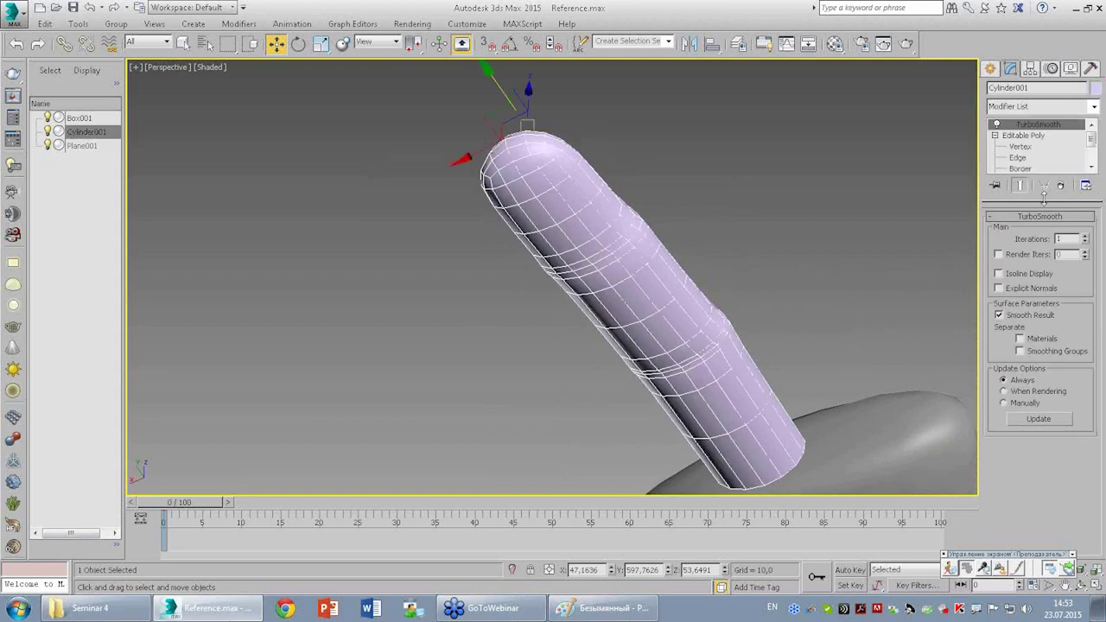
left_click(1096, 88)
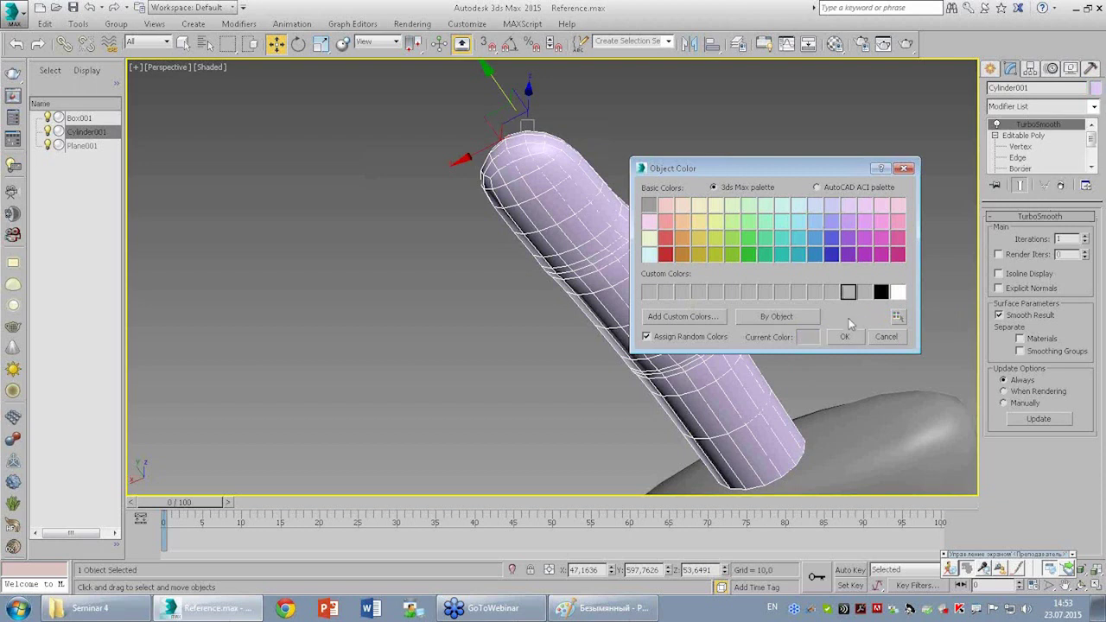
left_click(845, 336)
mouse_move(848, 333)
middle_mouse_down("alt")
mouse_move(756, 376)
mouse_move(740, 400)
middle_mouse_up("alt")
In the maximized Left view, adjust three base-mesh vertices beneath the first knuckle.
key("alt+w")
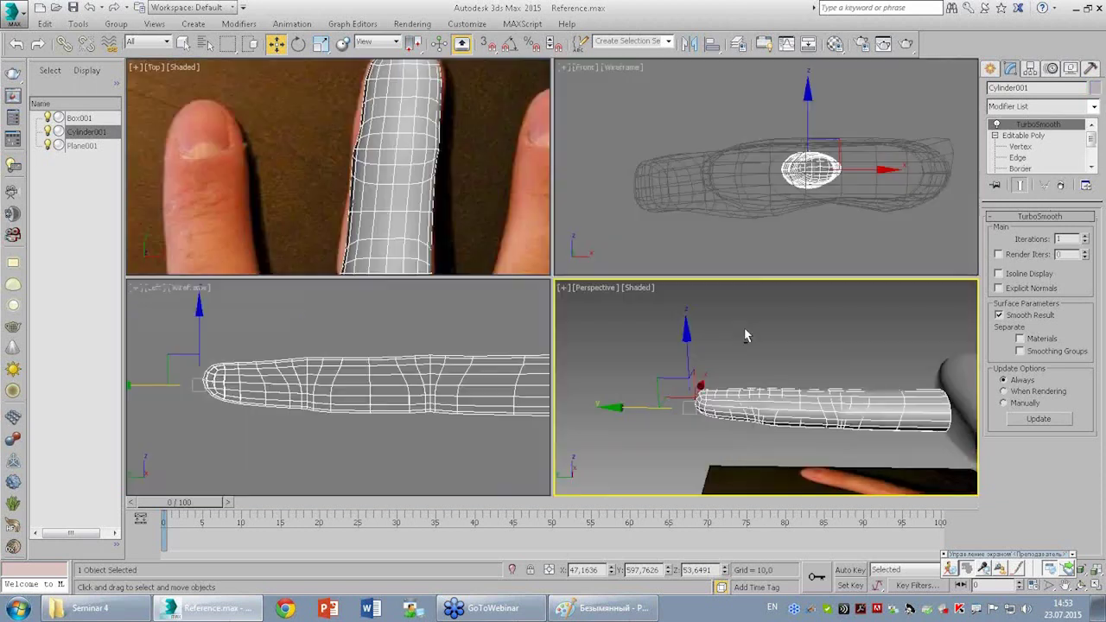
left_click(507, 381)
key("alt+w")
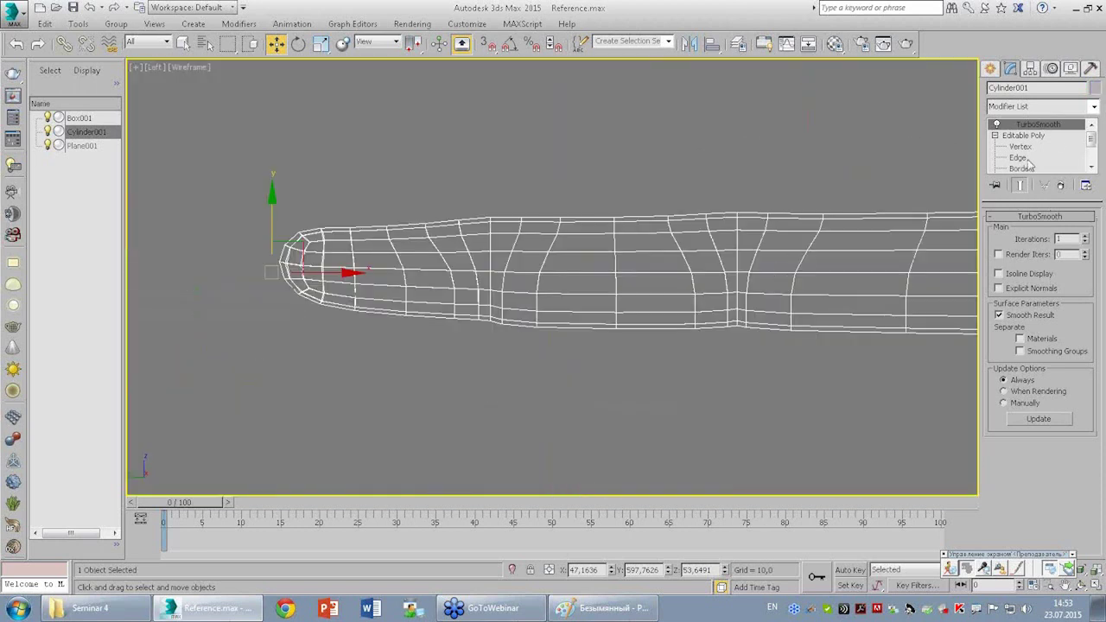
left_click(1020, 146)
scroll(527, 327, "up", 3)
left_click_drag(432, 313, 449, 346)
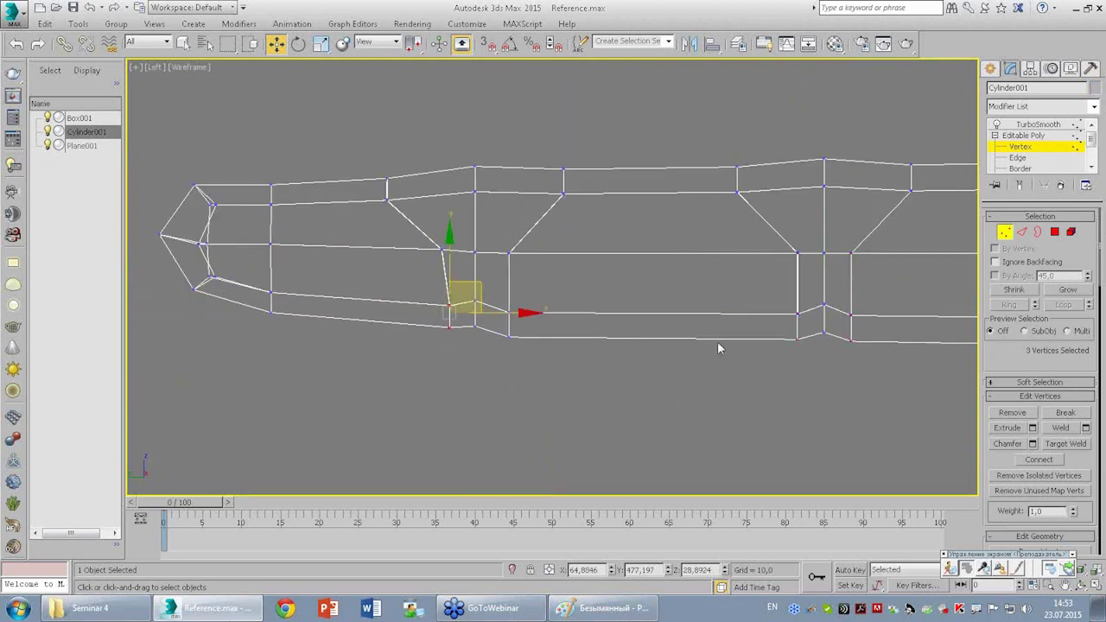
middle_click_drag(802, 311, 709, 274)
left_click(625, 357)
Add two edge loops across the finger's middle section using Connect with 2 segments.
scroll(626, 362, "down", 2)
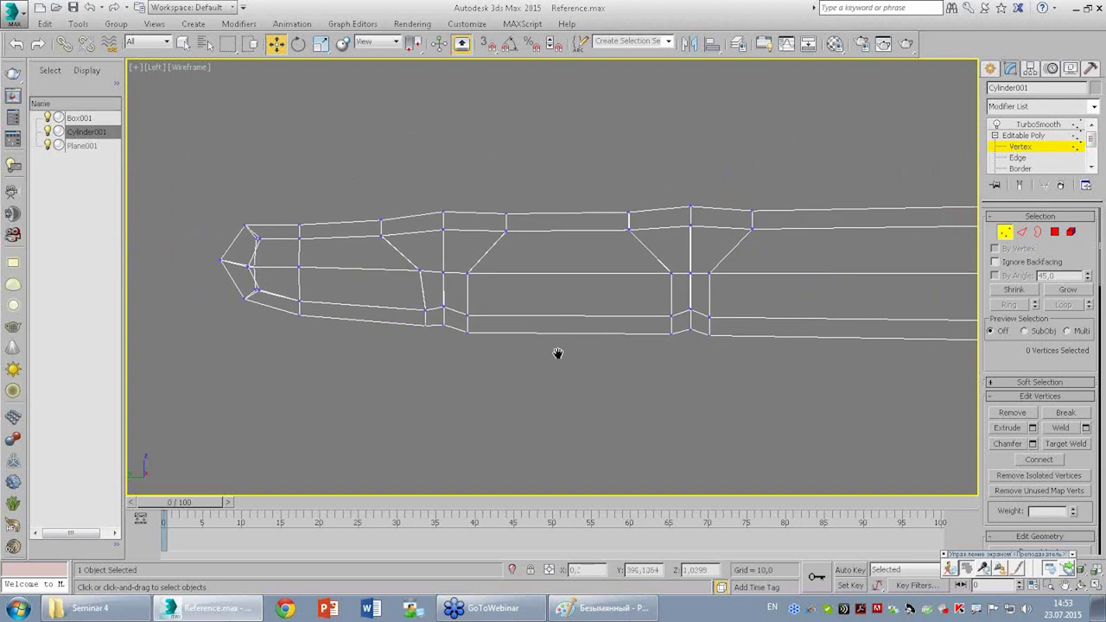
middle_click_drag(403, 345, 535, 325)
left_click(1021, 230)
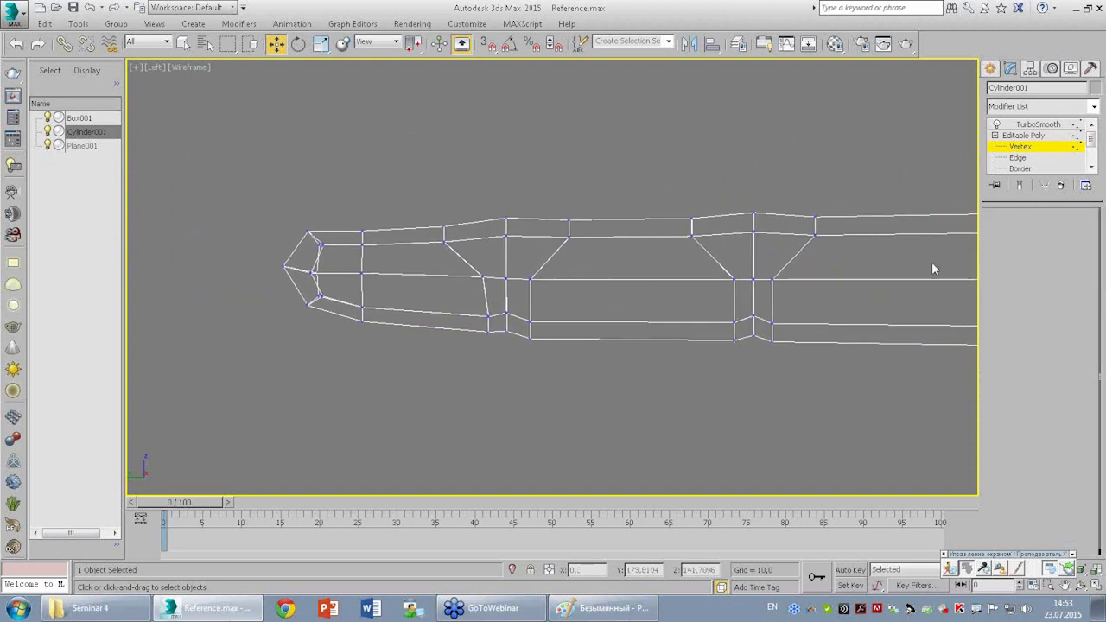
left_click_drag(629, 183, 639, 369)
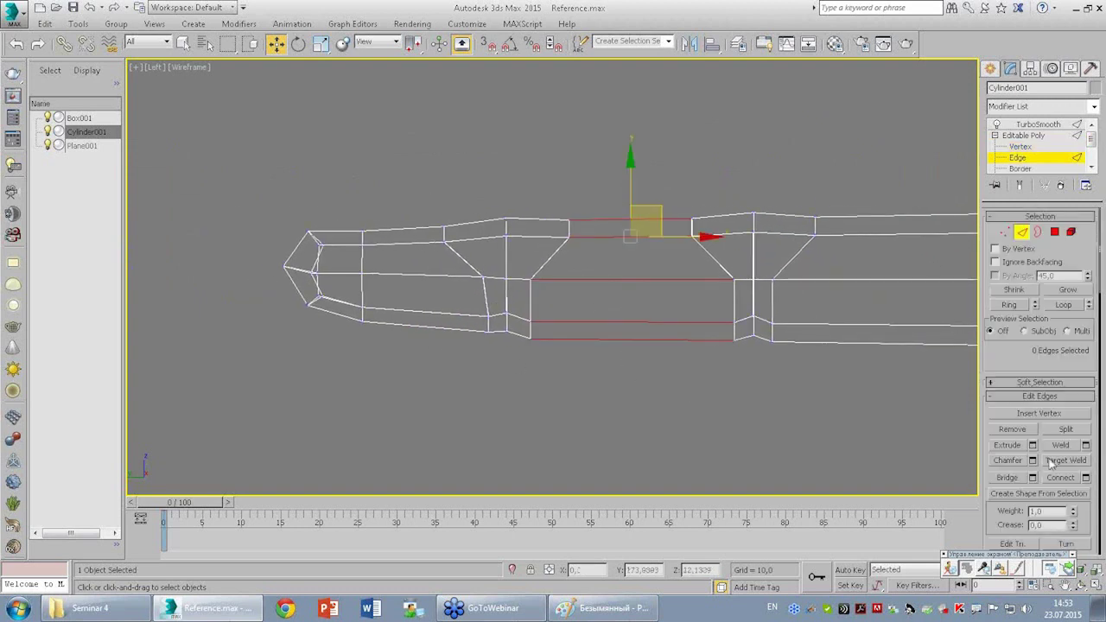
left_click(1086, 477)
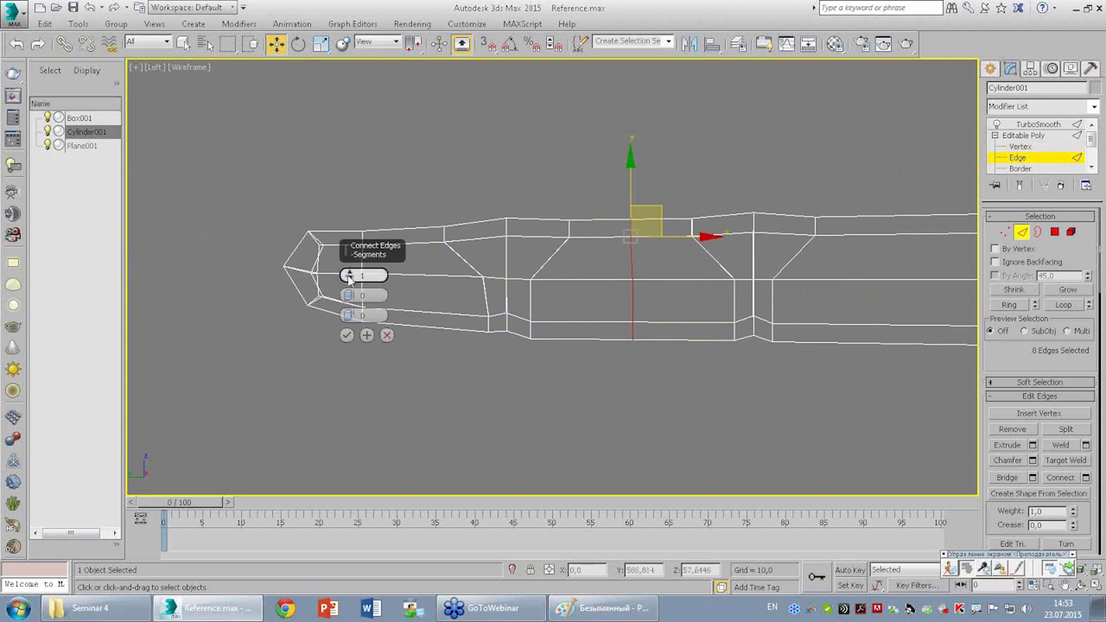
left_click_drag(349, 276, 350, 272)
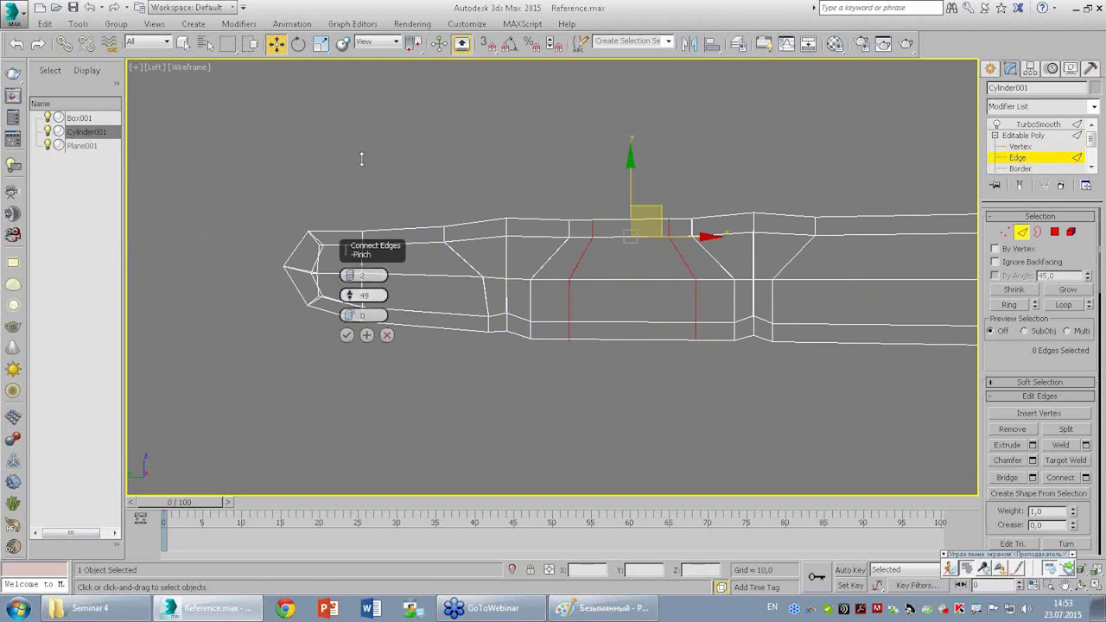
left_click(346, 334)
Slide a new-loop vertex left along the underside, then select the base section's lengthwise edges.
key("1")
left_click(569, 337)
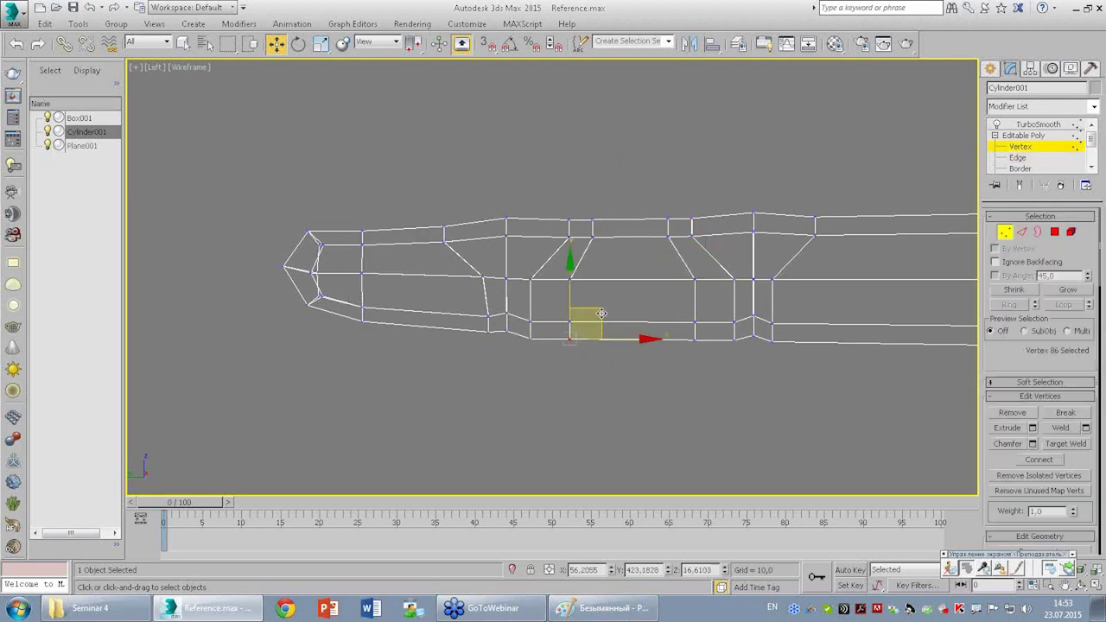
left_click_drag(601, 313, 589, 314)
left_click(702, 347)
left_click_drag(703, 353, 732, 329)
middle_click_drag(733, 329, 595, 301)
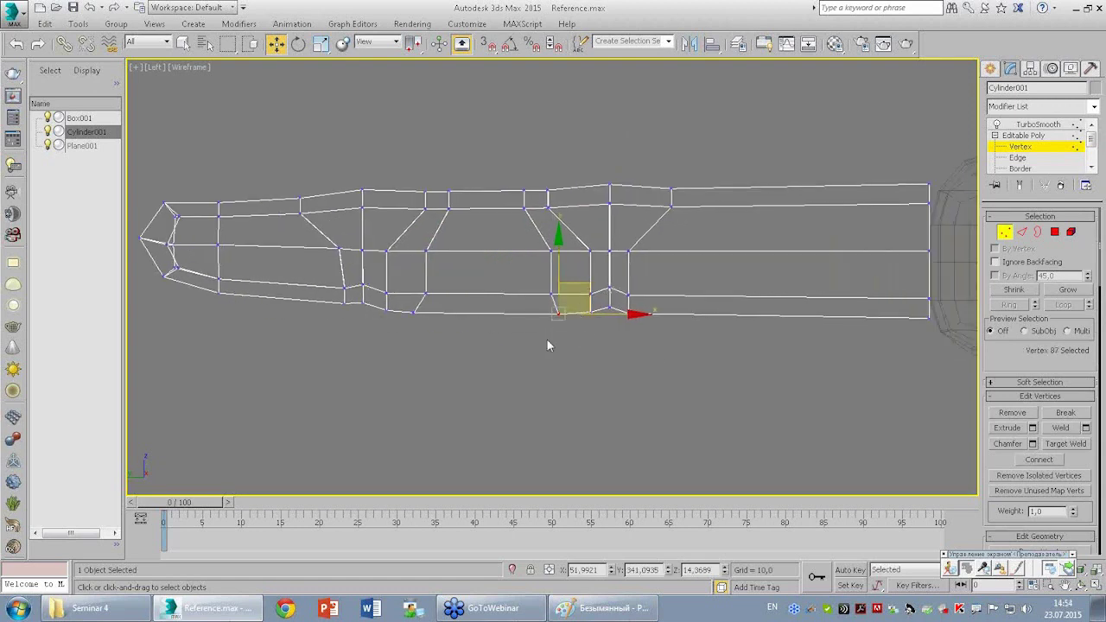
middle_click_drag(547, 345, 493, 349)
left_click(660, 275)
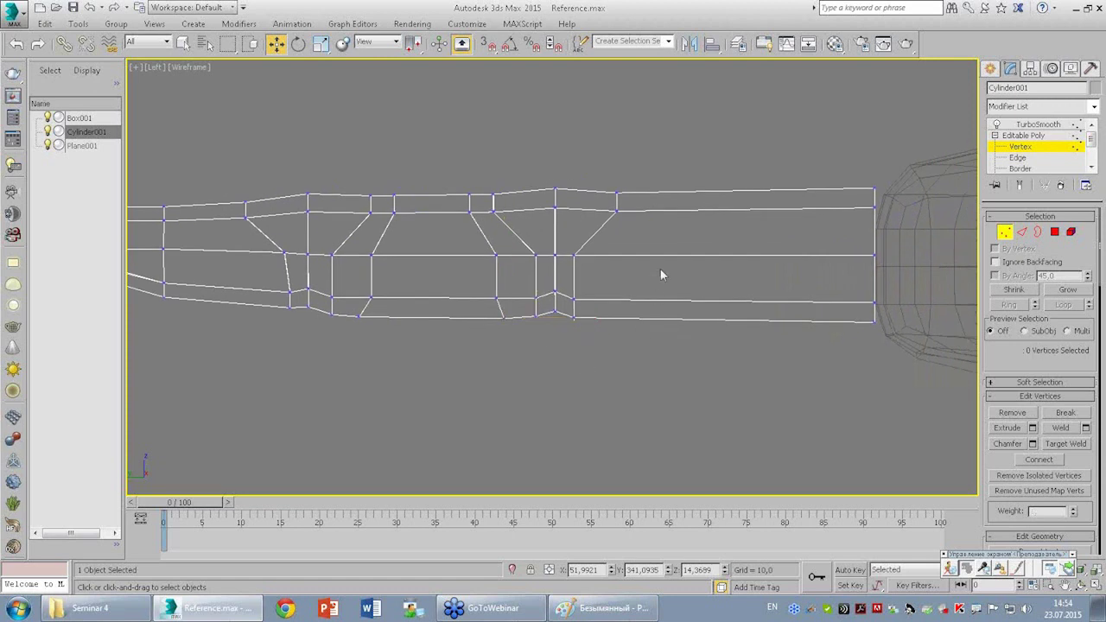
left_click(1021, 232)
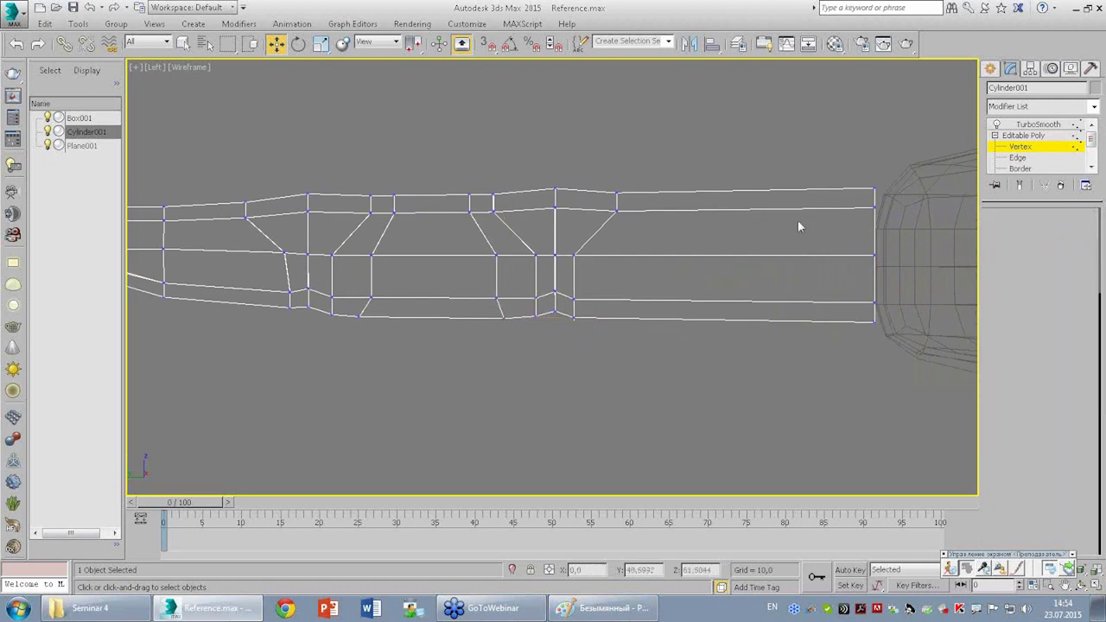
left_click_drag(735, 340, 760, 177)
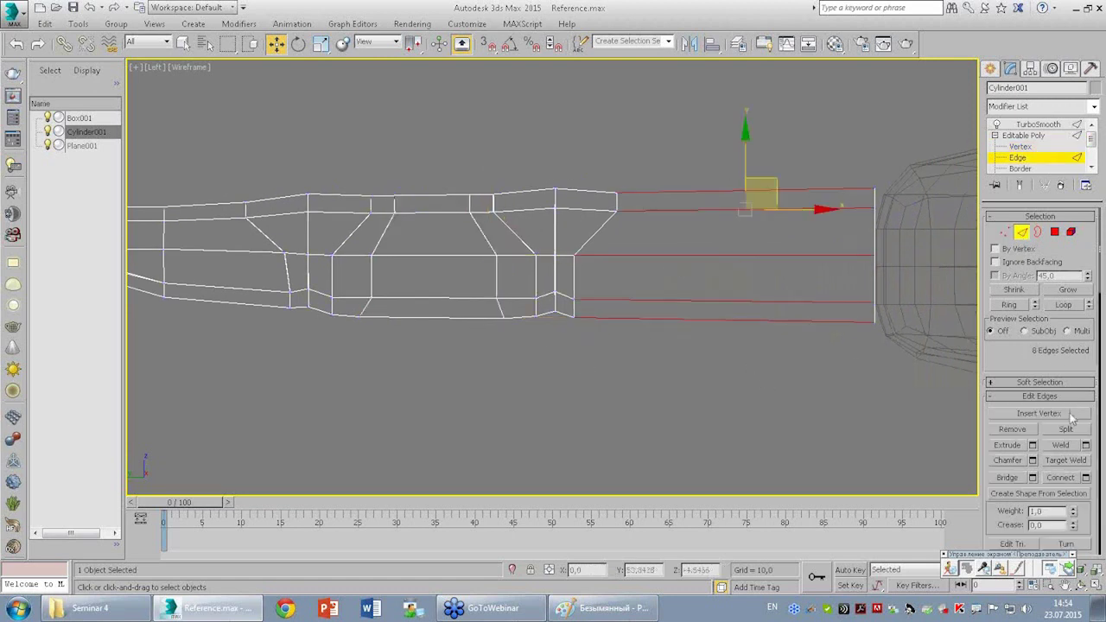
Connect the base-section edges with a new loop and move its vertices to crease the base knuckle.
left_click(1085, 478)
left_click(339, 340)
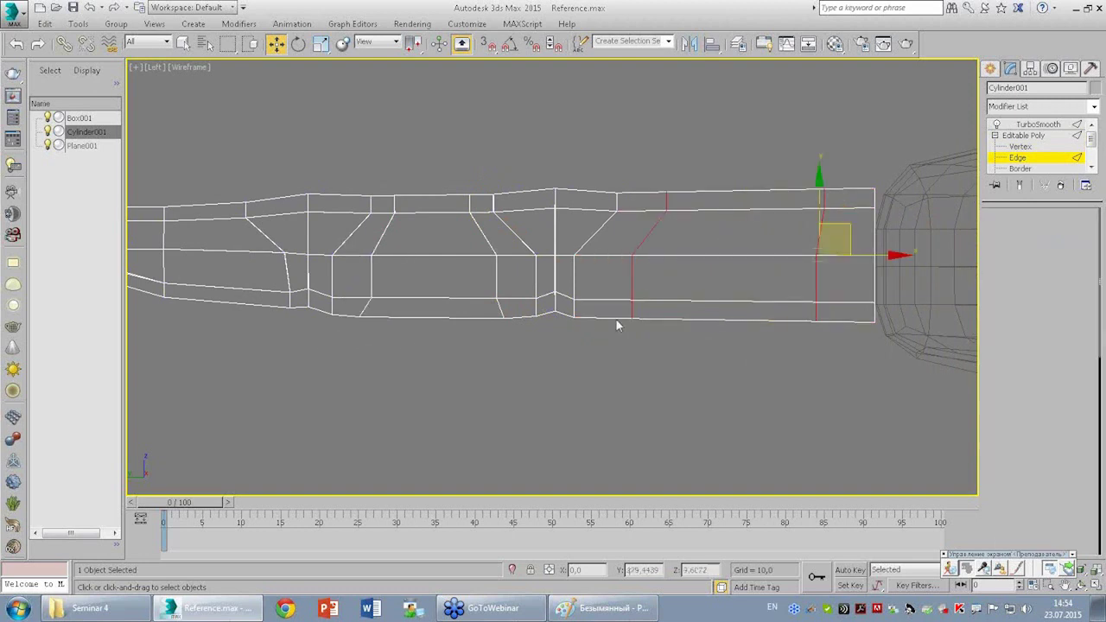
key("1")
left_click(631, 304)
mouse_move(643, 290)
left_mouse_down()
mouse_move(634, 290)
mouse_move(860, 305)
left_mouse_up()
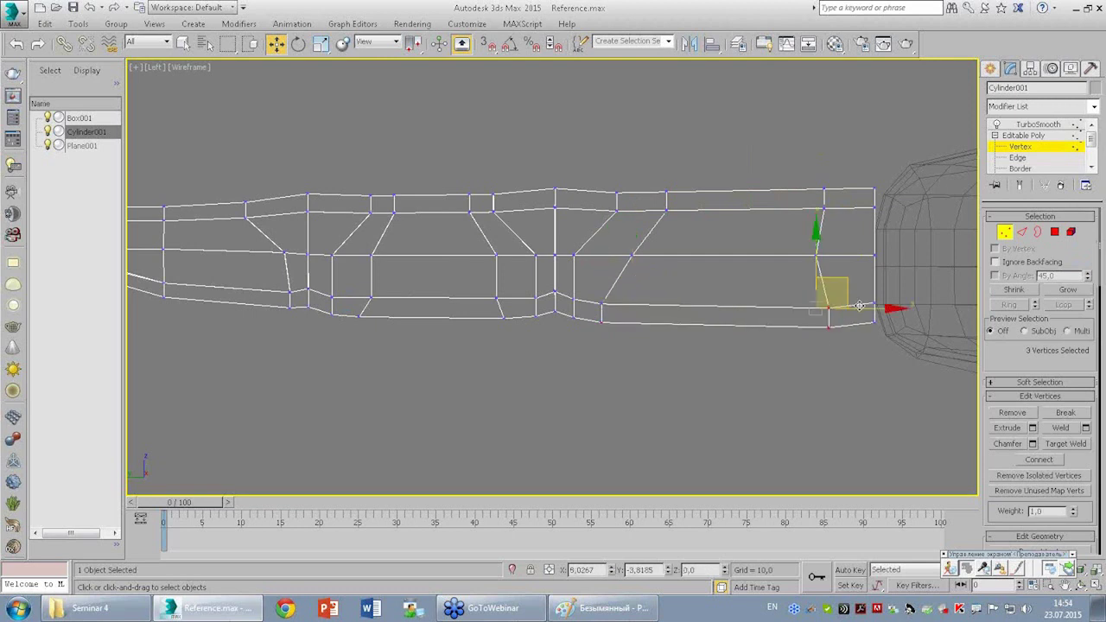
left_click(790, 242)
Return to the four-view layout, then maximize Perspective and orbit to a side-on view of the finger.
scroll(691, 217, "down", 3)
scroll(704, 250, "up", 2)
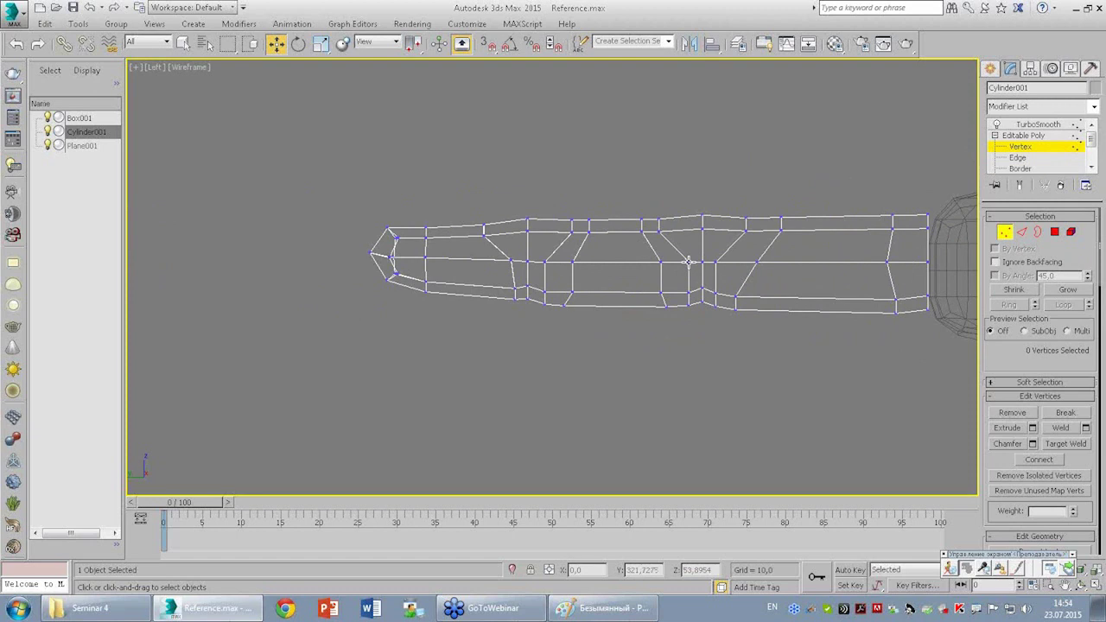
scroll(691, 281, "up", 2)
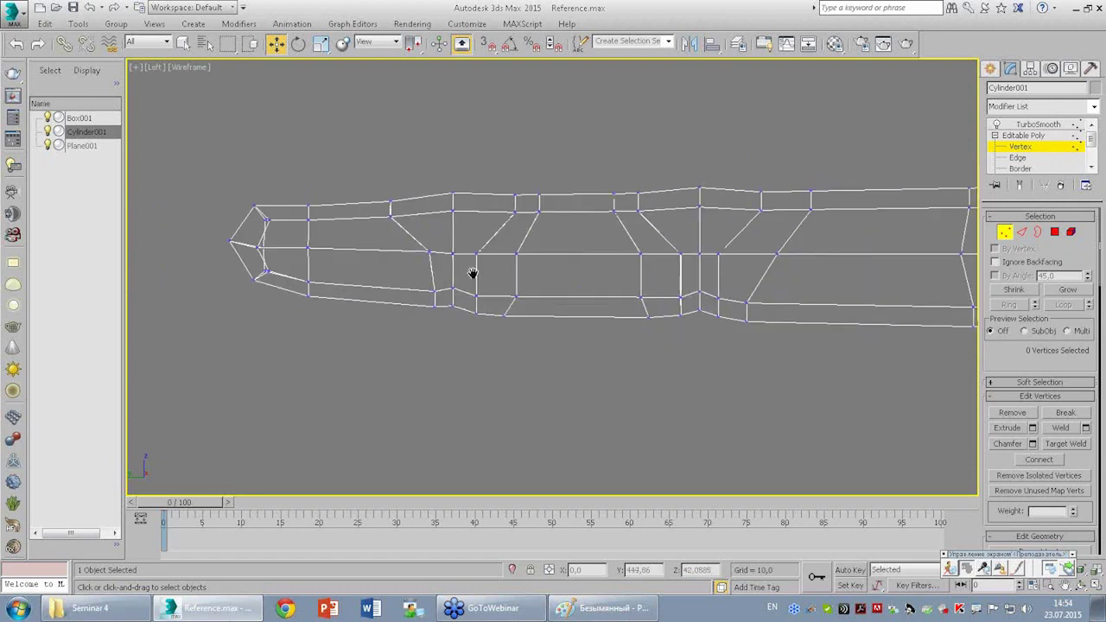
key("alt+w")
left_click(833, 442)
key("alt+w")
scroll(724, 330, "up", 3)
mouse_move(724, 331)
middle_mouse_down("alt")
mouse_move(717, 346)
mouse_move(696, 237)
mouse_move(667, 207)
middle_mouse_up("alt")
In the maximized Left view, move the vertices of the first two knuckles to reshape the joints.
key("alt+w")
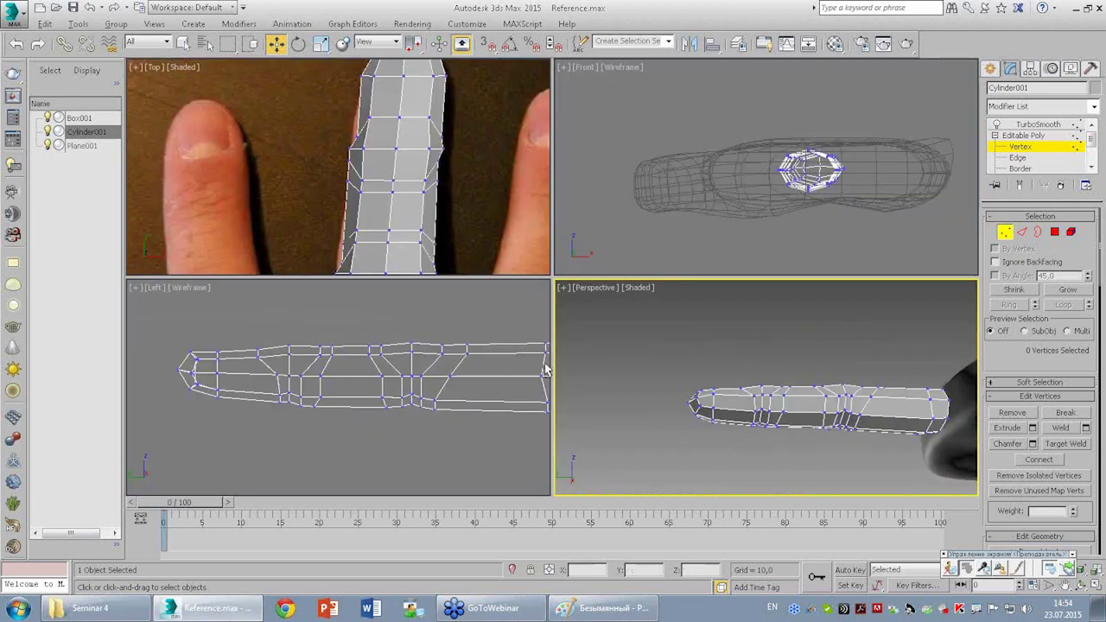
left_click(368, 347)
key("alt+w")
scroll(490, 309, "up", 4)
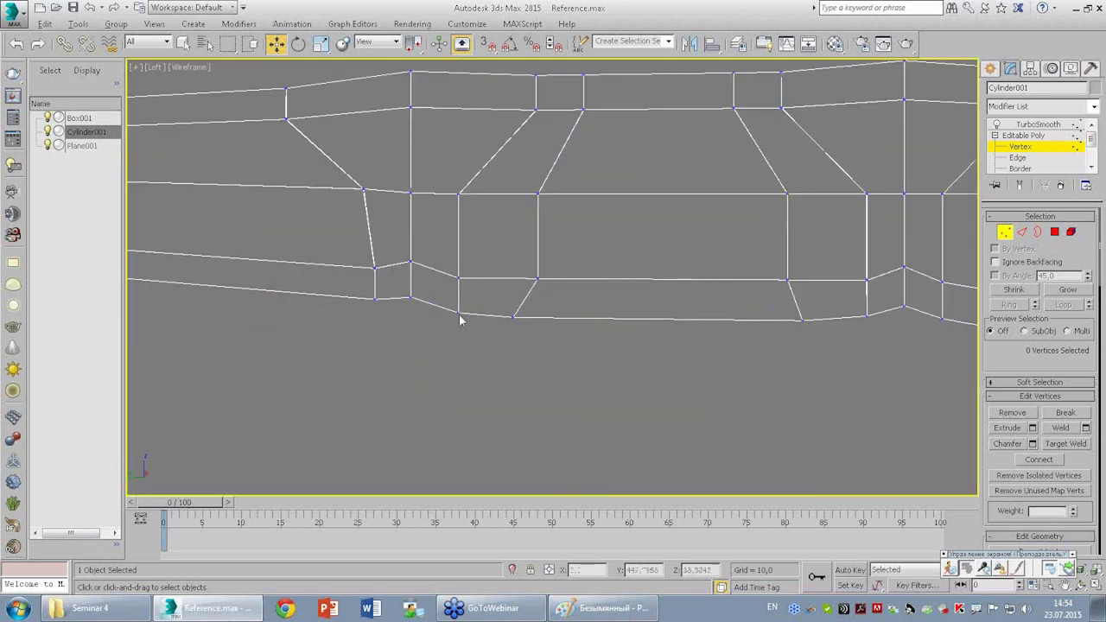
left_click(458, 313)
left_click_drag(460, 285, 411, 331)
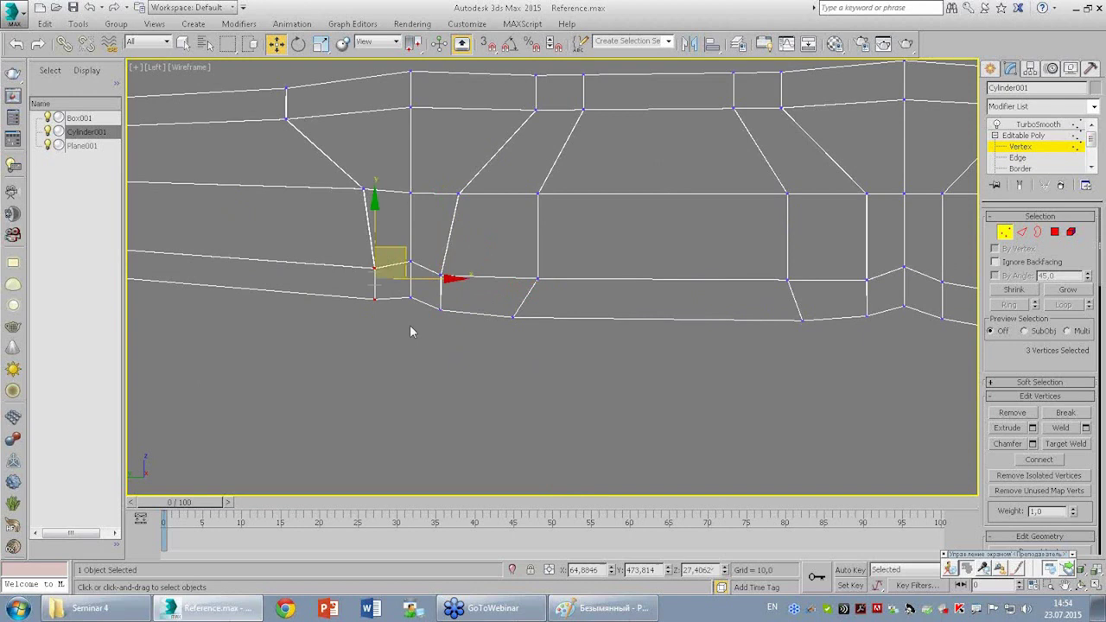
left_click_drag(403, 267, 411, 276)
middle_click_drag(849, 264, 679, 274)
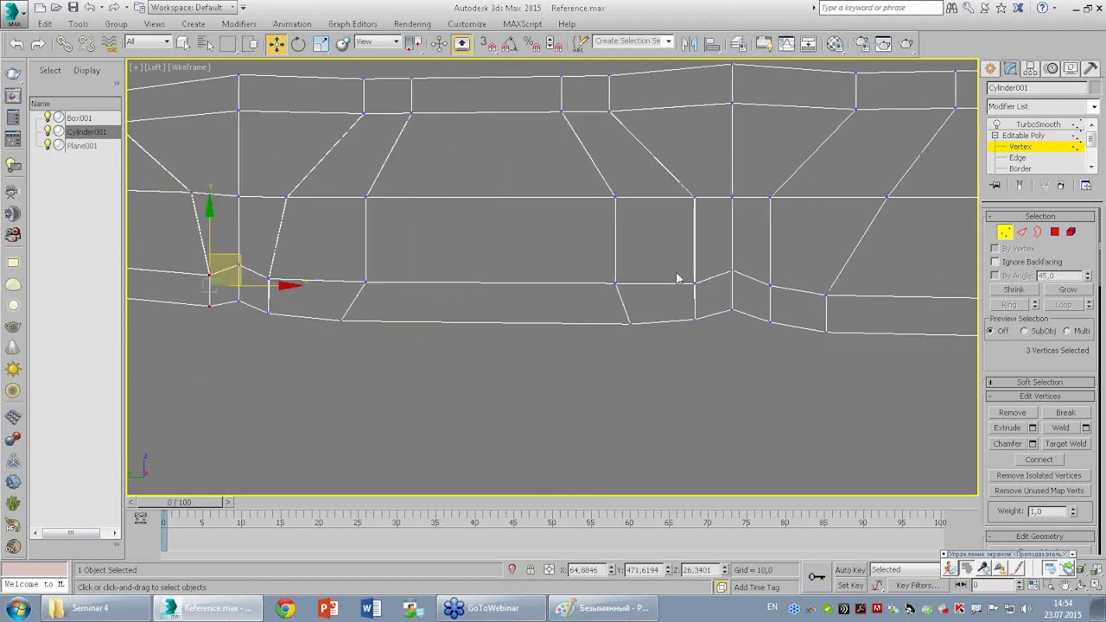
left_click_drag(679, 274, 718, 320)
left_click_drag(722, 268, 730, 275)
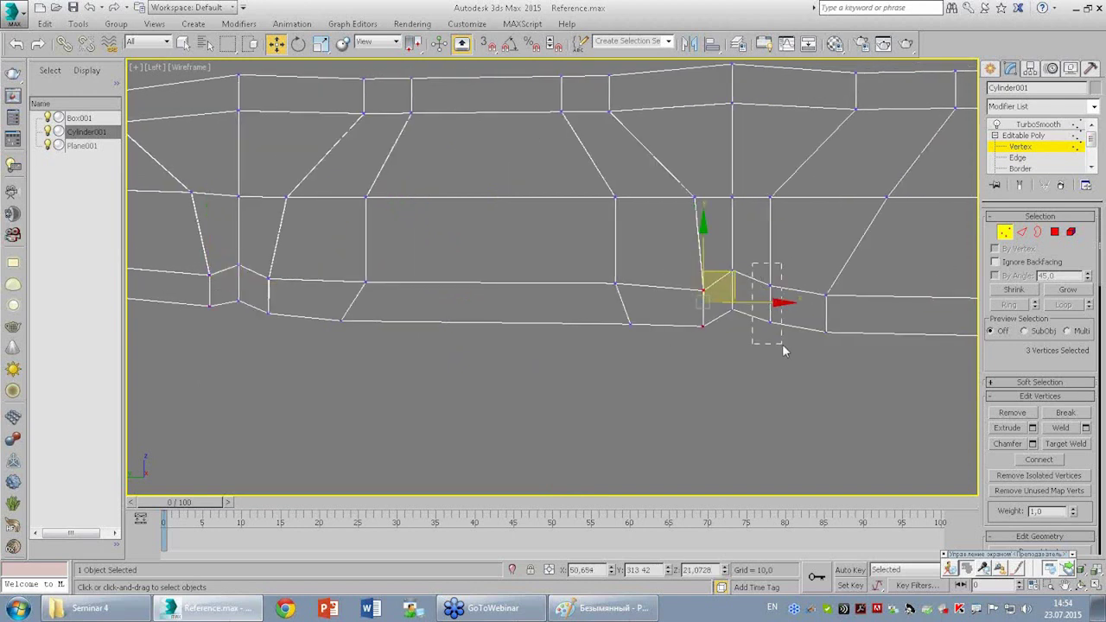
In a wireframe Top view, pull a right-side joint vertex slightly inward.
key("alt+w")
key("alt+w")
scroll(846, 317, "up", 3)
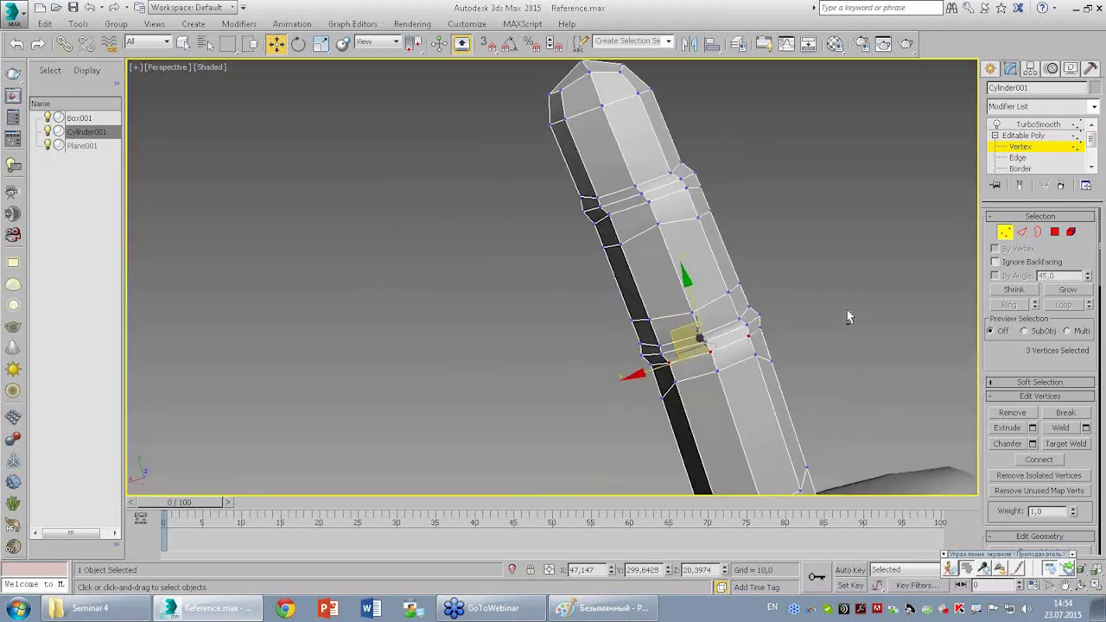
key("alt+w")
right_click(392, 171)
key("alt+w")
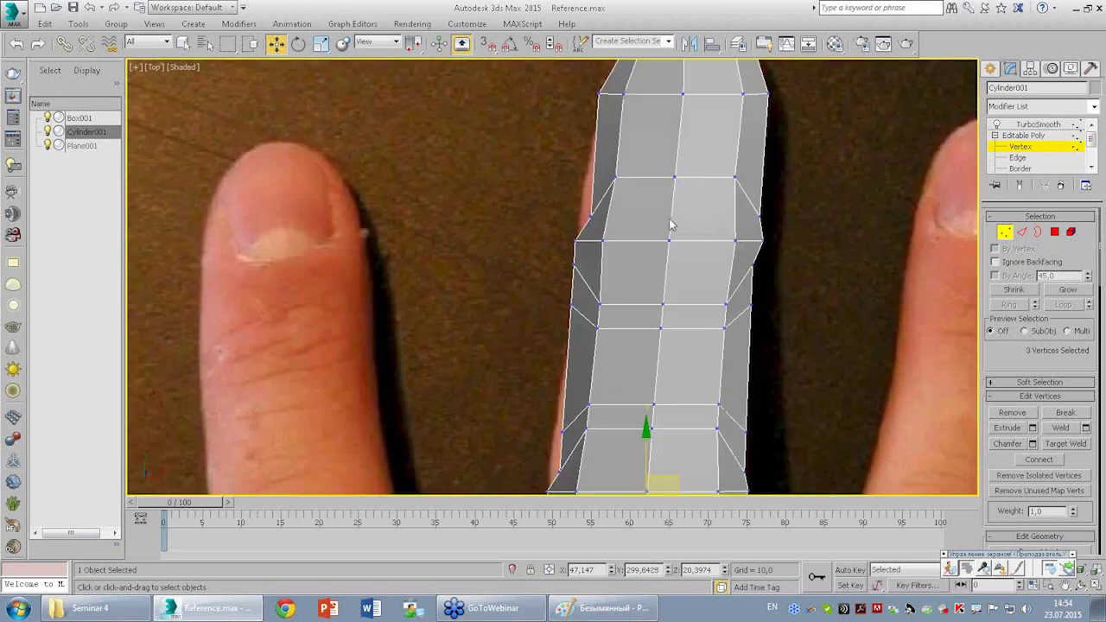
scroll(672, 225, "up", 1)
scroll(630, 222, "down", 3)
scroll(514, 370, "up", 3)
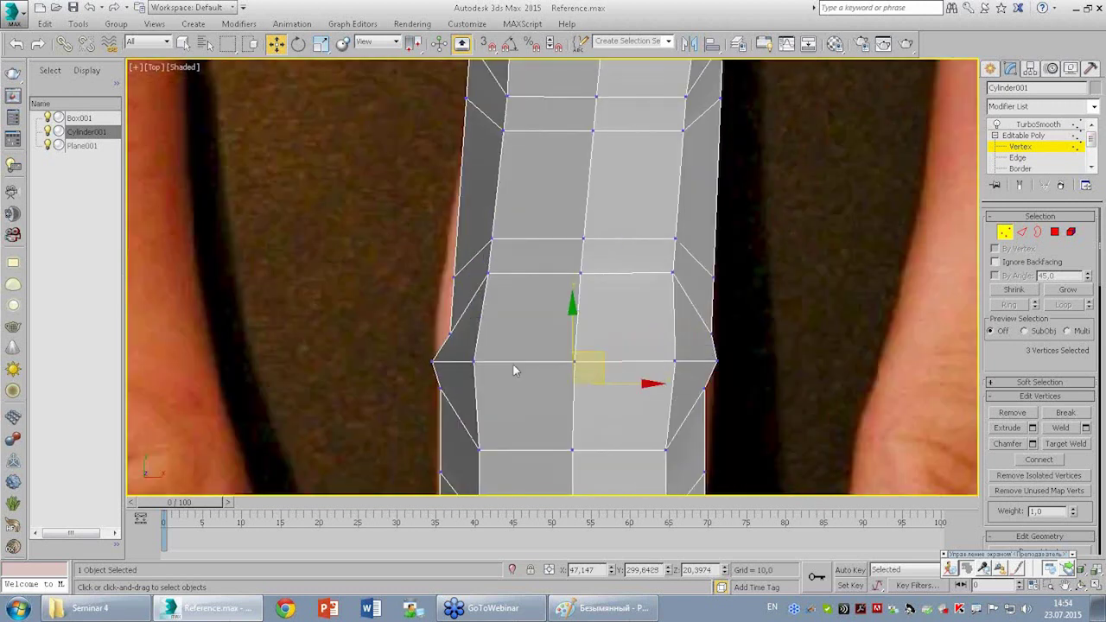
key("F3")
scroll(444, 439, "up", 2)
mouse_move(394, 304)
left_mouse_down()
mouse_move(473, 331)
mouse_move(481, 311)
left_mouse_up()
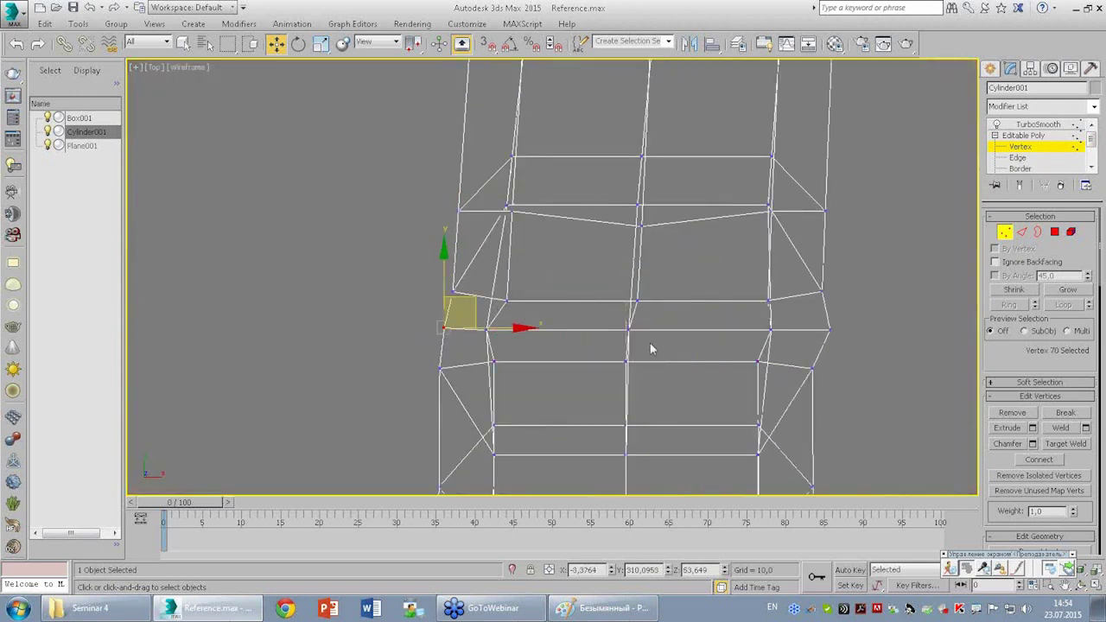
left_click(827, 329)
left_click_drag(827, 329, 818, 327)
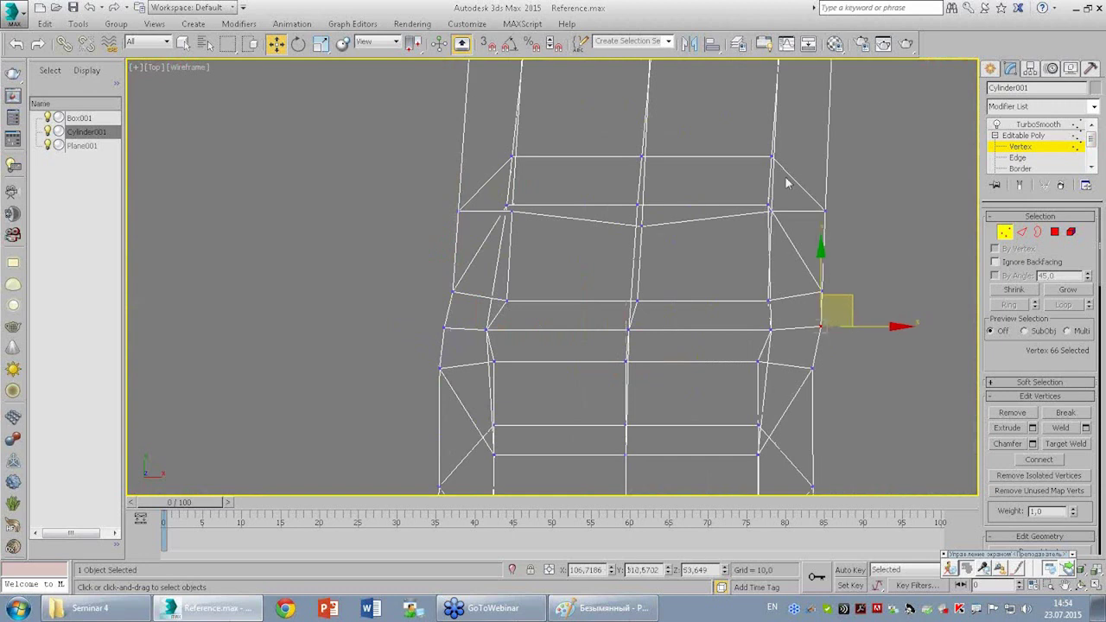
Nudge another right-side joint vertex inward, then clear the selection and maximize Perspective.
scroll(656, 111, "down", 3)
scroll(614, 153, "up", 1)
left_click(791, 313)
left_click_drag(797, 314, 791, 316)
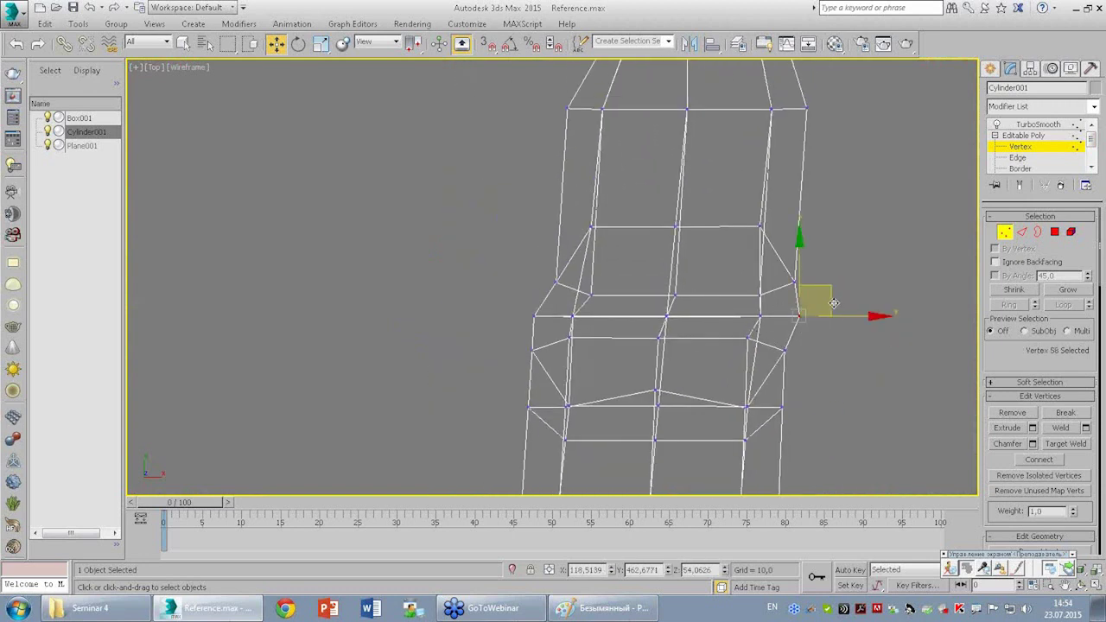
left_click(534, 316)
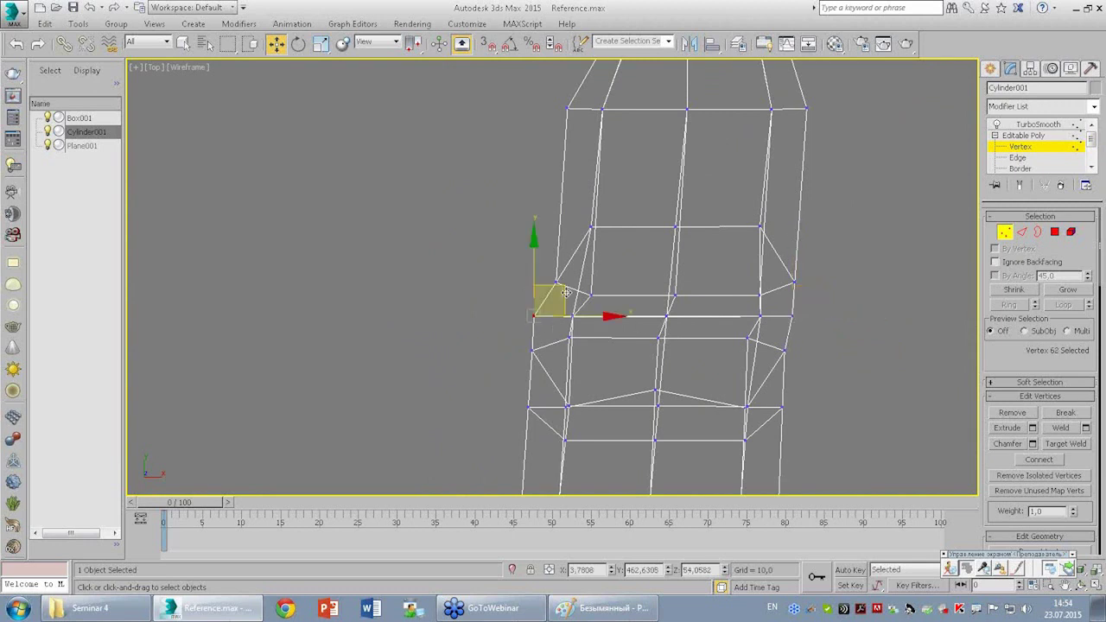
scroll(611, 242, "down", 3)
left_click(677, 273)
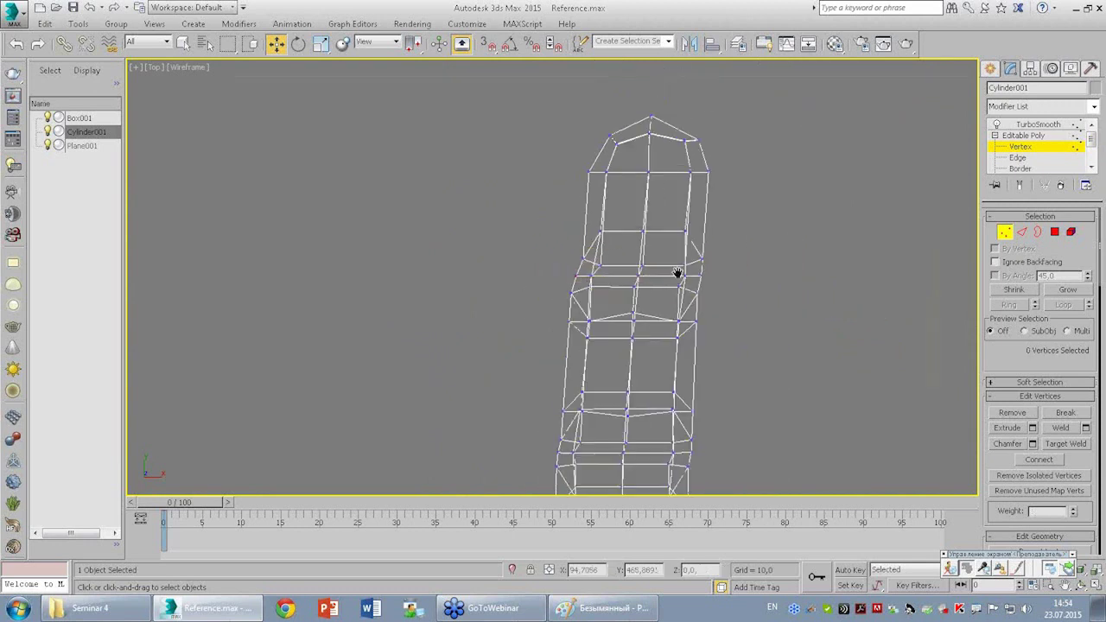
key("alt+w")
left_click(765, 281)
key("alt+w")
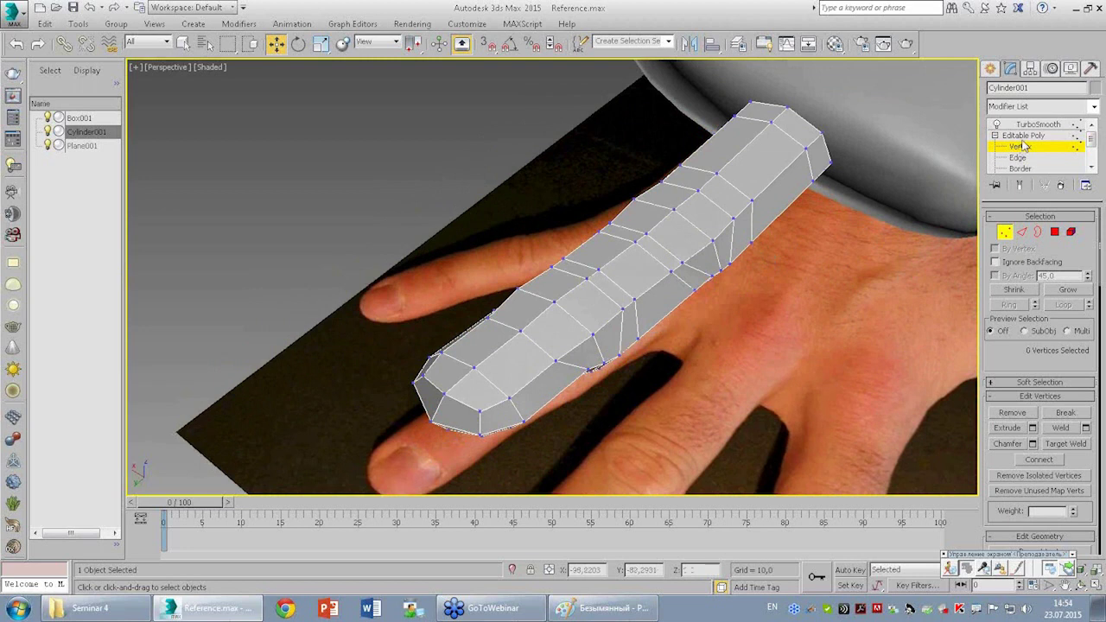
Turn on Show End Result and orbit around the TurboSmoothed finger to preview it.
left_click(1023, 135)
left_click(1037, 124)
mouse_move(711, 295)
middle_mouse_down("alt")
mouse_move(730, 171)
mouse_move(740, 200)
mouse_move(710, 247)
mouse_move(675, 164)
mouse_move(671, 254)
mouse_move(650, 278)
mouse_move(639, 272)
mouse_move(662, 225)
mouse_move(669, 260)
mouse_move(812, 234)
mouse_move(815, 202)
mouse_move(844, 234)
mouse_move(810, 274)
mouse_move(718, 291)
mouse_move(668, 186)
mouse_move(671, 302)
mouse_move(755, 276)
mouse_move(775, 287)
mouse_move(729, 318)
mouse_move(656, 281)
mouse_move(667, 324)
mouse_move(692, 215)
mouse_move(716, 221)
middle_mouse_up("alt")
left_click(675, 165)
left_click(648, 228)
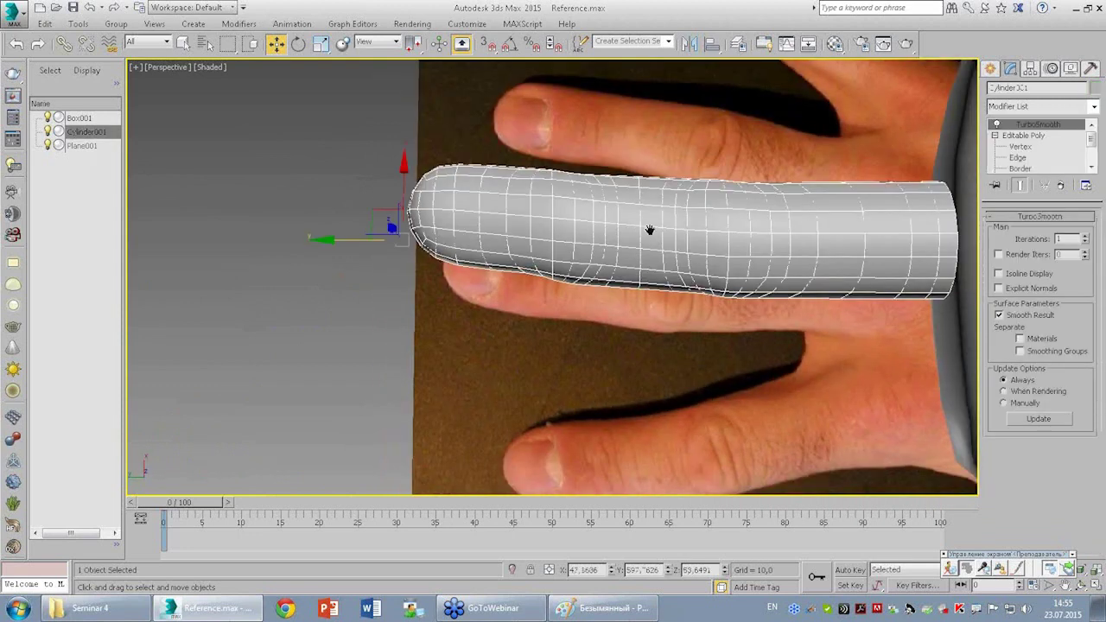
Maximize the Top view and display it shaded over the hand photo.
key("alt+w")
right_click(432, 136)
key("alt+w")
scroll(622, 226, "down", 3)
mouse_move(622, 226)
middle_mouse_down()
mouse_move(603, 201)
mouse_move(629, 207)
middle_mouse_up()
scroll(613, 200, "up", 2)
key("F3")
scroll(622, 196, "up", 2)
scroll(622, 196, "up", 2)
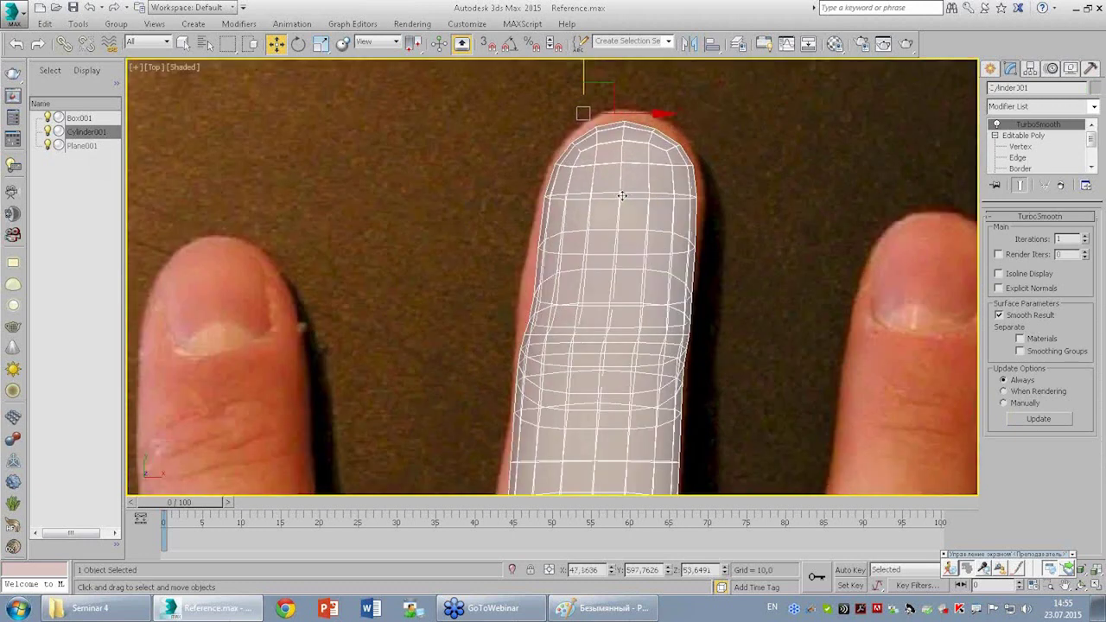
Return to Editable Poly vertex editing and frame the fingertip.
left_click(1028, 138)
left_click(1023, 146)
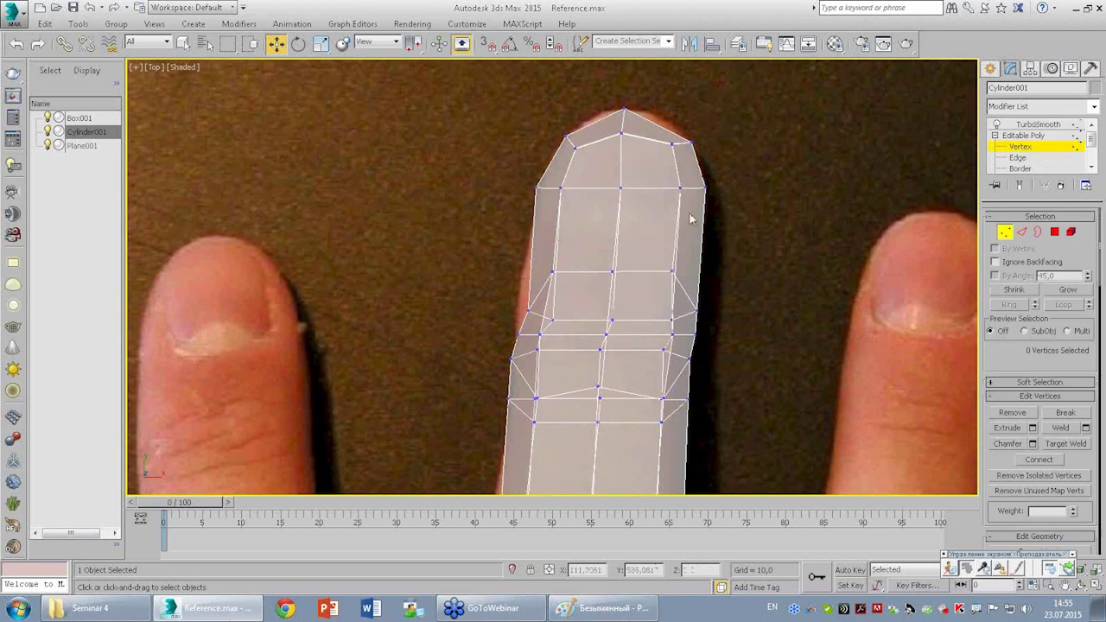
scroll(689, 219, "down", 2)
scroll(690, 219, "down", 2)
scroll(701, 361, "up", 2)
scroll(702, 361, "up", 2)
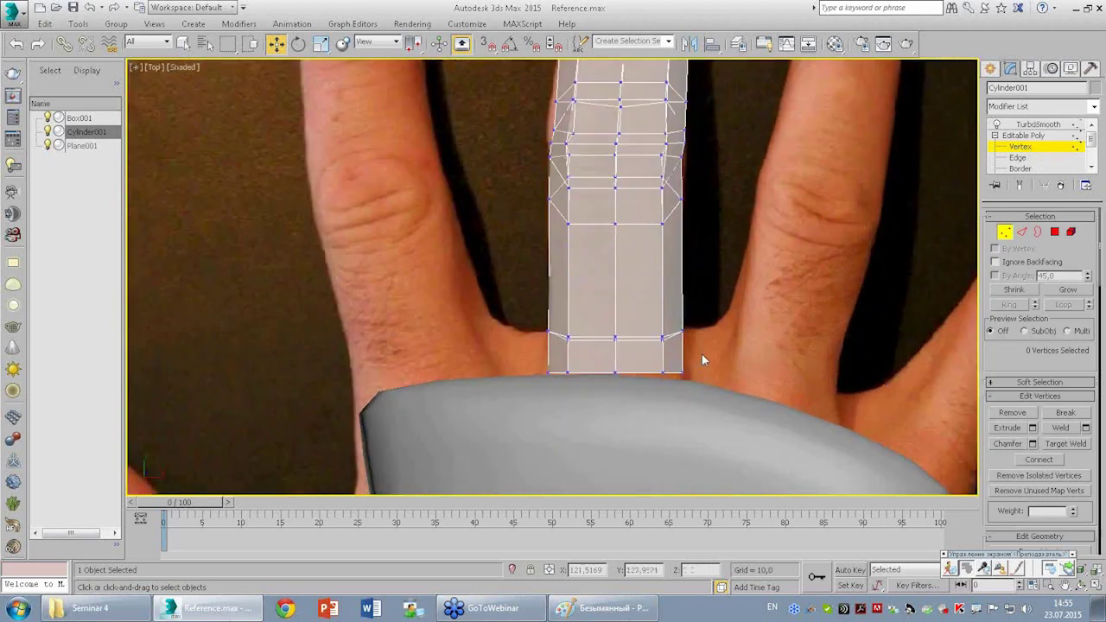
scroll(702, 353, "down", 2)
middle_click_drag(627, 117, 624, 272)
scroll(625, 272, "up", 3)
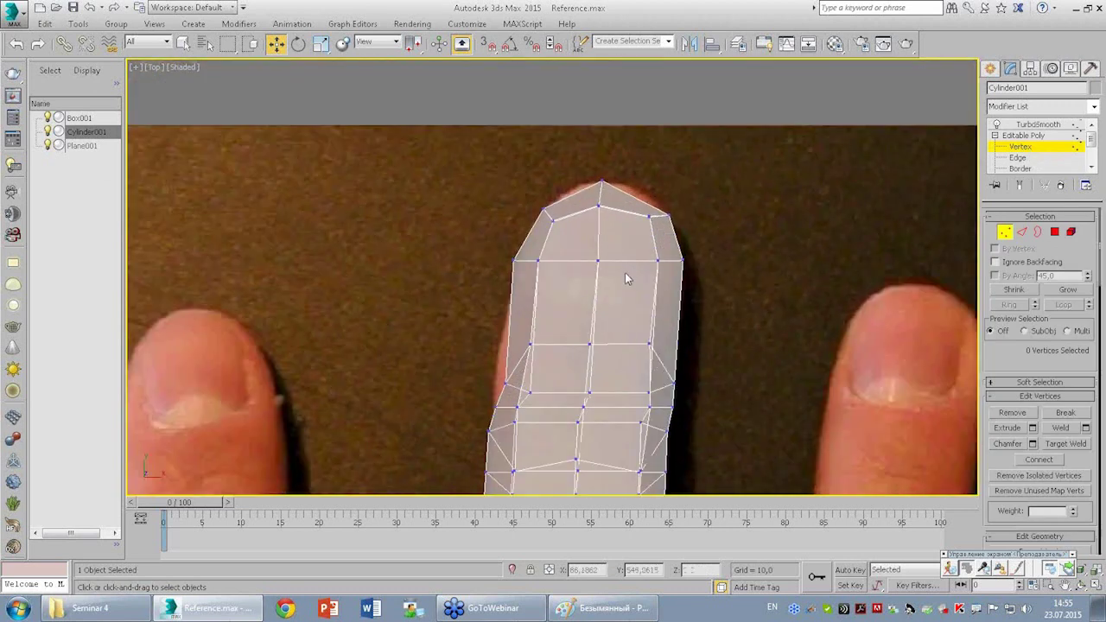
scroll(625, 273, "up", 2)
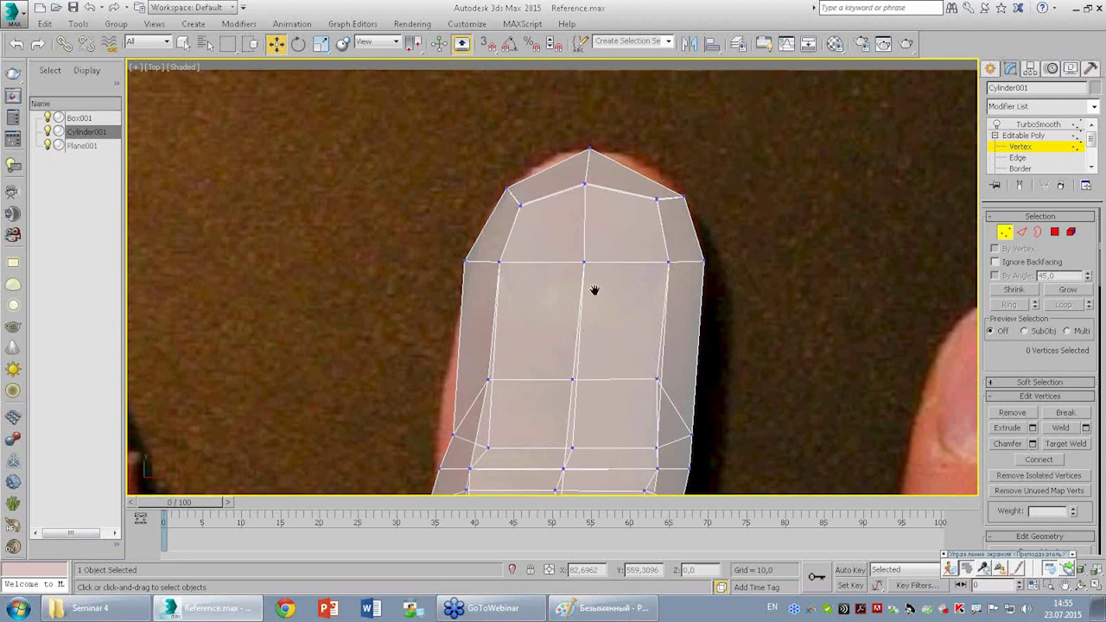
Move the fingertip's upper-left vertices slightly outward to match the photo, then deselect them.
middle_click_drag(593, 291, 617, 322)
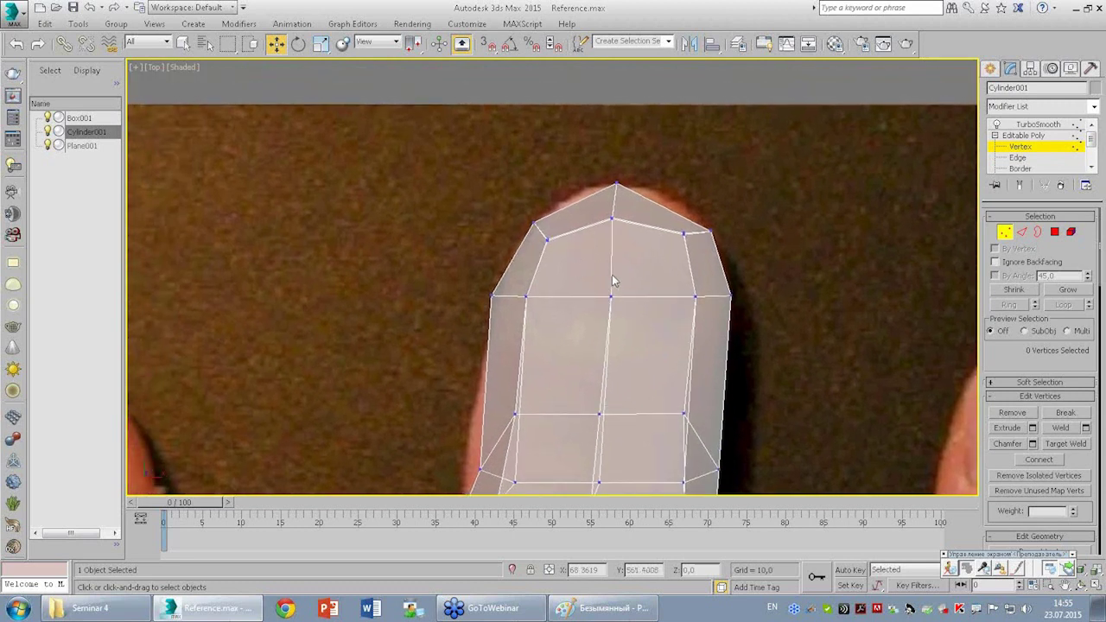
left_click(547, 239)
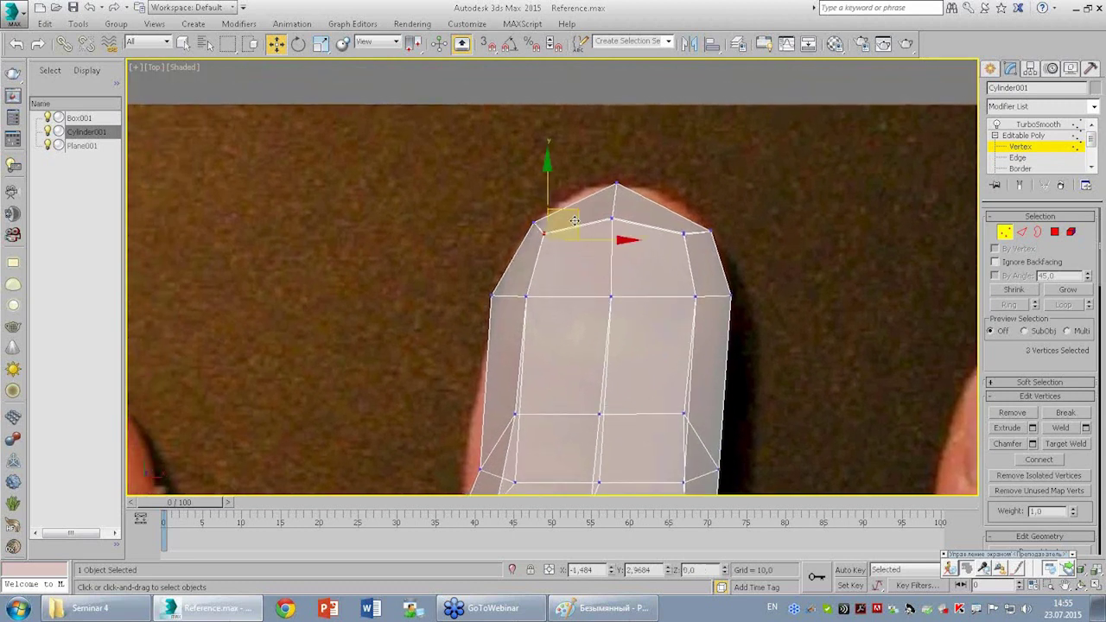
left_click_drag(564, 252, 561, 247)
scroll(596, 263, "down", 5)
scroll(582, 277, "up", 2)
scroll(604, 345, "up", 3)
scroll(604, 350, "up", 3)
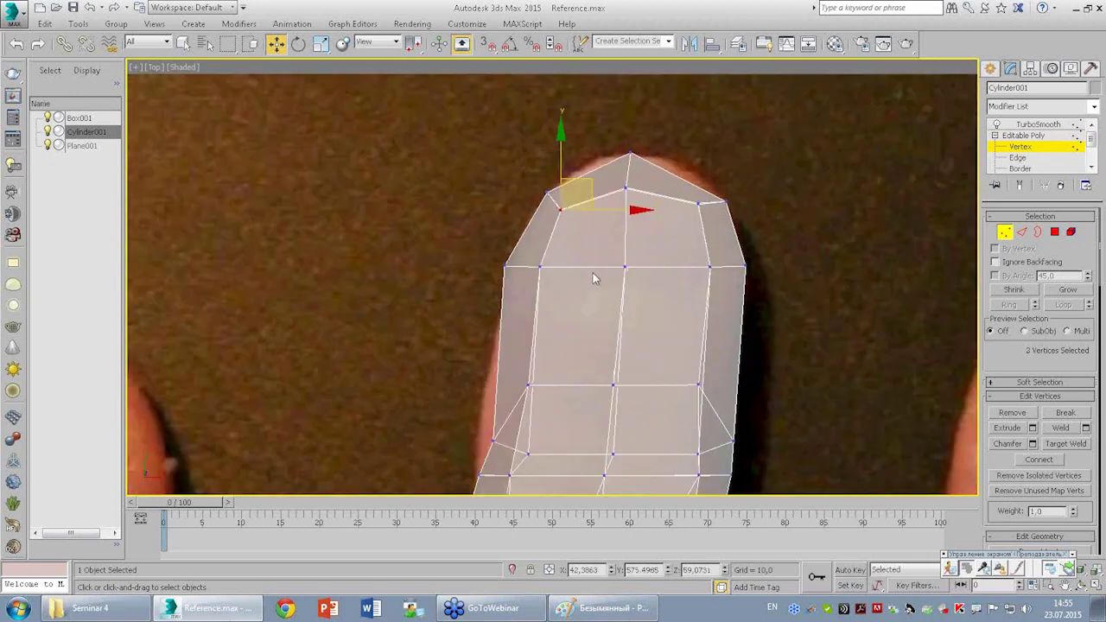
scroll(592, 279, "up", 2)
middle_click_drag(607, 299, 629, 287)
scroll(628, 288, "down", 4)
scroll(622, 277, "up", 1)
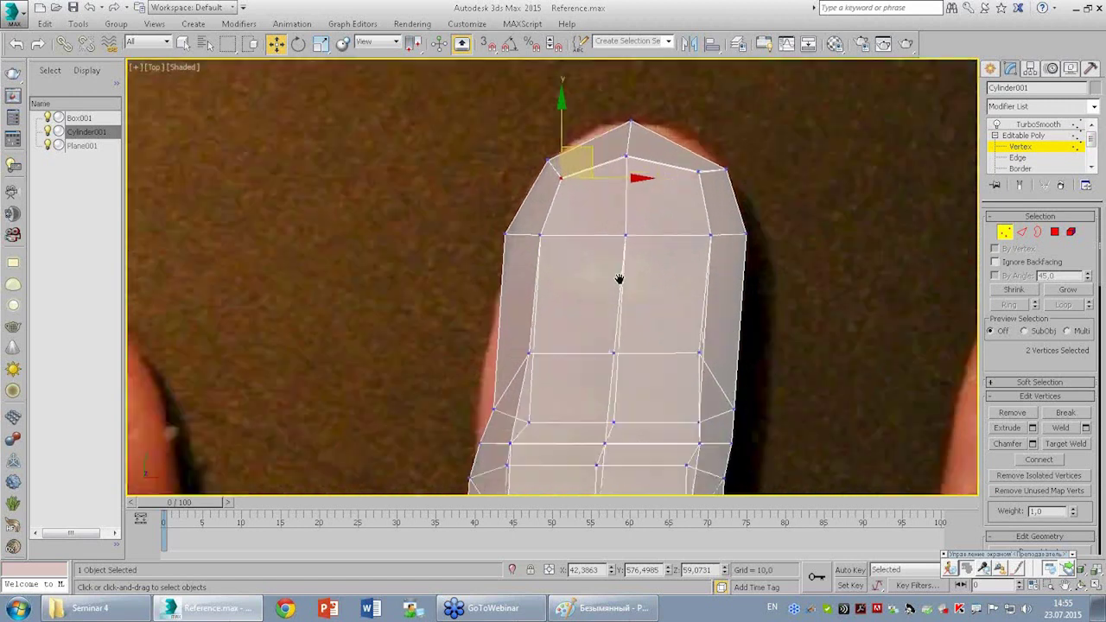
scroll(627, 289, "up", 3)
left_click(799, 287)
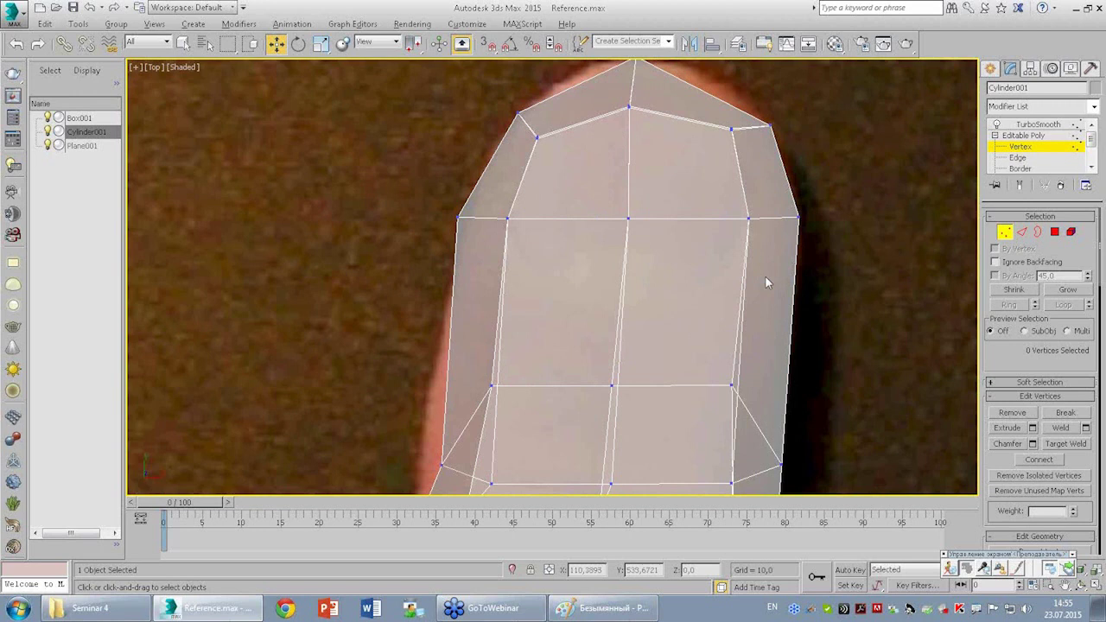
left_click_drag(987, 369, 1007, 294)
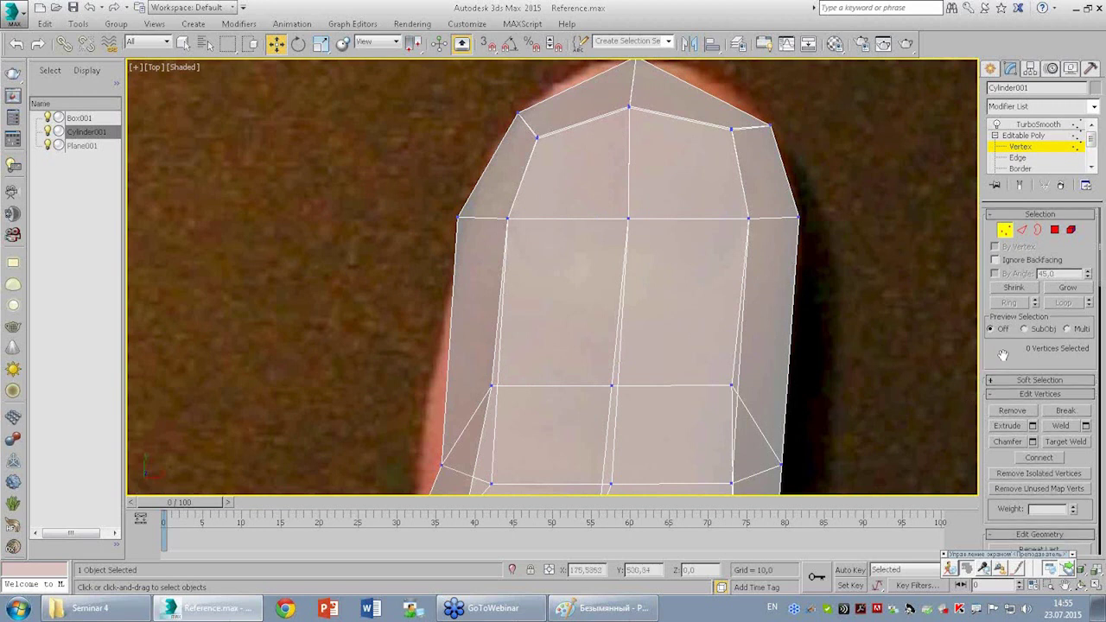
With Cut, slice the left part of the nail outline across the fingertip top.
scroll(1046, 483, "down", 5)
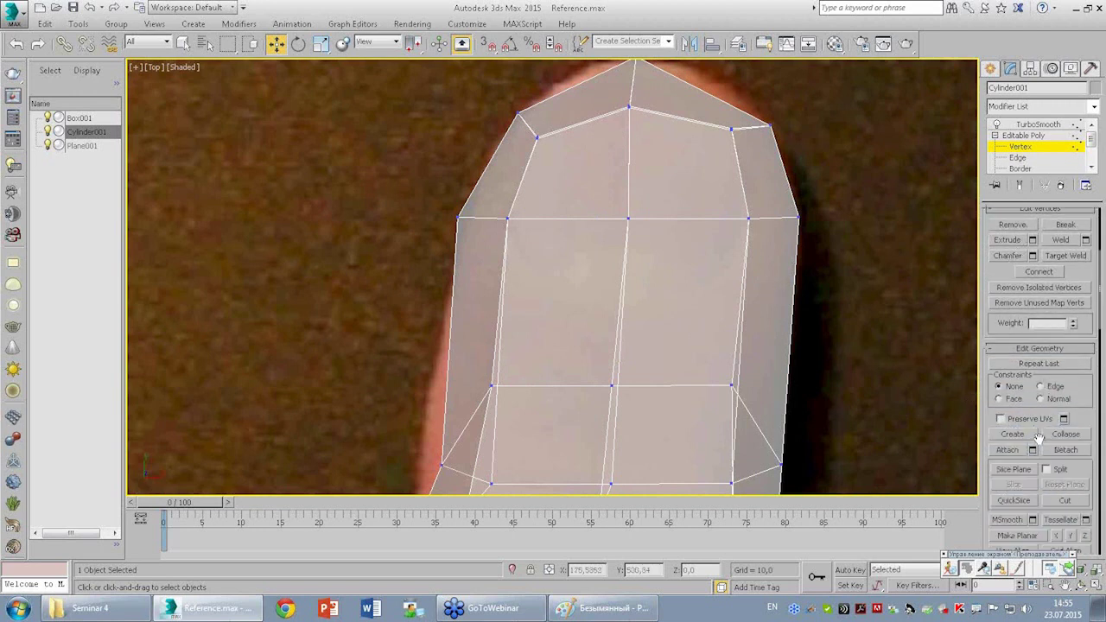
left_click(1064, 438)
key("alt+x")
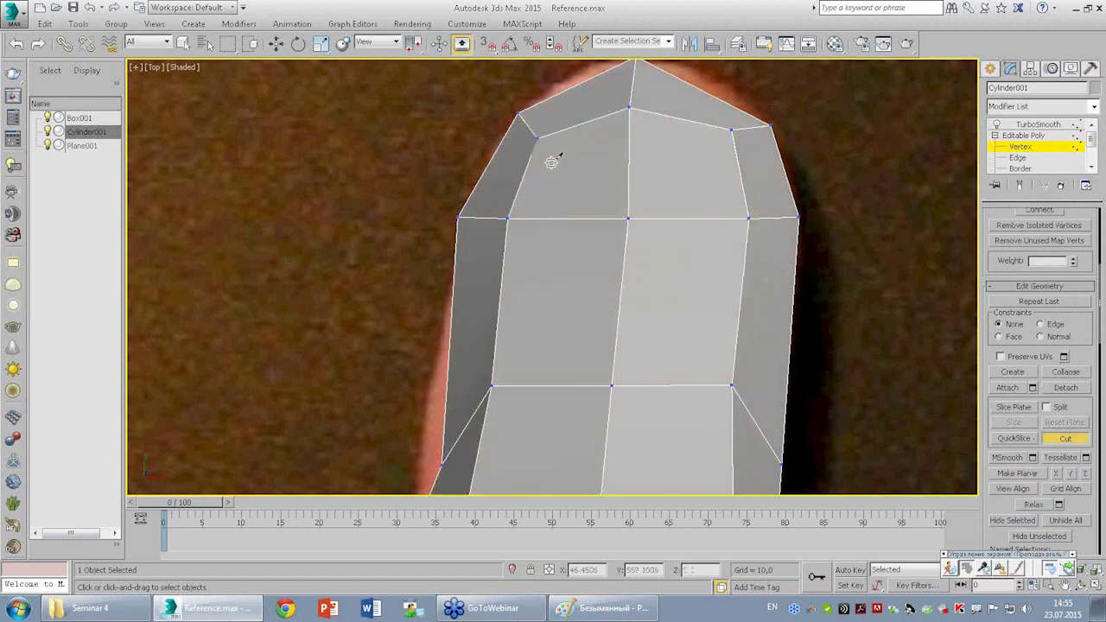
key("alt+x")
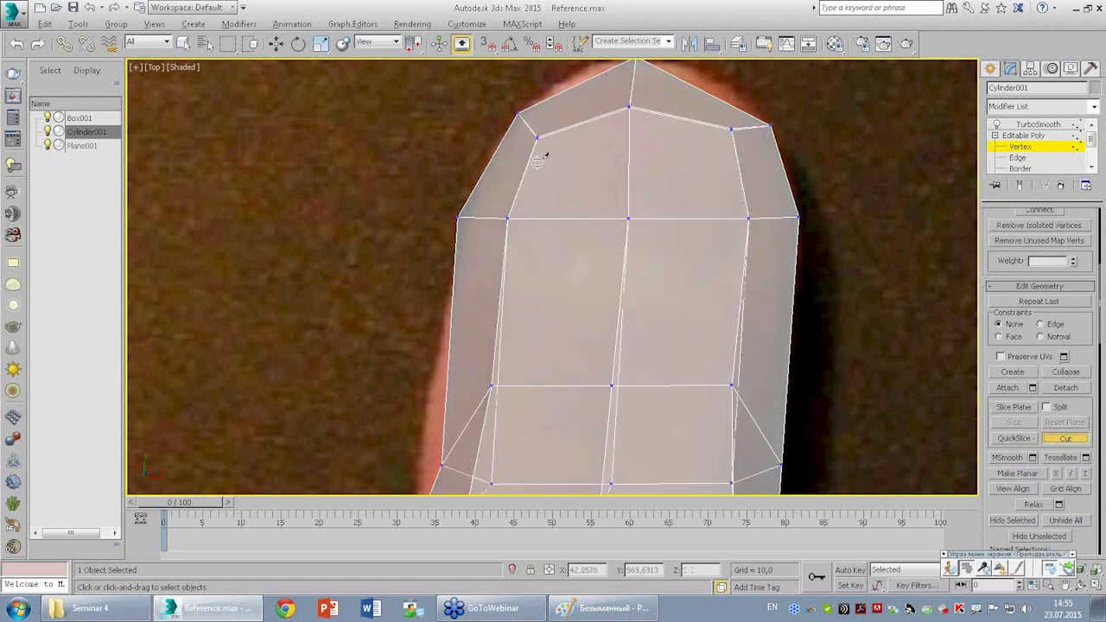
left_click(507, 219)
left_click(553, 295)
left_click(620, 309)
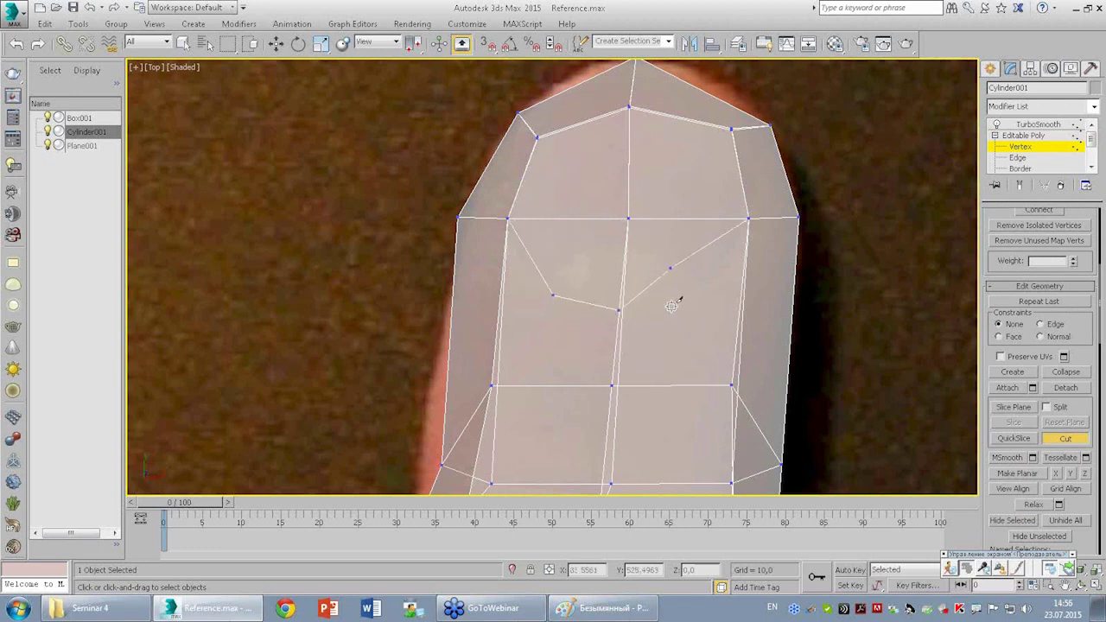
left_click(711, 290)
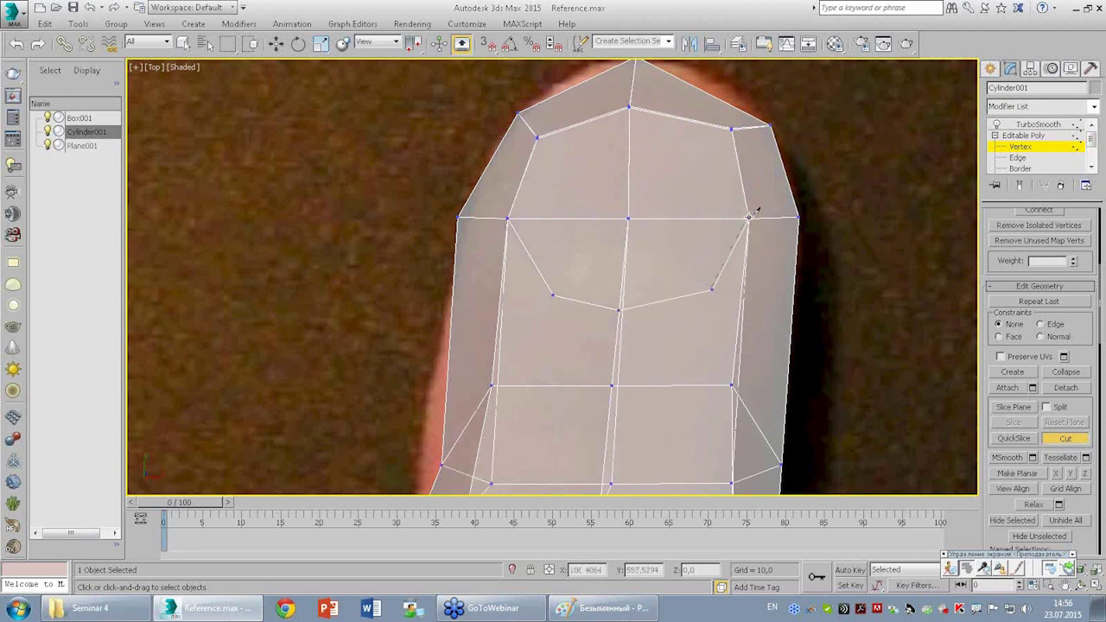
Finish the nail outline cuts on the right side, then orbit the Perspective view.
middle_click_drag(524, 354, 563, 308)
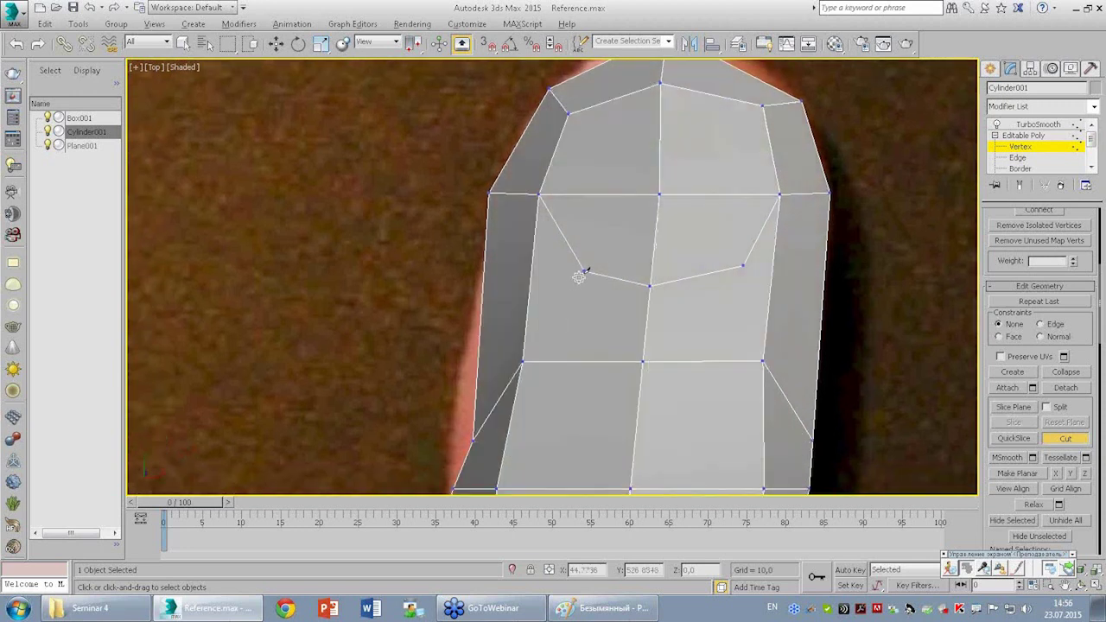
left_click(584, 273)
left_click(522, 361)
left_click(744, 266)
left_click(761, 357)
scroll(679, 229, "down", 5)
scroll(676, 177, "up", 4)
key("w")
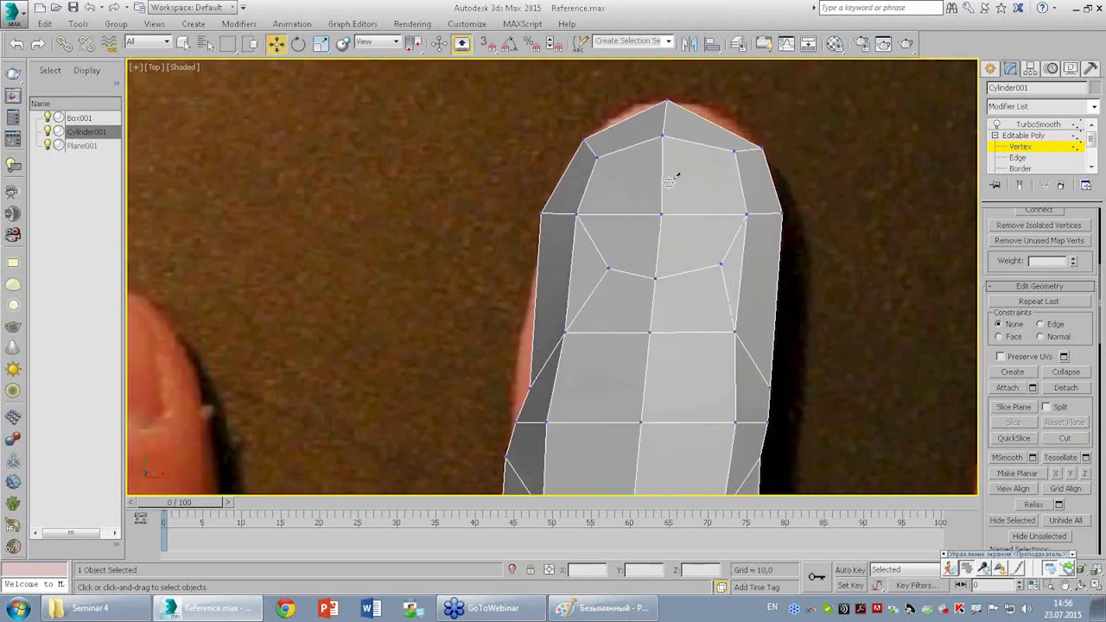
scroll(698, 164, "up", 3)
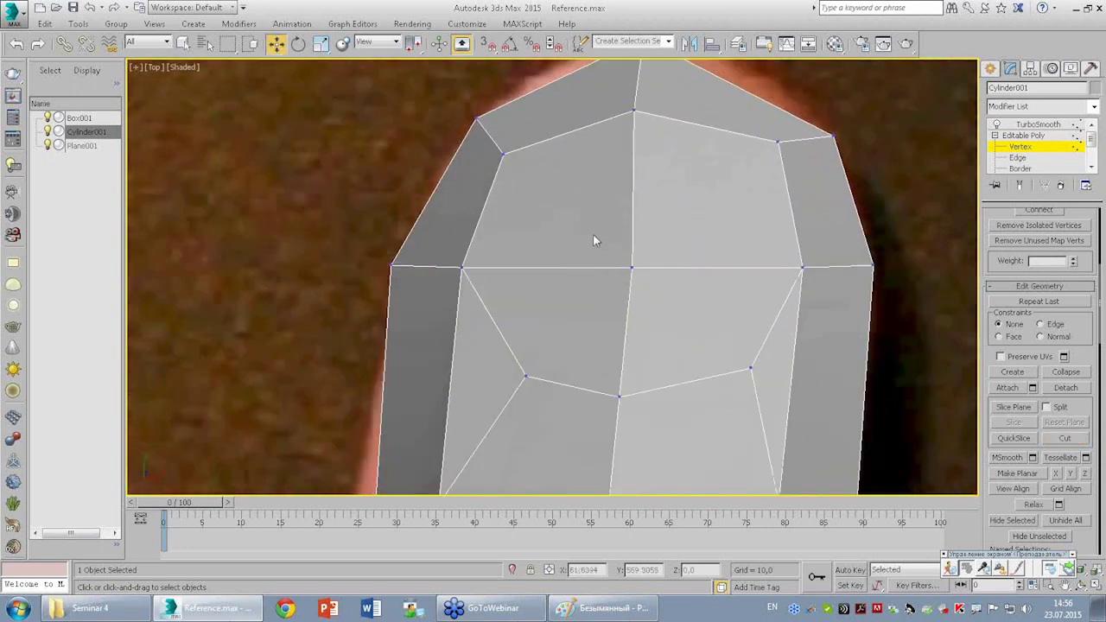
key("alt+w")
key("alt+w")
mouse_move(656, 285)
middle_mouse_down("alt")
mouse_move(571, 277)
mouse_move(589, 279)
middle_mouse_up("alt")
Select the nail polygons, lower them into the finger and tilt them.
key("4")
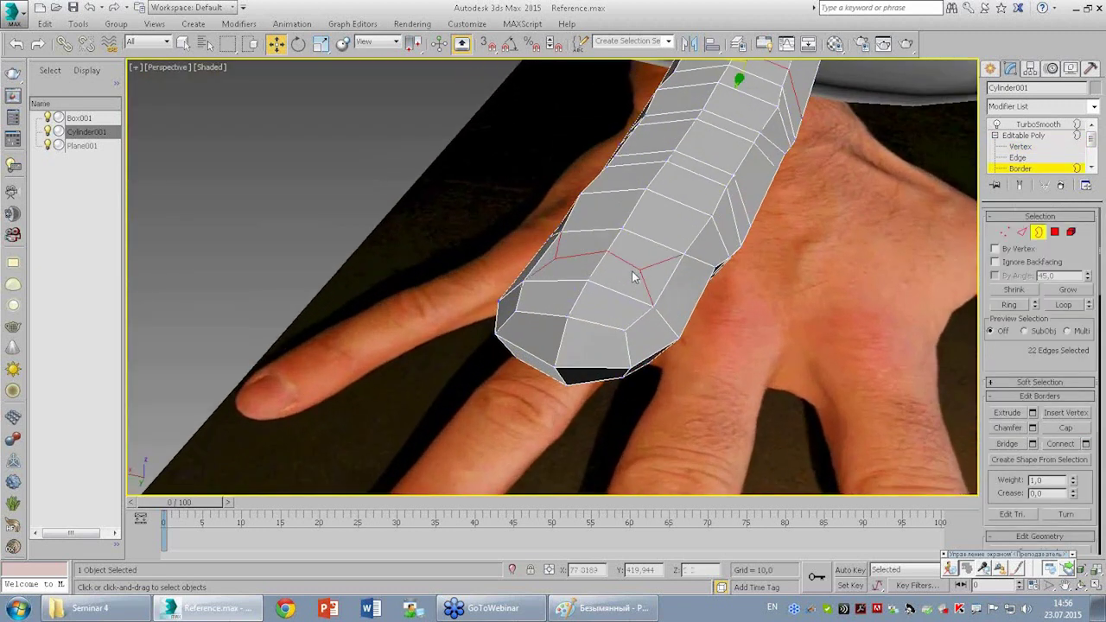
left_click(605, 276)
left_click(540, 281, "ctrl")
left_click(624, 306, "ctrl")
mouse_move(624, 306)
middle_mouse_down("alt")
mouse_move(606, 282)
mouse_move(654, 214)
middle_mouse_up("alt")
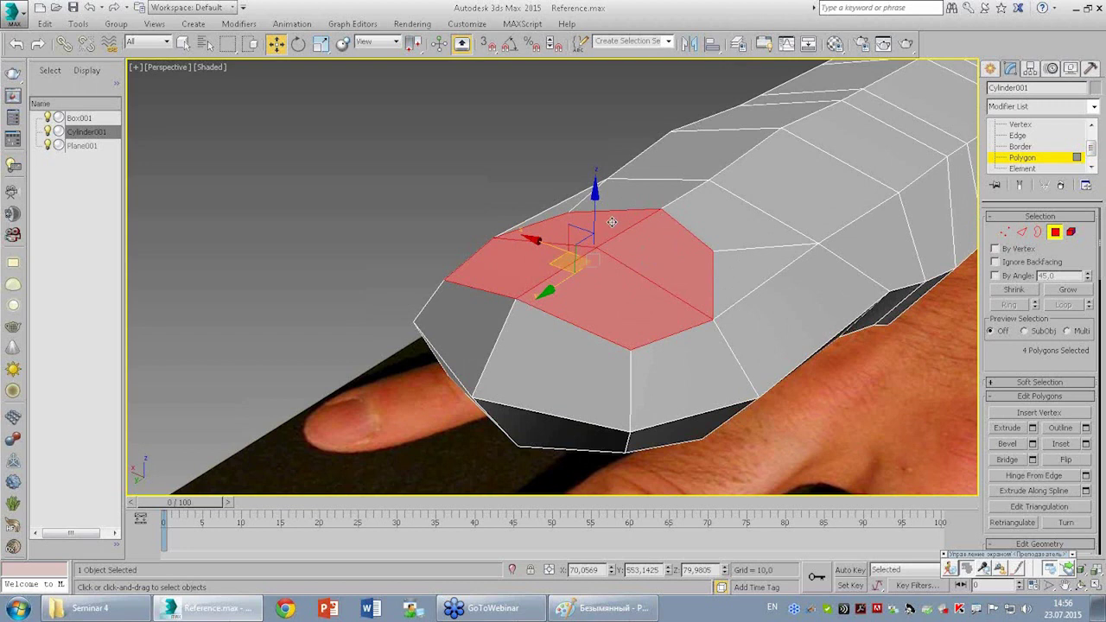
middle_click_drag(611, 221, 596, 215, "alt")
left_click_drag(596, 214, 599, 229)
key("e")
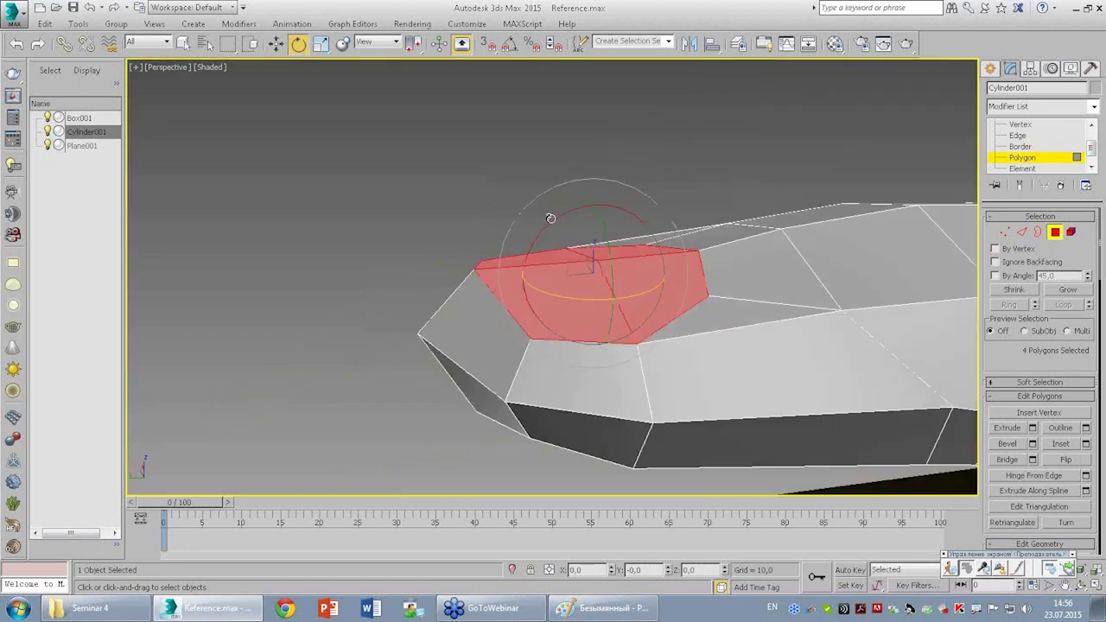
middle_click_drag(601, 237, 570, 221, "alt")
left_click_drag(558, 215, 564, 213)
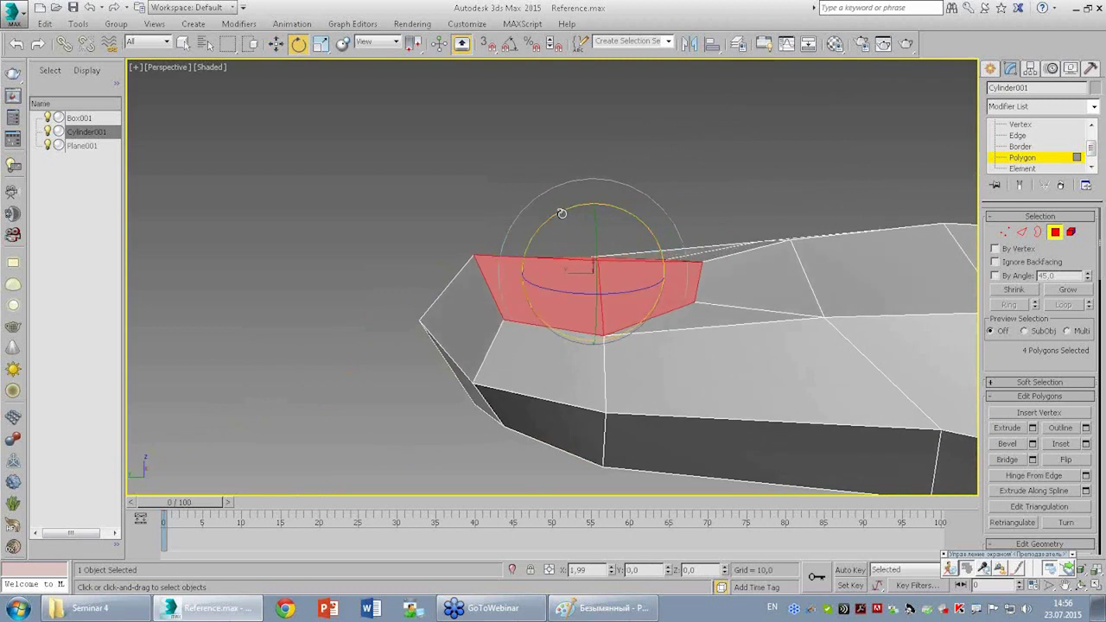
middle_click_drag(564, 212, 693, 258, "alt")
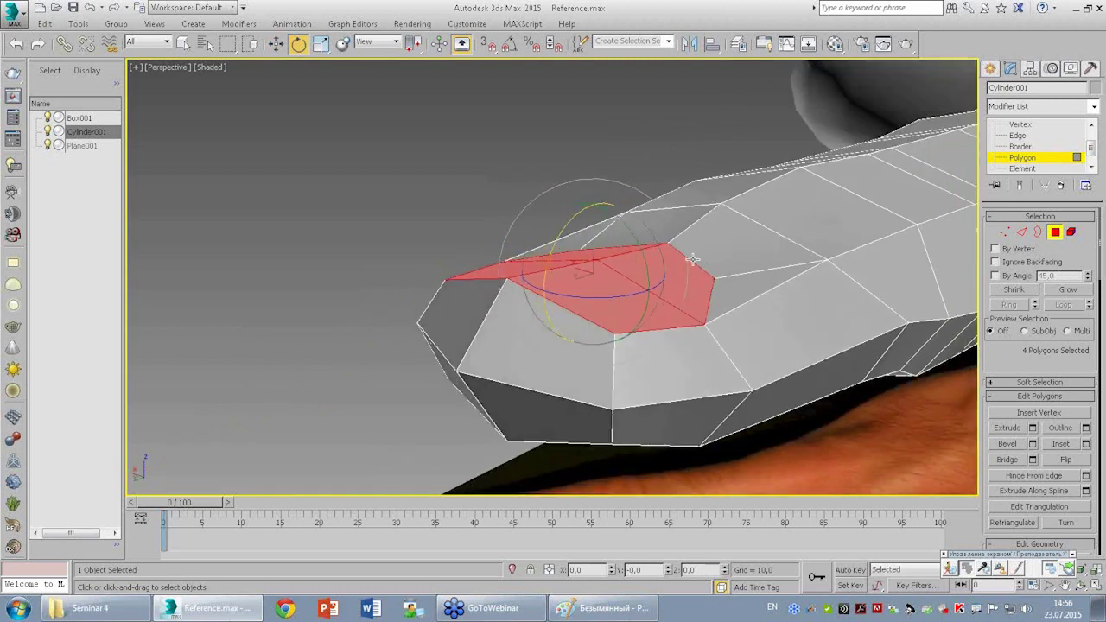
Raise the two front edges of the nail, then clear the edge selection.
key("2")
left_click(553, 269)
left_click(628, 253, "ctrl")
key("w")
left_click_drag(596, 247, 575, 229)
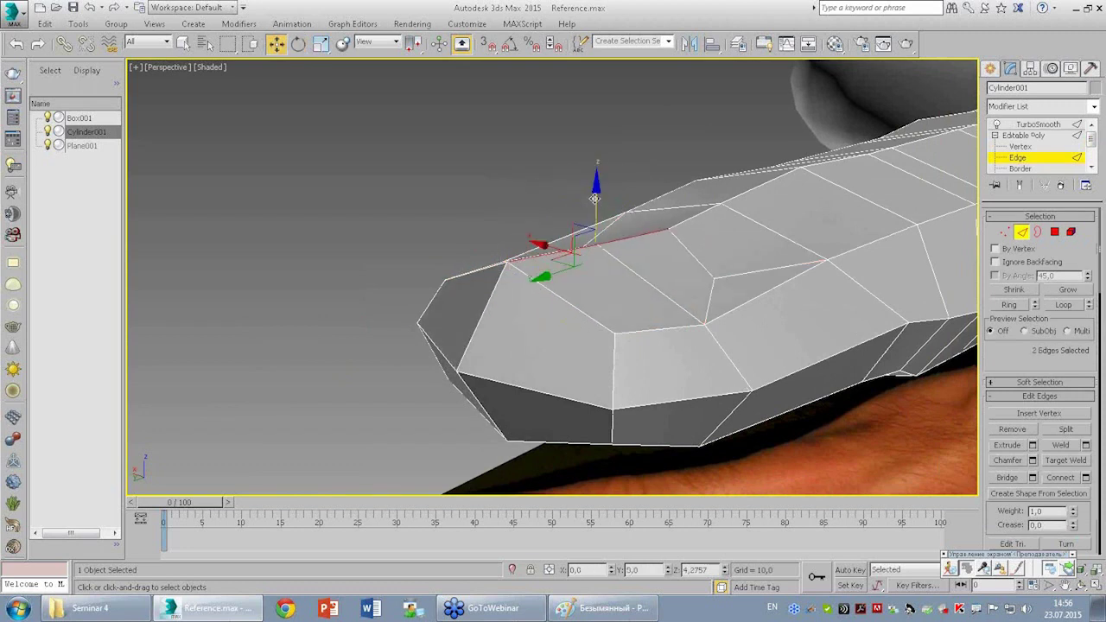
mouse_move(744, 292)
middle_mouse_down("alt")
mouse_move(805, 270)
mouse_move(796, 308)
mouse_move(778, 306)
mouse_move(820, 285)
mouse_move(784, 324)
mouse_move(760, 311)
mouse_move(810, 300)
mouse_move(785, 334)
mouse_move(795, 305)
mouse_move(748, 219)
mouse_move(568, 229)
mouse_move(723, 232)
mouse_move(637, 266)
middle_mouse_up("alt")
left_click(798, 312)
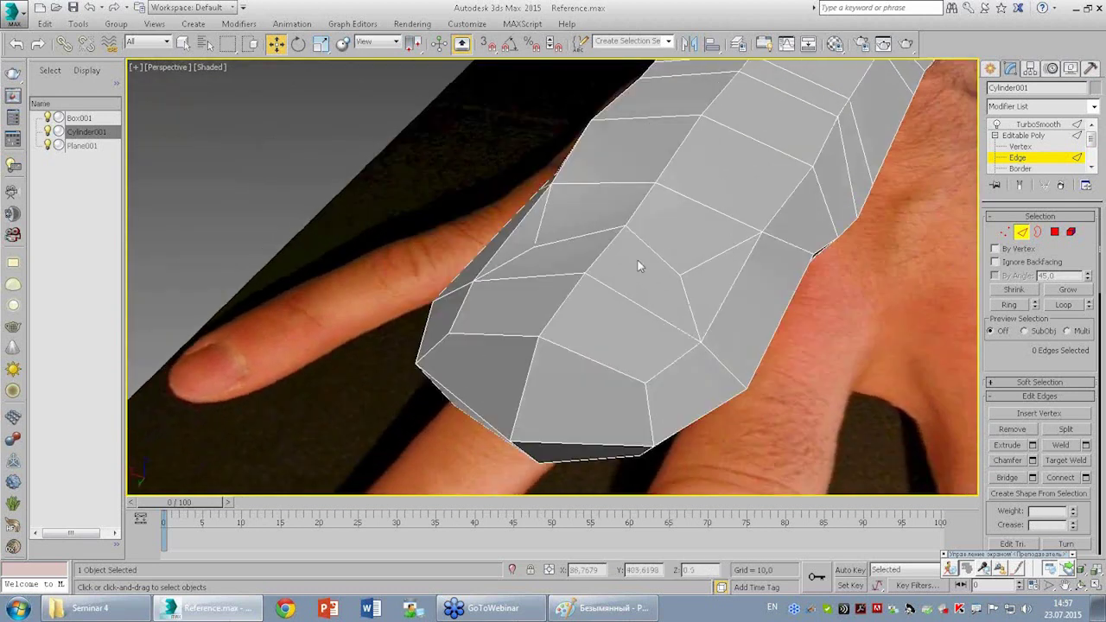
middle_click_drag(610, 310, 628, 278)
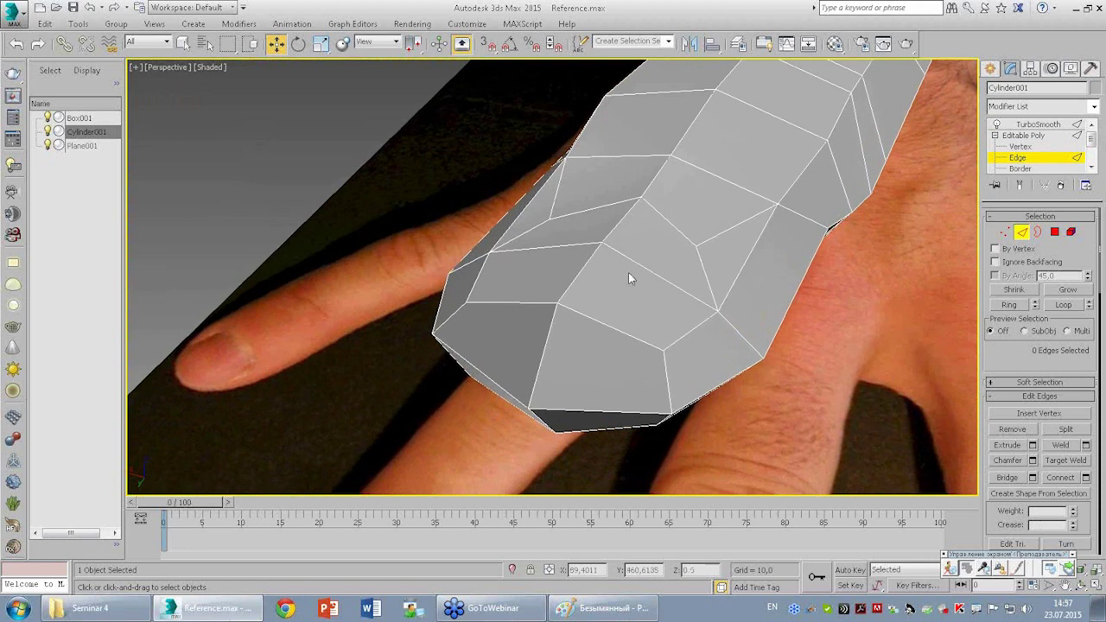
left_click(1019, 187)
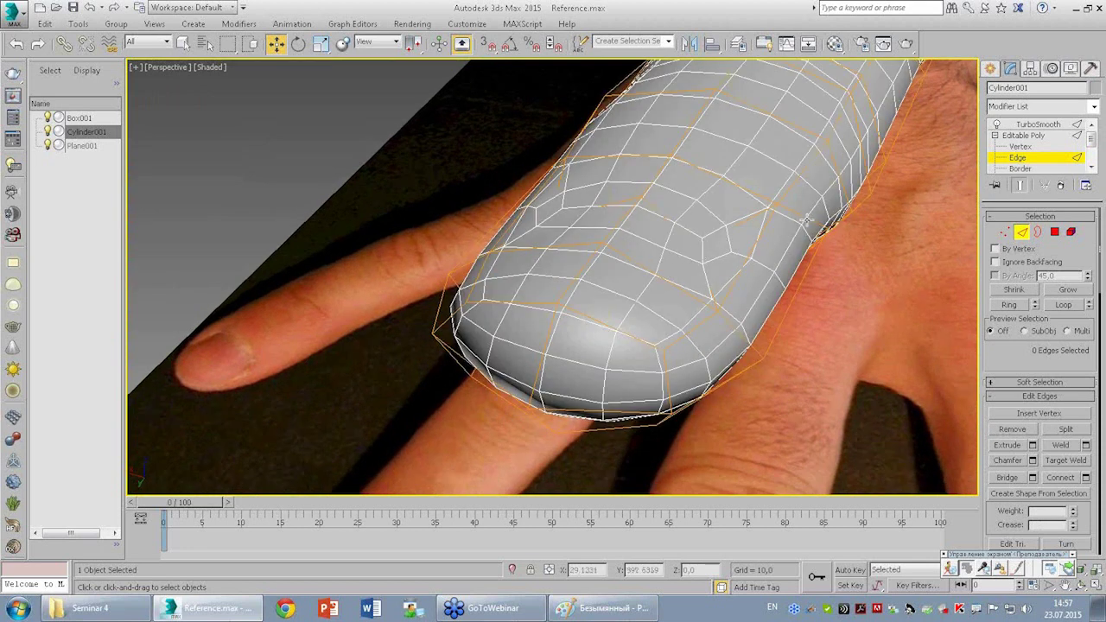
scroll(708, 271, "down", 3)
scroll(708, 267, "down", 2)
scroll(691, 270, "up", 5)
scroll(676, 270, "up", 2)
scroll(676, 270, "down", 1)
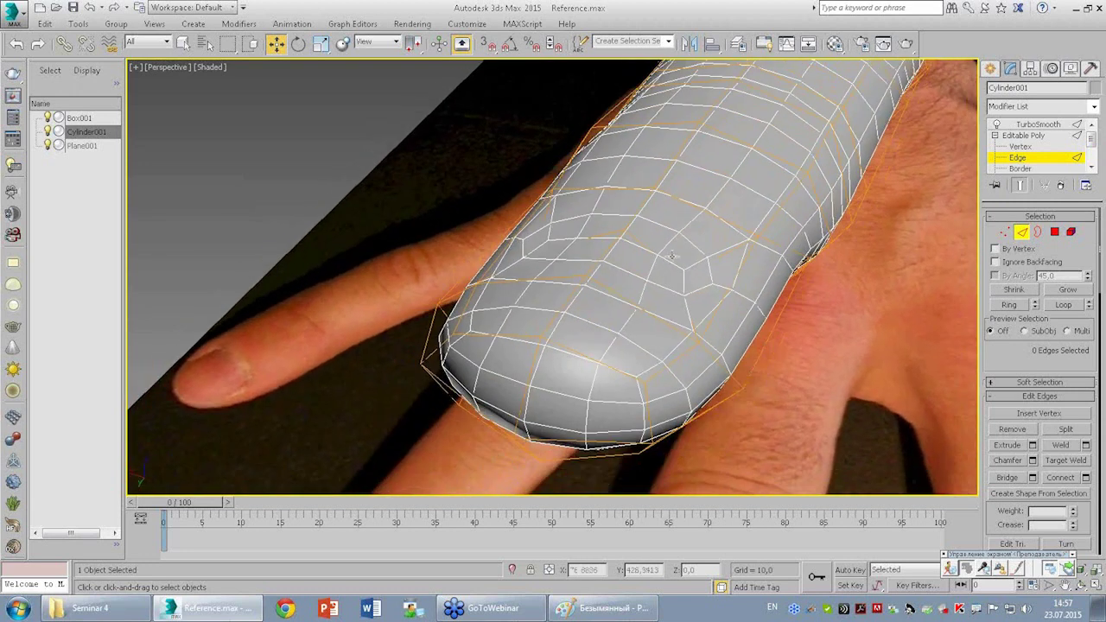
scroll(621, 318, "up", 1)
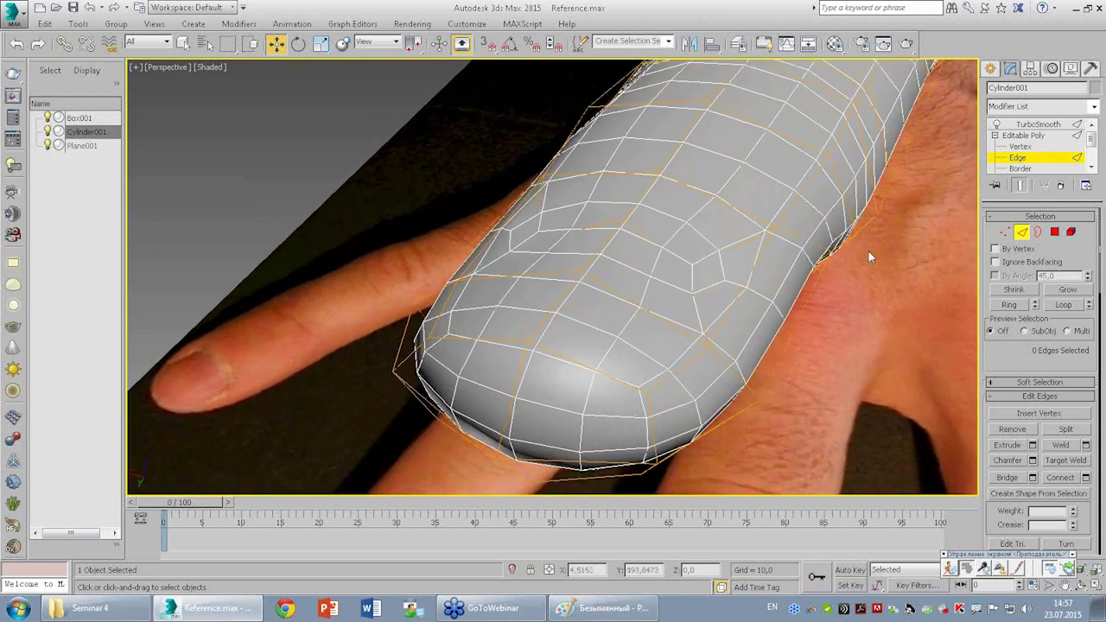
left_click(1021, 187)
scroll(613, 311, "up", 1)
scroll(631, 302, "up", 1)
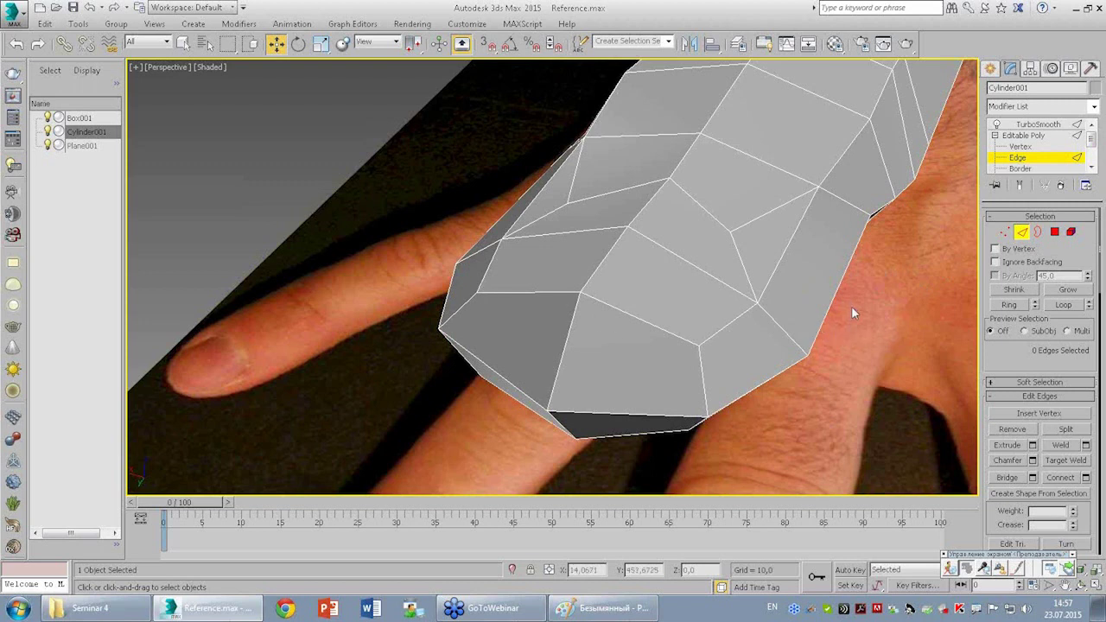
Inset the nail polygons to form a thin border around the fingernail.
left_click(1055, 233)
left_click(1061, 444)
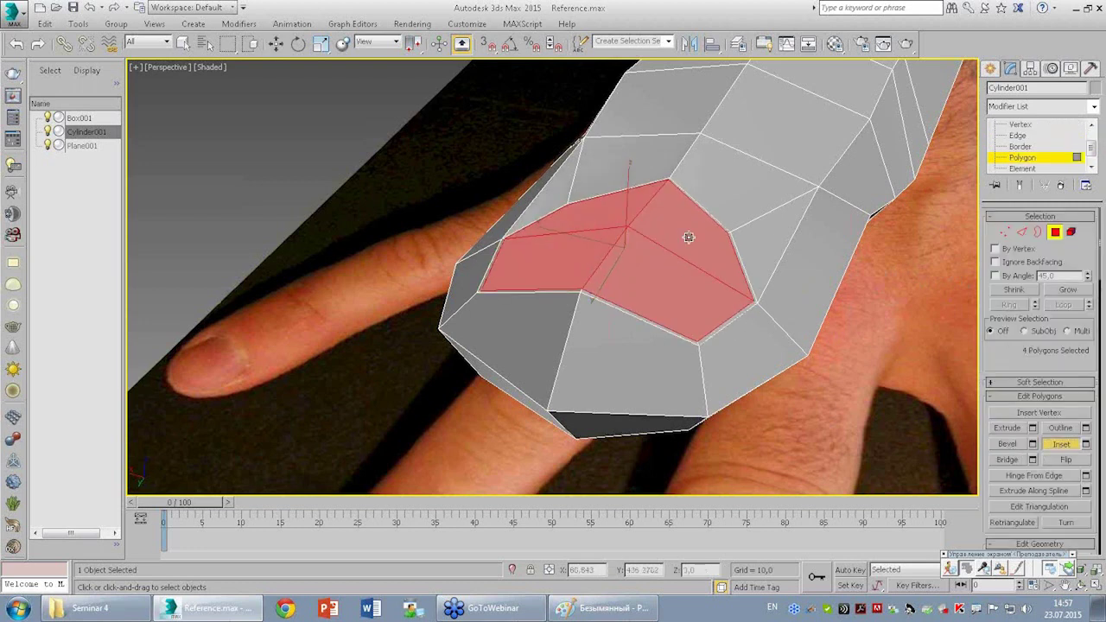
mouse_move(688, 236)
middle_mouse_down("alt")
mouse_move(587, 286)
mouse_move(595, 306)
mouse_move(602, 237)
mouse_move(615, 223)
middle_mouse_up("alt")
key("w")
left_click(583, 290)
left_click(602, 237, "ctrl")
Adjust the nail's corner vertices, then enable Show End Result to inspect the smoothed nail.
key("1")
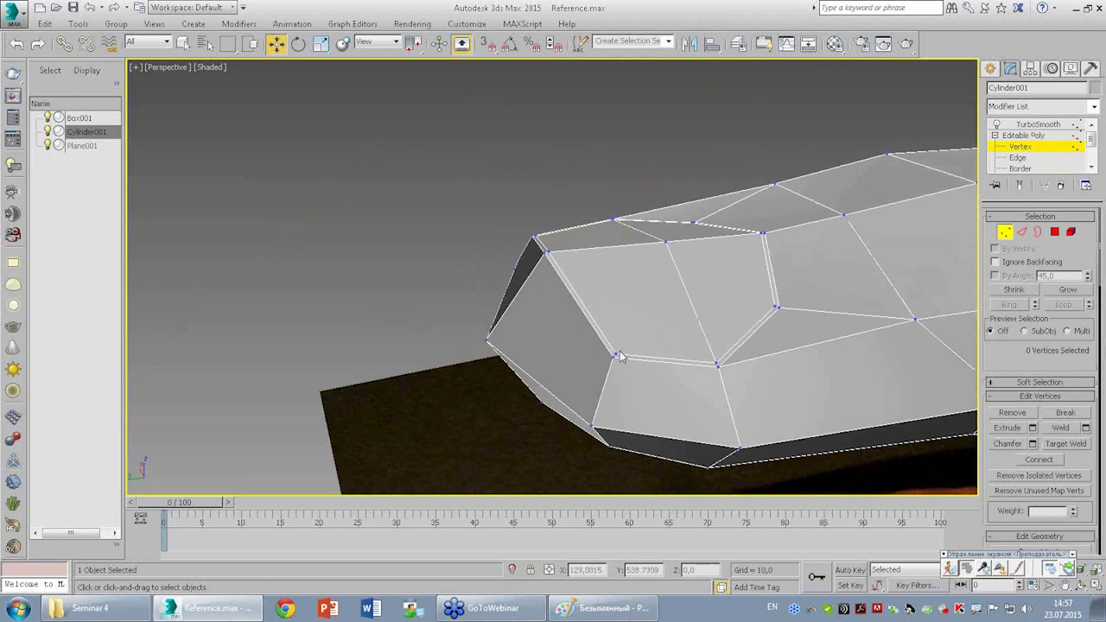
left_click(612, 353)
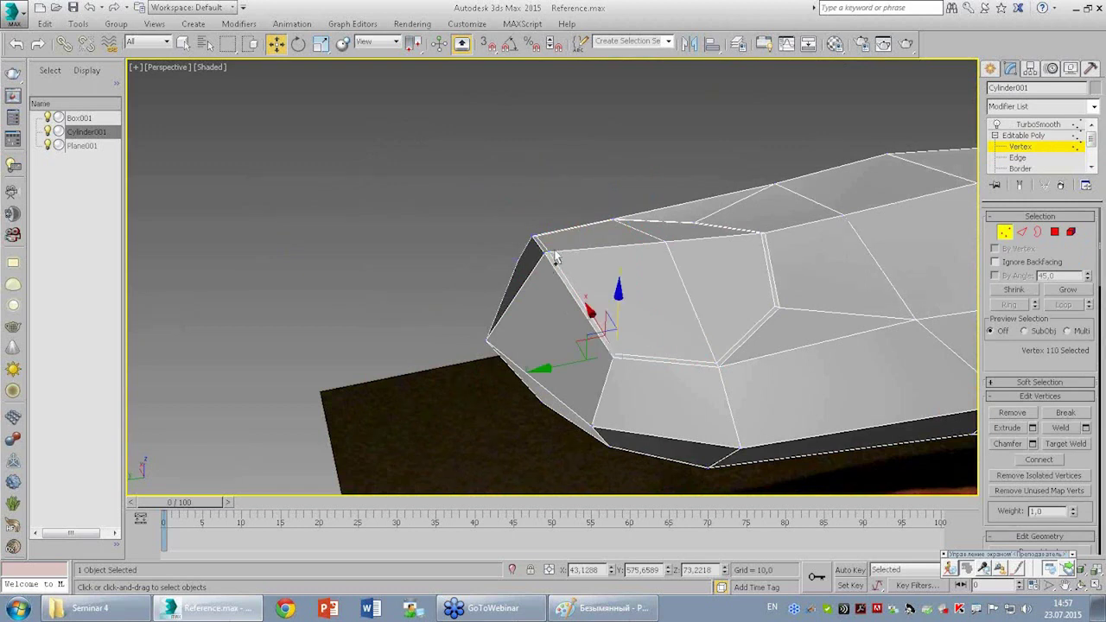
mouse_move(549, 251)
middle_mouse_down()
mouse_move(576, 267)
mouse_move(591, 328)
middle_mouse_up()
left_click(563, 304)
left_click(548, 283)
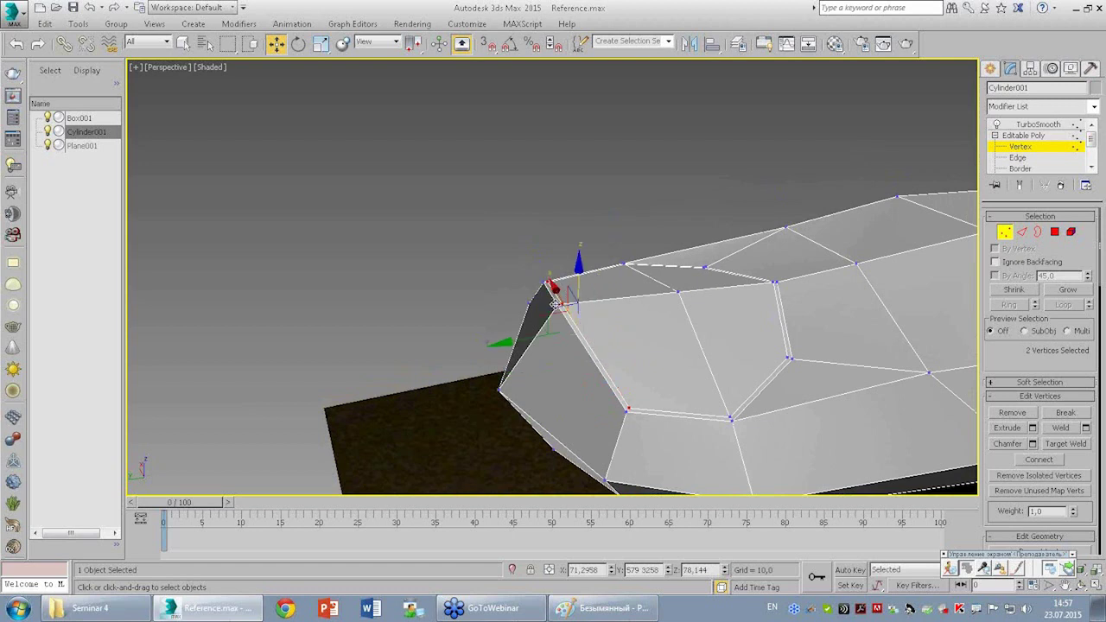
mouse_move(555, 304)
middle_mouse_down("alt")
mouse_move(639, 333)
mouse_move(642, 361)
middle_mouse_up("alt")
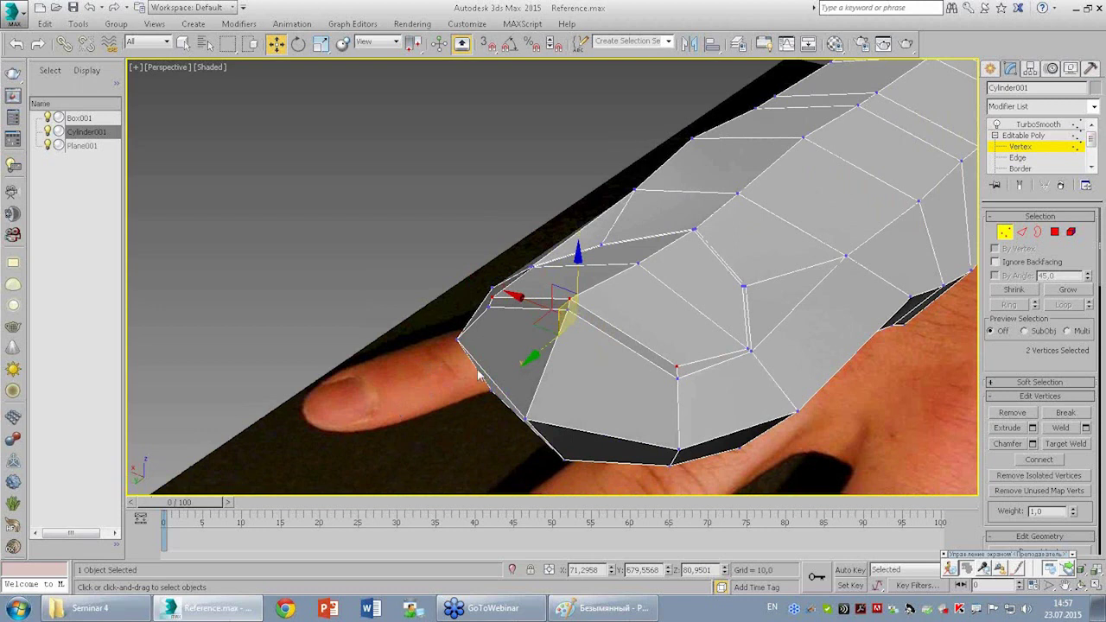
mouse_move(467, 384)
middle_mouse_down("alt")
mouse_move(627, 345)
mouse_move(713, 259)
middle_mouse_up("alt")
left_click(714, 261)
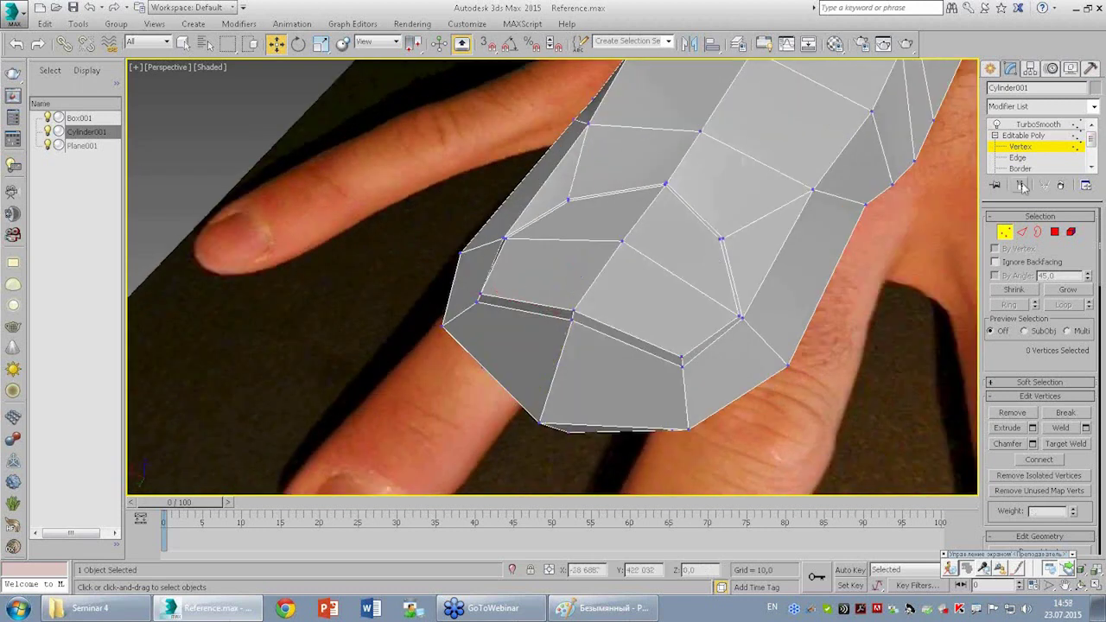
left_click(1021, 186)
mouse_move(751, 292)
middle_mouse_down("alt")
mouse_move(752, 309)
mouse_move(622, 345)
mouse_move(699, 272)
mouse_move(462, 185)
mouse_move(513, 247)
mouse_move(519, 180)
mouse_move(889, 355)
middle_mouse_up("alt")
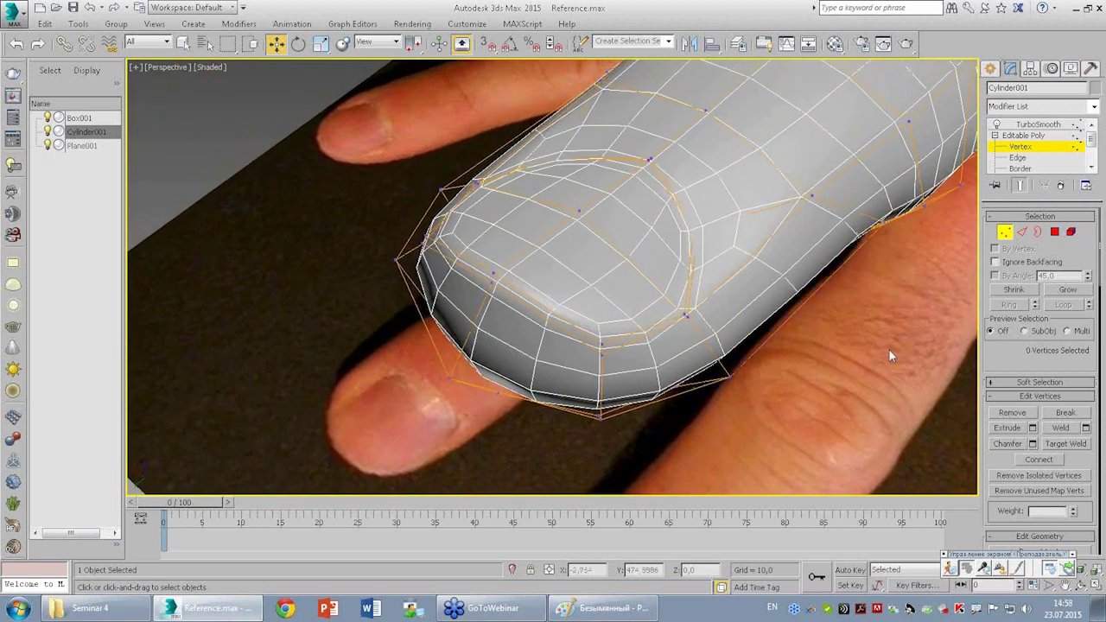
Select the two polygons along the front edge of the fingernail.
left_click(1021, 232)
left_click(490, 273)
left_click(444, 227)
left_click(435, 252, "ctrl")
left_click(500, 293)
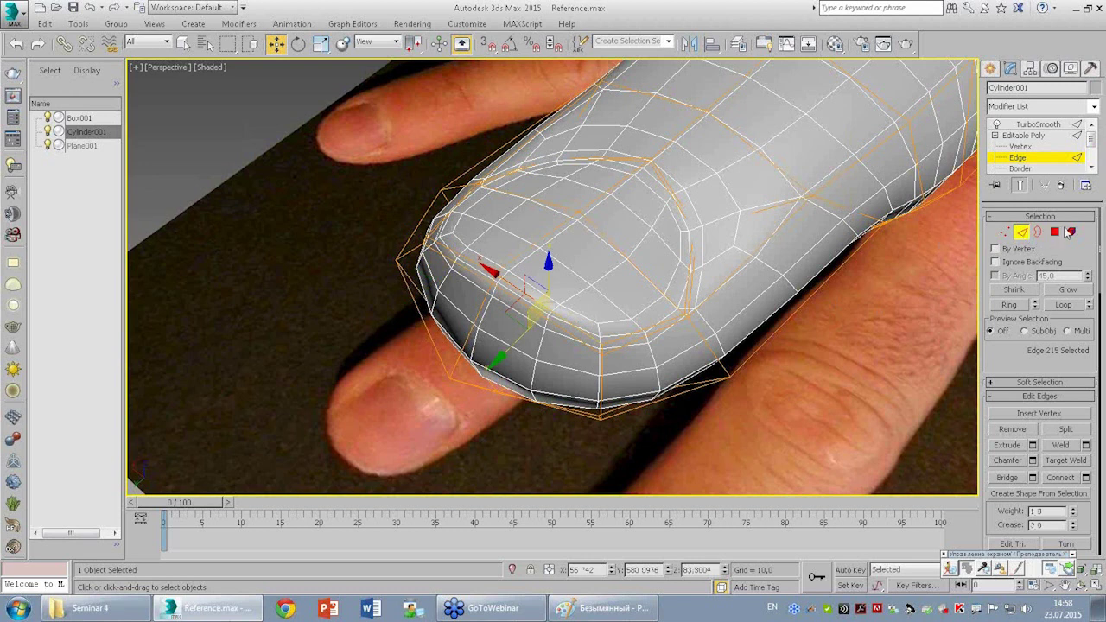
left_click(1055, 232)
left_click(530, 300)
left_click(477, 274, "ctrl")
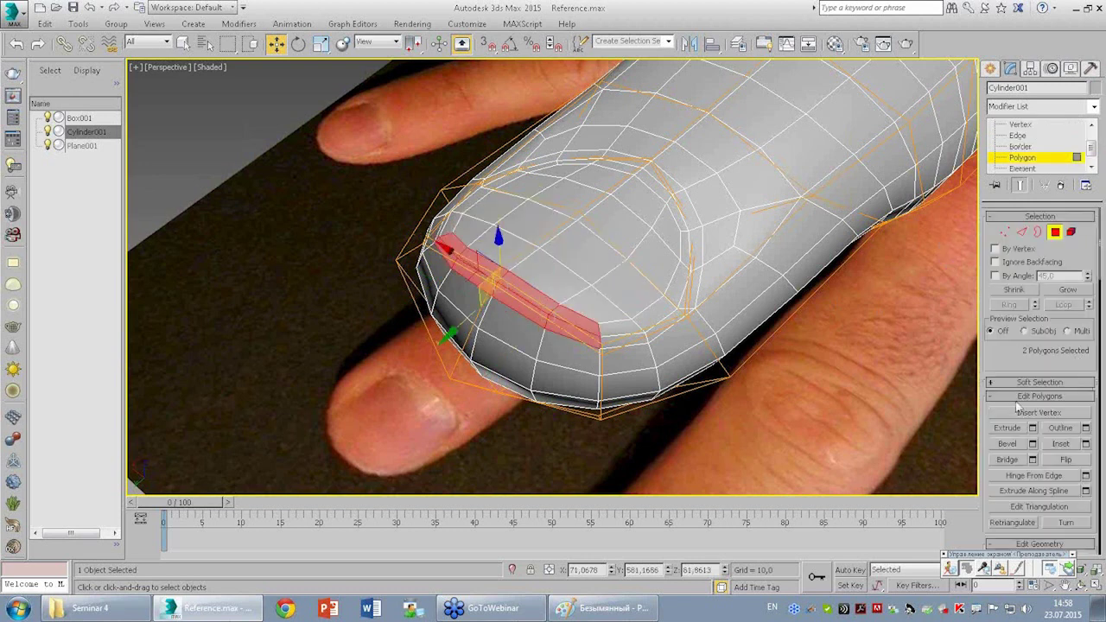
Extrude the two nail polygons outward by about 12.8.
left_click(1031, 428)
middle_click_drag(648, 361, 600, 325, "alt")
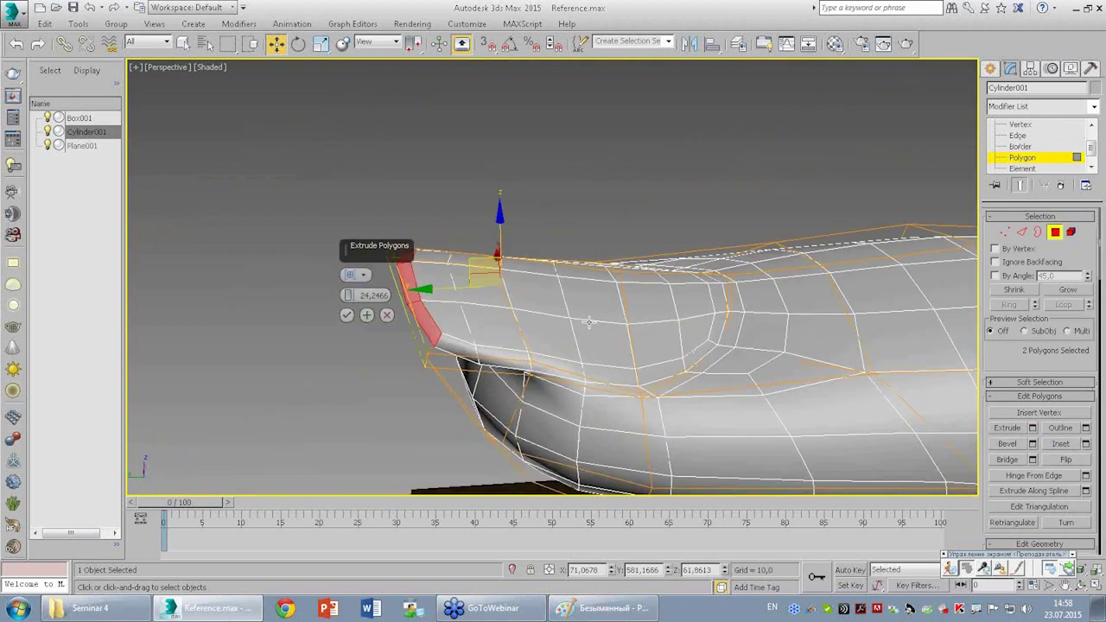
mouse_move(351, 291)
left_mouse_down()
mouse_move(435, 308)
mouse_move(464, 540)
left_mouse_up()
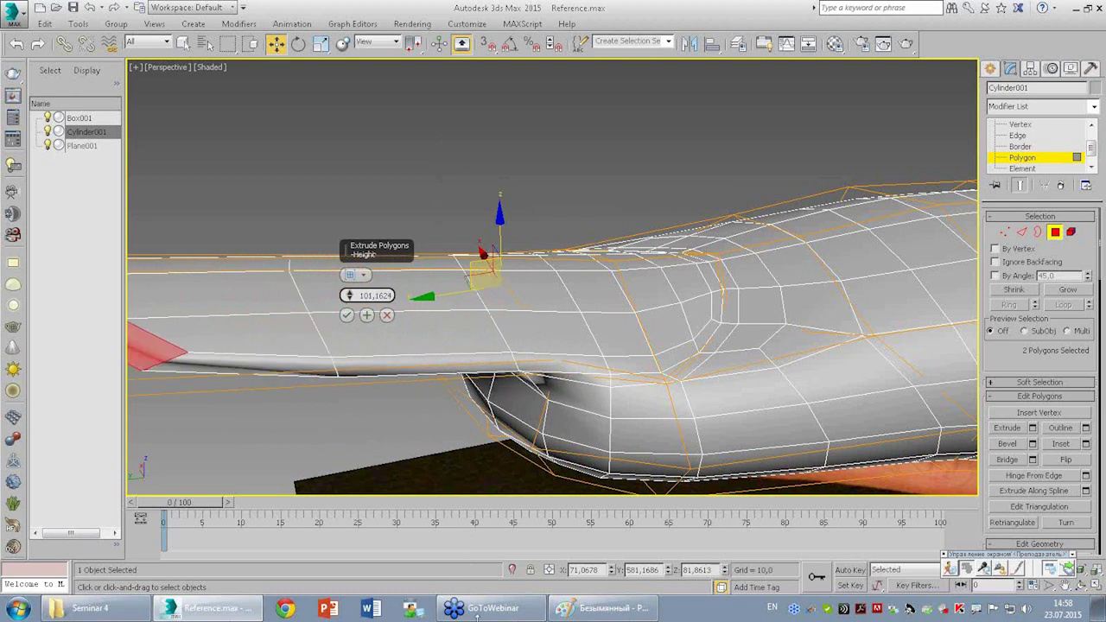
mouse_move(464, 540)
left_mouse_down()
mouse_move(353, 297)
mouse_move(438, 592)
mouse_move(453, 464)
left_mouse_up()
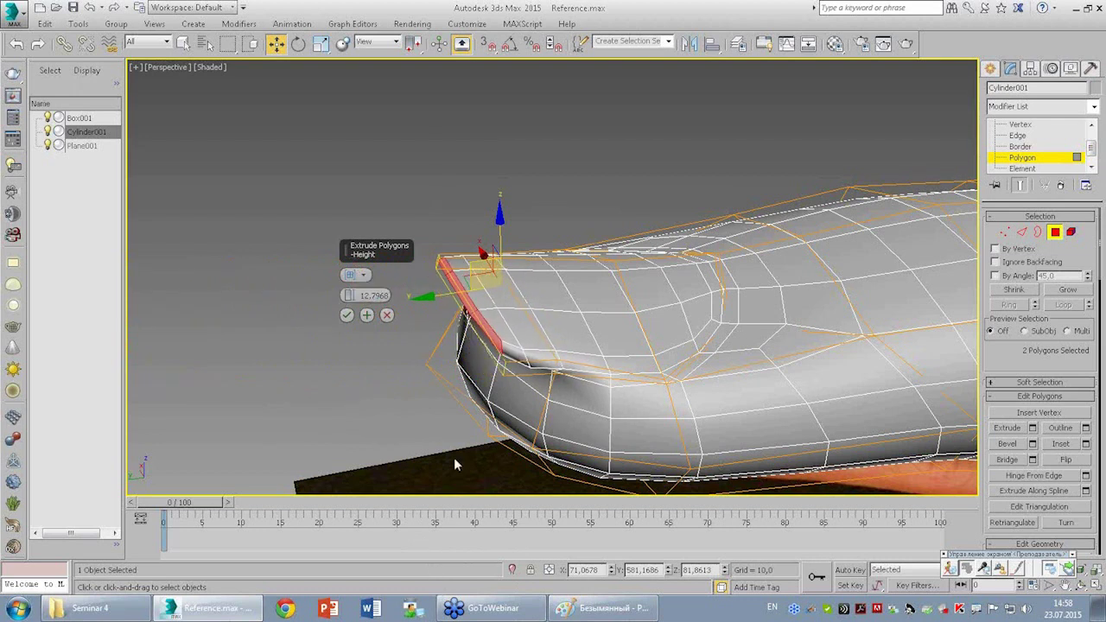
left_click(347, 314)
Clear the polygon selection and return to the four-viewport layout.
left_click(536, 217)
scroll(605, 225, "down", 5)
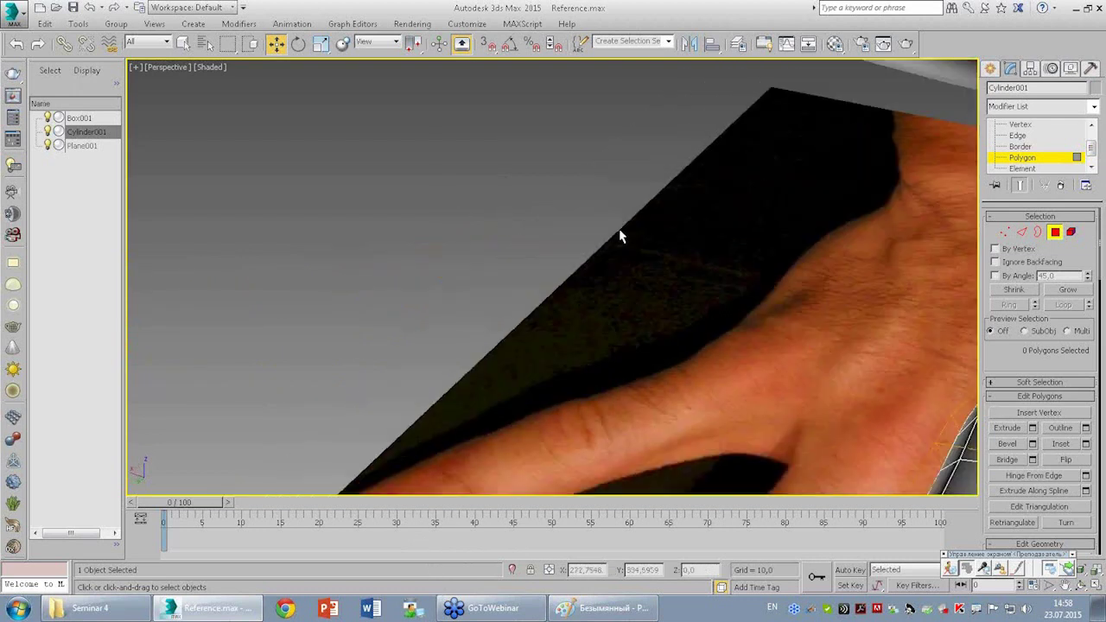
scroll(619, 228, "down", 4)
scroll(552, 308, "up", 2)
scroll(553, 308, "up", 3)
scroll(553, 307, "up", 2)
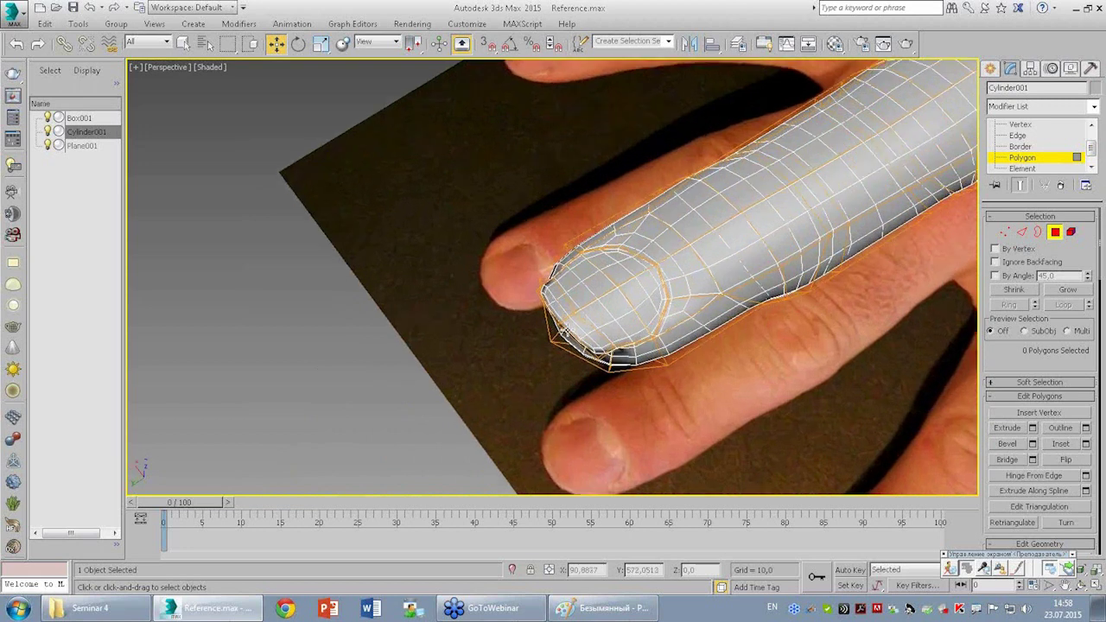
scroll(553, 308, "up", 1)
key("alt+w")
In the Top view, move the fingertip's side vertices out to the photo outline.
scroll(306, 173, "up", 3)
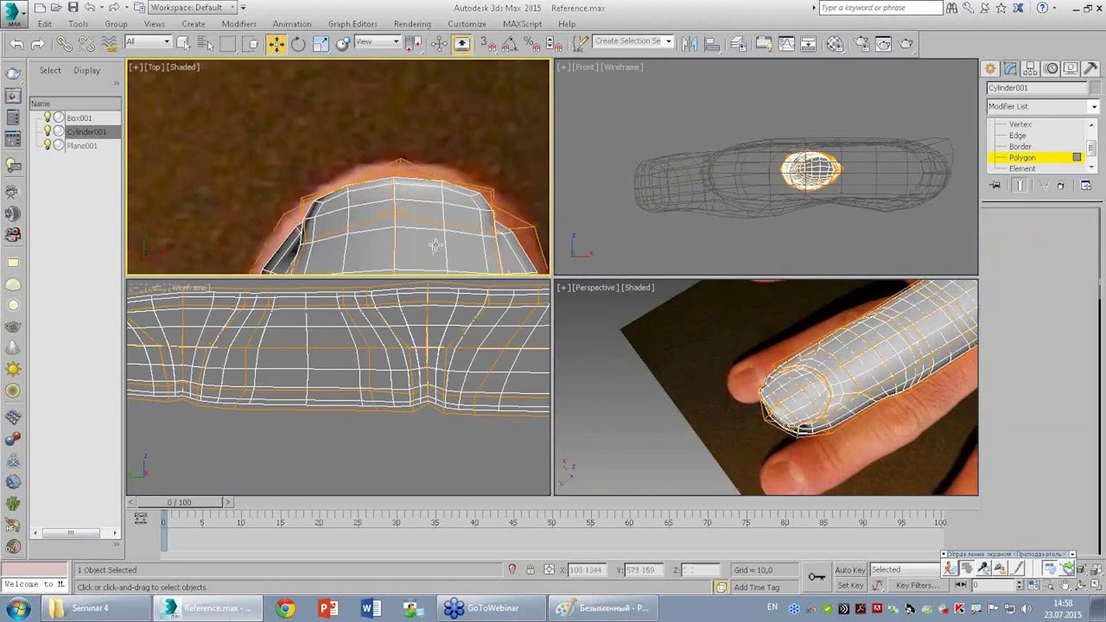
key("1")
left_click_drag(291, 190, 316, 210)
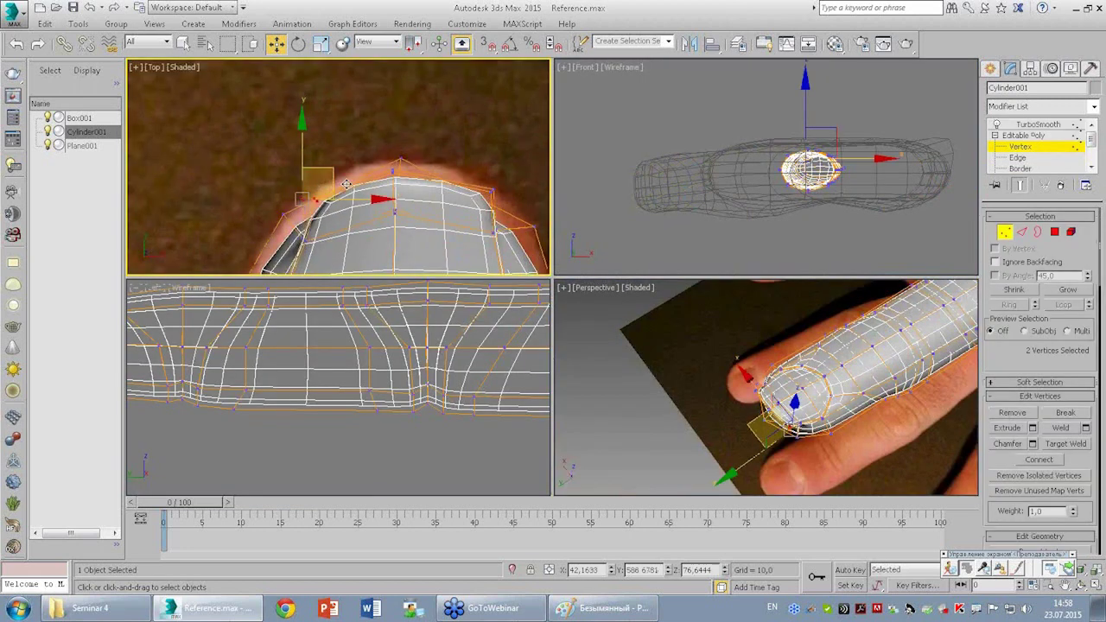
left_click_drag(369, 184, 424, 171)
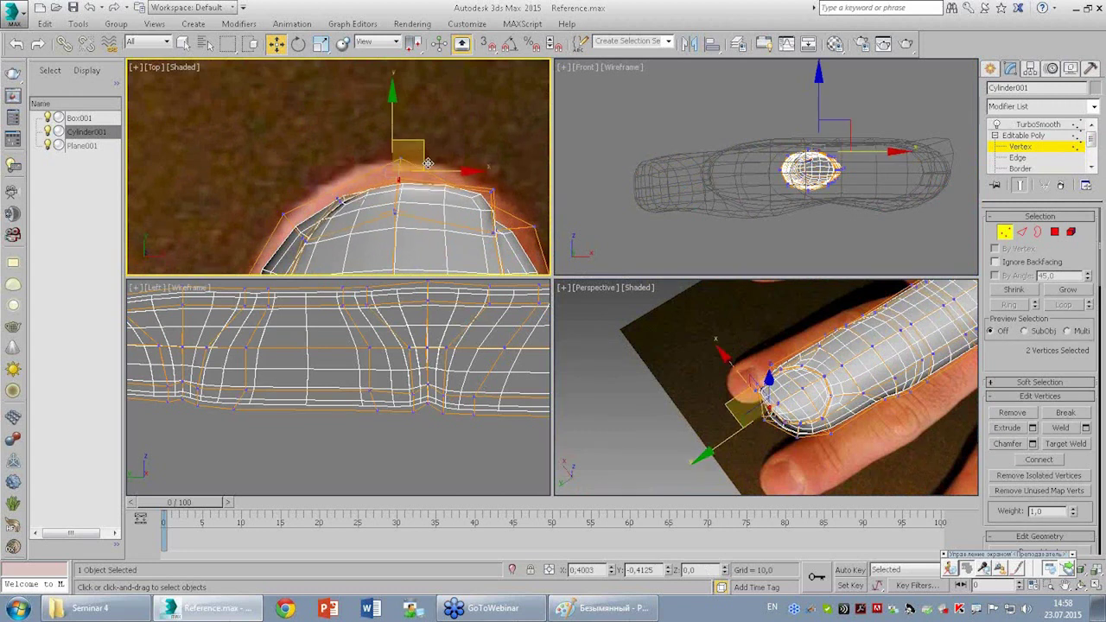
left_click_drag(458, 177, 508, 221)
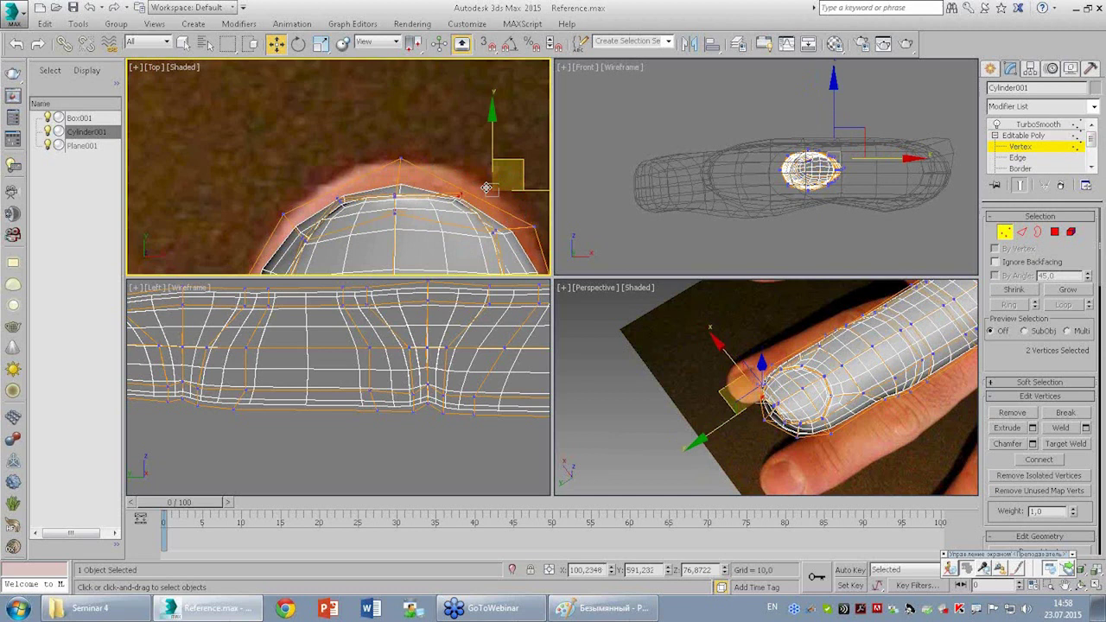
left_click(438, 214)
scroll(438, 215, "down", 3)
scroll(429, 148, "down", 2)
In a maximized Perspective view, raise the vertices near the fingertip top to tuck the nail edge.
right_click(743, 365)
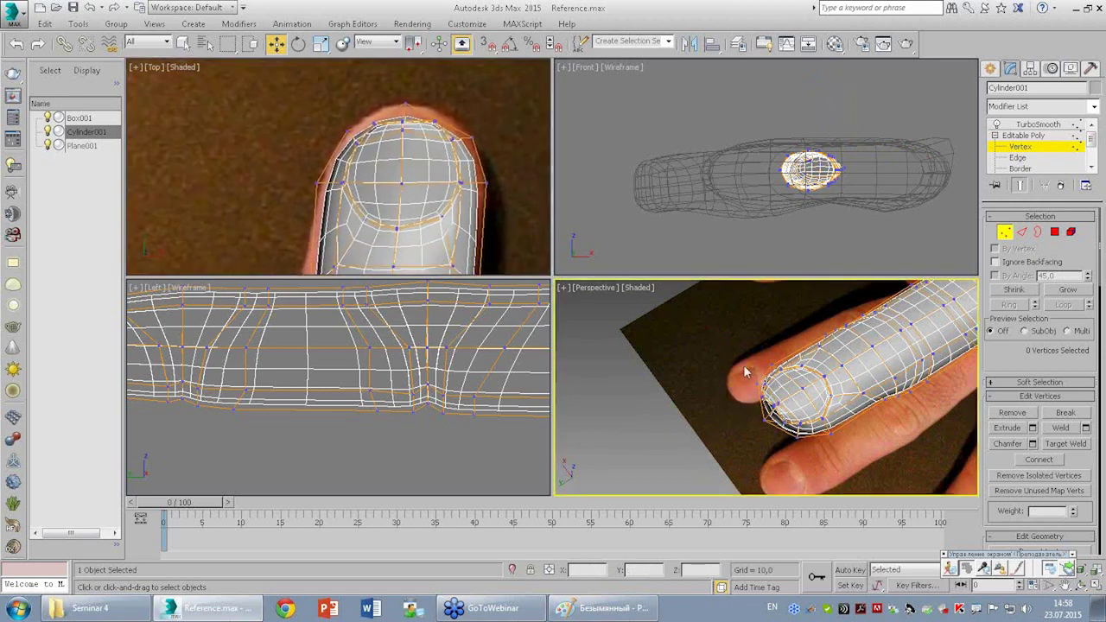
key("alt+w")
mouse_move(660, 263)
middle_mouse_down("alt")
mouse_move(745, 267)
mouse_move(737, 240)
middle_mouse_up("alt")
left_click_drag(745, 288, 721, 251)
left_click_drag(728, 204, 730, 184)
mouse_move(729, 184)
middle_mouse_down("alt")
mouse_move(621, 173)
mouse_move(592, 190)
middle_mouse_up("alt")
left_click(609, 171, "ctrl")
left_click(573, 142)
left_click_drag(641, 184, 639, 183)
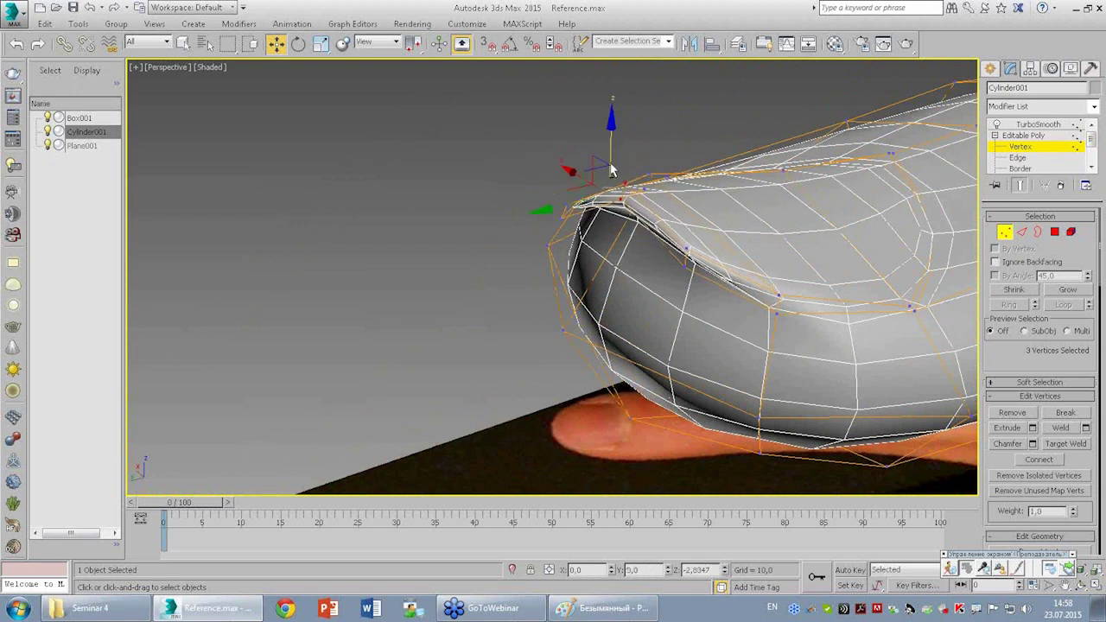
middle_click_drag(604, 136, 541, 226, "alt")
left_click(555, 186)
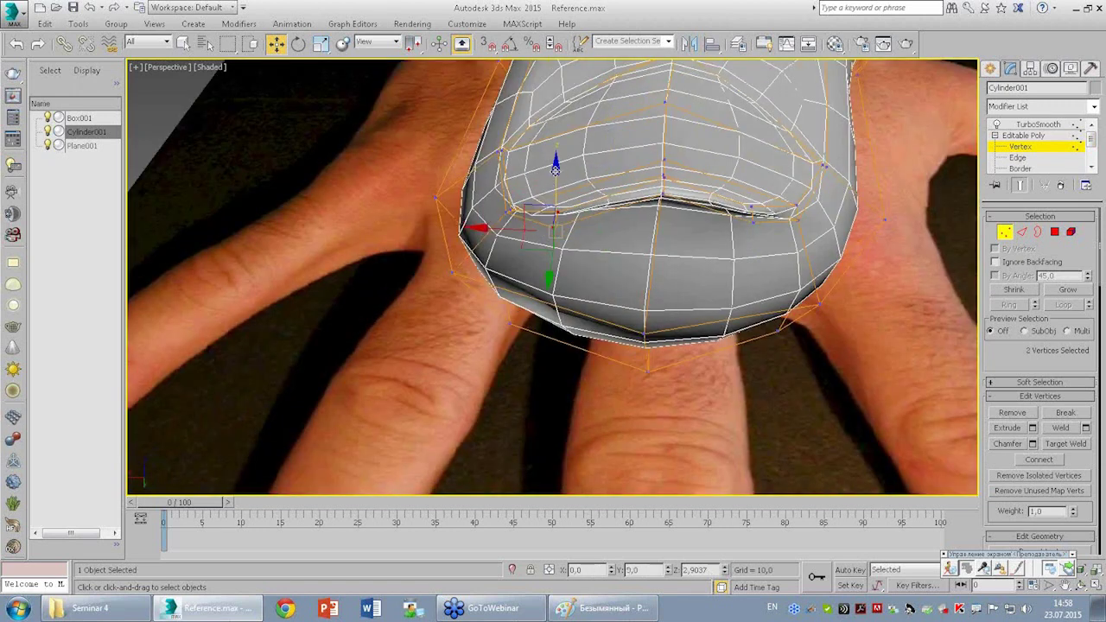
mouse_move(555, 186)
middle_mouse_down("alt")
mouse_move(718, 170)
mouse_move(585, 242)
middle_mouse_up("alt")
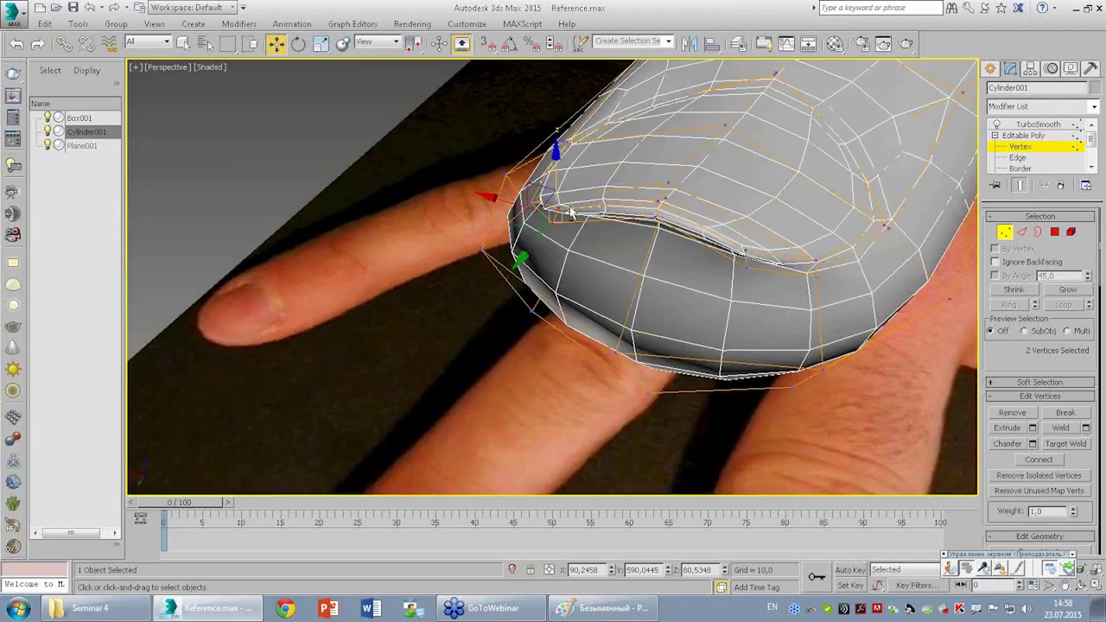
left_click(523, 226)
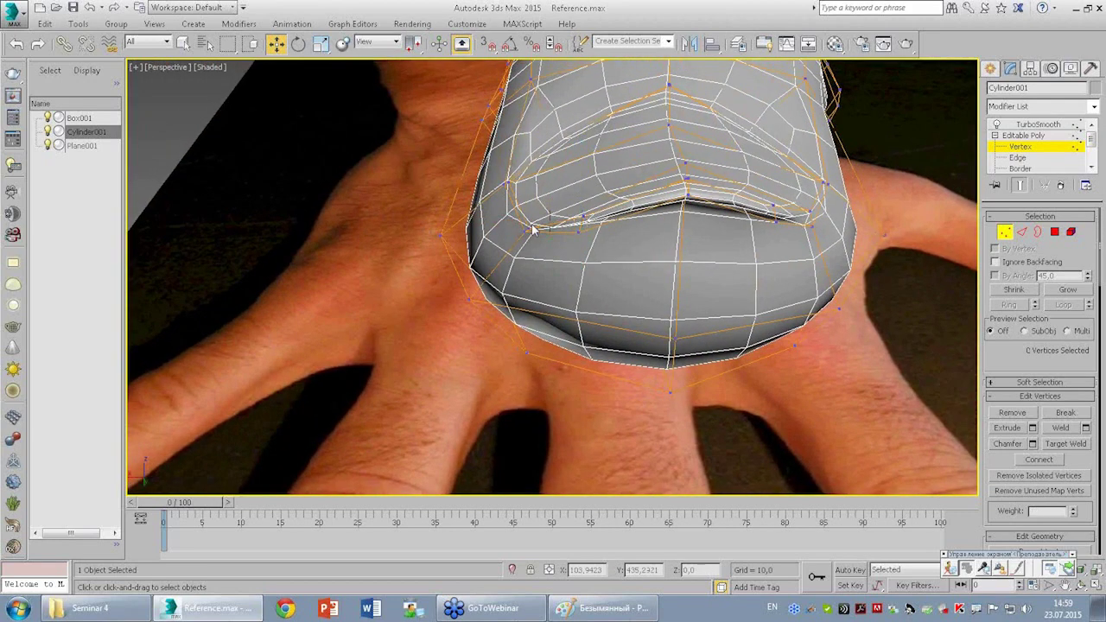
mouse_move(602, 199)
middle_mouse_down("alt")
mouse_move(741, 132)
mouse_move(788, 209)
mouse_move(704, 262)
mouse_move(720, 288)
mouse_move(817, 261)
middle_mouse_up("alt")
With the smoothed result hidden, select the upper and side edges of the nail outline.
left_click(1021, 231)
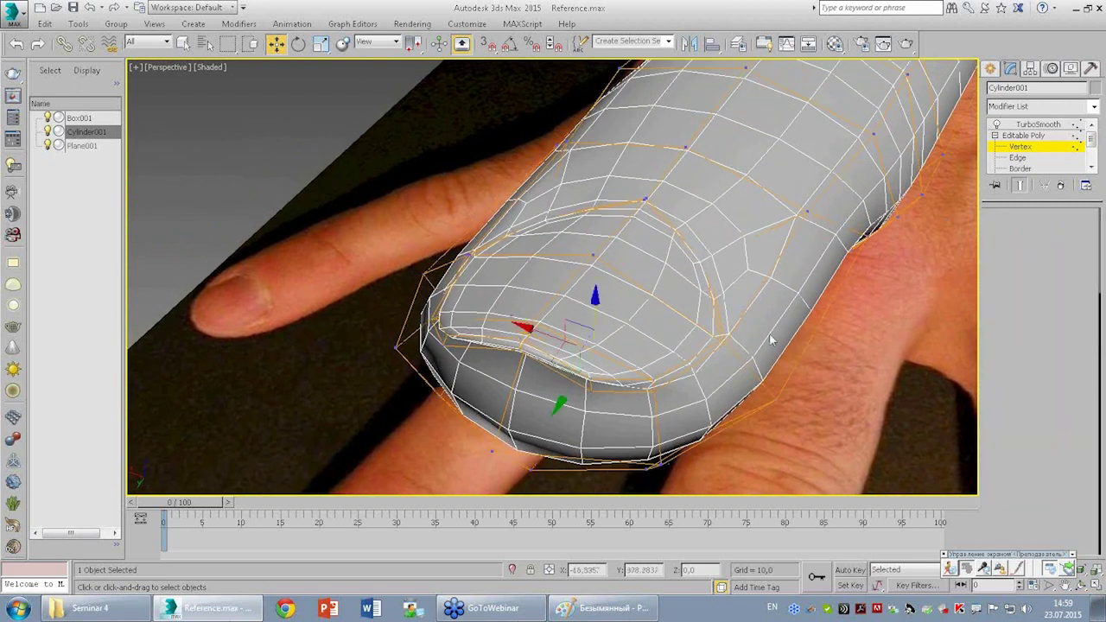
left_click(695, 353, "ctrl")
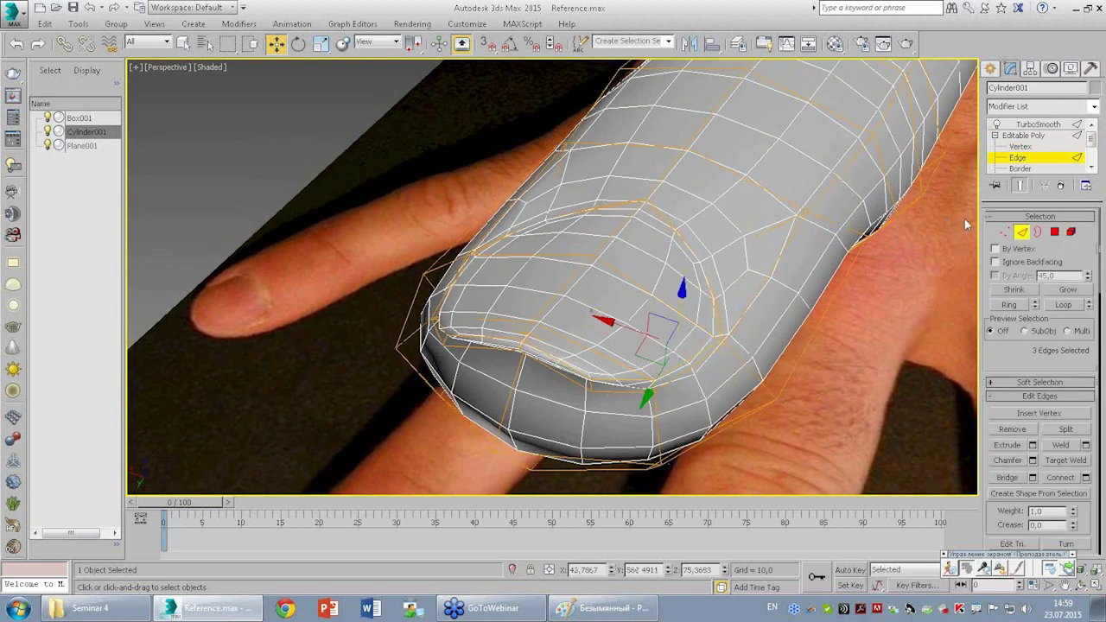
left_click(1020, 186)
middle_click_drag(657, 259, 674, 250, "alt")
left_click(691, 244, "ctrl")
left_click(618, 221, "ctrl")
left_click(525, 247, "ctrl")
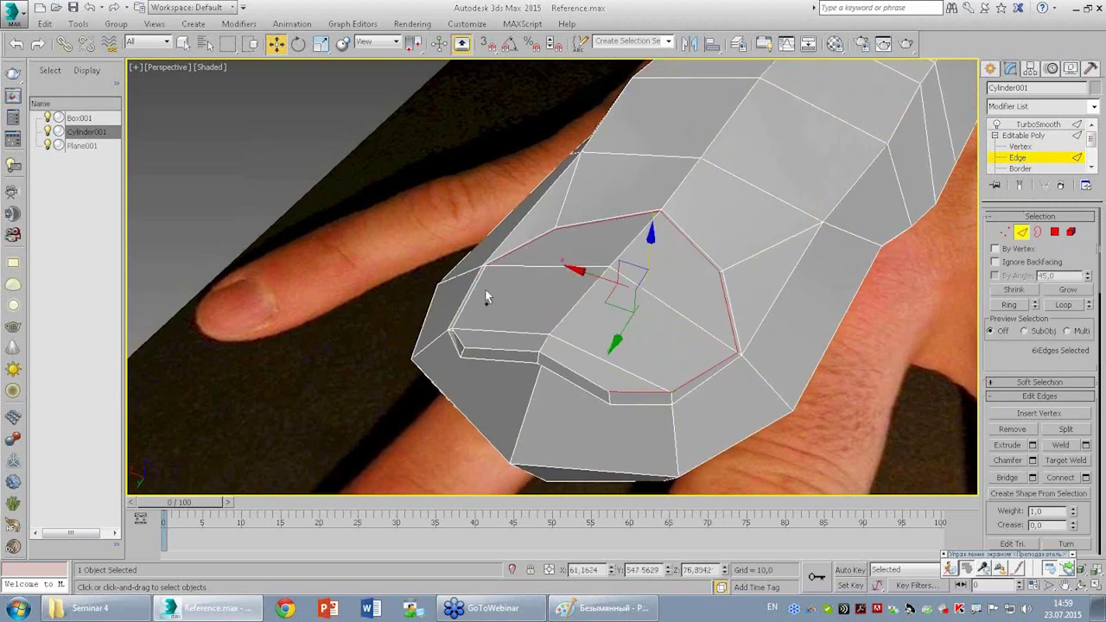
left_click(474, 291, "ctrl")
scroll(467, 346, "up", 3)
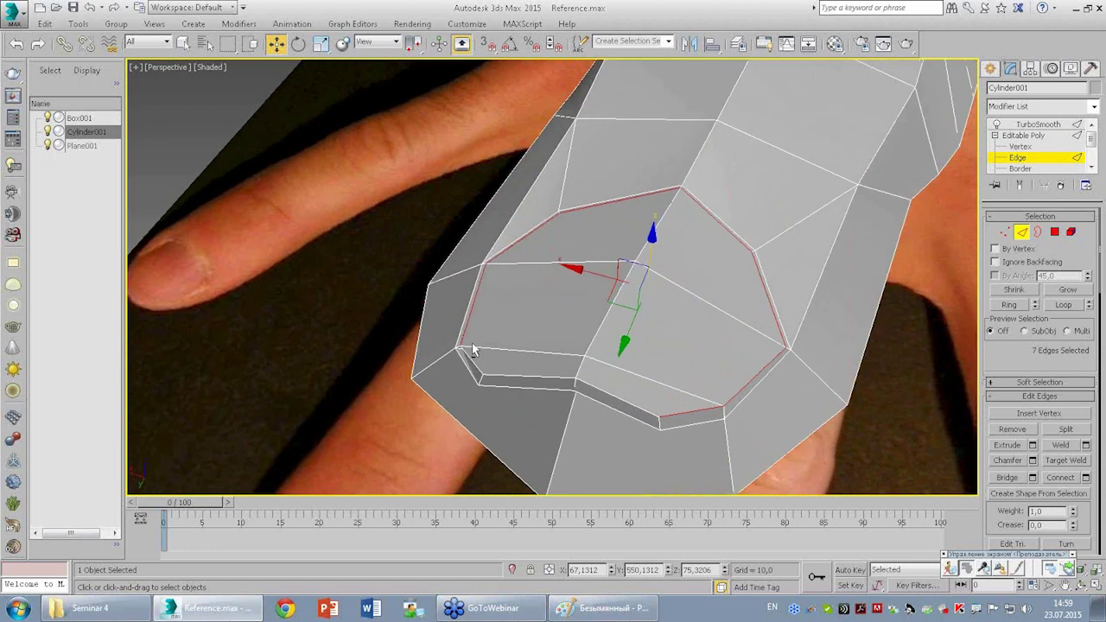
scroll(455, 352, "up", 3)
scroll(455, 353, "up", 2)
scroll(458, 354, "up", 2)
scroll(463, 361, "up", 2)
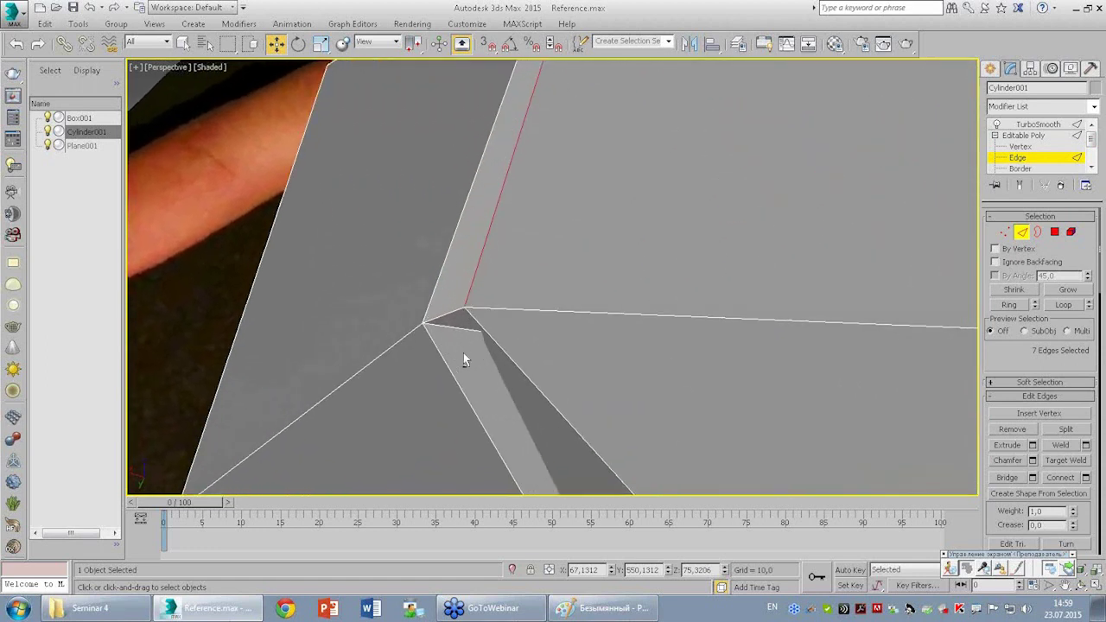
Add the lower nail edges to complete the ten-edge loop, then show the smoothed result.
key("1")
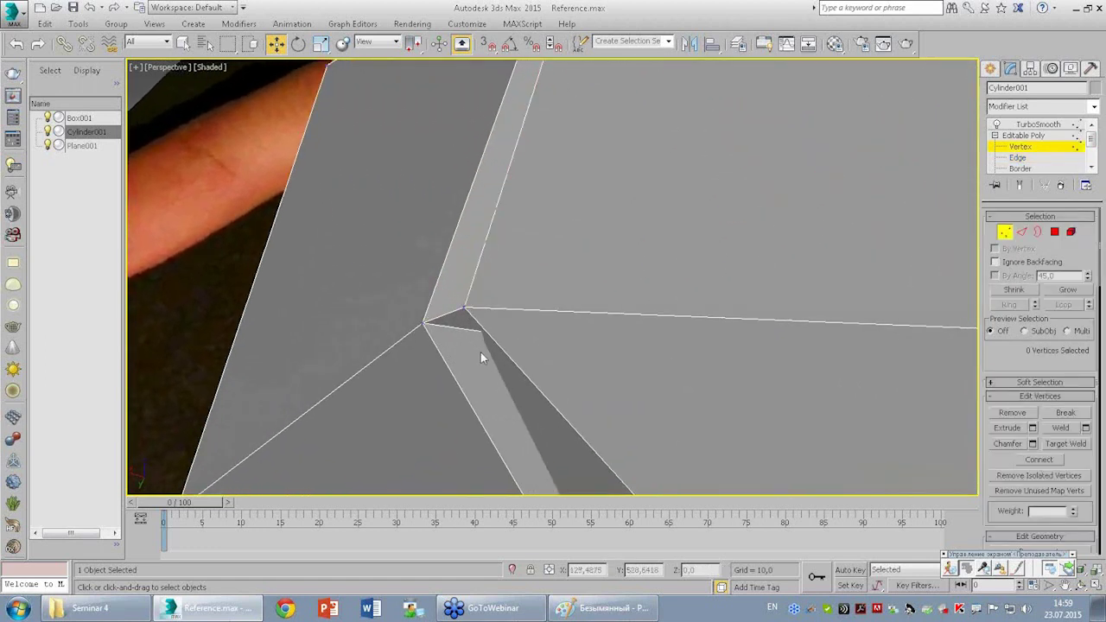
key("F3")
key("F3")
scroll(541, 375, "down", 2)
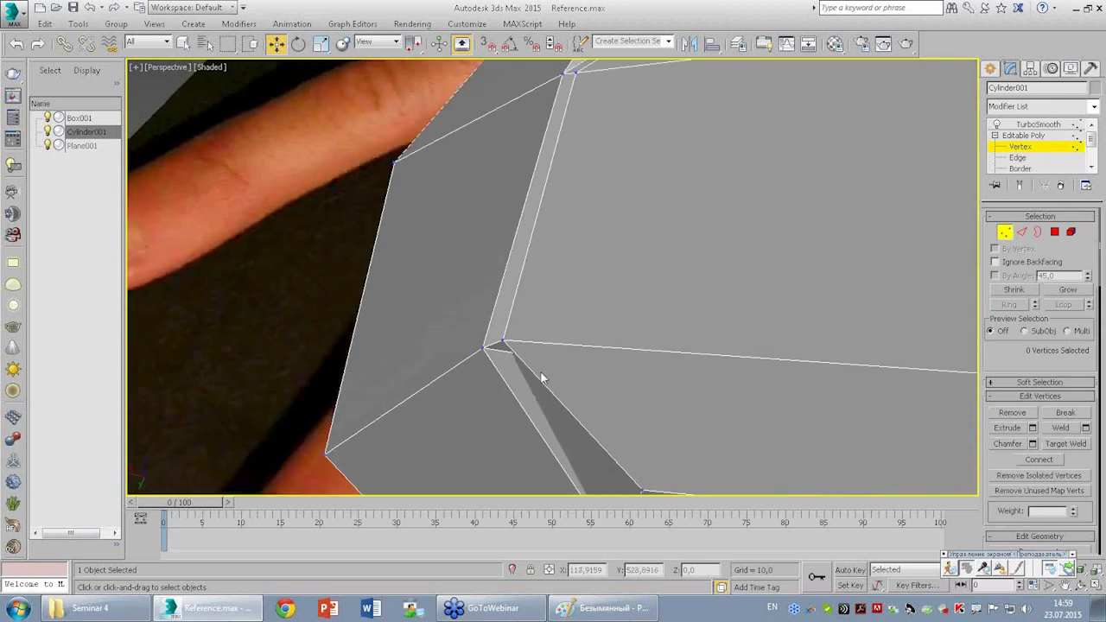
scroll(536, 371, "down", 2)
scroll(562, 375, "down", 1)
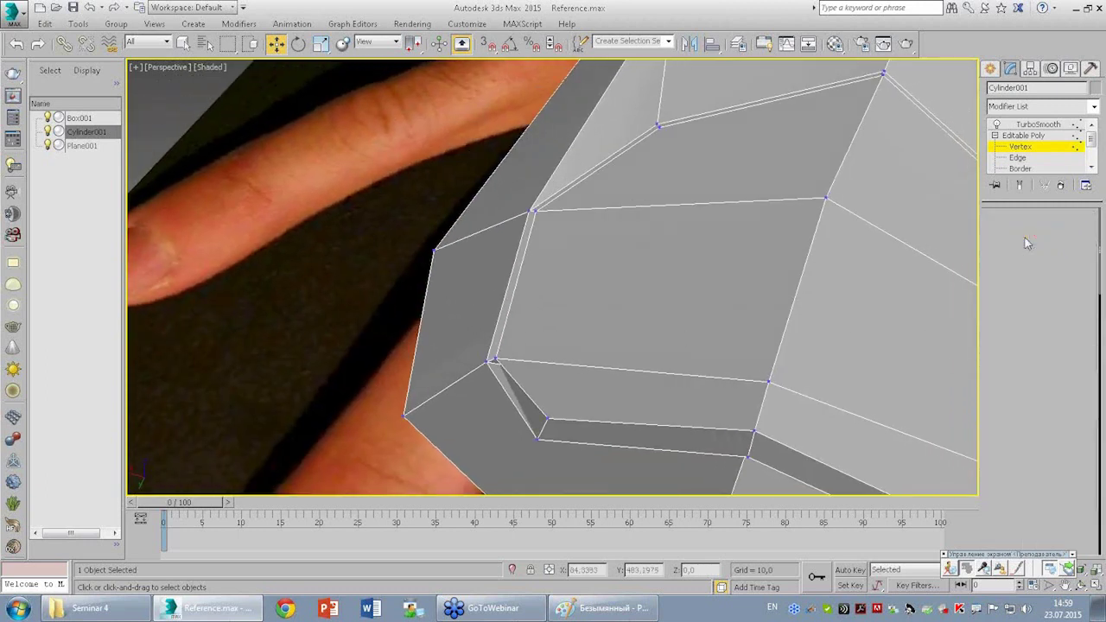
key("2")
middle_click_drag(548, 370, 500, 320)
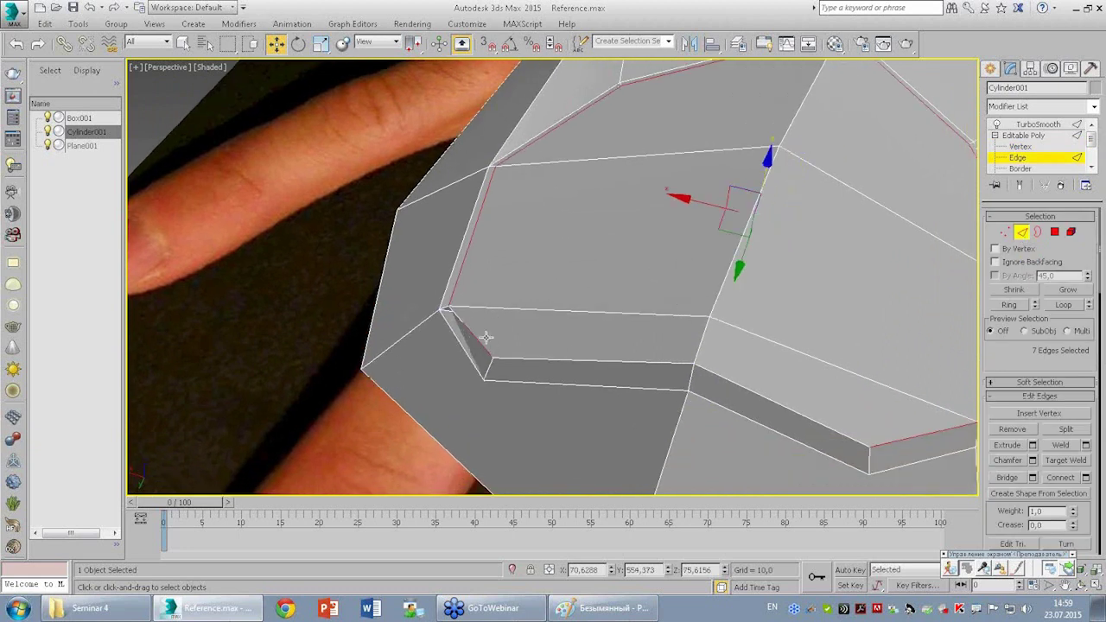
left_click(570, 357)
key("ctrl+z")
left_click(631, 363, "ctrl")
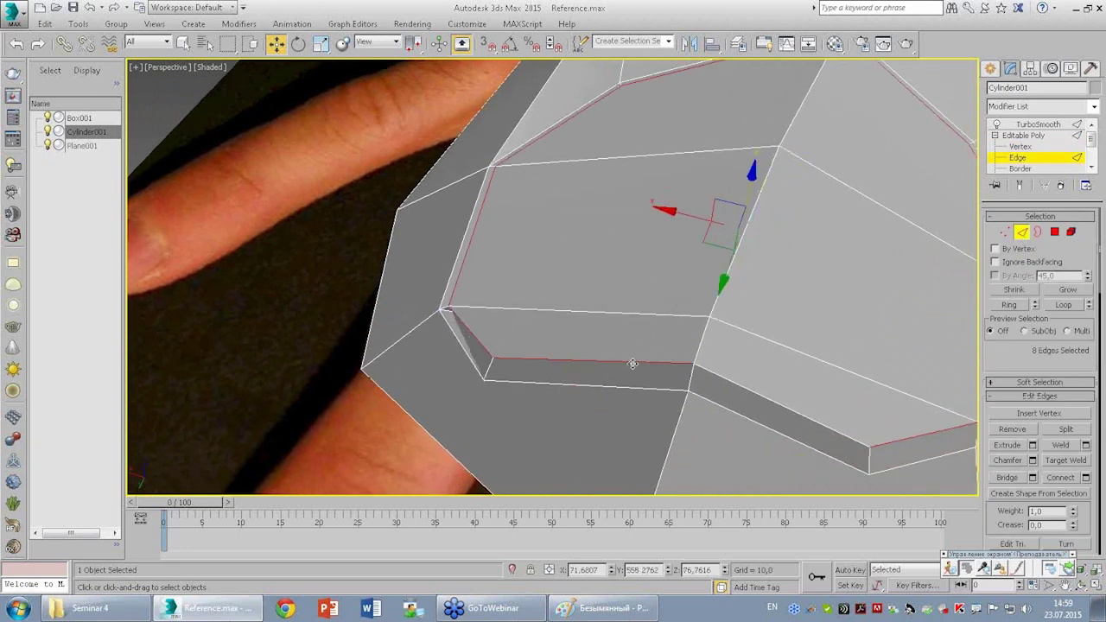
left_click(763, 397, "ctrl")
mouse_move(811, 407)
middle_mouse_down("alt")
mouse_move(798, 415)
mouse_move(810, 335)
mouse_move(827, 356)
mouse_move(797, 390)
mouse_move(767, 398)
mouse_move(839, 397)
middle_mouse_up("alt")
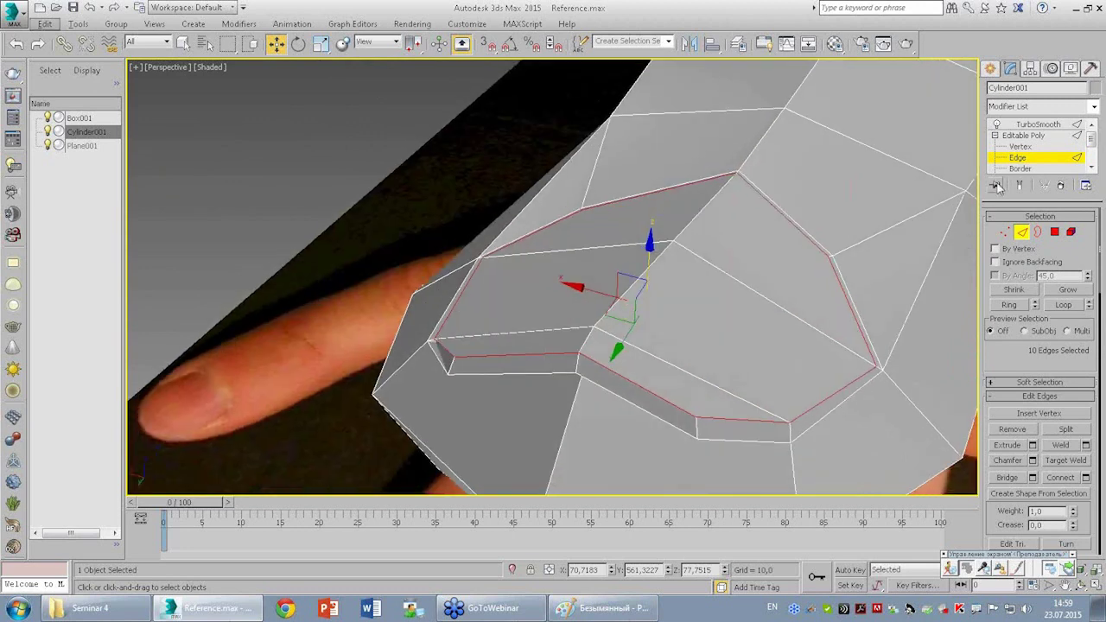
left_click(1019, 185)
mouse_move(803, 328)
middle_mouse_down("alt")
mouse_move(789, 291)
mouse_move(795, 304)
middle_mouse_up("alt")
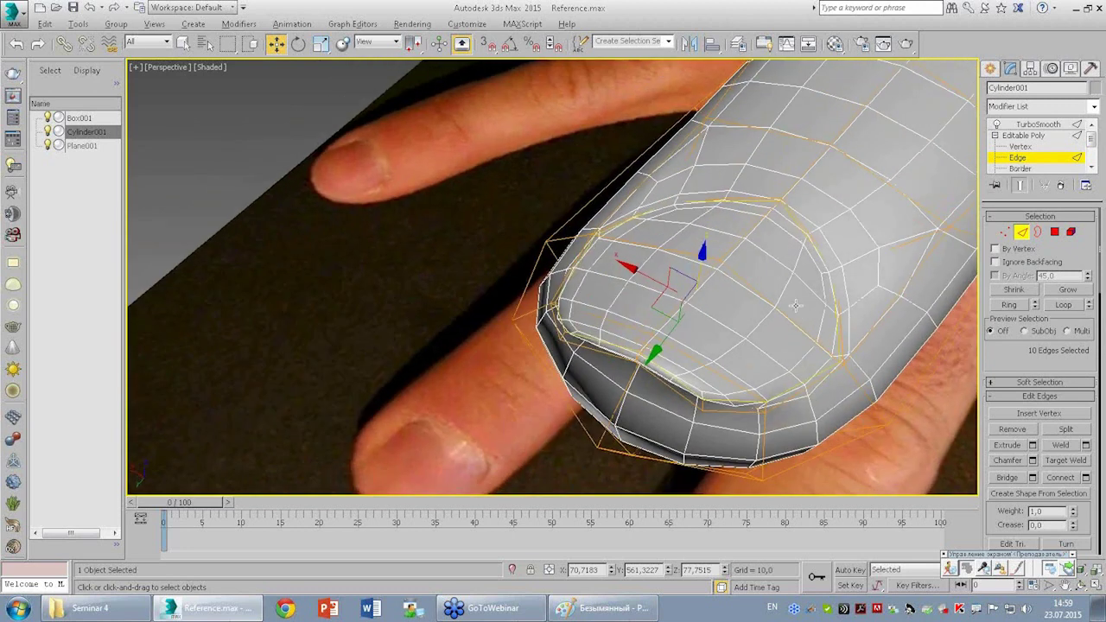
left_click(1031, 459)
middle_click_drag(825, 357, 781, 302, "alt")
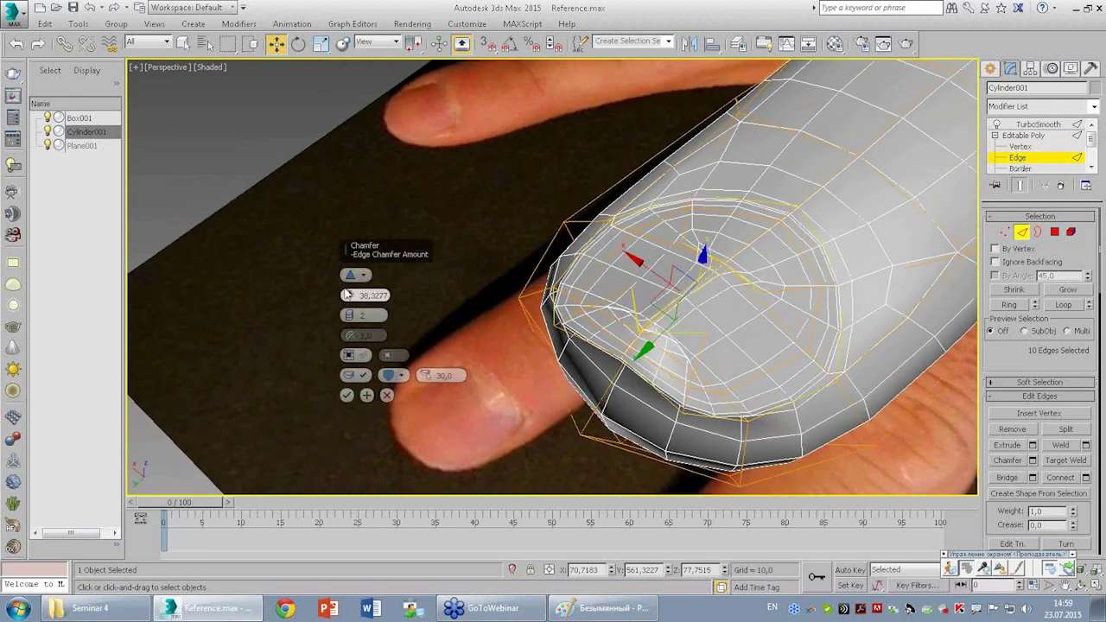
right_click(347, 295)
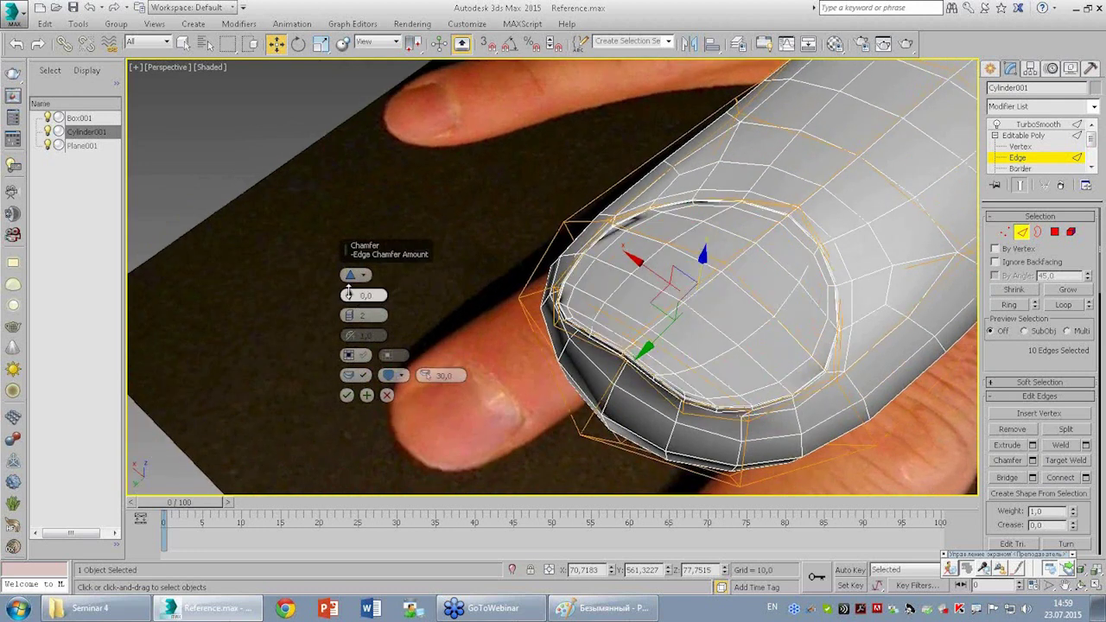
left_click(348, 291)
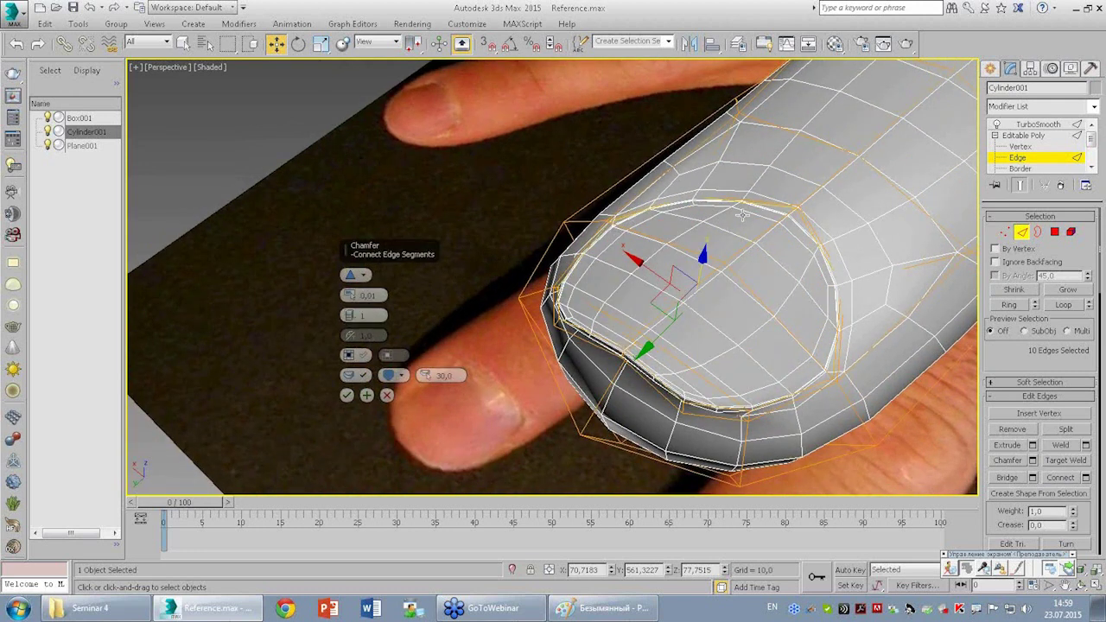
left_click(347, 395)
left_click(1037, 124)
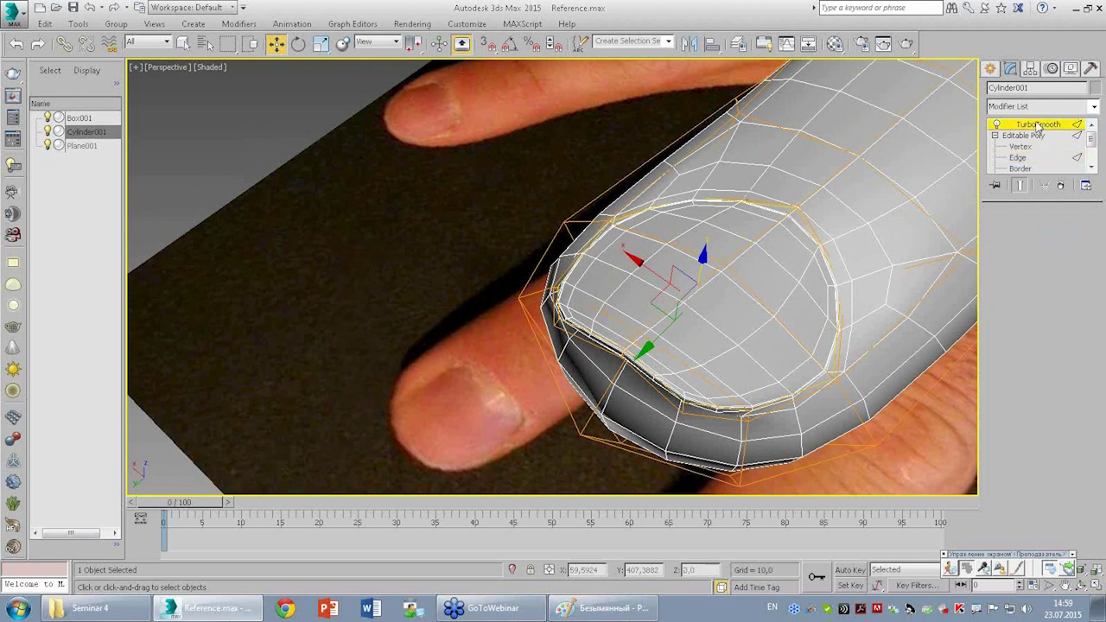
mouse_move(656, 285)
middle_mouse_down("alt")
mouse_move(802, 69)
mouse_move(750, 174)
mouse_move(670, 257)
mouse_move(538, 267)
mouse_move(566, 303)
mouse_move(512, 323)
middle_mouse_up("alt")
left_click(665, 361)
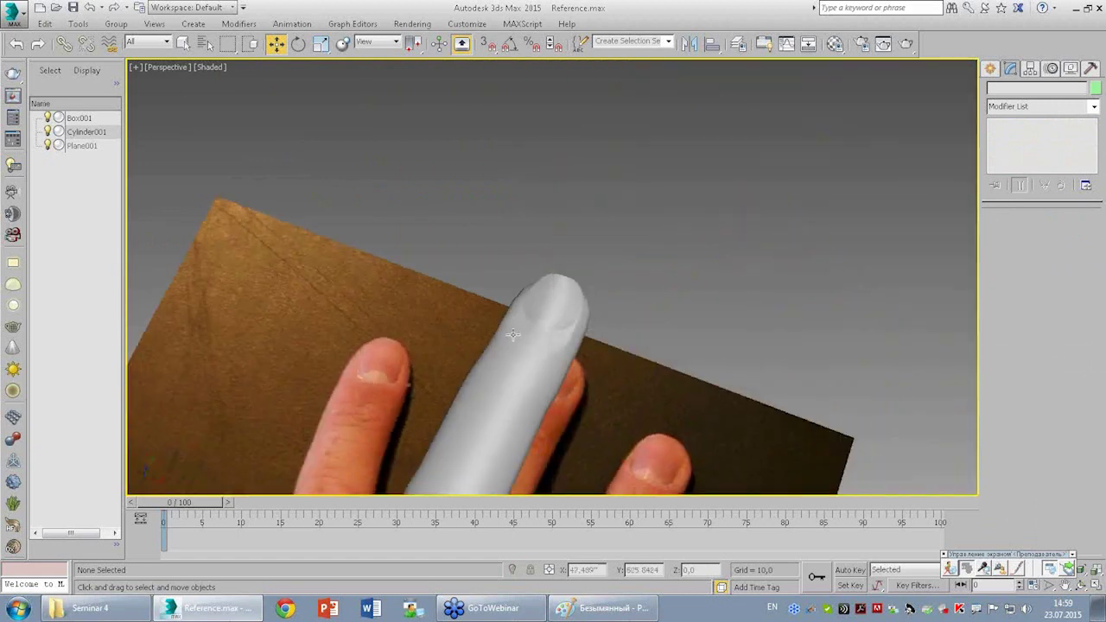
scroll(588, 295, "down", 2)
mouse_move(587, 294)
middle_mouse_down("alt")
mouse_move(648, 321)
mouse_move(793, 297)
middle_mouse_up("alt")
scroll(635, 247, "up", 3)
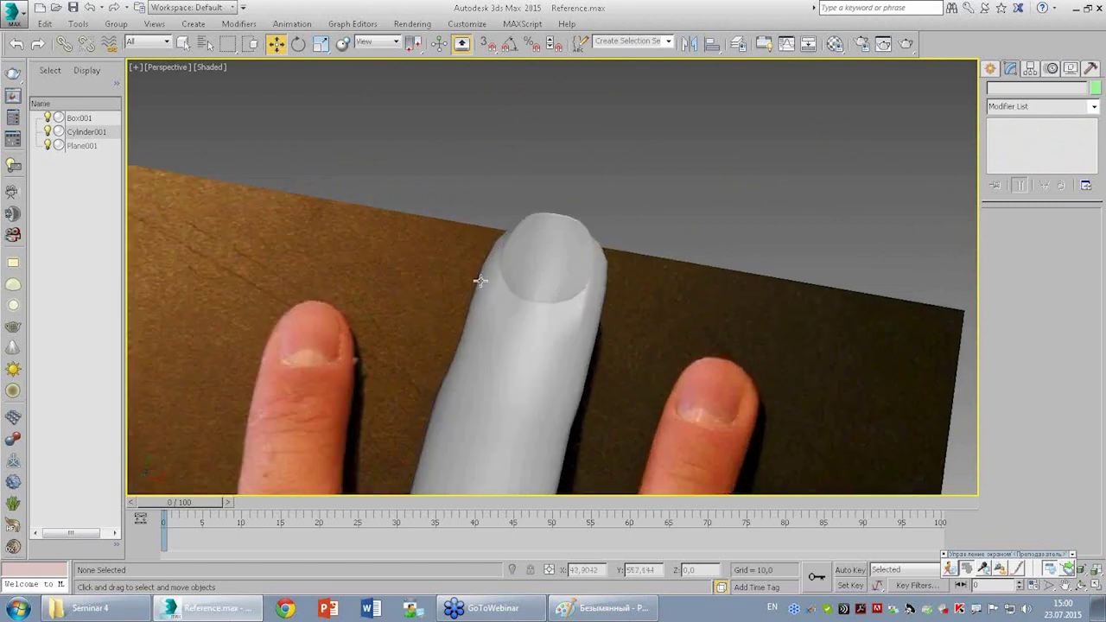
mouse_move(574, 284)
middle_mouse_down("alt")
mouse_move(538, 228)
mouse_move(423, 313)
middle_mouse_up("alt")
scroll(423, 313, "down", 2)
mouse_move(547, 339)
middle_mouse_down("alt")
mouse_move(524, 338)
mouse_move(557, 315)
middle_mouse_up("alt")
Select the finger cylinder, Cylinder001.
left_click(523, 337)
scroll(587, 315, "up", 1)
scroll(668, 317, "up", 3)
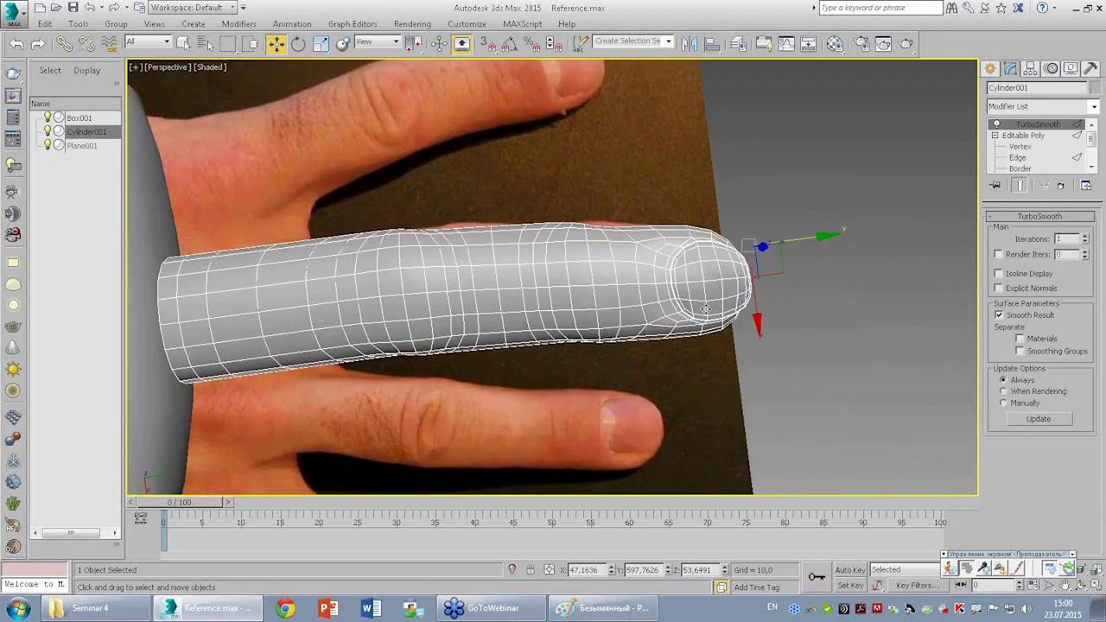
middle_click_drag(704, 308, 701, 297, "alt")
left_click(701, 296, "alt")
scroll(704, 297, "up", 4)
left_click(682, 296)
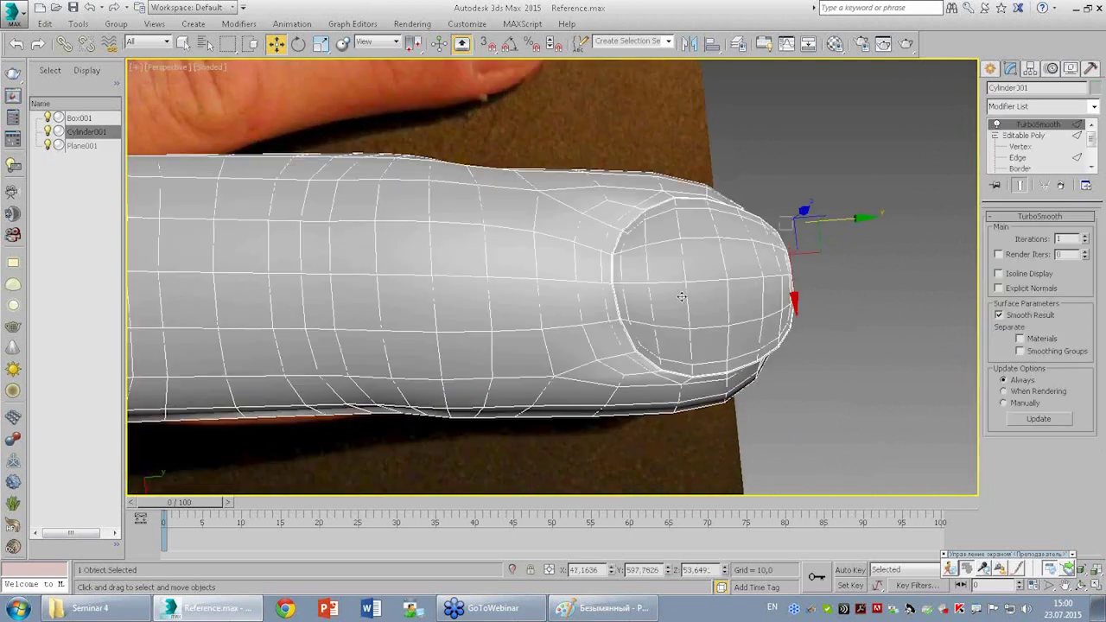
Chamfer the nail edge loop by 1.2223 with one segment.
left_click(1019, 157)
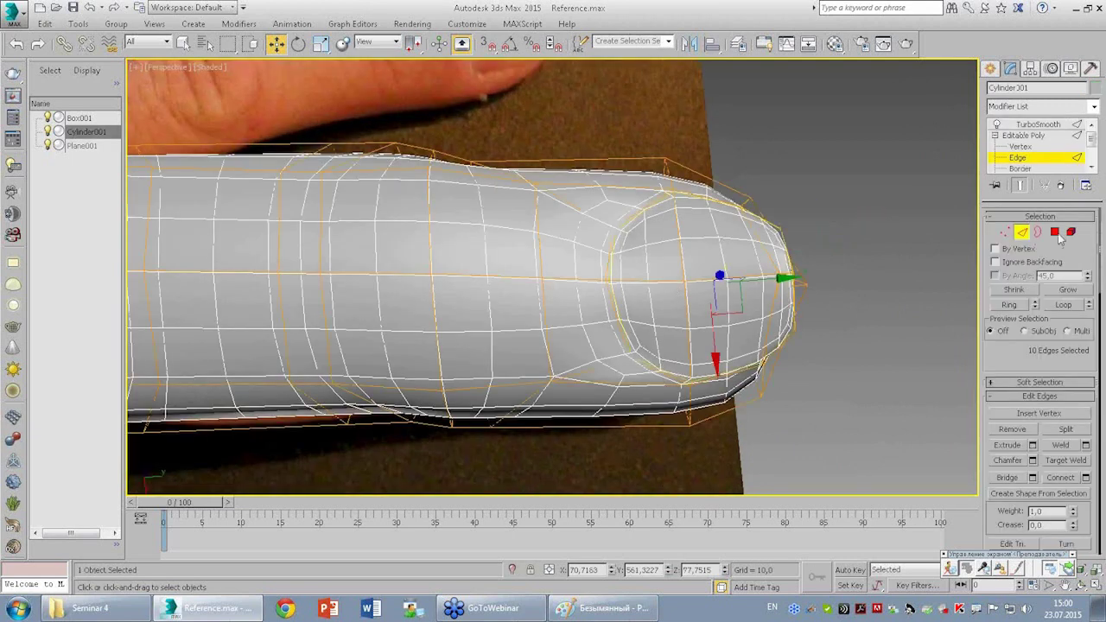
left_click(1032, 460)
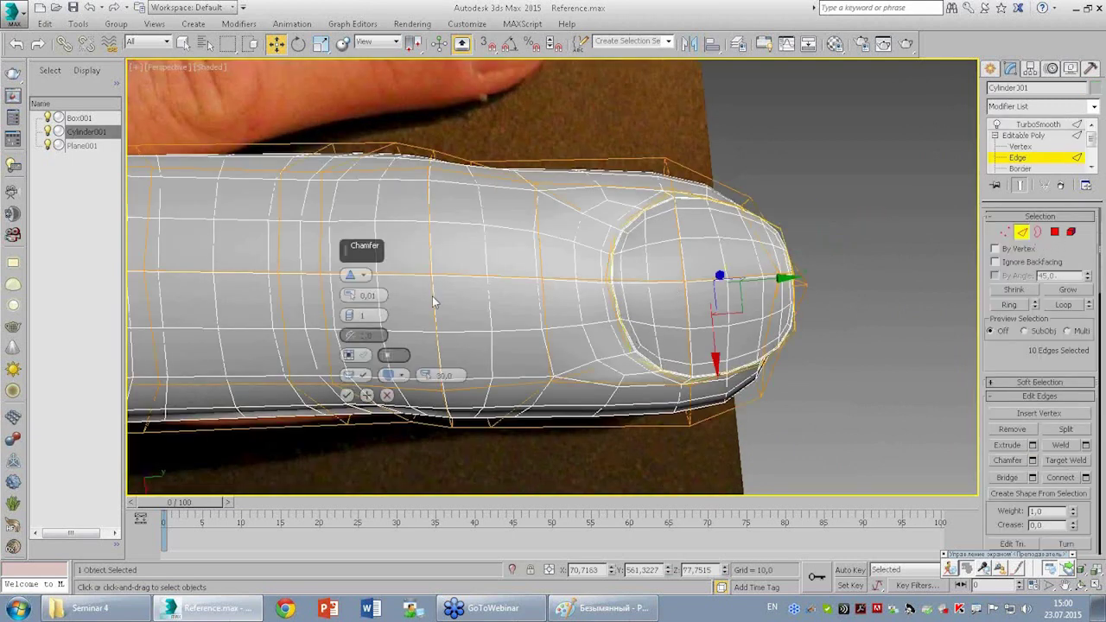
left_click_drag(349, 295, 348, 294)
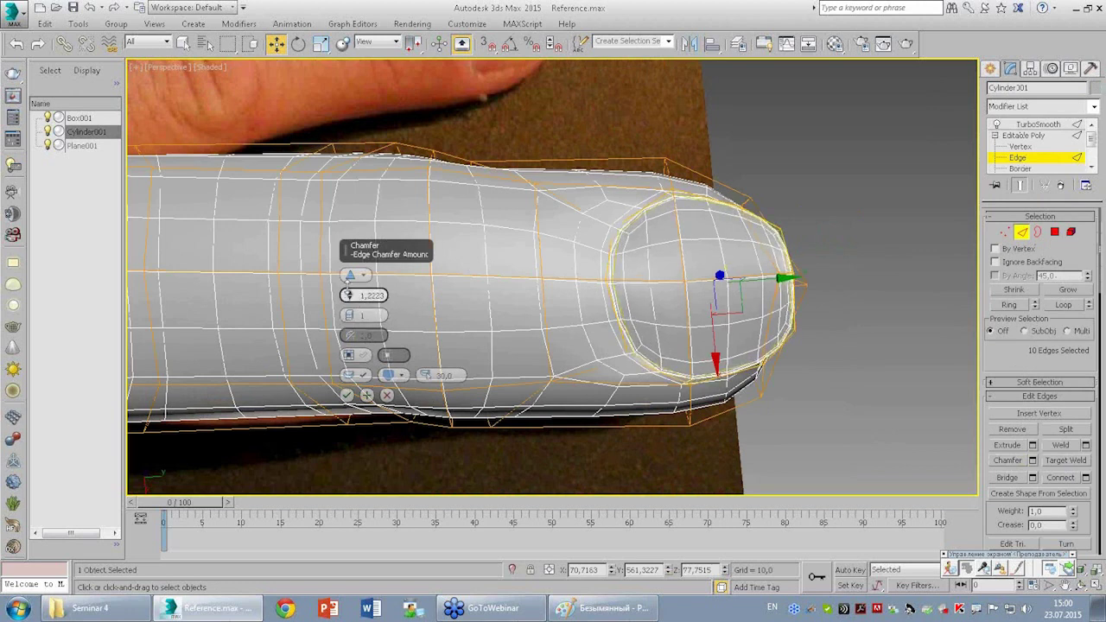
left_click(346, 395)
Return to TurboSmooth and review the smoothed finger with it deselected.
left_click(1023, 136)
left_click(1036, 125)
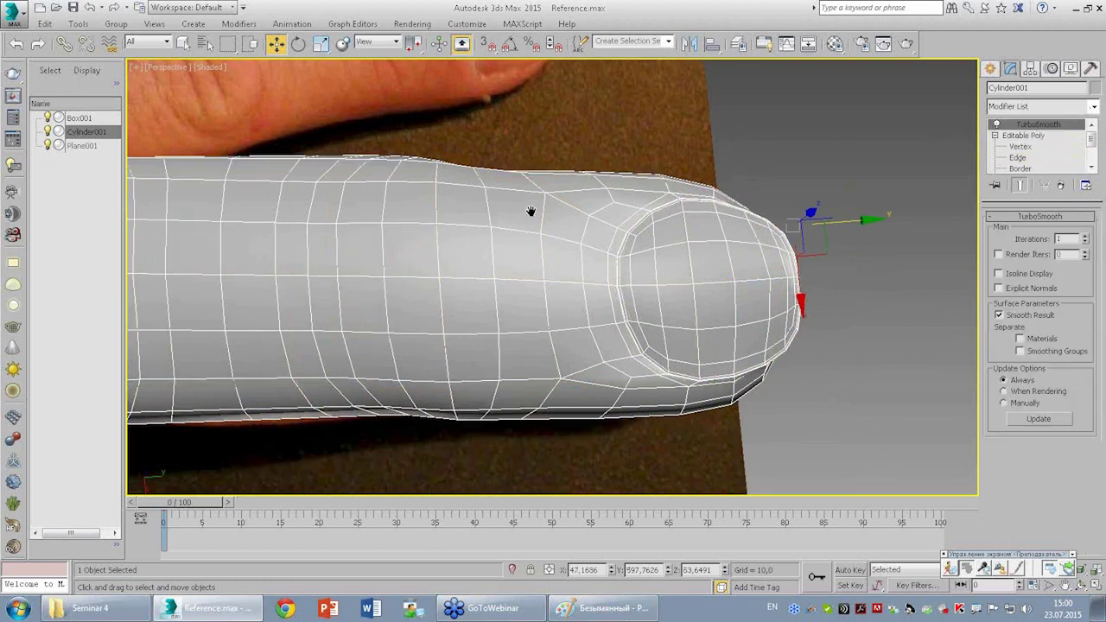
scroll(528, 213, "down", 5)
key("F4")
scroll(542, 238, "up", 2)
left_click(552, 319)
key("F4")
mouse_move(552, 320)
middle_mouse_down("alt")
mouse_move(513, 271)
mouse_move(561, 202)
mouse_move(647, 249)
mouse_move(643, 289)
middle_mouse_up("alt")
scroll(644, 290, "down", 4)
scroll(635, 293, "up", 2)
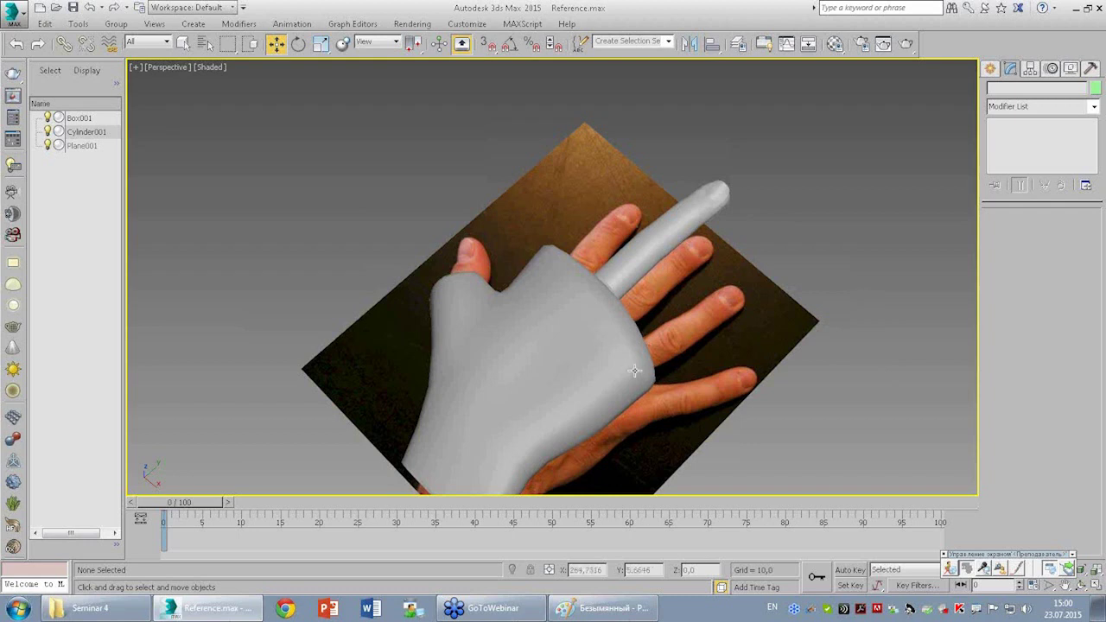
mouse_move(636, 323)
middle_mouse_down("alt")
mouse_move(627, 283)
mouse_move(626, 359)
mouse_move(552, 333)
middle_mouse_up("alt")
left_click(626, 283)
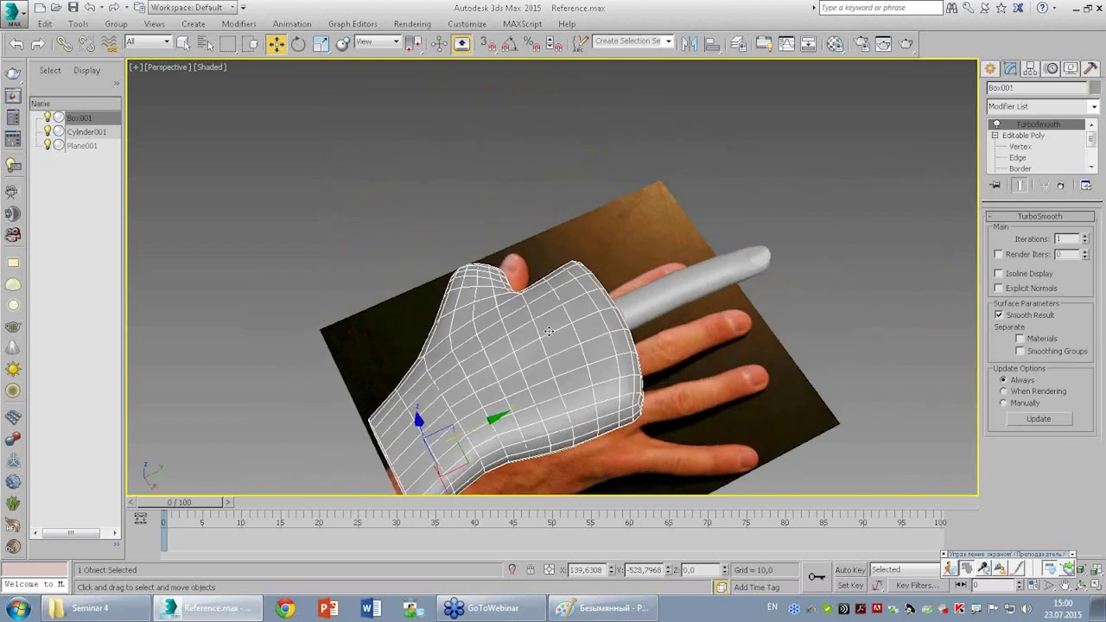
left_click(672, 278)
left_click(580, 331)
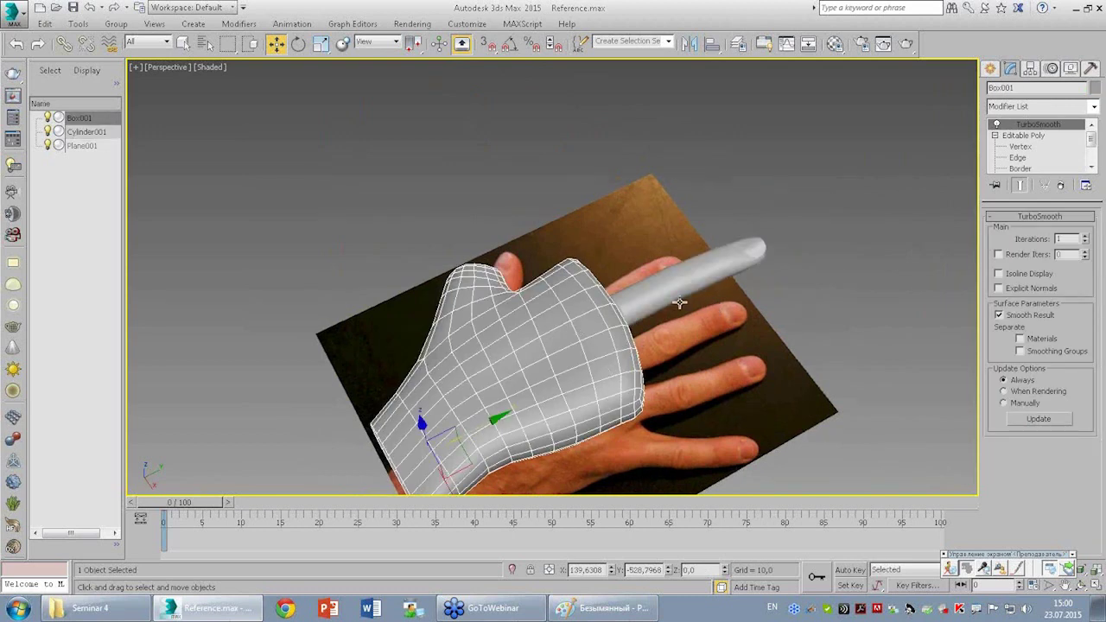
left_click(680, 303)
left_click(496, 320)
left_click(713, 269)
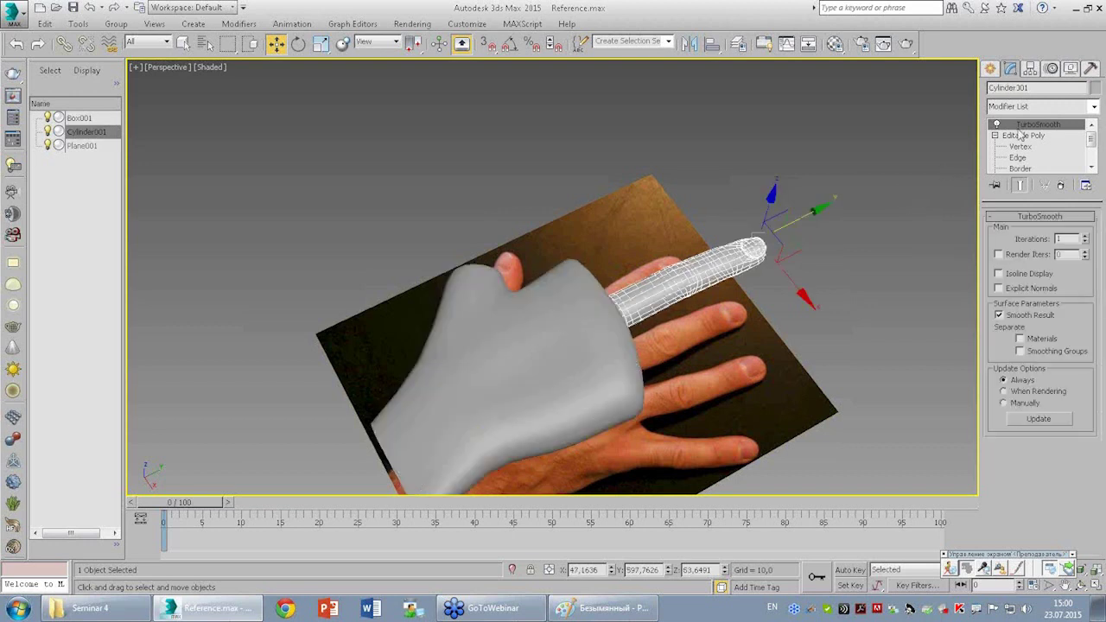
left_click(507, 327)
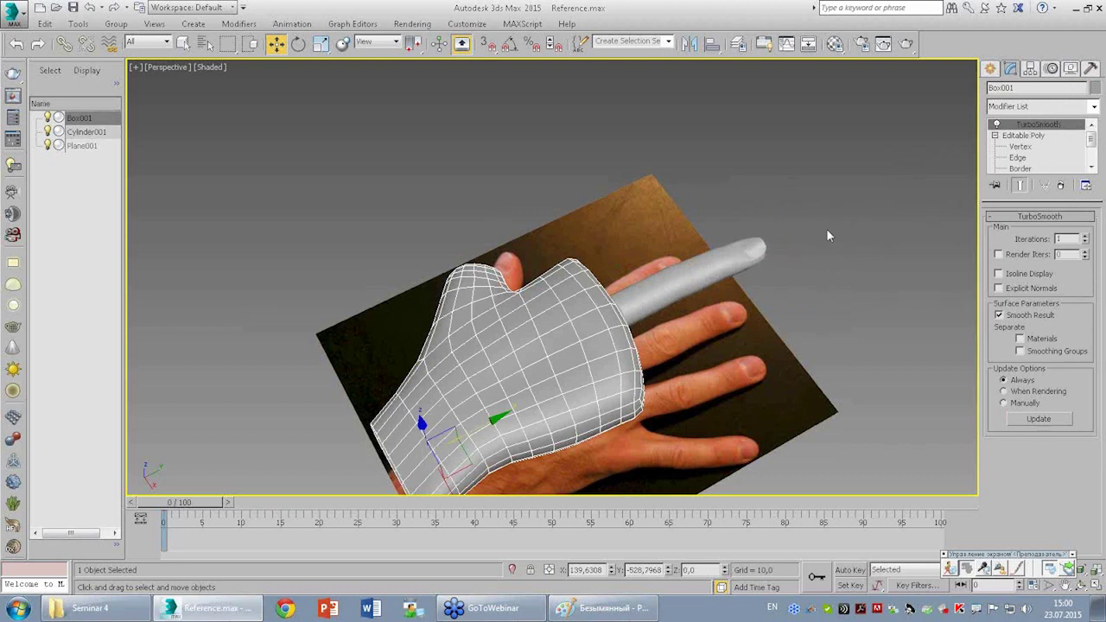
left_click(663, 298)
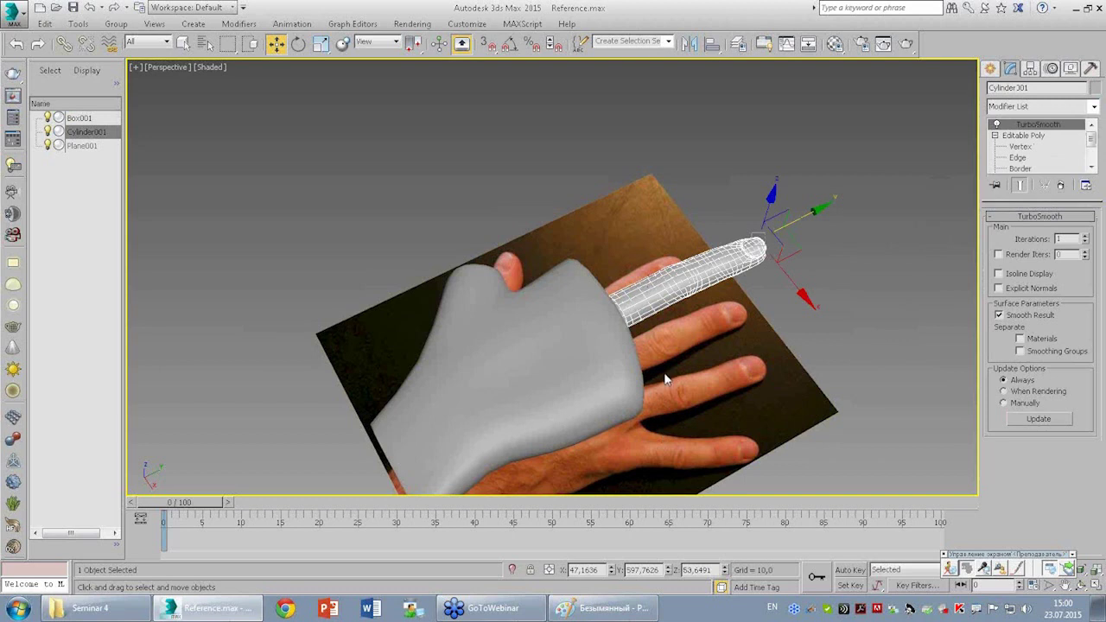
In a maximized Top view, clone finger copies onto the photo's other fingers.
key("alt+w")
key("alt+w")
scroll(546, 313, "down", 5)
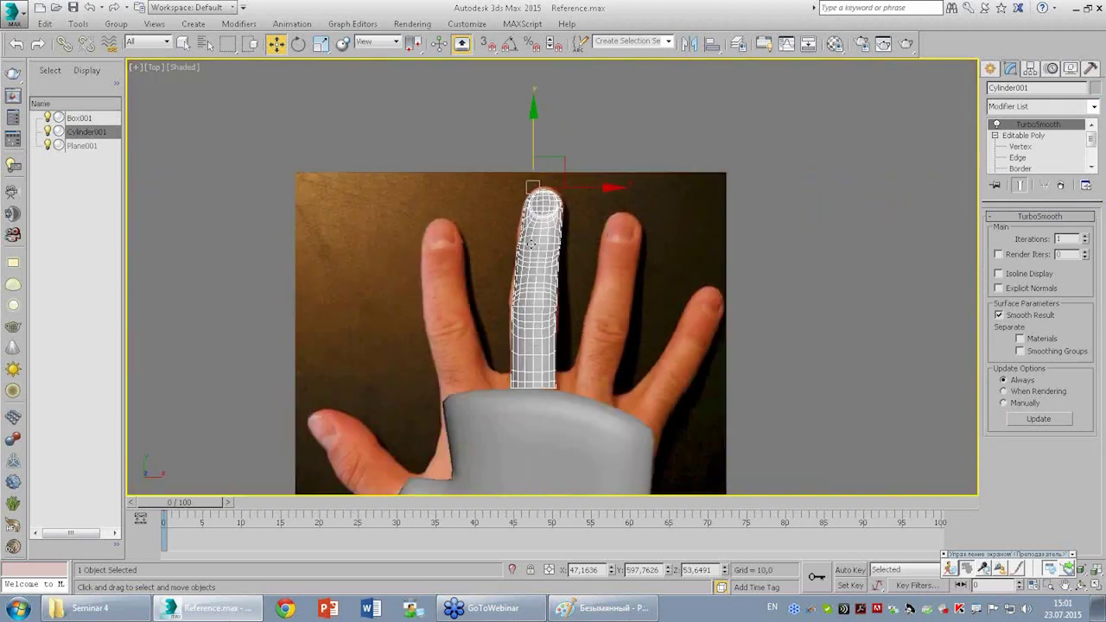
scroll(545, 313, "up", 2)
scroll(557, 242, "up", 2)
scroll(538, 230, "down", 2)
scroll(544, 234, "up", 2)
scroll(550, 234, "down", 3)
scroll(558, 175, "up", 2)
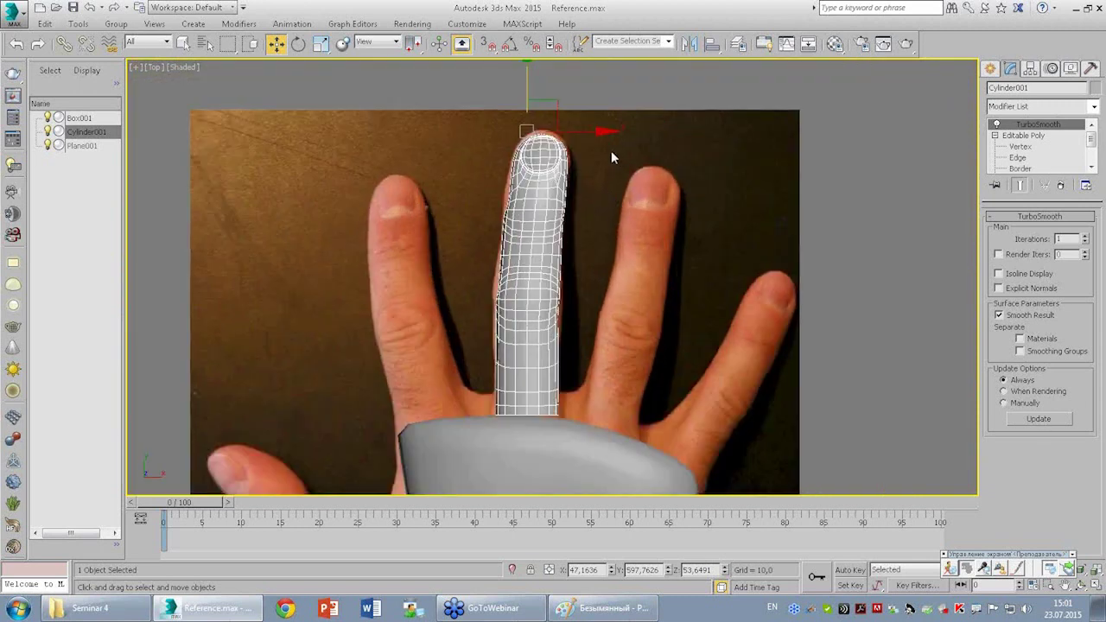
mouse_move(576, 130)
left_mouse_down("shift")
mouse_move(447, 130)
mouse_move(700, 130)
mouse_move(739, 192)
left_mouse_up("shift")
left_click(553, 364)
left_click(555, 366)
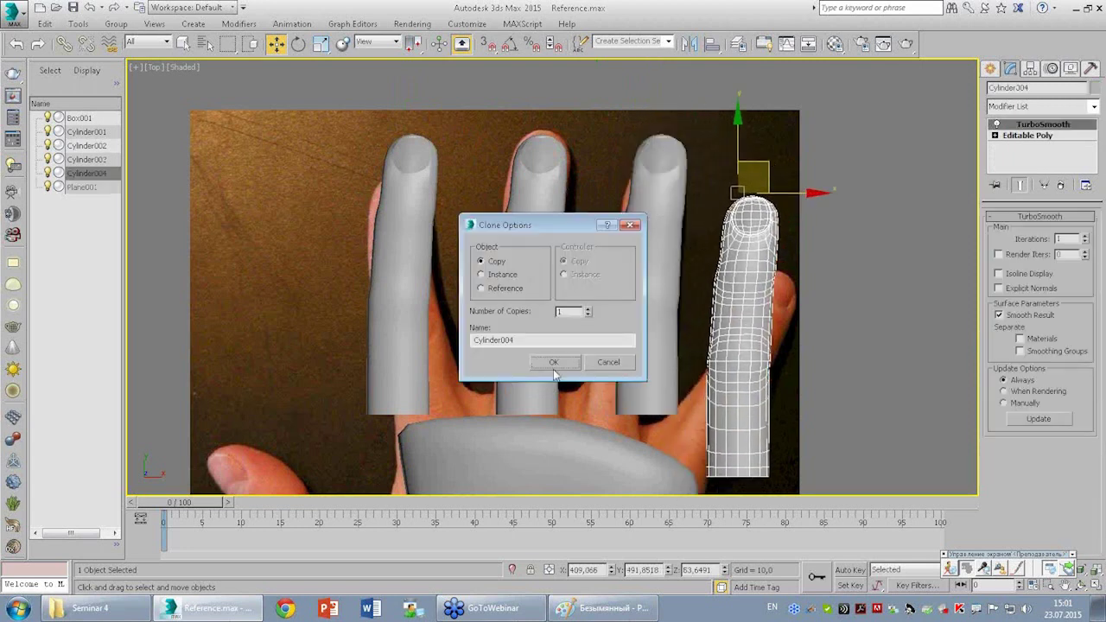
left_click(553, 363)
Clone a copy for the thumb, rotate it diagonally and move it onto the photo's thumb.
scroll(475, 240, "down", 2)
left_click(506, 224)
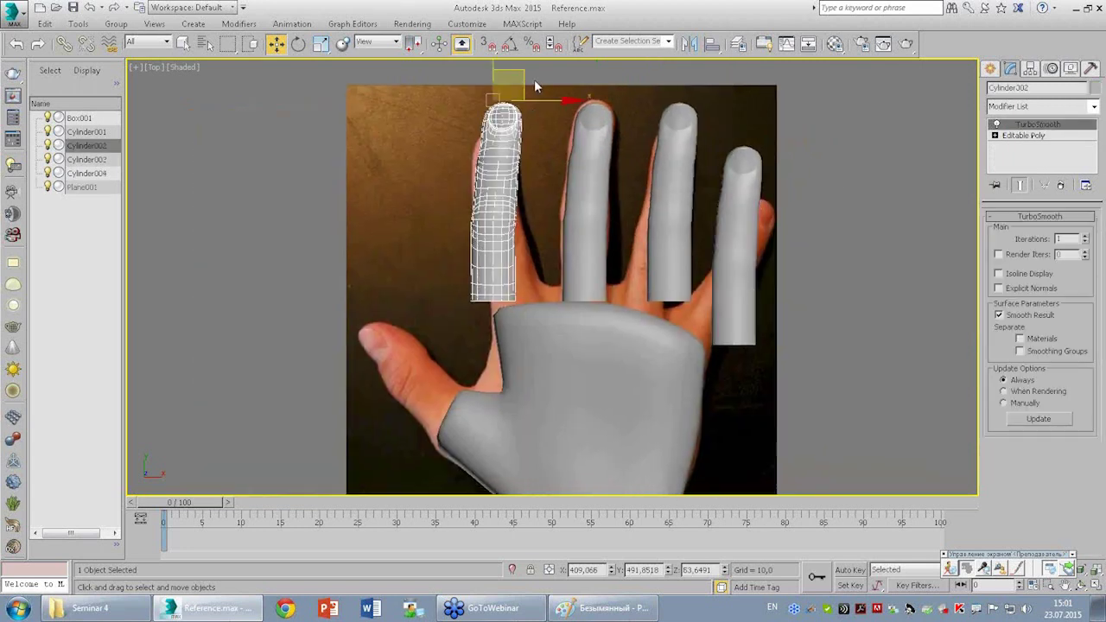
left_click_drag(534, 79, 430, 252, "shift")
left_click(558, 365)
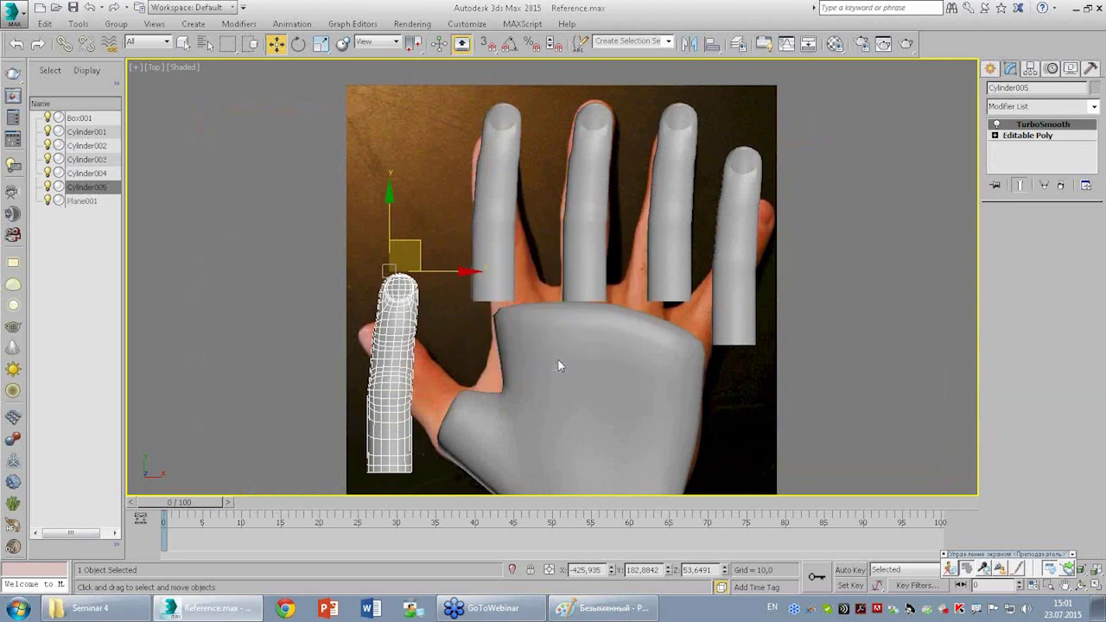
middle_click_drag(558, 366, 561, 336)
key("e")
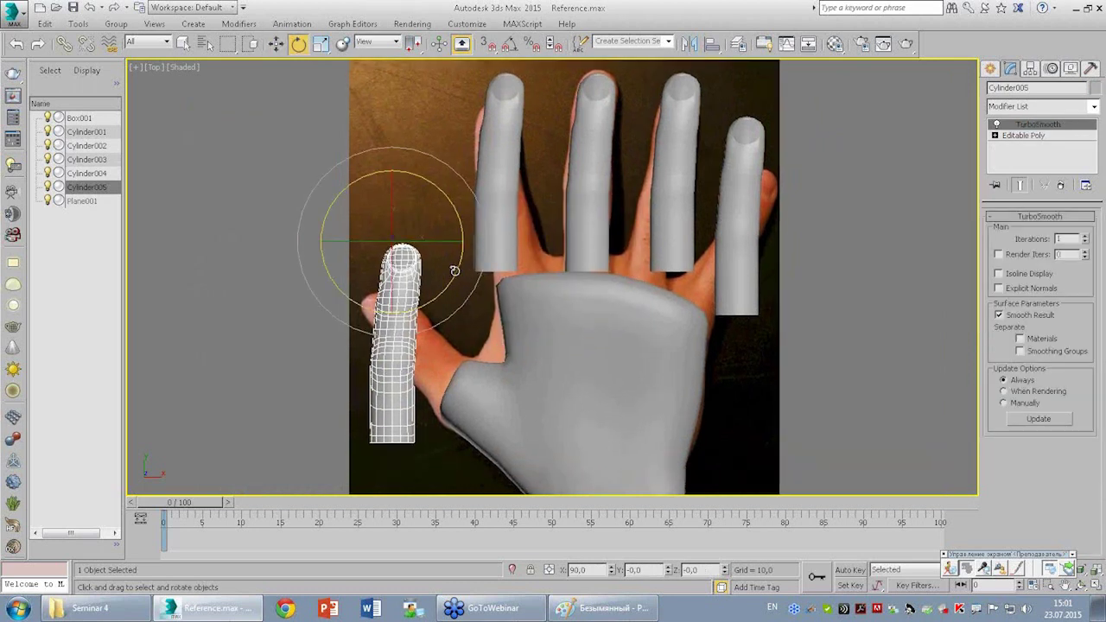
left_click_drag(455, 270, 450, 189)
key("w")
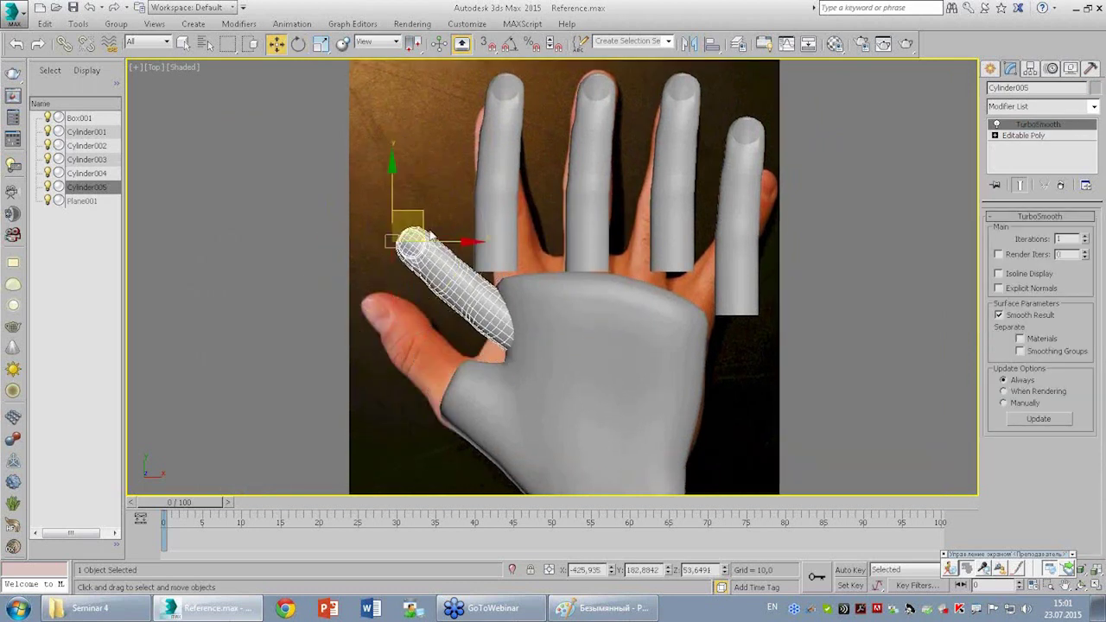
left_click_drag(429, 237, 380, 296)
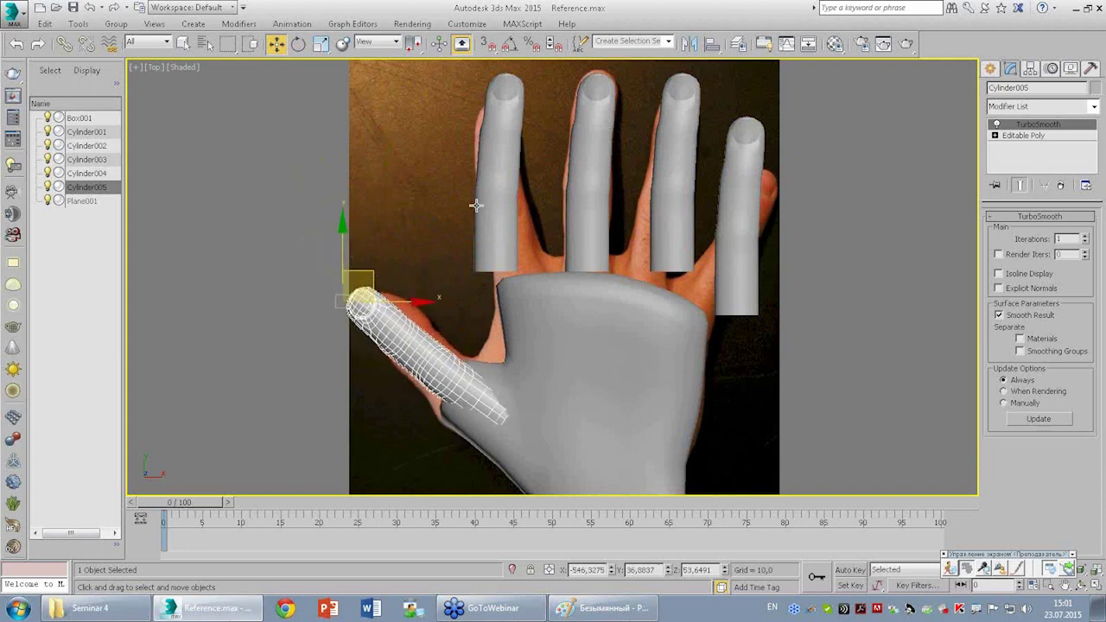
Tilt the index finger copy and move it up-left onto the photographed index finger.
left_click(476, 205)
scroll(496, 282, "up", 2)
key("e")
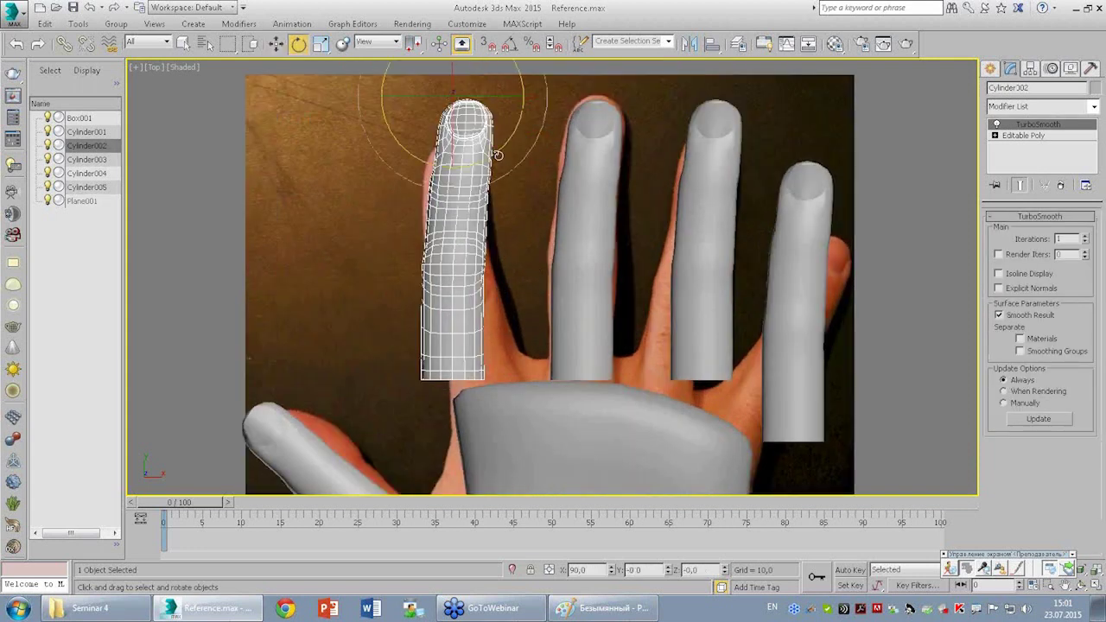
left_click_drag(497, 155, 559, 169)
key("w")
mouse_move(483, 69)
left_mouse_down()
mouse_move(454, 87)
mouse_move(449, 75)
left_mouse_up()
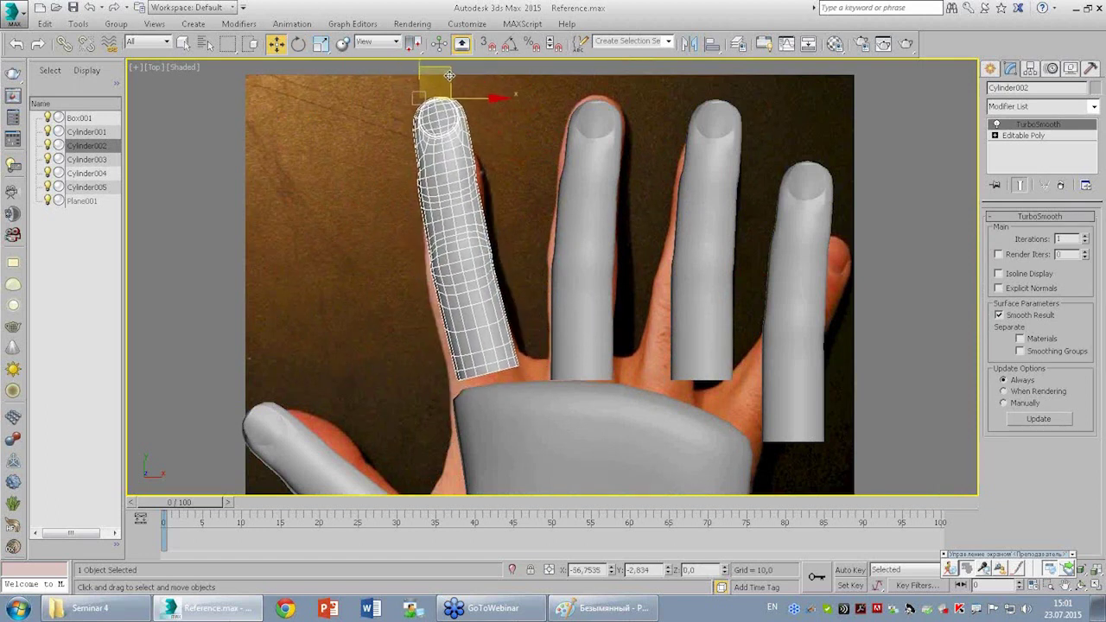
Show the index finger copy's base mesh and select all its vertices.
left_click(1017, 136)
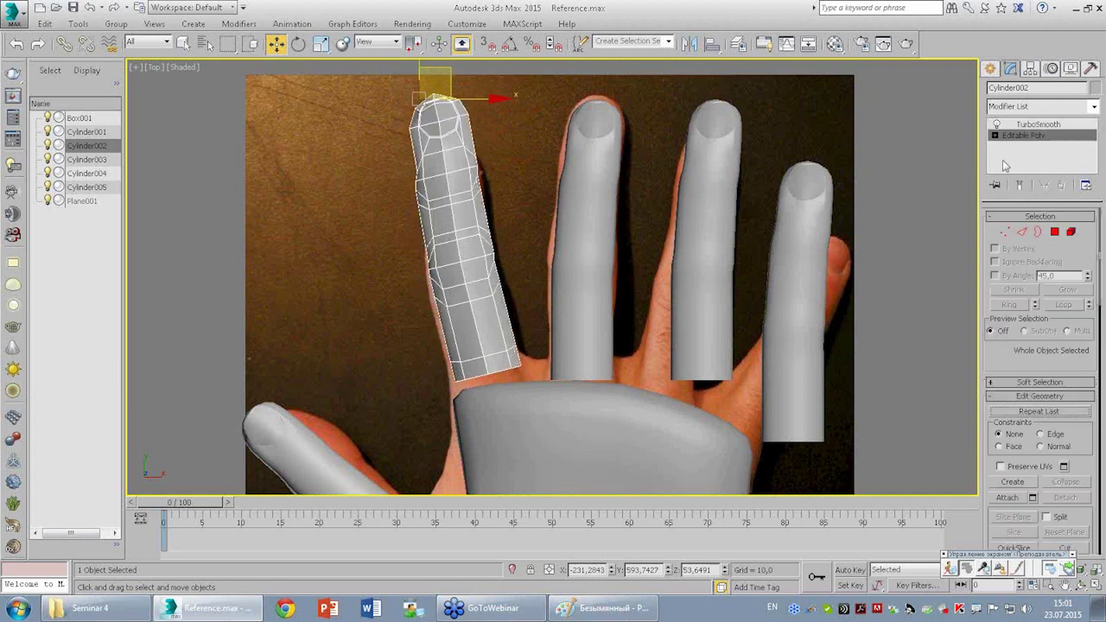
left_click(1005, 233)
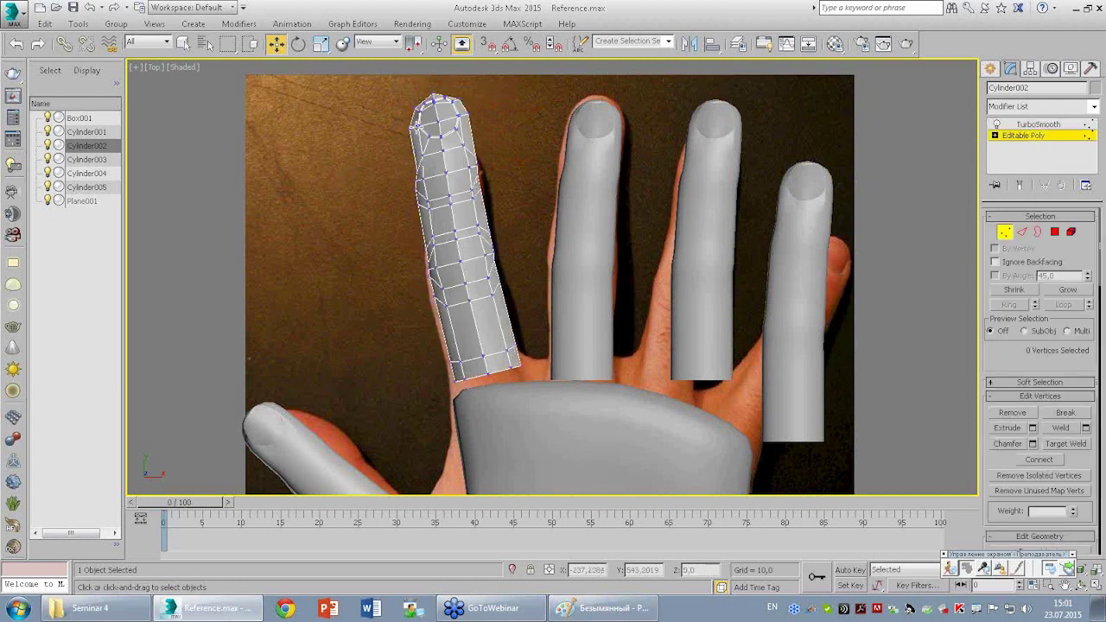
scroll(369, 87, "down", 2)
middle_click_drag(396, 116, 410, 162)
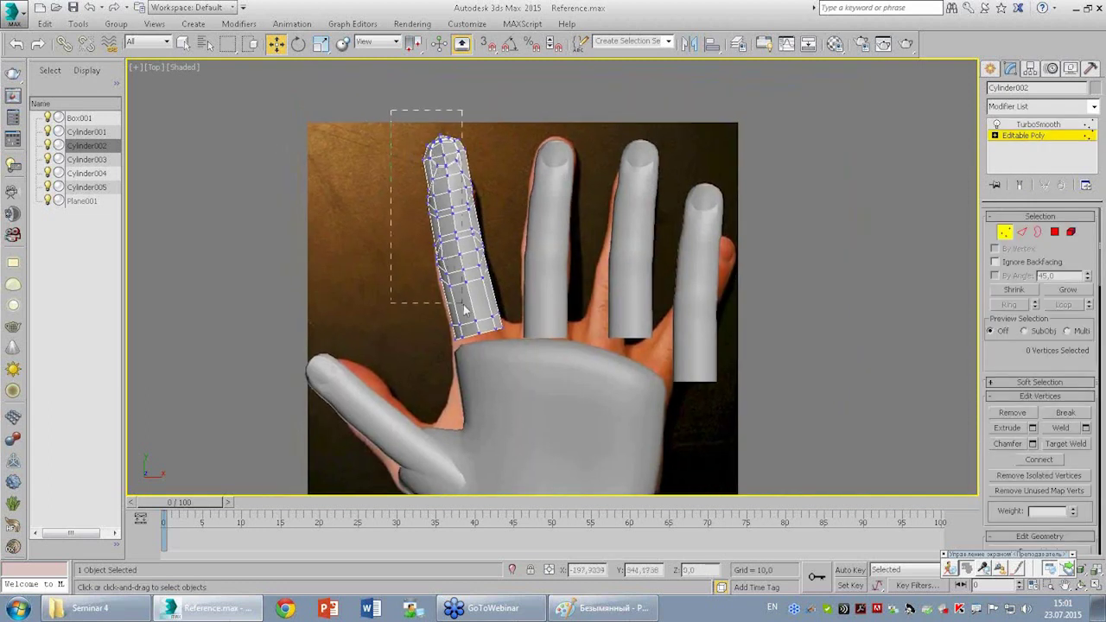
left_click_drag(505, 342, 506, 347)
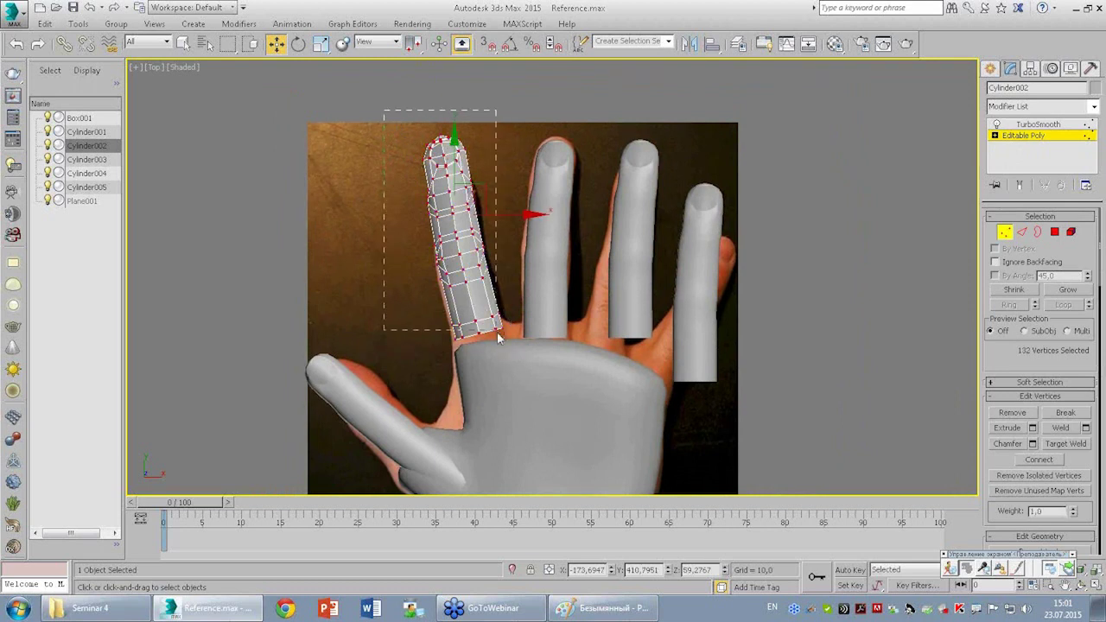
scroll(444, 241, "up", 2)
key("F3")
key("F3")
middle_click_drag(494, 248, 511, 245)
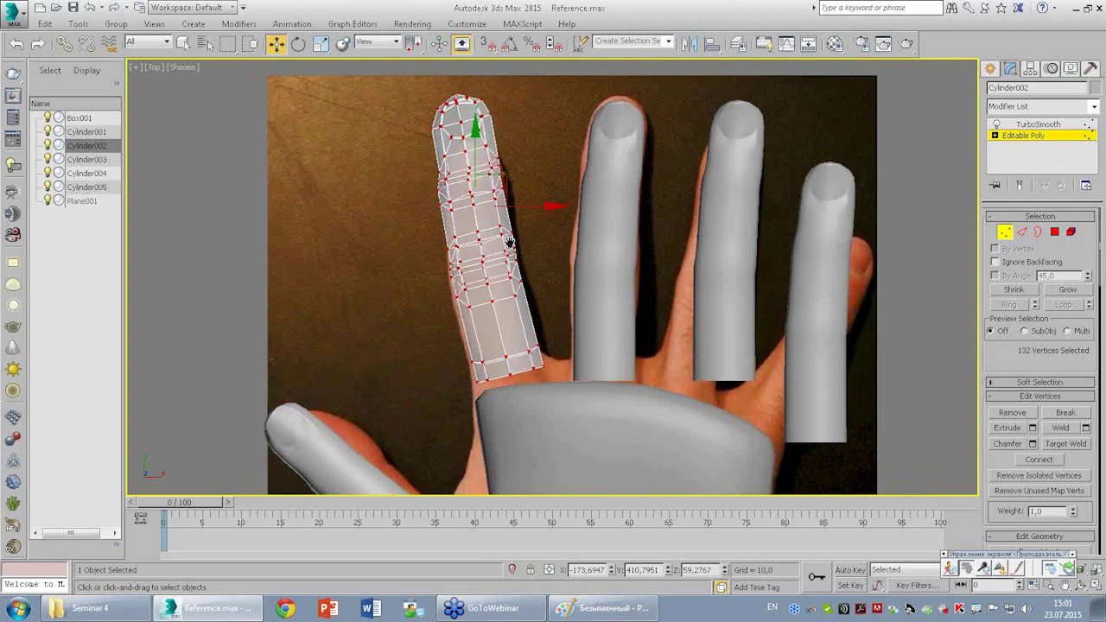
Scale the vertices to 79% on local Z, move them down, and scale Y to 92%.
left_click(320, 43)
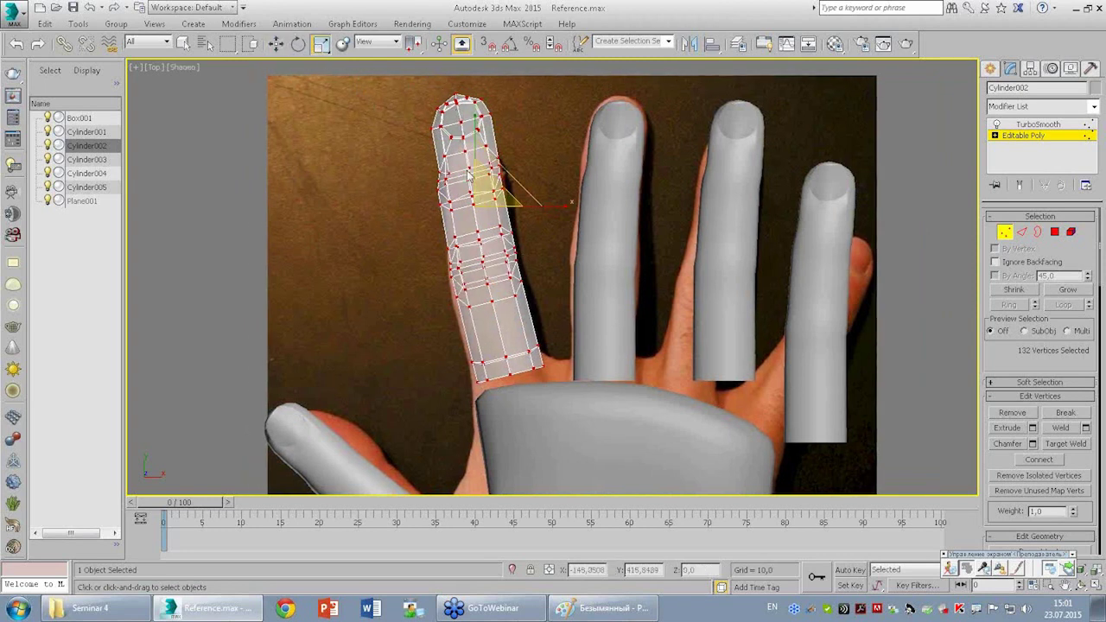
left_click(377, 42)
left_click(380, 95)
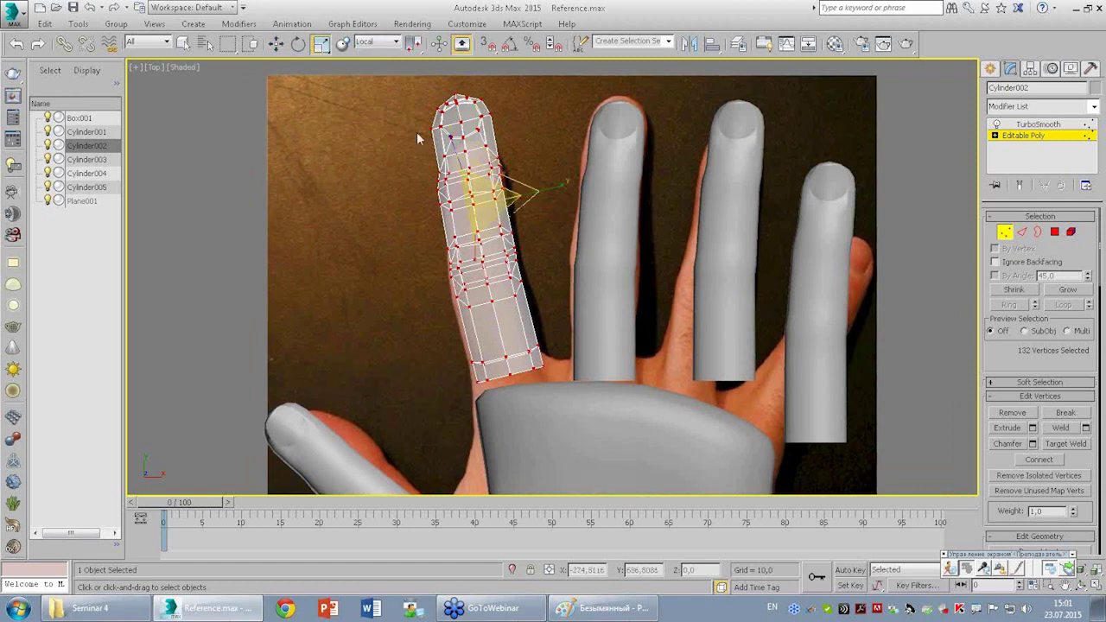
left_click_drag(451, 144, 458, 154)
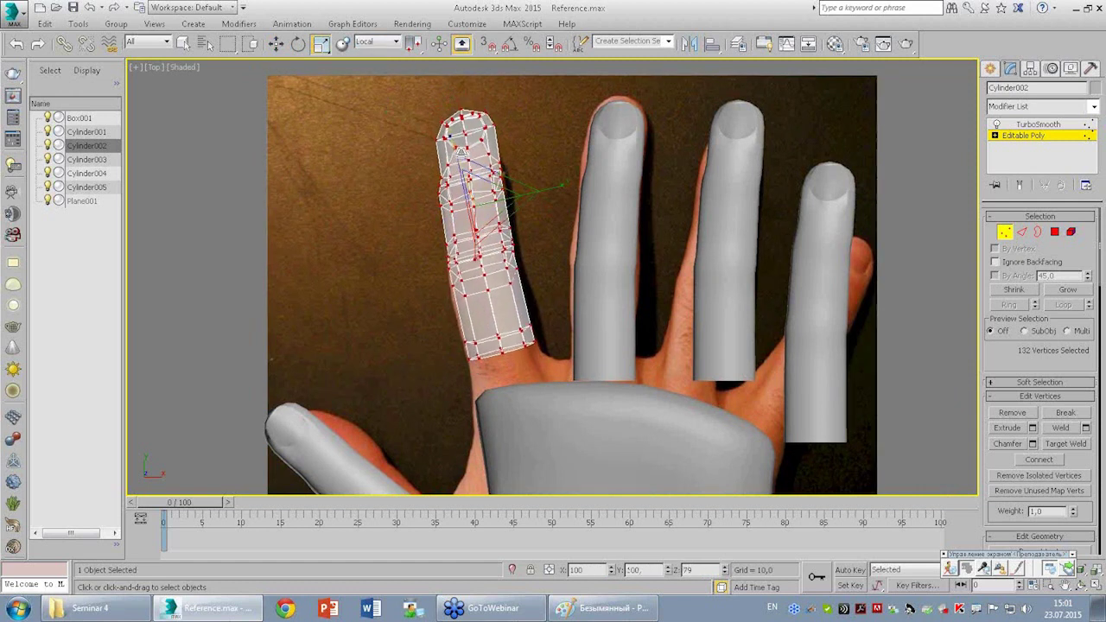
key("w")
left_click_drag(506, 178, 509, 204)
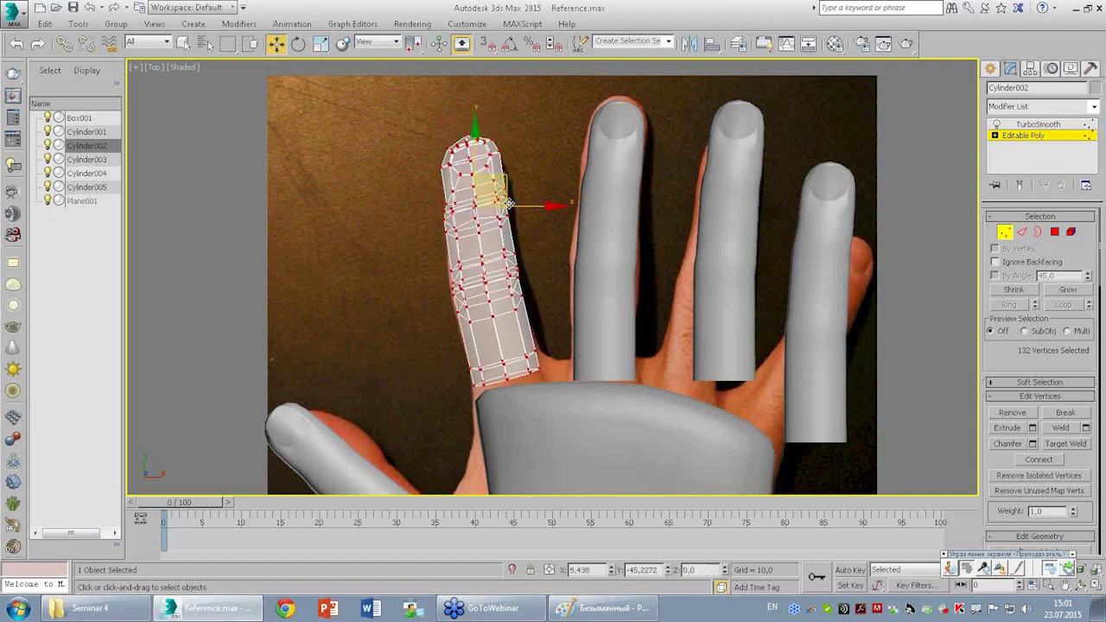
key("r")
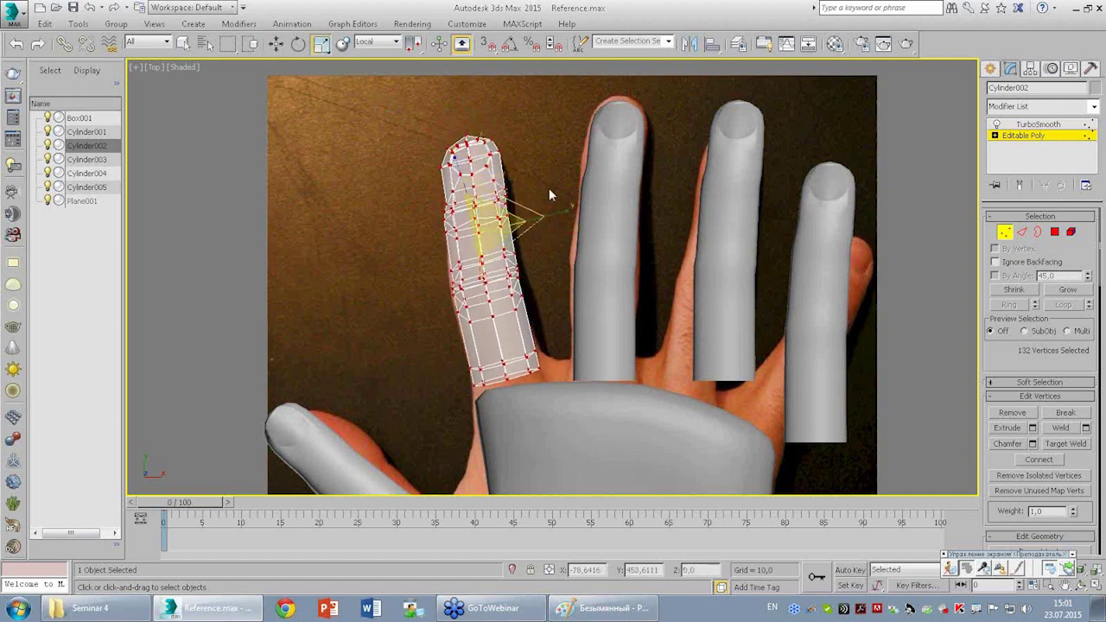
left_click_drag(562, 207, 560, 208)
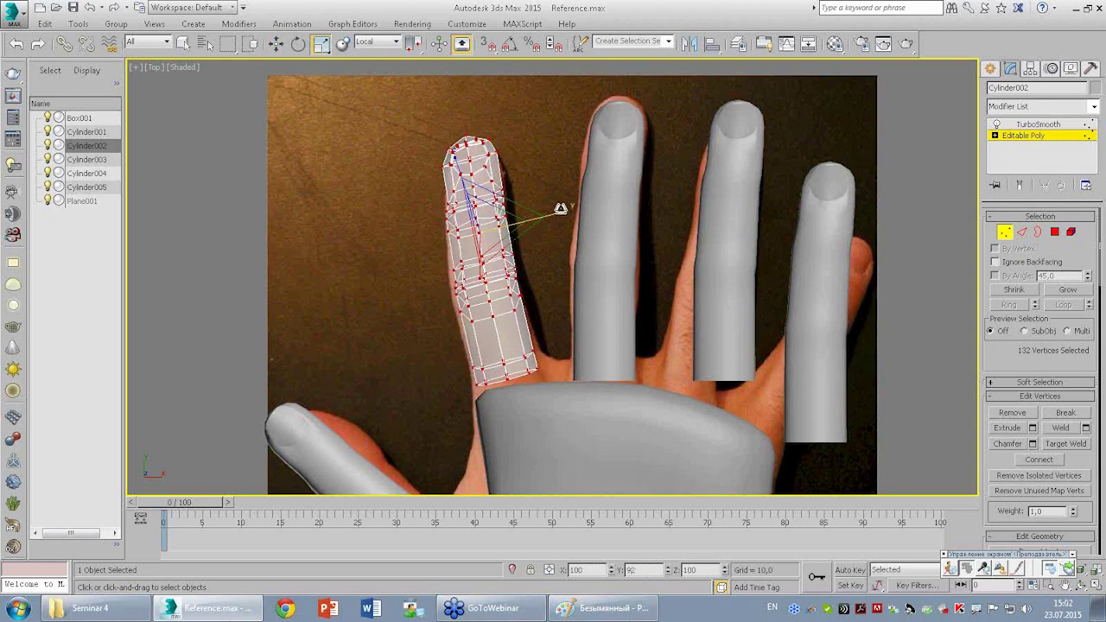
mouse_move(659, 160)
middle_mouse_down()
mouse_move(622, 211)
mouse_move(638, 245)
middle_mouse_up()
Select Cylinder003 at its smoothed level and scale the third finger mesh.
left_click(622, 211)
left_click(1037, 125)
left_click(670, 233)
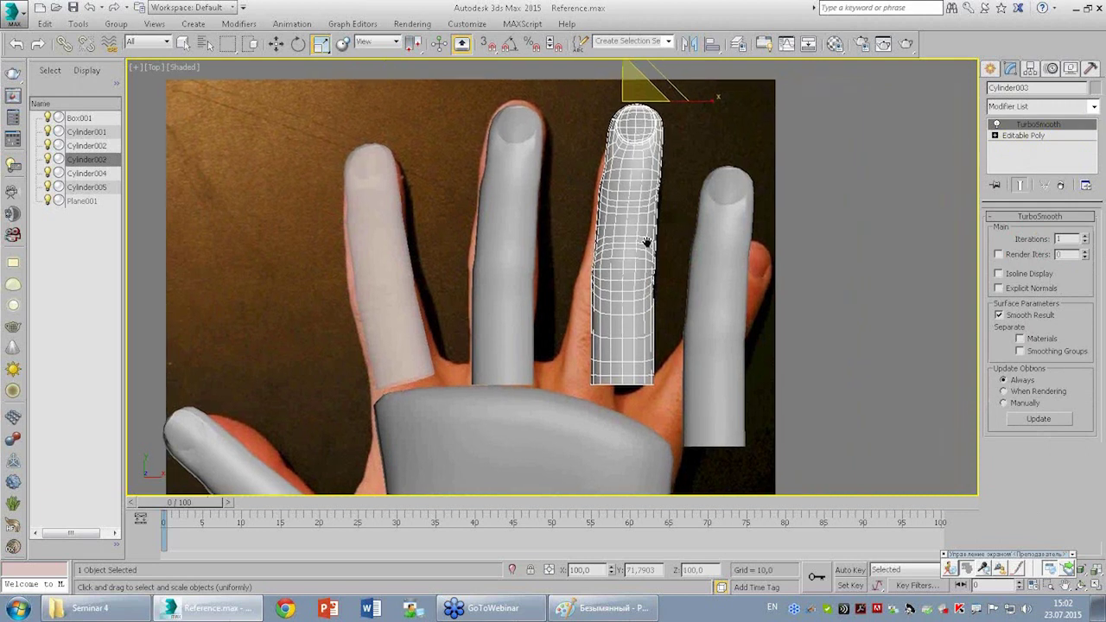
left_click_drag(637, 245, 642, 236)
middle_click_drag(656, 208, 655, 235)
Tilt the finger about 8.6° left, lower it onto the photo's ring finger, and enter Vertex level.
key("e")
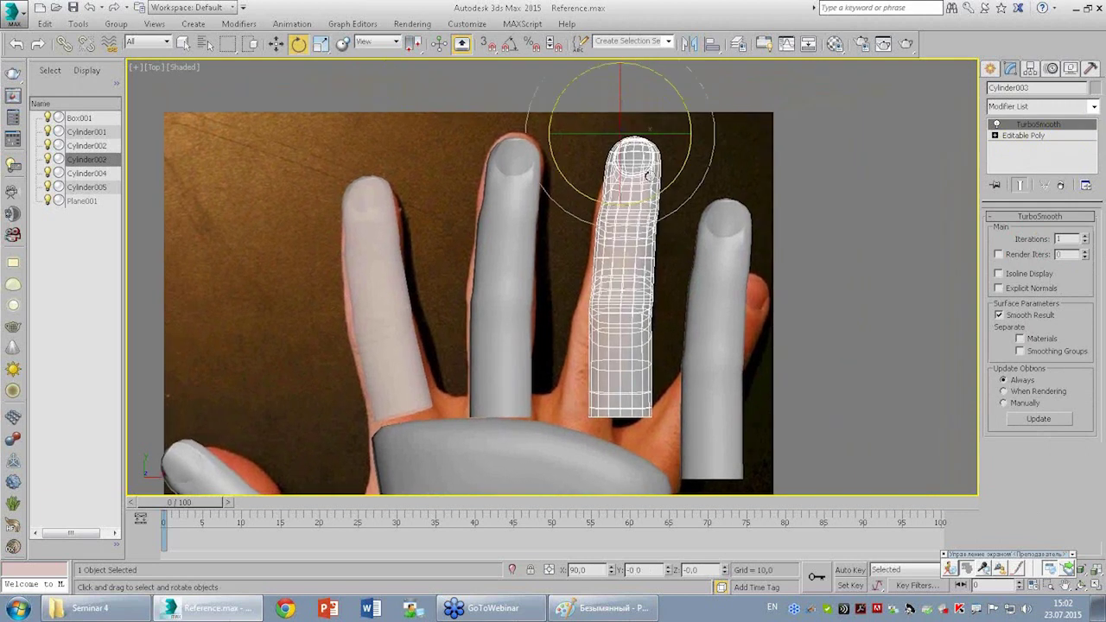
left_click_drag(674, 182, 666, 207)
key("w")
left_click_drag(650, 118, 658, 130)
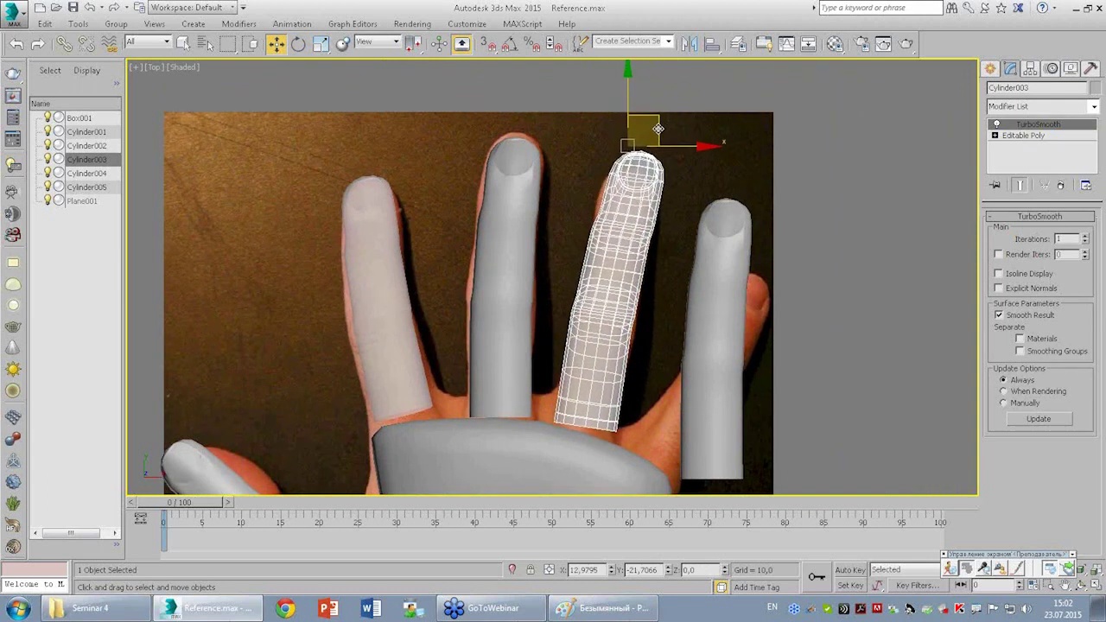
left_click(995, 136)
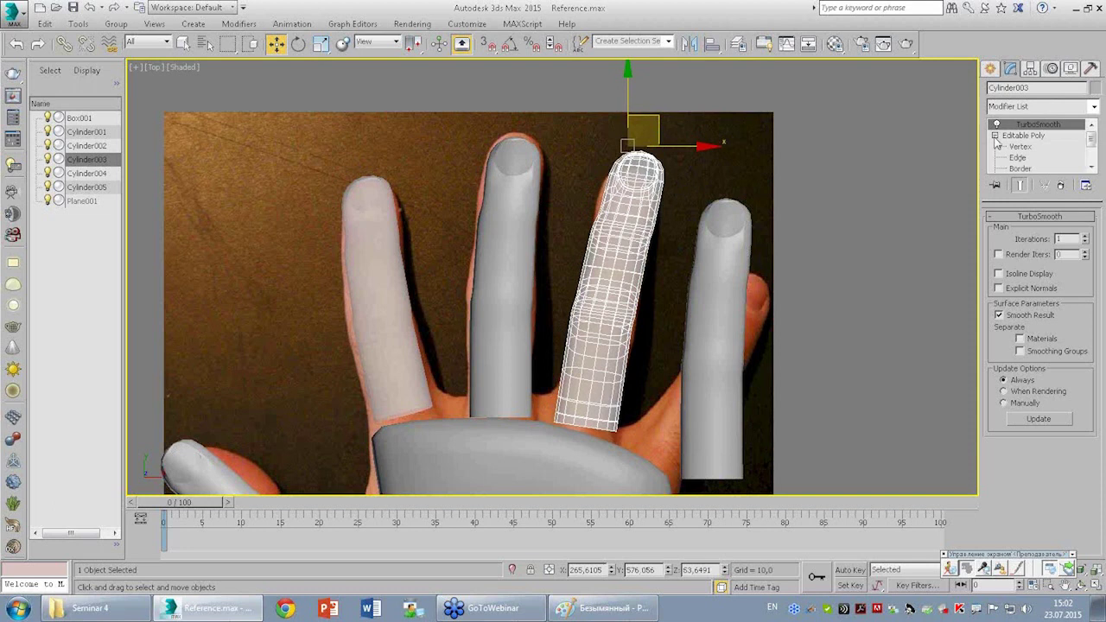
left_click(1020, 147)
Scale the ring finger to 86% length and 90% width, then nudge it into place.
left_click(325, 44)
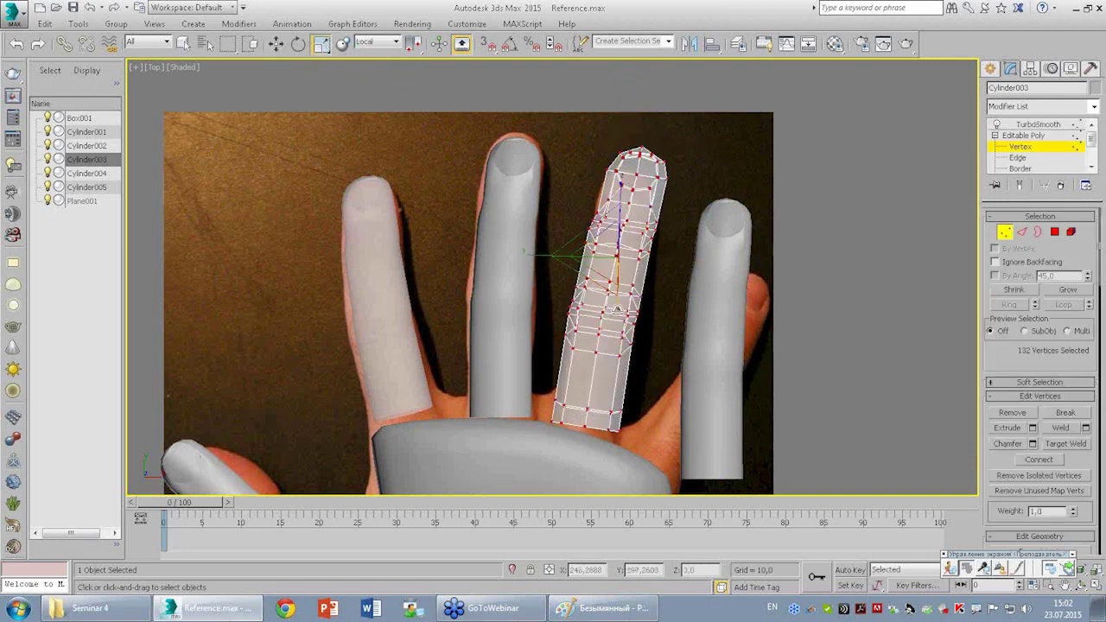
left_click_drag(620, 190, 622, 196)
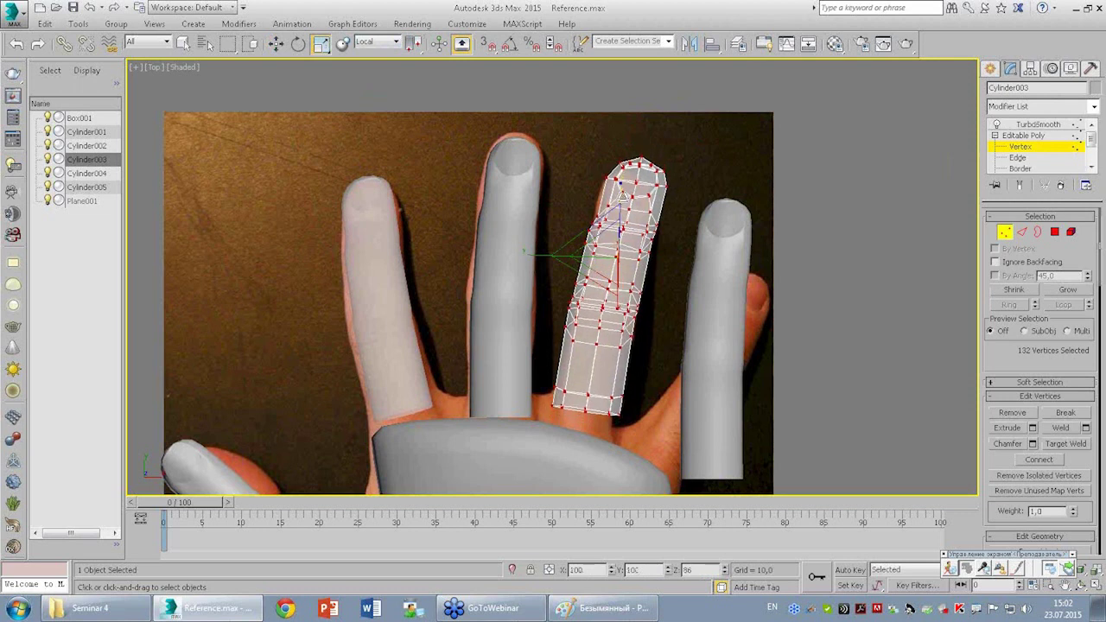
left_click_drag(538, 251, 539, 256)
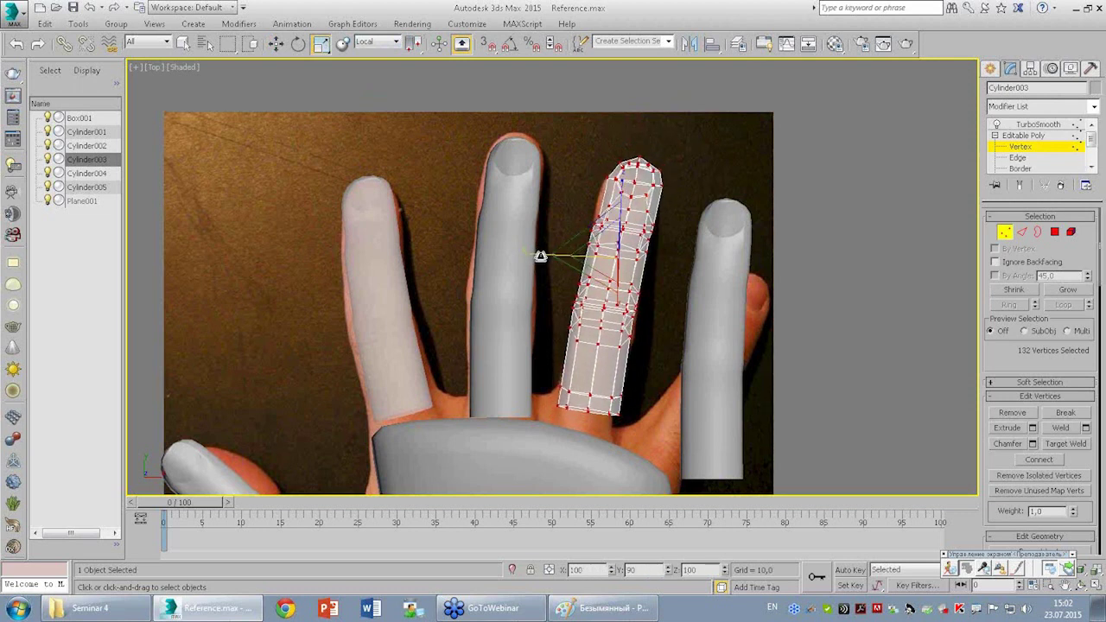
key("w")
left_click(1038, 138)
left_click(1037, 124)
left_click_drag(656, 129, 654, 140)
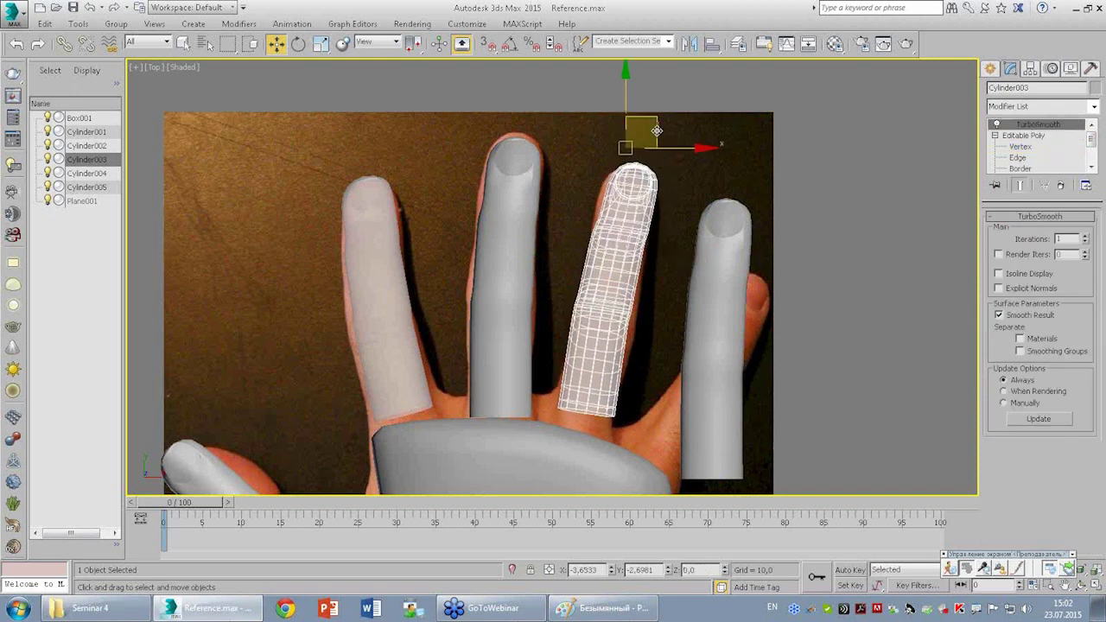
Enable Soft Selection with falloff 74.2 and shift the knuckle vertex rings to reshape the finger.
left_click(1028, 145)
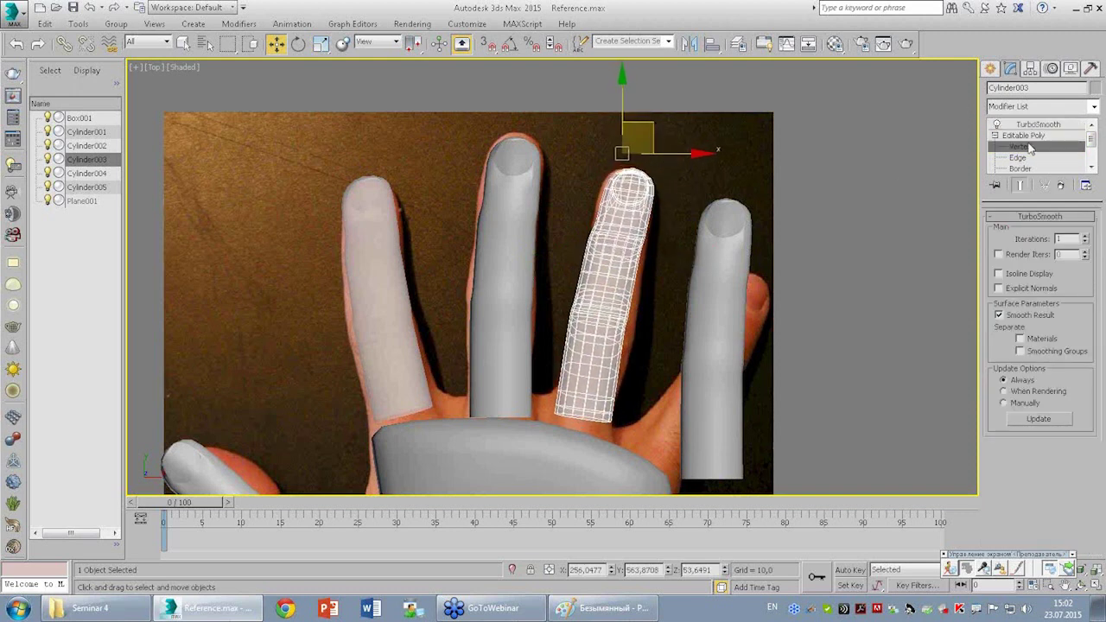
scroll(607, 229, "up", 3)
scroll(607, 229, "up", 2)
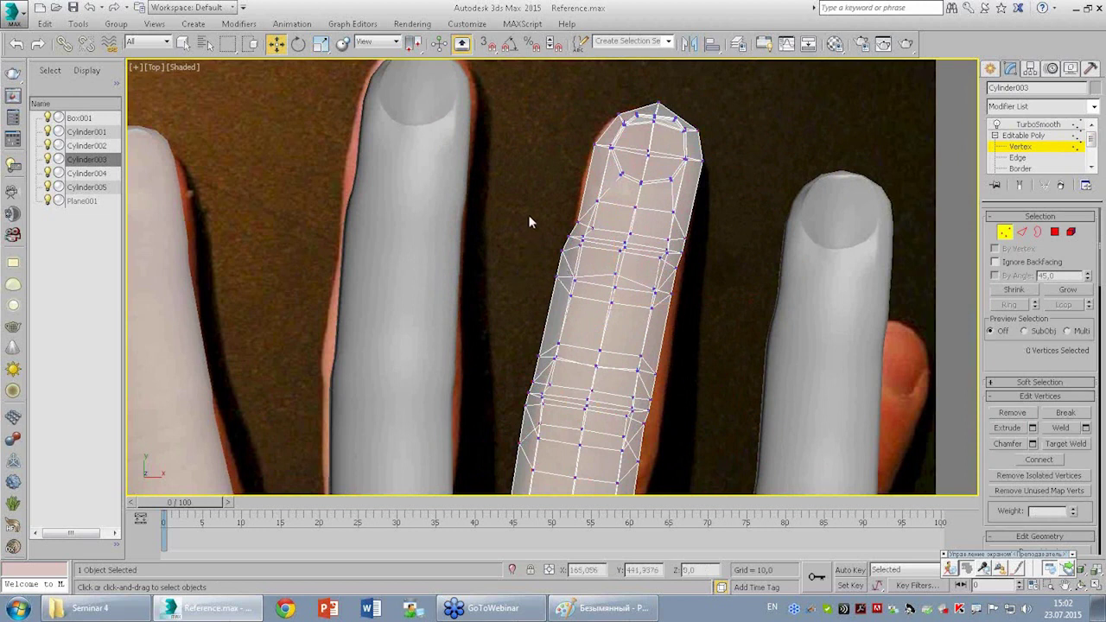
left_click_drag(689, 299, 685, 278)
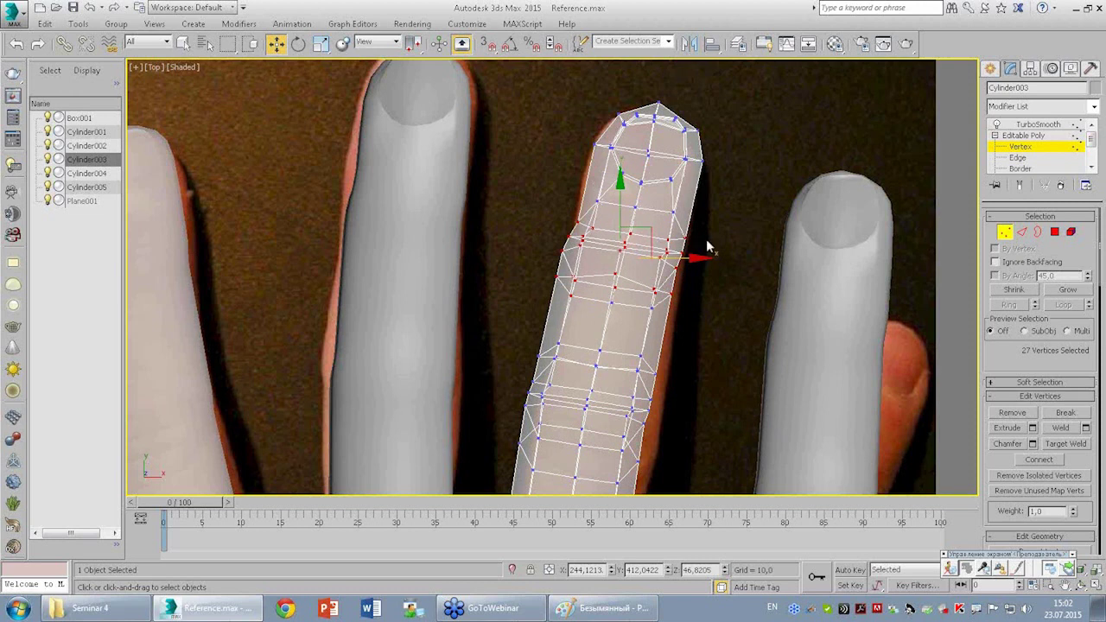
left_click(1042, 216)
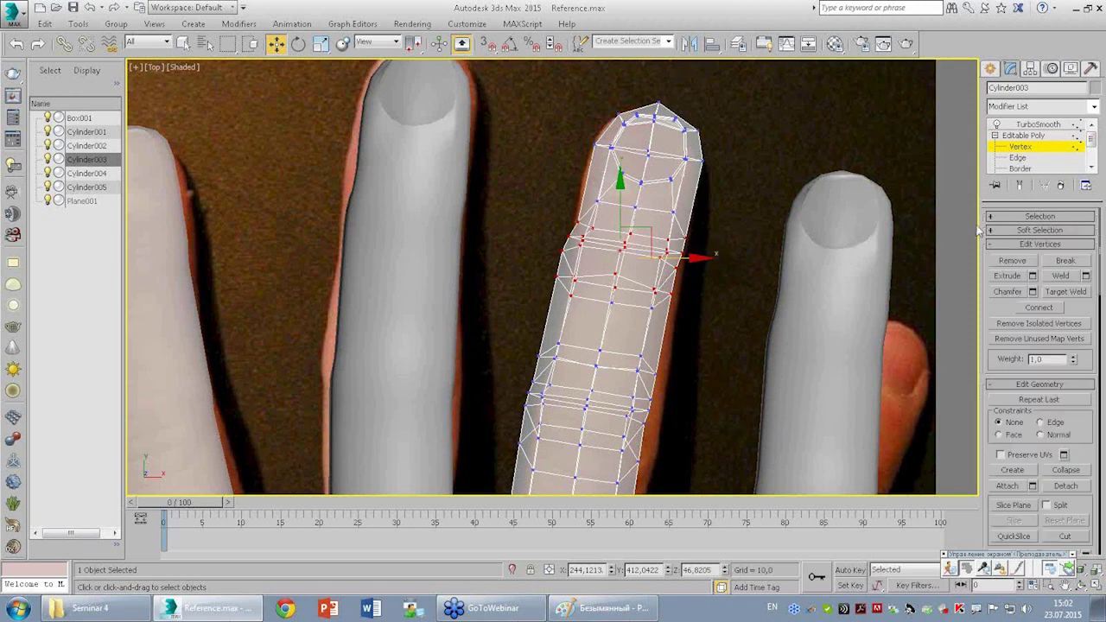
left_click(1025, 230)
left_click(1018, 249)
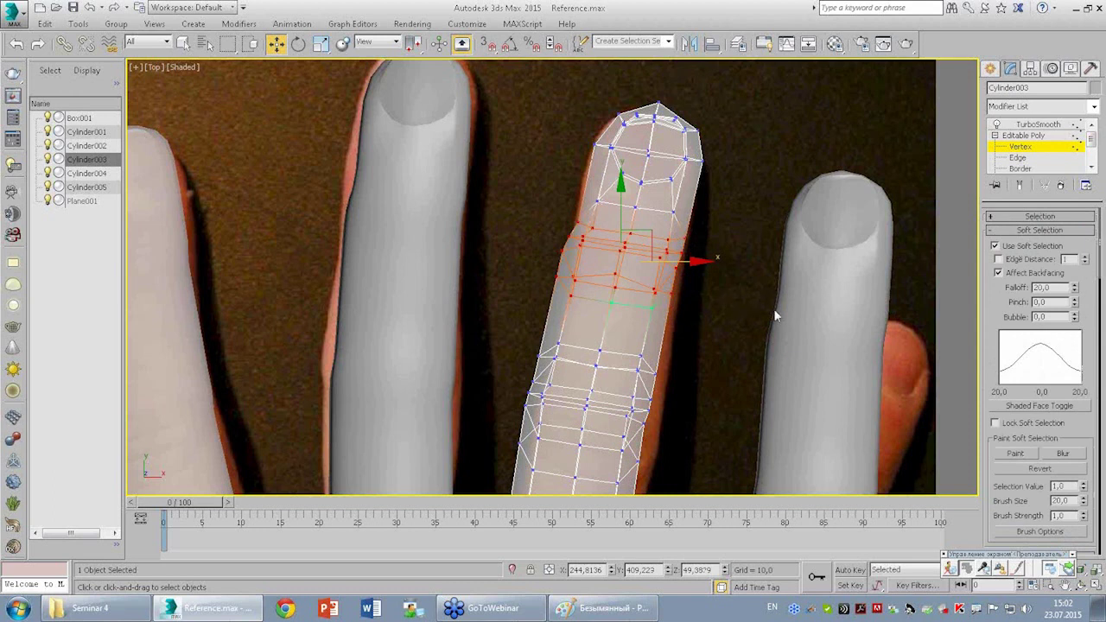
left_click_drag(1074, 287, 885, 190)
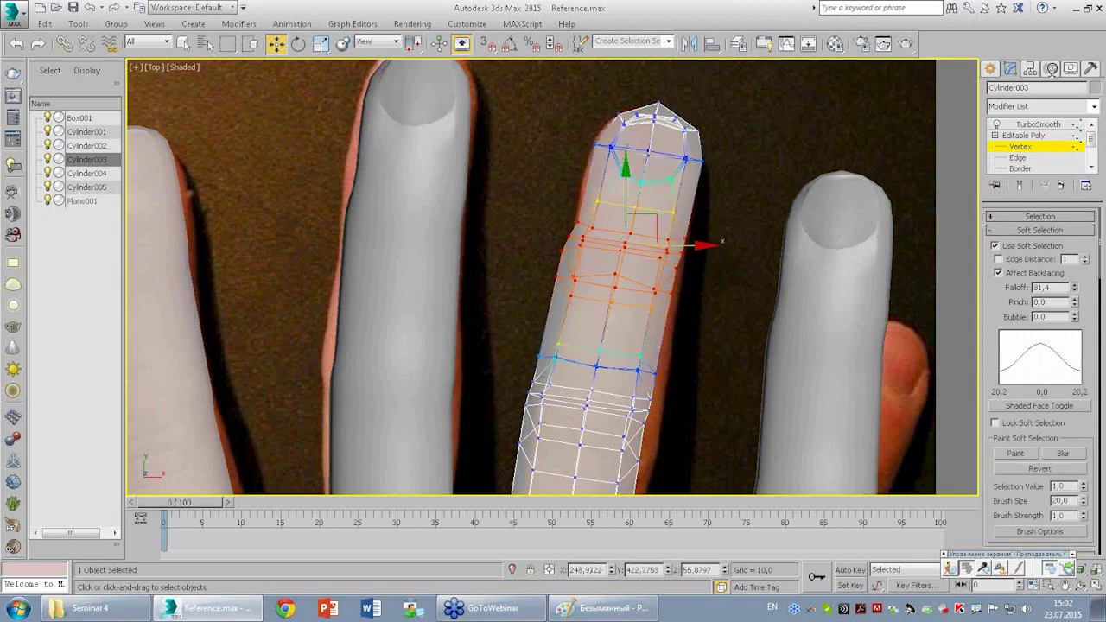
left_click_drag(658, 234, 658, 234)
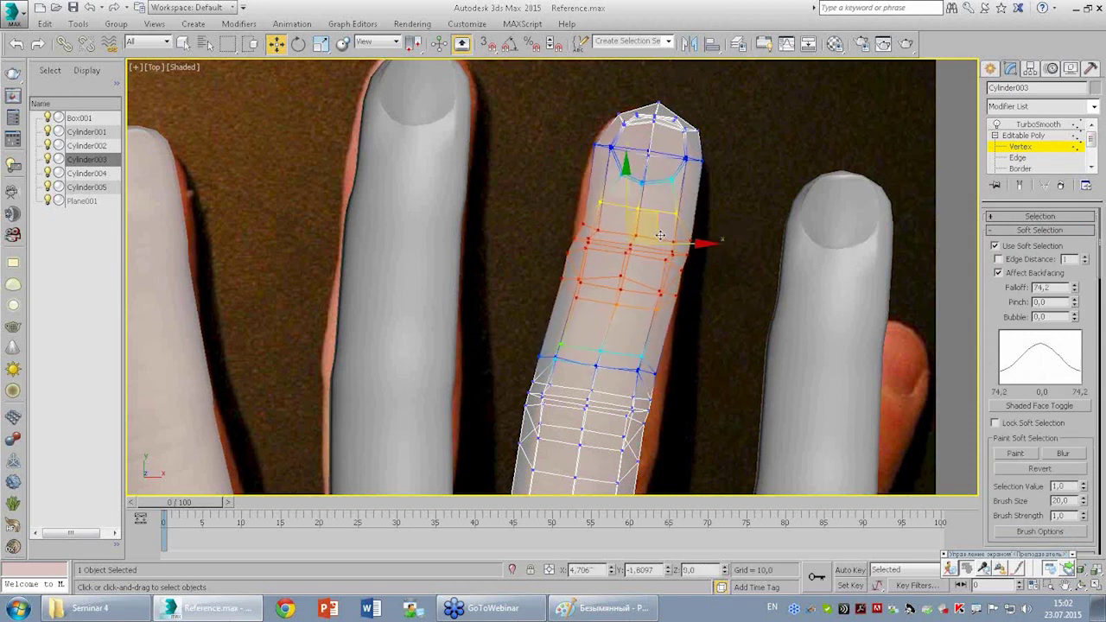
Widen the falloff to 101.654 and shift the lower finger vertices to the right.
left_click(598, 204)
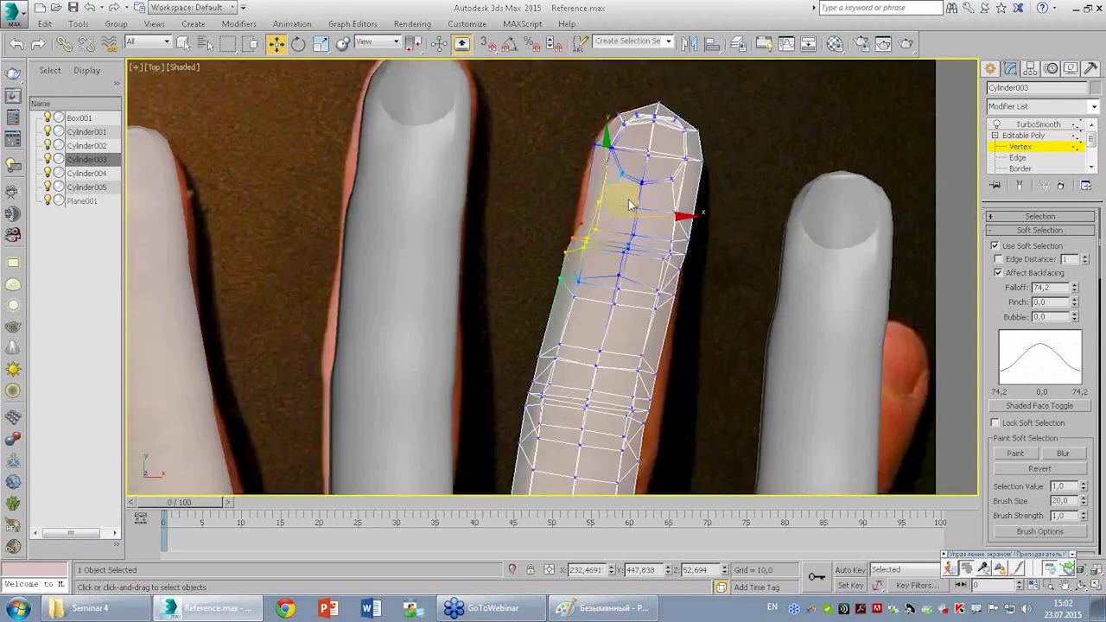
middle_click_drag(634, 199, 616, 78)
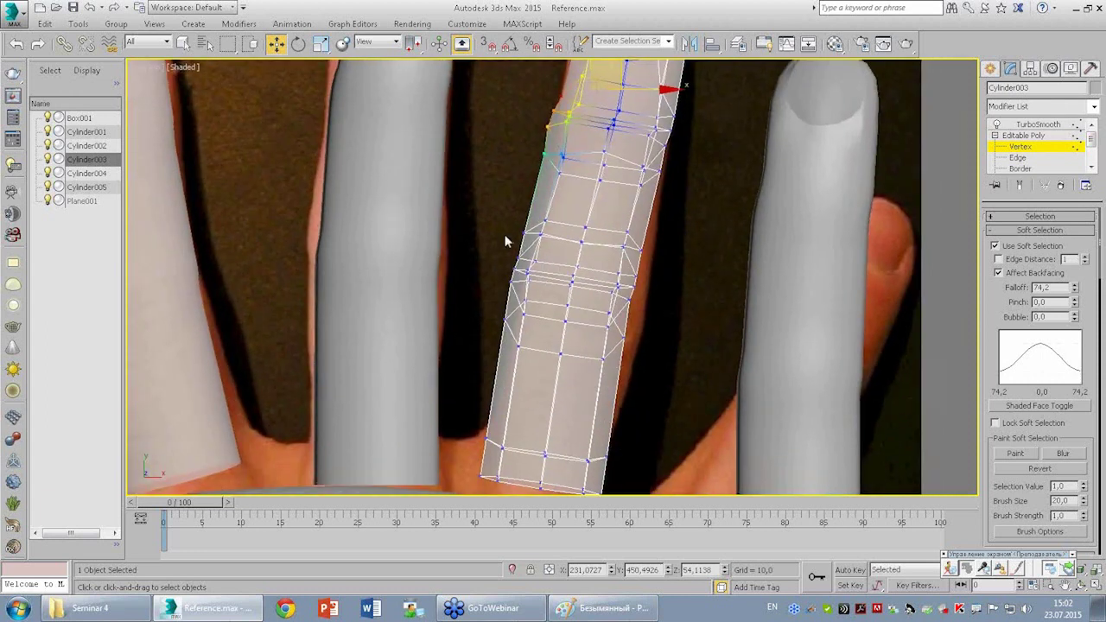
left_click_drag(633, 360, 633, 360)
left_click_drag(644, 260, 665, 254)
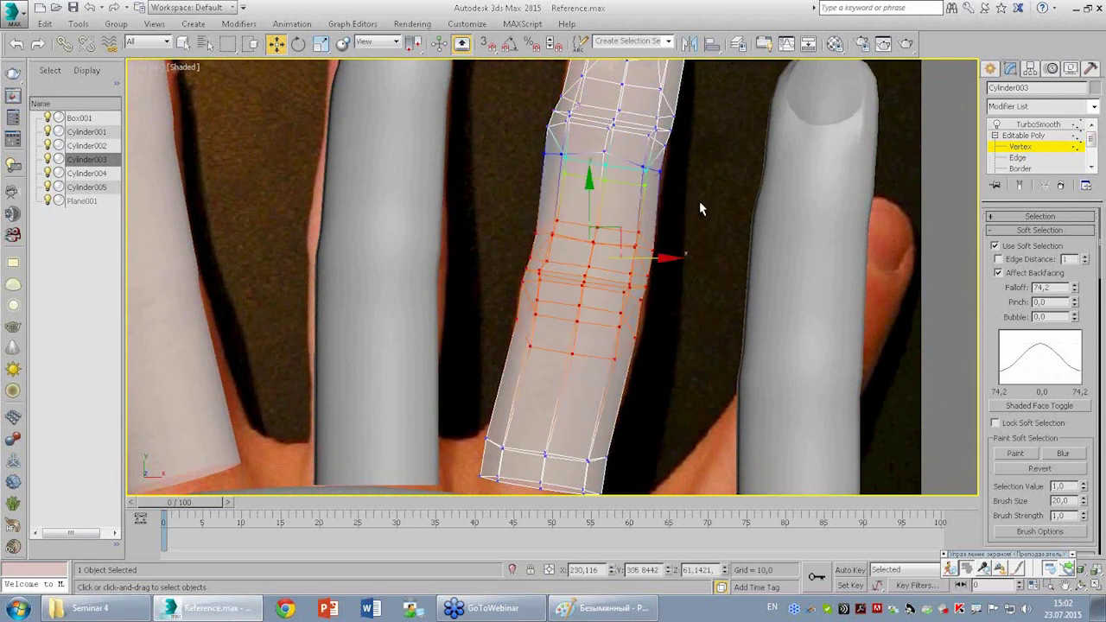
key("ctrl+z")
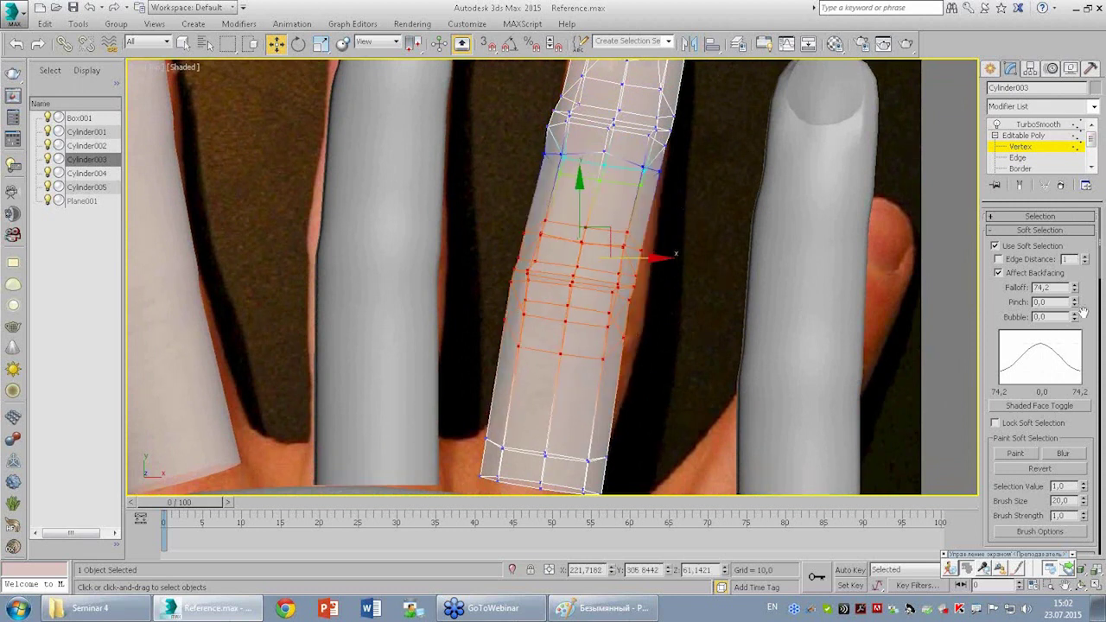
left_click_drag(1075, 288, 1076, 262)
left_click_drag(631, 267, 646, 256)
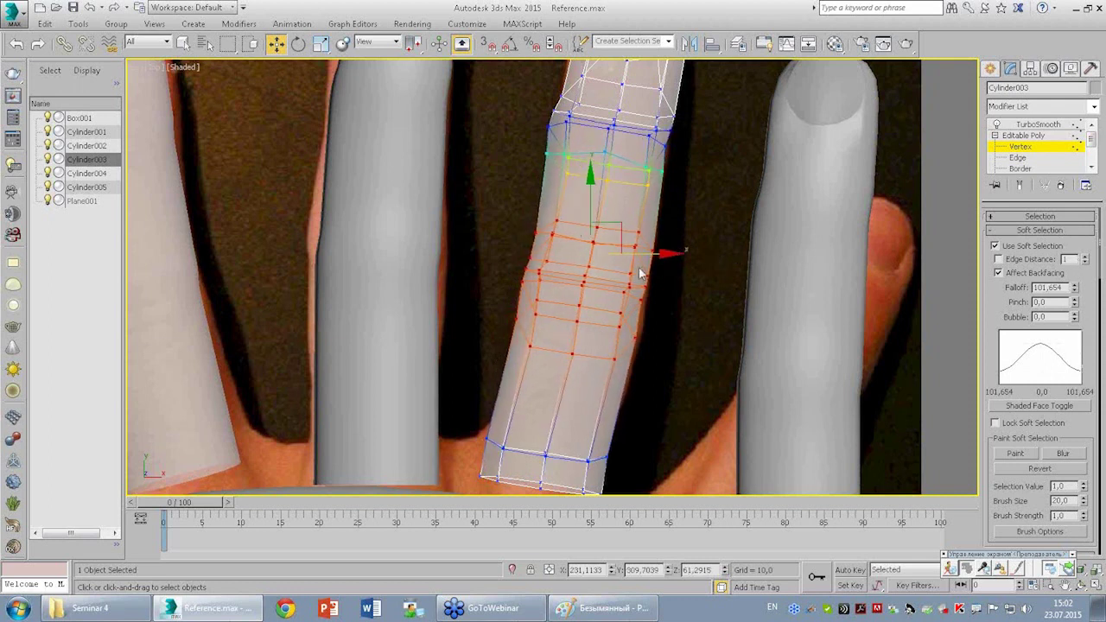
Select the bottom two vertex rows and nudge the finger base into place.
left_click(663, 328)
scroll(653, 365, "down", 3)
middle_click_drag(653, 366, 597, 345)
scroll(597, 346, "up", 2)
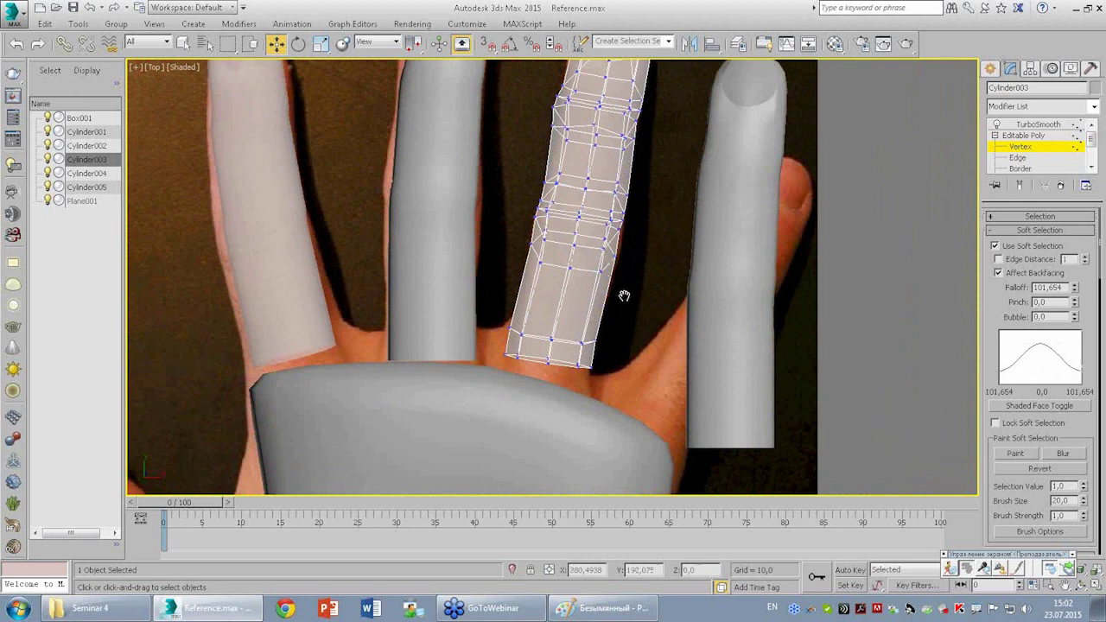
scroll(597, 346, "up", 2)
left_click_drag(456, 313, 593, 390)
left_click_drag(596, 353, 599, 345)
Frame the whole hand and check the ring finger's smoothed TurboSmooth result.
left_click(716, 161)
scroll(716, 161, "down", 3)
mouse_move(716, 161)
middle_mouse_down()
mouse_move(672, 253)
mouse_move(653, 266)
middle_mouse_up()
left_click(1037, 125)
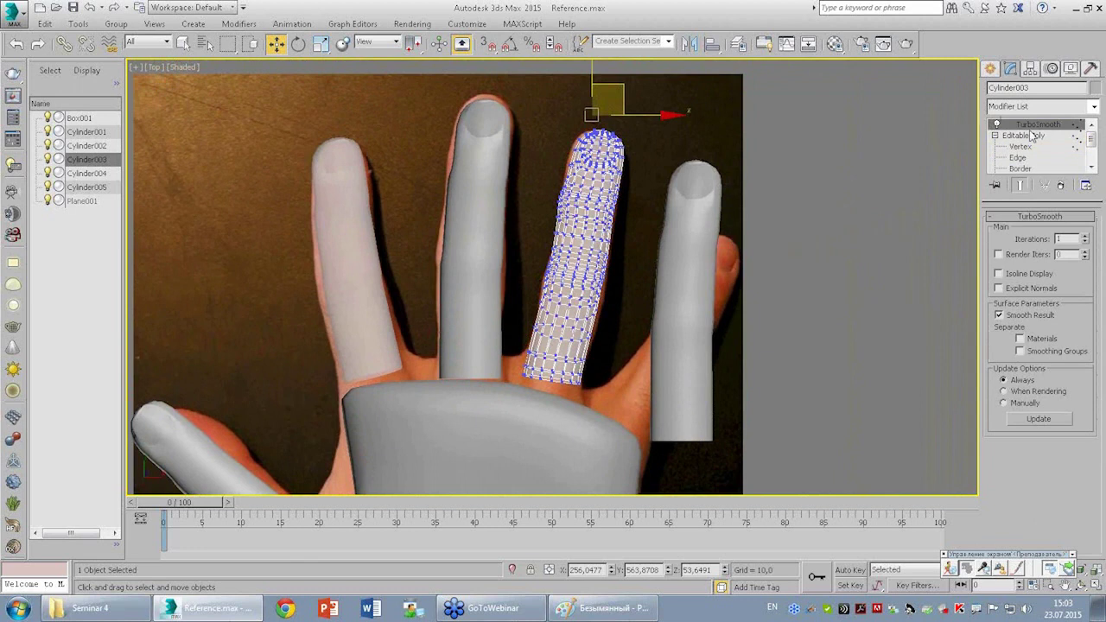
left_click(1033, 136)
left_click(1041, 124)
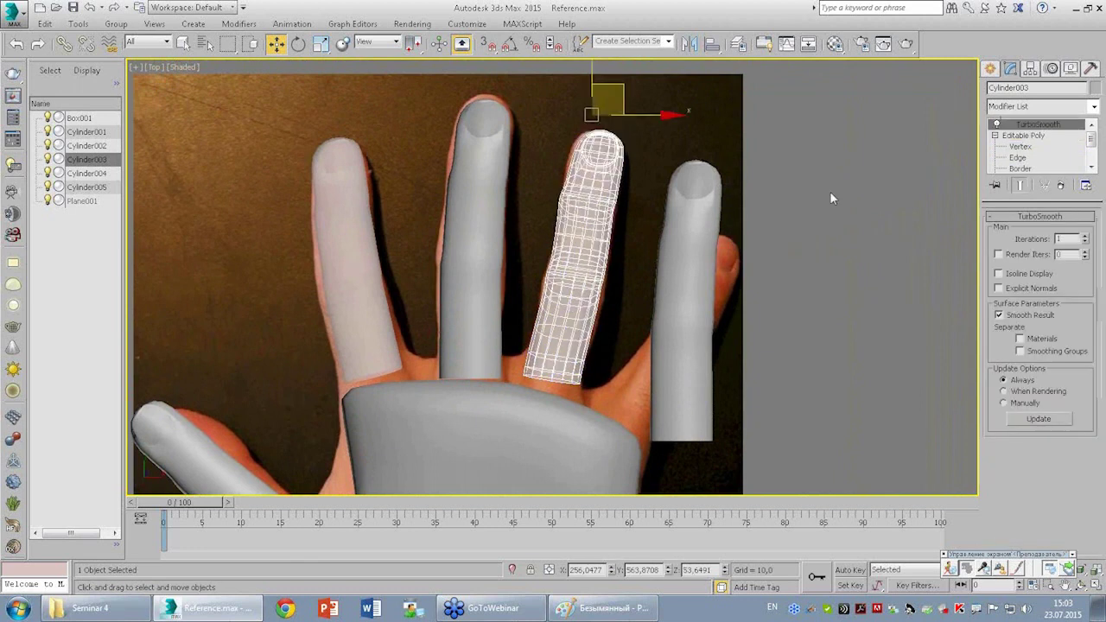
Rotate Cylinder004 clockwise and move it right and down onto the photo's little finger.
left_click(682, 283)
key("e")
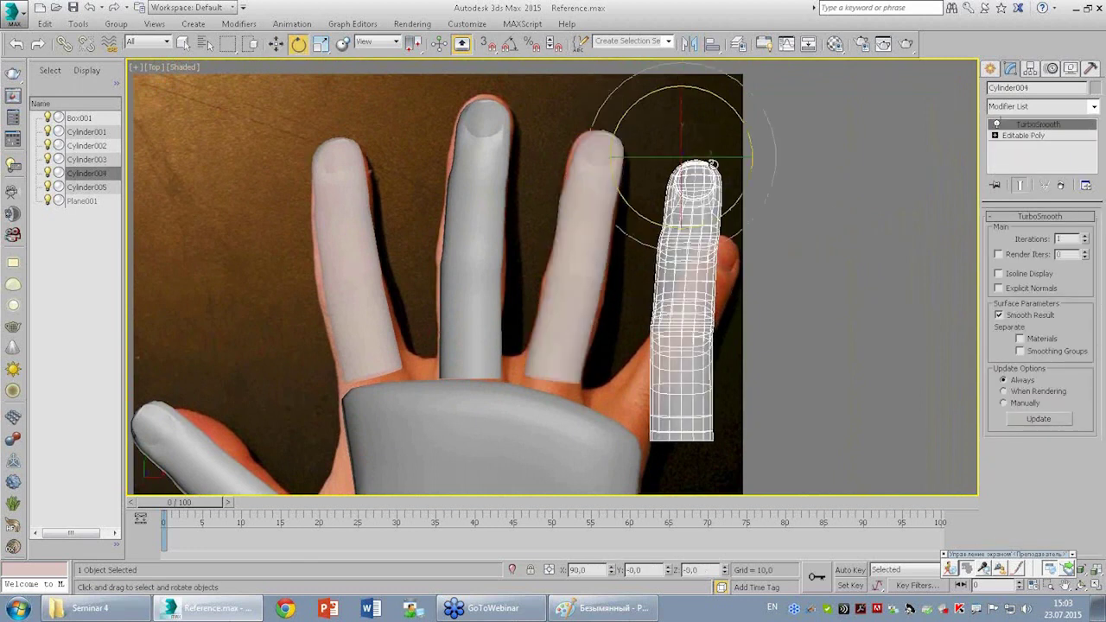
left_click_drag(749, 180, 744, 207)
key("w")
left_click_drag(714, 134, 783, 158)
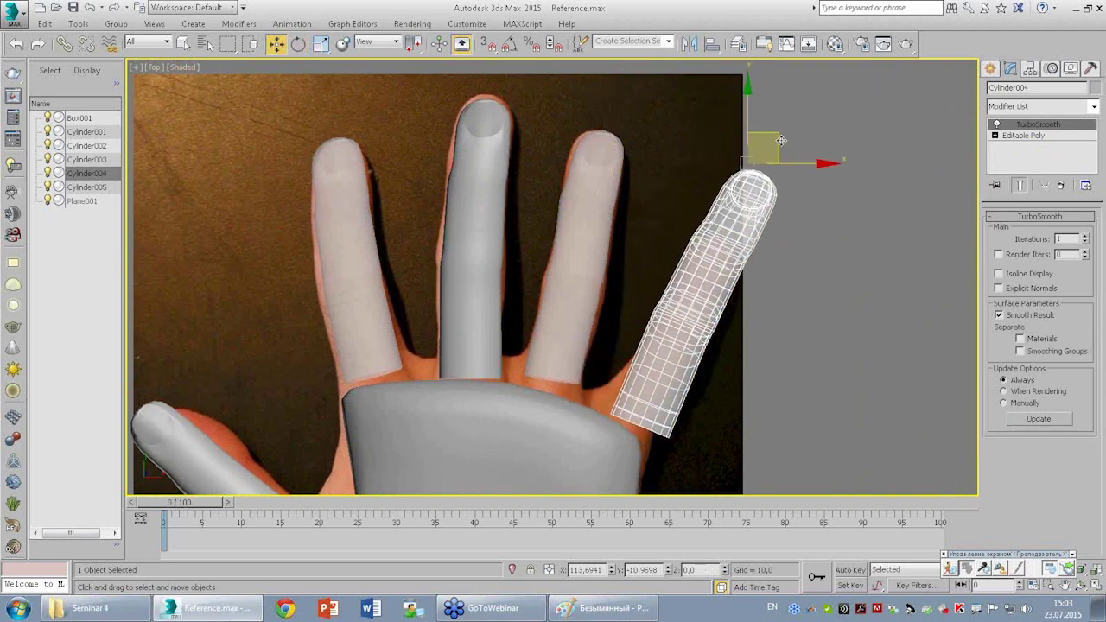
key("e")
left_click_drag(810, 210, 790, 213)
At Vertex level, scale all the little finger's vertices to make it thinner.
left_click(1019, 136)
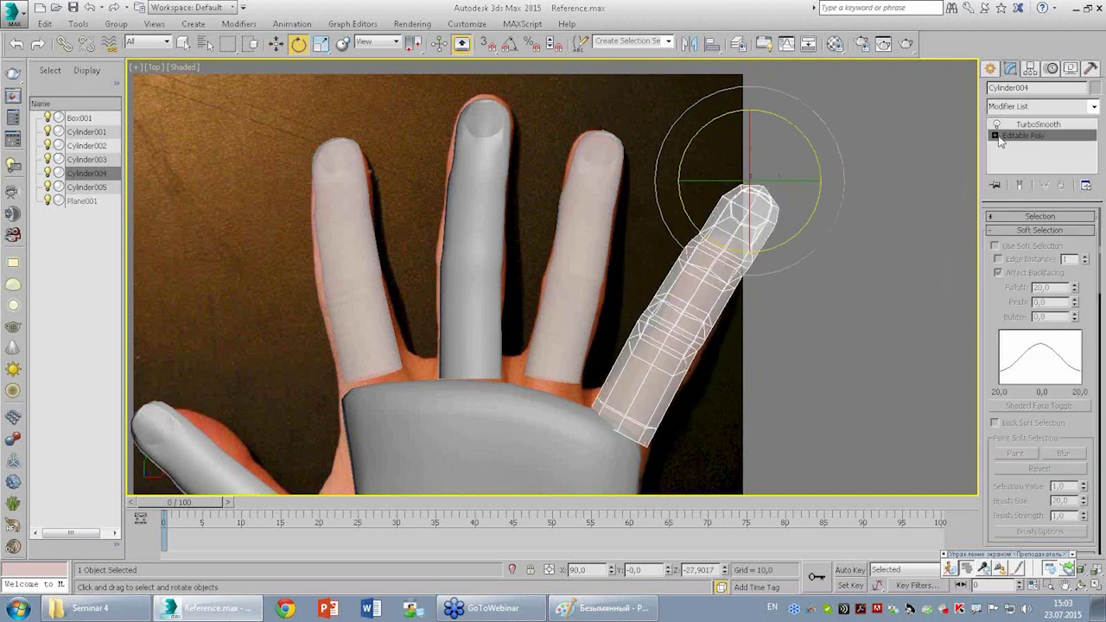
left_click(1019, 146)
key("ctrl+a")
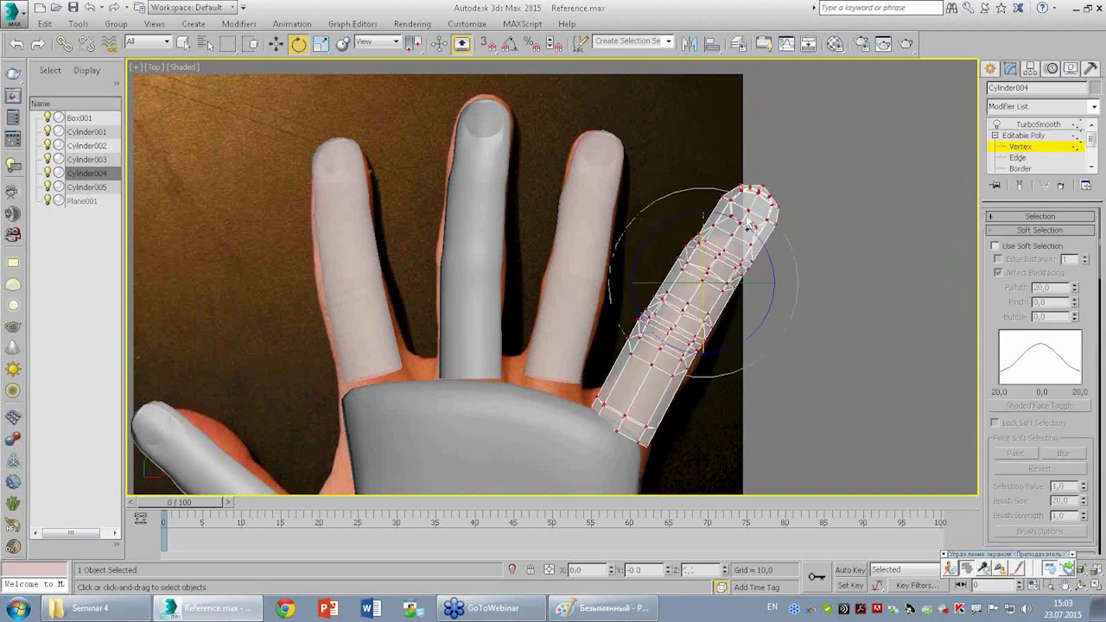
key("r")
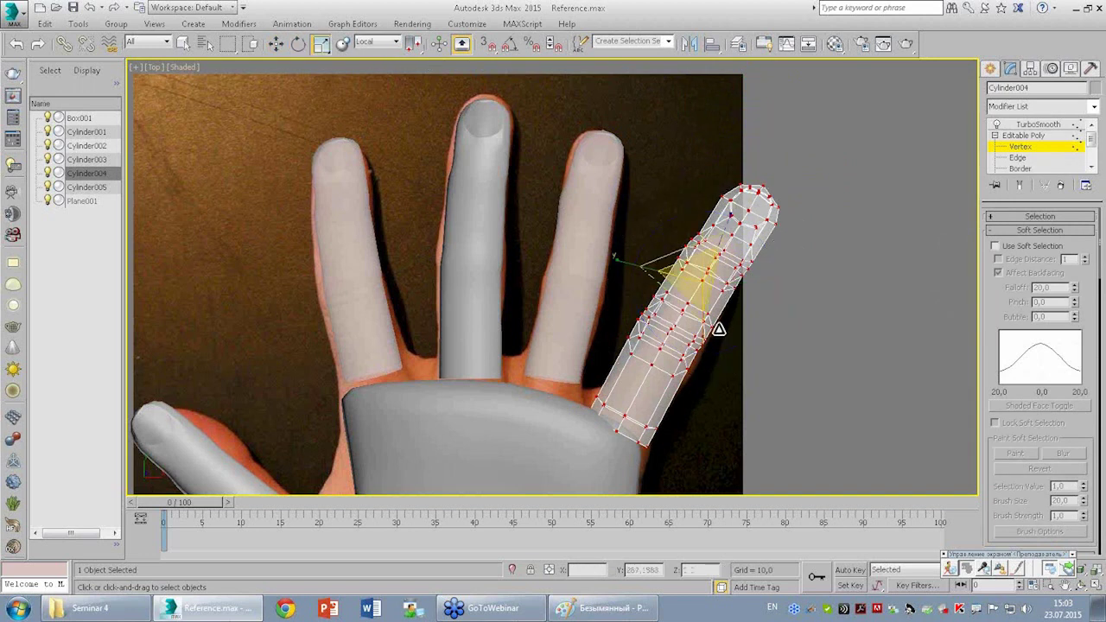
left_click_drag(727, 227, 716, 251)
Narrow a group of the finger's vertices in the top view, then move the finger down-left onto the photo.
key("alt+w")
mouse_move(778, 380)
middle_mouse_down("alt")
mouse_move(837, 414)
mouse_move(875, 303)
mouse_move(864, 341)
mouse_move(895, 366)
mouse_move(765, 326)
mouse_move(759, 370)
mouse_move(928, 391)
mouse_move(803, 404)
mouse_move(842, 363)
mouse_move(864, 412)
mouse_move(805, 447)
middle_mouse_up("alt")
scroll(855, 354, "up", 5)
right_click(435, 186)
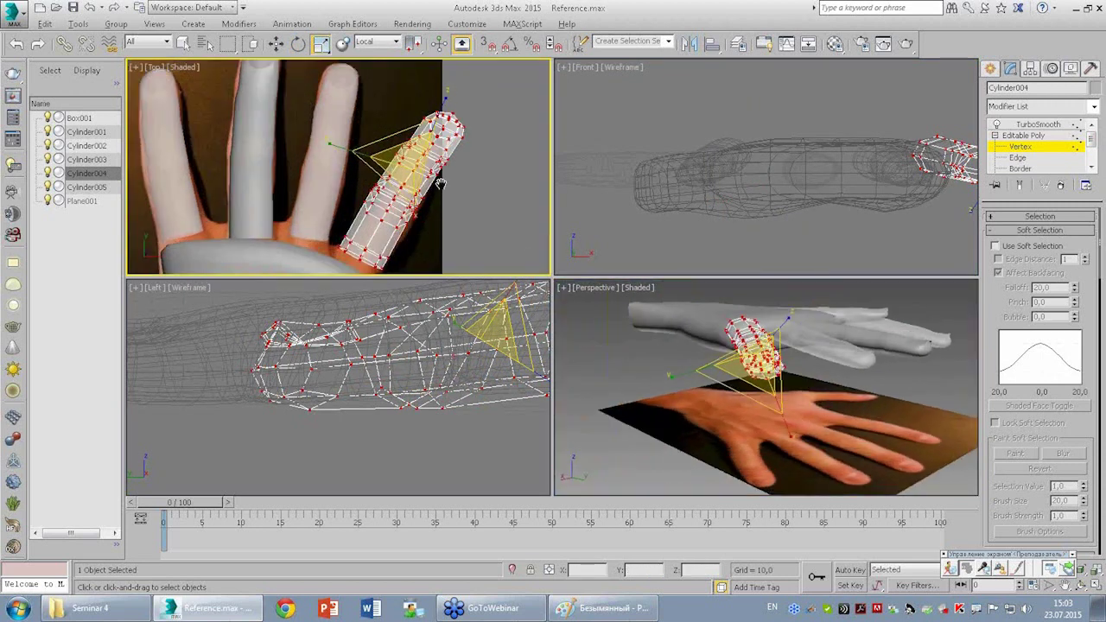
key("alt+w")
mouse_move(639, 292)
left_mouse_down()
mouse_move(746, 241)
mouse_move(744, 259)
left_mouse_up()
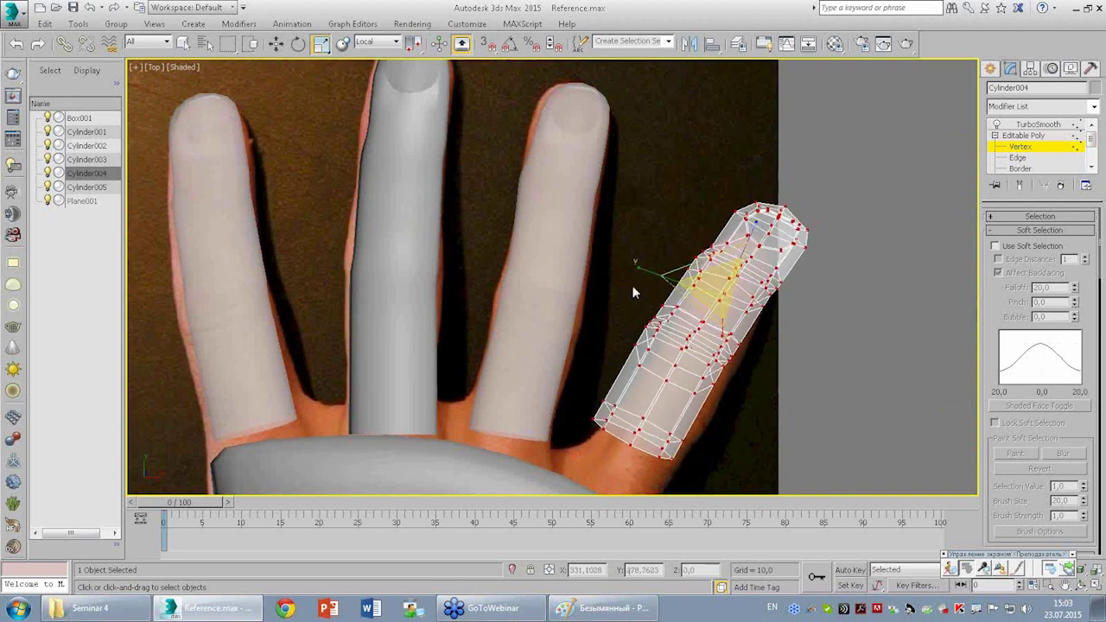
left_click_drag(642, 272, 653, 277)
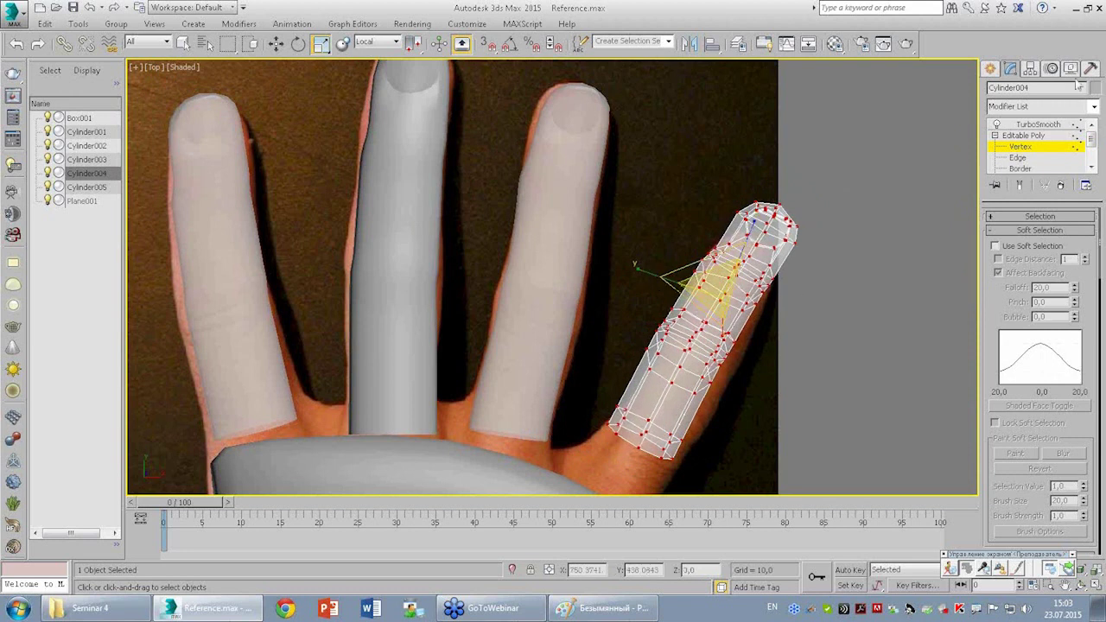
left_click(1023, 135)
key("w")
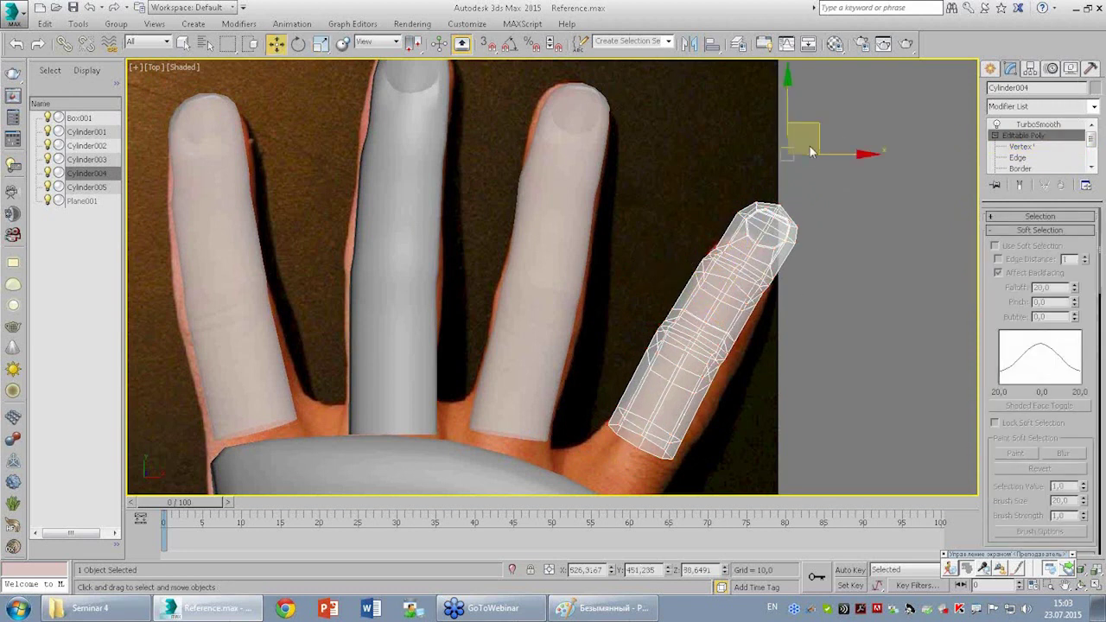
left_click_drag(810, 152, 793, 191)
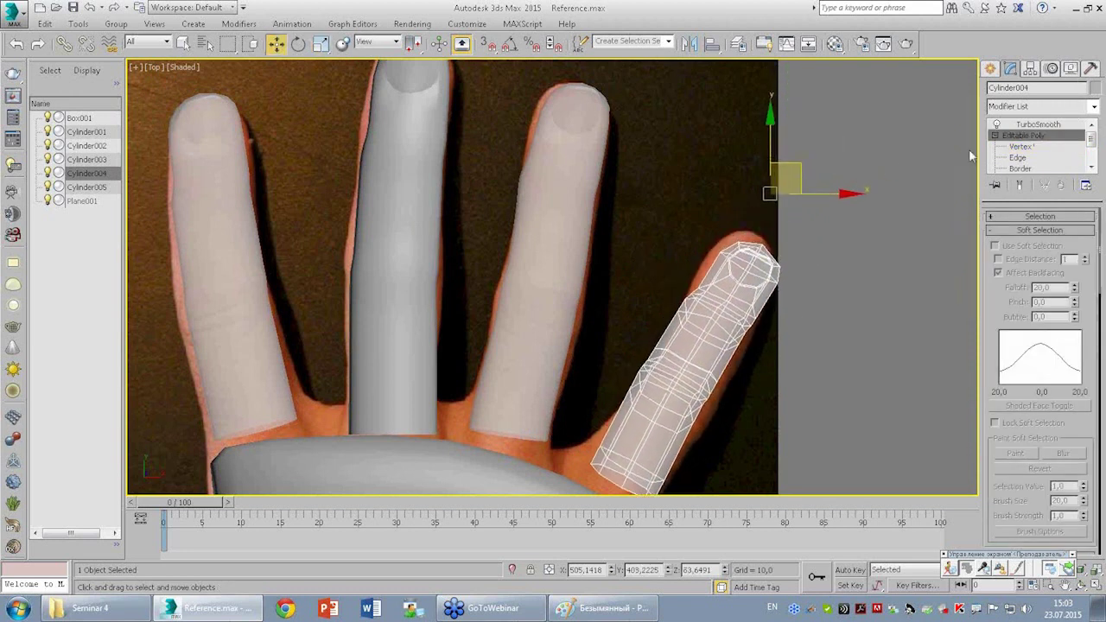
Soft-select the fingertip vertices with falloff 80.8 and stretch the tip up to the photo's fingertip.
left_click(1019, 146)
key("alt+q")
left_click_drag(718, 206, 798, 296)
key("alt+q")
left_click(1034, 246)
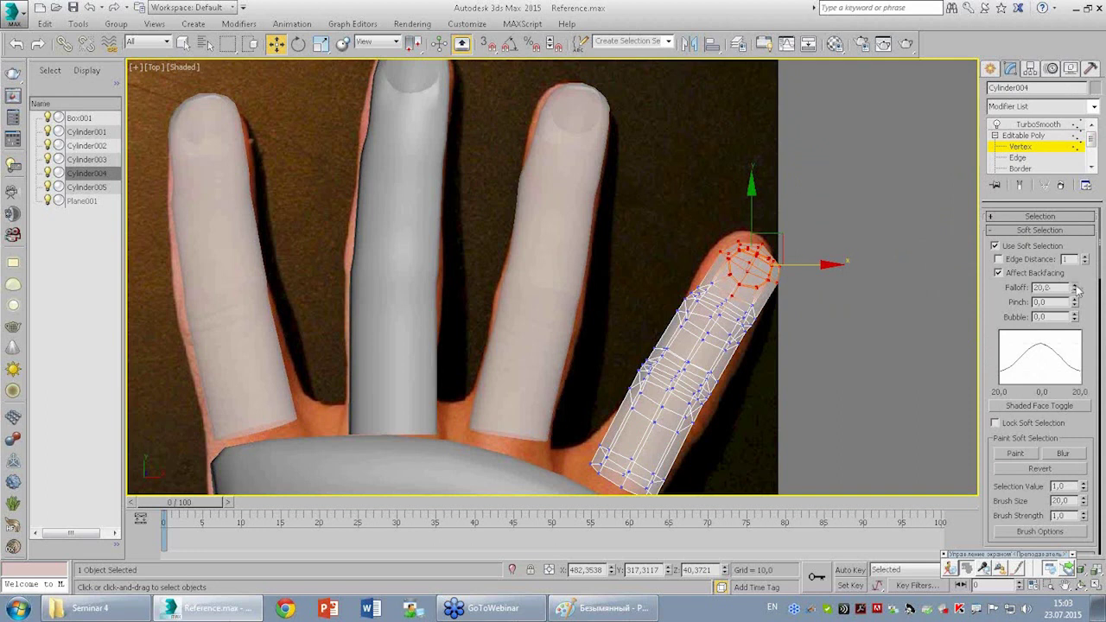
left_click_drag(1077, 291, 844, 217)
left_click_drag(765, 269, 773, 255)
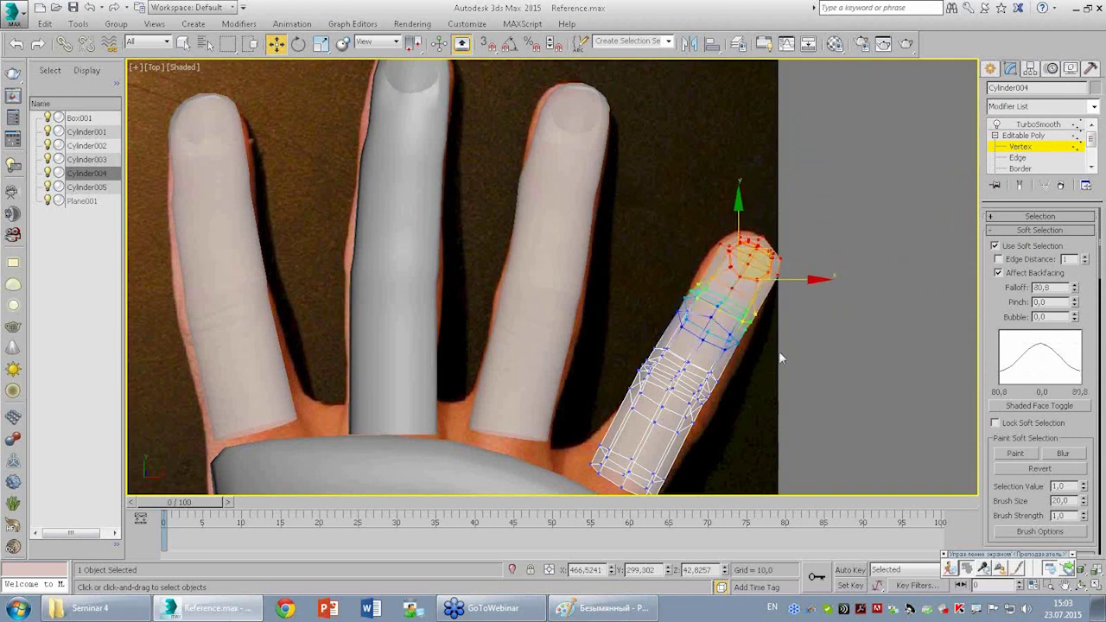
Nudge the finger's middle vertices slightly down and exit vertex editing.
left_click(756, 352)
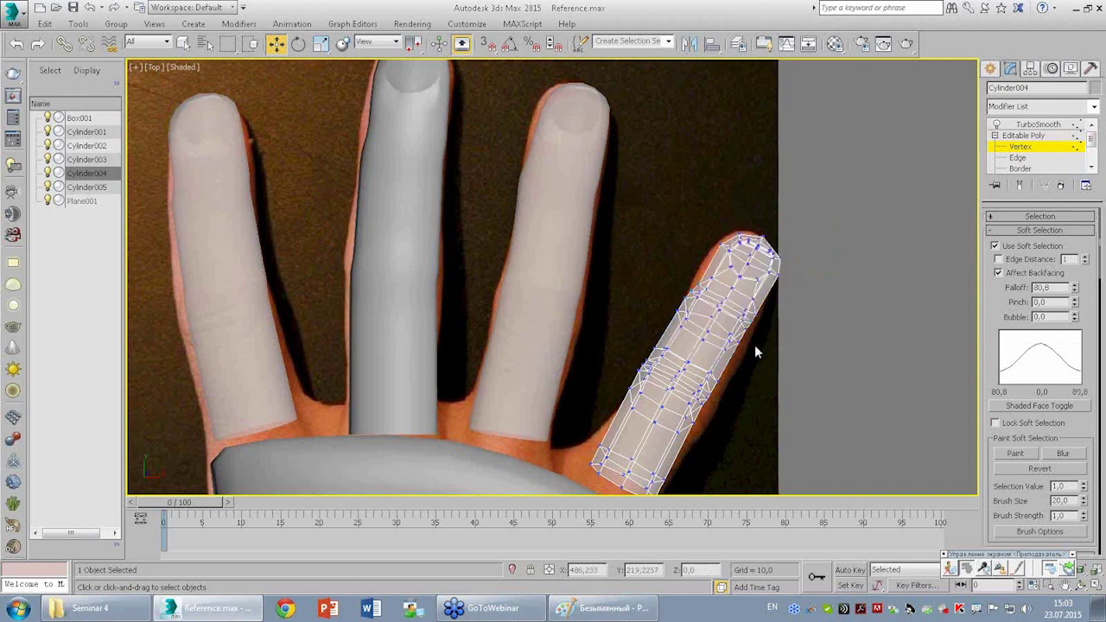
middle_click_drag(755, 395, 733, 333)
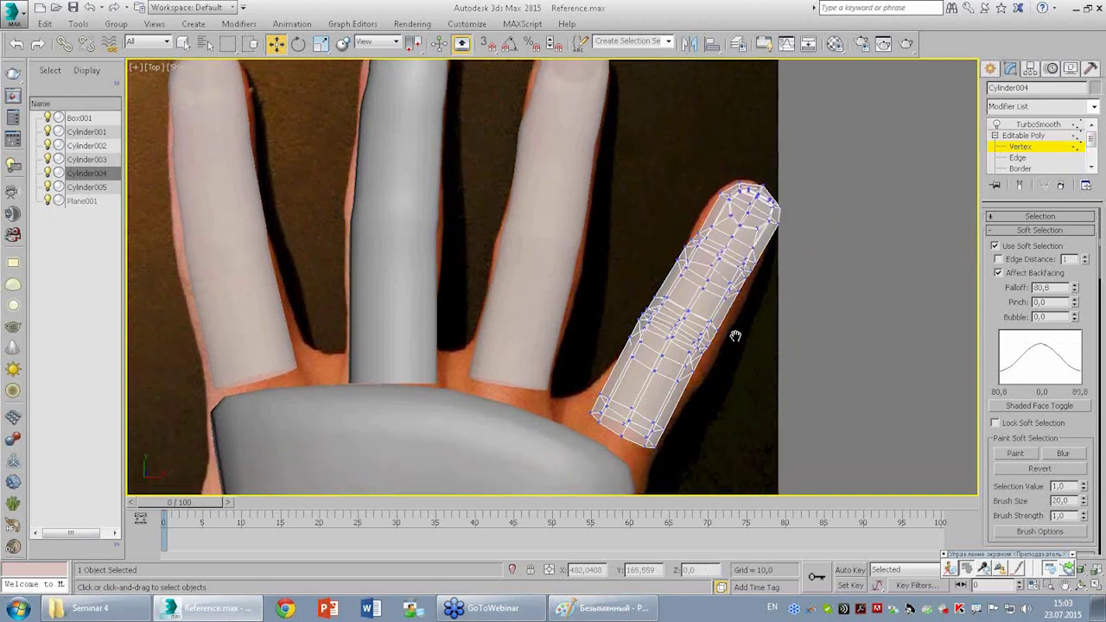
left_click_drag(616, 270, 717, 359)
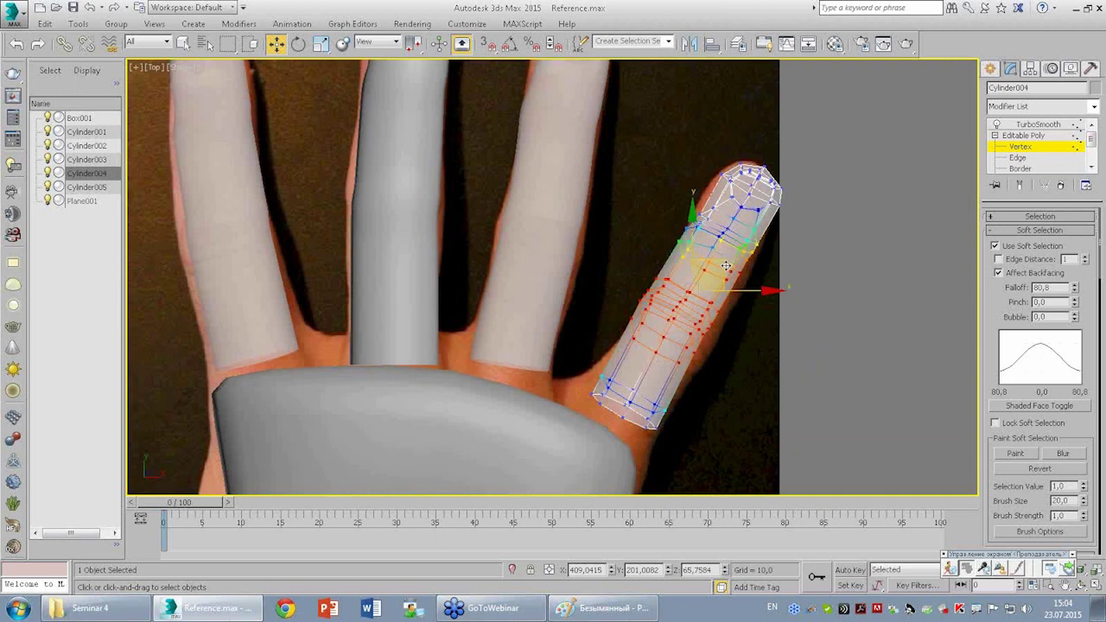
left_click_drag(715, 300, 717, 305)
left_click(1028, 136)
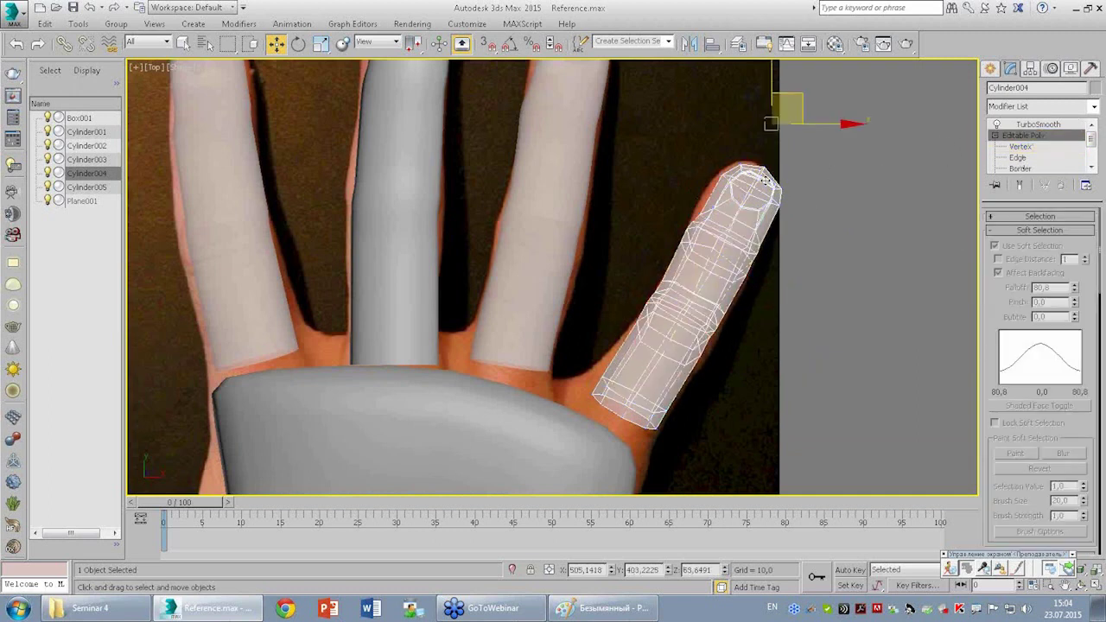
Rotate the little finger -6.68° about its Local Z axis.
left_click(298, 43)
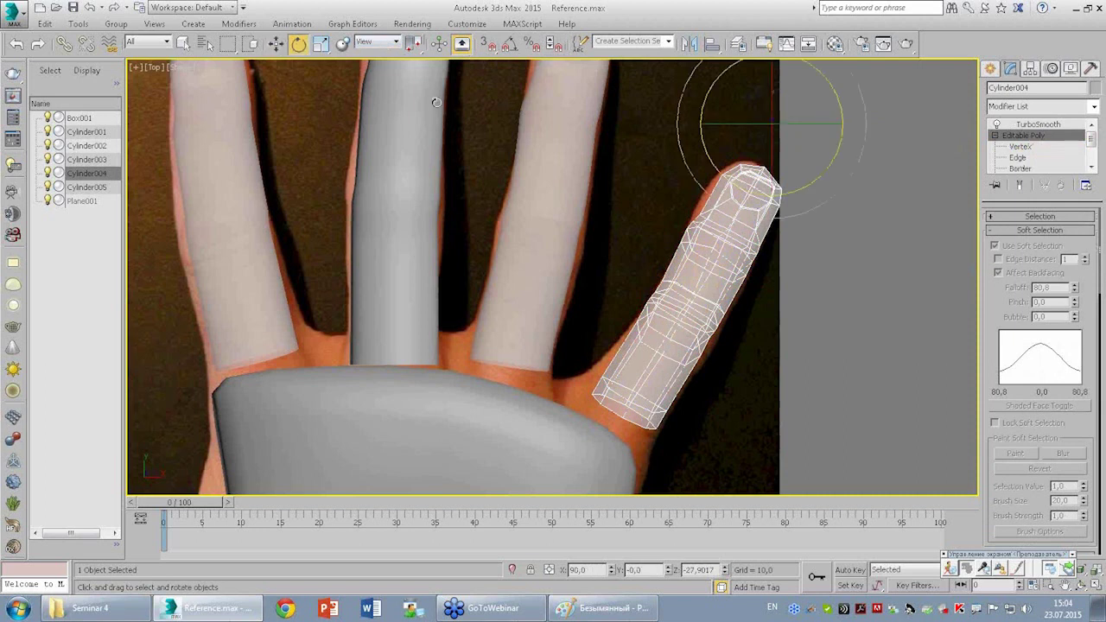
left_click(376, 41)
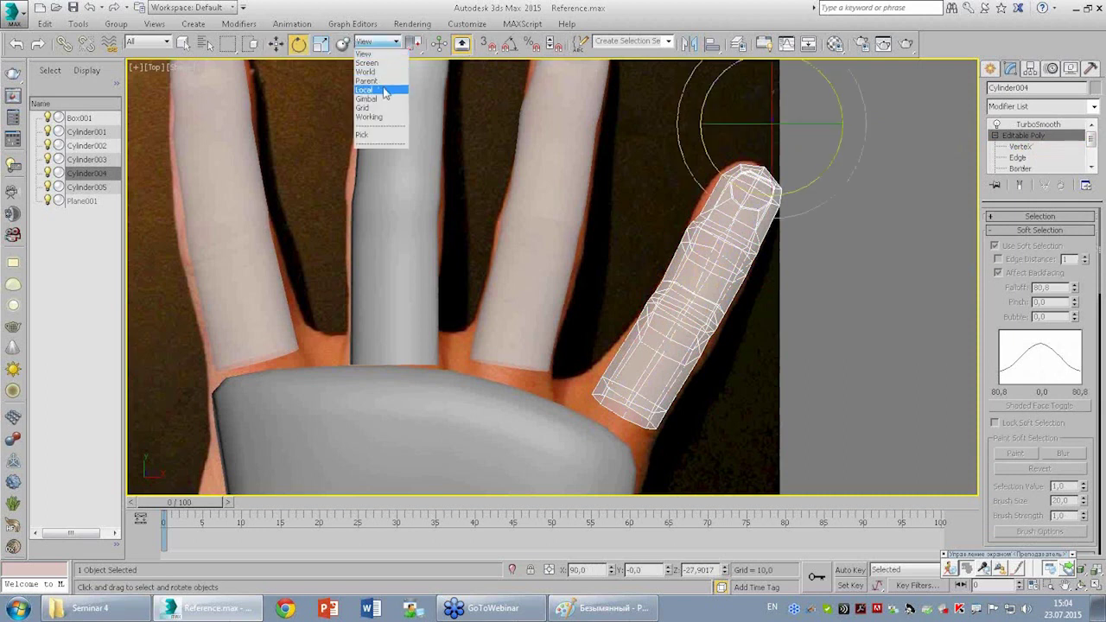
left_click(380, 92)
left_click_drag(791, 147, 808, 145)
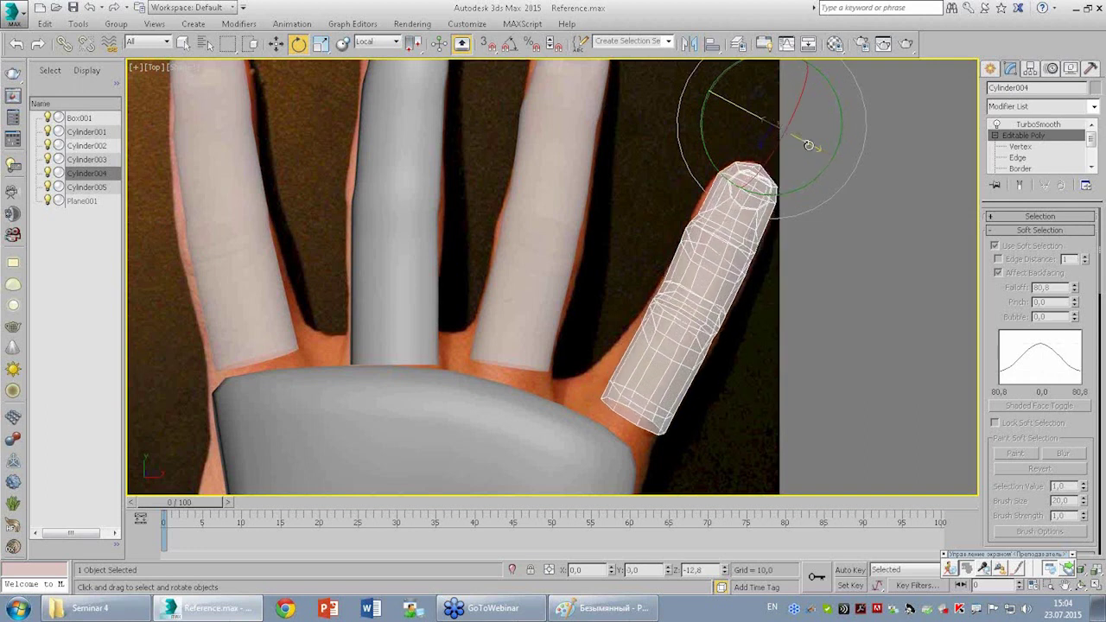
Deselect and zoom out to frame the whole hand with all five fingers, checking the thumb.
left_click(732, 356)
scroll(616, 254, "down", 4)
scroll(657, 242, "down", 1)
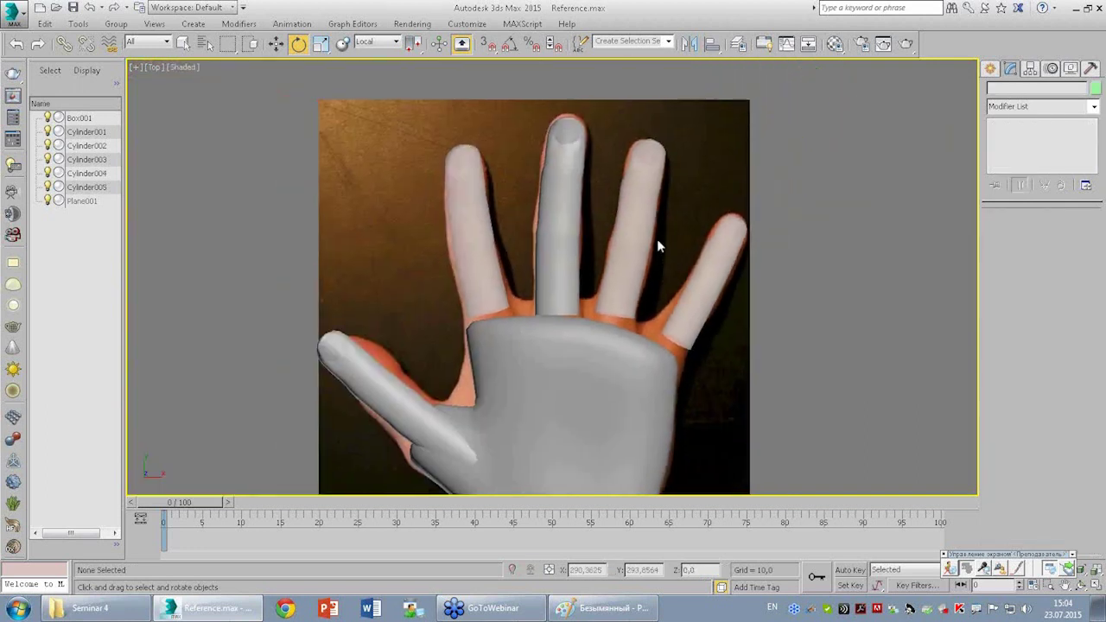
scroll(656, 245, "down", 2)
middle_click_drag(479, 328, 510, 320)
scroll(510, 320, "up", 2)
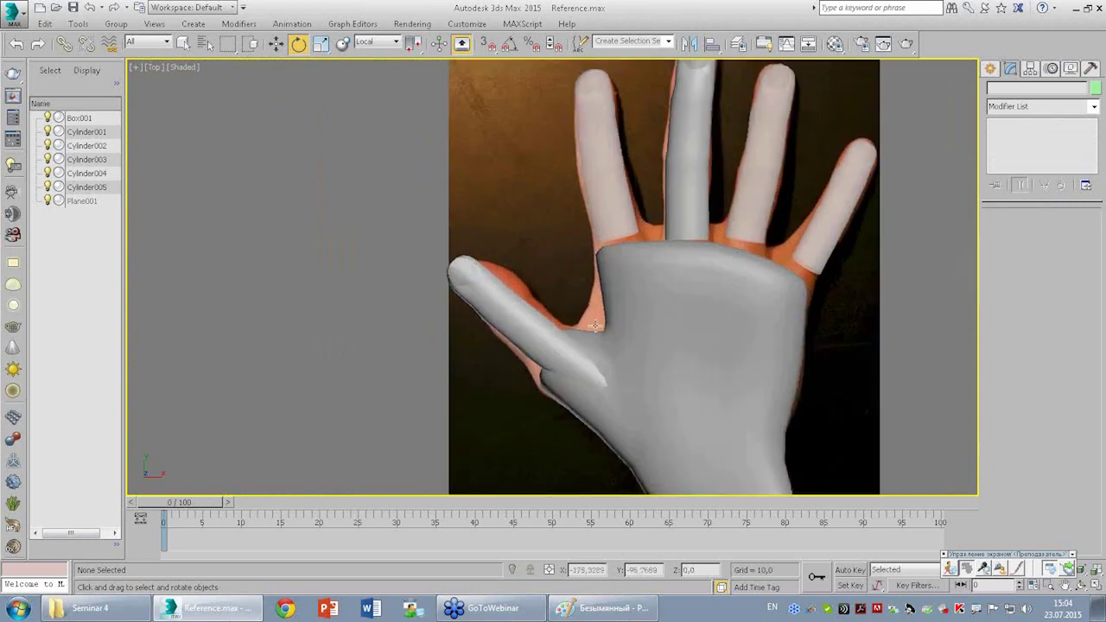
left_click(483, 315)
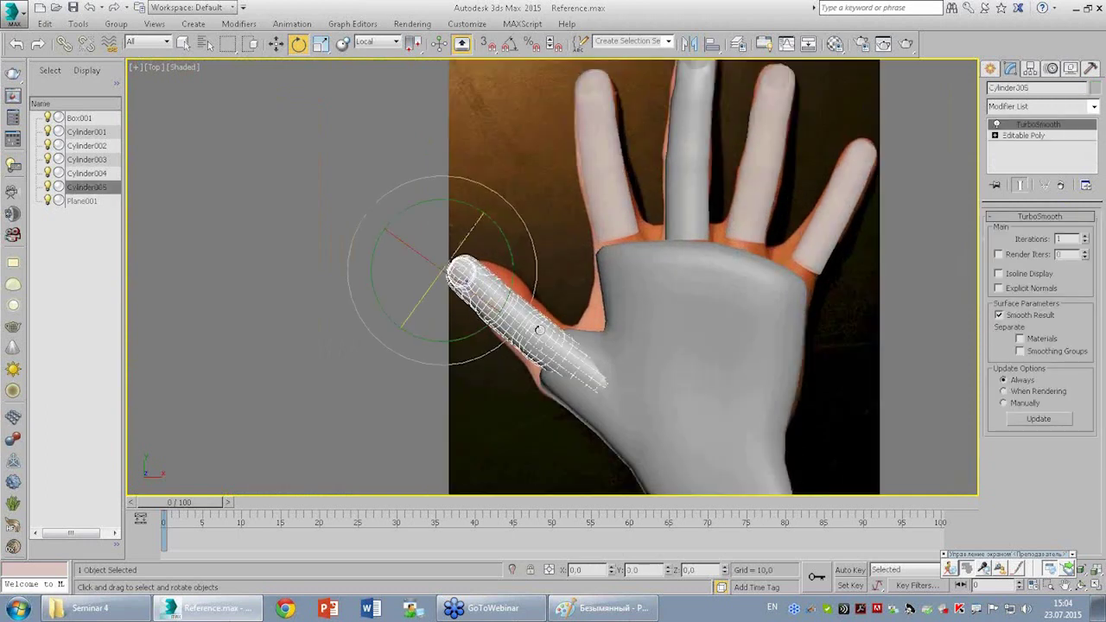
left_click(535, 179)
scroll(680, 191, "down", 2)
middle_click_drag(678, 192, 675, 204)
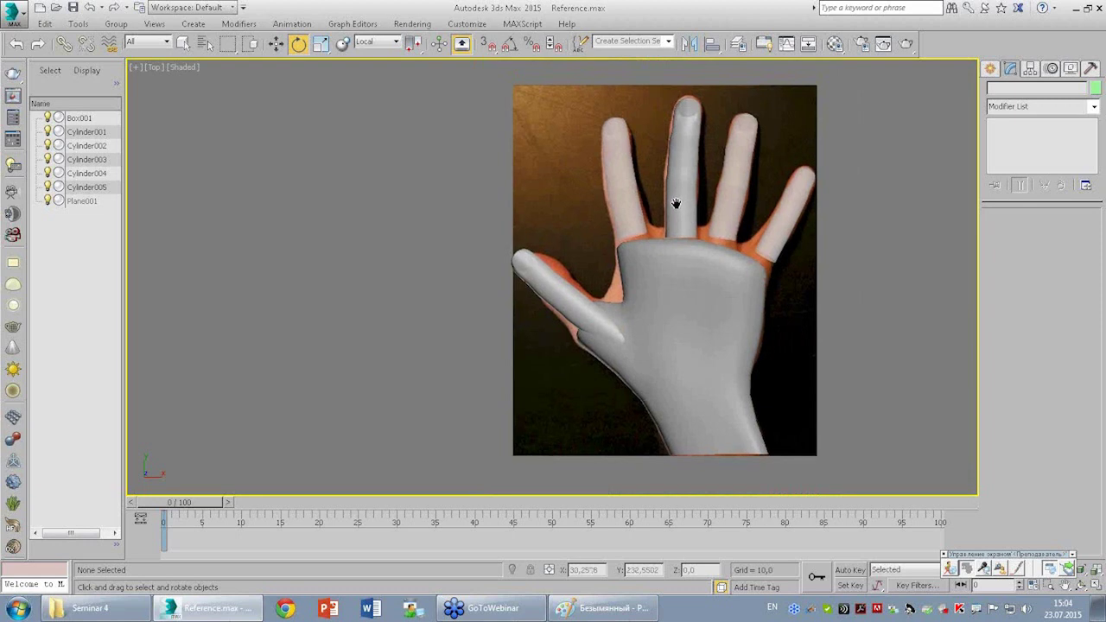
scroll(675, 204, "up", 2)
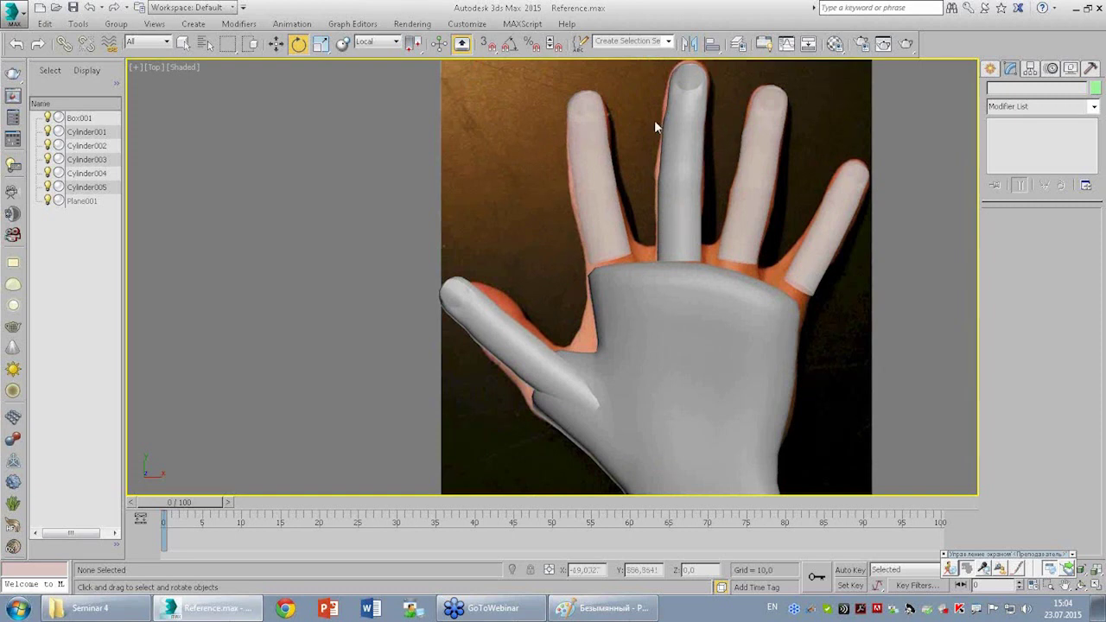
Delete the TurboSmooth modifier from the middle finger cylinder.
scroll(441, 322, "down", 2)
scroll(550, 232, "up", 2)
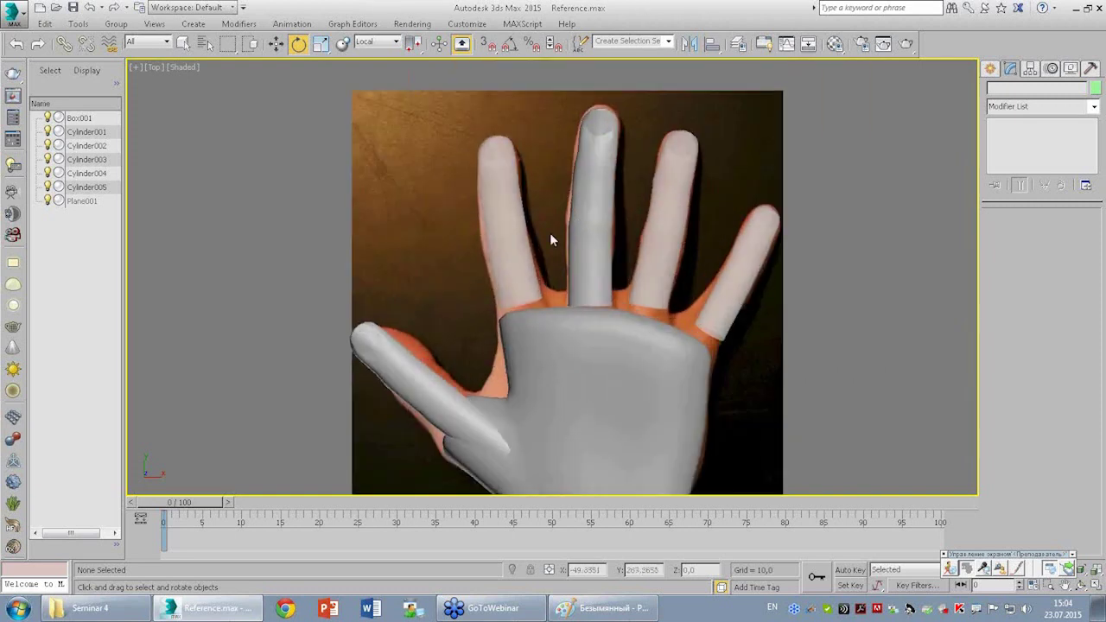
scroll(475, 216, "up", 1)
scroll(501, 180, "down", 1)
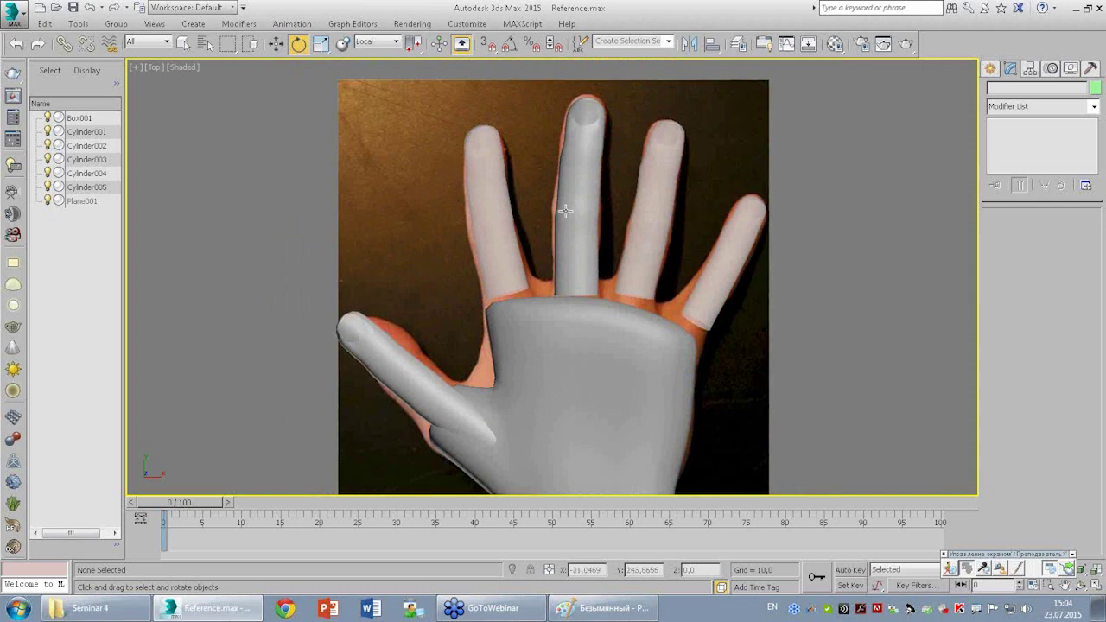
left_click(516, 238)
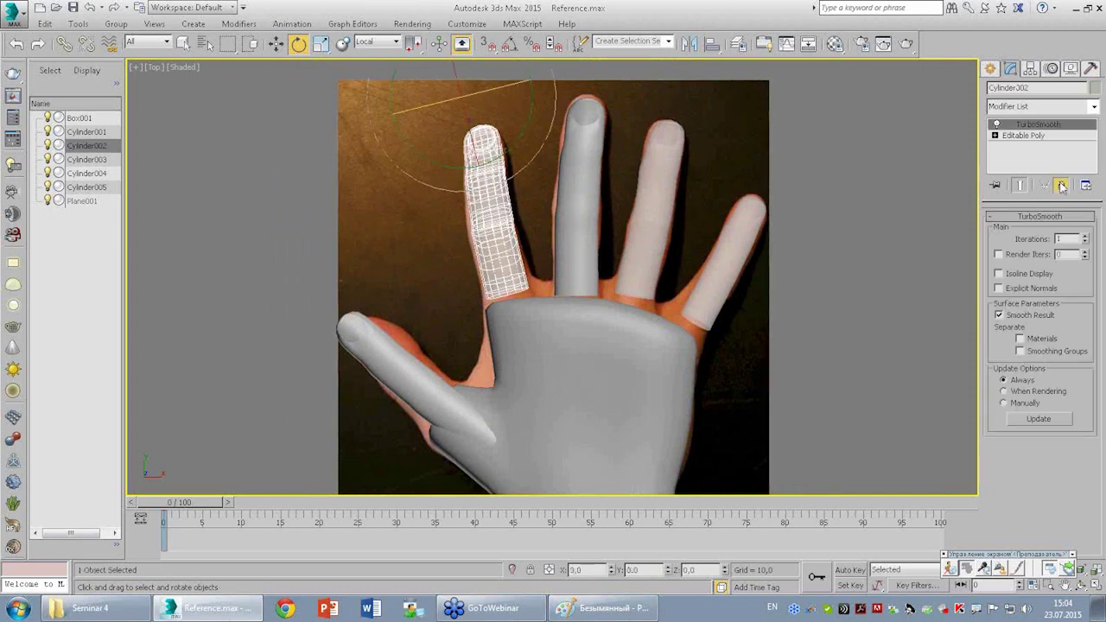
left_click(579, 186)
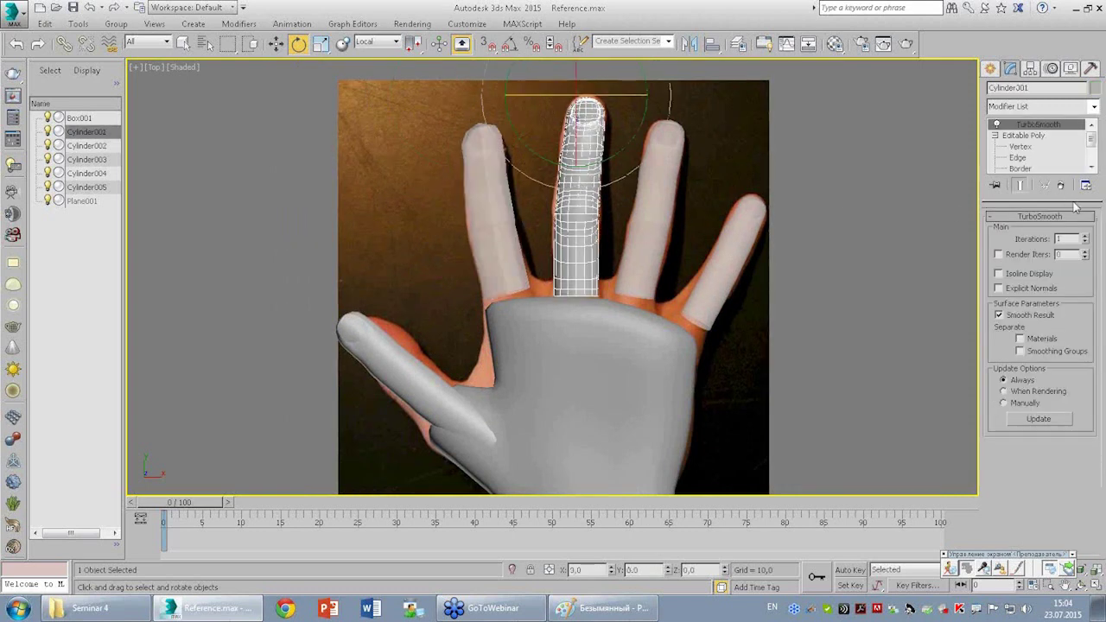
left_click(663, 173)
left_click(1060, 187)
Remove TurboSmooth from the little finger, check the remaining finger cylinders, and deselect everything.
left_click(738, 252)
left_click(1061, 187)
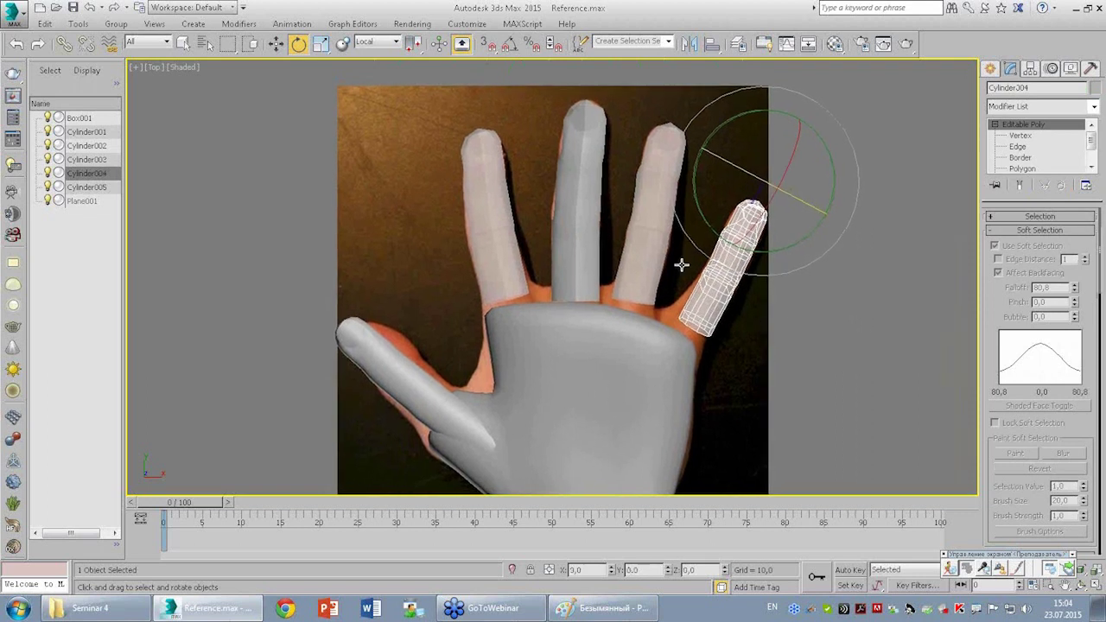
left_click(654, 279)
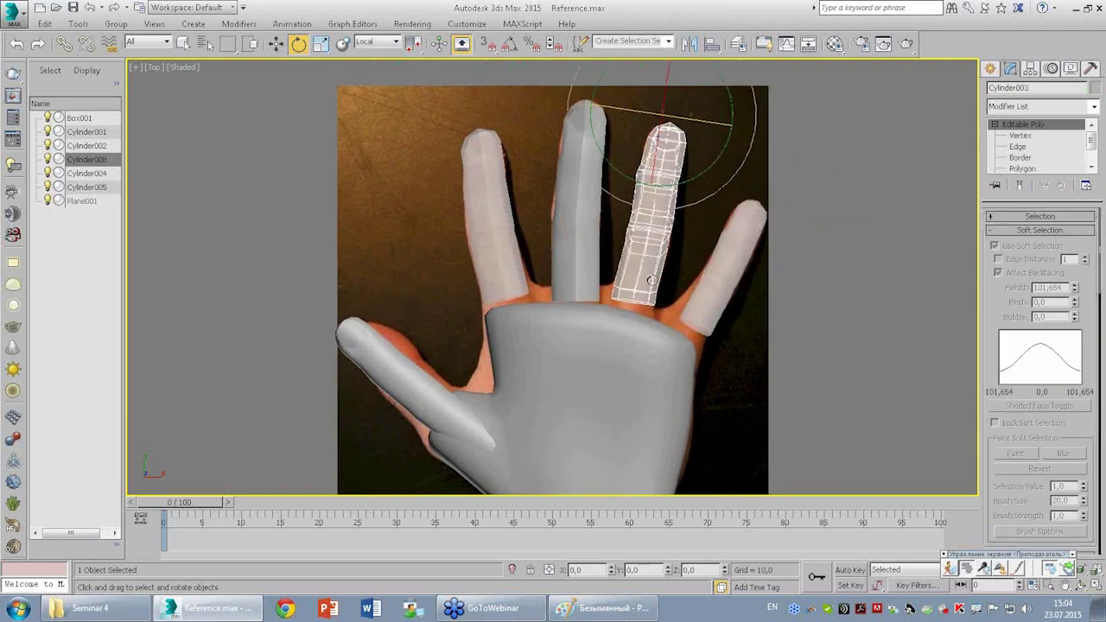
scroll(622, 268, "up", 2)
left_click(572, 241)
left_click(492, 203)
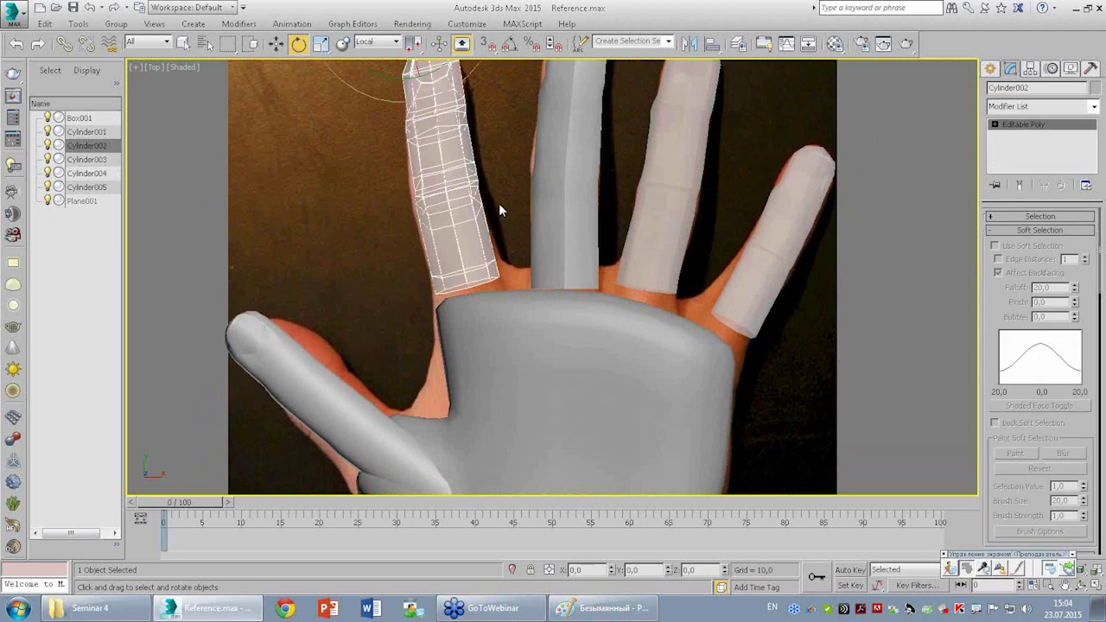
scroll(498, 207, "down", 2)
left_click(510, 221)
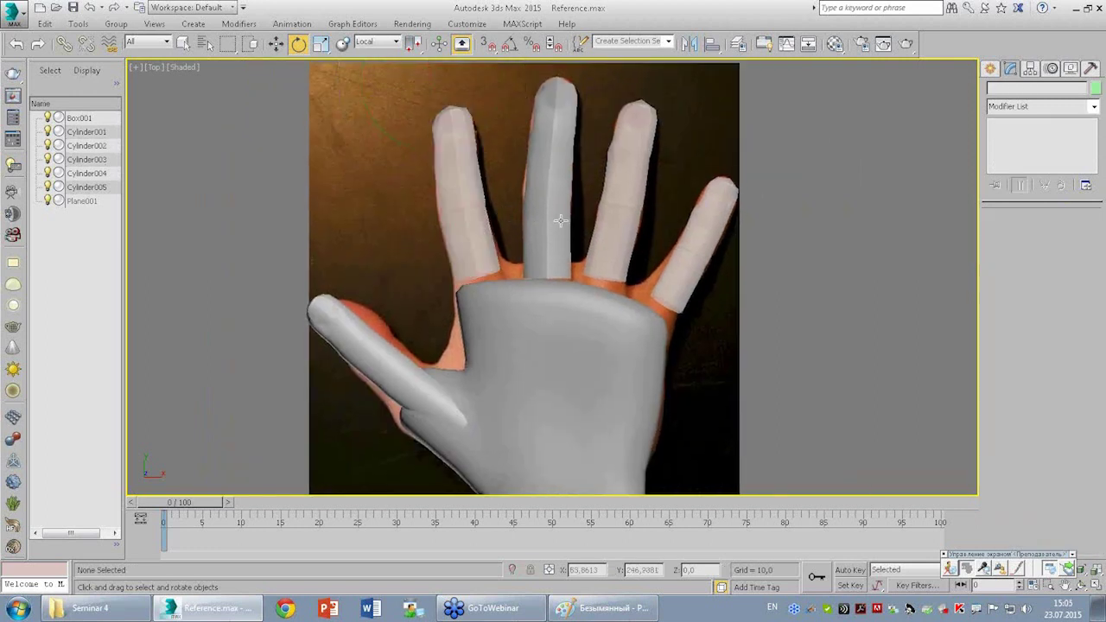
Maximize the Perspective viewport and orbit to see the whole hand.
scroll(556, 217, "up", 2)
key("alt+w")
left_click(606, 306)
key("alt+w")
scroll(691, 311, "up", 2)
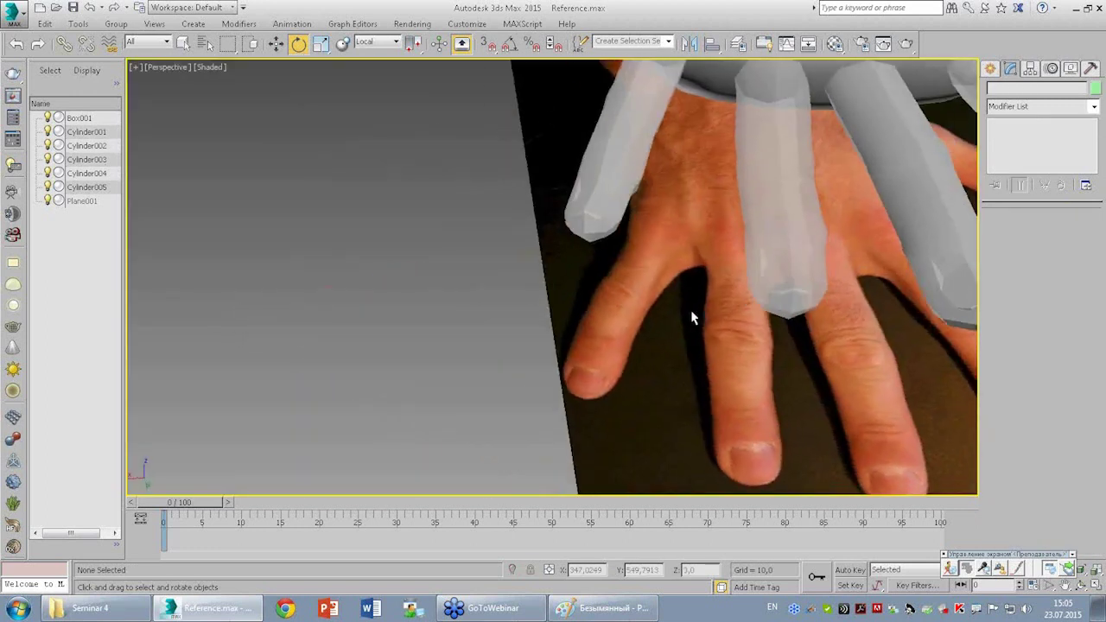
scroll(726, 225, "up", 1)
scroll(705, 197, "up", 1)
left_click(705, 197)
mouse_move(655, 192)
middle_mouse_down("alt")
mouse_move(675, 179)
mouse_move(767, 208)
middle_mouse_up("alt")
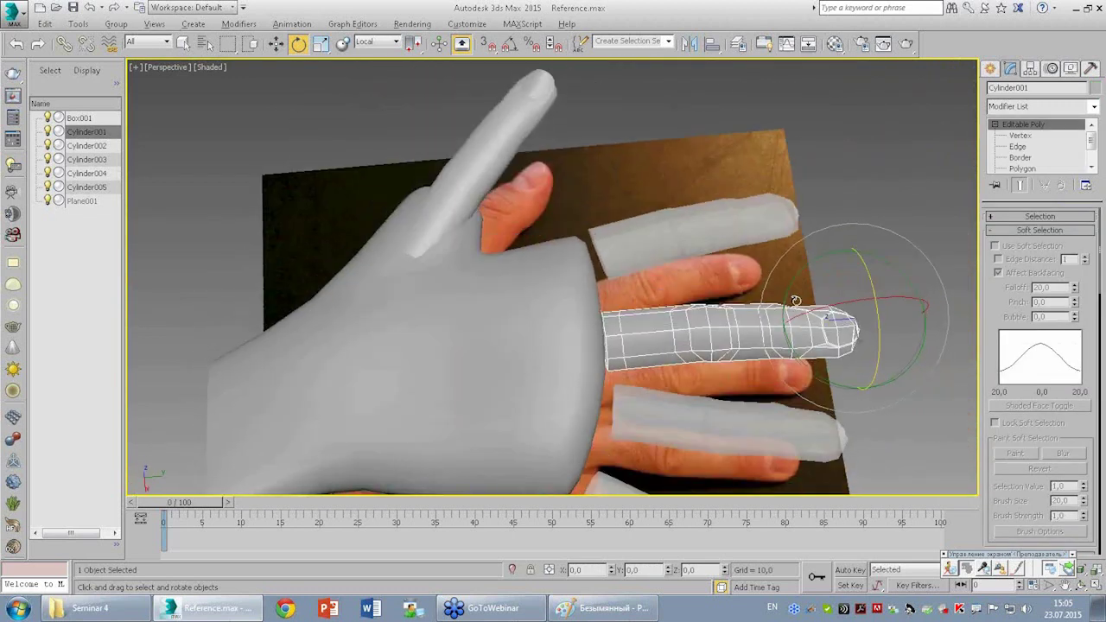
scroll(670, 265, "down", 3)
middle_click_drag(662, 259, 671, 265, "alt")
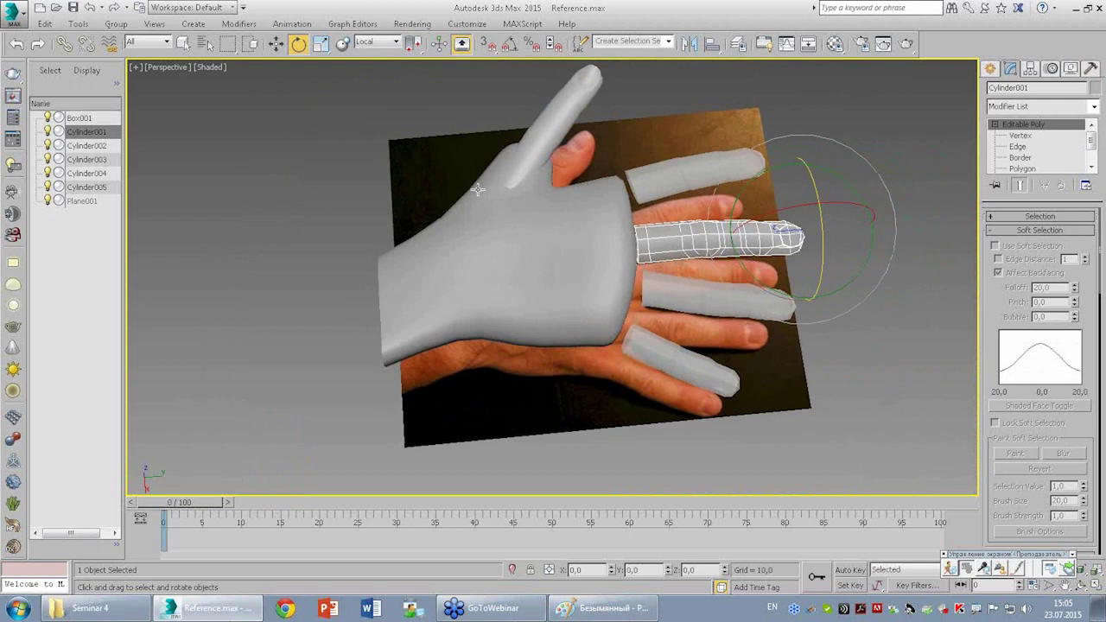
Convert the index finger Cylinder002 to an Editable Poly from the right-click menu.
left_click(477, 190)
left_click(688, 246)
key("ctrl+z")
key("ctrl+y")
left_click(702, 366)
left_click(733, 177)
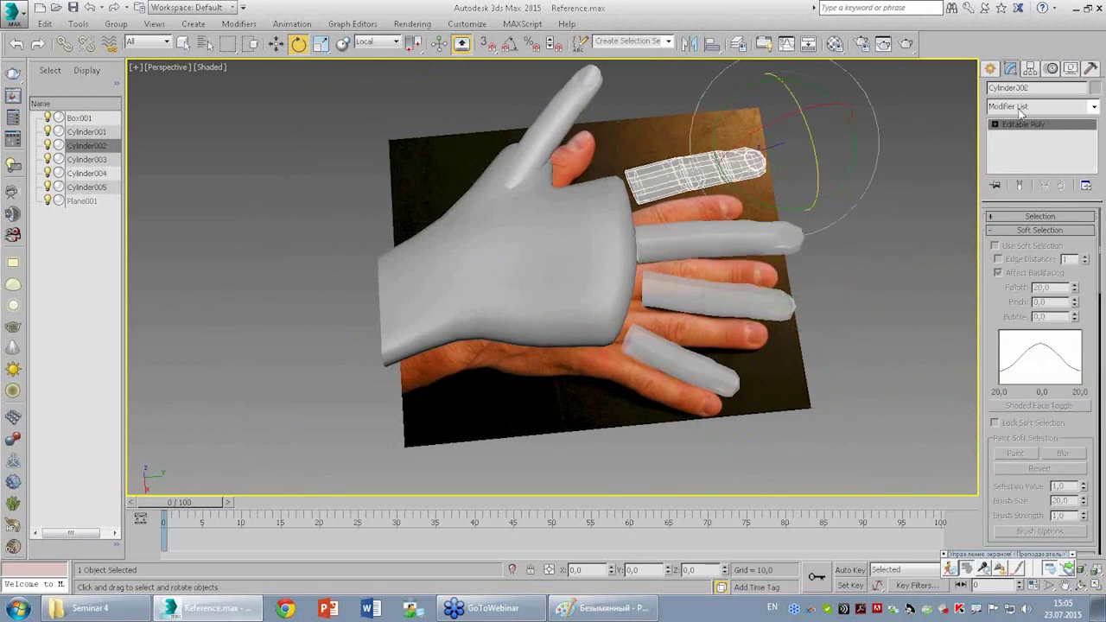
left_click(1022, 233)
right_click(735, 167)
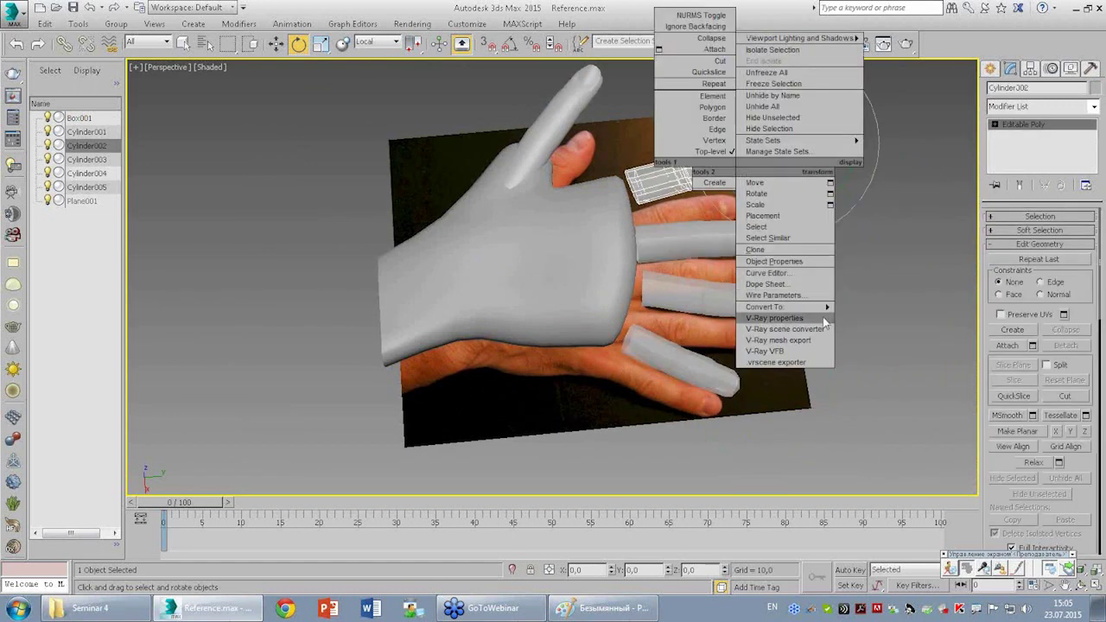
left_click(915, 322)
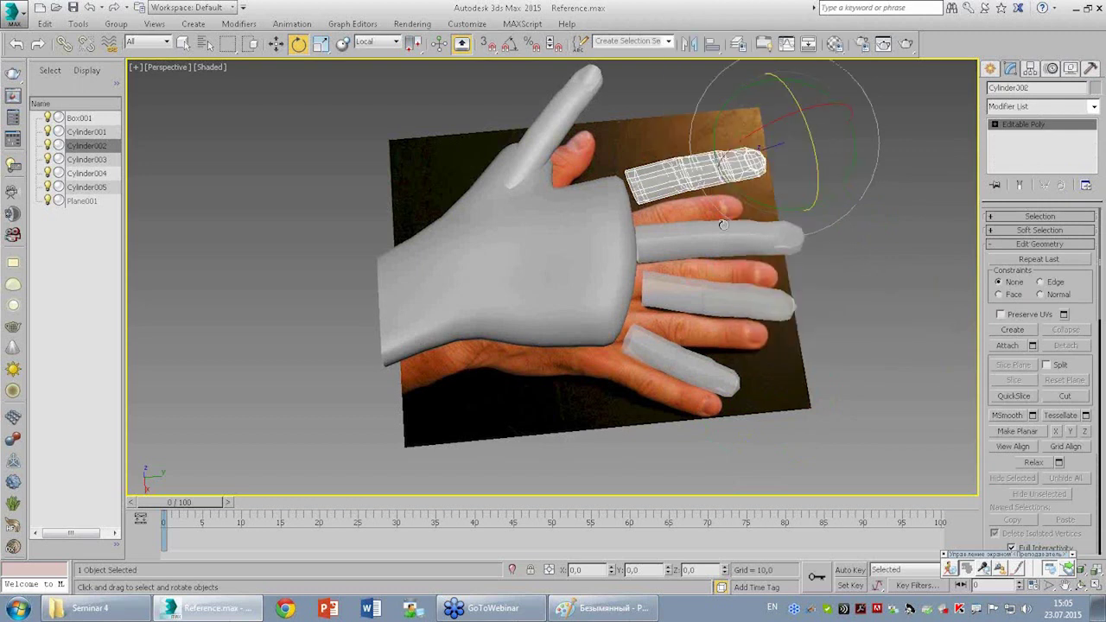
left_click(617, 251)
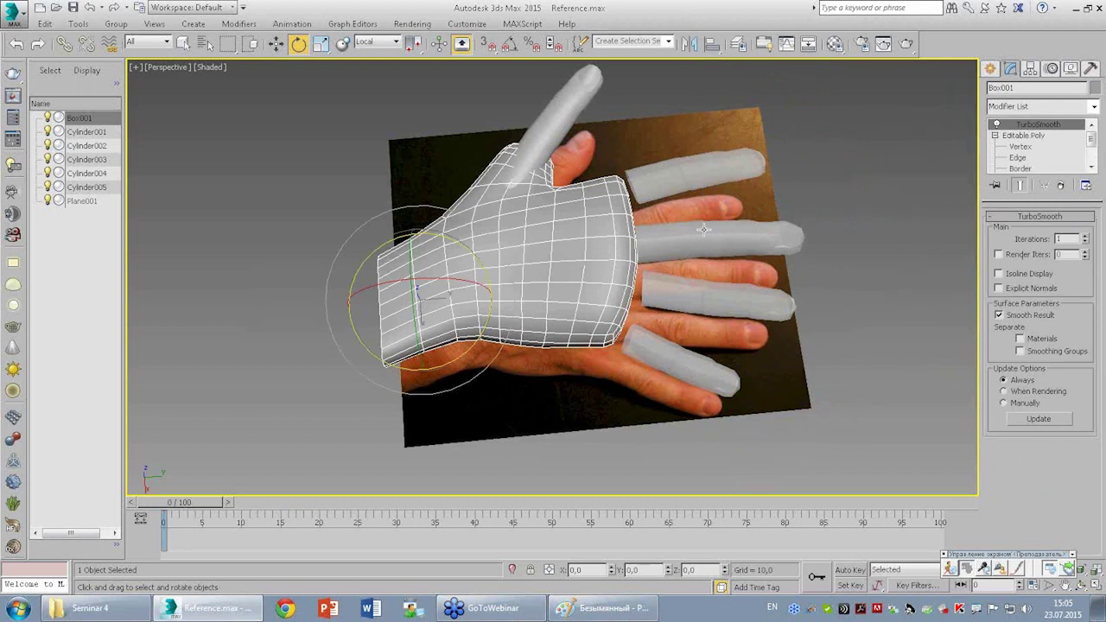
left_click(1025, 136)
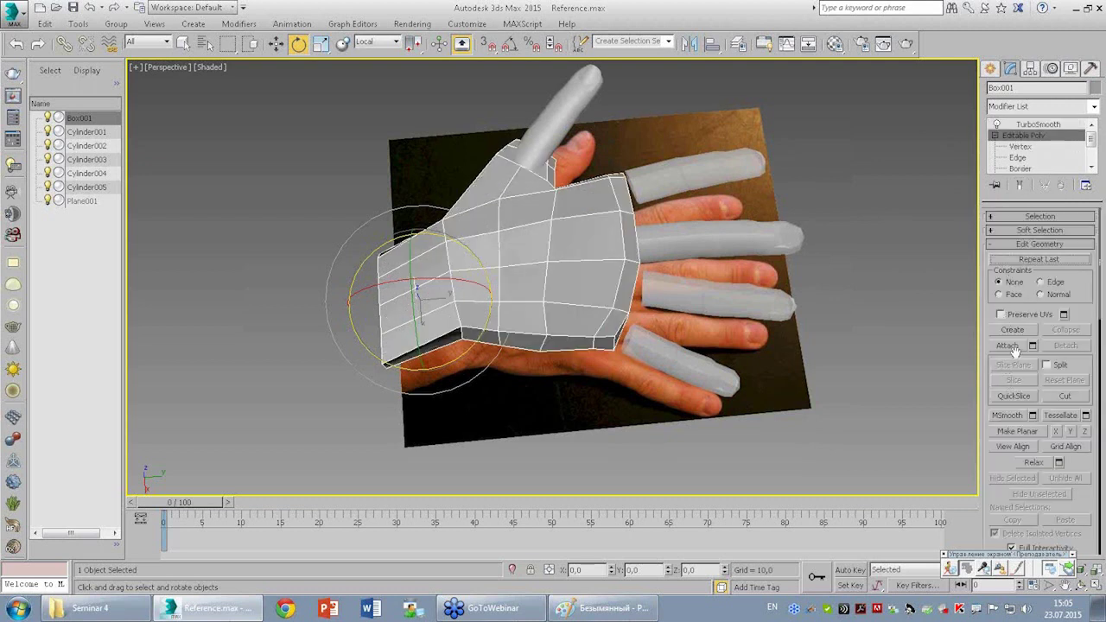
left_click(1033, 345)
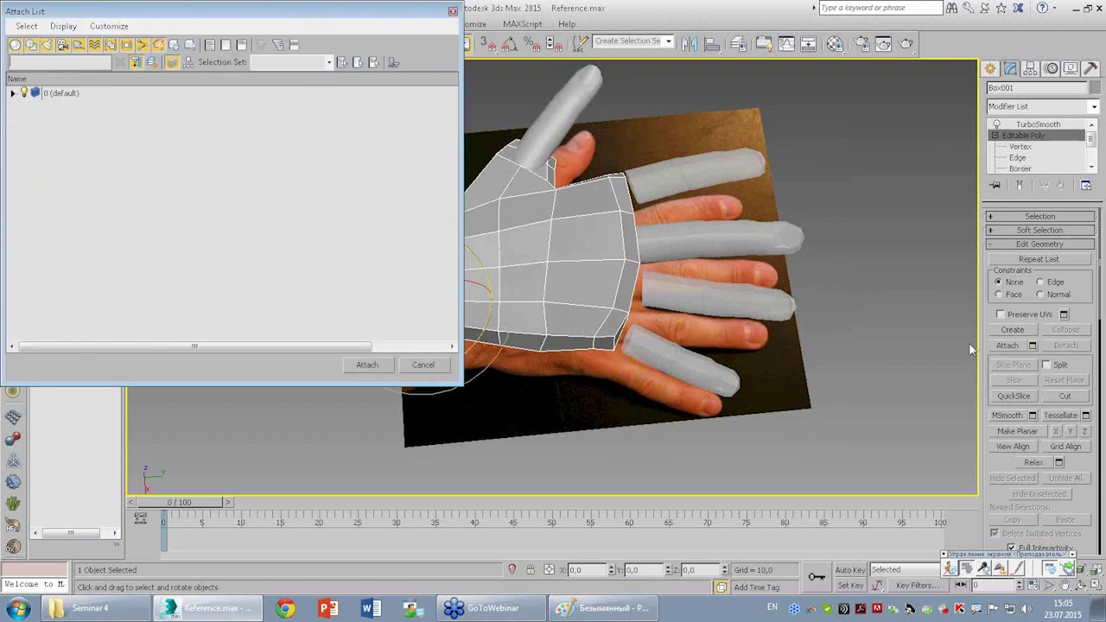
left_click(14, 93)
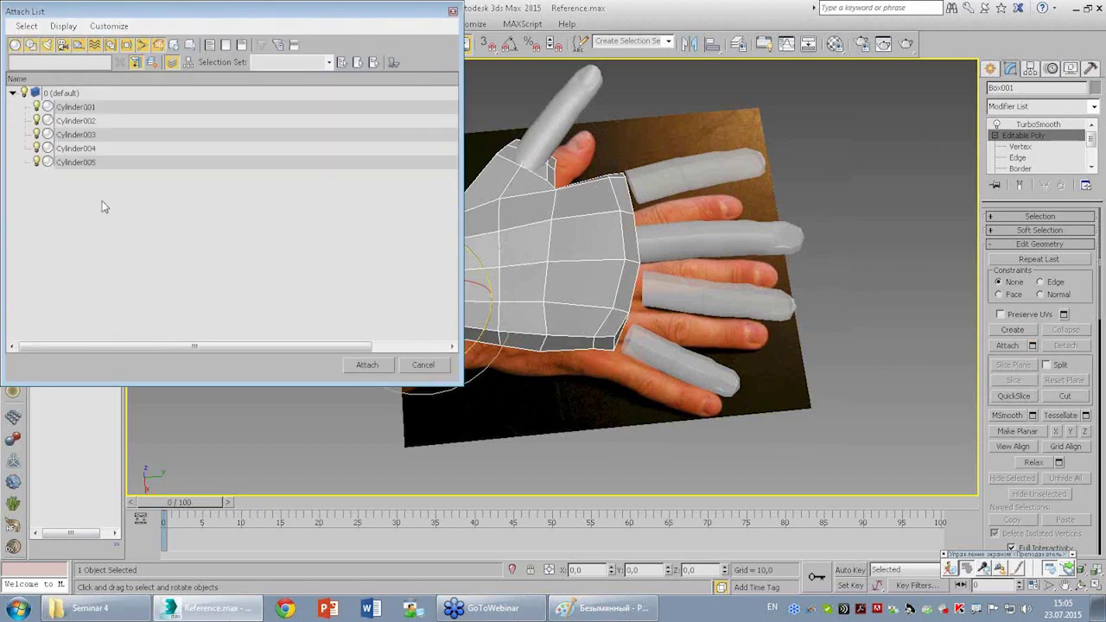
left_click(84, 100)
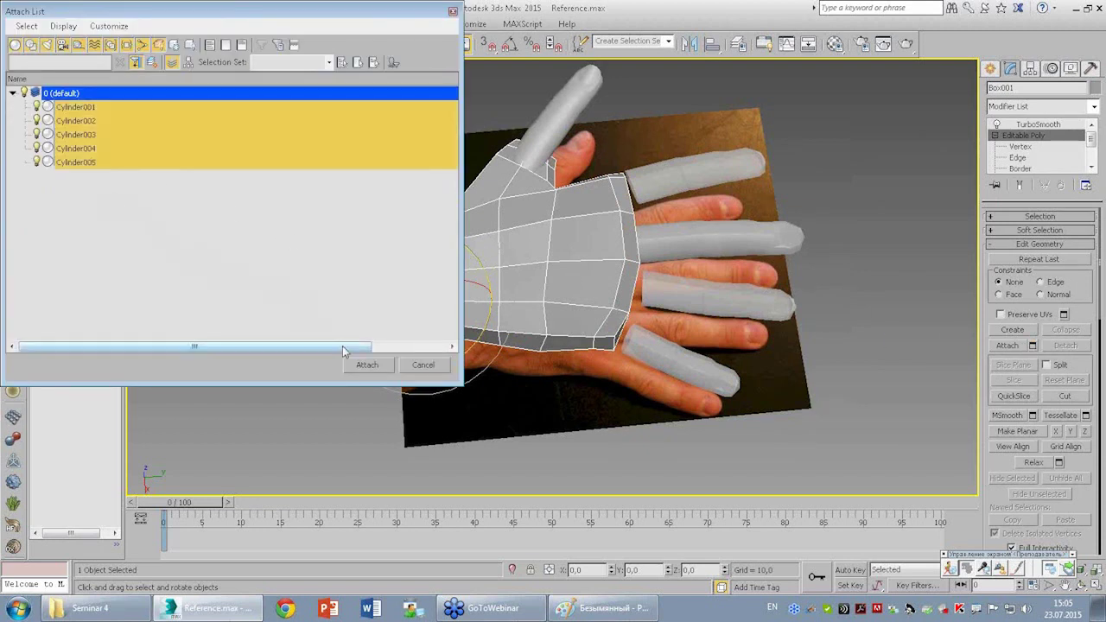
left_click(367, 364)
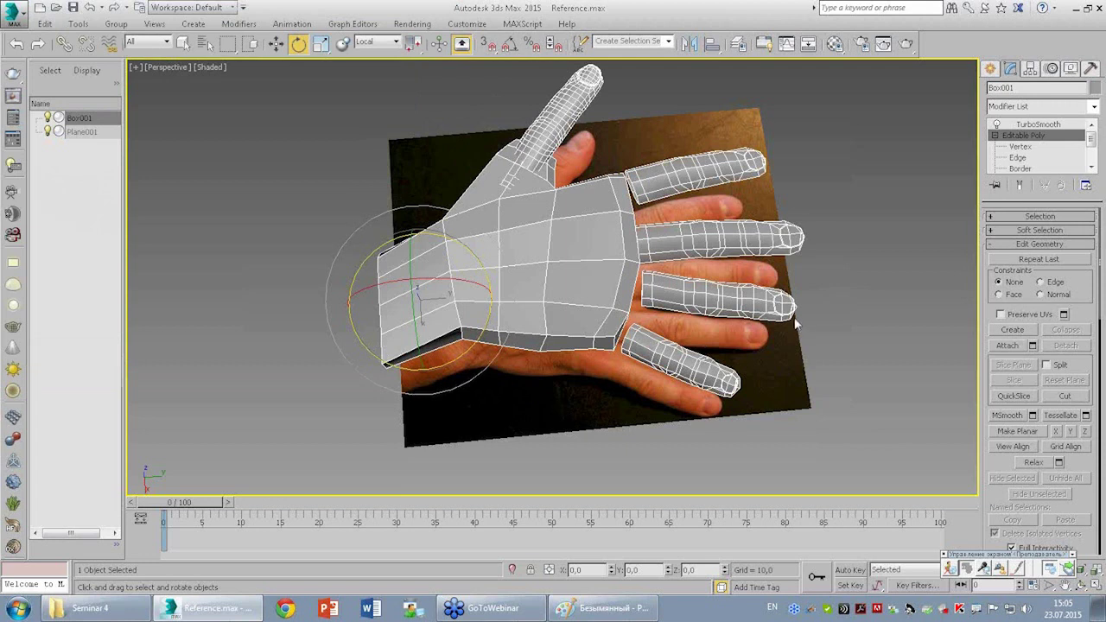
middle_click_drag(796, 323, 722, 253, "alt")
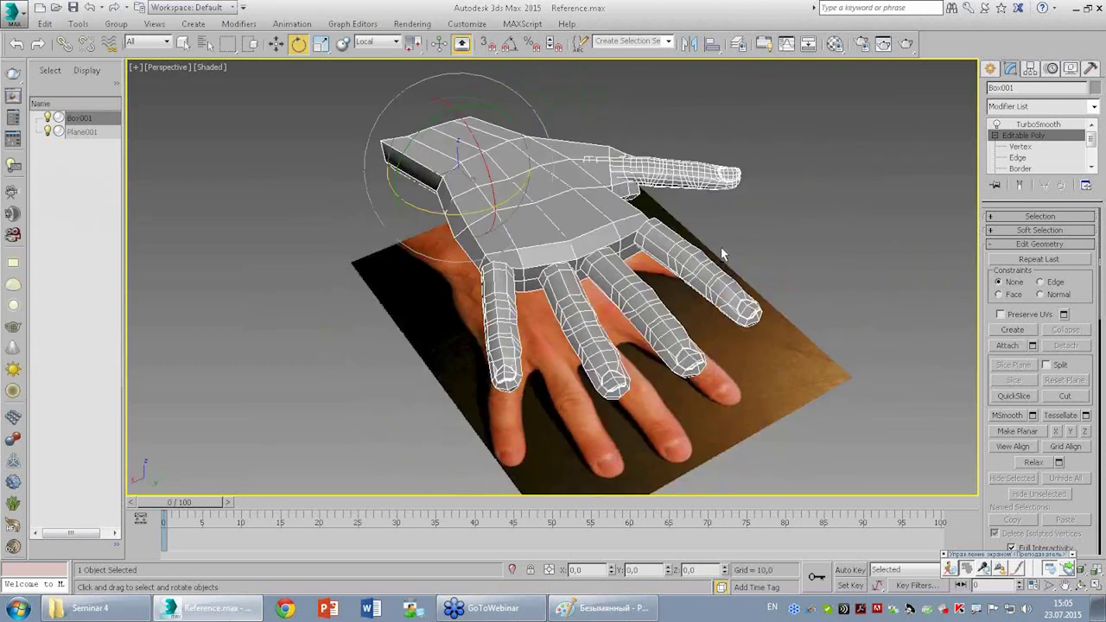
key("ctrl+z")
left_click(691, 171)
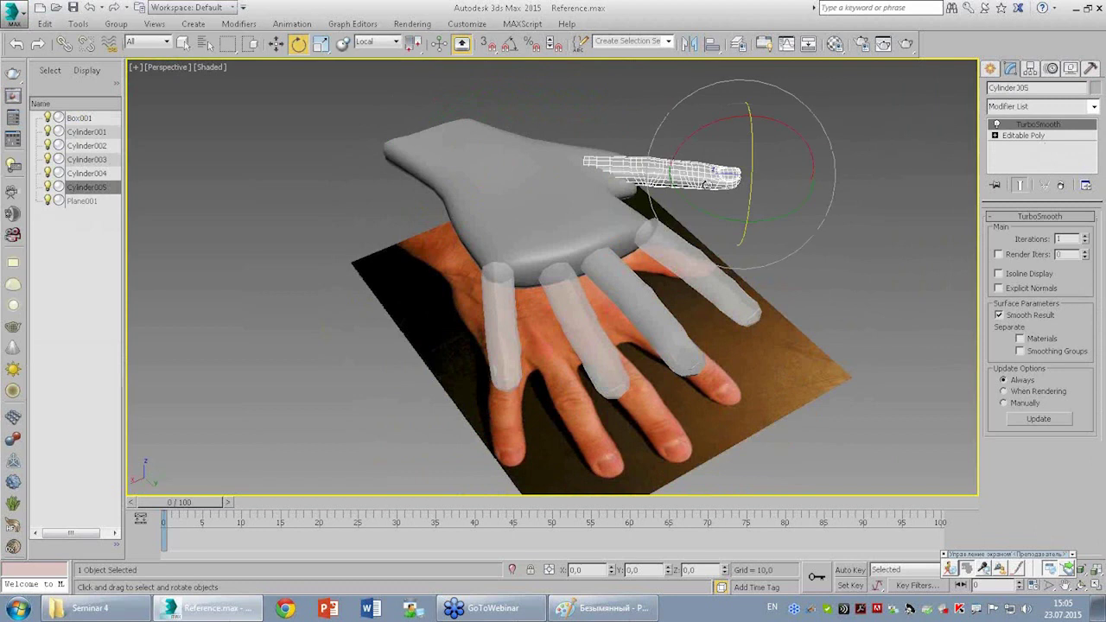
left_click(556, 185)
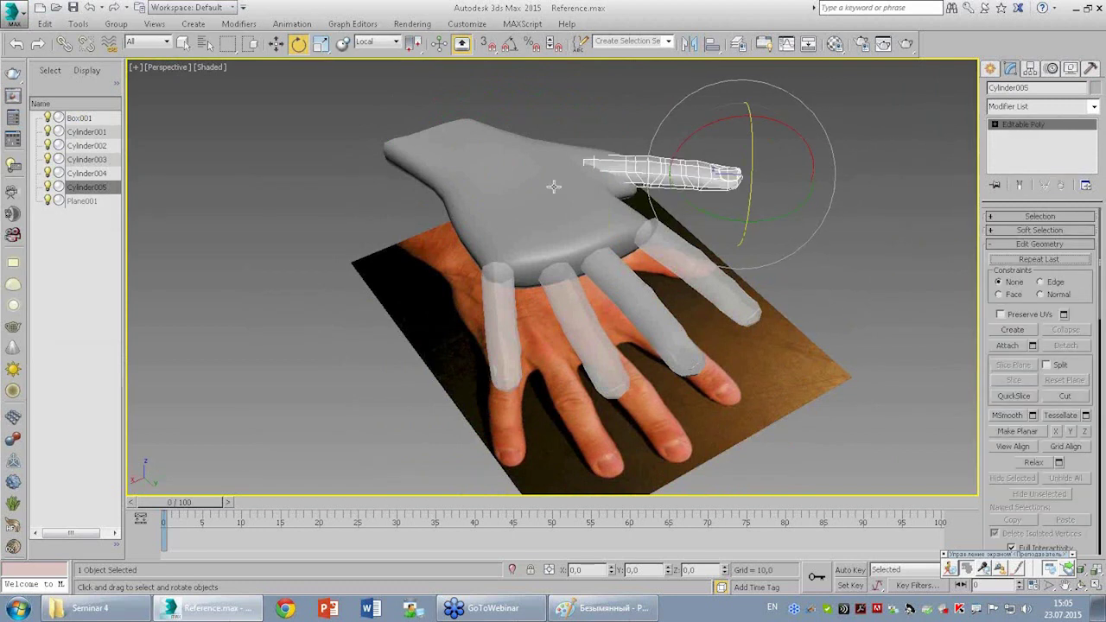
middle_click_drag(555, 185, 601, 292, "alt")
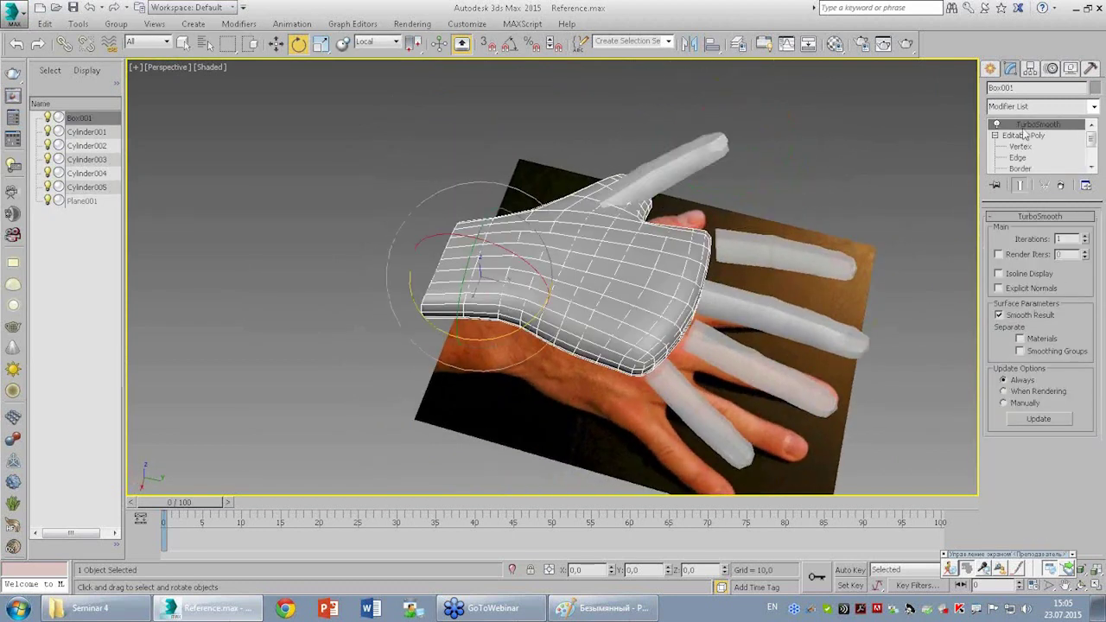
Attach Cylinder001–005 to Box001 through the Attach List.
left_click(1025, 136)
left_click(1032, 345)
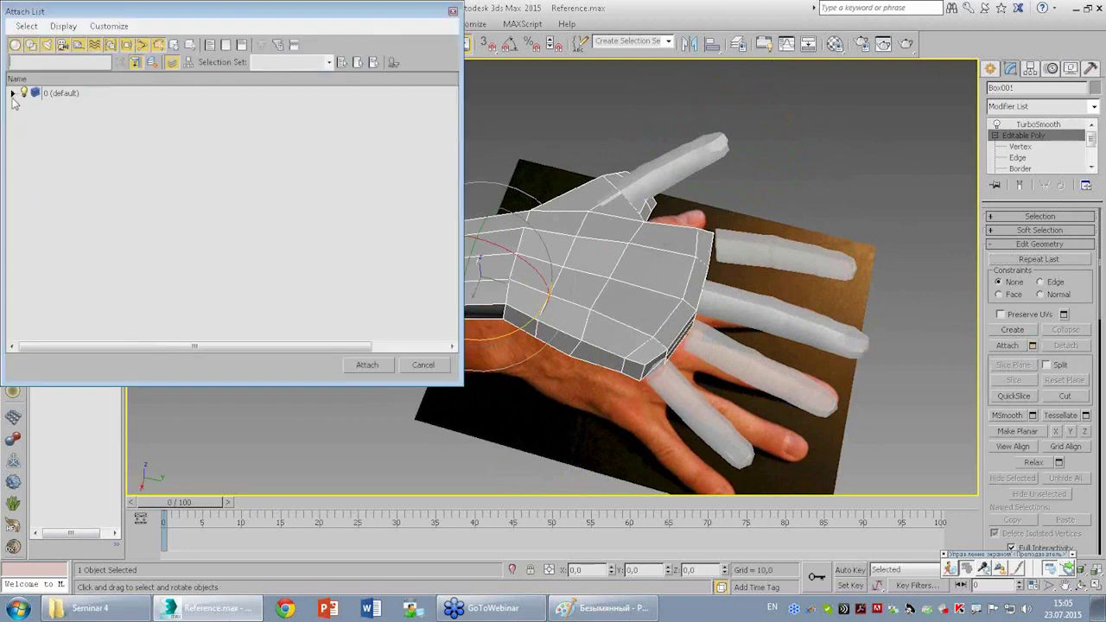
left_click(17, 94)
left_click(13, 93)
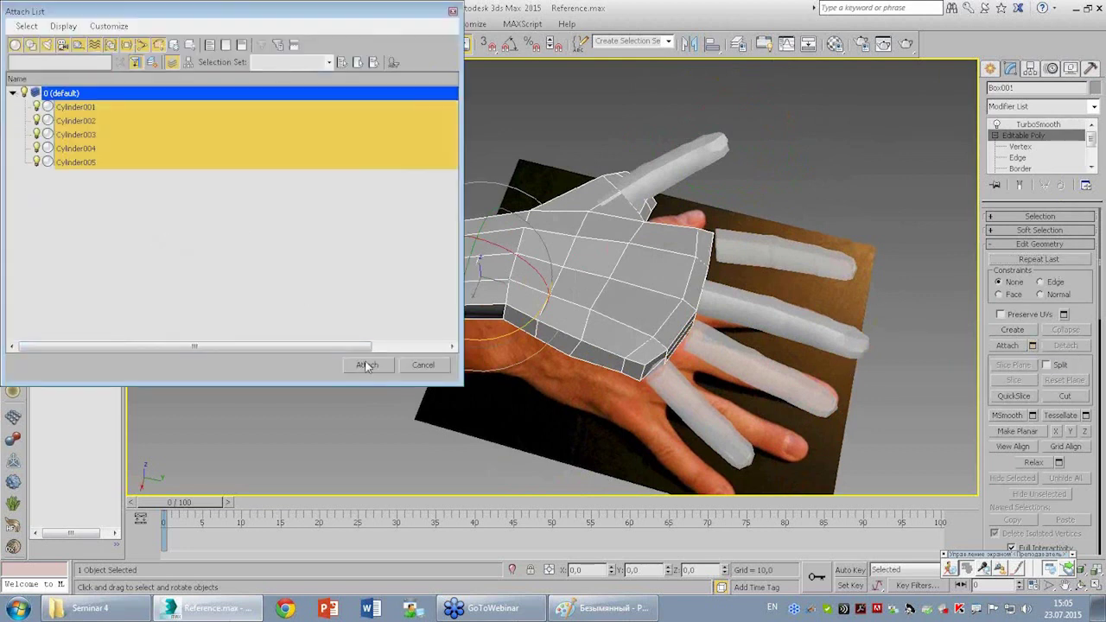
left_click(367, 365)
Orbit around the combined hand and reselect it at Editable Poly level.
mouse_move(753, 192)
middle_mouse_down("alt")
mouse_move(708, 164)
mouse_move(691, 225)
middle_mouse_up("alt")
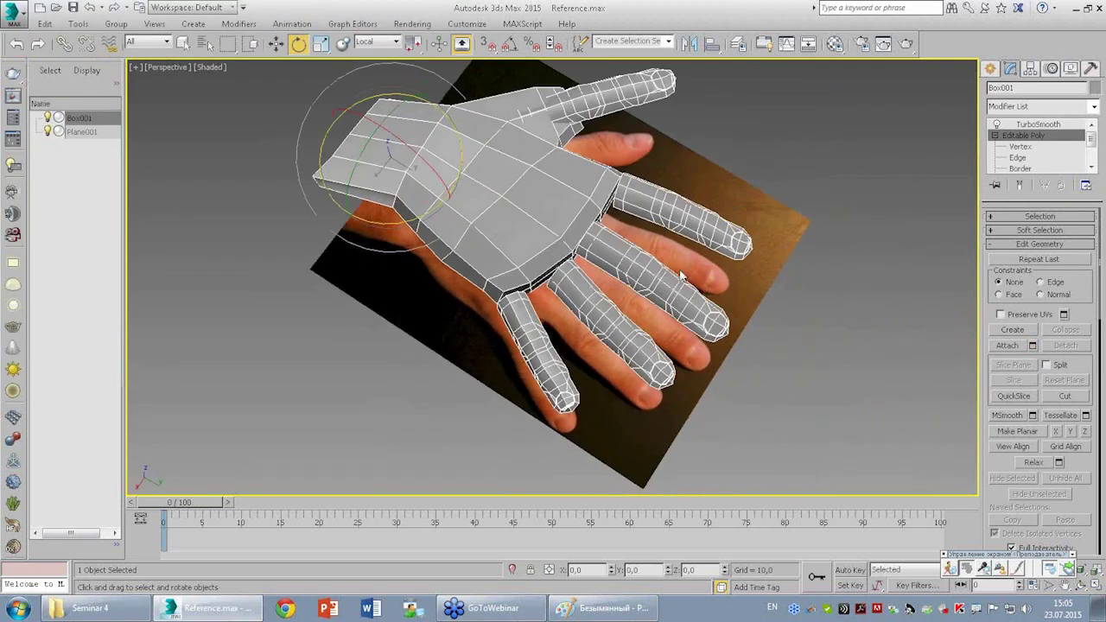
scroll(704, 289, "up", 3)
left_click(704, 289)
left_click(631, 267)
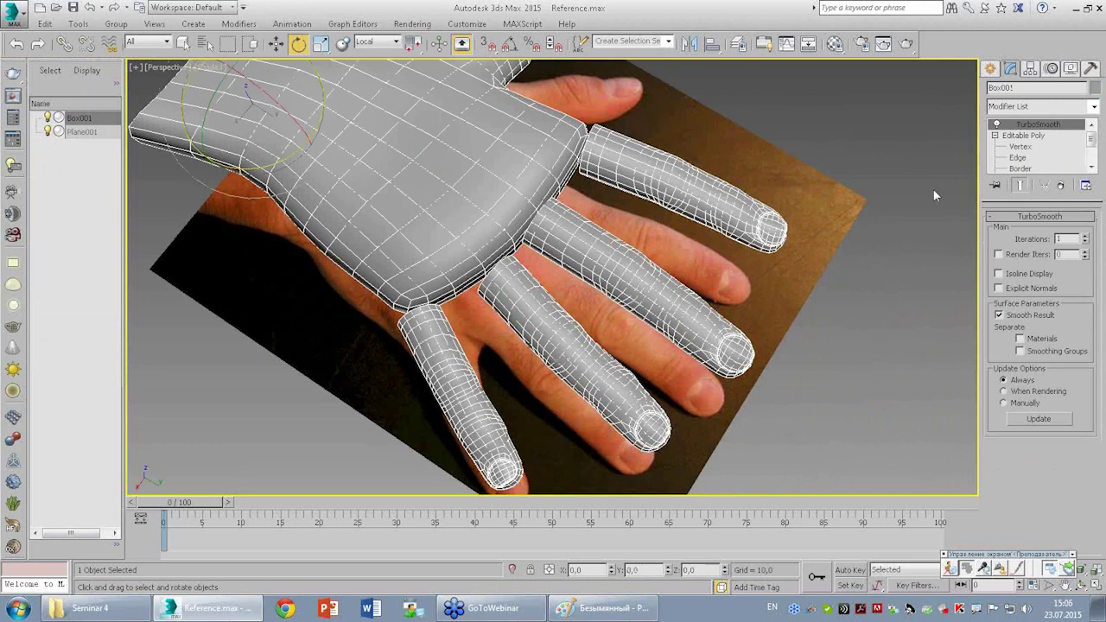
middle_click_drag(848, 193, 838, 207, "alt")
left_click(1040, 135)
mouse_move(654, 225)
middle_mouse_down("alt")
mouse_move(619, 223)
mouse_move(637, 187)
mouse_move(525, 194)
mouse_move(624, 195)
mouse_move(671, 225)
mouse_move(699, 218)
mouse_move(719, 242)
middle_mouse_up("alt")
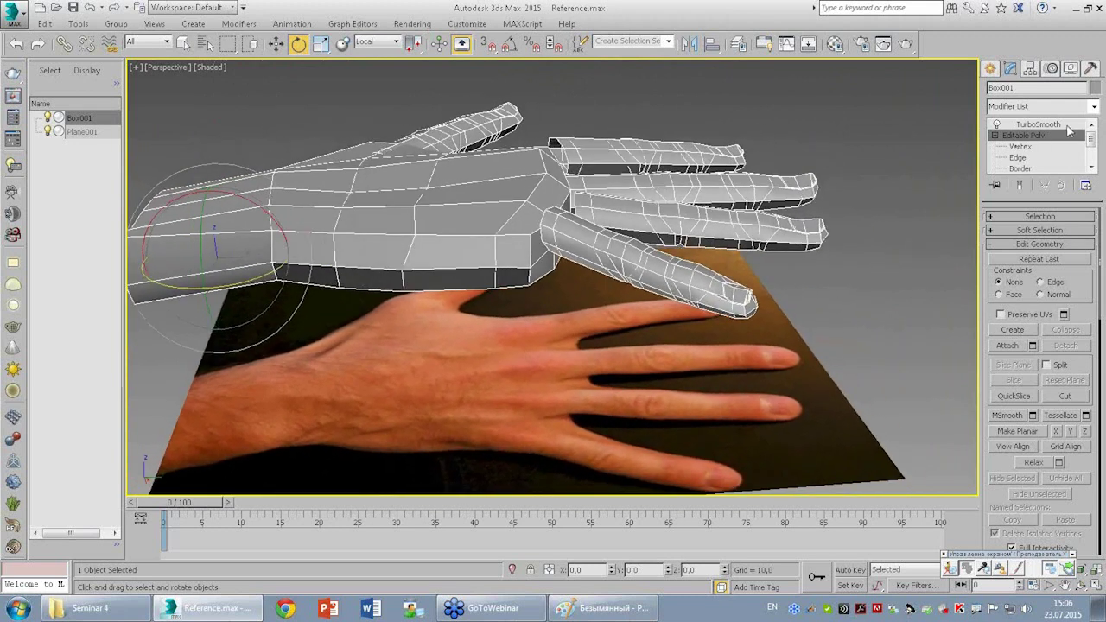
At Element level, select the index finger piece with Use Soft Selection left off.
scroll(1078, 152, "down", 2)
left_click(1021, 157)
left_click(718, 276)
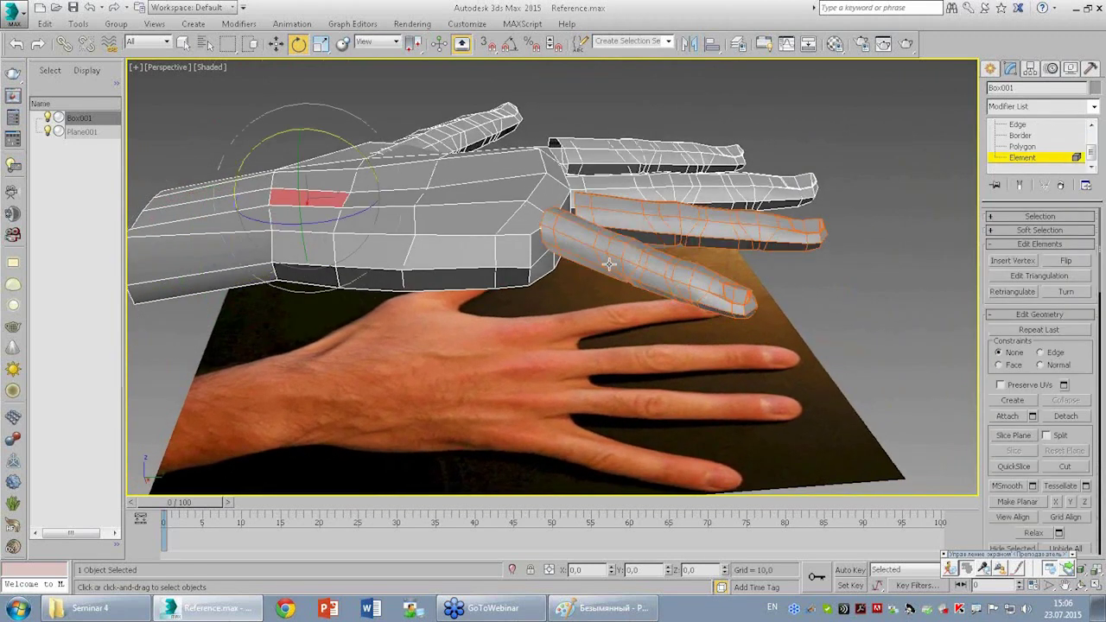
left_click(1039, 230)
left_click(1002, 252)
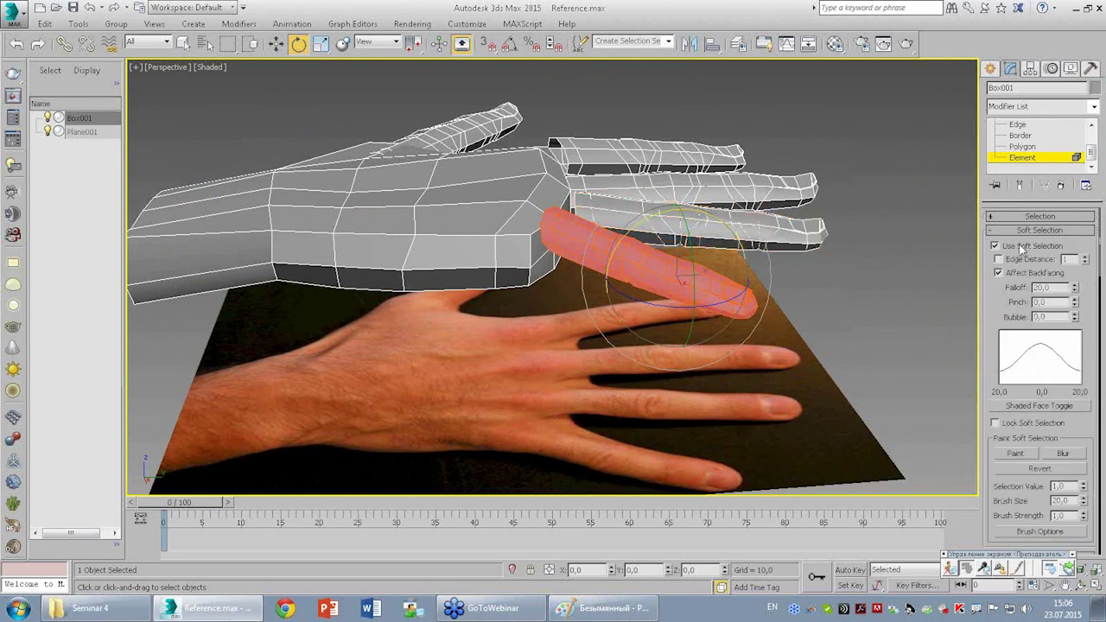
left_click(1039, 230)
middle_click_drag(769, 265, 771, 269, "alt")
left_click(1039, 229)
left_click(997, 244)
left_click(1039, 230)
key("alt+w")
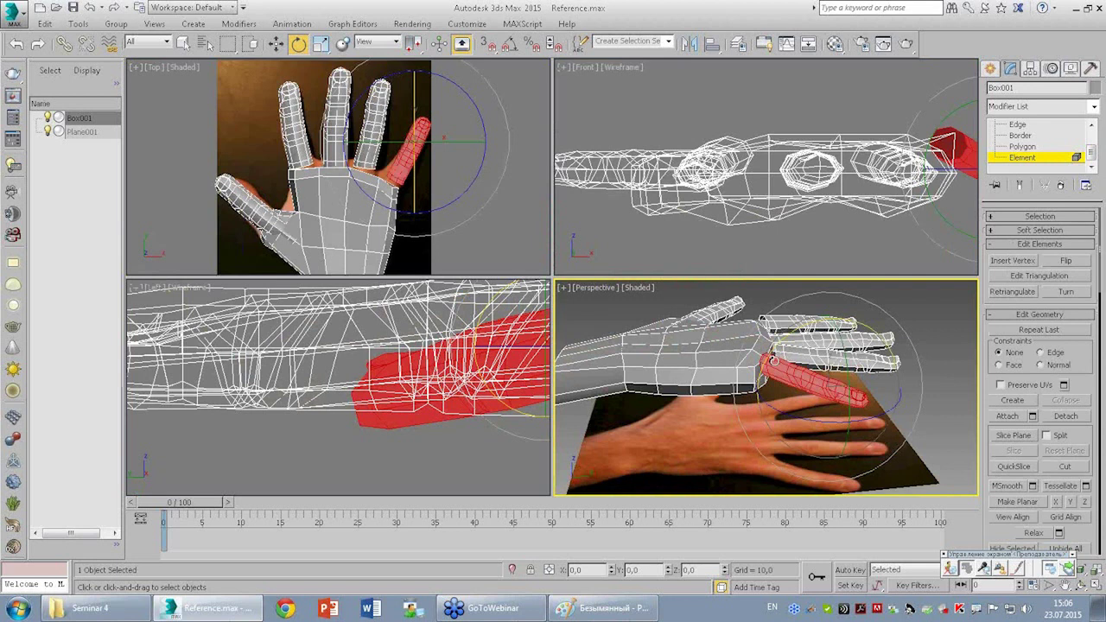
key("alt+w")
Move the index finger element down and over the photo's index finger.
key("w")
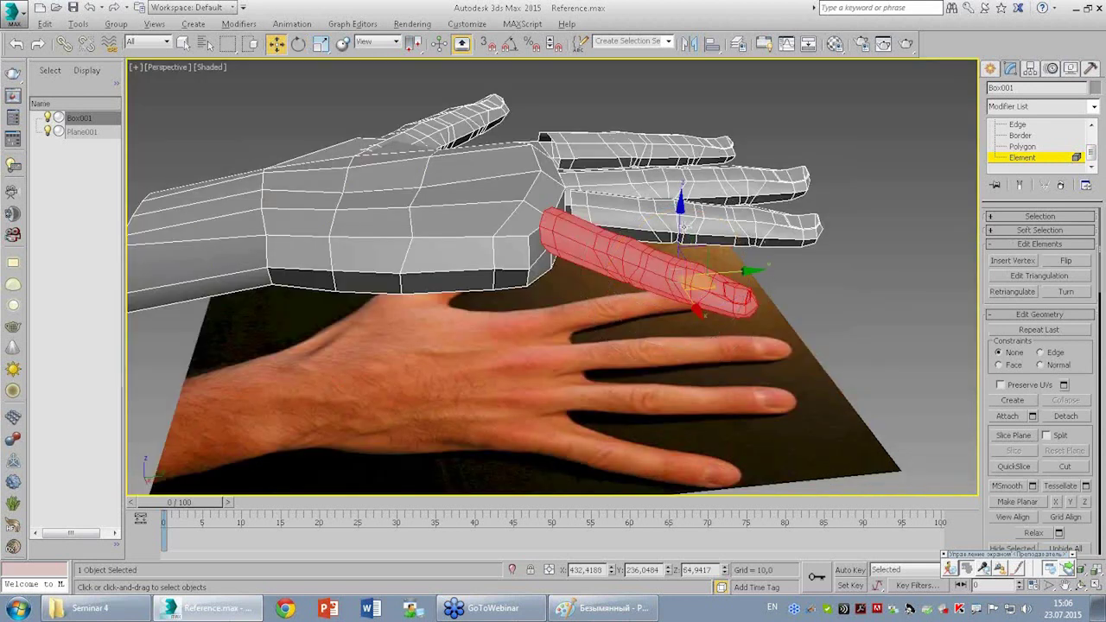
left_click_drag(684, 226, 688, 244)
mouse_move(688, 246)
middle_mouse_down("alt")
mouse_move(654, 267)
mouse_move(583, 253)
mouse_move(657, 265)
middle_mouse_up("alt")
left_click_drag(657, 265, 695, 270)
mouse_move(695, 269)
middle_mouse_down("alt")
mouse_move(884, 250)
mouse_move(582, 201)
mouse_move(639, 180)
mouse_move(682, 242)
mouse_move(710, 238)
mouse_move(802, 273)
mouse_move(733, 260)
middle_mouse_up("alt")
scroll(711, 238, "up", 5)
left_click_drag(706, 287, 709, 292)
middle_click_drag(709, 292, 617, 309, "alt")
left_click_drag(616, 307, 827, 316)
middle_click_drag(826, 316, 808, 336, "alt")
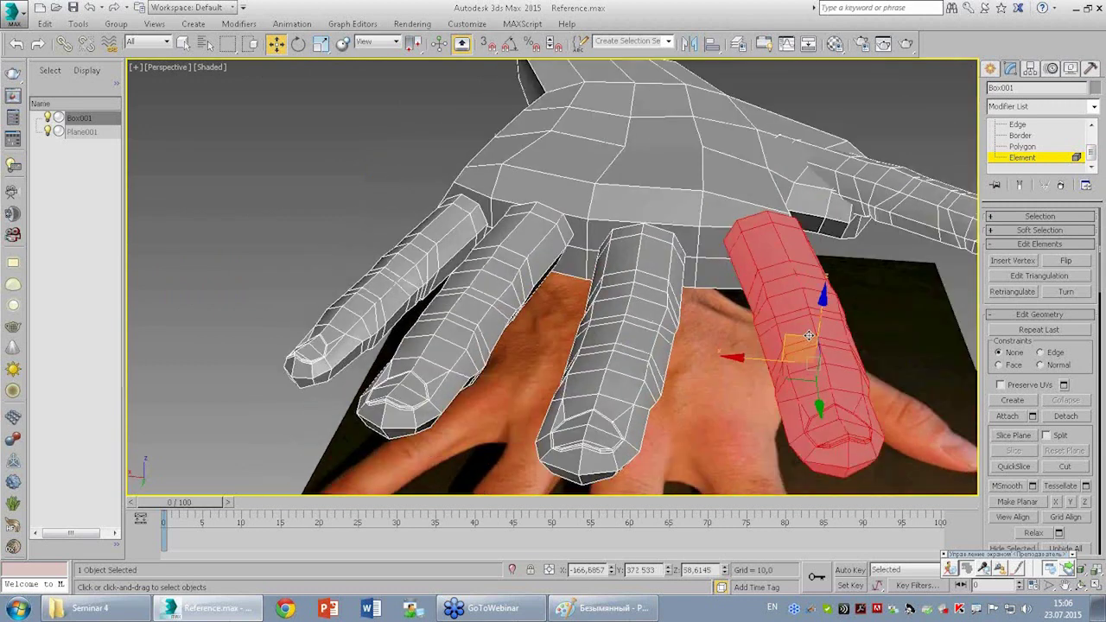
left_click_drag(797, 336, 778, 358)
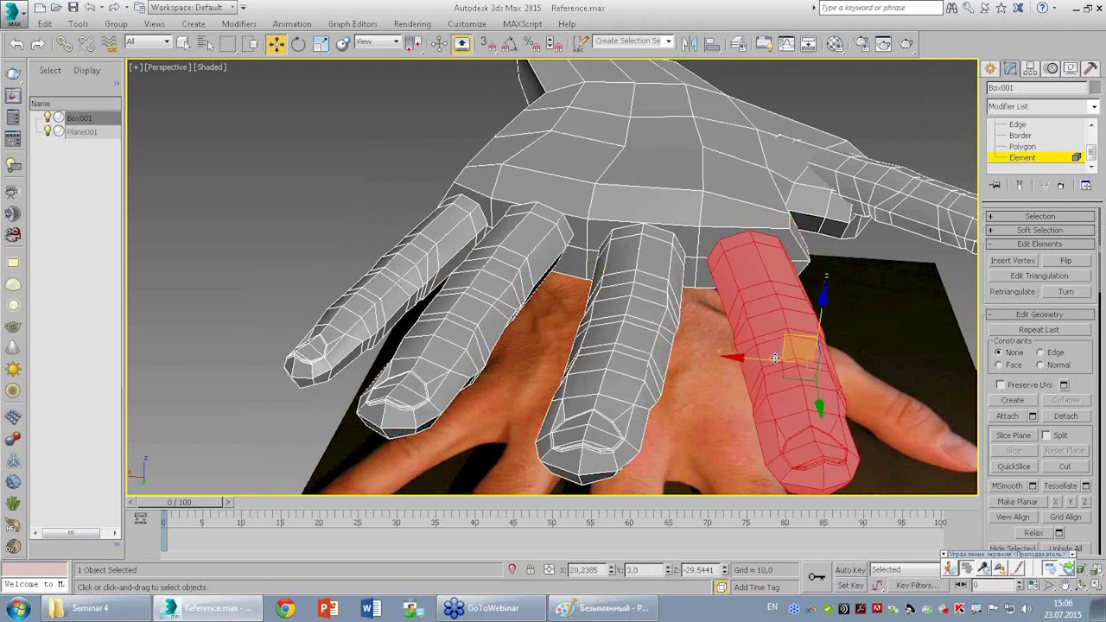
mouse_move(837, 207)
middle_mouse_down("alt")
mouse_move(783, 188)
mouse_move(805, 217)
mouse_move(941, 259)
mouse_move(786, 235)
middle_mouse_up("alt")
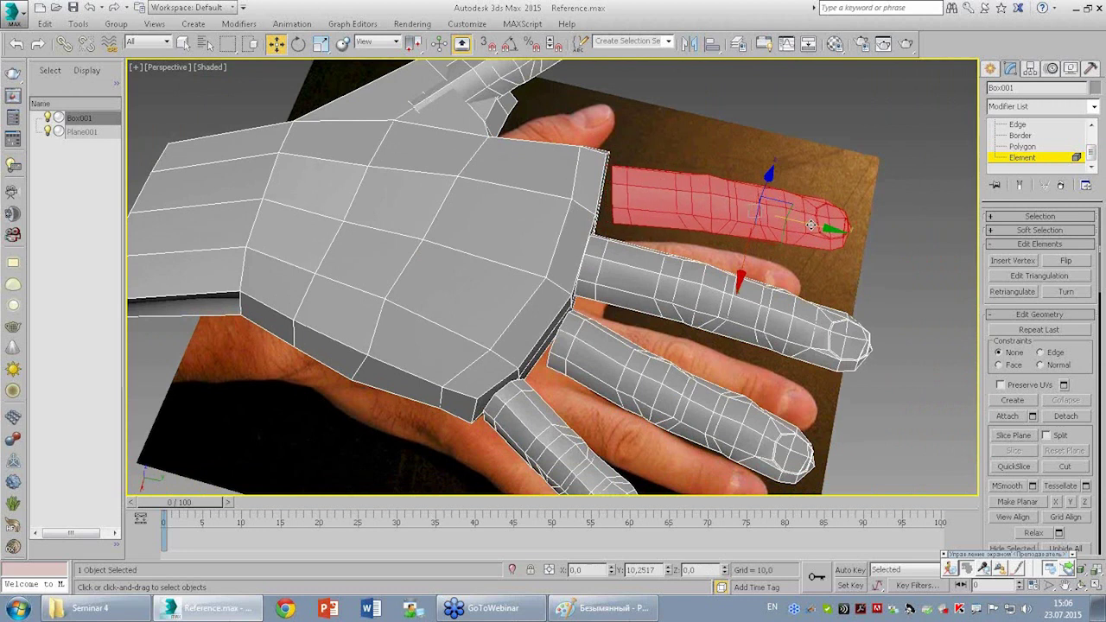
Nudge the middle finger element sideways, then activate the Top view and deselect.
left_click(648, 257)
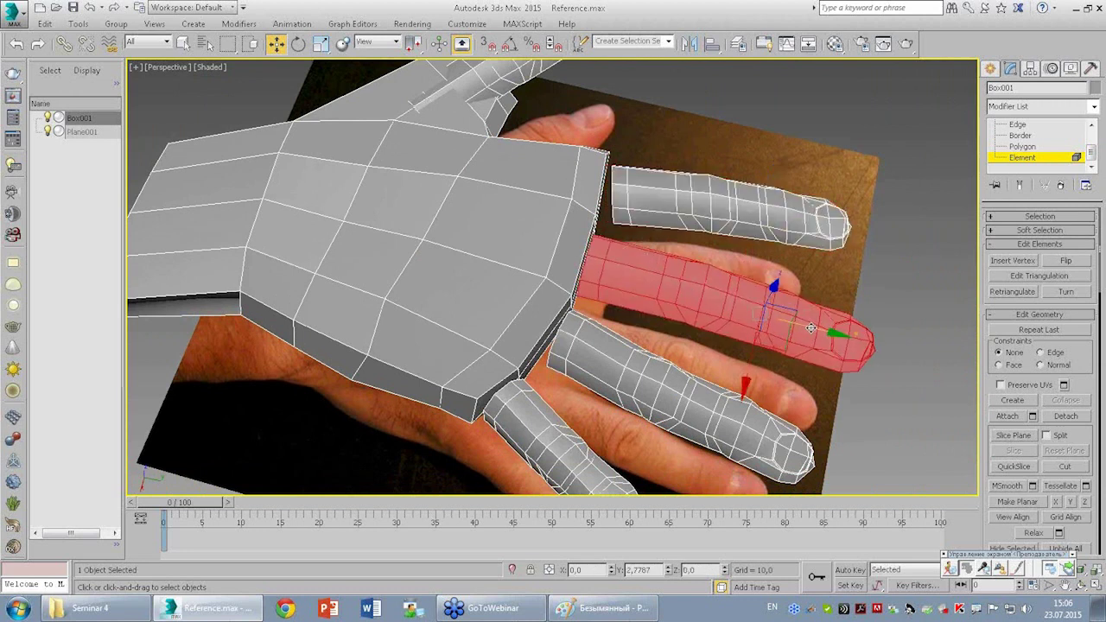
left_click_drag(718, 302, 729, 294)
key("alt+w")
right_click(395, 130)
left_click(451, 191)
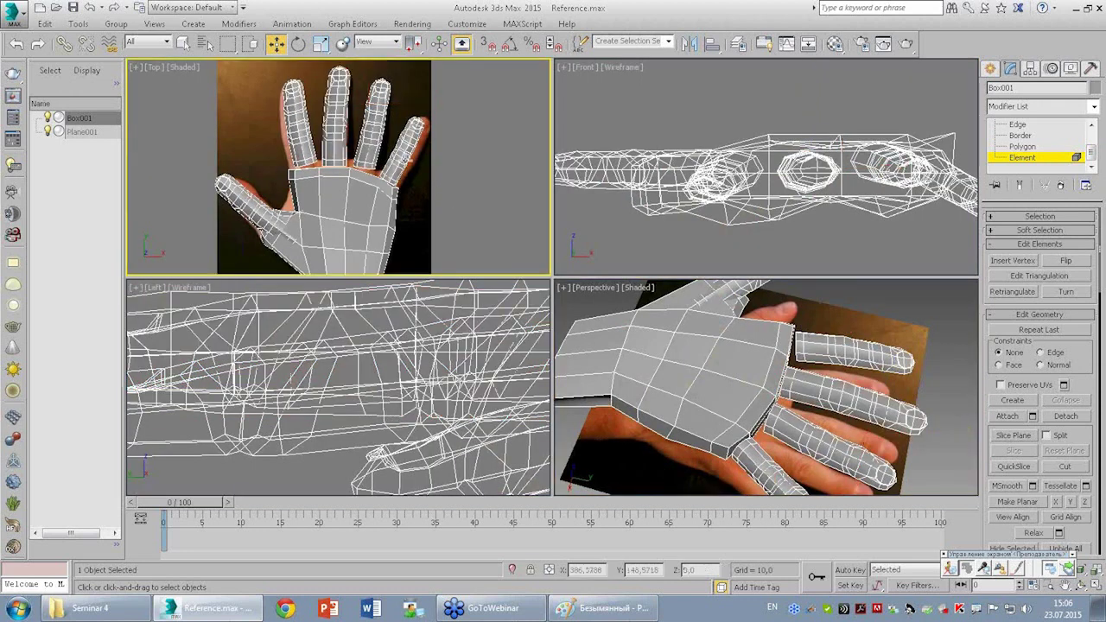
Nudge the little finger element up and right over the photo, then deselect it.
left_click(404, 161)
scroll(429, 156, "up", 2)
left_click_drag(441, 104, 447, 105)
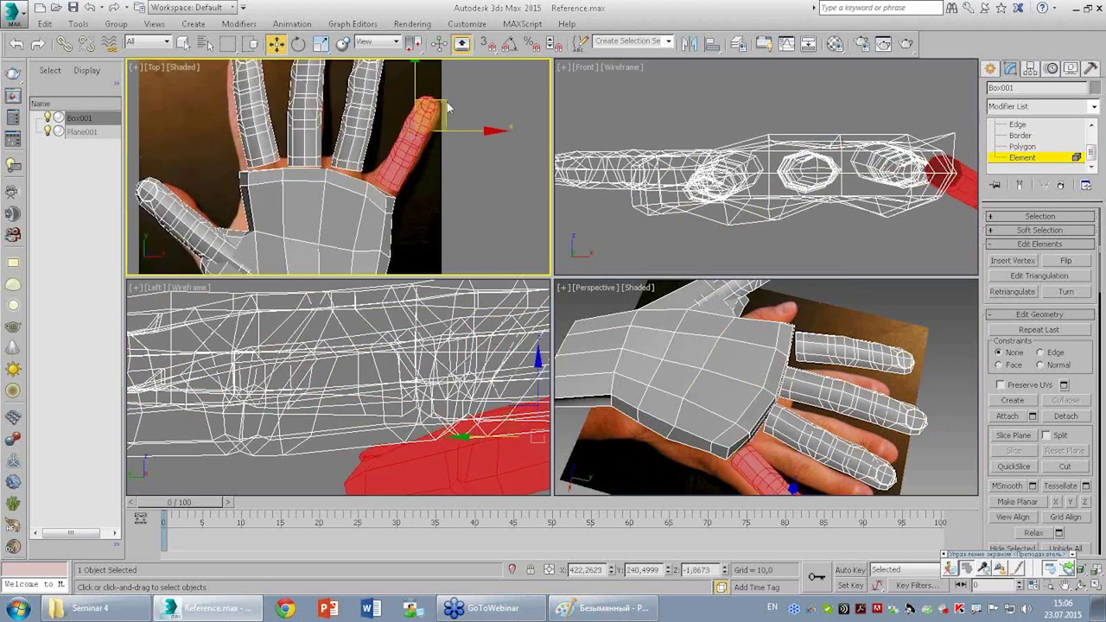
left_click(476, 253)
Maximize the Perspective view and orbit and zoom around the hand.
left_click(560, 292)
key("alt+w")
scroll(557, 292, "up", 3)
mouse_move(557, 292)
middle_mouse_down("alt")
mouse_move(646, 255)
mouse_move(501, 299)
middle_mouse_up("alt")
scroll(500, 299, "up", 4)
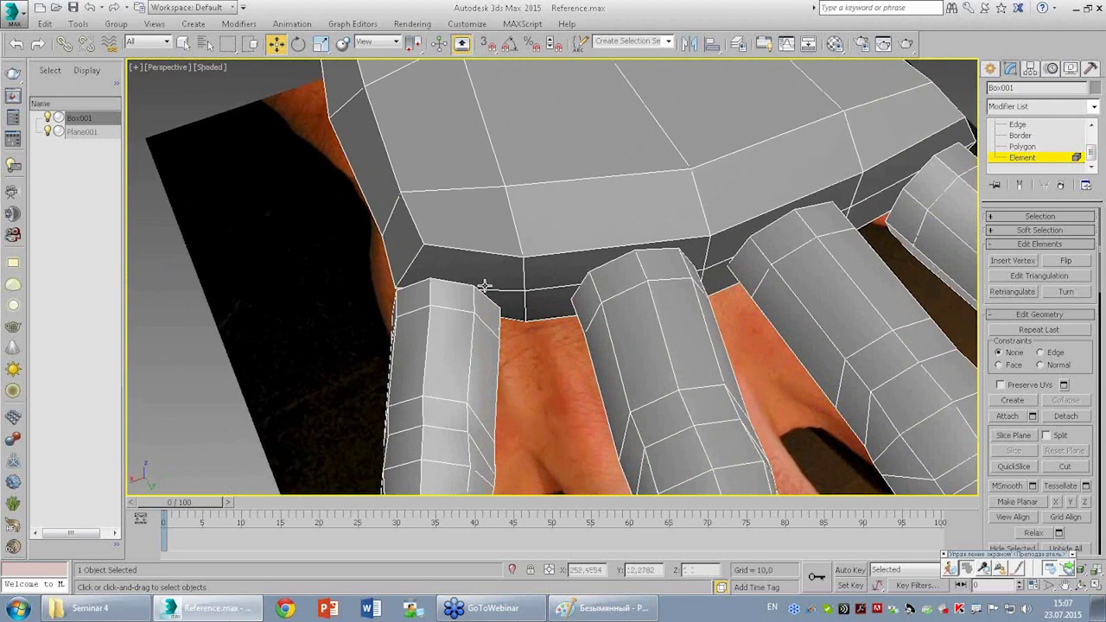
scroll(484, 288, "down", 4)
middle_click_drag(484, 289, 902, 230, "alt")
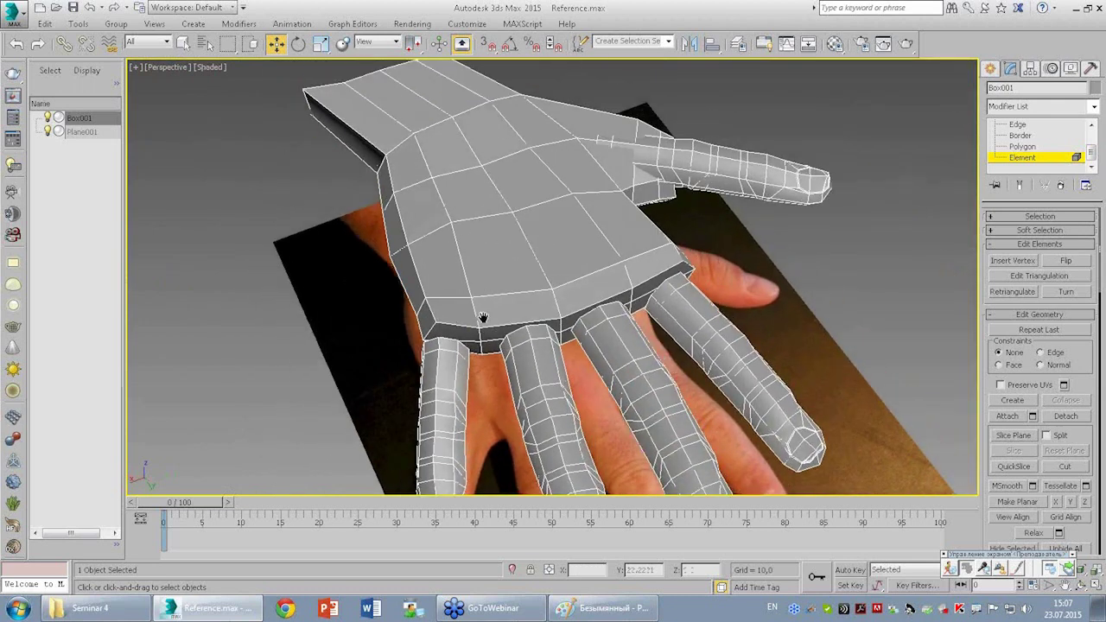
Turn on See-Through with Alt+X and maximize the panned Top view.
mouse_move(556, 335)
middle_mouse_down("alt")
mouse_move(526, 314)
mouse_move(712, 333)
middle_mouse_up("alt")
key("alt+w")
middle_click(372, 184)
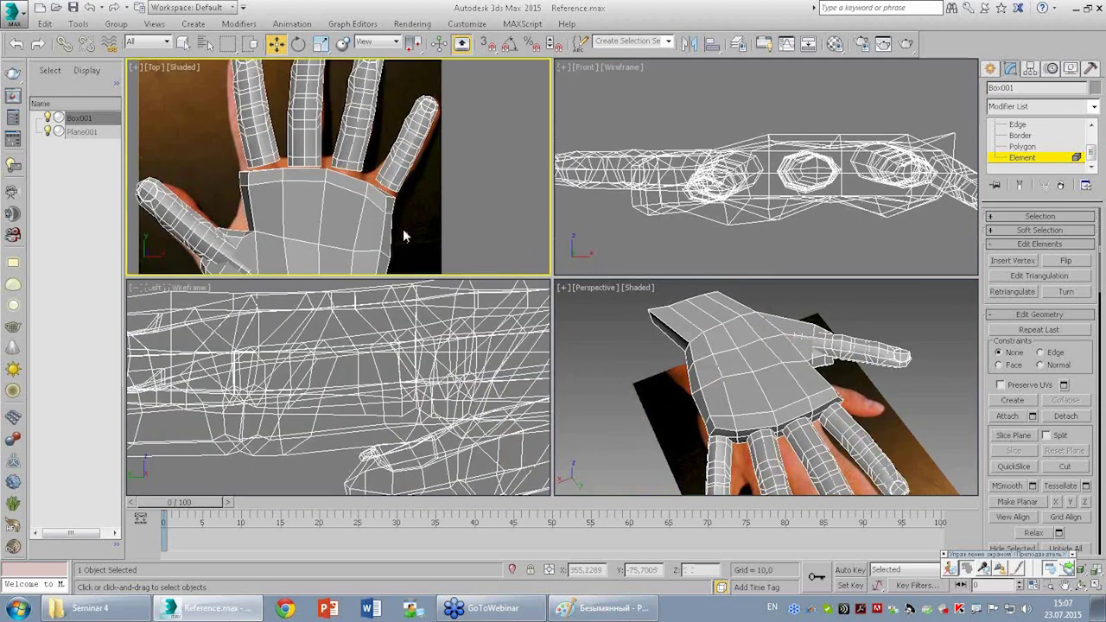
key("alt+x")
middle_click_drag(385, 219, 444, 171)
key("alt+w")
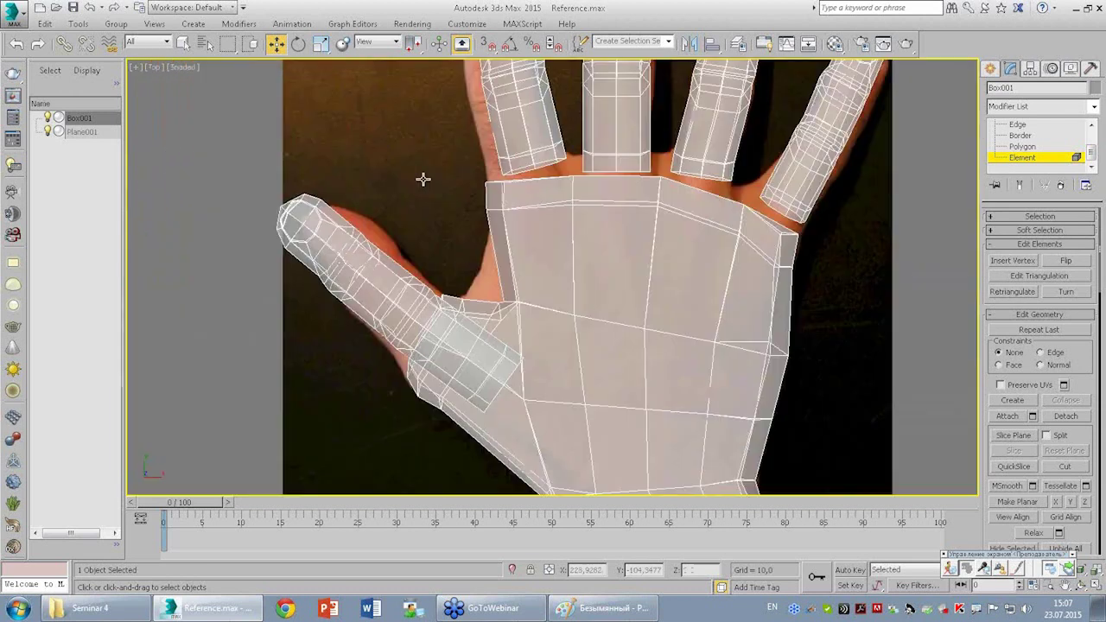
scroll(619, 184, "down", 1)
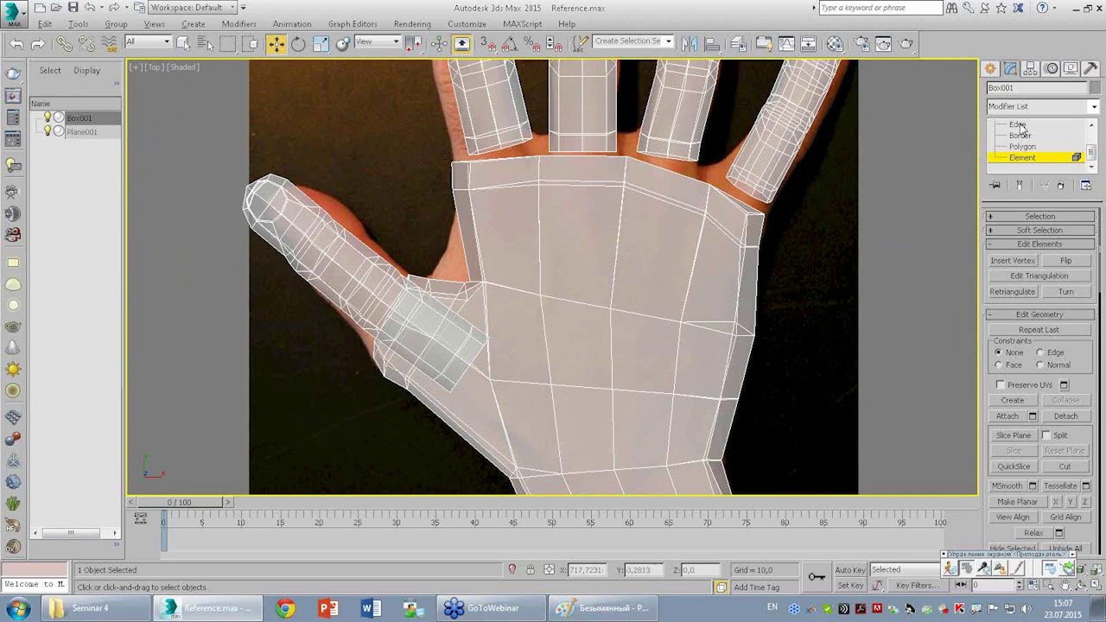
scroll(1087, 152, "up", 3)
Enter Vertex level, pan over the palm, and select a palm vertex.
left_click(1020, 145)
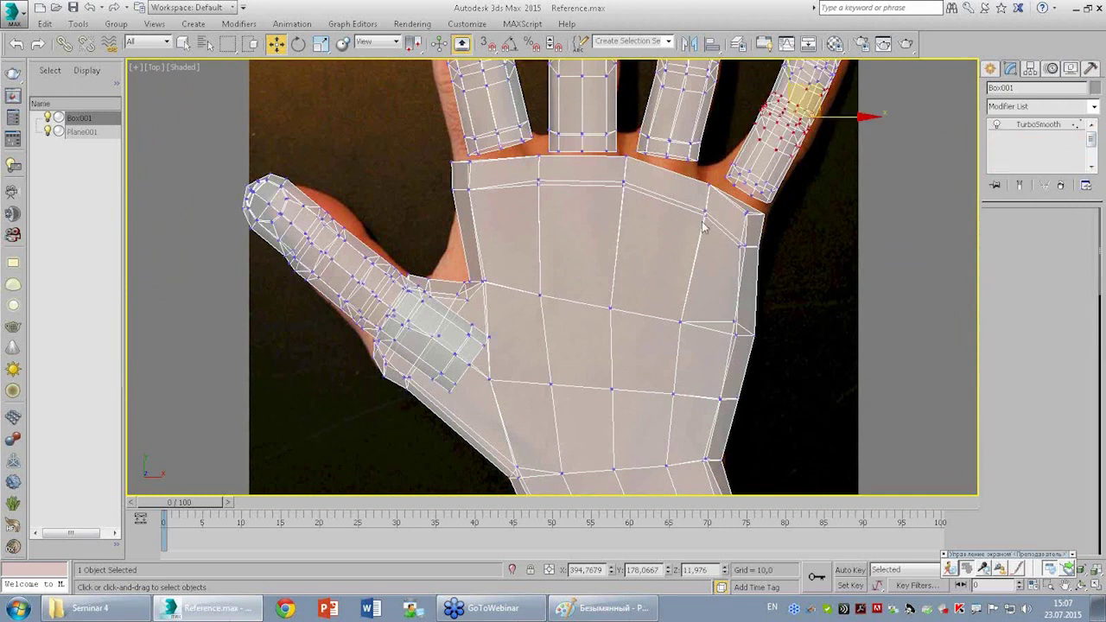
mouse_move(623, 276)
middle_mouse_down()
mouse_move(556, 193)
mouse_move(592, 213)
middle_mouse_up()
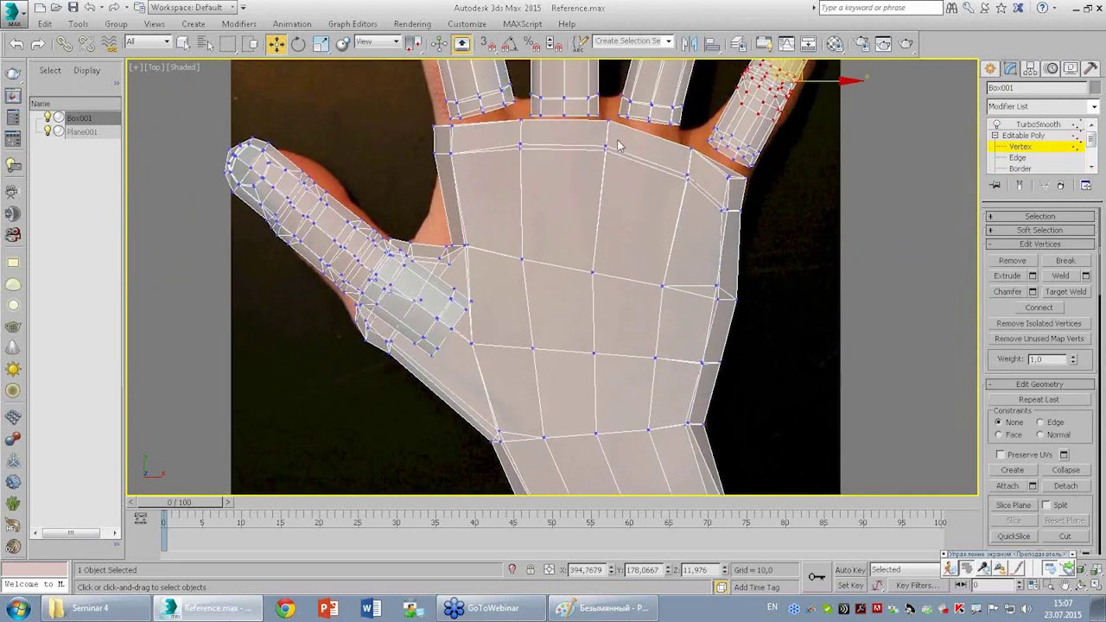
middle_click_drag(607, 367, 592, 254)
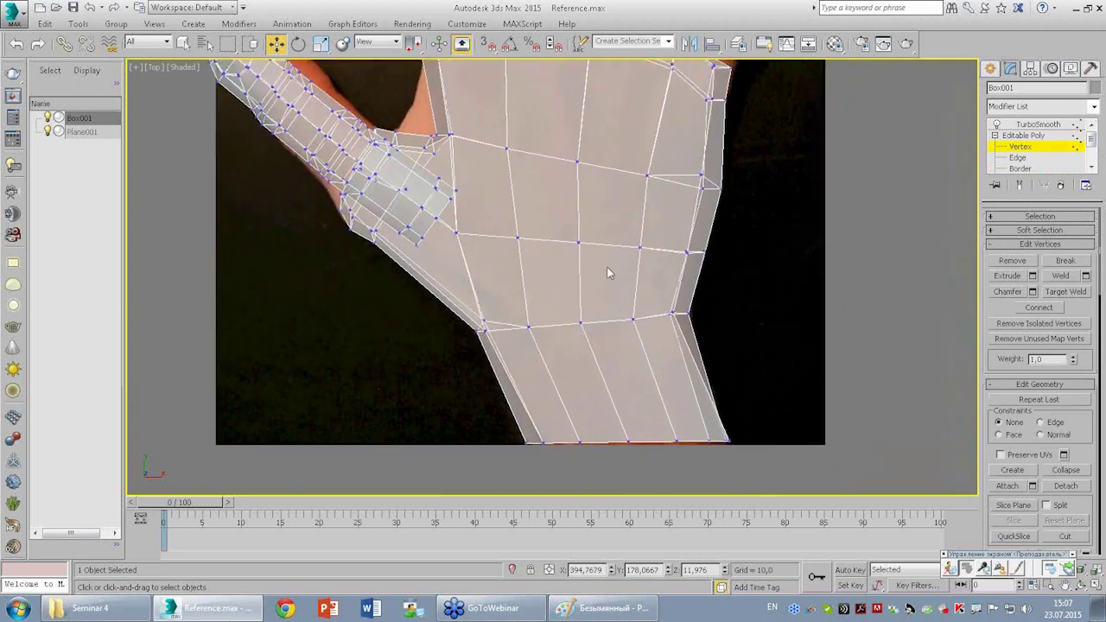
middle_click_drag(656, 222, 602, 187)
left_click(623, 211)
scroll(665, 167, "down", 1)
scroll(662, 247, "down", 2)
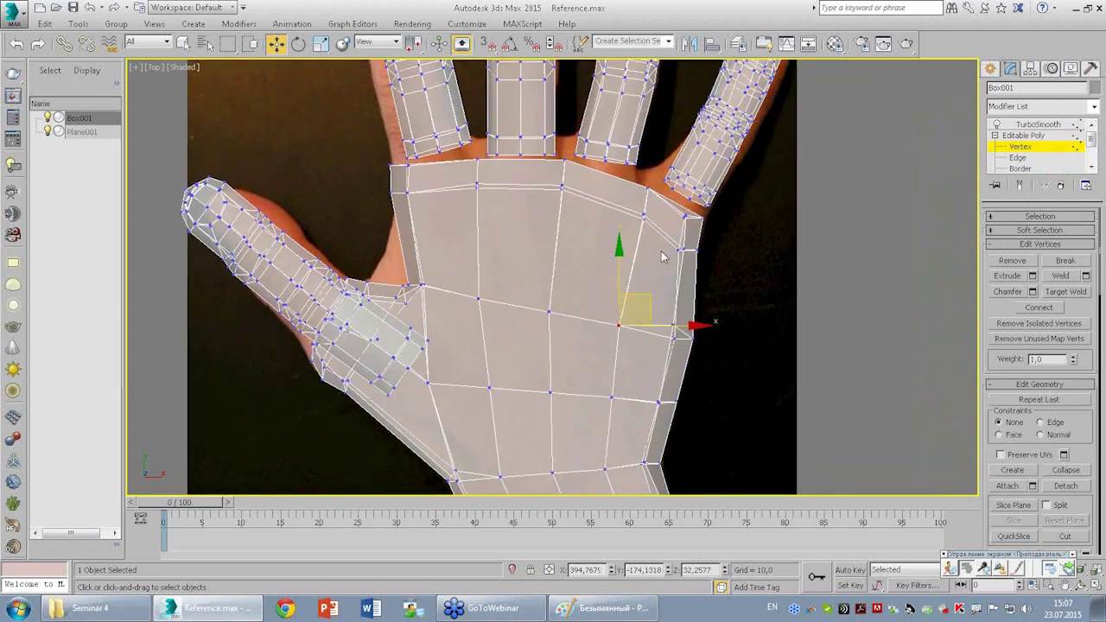
scroll(666, 247, "up", 5)
scroll(666, 247, "down", 2)
right_click(556, 298)
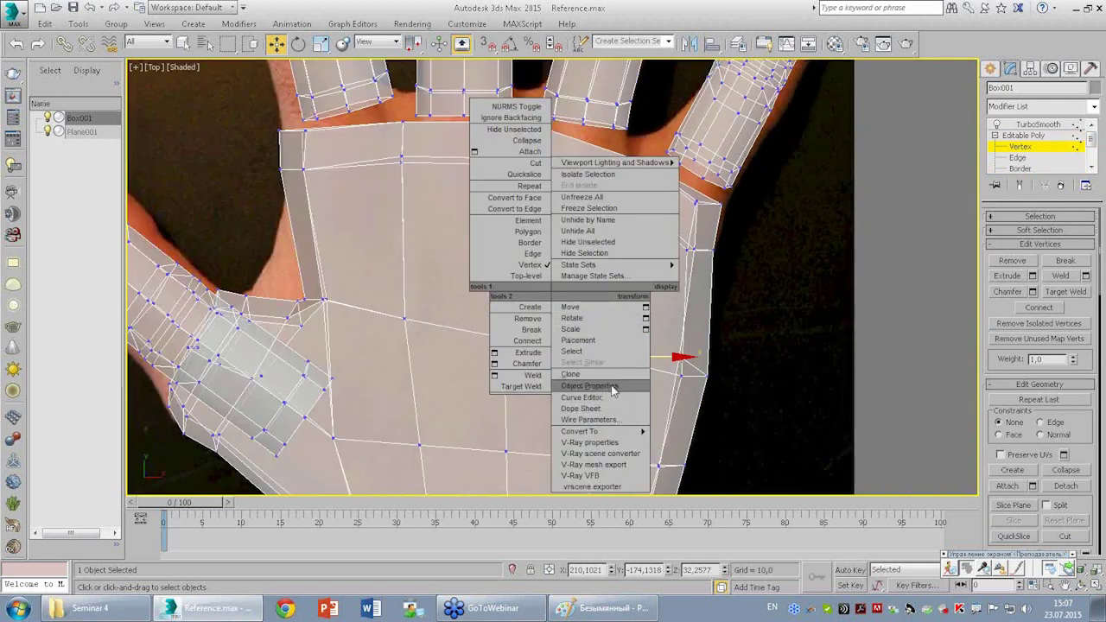
Change Box001's Visibility in Object Properties and confirm with OK.
left_click(616, 389)
left_click(618, 269)
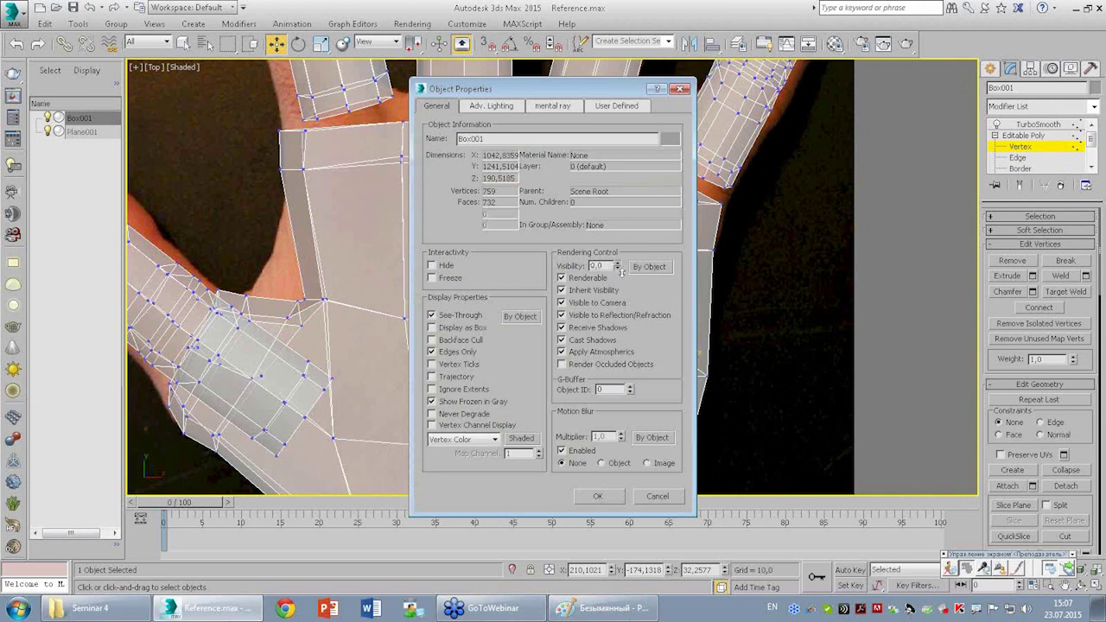
left_click(591, 499)
scroll(591, 346, "down", 2)
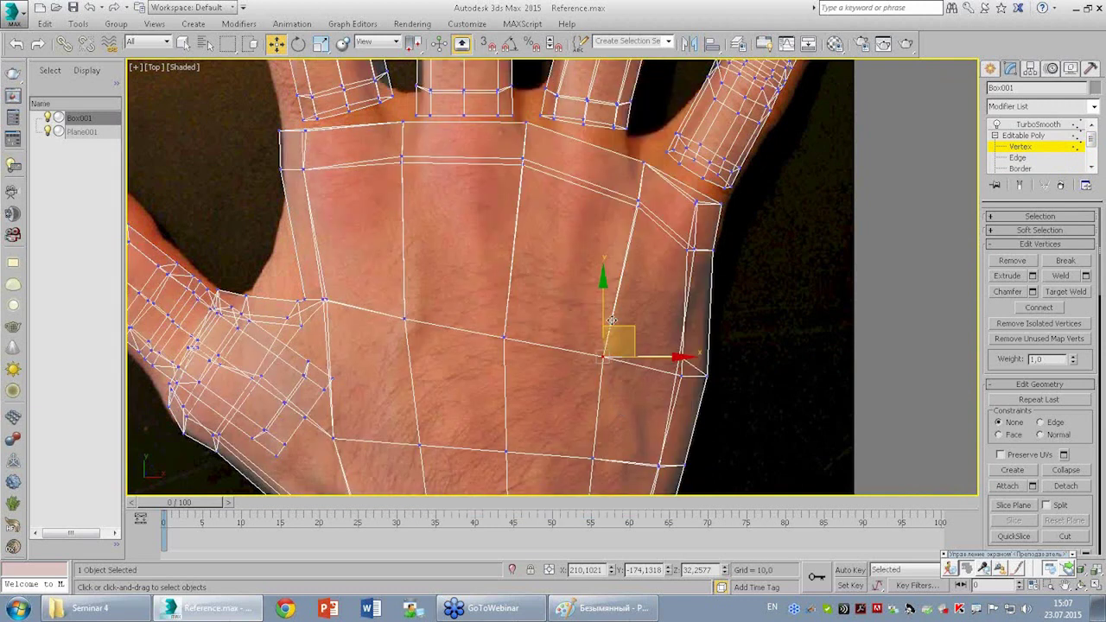
middle_click_drag(580, 207, 593, 250)
mouse_move(586, 361)
middle_mouse_down()
mouse_move(564, 223)
mouse_move(539, 247)
middle_mouse_up()
scroll(523, 246, "down", 2)
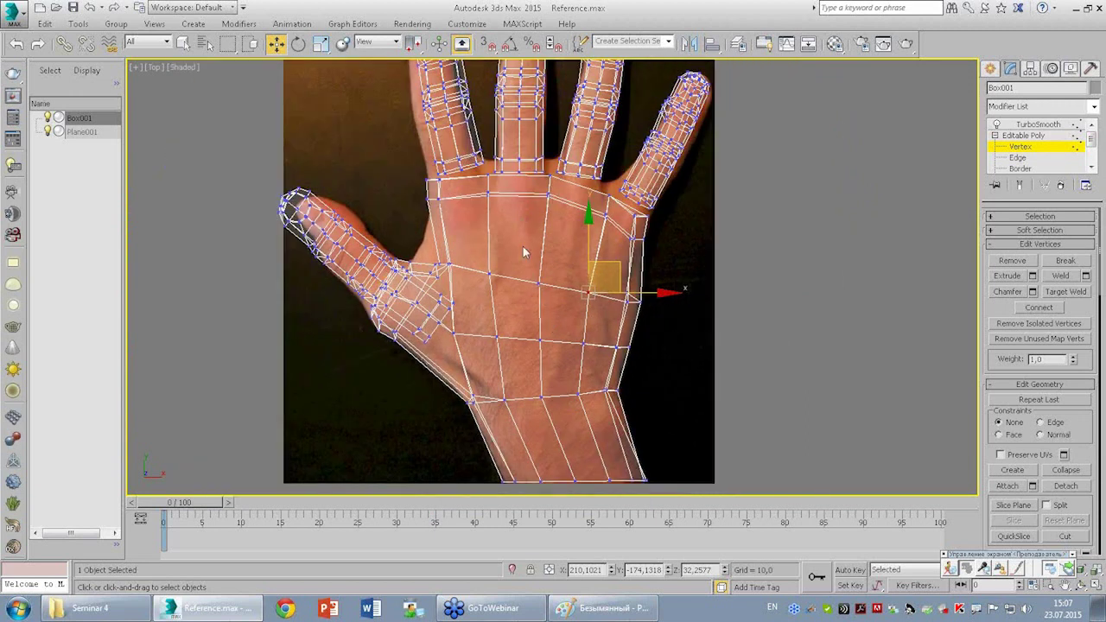
Move the vertex on the palm's right edge down instead of up.
left_click(540, 279)
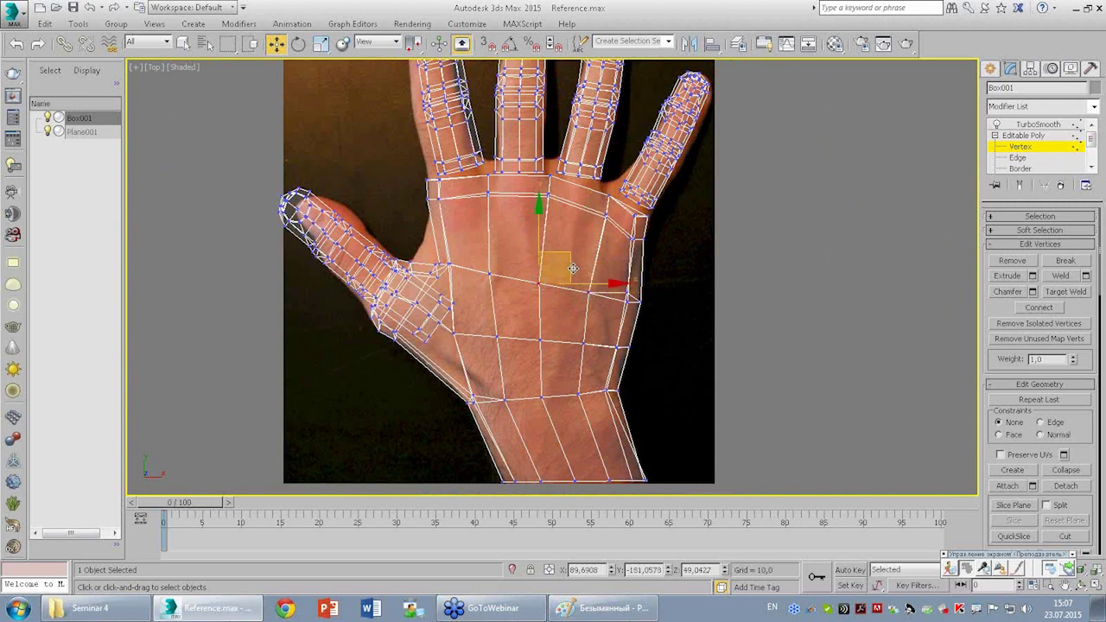
left_click(603, 300)
left_click(603, 298)
left_click_drag(613, 229, 628, 211)
key("ctrl+z")
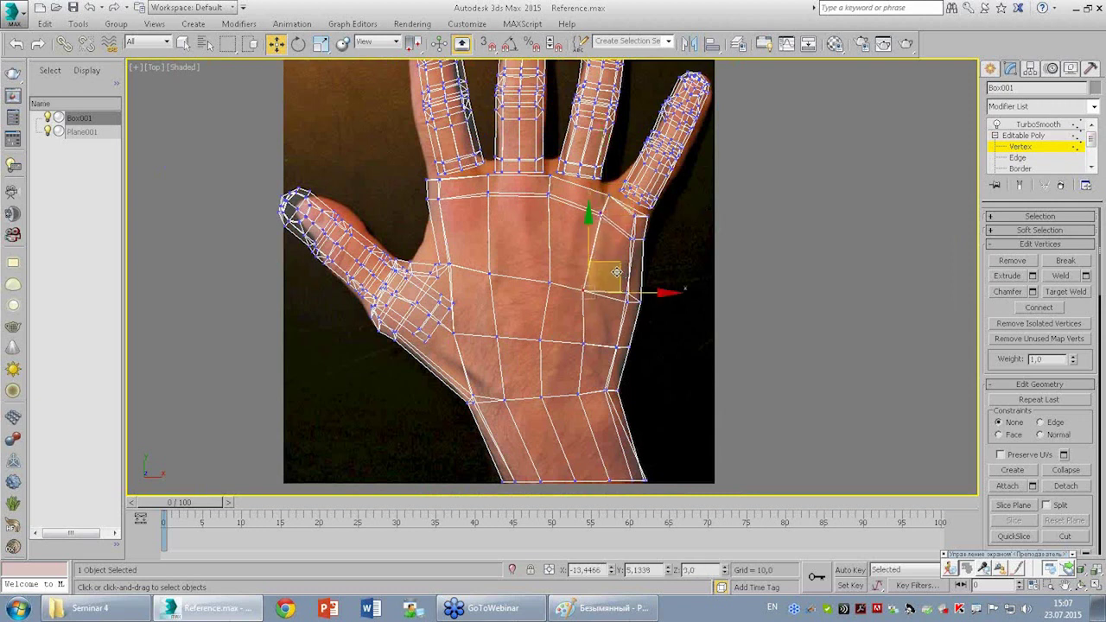
mouse_move(620, 274)
left_mouse_down()
mouse_move(622, 326)
mouse_move(593, 399)
mouse_move(558, 380)
left_mouse_up()
Move several palm vertices down toward the wrist row and set Box001's Visibility to 0.5.
left_click(550, 281)
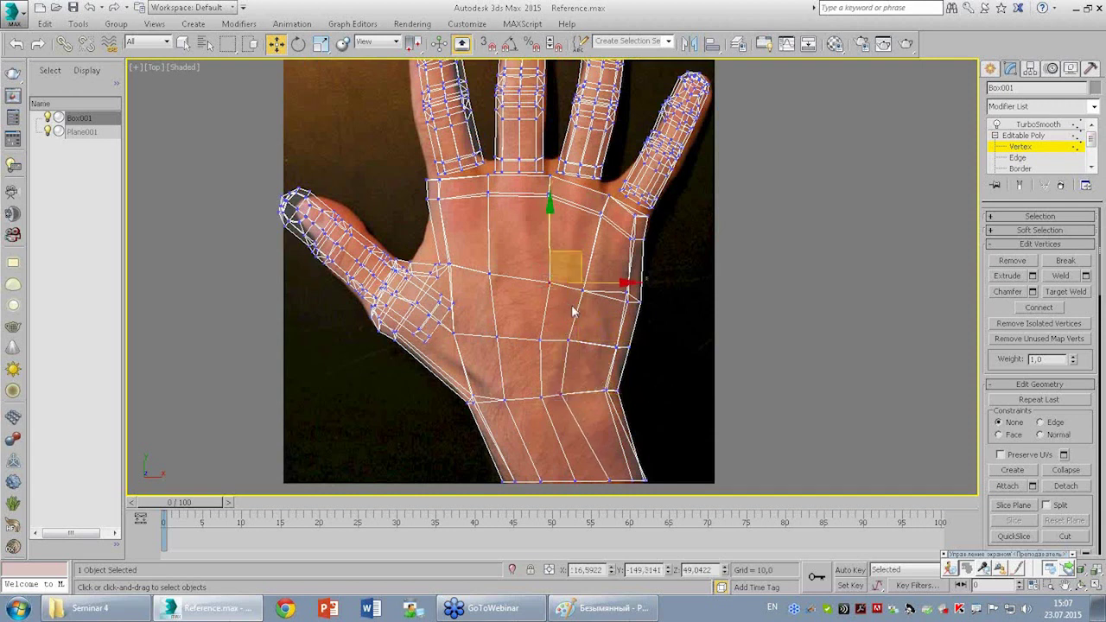
left_click_drag(559, 296, 576, 328)
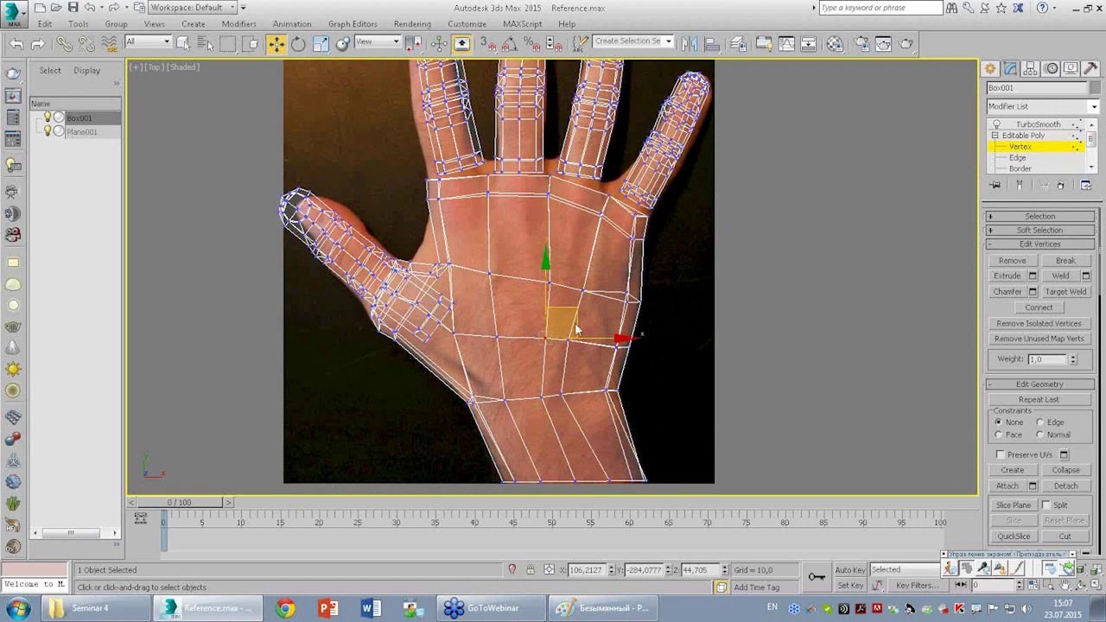
left_click(489, 277)
left_click_drag(489, 277, 496, 265)
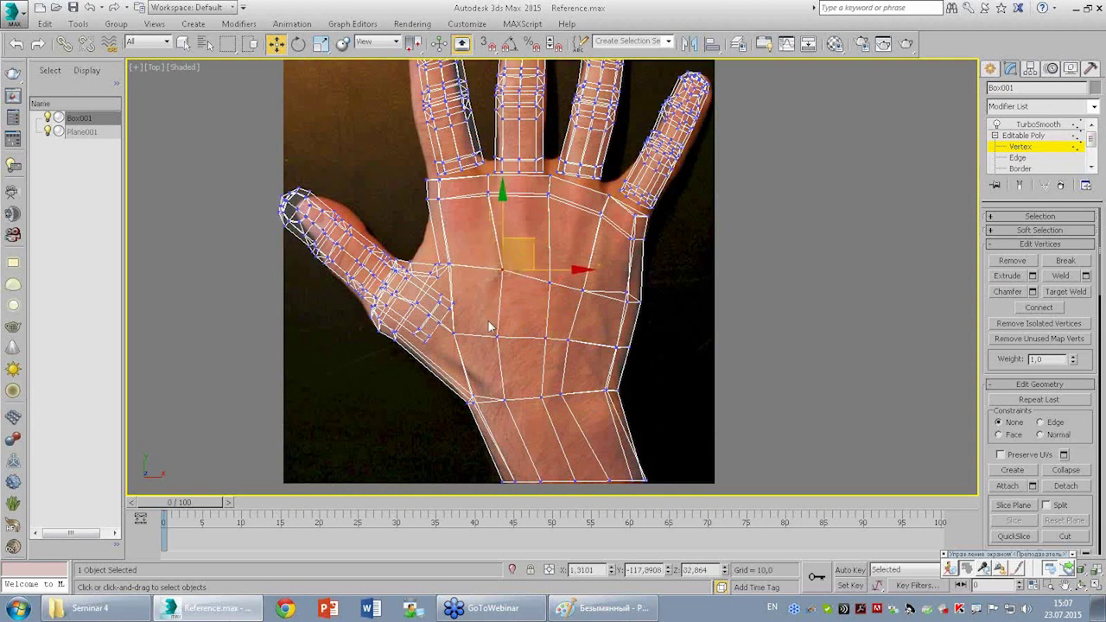
left_click(500, 335)
left_click_drag(525, 329, 529, 395)
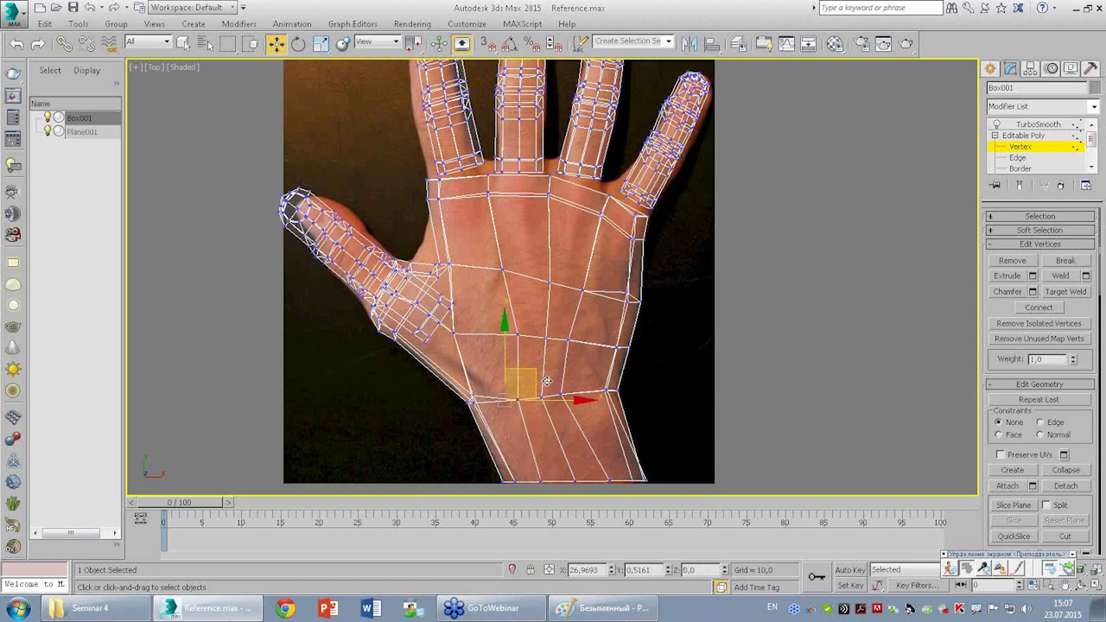
left_click(510, 238)
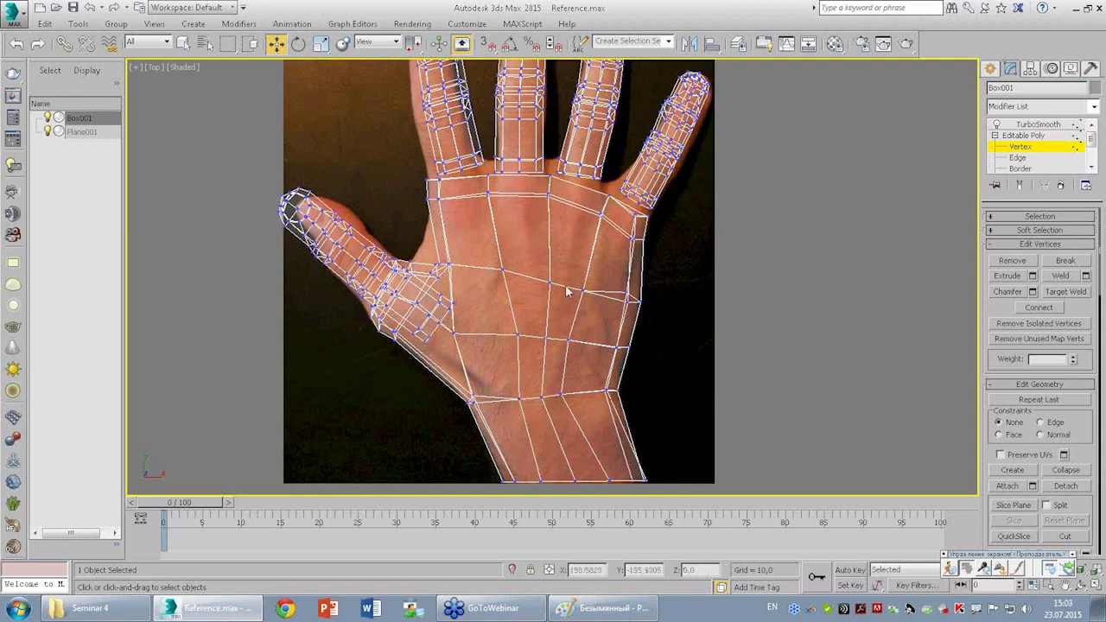
left_click_drag(617, 264, 627, 173)
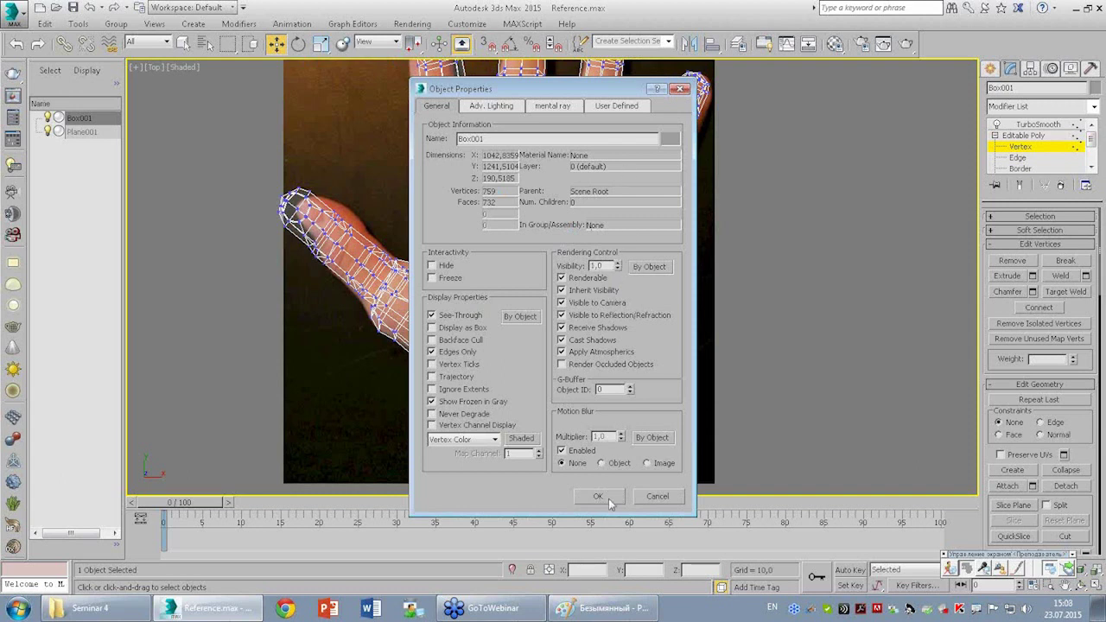
left_click(605, 498)
Maximize the perspective view and, at Edge level, select four edges across the palm.
middle_click_drag(500, 209, 503, 240)
key("alt+w")
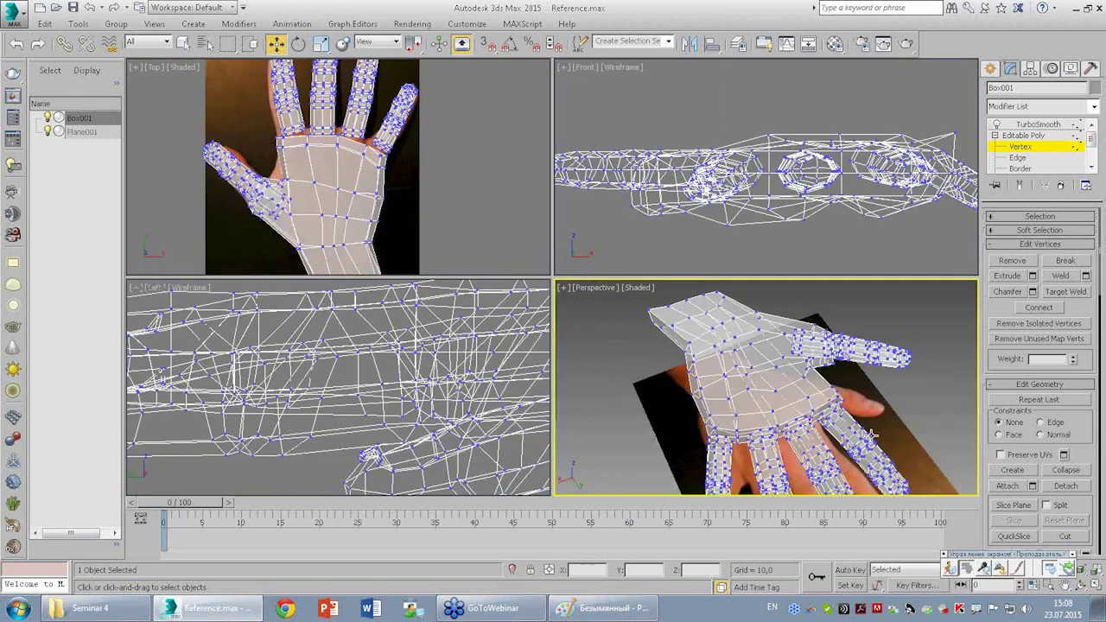
key("alt+w")
scroll(585, 269, "down", 2)
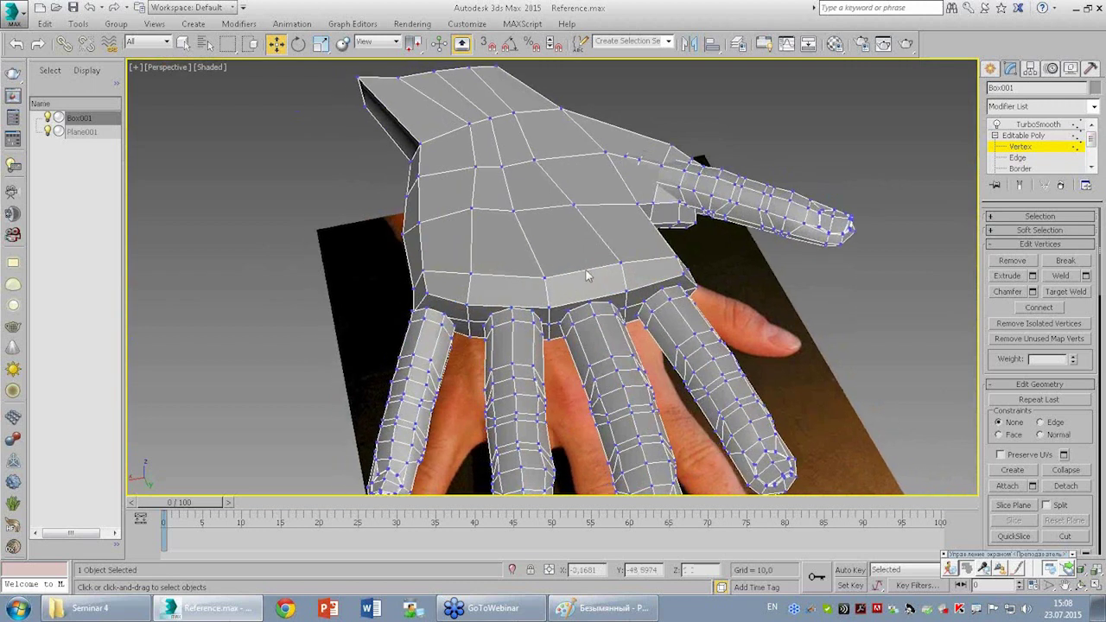
scroll(586, 270, "up", 1)
left_click(1016, 158)
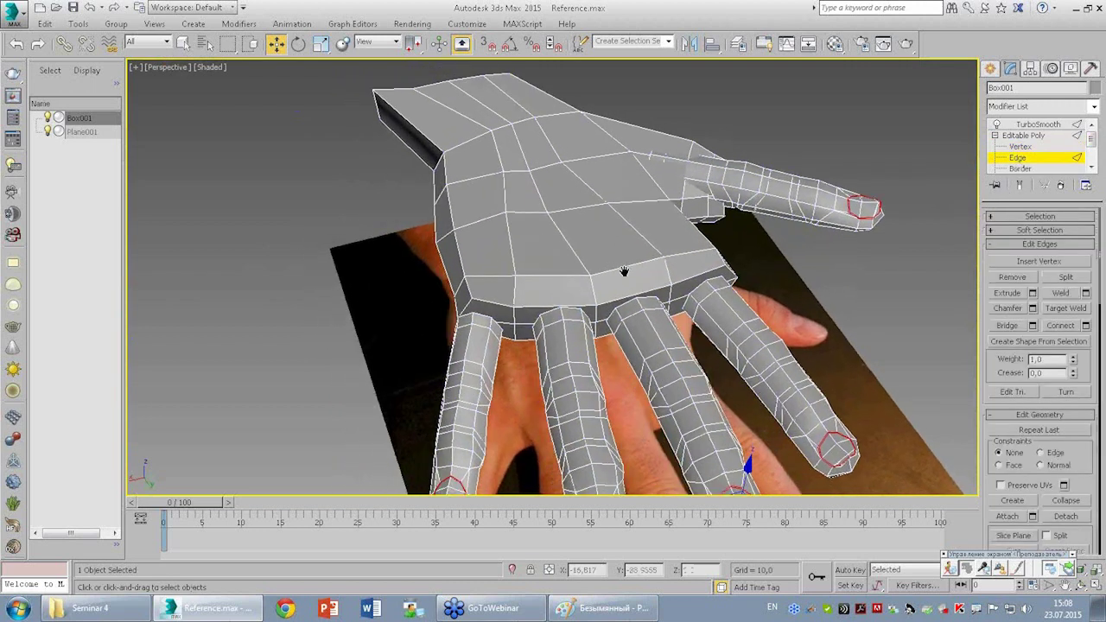
scroll(639, 263, "up", 1)
middle_click_drag(639, 263, 698, 247, "alt")
left_click(685, 251)
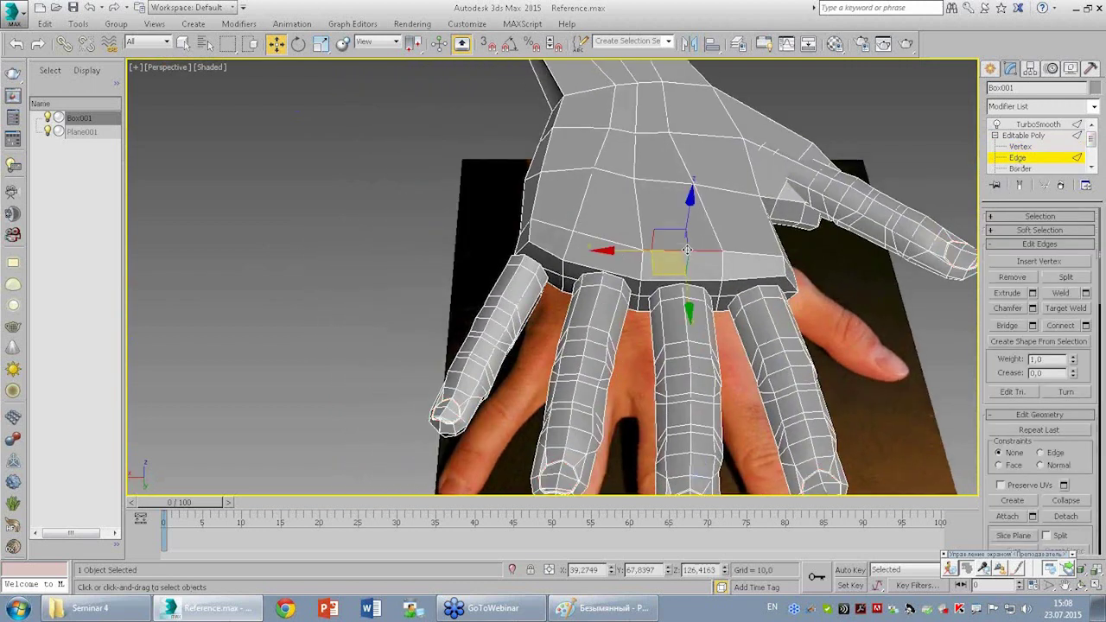
left_click(609, 246, "ctrl")
left_click(551, 224, "ctrl")
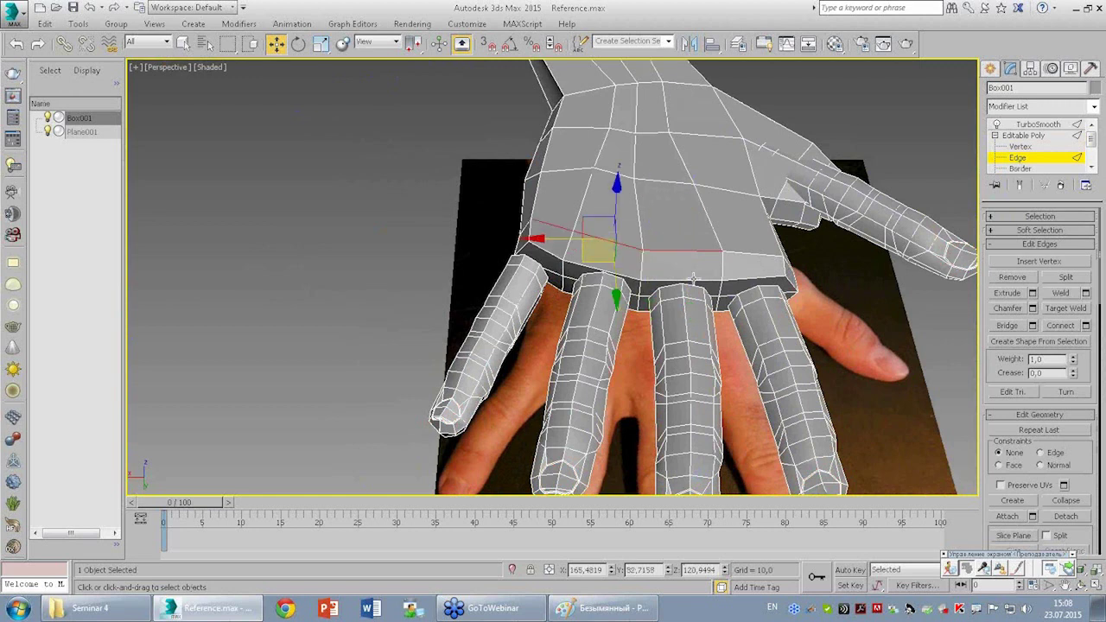
left_click(753, 258, "ctrl")
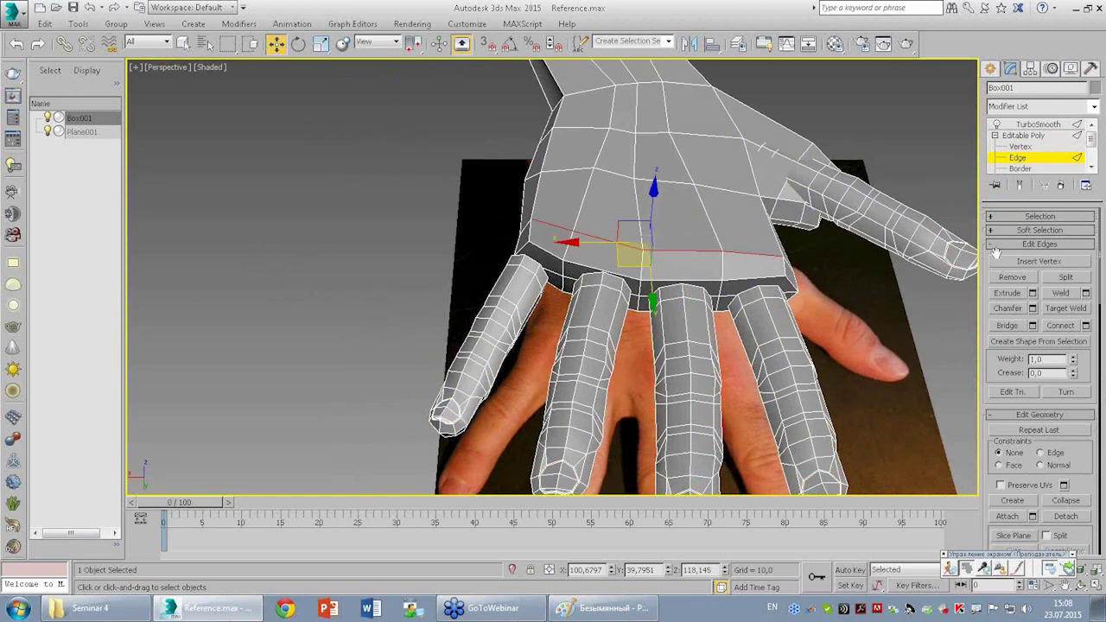
Ring the palm edges and Connect them with 1 segment, then return to Vertex level.
left_click(1036, 216)
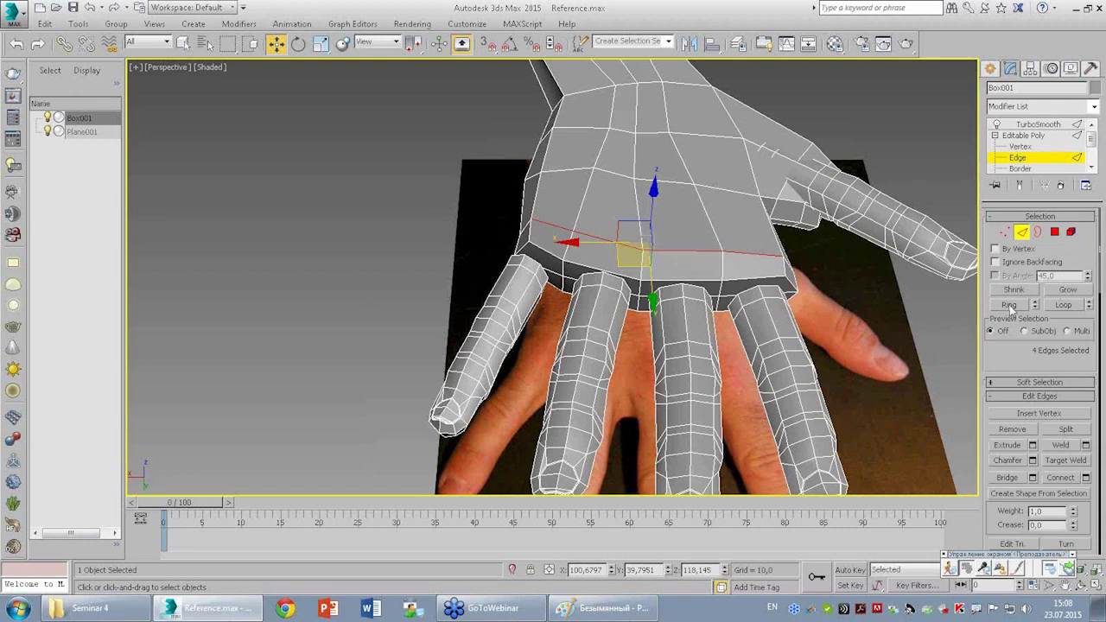
left_click(1009, 305)
mouse_move(743, 224)
middle_mouse_down("alt")
mouse_move(743, 151)
mouse_move(775, 279)
middle_mouse_up("alt")
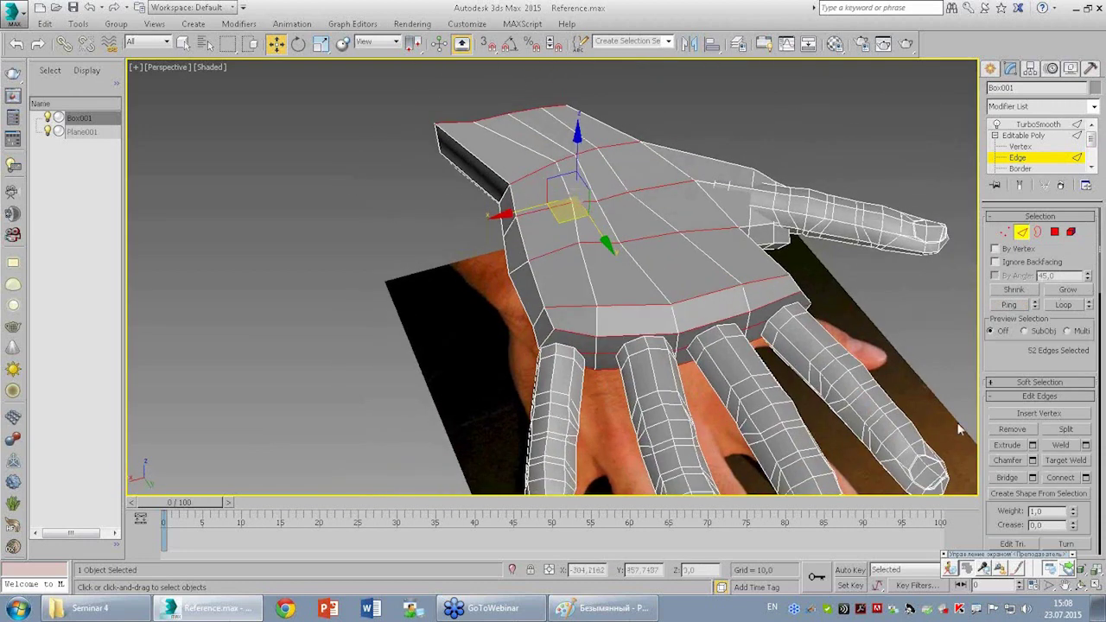
left_click(1086, 477)
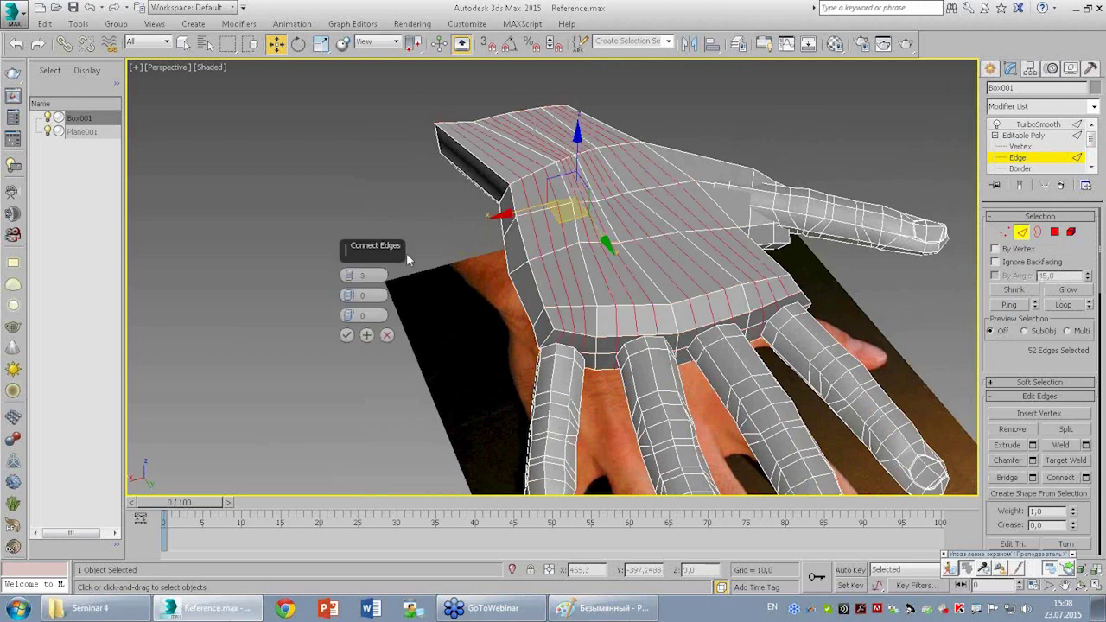
left_click(351, 275)
mouse_move(604, 251)
middle_mouse_down("alt")
mouse_move(587, 224)
mouse_move(579, 285)
middle_mouse_up("alt")
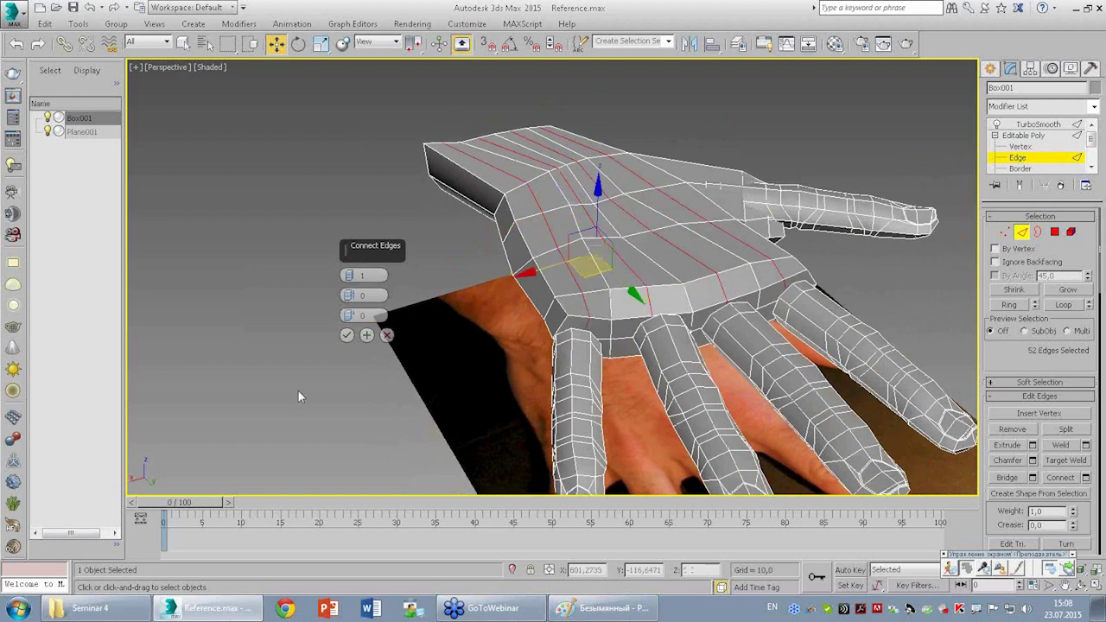
left_click(347, 336)
middle_click_drag(483, 320, 610, 248, "alt")
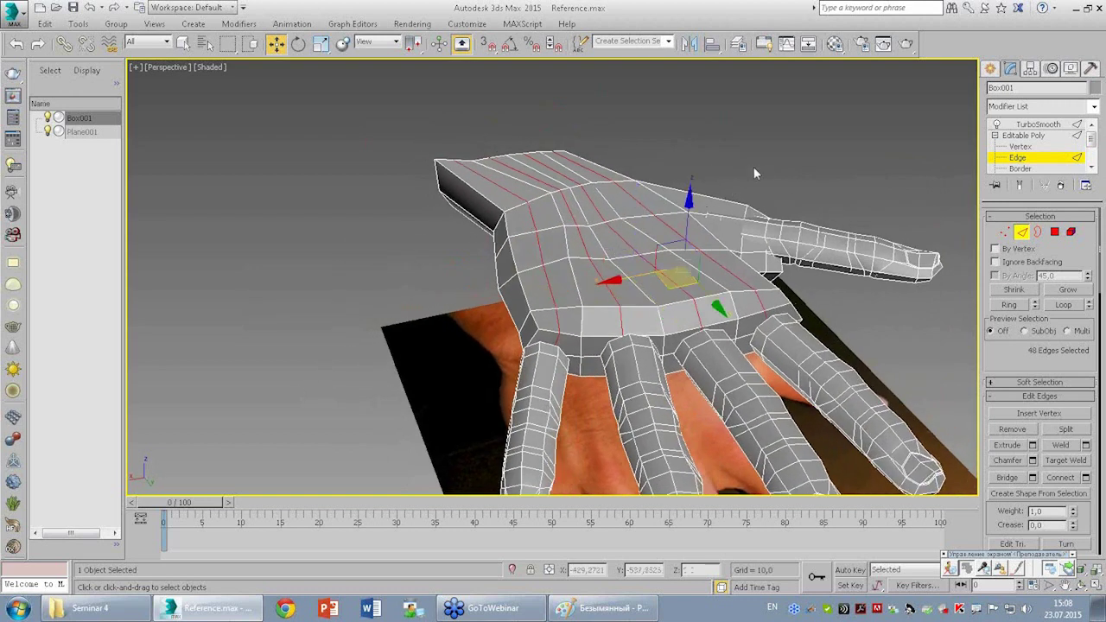
key("1")
mouse_move(765, 139)
middle_mouse_down("alt")
mouse_move(691, 295)
mouse_move(710, 289)
middle_mouse_up("alt")
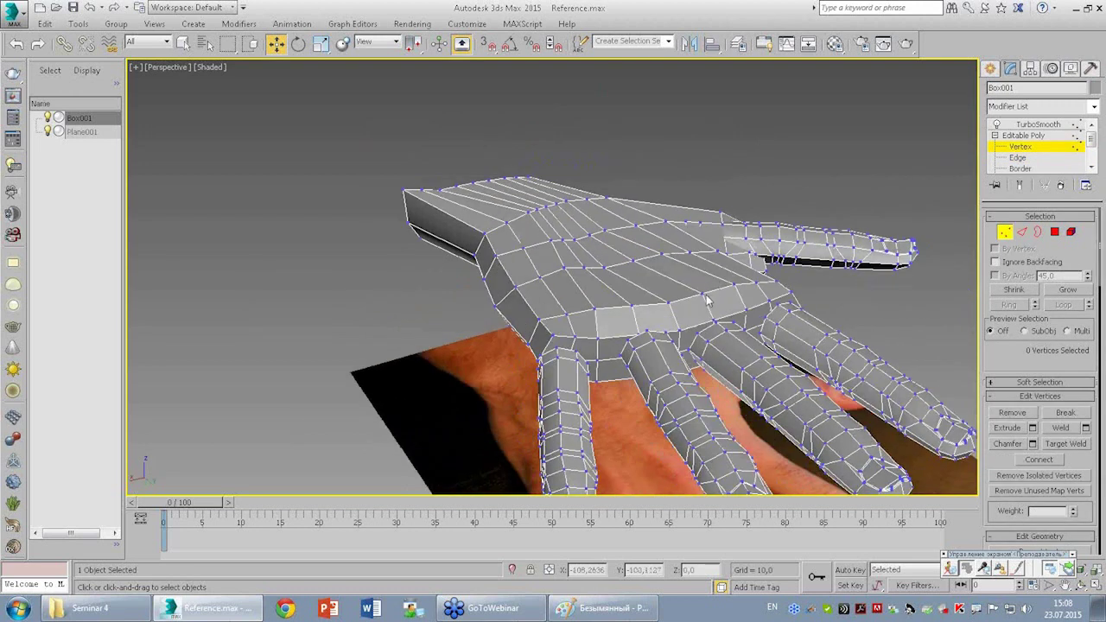
Raise the vertices in the middle of the palm slightly along Z.
left_click(700, 292)
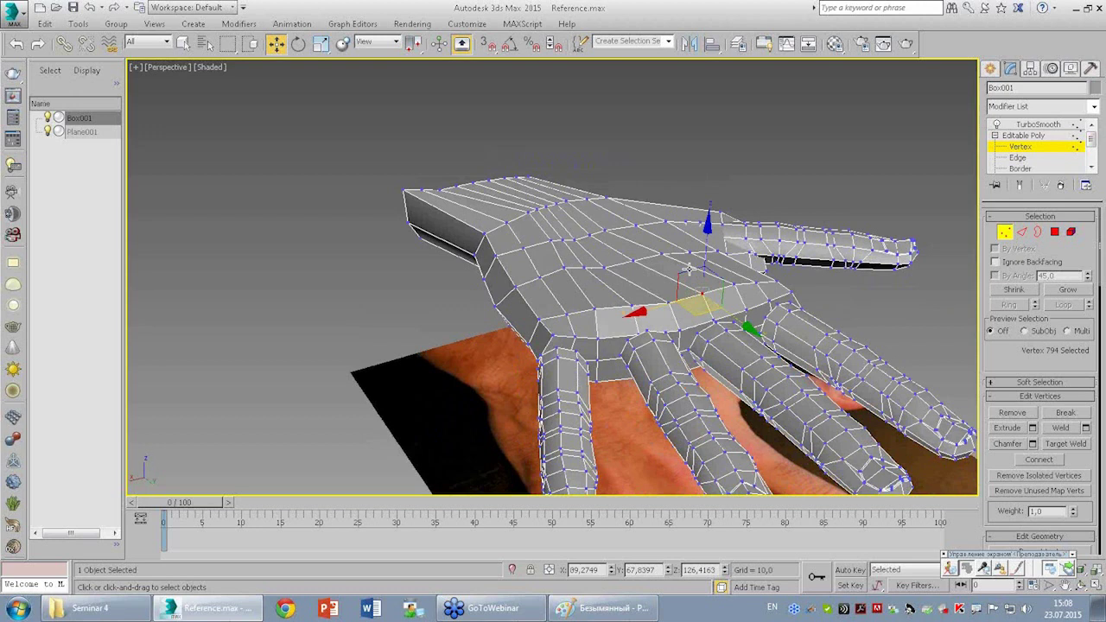
left_click_drag(705, 256, 705, 242)
left_click(750, 289)
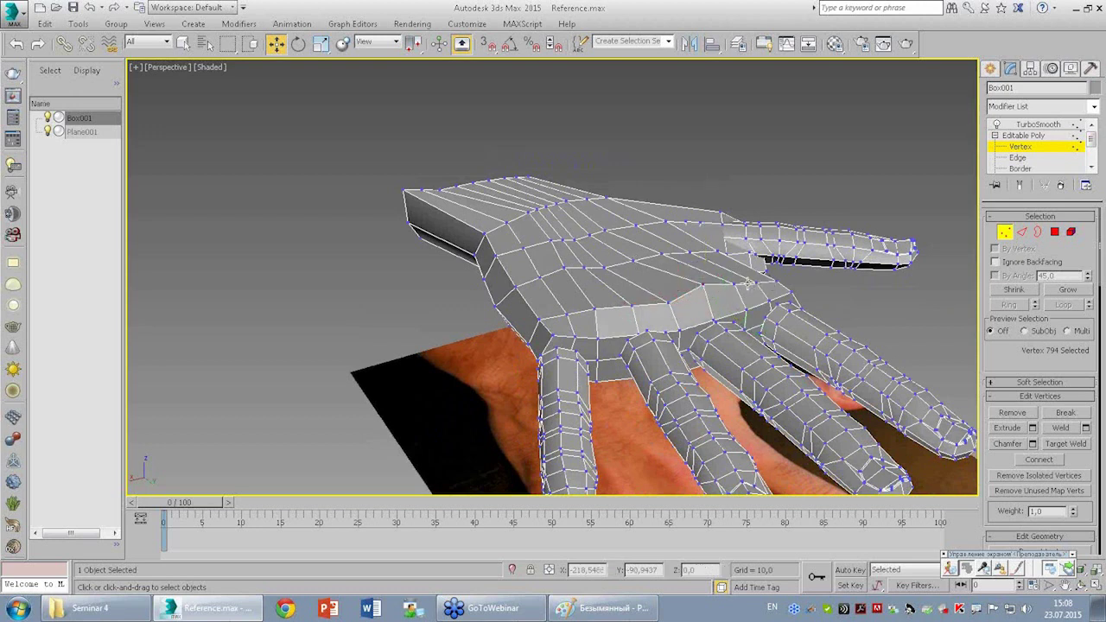
left_click(631, 304)
left_click_drag(635, 257, 637, 251)
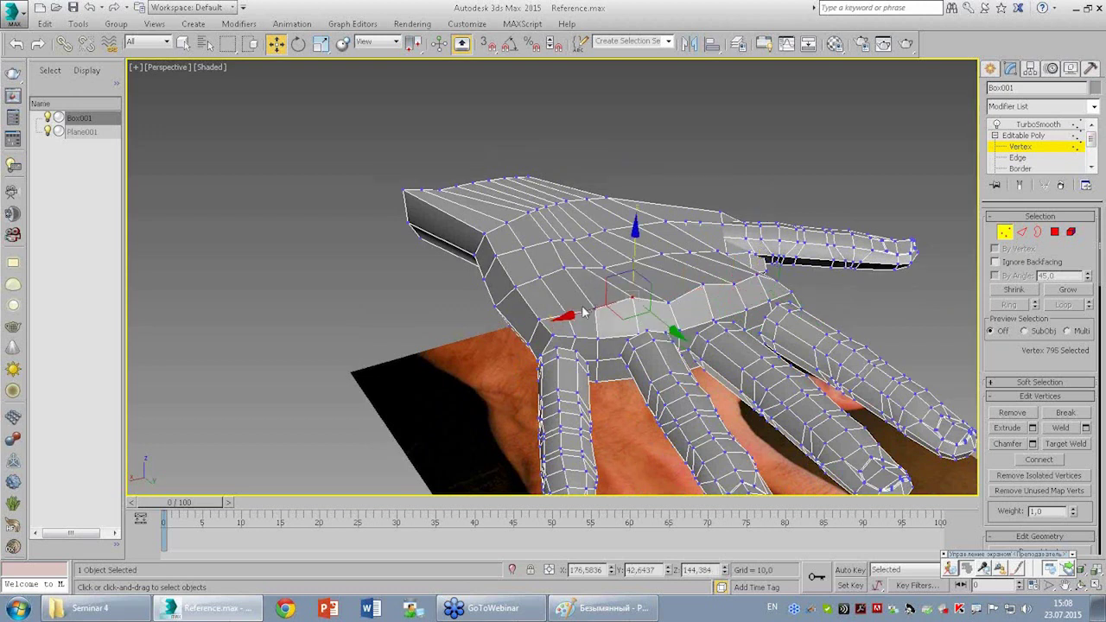
middle_click_drag(566, 318, 613, 334, "alt")
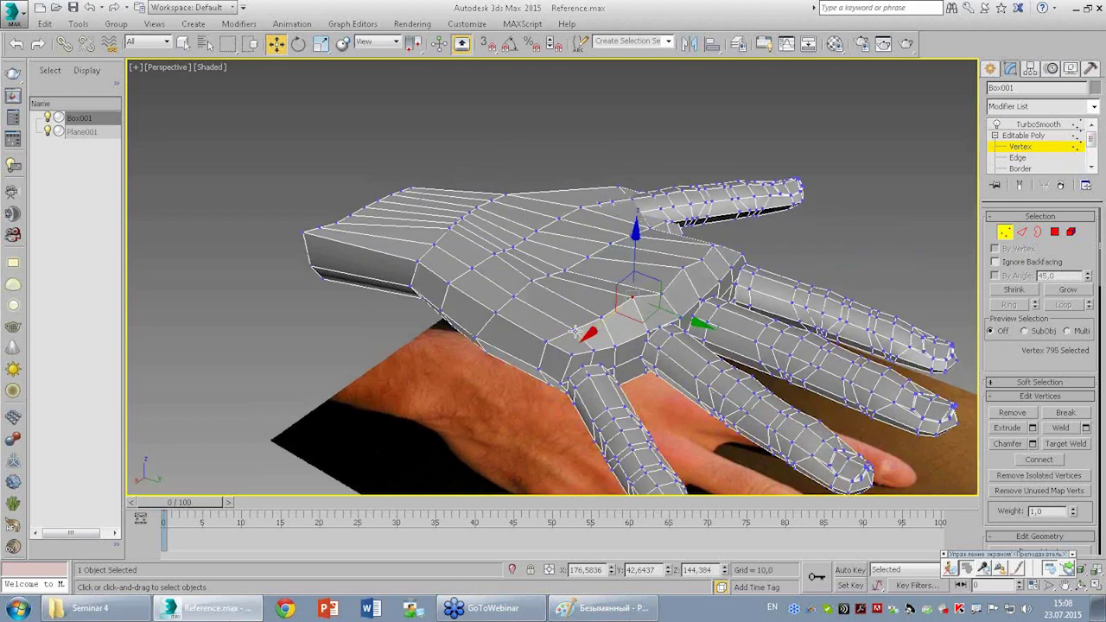
left_click(572, 320)
mouse_move(574, 307)
left_mouse_down()
mouse_move(575, 283)
mouse_move(519, 259)
left_mouse_up()
Lift more palm vertices toward the finger bases to round the palm.
left_click(517, 296)
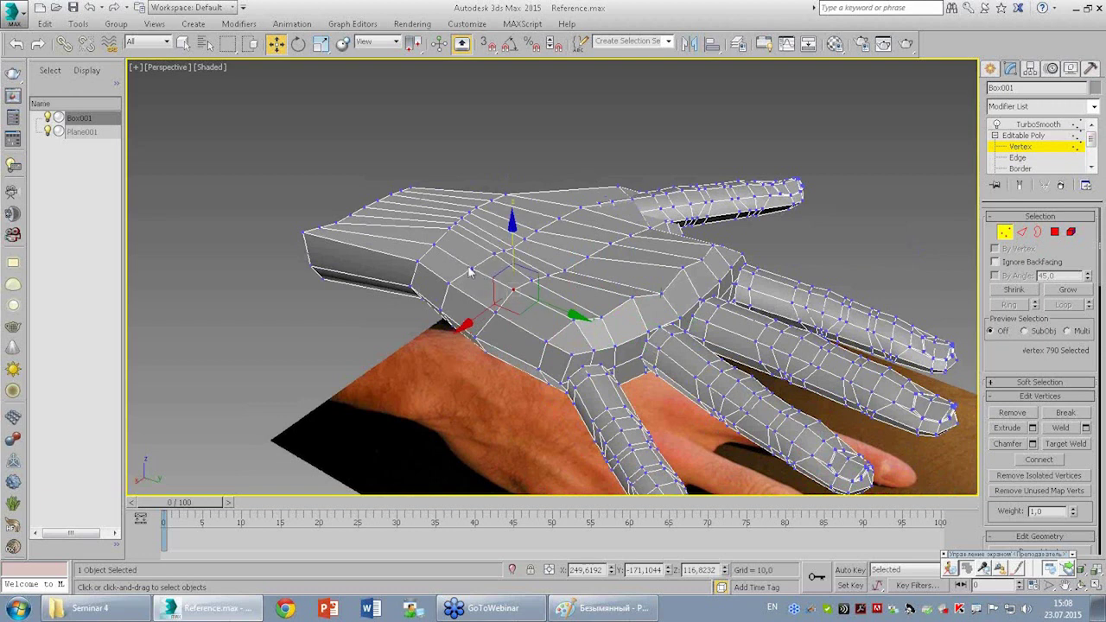
left_click(469, 272)
middle_click_drag(469, 273, 576, 348, "alt")
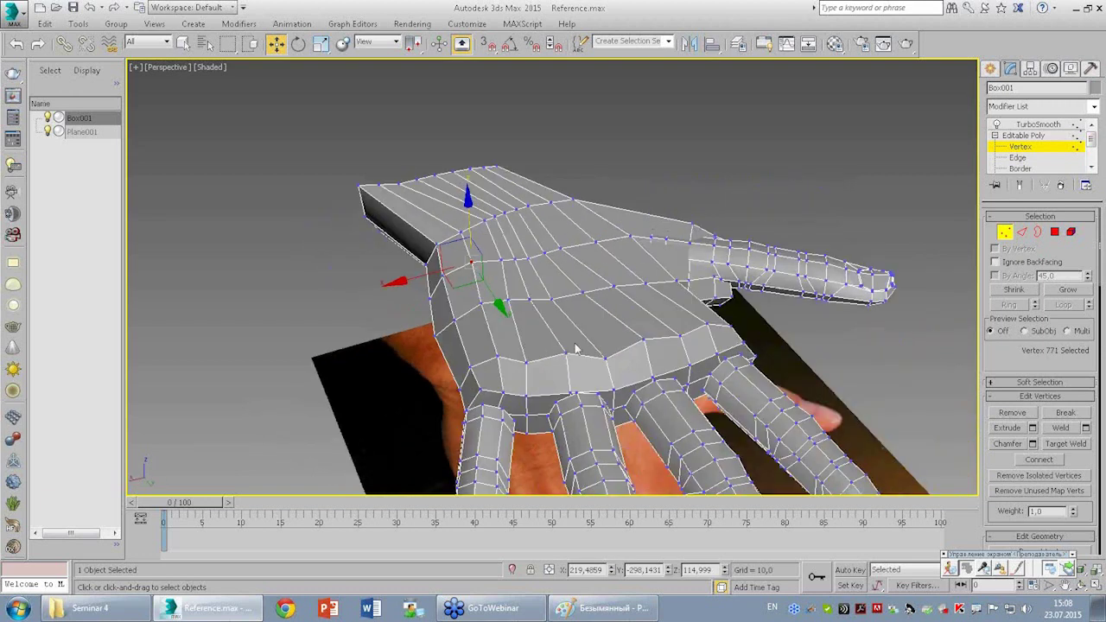
left_click(529, 298)
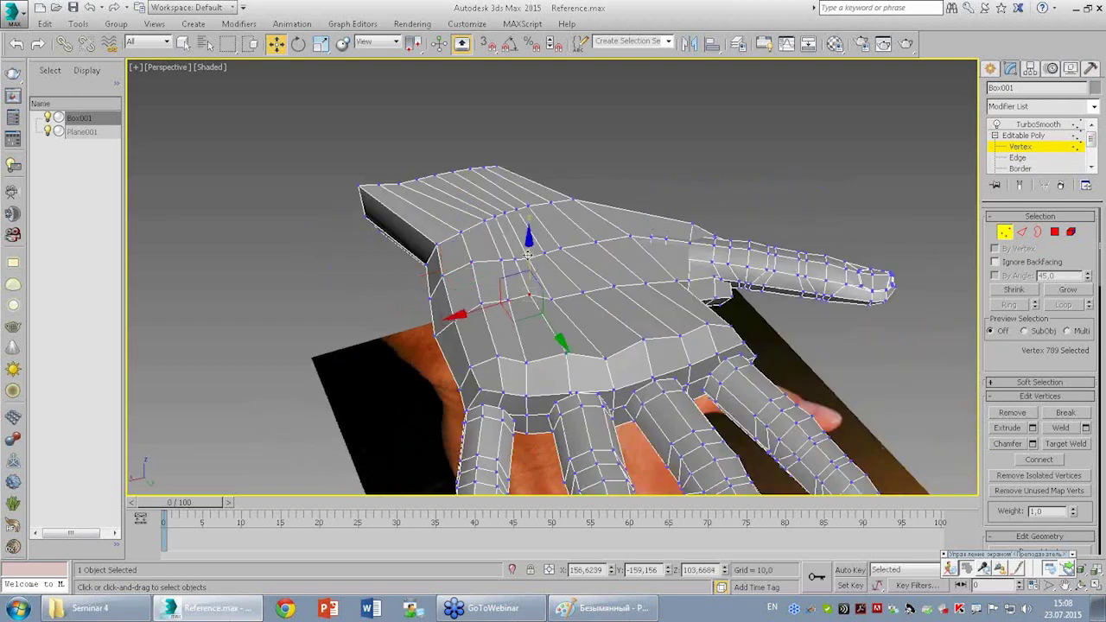
left_click(514, 256)
left_click_drag(515, 225, 691, 335)
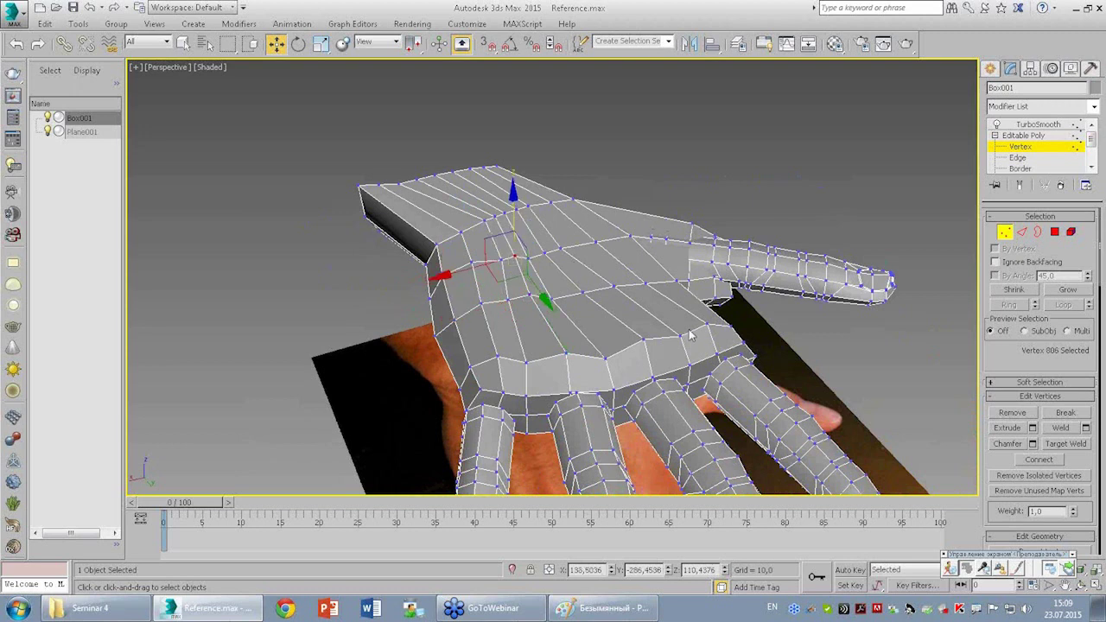
left_click(583, 296)
left_click_drag(582, 248, 553, 255)
left_click(644, 286)
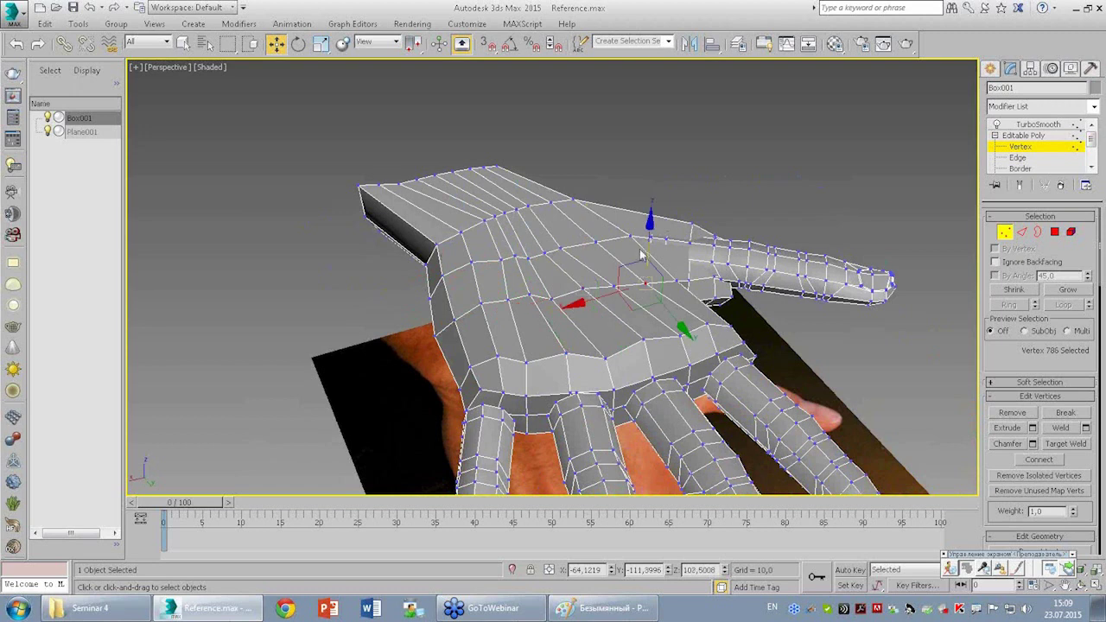
left_click_drag(646, 248, 646, 226)
Raise the knuckle vertices at the finger bases, then switch to Element level.
mouse_move(646, 226)
middle_mouse_down("alt")
mouse_move(672, 306)
mouse_move(592, 321)
middle_mouse_up("alt")
scroll(541, 342, "up", 3)
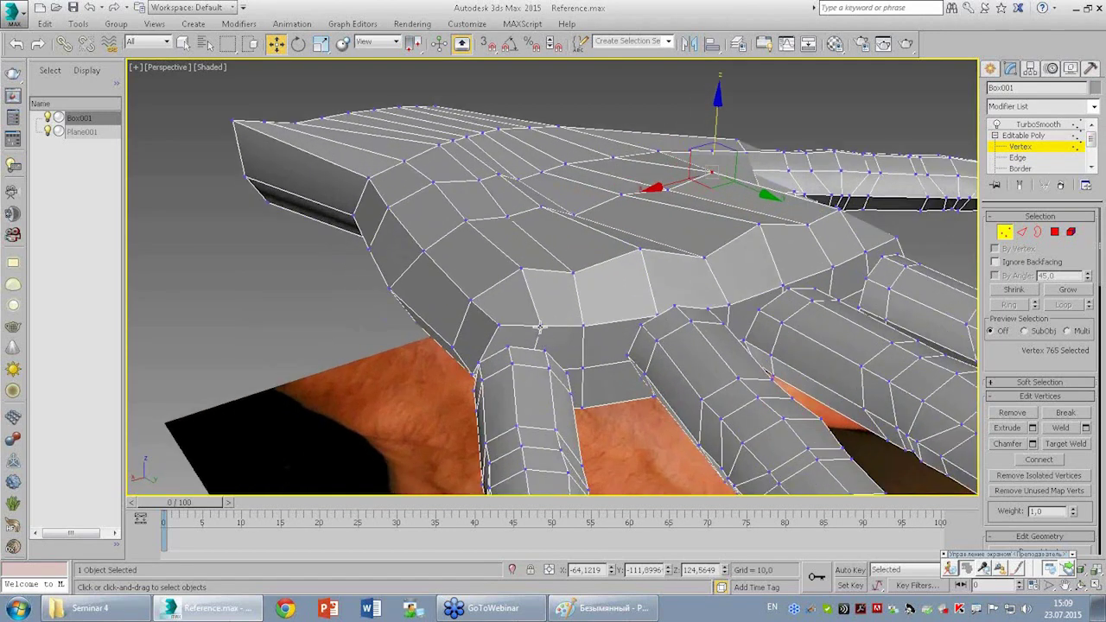
left_click(540, 327)
left_click_drag(541, 282, 533, 274)
mouse_move(533, 275)
middle_mouse_down("alt")
mouse_move(642, 356)
mouse_move(689, 343)
middle_mouse_up("alt")
left_click(642, 380)
left_click(710, 349)
left_click_drag(710, 344, 711, 335)
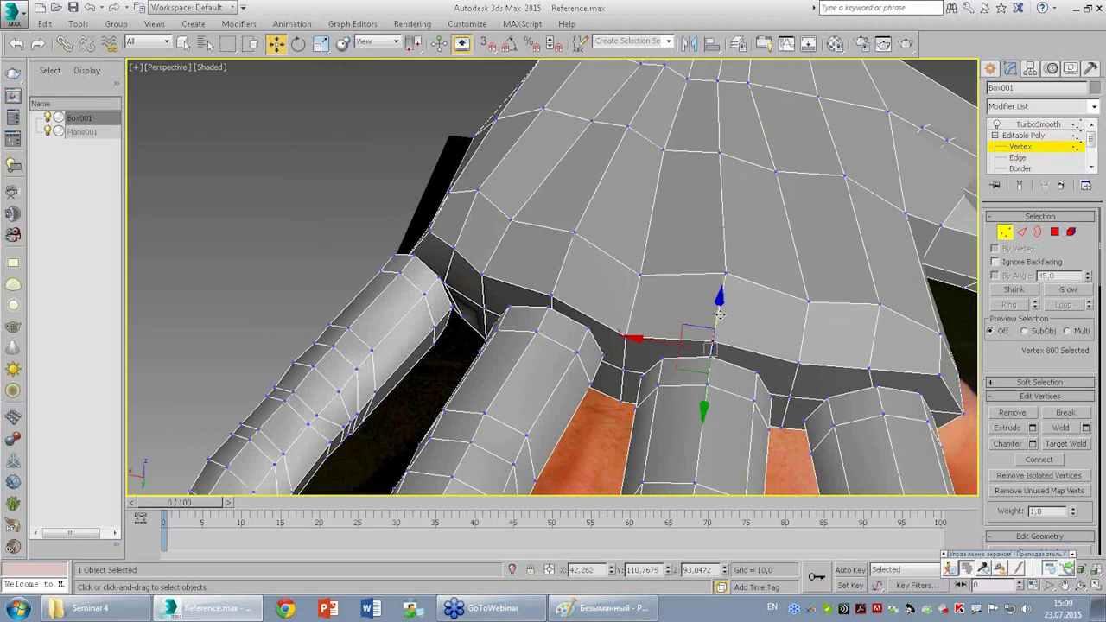
middle_click_drag(712, 335, 739, 324, "alt")
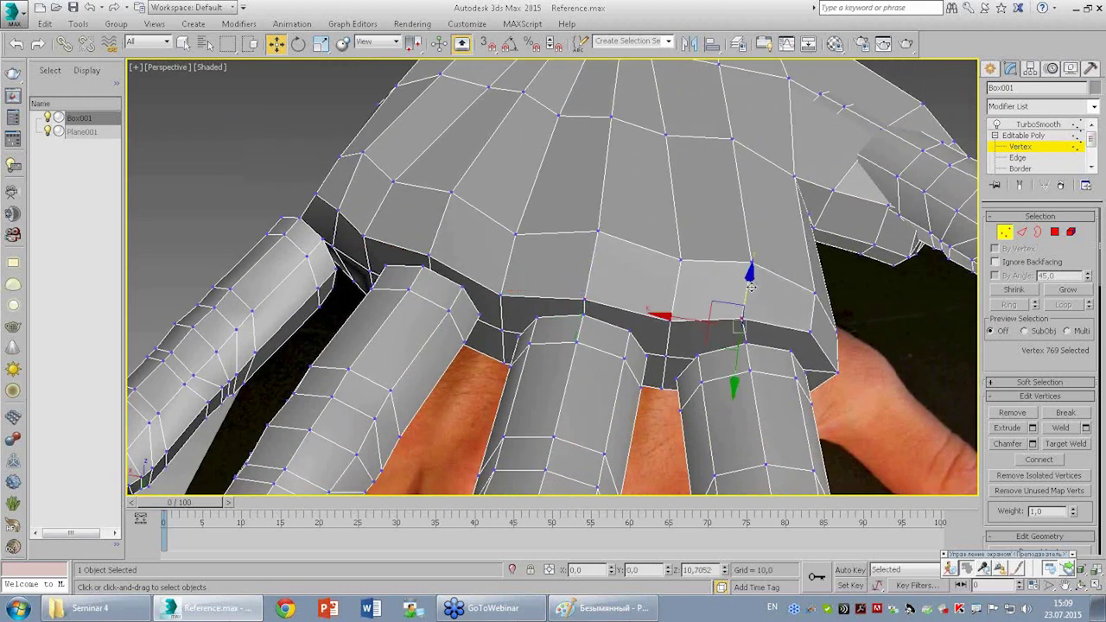
left_click_drag(752, 305, 752, 285)
middle_click_drag(751, 285, 676, 231, "alt")
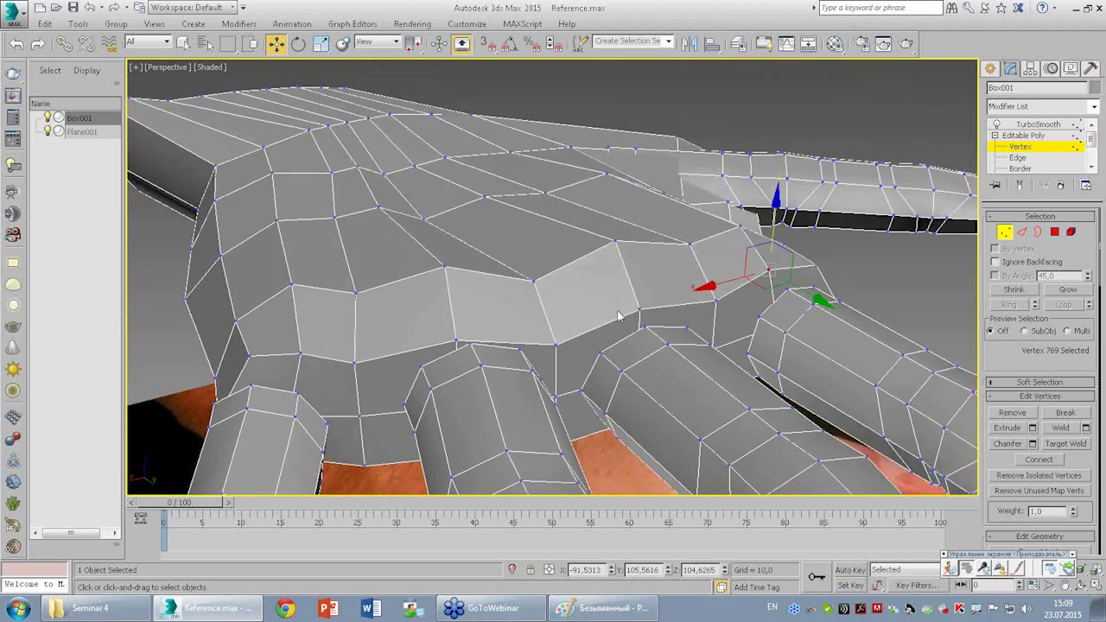
scroll(412, 225, "down", 5)
scroll(551, 270, "up", 5)
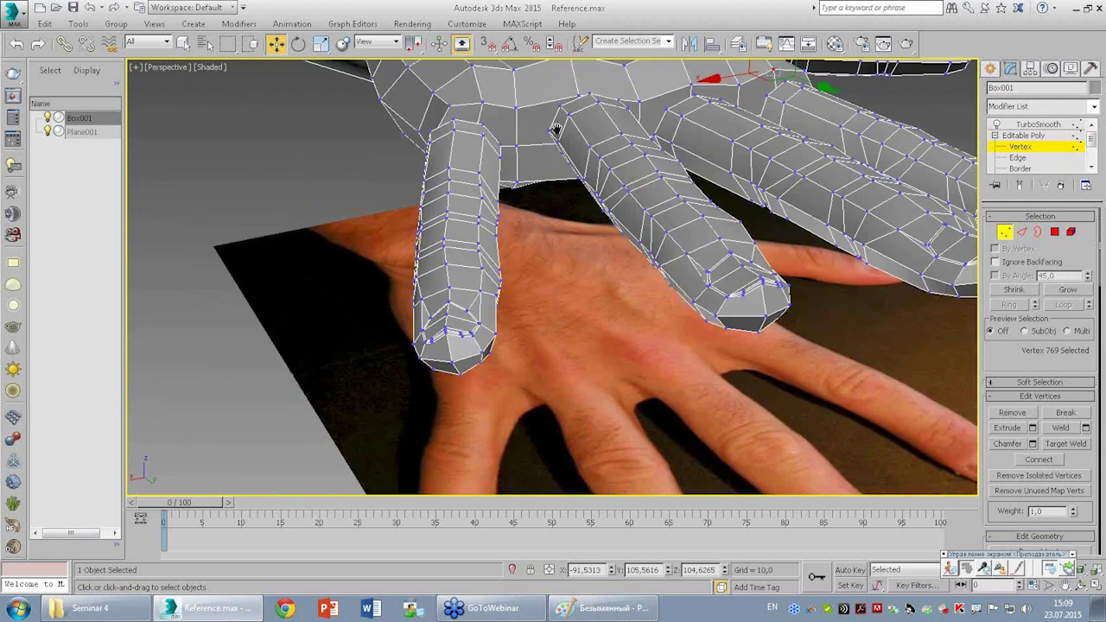
middle_click_drag(555, 130, 561, 223, "alt")
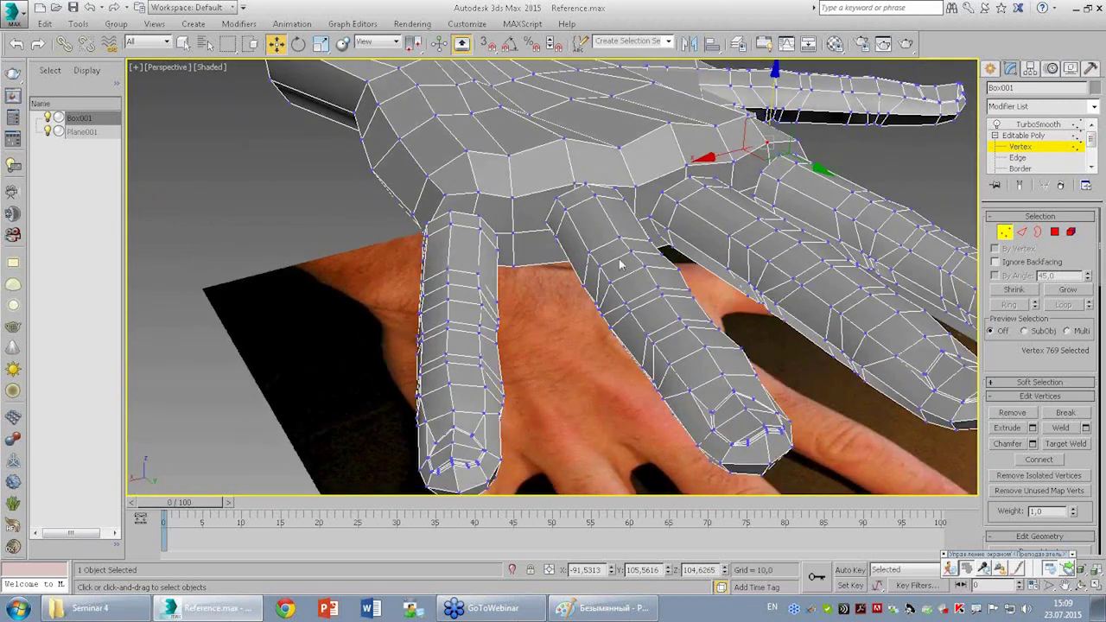
left_click(1071, 232)
Select the index finger element, shift it slightly, then deselect it.
left_click(470, 360)
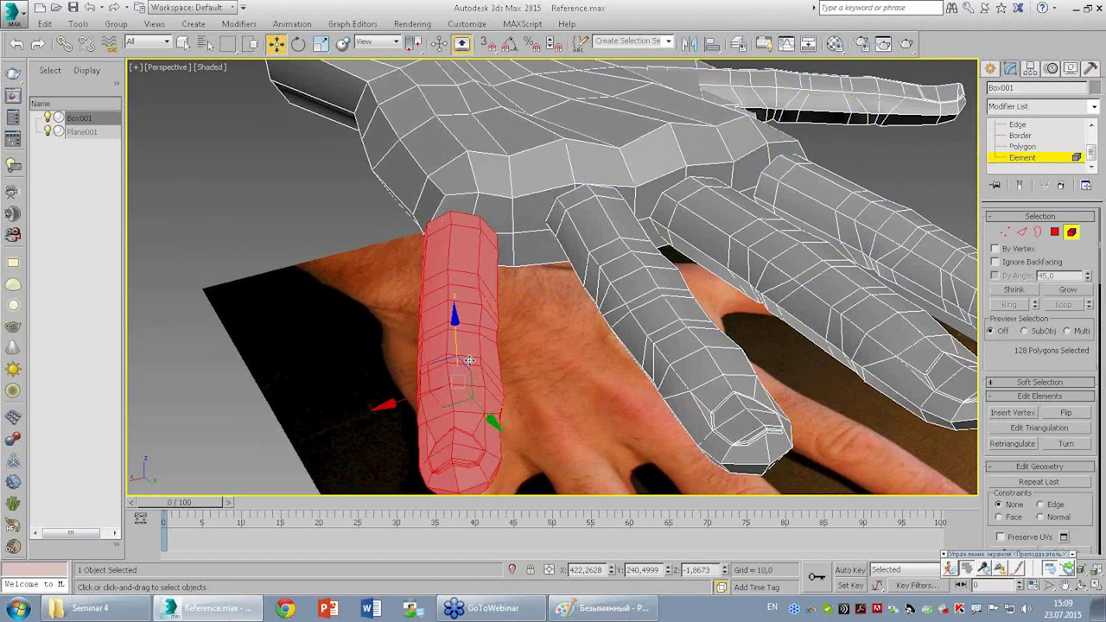
left_click_drag(436, 373, 456, 377)
mouse_move(531, 276)
middle_mouse_down("alt")
mouse_move(650, 231)
mouse_move(575, 267)
middle_mouse_up("alt")
left_click(589, 214)
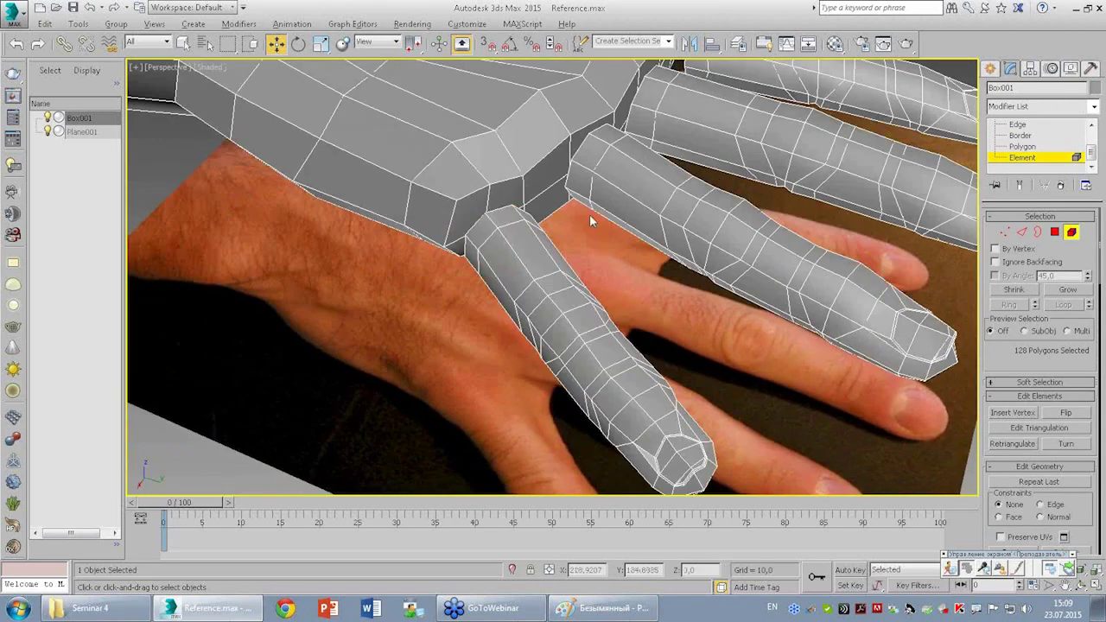
middle_click_drag(589, 215, 643, 298, "alt")
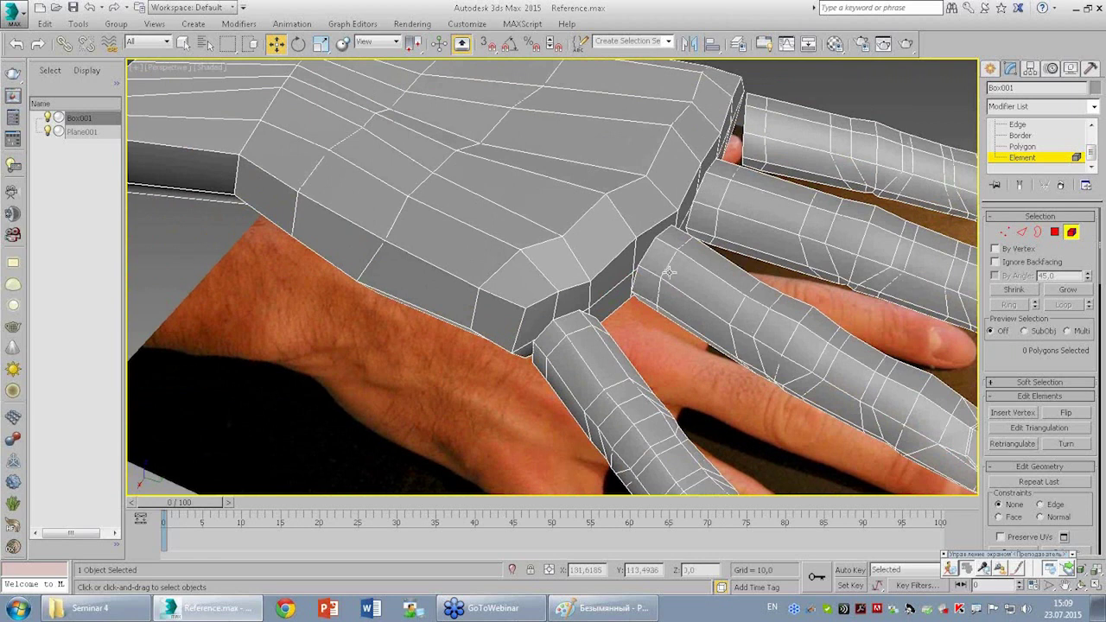
mouse_move(661, 303)
middle_mouse_down("alt")
mouse_move(596, 296)
mouse_move(627, 326)
middle_mouse_up("alt")
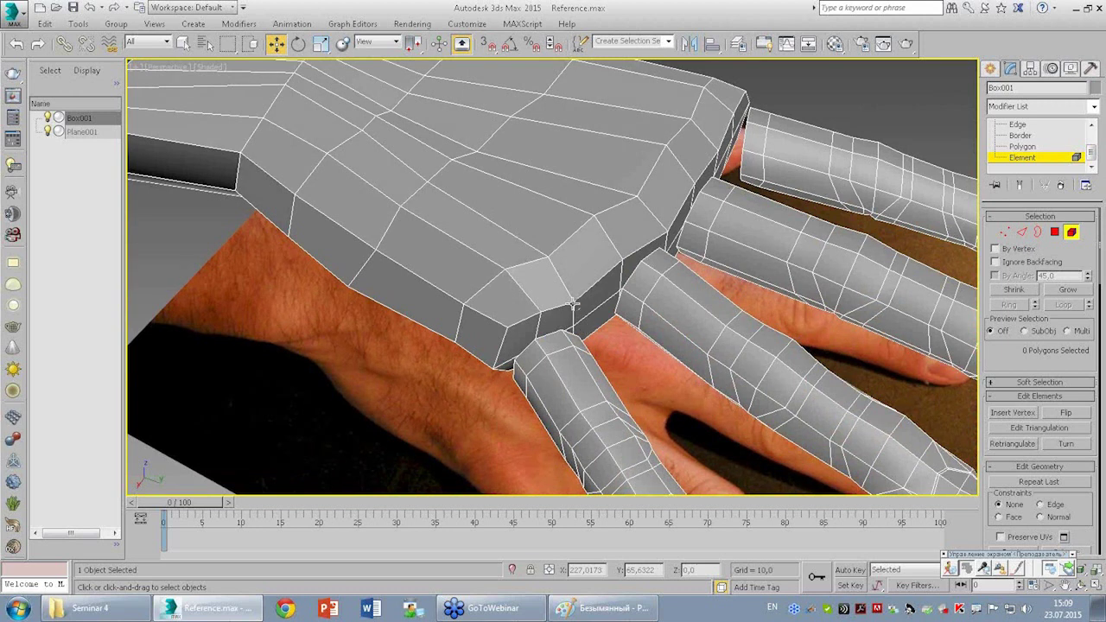
Select four finger-base polygons, clear the selection with Ctrl+D, and return to Vertex level.
left_click(1054, 232)
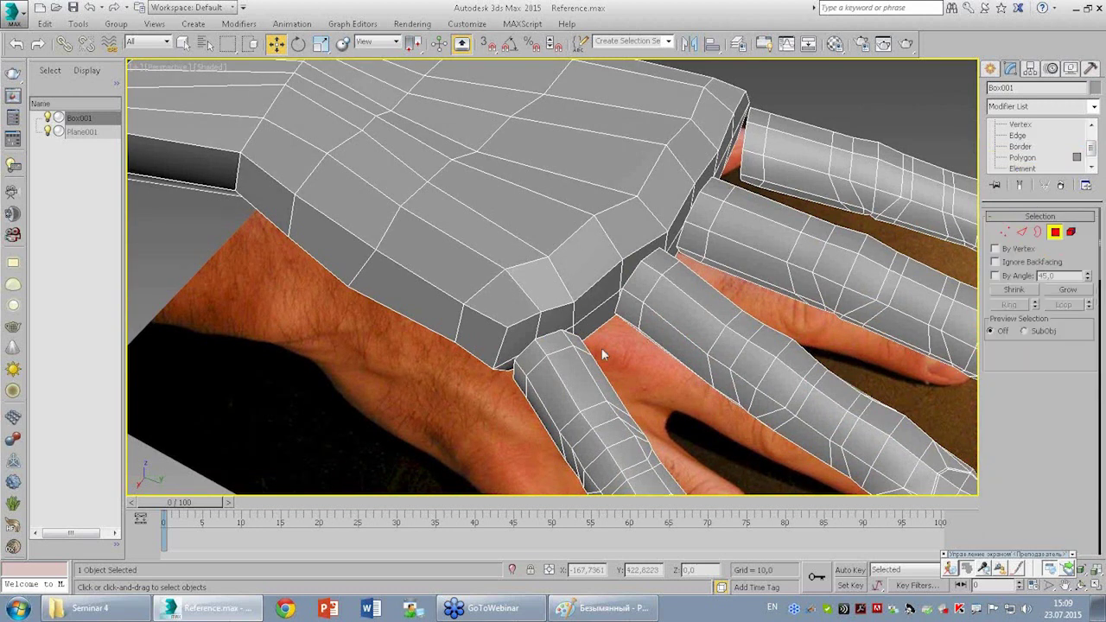
left_click(521, 344)
left_click(553, 320, "ctrl")
left_click(534, 346, "ctrl")
mouse_move(534, 346)
middle_mouse_down("alt")
mouse_move(575, 344)
mouse_move(554, 373)
mouse_move(586, 325)
middle_mouse_up("alt")
scroll(554, 373, "up", 5)
left_click(579, 369, "ctrl")
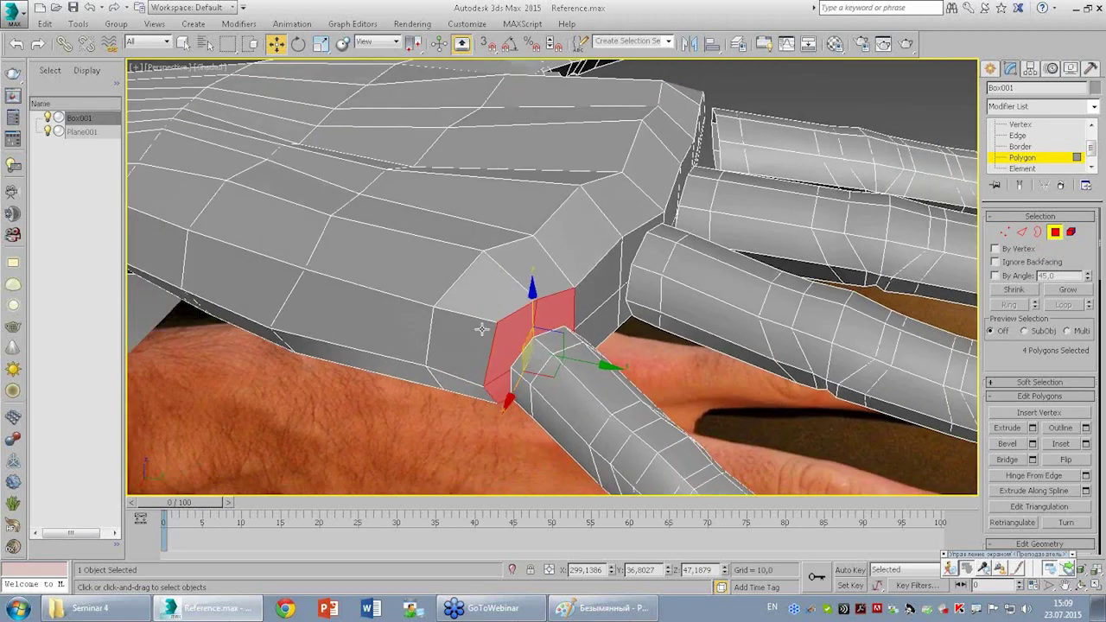
key("ctrl+d")
mouse_move(572, 338)
middle_mouse_down("alt")
mouse_move(560, 337)
mouse_move(625, 288)
mouse_move(518, 343)
mouse_move(490, 344)
middle_mouse_up("alt")
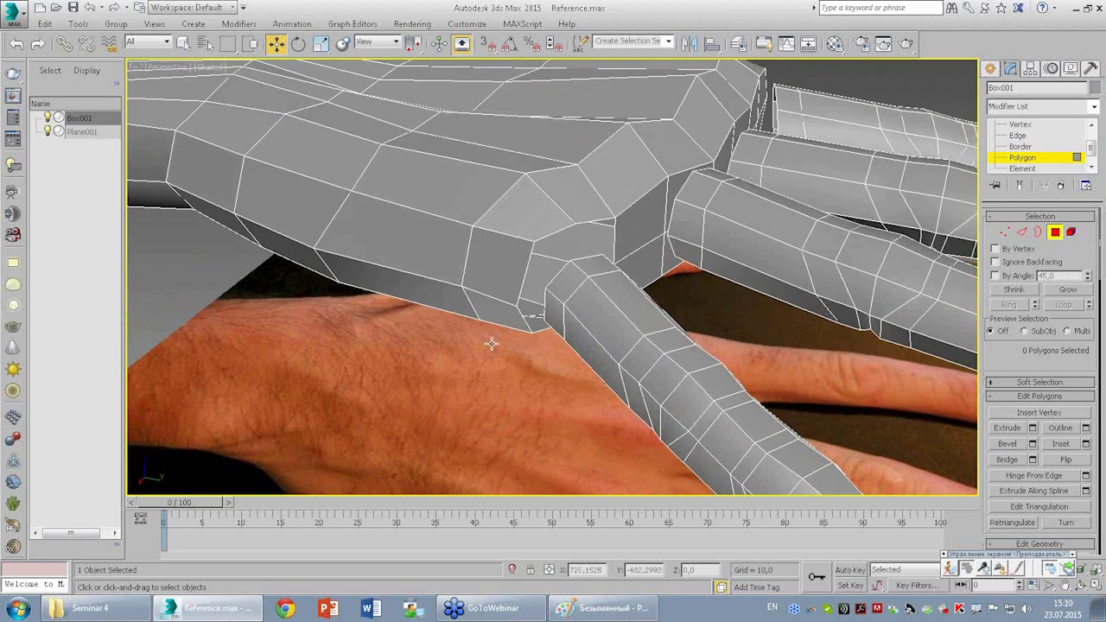
left_click(1004, 232)
left_click(742, 102)
Turn on Target Weld and merge three stray finger-base vertices into their neighbours.
scroll(1024, 321, "down", 3)
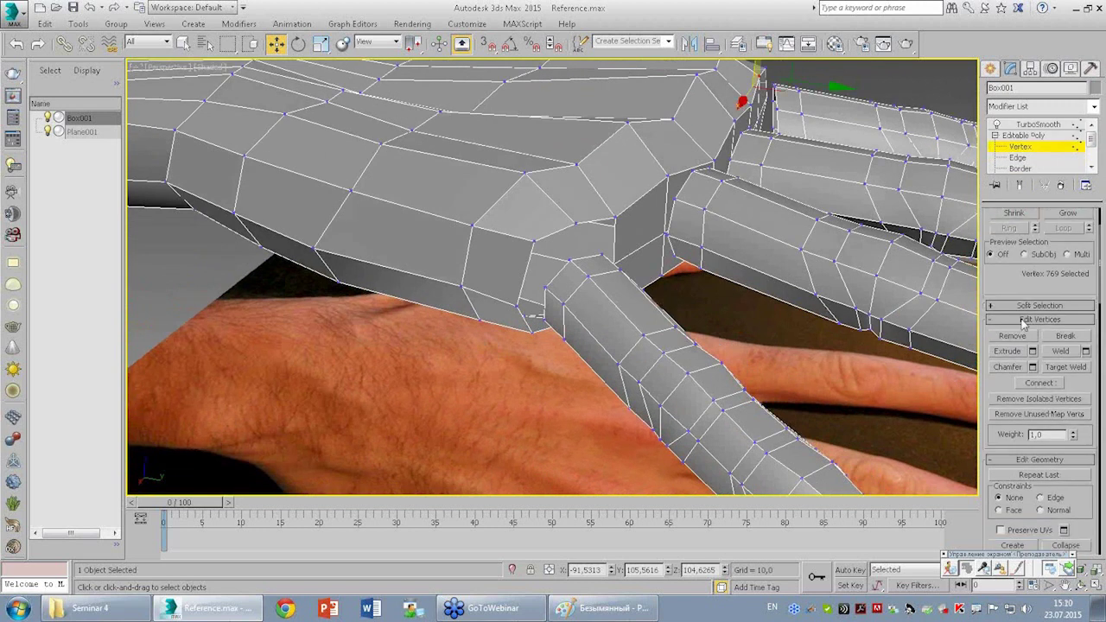
left_click(1066, 370)
scroll(573, 247, "down", 3)
mouse_move(572, 247)
middle_mouse_down("alt")
mouse_move(526, 259)
mouse_move(440, 202)
middle_mouse_up("alt")
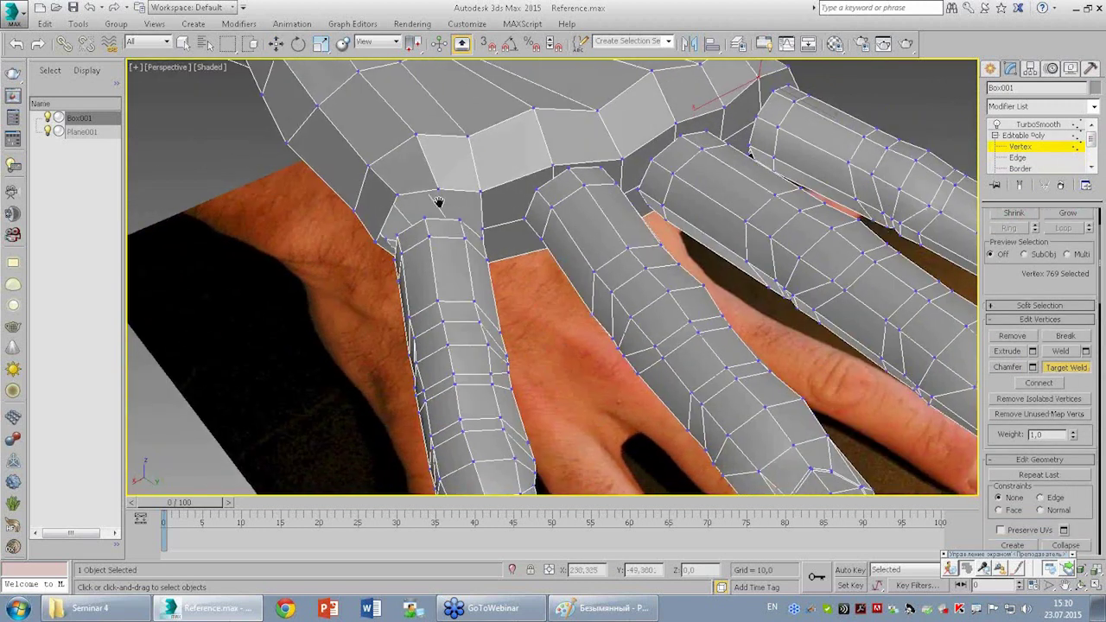
scroll(553, 285, "up", 5)
mouse_move(554, 285)
middle_mouse_down("alt")
mouse_move(550, 297)
mouse_move(561, 257)
mouse_move(576, 271)
middle_mouse_up("alt")
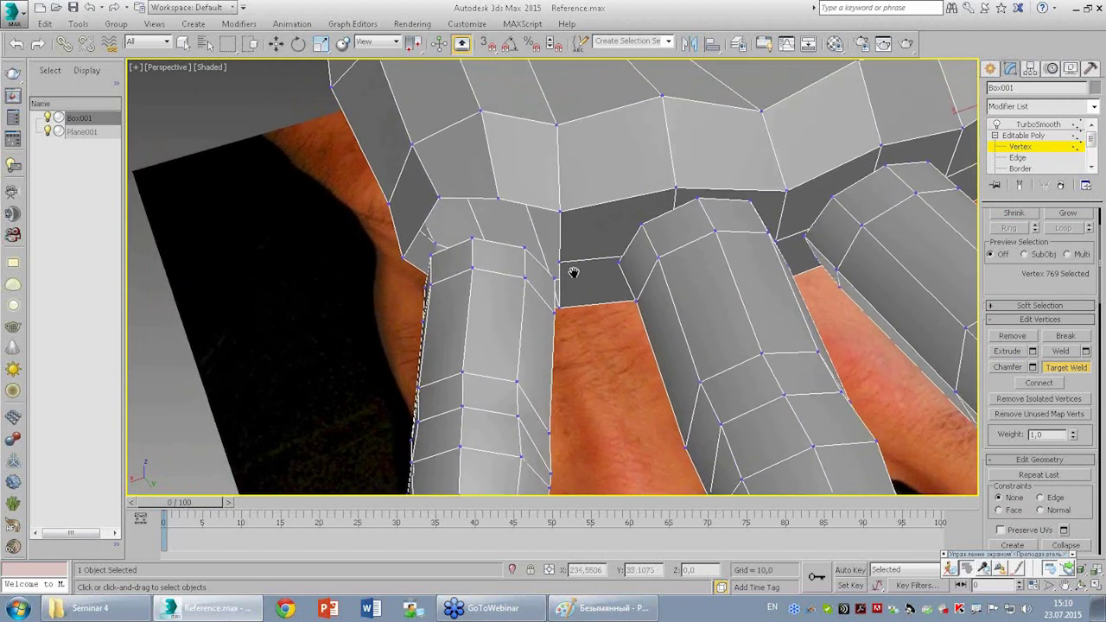
left_click(498, 201)
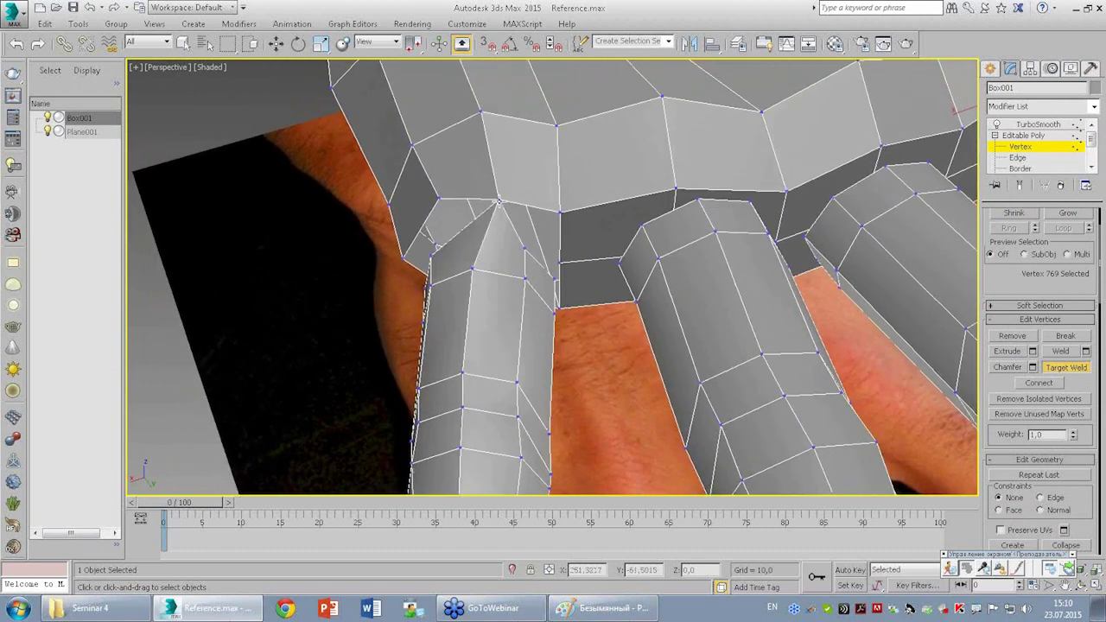
left_click(560, 209)
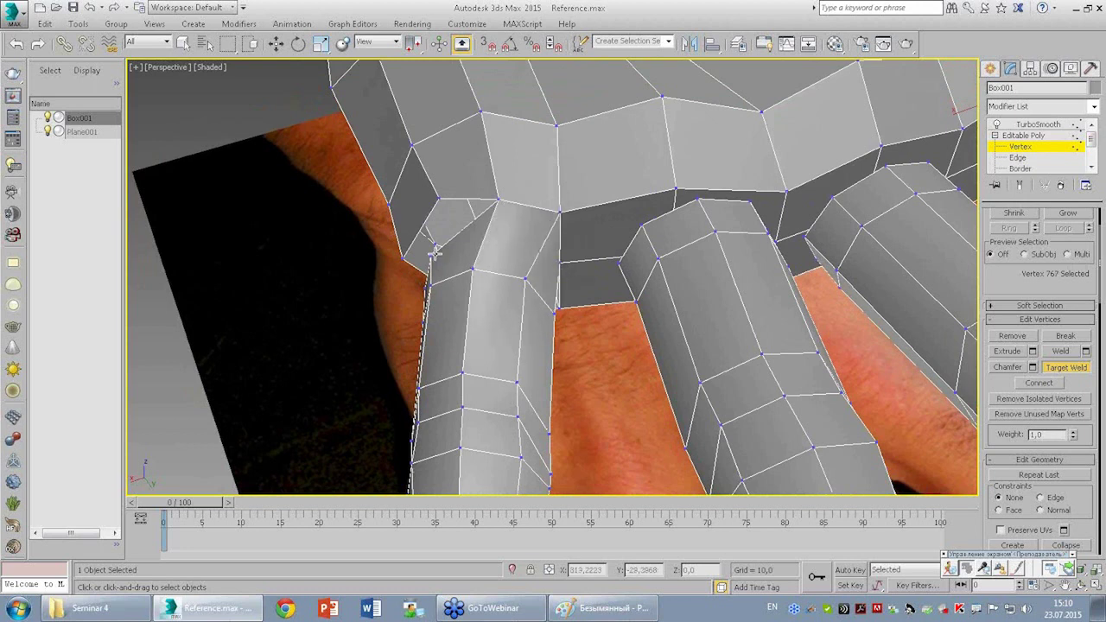
left_click(438, 199)
mouse_move(438, 200)
middle_mouse_down("alt")
mouse_move(464, 264)
mouse_move(563, 234)
mouse_move(763, 245)
mouse_move(701, 253)
middle_mouse_up("alt")
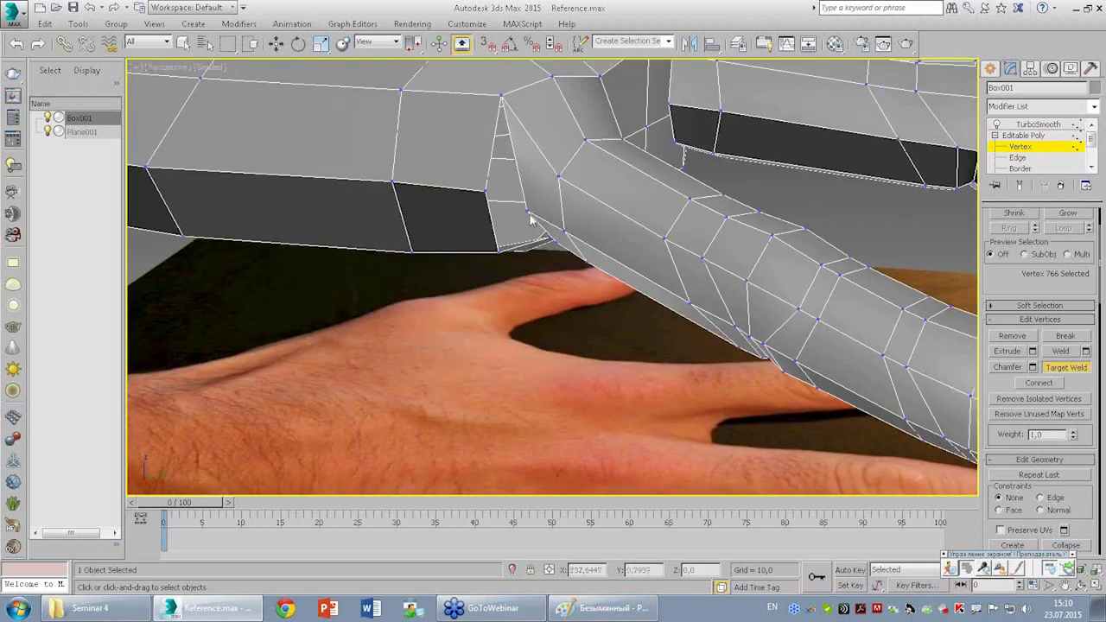
mouse_move(562, 227)
middle_mouse_down("alt")
mouse_move(575, 227)
mouse_move(563, 250)
mouse_move(573, 302)
mouse_move(579, 143)
mouse_move(605, 370)
mouse_move(602, 7)
middle_mouse_up("alt")
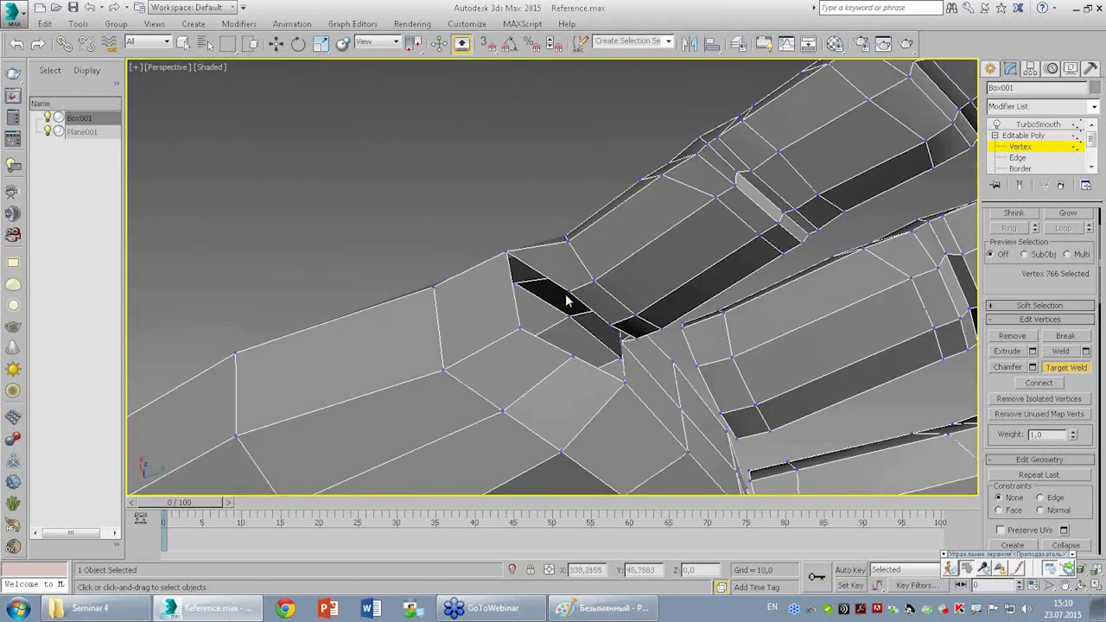
Weld three more loose vertices on the underside of the fingers.
left_click(519, 326)
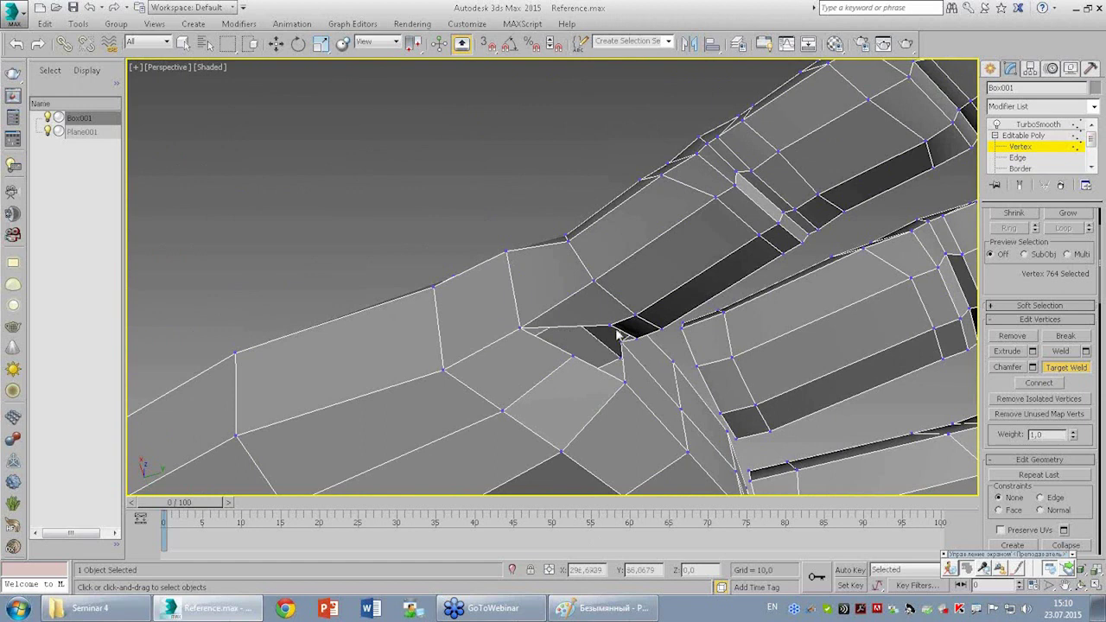
left_click(574, 356)
mouse_move(575, 365)
middle_mouse_down("alt")
mouse_move(485, 334)
mouse_move(521, 271)
mouse_move(522, 367)
middle_mouse_up("alt")
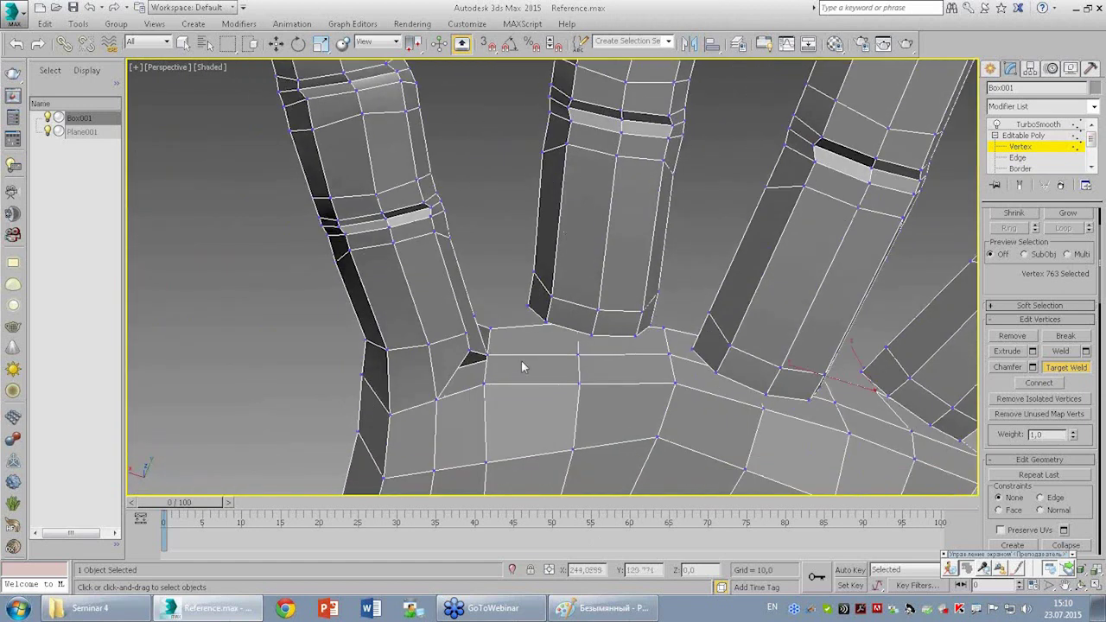
left_click(483, 388)
scroll(493, 338, "down", 5)
mouse_move(493, 338)
middle_mouse_down("alt")
mouse_move(576, 481)
mouse_move(593, 353)
middle_mouse_up("alt")
scroll(593, 354, "up", 3)
With the Move tool, select the vertices where the finger meets the palm.
key("w")
scroll(547, 223, "up", 2)
mouse_move(547, 223)
middle_mouse_down("alt")
mouse_move(585, 219)
mouse_move(682, 161)
middle_mouse_up("alt")
left_click(662, 265)
middle_click_drag(661, 266, 620, 244, "alt")
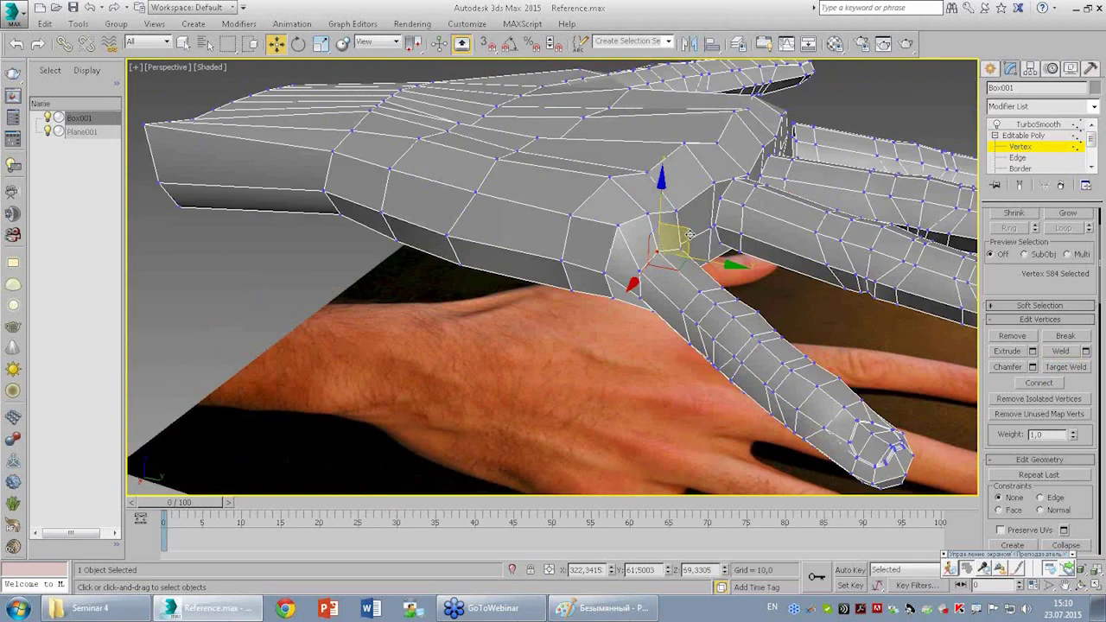
left_click(637, 269)
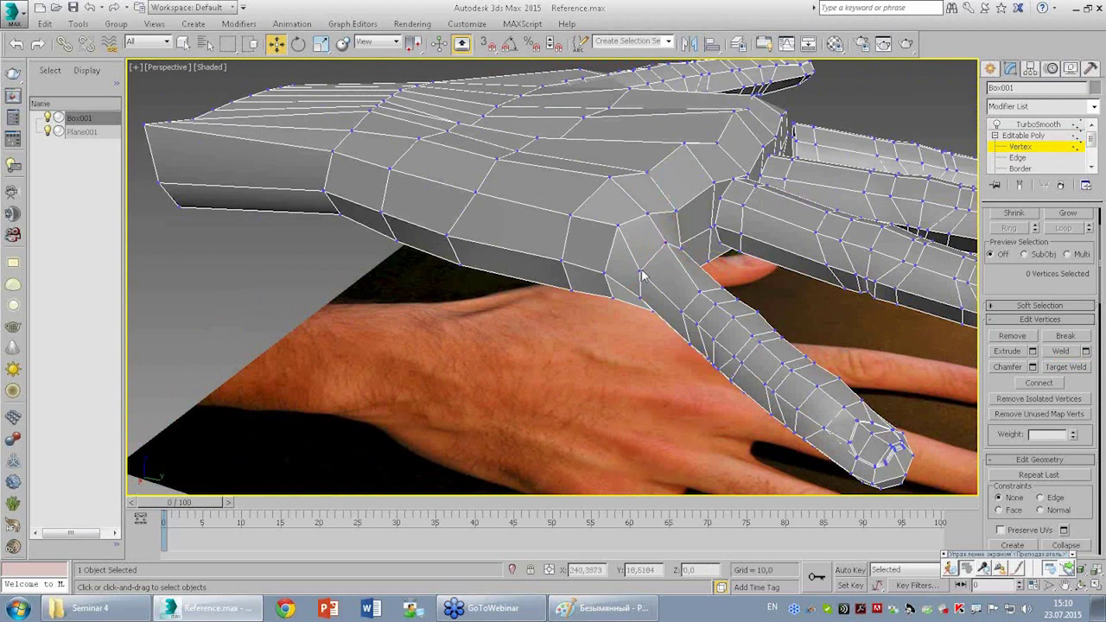
left_click(642, 273)
middle_click_drag(661, 265, 705, 287, "alt")
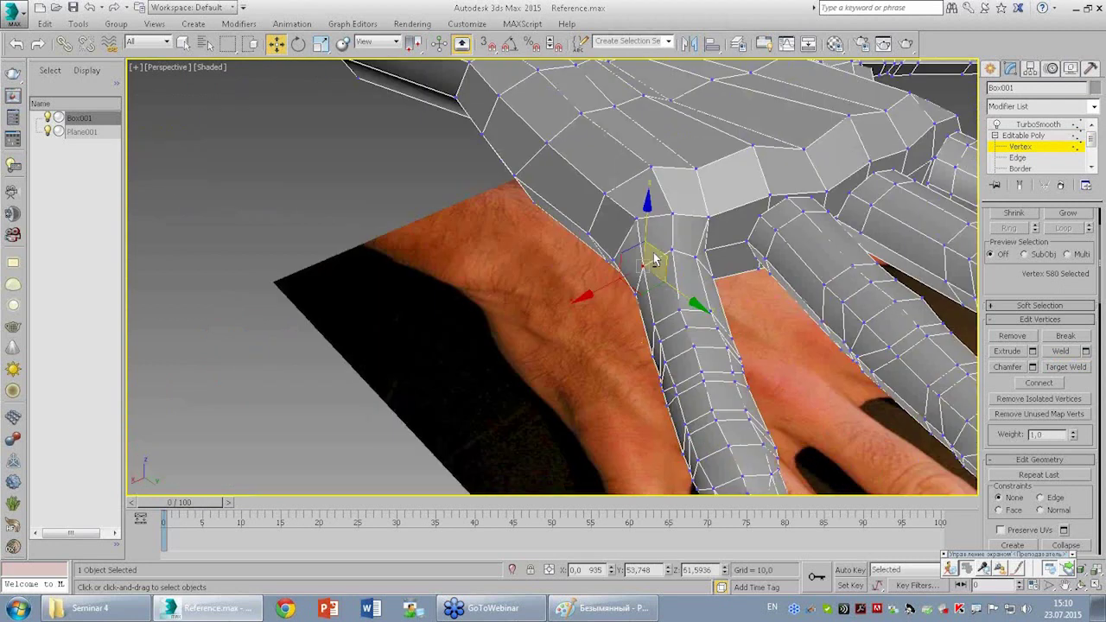
left_click(697, 275)
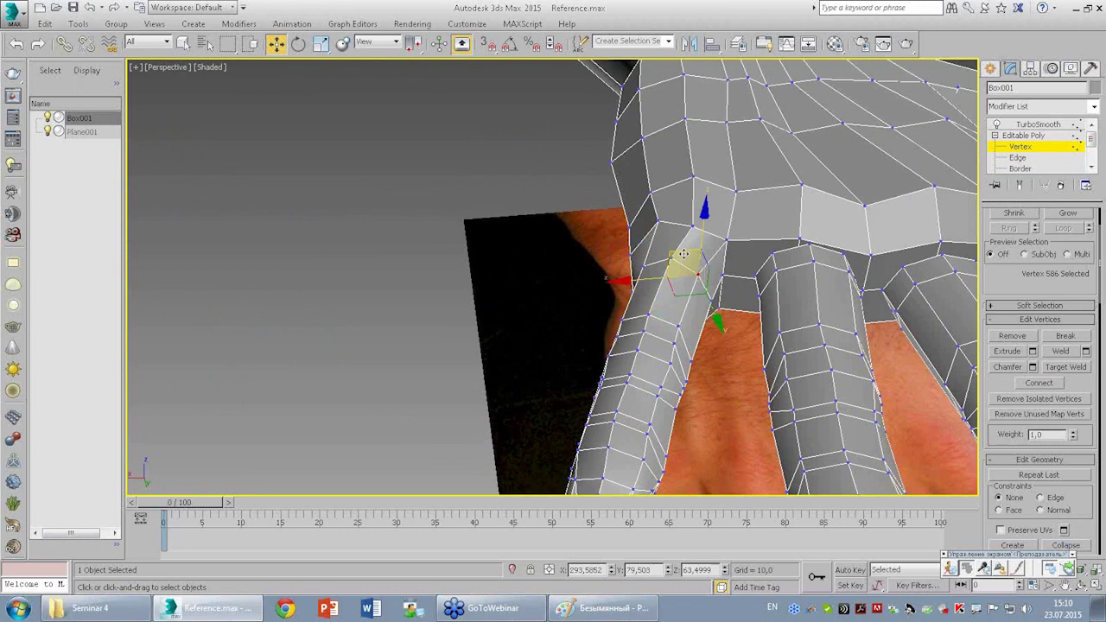
mouse_move(686, 257)
middle_mouse_down("alt")
mouse_move(775, 277)
mouse_move(846, 234)
mouse_move(864, 309)
mouse_move(819, 334)
middle_mouse_up("alt")
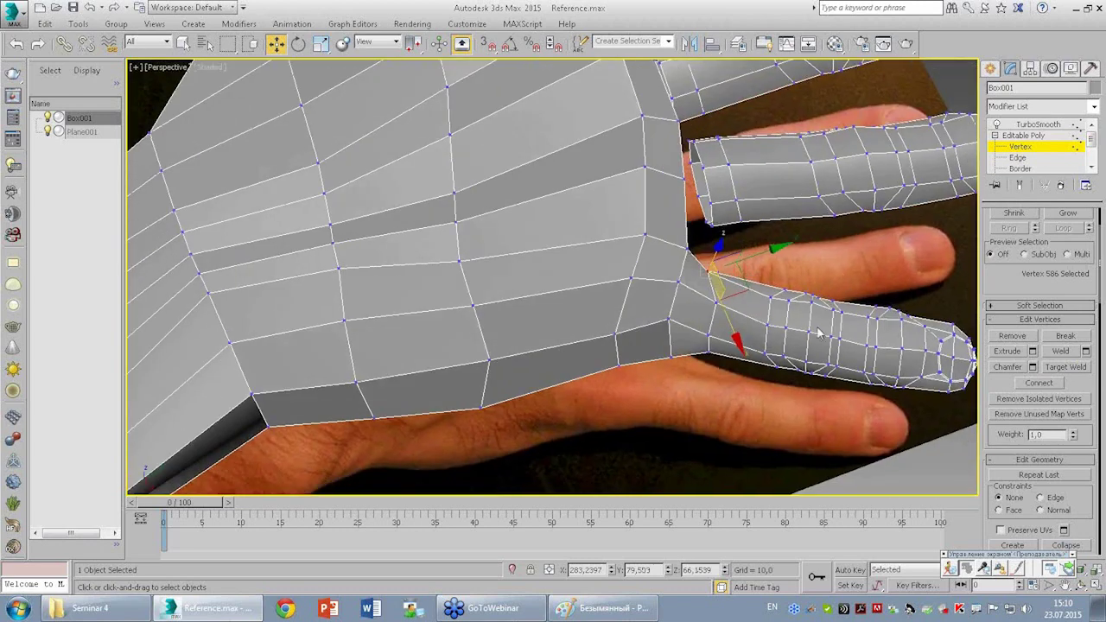
Marquee-select the fingertip vertices in wireframe and raise them slightly along Z.
key("F3")
left_click_drag(759, 275, 1002, 439)
key("F3")
middle_click_drag(864, 346, 818, 242, "alt")
left_click_drag(817, 240, 815, 200)
left_click(904, 261)
mouse_move(902, 262)
middle_mouse_down("alt")
mouse_move(904, 295)
mouse_move(570, 288)
middle_mouse_up("alt")
Check the polygons between the fingers at Polygon level, then return to Vertex level.
left_click(1020, 168)
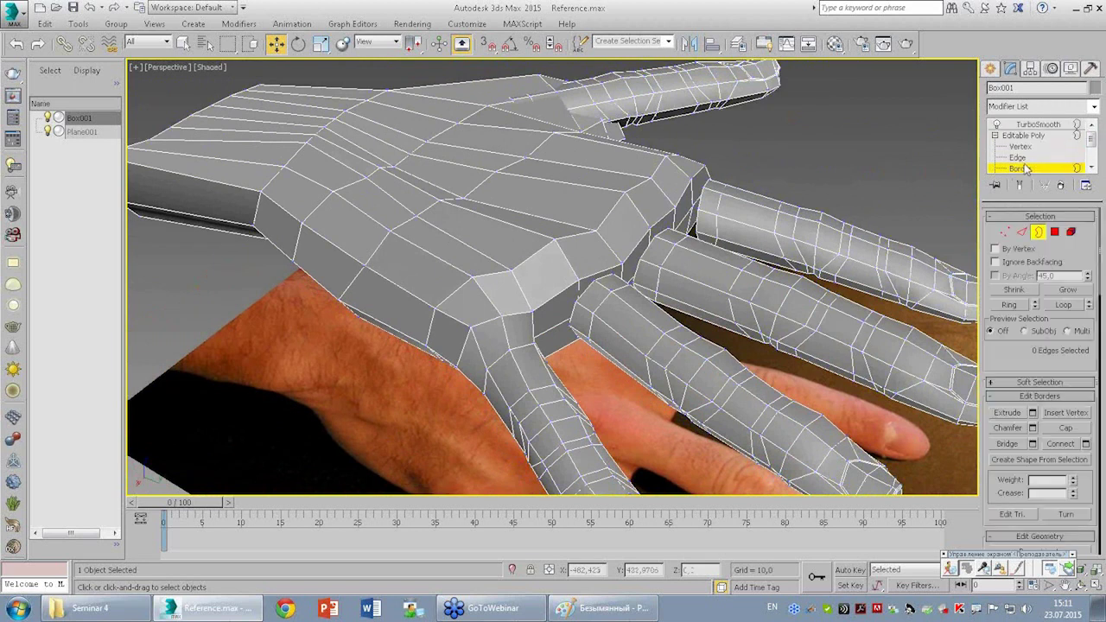
left_click(1056, 231)
left_click(557, 307)
left_click(583, 289, "ctrl")
left_click(560, 337, "ctrl")
mouse_move(560, 337)
middle_mouse_down("alt")
mouse_move(616, 275)
mouse_move(605, 289)
mouse_move(701, 273)
middle_mouse_up("alt")
left_click(585, 309, "ctrl")
left_click(609, 292)
key("1")
middle_click_drag(652, 301, 670, 298, "alt")
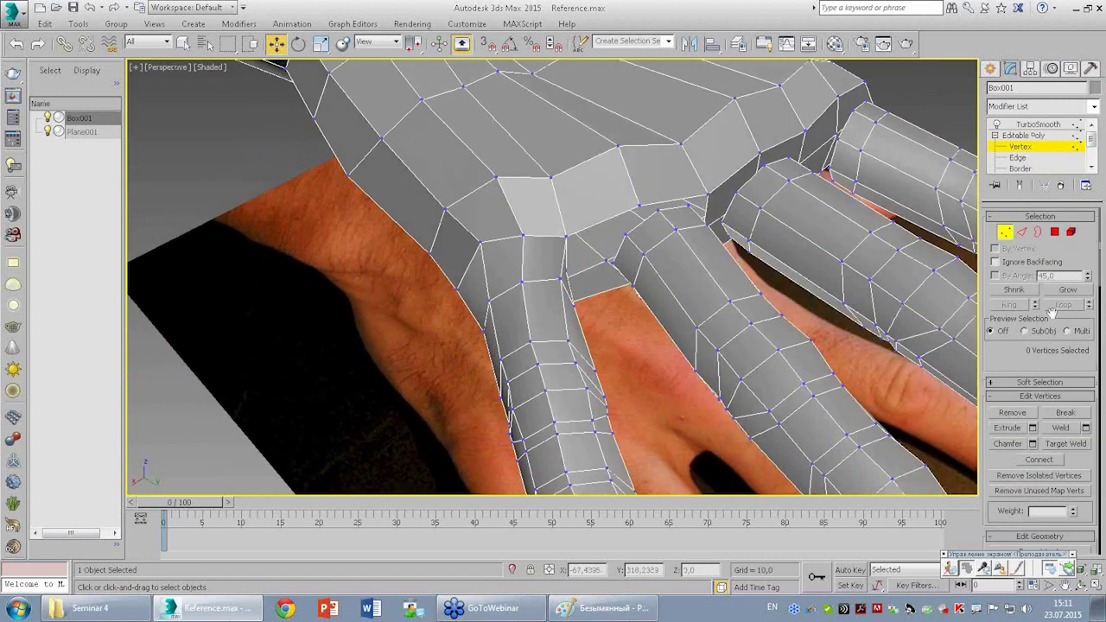
Target Weld two stray vertices in the finger gaps onto their neighbours.
left_click(1051, 445)
left_click(644, 215)
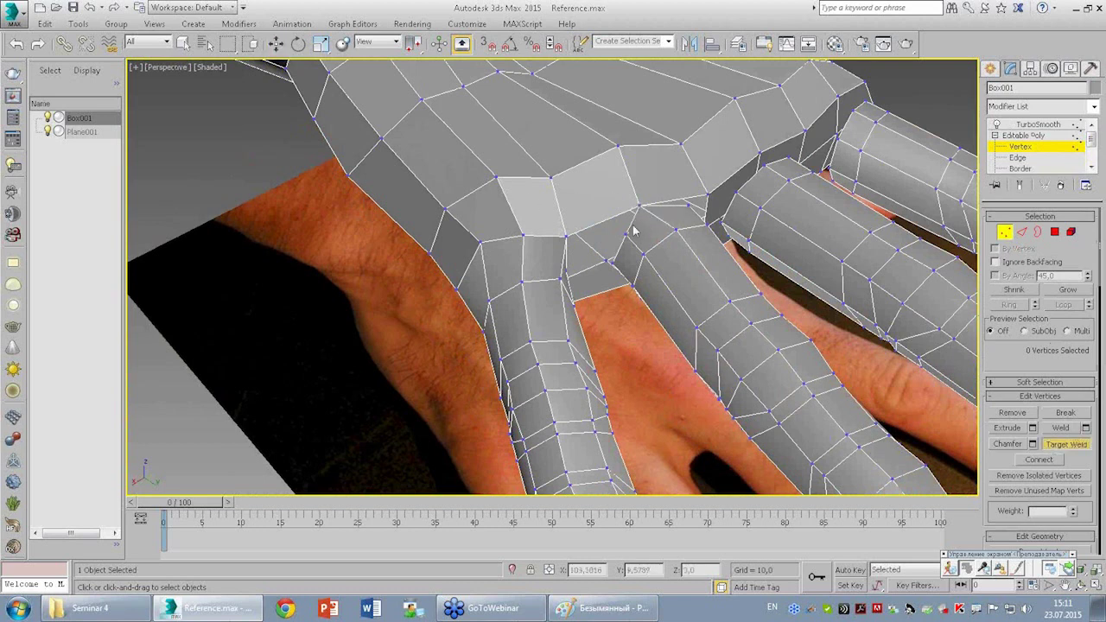
left_click(564, 235)
middle_click_drag(564, 235, 566, 285, "alt")
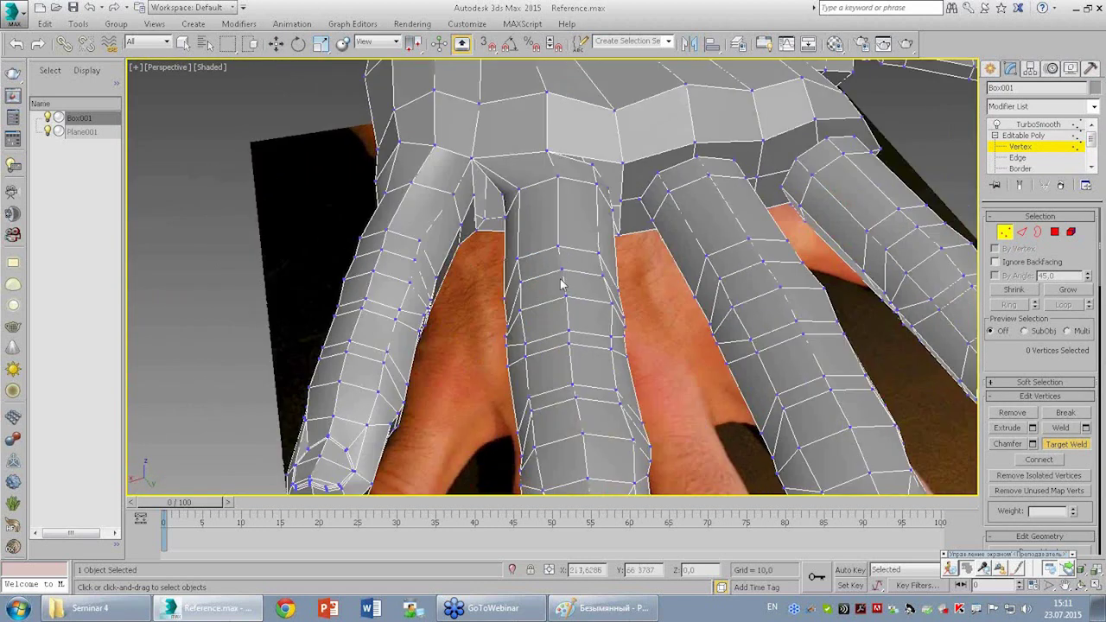
key("F3")
key("F3")
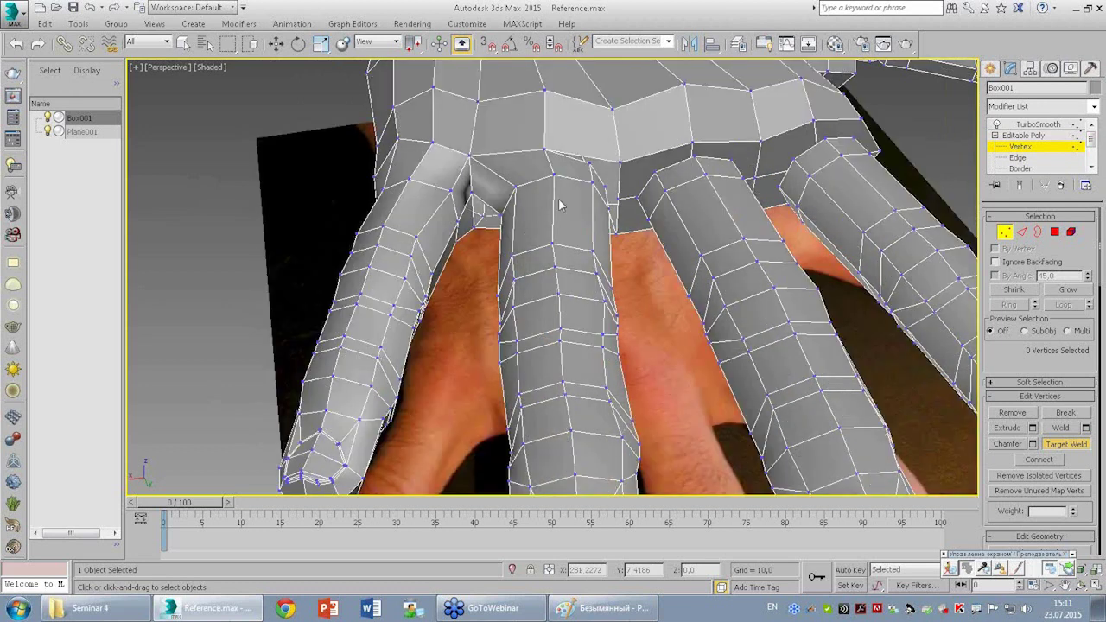
scroll(493, 204, "up", 3)
scroll(518, 220, "up", 3)
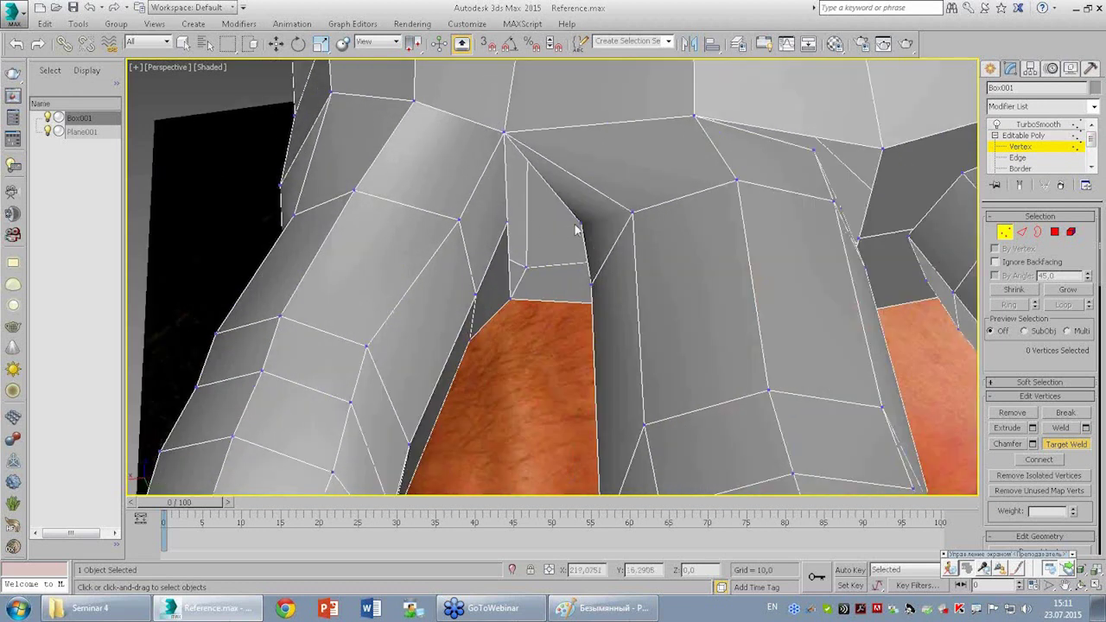
left_click(520, 224)
From below, Target Weld the five loose vertices under the fingers onto their neighbours.
mouse_move(547, 296)
middle_mouse_down("alt")
mouse_move(562, 230)
mouse_move(669, 164)
mouse_move(661, 175)
middle_mouse_up("alt")
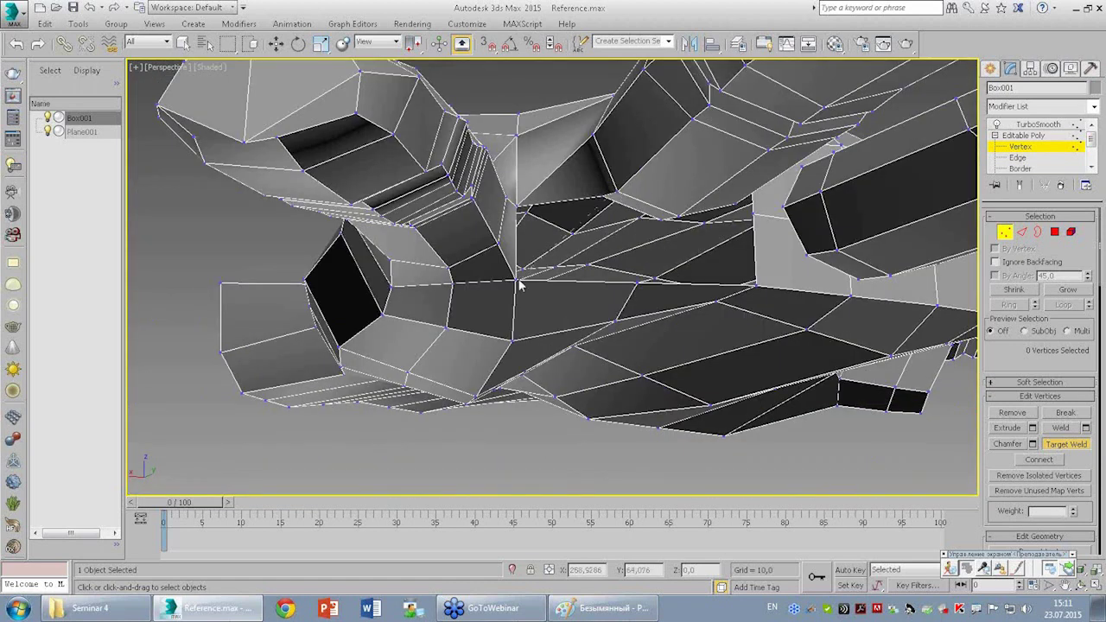
scroll(563, 239, "up", 2)
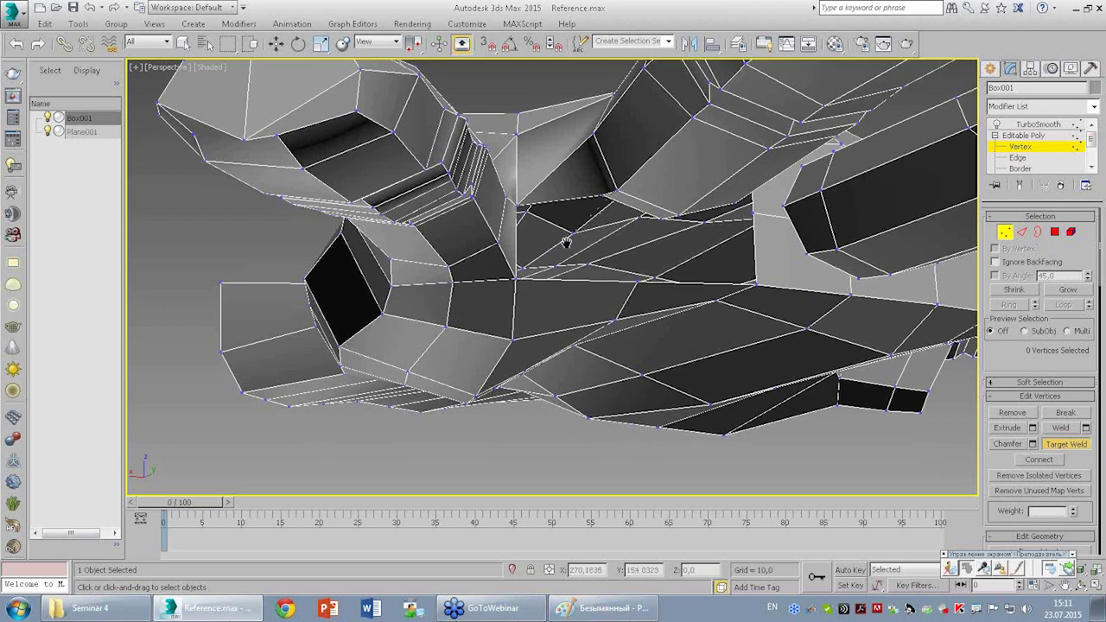
scroll(567, 239, "up", 2)
scroll(570, 224, "up", 2)
key("w")
left_click(562, 114)
left_click(1075, 443)
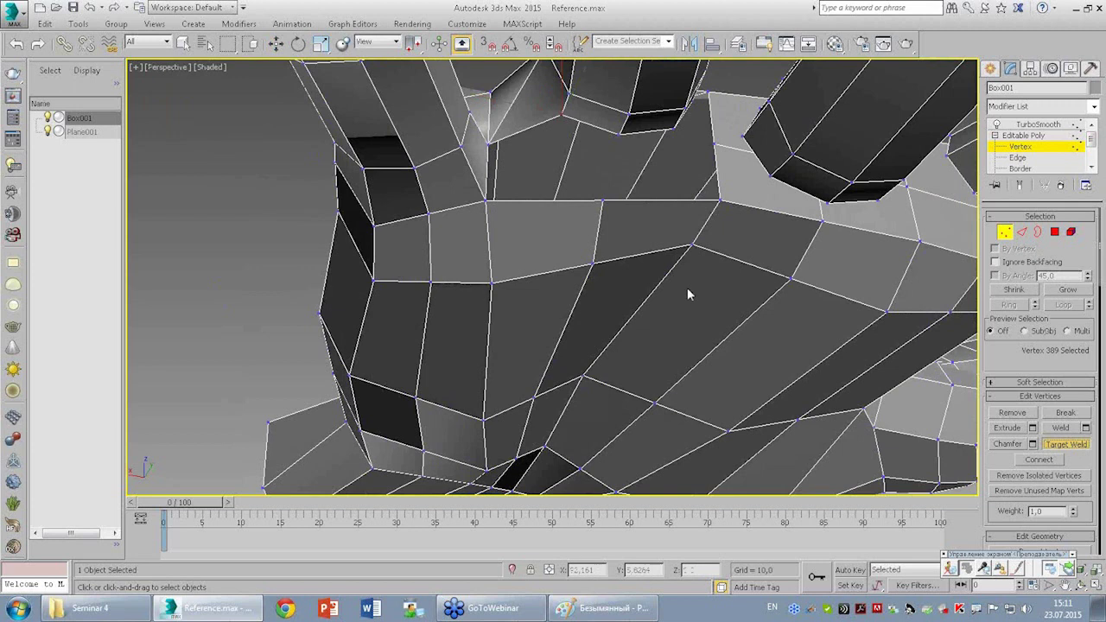
left_click(487, 199)
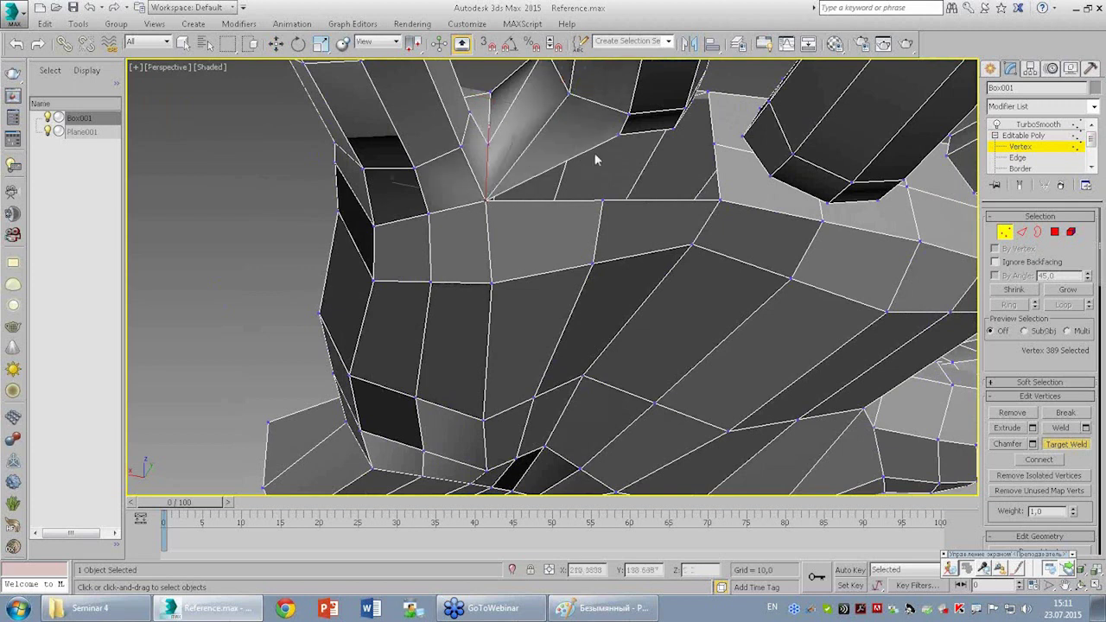
left_click(602, 200)
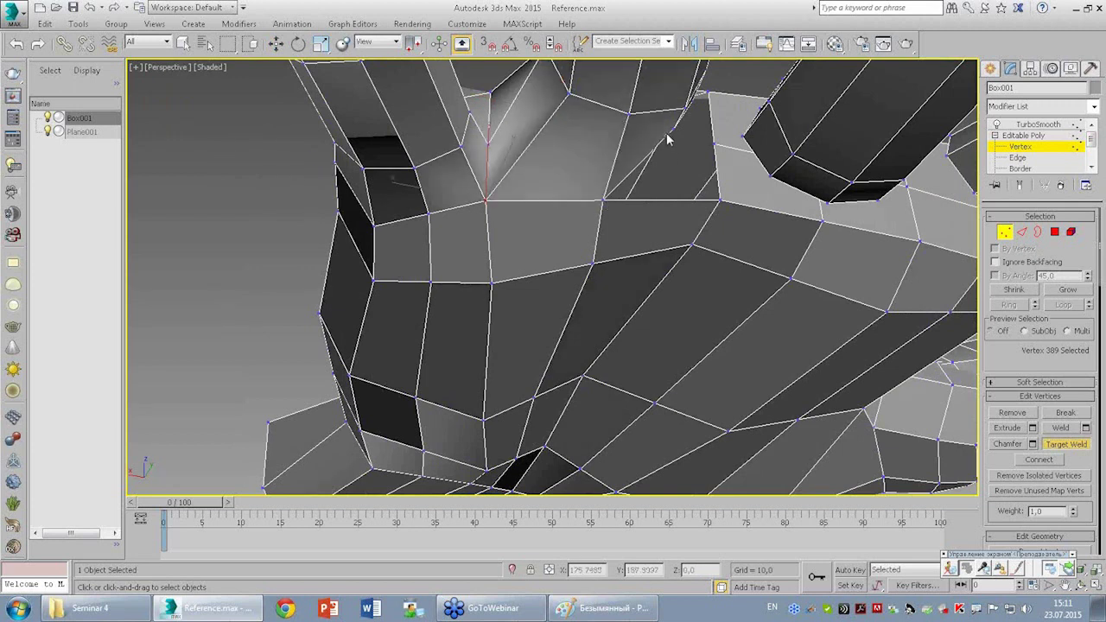
left_click(717, 199)
middle_click_drag(660, 173, 679, 176, "alt")
left_click(704, 215)
mouse_move(704, 216)
middle_mouse_down("alt")
mouse_move(691, 180)
mouse_move(658, 199)
mouse_move(621, 177)
mouse_move(717, 190)
mouse_move(596, 156)
middle_mouse_up("alt")
left_click(709, 203)
Select a vertex beneath the fingers and raise it into position.
key("w")
left_click(585, 158)
left_click_drag(612, 139, 615, 110)
mouse_move(615, 110)
middle_mouse_down("alt")
mouse_move(568, 138)
mouse_move(624, 226)
mouse_move(627, 188)
middle_mouse_up("alt")
Check the knuckle polygons at Polygon level, then clear them and go back to Vertex level.
left_click(1055, 231)
middle_click_drag(656, 233, 653, 217, "alt")
left_click(654, 226)
left_click(716, 183, "ctrl")
mouse_move(717, 183)
middle_mouse_down("alt")
mouse_move(656, 281)
mouse_move(784, 283)
mouse_move(864, 260)
mouse_move(692, 305)
mouse_move(716, 334)
middle_mouse_up("alt")
left_click(652, 259, "ctrl")
left_click(763, 275, "ctrl")
left_click(790, 285)
key("q")
scroll(886, 227, "up", 5)
key("1")
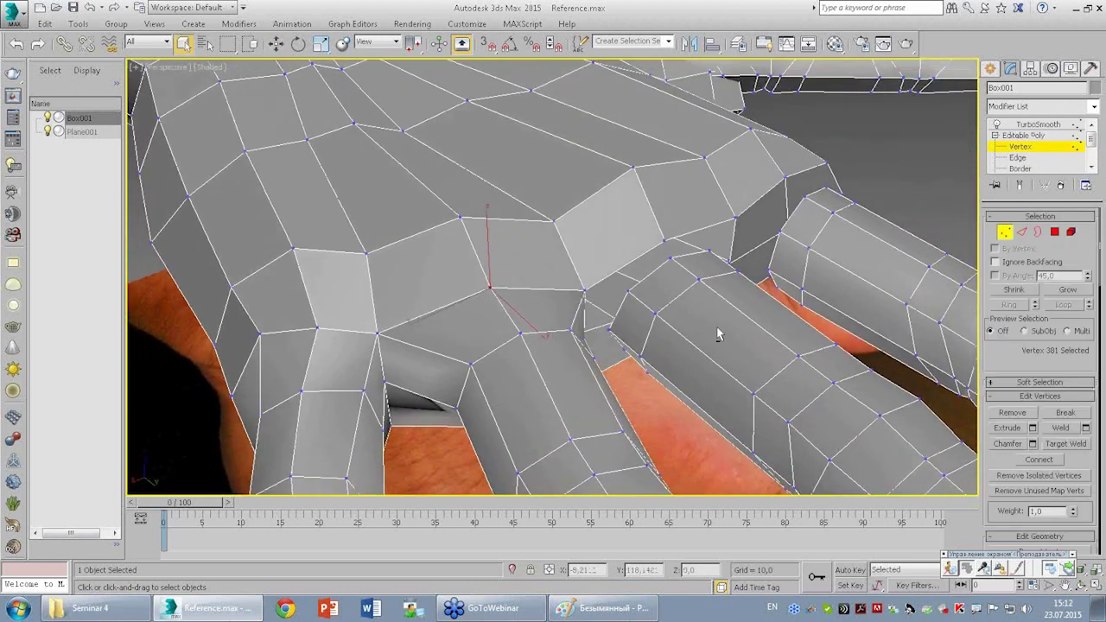
scroll(716, 334, "down", 3)
scroll(925, 349, "up", 3)
Target Weld the stray vertices in the knuckle gaps onto neighbouring vertices.
left_click(1065, 445)
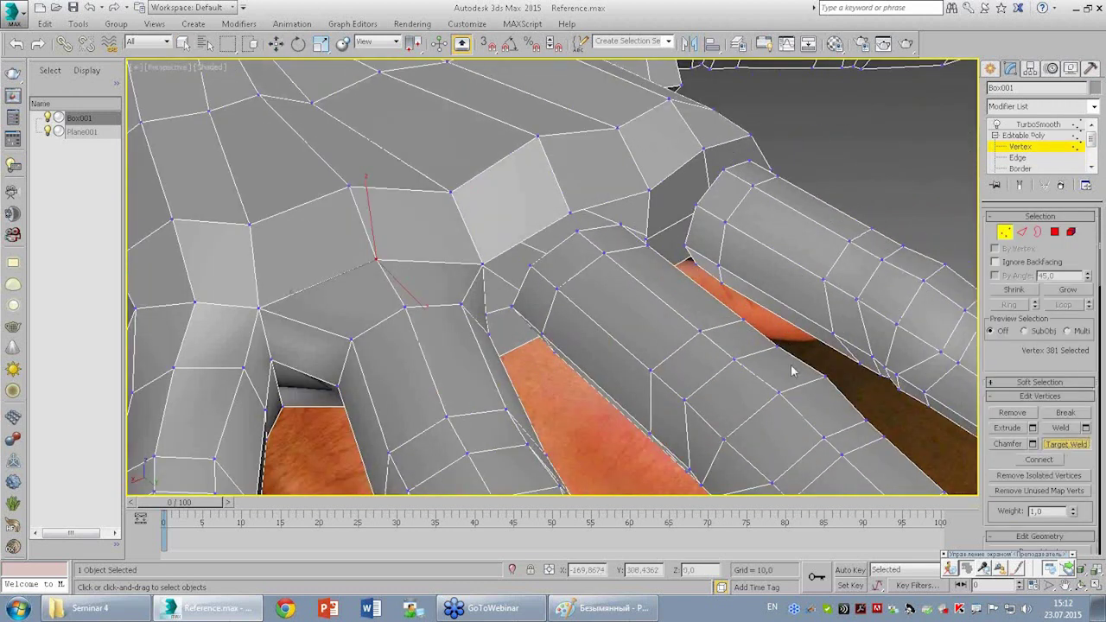
left_click(570, 216)
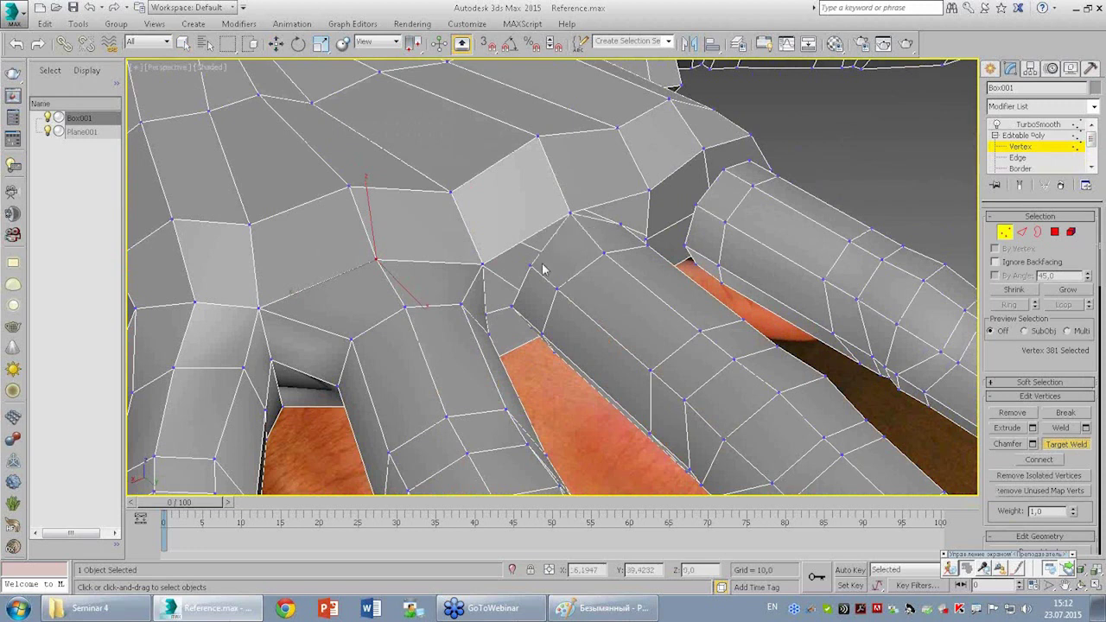
left_click(483, 266)
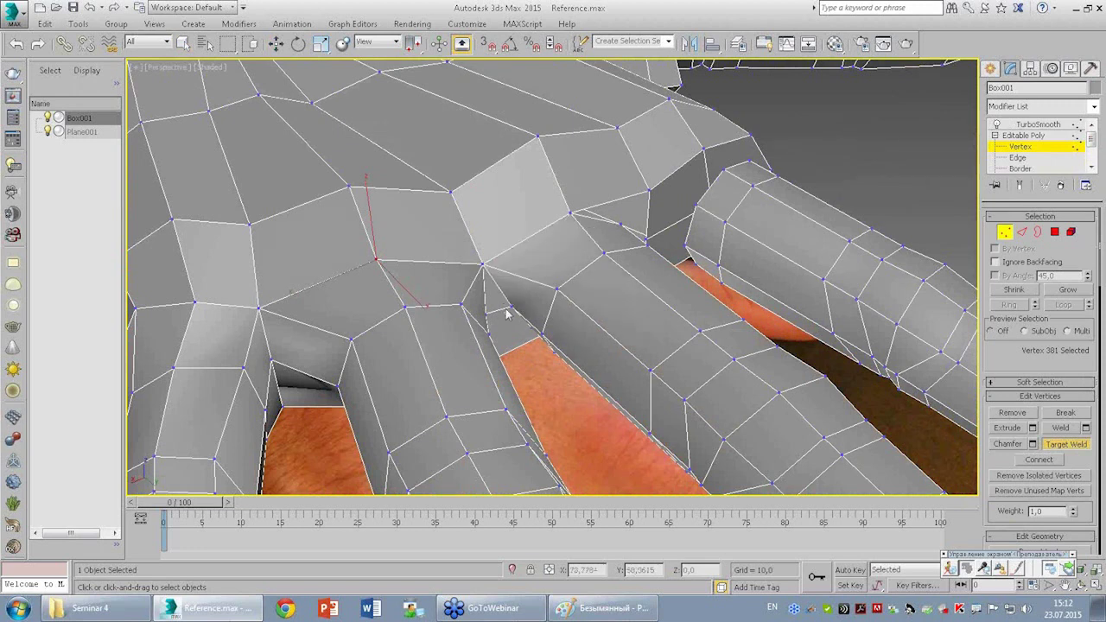
key("F3")
key("F3")
middle_click_drag(579, 287, 590, 222, "alt")
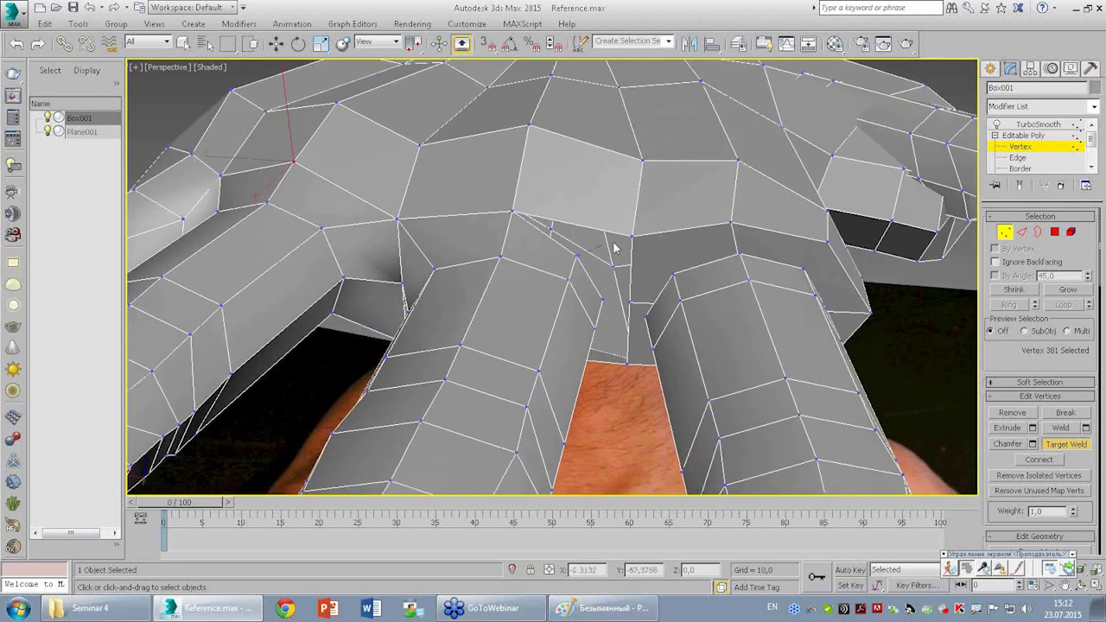
left_click(630, 238)
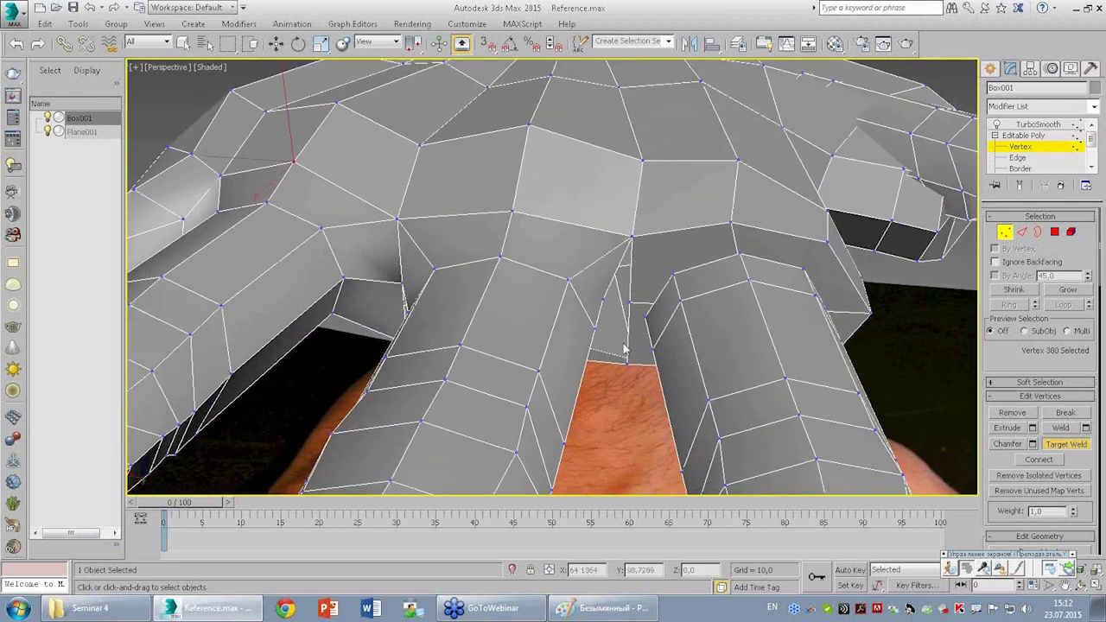
mouse_move(633, 311)
middle_mouse_down("alt")
mouse_move(552, 291)
mouse_move(580, 302)
mouse_move(618, 292)
middle_mouse_up("alt")
right_click(617, 292)
Weld the knuckle-gap vertex and another stray vertex under the knuckles into nearby ones.
left_click(612, 274)
left_click(1057, 443)
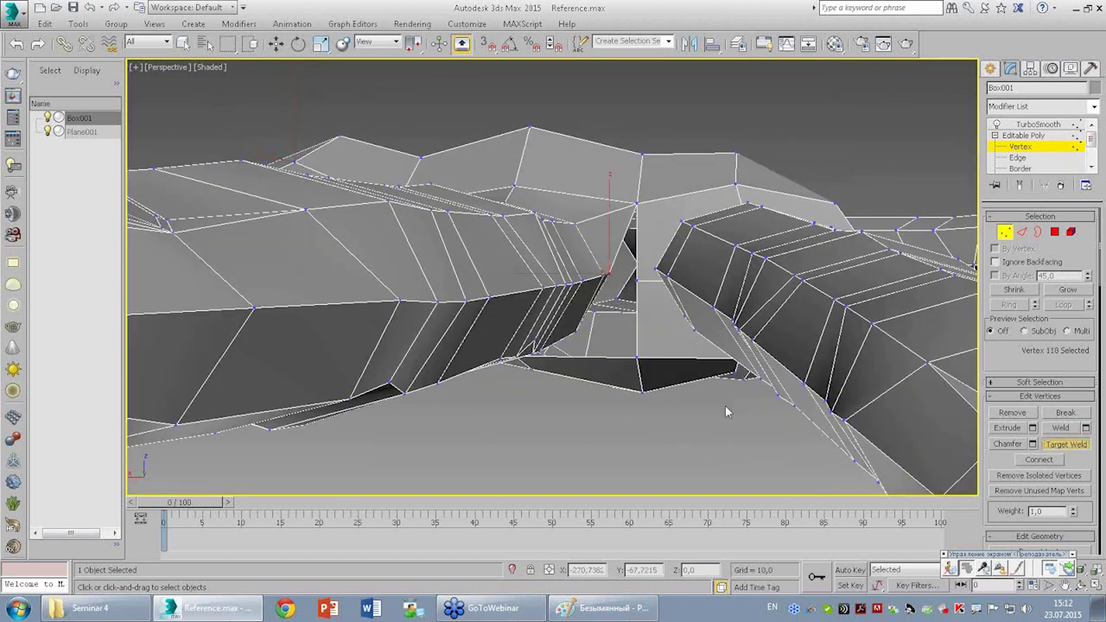
left_click(636, 283)
scroll(636, 284, "up", 3)
middle_click_drag(636, 284, 580, 298, "alt")
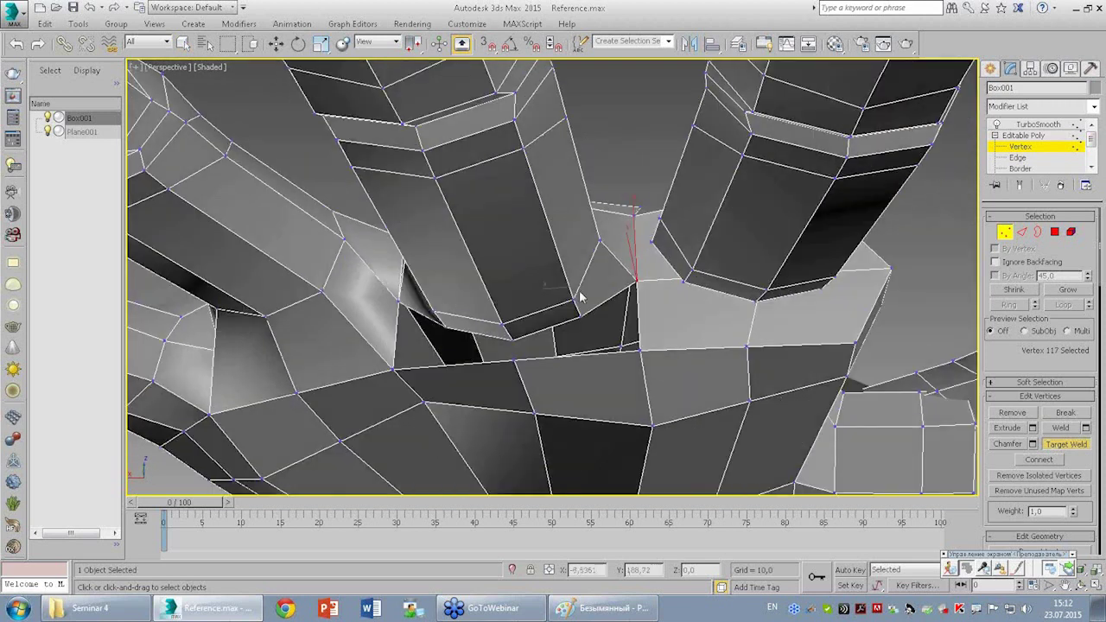
left_click(636, 352)
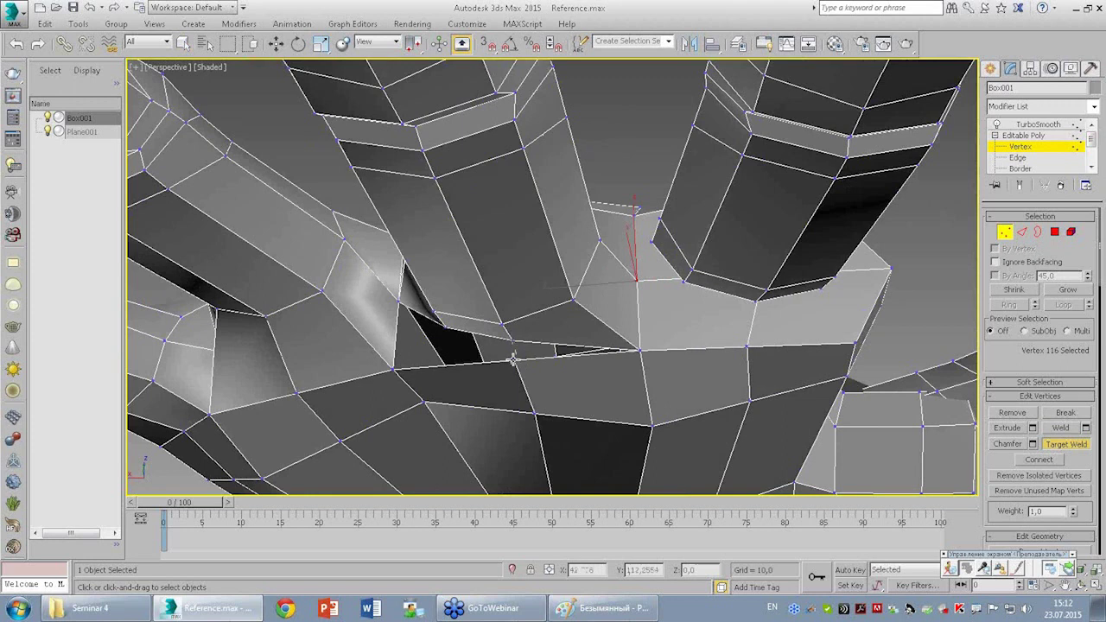
middle_click_drag(475, 348, 450, 286, "alt")
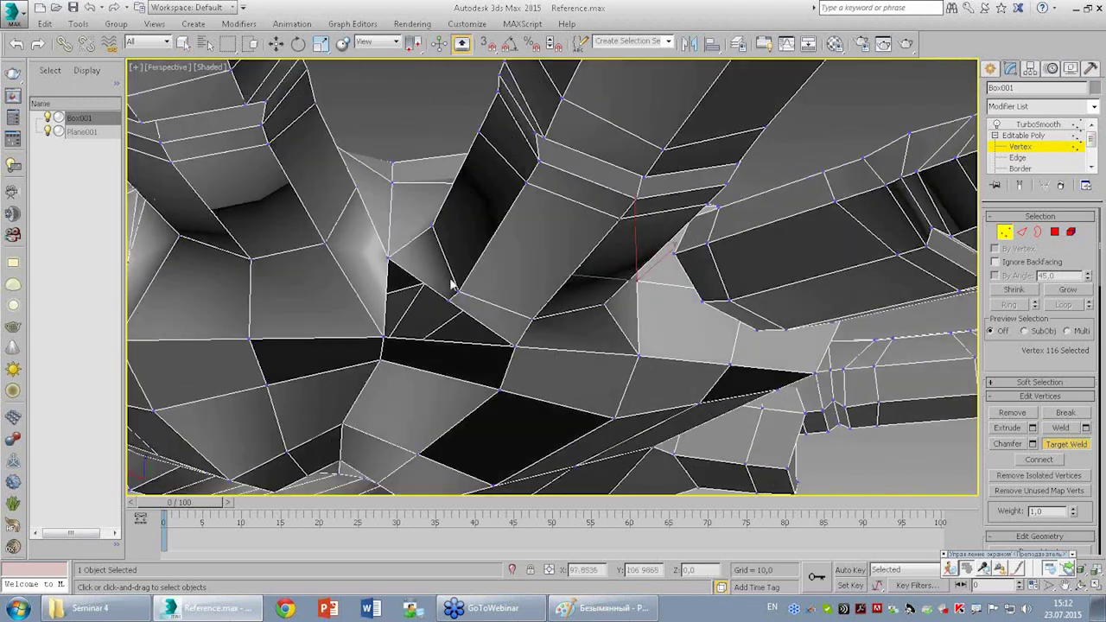
middle_click_drag(390, 343, 613, 257, "alt")
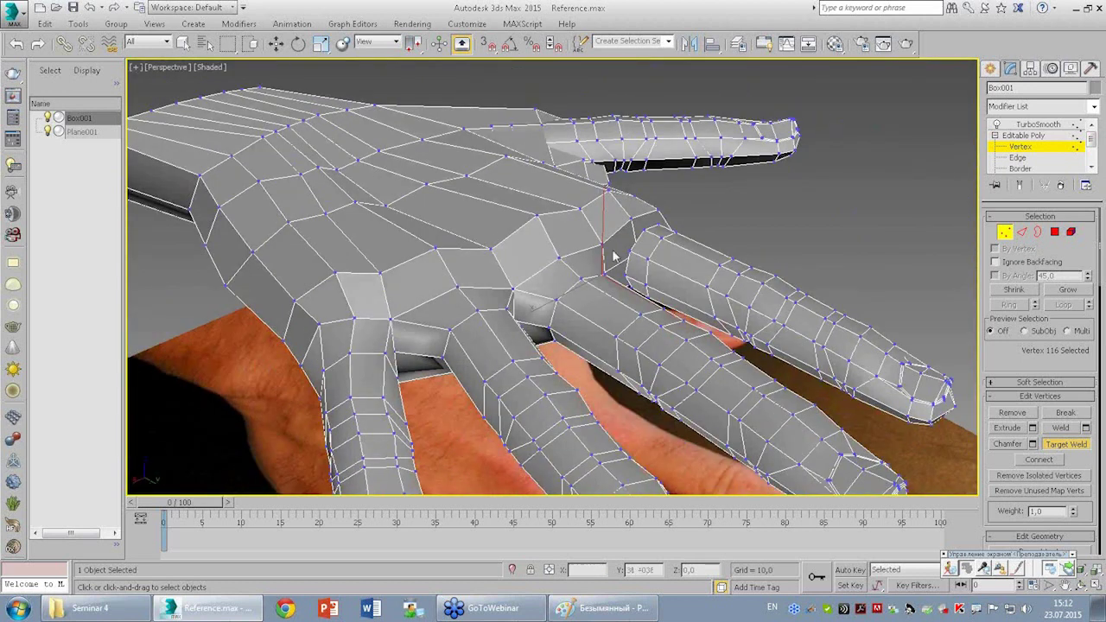
right_click(613, 257)
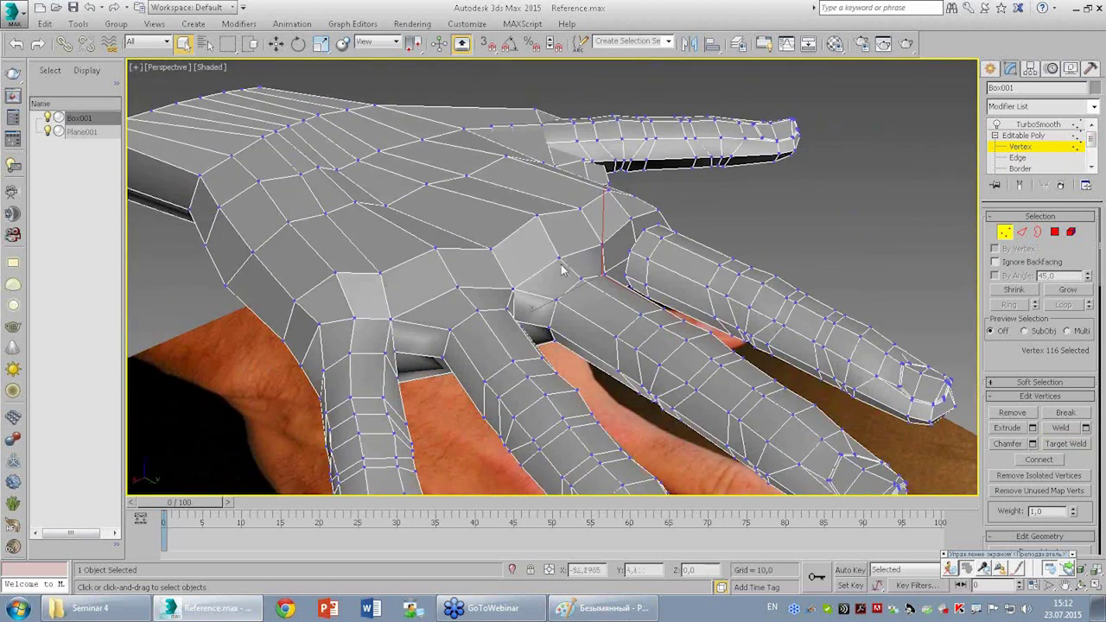
Raise the selected vertices, then box-select a larger vertex group across the hand.
middle_click_drag(563, 267, 587, 255, "alt")
key("w")
mouse_move(587, 248)
left_mouse_down()
mouse_move(482, 296)
mouse_move(623, 223)
left_mouse_up()
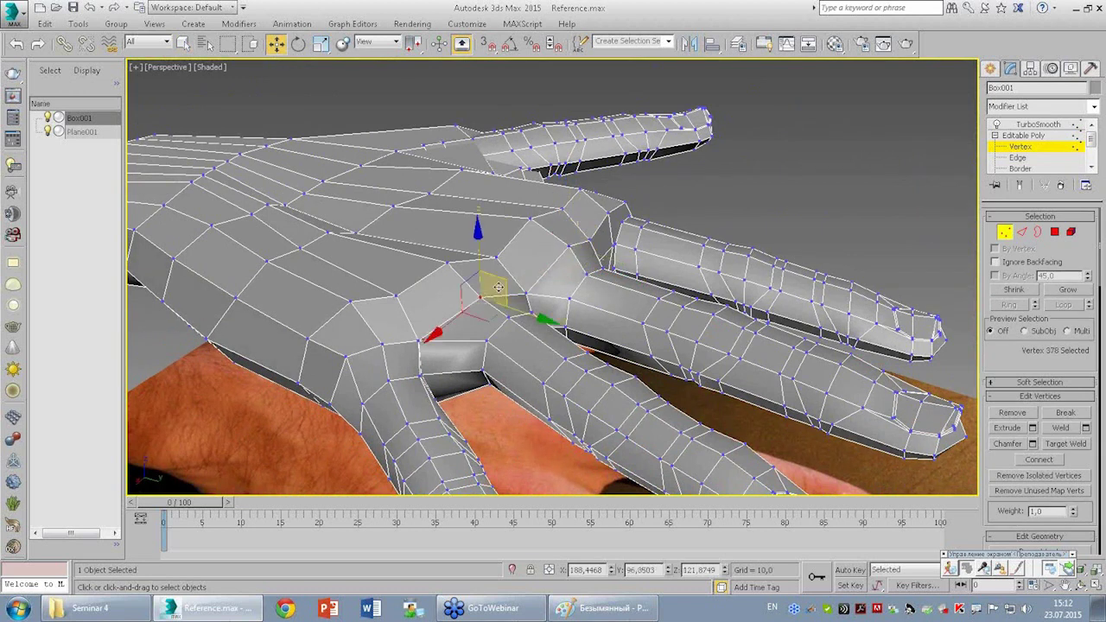
mouse_move(626, 213)
middle_mouse_down()
mouse_move(607, 217)
mouse_move(720, 326)
middle_mouse_up()
scroll(721, 326, "up", 5)
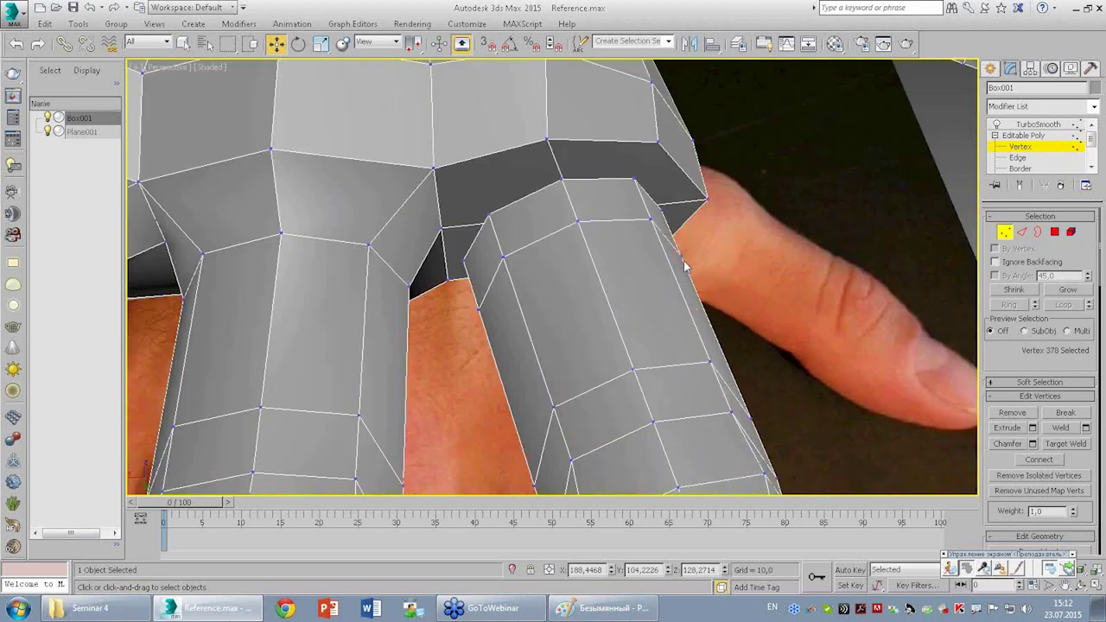
left_click(1068, 443)
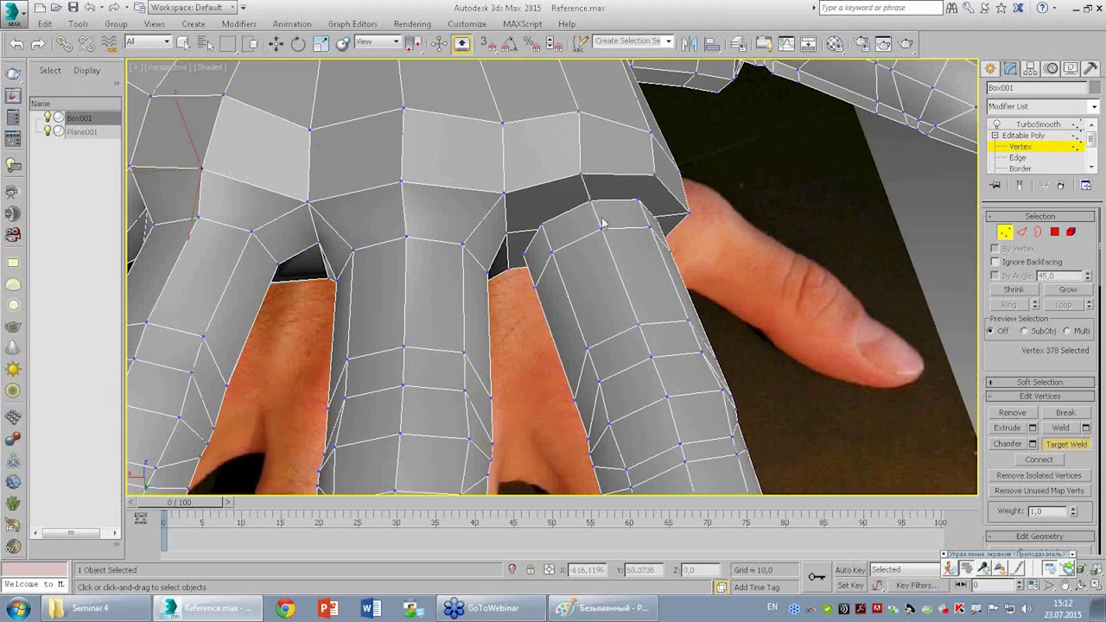
Check the faces between the finger bases at Polygon level, then return to Vertex level.
key("w")
key("2")
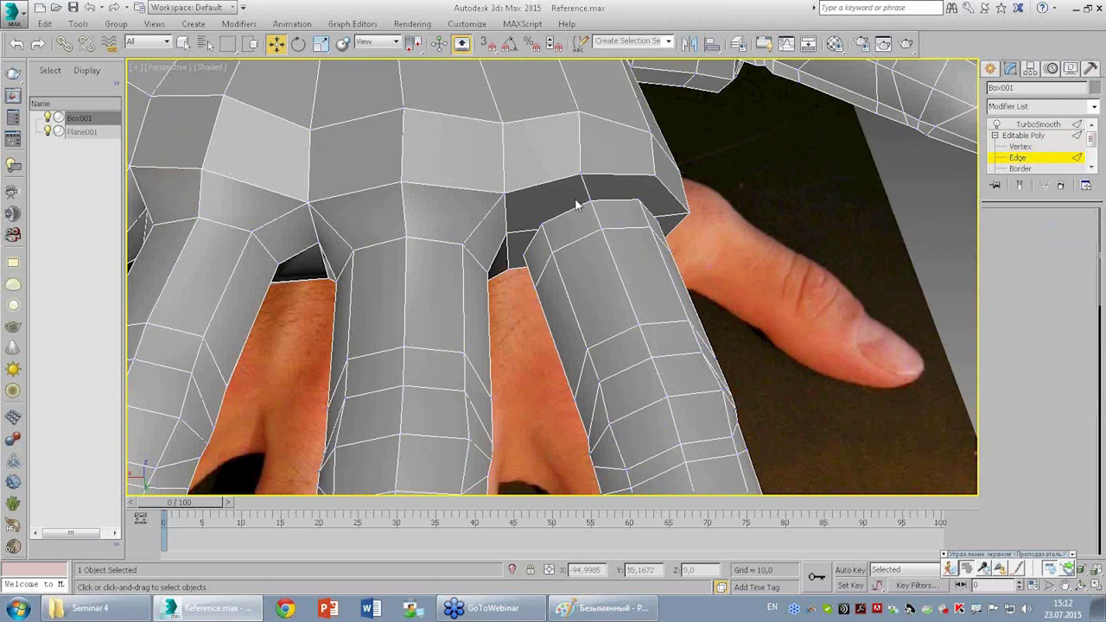
key("4")
left_click(577, 190)
left_click(624, 196, "ctrl")
middle_click_drag(624, 197, 518, 240, "alt")
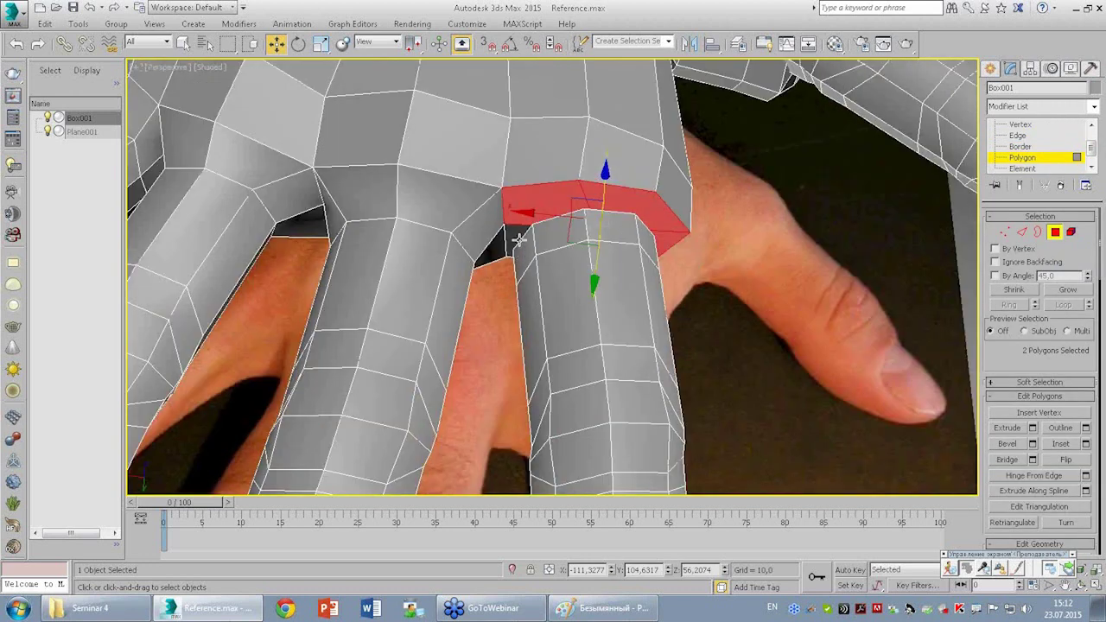
left_click(513, 231, "ctrl")
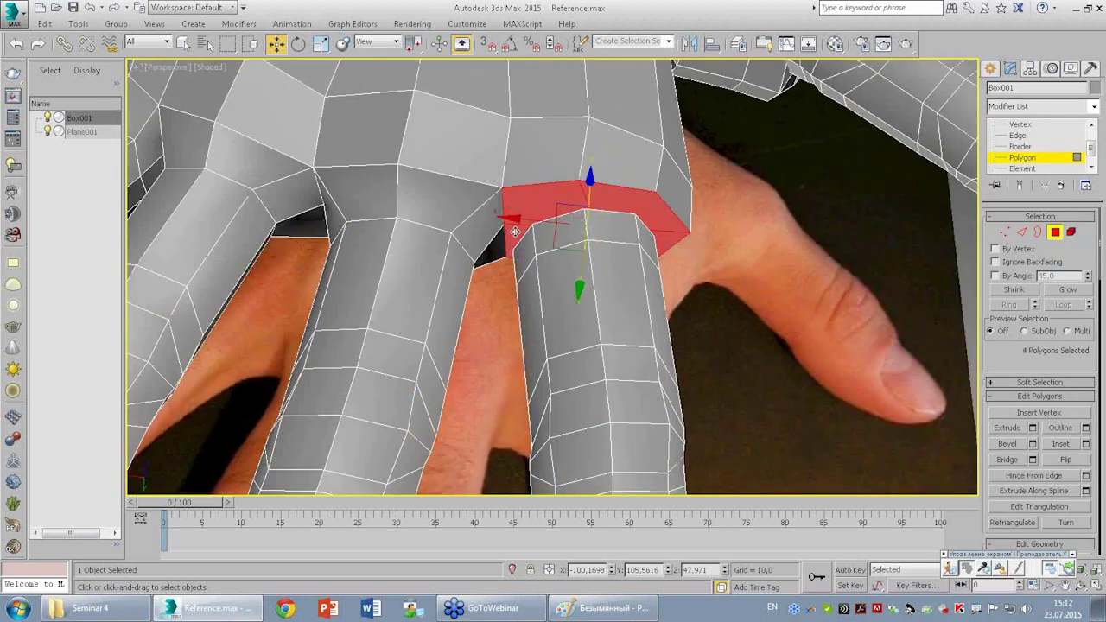
key("1")
Target Weld four loose vertices at the finger bases onto their neighbours.
left_click(1064, 443)
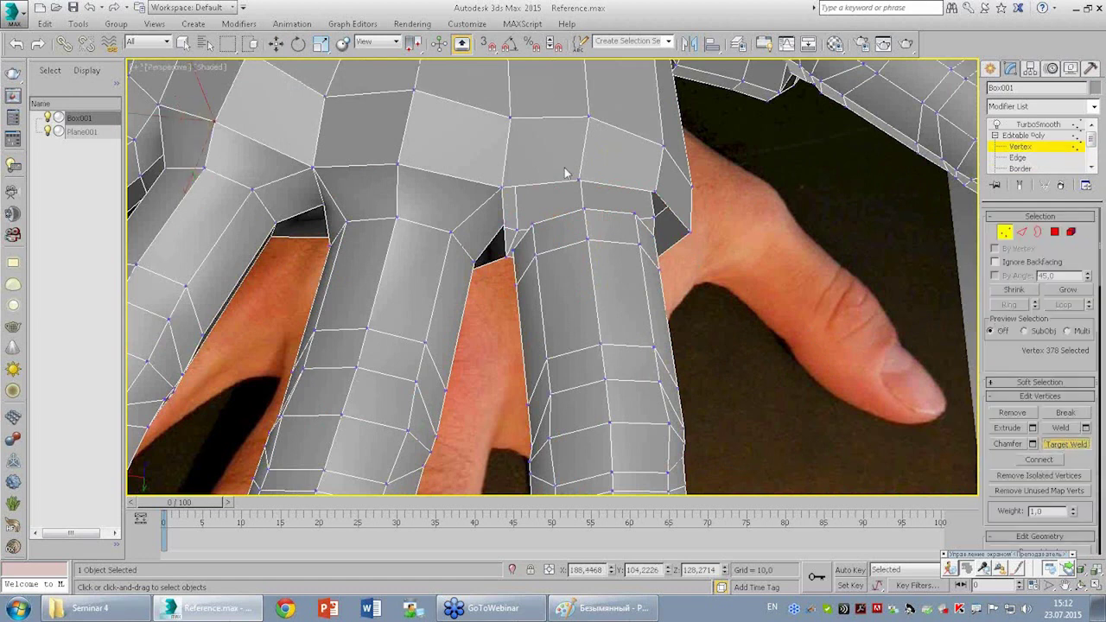
left_click(578, 181)
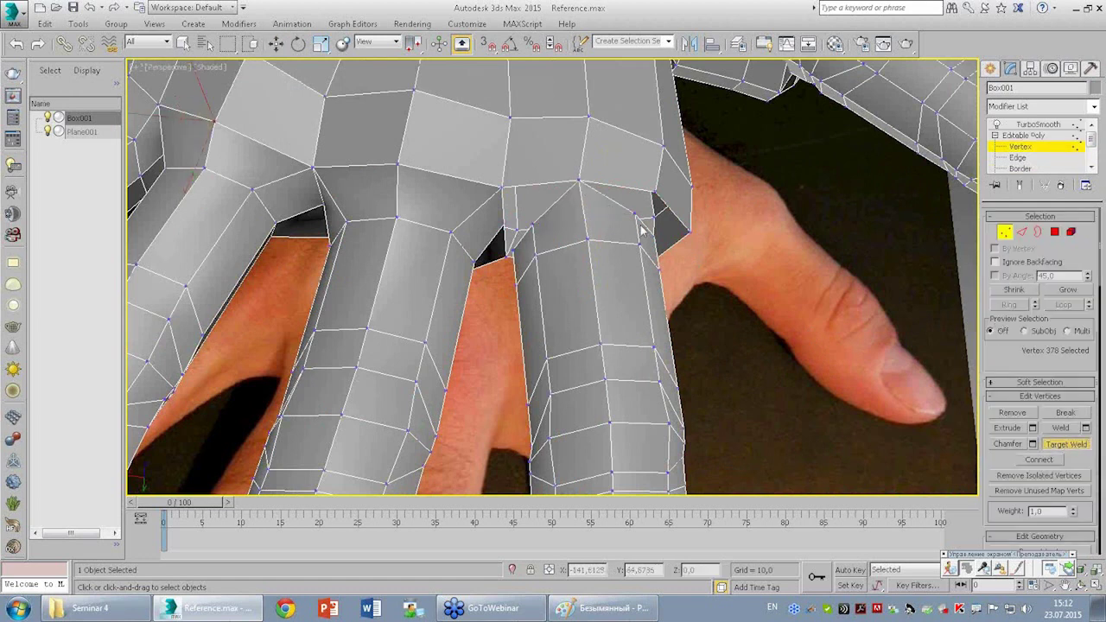
left_click(654, 192)
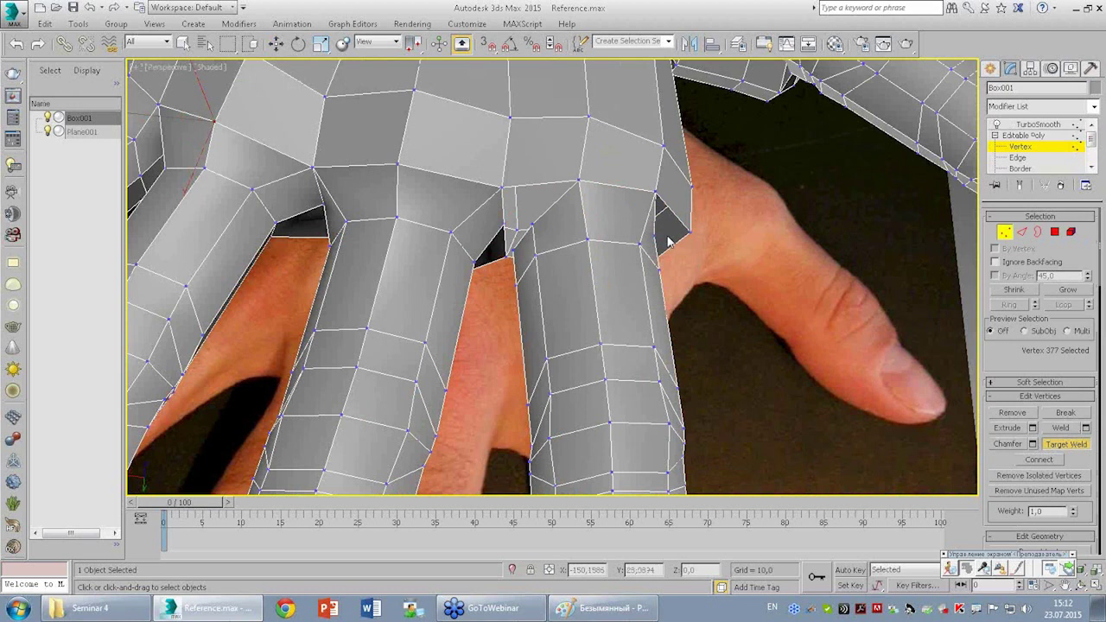
scroll(595, 195, "up", 5)
middle_click_drag(596, 195, 501, 281, "alt")
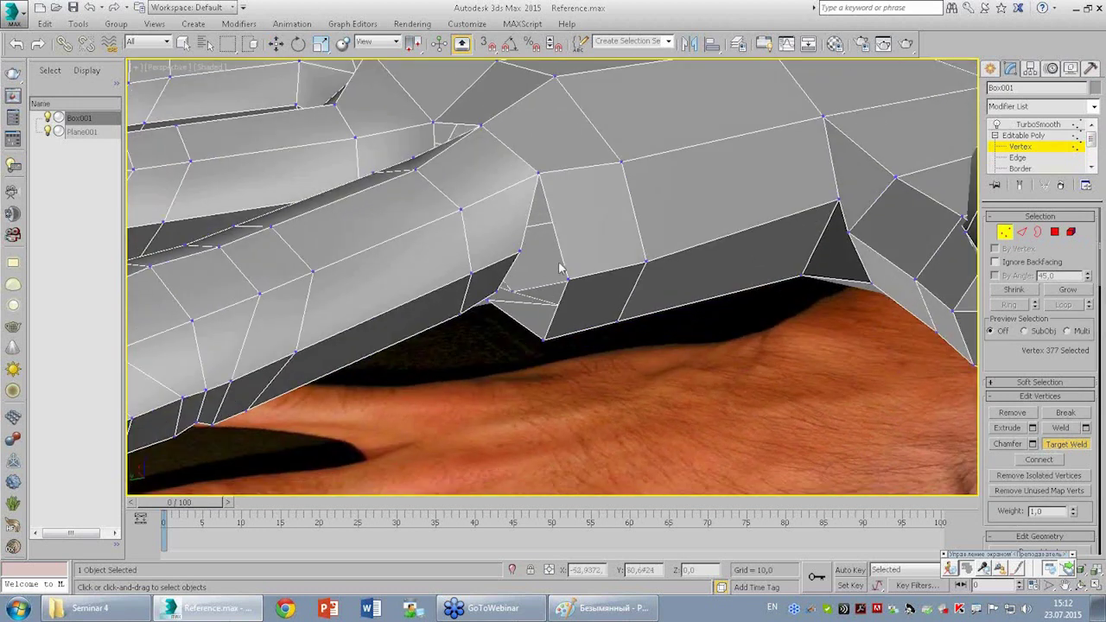
left_click(567, 278)
mouse_move(533, 291)
middle_mouse_down("alt")
mouse_move(440, 99)
mouse_move(501, 362)
mouse_move(490, 298)
middle_mouse_up("alt")
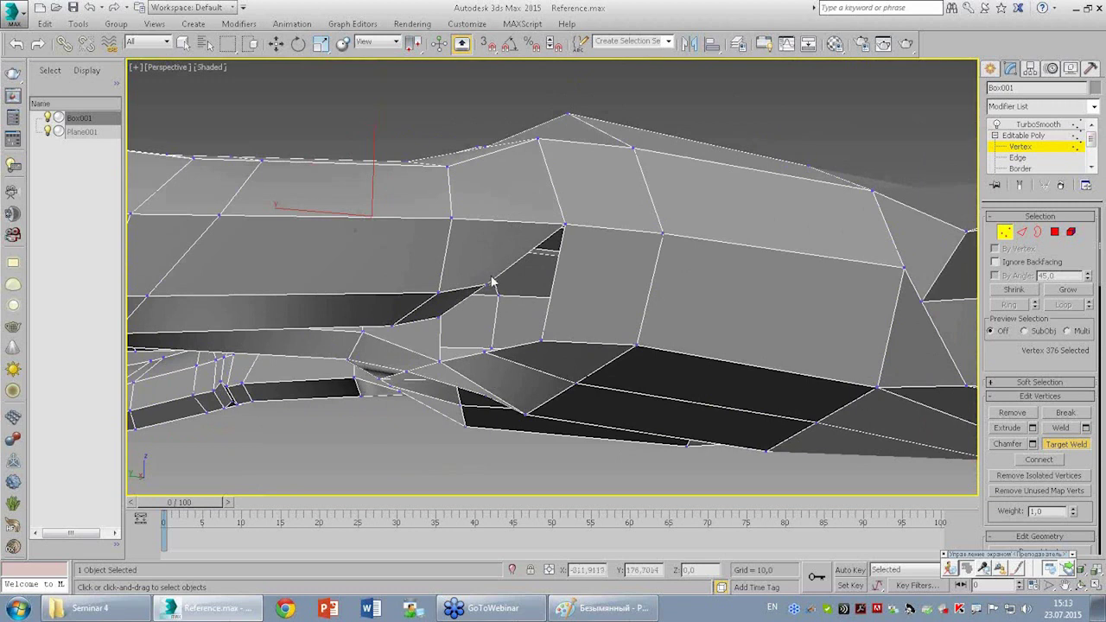
left_click(538, 342)
Weld the last loose vertices at the finger joints and knuckle, bringing the count to 372.
scroll(486, 294, "up", 3)
mouse_move(486, 294)
middle_mouse_down("alt")
mouse_move(575, 366)
mouse_move(612, 284)
middle_mouse_up("alt")
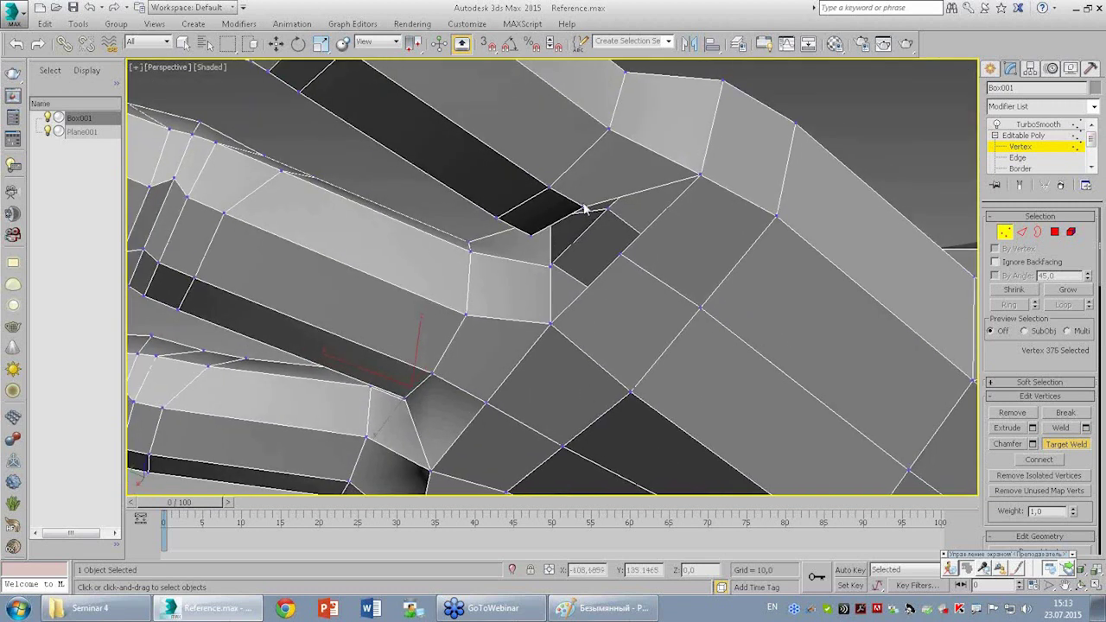
left_click(618, 257)
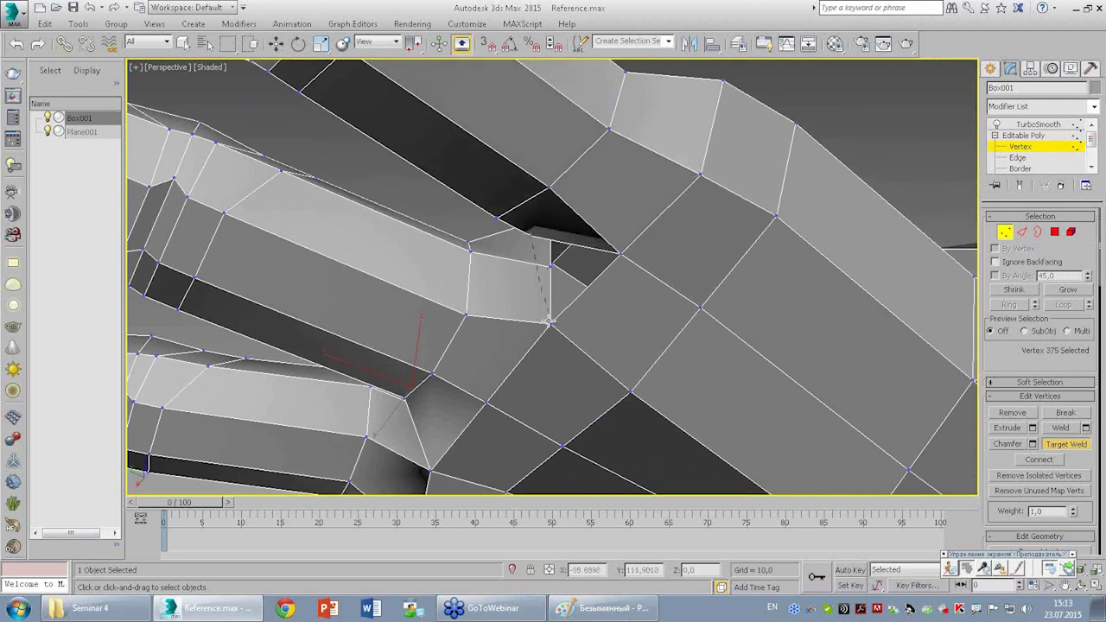
left_click(548, 322)
scroll(546, 278, "down", 5)
middle_click_drag(546, 277, 622, 394, "alt")
scroll(605, 357, "up", 3)
scroll(622, 395, "up", 2)
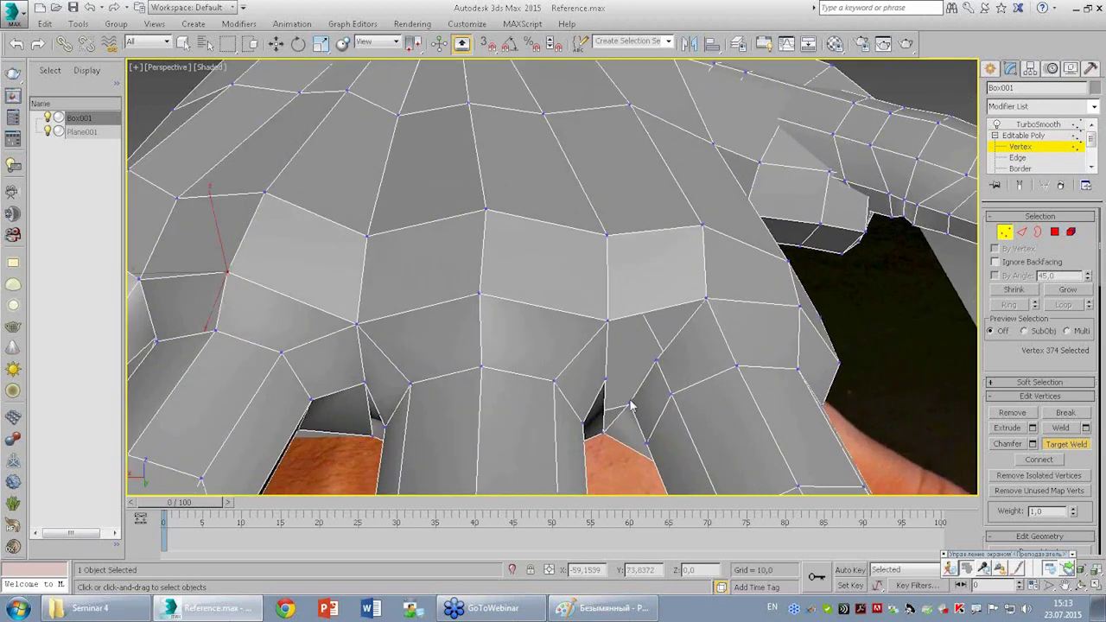
left_click(606, 381)
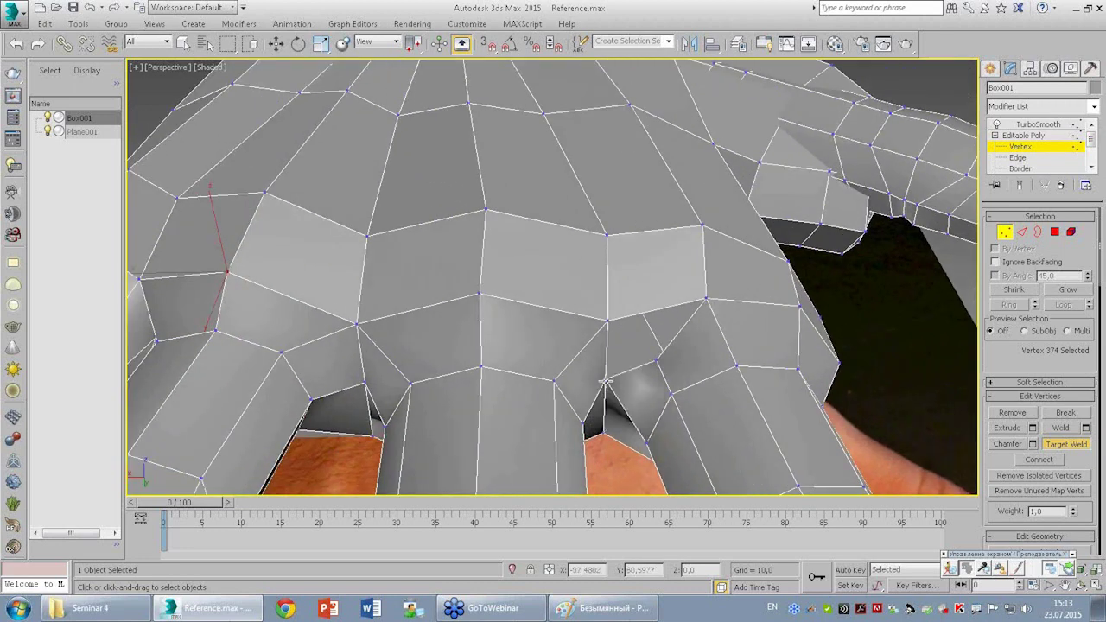
left_click(607, 320)
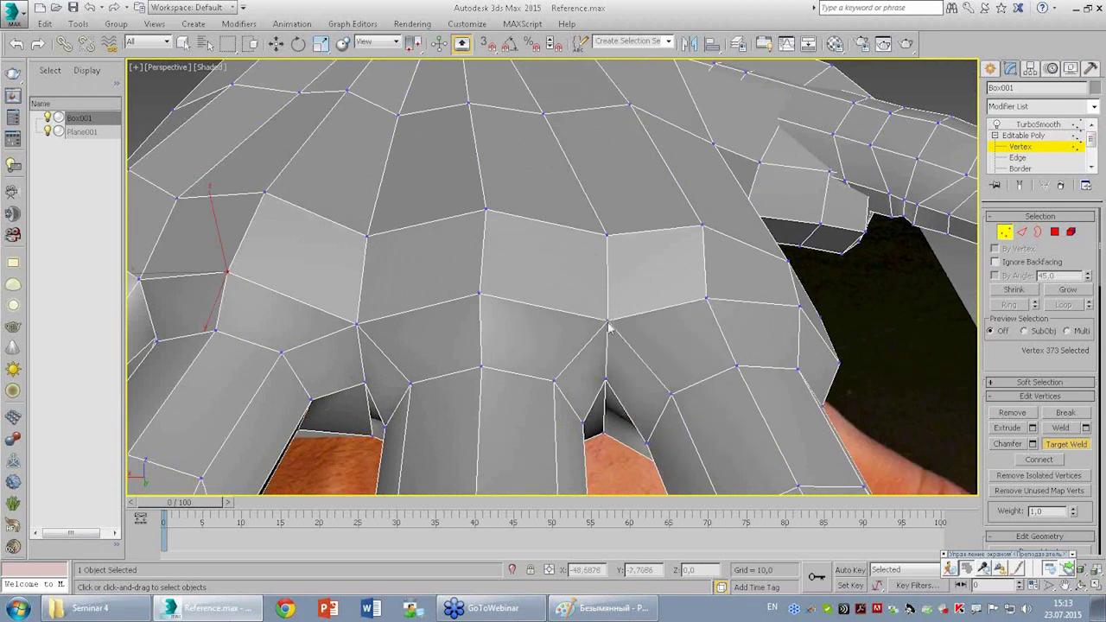
key("w")
scroll(672, 334, "down", 3)
Nudge a vertex at the finger base upward into place.
middle_click_drag(672, 335, 624, 189, "alt")
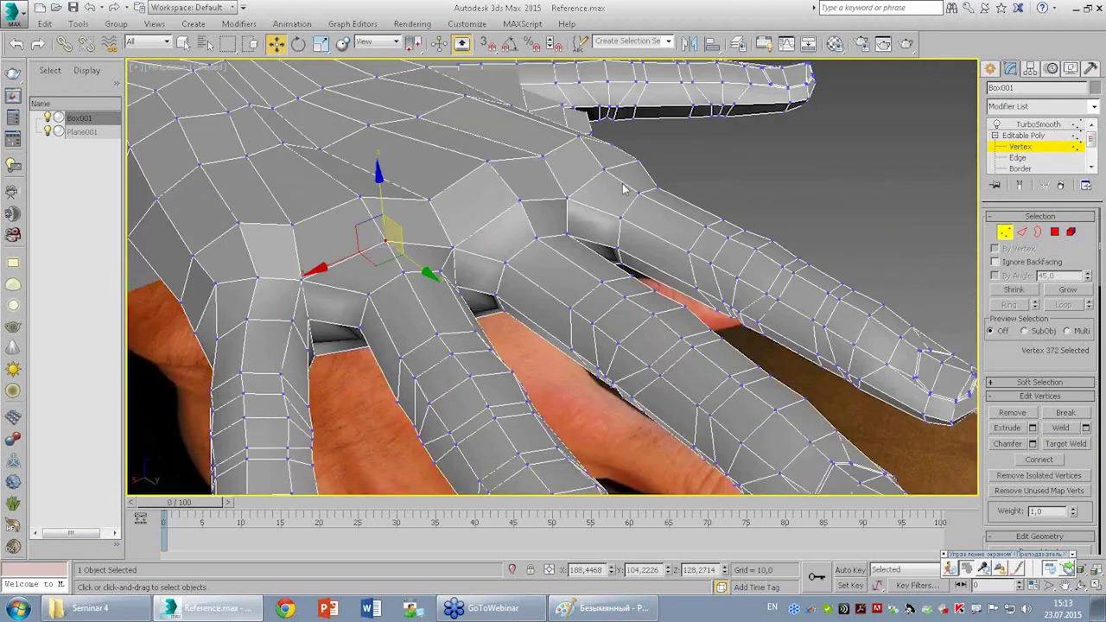
left_click(604, 169)
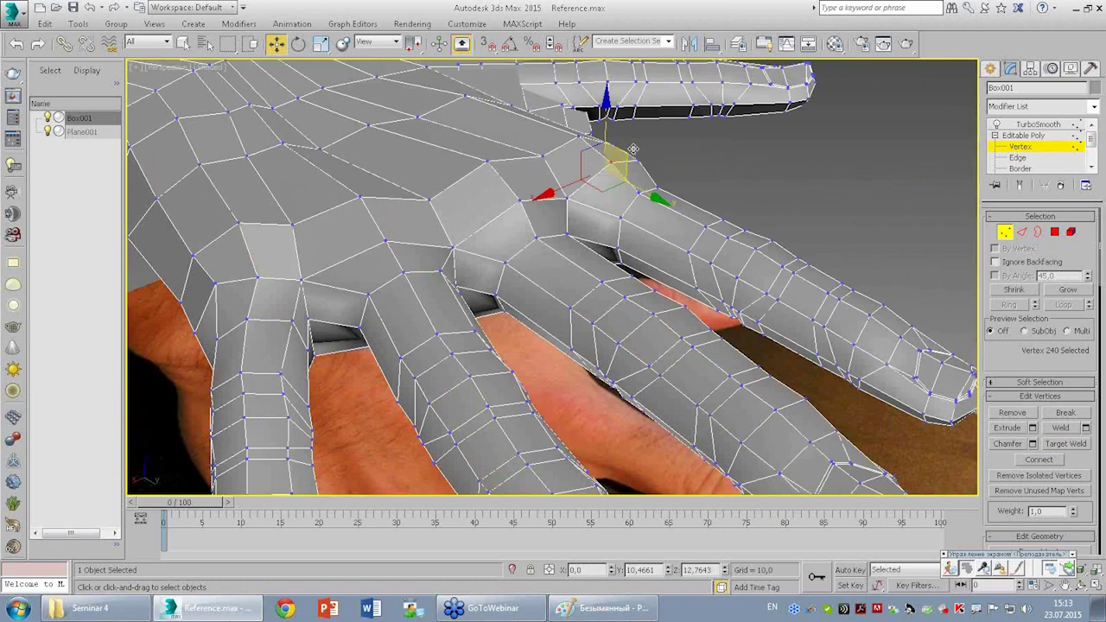
left_click_drag(626, 156, 626, 142)
mouse_move(626, 143)
middle_mouse_down("alt")
mouse_move(639, 297)
mouse_move(546, 202)
mouse_move(577, 251)
middle_mouse_up("alt")
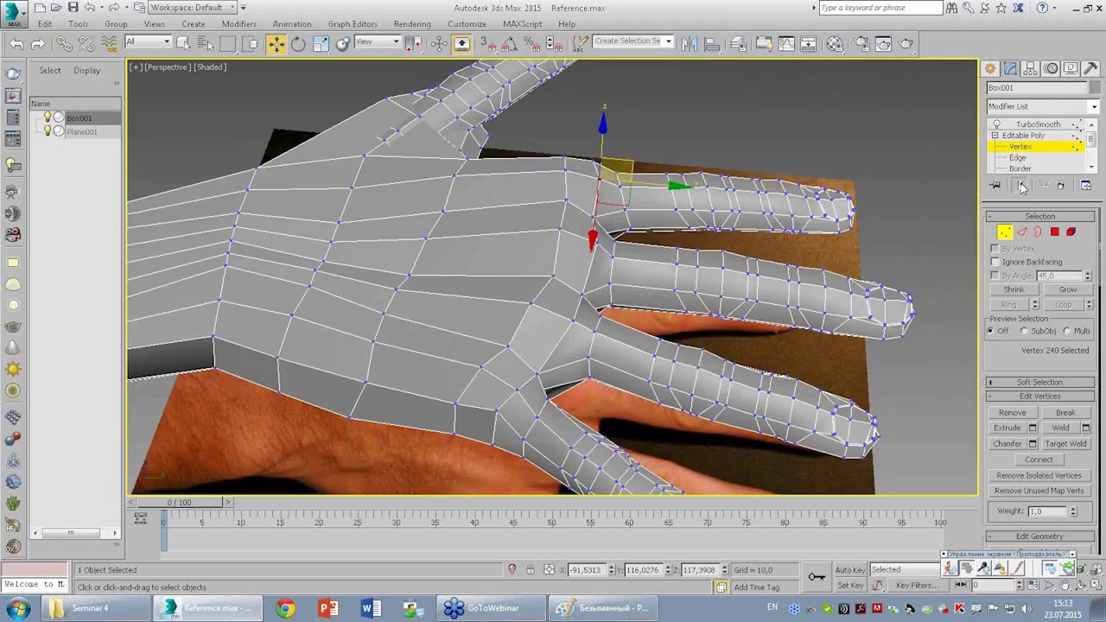
Turn on Show End Result, exit Vertex level and deselect the hand to see the TurboSmooth result.
left_click(1019, 184)
middle_click_drag(666, 304, 747, 325, "alt")
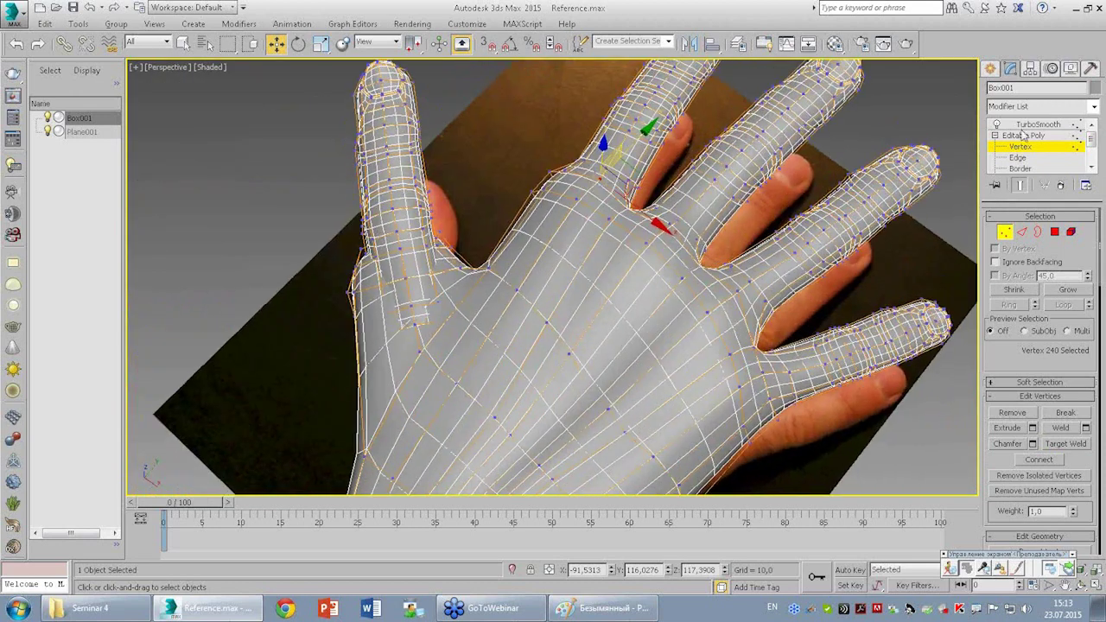
left_click(1023, 136)
mouse_move(768, 271)
middle_mouse_down("alt")
mouse_move(651, 306)
mouse_move(646, 262)
middle_mouse_up("alt")
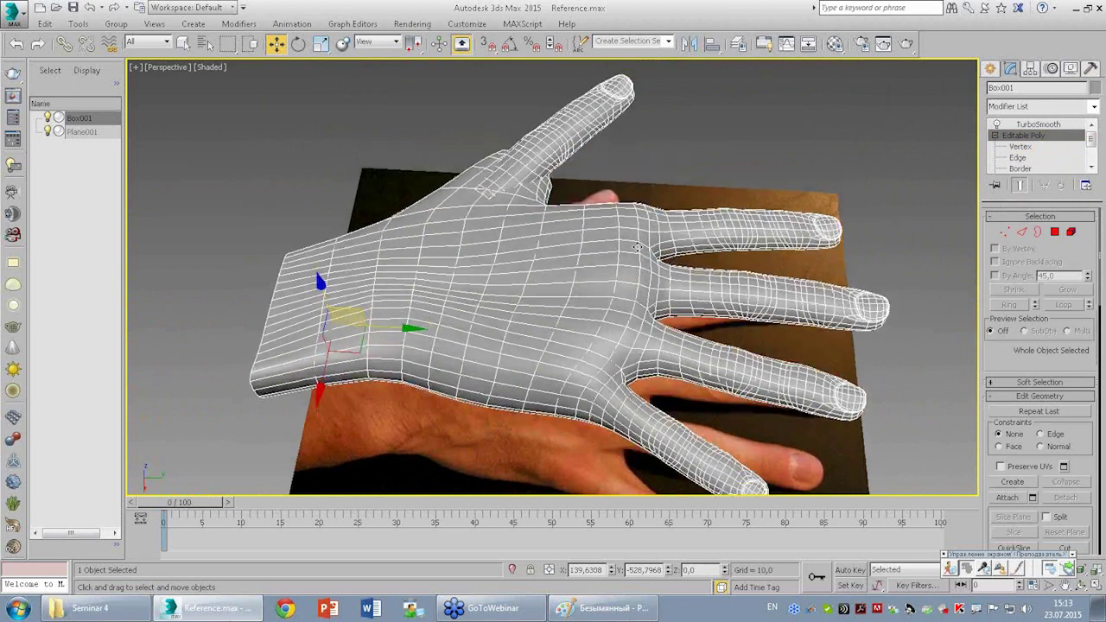
left_click(739, 160)
mouse_move(739, 159)
middle_mouse_down("alt")
mouse_move(691, 299)
mouse_move(654, 320)
mouse_move(560, 242)
mouse_move(683, 296)
mouse_move(699, 321)
mouse_move(777, 305)
mouse_move(681, 312)
middle_mouse_up("alt")
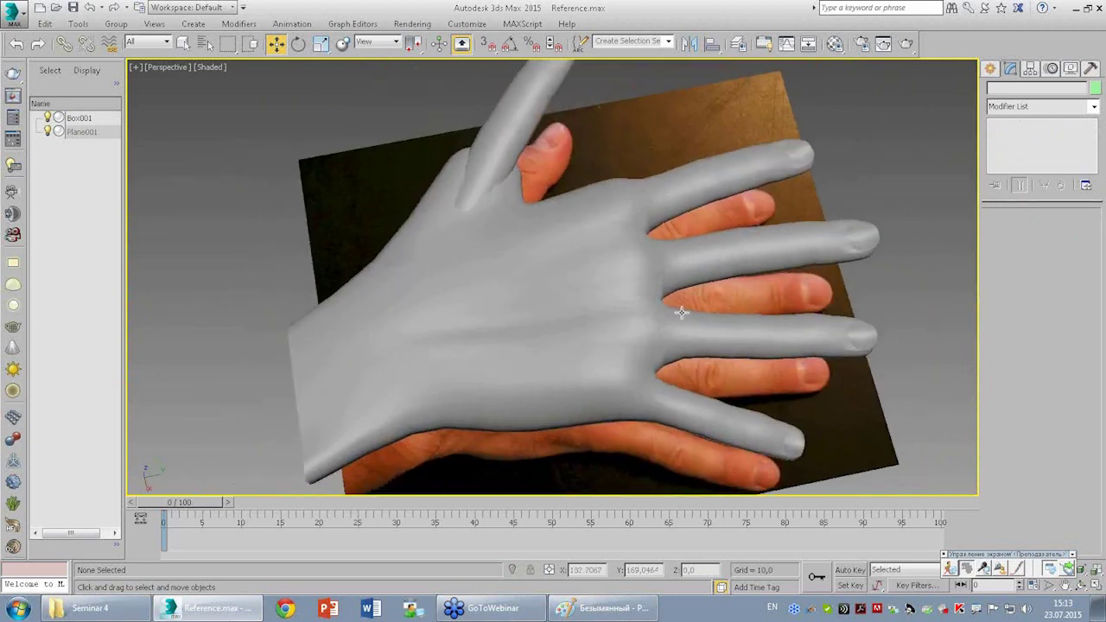
Set the Perspective view to Clay shading and orbit around the smoothed hand.
left_click(757, 233)
left_click(213, 67)
left_click(268, 208)
left_click(345, 196)
mouse_move(551, 326)
middle_mouse_down("alt")
mouse_move(501, 266)
mouse_move(573, 340)
mouse_move(538, 198)
mouse_move(493, 176)
mouse_move(441, 190)
mouse_move(514, 237)
middle_mouse_up("alt")
Maximize the Left view, select the hand and enter Vertex level.
key("alt+w")
left_click(306, 328)
key("alt+w")
scroll(326, 368, "down", 3)
middle_click_drag(326, 368, 432, 327)
left_click(432, 328)
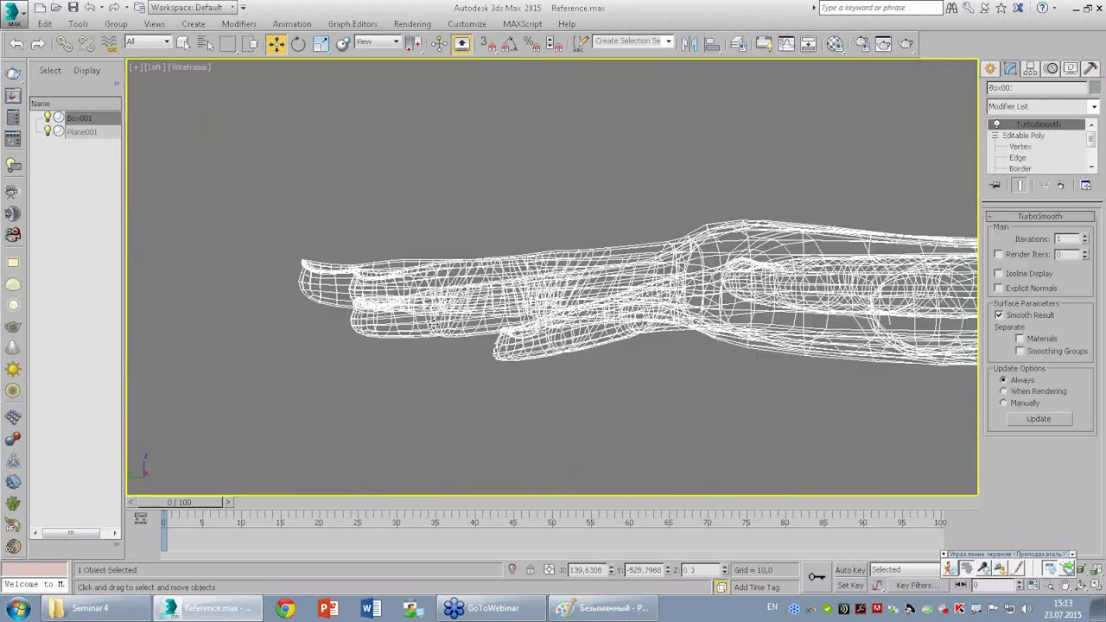
scroll(572, 316, "down", 3)
middle_click_drag(571, 316, 574, 328)
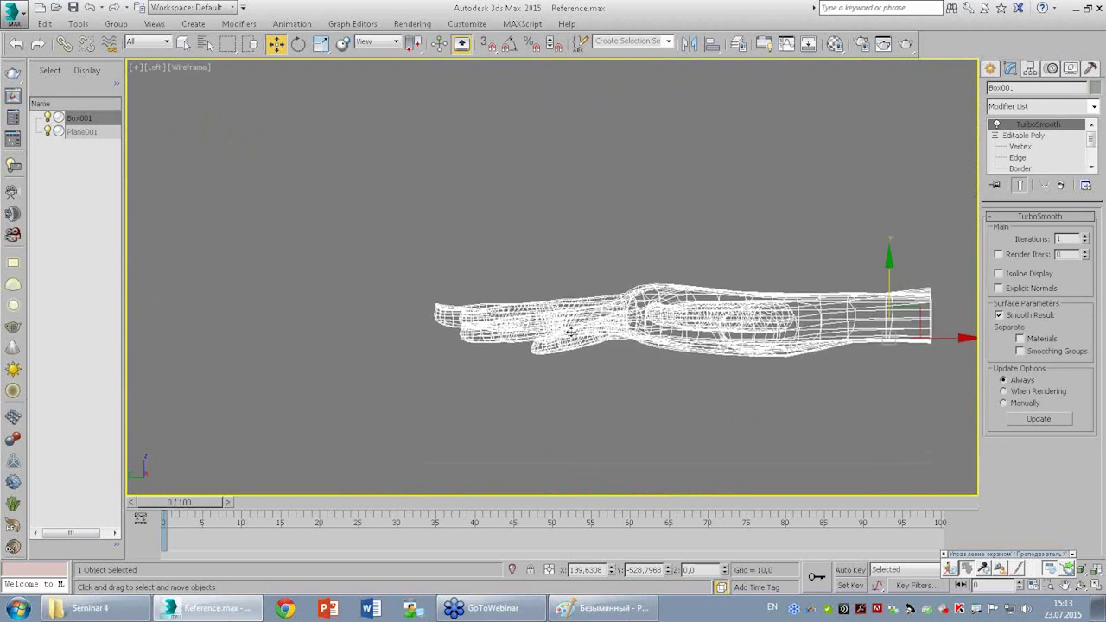
scroll(574, 328, "up", 2)
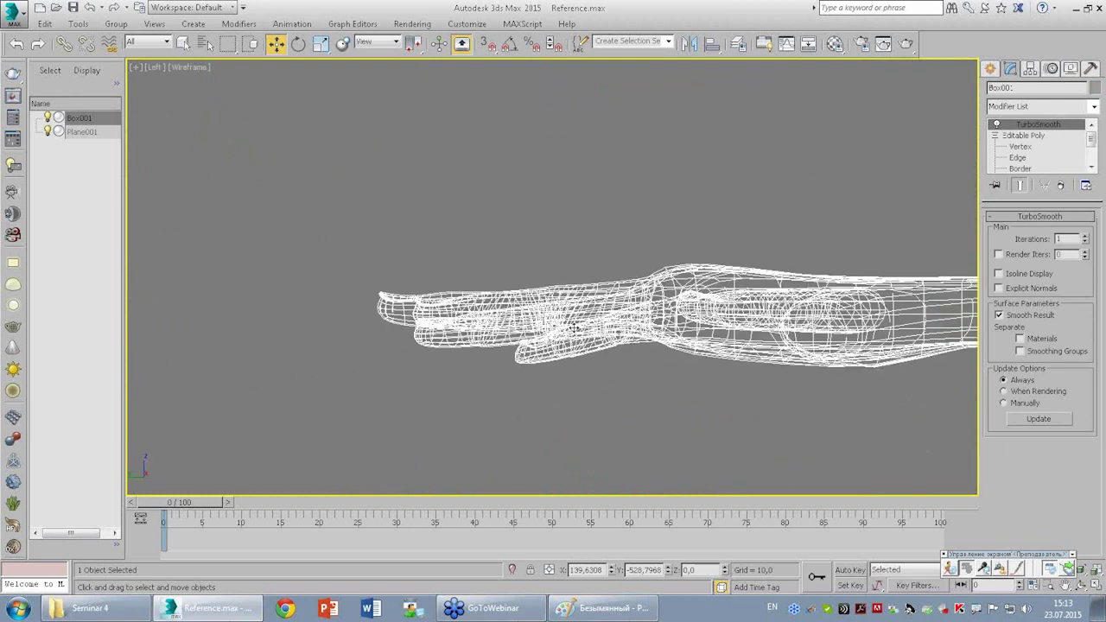
left_click(1041, 147)
middle_click_drag(765, 342, 636, 342)
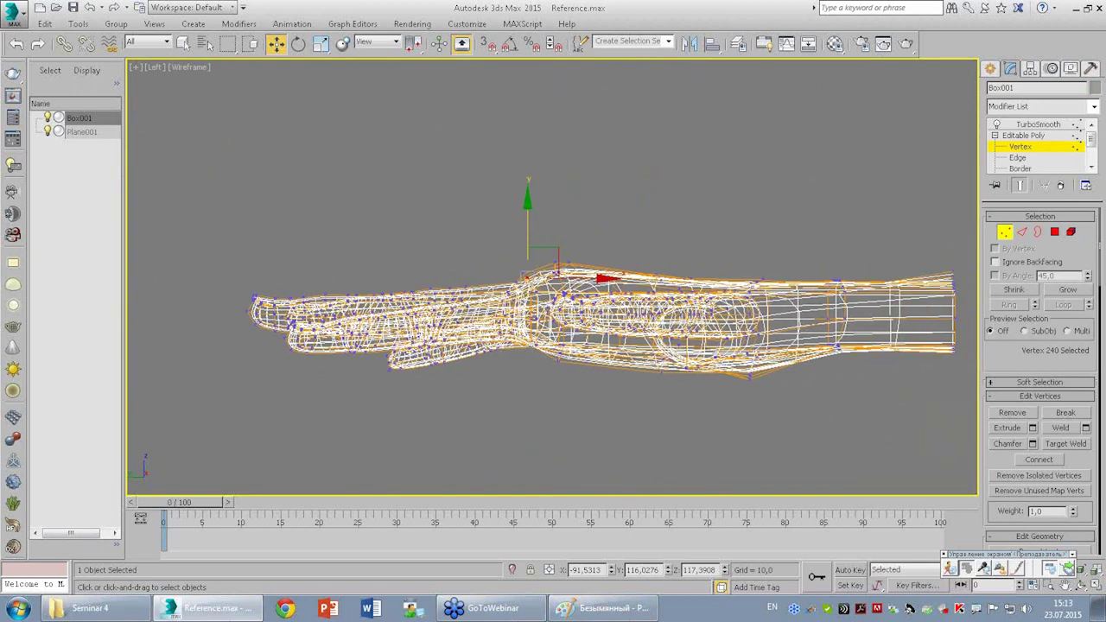
Box-select the palm and wrist vertices and scale them down slightly in Y using View coordinates.
left_click(526, 220)
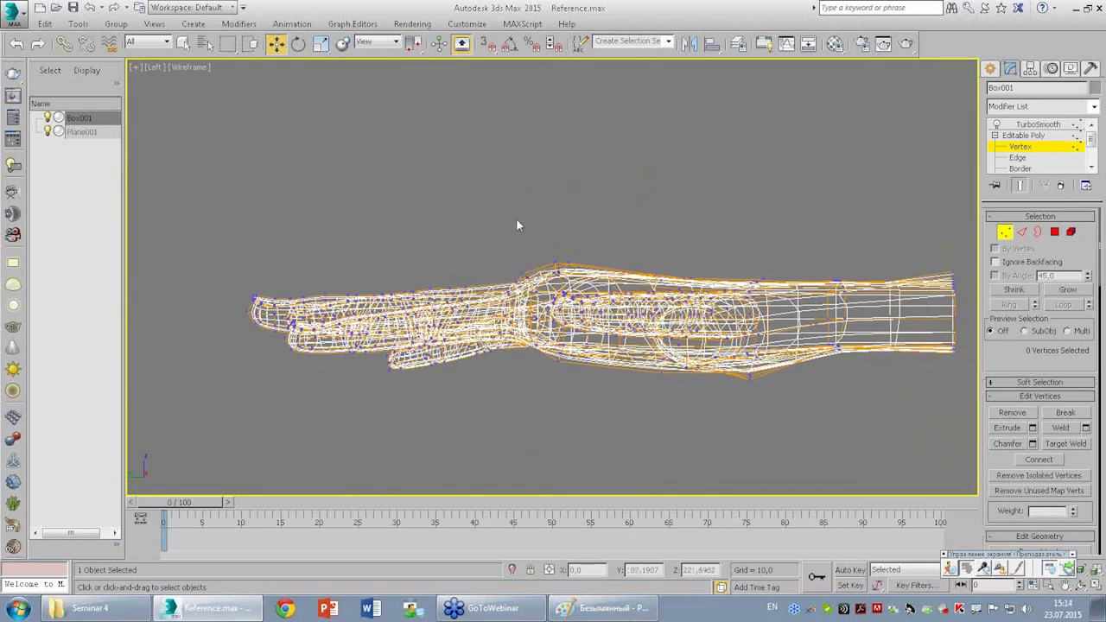
left_click_drag(515, 243, 957, 418)
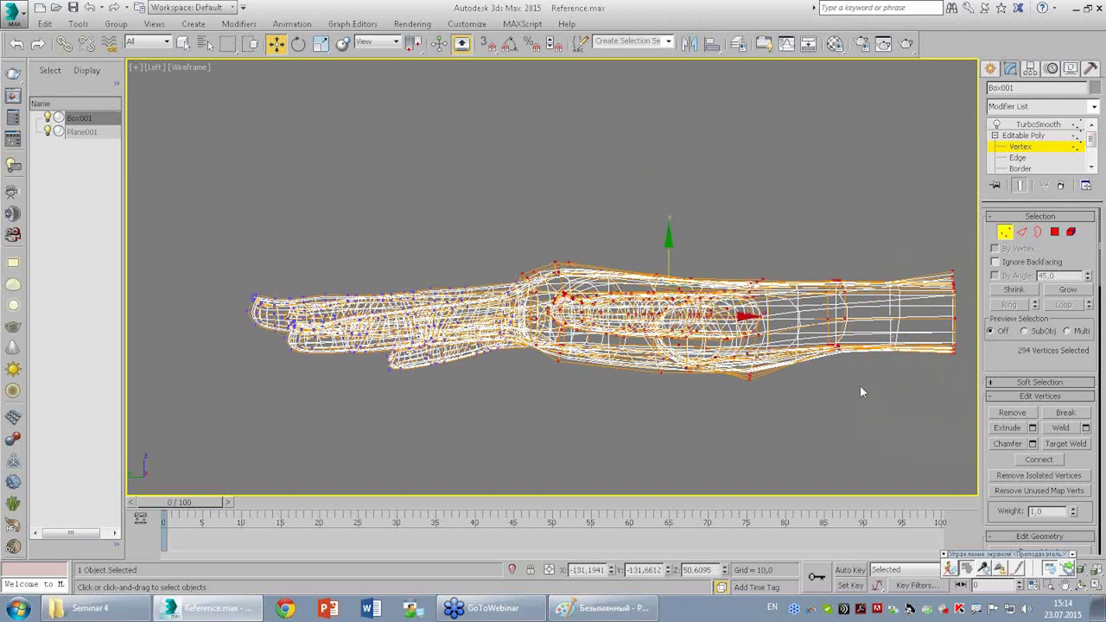
key("r")
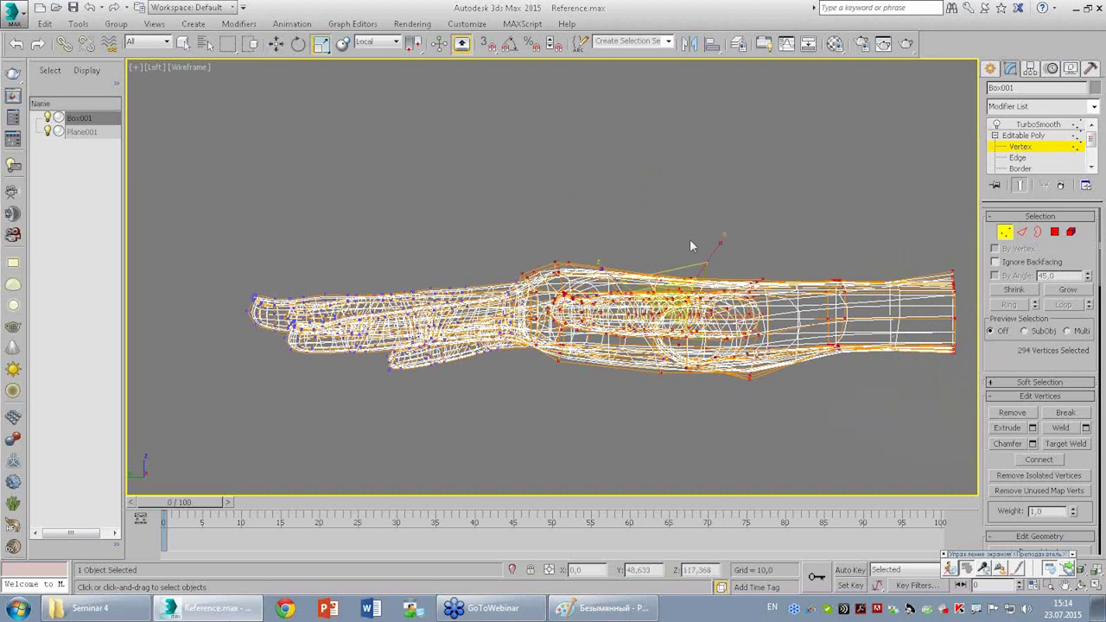
left_click(380, 42)
left_click(380, 53)
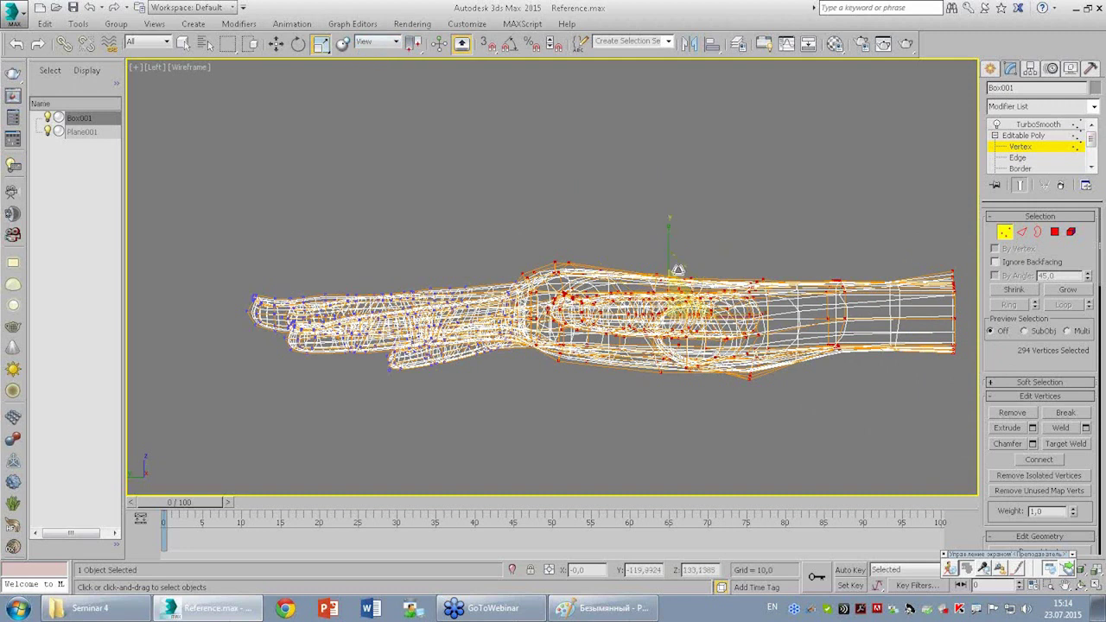
left_click_drag(672, 232, 673, 236)
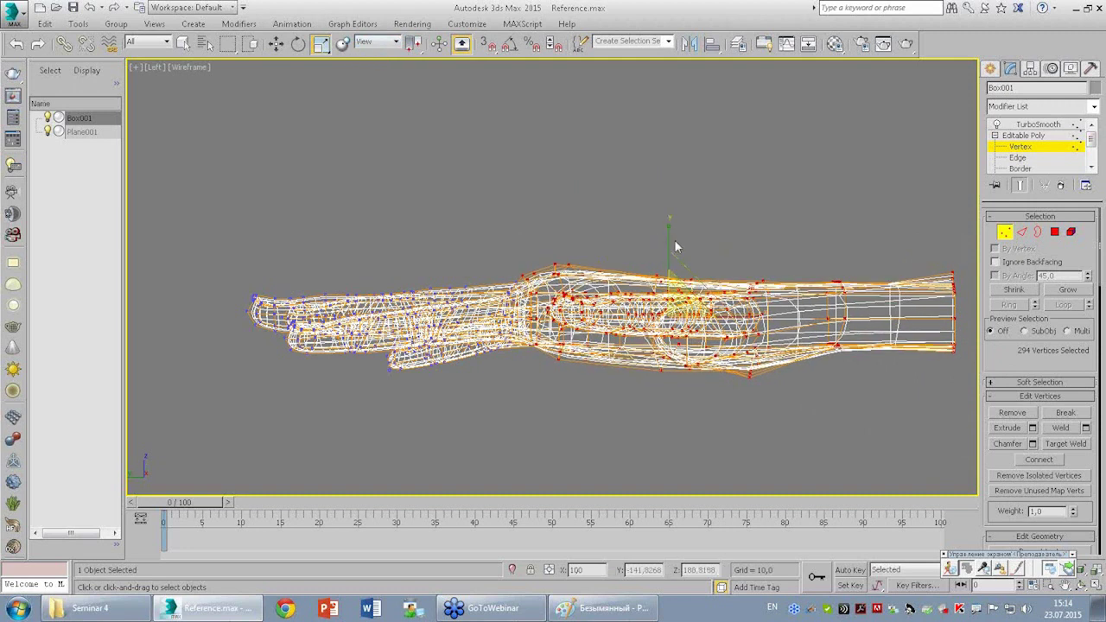
Return to four viewports and remove the thumb vertices from the selection in the Top view.
key("alt+w")
right_click(364, 214)
left_click_drag(341, 185, 424, 279, "alt")
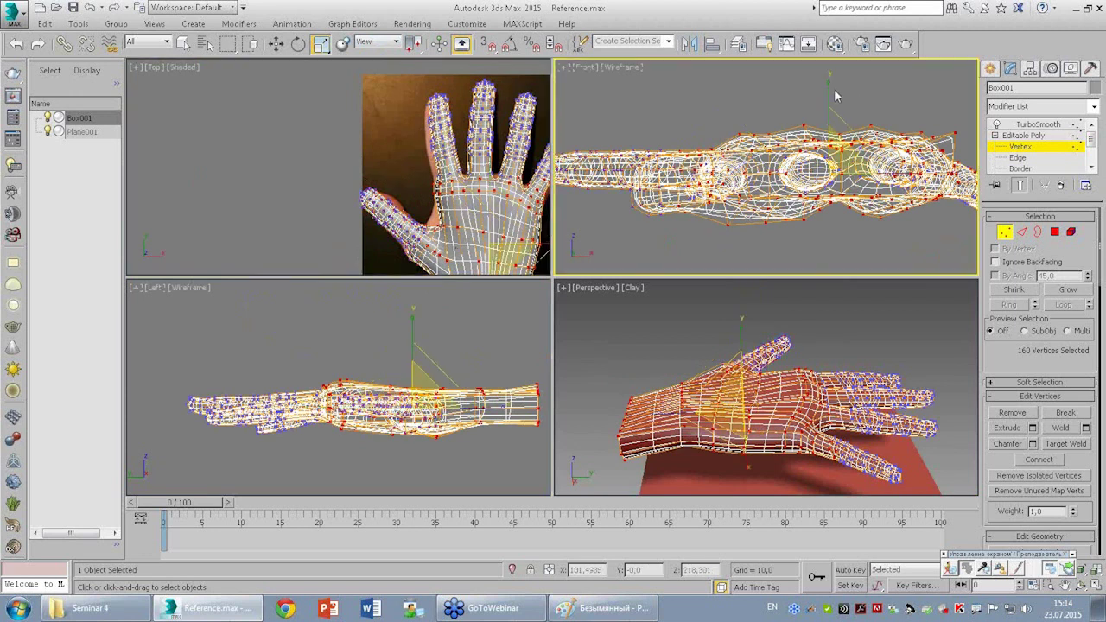
Scale the selected palm vertices in the Front view, then clear the selection and exit Vertex level.
left_click_drag(830, 95, 833, 102)
right_click(831, 371)
right_click(388, 382)
left_click(734, 397)
key("alt+w")
key("alt+w")
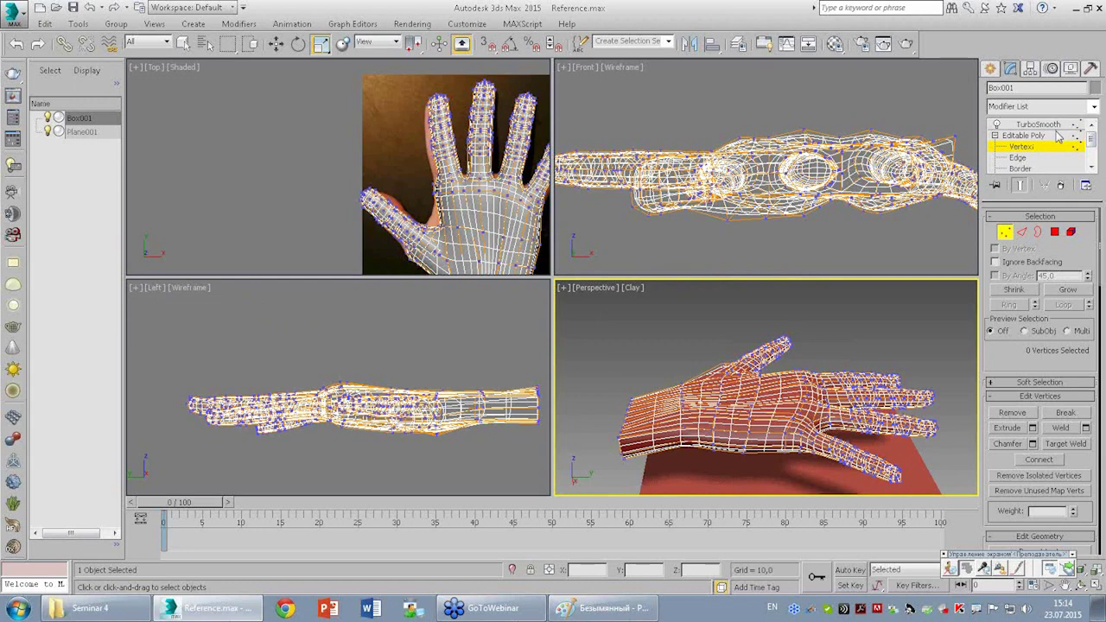
left_click(1059, 138)
key("alt+w")
Switch the Perspective viewport back to regular Shaded display.
mouse_move(605, 406)
middle_mouse_down("alt")
mouse_move(627, 357)
mouse_move(480, 299)
middle_mouse_up("alt")
left_click(211, 68)
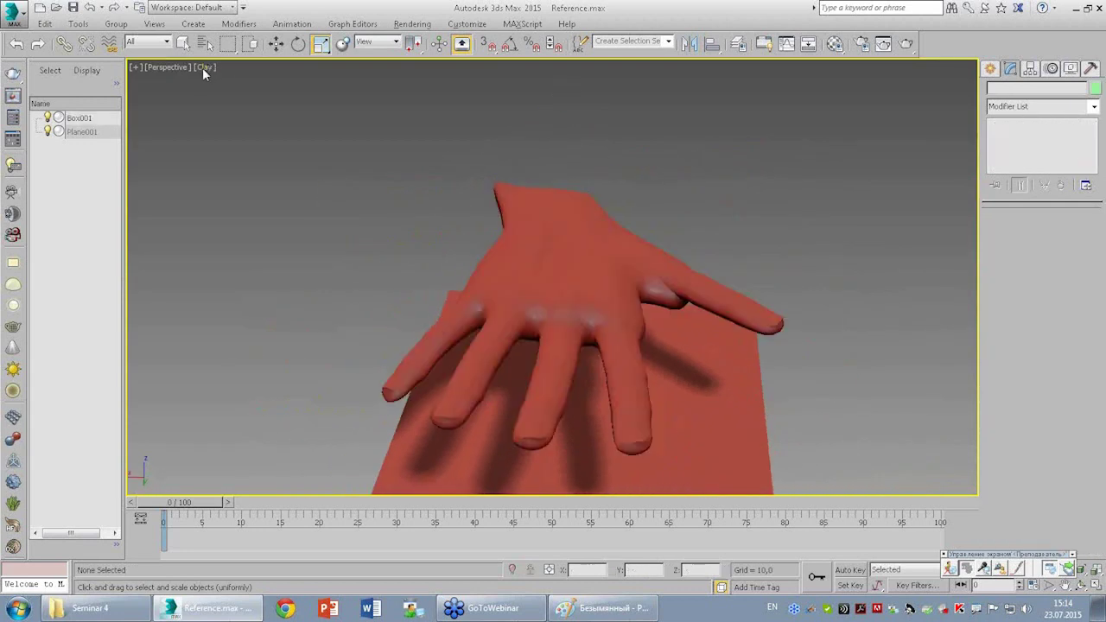
left_click(202, 68)
left_click(235, 95)
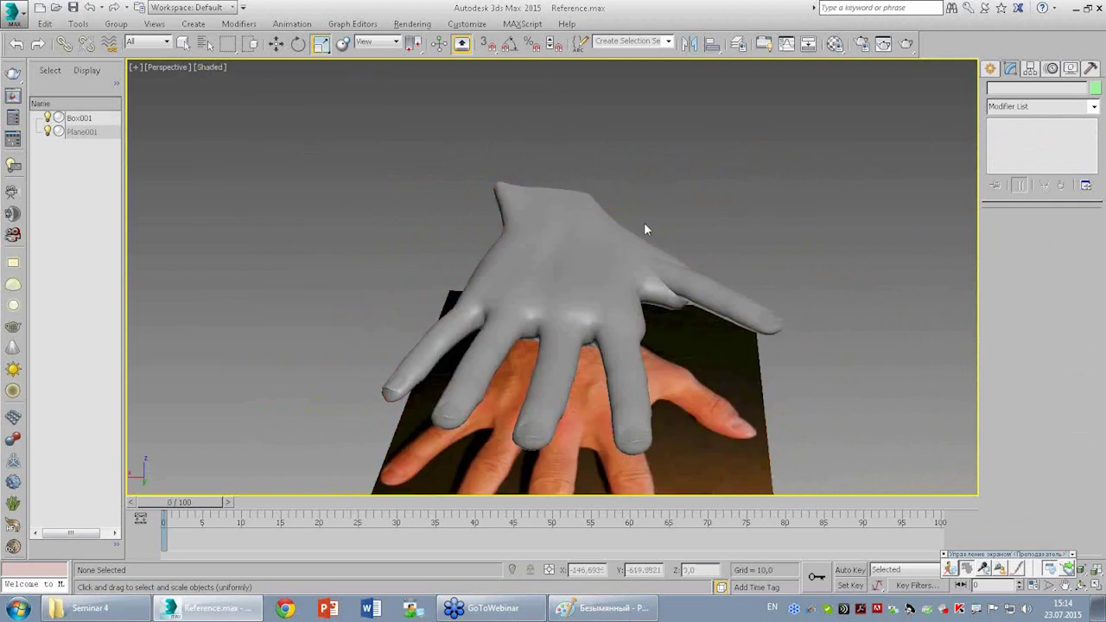
Reselect the Box001 hand mesh and switch to Element sub-object level.
mouse_move(619, 223)
middle_mouse_down("alt")
mouse_move(558, 234)
mouse_move(563, 273)
mouse_move(562, 249)
mouse_move(637, 308)
mouse_move(575, 234)
mouse_move(600, 254)
mouse_move(562, 303)
mouse_move(617, 244)
mouse_move(619, 291)
middle_mouse_up("alt")
left_click(620, 291)
scroll(536, 341, "up", 1)
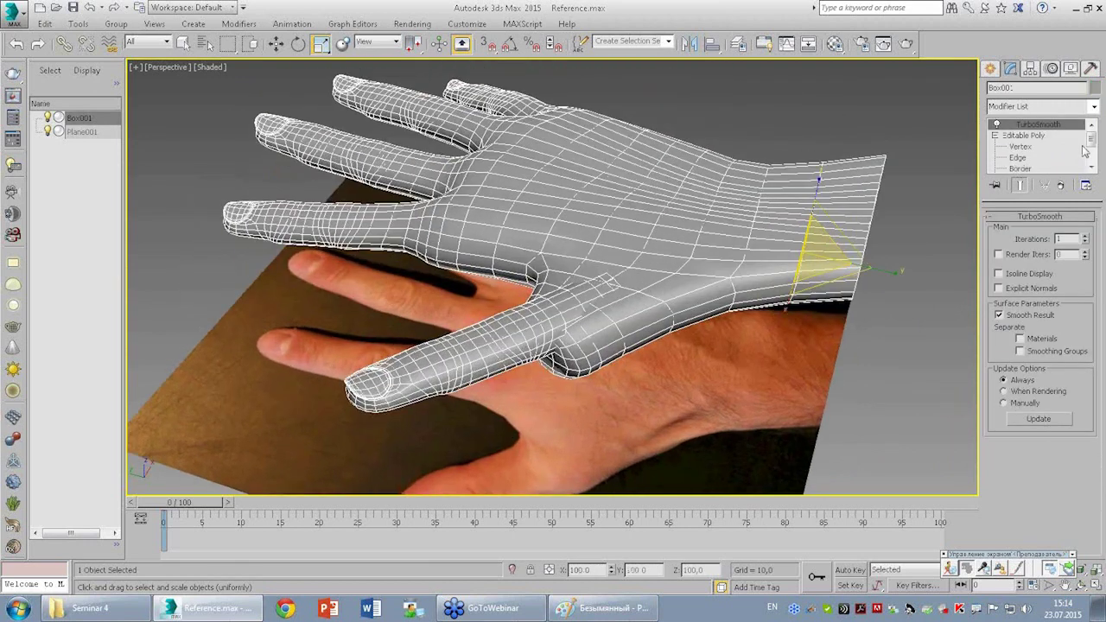
scroll(1071, 148, "down", 2)
left_click(1049, 158)
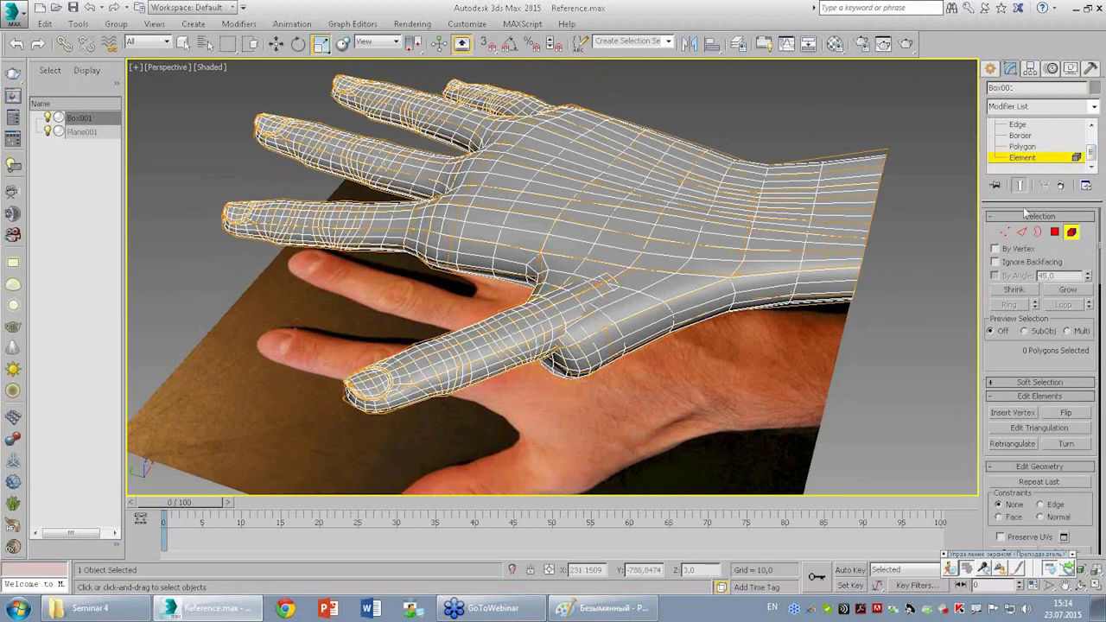
Select the thumb element in Perspective, then reselect it in the maximized Top view.
mouse_move(669, 359)
middle_mouse_down("alt")
mouse_move(567, 345)
mouse_move(556, 383)
mouse_move(595, 409)
middle_mouse_up("alt")
left_click(567, 346)
scroll(553, 393, "up", 3)
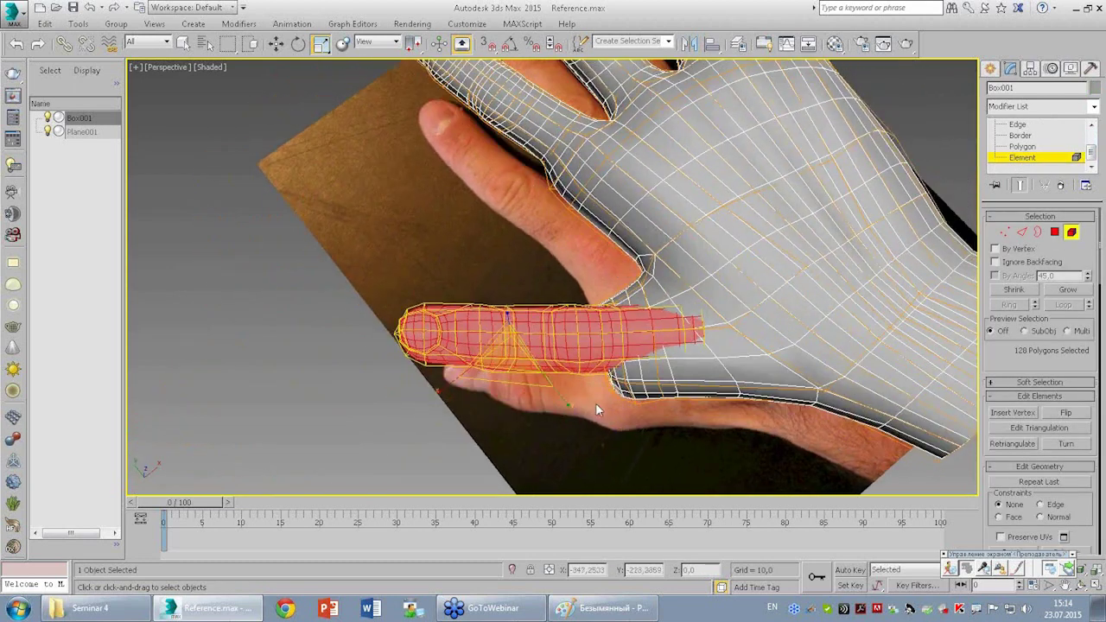
key("alt+w")
key("alt+w")
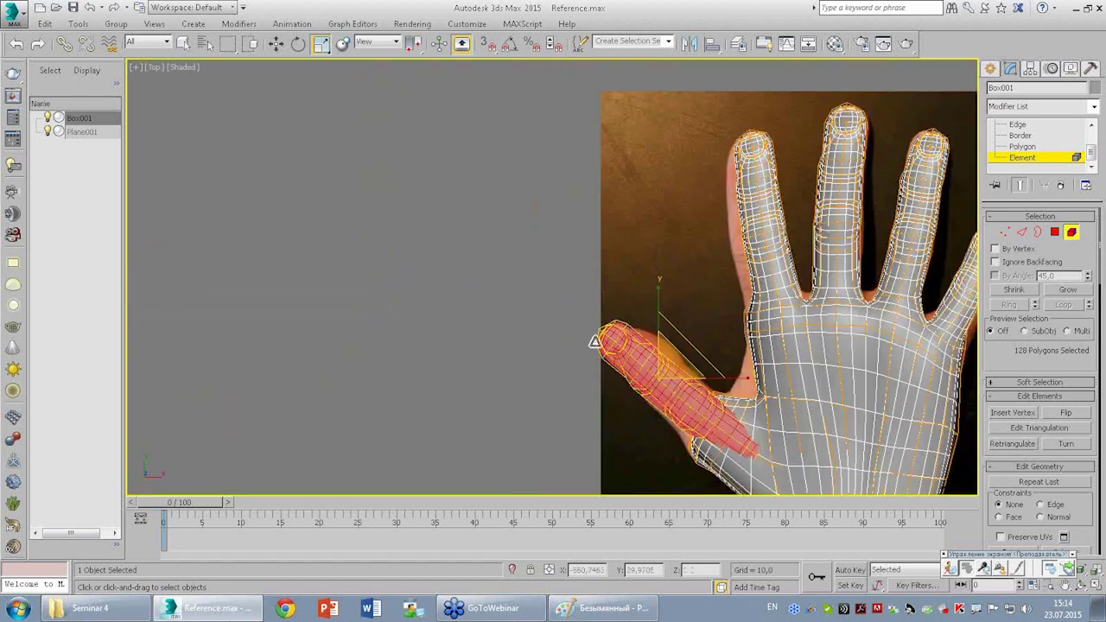
scroll(484, 242, "up", 2)
scroll(535, 259, "up", 2)
scroll(562, 269, "down", 3)
scroll(565, 285, "up", 1)
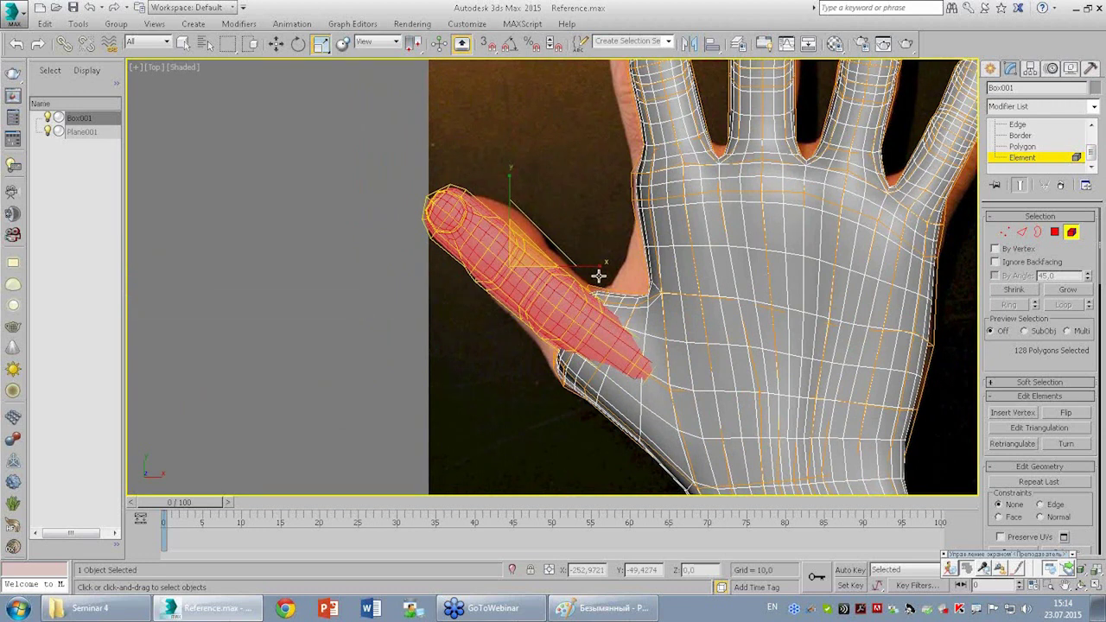
left_click(607, 289)
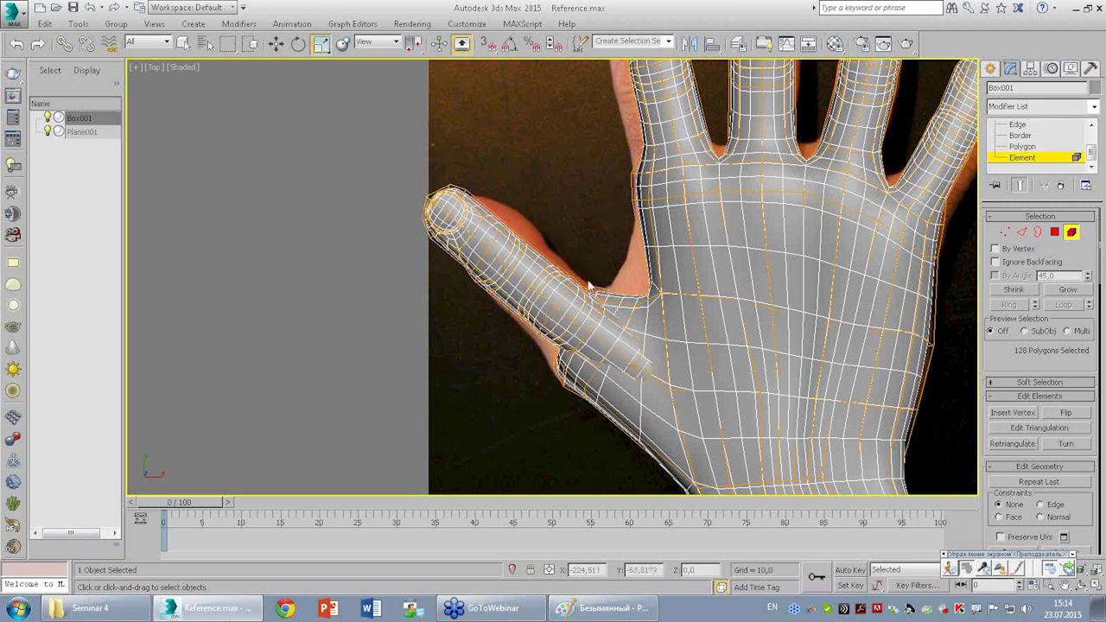
left_click(533, 284)
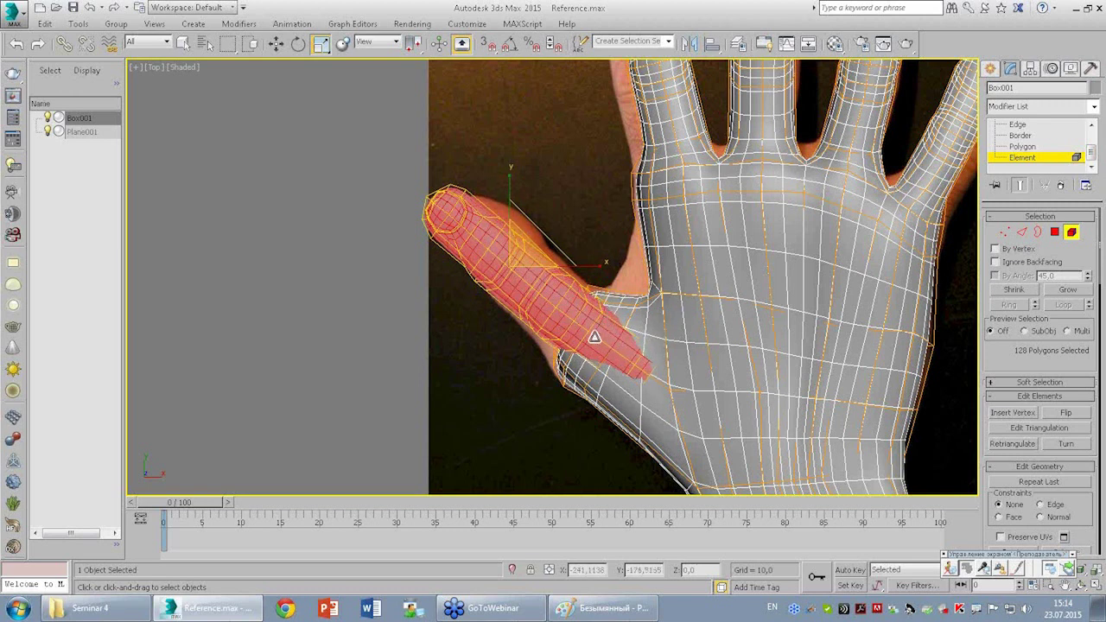
left_click(1054, 231)
Select the palm polygons around the thumb base in the maximized Top view.
left_click_drag(569, 444, 716, 304)
scroll(527, 289, "up", 2)
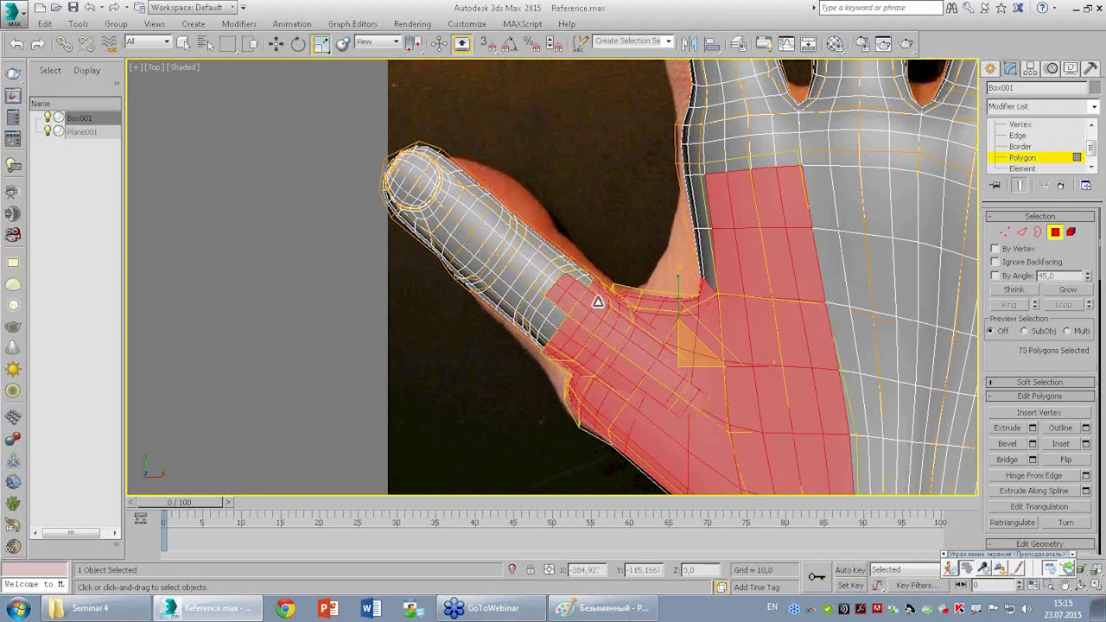
key("alt+w")
scroll(370, 226, "up", 2)
key("alt+w")
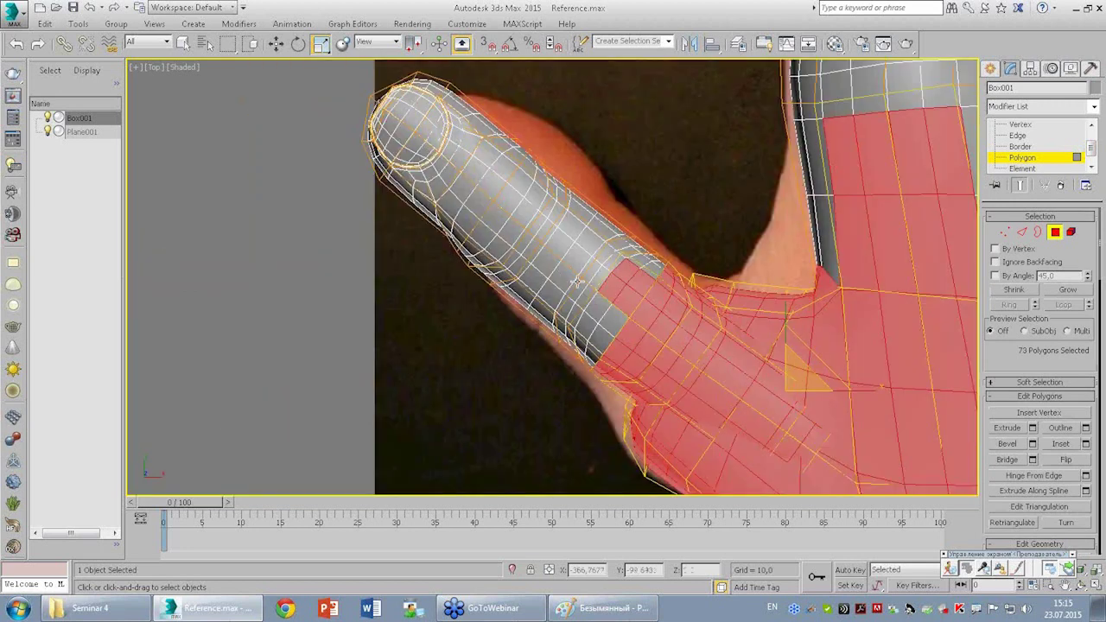
scroll(697, 209, "down", 2)
scroll(697, 209, "down", 1)
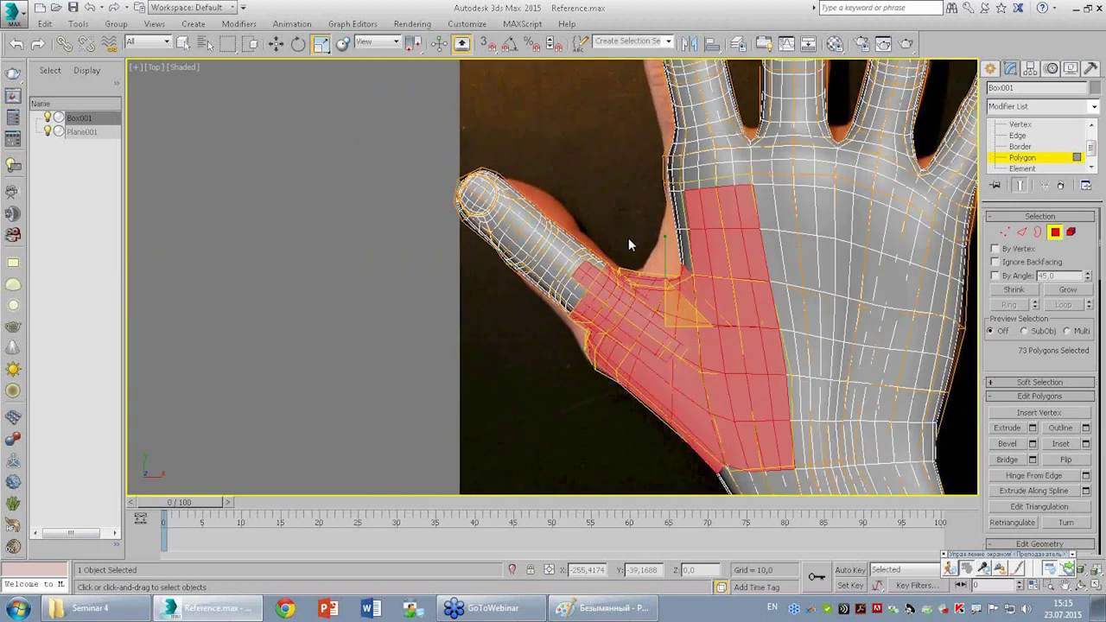
Select the main hand element and hide it, leaving only the thumb visible.
left_click(629, 240)
left_click(1070, 233)
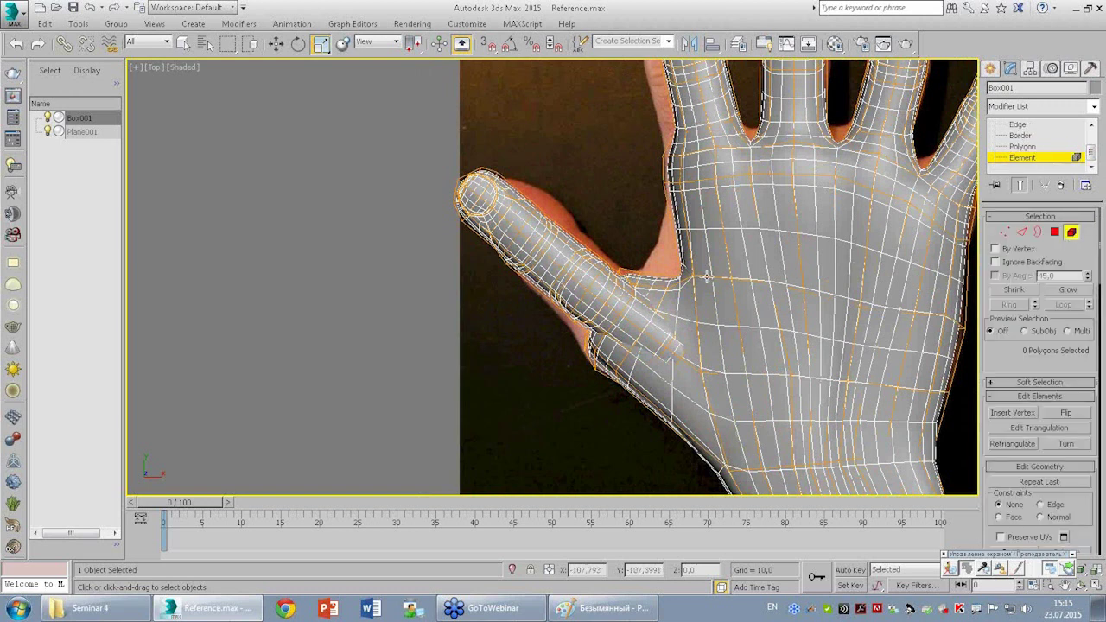
left_click(954, 370)
scroll(1022, 370, "down", 2)
scroll(1019, 372, "down", 2)
scroll(1015, 373, "down", 2)
scroll(1011, 374, "down", 2)
left_click(1011, 351)
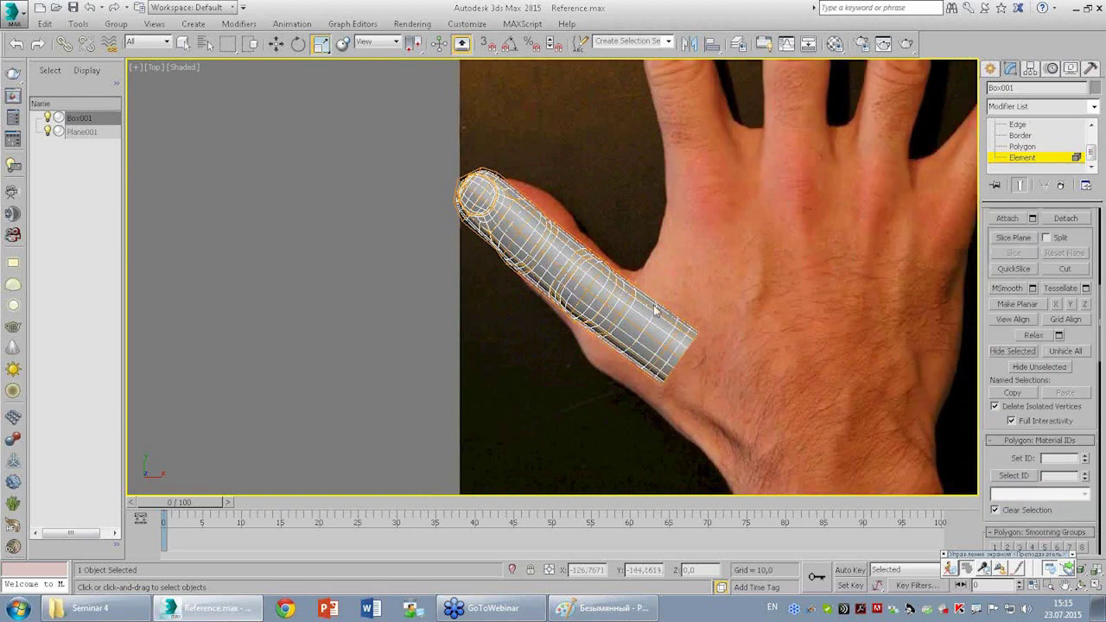
Select the open border and the last ring of polygons at the finger base.
left_click(1020, 136)
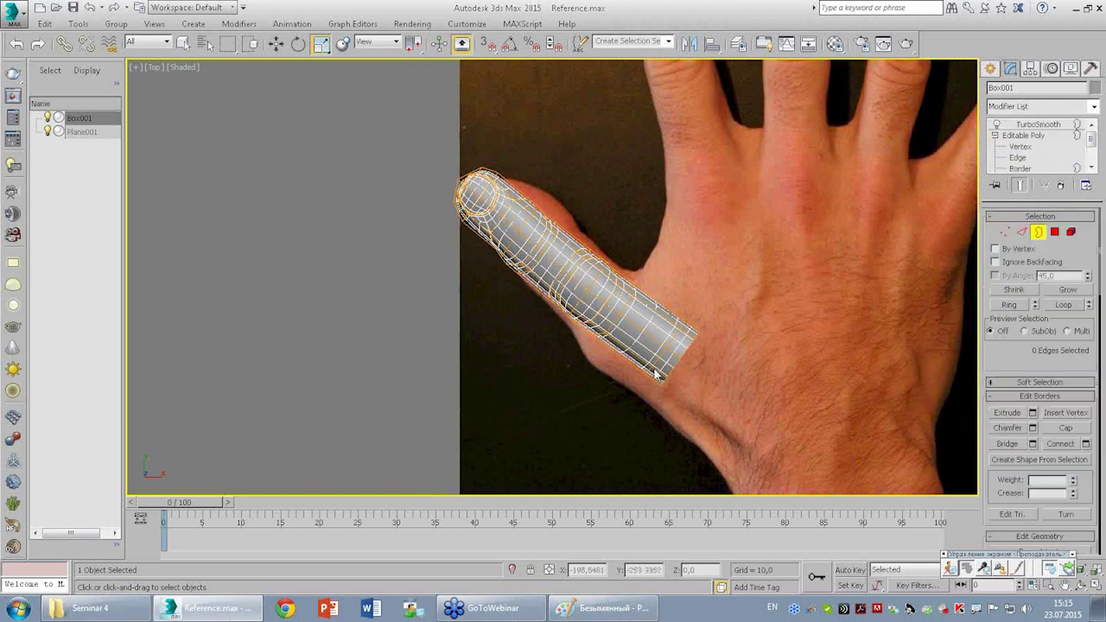
left_click(686, 345)
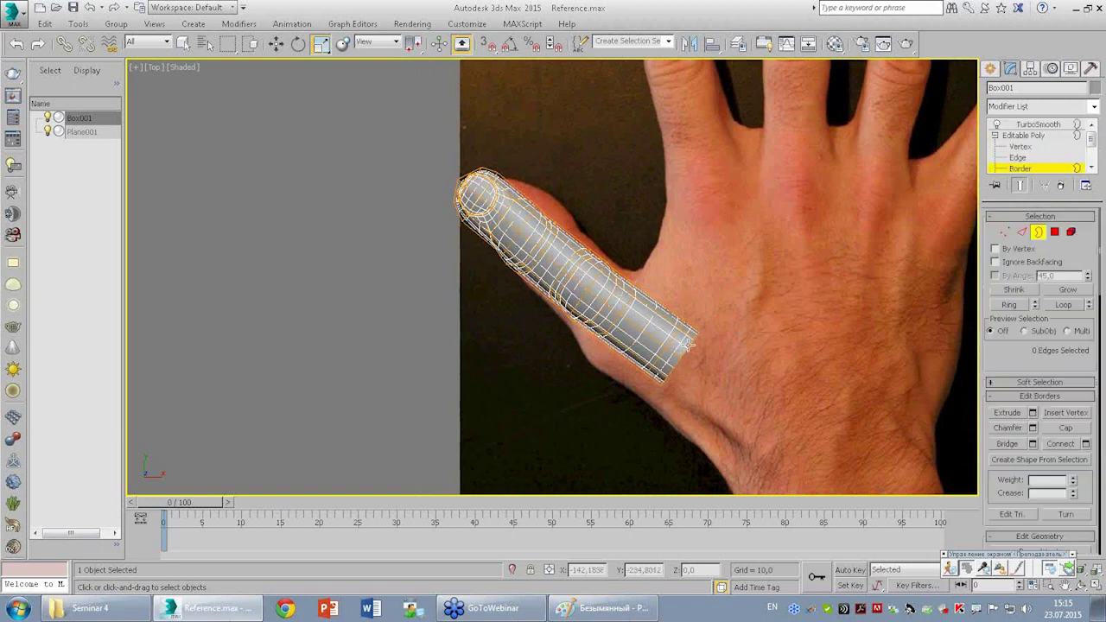
left_click(1018, 184)
middle_click_drag(736, 334, 752, 338)
key("4")
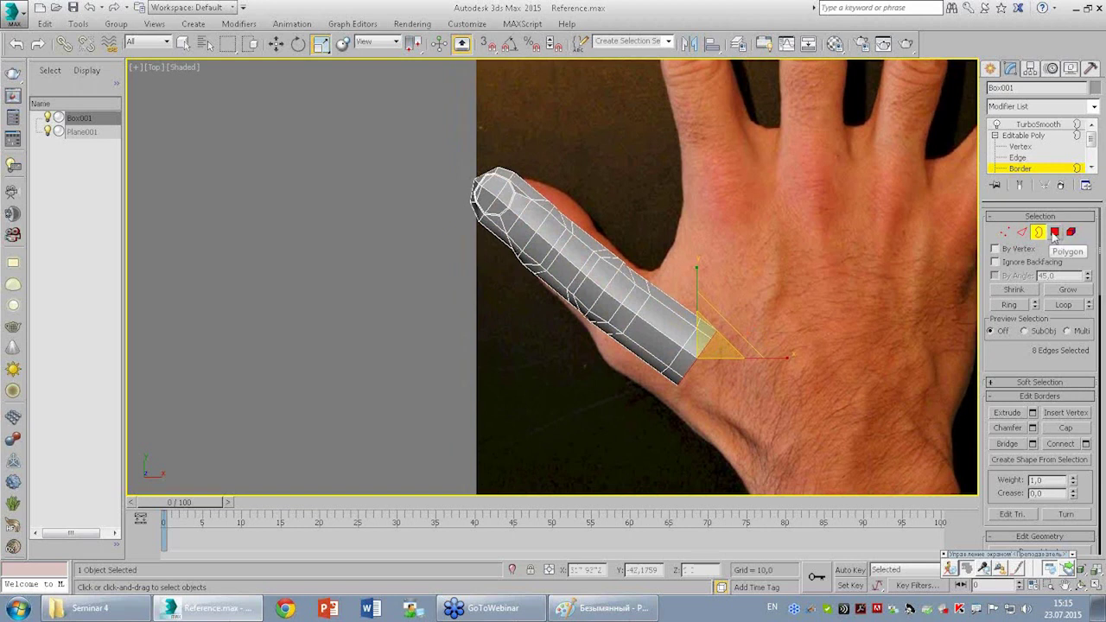
left_click_drag(719, 378, 678, 337)
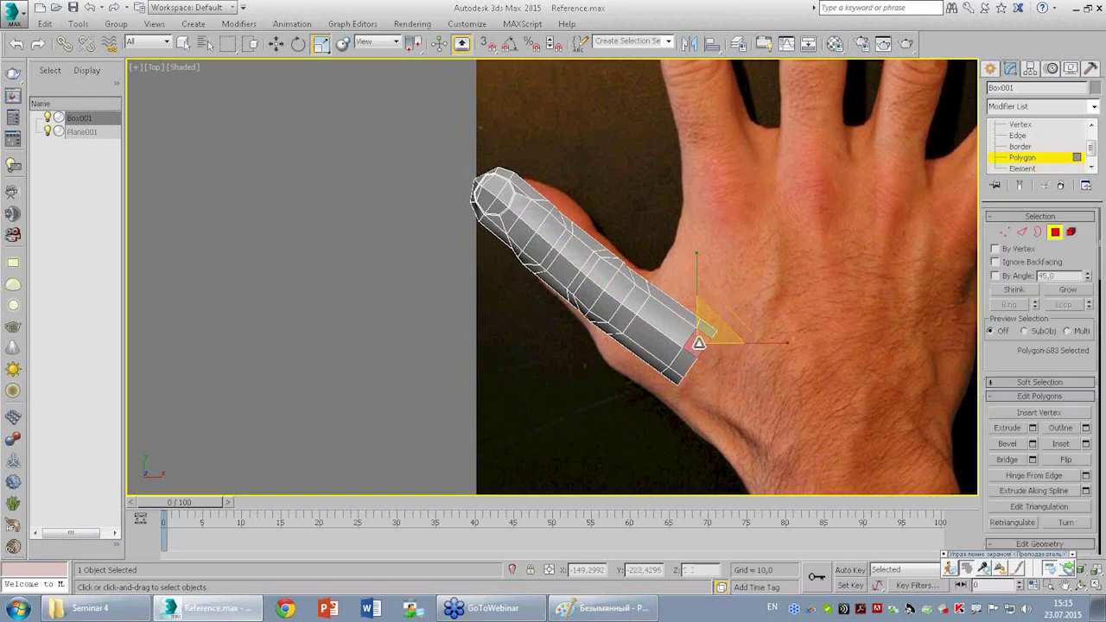
Grow the selection four times up the finger and delete those base polygons.
left_click(1061, 293)
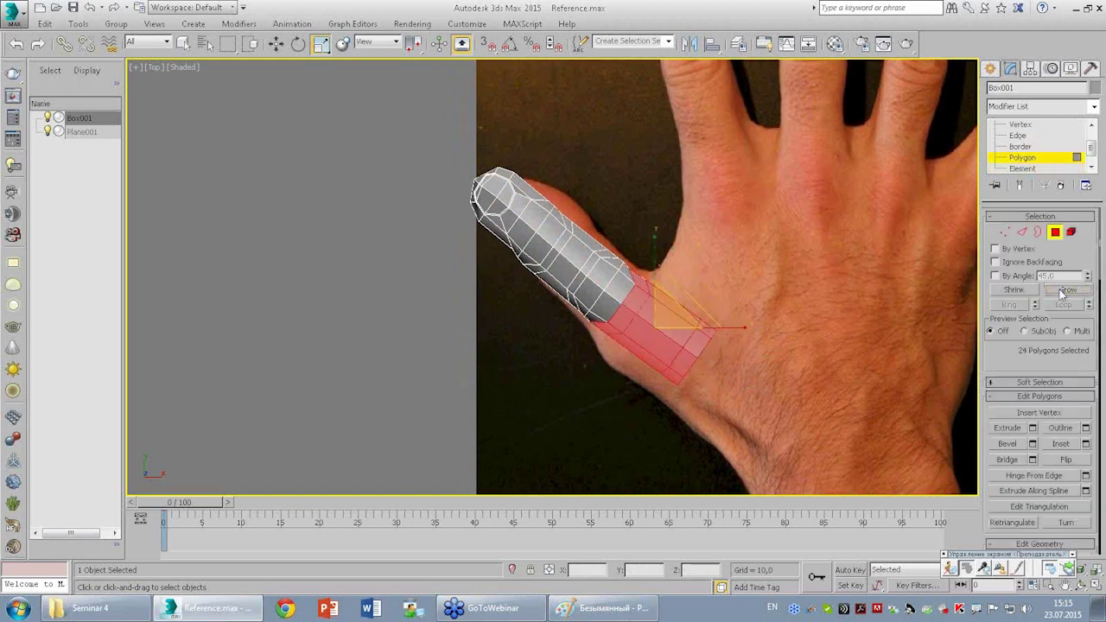
left_click(1062, 293)
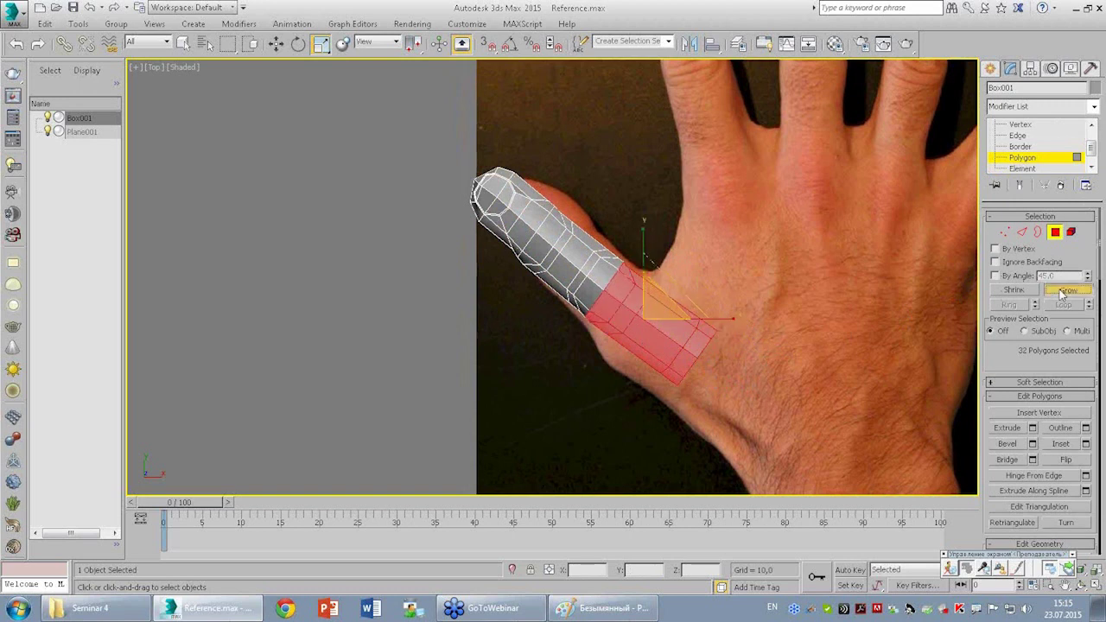
left_click(1062, 293)
left_click(1061, 293)
middle_click_drag(651, 324, 662, 328)
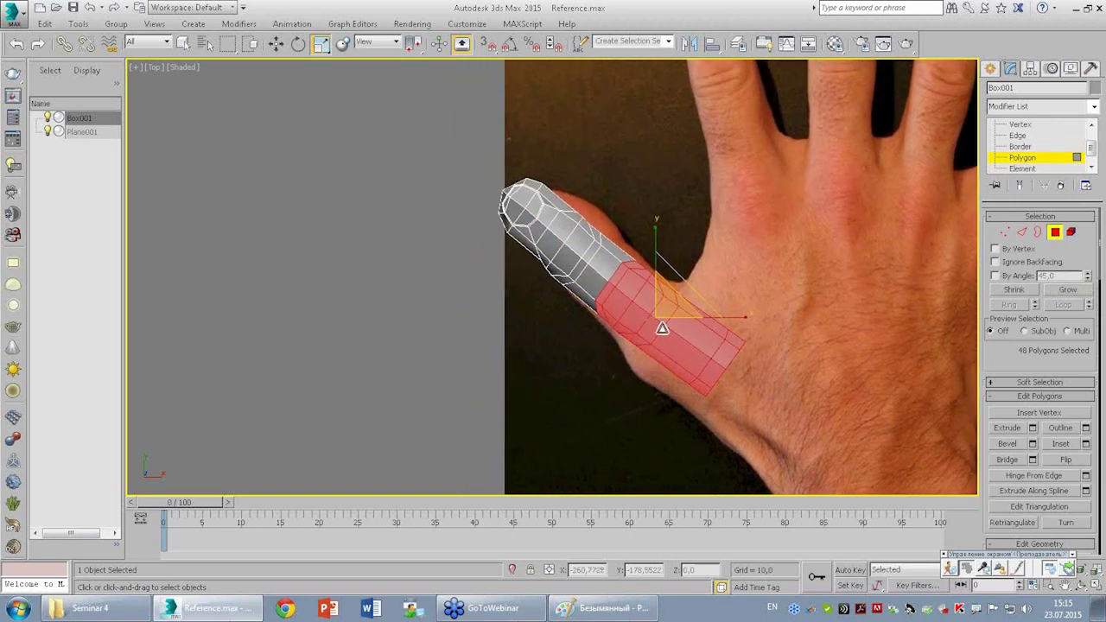
key("Delete")
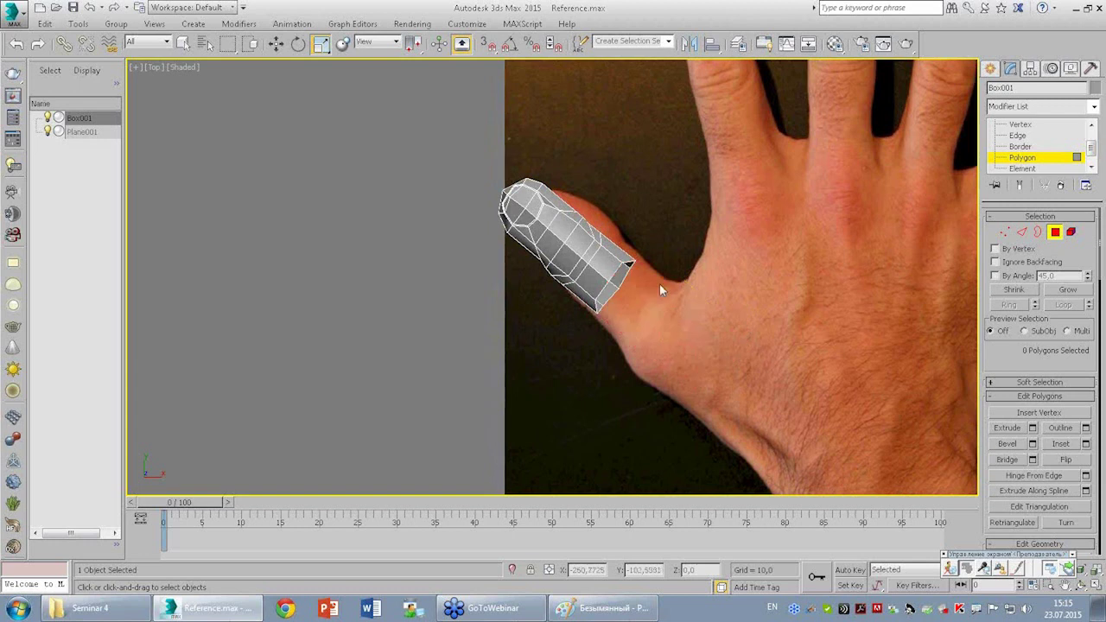
middle_click_drag(648, 278, 649, 278)
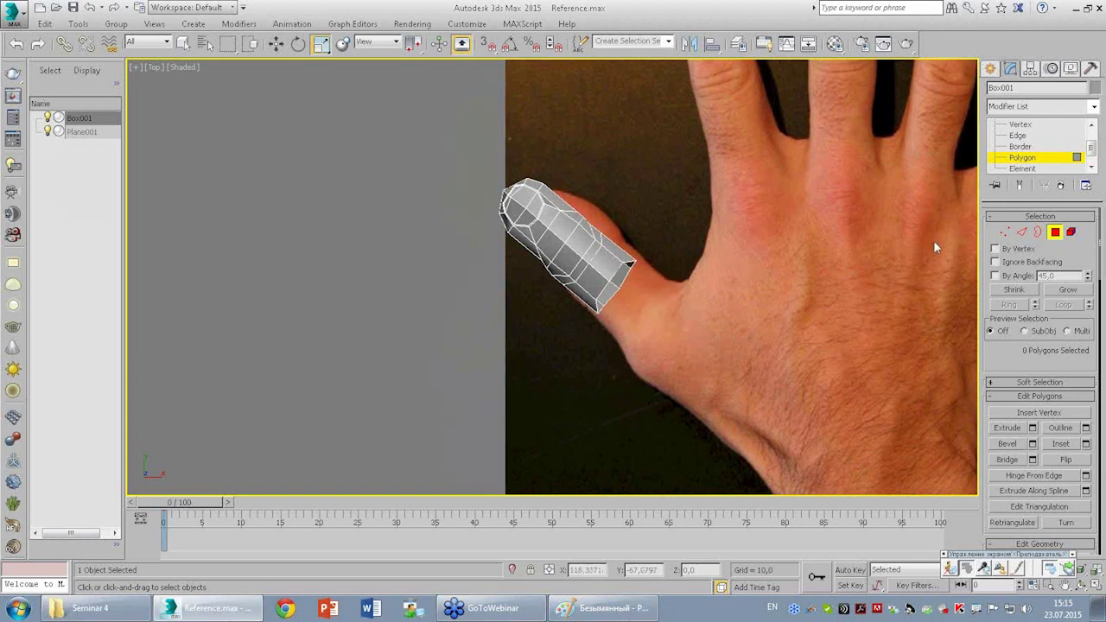
Select the whole finger element and set the reference coordinate system to Local.
left_click(1070, 231)
left_click(562, 241)
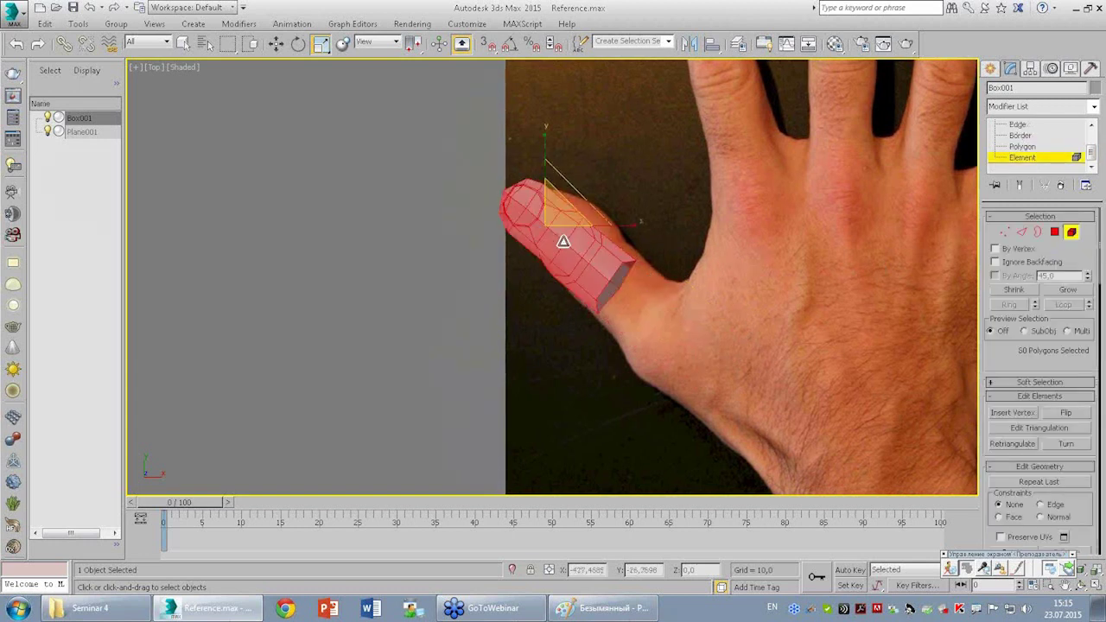
left_click(298, 43)
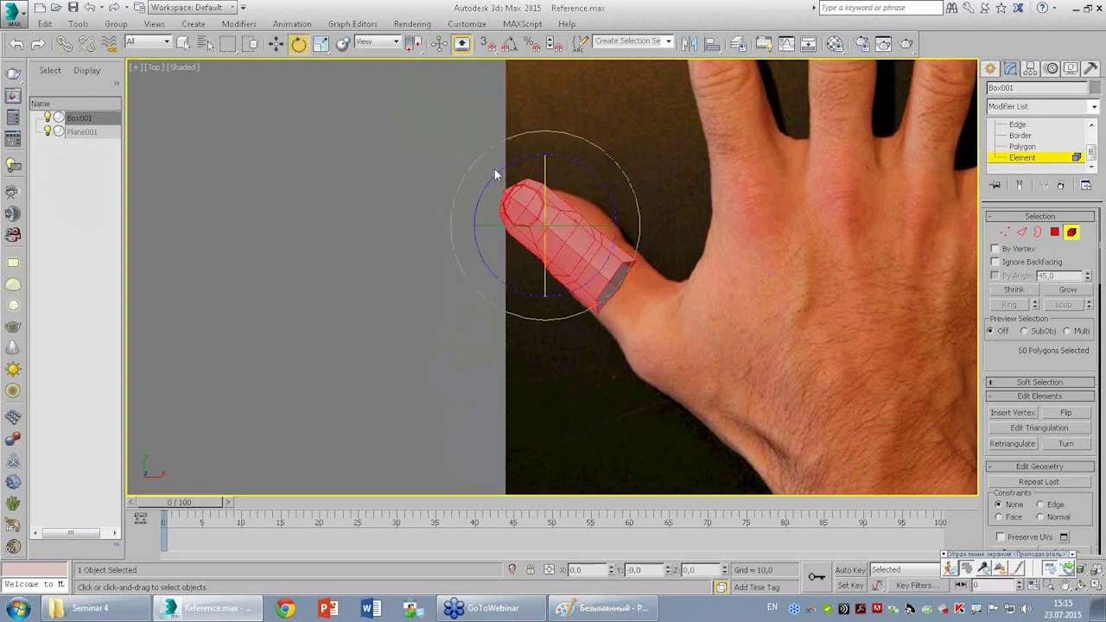
left_click(374, 45)
left_click(373, 87)
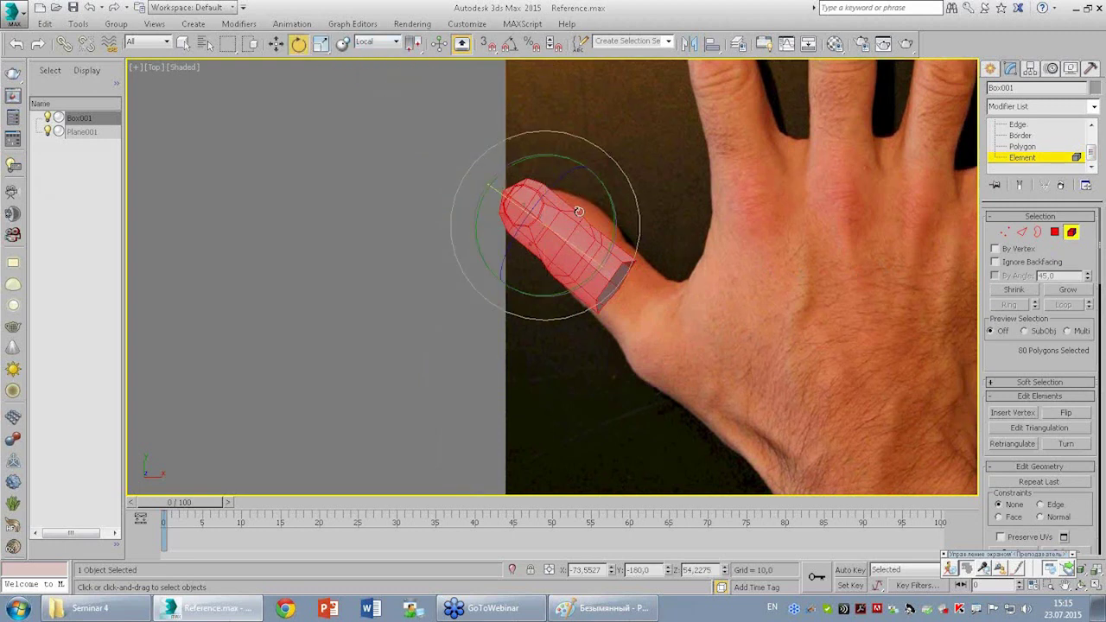
Scale the finger piece along its local axes to fit the photo's thumb.
left_click(320, 45)
left_click_drag(561, 215, 579, 198)
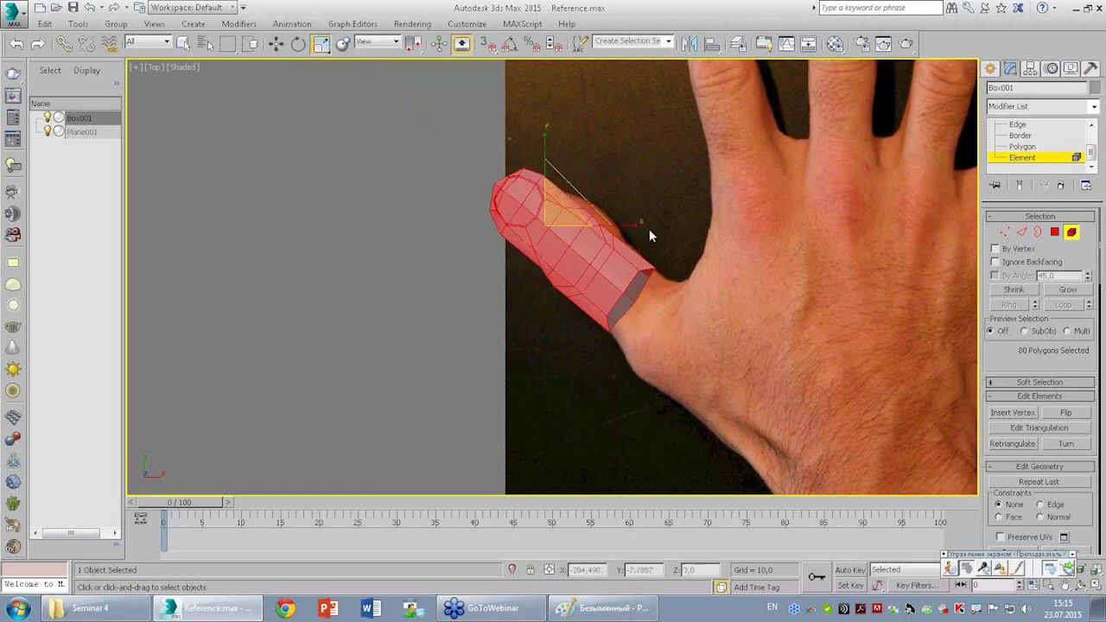
key("ctrl+z")
left_click(378, 43)
left_click(385, 91)
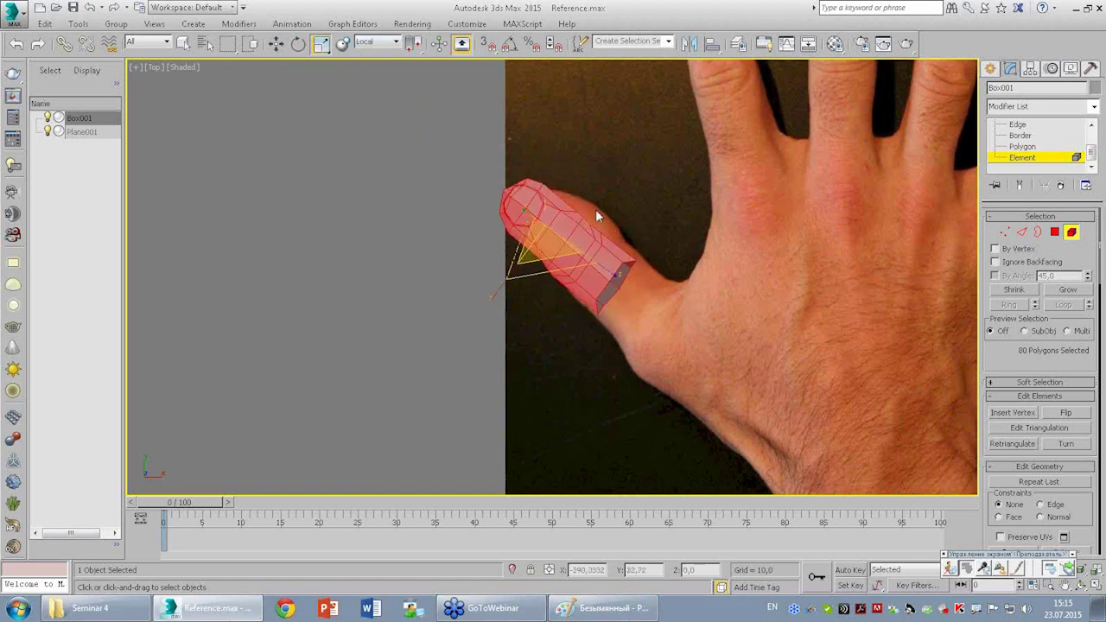
left_click_drag(516, 291, 490, 295)
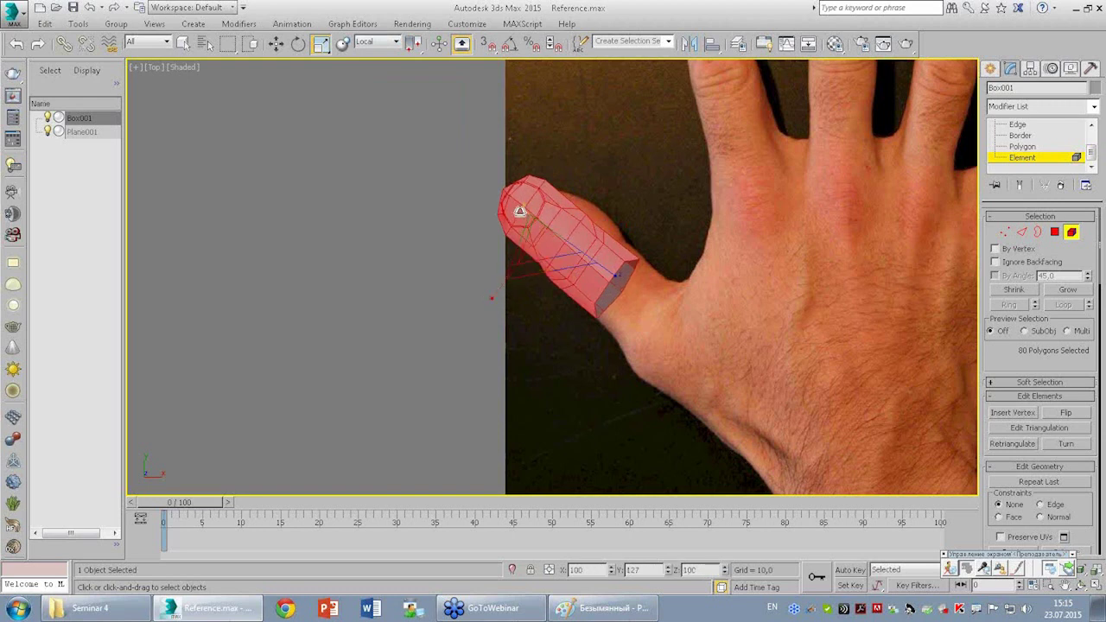
left_click_drag(539, 250, 541, 247)
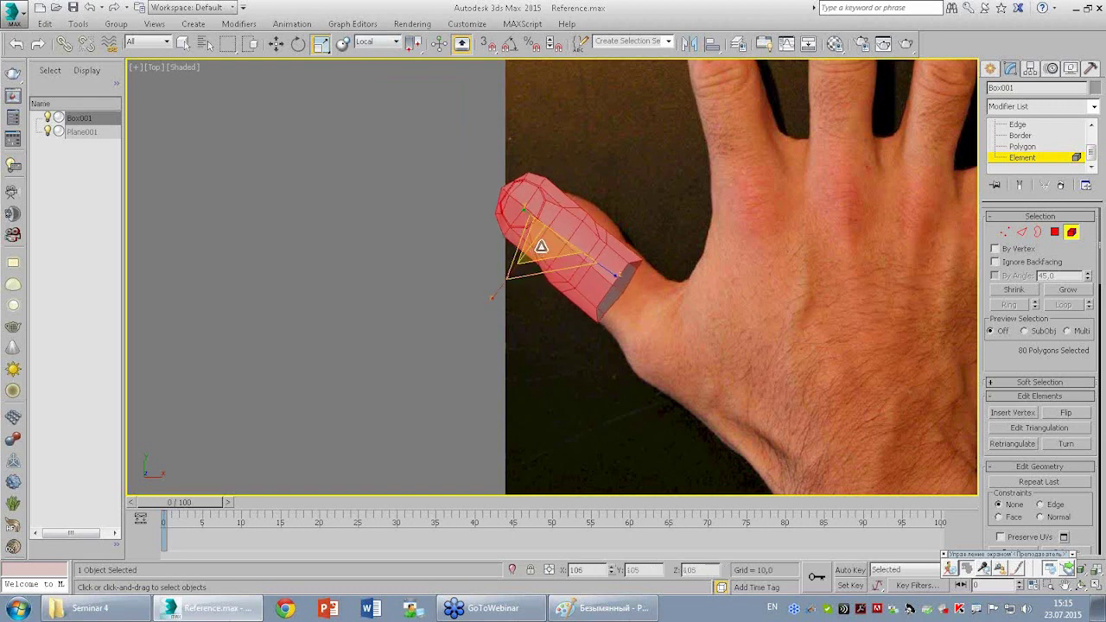
Move, rotate and stretch the finger piece to lie over the thumb in the photo.
key("w")
mouse_move(577, 205)
left_mouse_down()
mouse_move(601, 219)
mouse_move(580, 207)
mouse_move(540, 230)
left_mouse_up()
key("e")
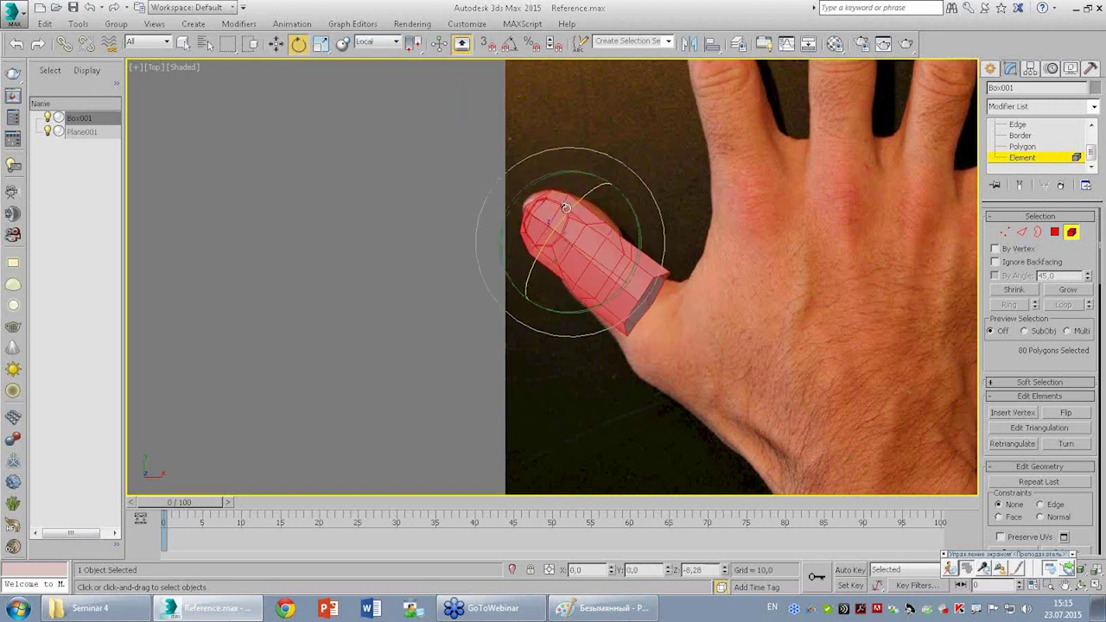
mouse_move(564, 311)
left_mouse_down()
mouse_move(549, 316)
mouse_move(533, 250)
mouse_move(523, 264)
mouse_move(602, 225)
left_mouse_up()
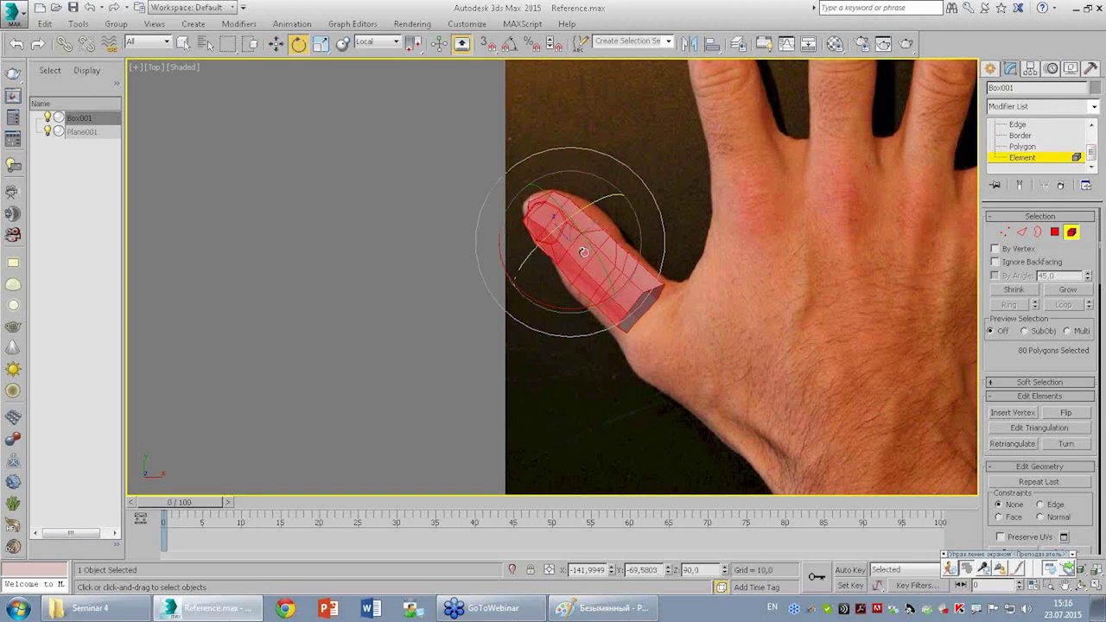
key("r")
left_click_drag(504, 292, 506, 296)
Return to the single maximized Top view with the finger element still selected.
key("alt+w")
right_click(833, 361)
right_click(382, 202)
key("alt+w")
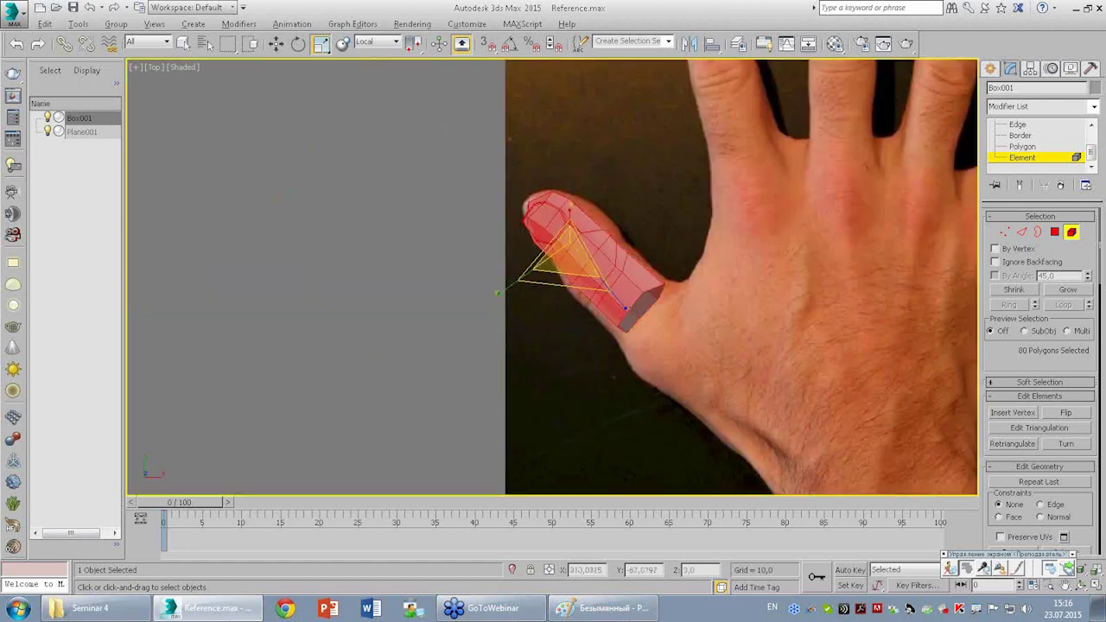
left_click(1071, 231)
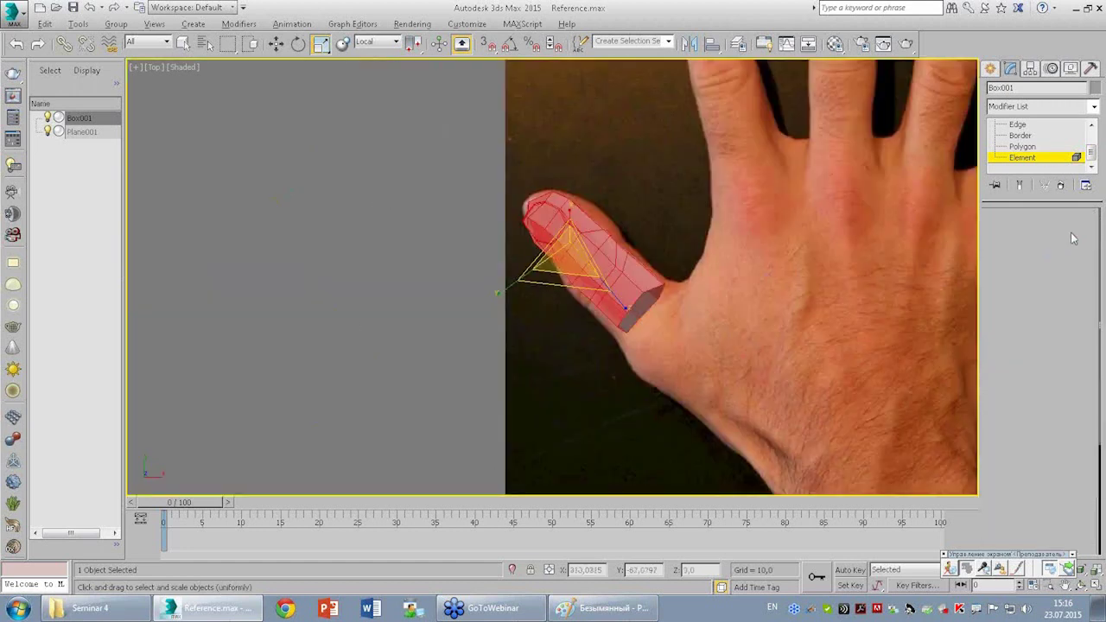
left_click(1070, 232)
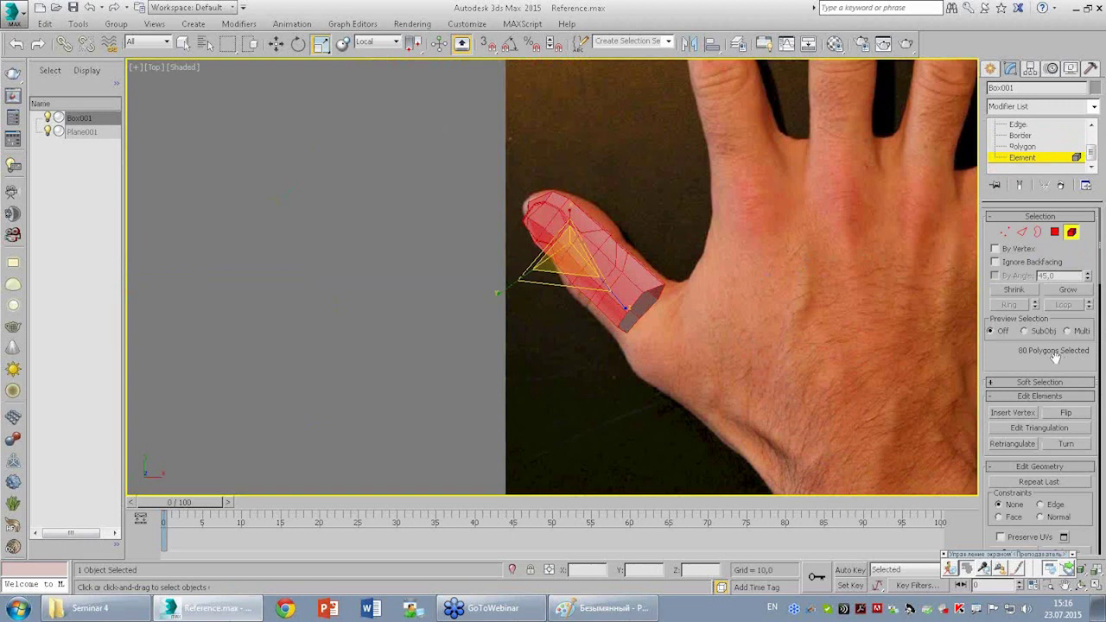
scroll(1055, 356, "down", 3)
scroll(983, 389, "down", 3)
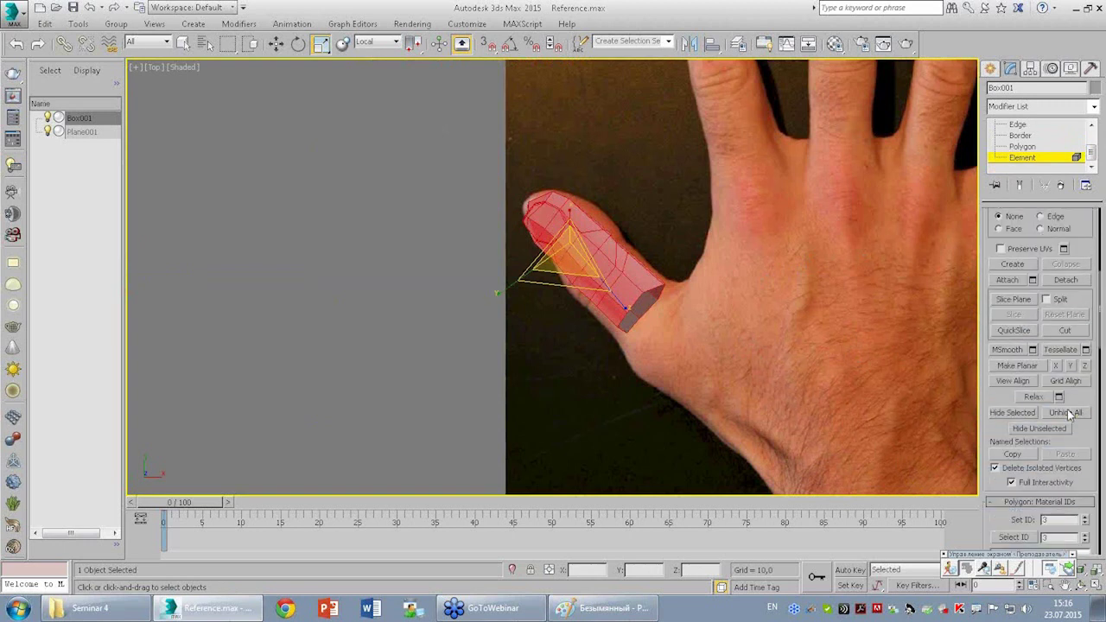
Unhide the palm and fingers, deselect the thumb and maximize the Perspective view.
left_click(1068, 414)
left_click(623, 352)
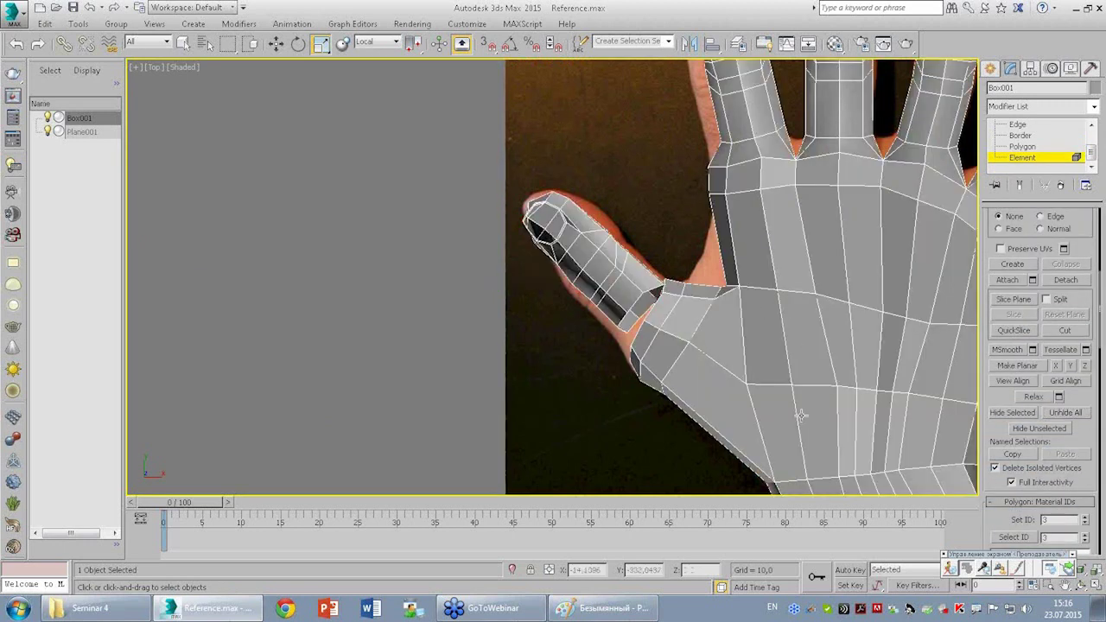
middle_click_drag(801, 415, 788, 328, "alt")
key("t")
key("alt+w")
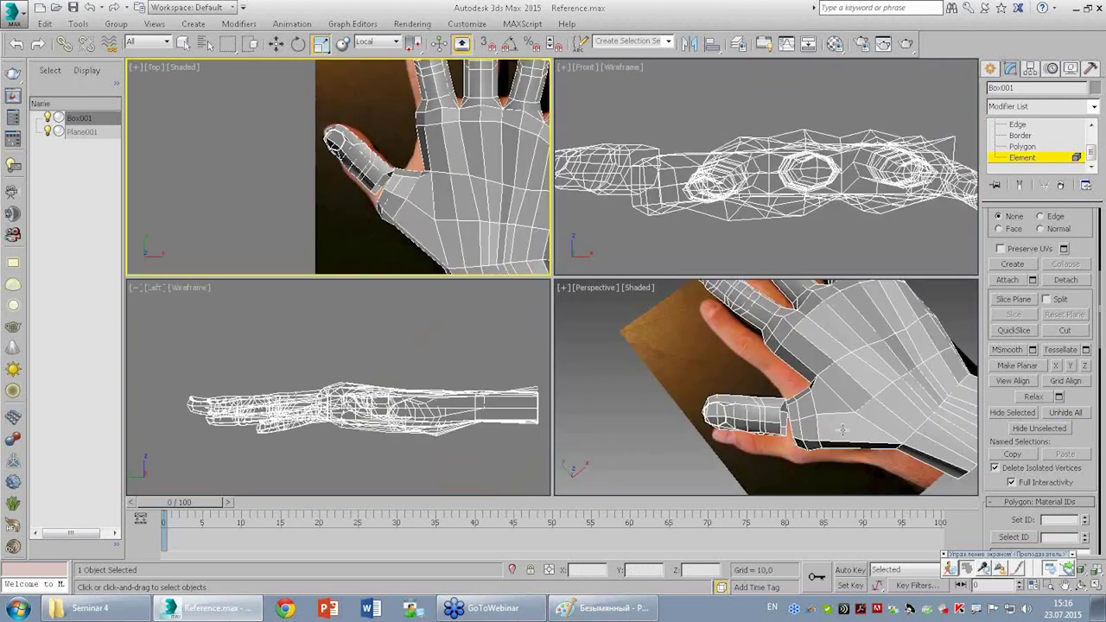
key("alt+w")
Orbit and zoom around the thumb piece to inspect it beside the palm.
mouse_move(852, 424)
middle_mouse_down("alt")
mouse_move(672, 362)
mouse_move(687, 356)
middle_mouse_up("alt")
scroll(671, 363, "down", 2)
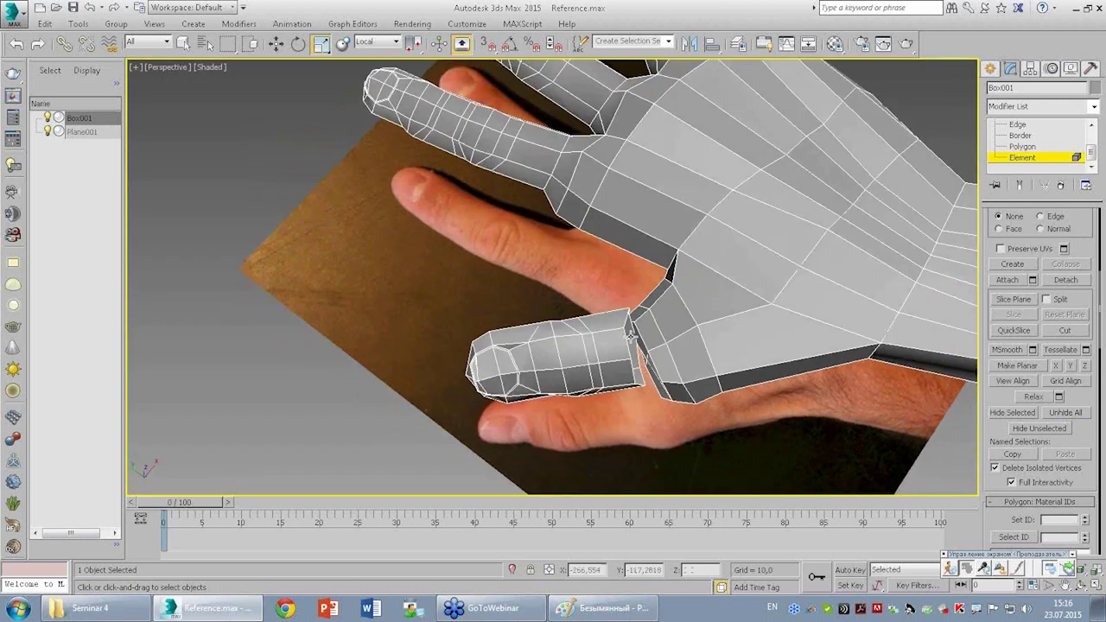
scroll(658, 336, "up", 2)
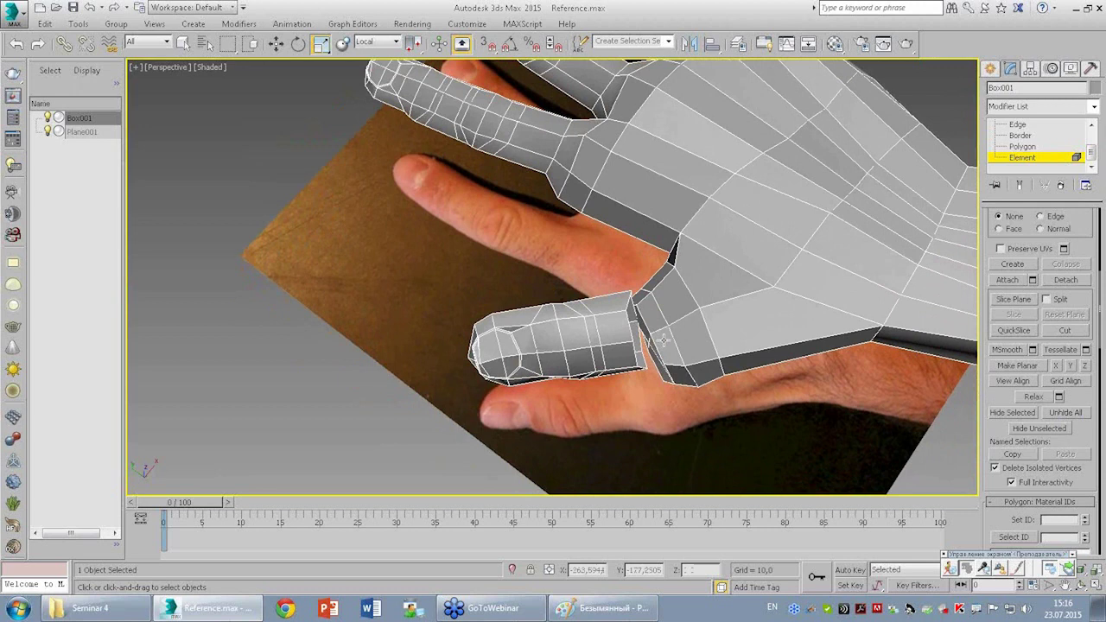
scroll(682, 329, "up", 2)
mouse_move(683, 326)
middle_mouse_down("alt")
mouse_move(654, 306)
mouse_move(711, 311)
mouse_move(719, 336)
mouse_move(683, 320)
mouse_move(688, 292)
mouse_move(724, 298)
middle_mouse_up("alt")
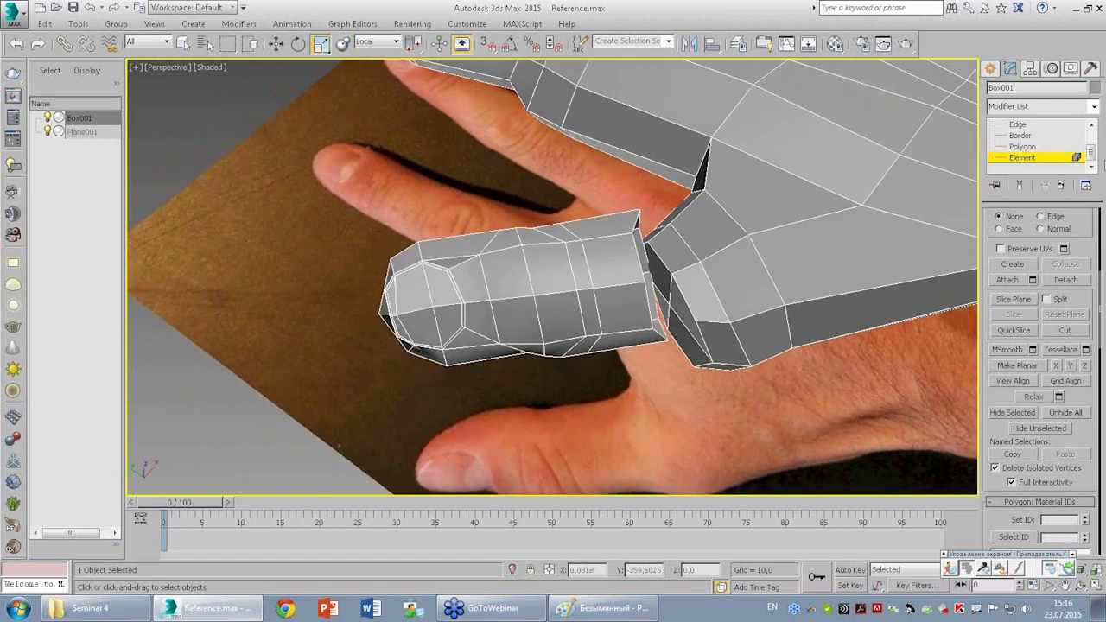
At Edge level, select an edge loop along the thumb, then a single edge.
left_click(1017, 125)
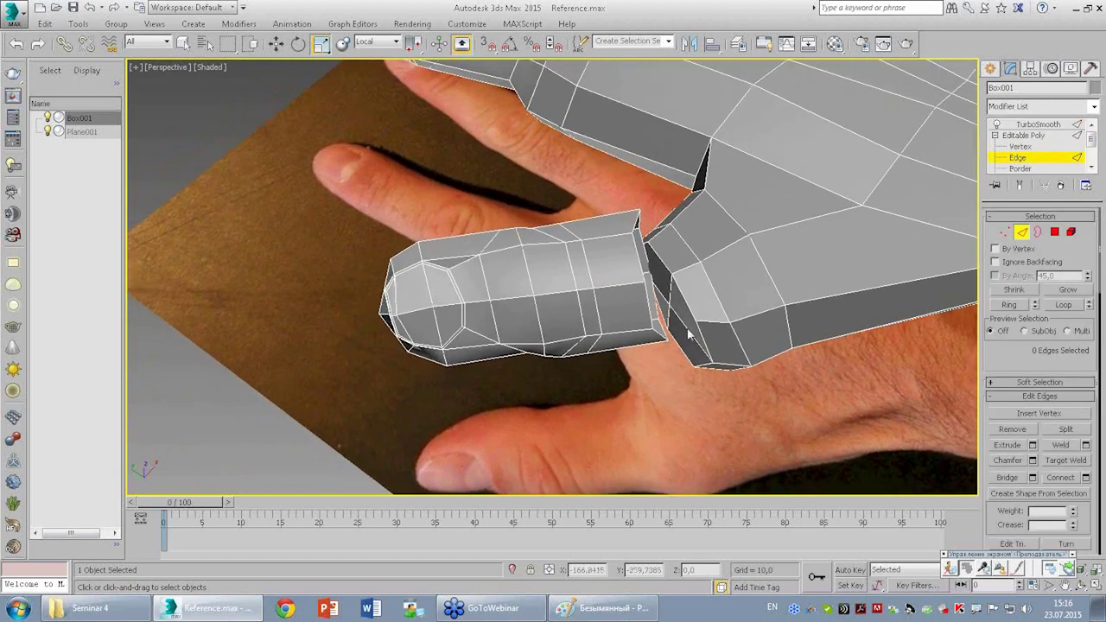
double_click(580, 288)
mouse_move(558, 288)
middle_mouse_down("alt")
mouse_move(609, 284)
mouse_move(656, 227)
middle_mouse_up("alt")
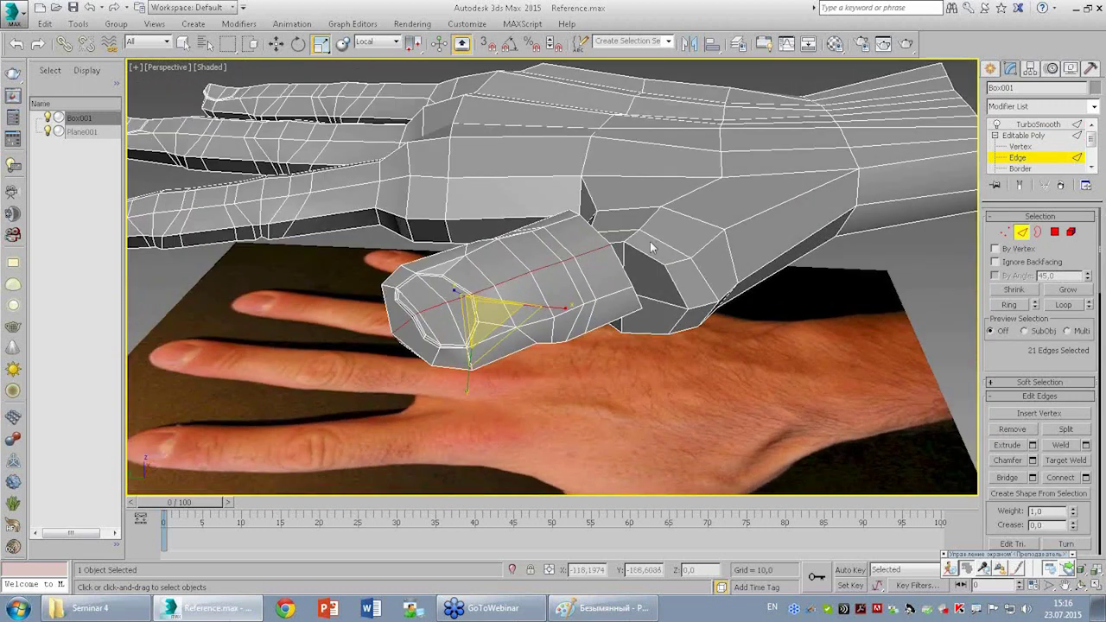
left_click(649, 218)
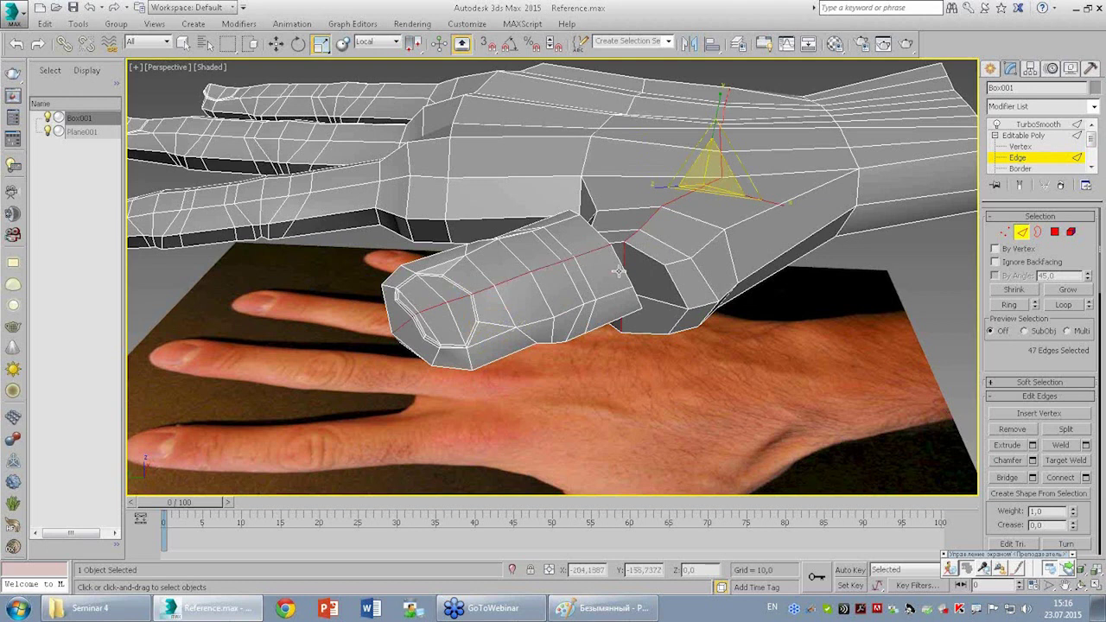
middle_click_drag(767, 244, 743, 265, "alt")
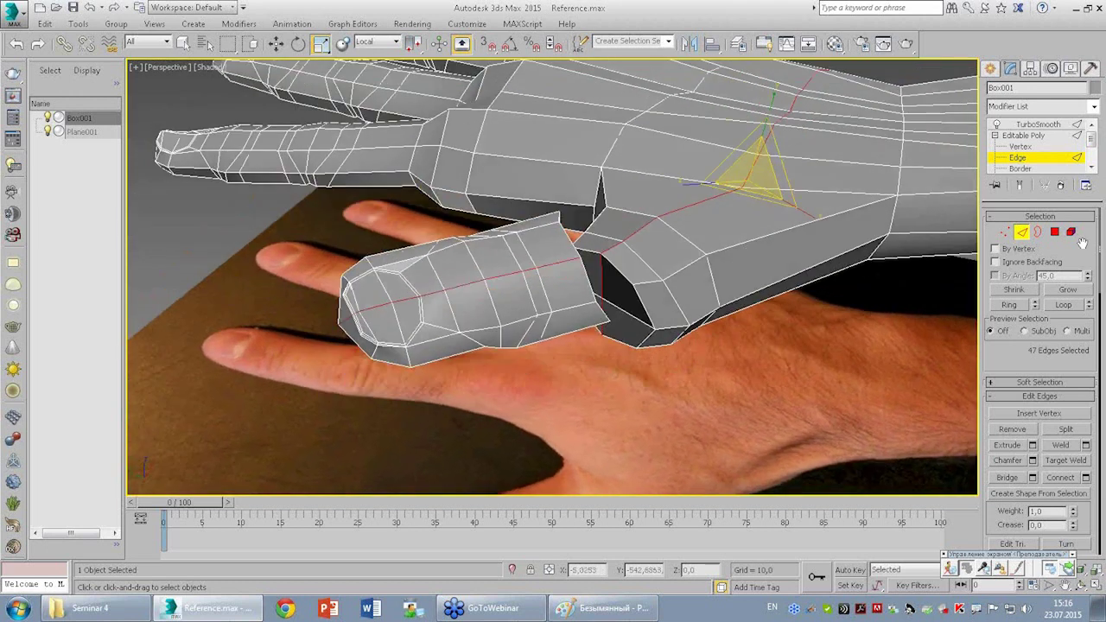
left_click(1070, 231)
Move the thumb element left and down, then rotate it up toward the palm's side.
left_click(579, 273)
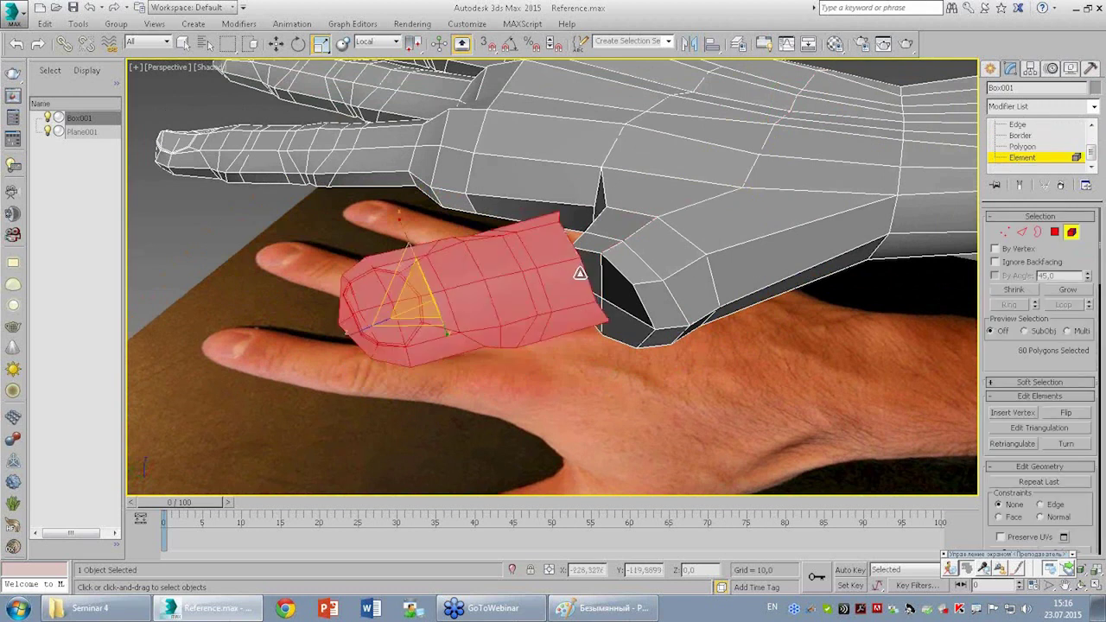
middle_click_drag(579, 273, 484, 285, "alt")
key("w")
left_click_drag(420, 288, 435, 298)
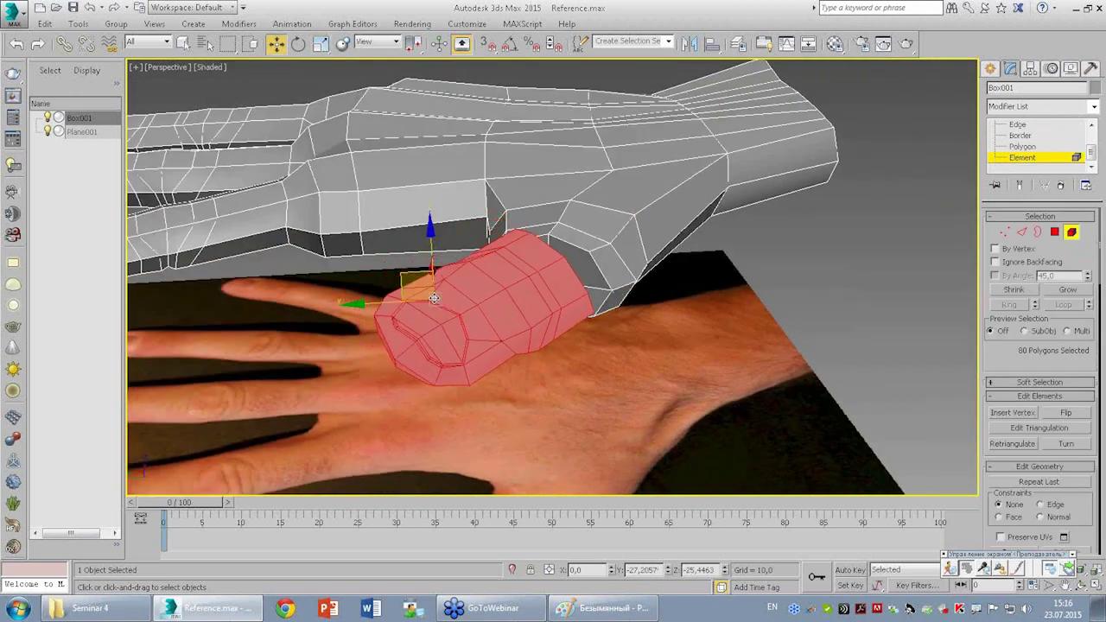
middle_click_drag(435, 298, 456, 291, "alt")
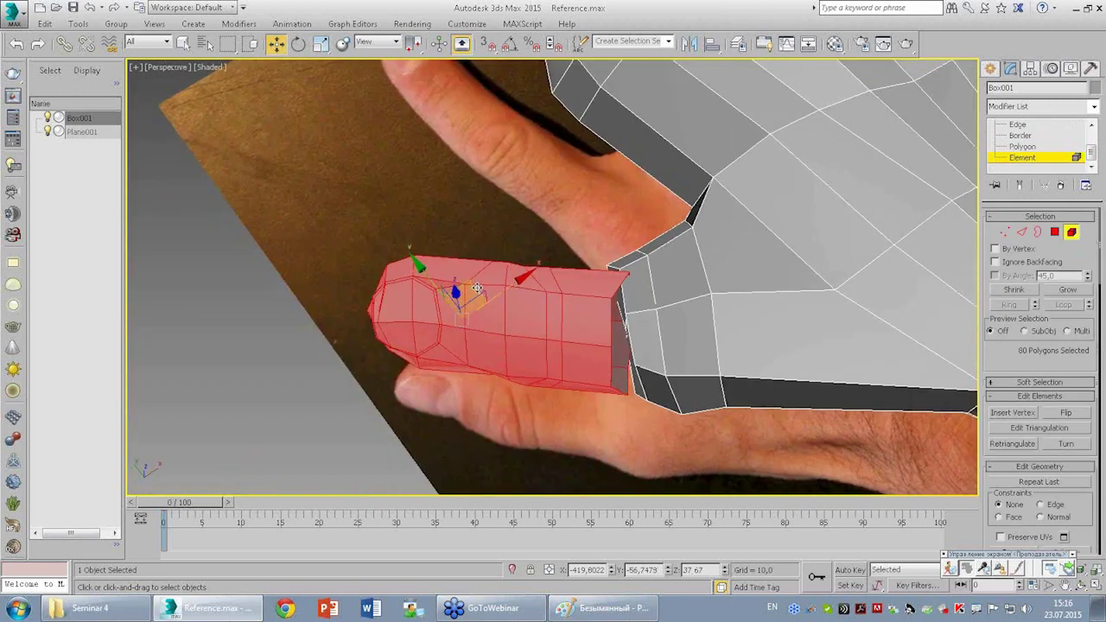
left_click_drag(477, 288, 452, 290)
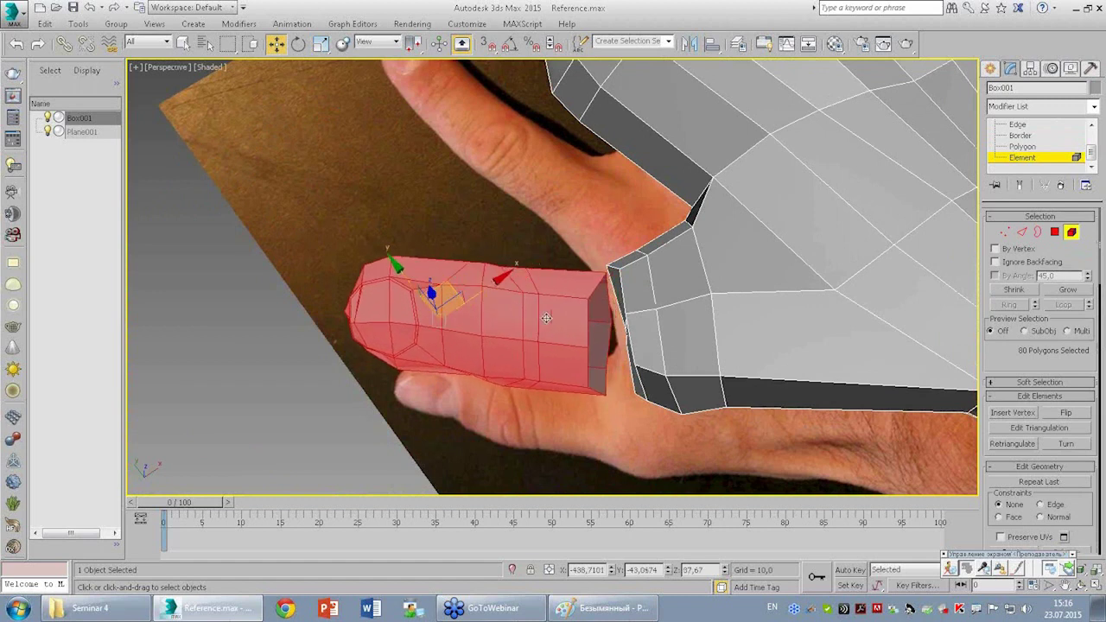
middle_click_drag(546, 317, 449, 289, "alt")
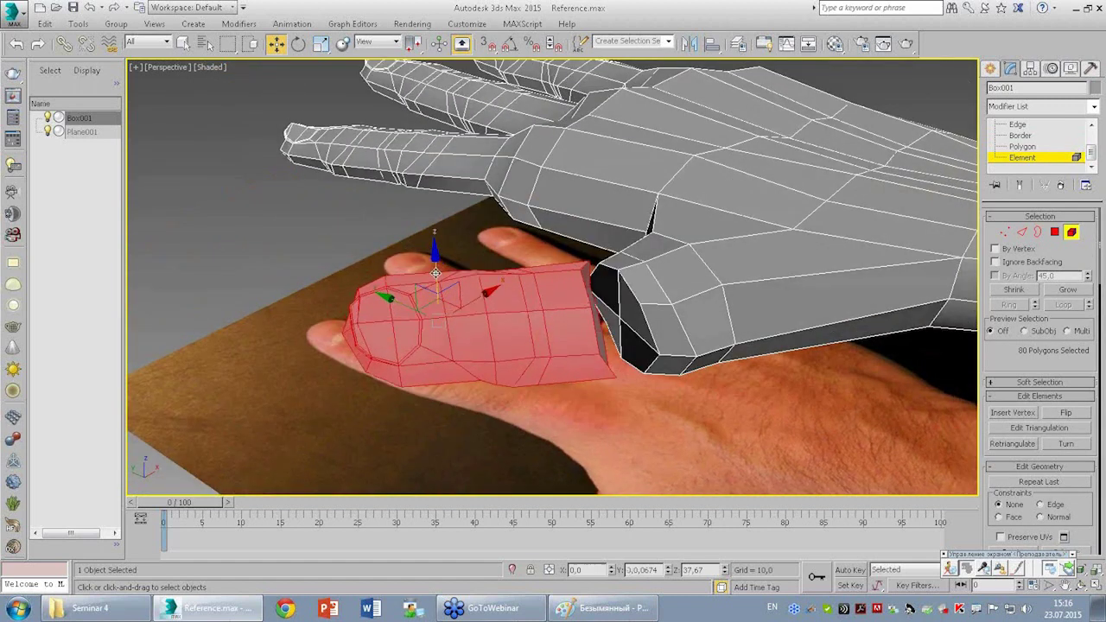
mouse_move(436, 273)
middle_mouse_down("alt")
mouse_move(656, 225)
mouse_move(581, 285)
mouse_move(618, 304)
middle_mouse_up("alt")
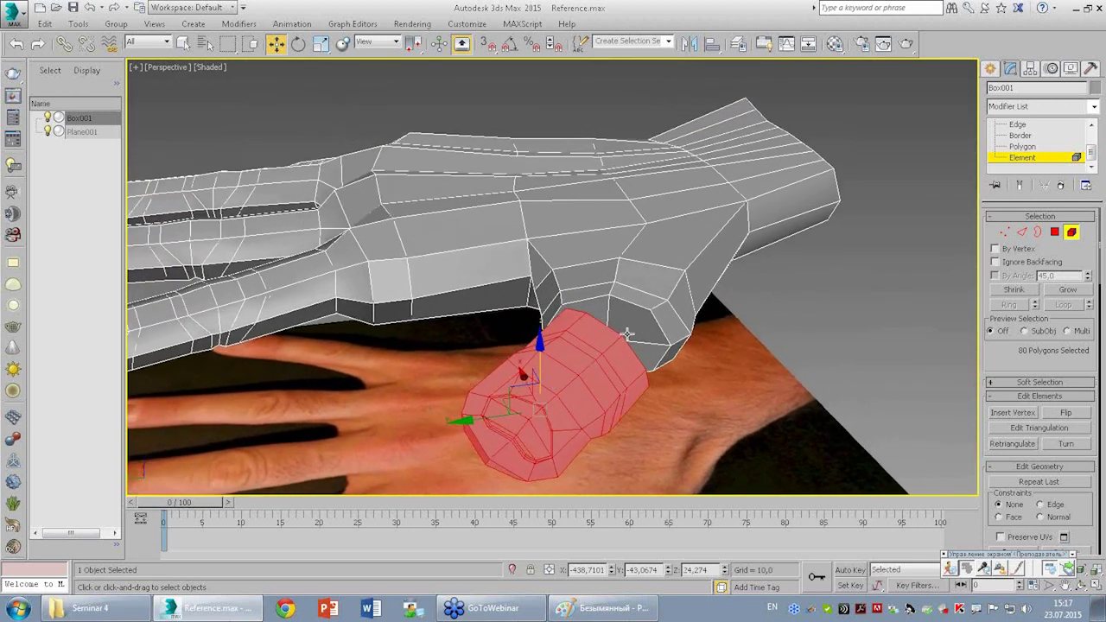
key("e")
left_click_drag(557, 449, 616, 271)
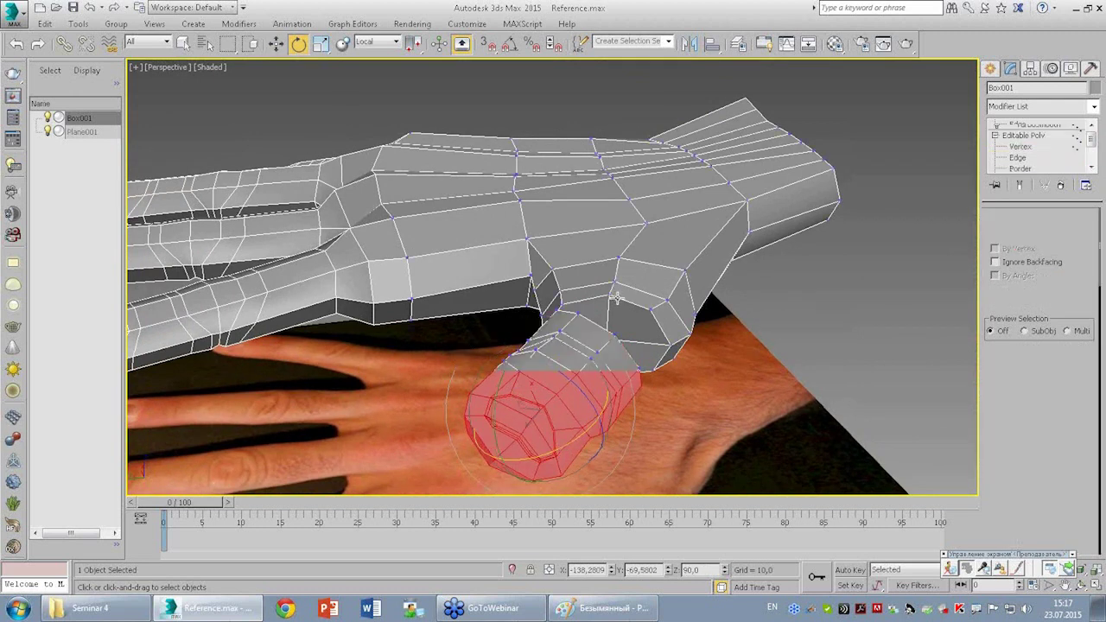
At Vertex level, move a hand vertex near the finger joint to line it up.
key("1")
scroll(1036, 372, "down", 2)
scroll(1043, 386, "down", 2)
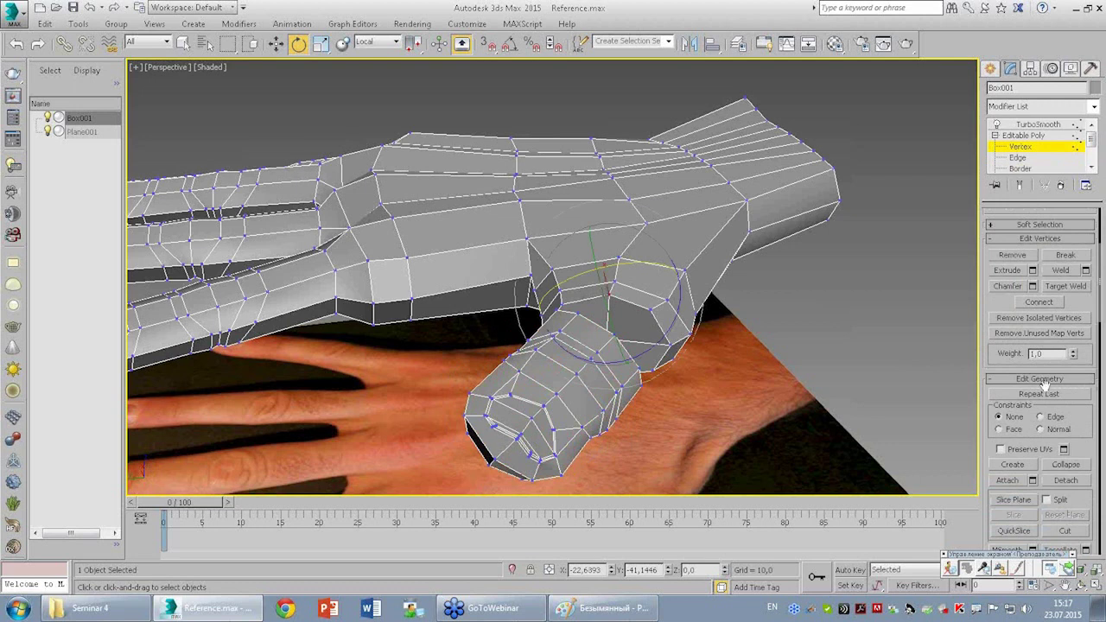
key("w")
left_click_drag(593, 272, 611, 281)
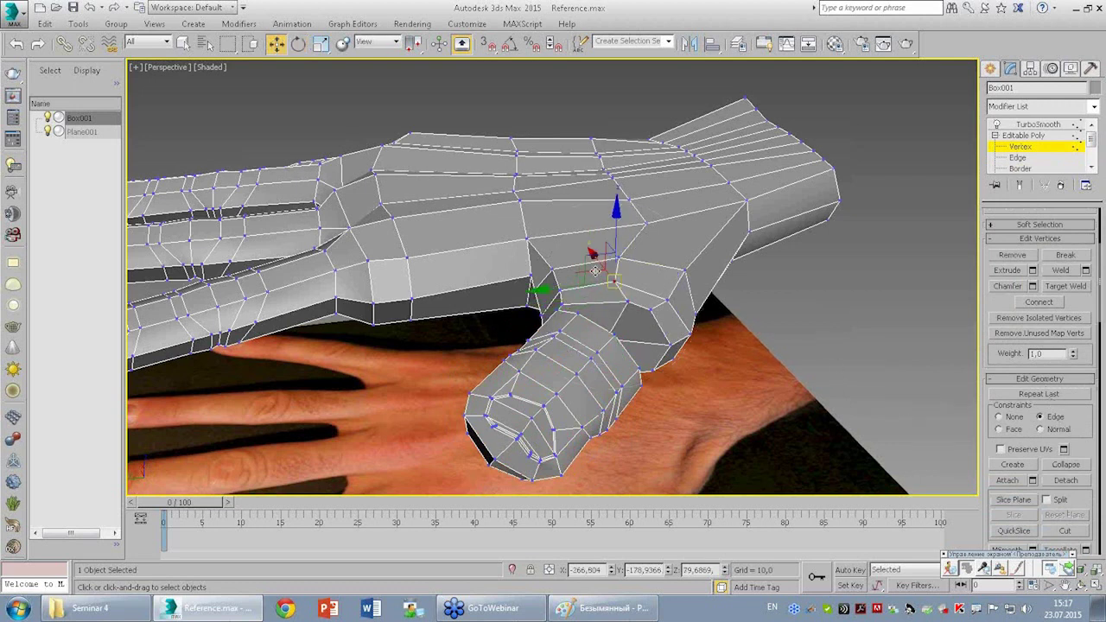
left_click_drag(601, 276, 605, 239)
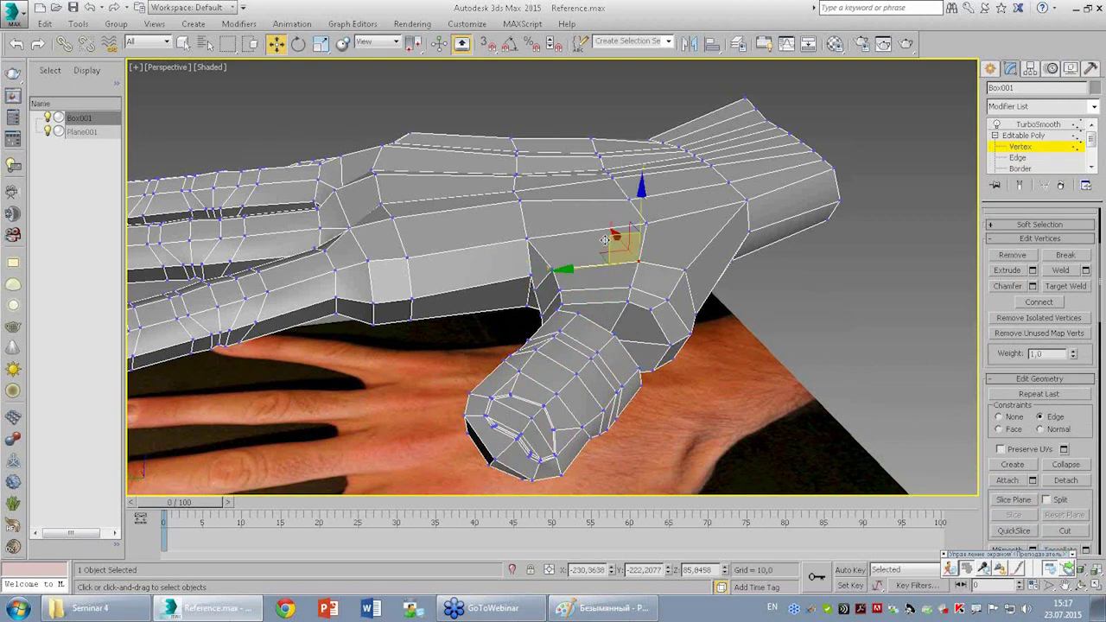
middle_click_drag(674, 272, 678, 269, "alt")
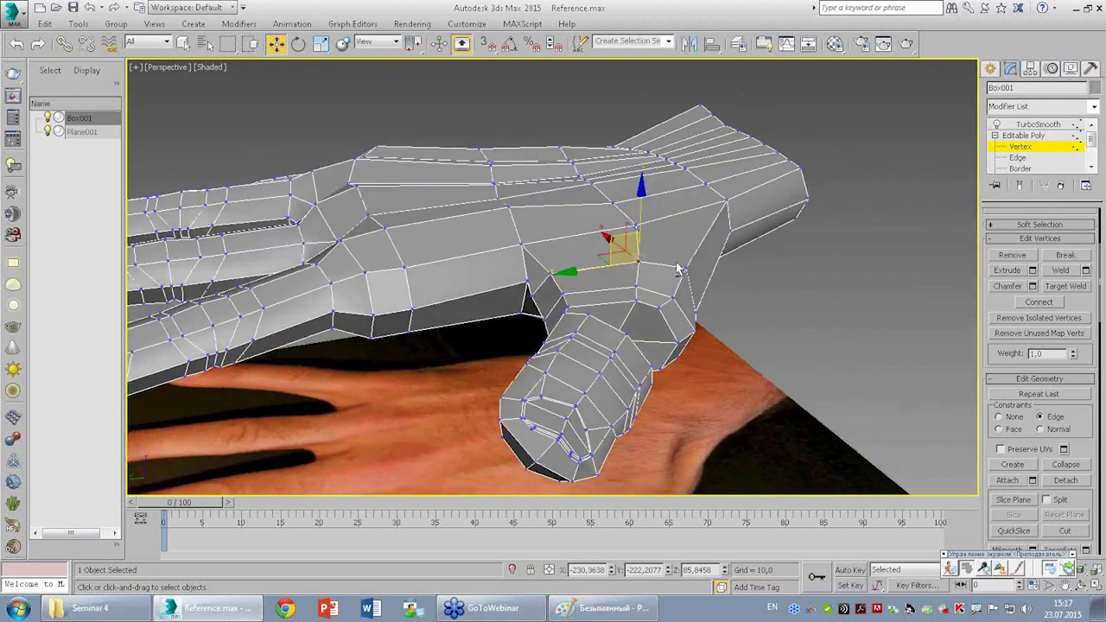
left_click(656, 350)
mouse_move(657, 349)
middle_mouse_down("alt")
mouse_move(624, 269)
mouse_move(662, 247)
middle_mouse_up("alt")
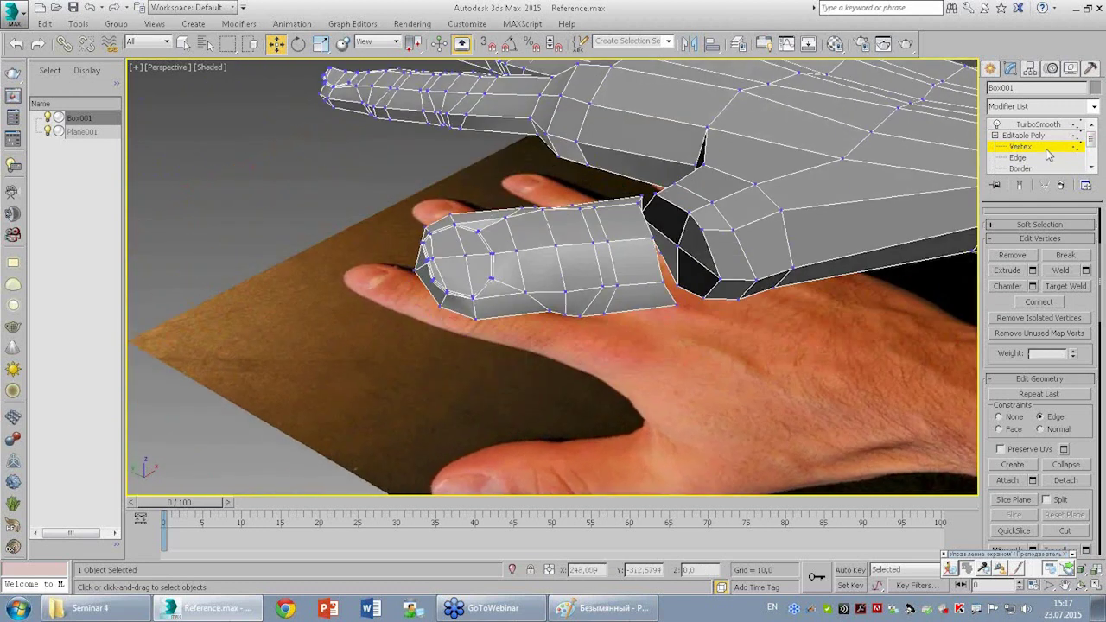
left_click_drag(1091, 138, 1091, 149)
Delete the four polygons beside the finger base, then return to Vertex level.
left_click(1022, 157)
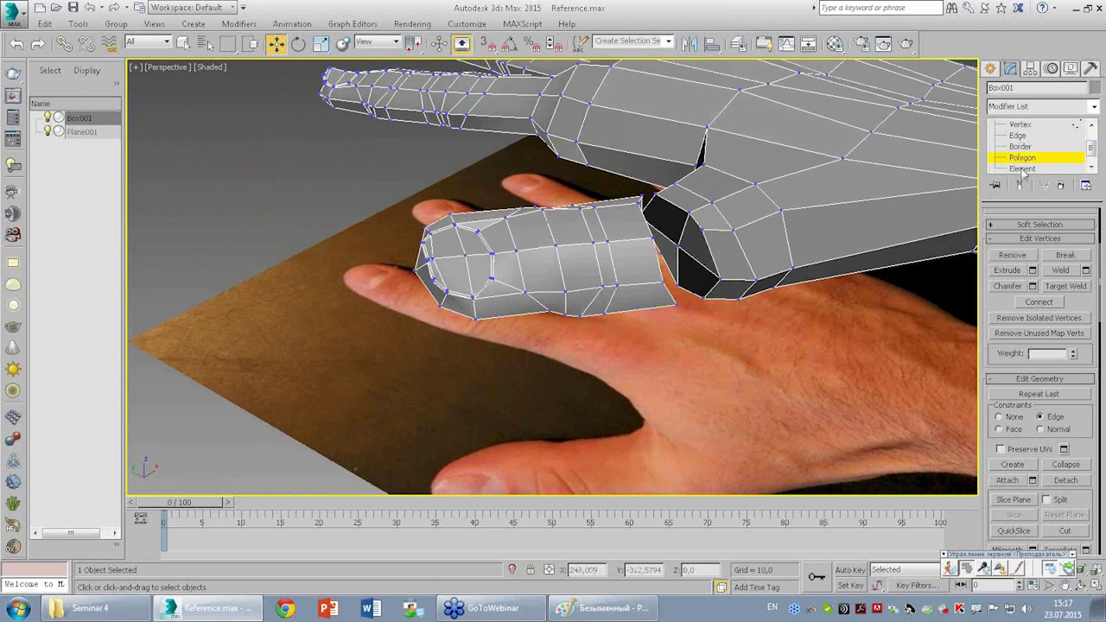
left_click(668, 227)
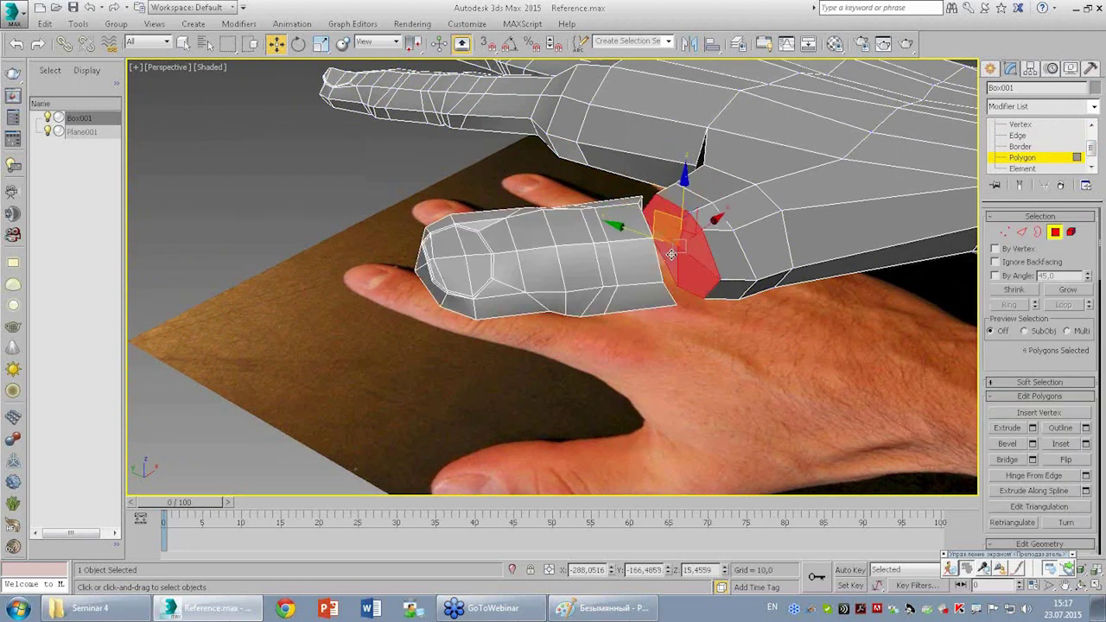
key("ctrl+d")
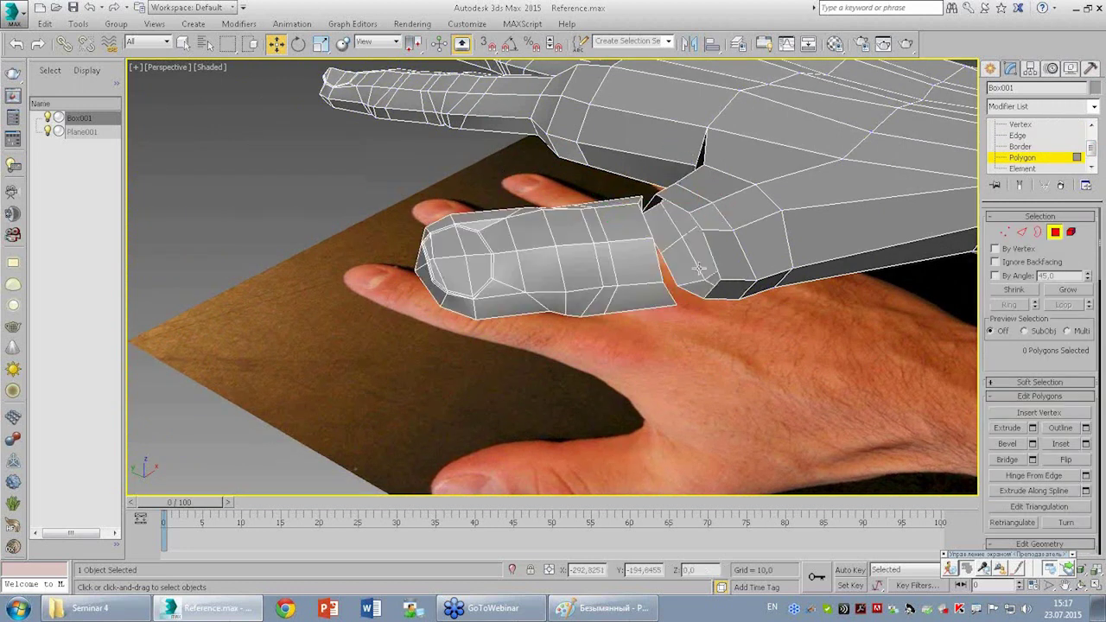
key("1")
scroll(682, 259, "up", 2)
scroll(691, 254, "up", 2)
Use Target Weld to merge two finger-base vertices onto their matching hand vertices.
scroll(714, 254, "up", 1)
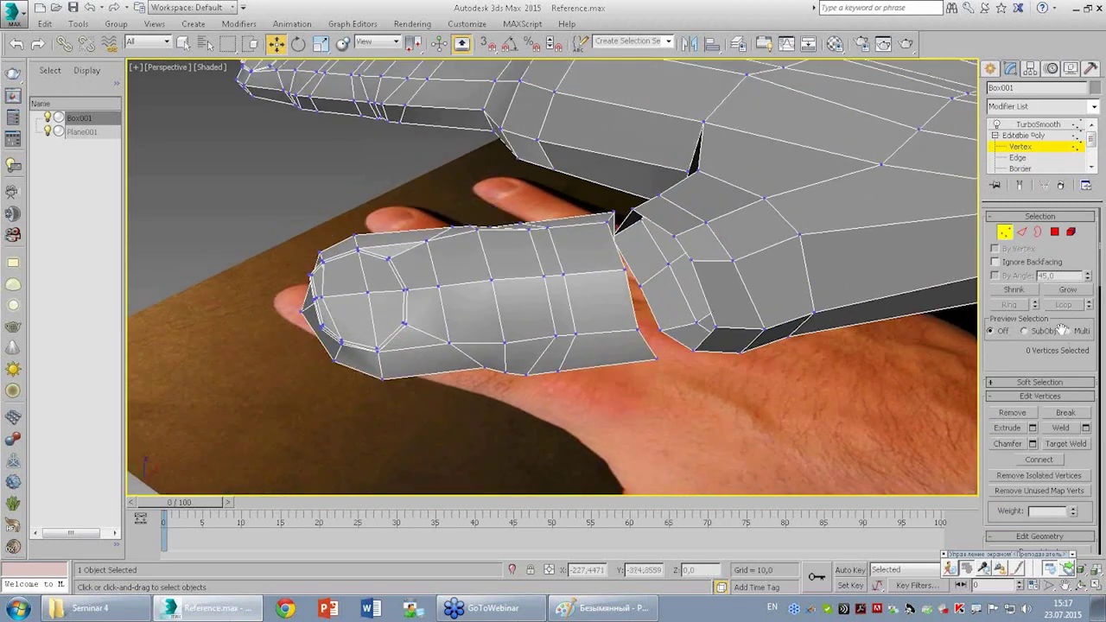
mouse_move(891, 279)
middle_mouse_down("alt")
mouse_move(731, 323)
mouse_move(779, 385)
middle_mouse_up("alt")
scroll(1026, 356, "down", 3)
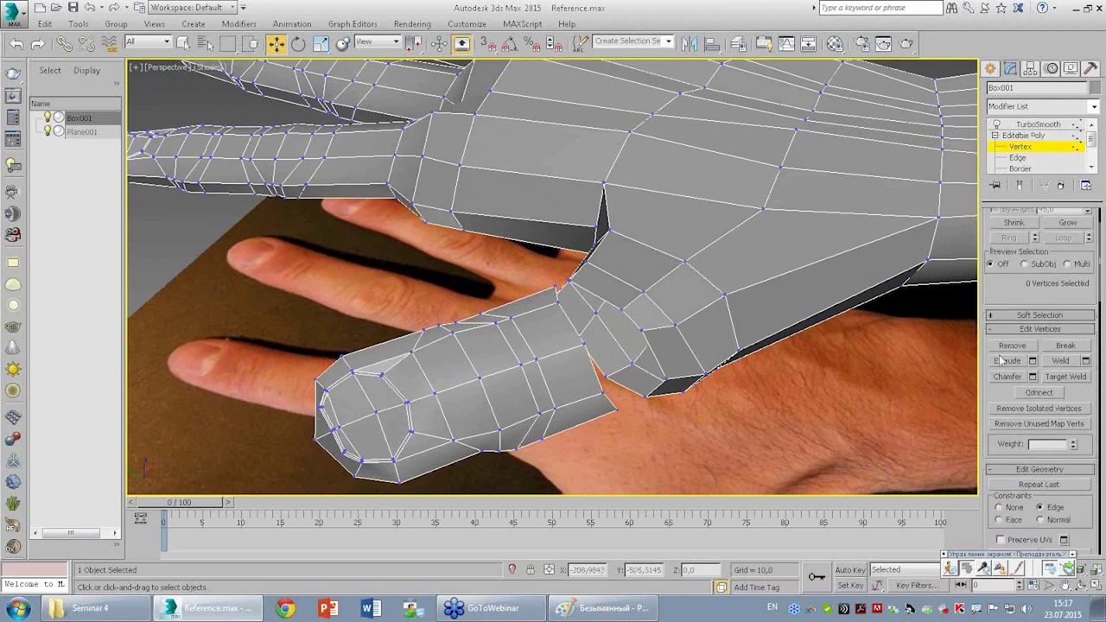
left_click(1069, 380)
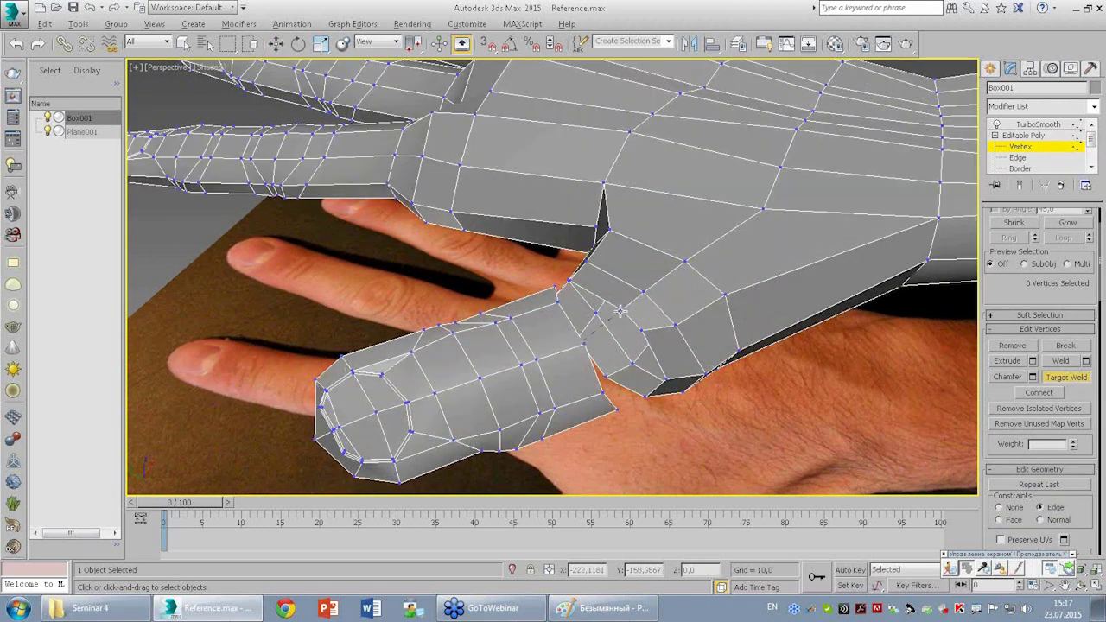
middle_click_drag(615, 332, 596, 388, "alt")
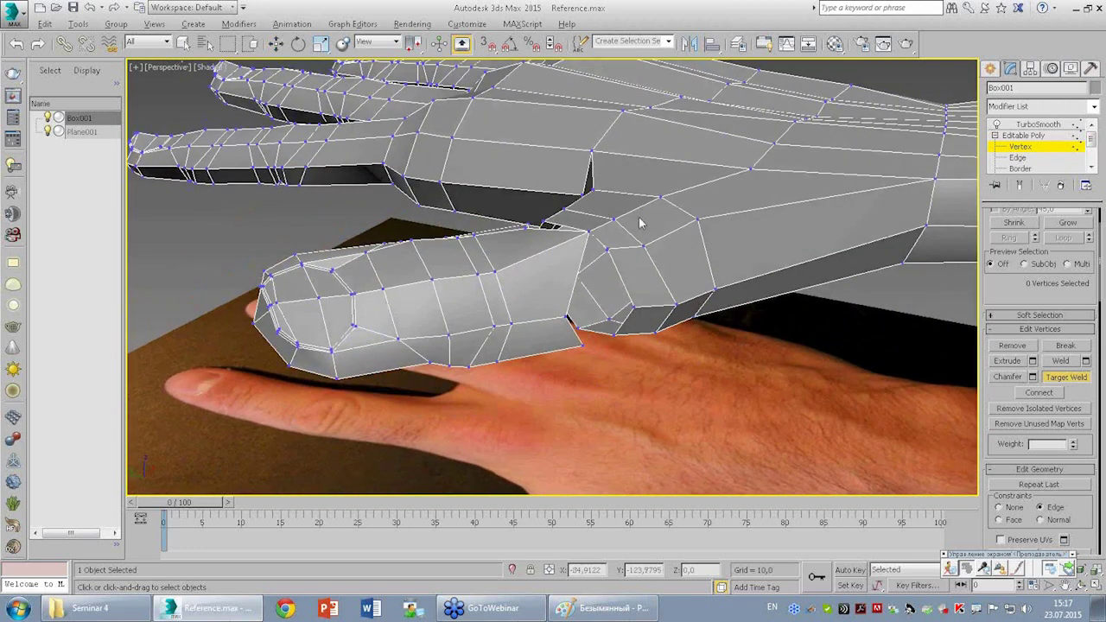
middle_click_drag(605, 249, 570, 221, "alt")
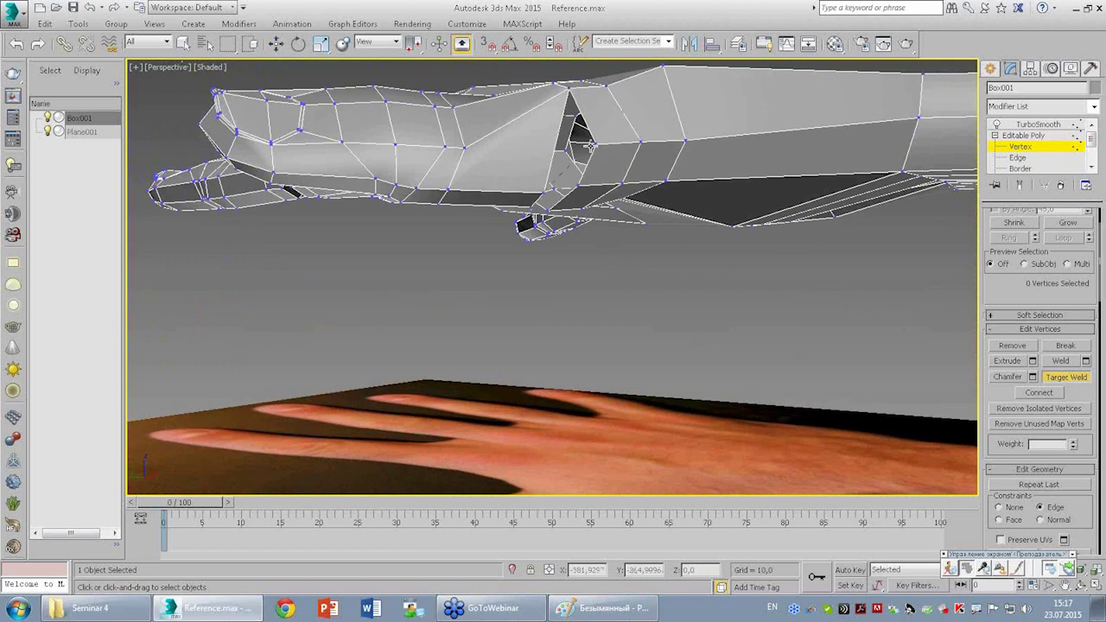
mouse_move(592, 190)
middle_mouse_down("alt")
mouse_move(569, 190)
mouse_move(669, 193)
mouse_move(767, 233)
middle_mouse_up("alt")
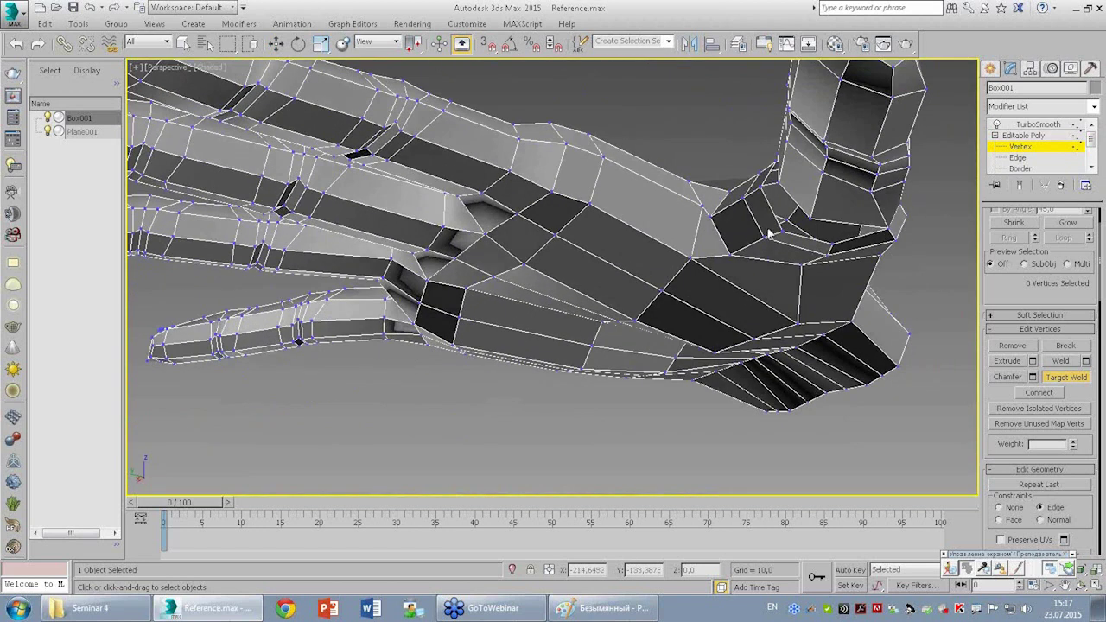
left_click(834, 245)
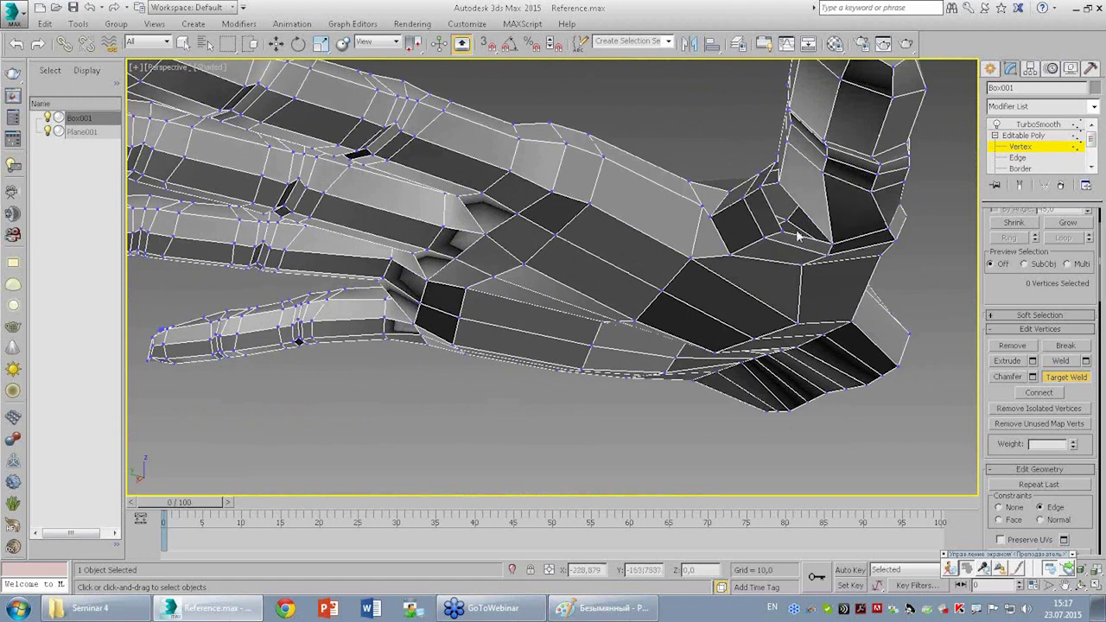
mouse_move(792, 214)
middle_mouse_down("alt")
mouse_move(806, 221)
mouse_move(807, 283)
mouse_move(788, 301)
middle_mouse_up("alt")
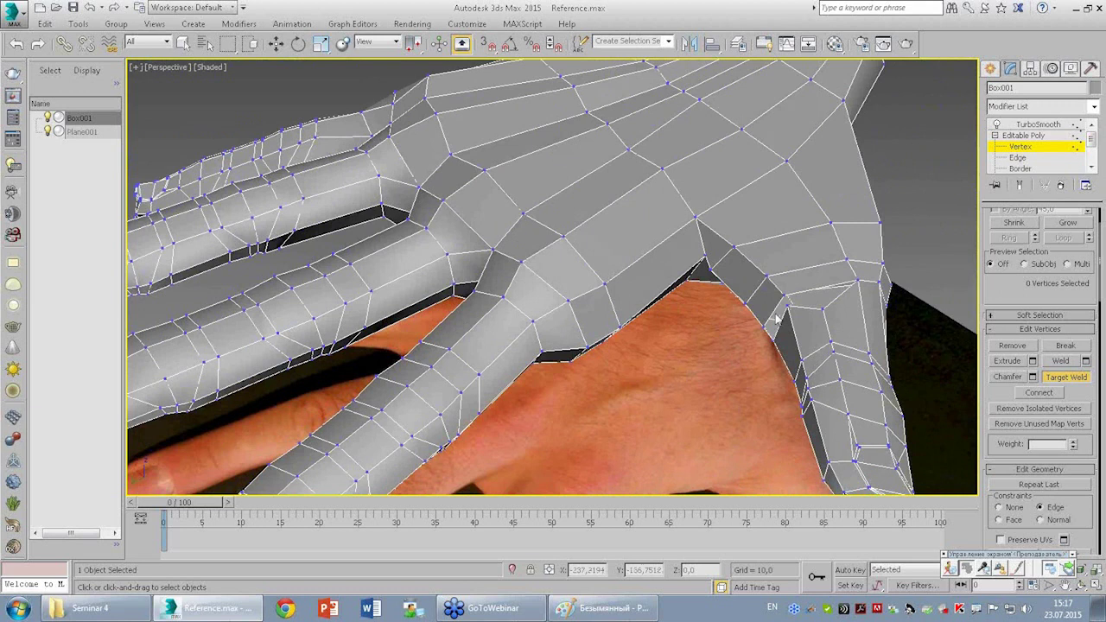
left_click(762, 327)
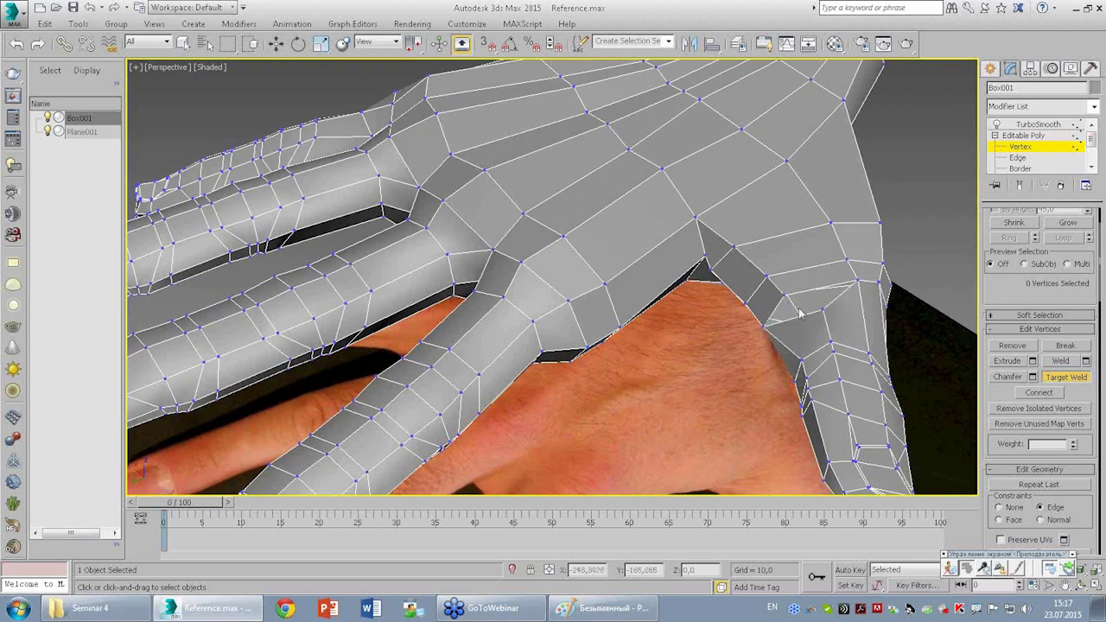
scroll(784, 298, "down", 3)
mouse_move(784, 298)
middle_mouse_down("alt")
mouse_move(637, 273)
mouse_move(695, 281)
middle_mouse_up("alt")
With the Move tool, shift a finger-base vertex down and left, checking it from the side.
key("w")
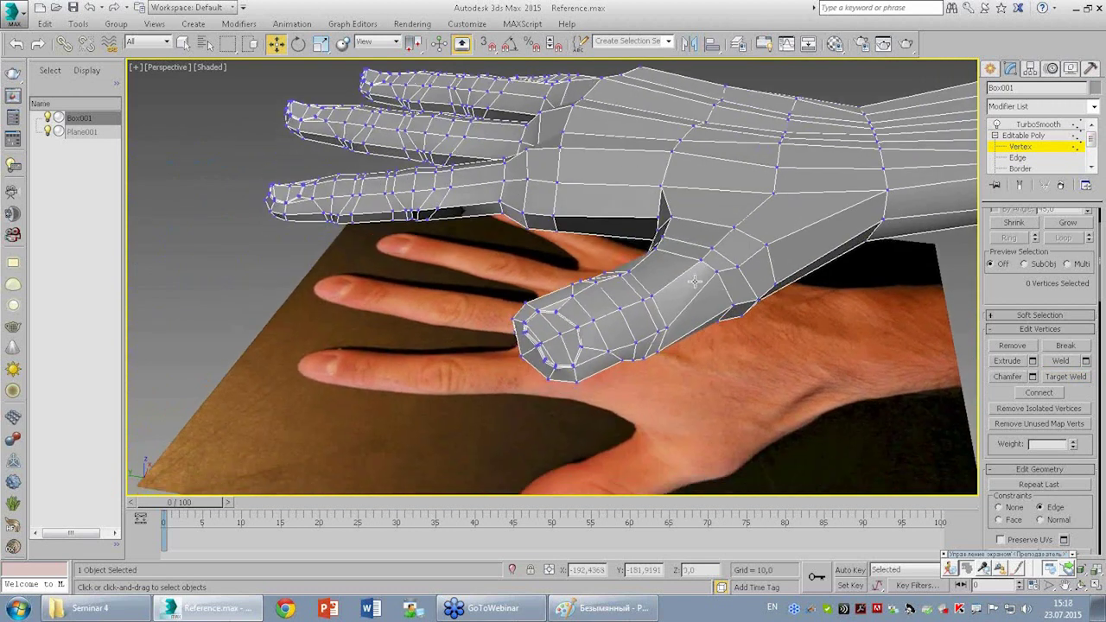
middle_click_drag(661, 343, 678, 256, "alt")
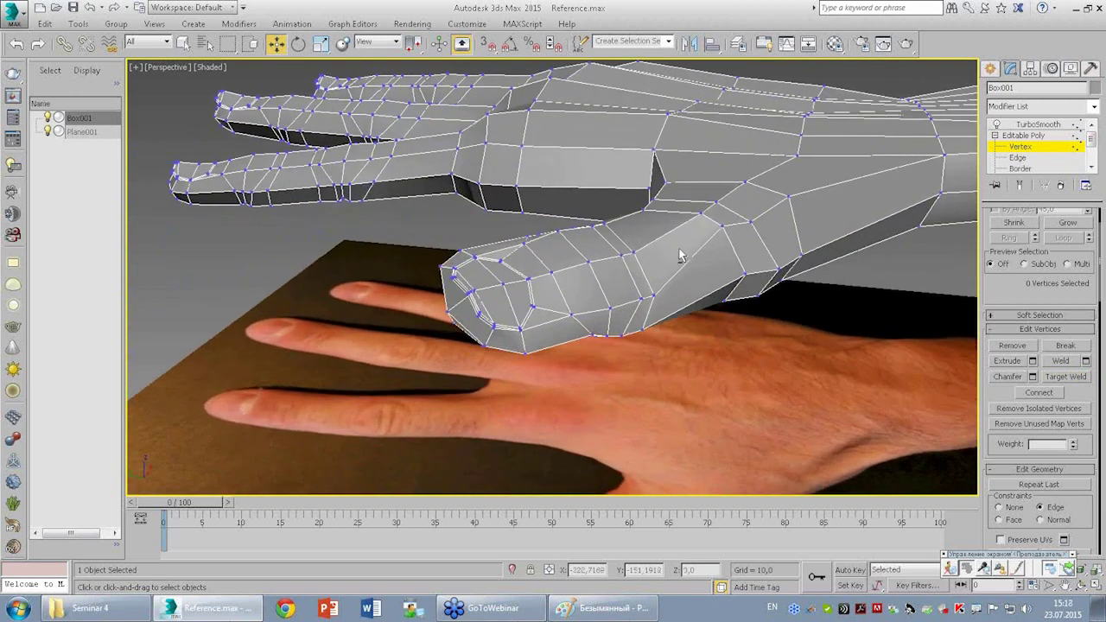
left_click(654, 298)
mouse_move(647, 270)
left_mouse_down()
mouse_move(635, 288)
mouse_move(625, 268)
left_mouse_up()
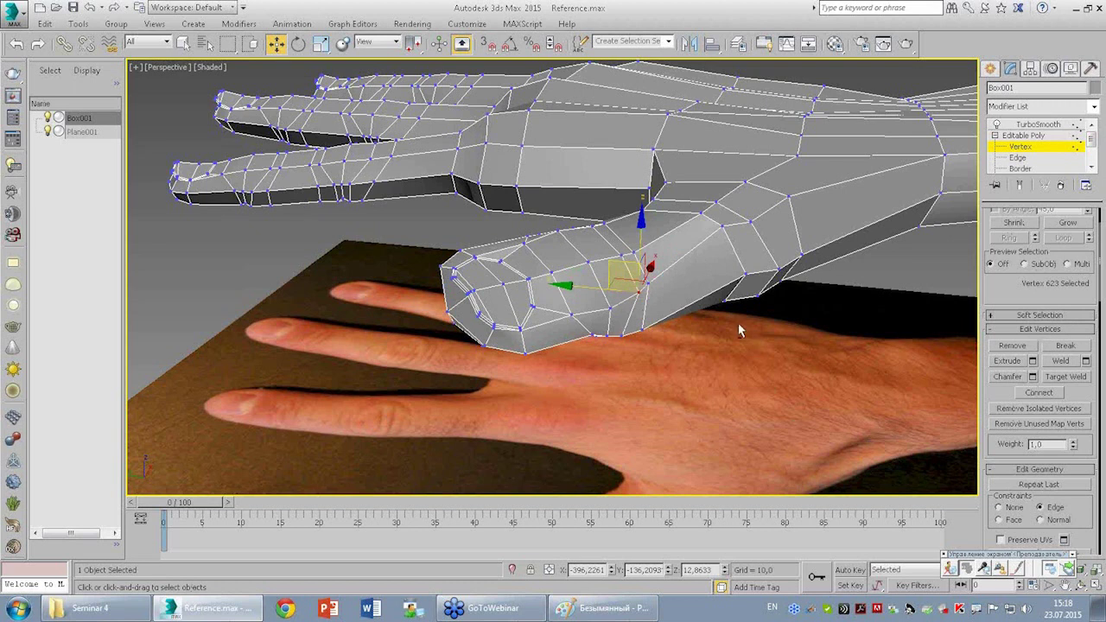
middle_click_drag(739, 329, 639, 277, "alt")
left_click_drag(625, 264, 622, 259)
mouse_move(622, 259)
middle_mouse_down("alt")
mouse_move(615, 286)
mouse_move(656, 303)
middle_mouse_up("alt")
Raise another finger-base vertex and move a thumb vertex to fit the photo.
left_click(616, 286)
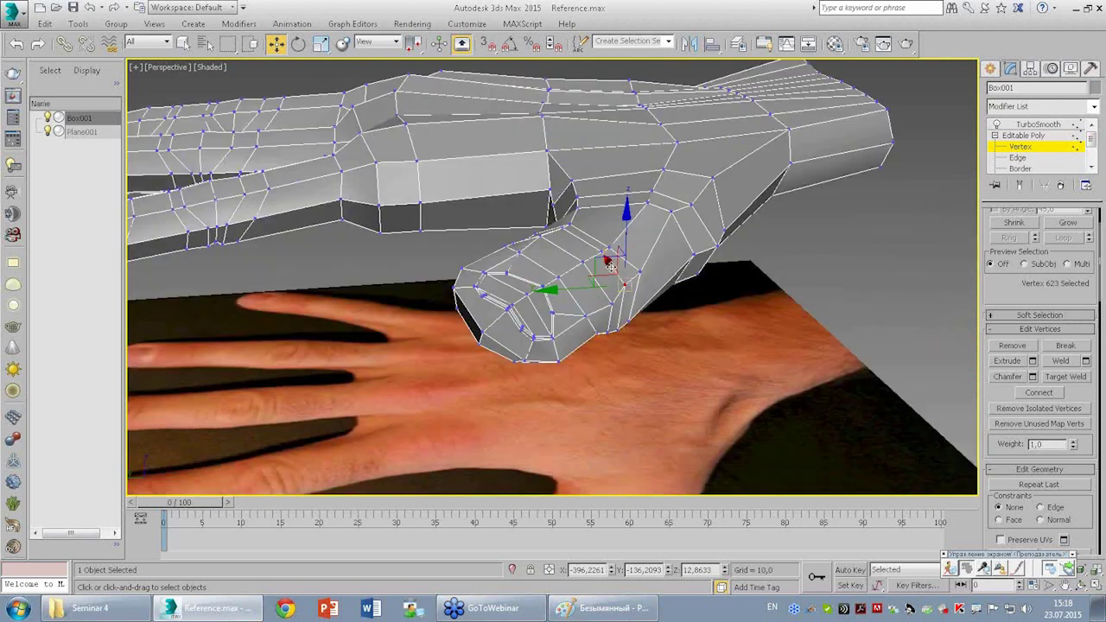
left_click_drag(610, 265, 604, 252)
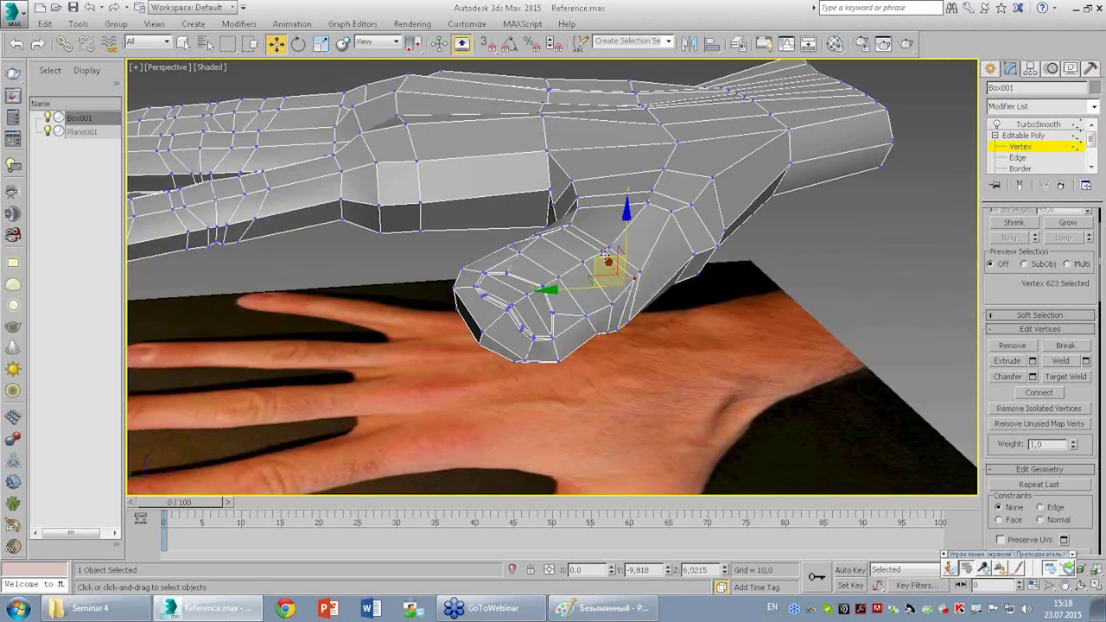
middle_click_drag(608, 258, 617, 230, "alt")
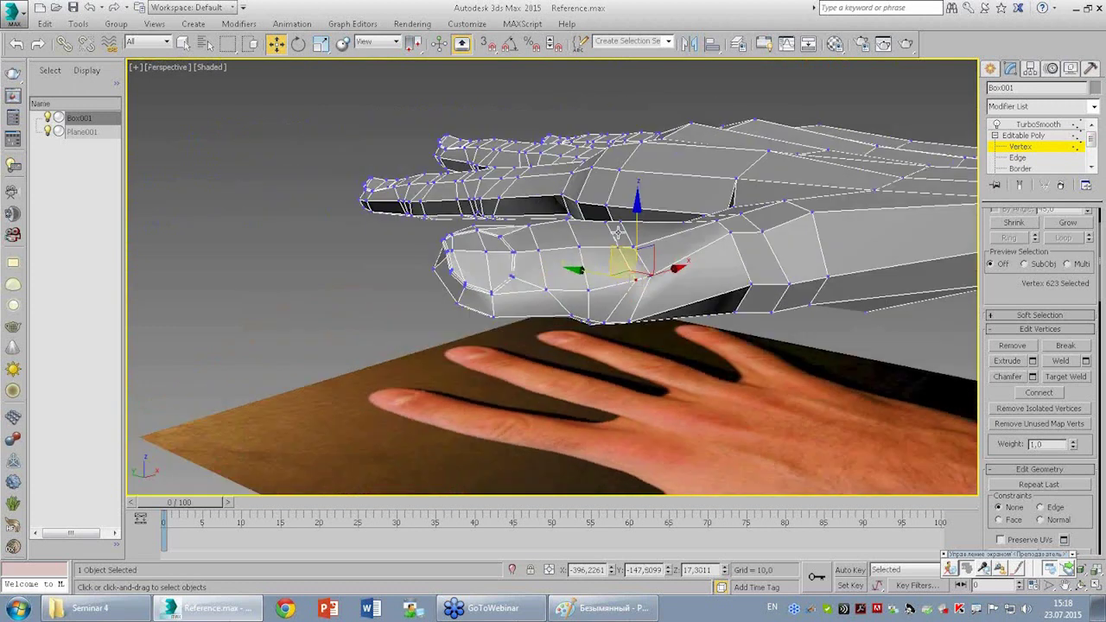
left_click_drag(632, 249, 625, 225)
mouse_move(625, 226)
middle_mouse_down("alt")
mouse_move(683, 259)
mouse_move(698, 254)
mouse_move(700, 177)
mouse_move(682, 198)
middle_mouse_up("alt")
scroll(689, 266, "up", 5)
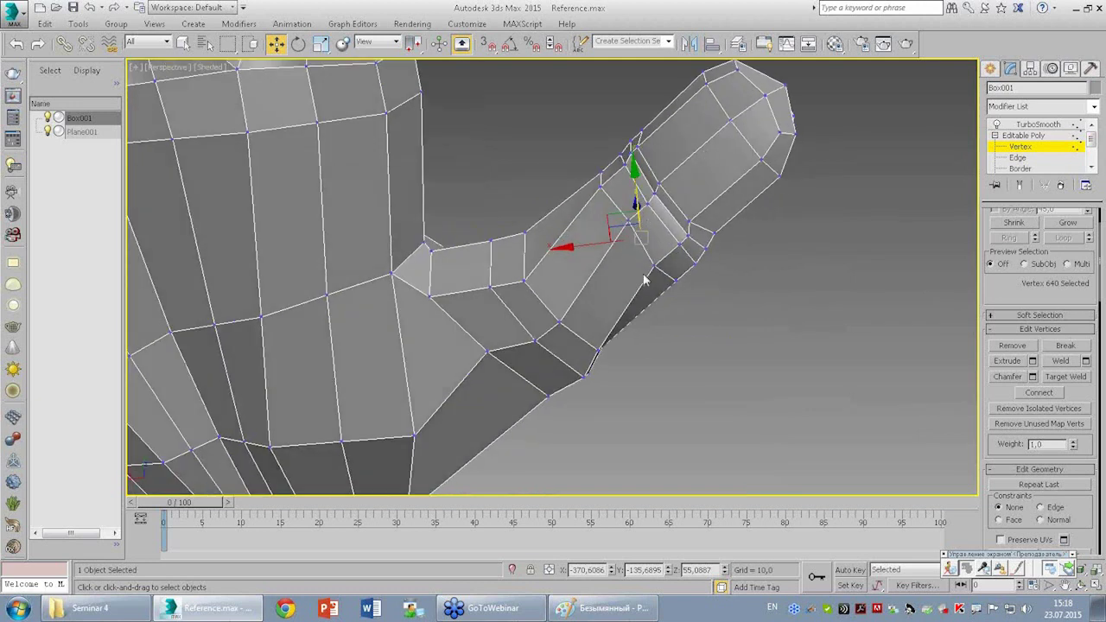
left_click_drag(629, 222, 565, 157)
Adjust the thumb's underside and tip vertices, then exit Vertex level.
left_click(609, 194)
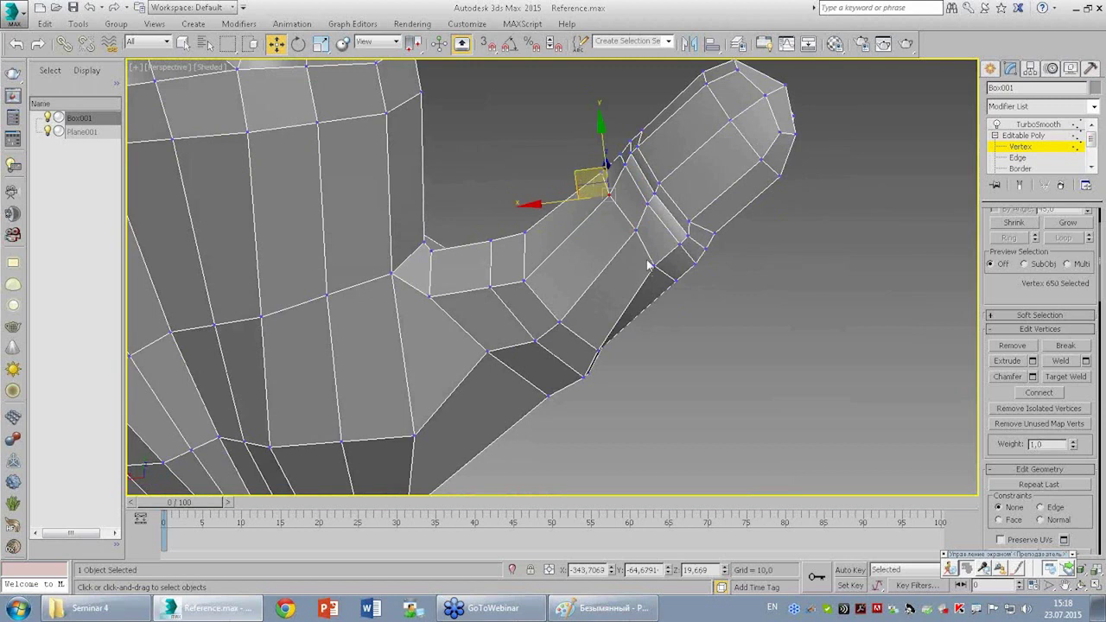
left_click(653, 266)
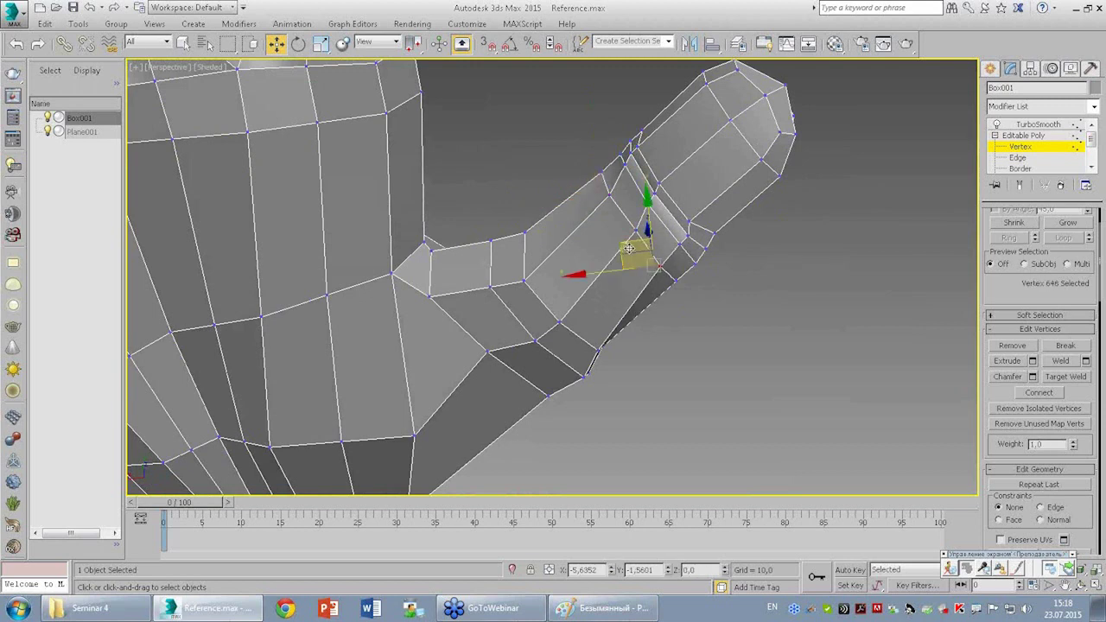
middle_click_drag(623, 248, 584, 344, "alt")
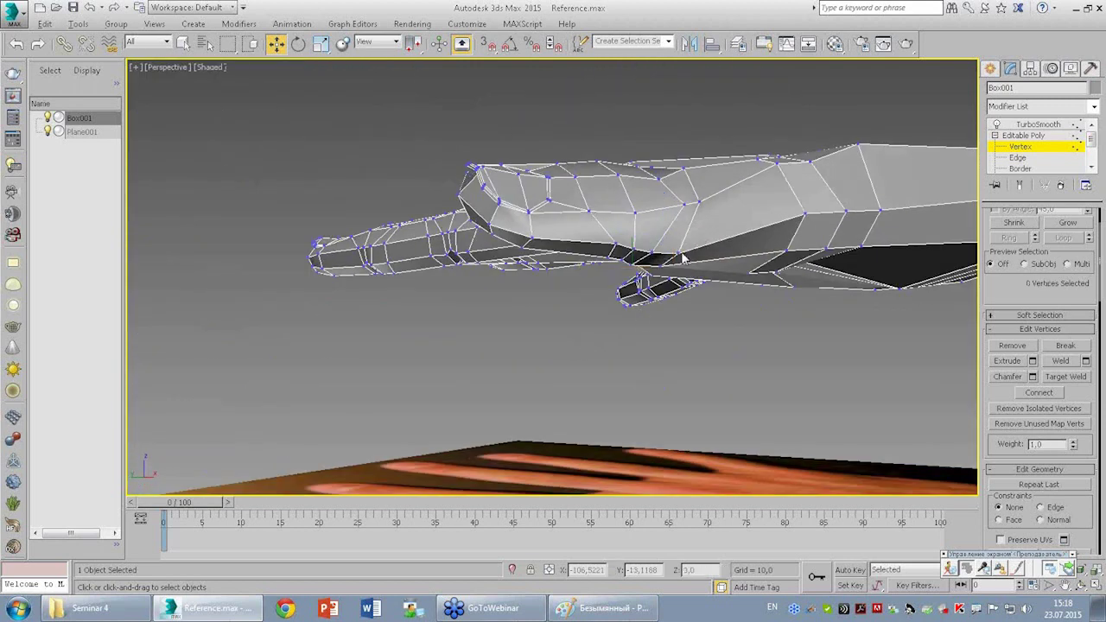
left_click(682, 251)
left_click(639, 225)
left_click_drag(639, 225, 643, 216)
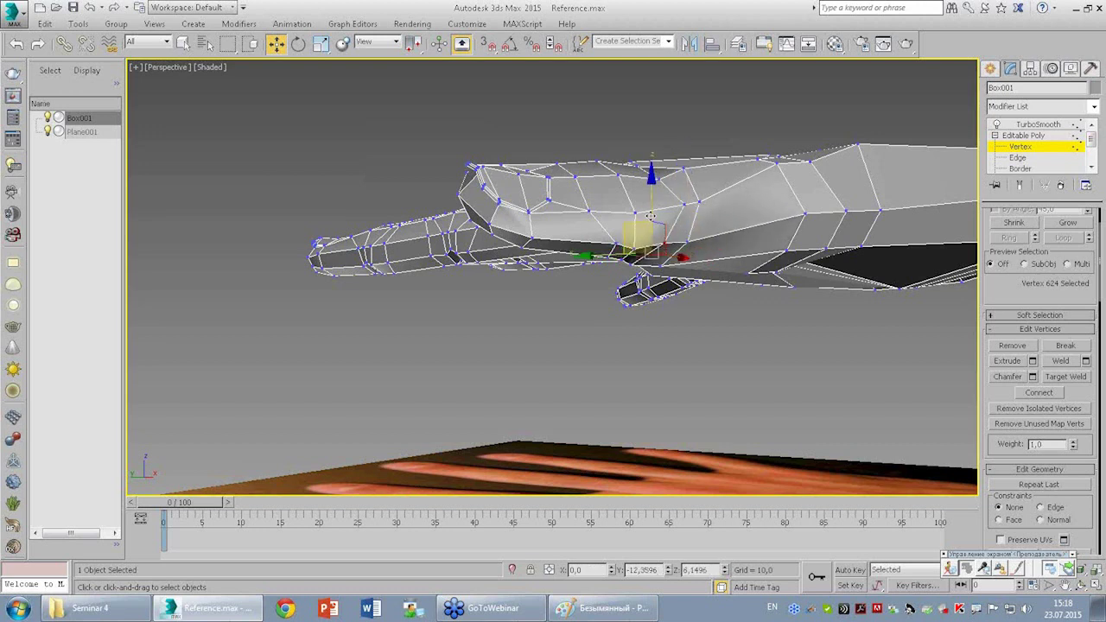
mouse_move(644, 216)
middle_mouse_down("alt")
mouse_move(683, 234)
mouse_move(703, 271)
middle_mouse_up("alt")
left_click(683, 235)
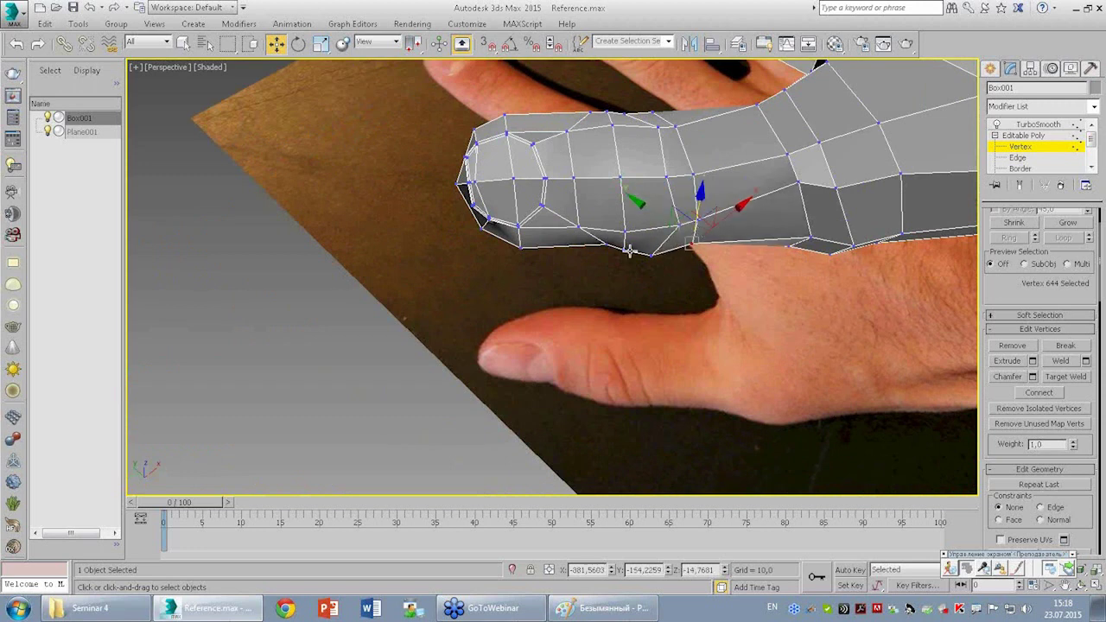
middle_click_drag(656, 233, 609, 261, "alt")
left_click(613, 261)
left_click_drag(601, 249, 604, 250)
mouse_move(604, 251)
middle_mouse_down("alt")
mouse_move(740, 254)
mouse_move(681, 286)
mouse_move(752, 277)
mouse_move(725, 293)
mouse_move(698, 267)
mouse_move(609, 323)
mouse_move(752, 250)
middle_mouse_up("alt")
scroll(704, 251, "down", 3)
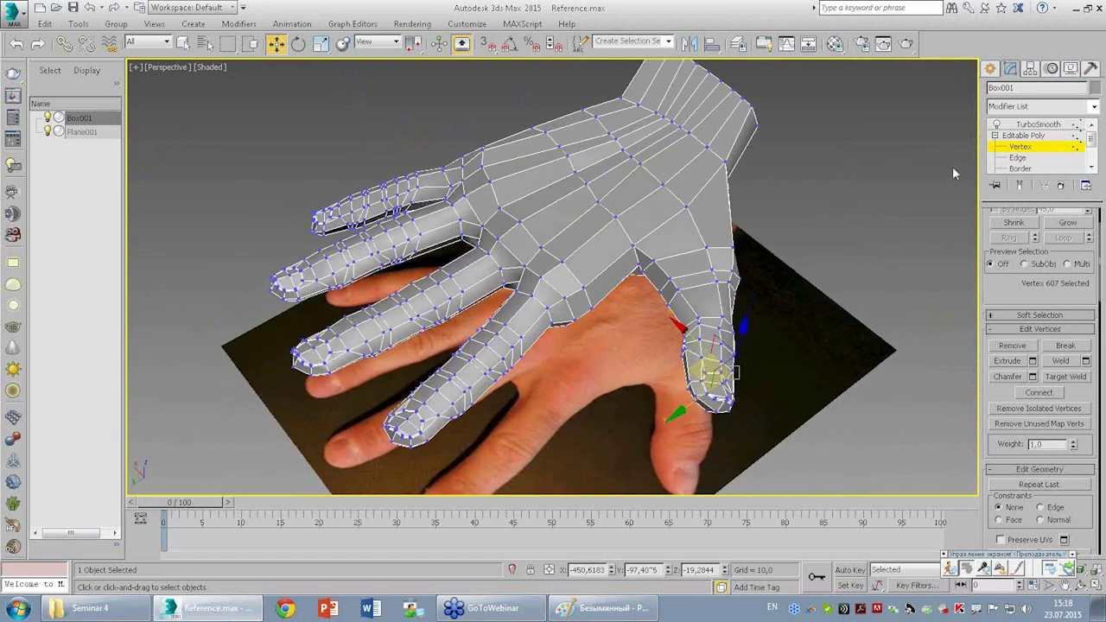
left_click(1023, 136)
Preview the TurboSmooth-smoothed hand from above in the Perspective view.
left_click(1037, 124)
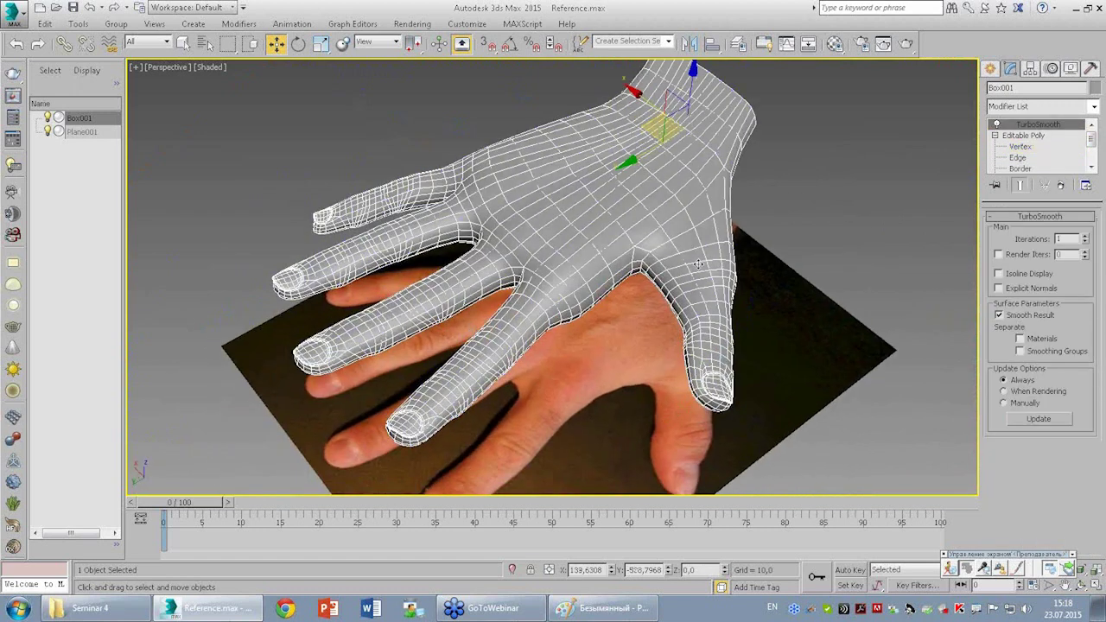
left_click(630, 346)
mouse_move(630, 325)
middle_mouse_down("alt")
mouse_move(712, 339)
mouse_move(671, 316)
mouse_move(567, 306)
mouse_move(713, 261)
mouse_move(686, 199)
mouse_move(680, 88)
mouse_move(682, 291)
mouse_move(538, 259)
mouse_move(472, 316)
mouse_move(558, 185)
mouse_move(484, 216)
middle_mouse_up("alt")
left_click(484, 217)
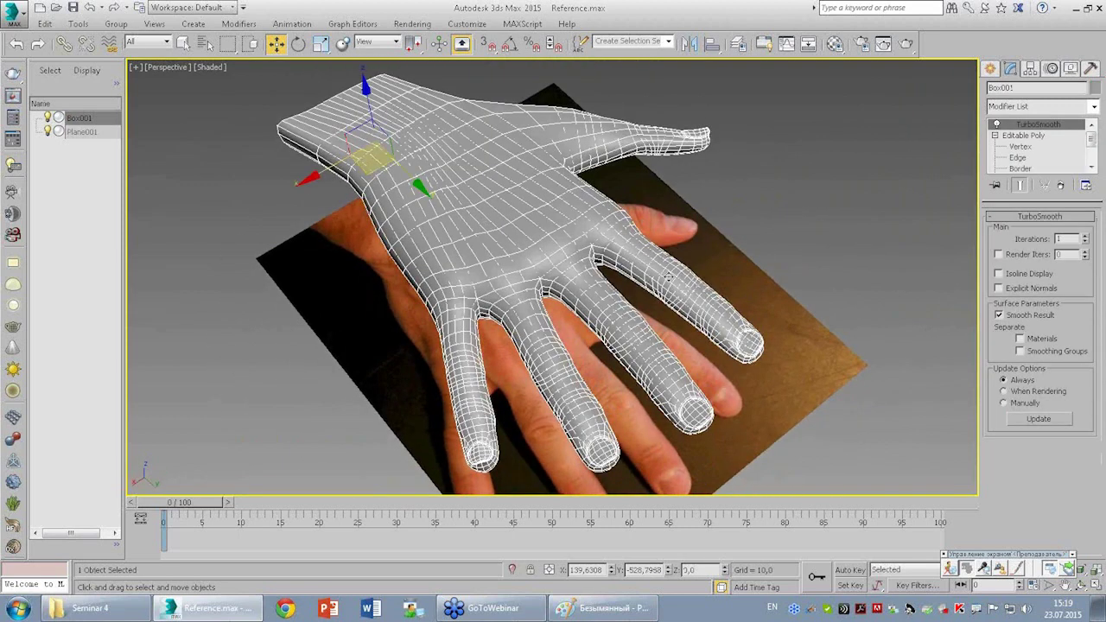
middle_click_drag(669, 278, 701, 278, "alt")
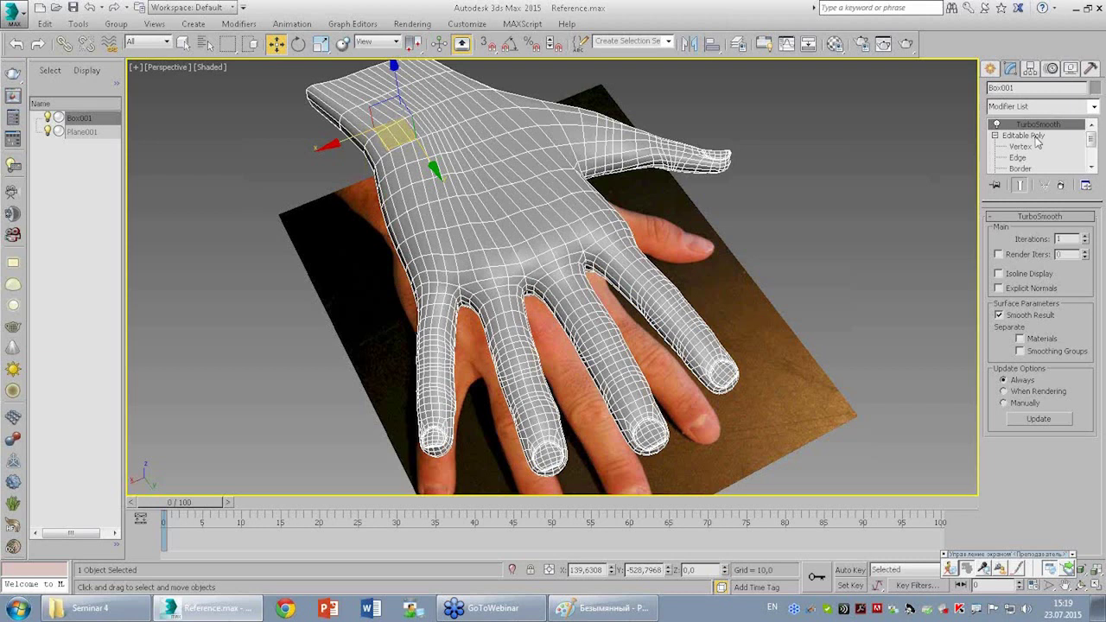
Return to Editable Poly Vertex level and maximize the Top viewport.
left_click(1027, 136)
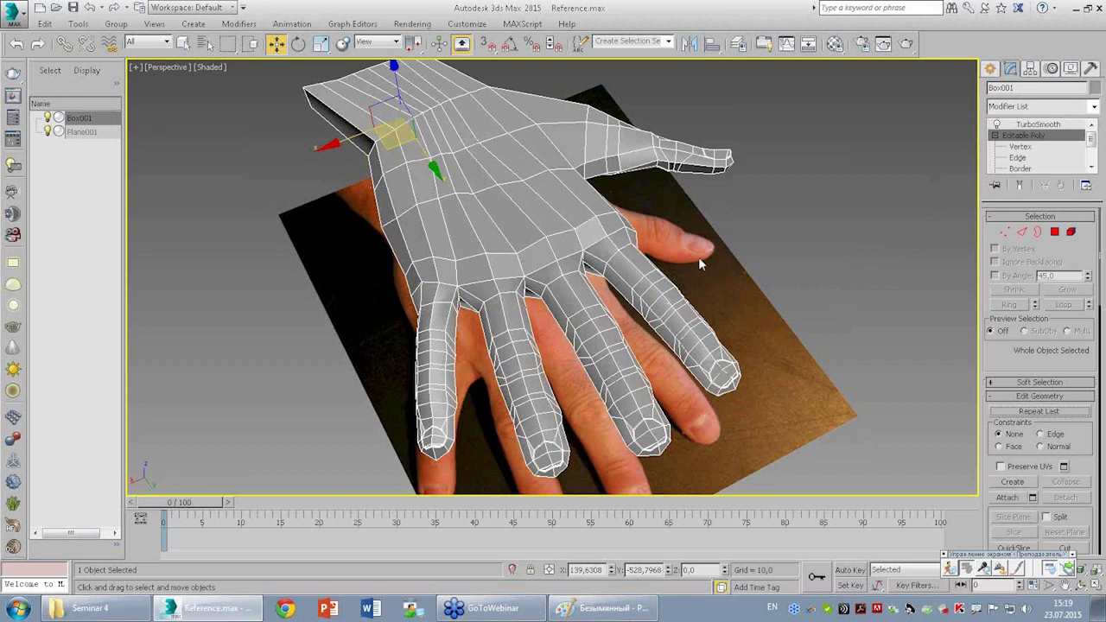
left_click(1002, 237)
mouse_move(780, 258)
middle_mouse_down("alt")
mouse_move(758, 325)
mouse_move(707, 236)
mouse_move(662, 210)
mouse_move(684, 205)
mouse_move(693, 248)
middle_mouse_up("alt")
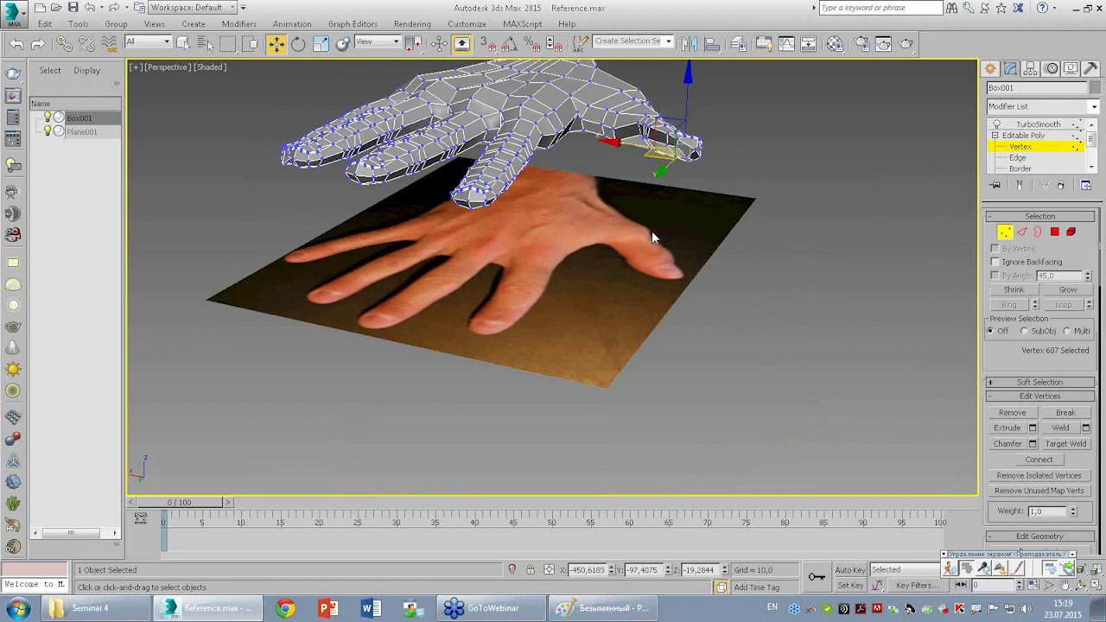
key("alt+w")
right_click(546, 226)
key("alt+w")
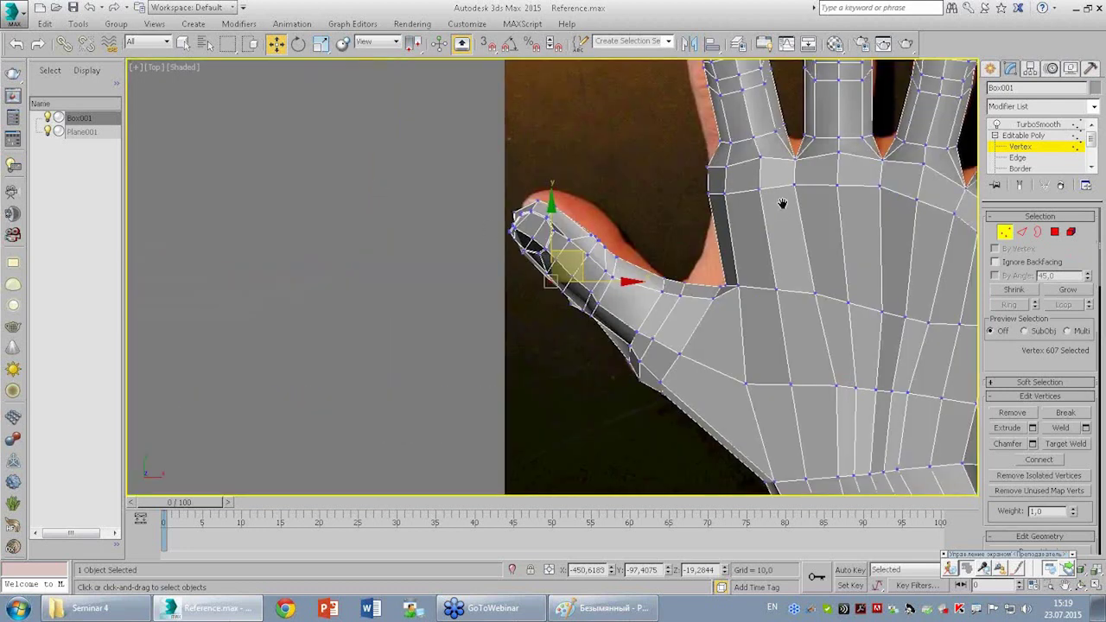
Zoom and pan the Top view to frame the hand's knuckles.
scroll(558, 228, "down", 2)
scroll(553, 276, "up", 2)
scroll(547, 325, "up", 2)
middle_click_drag(546, 326, 557, 279)
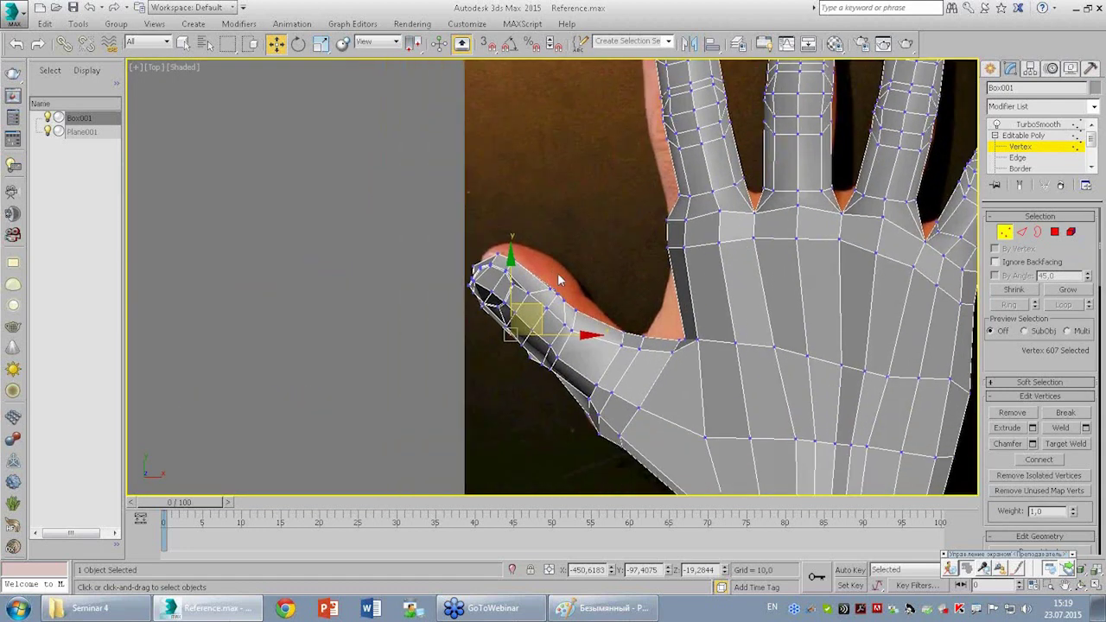
scroll(682, 219, "down", 2)
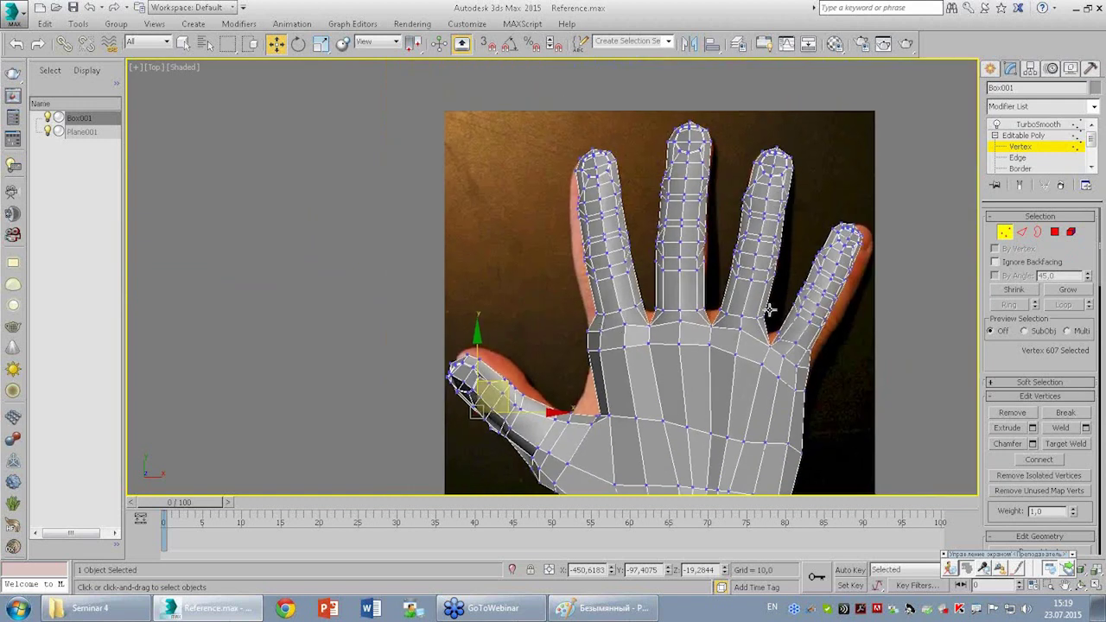
scroll(768, 311, "up", 3)
scroll(539, 268, "up", 1)
scroll(590, 329, "down", 1)
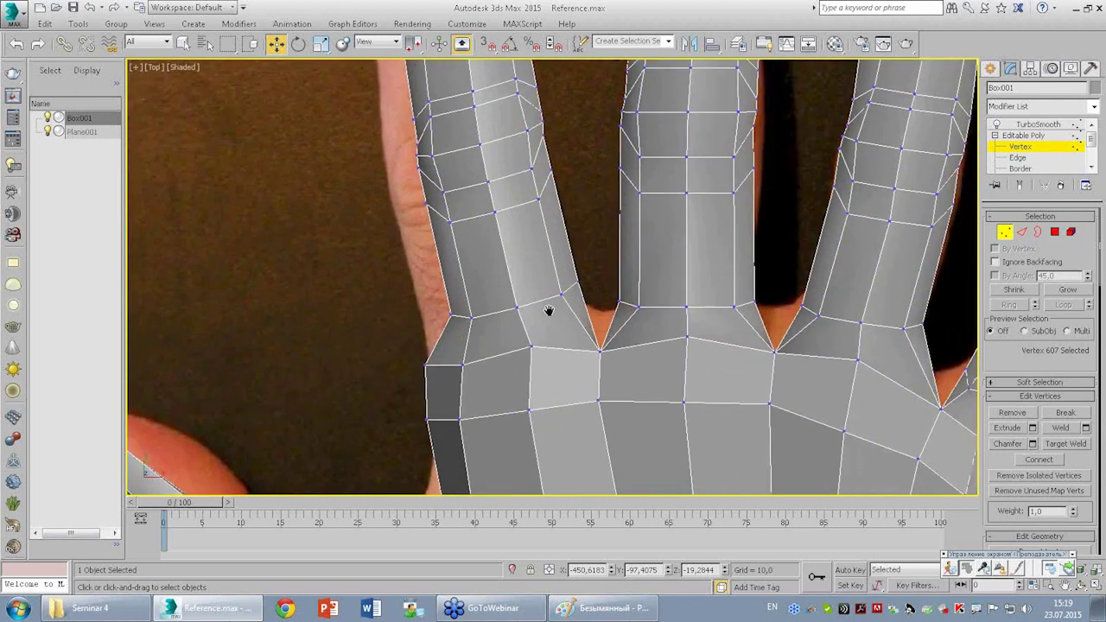
scroll(548, 311, "down", 1)
scroll(568, 274, "up", 1)
scroll(565, 276, "down", 1)
scroll(581, 296, "up", 1)
scroll(581, 328, "up", 2)
middle_click_drag(580, 346, 519, 306)
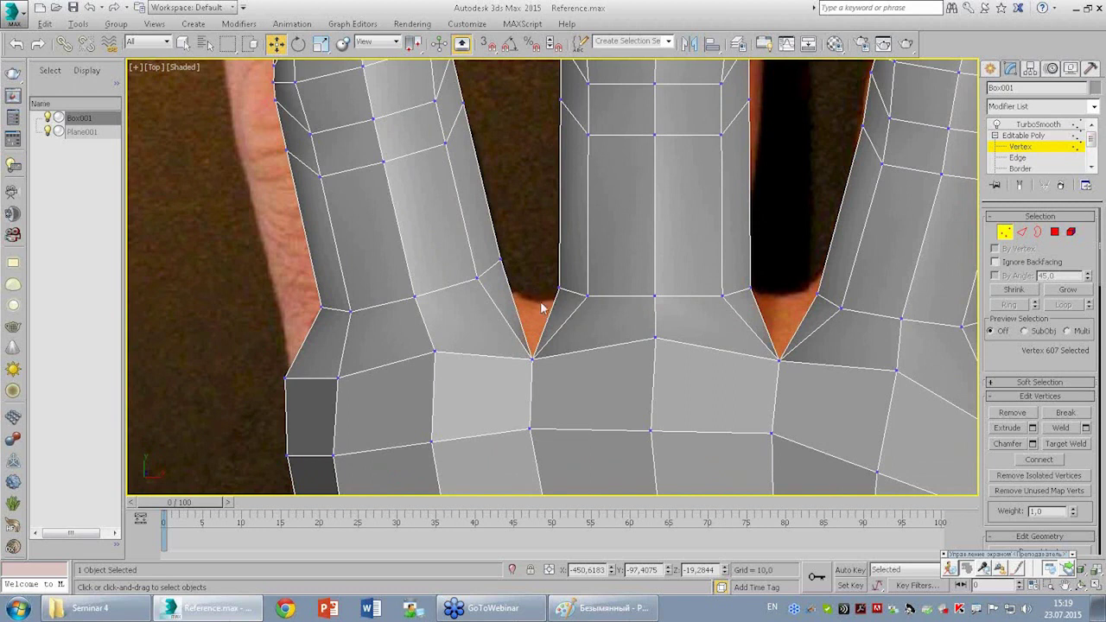
scroll(760, 330, "down", 2)
scroll(699, 332, "down", 2)
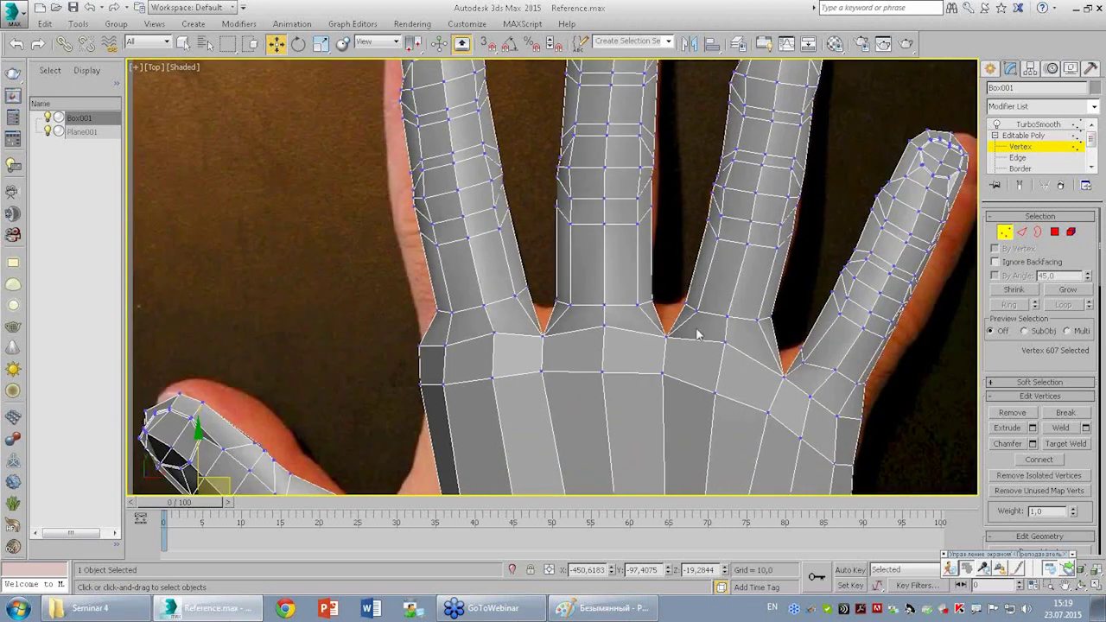
scroll(820, 319, "down", 2)
scroll(843, 302, "up", 2)
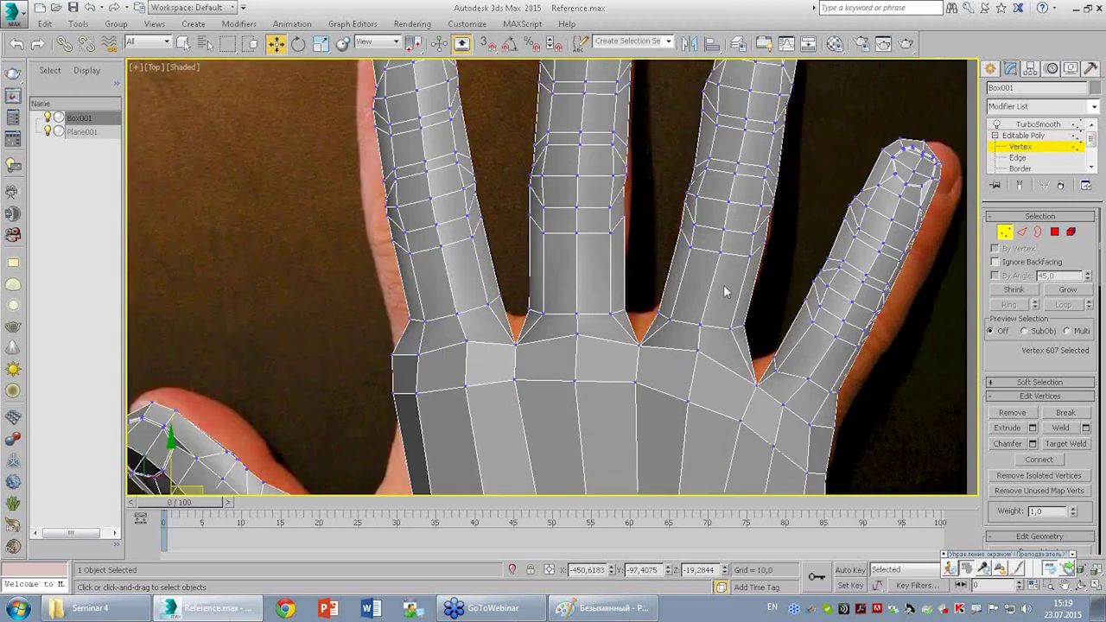
In Perspective, orbit under the palm and select two finger-crotch vertices.
key("alt+w")
key("alt+w")
middle_click_drag(646, 247, 511, 188, "alt")
scroll(510, 189, "up", 2)
scroll(516, 241, "up", 1)
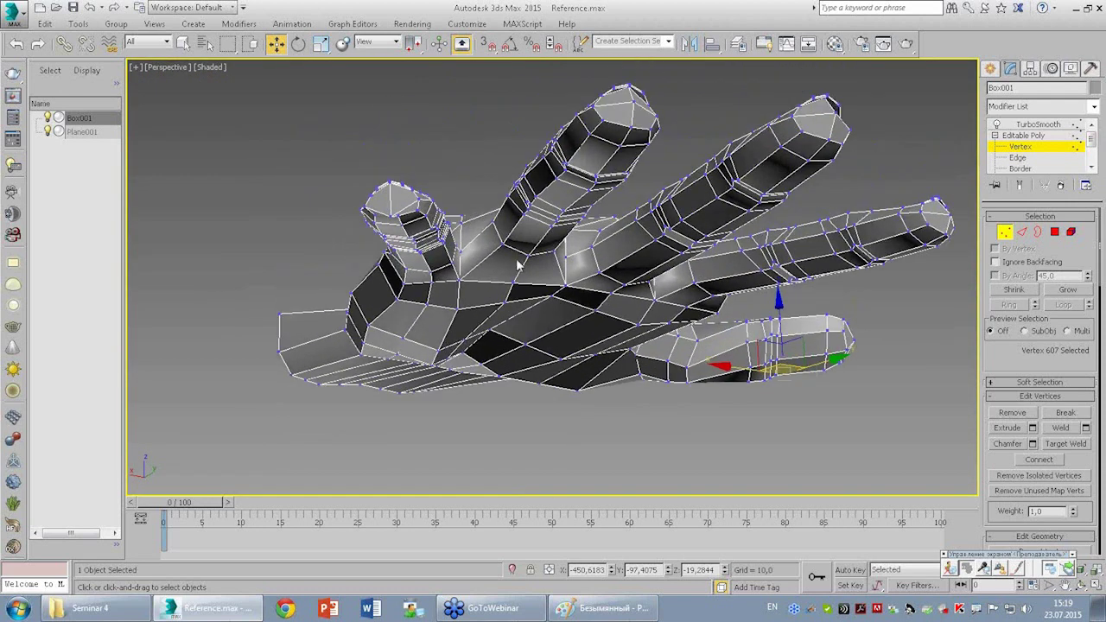
scroll(519, 264, "up", 1)
scroll(522, 267, "up", 2)
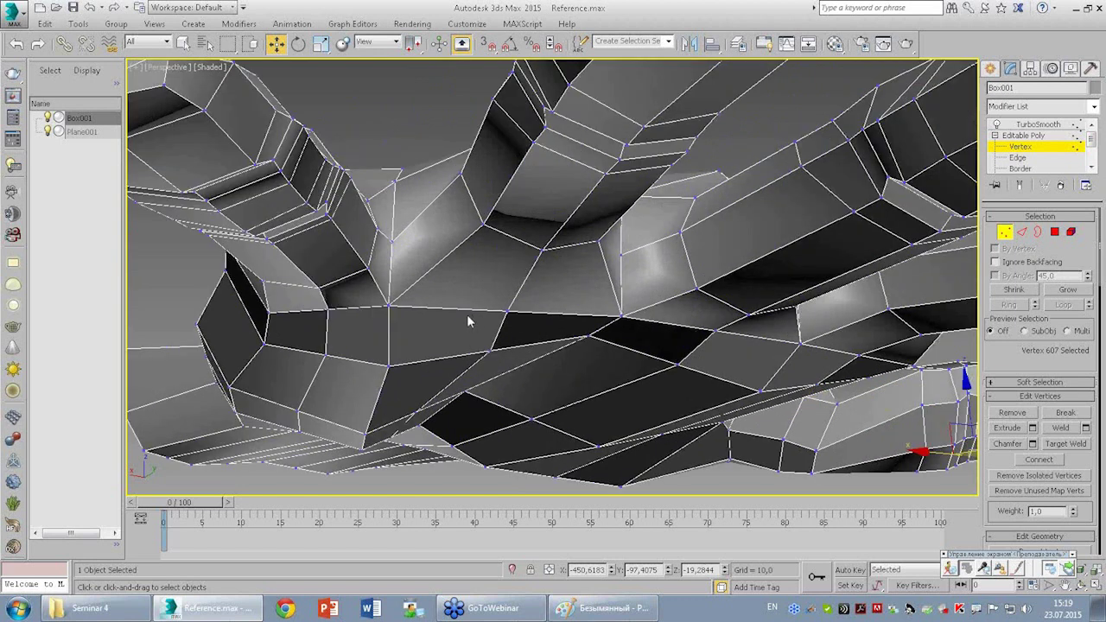
left_click(386, 310)
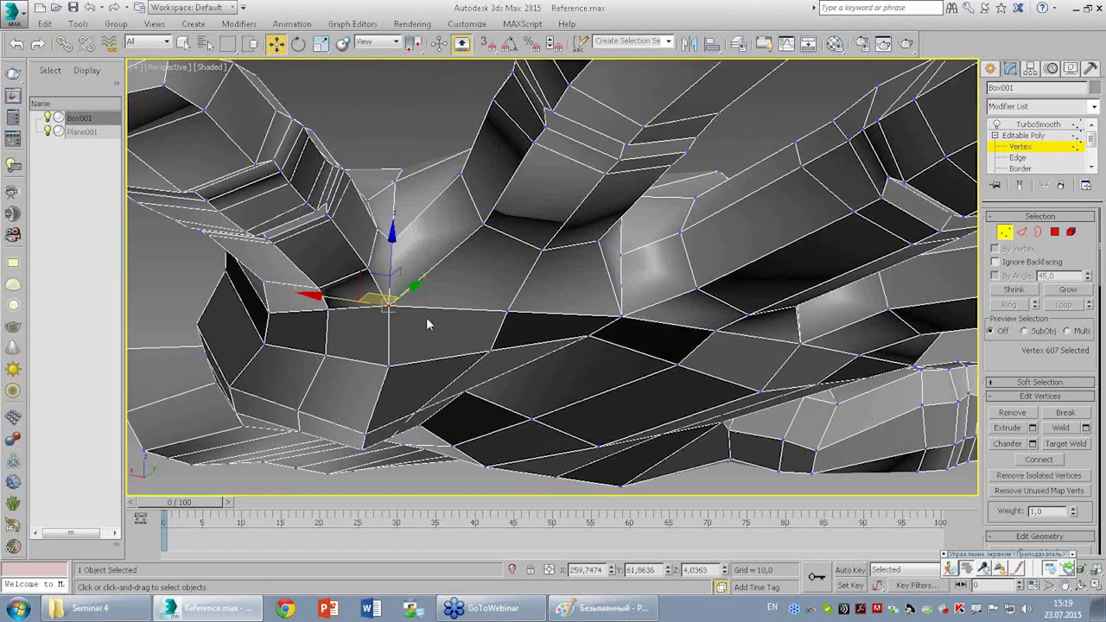
left_click(620, 314, "ctrl")
middle_click_drag(624, 319, 831, 313, "alt")
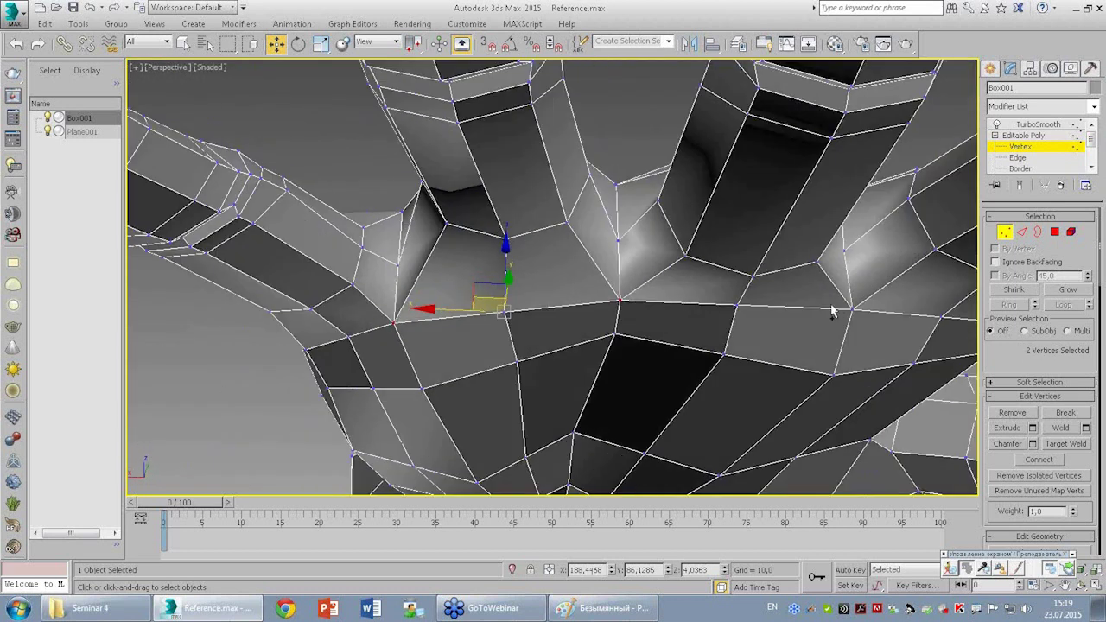
key("alt+w")
In the maximized Top view, pull the two crotch vertices upward.
right_click(388, 174)
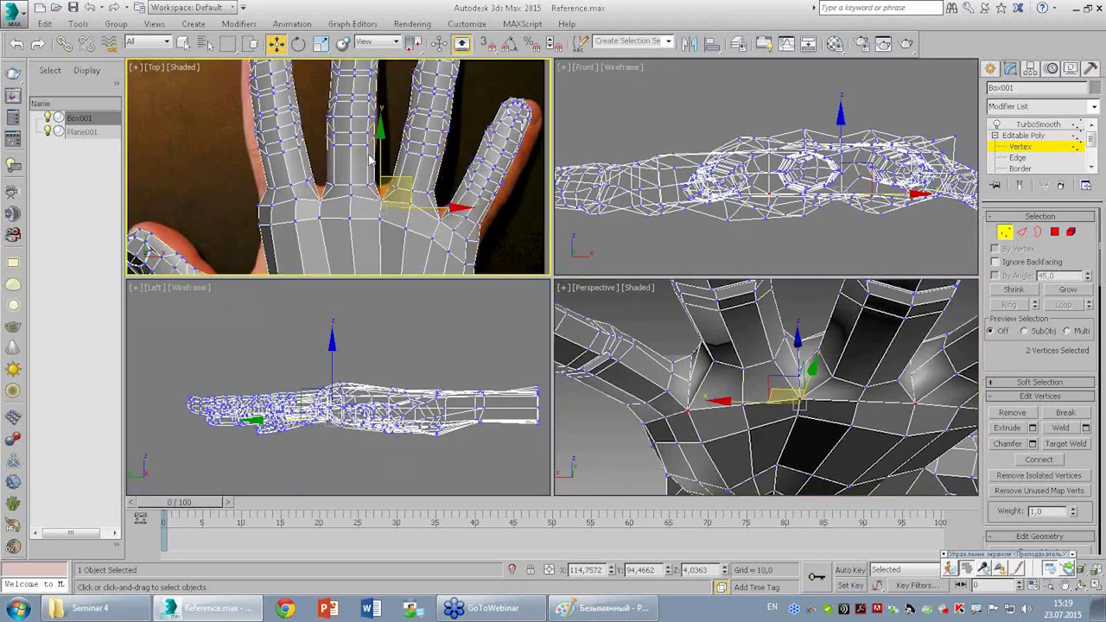
key("alt+w")
scroll(597, 333, "up", 2)
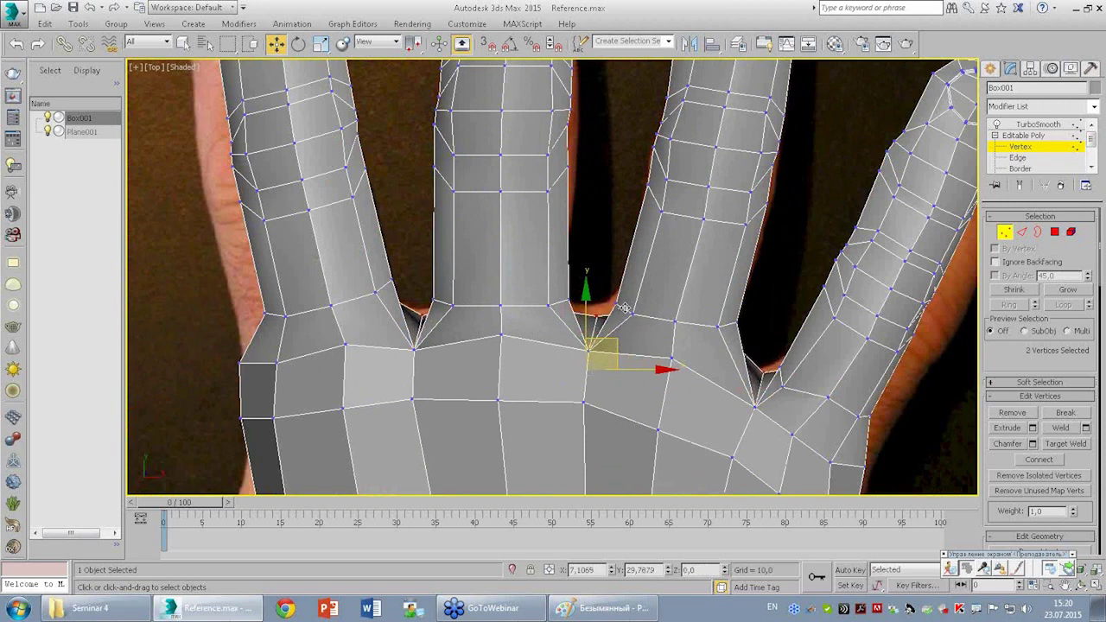
mouse_move(587, 293)
left_mouse_down()
mouse_move(592, 276)
mouse_move(619, 292)
left_mouse_up()
left_click(594, 314)
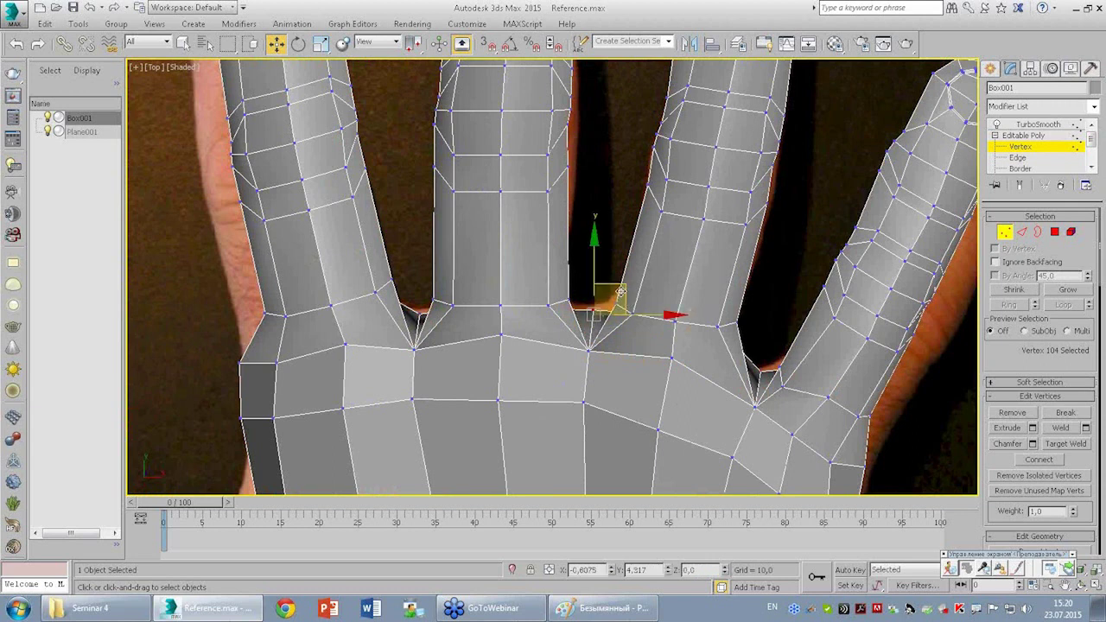
left_click(782, 283)
Enable Show End Result and select vertices at the middle-ring and ring-finger crotches.
left_click(1020, 187)
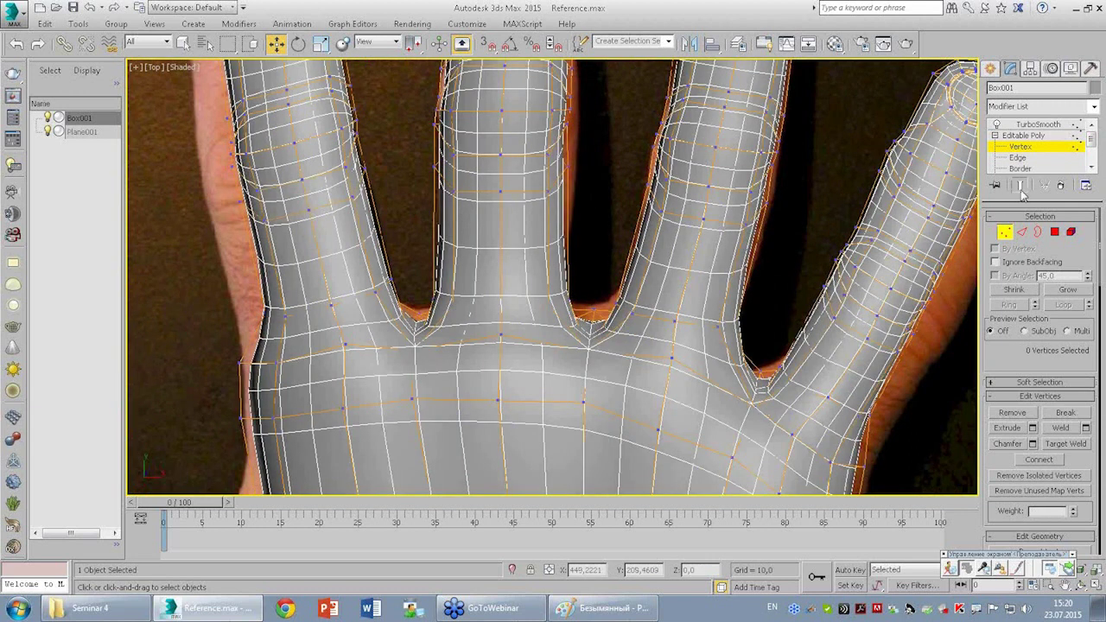
left_click(420, 305)
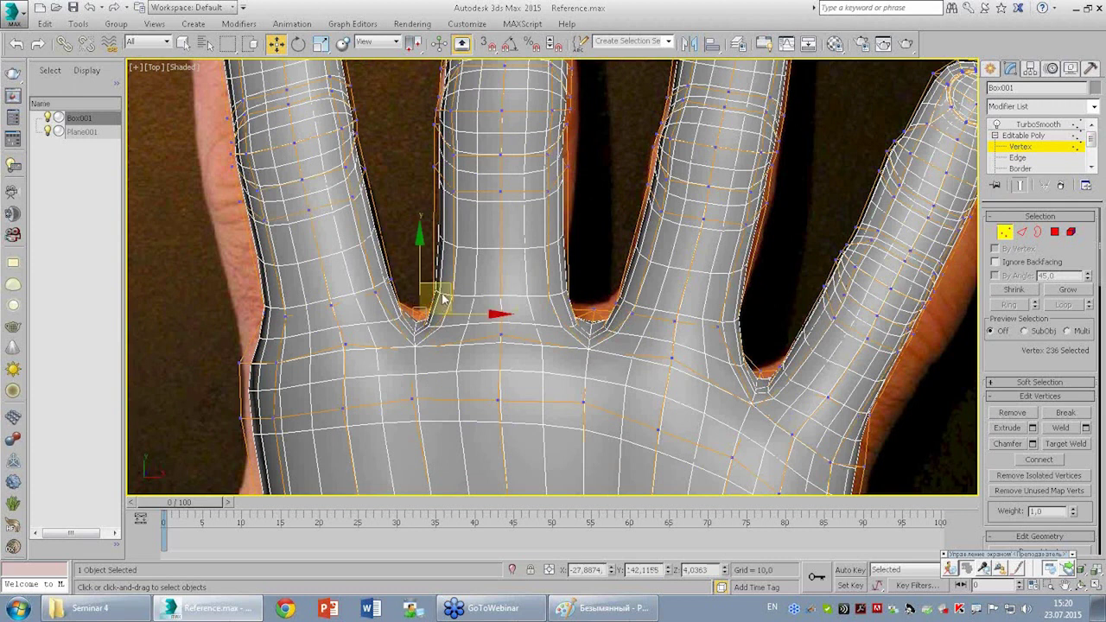
left_click(608, 326)
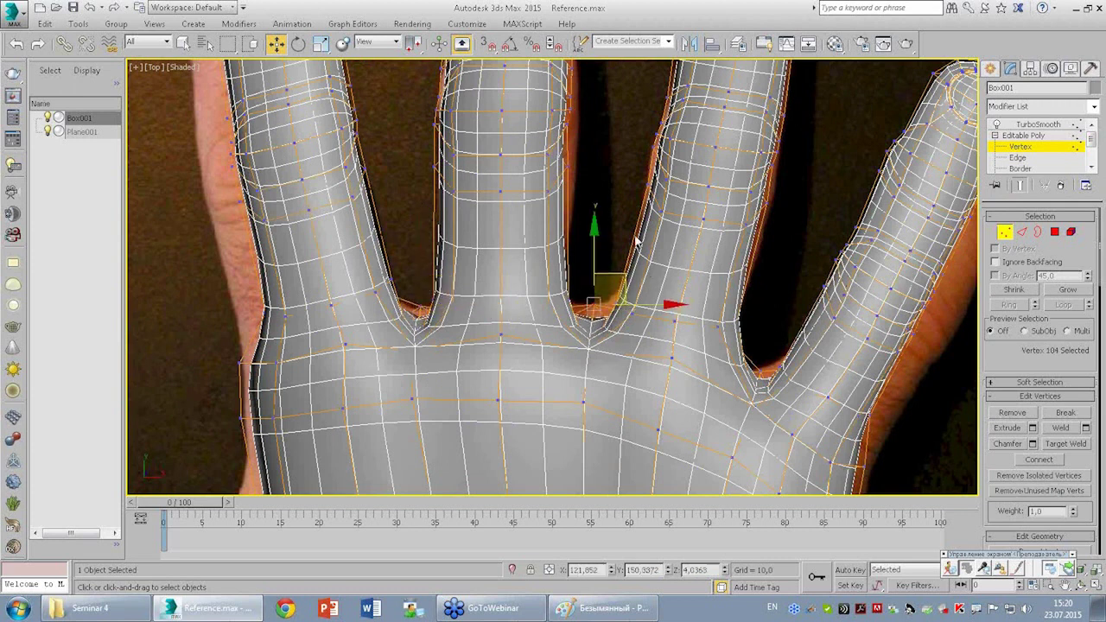
left_click(555, 287)
left_click_drag(607, 336, 594, 296)
scroll(754, 363, "up", 2)
scroll(698, 295, "up", 2)
left_click(658, 296)
left_click_drag(662, 291, 737, 254)
scroll(738, 255, "down", 2)
Inspect the smoothed hand in the maximized Perspective view, then return to Vertex level.
key("alt+w")
left_click(799, 418)
key("alt+w")
scroll(799, 418, "up", 3)
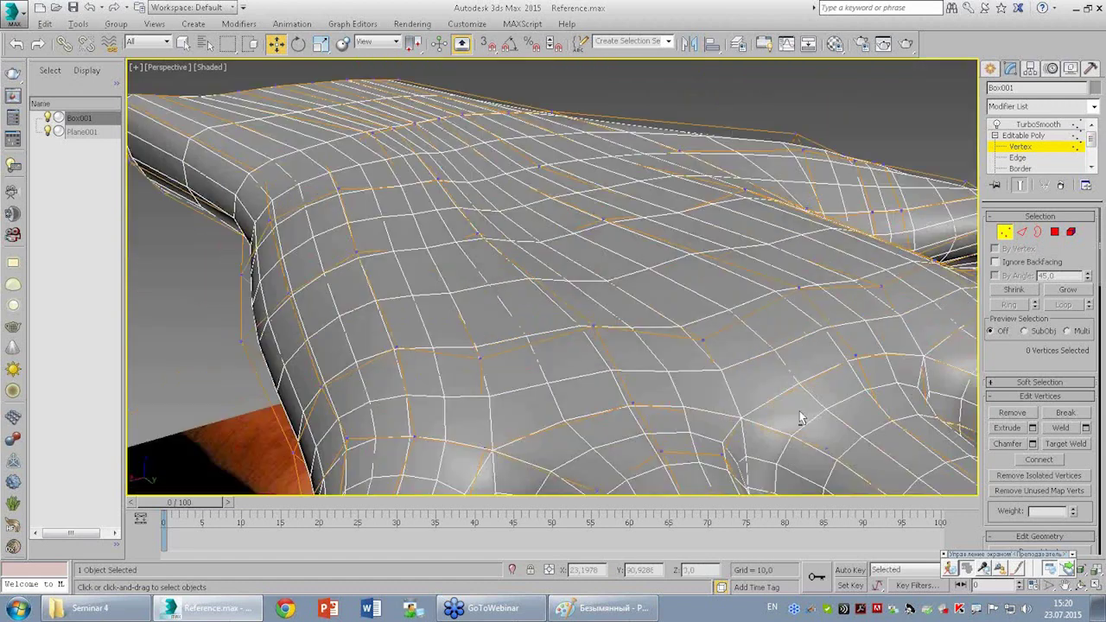
scroll(799, 418, "down", 3)
middle_click_drag(799, 418, 688, 333, "alt")
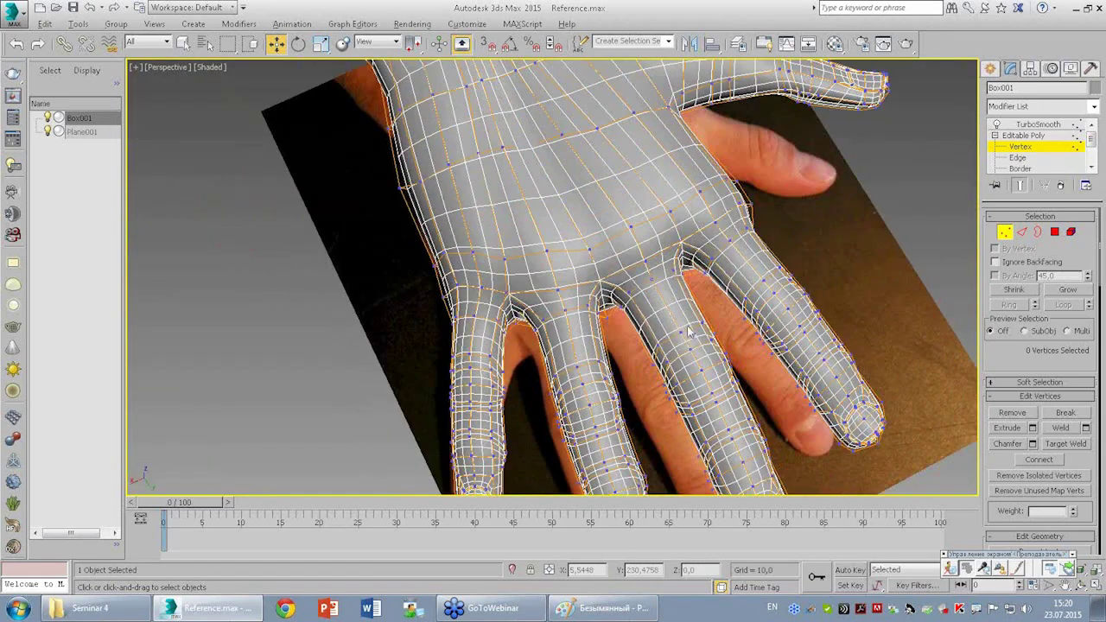
left_click(1036, 124)
middle_click_drag(806, 215, 668, 197, "alt")
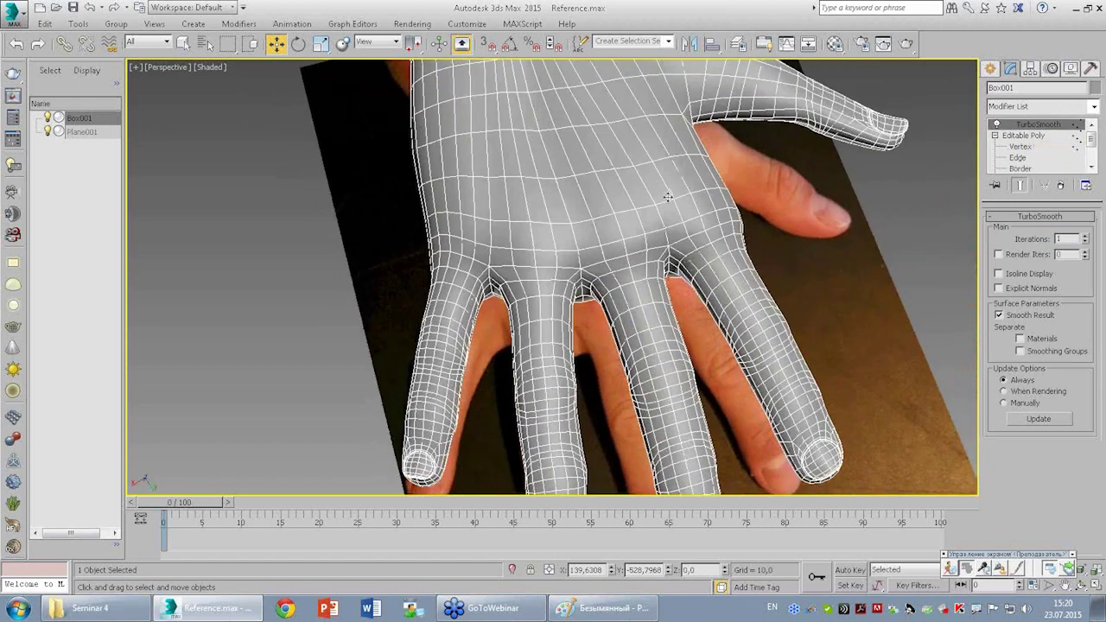
middle_click_drag(713, 242, 598, 206, "alt")
scroll(744, 219, "up", 2)
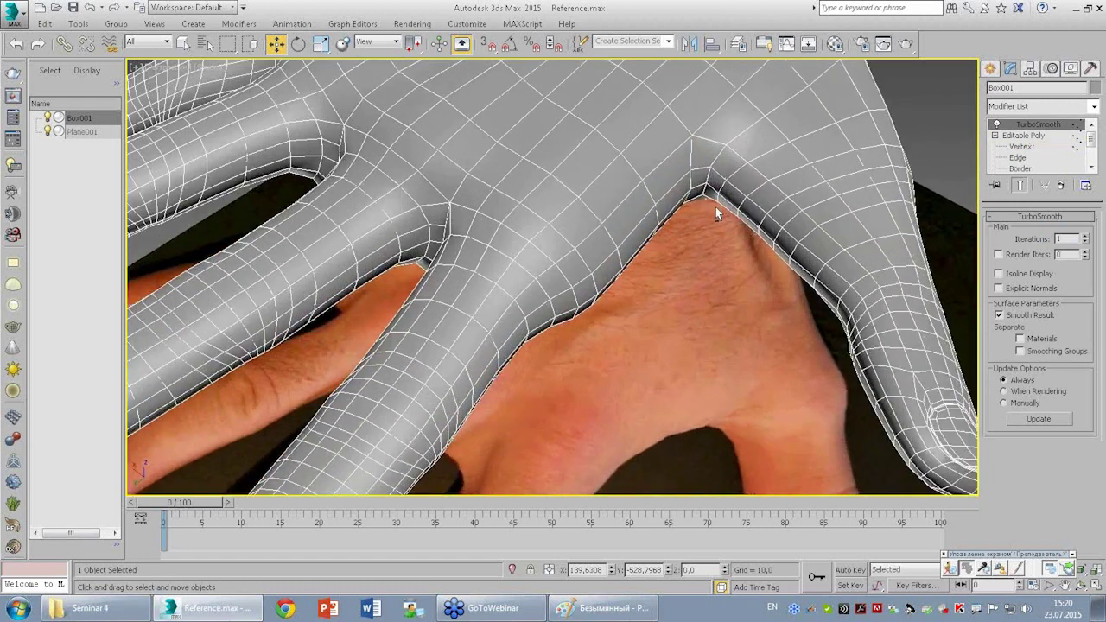
scroll(745, 219, "up", 2)
left_click(1020, 146)
scroll(678, 270, "down", 3)
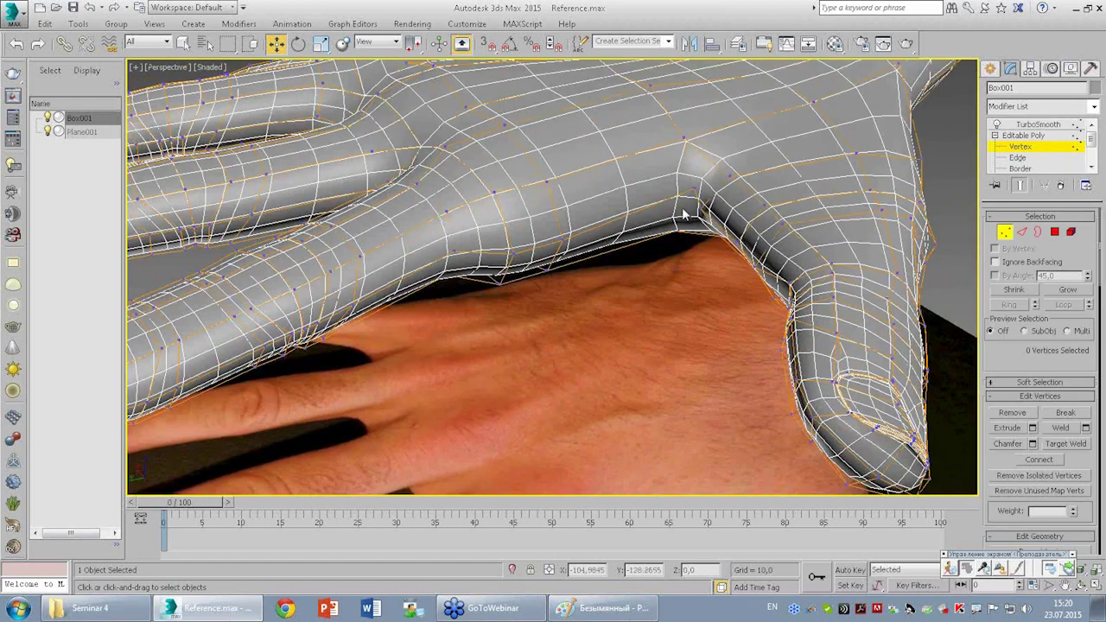
Move the thumb-web vertices onto the photo's thumb outline, undoing one misplaced move.
left_click(696, 188)
key("alt+w")
key("alt+w")
scroll(475, 238, "down", 3)
scroll(514, 315, "up", 3)
scroll(509, 308, "up", 2)
middle_click_drag(509, 308, 564, 311)
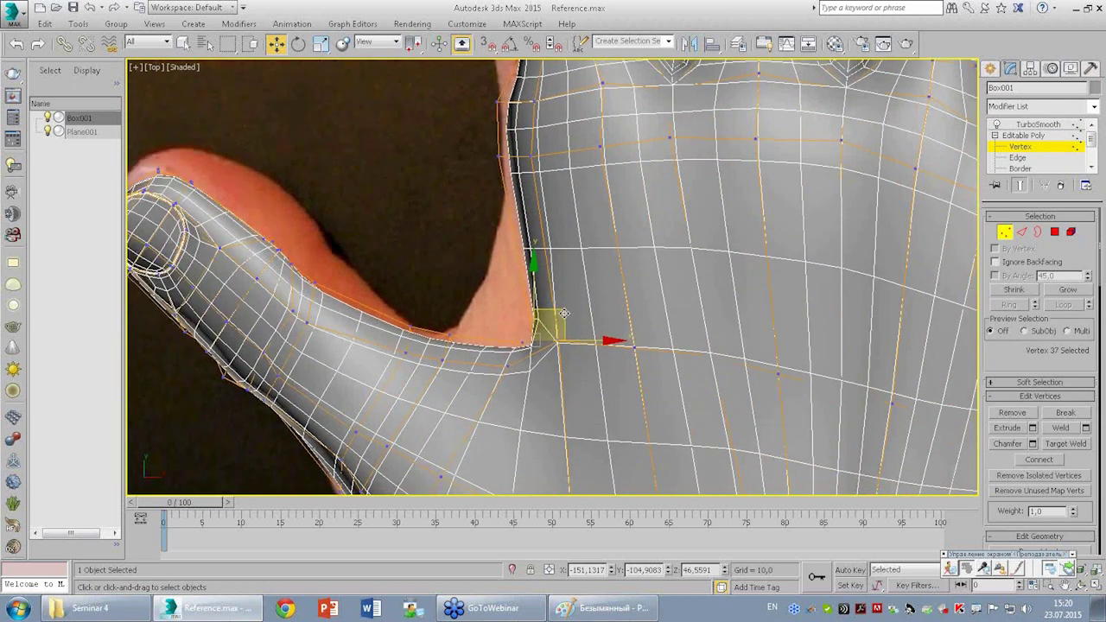
left_click_drag(564, 311, 522, 271)
left_click(518, 341)
left_click_drag(552, 332, 464, 296)
key("ctrl+z")
key("ctrl+z")
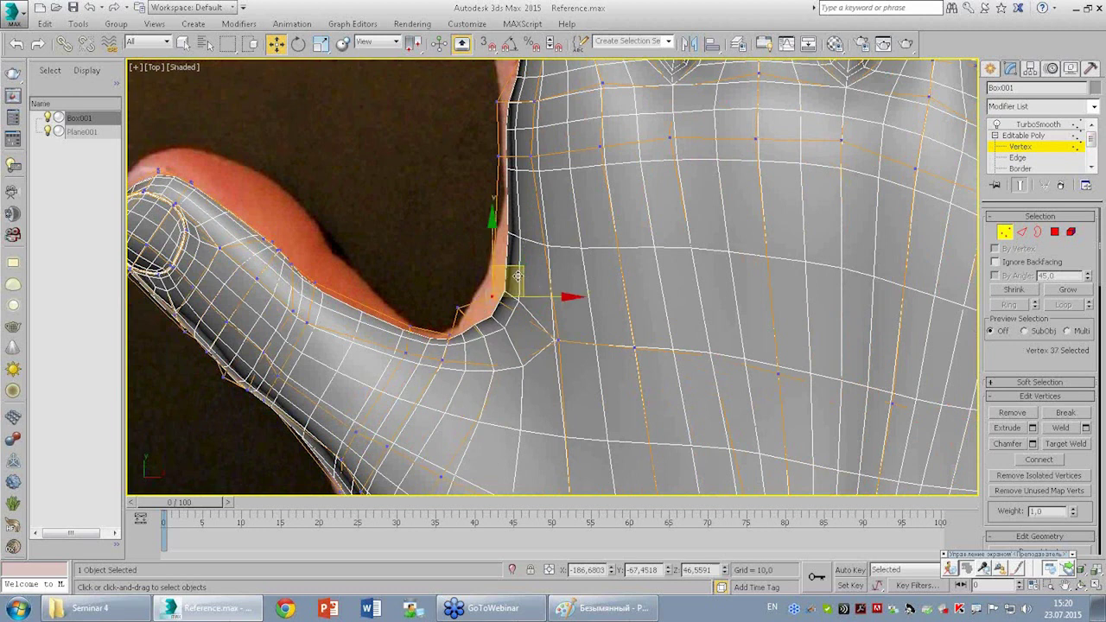
left_click_drag(516, 275, 492, 262)
left_click_drag(444, 302, 477, 328)
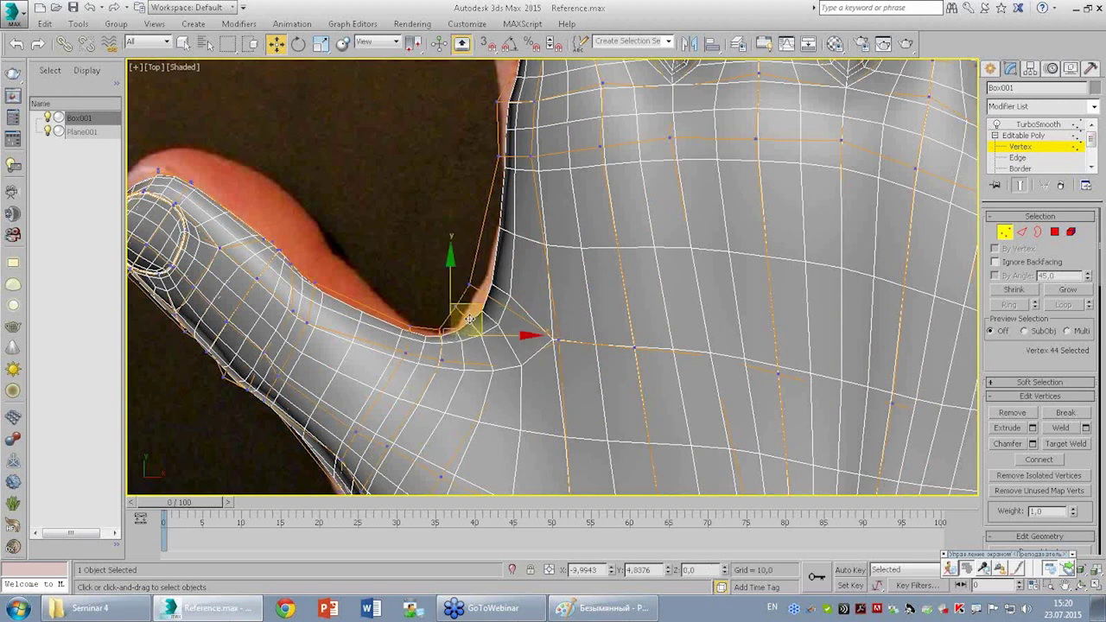
left_click(488, 322)
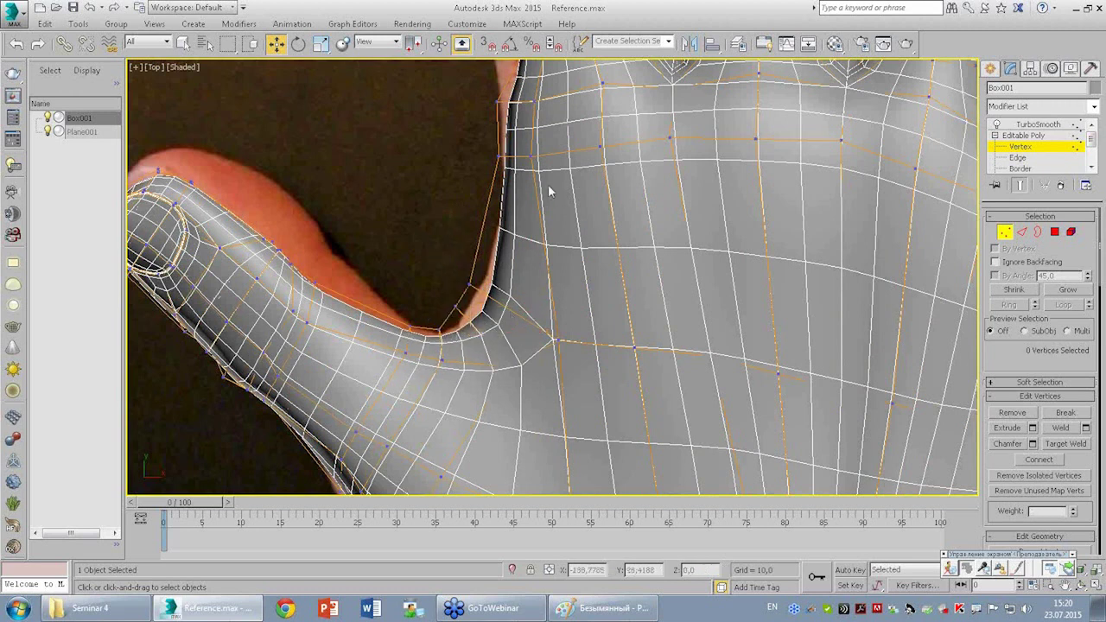
scroll(549, 190, "down", 4)
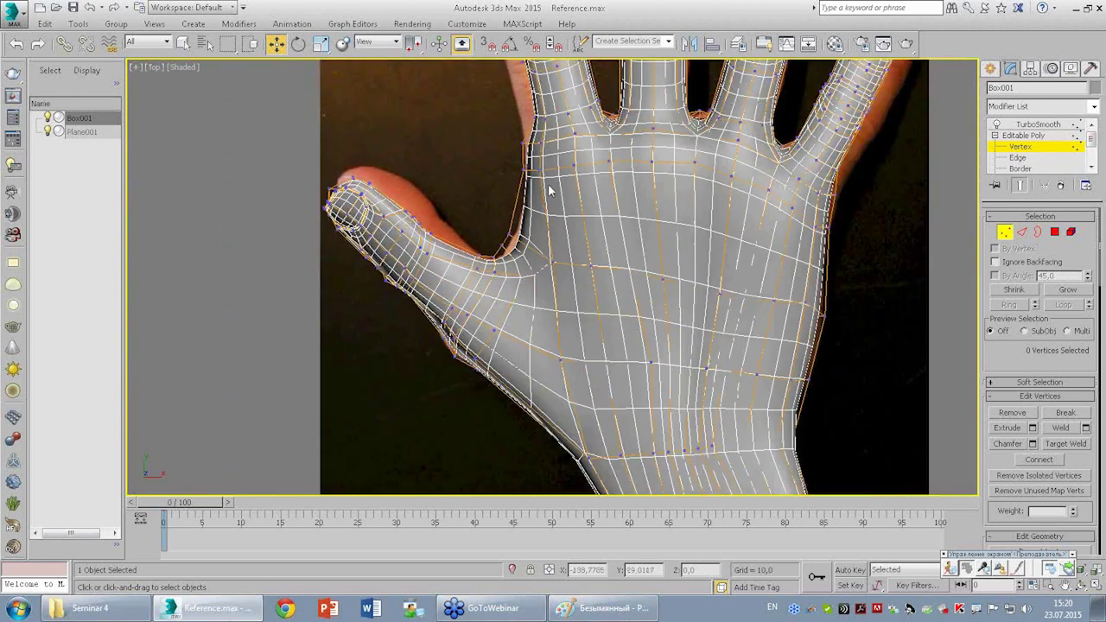
Exit Vertex level and maximize the Perspective view over the whole hand.
left_click(1024, 148)
key("alt+w")
right_click(750, 345)
key("alt+w")
mouse_move(750, 251)
middle_mouse_down("alt")
mouse_move(775, 262)
mouse_move(725, 171)
middle_mouse_up("alt")
scroll(774, 262, "down", 3)
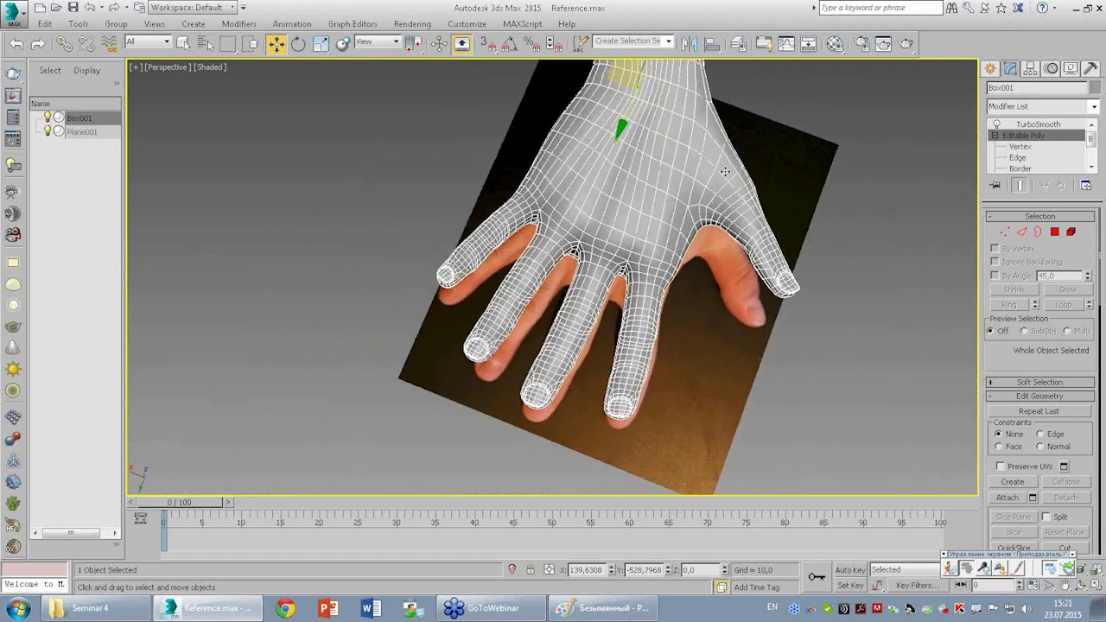
middle_click_drag(724, 171, 707, 153, "alt")
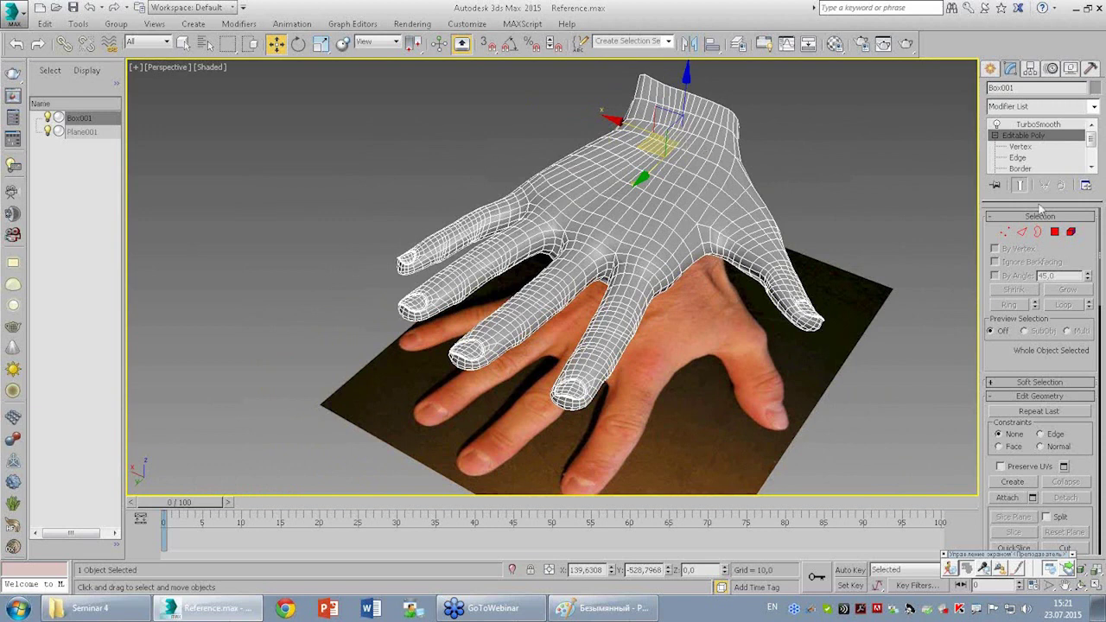
Set TurboSmooth Iterations to 2 and orbit to inspect the denser mesh.
left_click(1040, 124)
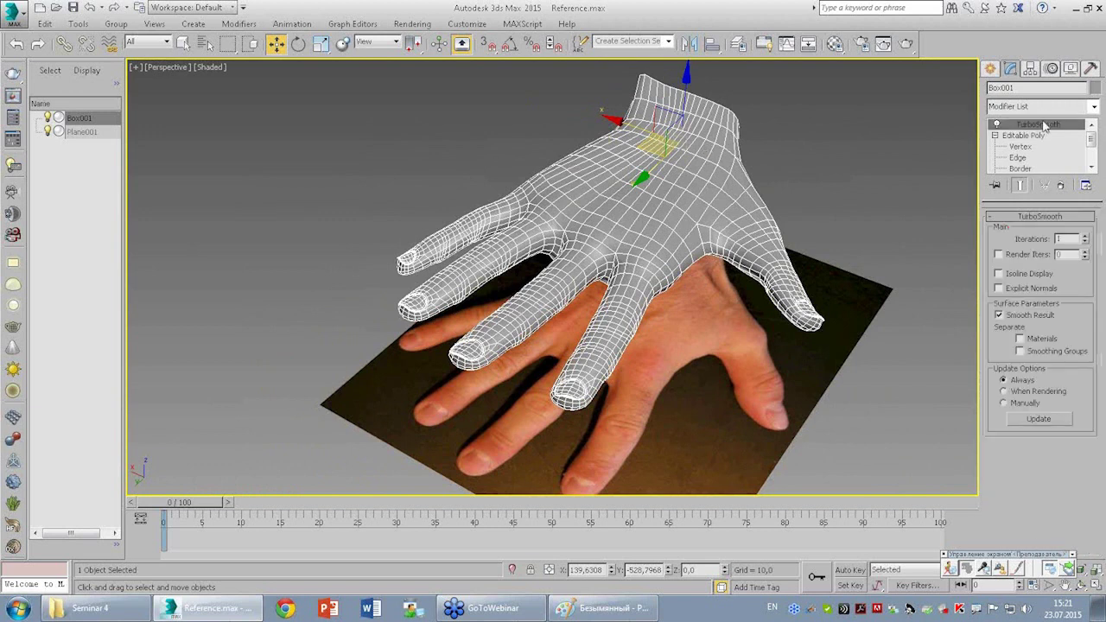
left_click(1085, 237)
mouse_move(676, 222)
middle_mouse_down("alt")
mouse_move(689, 252)
mouse_move(698, 86)
mouse_move(713, 192)
middle_mouse_up("alt")
mouse_move(785, 314)
middle_mouse_down("alt")
mouse_move(751, 413)
mouse_move(693, 334)
mouse_move(741, 402)
mouse_move(789, 390)
mouse_move(735, 400)
mouse_move(748, 397)
middle_mouse_up("alt")
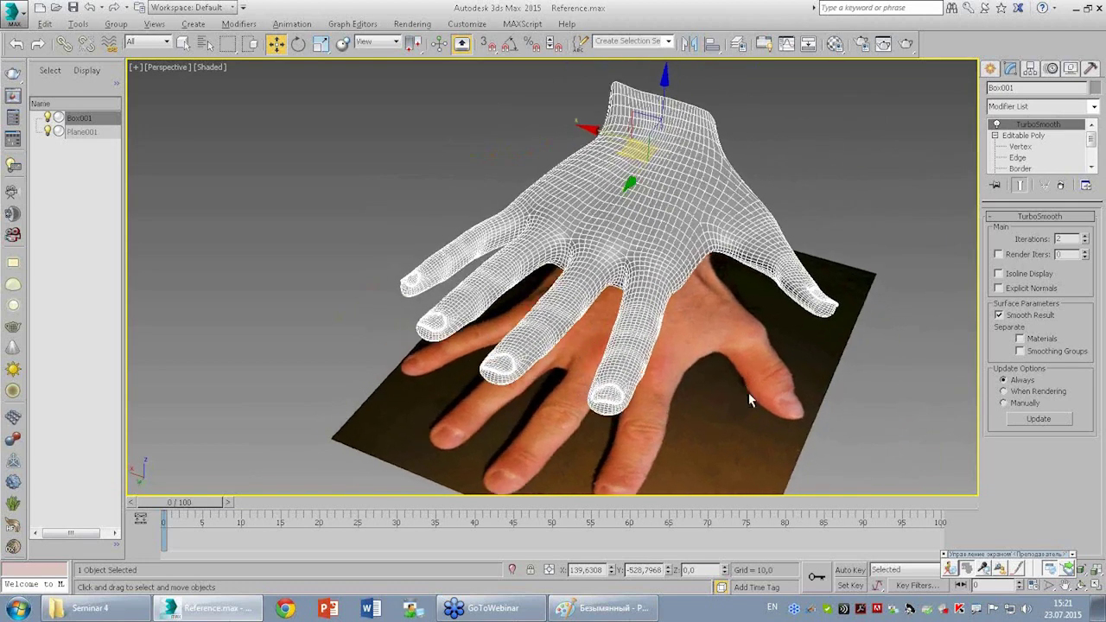
mouse_move(730, 259)
middle_mouse_down("alt")
mouse_move(710, 223)
mouse_move(678, 224)
mouse_move(689, 241)
middle_mouse_up("alt")
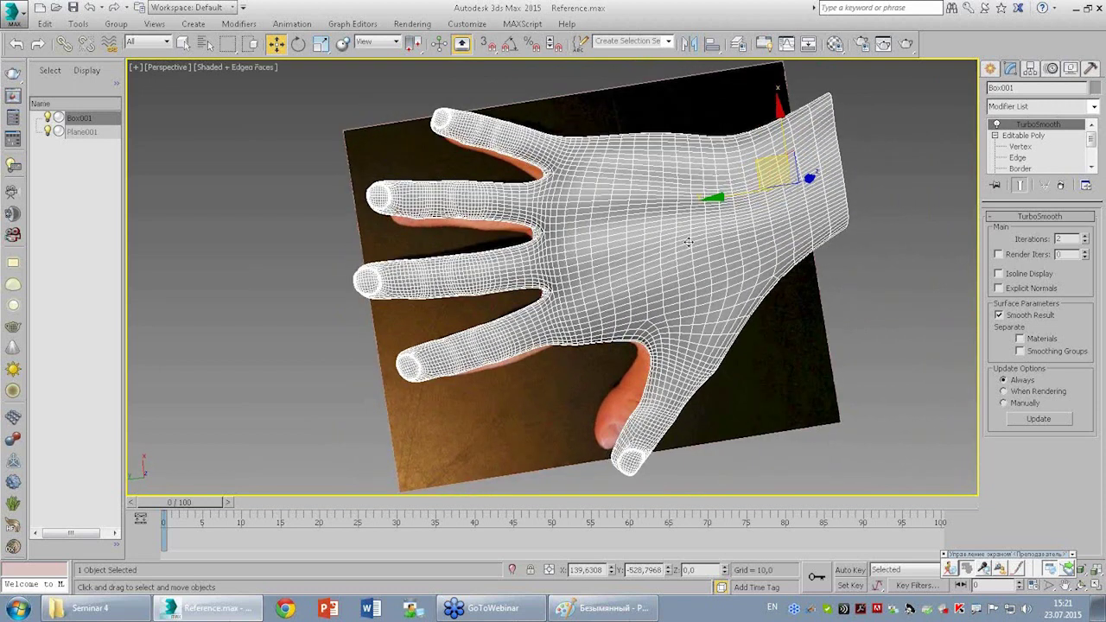
Switch the Perspective view to Shaded in Viewport Configuration and turn Edged Faces off.
key("alt+b")
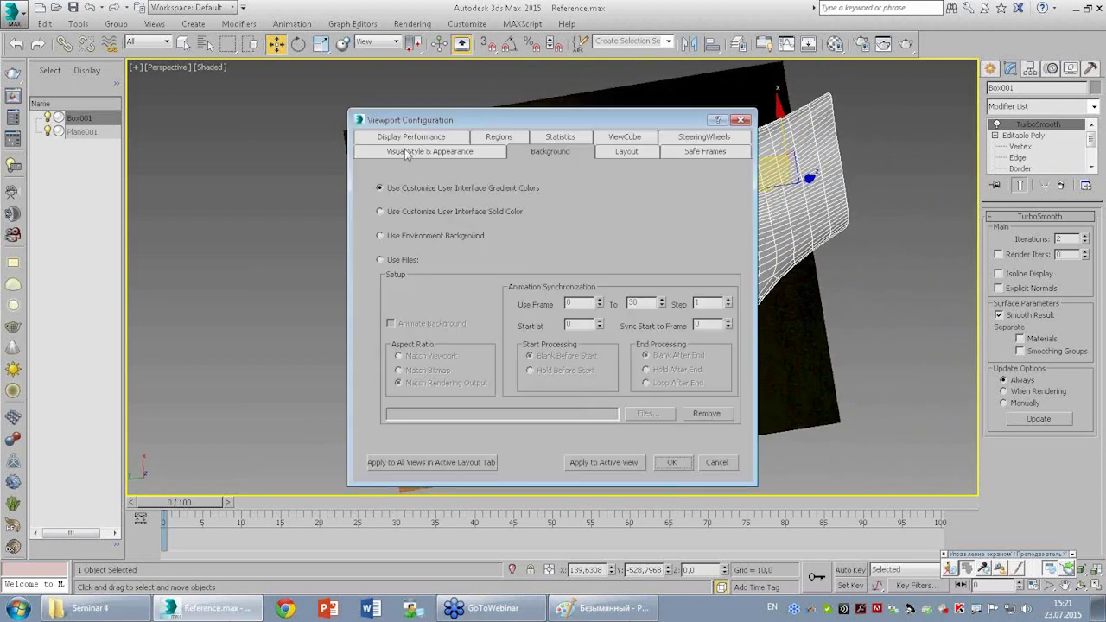
left_click(406, 153)
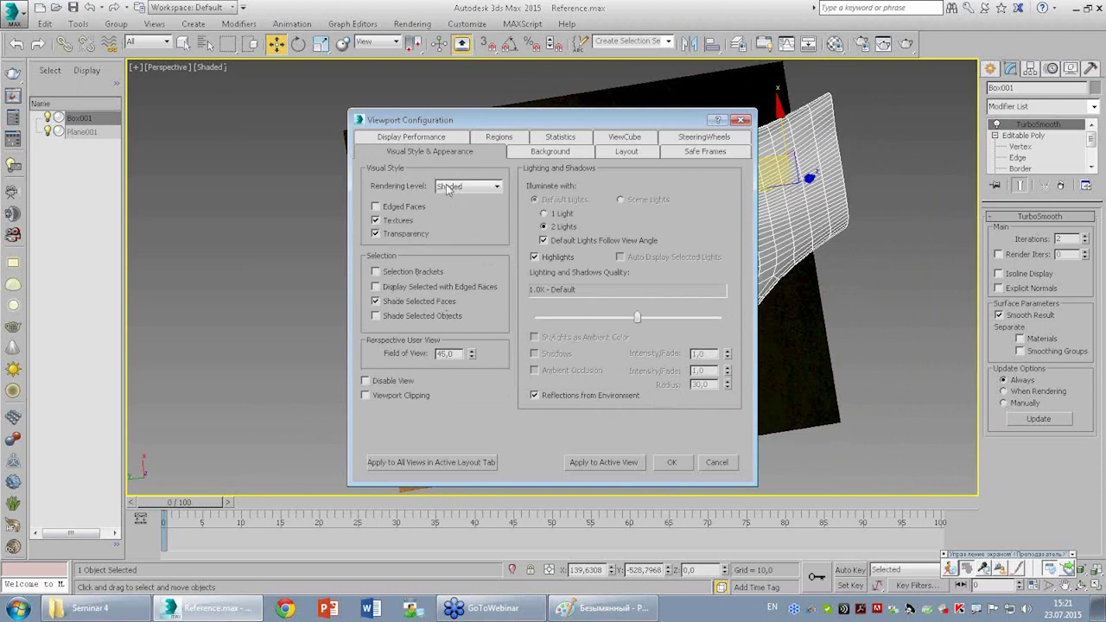
left_click(610, 463)
left_click(670, 463)
mouse_move(691, 260)
middle_mouse_down("alt")
mouse_move(711, 250)
mouse_move(708, 279)
mouse_move(706, 243)
mouse_move(708, 267)
middle_mouse_up("alt")
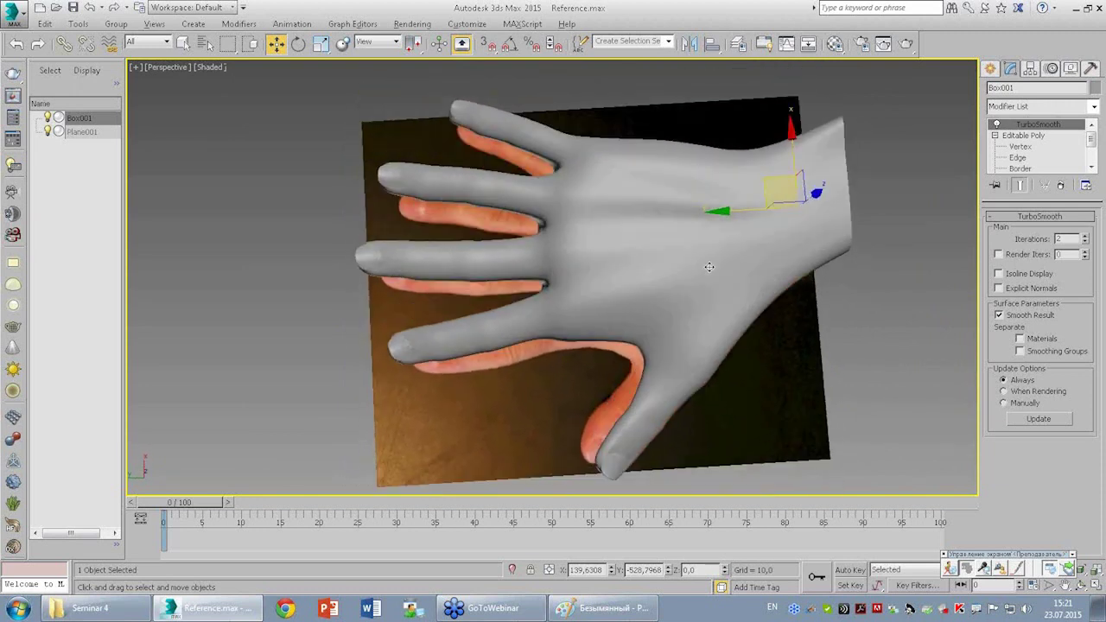
key("F4")
key("F4")
key("F4")
key("F4")
mouse_move(679, 278)
middle_mouse_down("alt")
mouse_move(666, 272)
mouse_move(741, 261)
middle_mouse_up("alt")
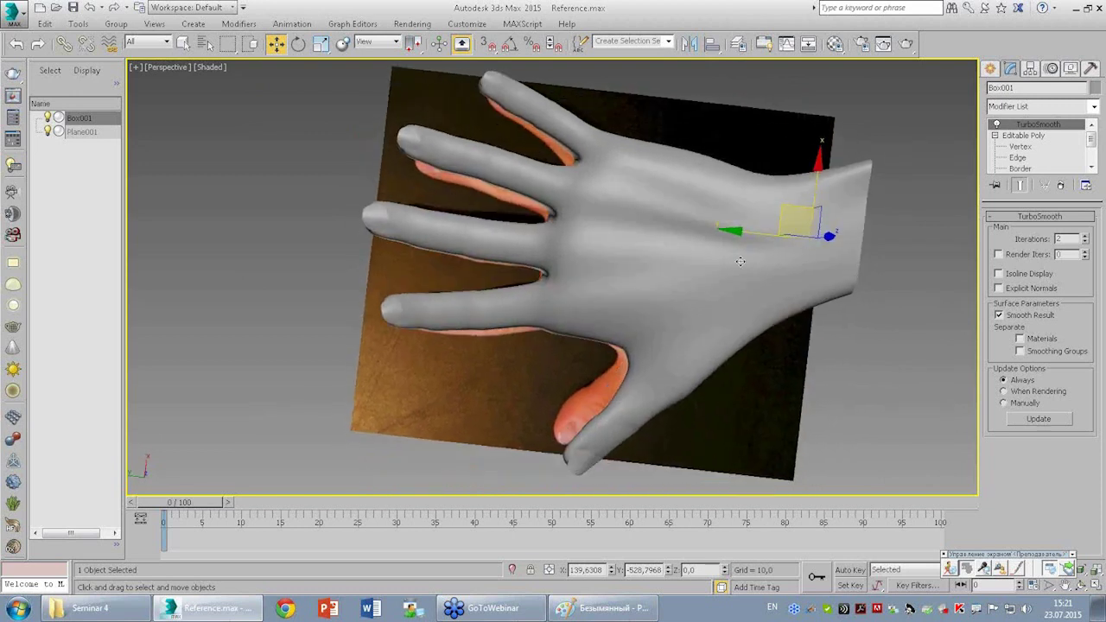
left_click(1011, 136)
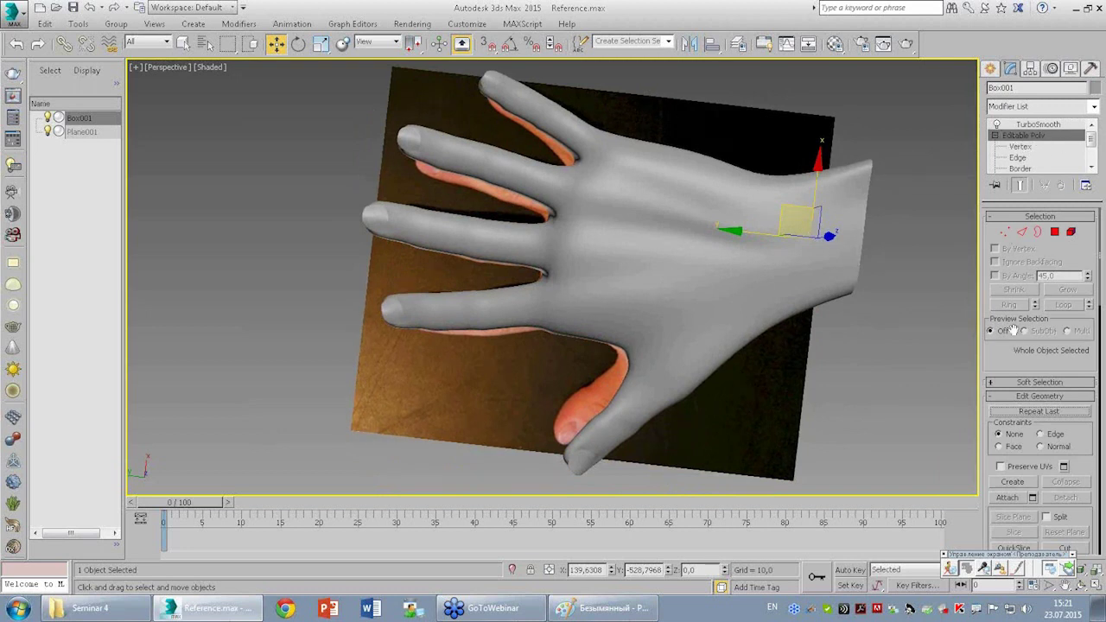
Activate the Push/Pull brush in the Editable Poly's Paint Deformation rollout.
scroll(1004, 358, "down", 10)
scroll(1041, 345, "down", 3)
scroll(1037, 363, "down", 3)
scroll(1028, 406, "down", 3)
scroll(1011, 458, "down", 3)
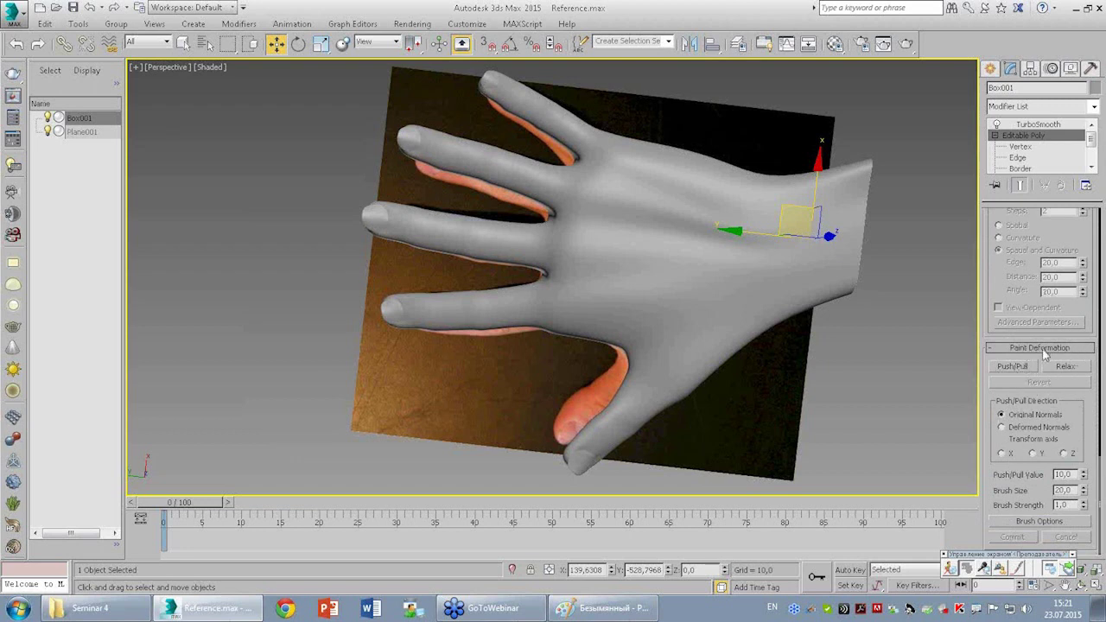
left_click(1011, 365)
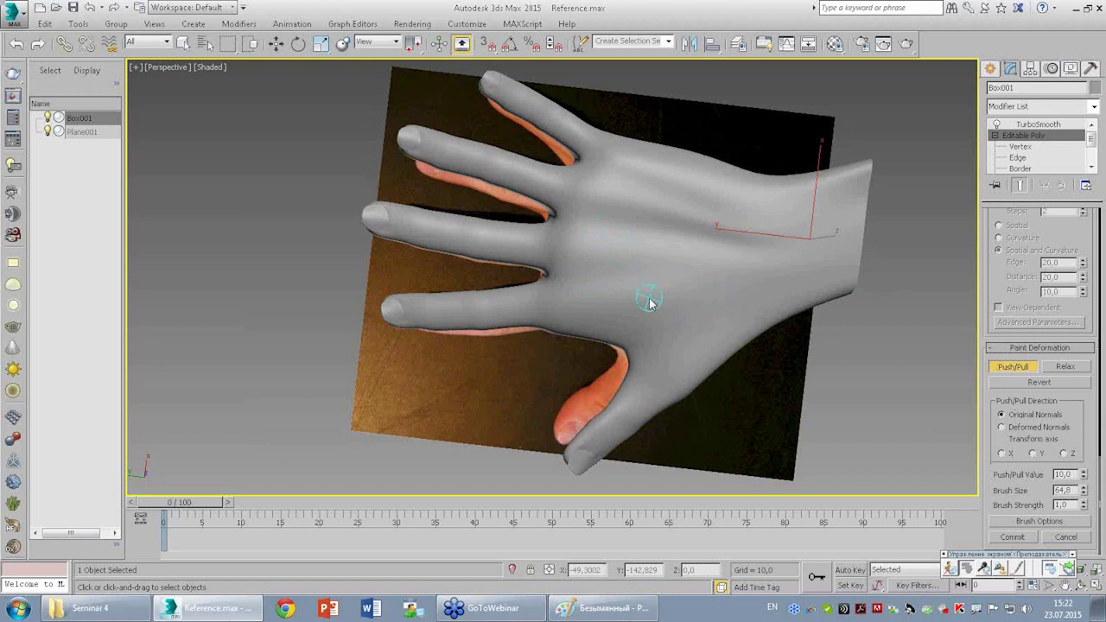
Paint push/pull strokes across the back of the hand and wrist, then enter Edge sub-object mode.
left_click_drag(577, 281, 732, 273)
left_click_drag(590, 285, 757, 281)
mouse_move(669, 282)
left_mouse_down()
mouse_move(752, 276)
mouse_move(585, 277)
left_mouse_up()
mouse_move(585, 276)
middle_mouse_down("alt")
mouse_move(617, 276)
mouse_move(652, 208)
mouse_move(660, 244)
mouse_move(627, 294)
mouse_move(576, 223)
middle_mouse_up("alt")
left_click_drag(566, 227, 723, 229)
left_click_drag(599, 177, 757, 204)
mouse_move(748, 256)
middle_mouse_down("alt")
mouse_move(735, 228)
mouse_move(740, 252)
middle_mouse_up("alt")
mouse_move(711, 286)
middle_mouse_down("alt")
mouse_move(795, 227)
mouse_move(884, 314)
mouse_move(919, 225)
middle_mouse_up("alt")
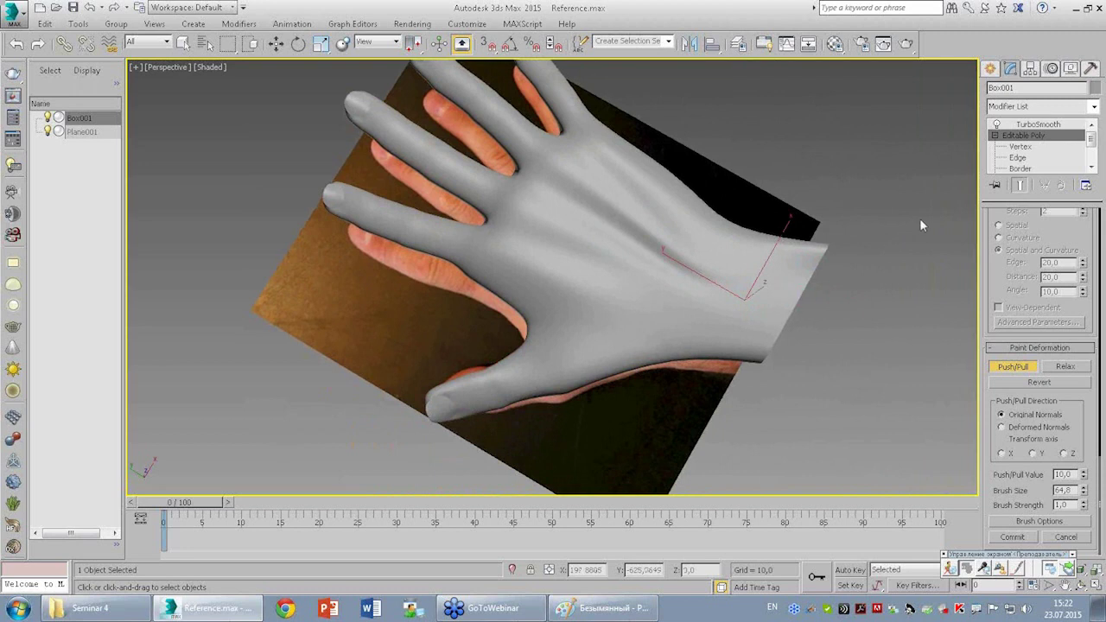
left_click(1023, 135)
Select the wrist edges and connect them with 2 segments to add new edge loops.
left_click(1019, 157)
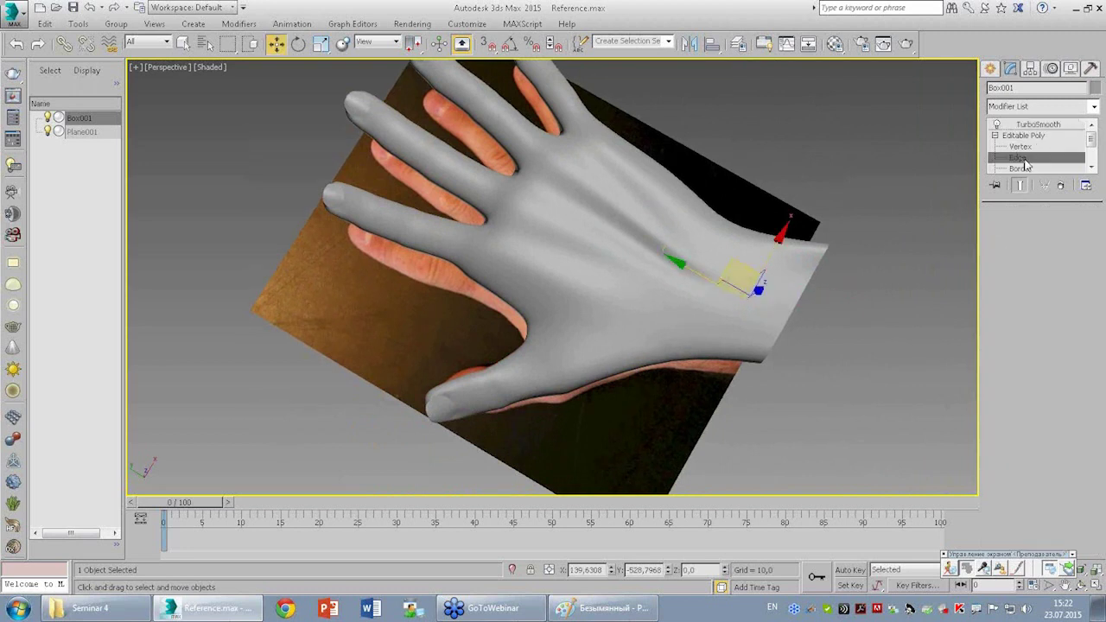
key("z")
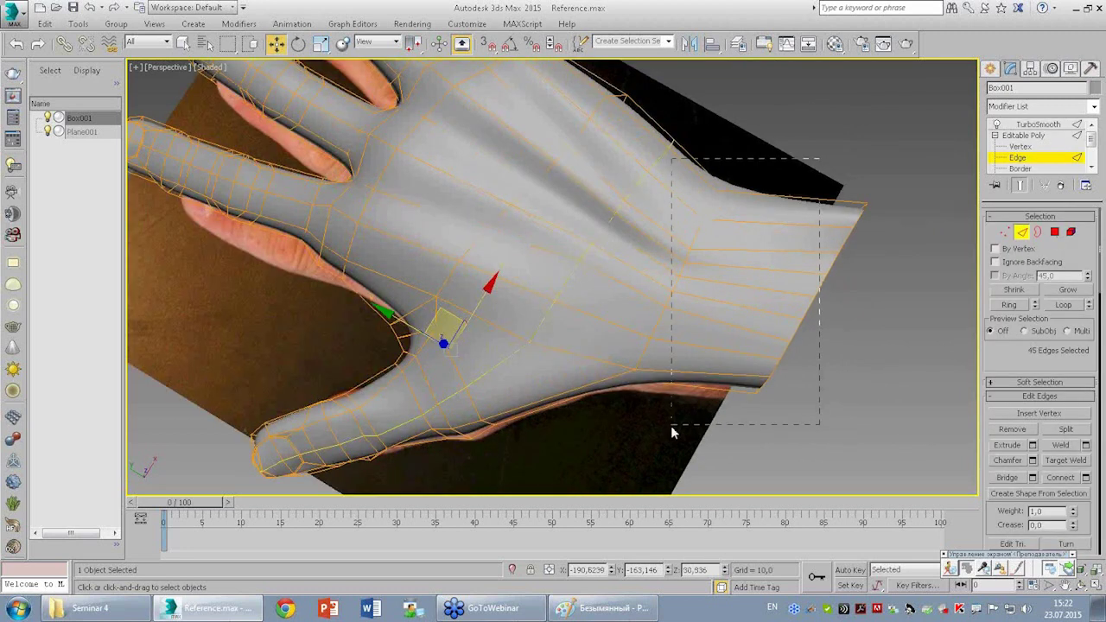
left_click_drag(673, 431, 837, 197)
left_click(778, 230)
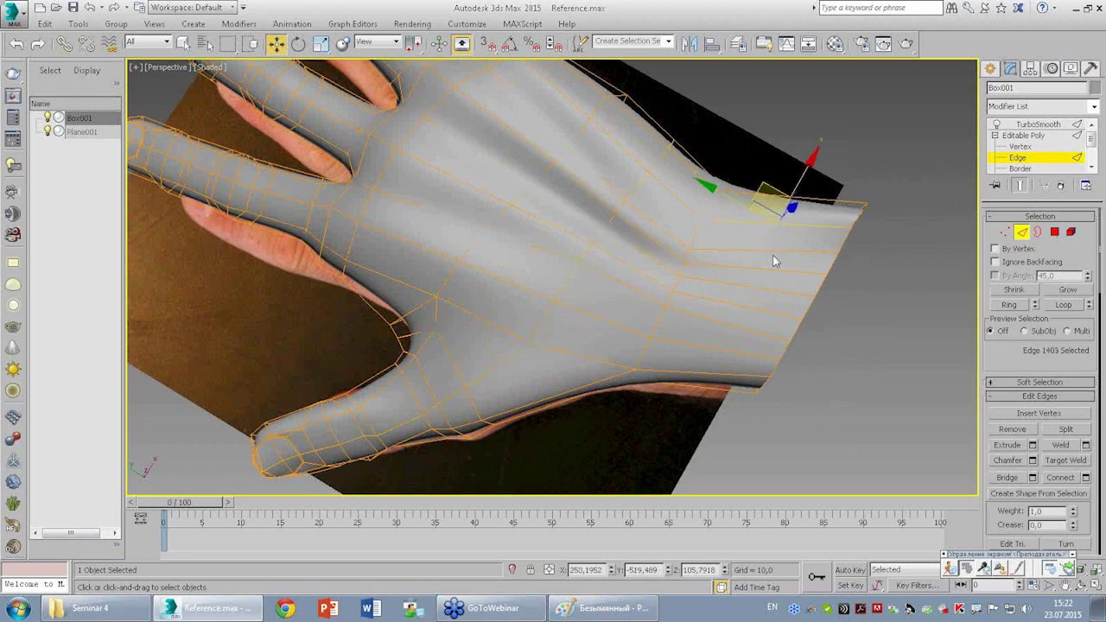
left_click(771, 251)
scroll(1066, 430, "down", 1)
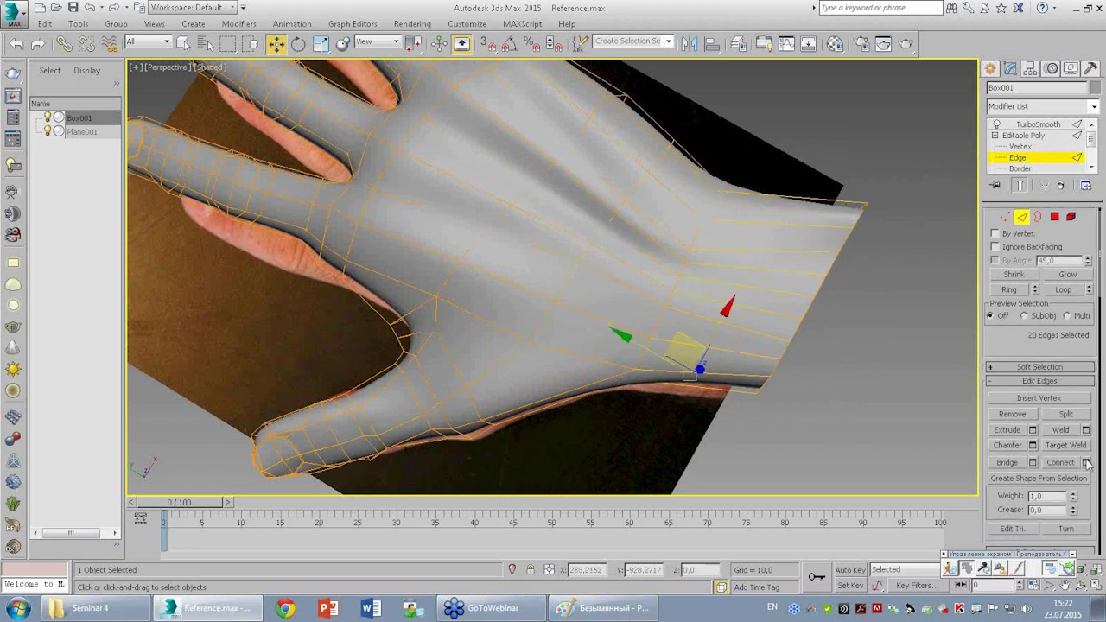
left_click(1085, 462)
left_click_drag(350, 275, 349, 266)
left_click(346, 335)
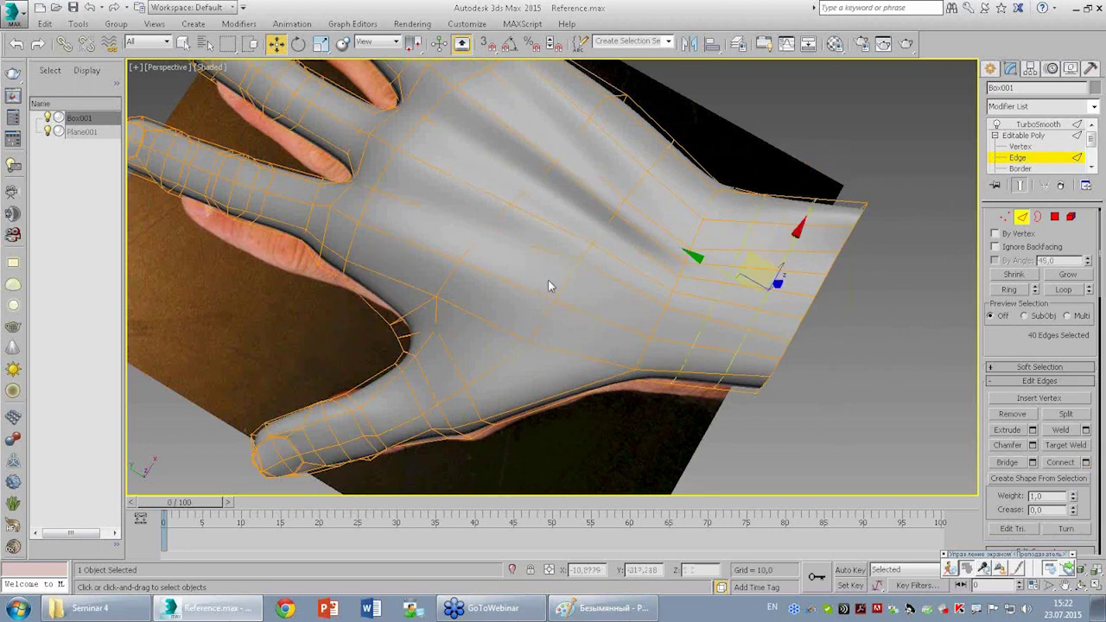
Return to the Editable Poly object level and scroll down to the Paint Deformation rollout.
middle_click_drag(551, 286, 777, 259, "alt")
left_click(1021, 136)
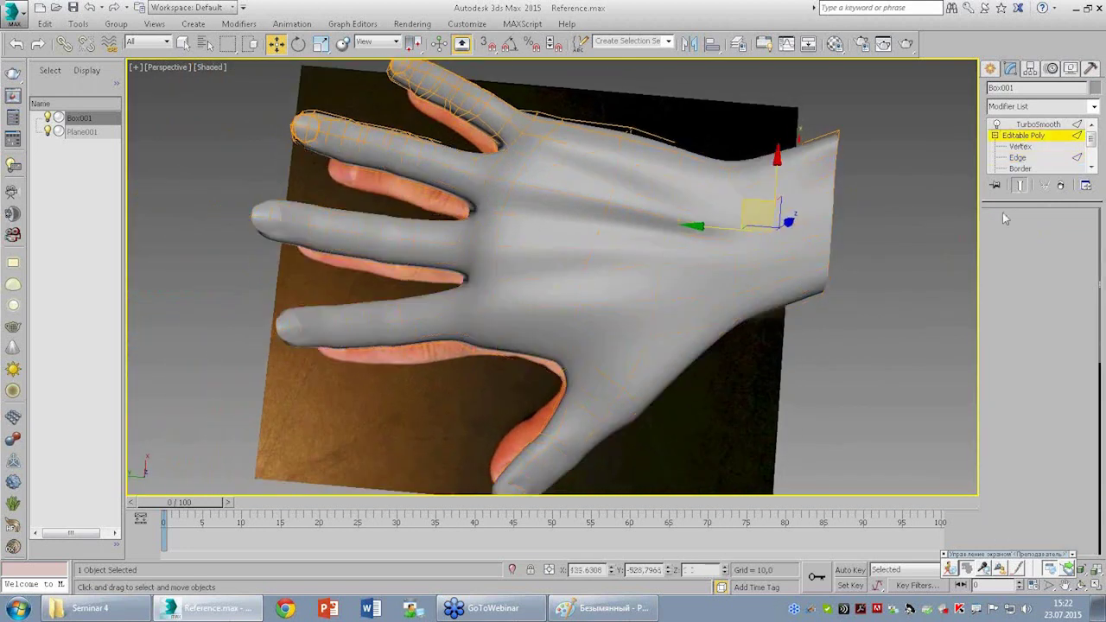
scroll(1057, 391, "down", 10)
scroll(1057, 390, "down", 3)
scroll(1058, 415, "down", 3)
scroll(1059, 449, "down", 3)
scroll(1060, 476, "down", 3)
scroll(1061, 476, "down", 2)
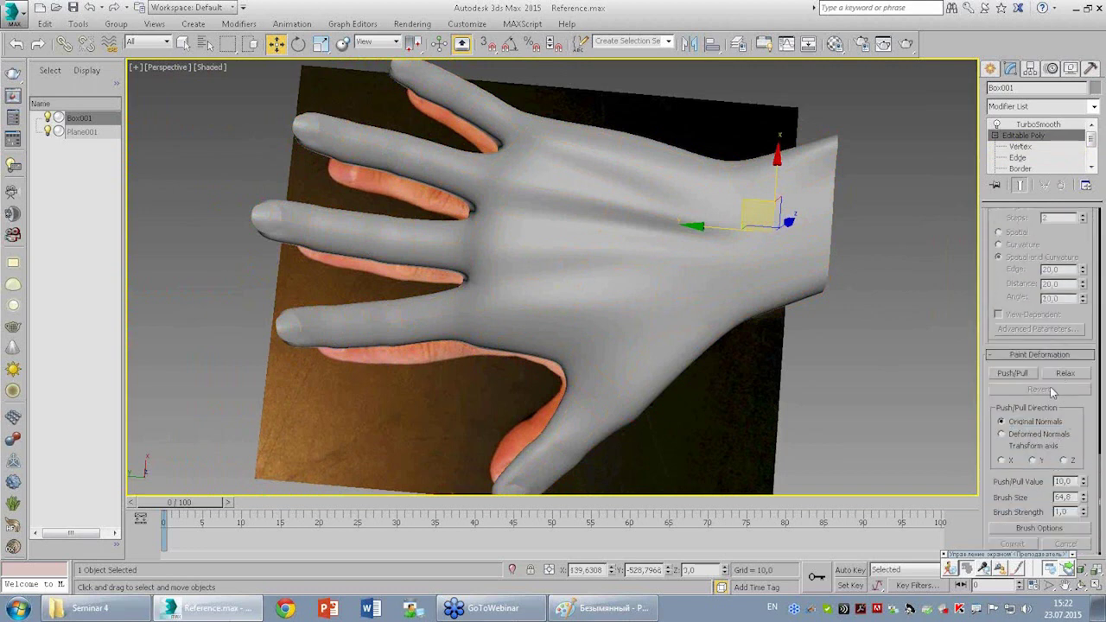
Push a crease across the back of the hand with Push/Pull, trying Relax briefly.
left_click(1012, 373)
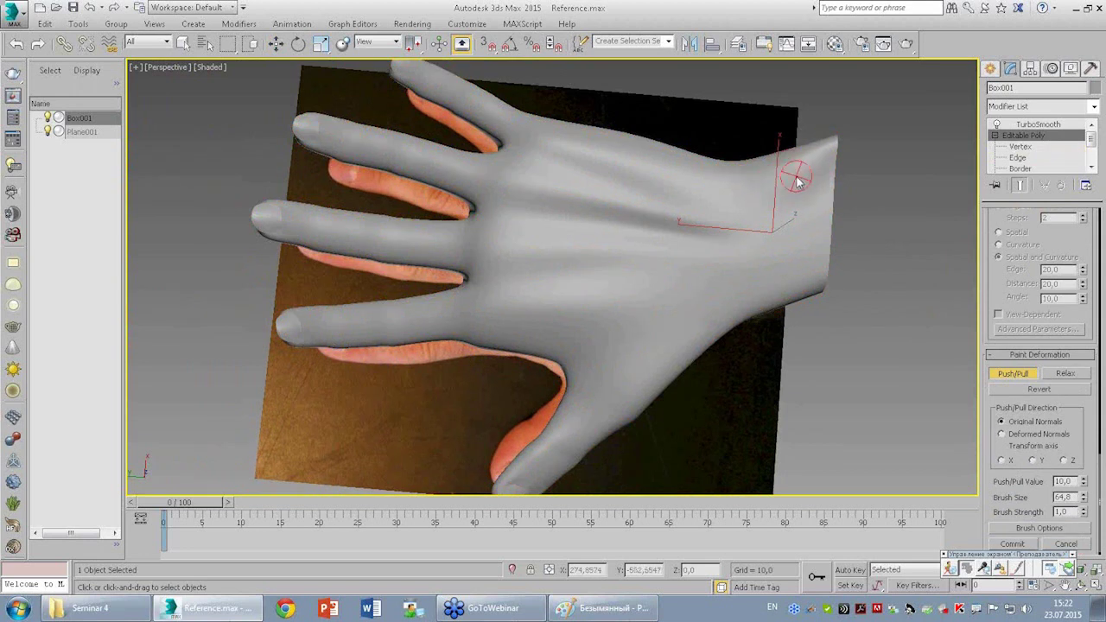
left_click_drag(797, 178, 816, 181)
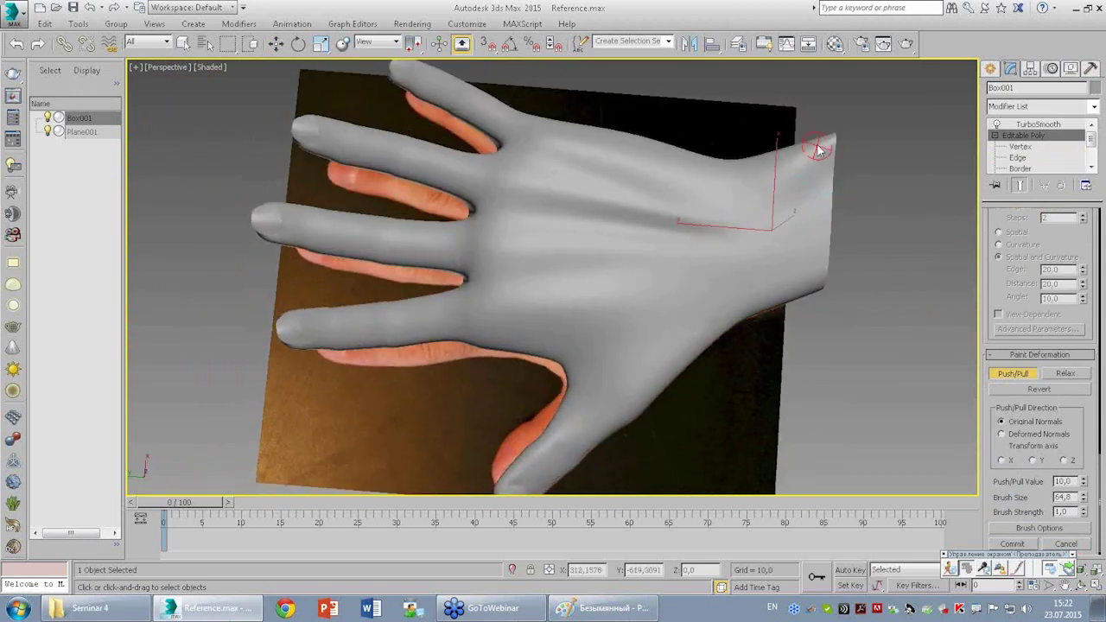
left_click(1065, 376)
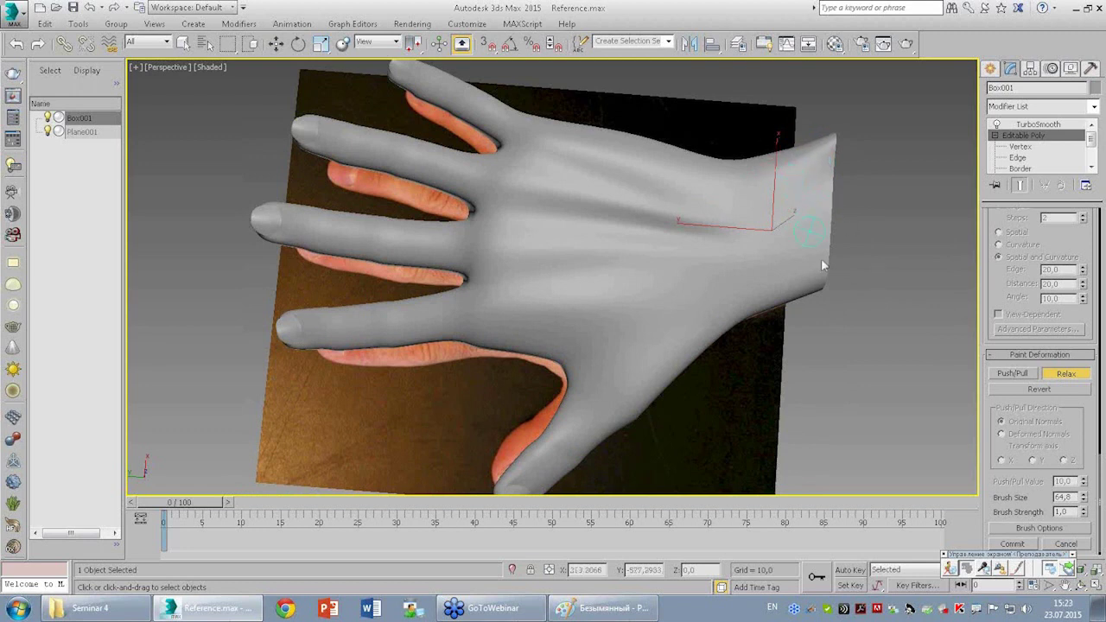
left_click(1012, 373)
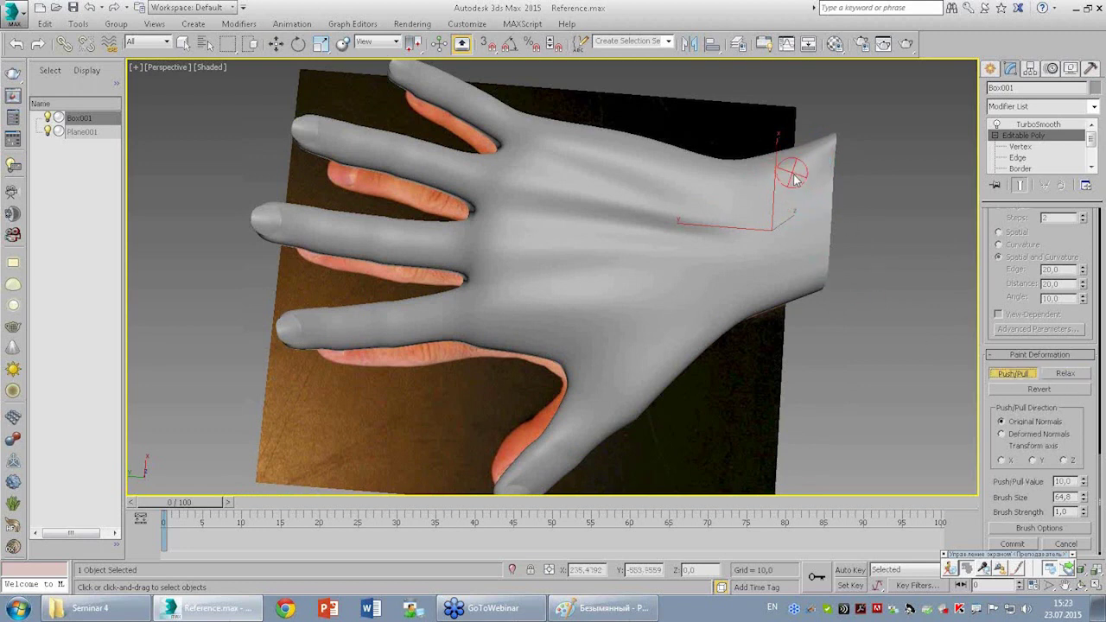
Orbit to the palm and push/pull around the middle and index finger bases, then switch to Relax.
mouse_move(776, 257)
middle_mouse_down("alt")
mouse_move(782, 227)
mouse_move(765, 284)
mouse_move(648, 316)
mouse_move(634, 288)
mouse_move(634, 311)
mouse_move(723, 291)
mouse_move(703, 280)
mouse_move(726, 280)
mouse_move(794, 148)
mouse_move(627, 308)
mouse_move(685, 213)
mouse_move(704, 333)
middle_mouse_up("alt")
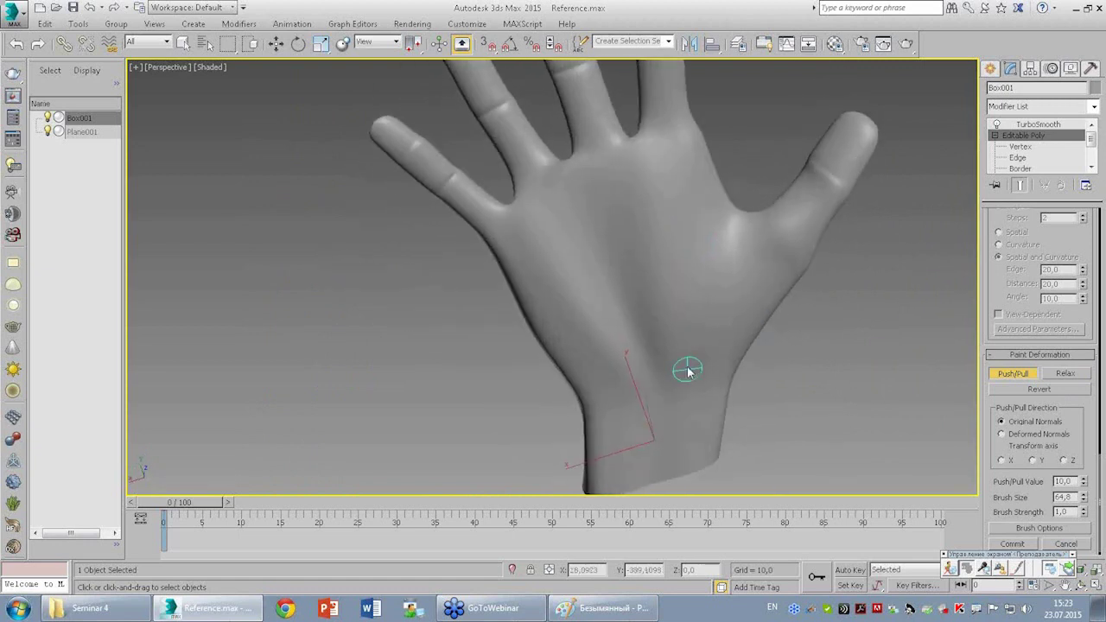
middle_click_drag(686, 370, 731, 363, "alt")
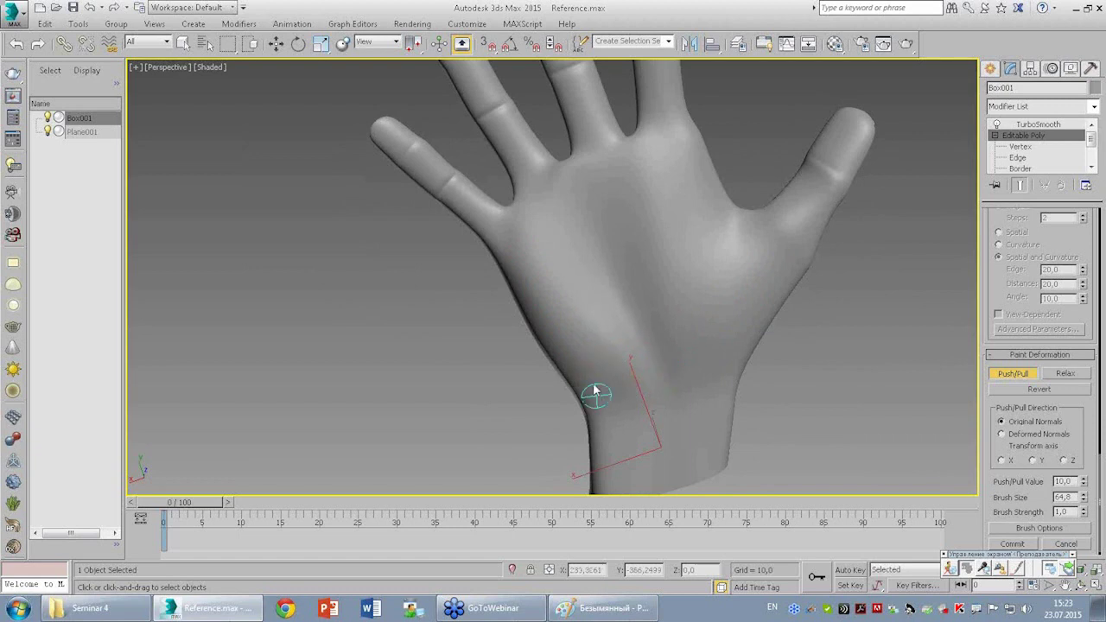
middle_click_drag(619, 383, 599, 406, "alt")
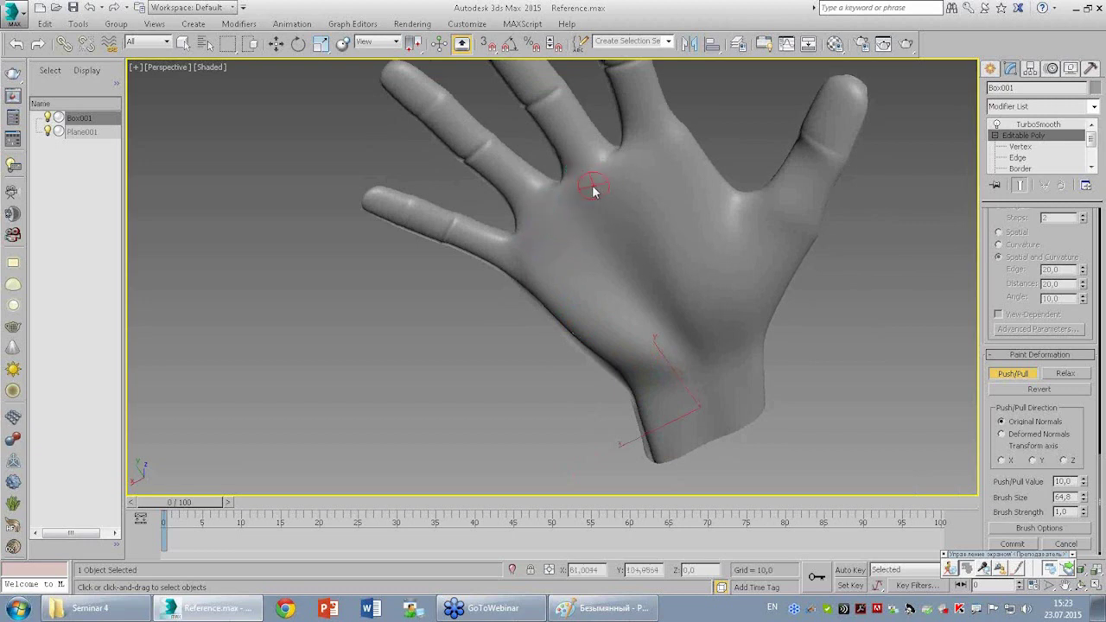
left_click_drag(641, 167, 660, 152)
left_click_drag(537, 214, 557, 235)
left_click_drag(537, 278, 600, 179)
middle_click_drag(657, 168, 665, 342, "alt")
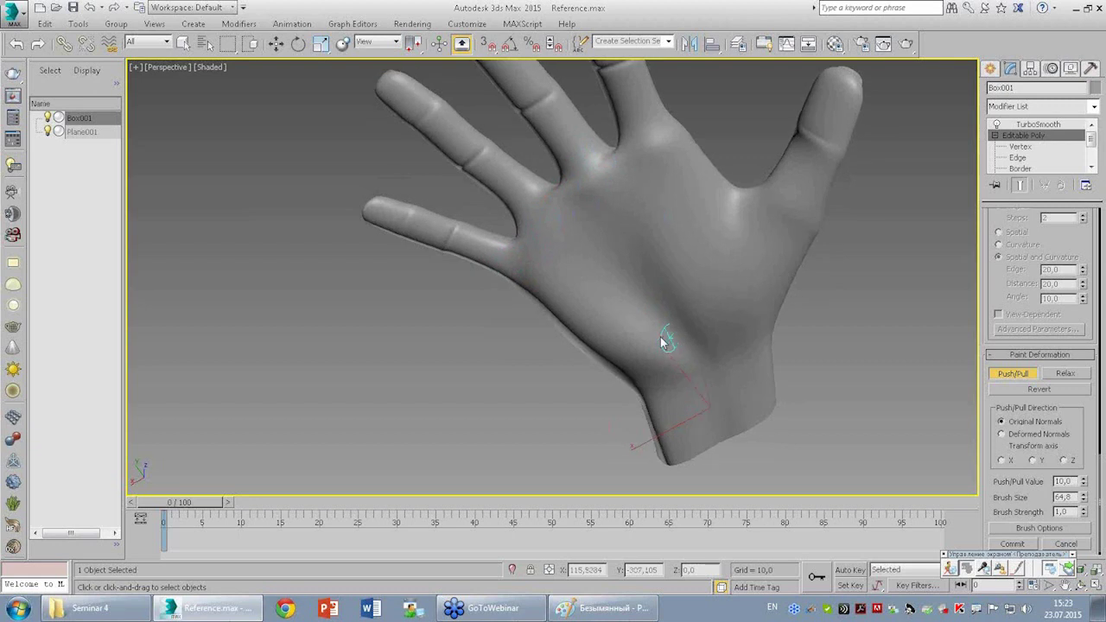
left_click_drag(777, 216, 783, 218)
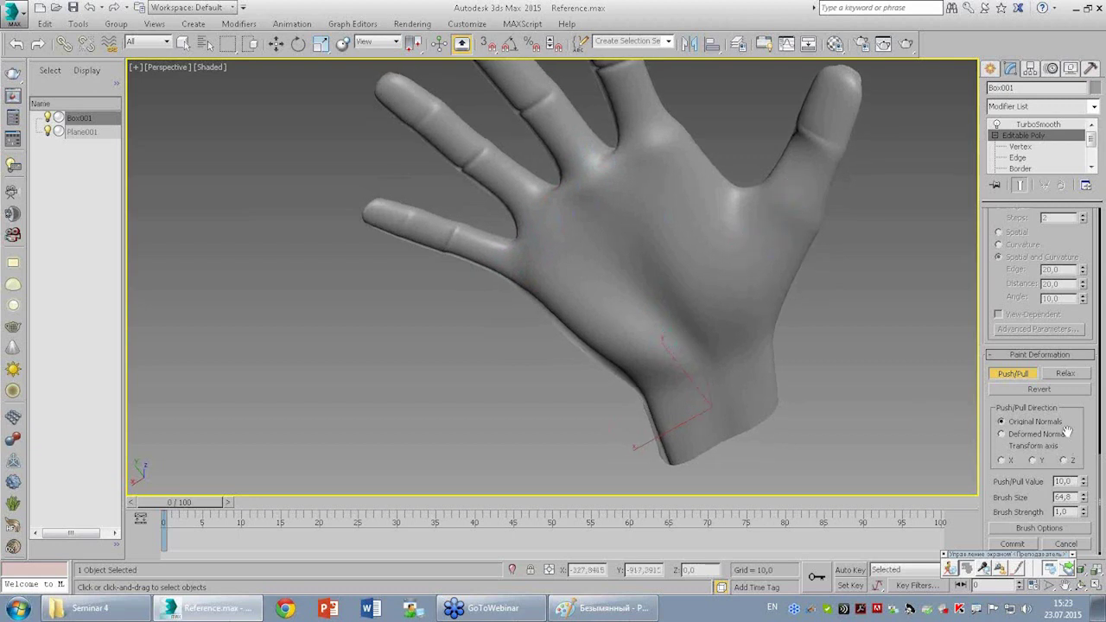
left_click(1066, 374)
mouse_move(844, 249)
middle_mouse_down("alt")
mouse_move(774, 230)
mouse_move(752, 279)
mouse_move(787, 158)
mouse_move(777, 153)
middle_mouse_up("alt")
Relax the surface at the thumb web with the edged-faces wireframe temporarily shown.
key("F4")
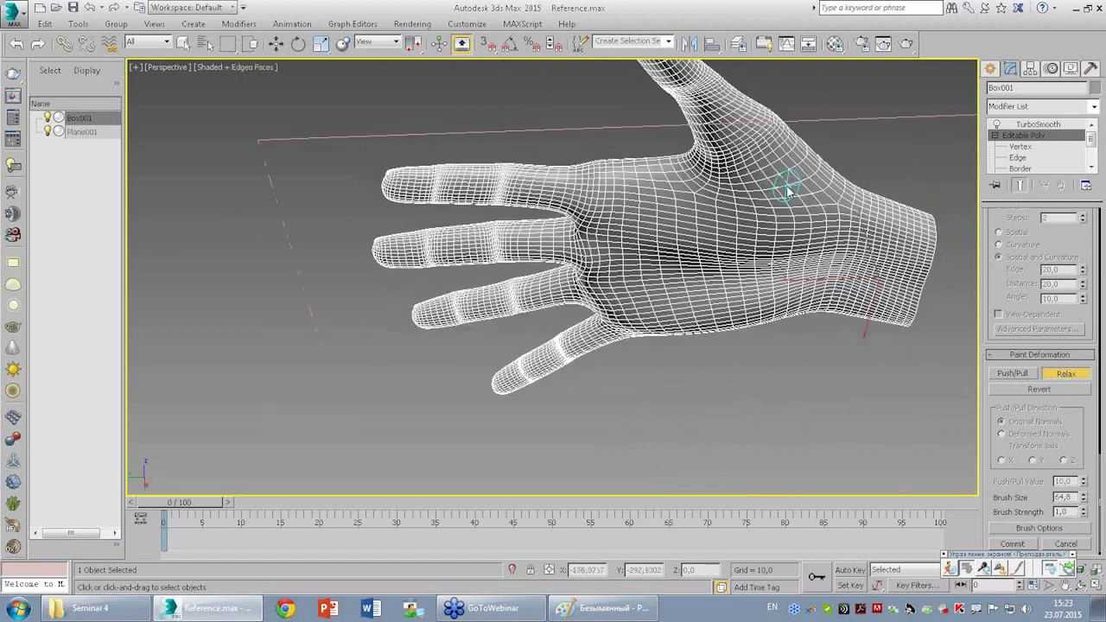
mouse_move(780, 140)
left_mouse_down()
mouse_move(785, 129)
mouse_move(763, 142)
mouse_move(740, 130)
mouse_move(710, 143)
mouse_move(741, 166)
mouse_move(753, 116)
mouse_move(837, 178)
mouse_move(716, 102)
left_mouse_up()
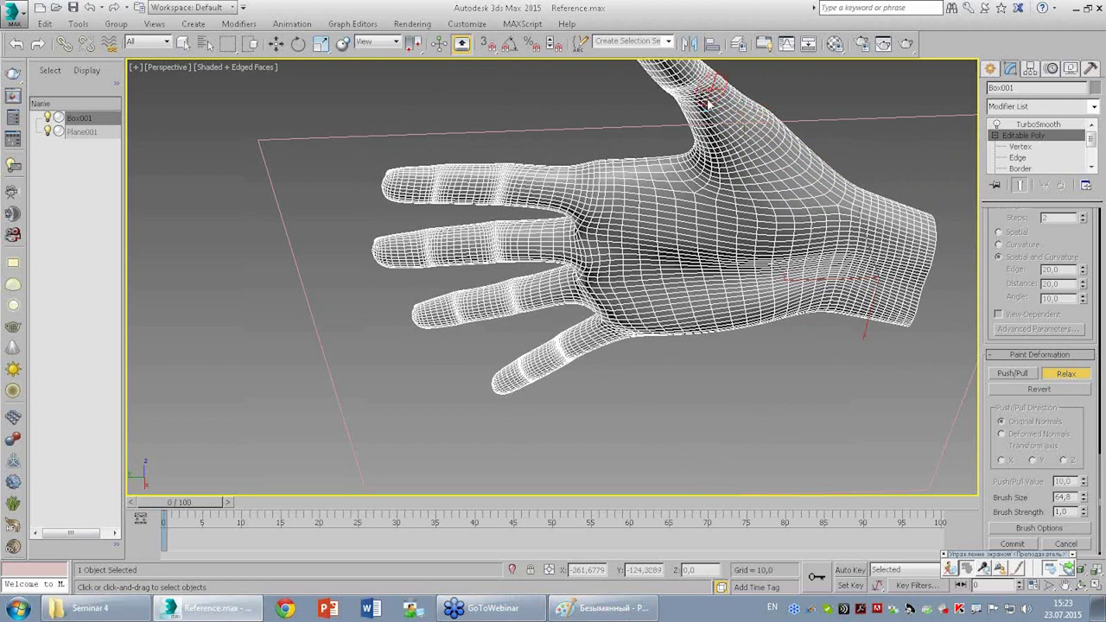
key("F4")
Switch the perspective viewport to Clay shading and orbit to an upright palm view.
mouse_move(787, 175)
middle_mouse_down("alt")
mouse_move(874, 206)
mouse_move(703, 354)
mouse_move(784, 445)
mouse_move(789, 370)
mouse_move(765, 341)
mouse_move(777, 293)
middle_mouse_up("alt")
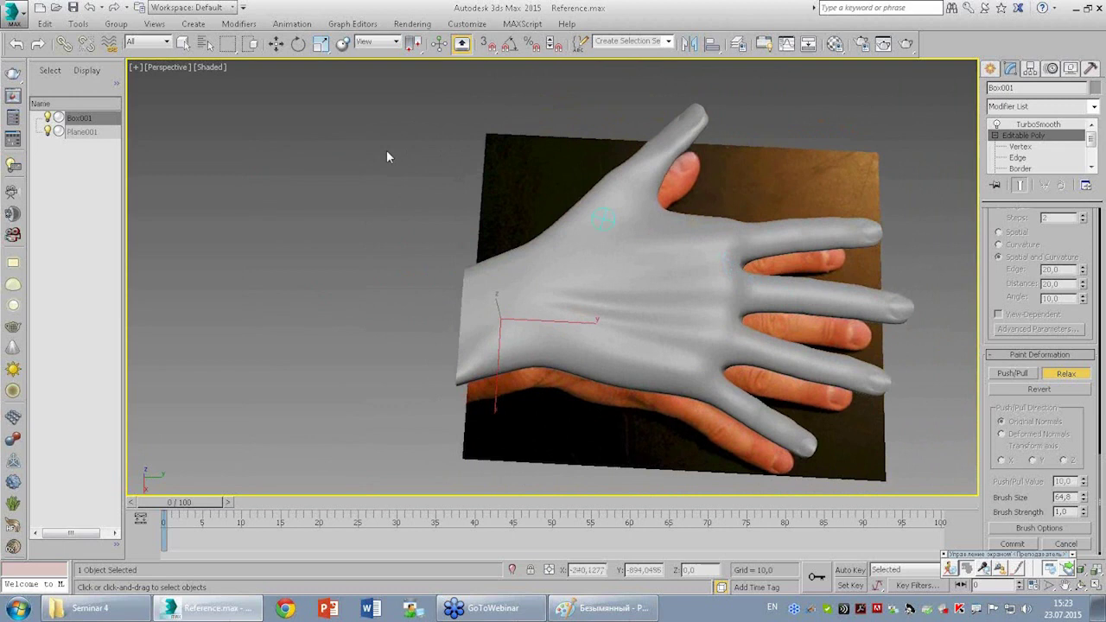
left_click(208, 67)
left_click(262, 209)
mouse_move(663, 287)
middle_mouse_down("alt")
mouse_move(633, 173)
mouse_move(578, 91)
mouse_move(534, 136)
middle_mouse_up("alt")
mouse_move(671, 213)
middle_mouse_down("alt")
mouse_move(714, 198)
mouse_move(703, 185)
mouse_move(676, 220)
middle_mouse_up("alt")
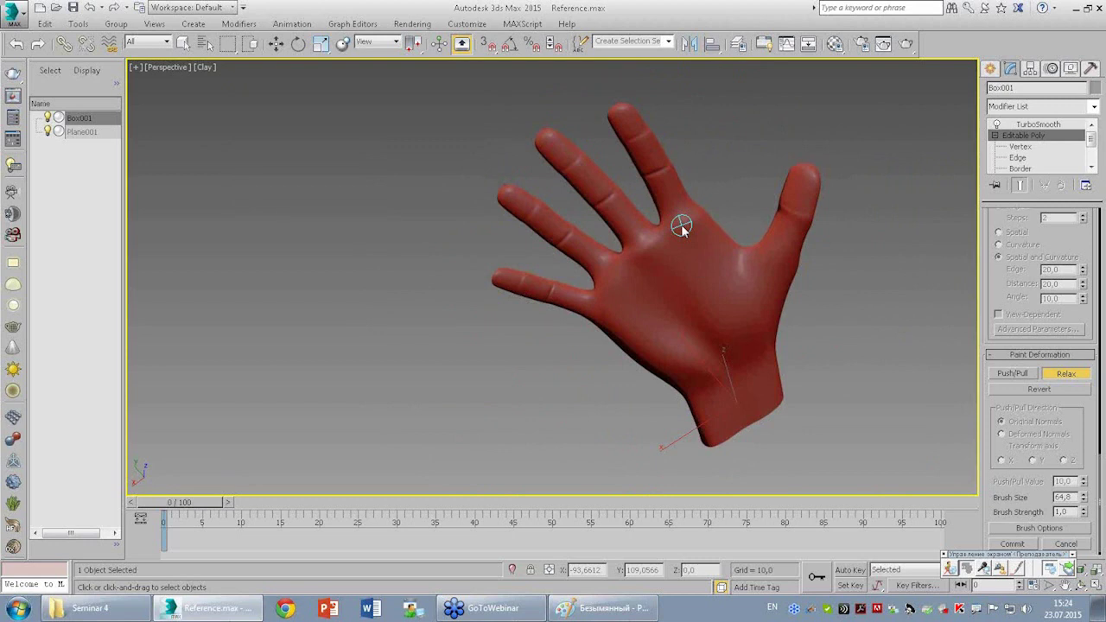
scroll(691, 231, "up", 3)
scroll(708, 242, "down", 1)
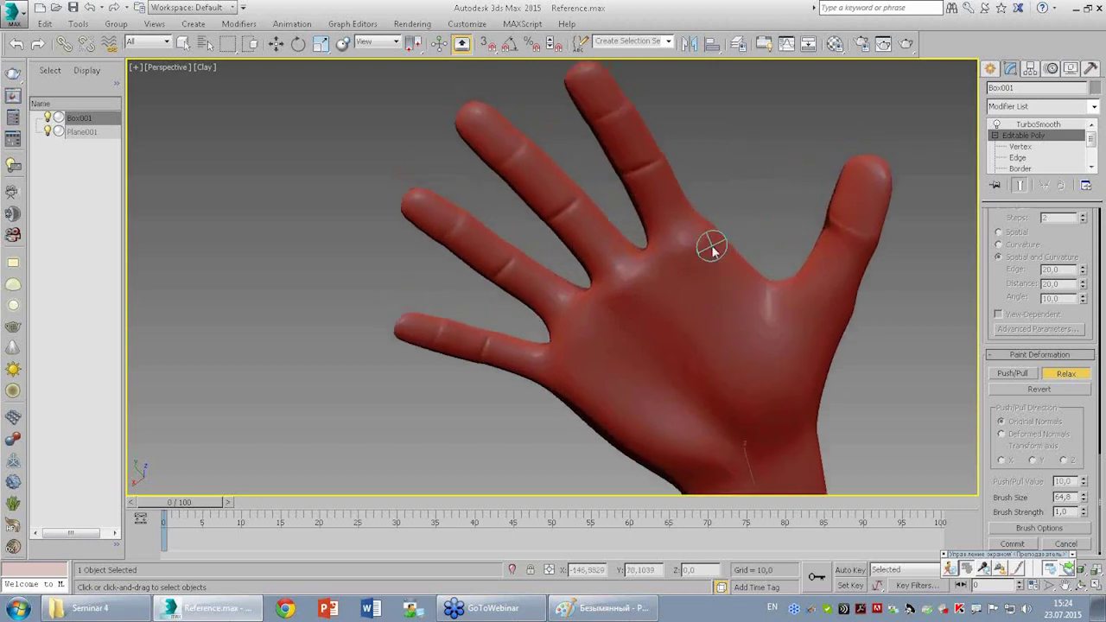
scroll(713, 247, "down", 2)
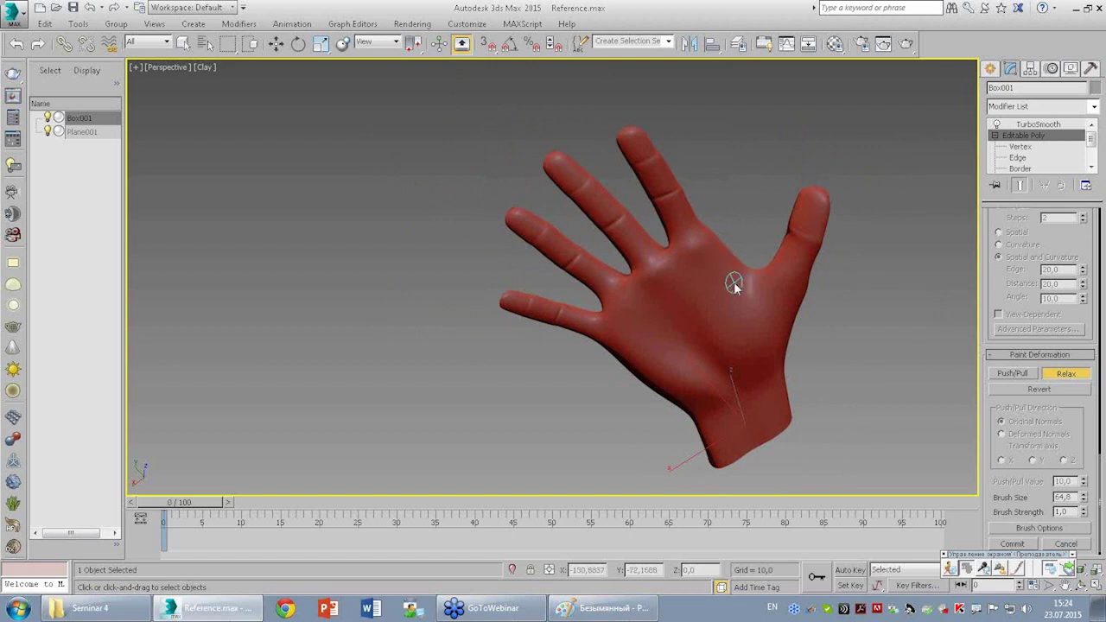
middle_click_drag(733, 285, 639, 259, "alt")
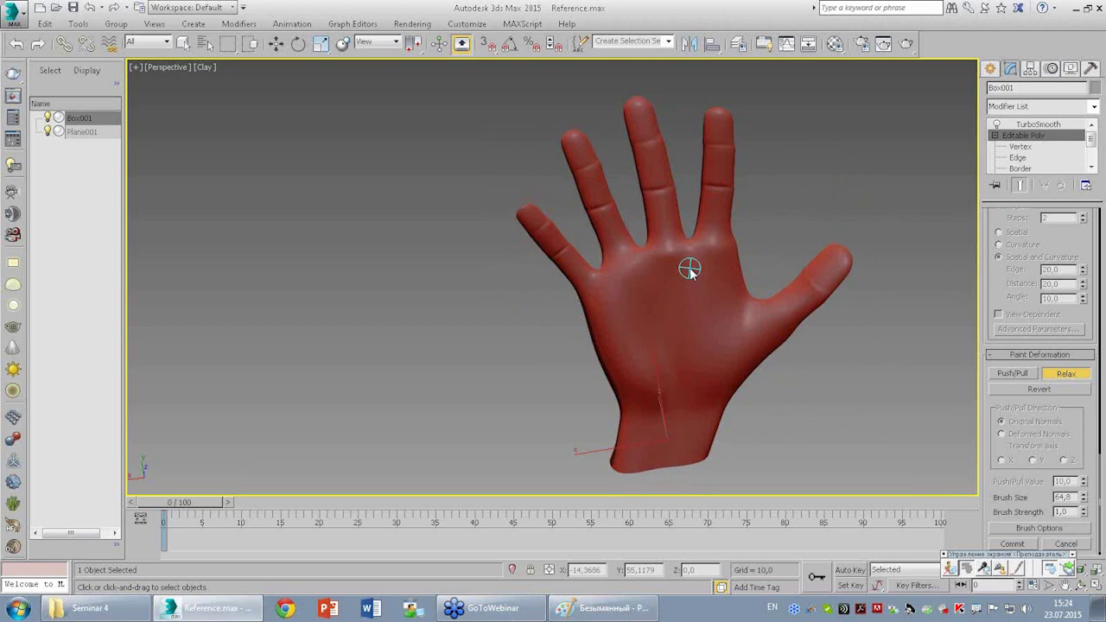
mouse_move(686, 212)
middle_mouse_down("alt")
mouse_move(676, 245)
mouse_move(638, 285)
mouse_move(666, 222)
middle_mouse_up("alt")
key("F4")
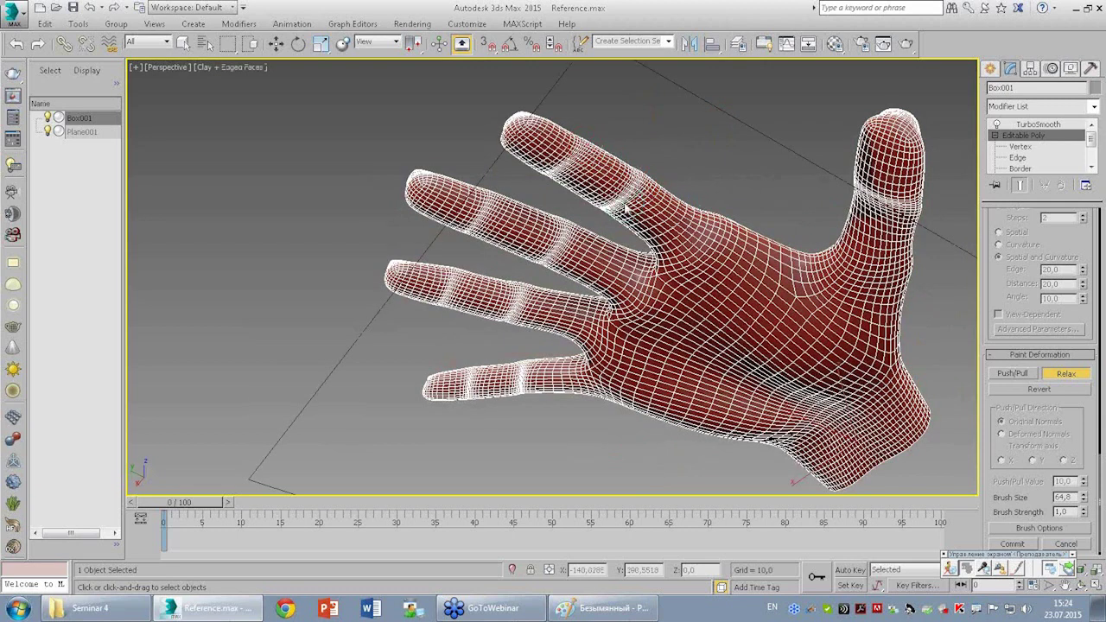
key("F4")
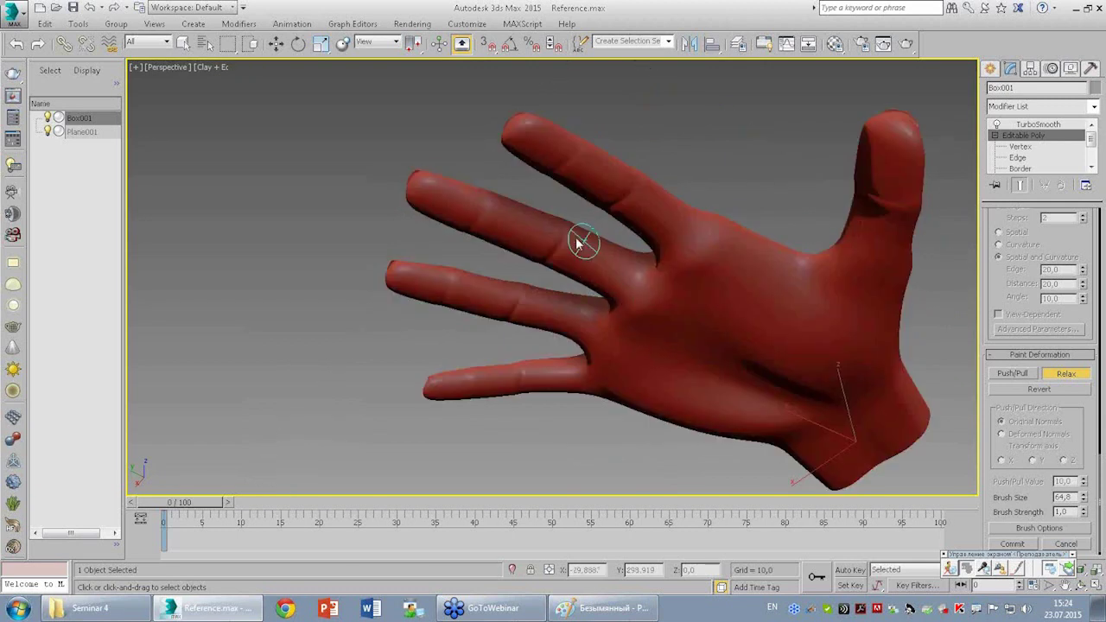
mouse_move(580, 284)
middle_mouse_down("alt")
mouse_move(645, 271)
mouse_move(649, 287)
mouse_move(622, 277)
middle_mouse_up("alt")
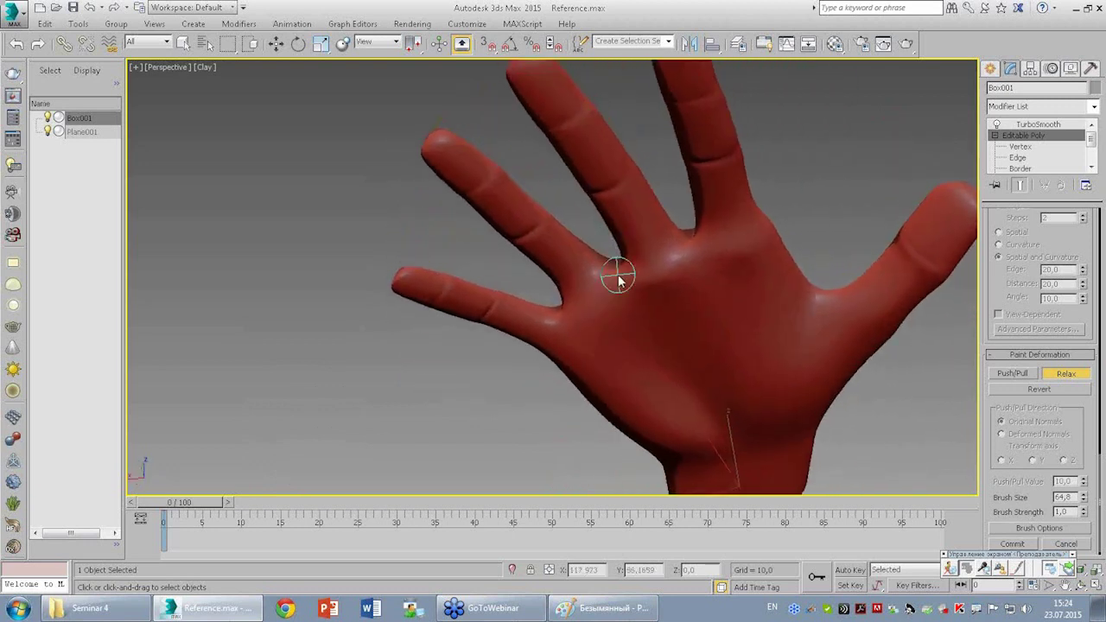
middle_click_drag(694, 314, 702, 276, "alt")
scroll(702, 277, "down", 2)
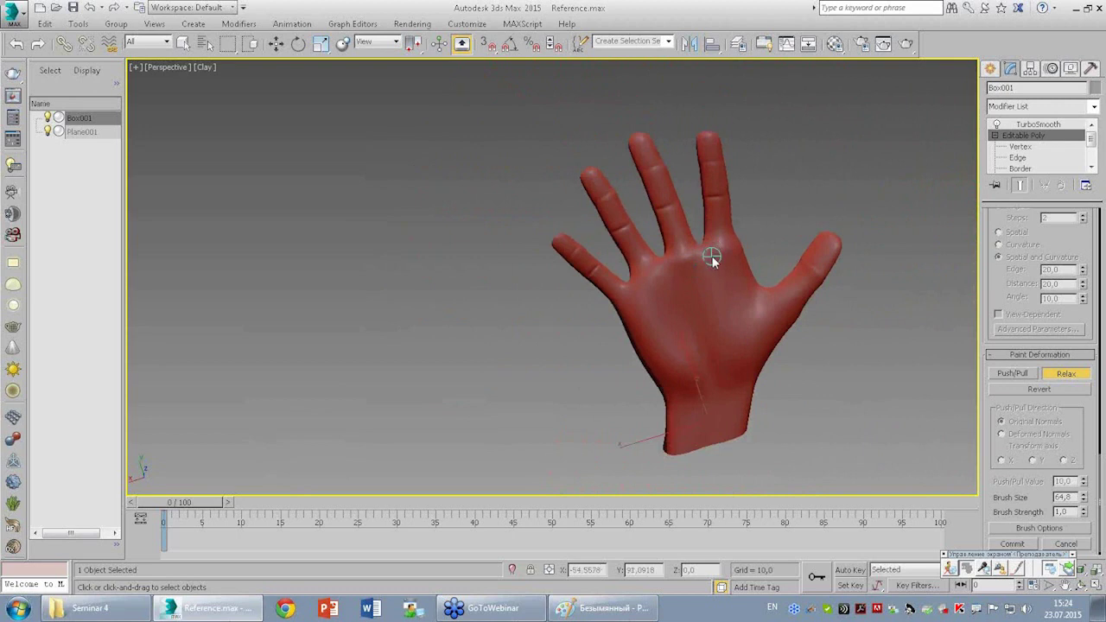
mouse_move(711, 258)
middle_mouse_down("alt")
mouse_move(691, 316)
mouse_move(786, 305)
mouse_move(761, 247)
mouse_move(763, 427)
mouse_move(746, 347)
mouse_move(802, 354)
middle_mouse_up("alt")
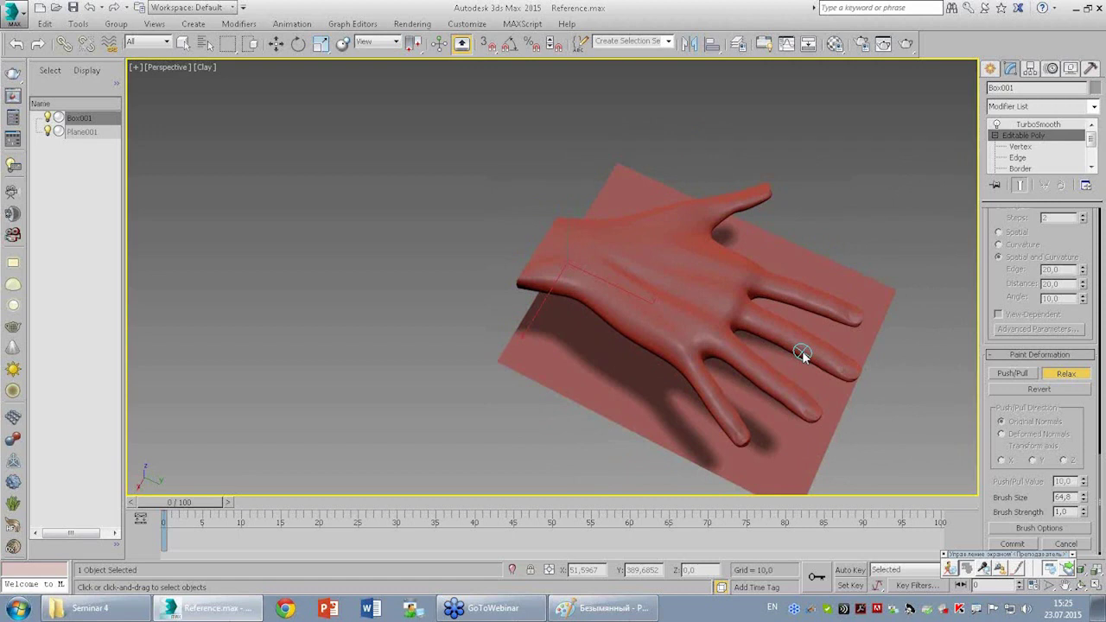
Show Edged Faces, disable TurboSmooth, and enable See-Through with Alt+X.
key("F4")
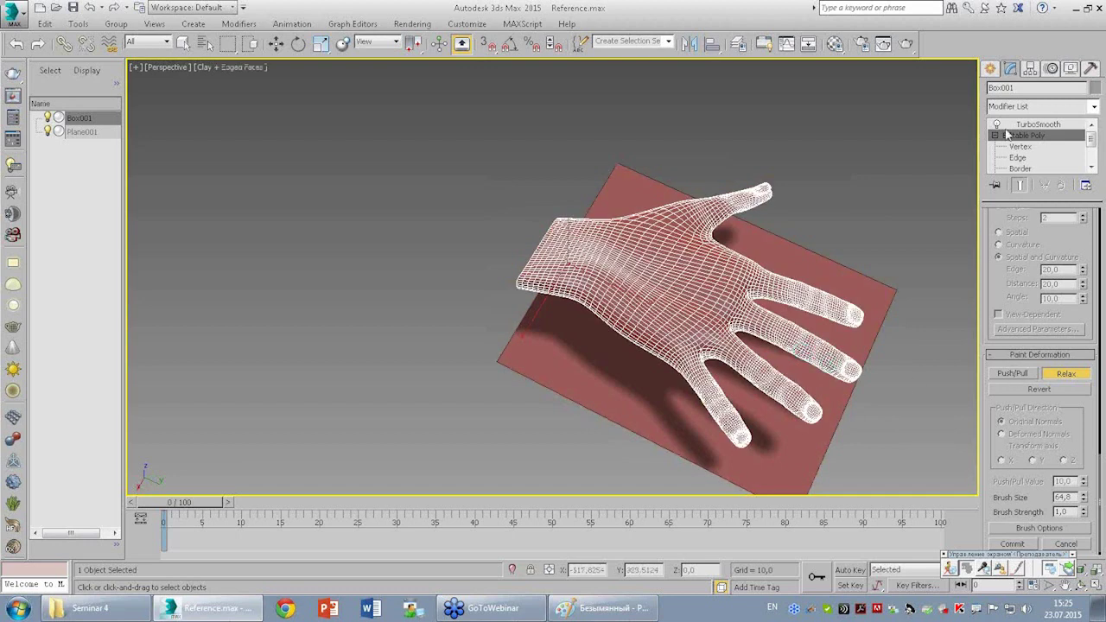
left_click(996, 124)
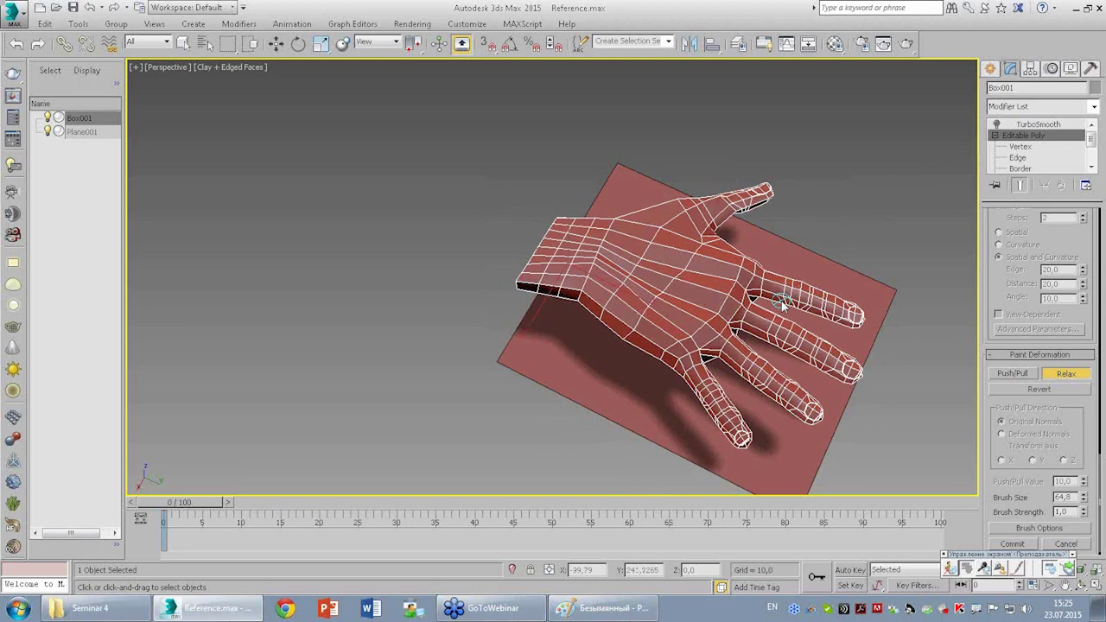
key("alt+x")
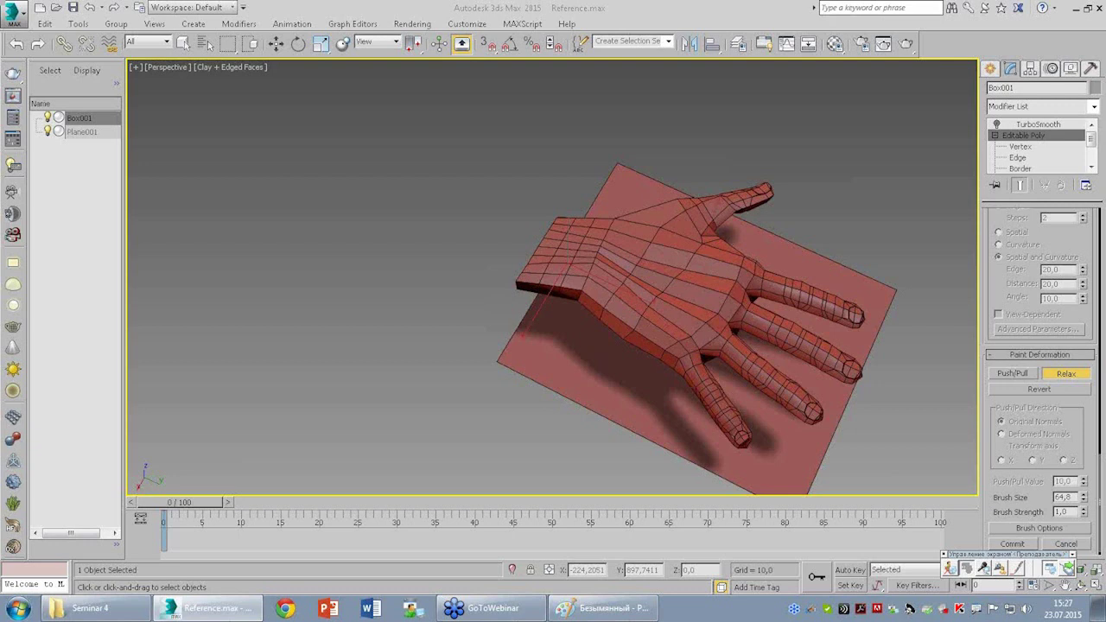
Switch the viewport to Shaded so the hand photo shows, then bring Paint forward.
left_click(217, 67)
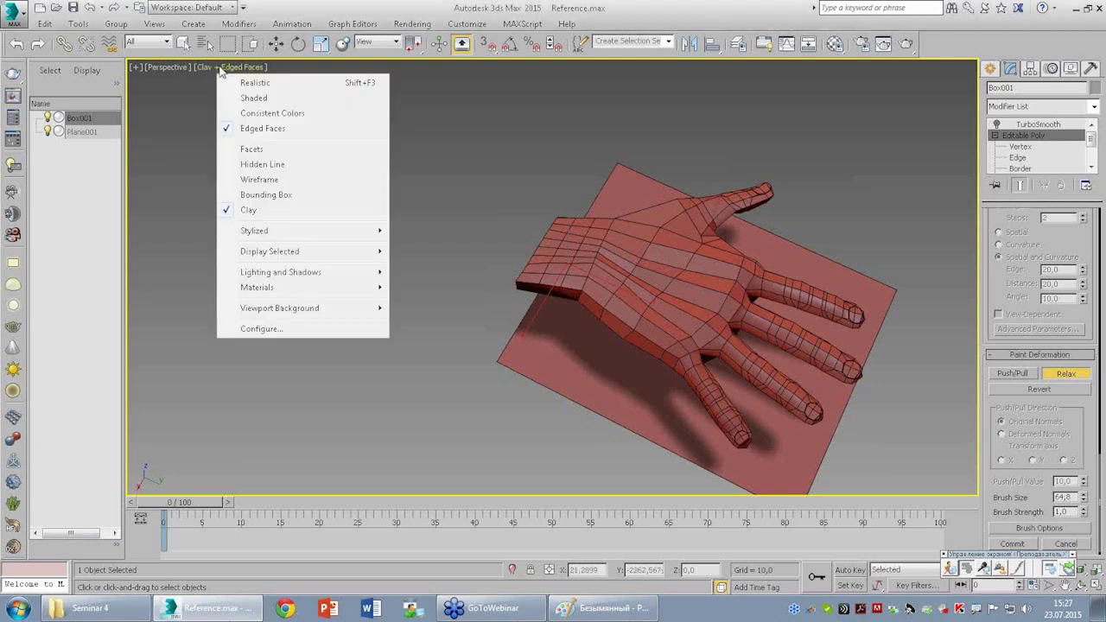
left_click(242, 97)
middle_click_drag(766, 267, 725, 254)
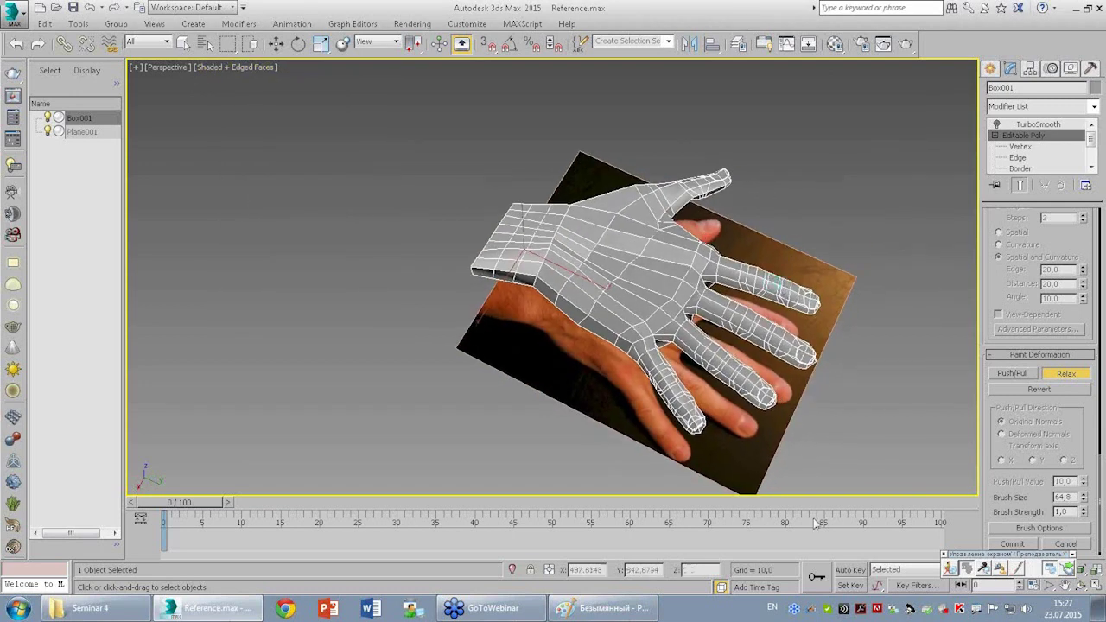
left_click(608, 607)
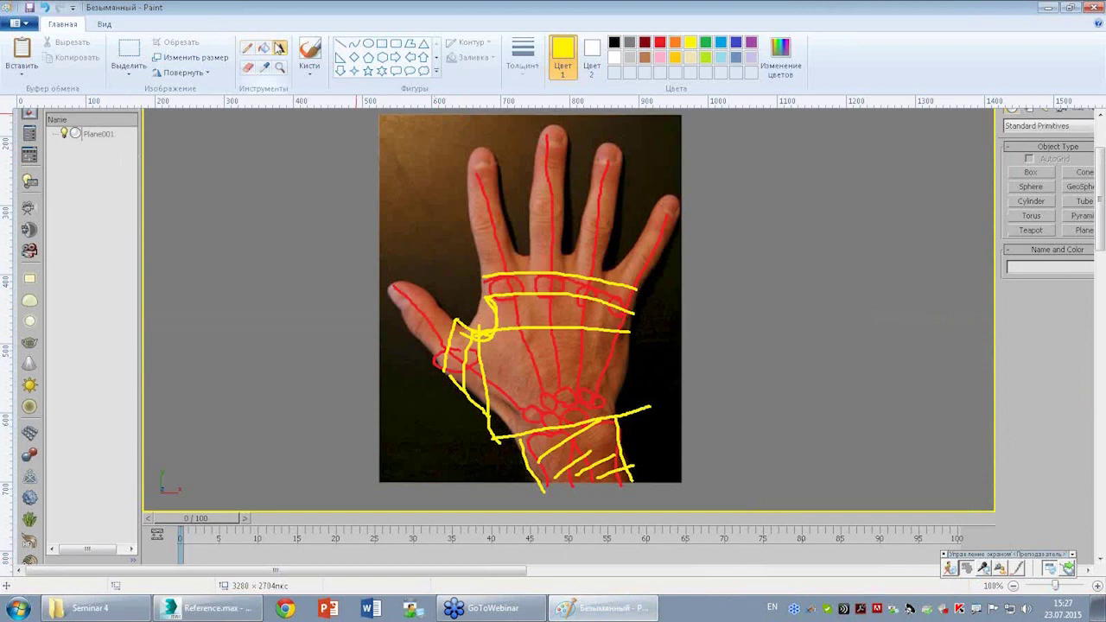
Add a yellow 'Unwrap UVW' text label and loop around it with the Pencil.
left_click(730, 151)
type("Un")
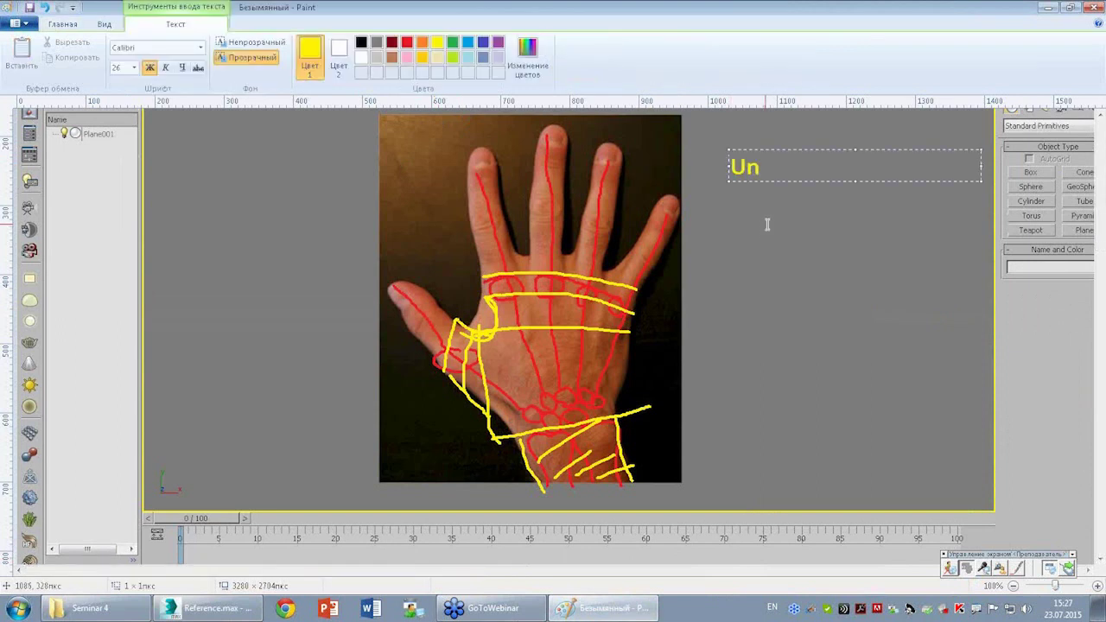
type("wrap")
type(" UVW")
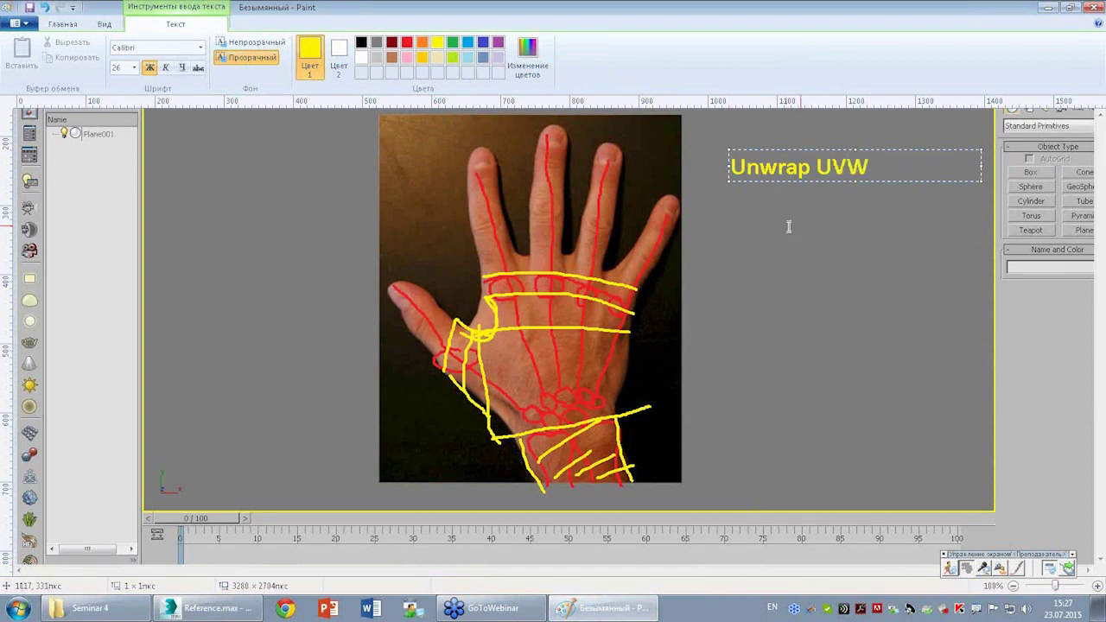
left_click(787, 205)
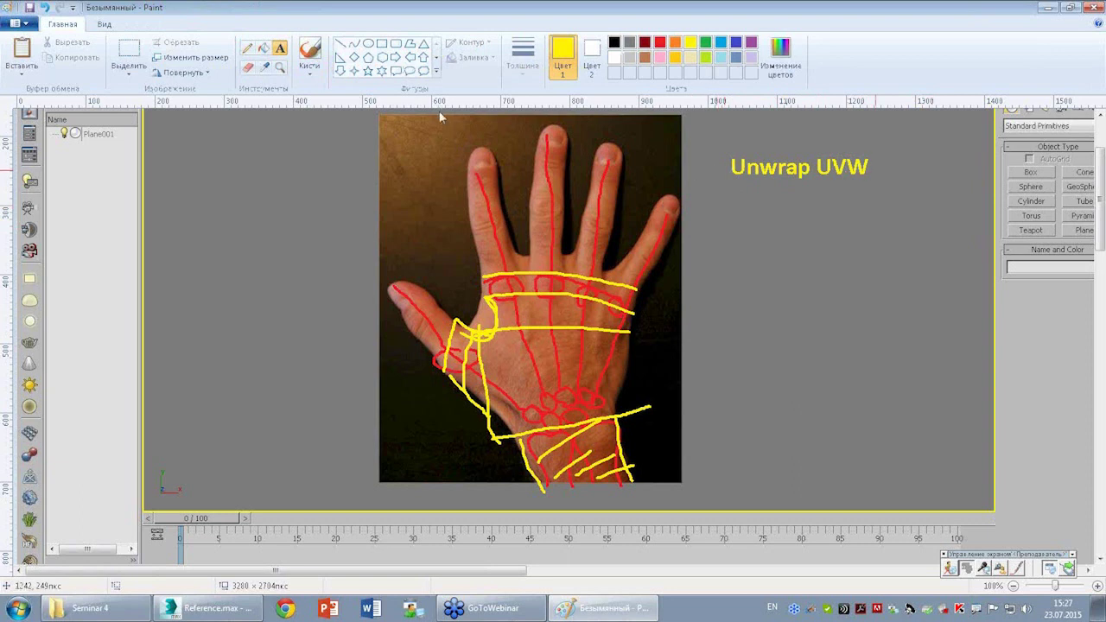
left_click(247, 47)
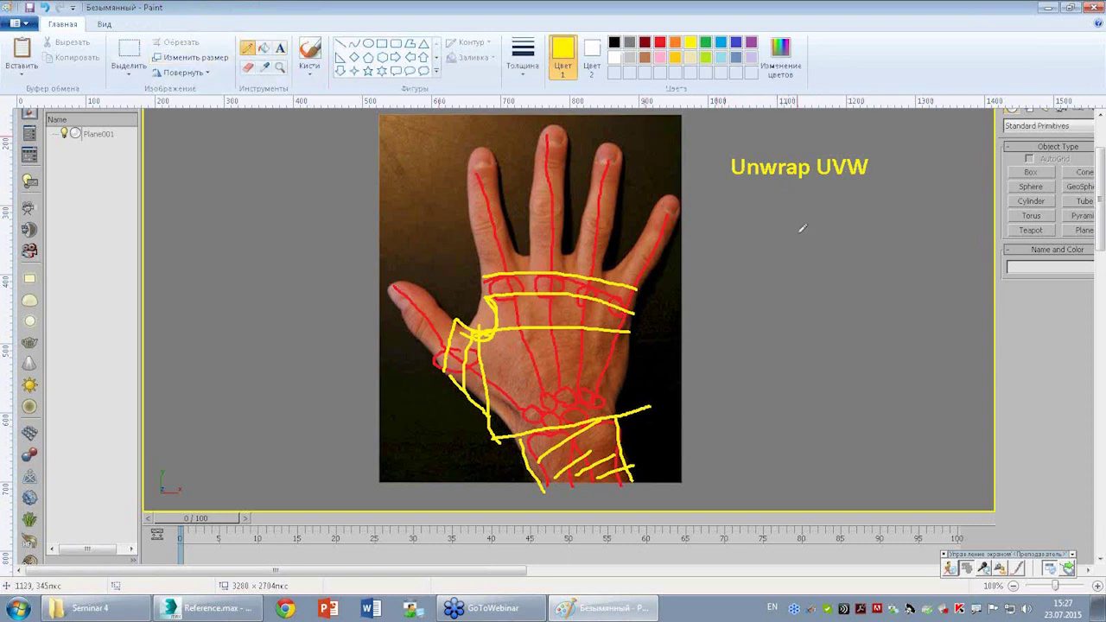
left_click_drag(848, 135, 866, 119)
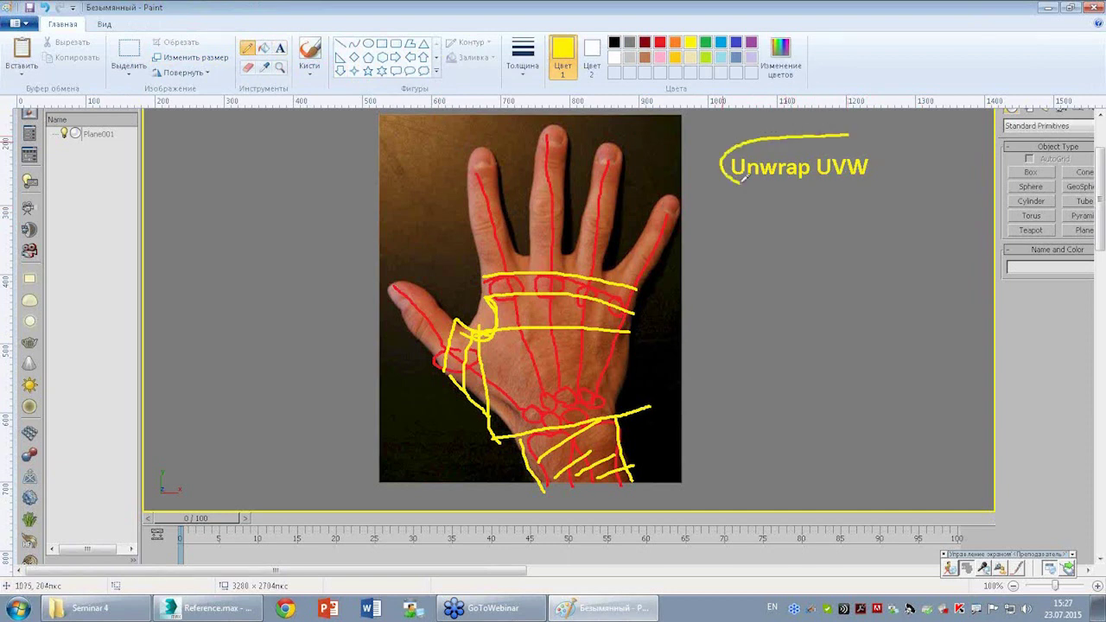